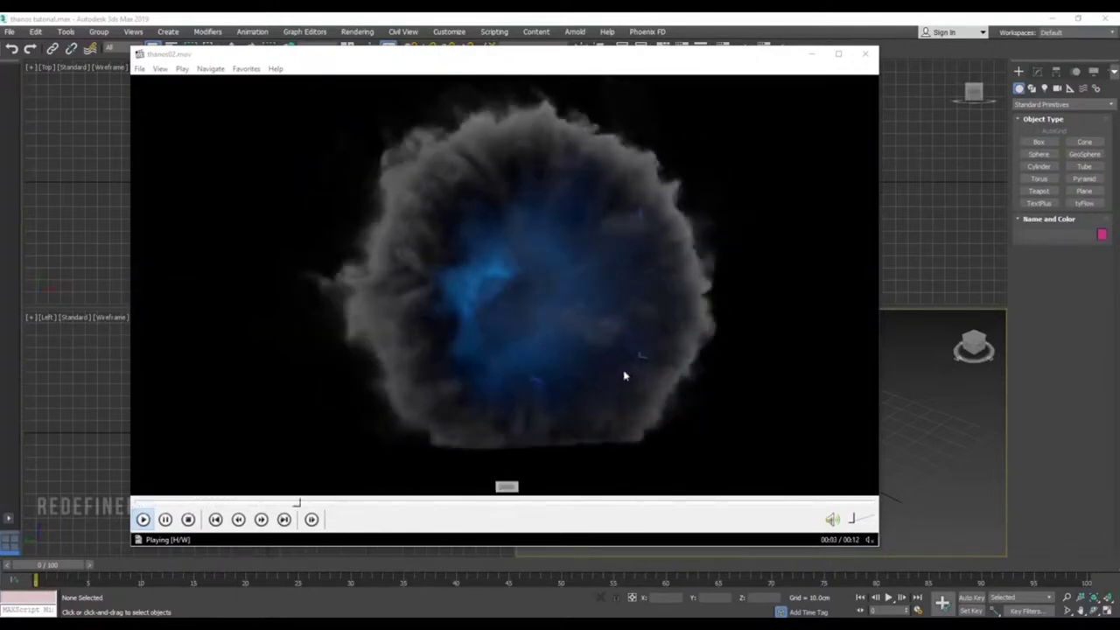
Step: Pause the reference portal video and return to the empty 3ds Max scene
click(615, 284)
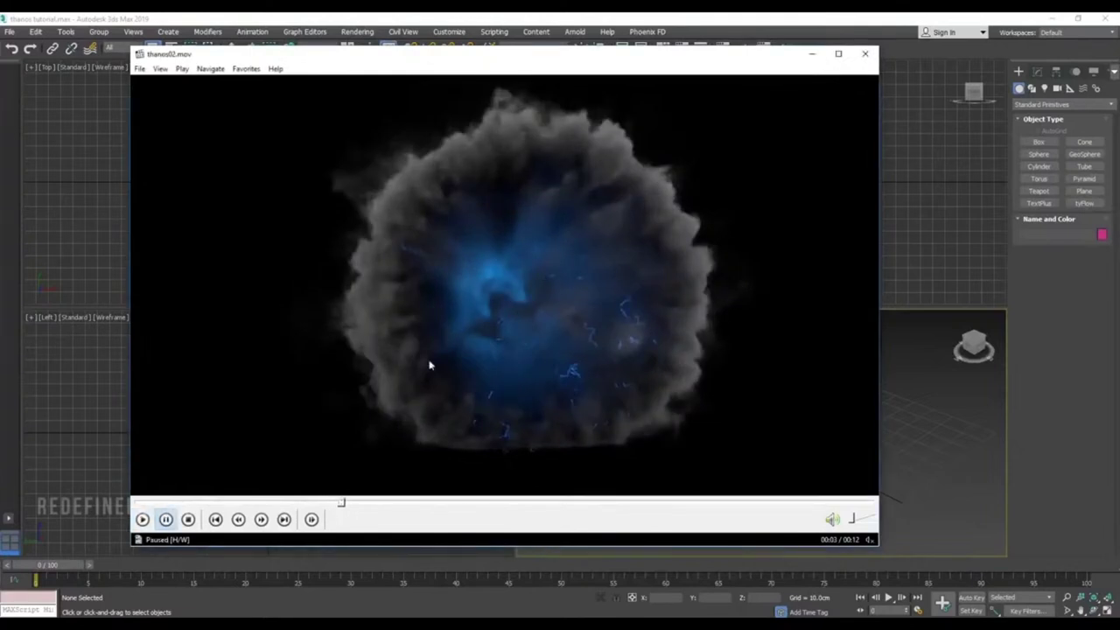
click(374, 19)
Step: Check the system unit scale in the units setup and accept the settings with centimeters as the unit
click(449, 32)
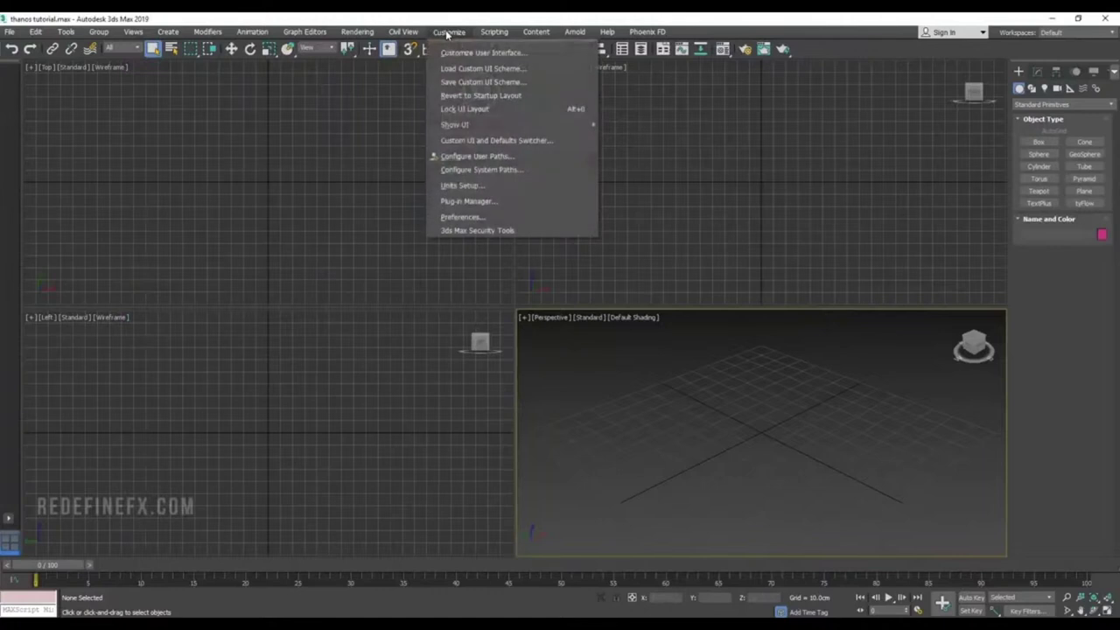
click(464, 185)
click(547, 227)
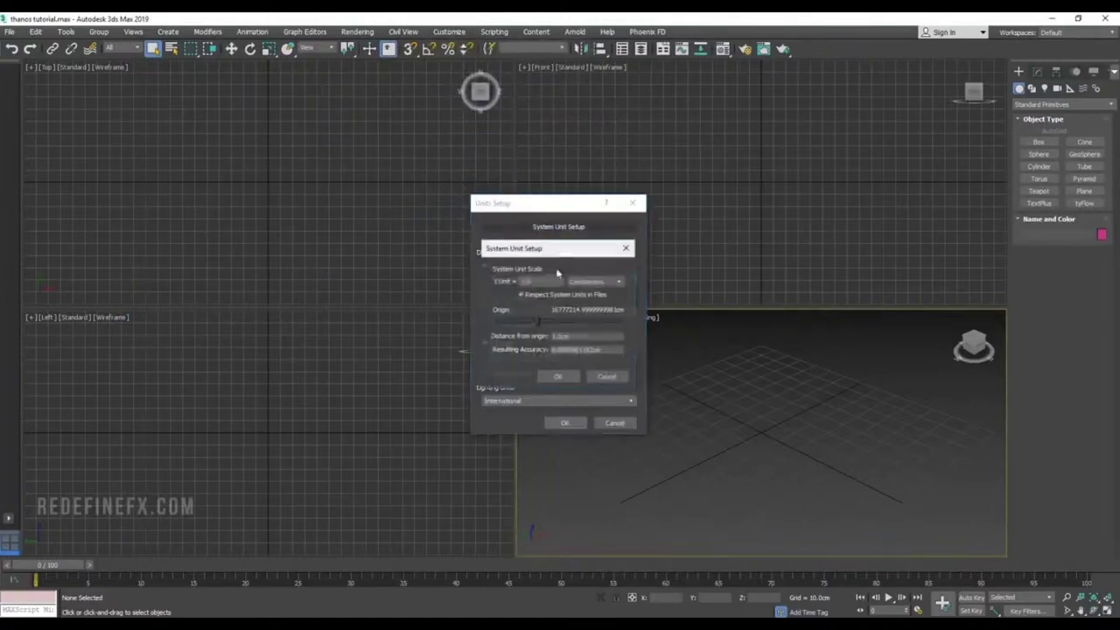
click(560, 376)
click(567, 422)
Step: Maximize the perspective view and create an AutoGrid torus at the grid center, about 32.4 cm in Radius 1 and 2.7 cm in Radius 2
key(alt+w)
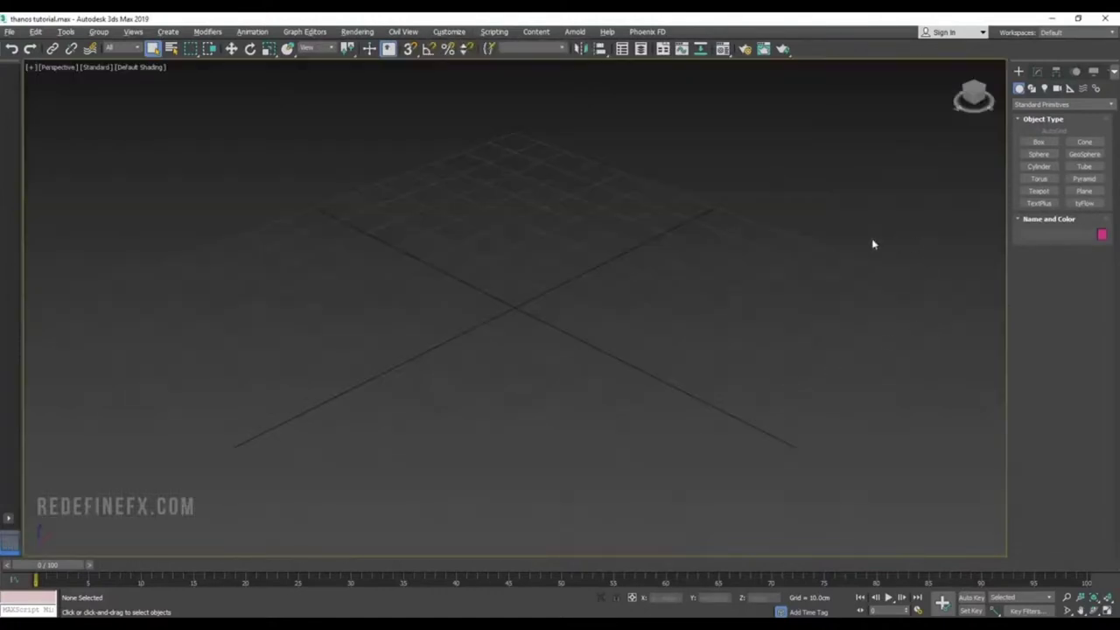
click(1039, 179)
click(1038, 131)
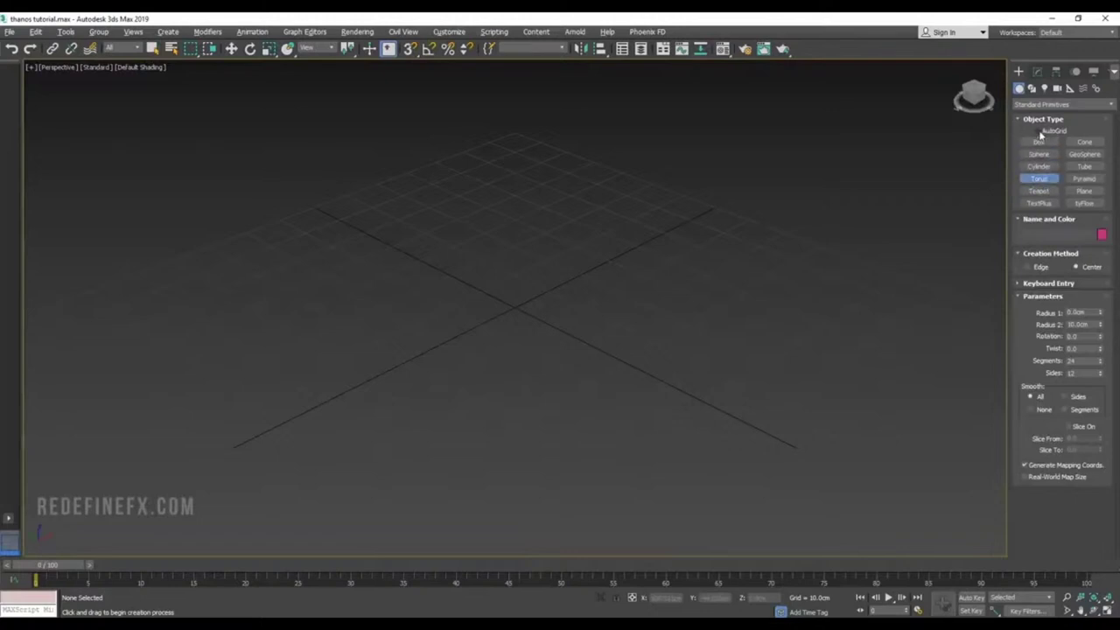
drag(517, 313, 583, 395)
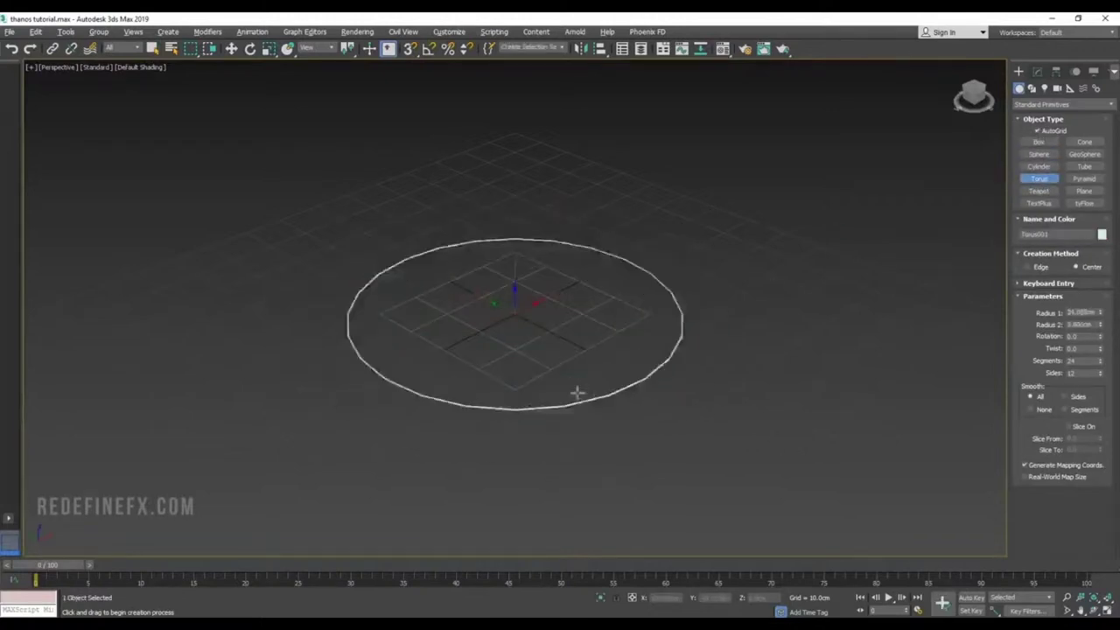
click(570, 390)
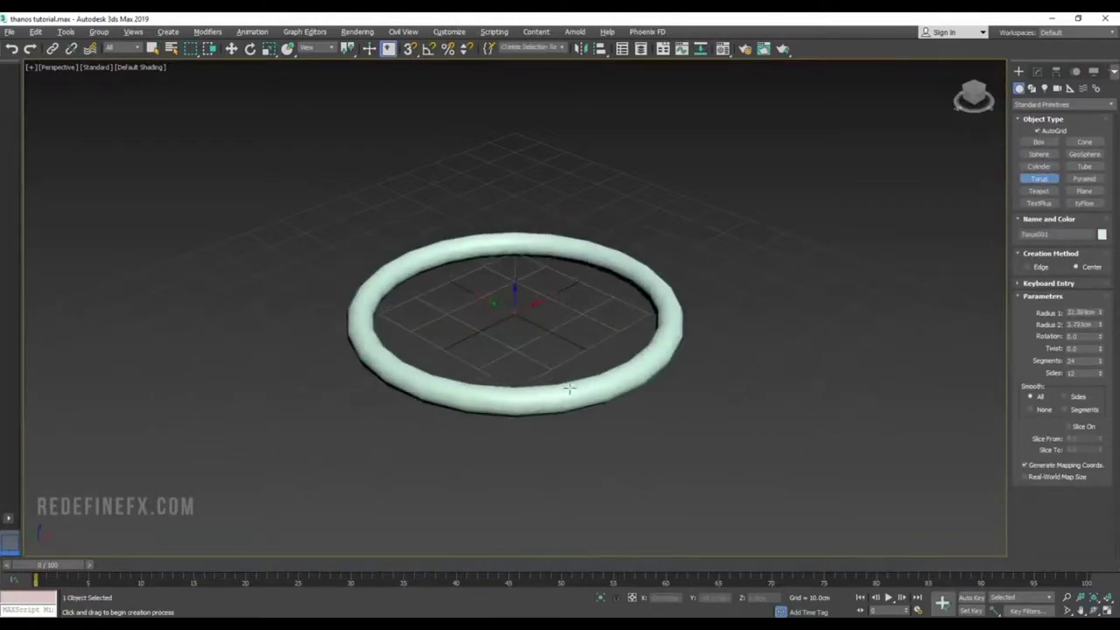
right_click(570, 393)
Step: Rotate the torus upright with angle snap on and raise it so it stands on the ground grid
key(e)
key(a)
drag(568, 347, 535, 297)
key(w)
alt+middle_drag(535, 296, 521, 226)
Step: Examine the lower edge of the smoke ring in the reference video and return to the scene
key(alt+Tab)
click(520, 431)
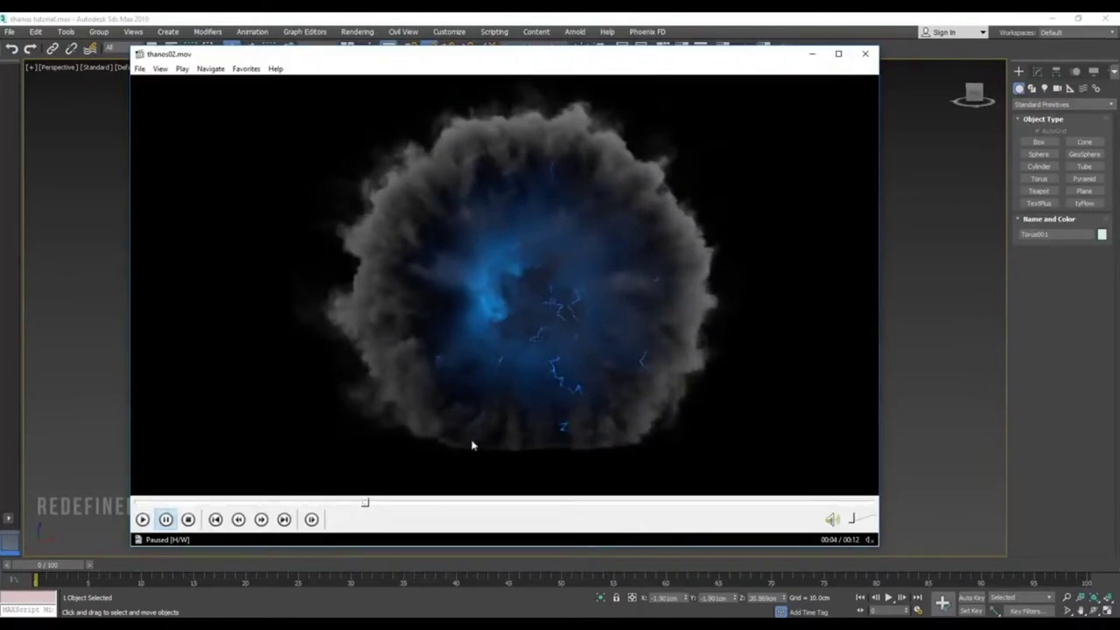
click(811, 53)
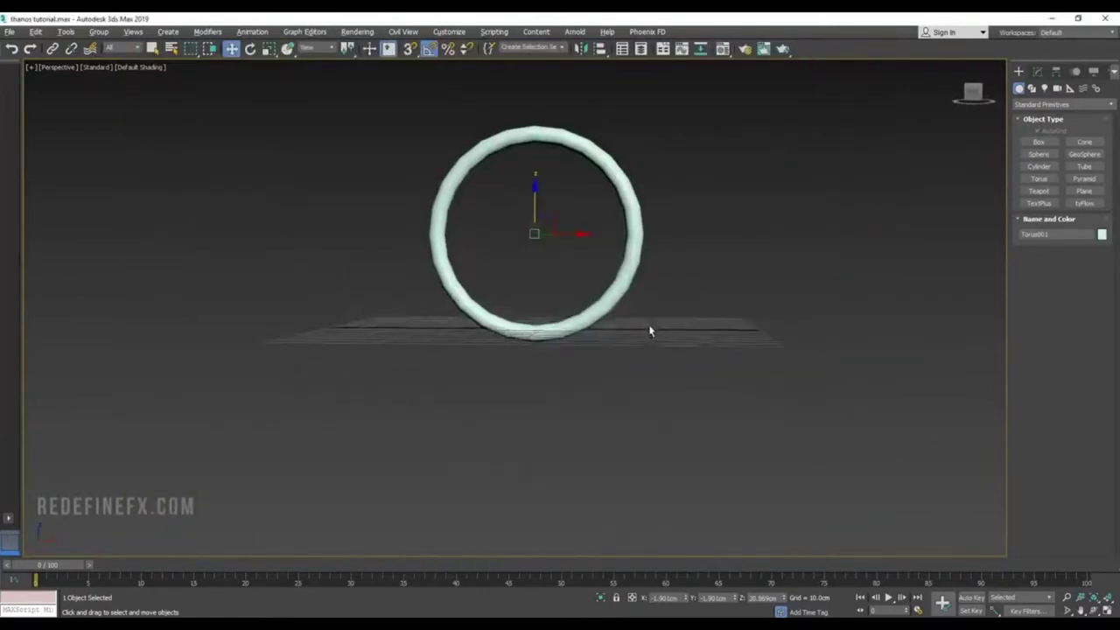
Step: Clone the upright torus along its Y axis behind the original and scale the copy down to about 23 percent
scroll(528, 334, up, 5)
alt+middle_drag(539, 322, 591, 286)
scroll(544, 168, down, 7)
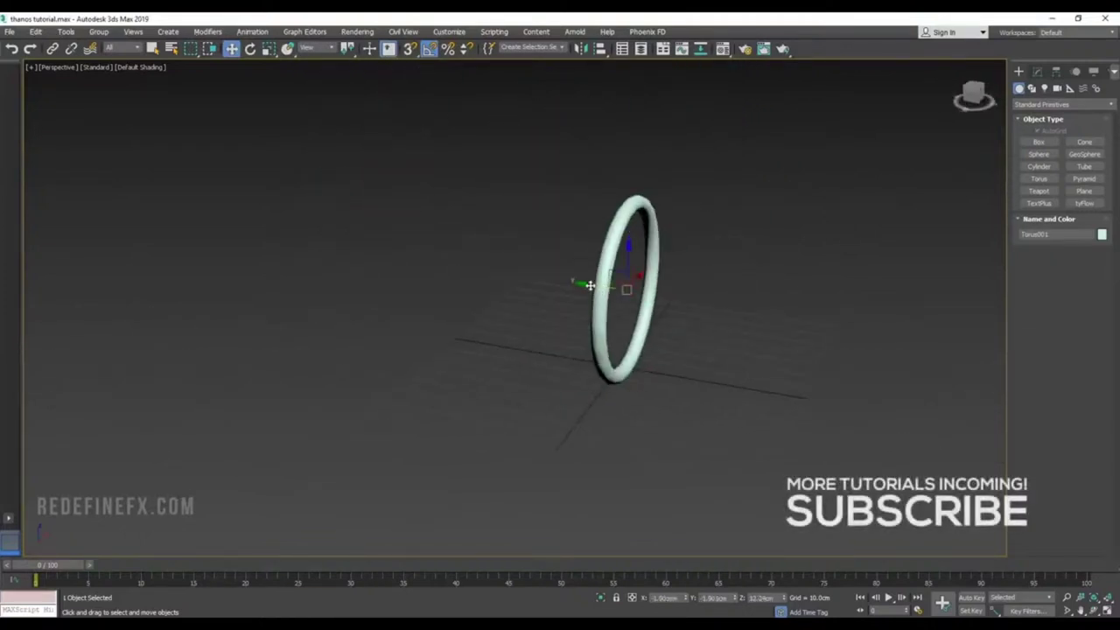
mouse_move(592, 285)
shift+mouse_down()
mouse_move(407, 259)
mouse_move(570, 464)
shift+mouse_up()
click(561, 372)
key(r)
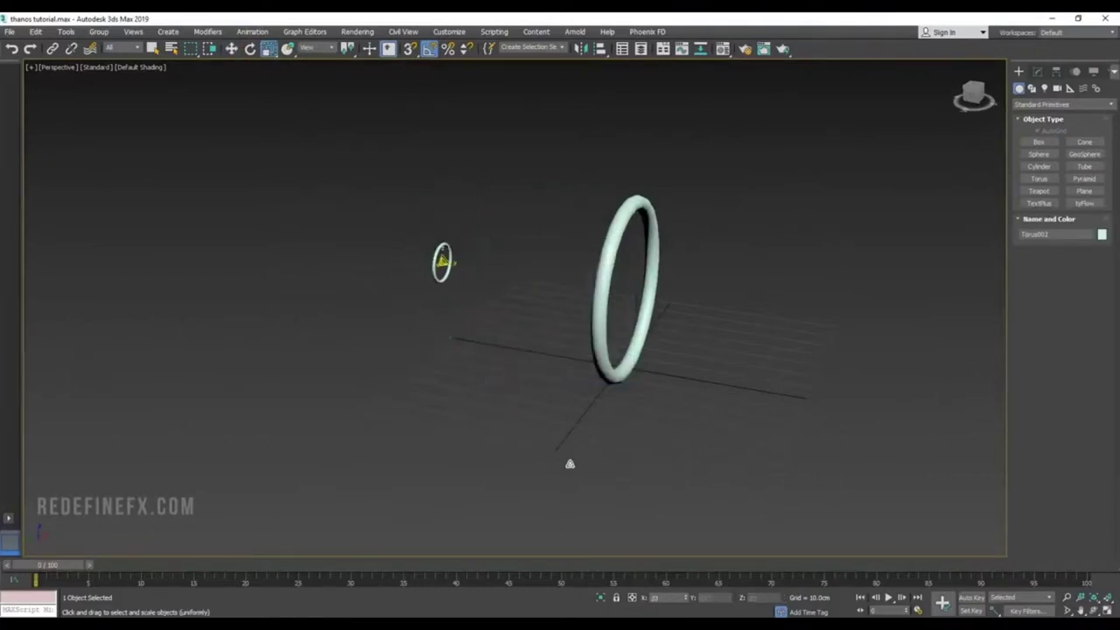
alt+middle_drag(570, 464, 595, 452)
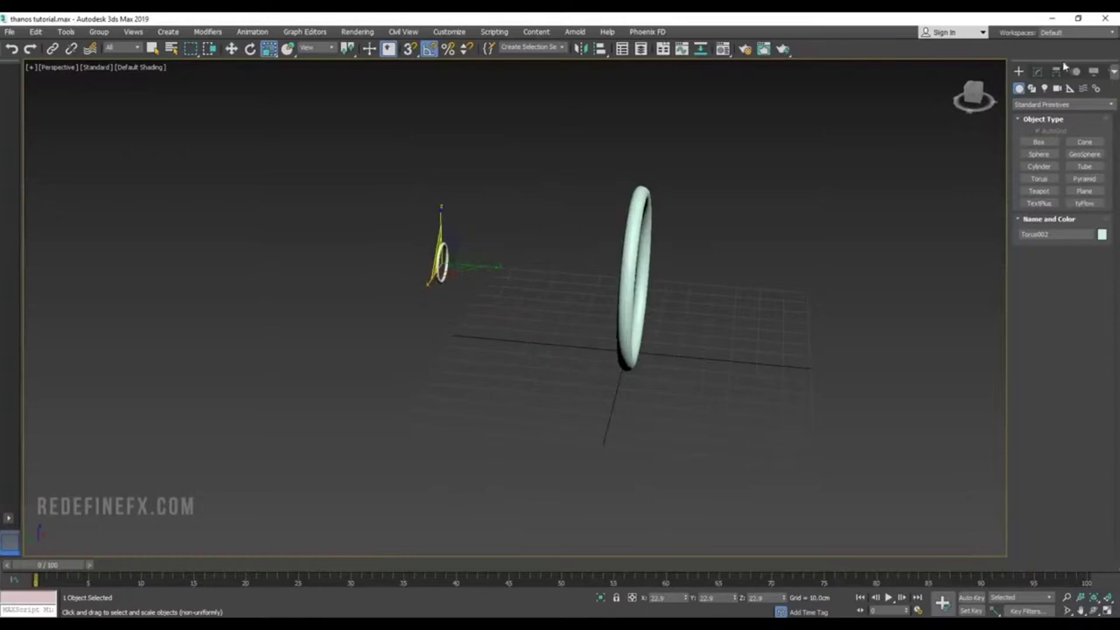
Step: Set the small torus's Radius 2 to 10 cm and move it further from the large ring along the Y axis
click(1038, 72)
click(1082, 256)
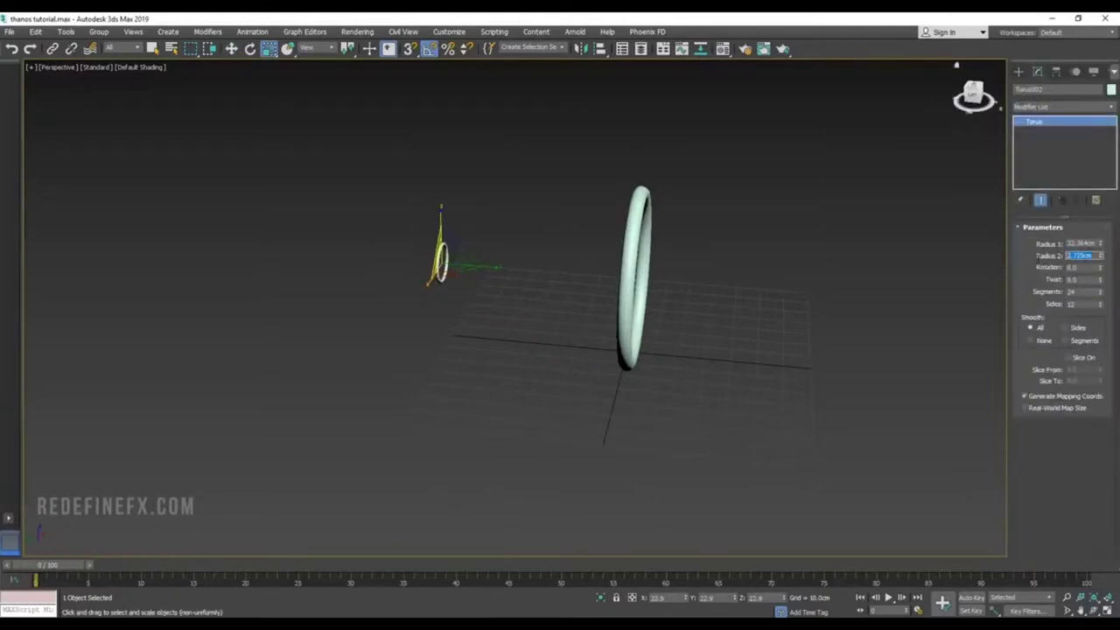
text(10)
key(Return)
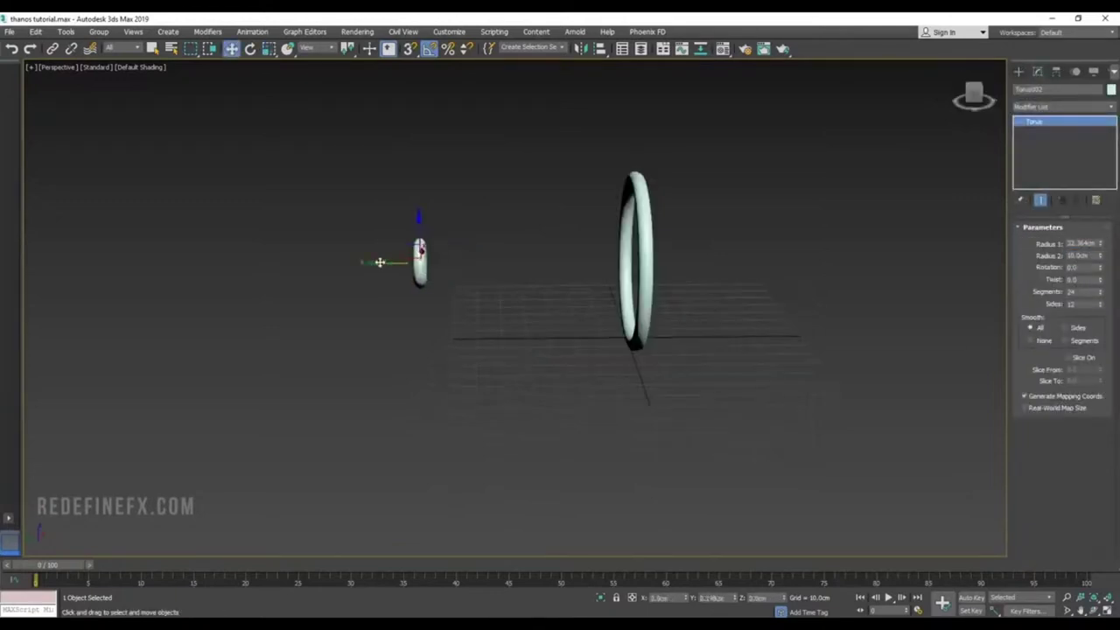
drag(390, 263, 356, 262)
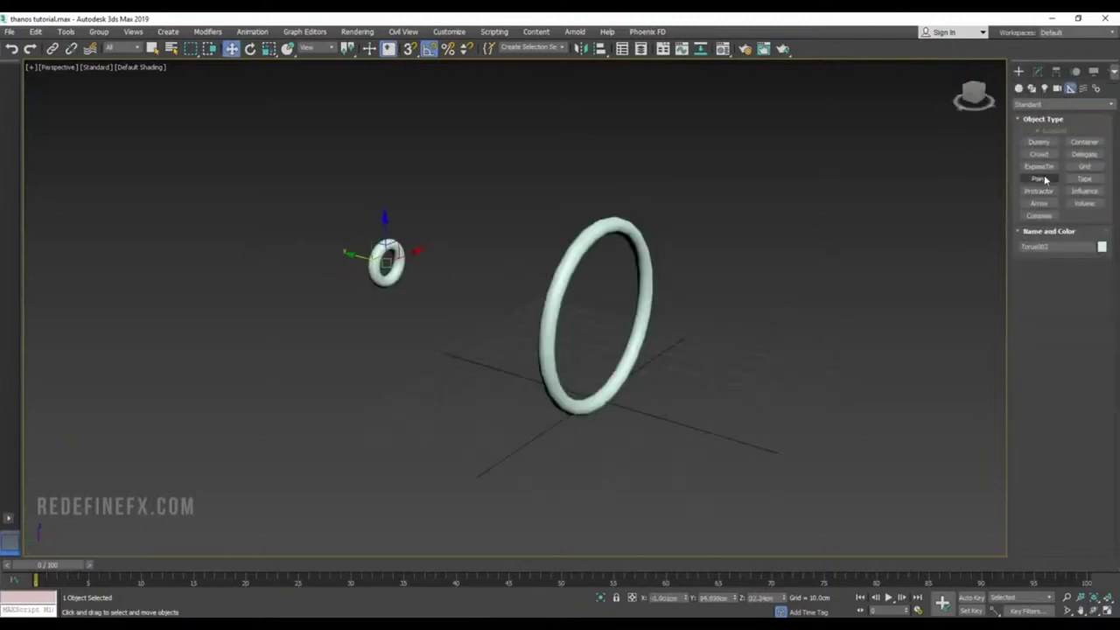
Step: Place a Point helper on the grid beside the large ring and enable its Box display
click(1039, 178)
click(674, 449)
right_click(977, 220)
click(1037, 71)
click(1029, 284)
Step: Change the point helper's object color to orange and turn off its Cross display
click(1112, 89)
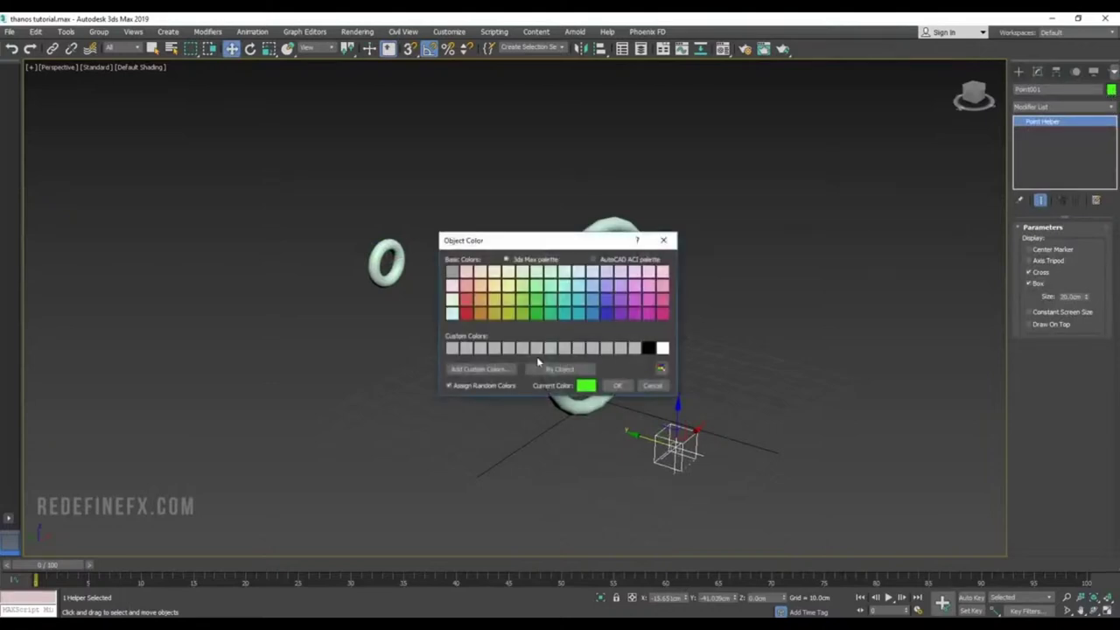
drag(541, 247, 434, 242)
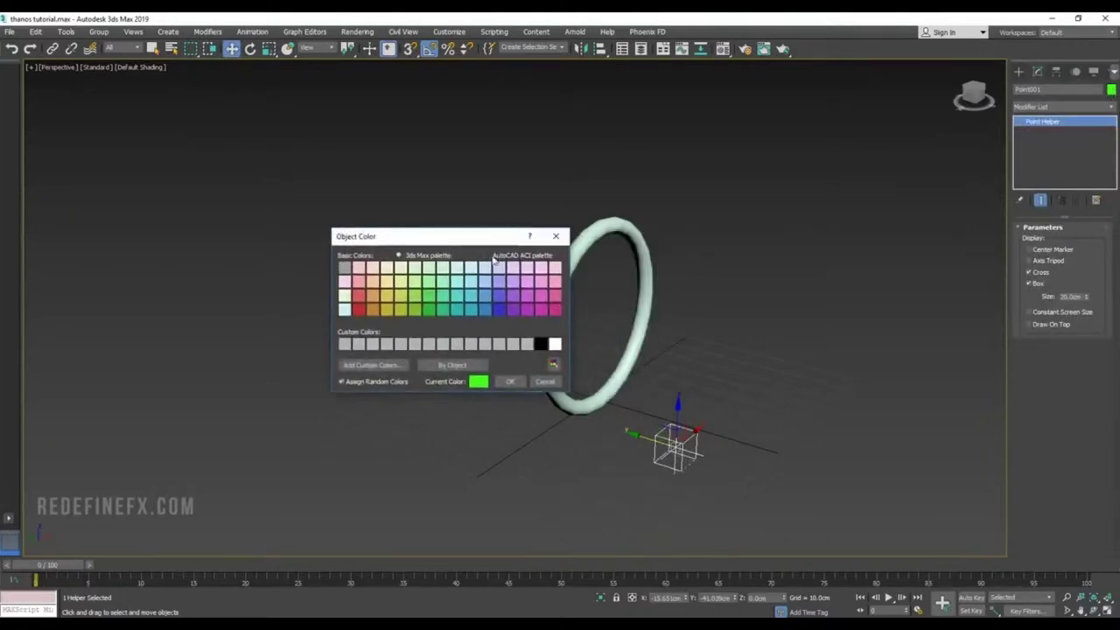
click(373, 309)
click(510, 381)
click(1029, 273)
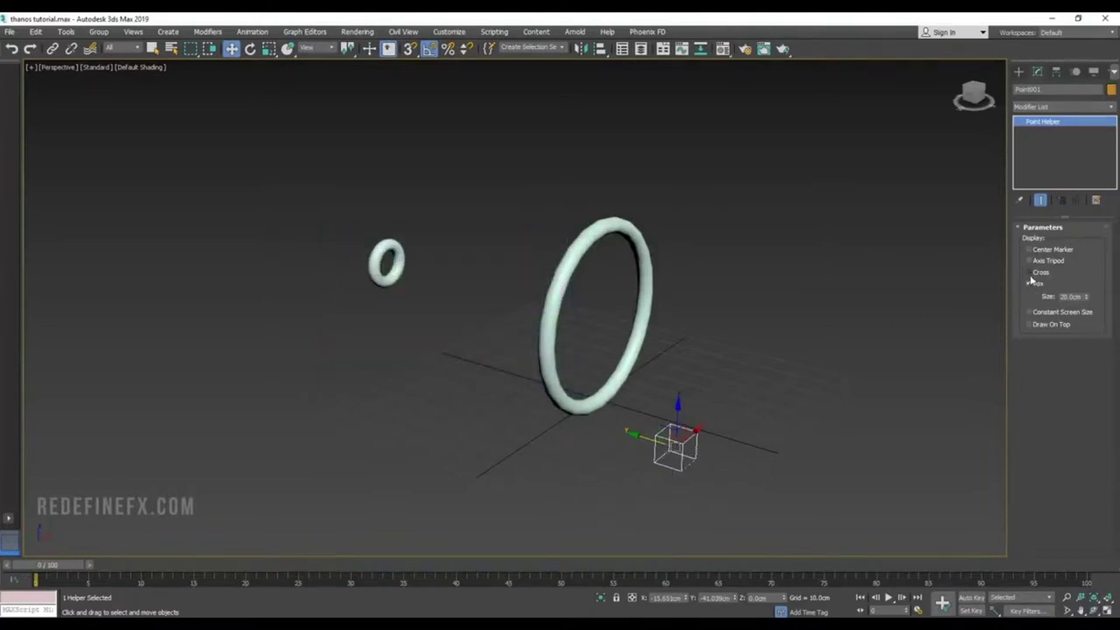
Step: Align the point helper to the center of the large ring and scale it up uniformly
click(600, 50)
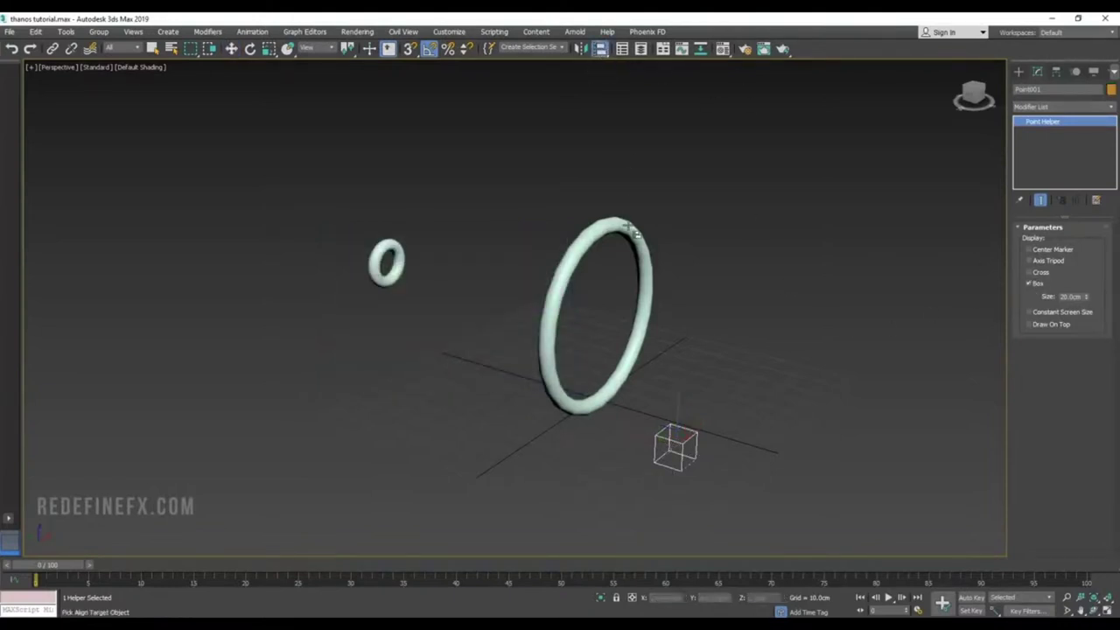
click(625, 229)
click(560, 419)
key(r)
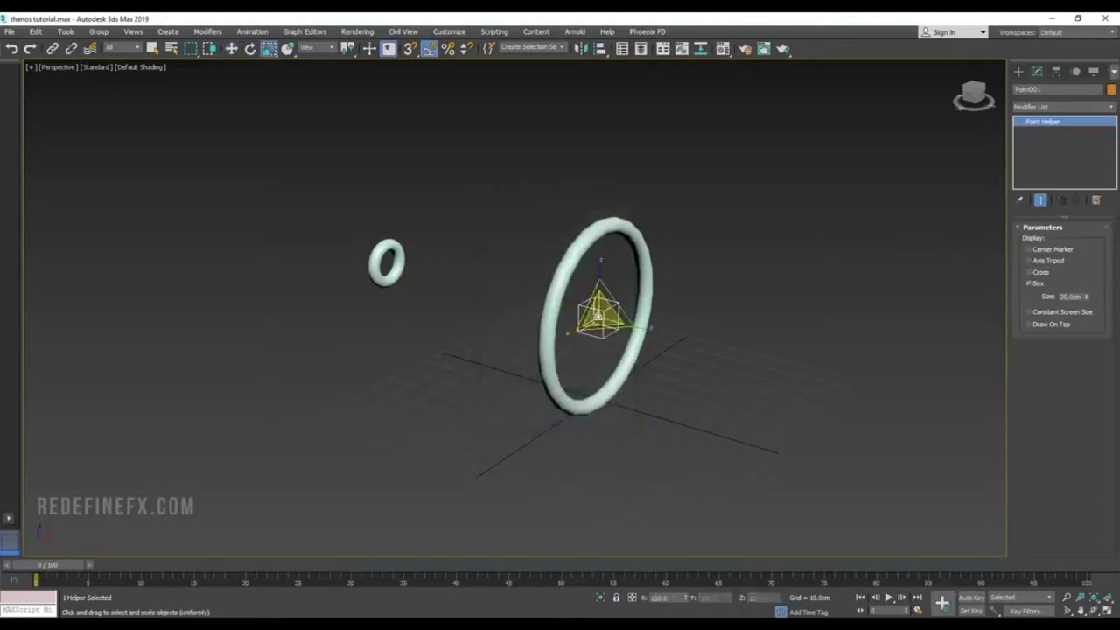
drag(566, 214, 690, 242)
Step: Link the large ring to the point helper as its parent and select the helper
click(625, 229)
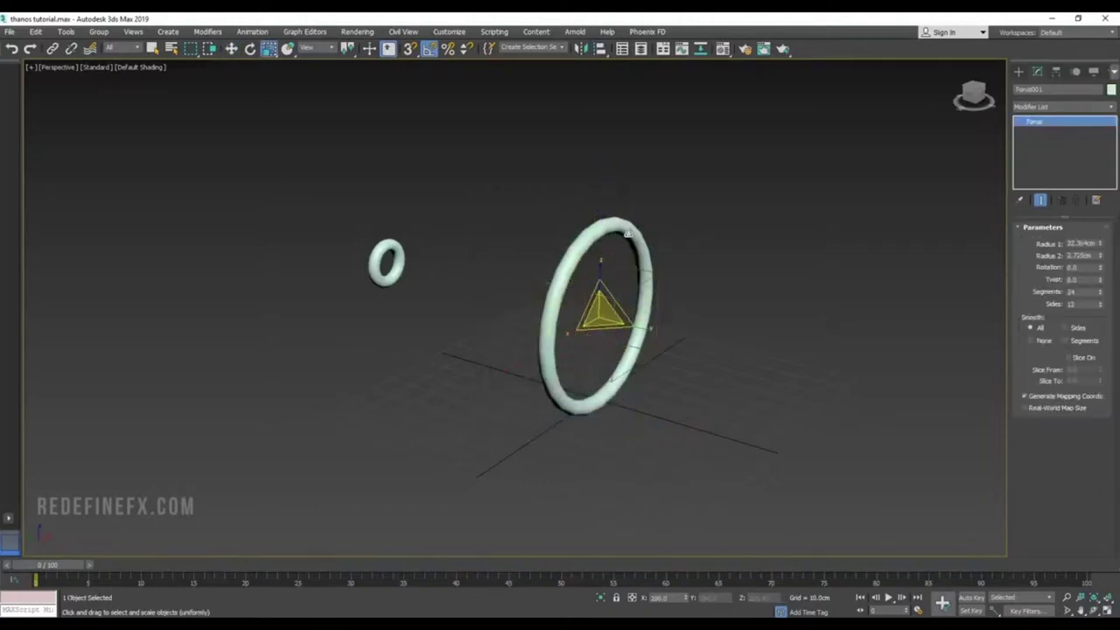
click(53, 48)
drag(629, 231, 616, 270)
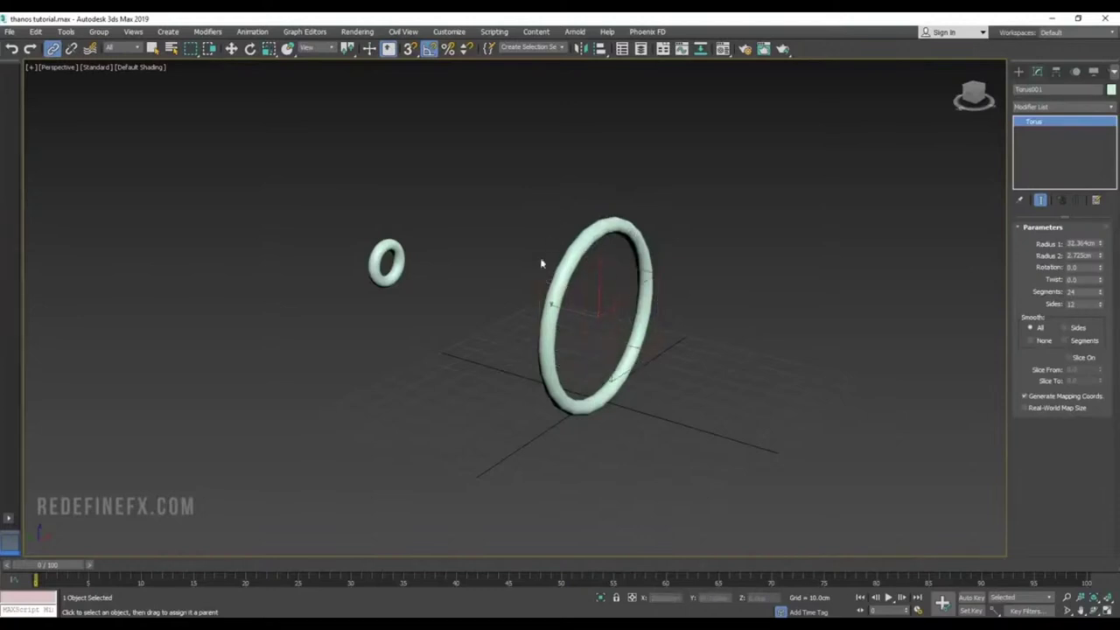
key(w)
click(614, 317)
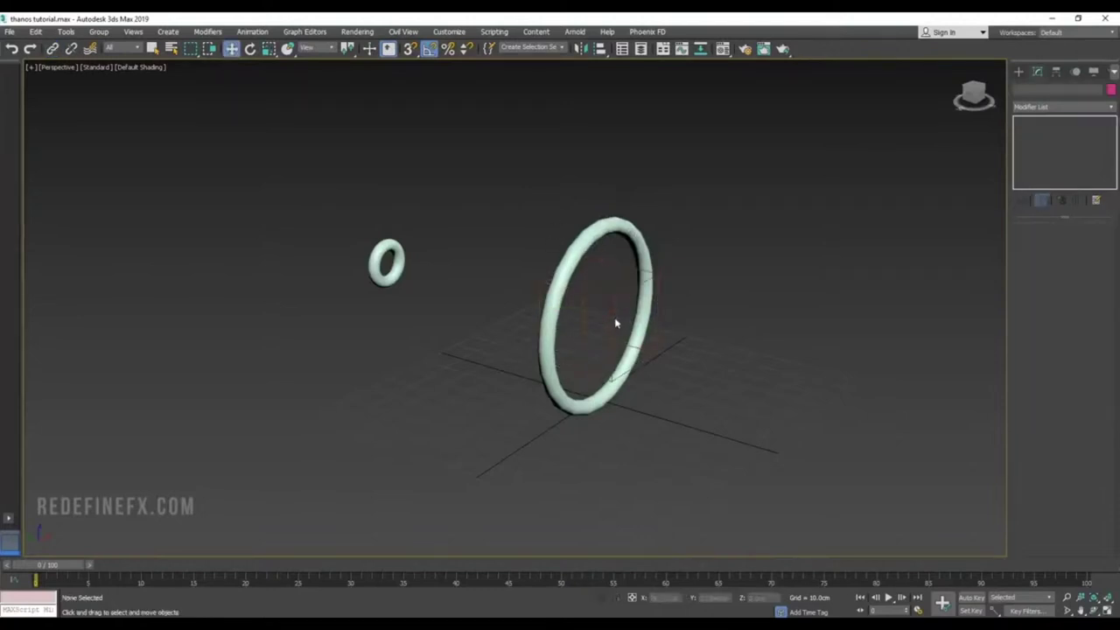
Step: Set the animation end time to frame 200 in the time configuration
click(918, 610)
double_click(525, 356)
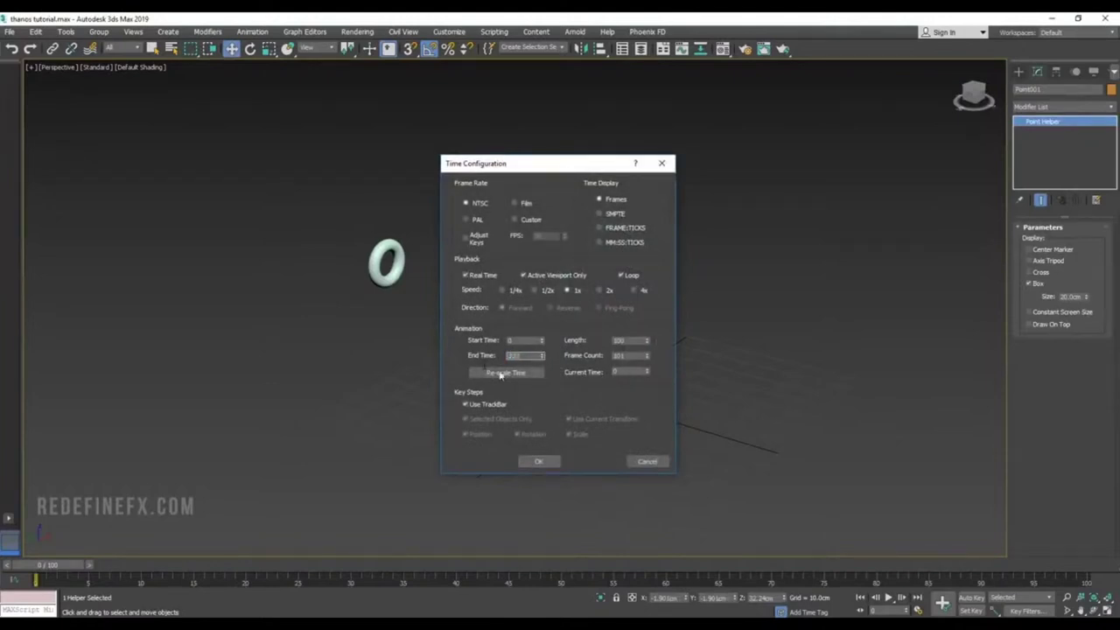
text(200)
click(539, 462)
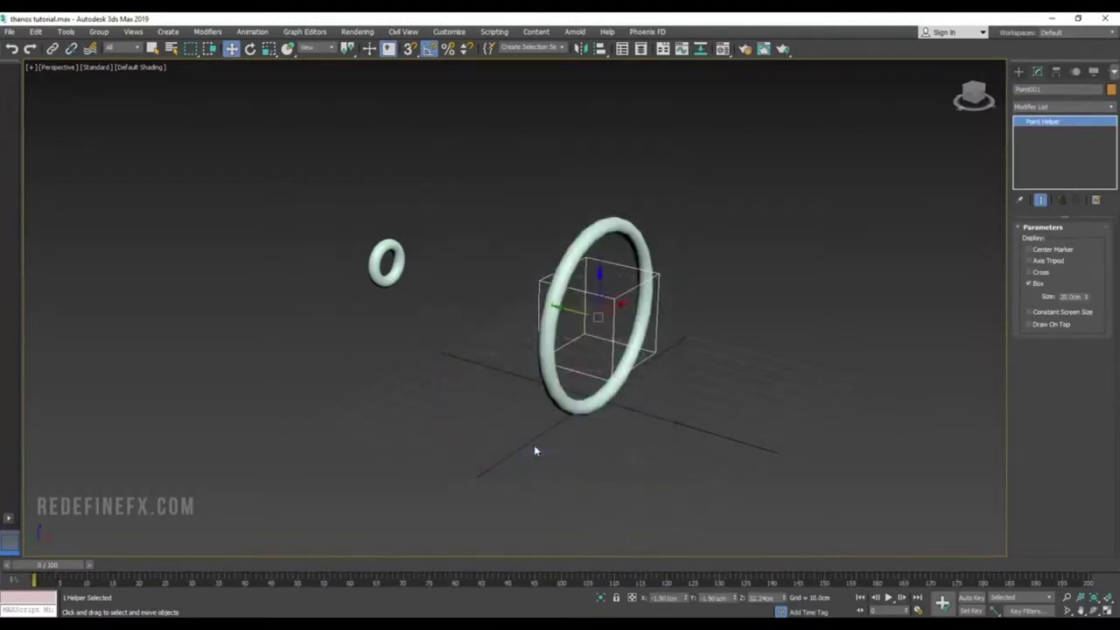
Step: Assign a Noise map to the first material's diffuse color, with noise threshold High 0.6 and Low 0.4
click(723, 50)
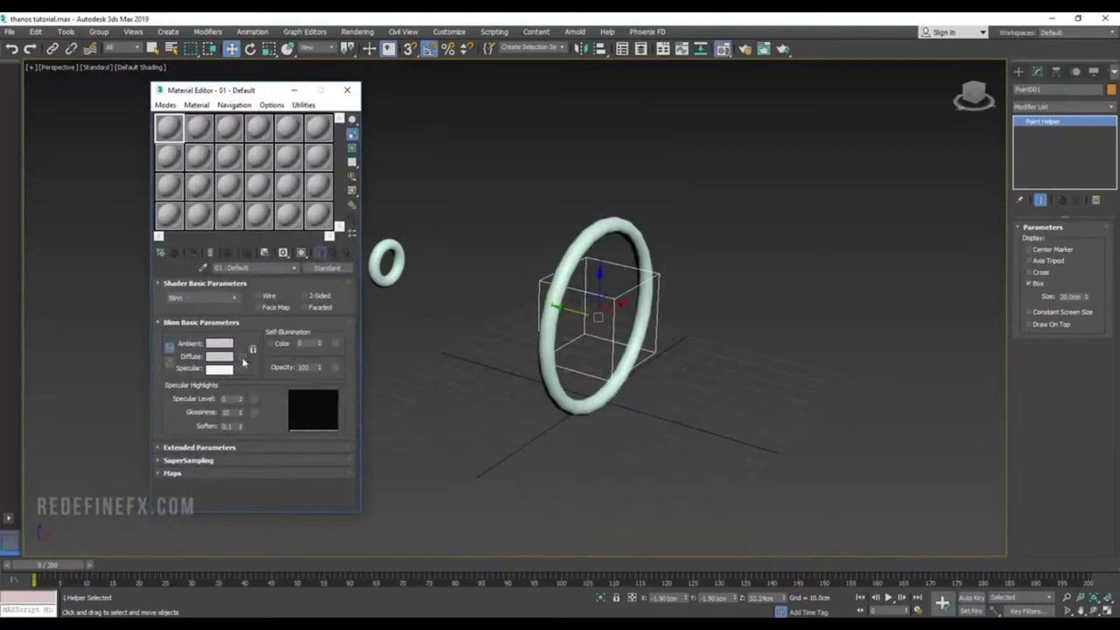
click(240, 358)
double_click(308, 392)
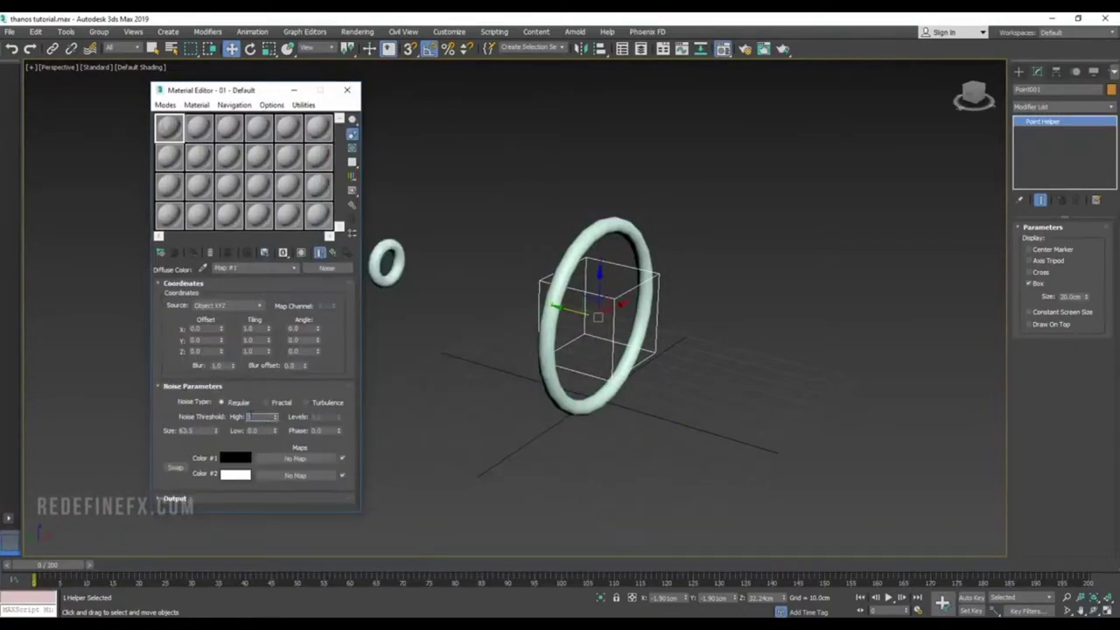
click(261, 431)
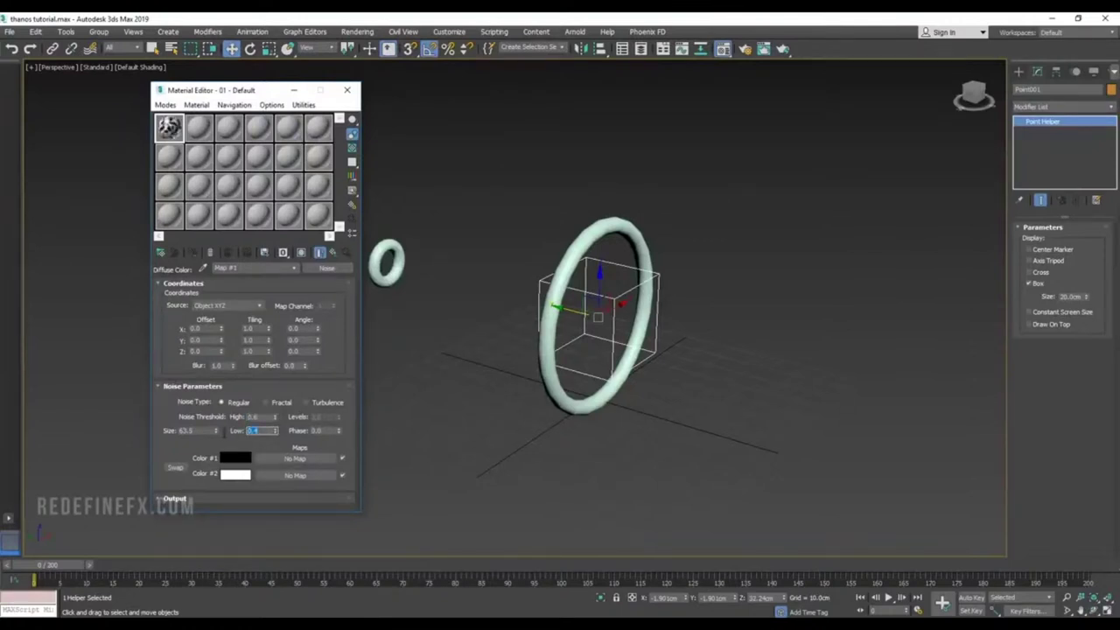
Step: Preview the noise map enlarged, then apply the material to the large ring and show it shaded in the viewport
double_click(168, 128)
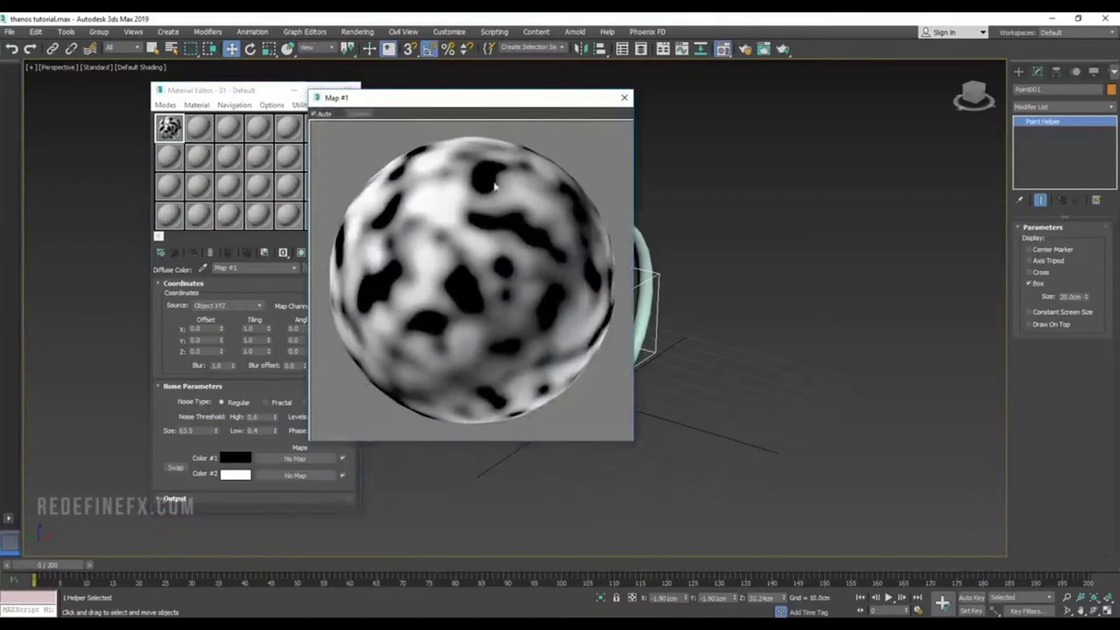
click(624, 97)
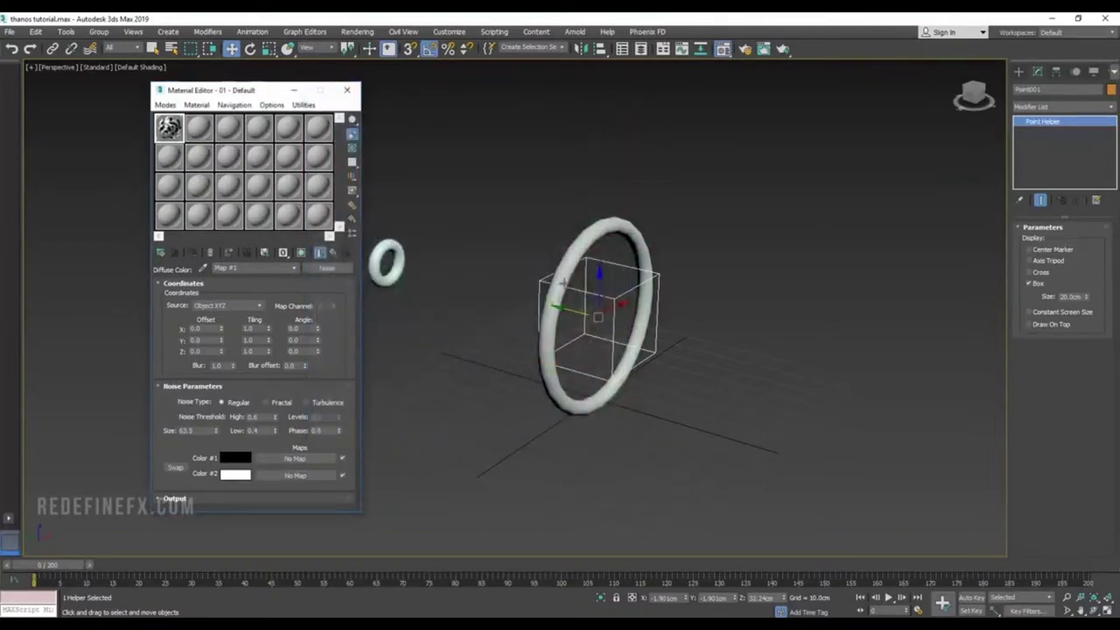
click(302, 253)
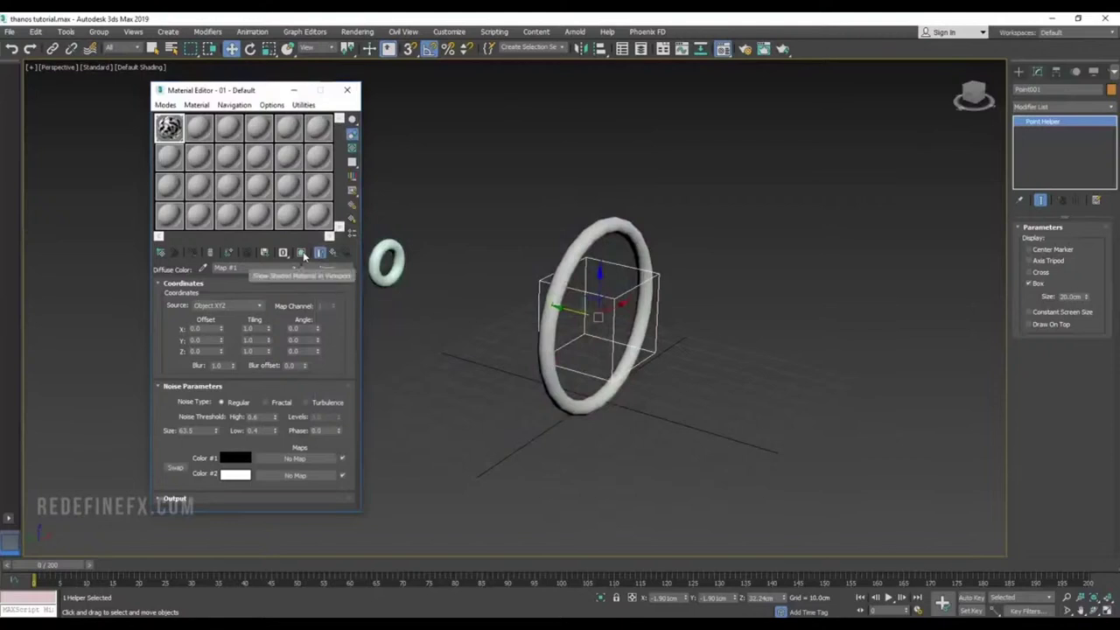
scroll(533, 289, up, 4)
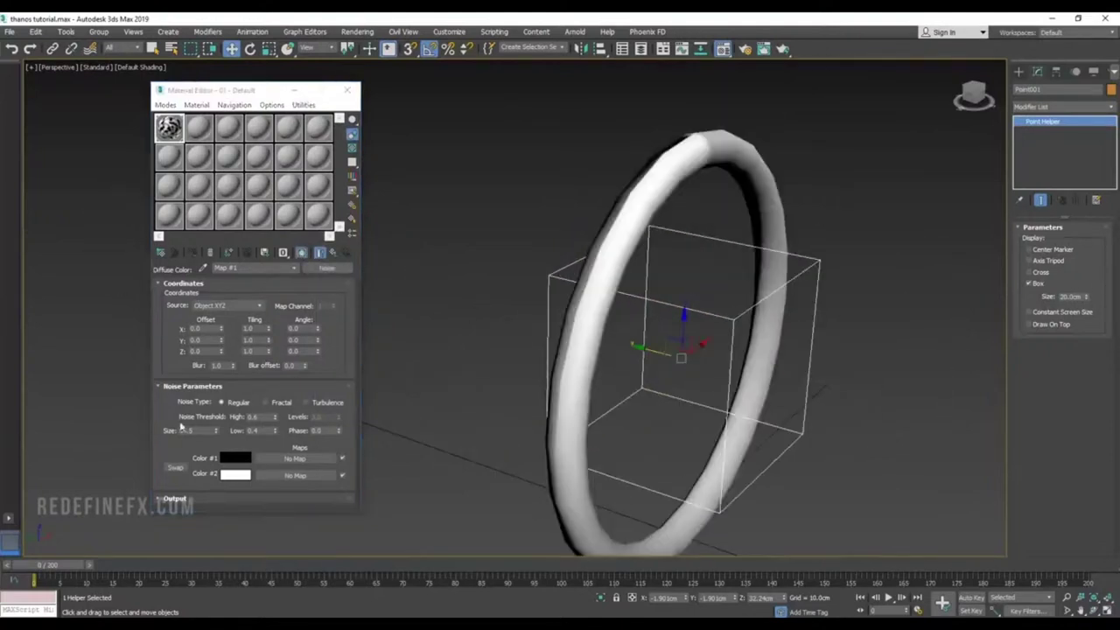
Step: Set the Noise map's size to 5 and select the large ring
double_click(200, 429)
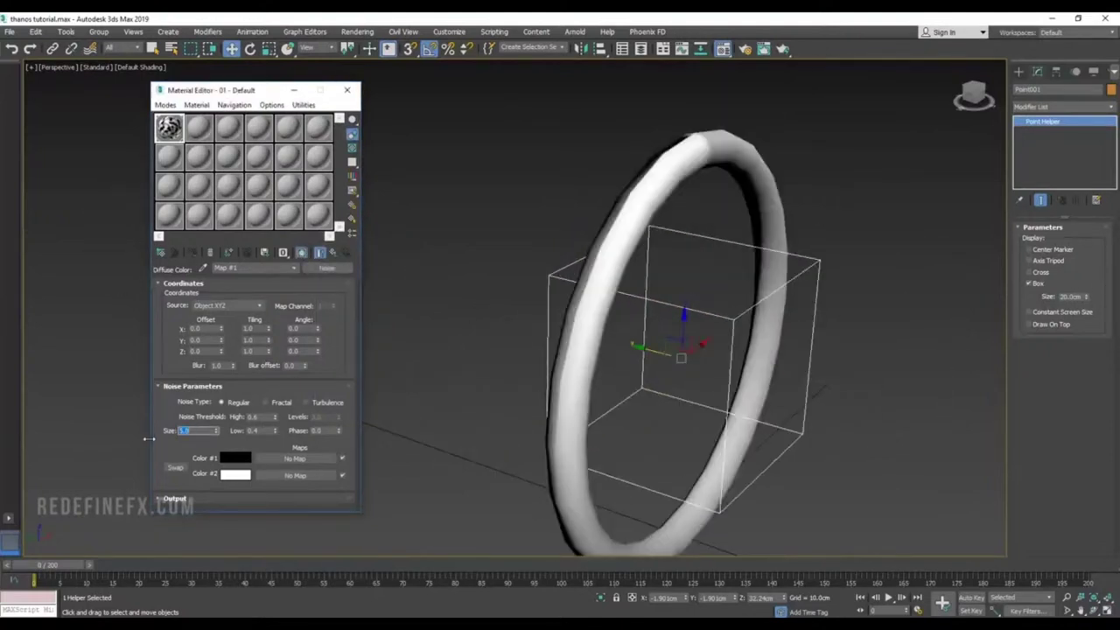
text(5)
key(Return)
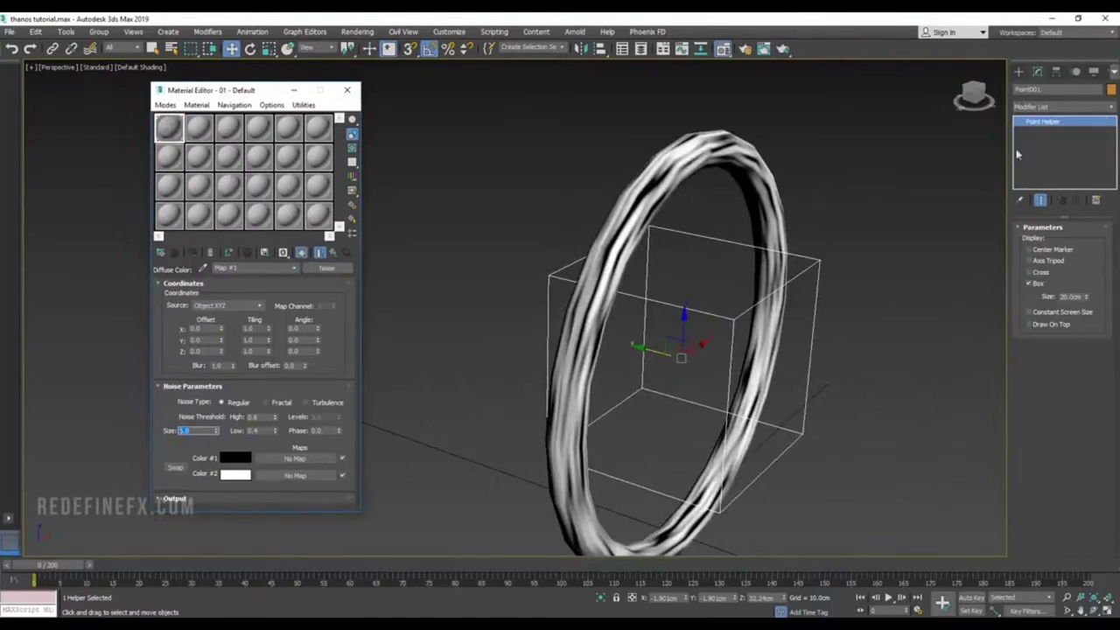
key(ctrl+z)
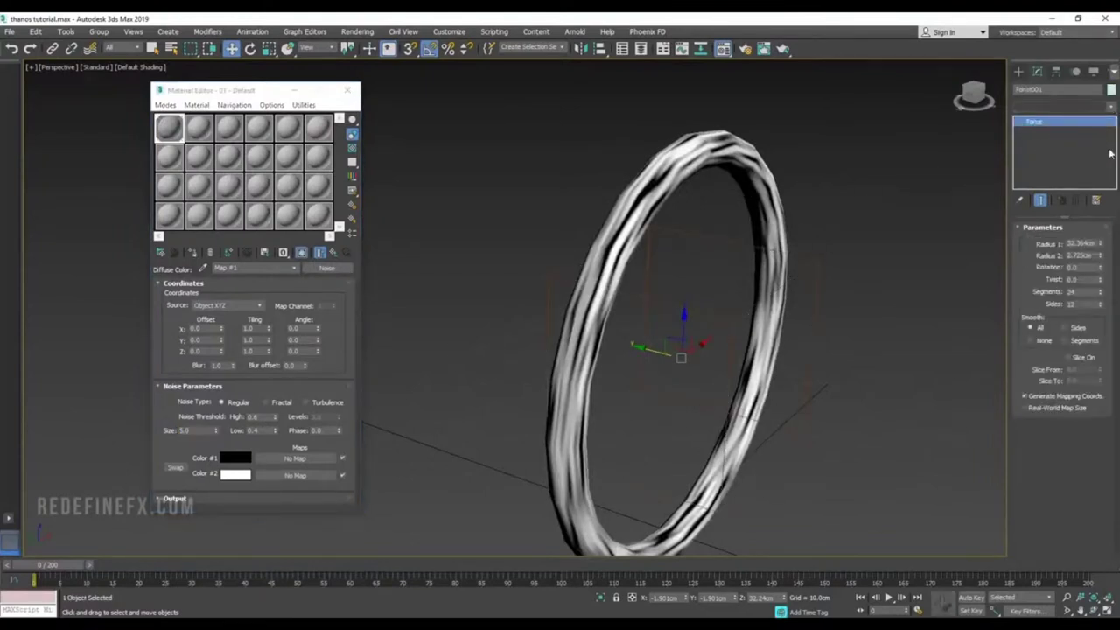
Step: Add a UVW Map modifier to the large ring
click(1064, 105)
scroll(1081, 394, down, 15)
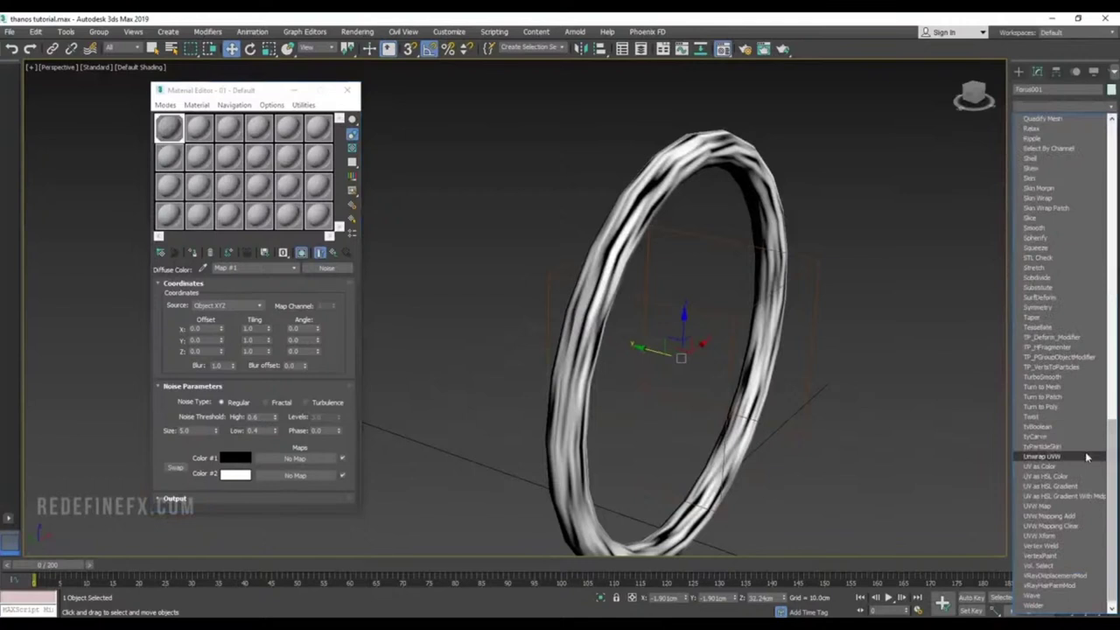
click(1046, 506)
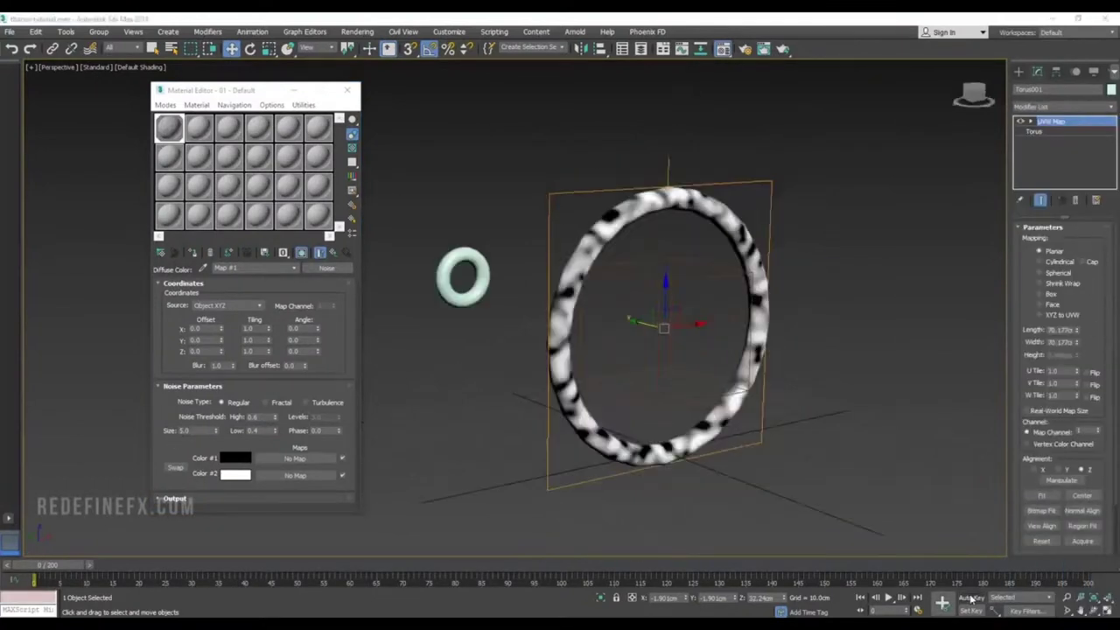
Step: Animate the Noise map's phase with auto keying, setting it to 25 at frame 200, and scrub back to review it
click(972, 598)
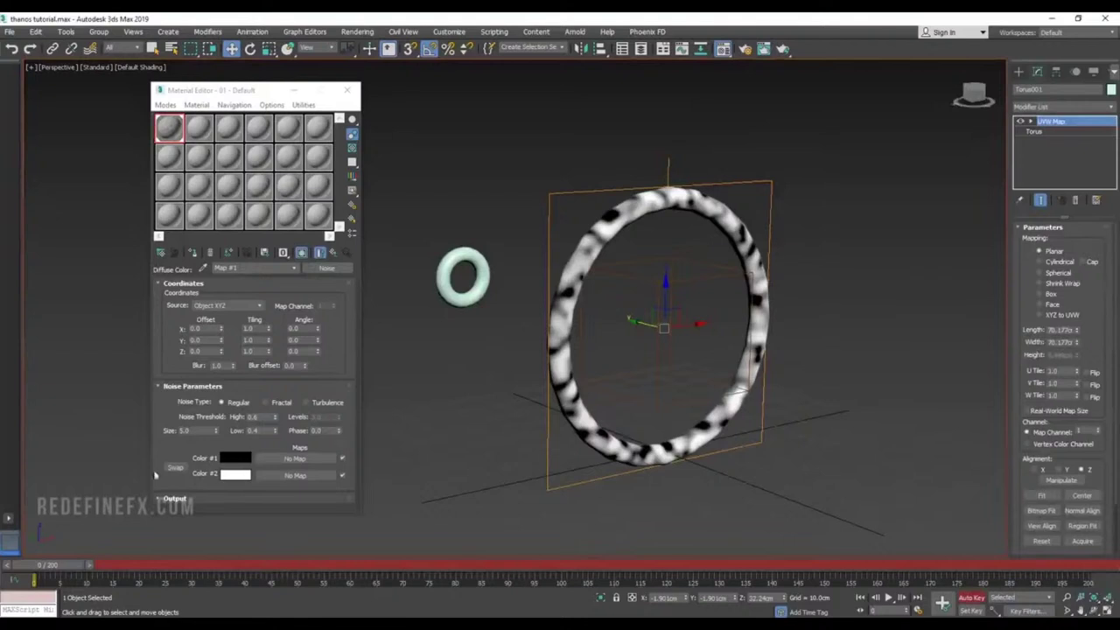
click(1076, 567)
click(324, 431)
text(5)
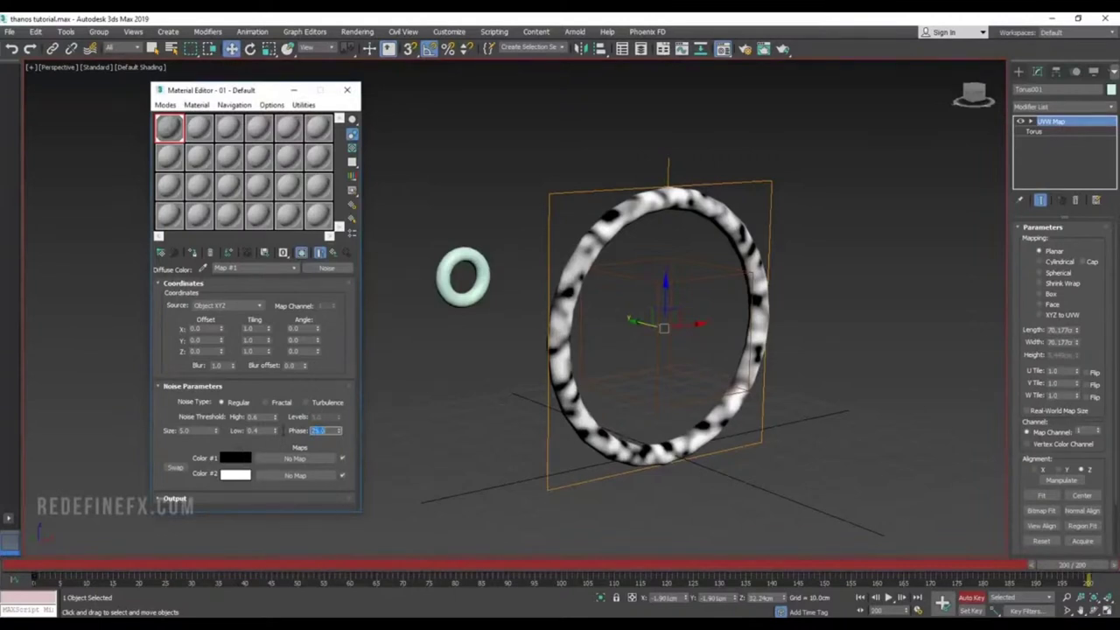
key(Return)
drag(1072, 566, 735, 564)
Step: Place a Phoenix FD source helper on the ground beside the large ring
click(1018, 71)
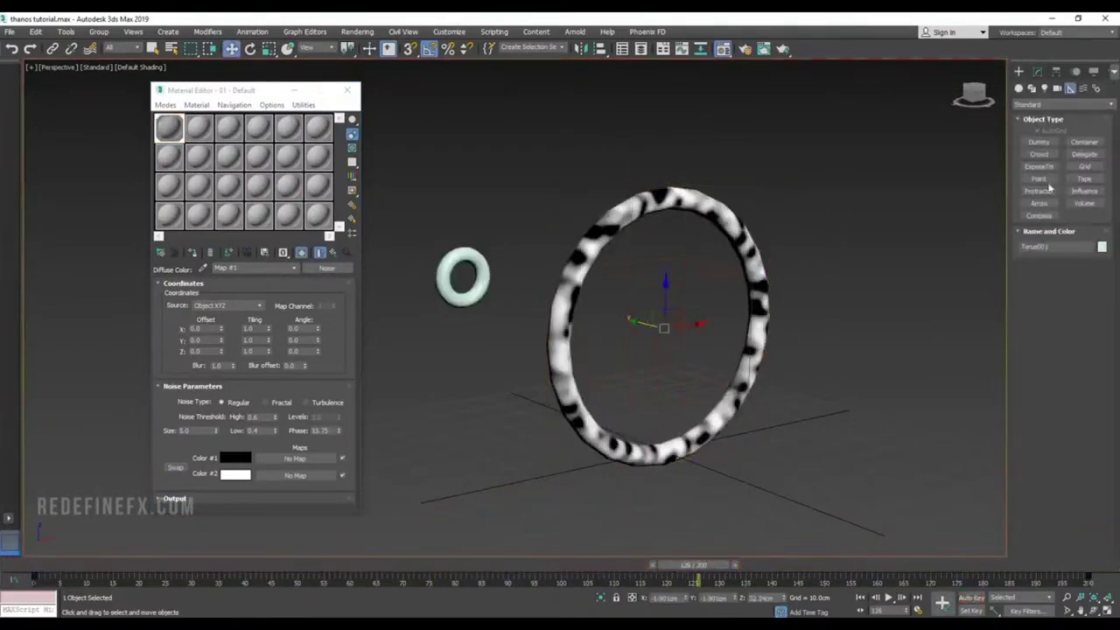
click(1064, 104)
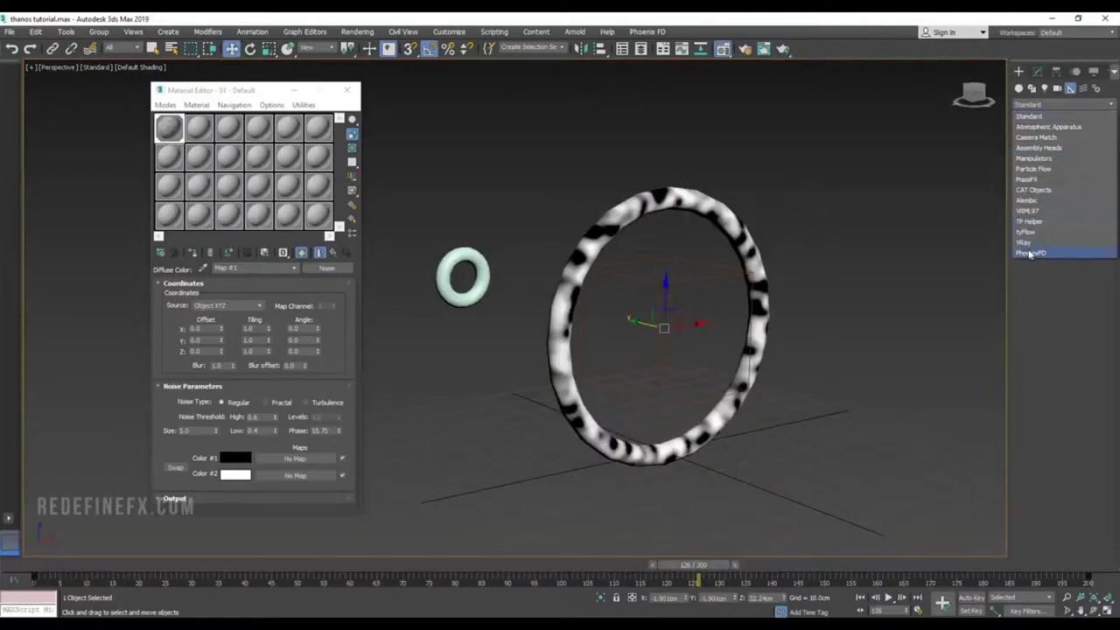
click(1031, 253)
click(1038, 142)
drag(878, 389, 888, 395)
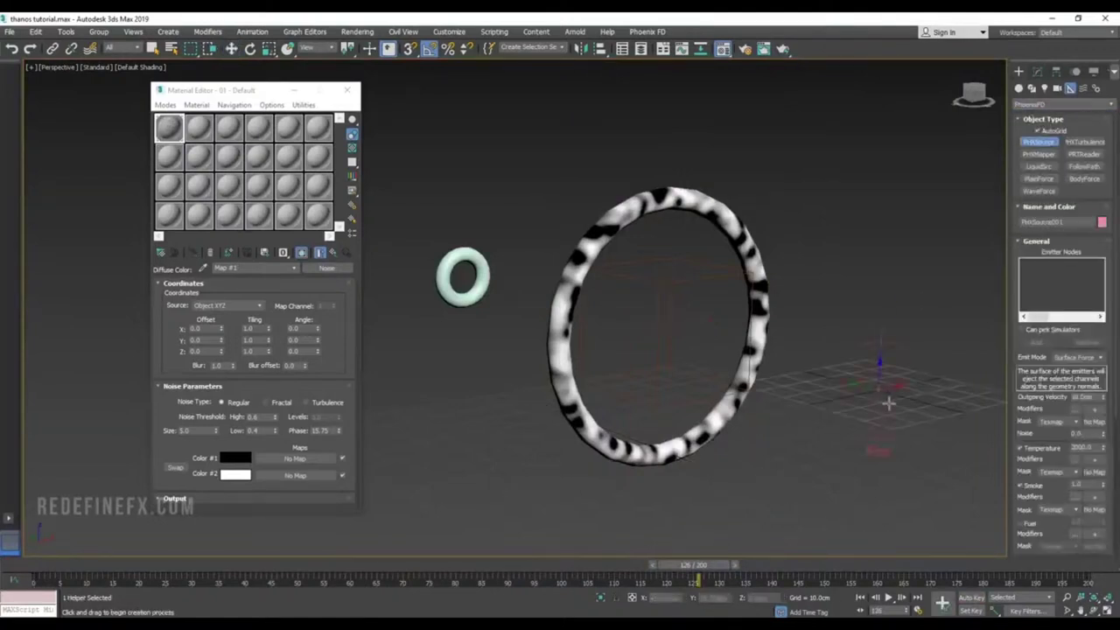
Step: Add the large ring to the Phoenix source's emitter nodes
click(1037, 72)
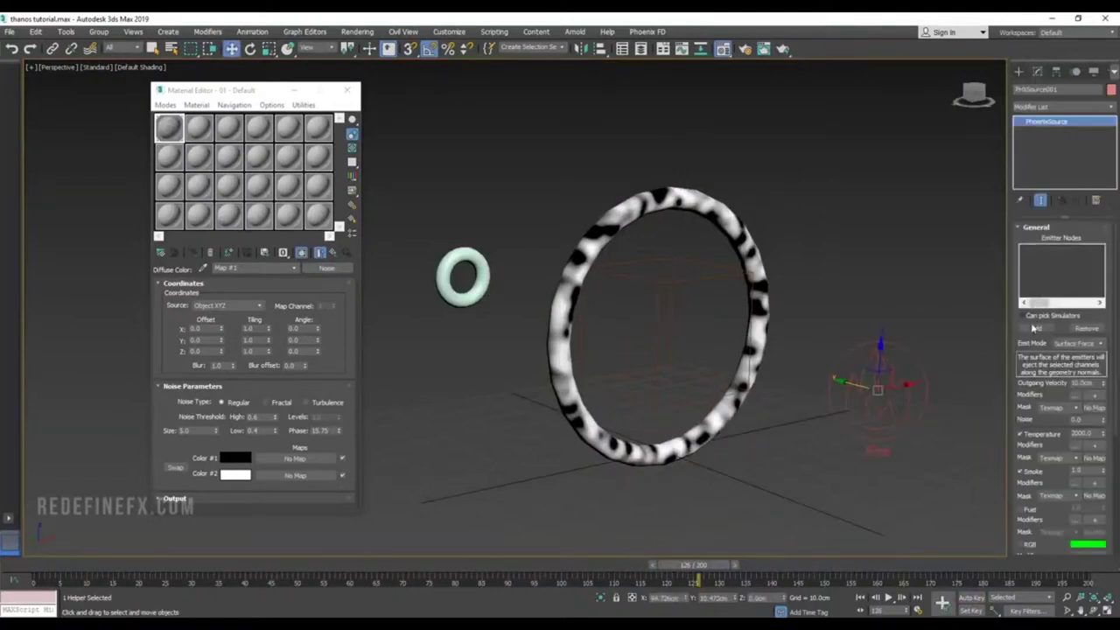
click(758, 249)
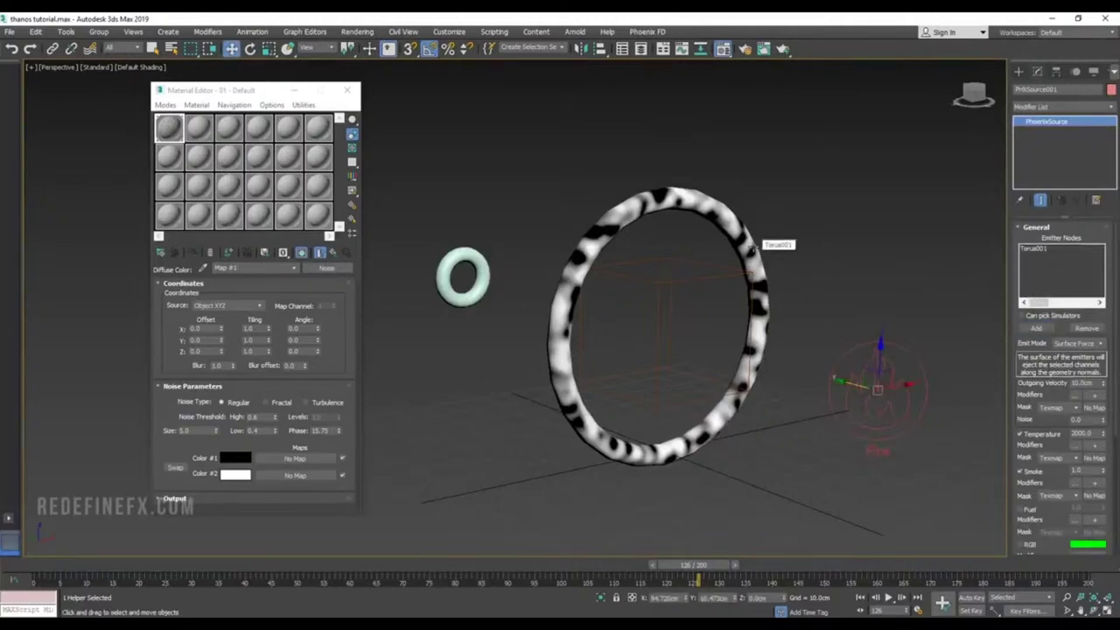
click(717, 277)
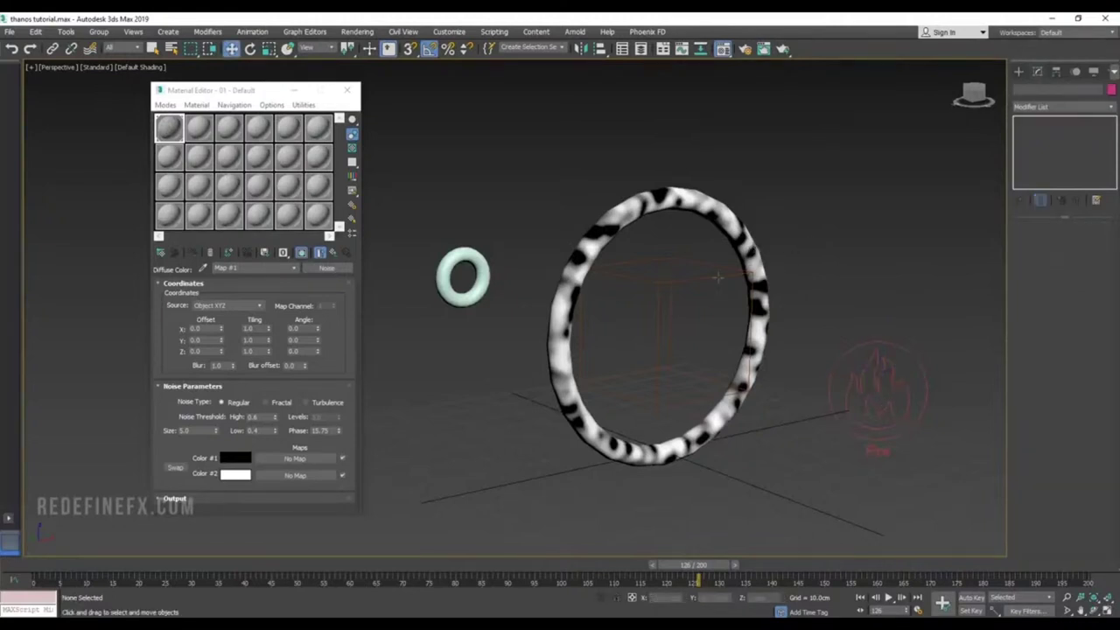
Step: Make the small ring non-renderable and display it as a box
click(465, 252)
right_click(467, 253)
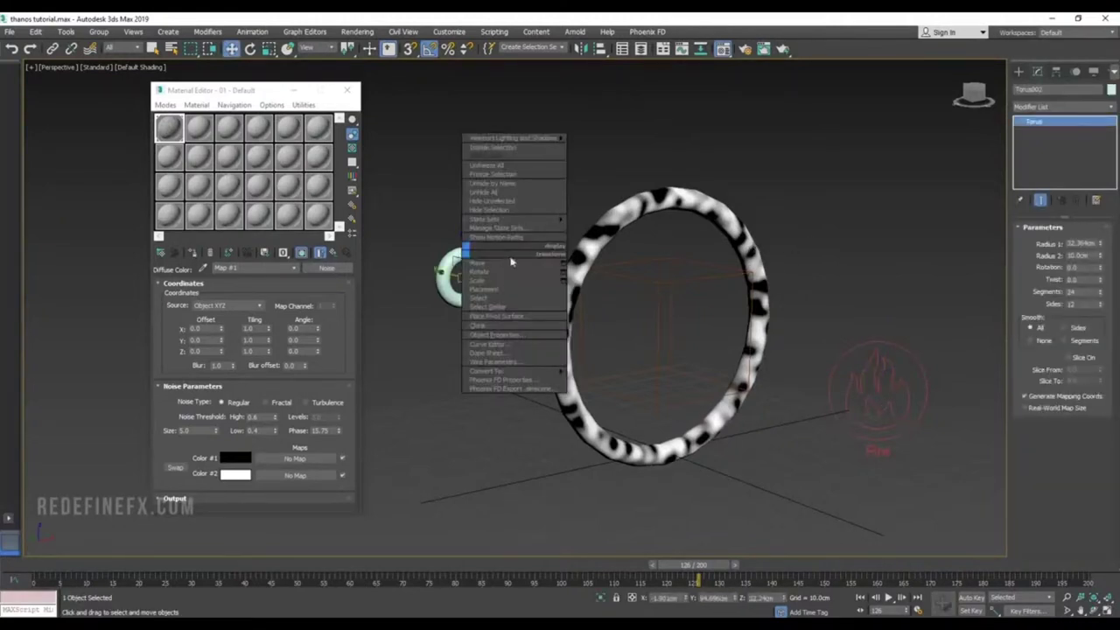
click(506, 336)
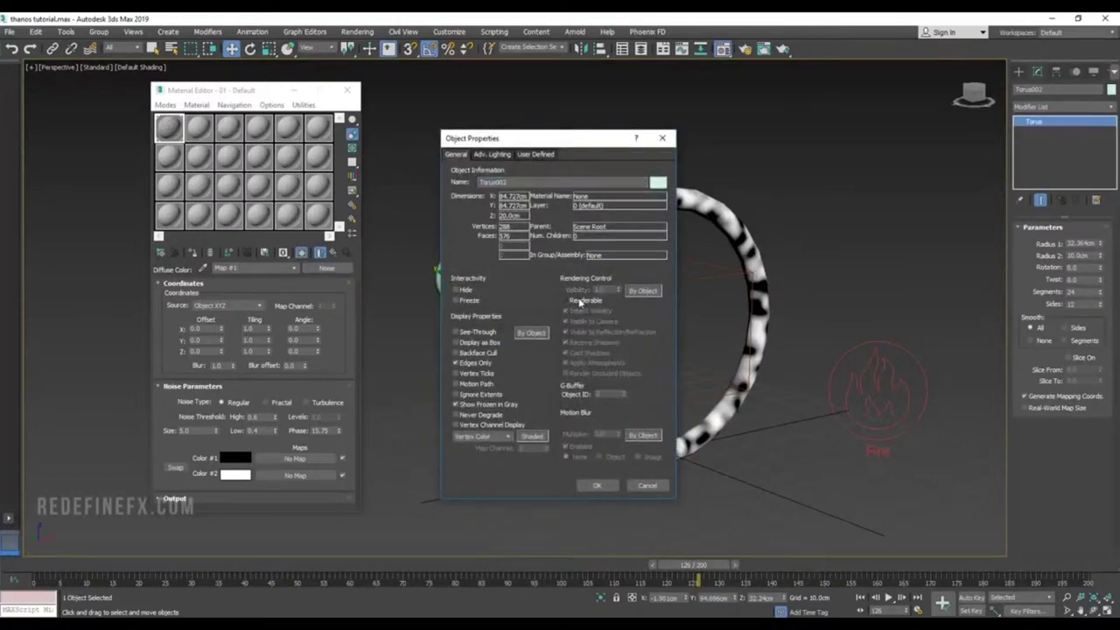
click(593, 485)
Step: Turn off Solid Object in the small ring's Phoenix FD properties
right_click(468, 307)
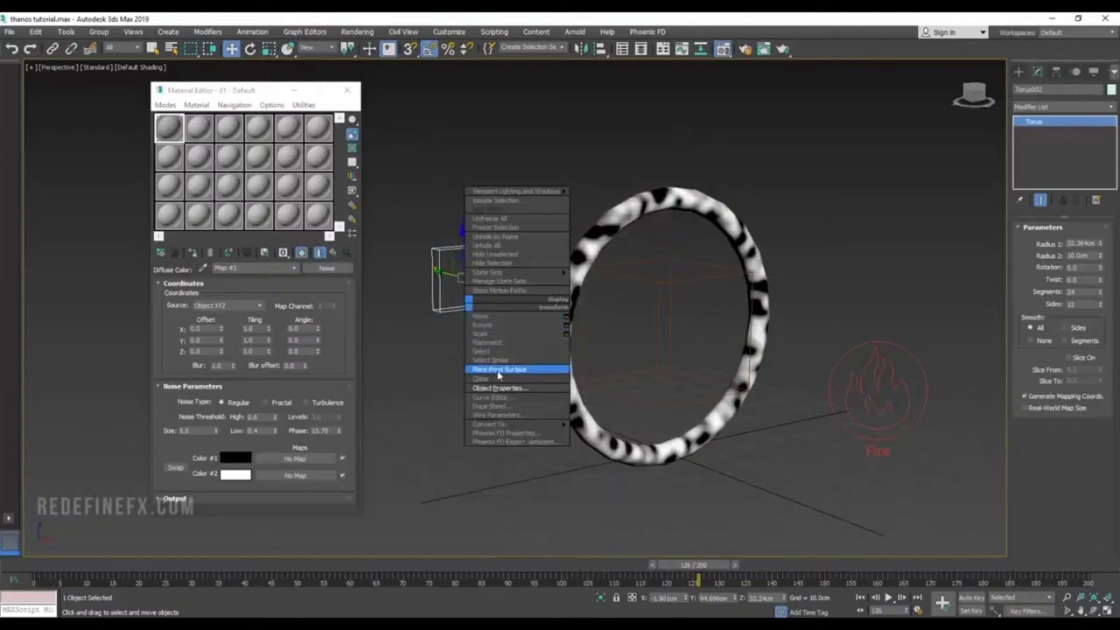
click(501, 432)
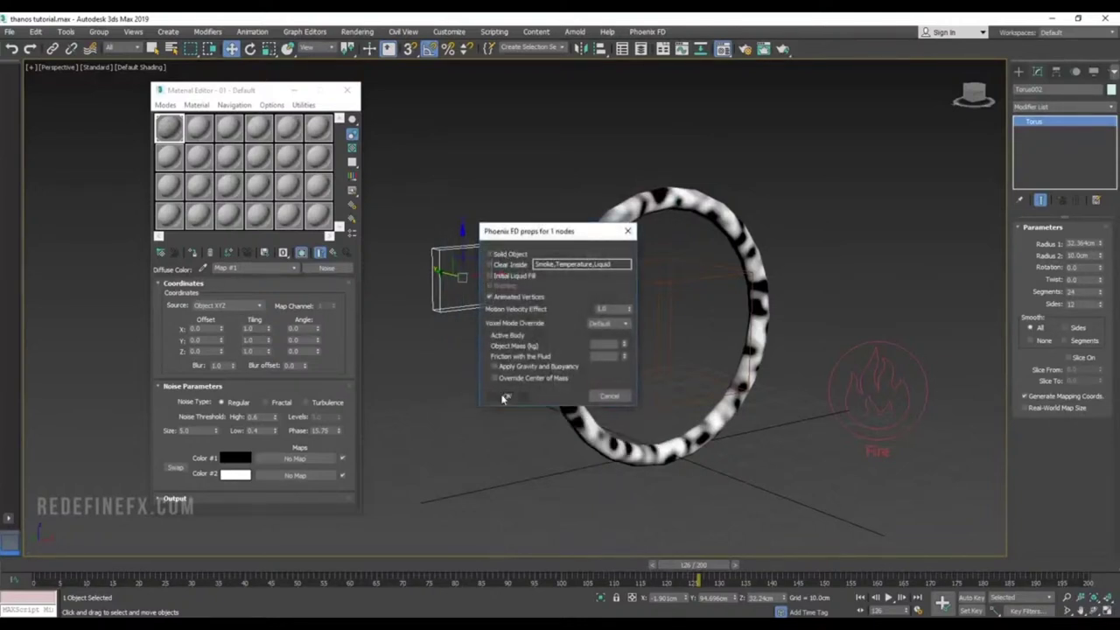
click(505, 395)
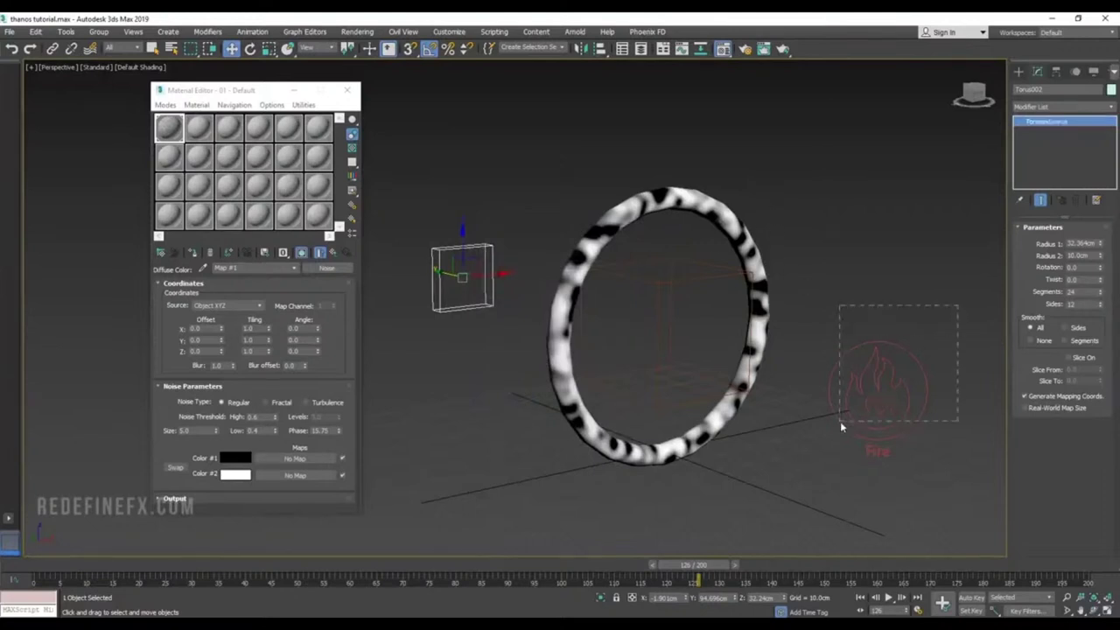
Step: Set the Phoenix source's outgoing velocity to 75 cm
drag(840, 421, 841, 421)
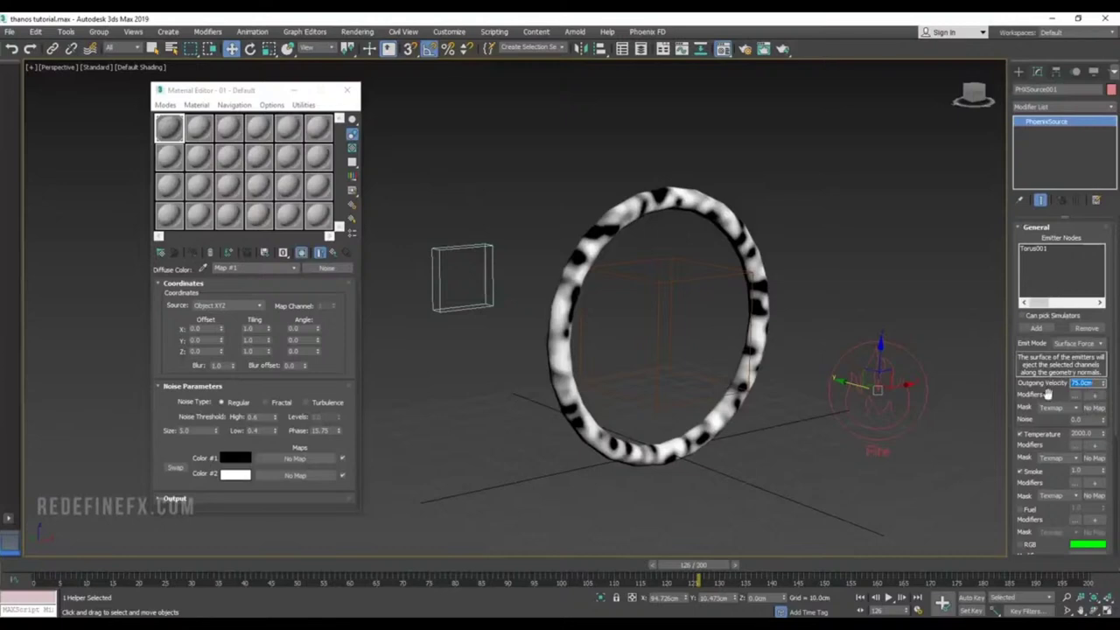
drag(1048, 394, 1041, 296)
Step: Check the smoke in the reference video, then disable the source's temperature emission and set its smoke amount to 2
key(alt+Tab)
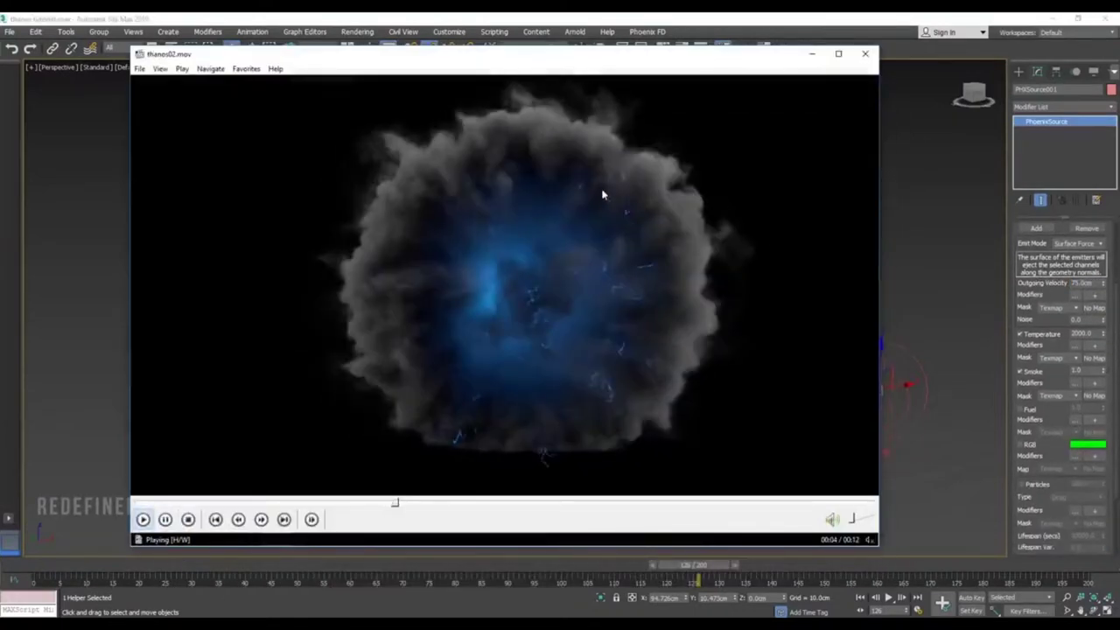
key(space)
key(space)
key(space)
key(space)
key(alt+Tab)
click(1021, 336)
key(alt+Tab)
click(1085, 370)
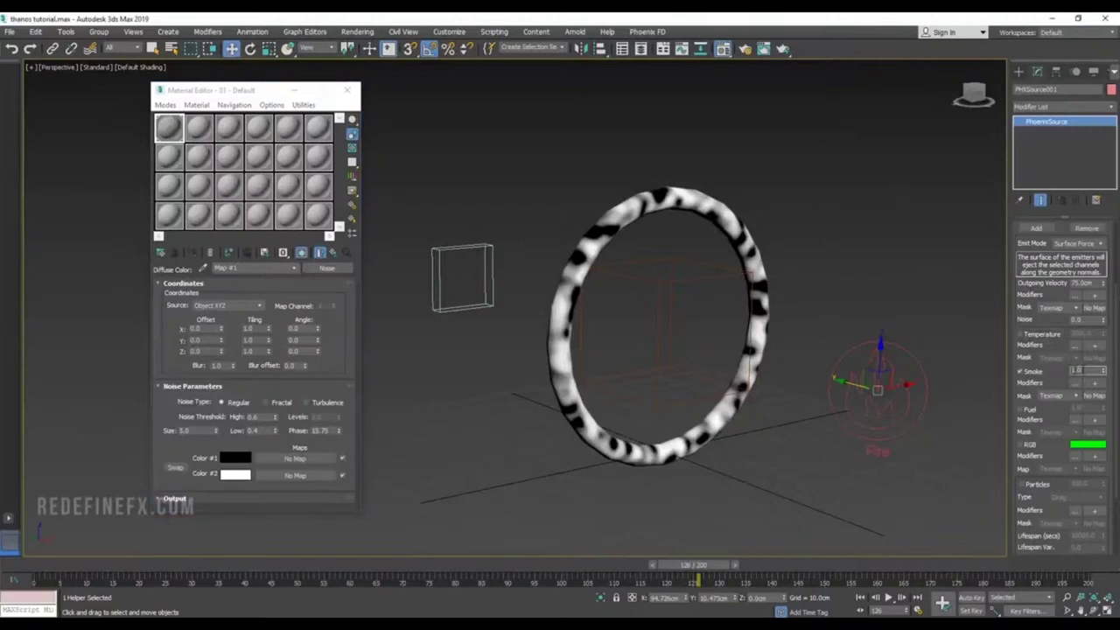
Step: Copy the Noise map from the material's diffuse slot and paste it into the source's smoke mask
click(282, 306)
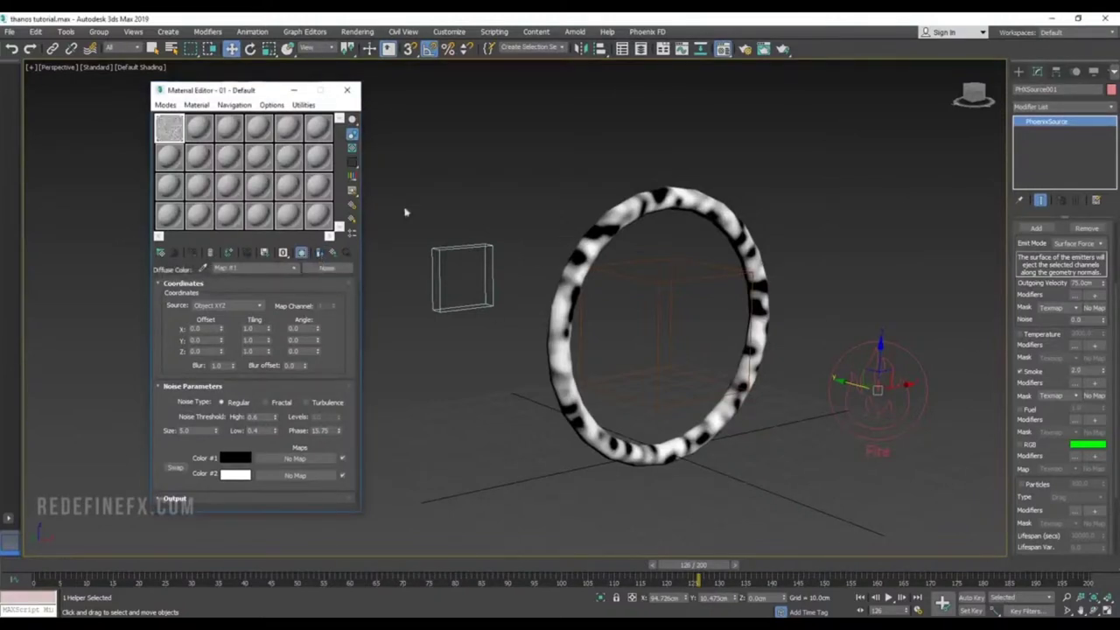
click(319, 253)
right_click(242, 358)
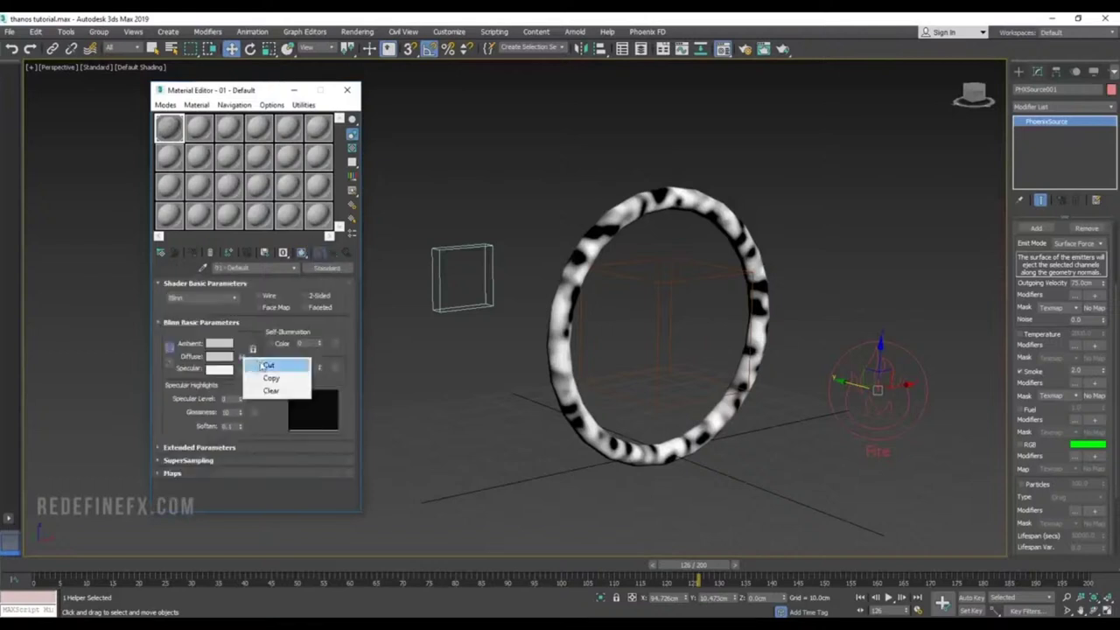
click(270, 378)
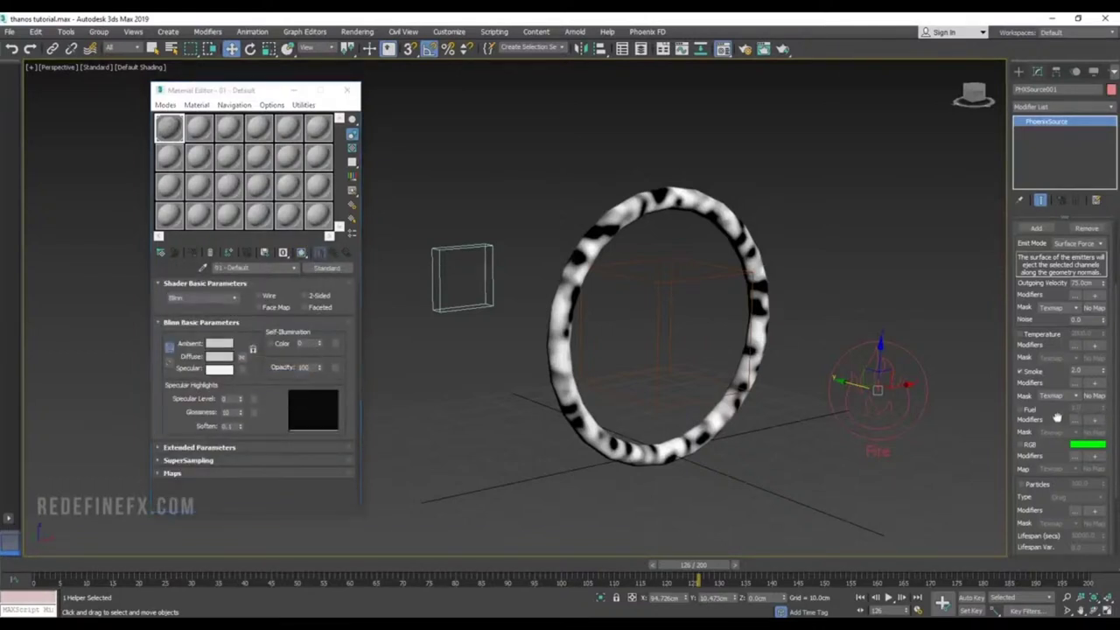
drag(1101, 396, 1101, 391)
right_click(1099, 390)
click(1069, 406)
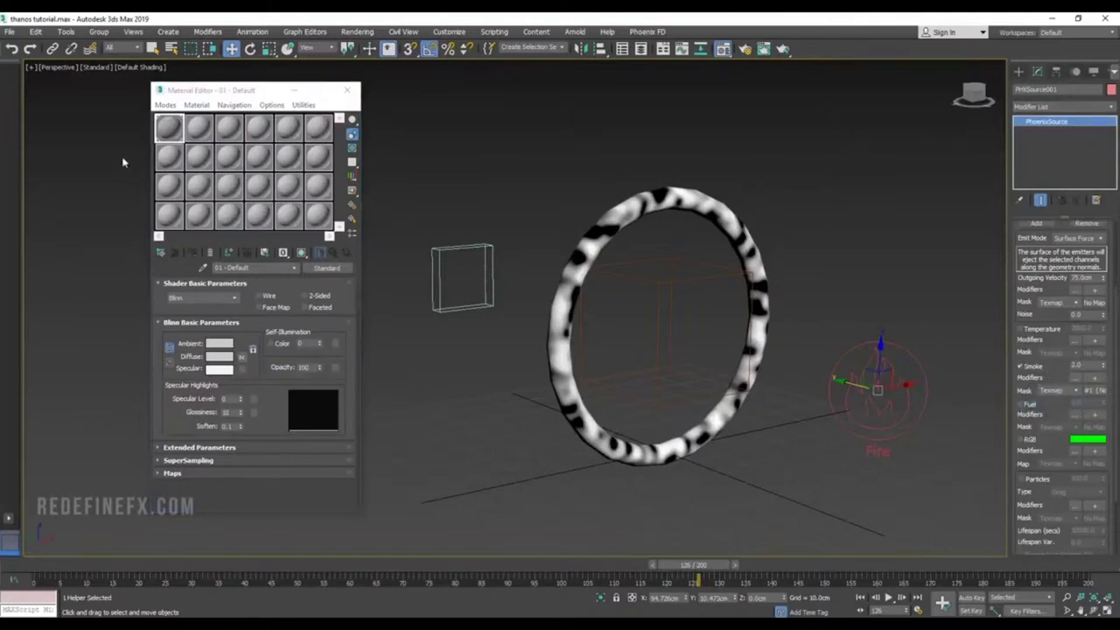
Step: Examine the enlarged noise material preview and scrub the timeline to review the moving pattern on the large ring
double_click(169, 128)
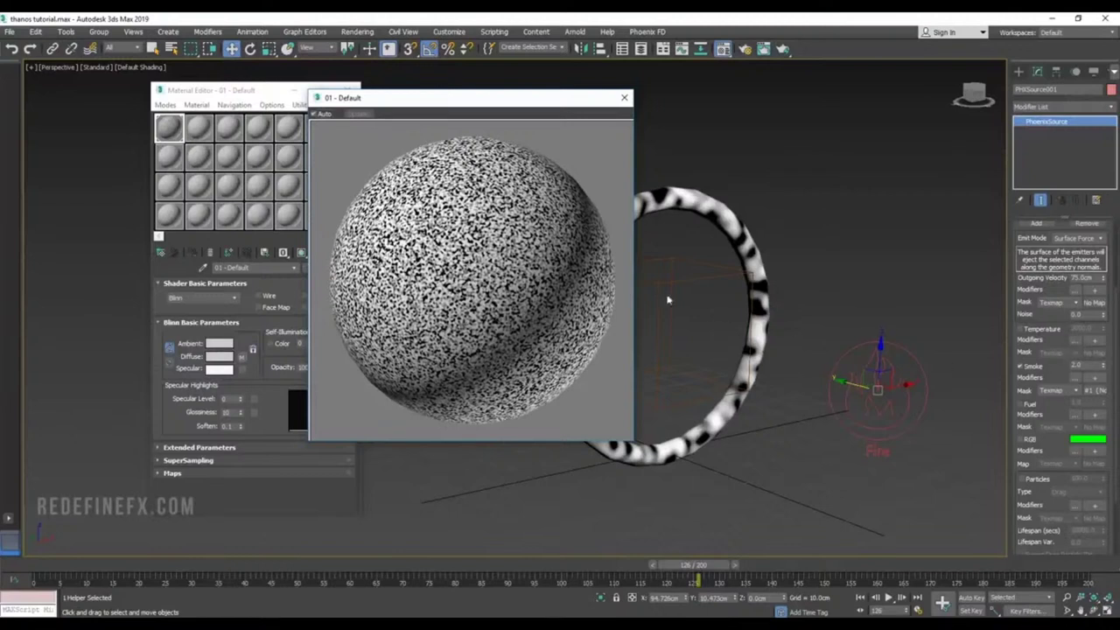
double_click(1085, 364)
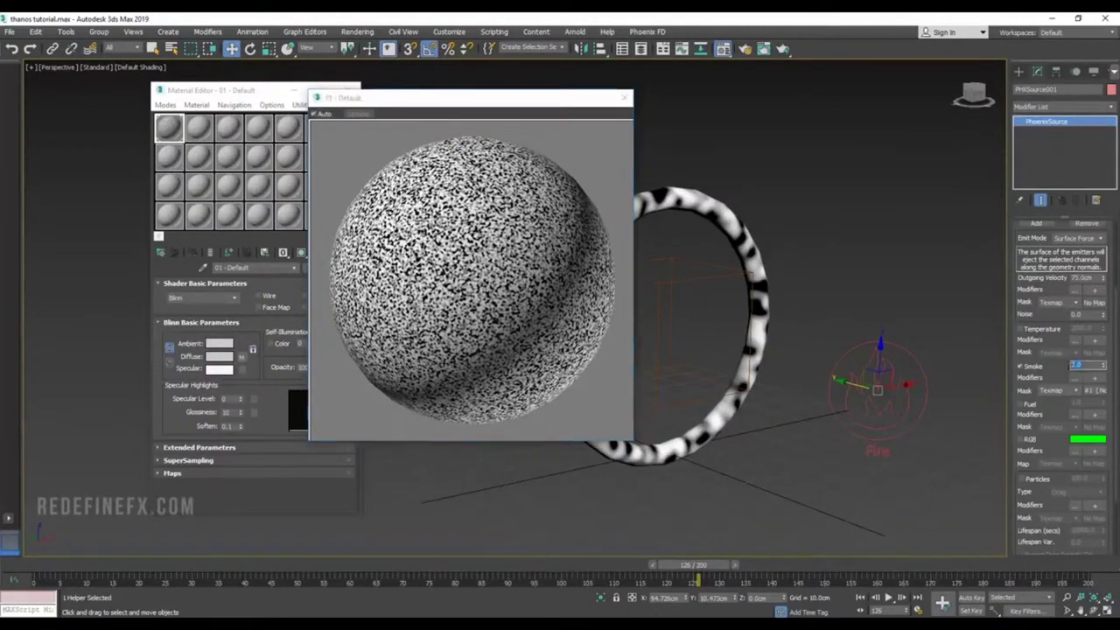
double_click(1083, 278)
click(623, 97)
drag(288, 567, 411, 577)
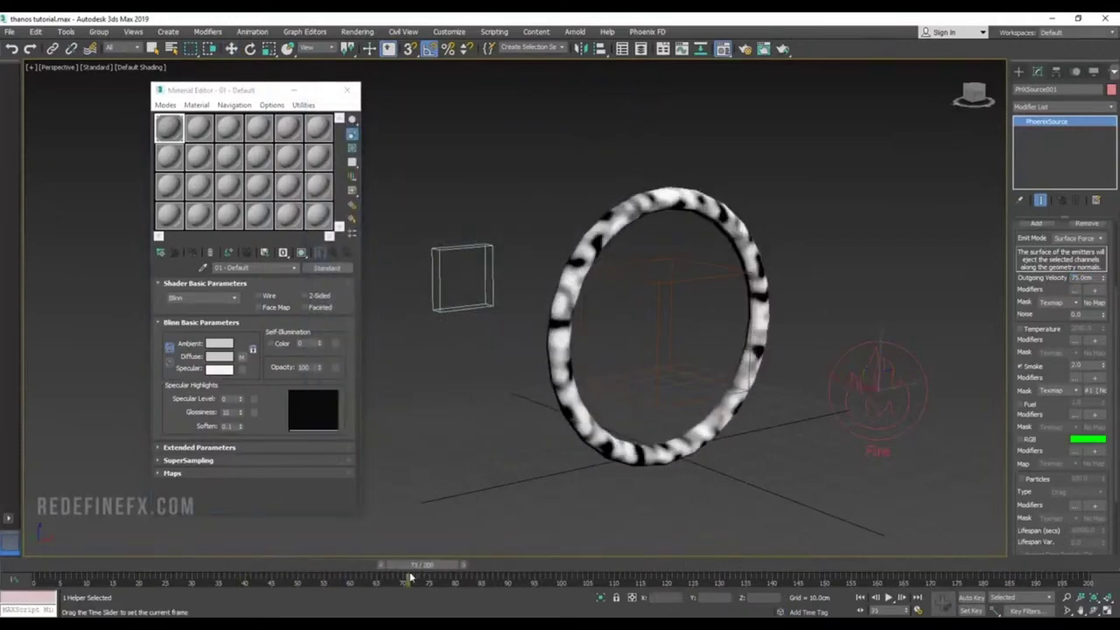
Step: Review the smoke variation in the reference video, then set the Phoenix source's velocity noise to 4
key(alt+Tab)
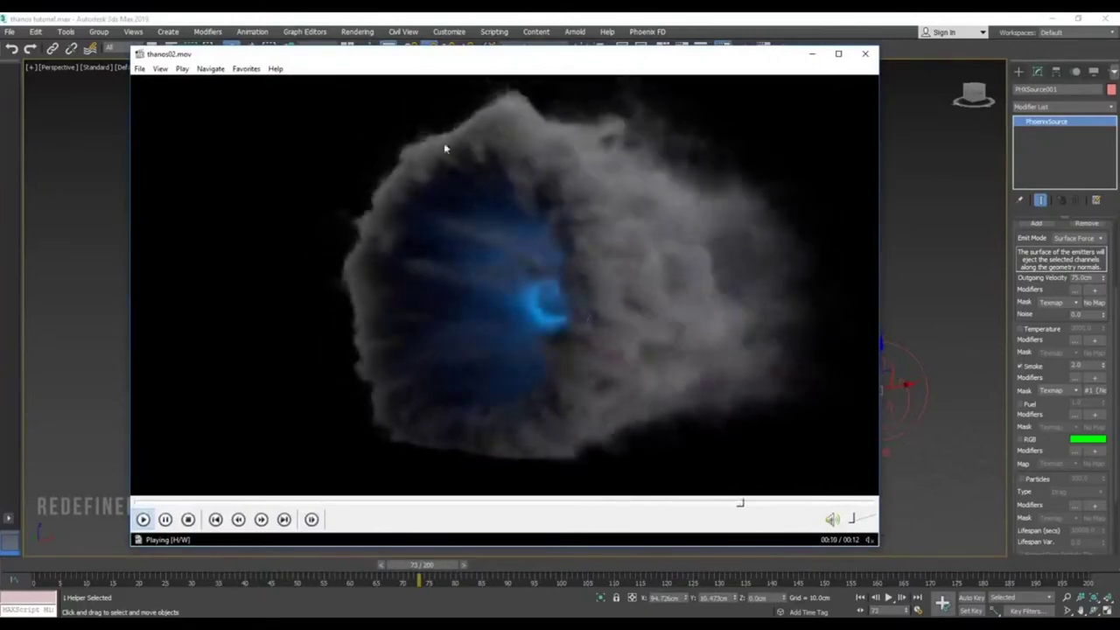
key(space)
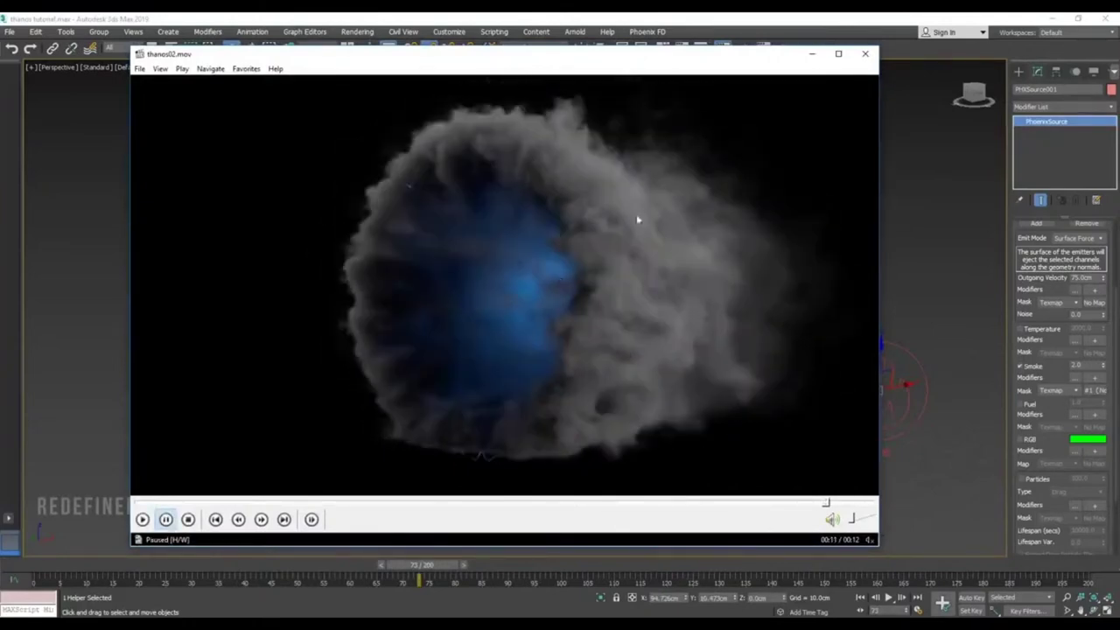
click(812, 55)
double_click(1077, 314)
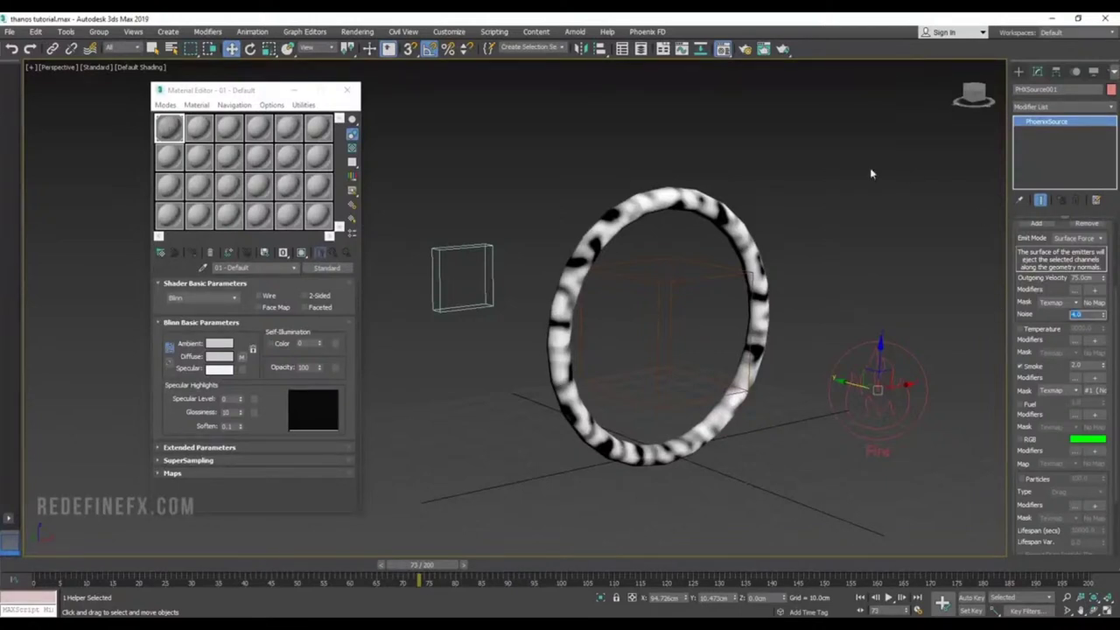
Step: Place a Phoenix FD Body Force helper on the ground in front of the large ring
click(1017, 72)
click(1069, 90)
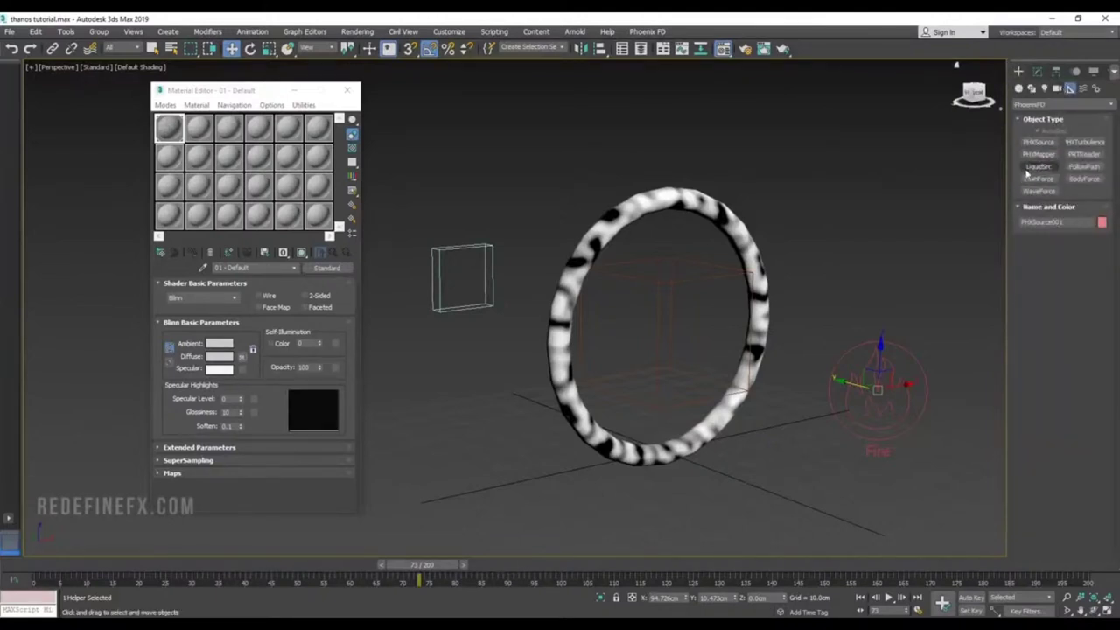
click(1084, 179)
drag(788, 477, 849, 497)
key(w)
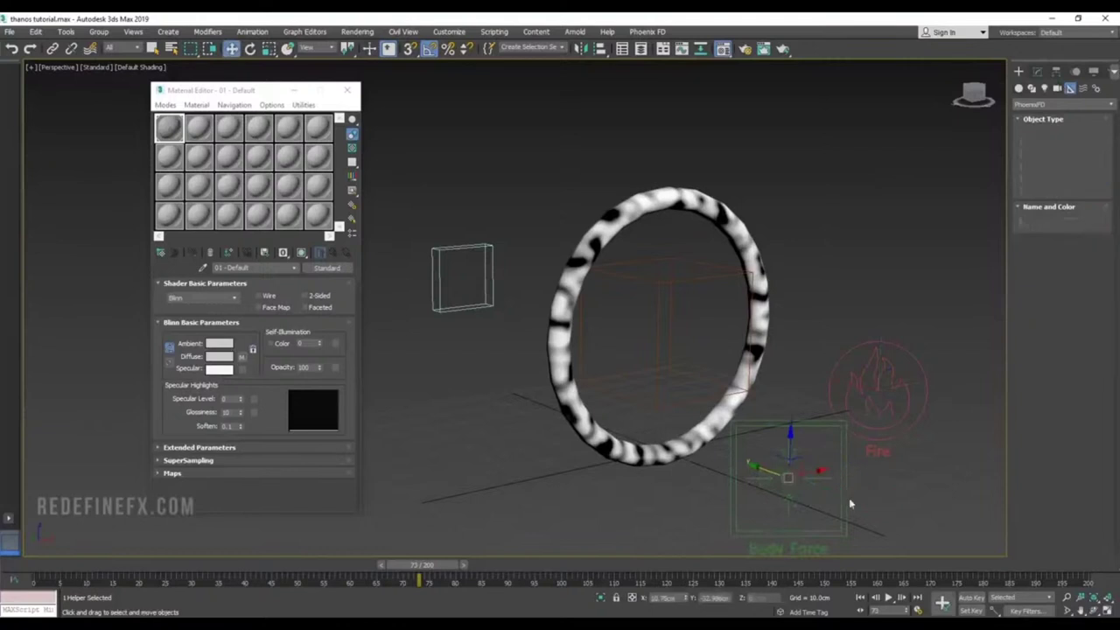
Step: Set the Body Force strength to 1000 and assign the small ring as its body
click(1038, 71)
double_click(1081, 254)
key(Return)
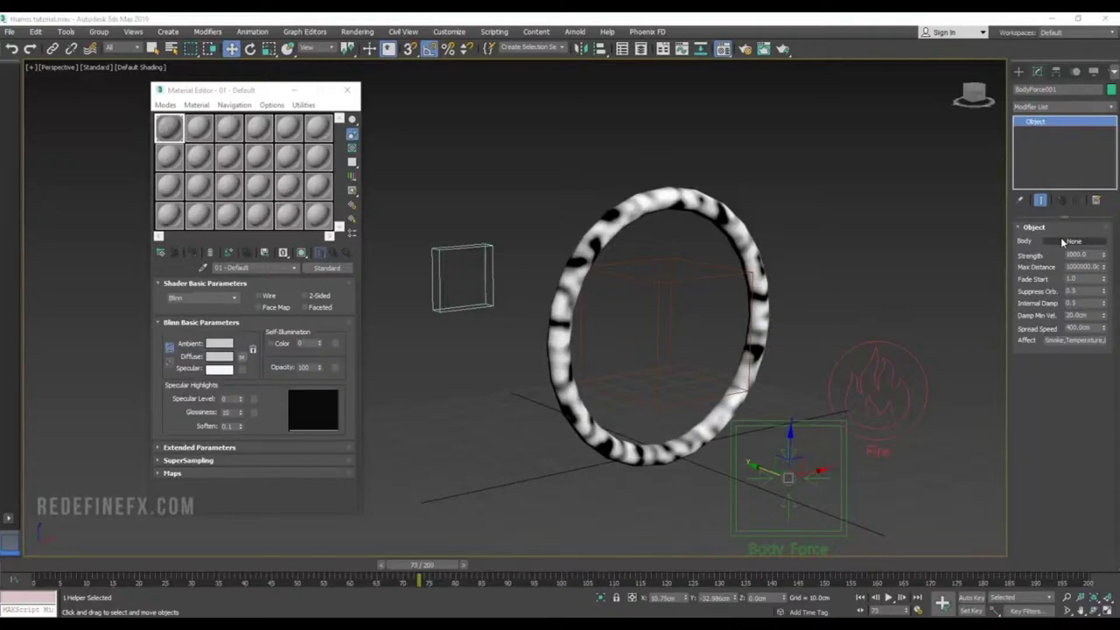
click(1067, 241)
click(491, 268)
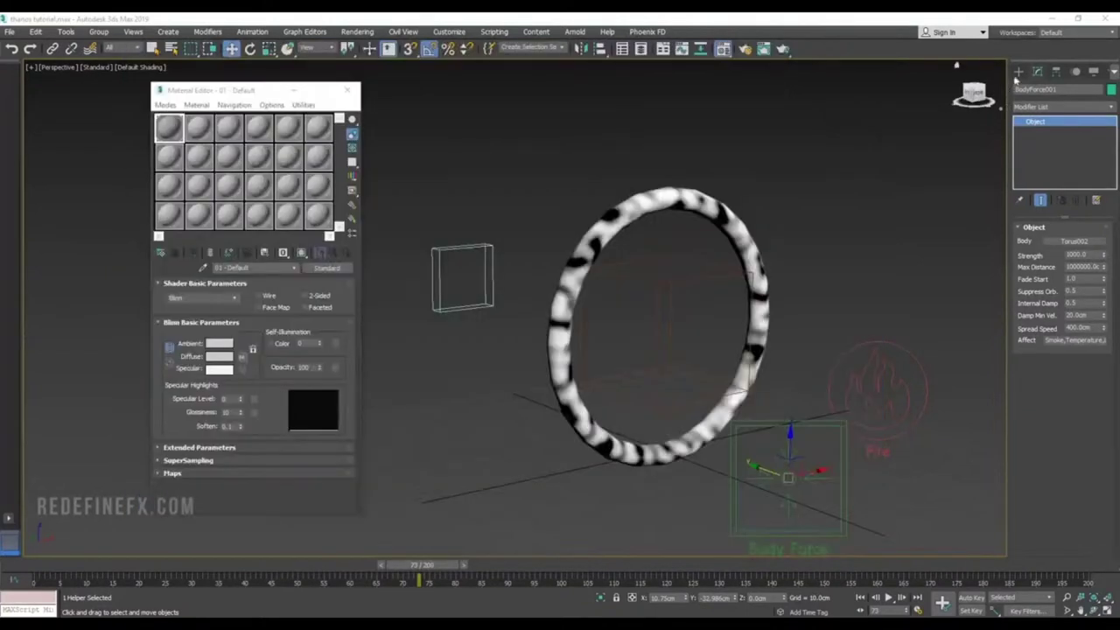
Step: Place a Phoenix FD Turbulence helper beside the large ring and set its size to 50 cm
click(1018, 71)
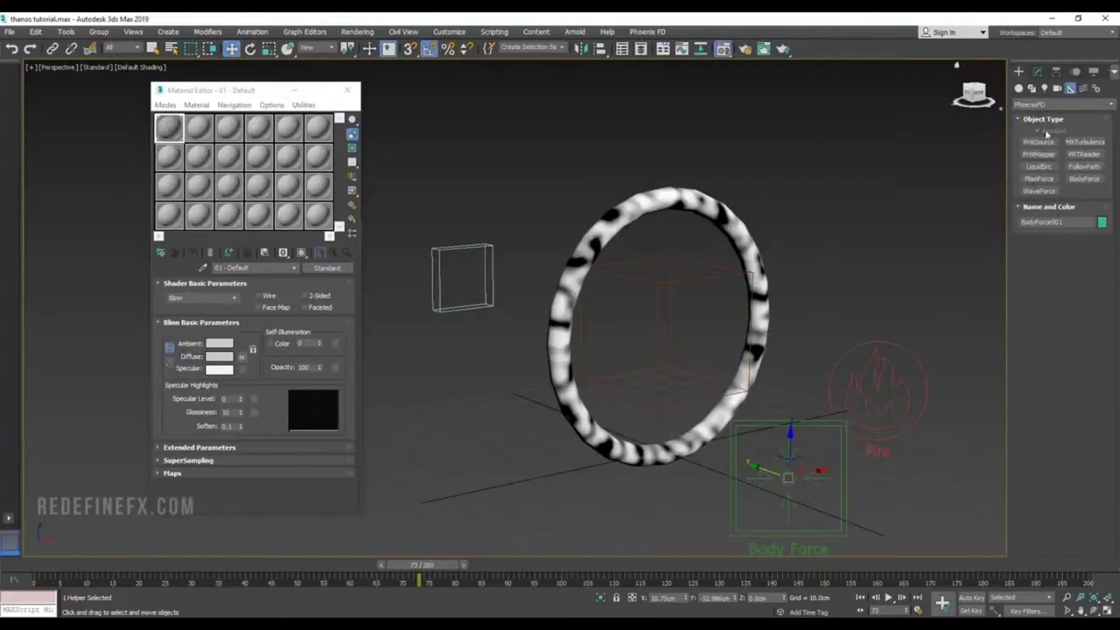
click(1085, 142)
click(860, 303)
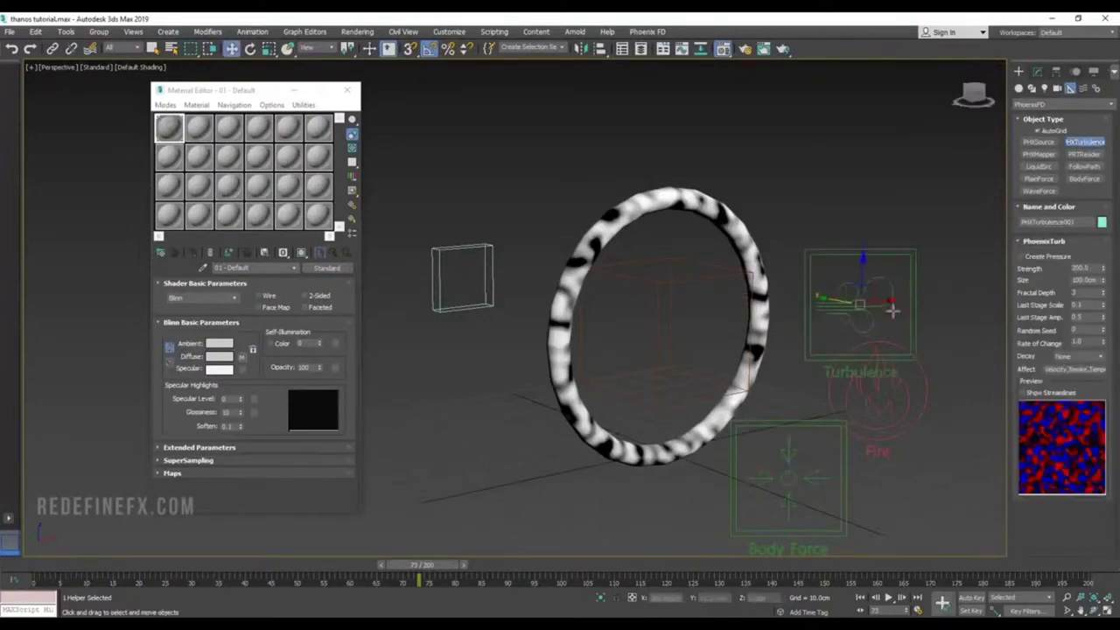
double_click(1086, 266)
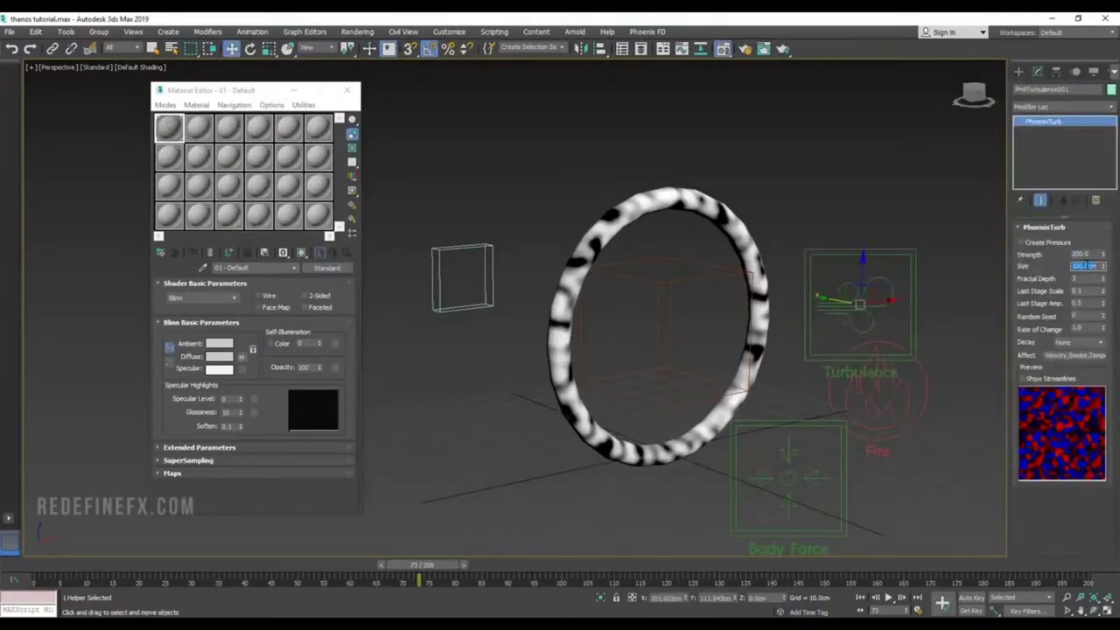
key(Return)
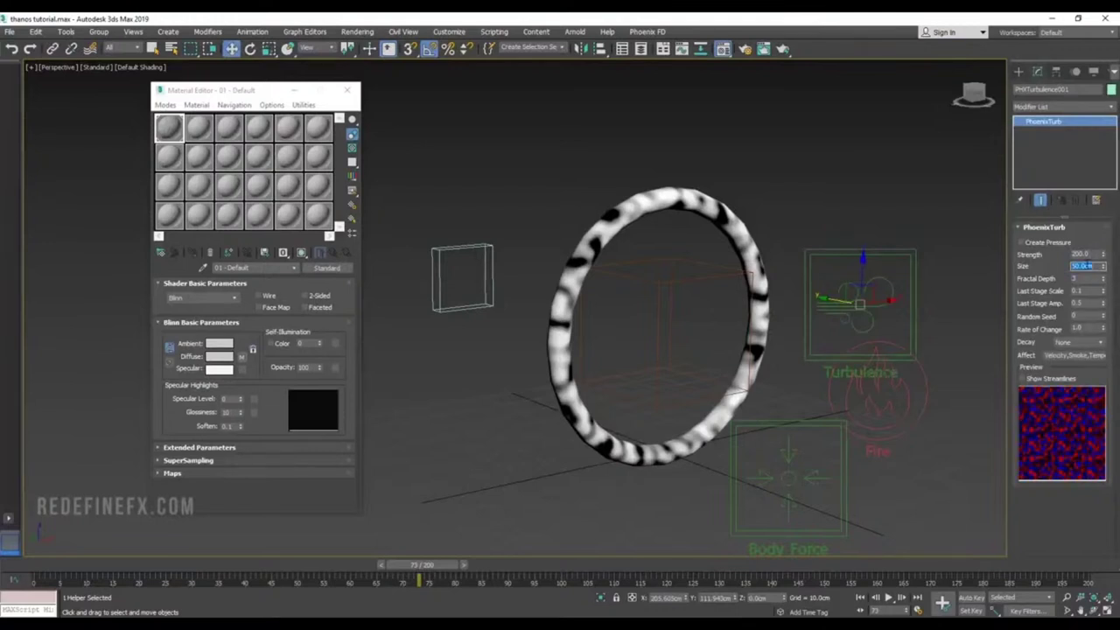
Step: Create a Phoenix FD Fire/Smoke simulator box that encloses the large ring and the small ring behind it
click(1019, 71)
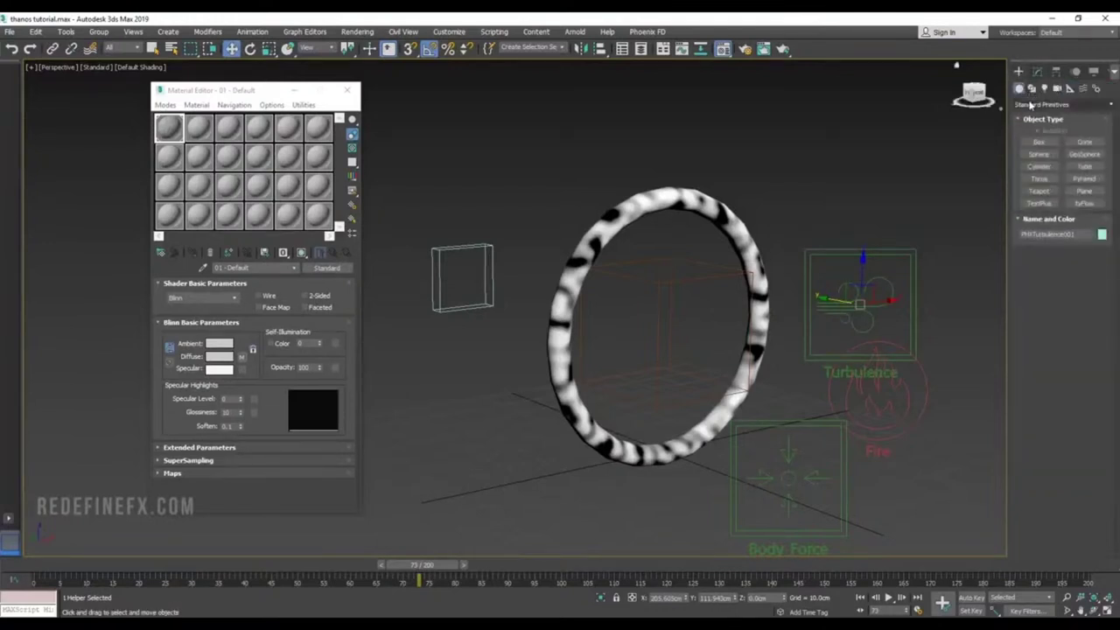
click(1041, 104)
click(1031, 284)
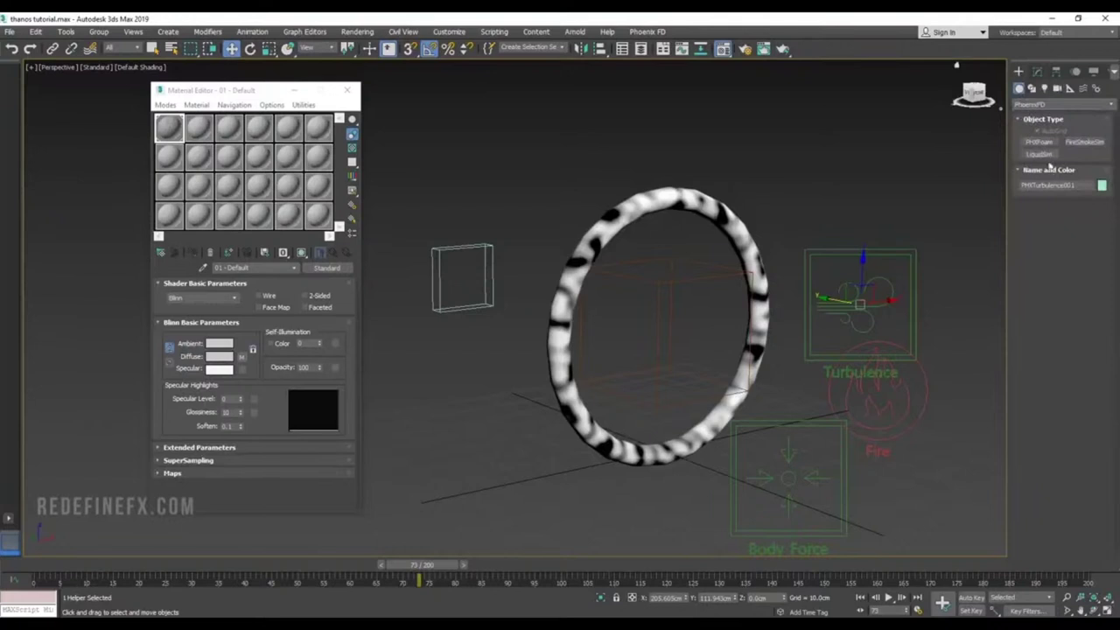
key(q)
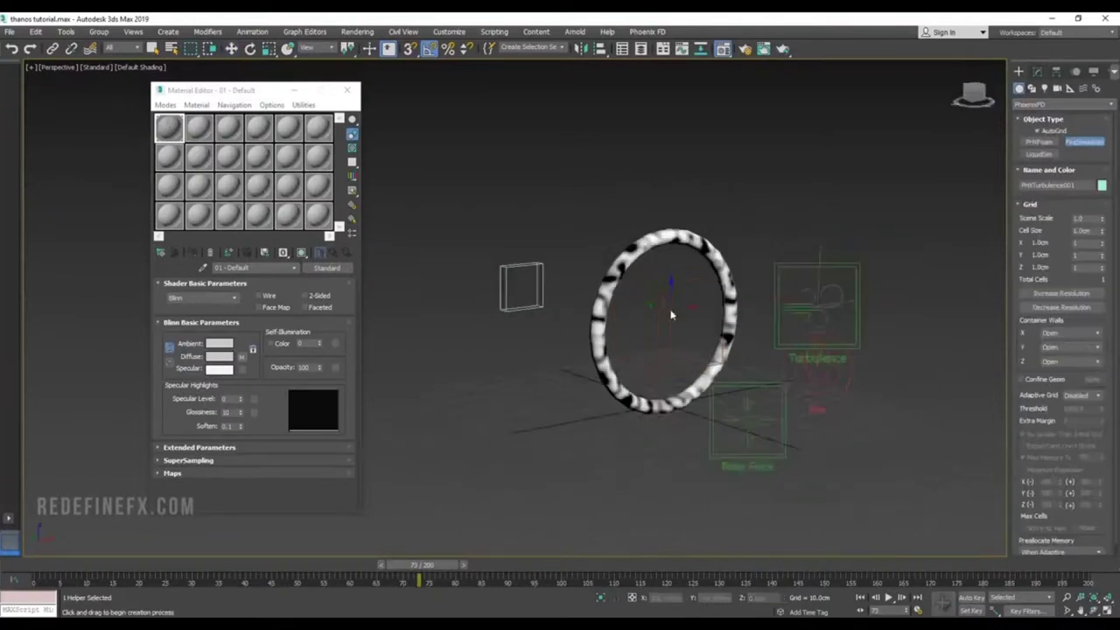
alt+middle_drag(674, 315, 640, 365)
drag(635, 333, 482, 463)
click(500, 400)
key(w)
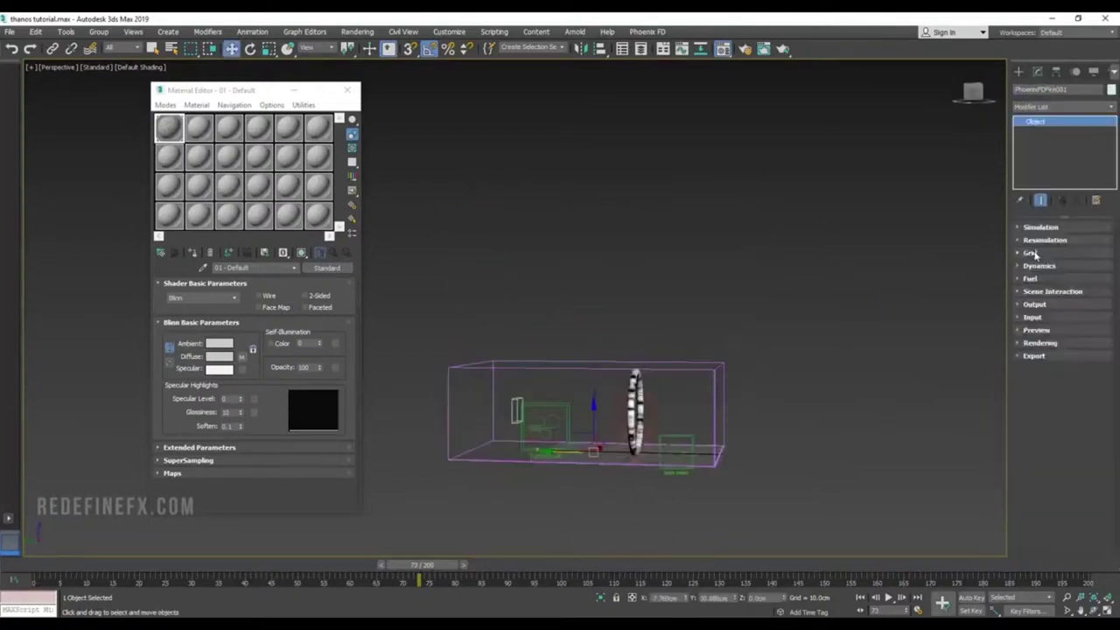
Step: Set the simulator grid's Z container wall to Jammed (-)
click(1037, 256)
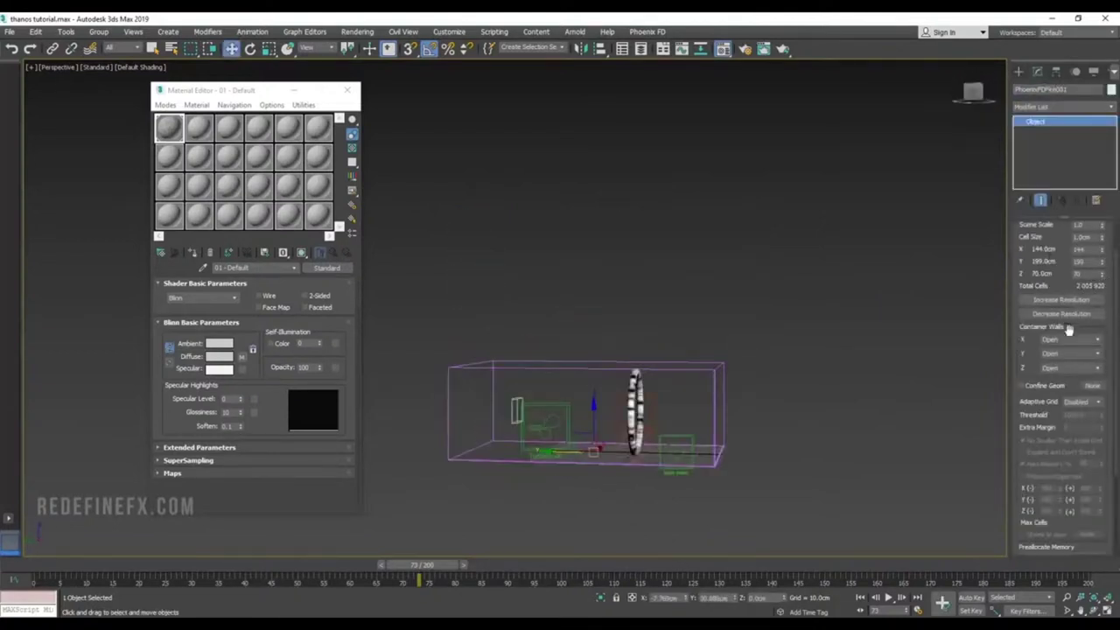
click(1070, 369)
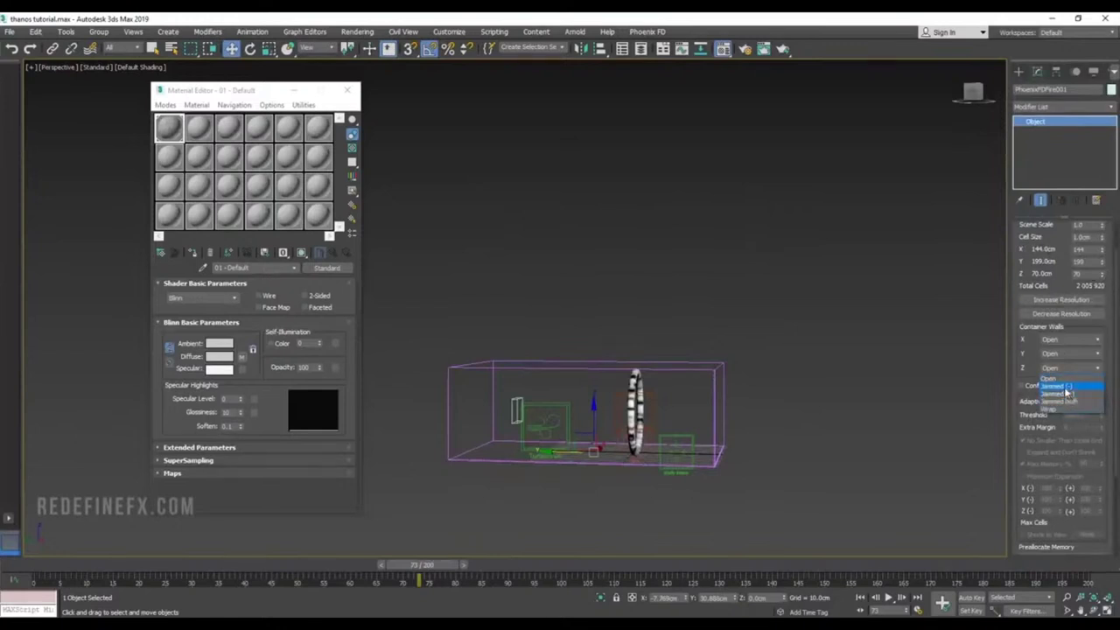
click(1067, 388)
Step: Raise the simulator grid's Z size to 95 cells so the container leaves more room above the rings
alt+middle_drag(653, 511, 660, 493)
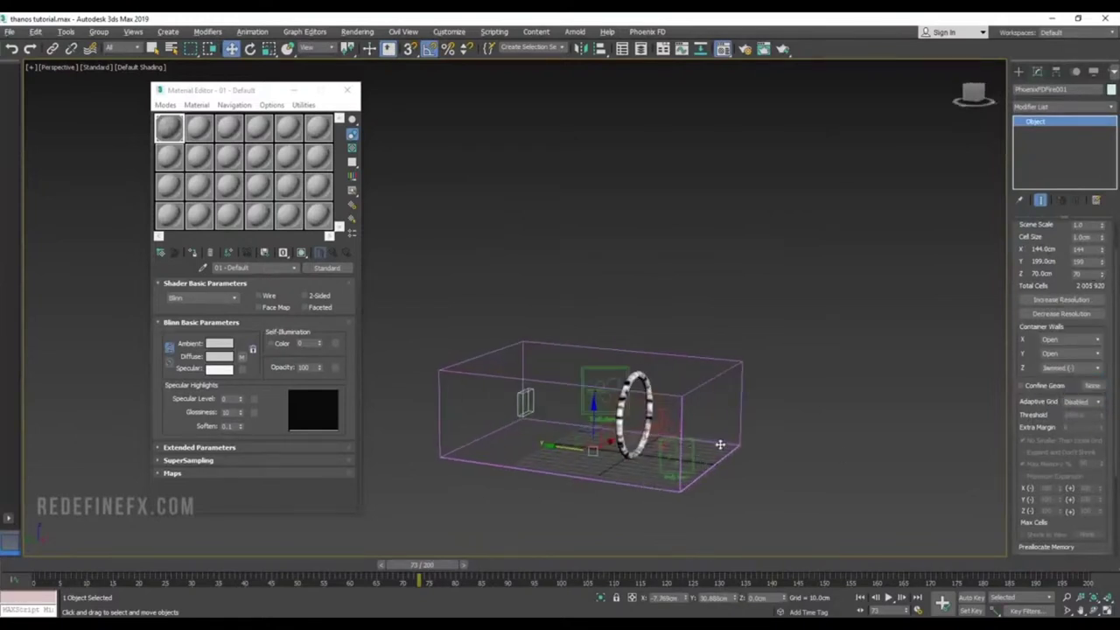
alt+middle_drag(716, 465, 724, 447)
alt+middle_drag(578, 465, 576, 473)
drag(1101, 278, 1102, 254)
alt+middle_drag(778, 380, 1038, 442)
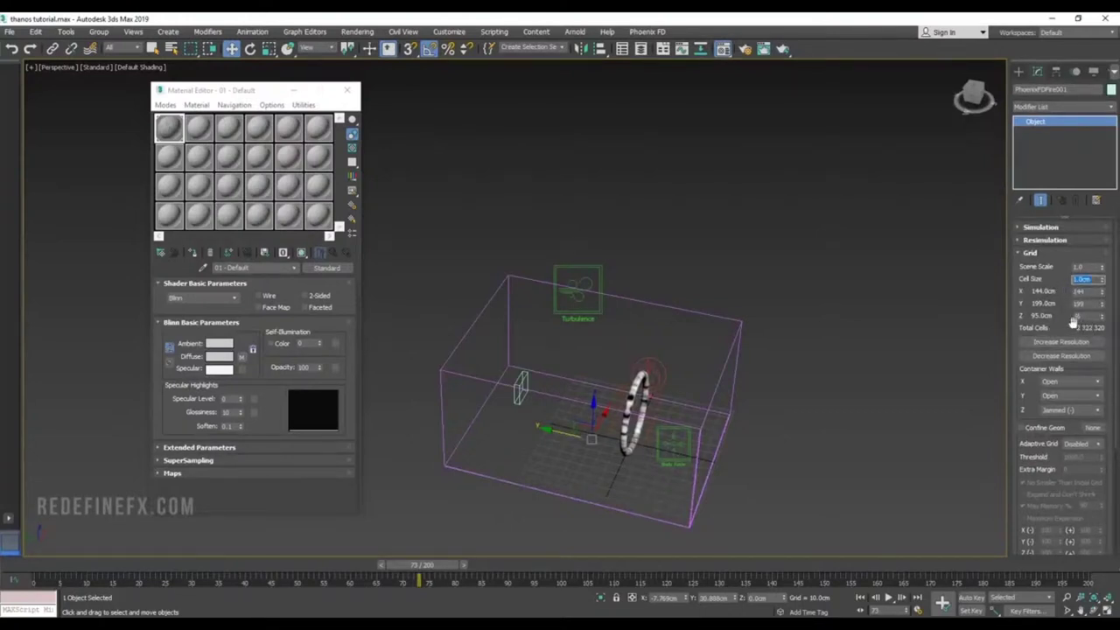
alt+middle_drag(743, 346, 733, 335)
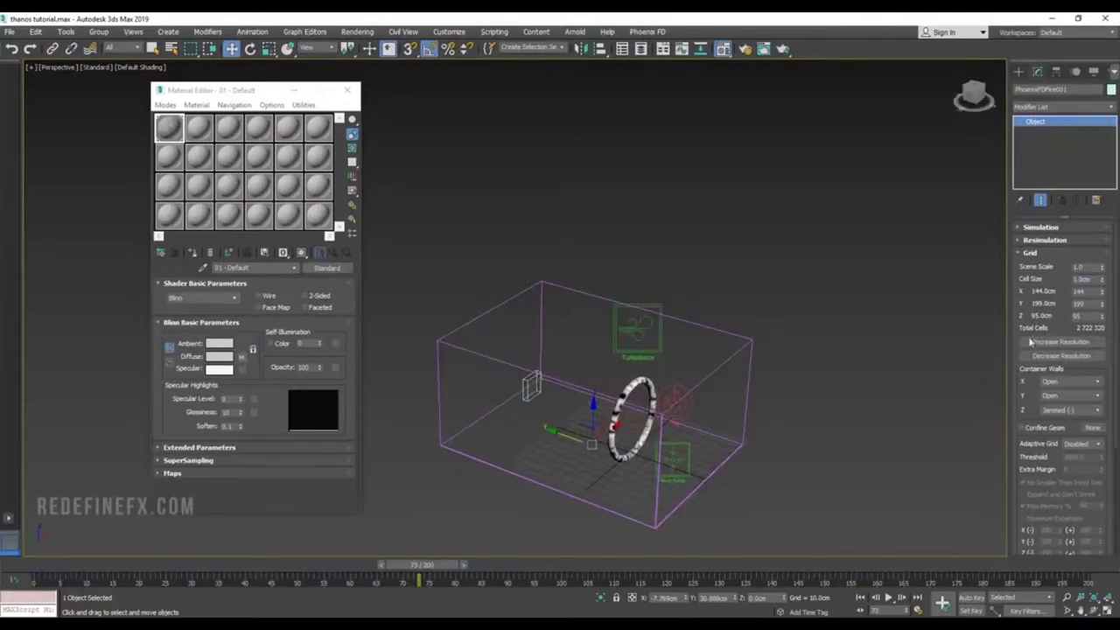
Step: Set the simulator's smoke dissipation to 0.4, using the fading smoke trail in the reference video as a guide
key(alt+Tab)
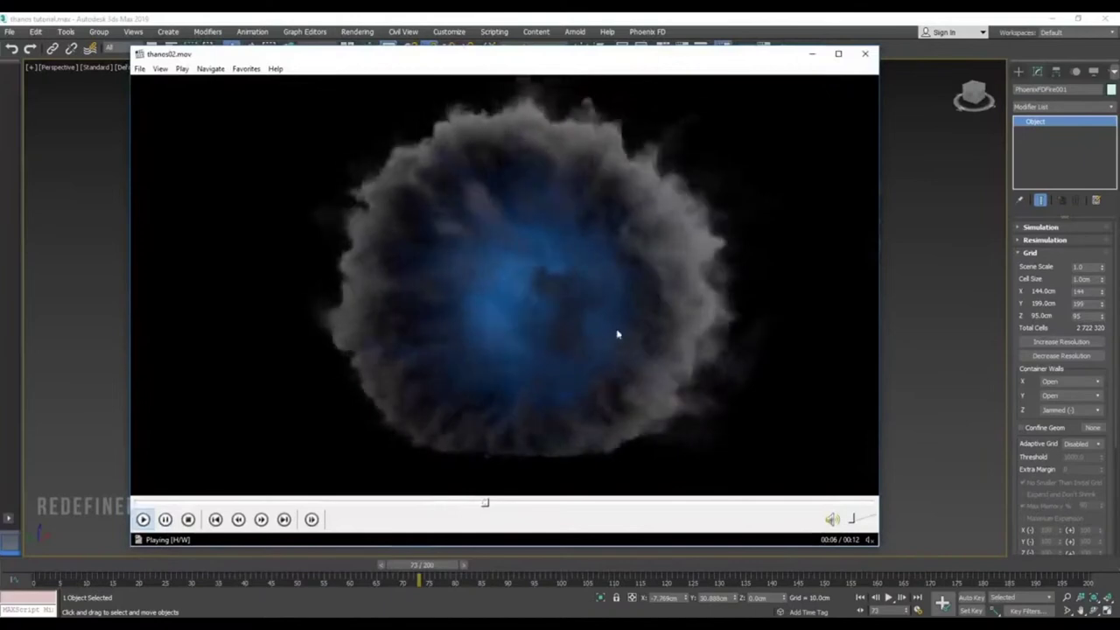
click(570, 152)
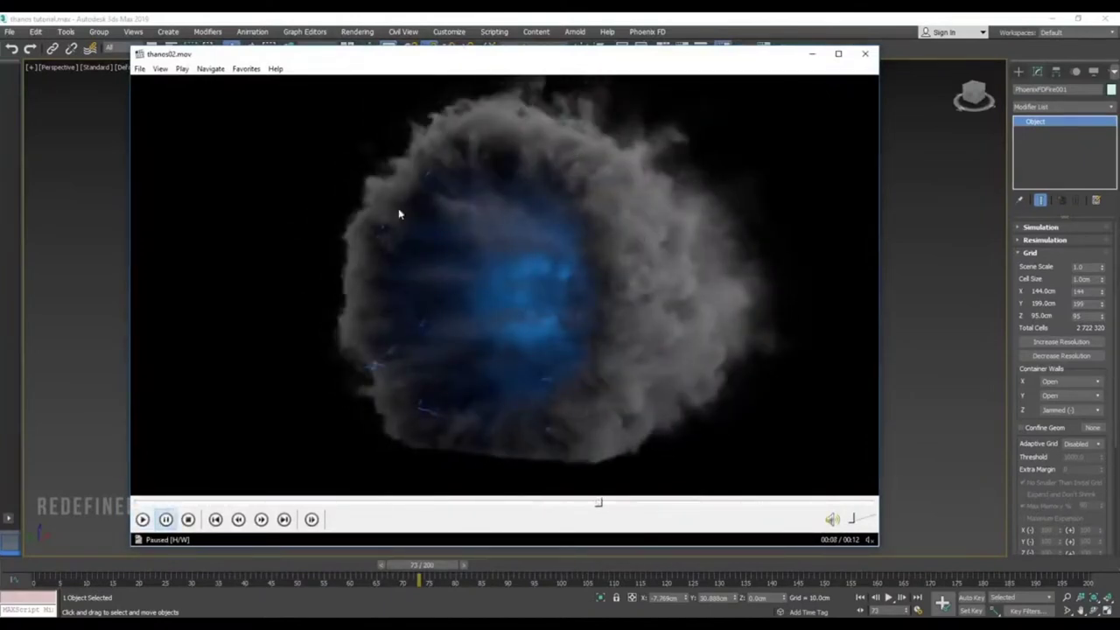
click(439, 383)
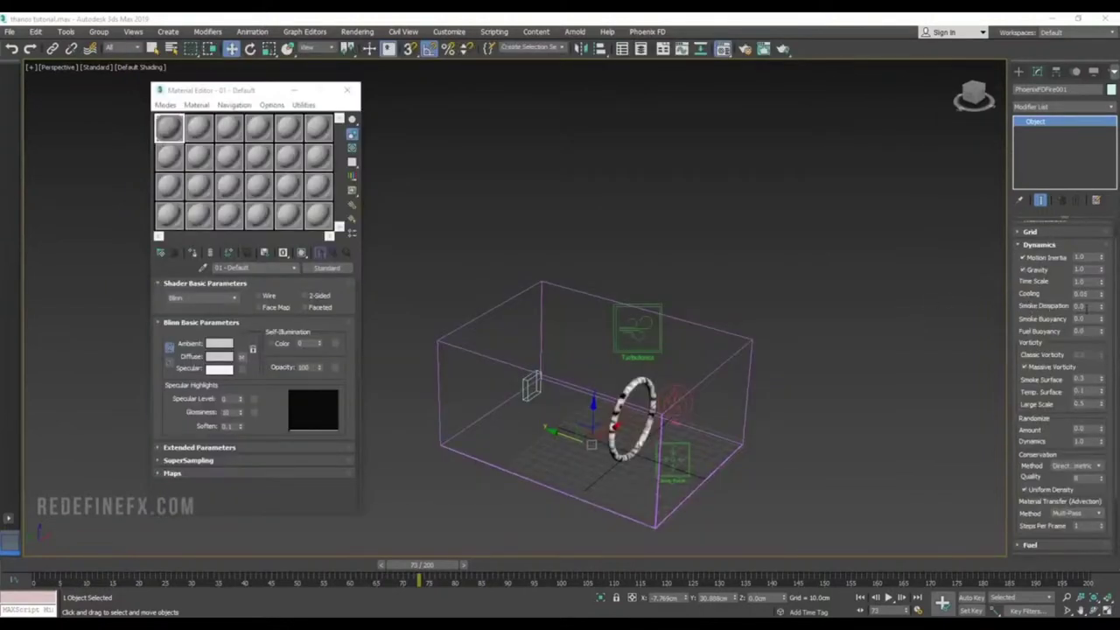
click(1090, 305)
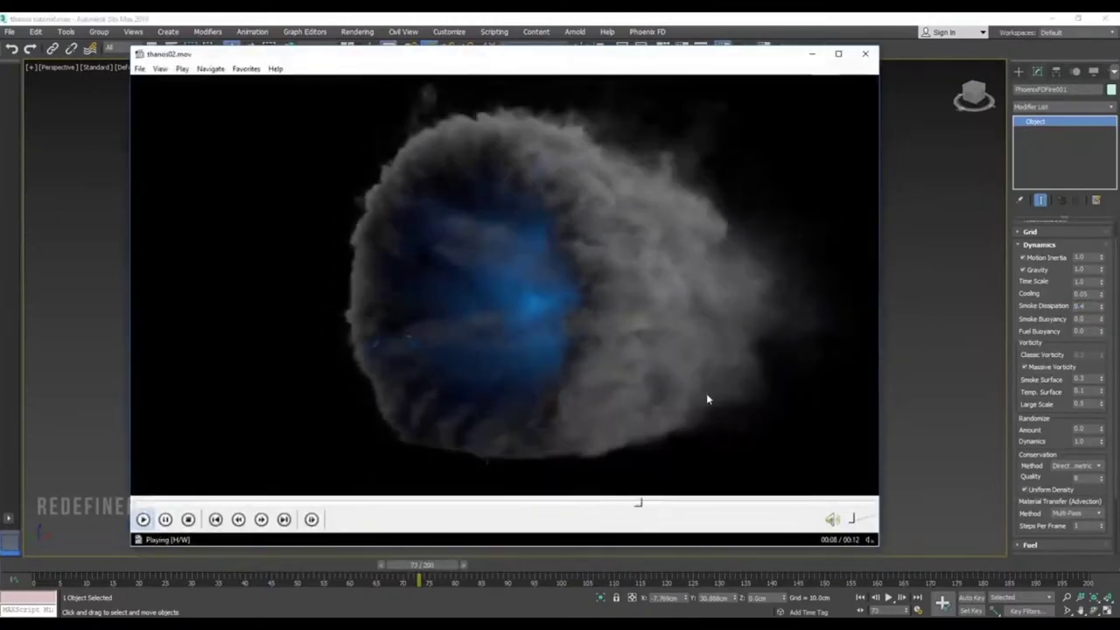
click(680, 303)
click(651, 418)
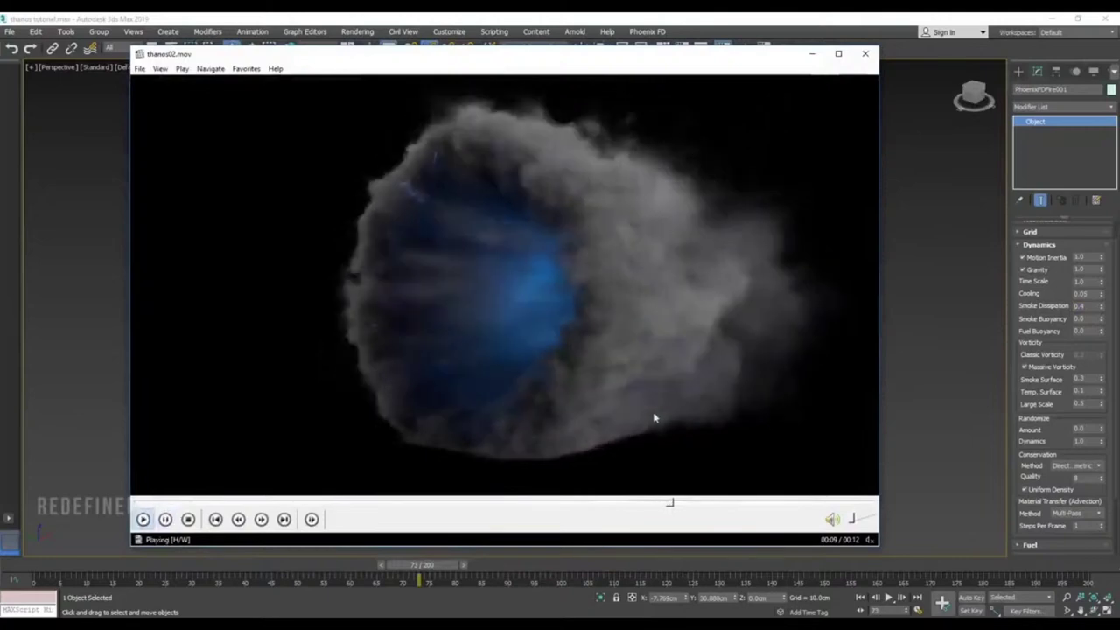
click(686, 340)
click(758, 308)
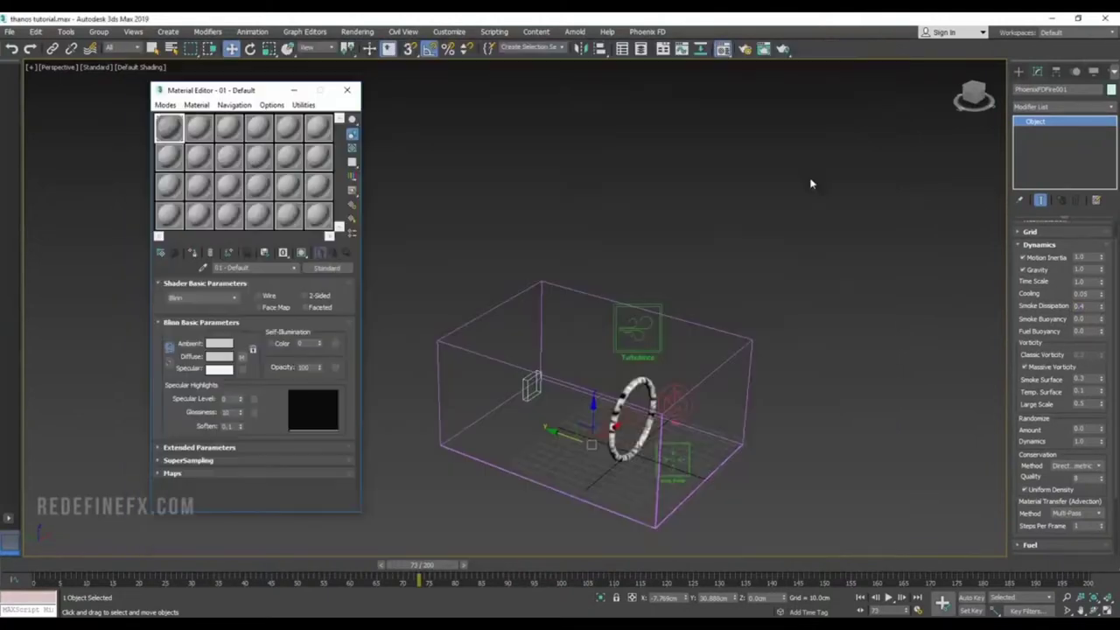
Step: Examine the simulator's Output settings, including the grid channels and the cache save path options
scroll(1053, 385, down, 1)
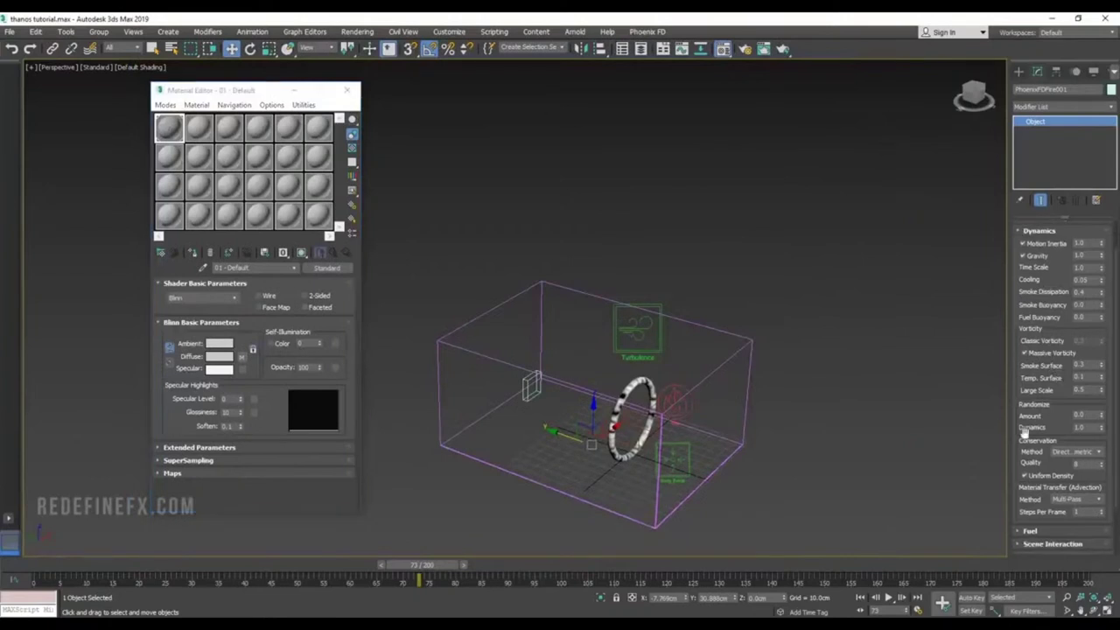
scroll(1051, 394, down, 4)
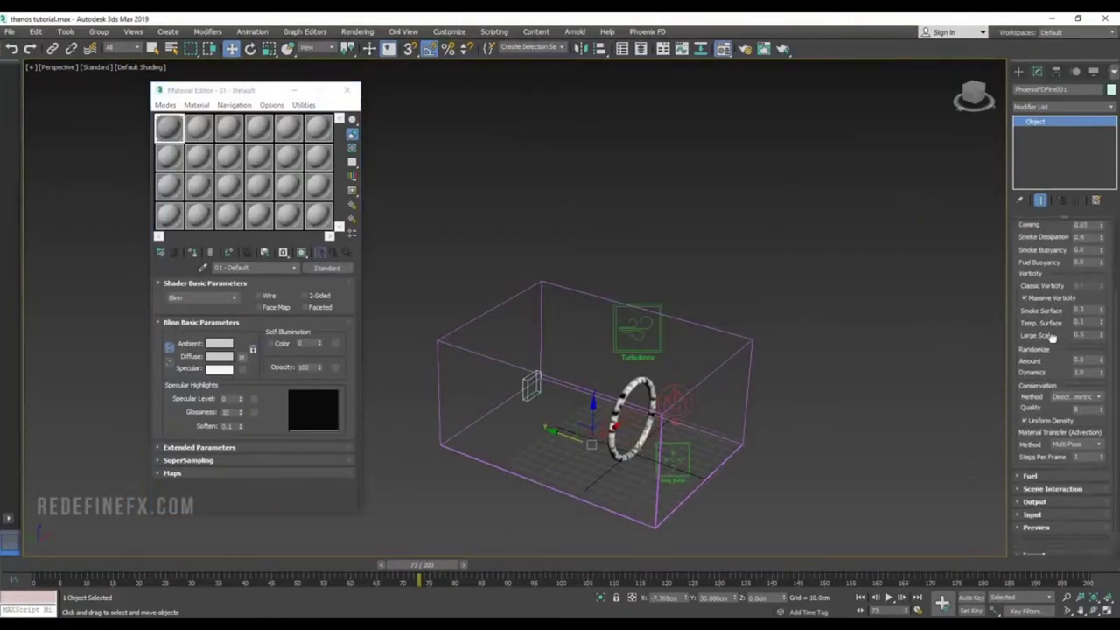
click(1045, 499)
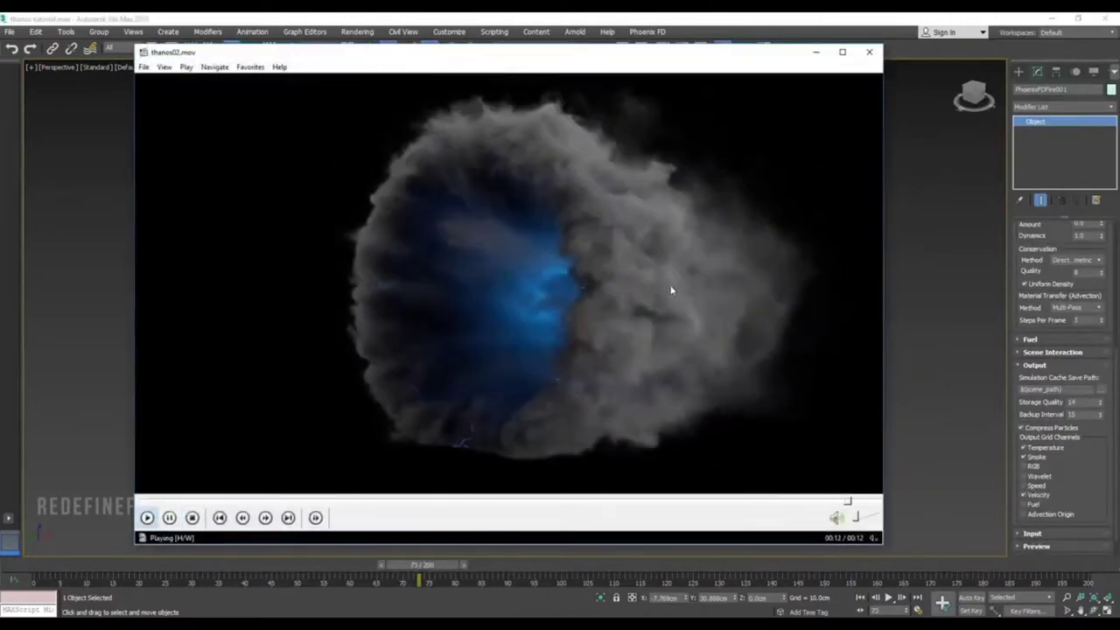
click(817, 54)
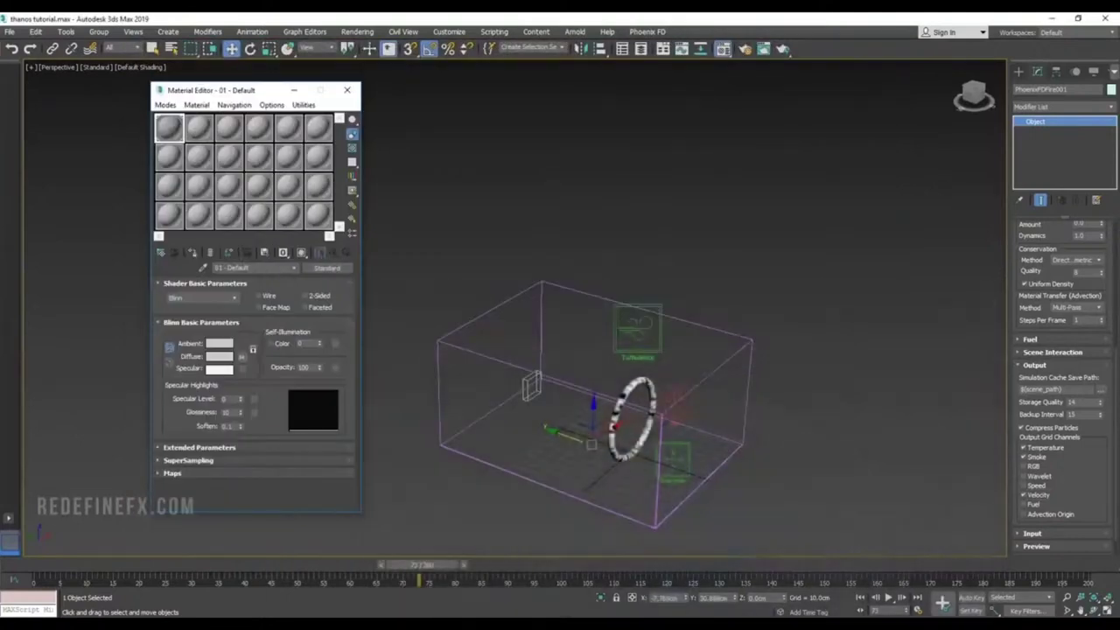
click(1105, 391)
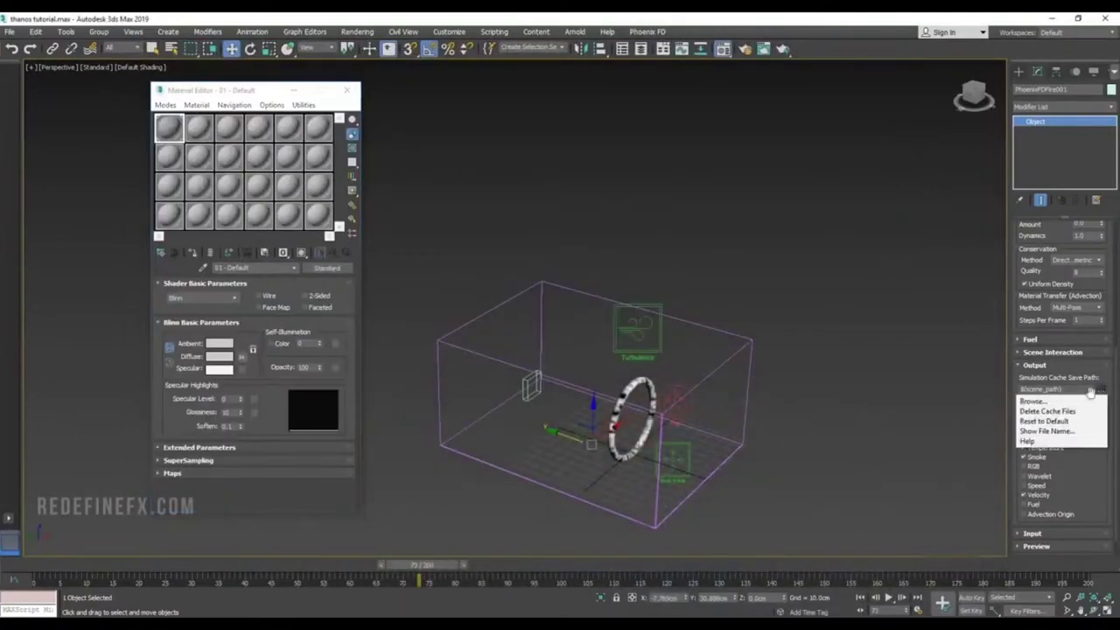
click(1101, 394)
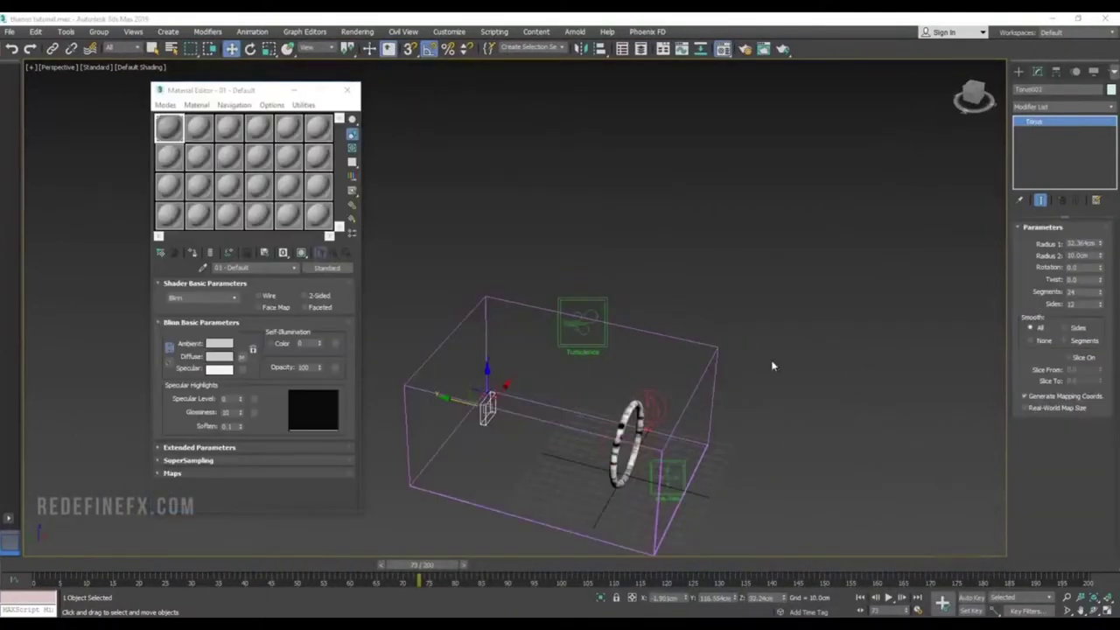
Step: Inspect the simulated smoke in the container and enable the simulator's GPU preview in the viewport
alt+middle_drag(721, 357, 766, 381)
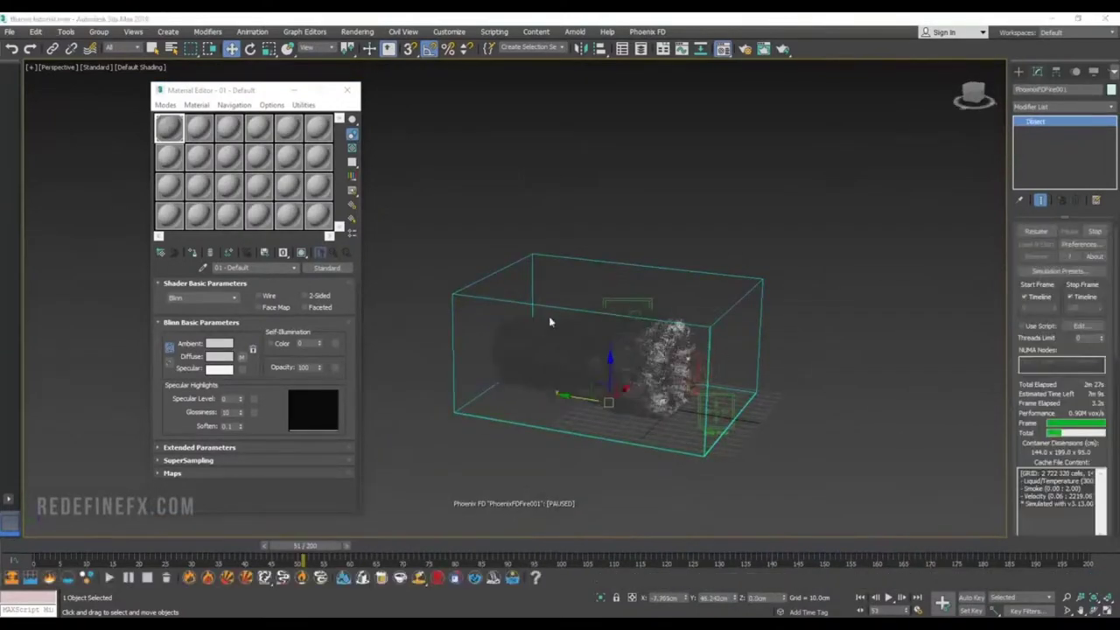
scroll(549, 268, up, 8)
scroll(562, 274, down, 8)
alt+middle_drag(560, 270, 921, 247)
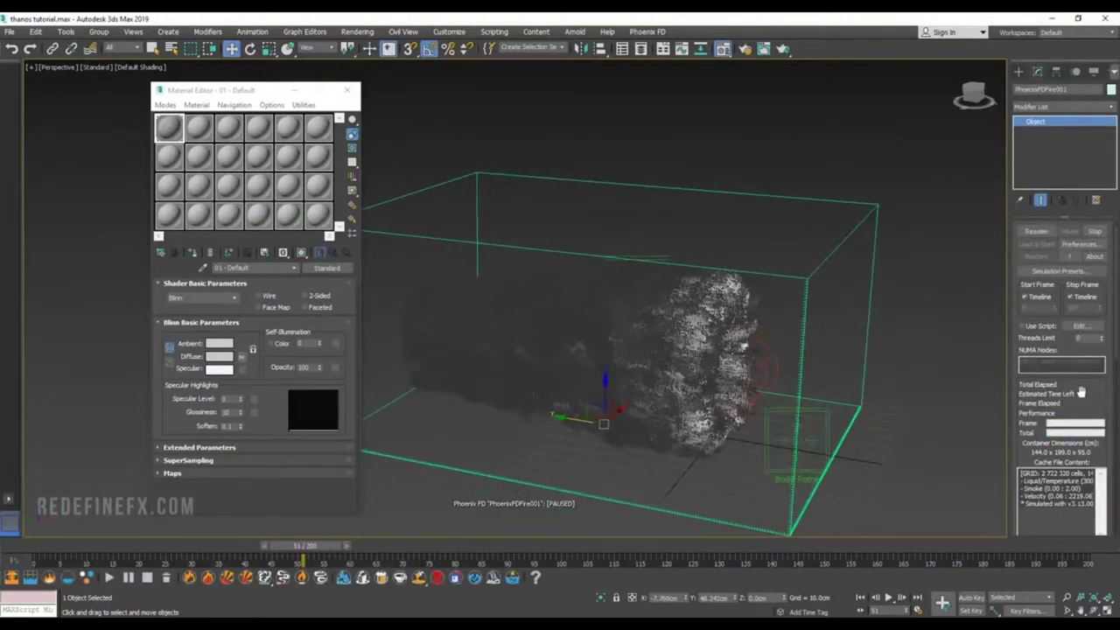
drag(1082, 392, 1068, 96)
scroll(1041, 394, down, 15)
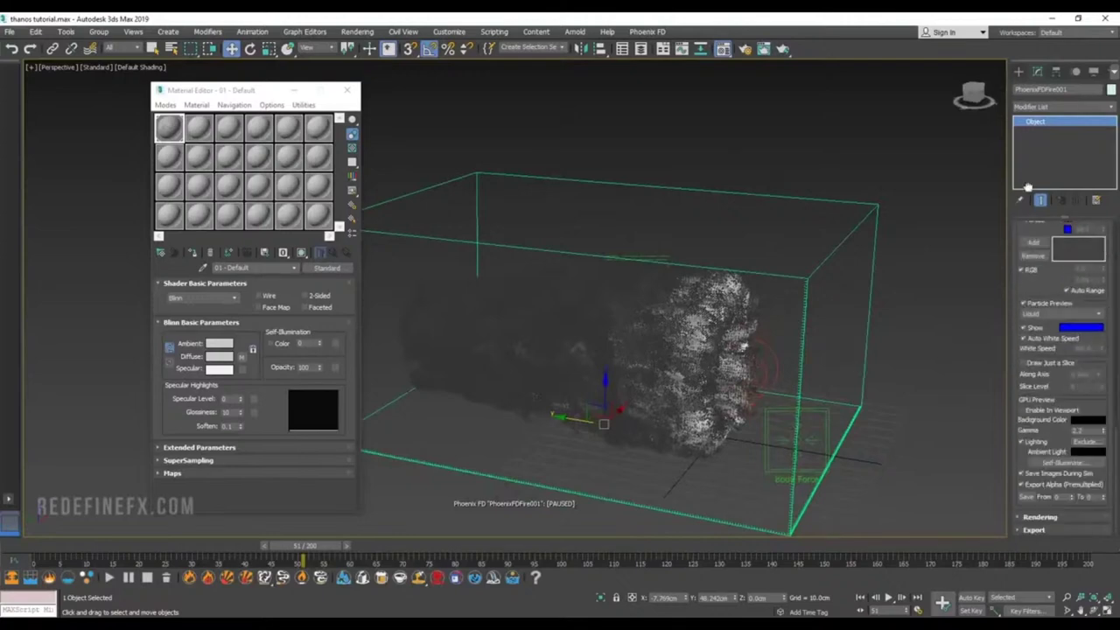
click(1021, 410)
Step: Change the large ring's object properties to Display as Box and turn off Renderable
alt+middle_drag(875, 350, 683, 350)
alt+middle_drag(630, 385, 697, 404)
click(698, 404)
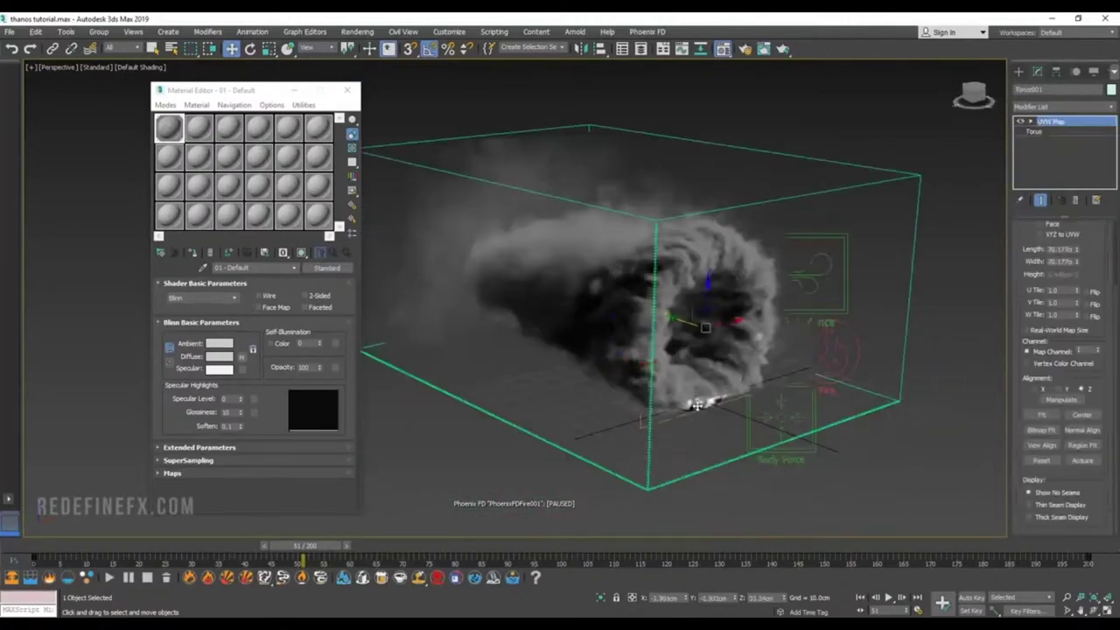
right_click(697, 404)
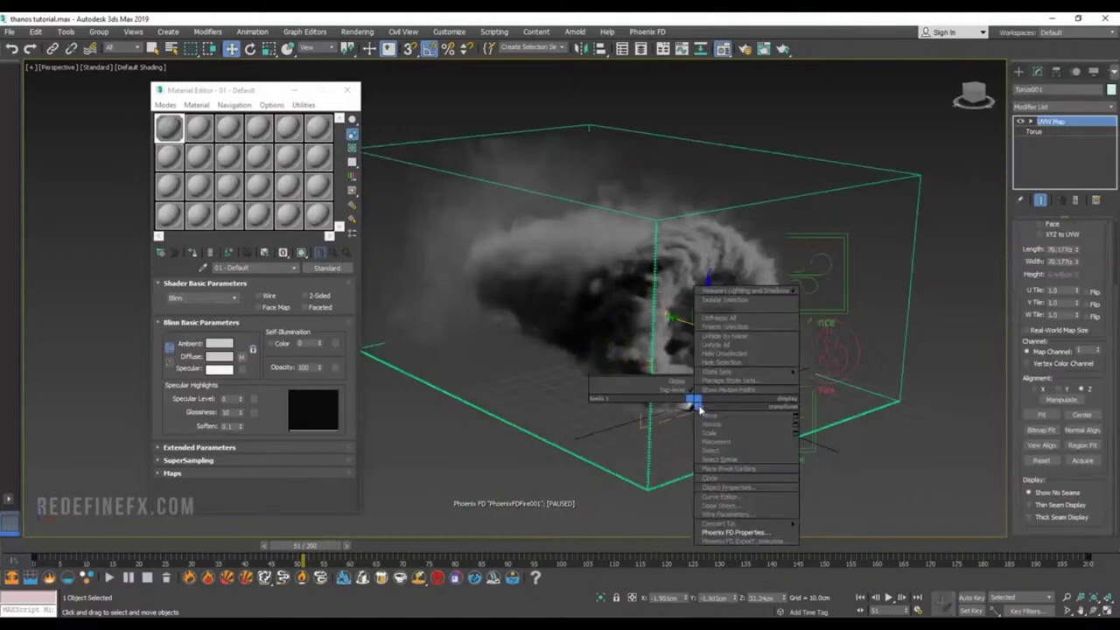
click(708, 486)
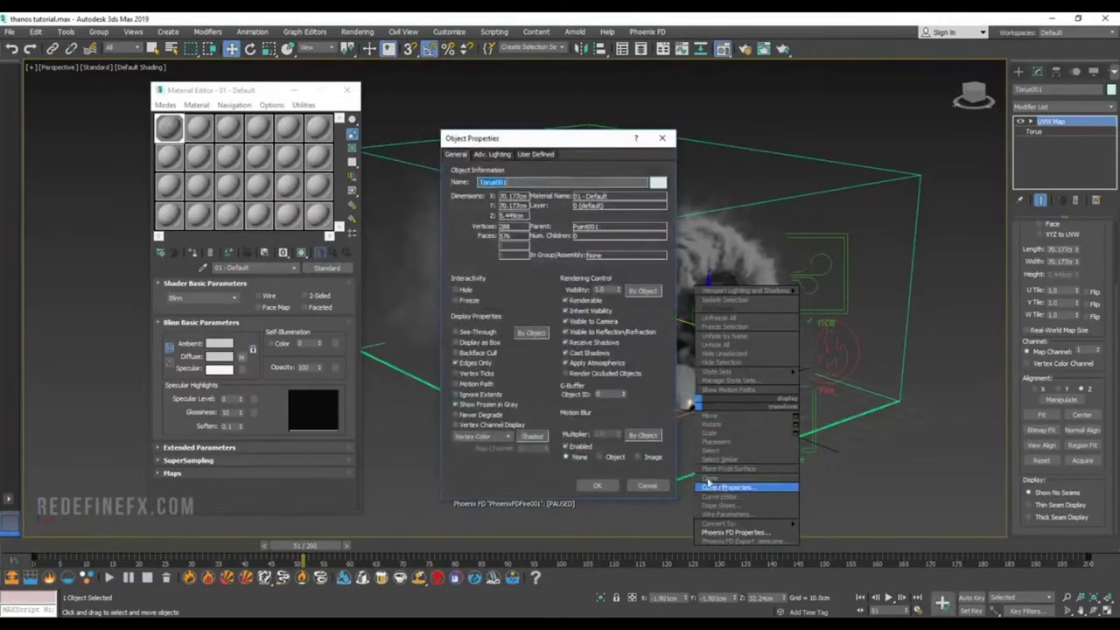
click(475, 344)
click(581, 302)
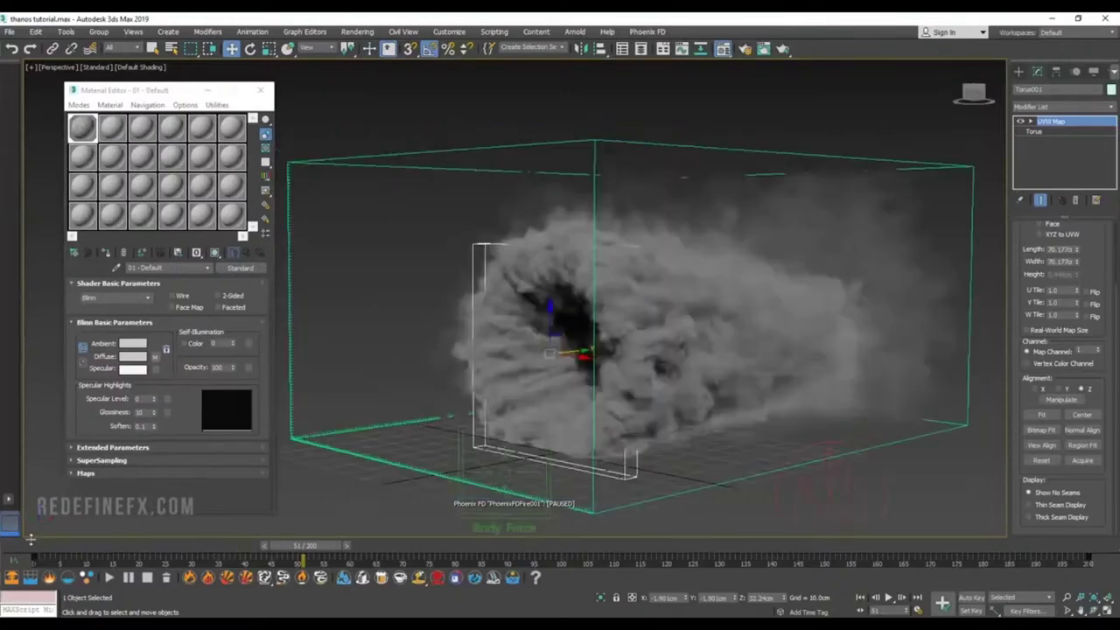
Step: Scrub through the simulated frames and compare the smoke's shape with the reference video
drag(31, 547, 307, 545)
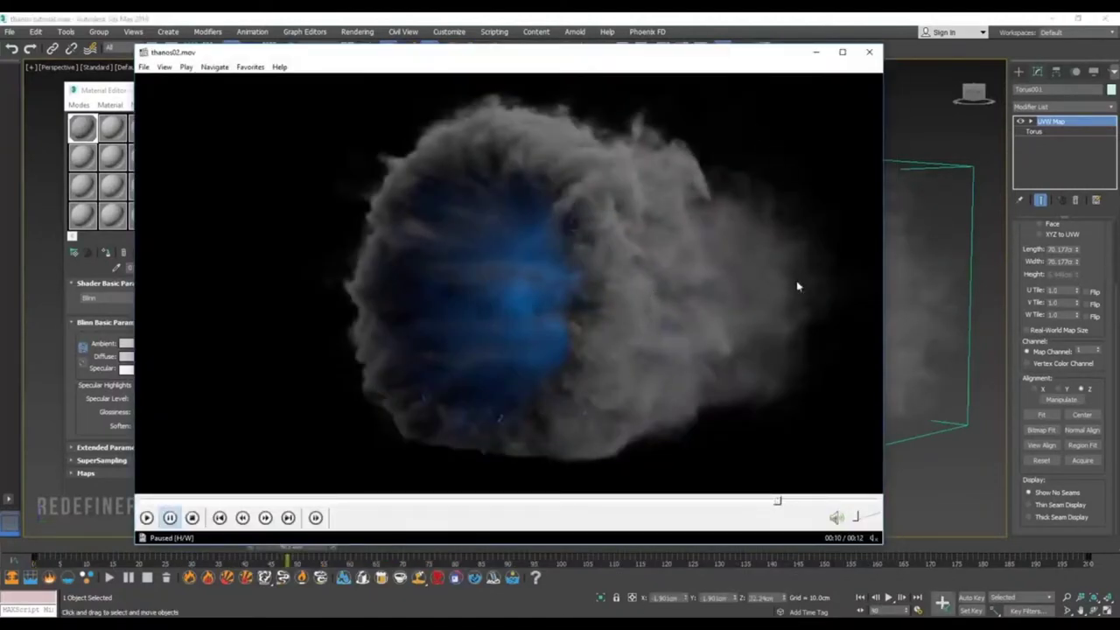
click(740, 336)
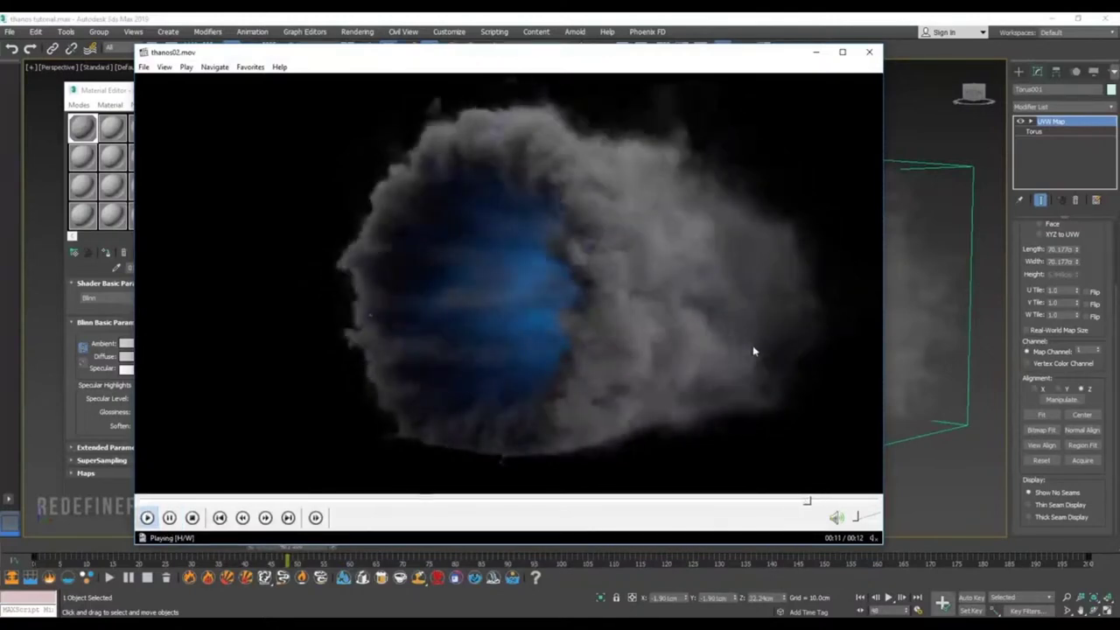
click(714, 304)
click(727, 301)
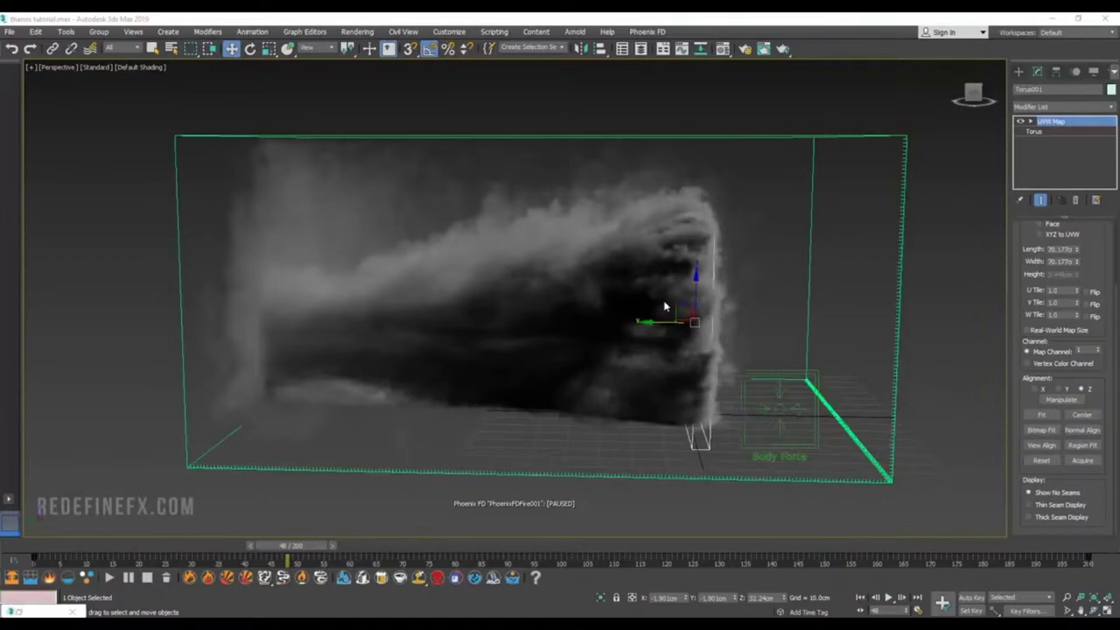
Step: Compare the simulated smoke with the reference video and hide the Phoenix FD simulator container in the viewport
alt+middle_drag(709, 330, 672, 324)
alt+middle_drag(672, 262, 724, 335)
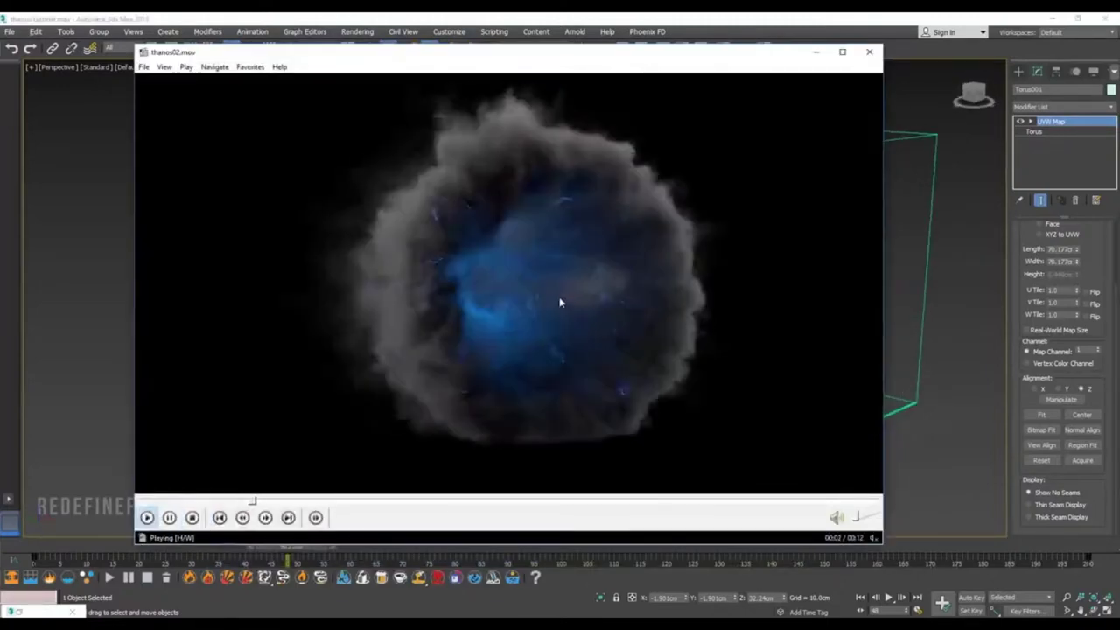
click(816, 52)
alt+middle_drag(725, 260, 794, 276)
click(823, 323)
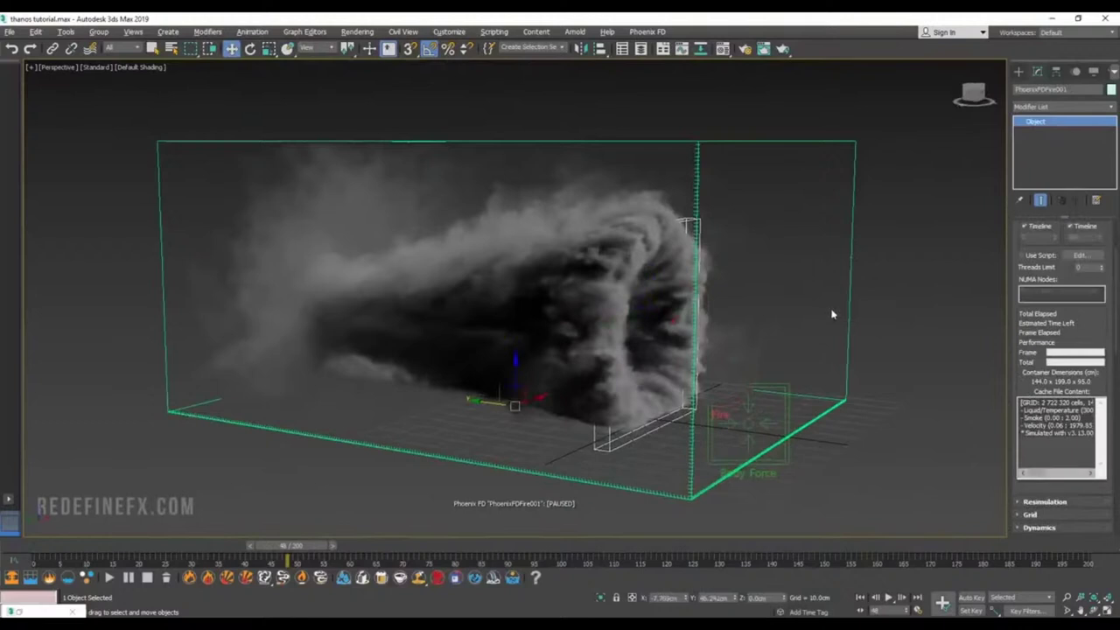
right_click(847, 269)
click(881, 230)
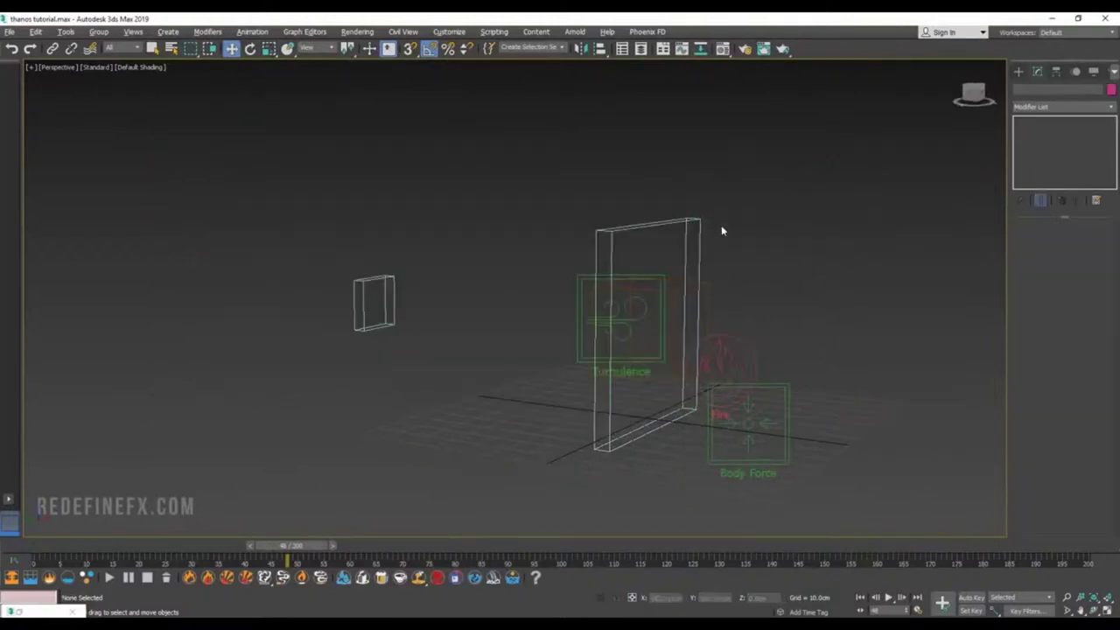
Step: Turn off Display as Box in the large ring's object properties
click(680, 261)
alt+middle_drag(665, 376, 631, 386)
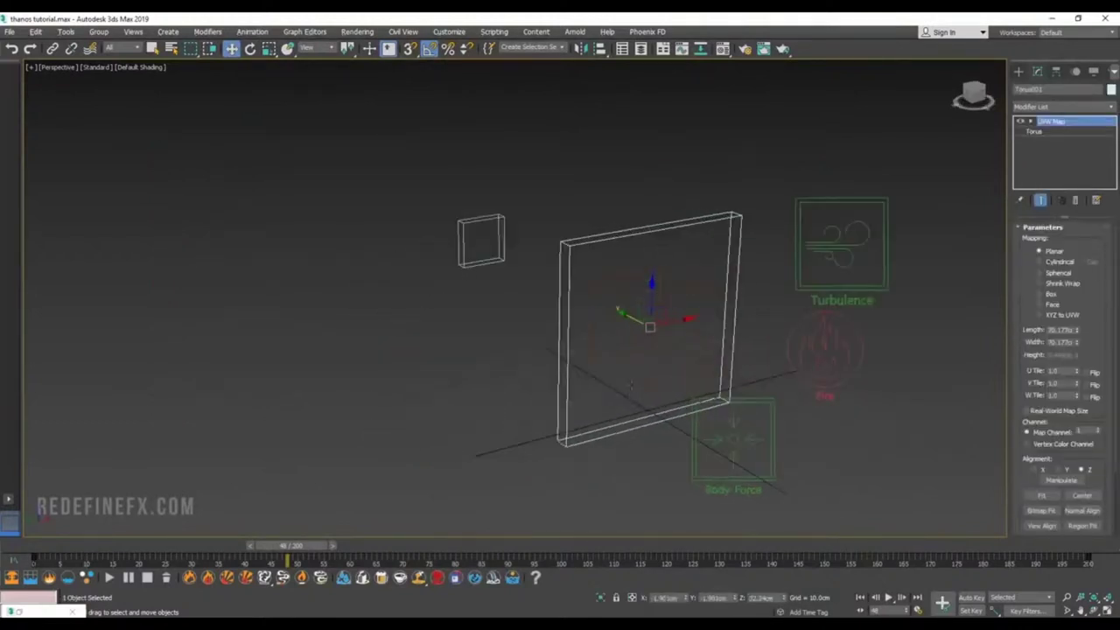
right_click(567, 386)
click(593, 468)
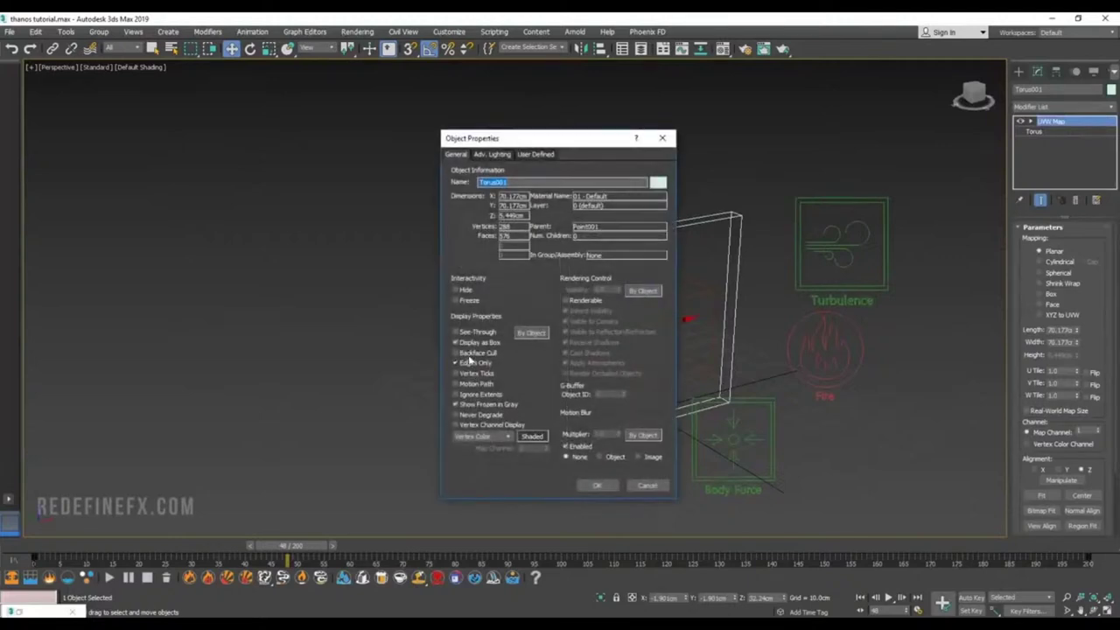
click(465, 344)
click(596, 485)
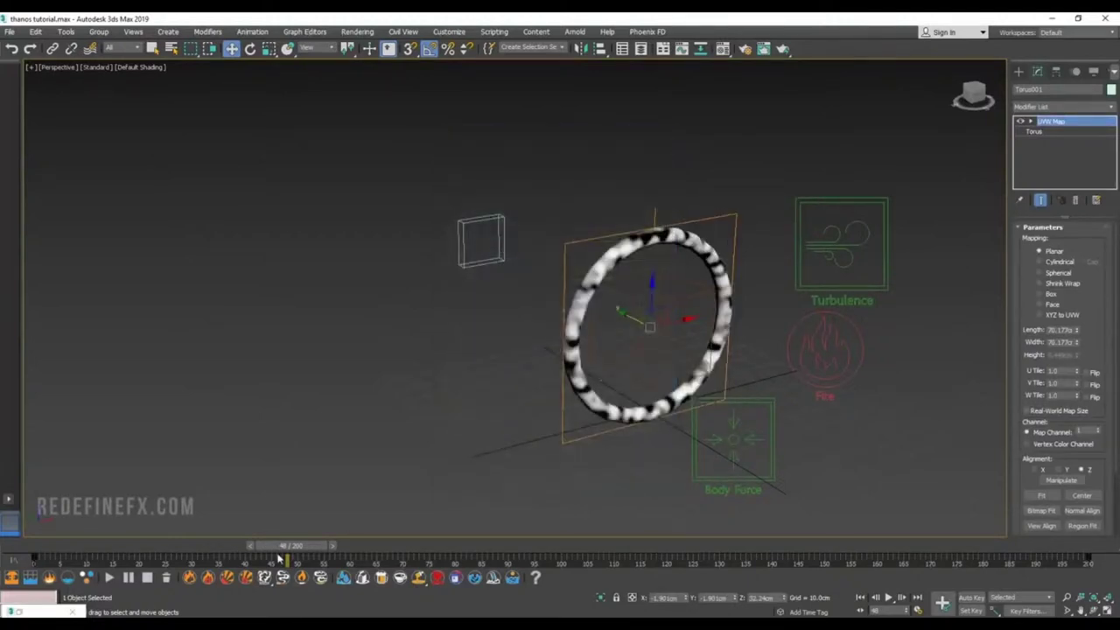
Step: Animate the large ring's point helper with Auto Key, scaling it down at frame 0 so it grows to full size by frame 50
drag(307, 548, 320, 549)
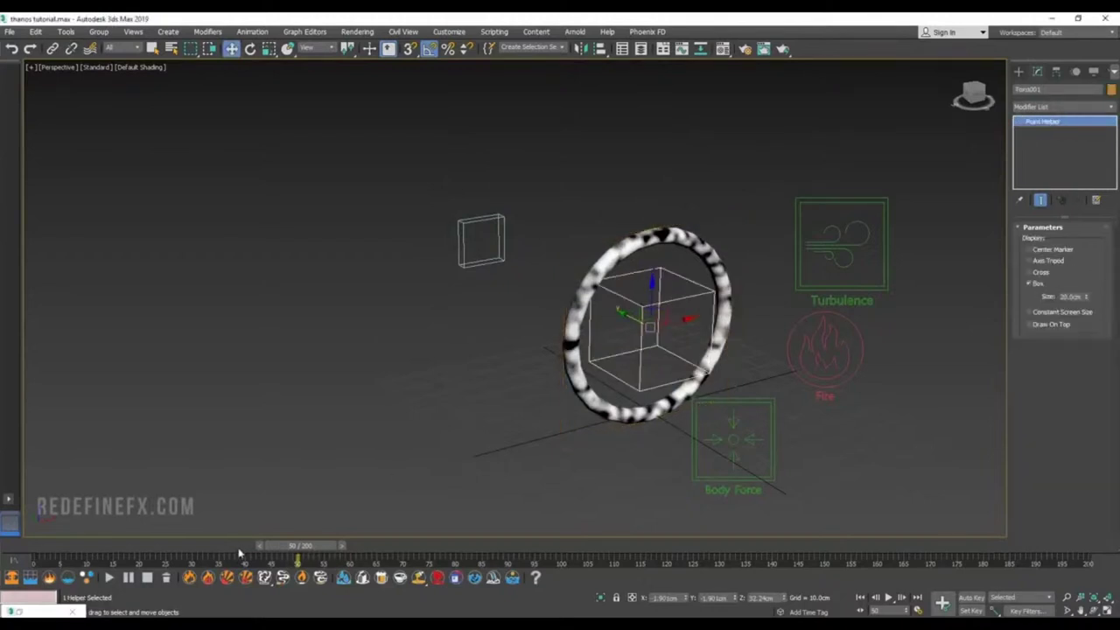
click(972, 597)
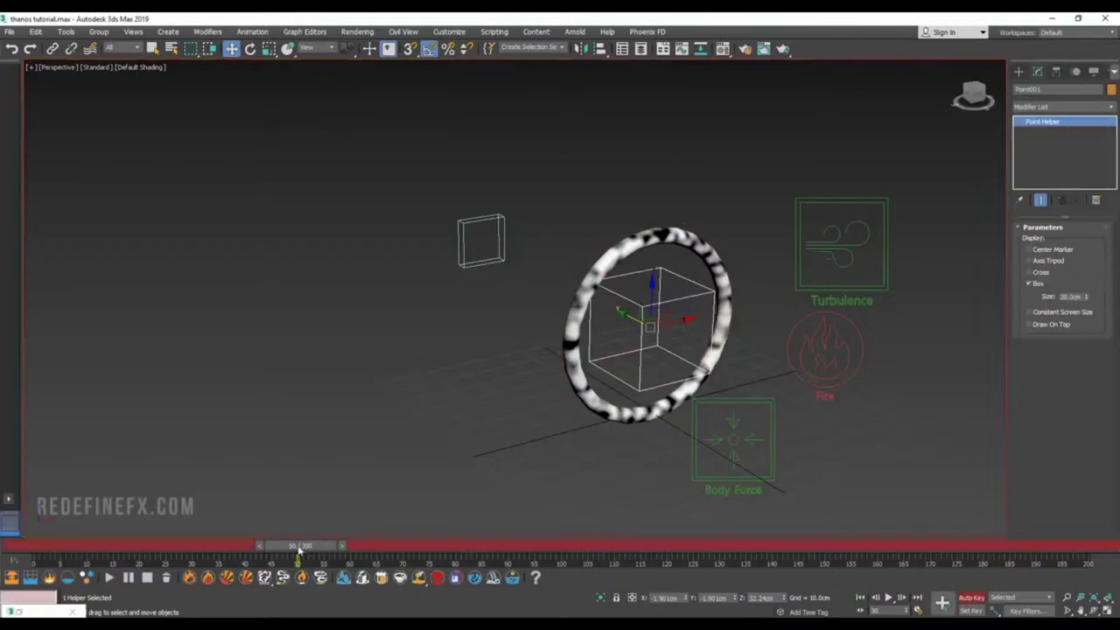
drag(298, 550, 48, 547)
key(r)
drag(652, 326, 665, 352)
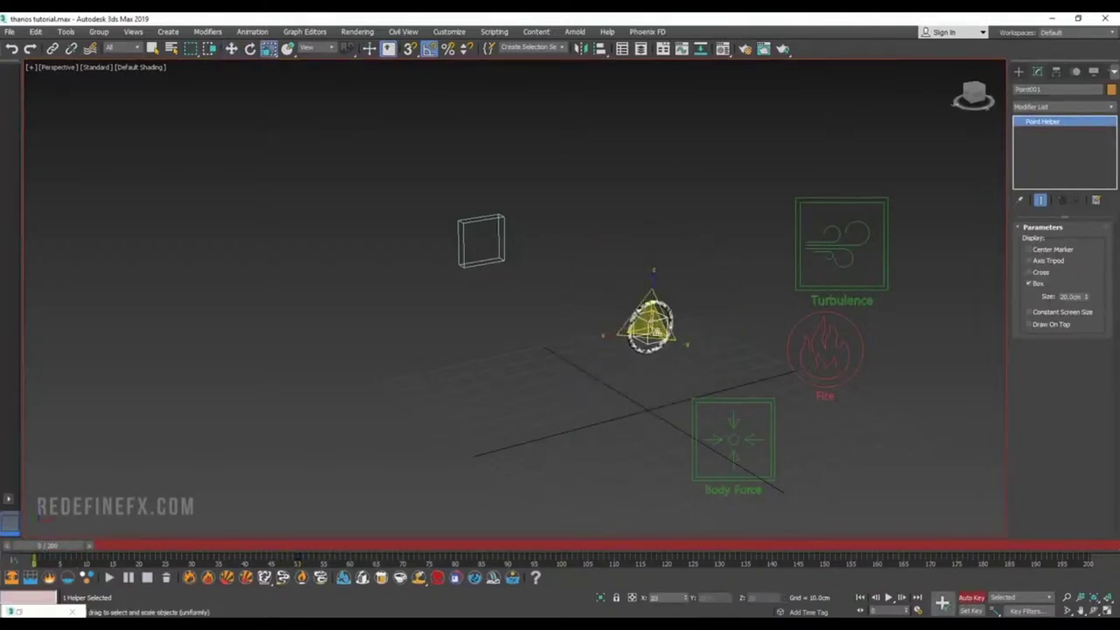
Step: Check the ring's growth animation against the reference video, scrubbing the frames and viewing the point helper's animation curves
key(alt+Tab)
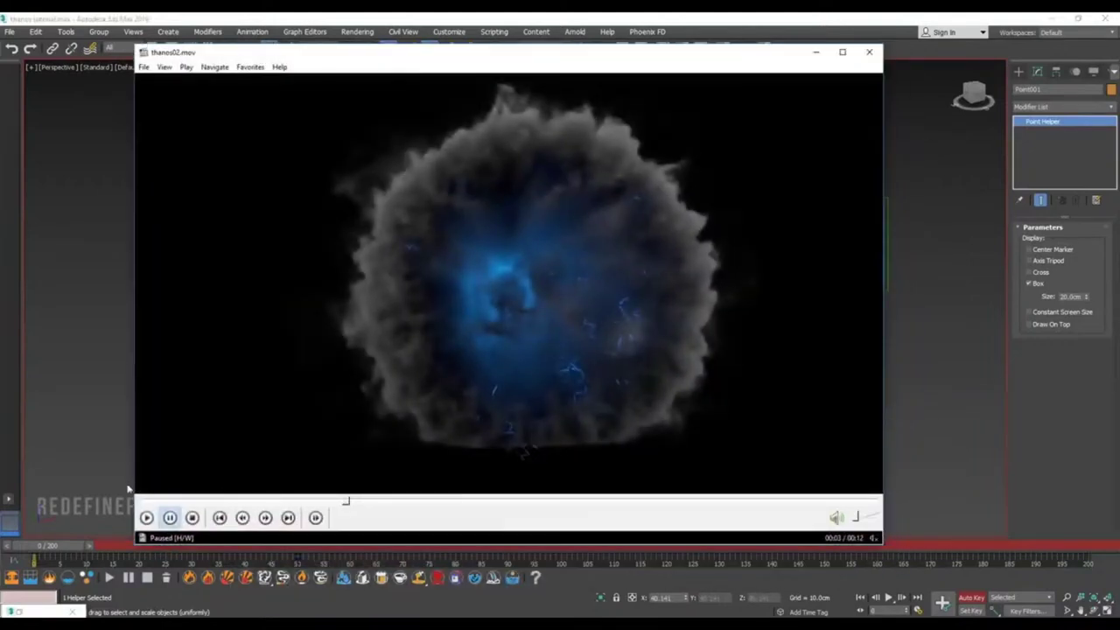
click(345, 333)
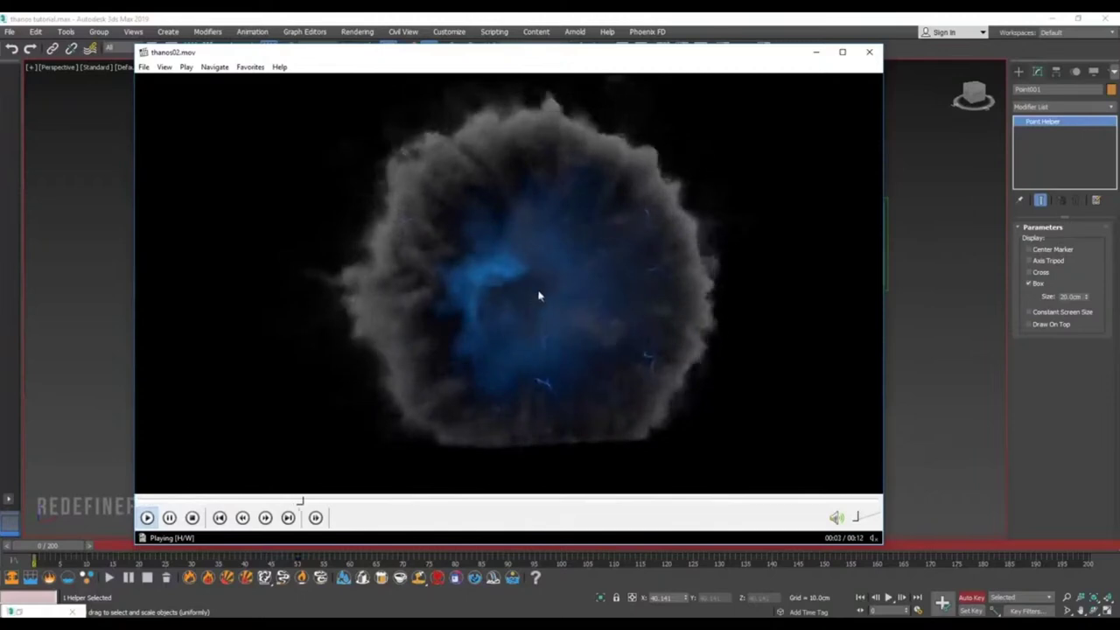
click(816, 52)
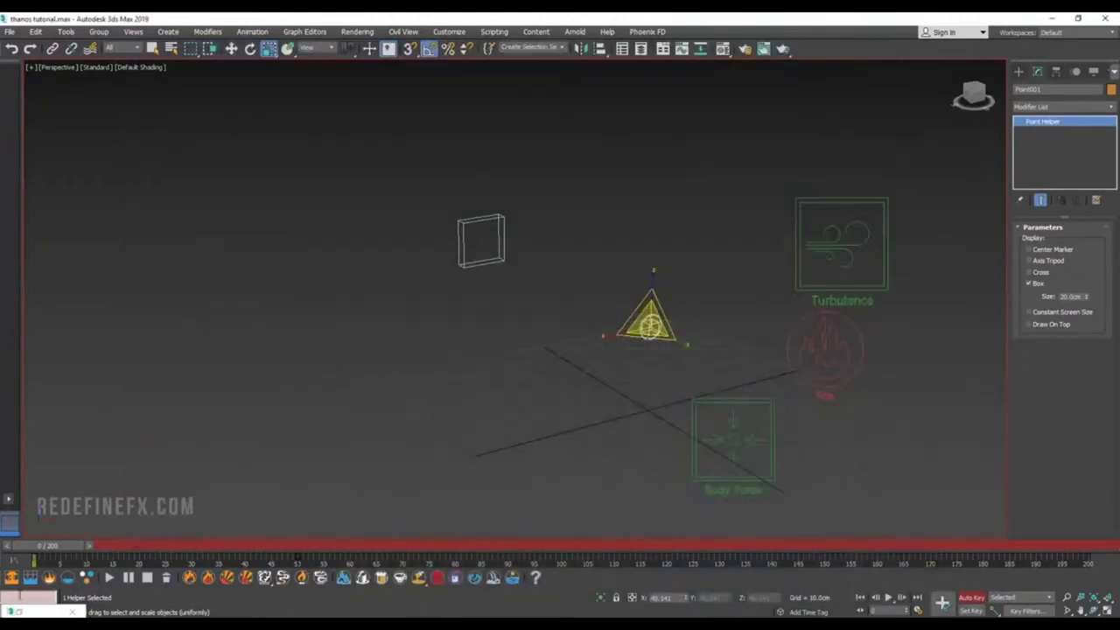
drag(28, 548, 348, 563)
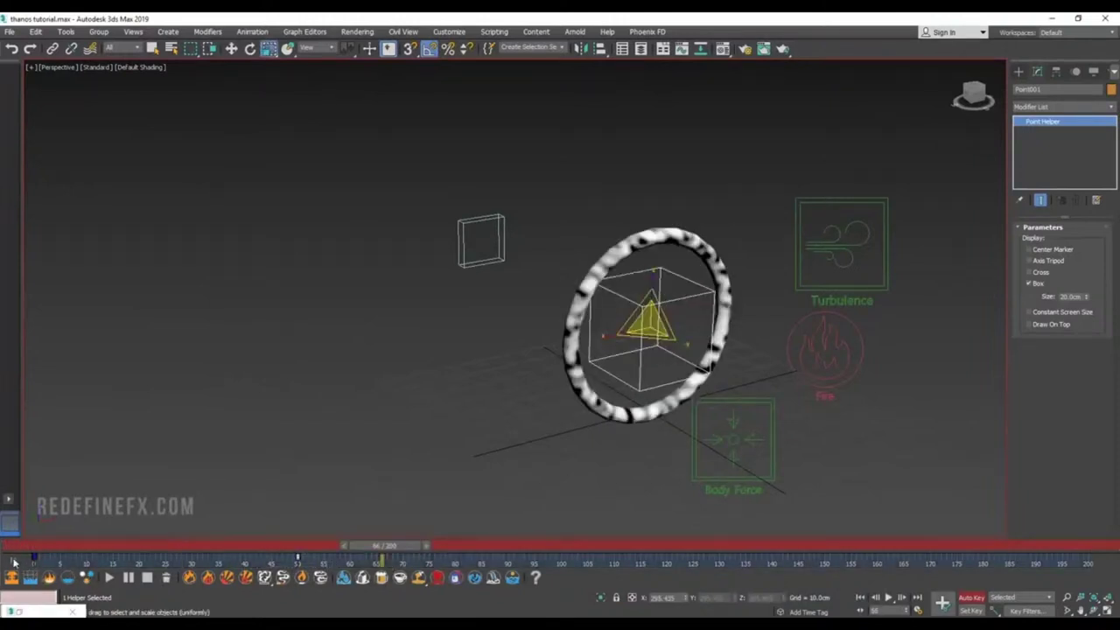
click(14, 563)
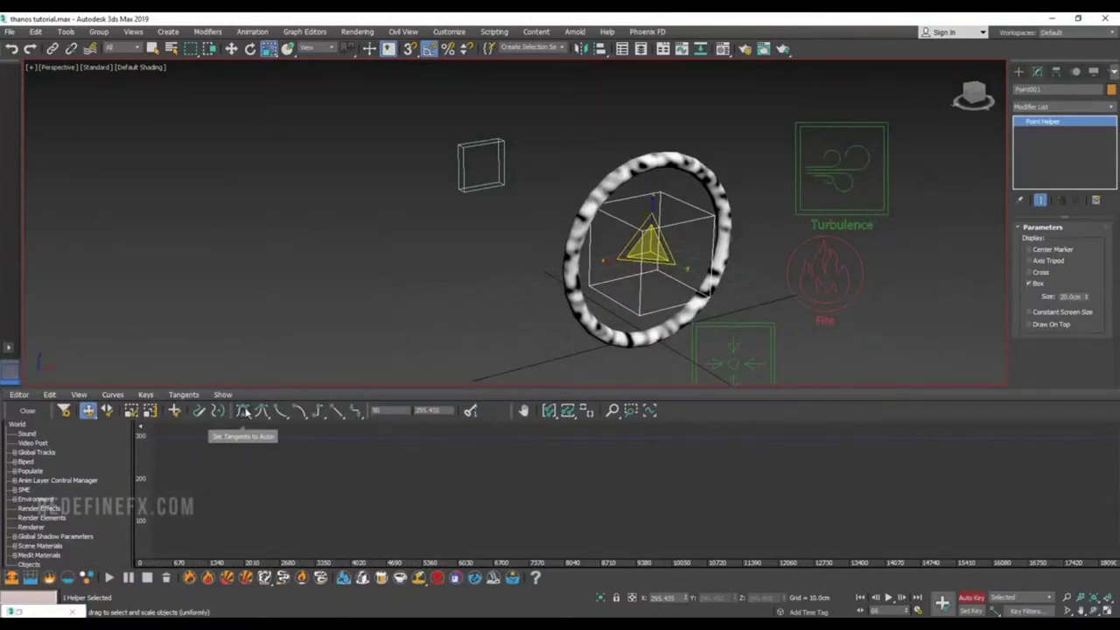
click(27, 410)
drag(38, 549, 298, 553)
key(alt+Tab)
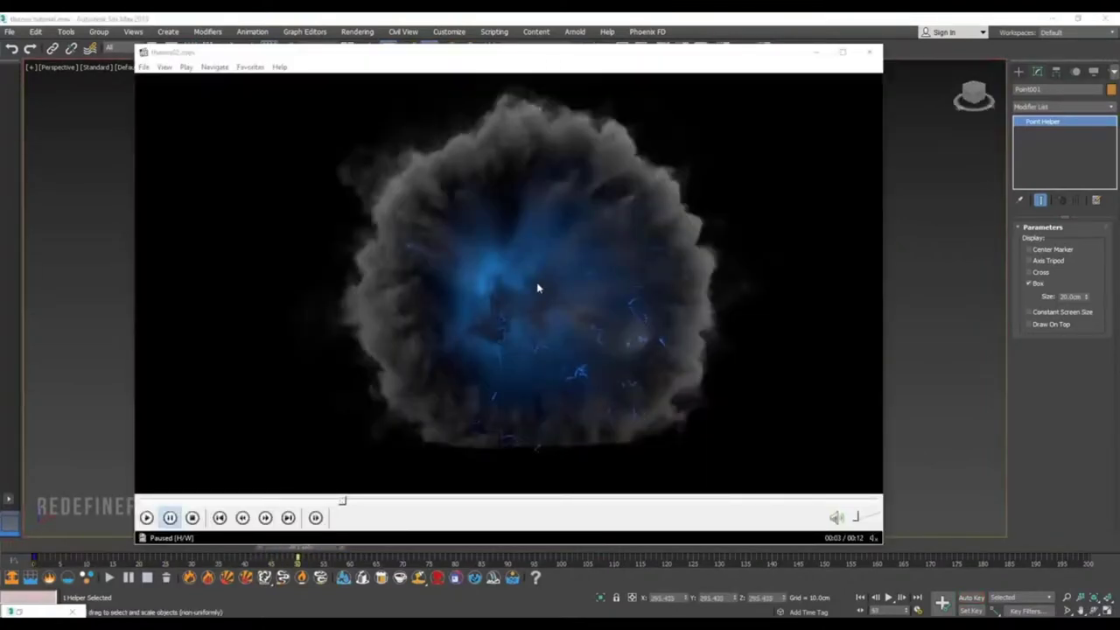
key(space)
key(space)
key(space)
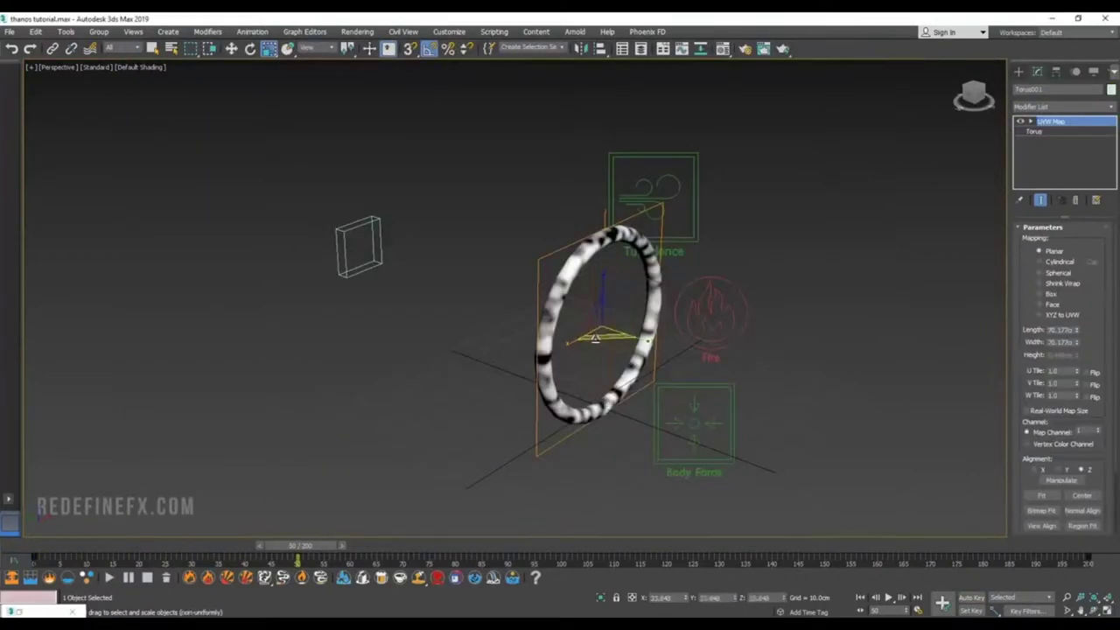
Step: Clone the large ring as a slightly larger copy named "emission torus"
drag(600, 322, 596, 316)
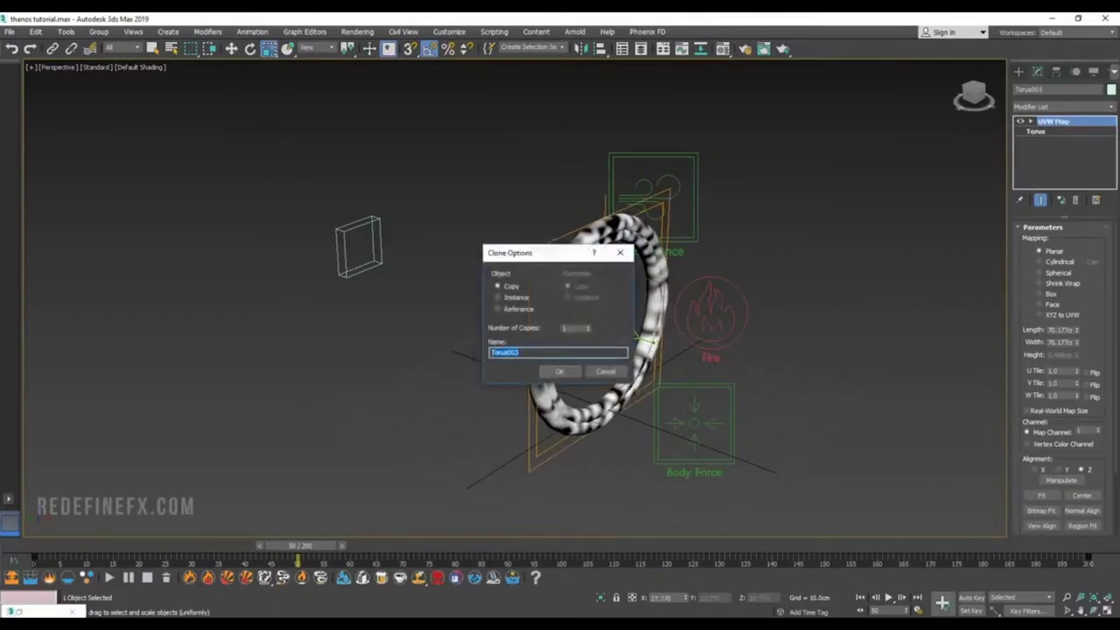
text(emission t)
key(Return)
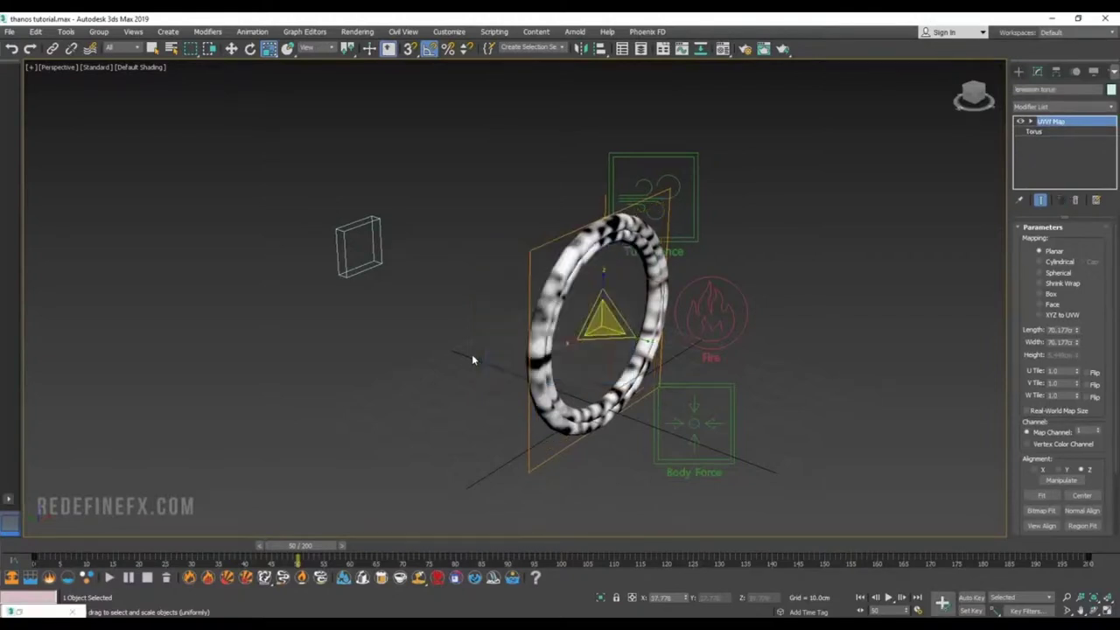
Step: Make an unused material pure red and assign it to the emission torus
click(723, 48)
click(142, 215)
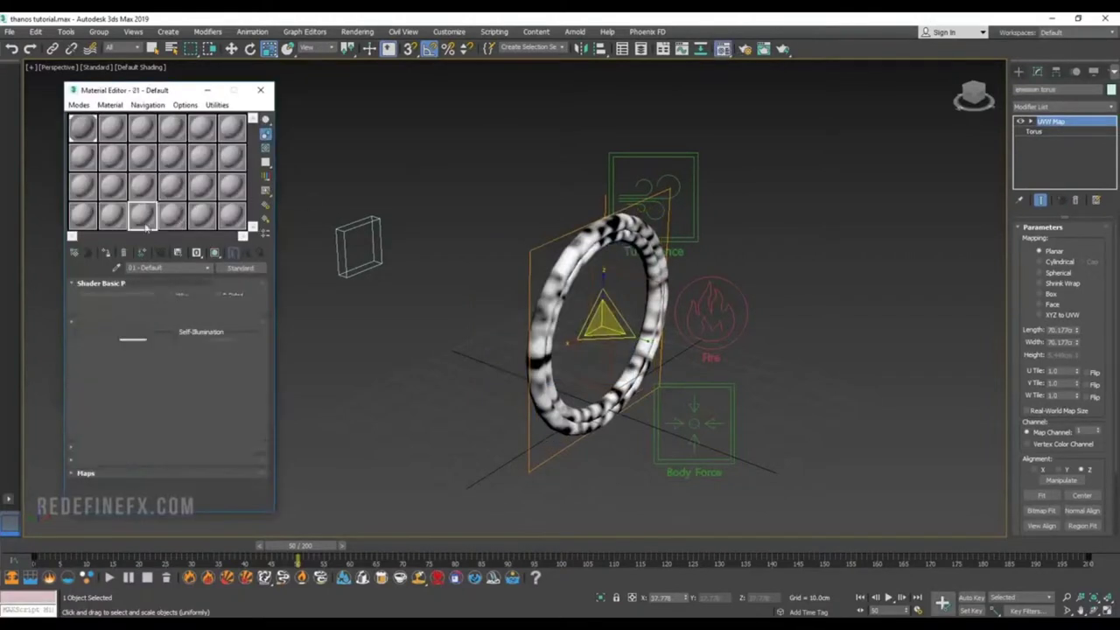
click(132, 343)
drag(403, 136, 450, 136)
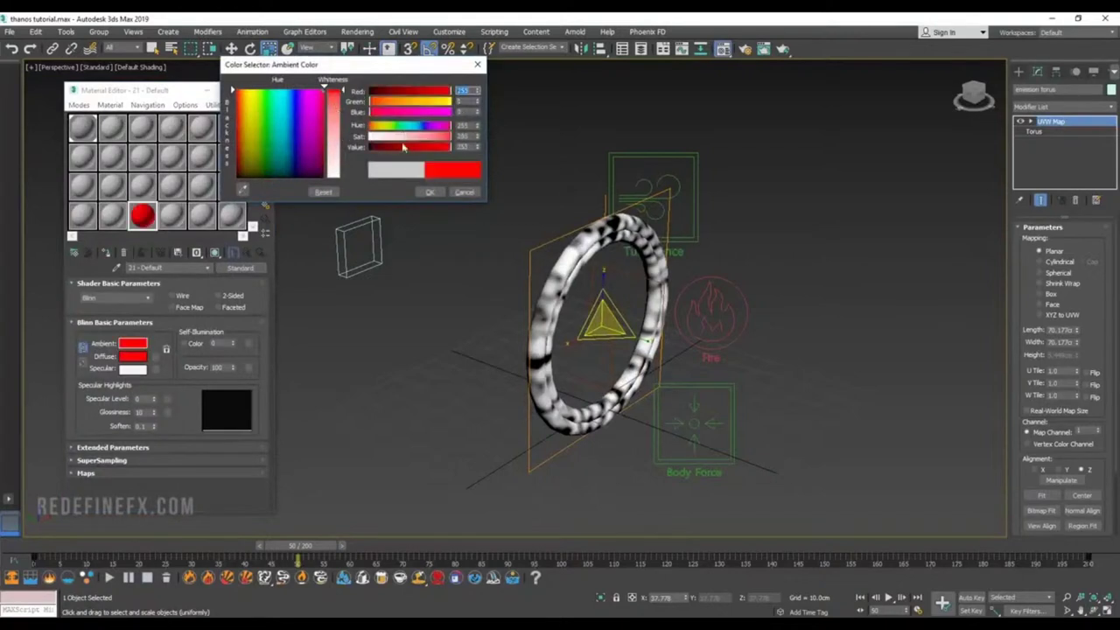
click(430, 192)
click(105, 253)
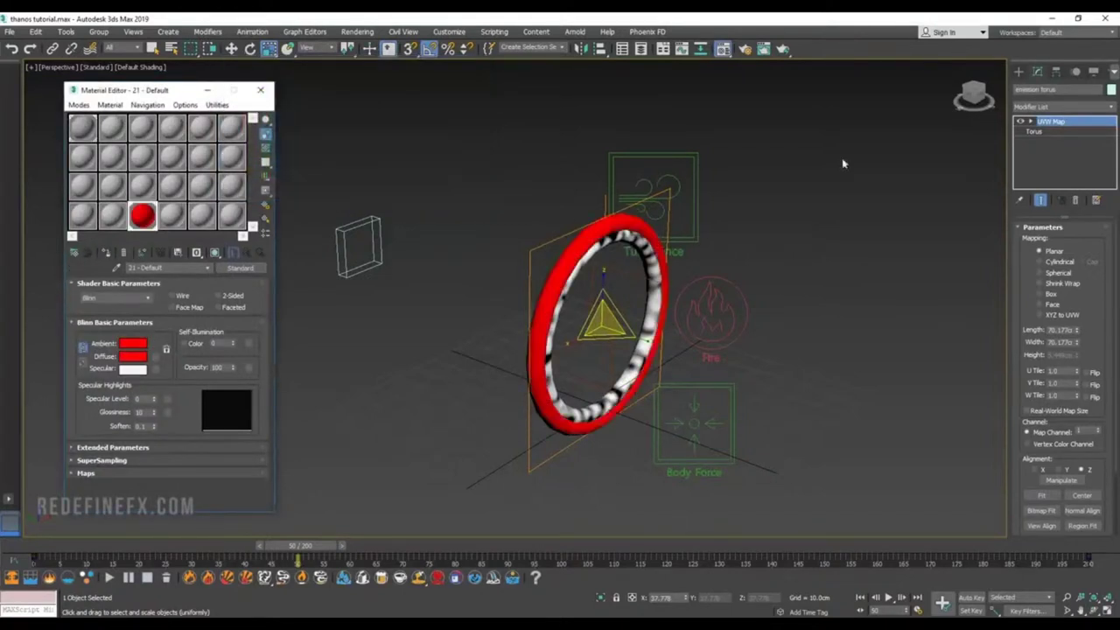
Step: Set the emission torus's Radius 2 to 4 cm and scale the torus down slightly to enclose the original ring
click(1037, 132)
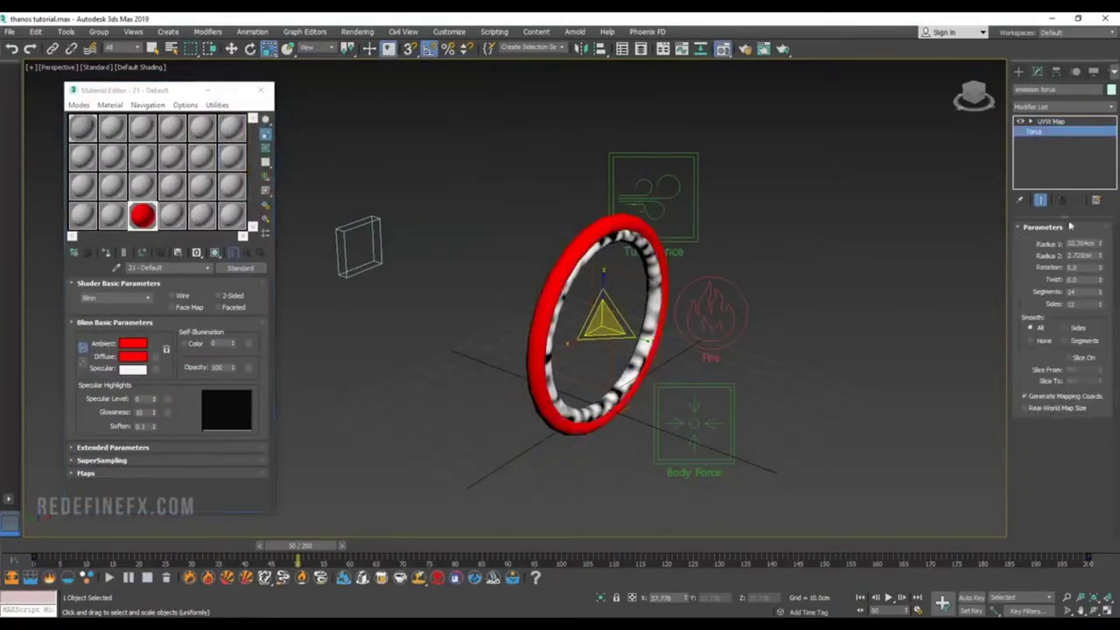
click(1082, 255)
text(4)
key(Return)
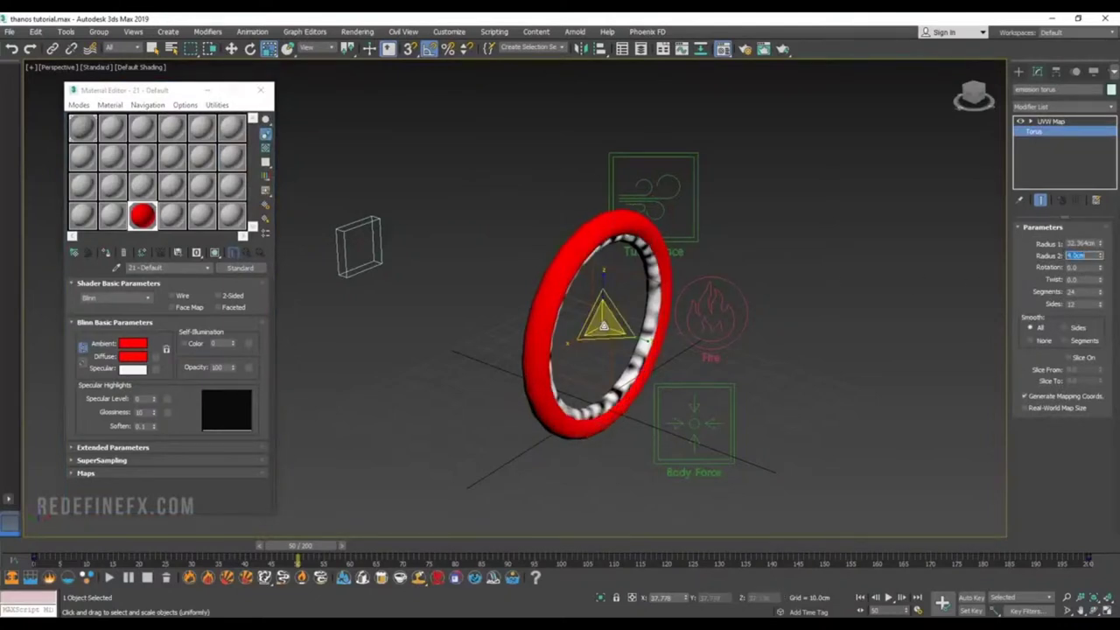
drag(601, 326, 663, 304)
Step: Create a tyFlow object beside the rings and open its editor
click(1019, 72)
click(1085, 203)
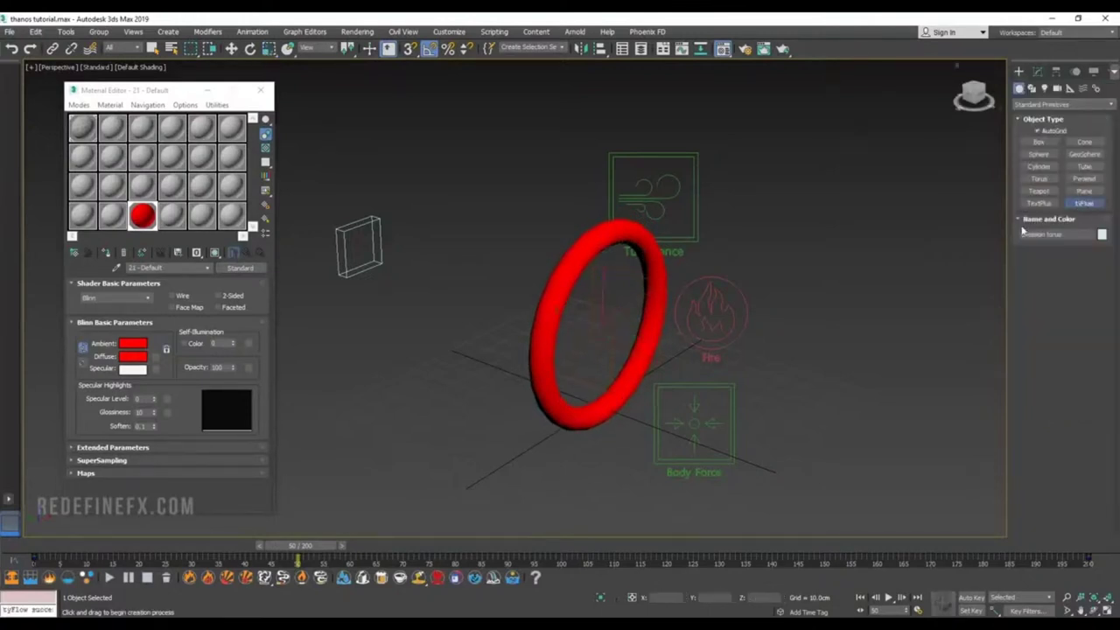
click(798, 374)
click(1038, 72)
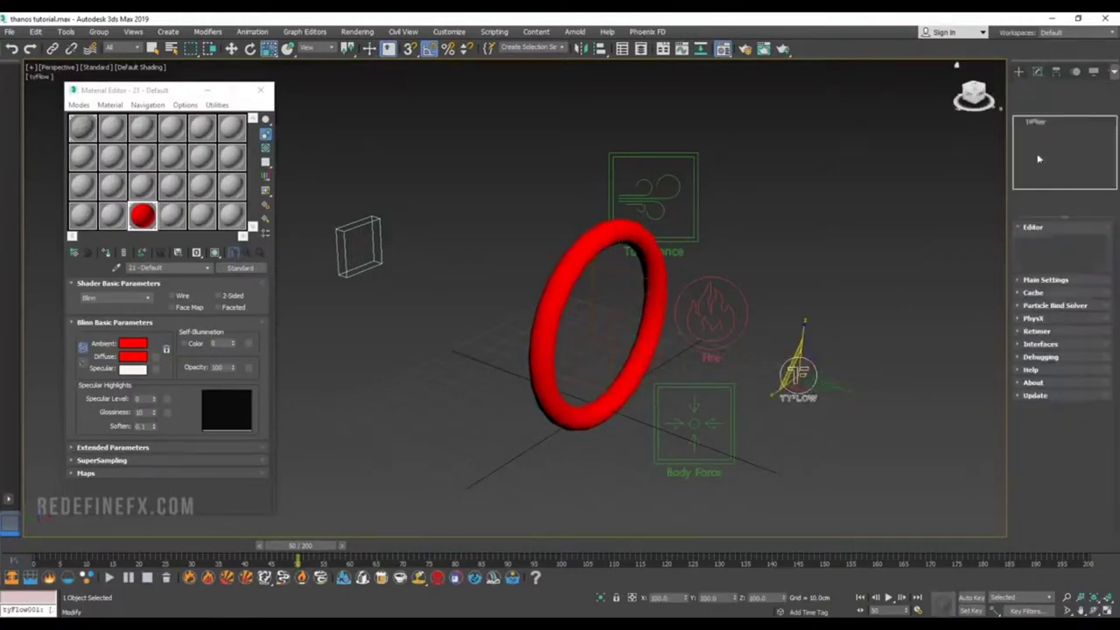
click(1047, 256)
drag(657, 88, 601, 71)
Step: Add a Birth operator as a new event and set it to emit 20 particles per frame
drag(177, 424, 306, 169)
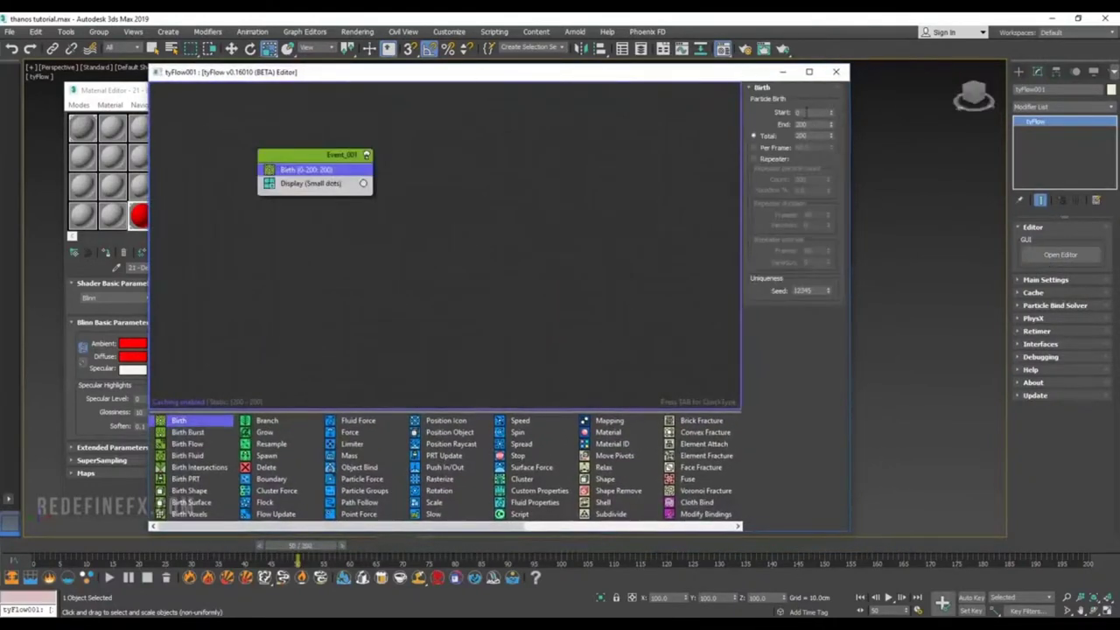
click(774, 148)
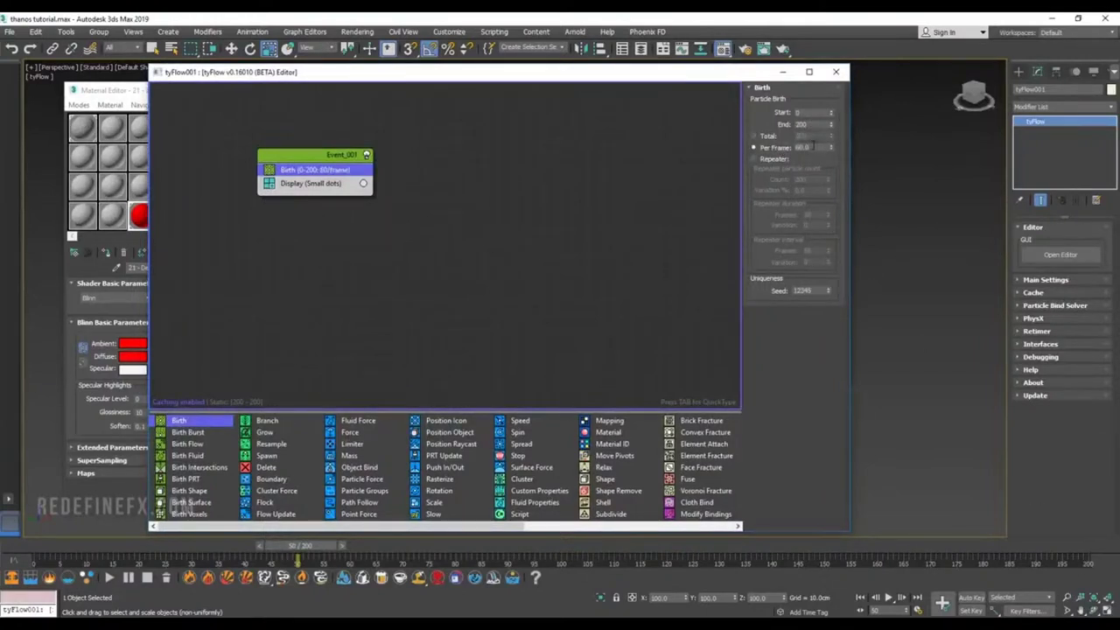
double_click(814, 147)
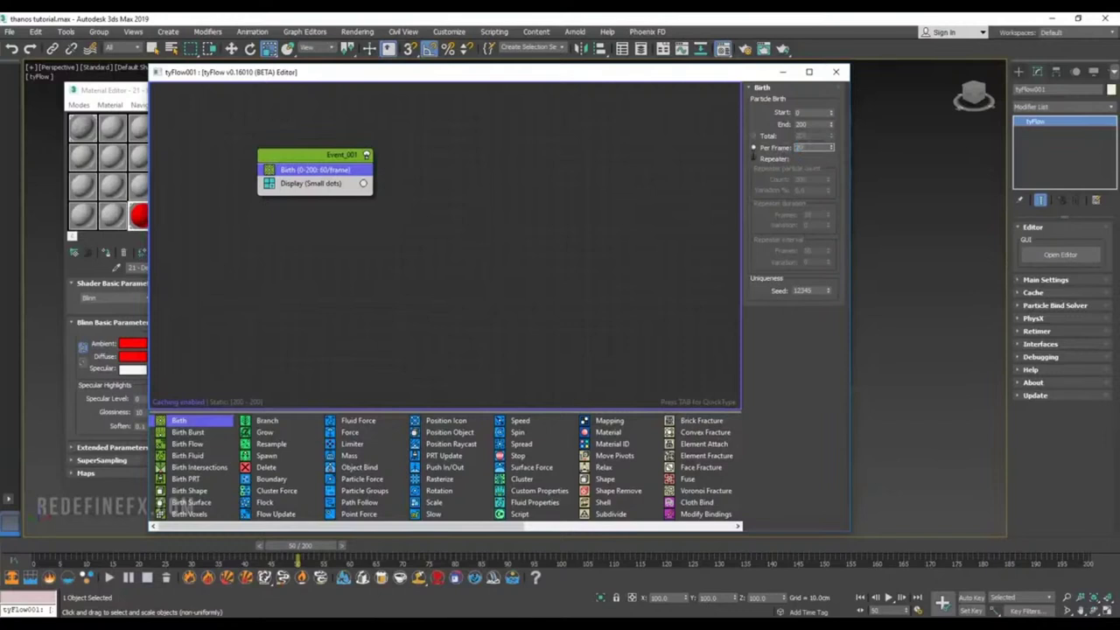
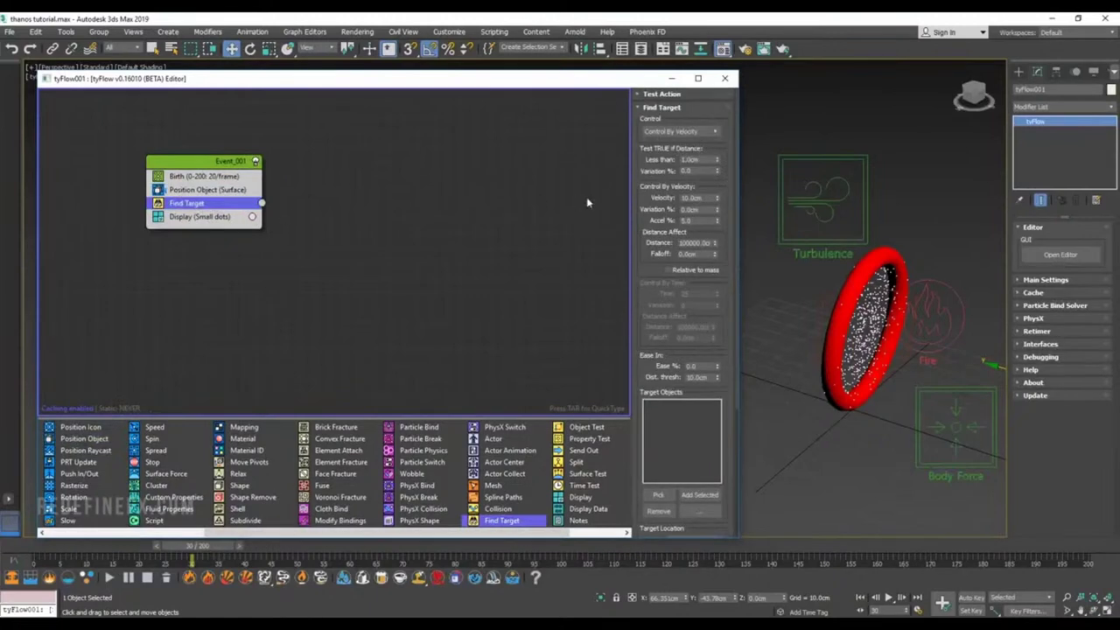
Step: Pick the small far ring, Torus002, as the Find Target object and scrub the timeline to check the particle flow
click(659, 497)
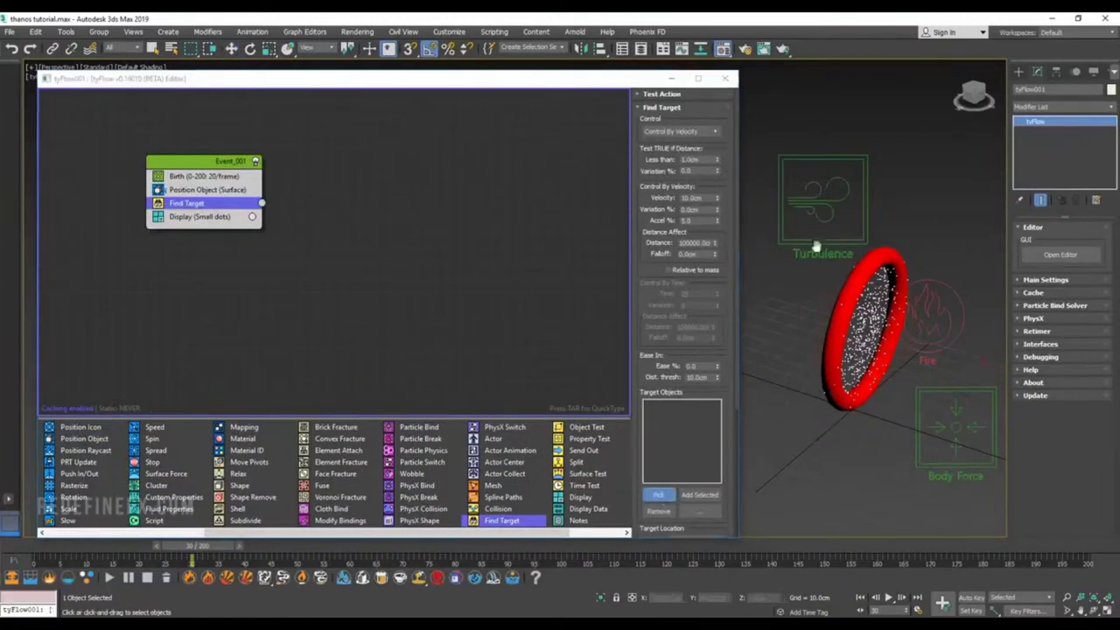
click(760, 268)
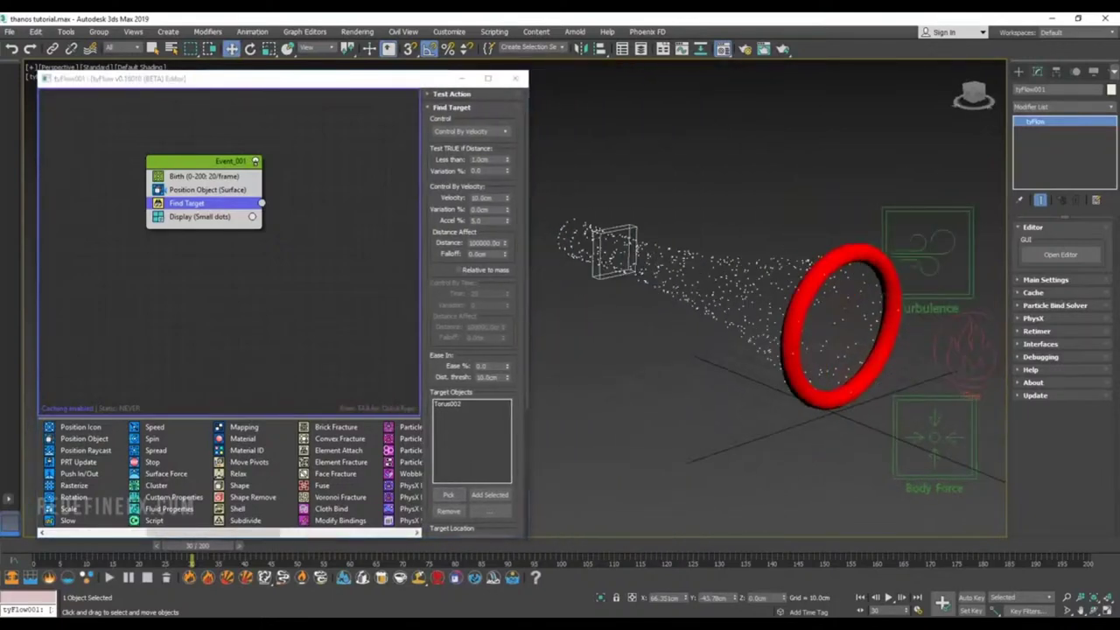
click(74, 546)
drag(74, 550, 316, 570)
alt+middle_drag(613, 289, 662, 271)
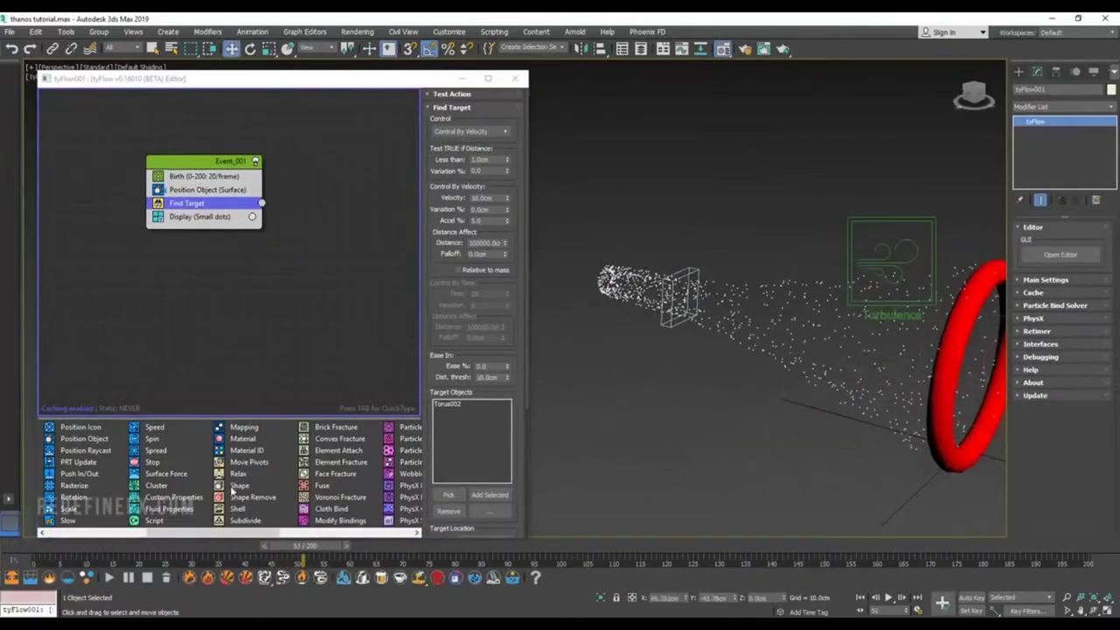
Step: Add a Delete operator below Find Target in the event and set its timing to Particle Age
drag(234, 532, 130, 546)
drag(156, 477, 180, 217)
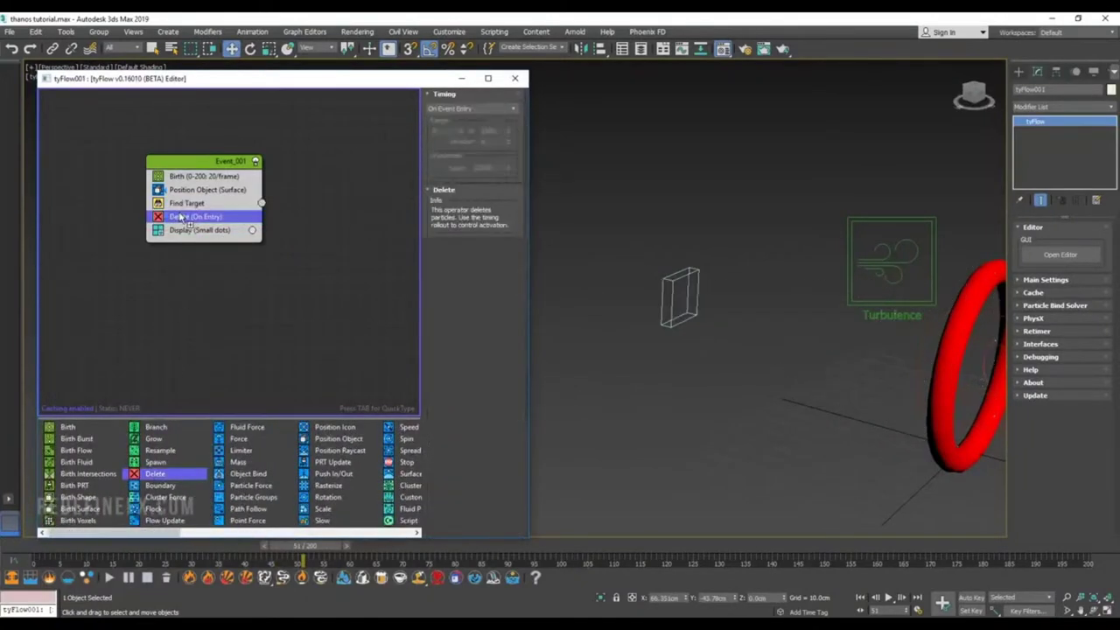
click(457, 109)
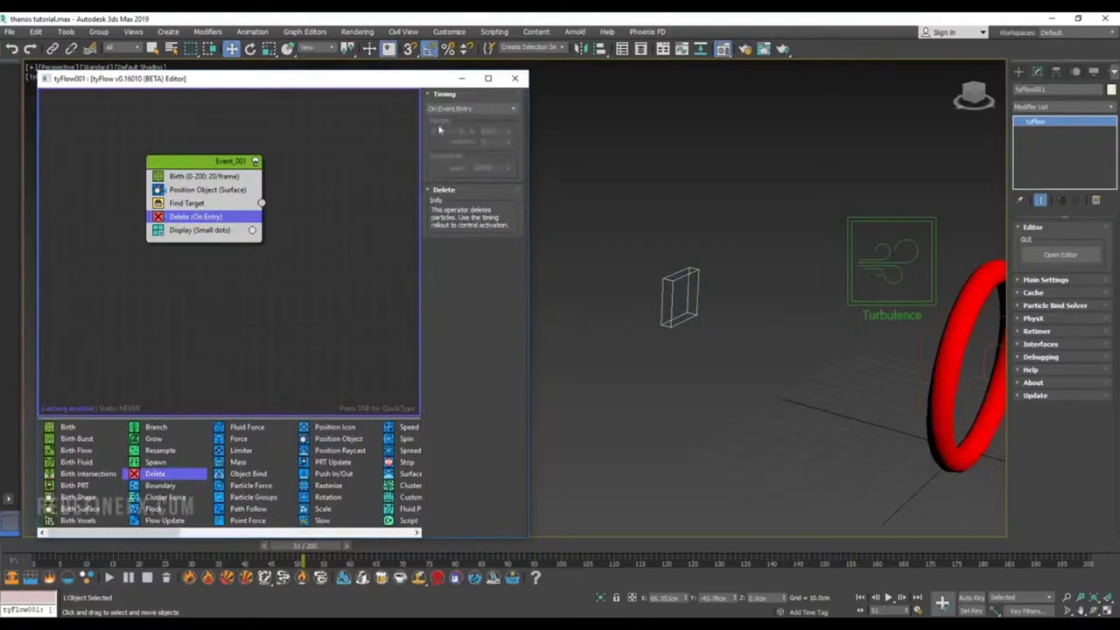
click(457, 108)
click(442, 154)
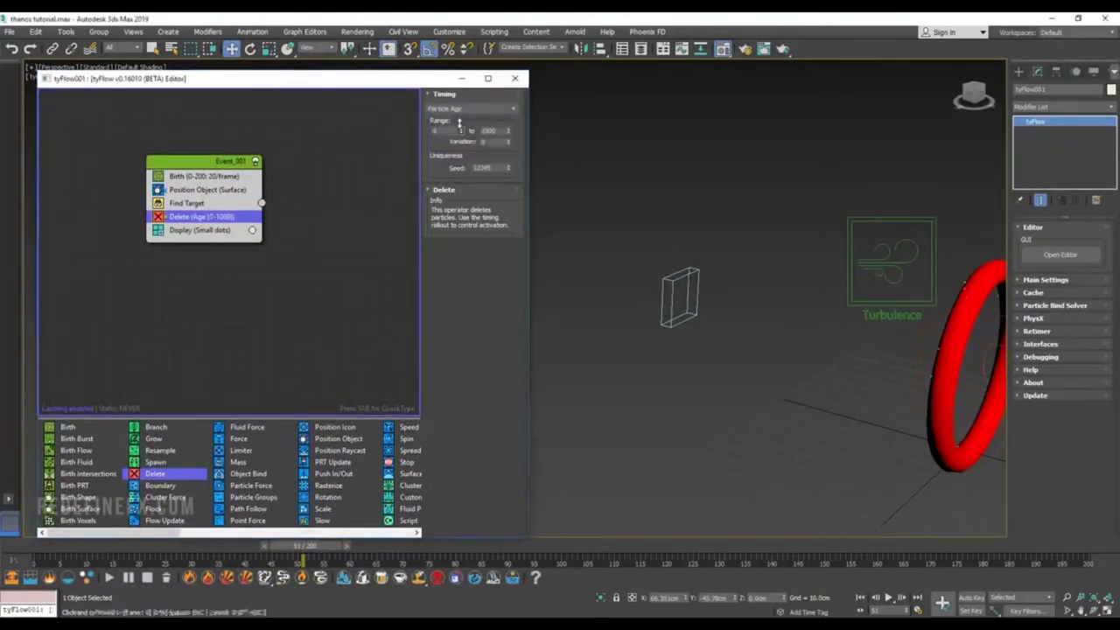
Step: Start the Delete operator's age range at 7 with a variation of 25, and scrub the timeline to check the flow
drag(461, 131, 456, 122)
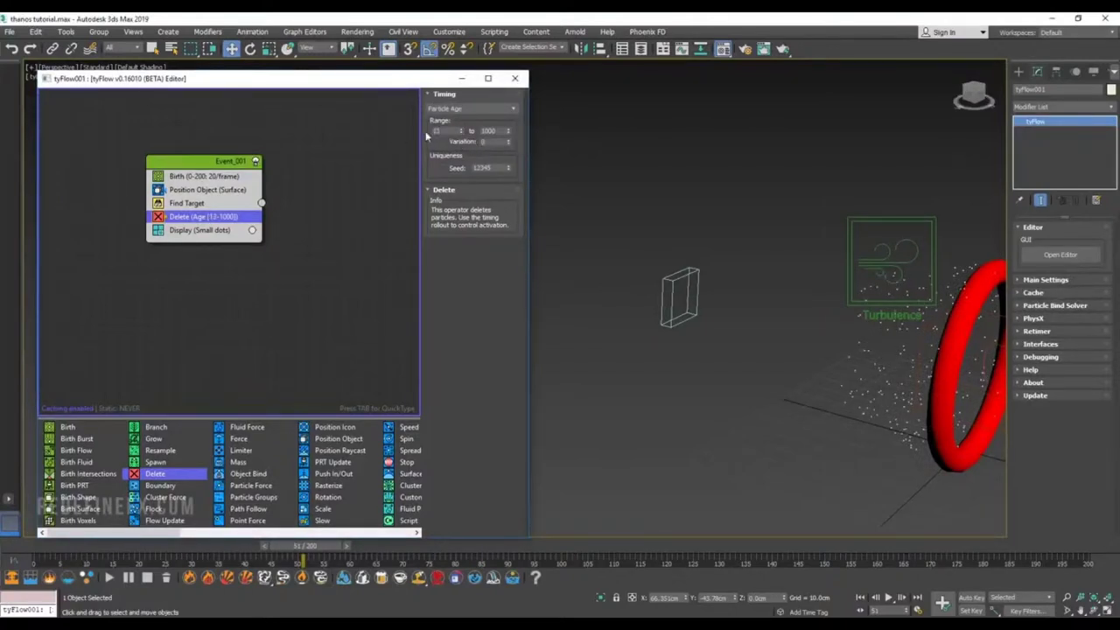
double_click(495, 143)
text(40)
key(Return)
drag(462, 133, 507, 152)
alt+middle_drag(781, 338, 809, 335)
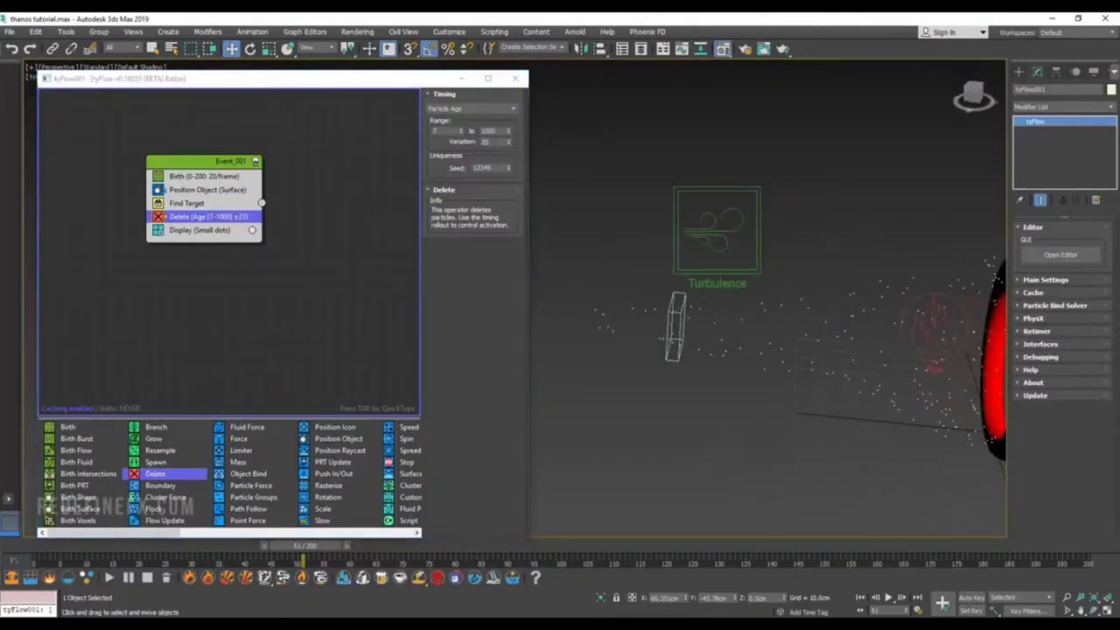
alt+middle_drag(665, 322, 676, 320)
key(Home)
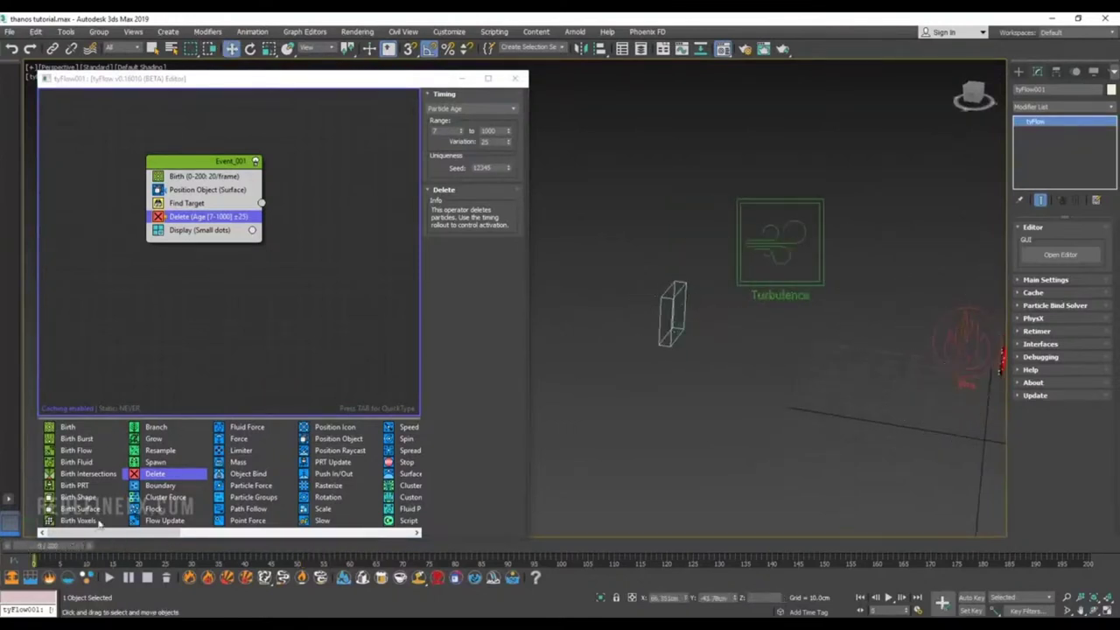
alt+middle_drag(742, 394, 674, 385)
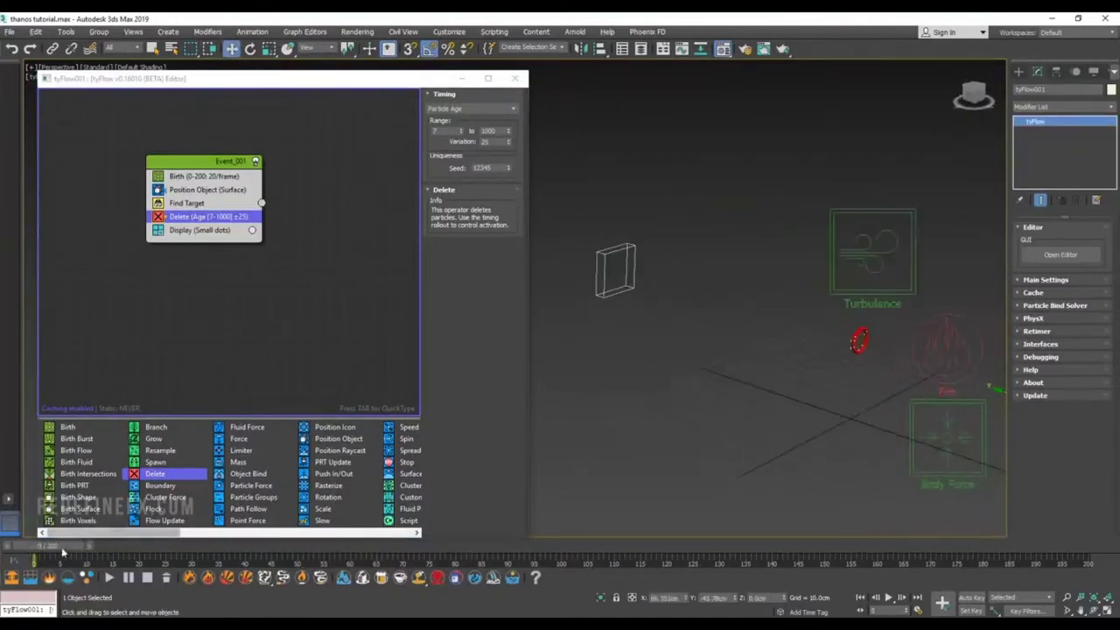
drag(63, 550, 184, 546)
key(w)
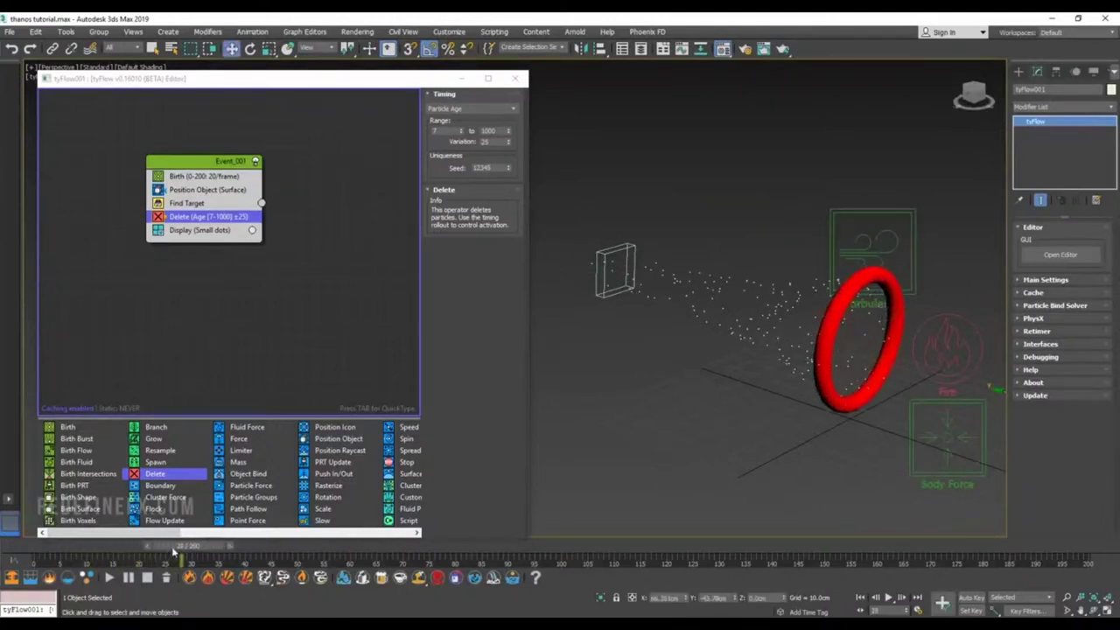
drag(174, 550, 413, 551)
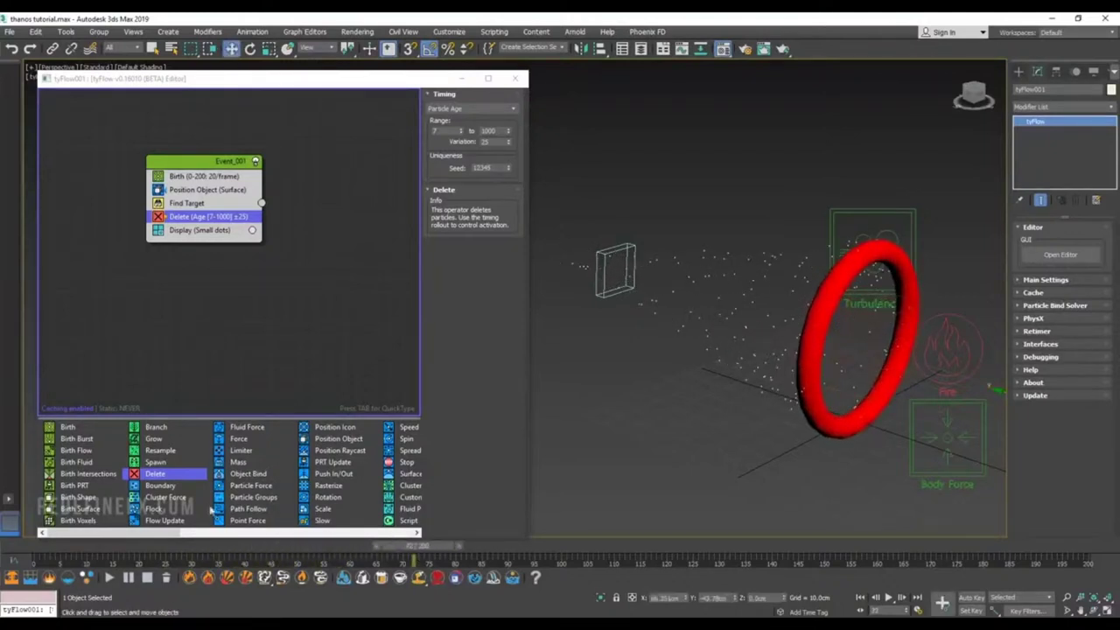
Step: Add a Shape operator between Find Target and Delete and set its 3D mesh type to Grass (Long)
drag(155, 536, 210, 537)
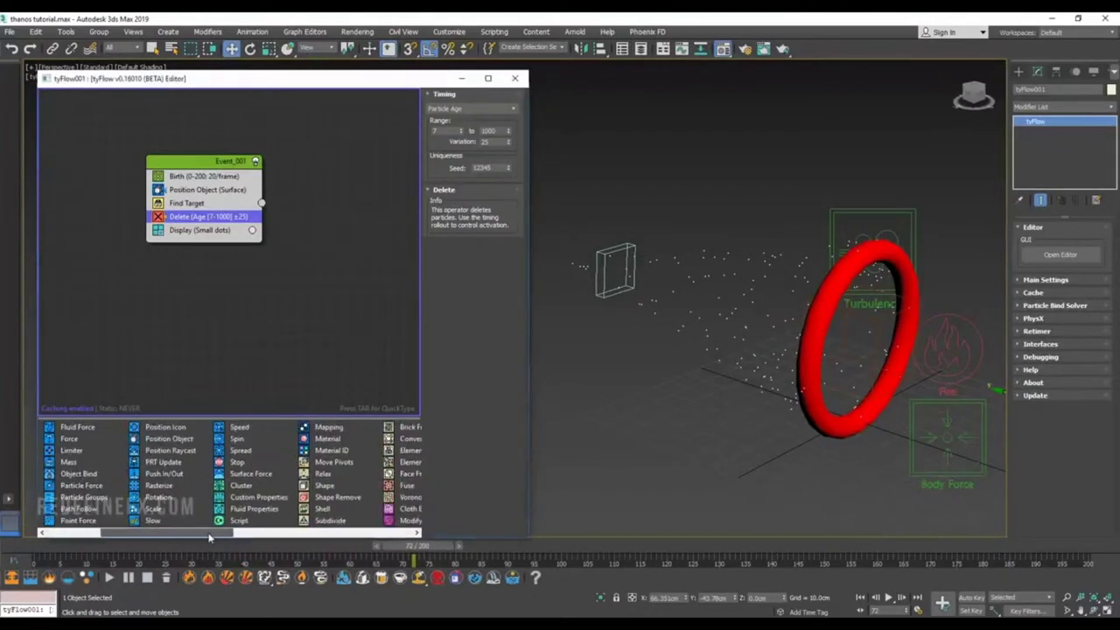
mouse_move(322, 486)
mouse_down()
mouse_move(197, 203)
mouse_move(199, 215)
mouse_up()
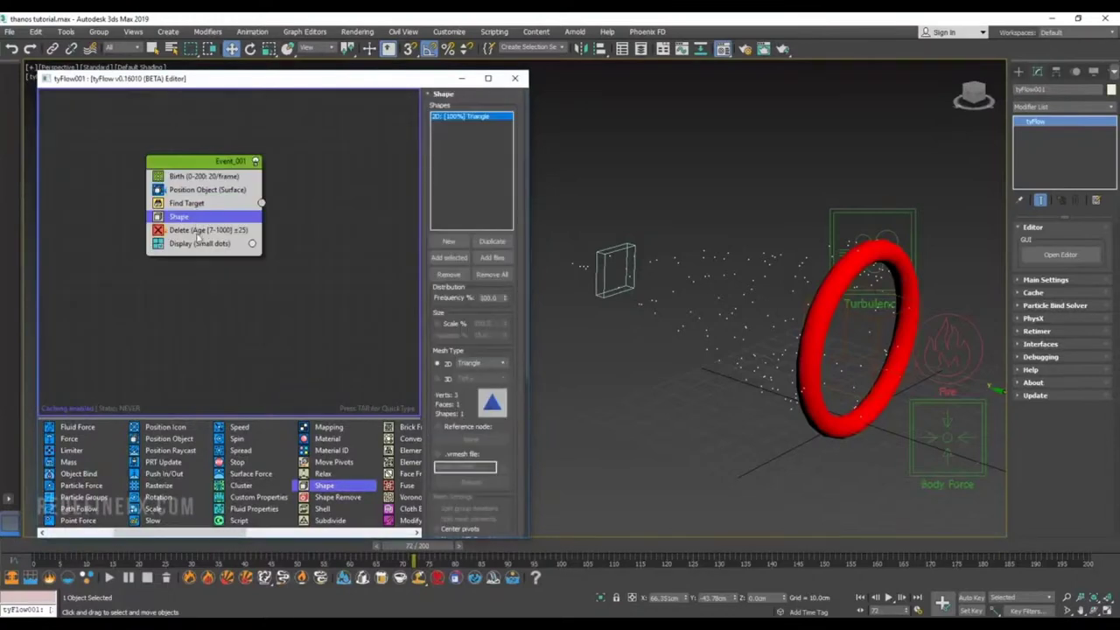
click(438, 378)
click(476, 379)
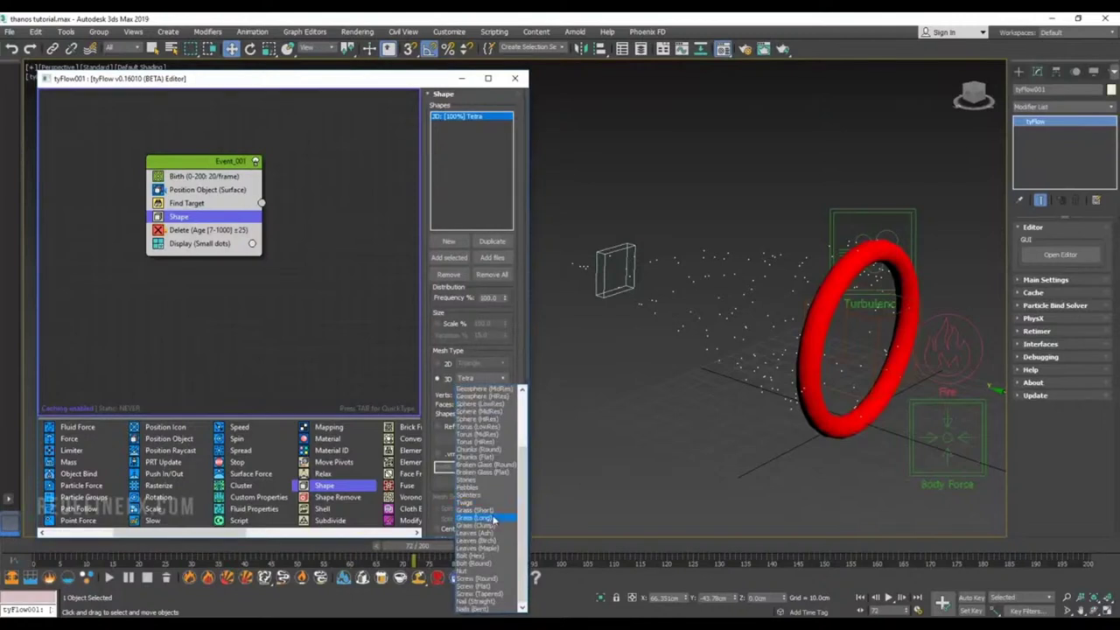
click(492, 518)
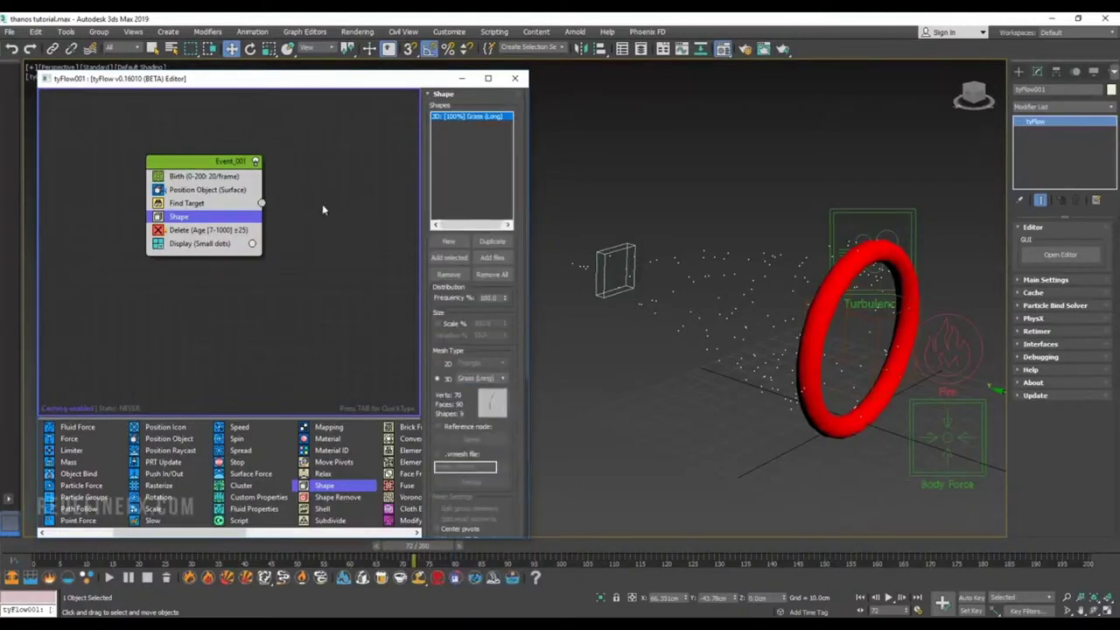
Step: Set the Display operator's type to Geometry
click(186, 246)
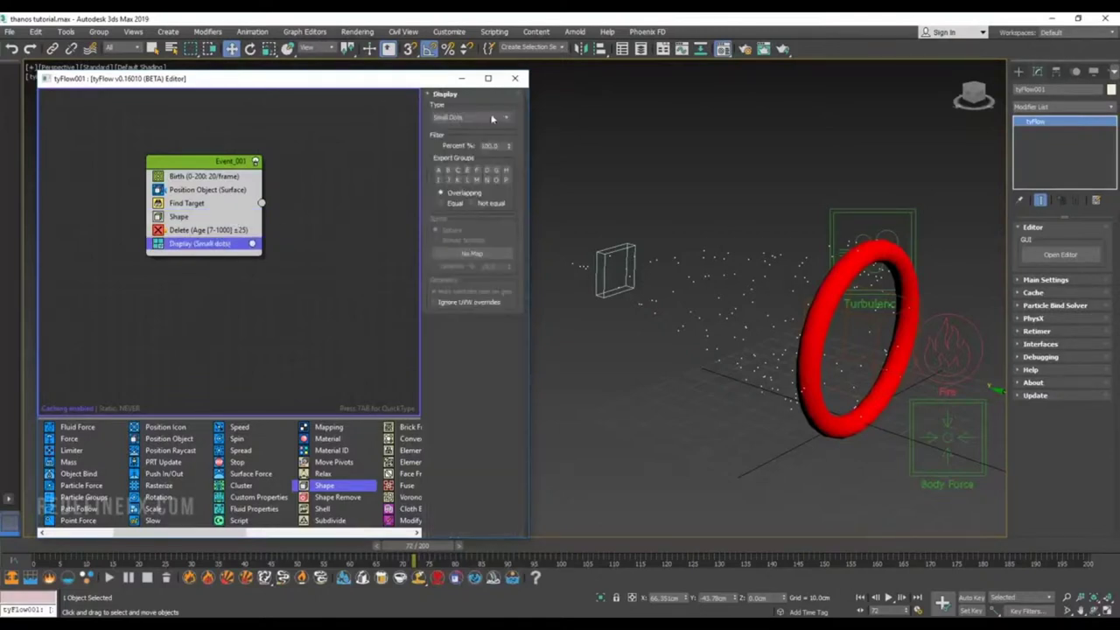
click(476, 119)
click(448, 174)
Step: Enable scaling in the Shape operator and set the scale to 500%
click(179, 217)
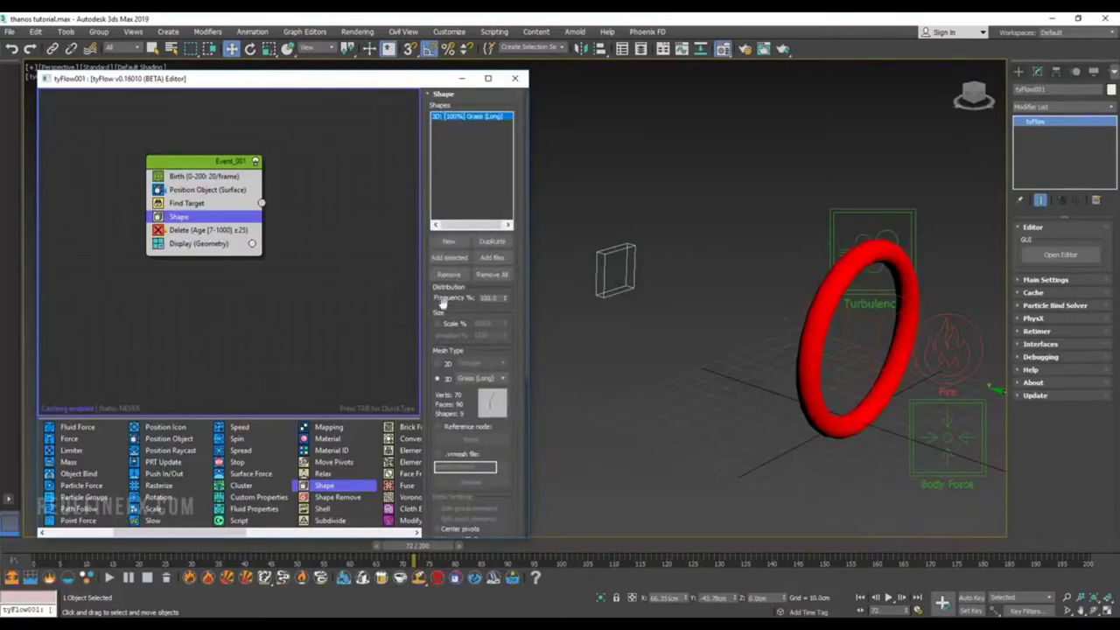
double_click(486, 323)
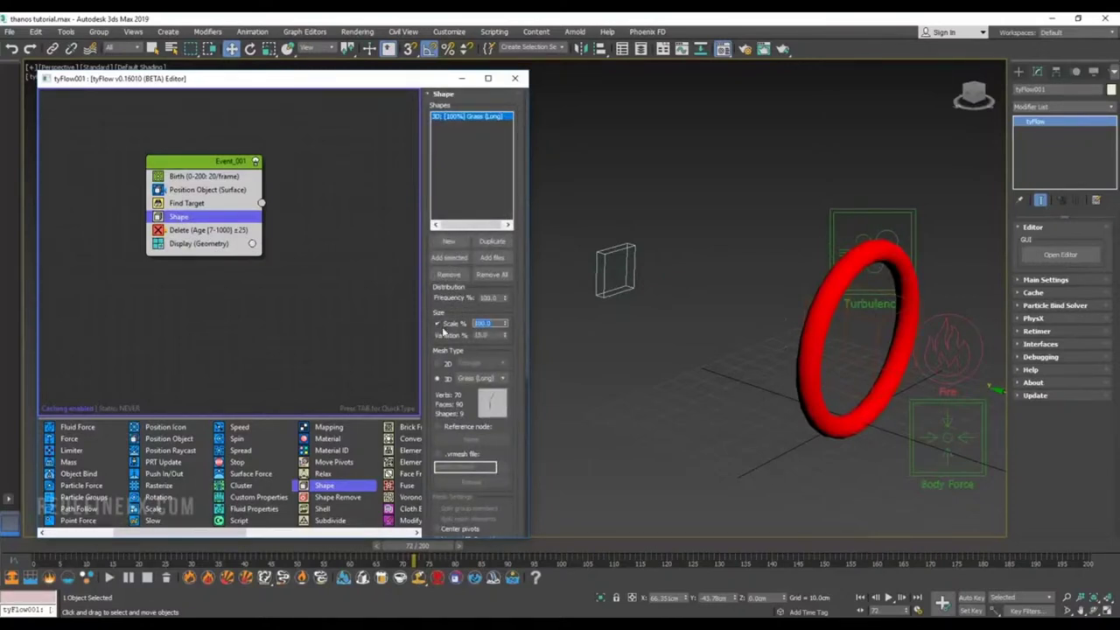
text(100)
key(Return)
alt+middle_drag(793, 235, 750, 307)
scroll(769, 283, down, 5)
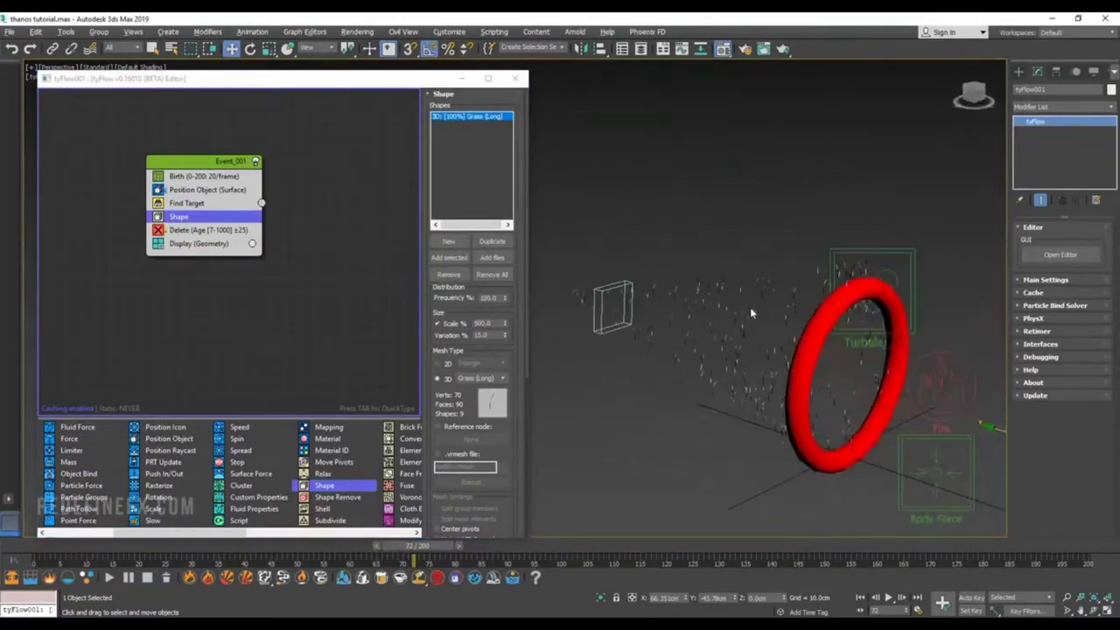
Step: Open the Material Editor and change the unused material beside the red one to a VRayLightMtl
click(723, 49)
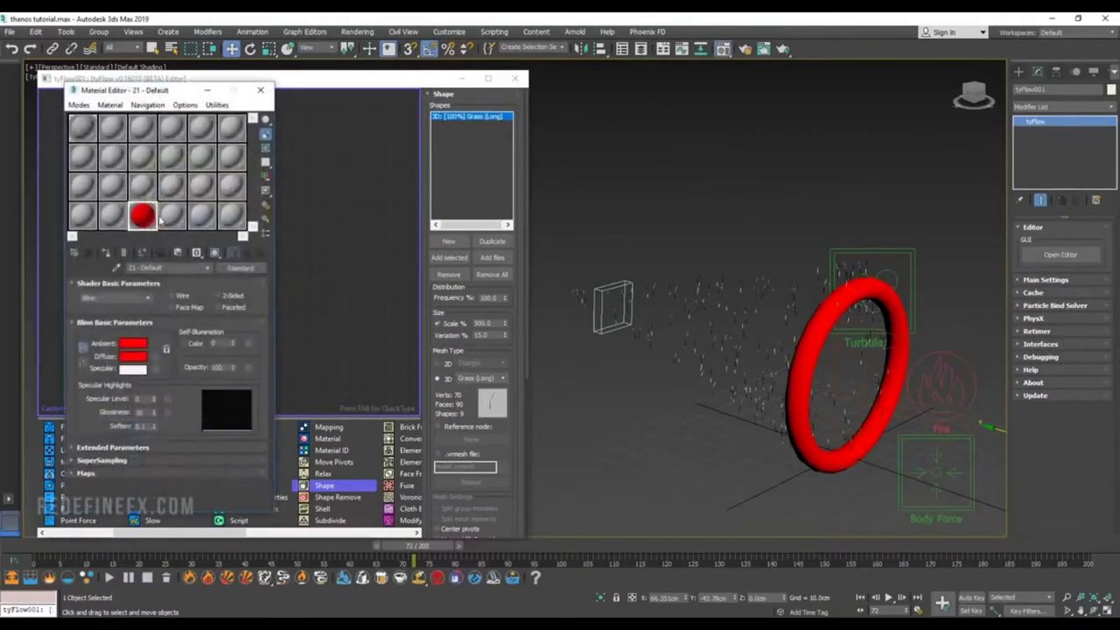
click(171, 215)
click(239, 268)
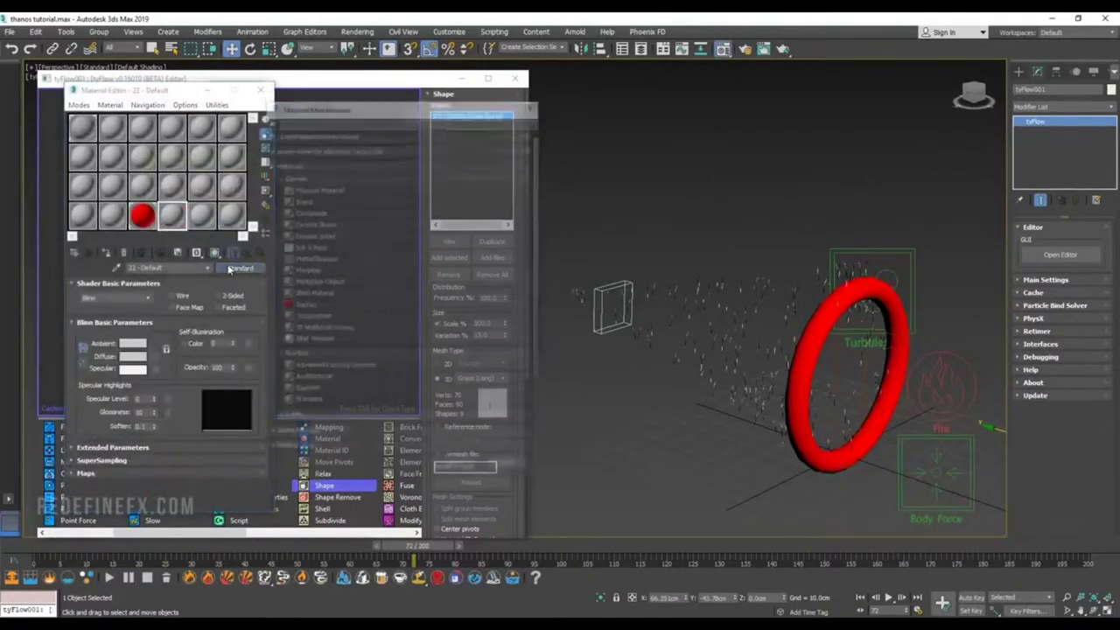
click(306, 349)
scroll(336, 331, down, 3)
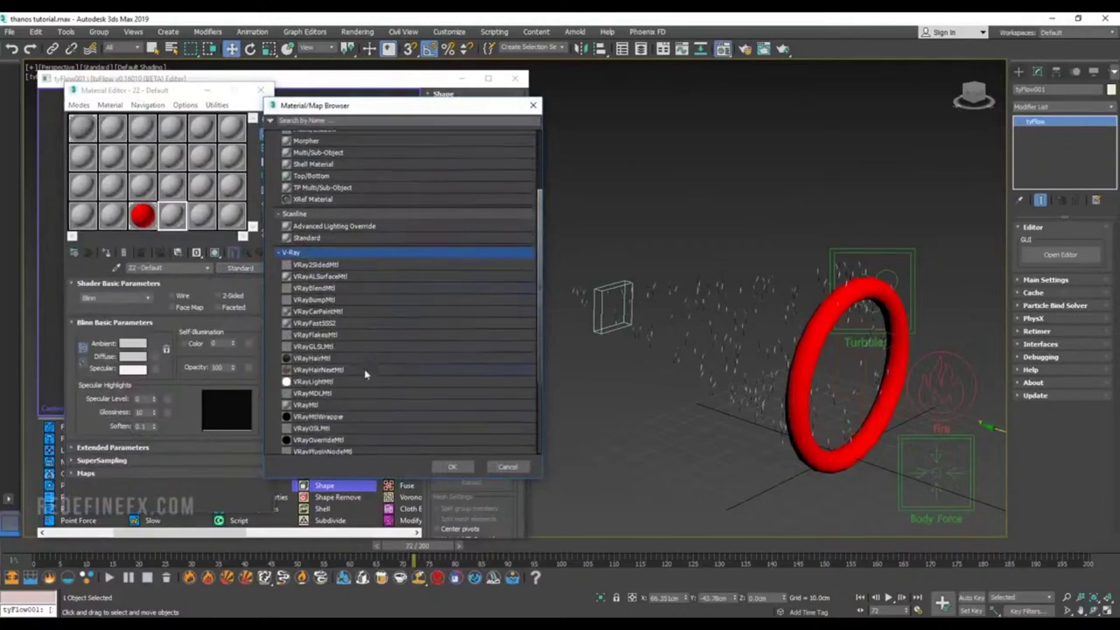
double_click(316, 382)
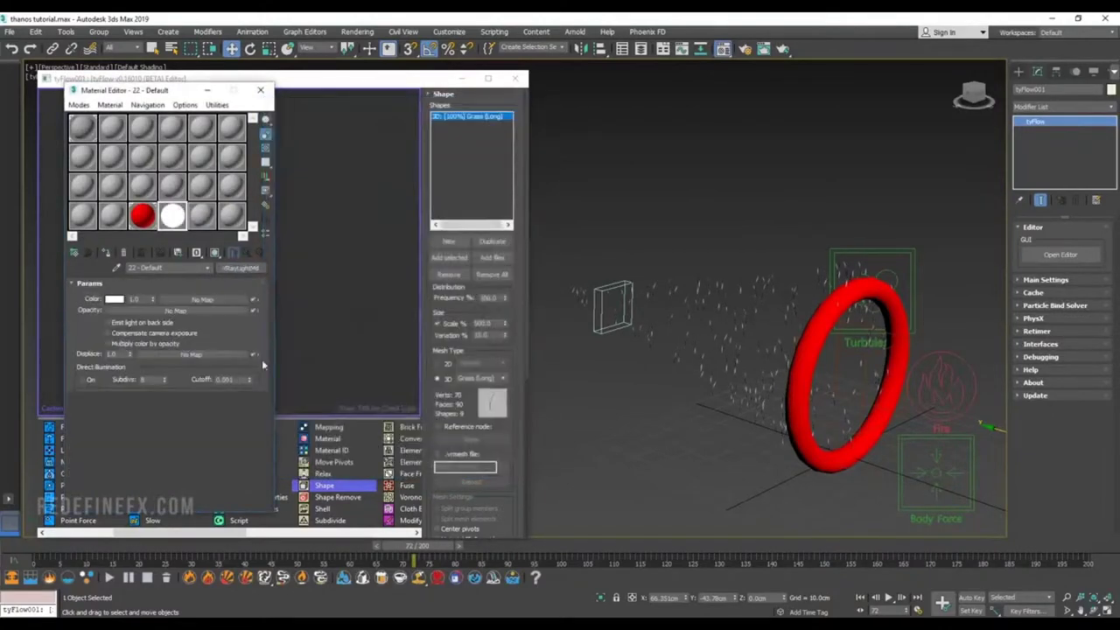
Step: Give the light material a bright blue color and set its multiplier to 5
click(113, 300)
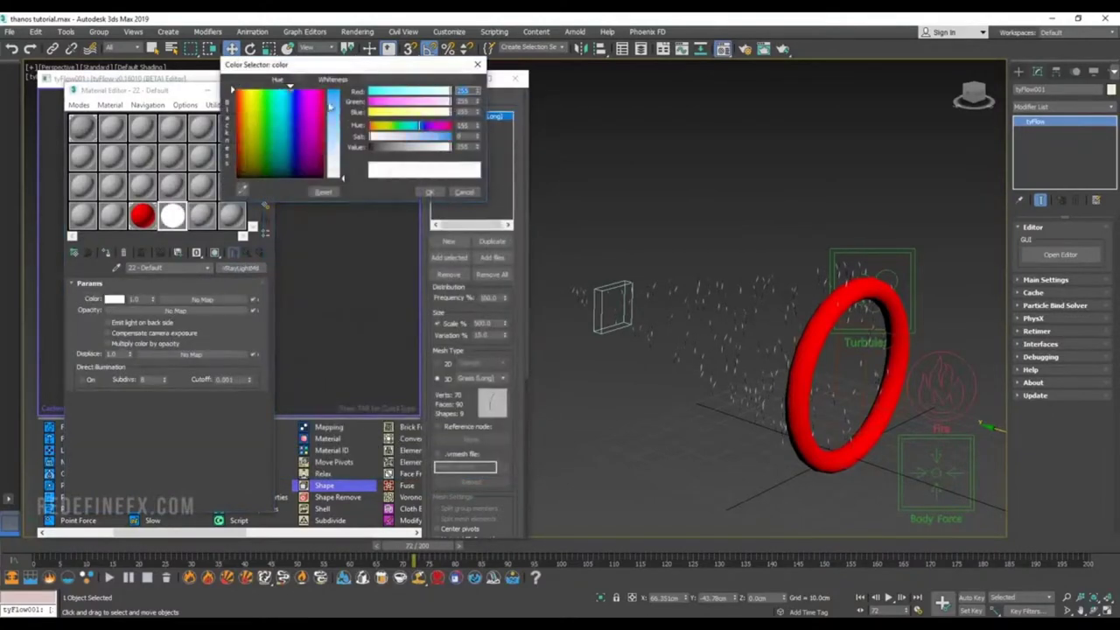
click(286, 97)
click(429, 192)
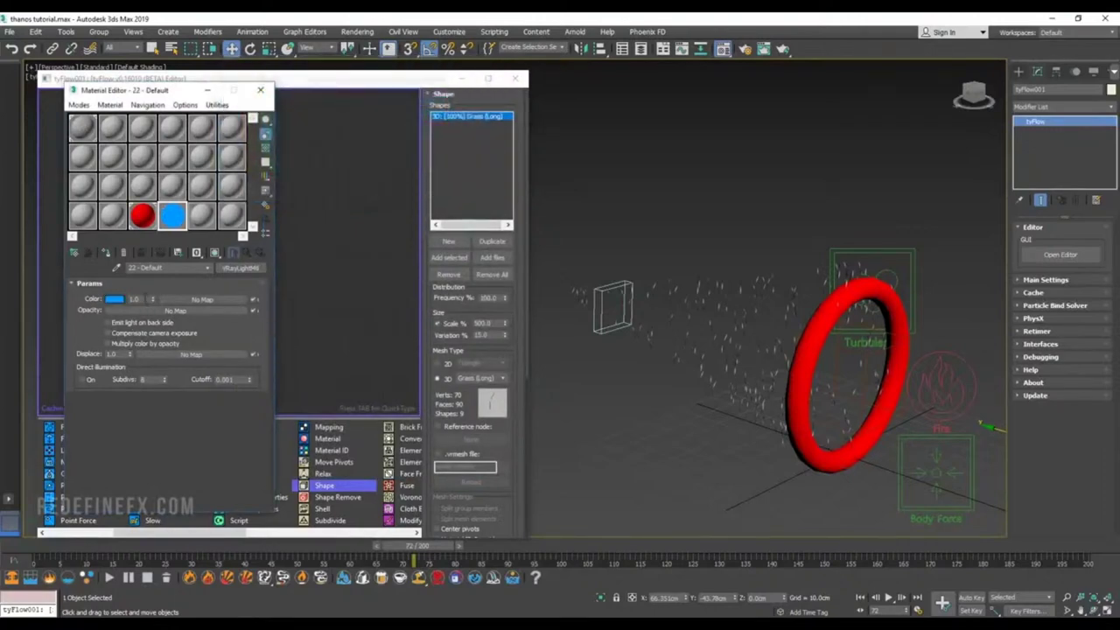
double_click(134, 299)
text(5)
key(Return)
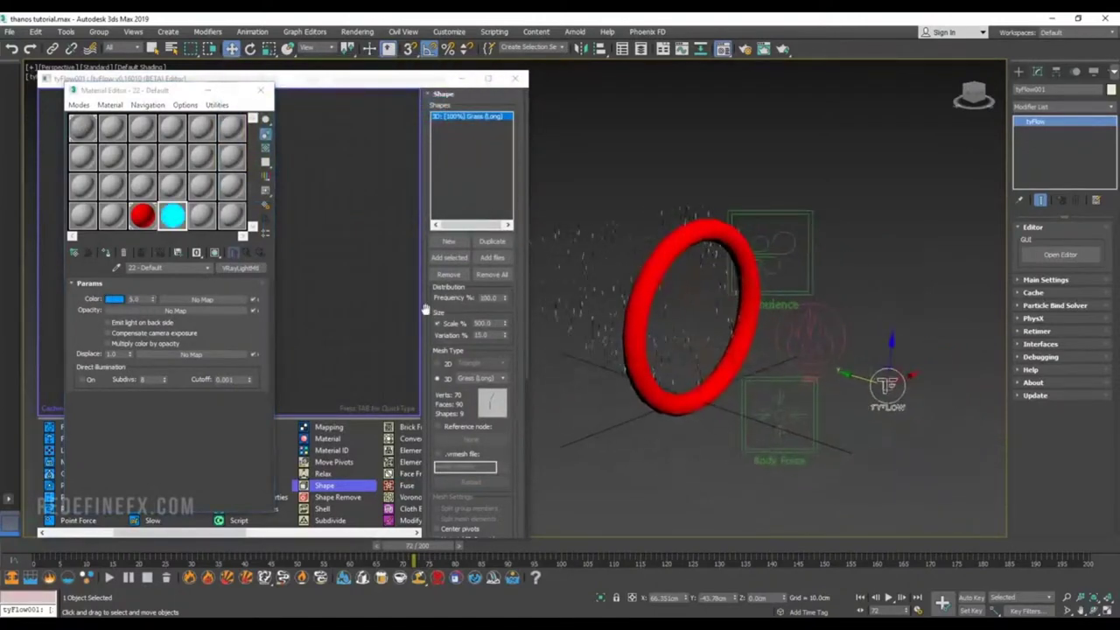
Step: Assign the blue light material to the tyFlow object and close the Material Editor
drag(178, 220, 875, 388)
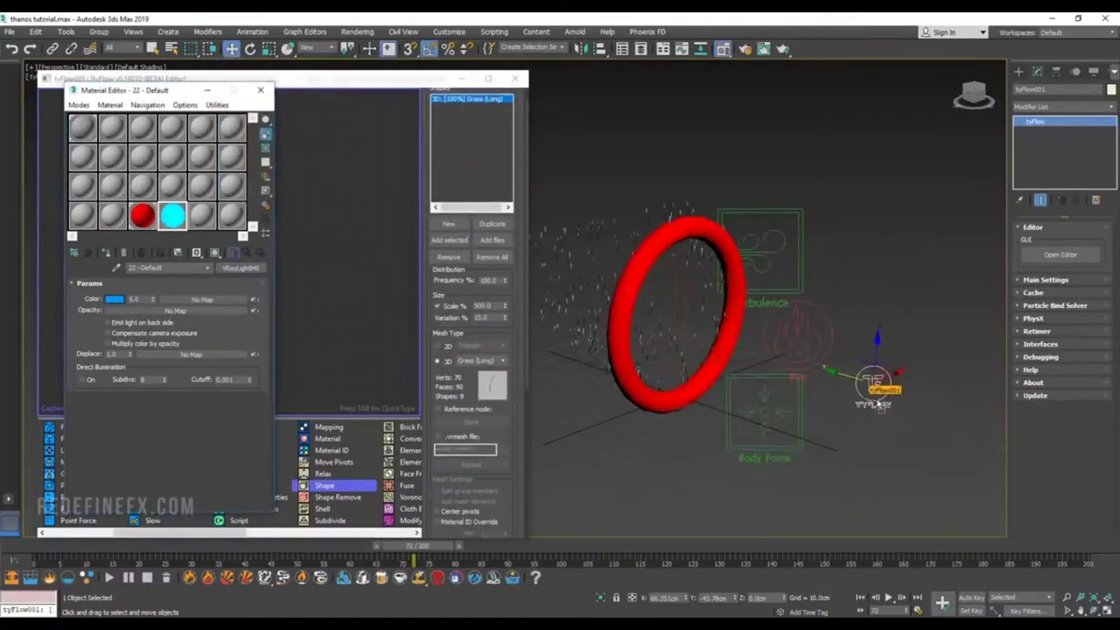
alt+middle_drag(753, 331, 786, 341)
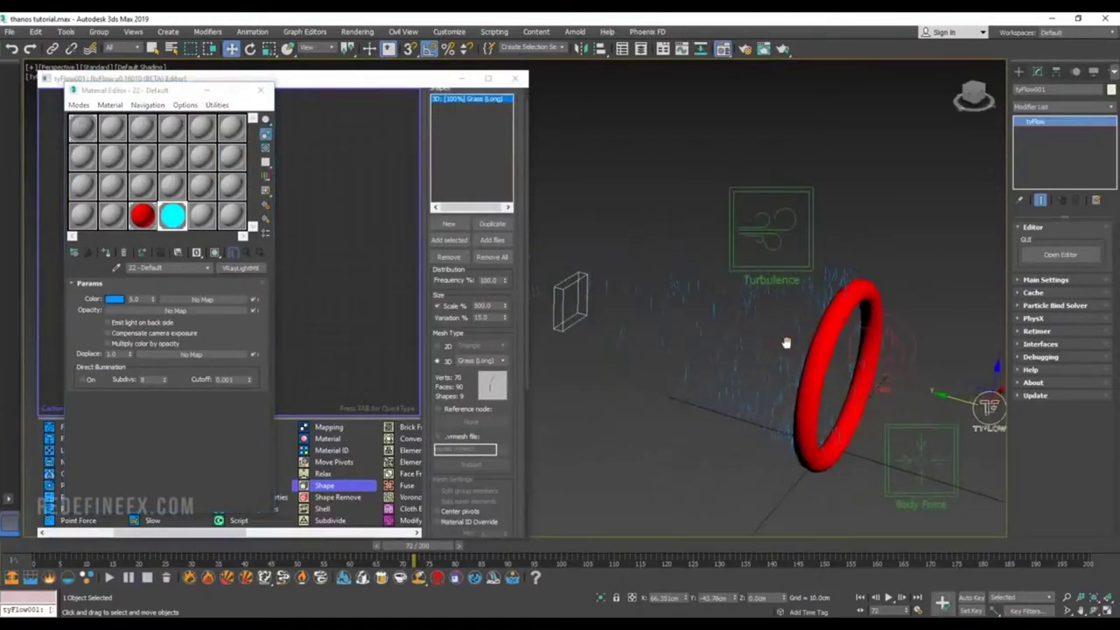
click(261, 90)
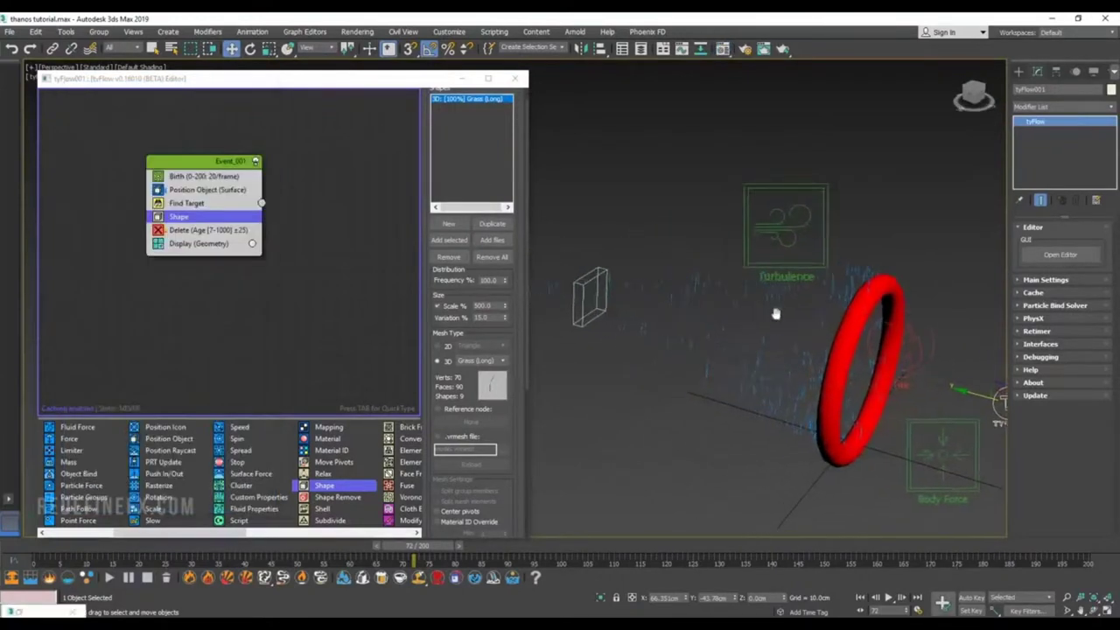
Step: Add a Rotation operator with Random 3D orientation below Shape, and scrub the timeline to check the particles
scroll(743, 323, up, 5)
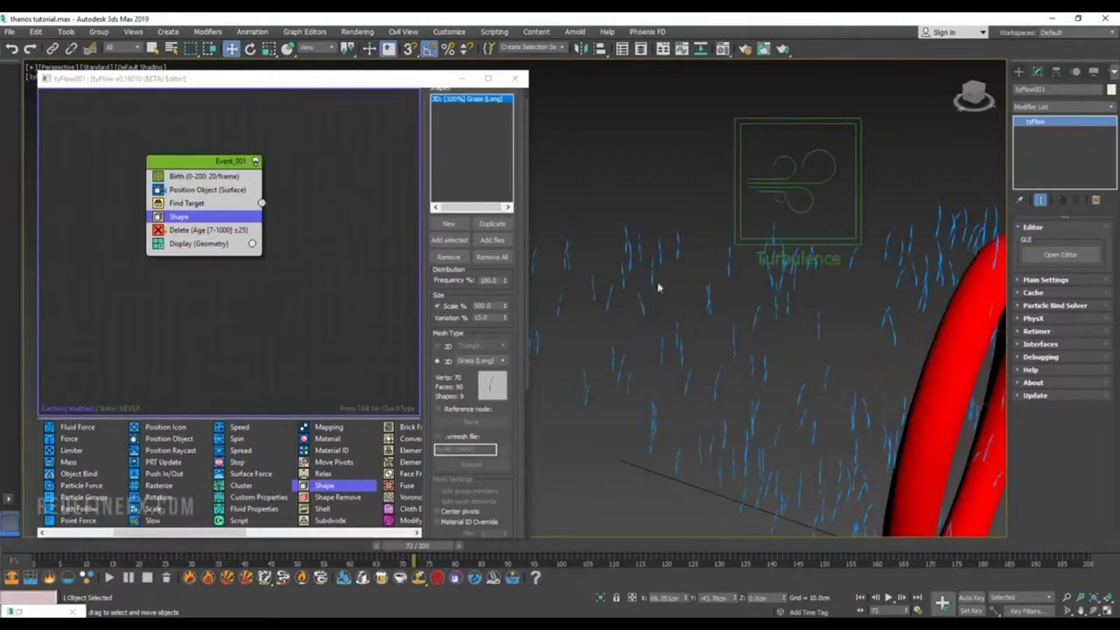
middle_drag(646, 304, 665, 306)
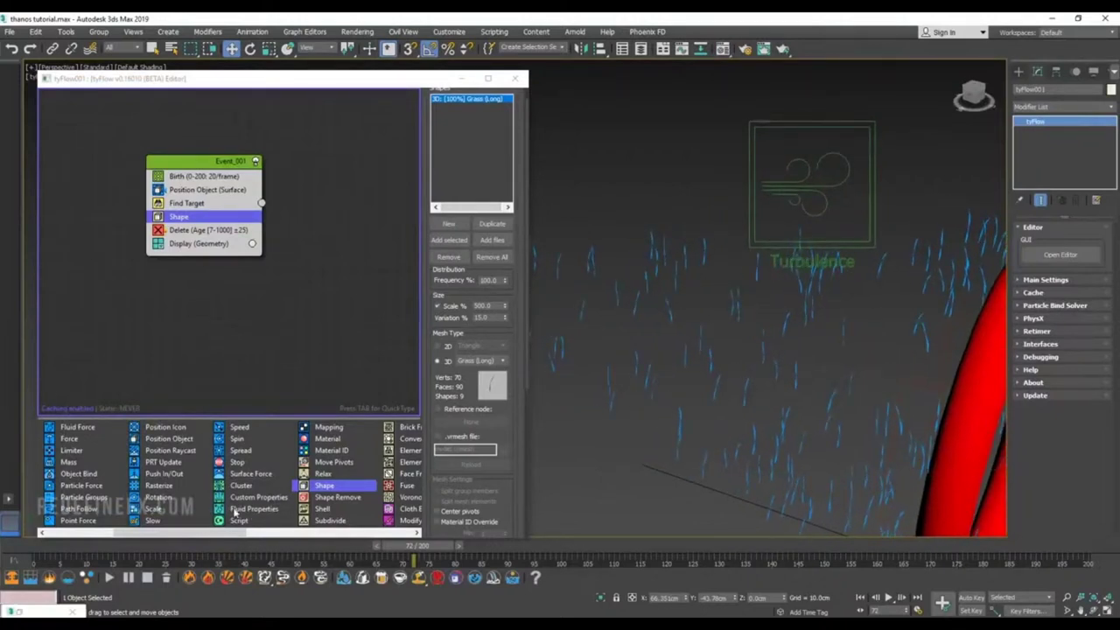
drag(158, 499, 203, 224)
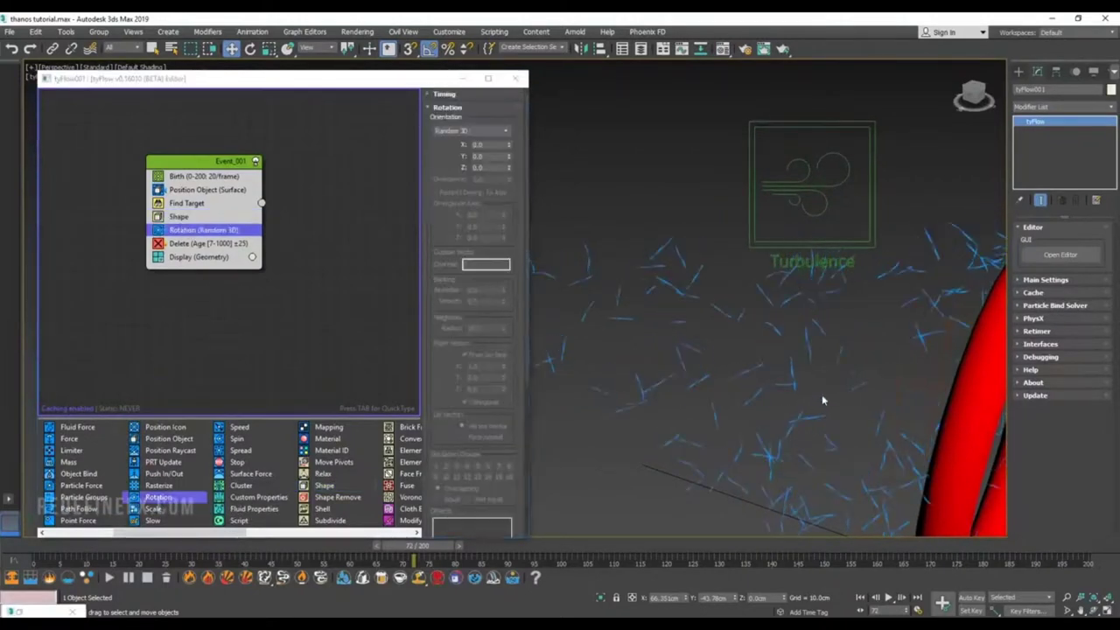
scroll(796, 376, down, 3)
alt+middle_drag(786, 362, 824, 366)
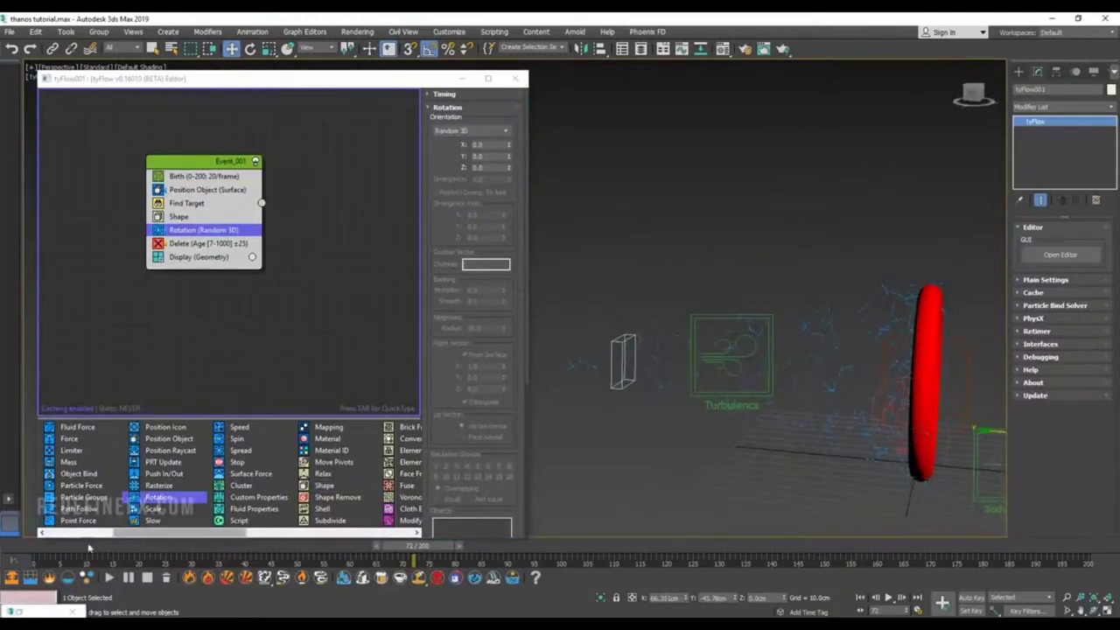
drag(418, 545, 458, 561)
Step: Add a Spin operator below Rotation, set its spin rate to 1000, and scrub the timeline to check the spinning
drag(233, 439, 189, 246)
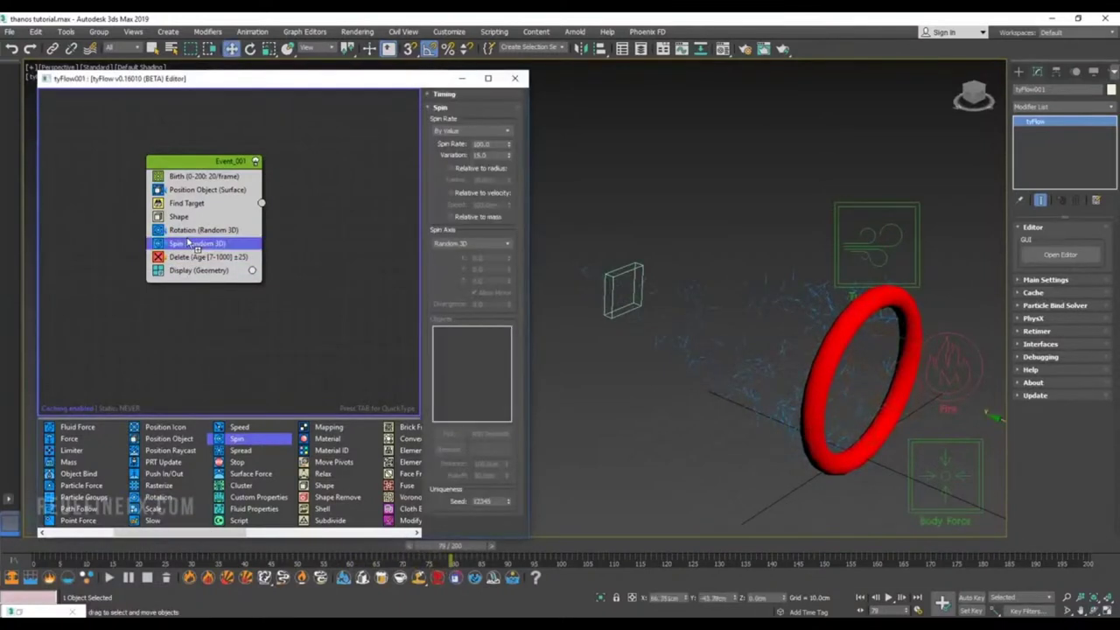
double_click(486, 144)
text(10)
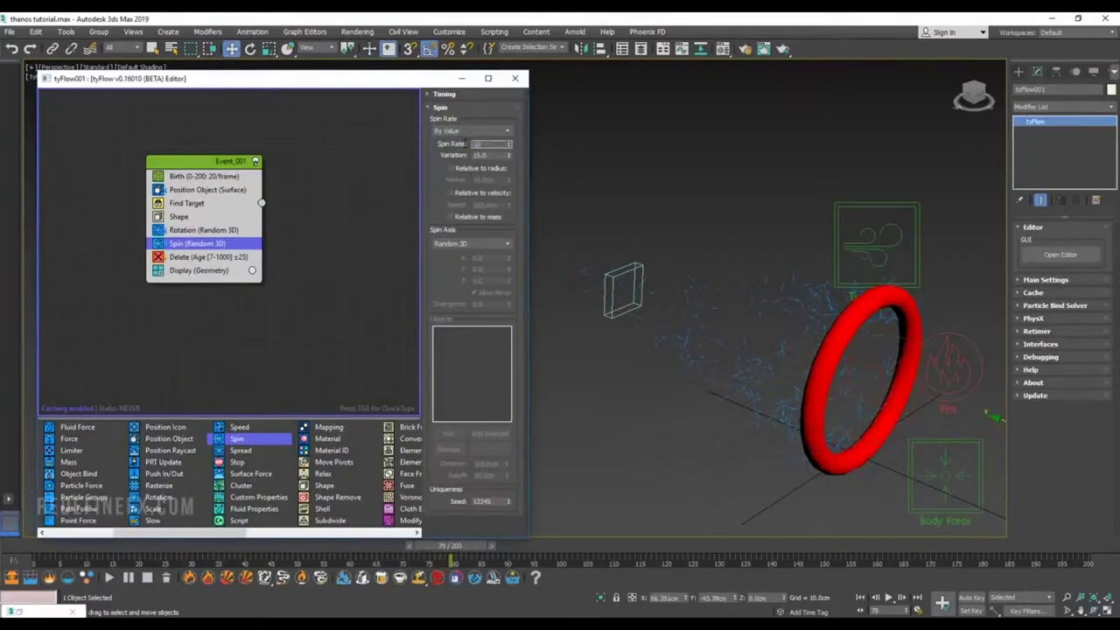
key(Return)
drag(32, 546, 461, 563)
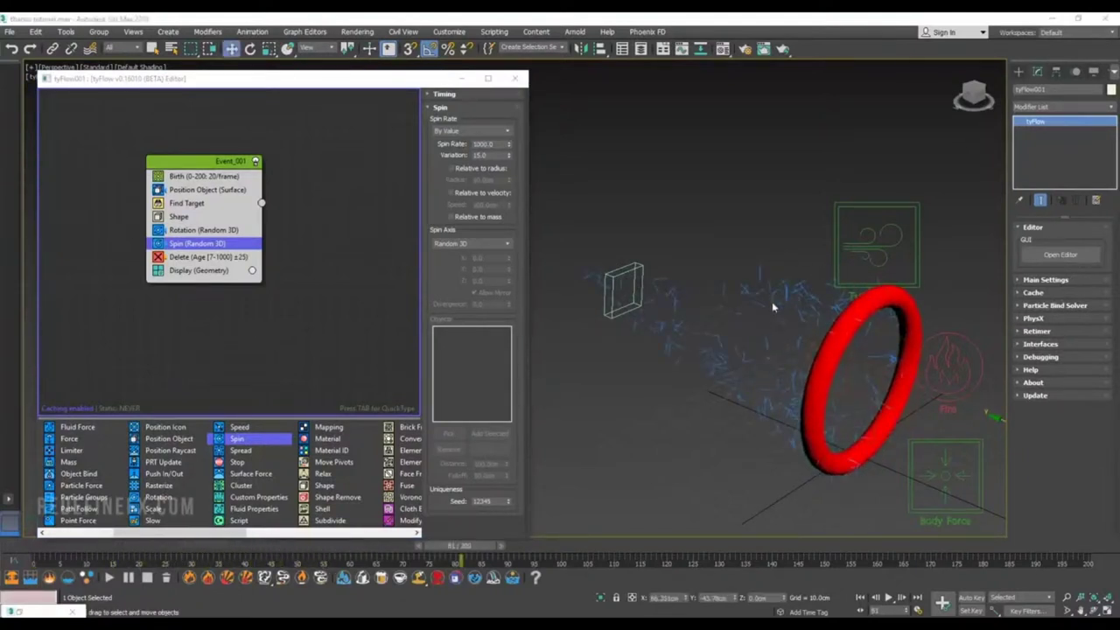
Step: Draw a zigzag Line spline with corner points on the empty ground in front of the particles
click(1018, 72)
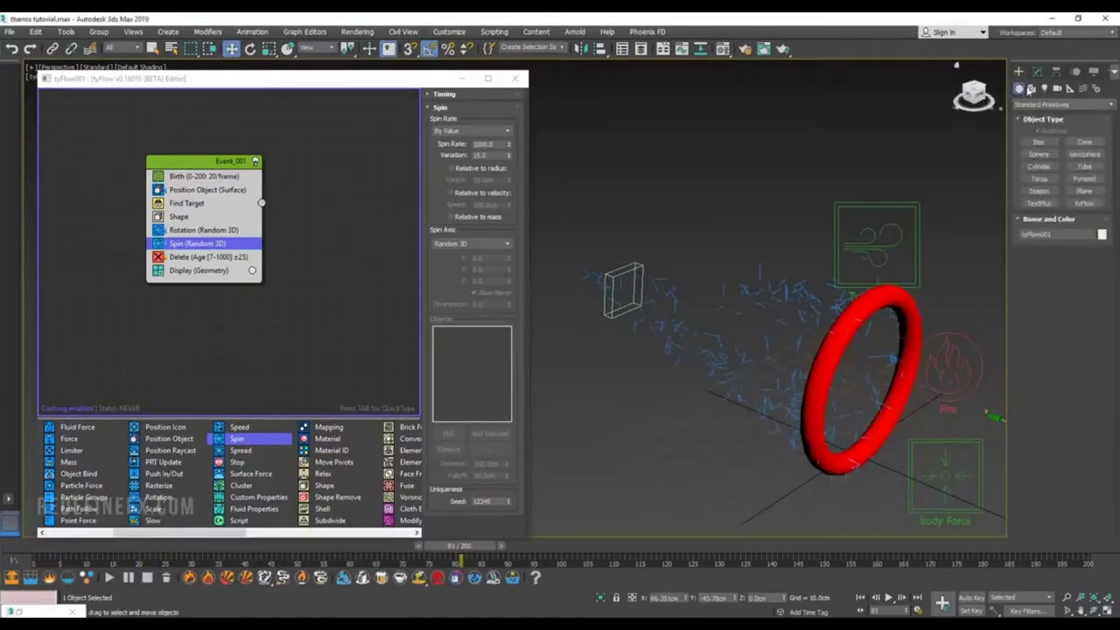
click(1031, 88)
click(1034, 154)
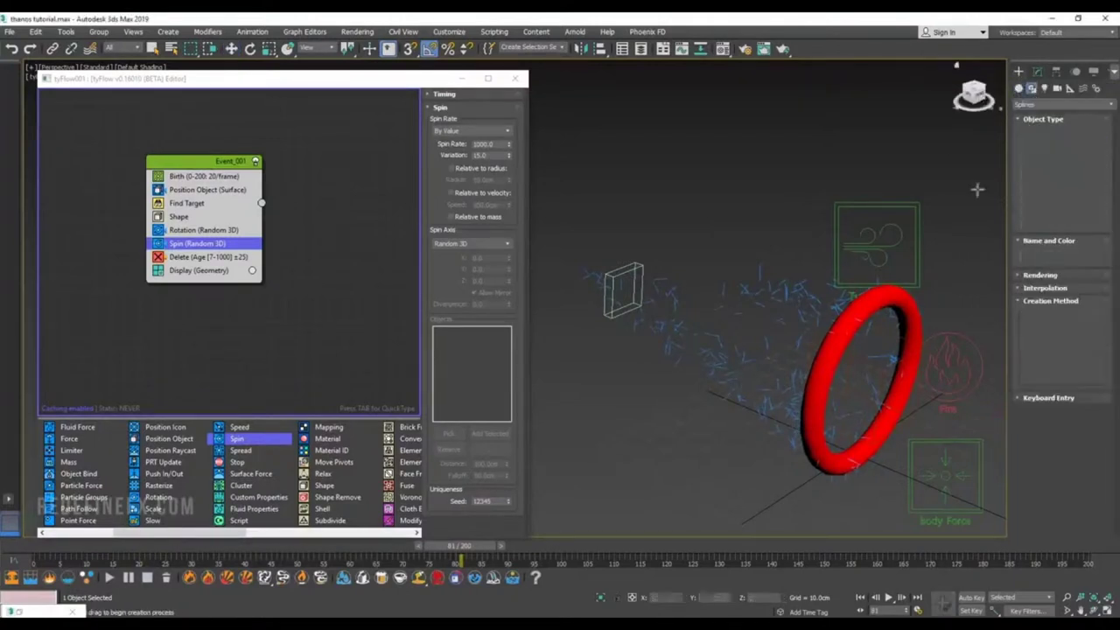
alt+middle_drag(641, 479, 675, 430)
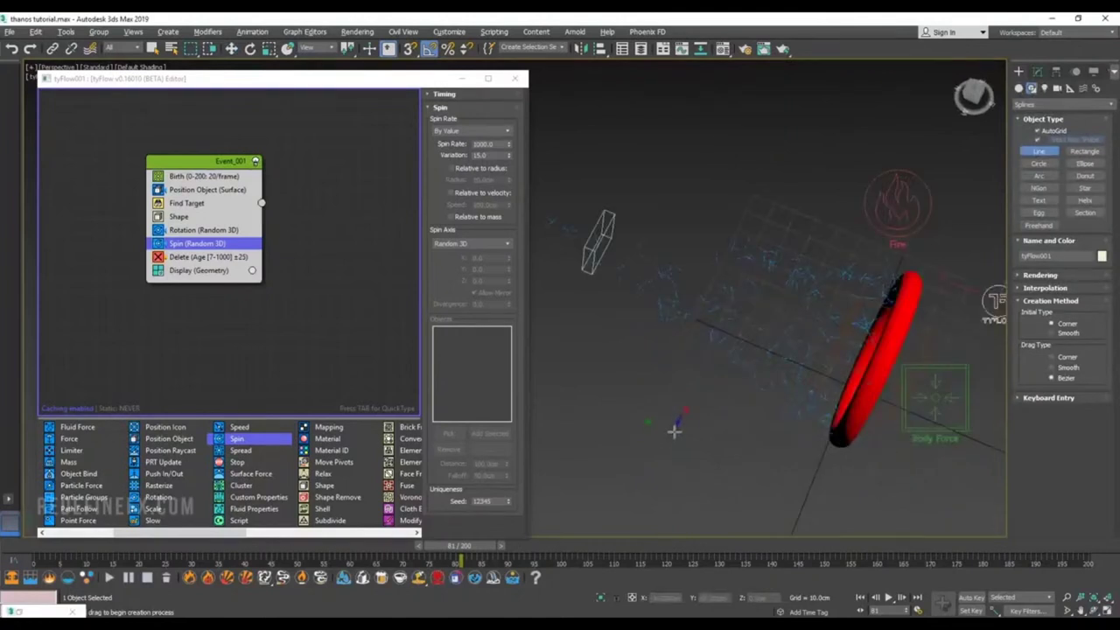
scroll(675, 430, up, 3)
click(645, 419)
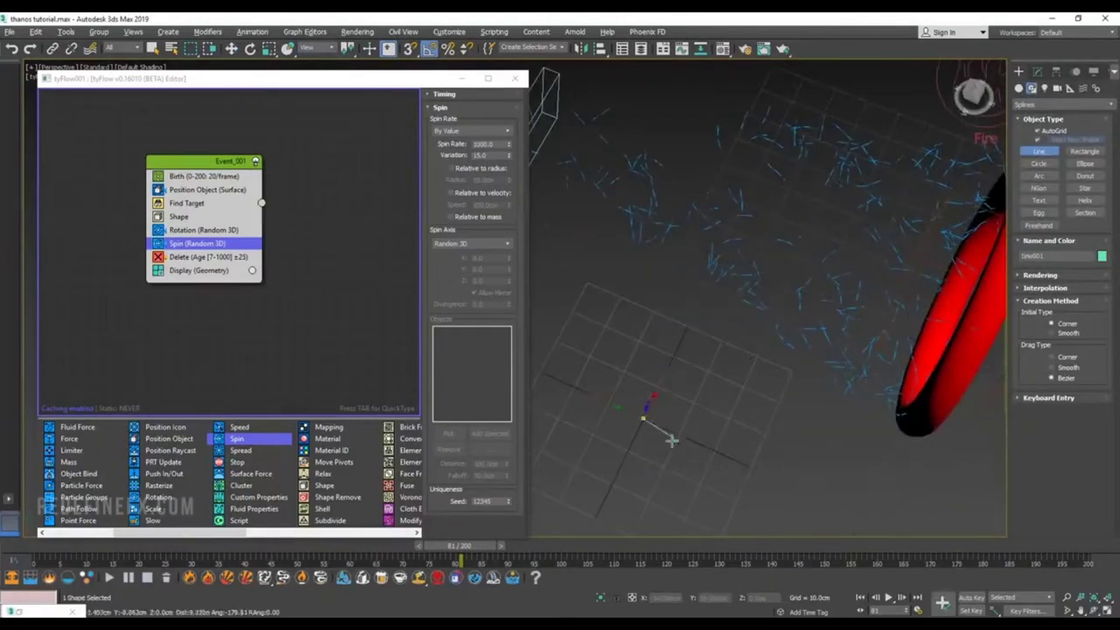
click(665, 446)
click(702, 431)
click(692, 455)
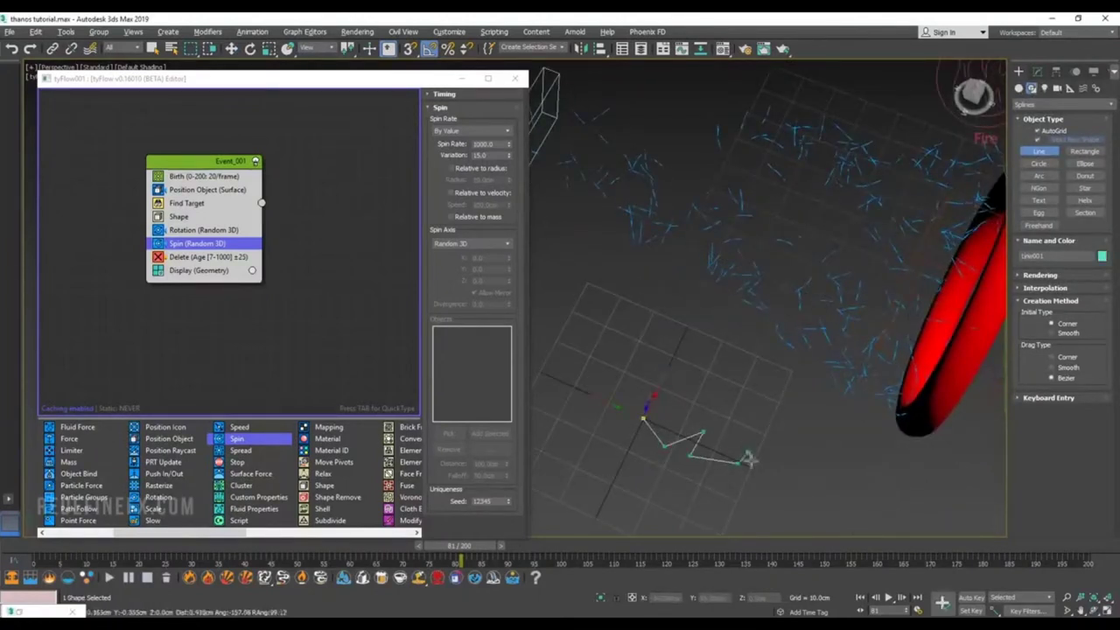
click(755, 477)
right_click(758, 478)
alt+middle_drag(763, 481, 806, 462)
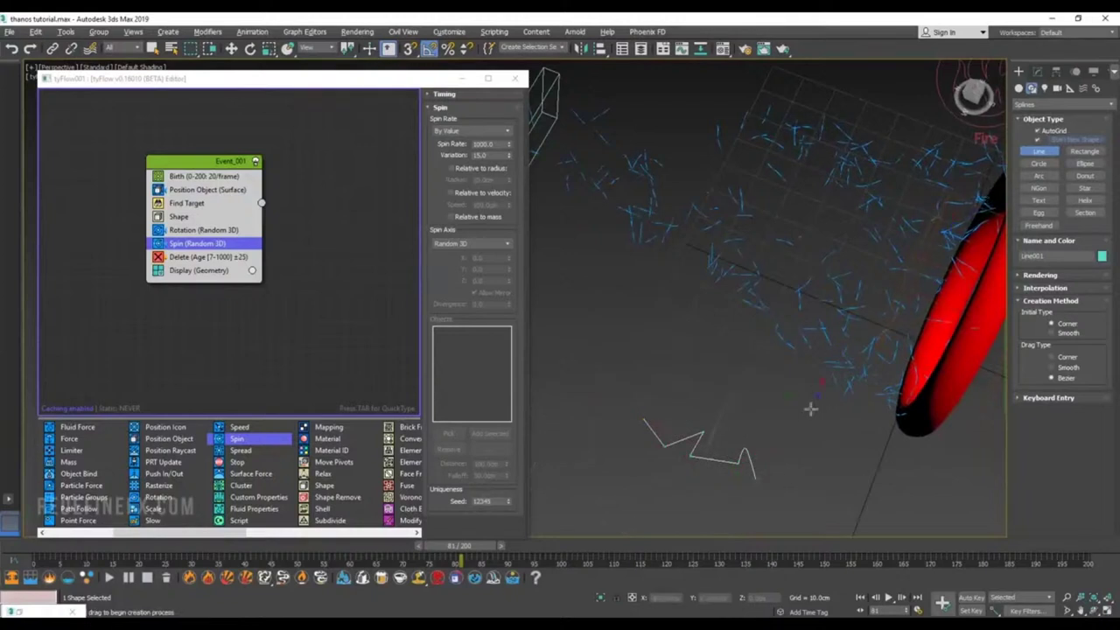
Step: Adjust the line's vertices into a more even zigzag and leave vertex editing
key(w)
click(1037, 70)
click(1020, 121)
click(1041, 131)
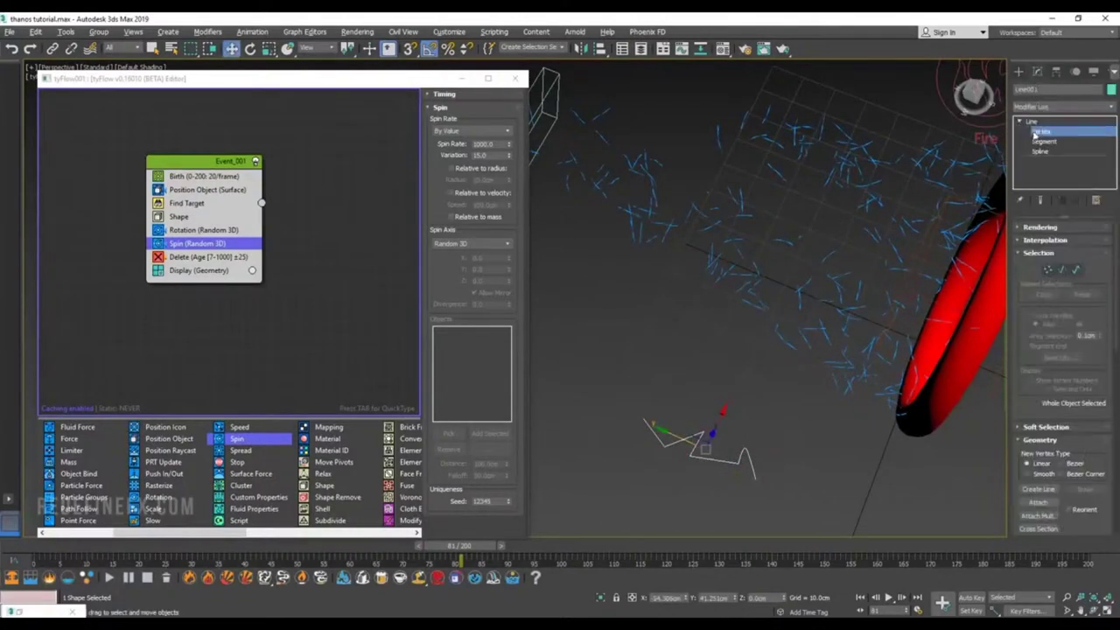
click(701, 435)
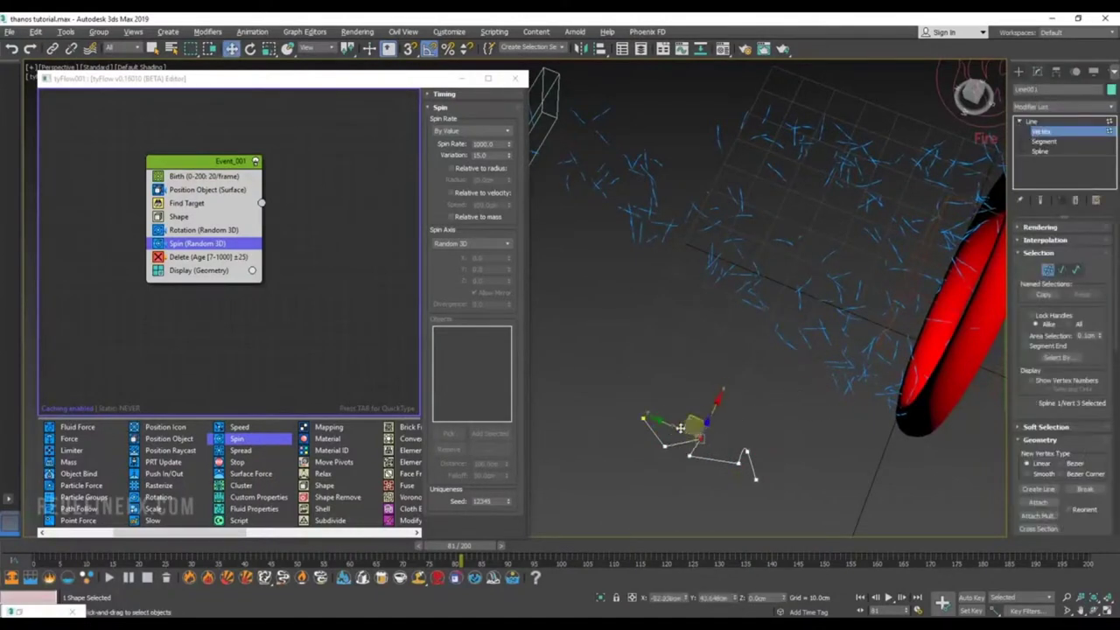
drag(680, 428, 759, 448)
click(752, 453)
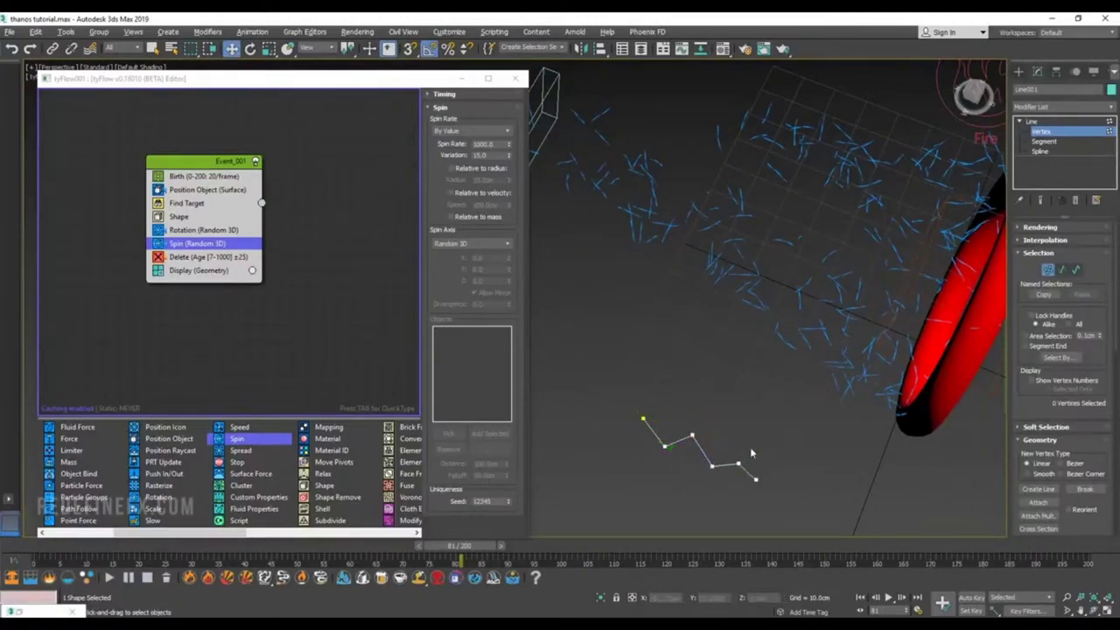
click(1032, 121)
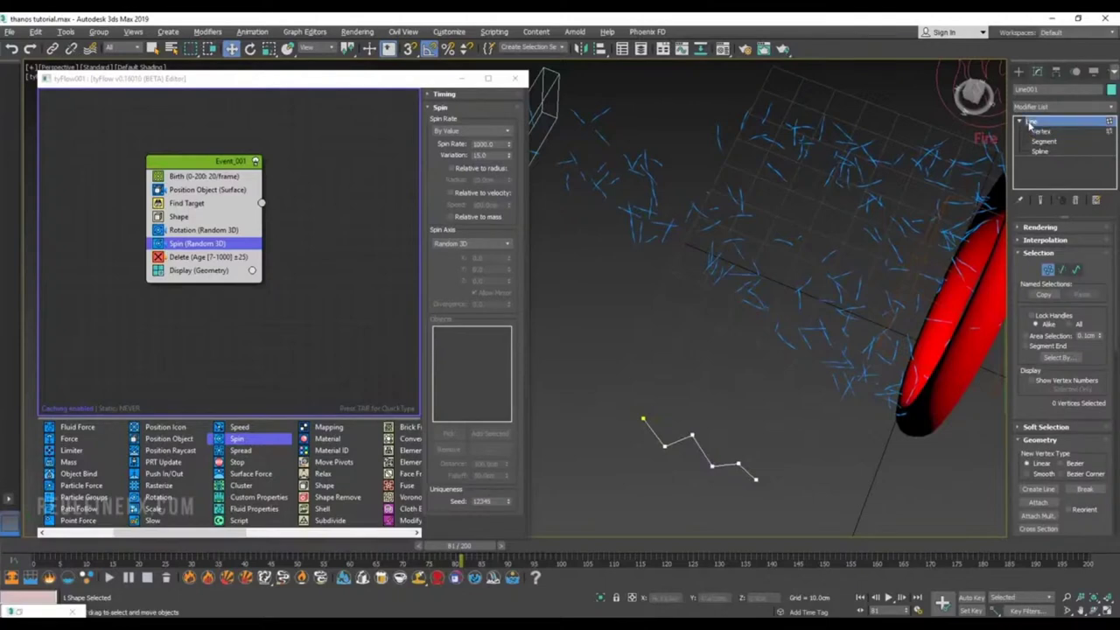
Step: Enable the line's thickness in the renderer and viewport, and convert it to Editable Poly
click(1040, 228)
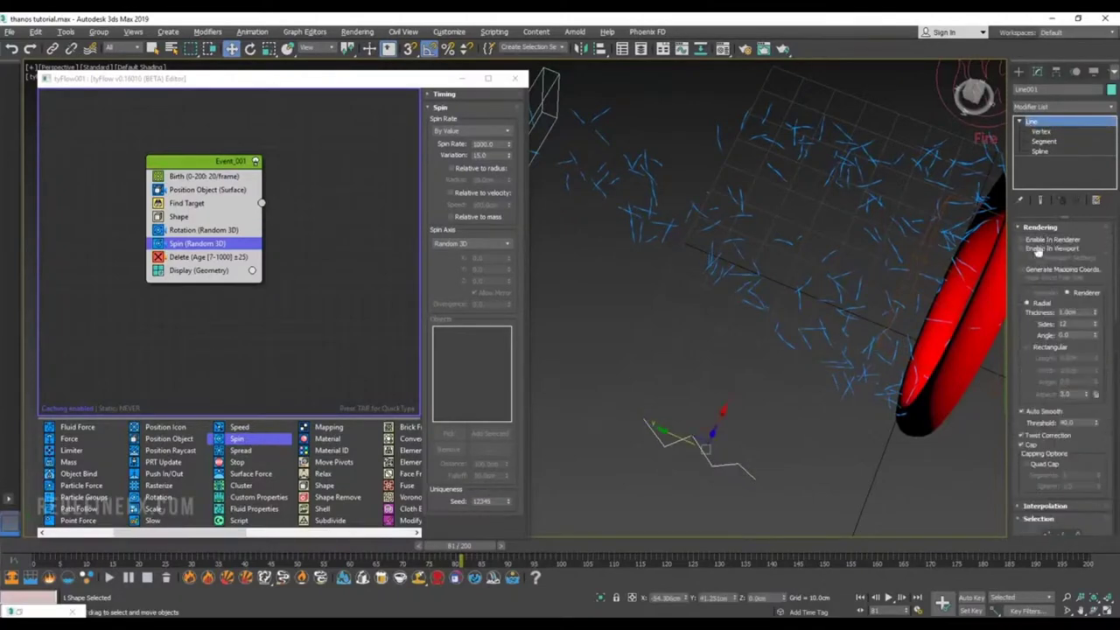
click(1042, 248)
click(1039, 240)
scroll(760, 372, up, 3)
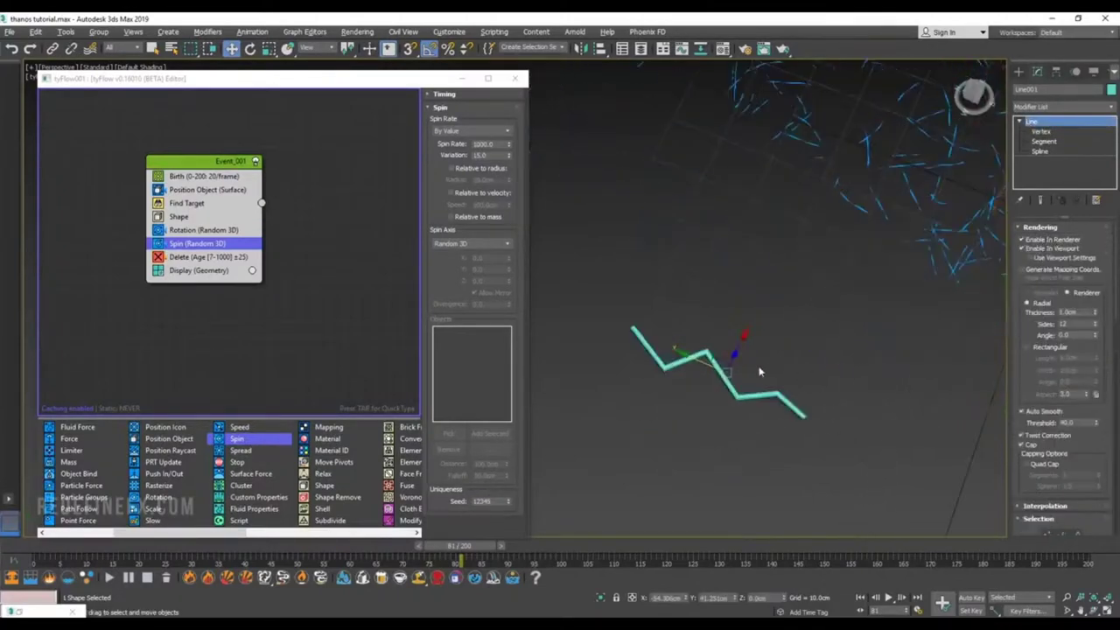
scroll(778, 312, down, 2)
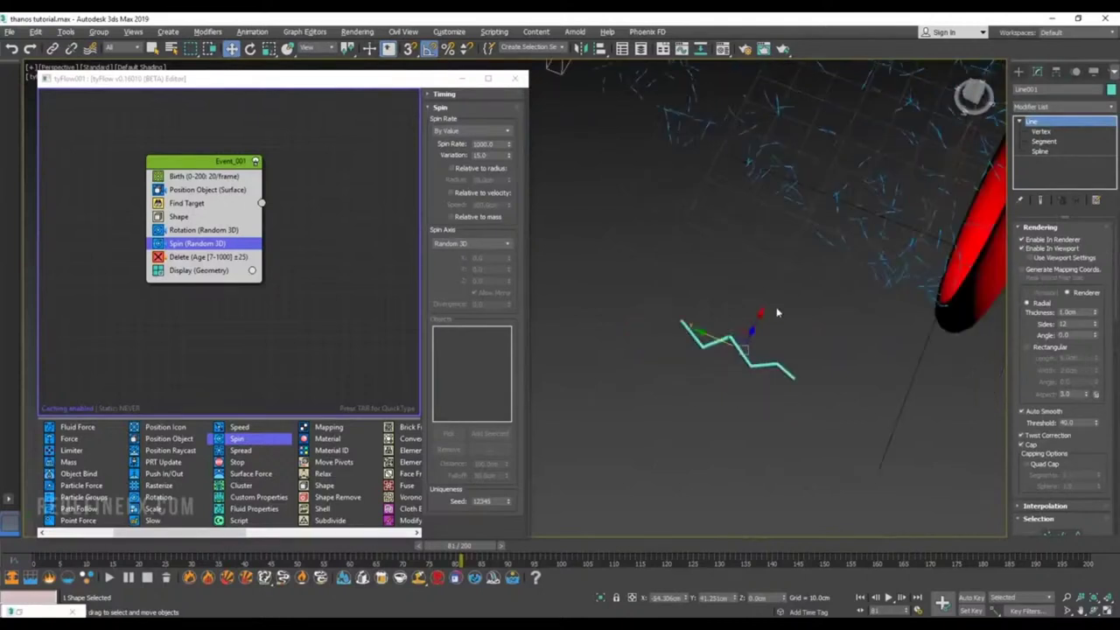
right_click(1035, 125)
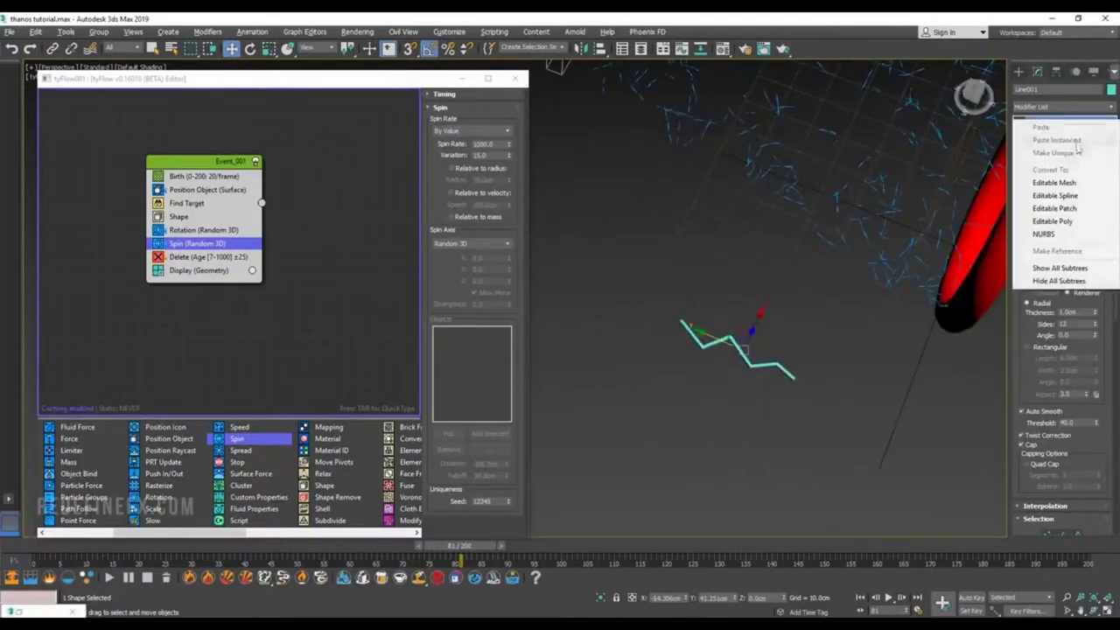
click(1057, 227)
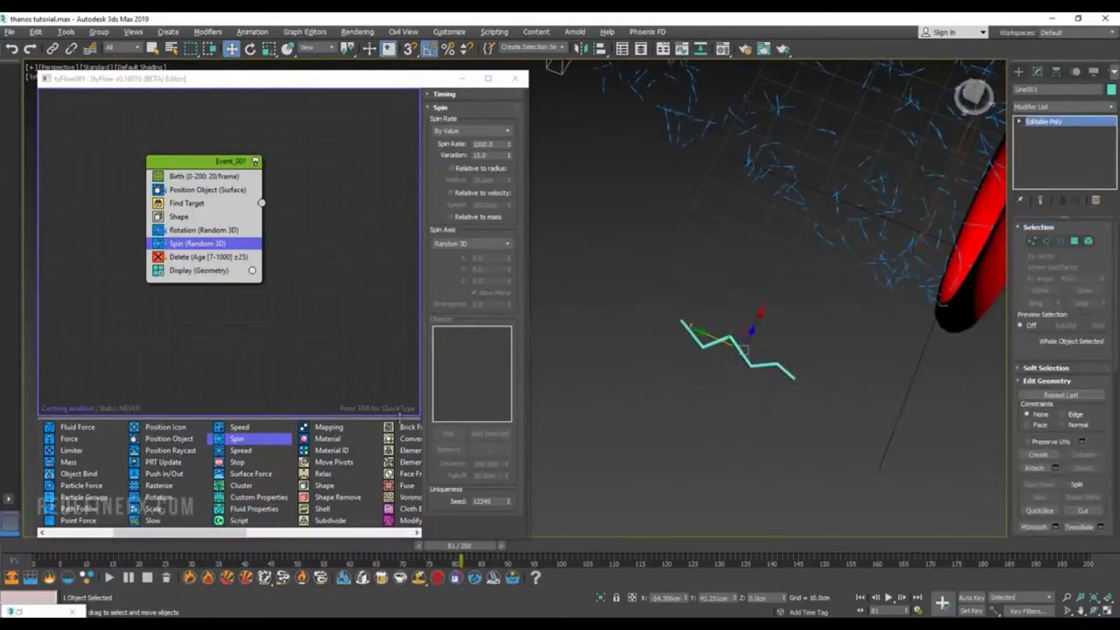
Step: Replace the Long Grass mesh in the tyFlow Shape operator with the selected zigzag line
click(175, 216)
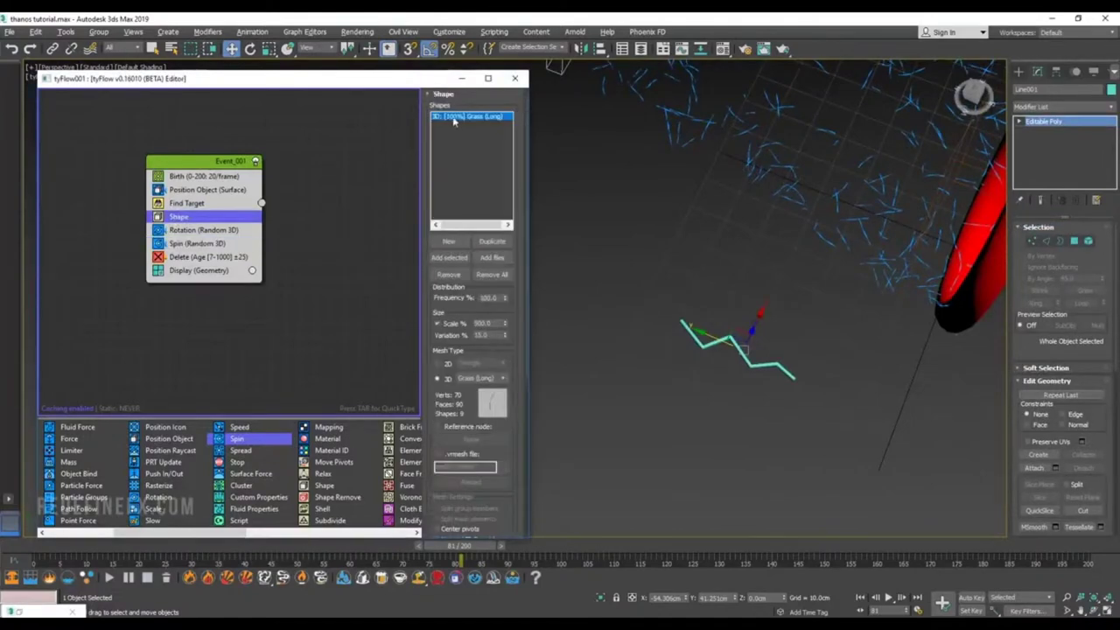
click(448, 274)
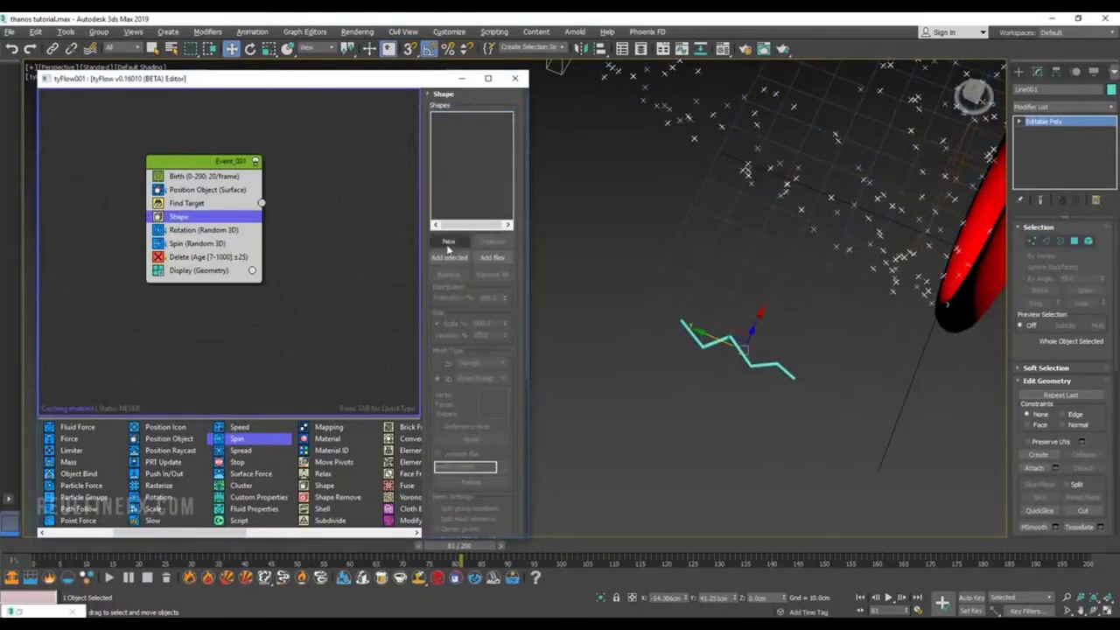
click(448, 258)
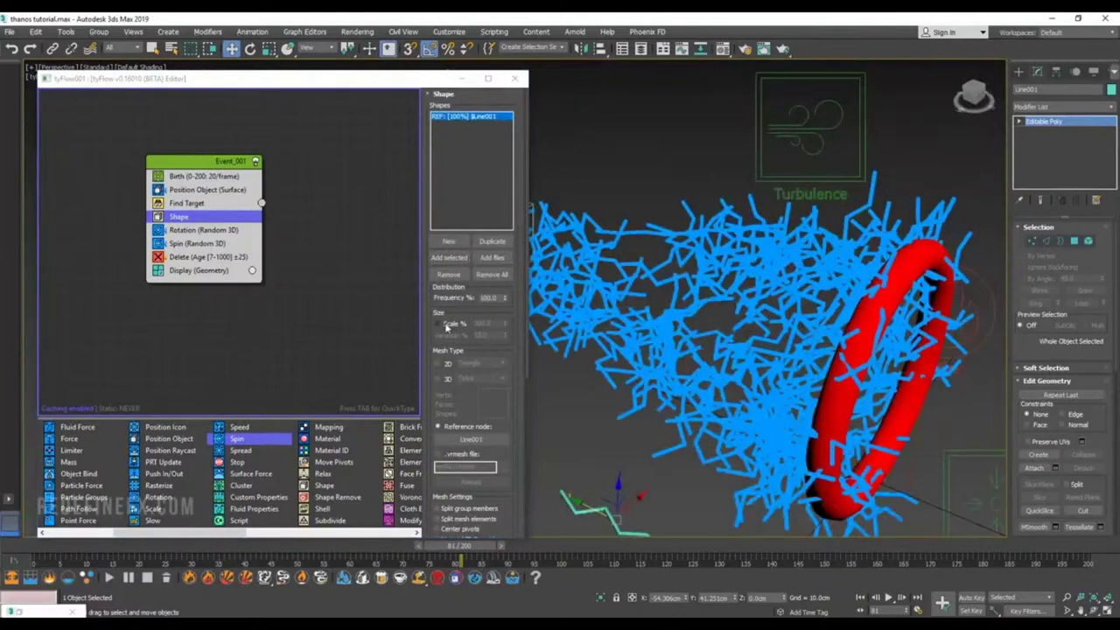
Step: Enable scaling in the Shape operator and set the particle scale to 20%
click(446, 325)
double_click(492, 323)
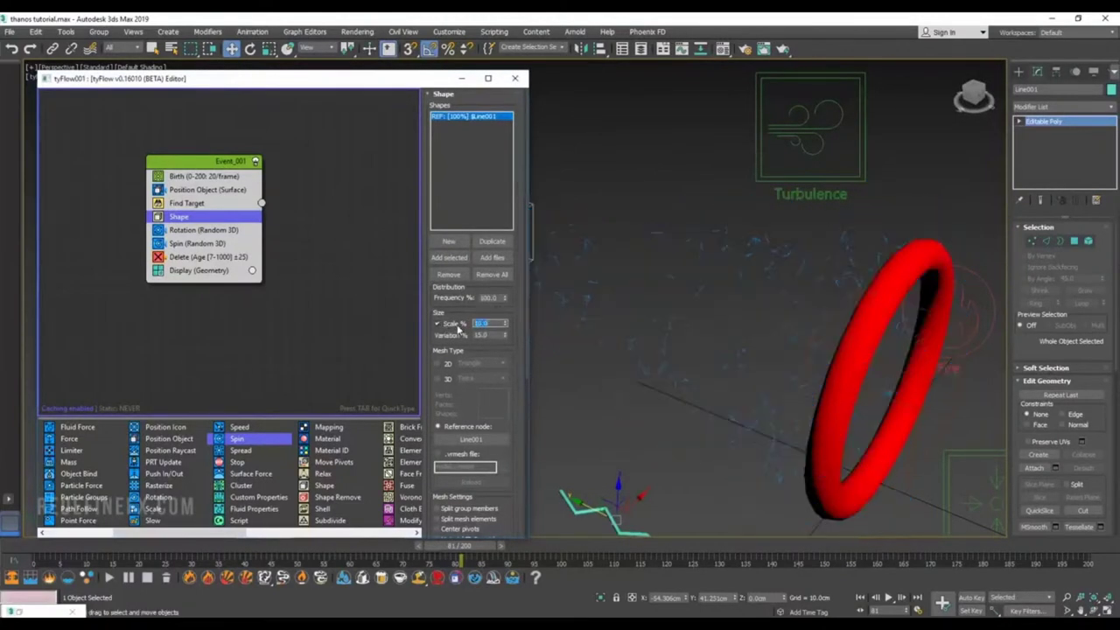
text(20)
key(Return)
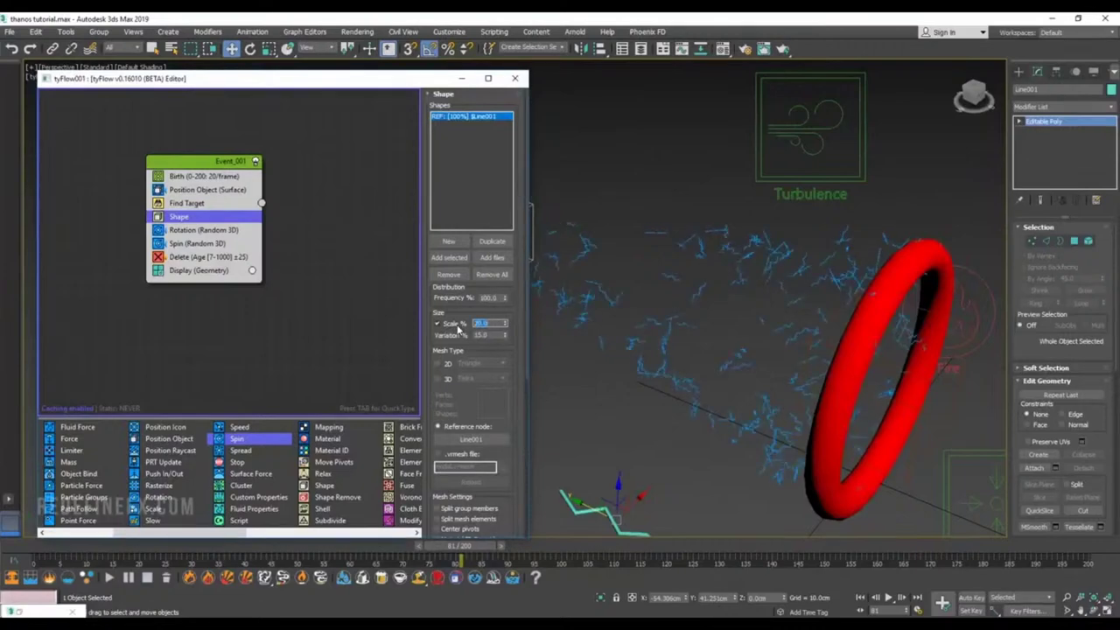
Step: Compare the strands with the reference video thanos02.mov and close the video
alt+middle_drag(785, 333, 743, 321)
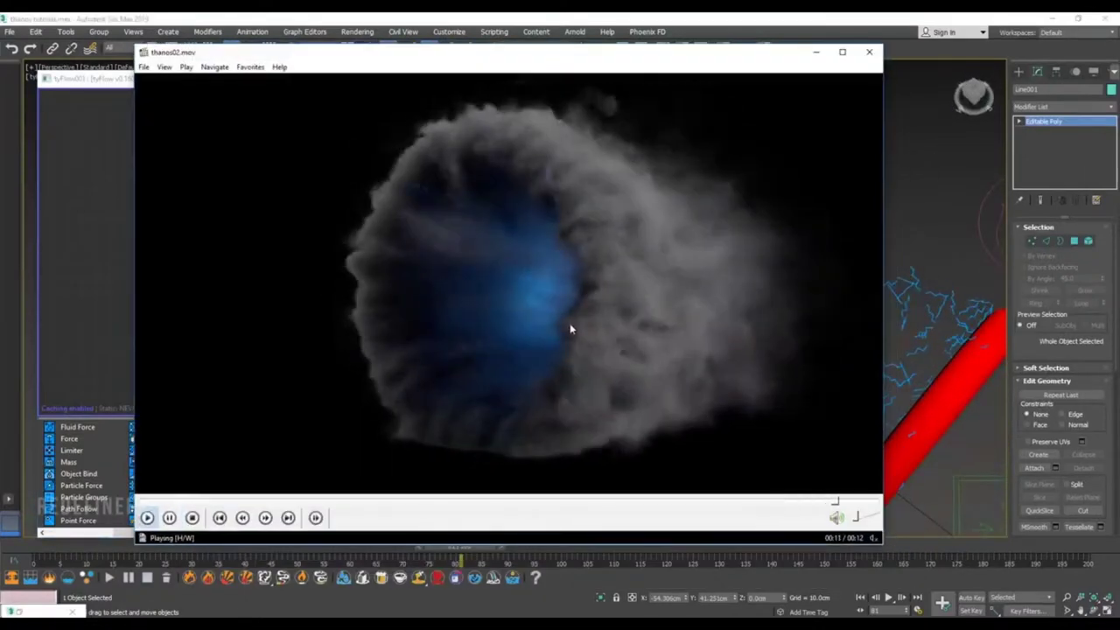
key(space)
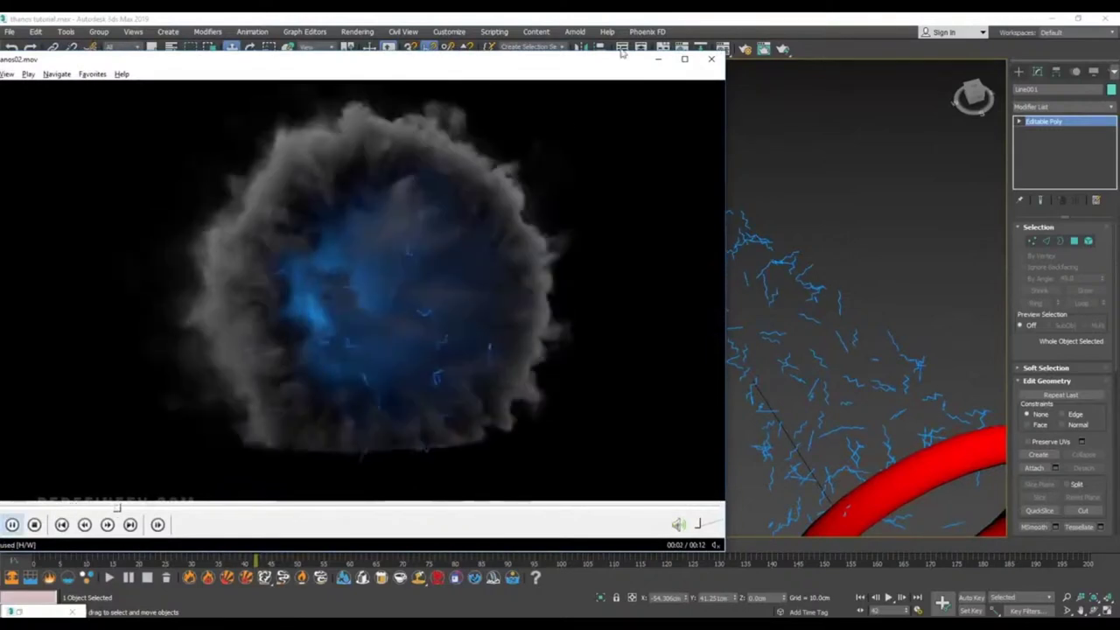
click(710, 58)
Step: Try a copy of the zigzag line beside the original as a second strand shape
alt+middle_drag(631, 376, 682, 416)
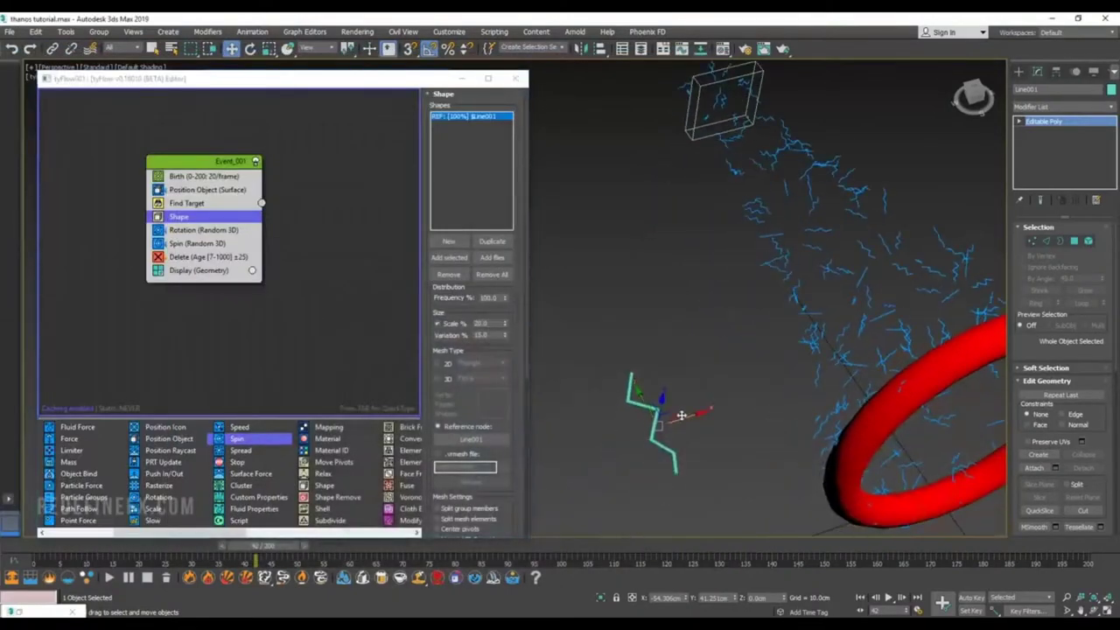
shift+drag(682, 416, 722, 403)
click(561, 373)
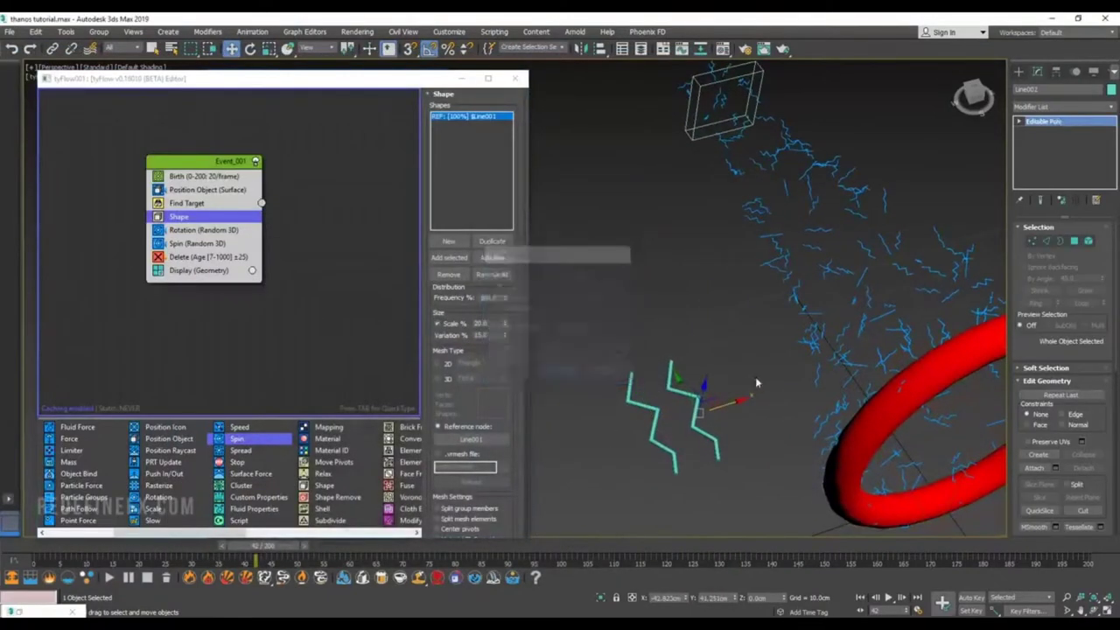
alt+middle_drag(714, 270, 830, 280)
click(762, 348)
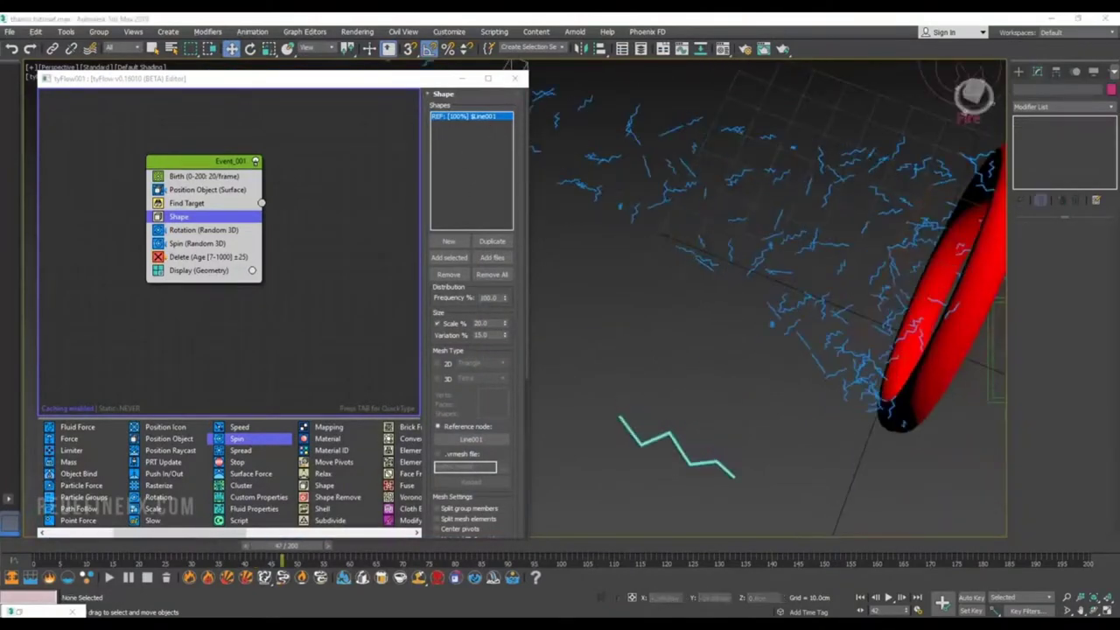
Step: Add a Mesh operator between Delete and Display in the tyFlow event
alt+middle_drag(801, 341, 791, 277)
drag(206, 534, 301, 534)
drag(324, 488, 190, 273)
alt+middle_drag(792, 278, 770, 315)
Step: Create a VRayLight plane with a length of about 56 cm beside the ring, pointing toward it
click(1019, 71)
click(1045, 89)
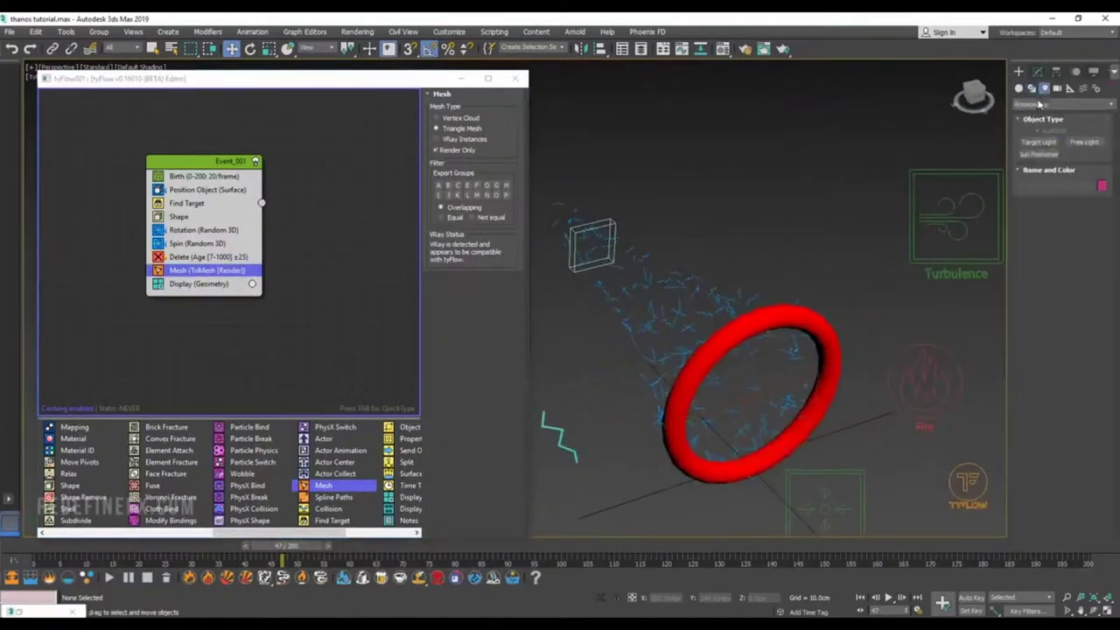
click(1059, 104)
click(1028, 138)
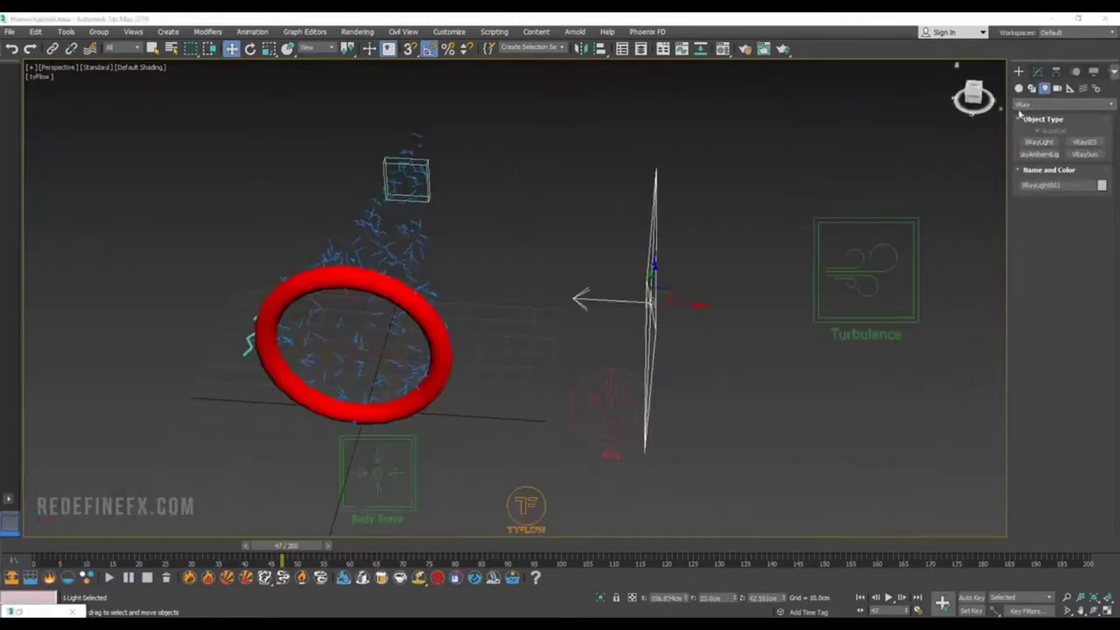
Step: Set the VRay light's multiplier to 2 and make it invisible
click(1037, 71)
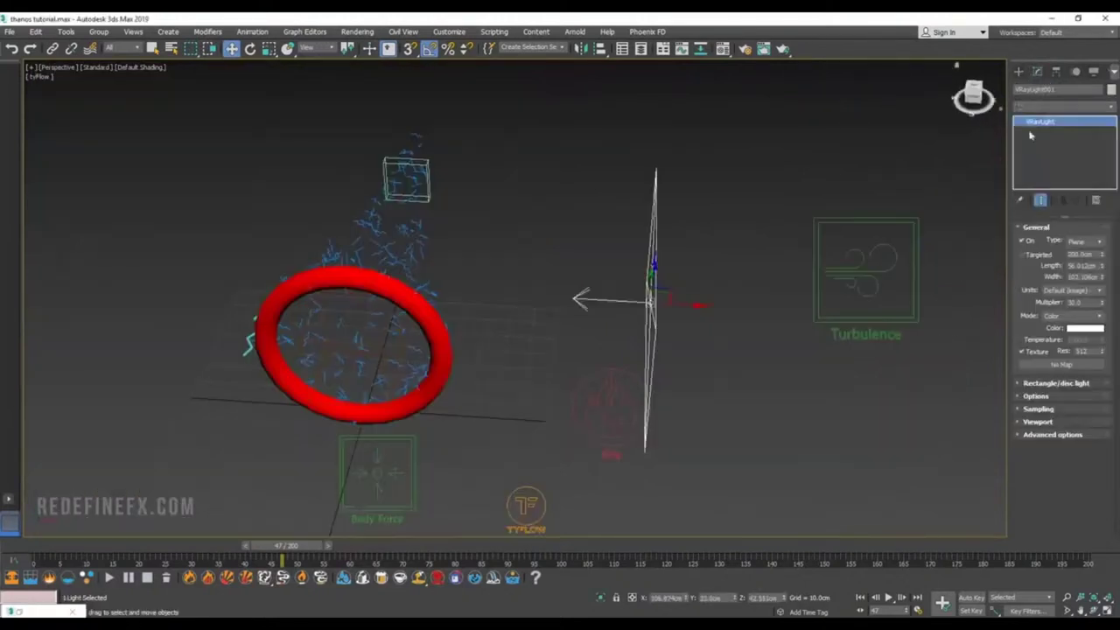
click(1074, 302)
click(1037, 398)
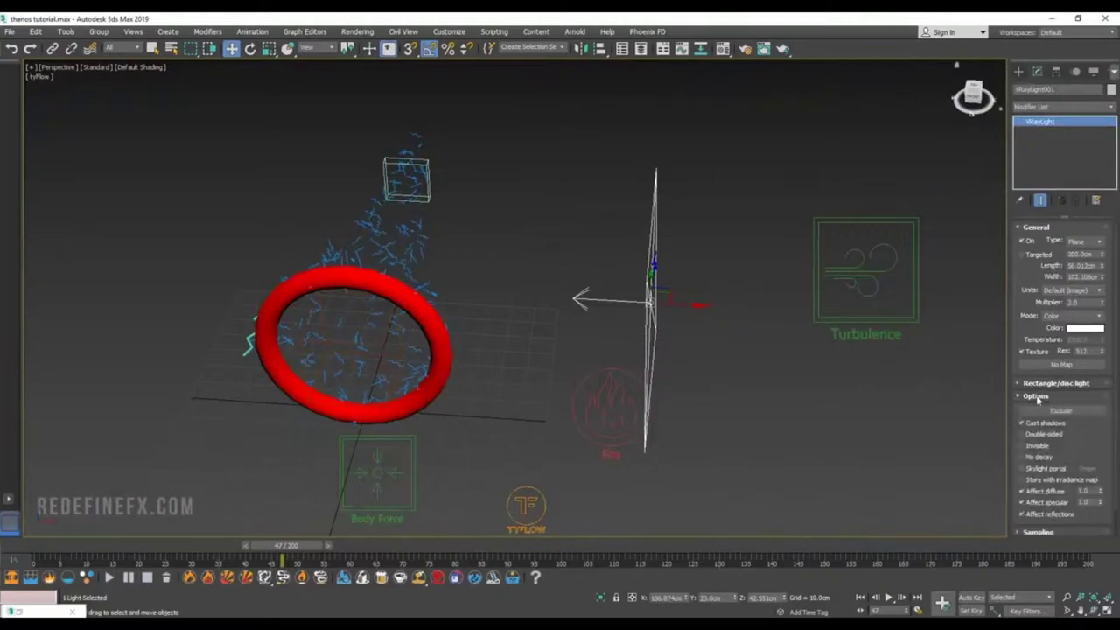
click(1038, 446)
Step: Copy the VRay light to the opposite side of the ring and rotate it to face the ring
middle_drag(459, 323, 528, 336)
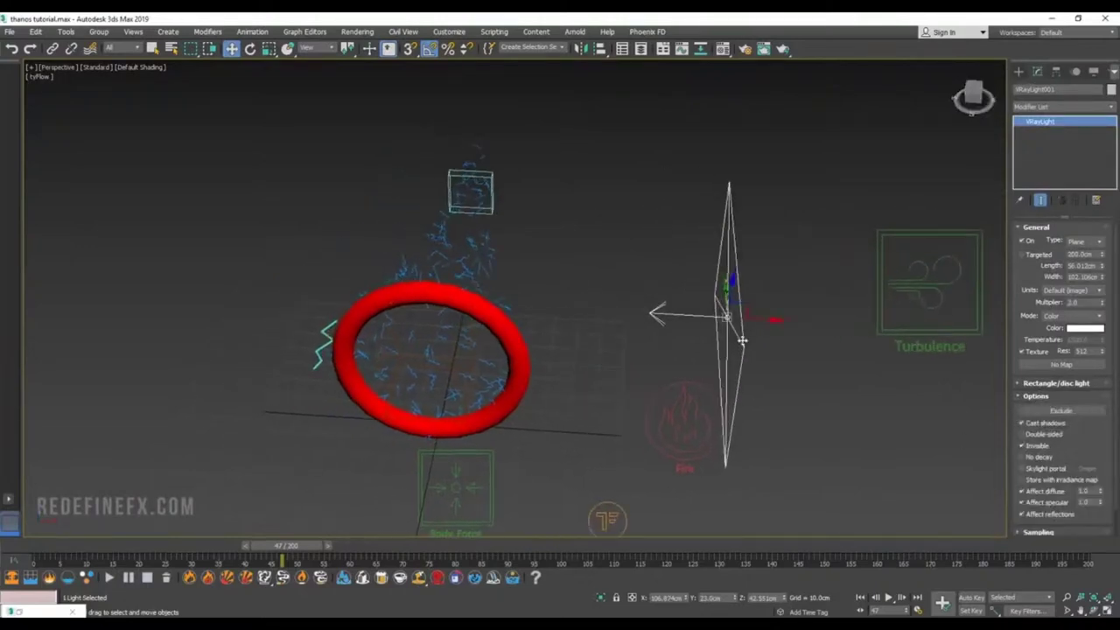
mouse_move(754, 320)
shift+mouse_down()
mouse_move(190, 287)
mouse_move(214, 289)
mouse_move(271, 260)
mouse_move(244, 276)
mouse_move(411, 298)
mouse_move(422, 282)
mouse_move(451, 307)
shift+mouse_up()
click(575, 371)
key(e)
key(w)
Step: Place another copy of the VRay light above the ring, facing down, and set its multiplier to 1
click(560, 371)
key(e)
key(w)
drag(429, 262, 420, 86)
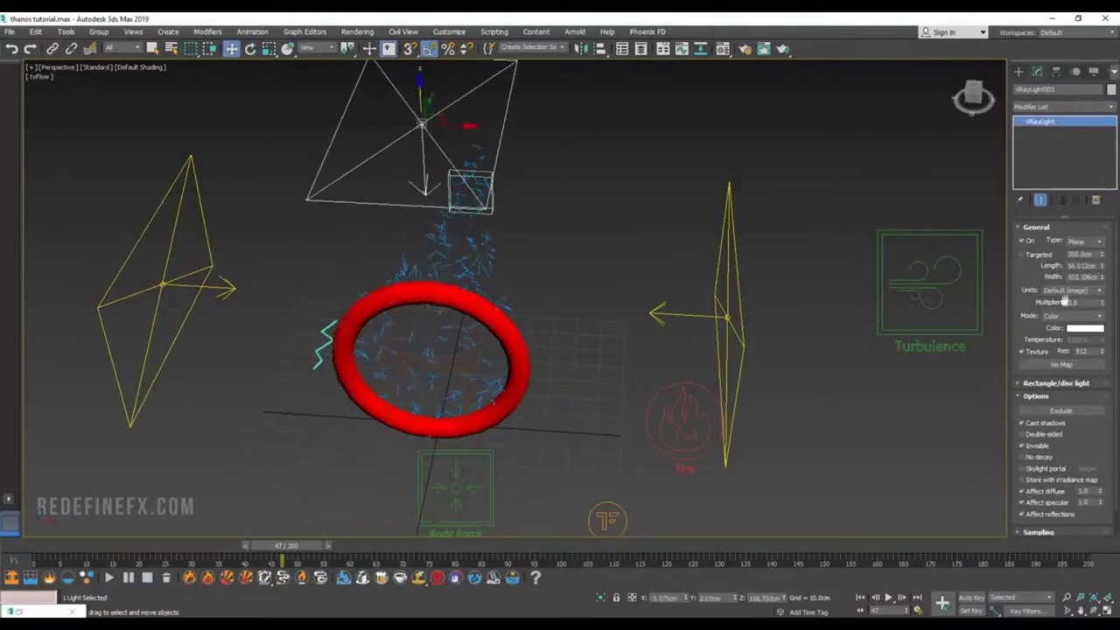
double_click(1074, 302)
Step: Unhide the PhoenixFDFire001 simulator and select it to access its settings
alt+middle_drag(610, 347, 591, 410)
right_click(591, 409)
click(617, 340)
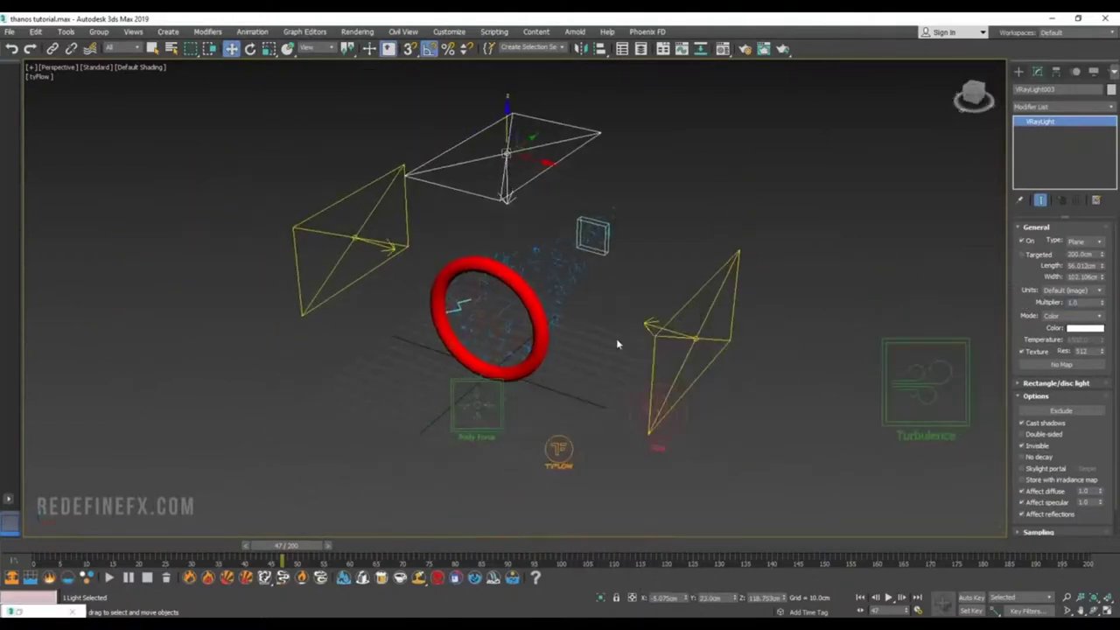
double_click(68, 94)
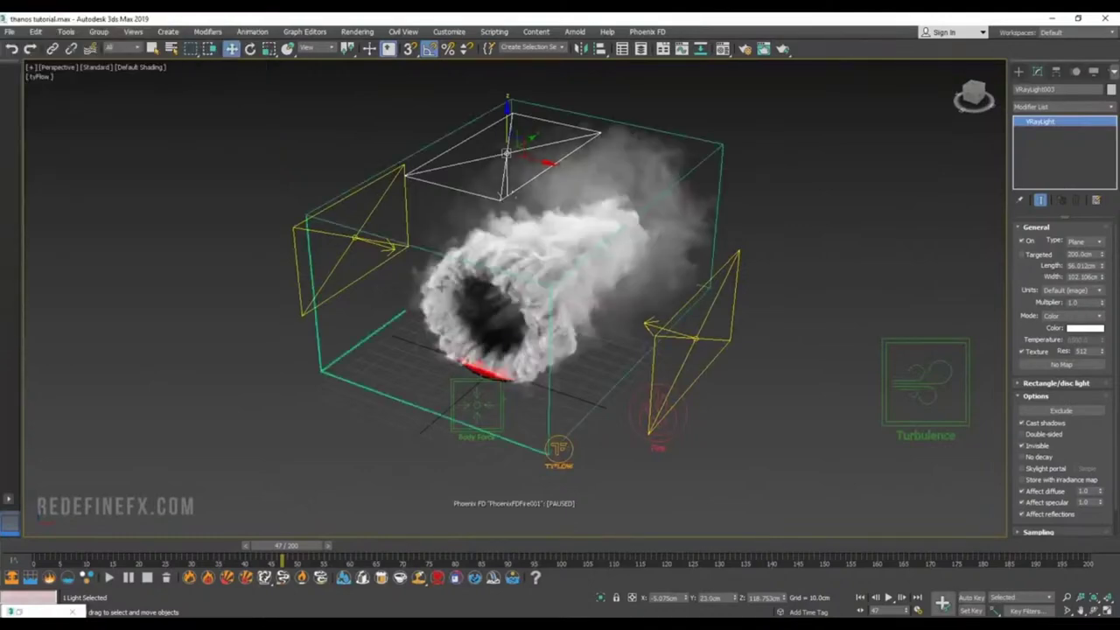
alt+middle_drag(504, 304, 567, 403)
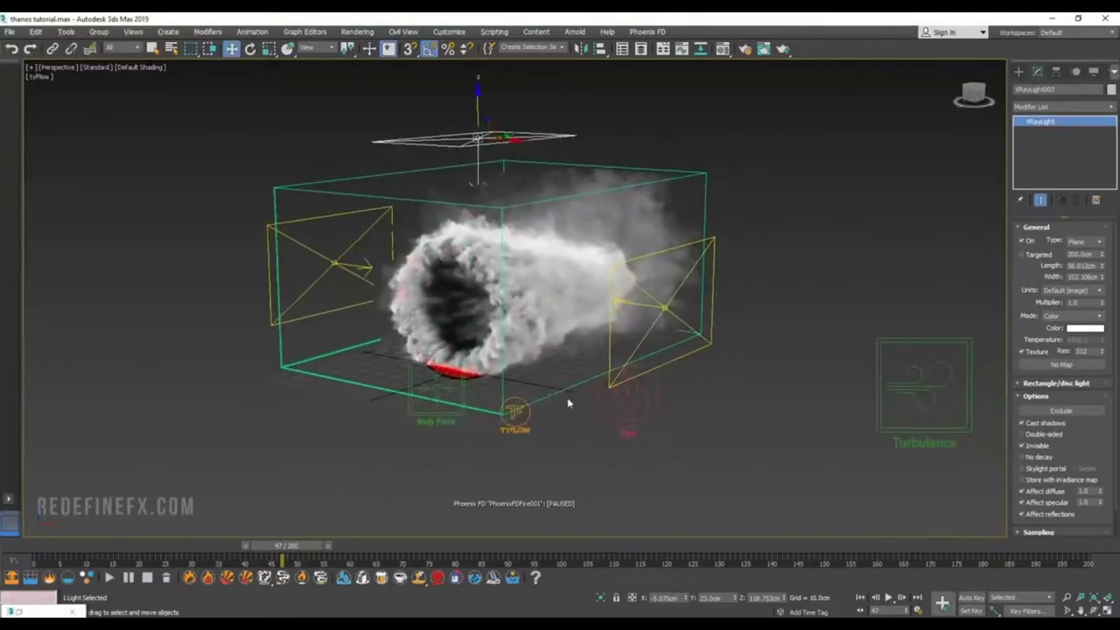
click(549, 387)
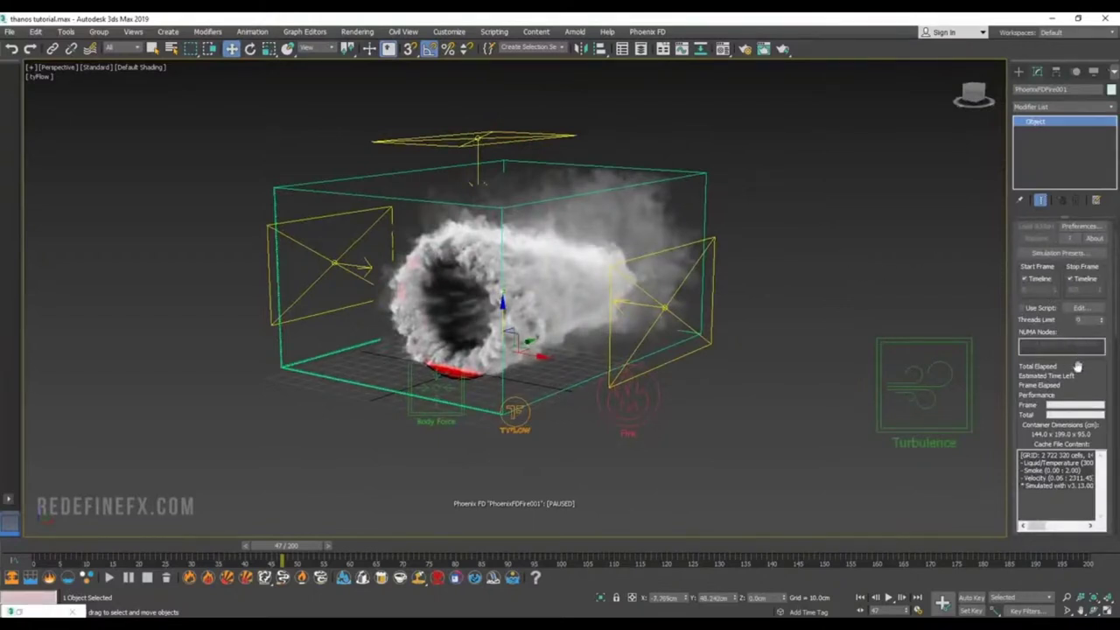
Step: Set the simulator's Simple Smoke Opacity to 0.7 in the volumetric render settings
scroll(1078, 367, down, 3)
click(1037, 517)
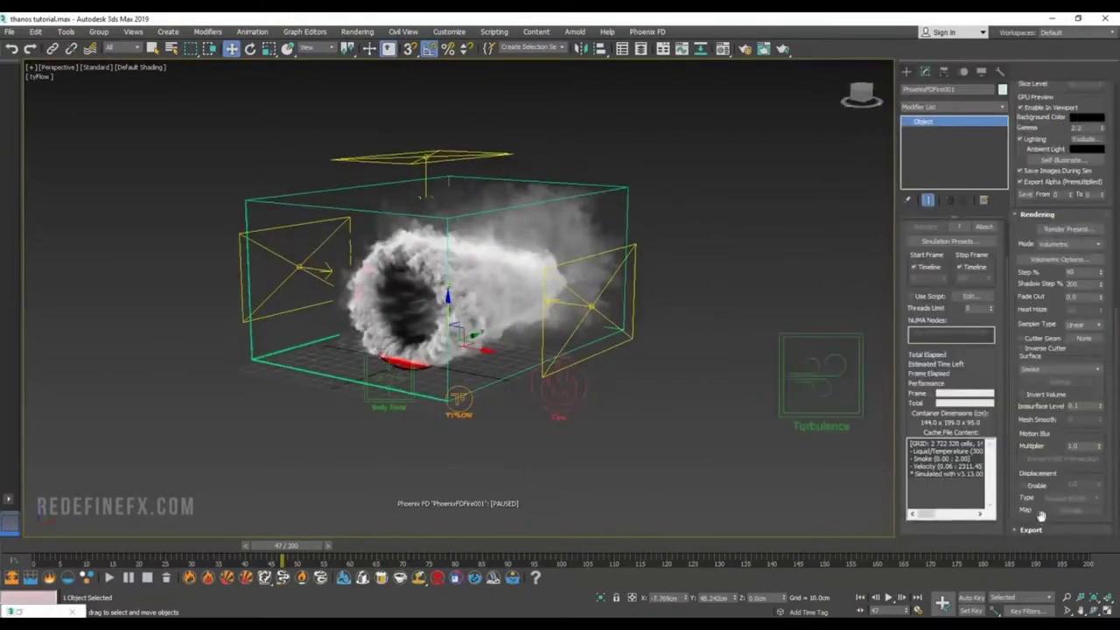
click(1058, 260)
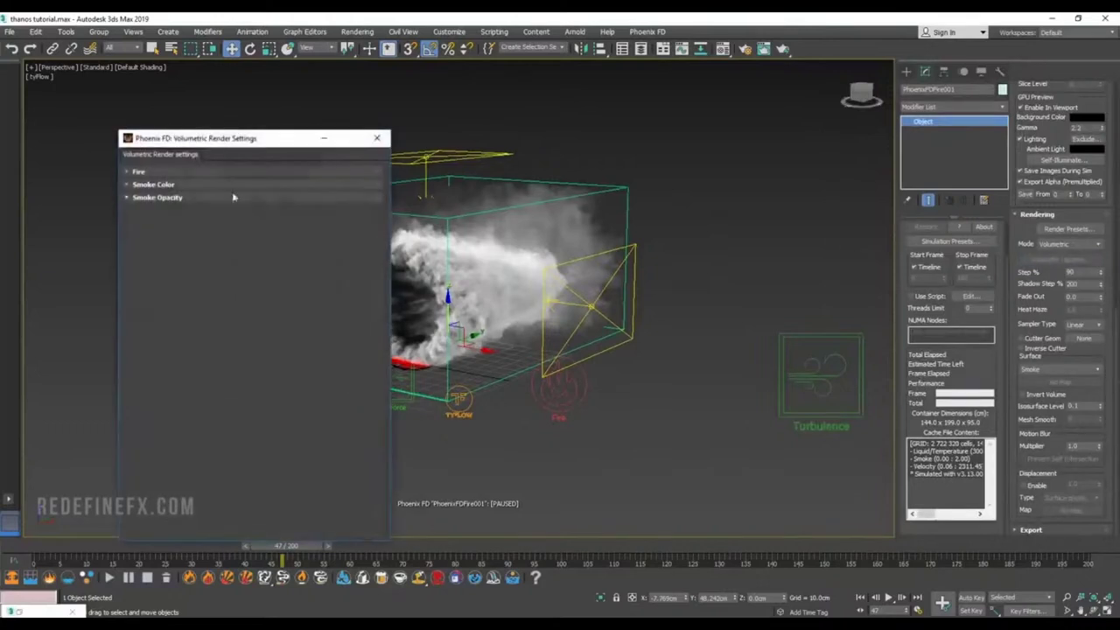
click(174, 198)
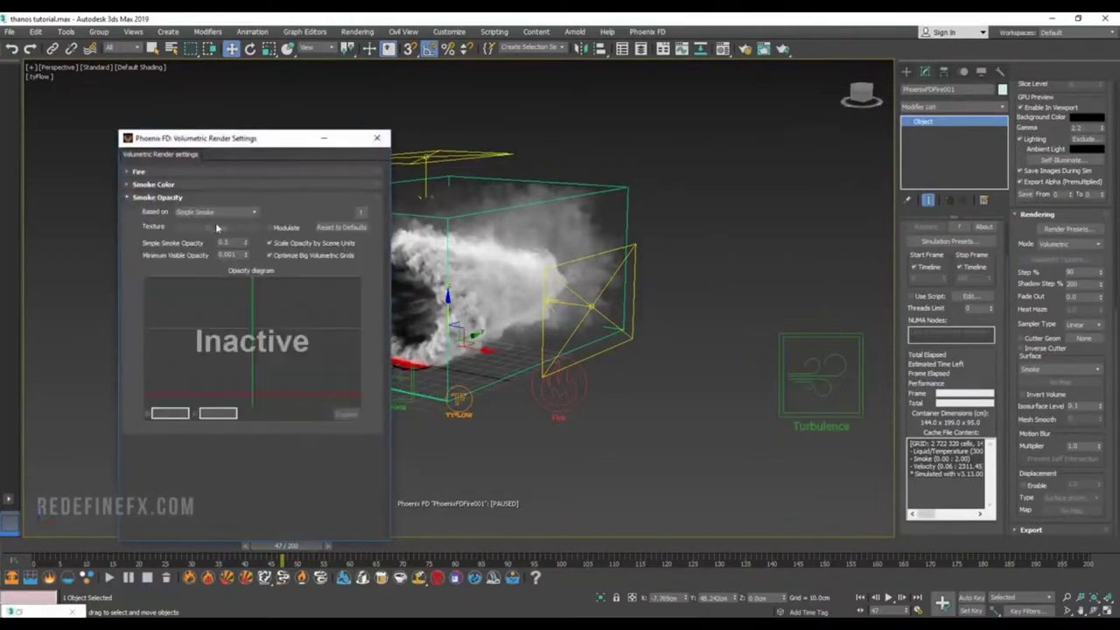
double_click(225, 242)
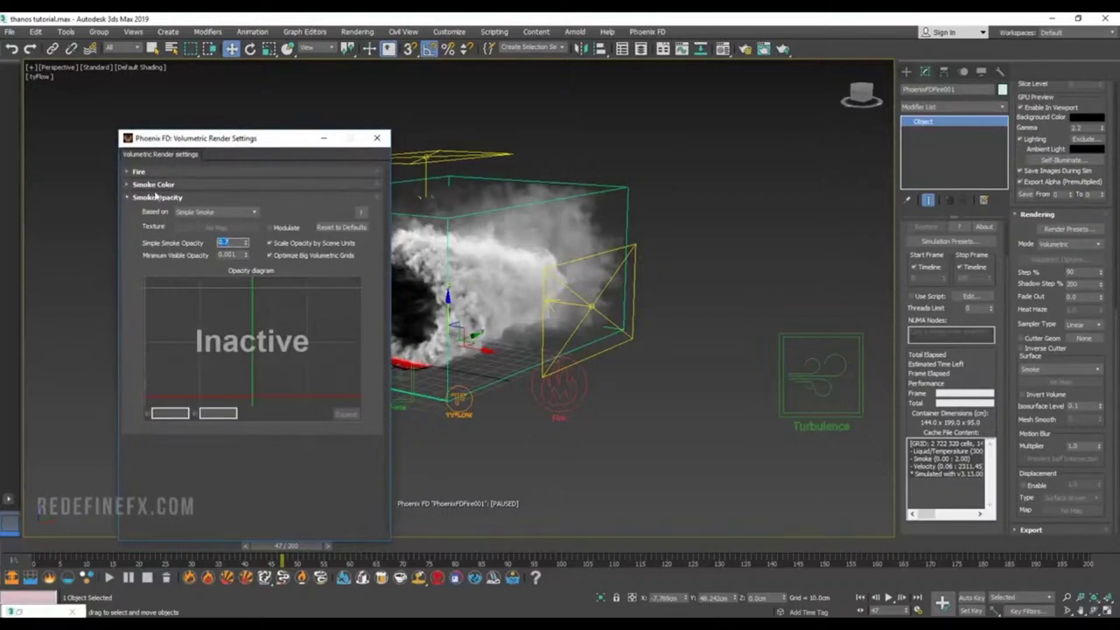
Step: Darken the smoke's constant color to a dark grey and close the volumetric render settings
click(153, 184)
click(235, 232)
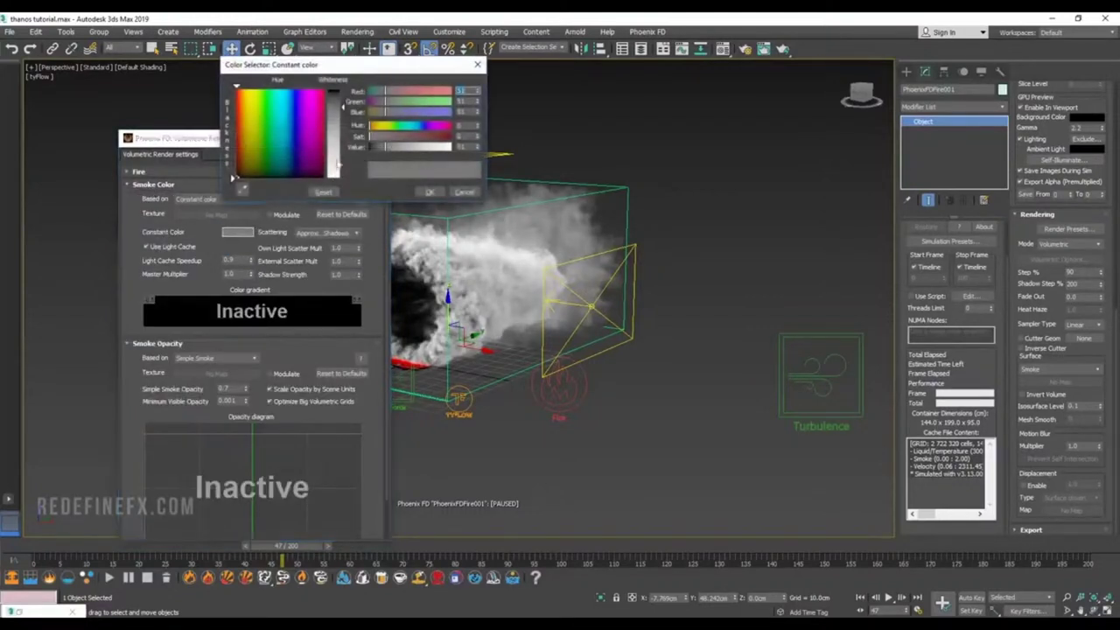
drag(339, 103, 343, 96)
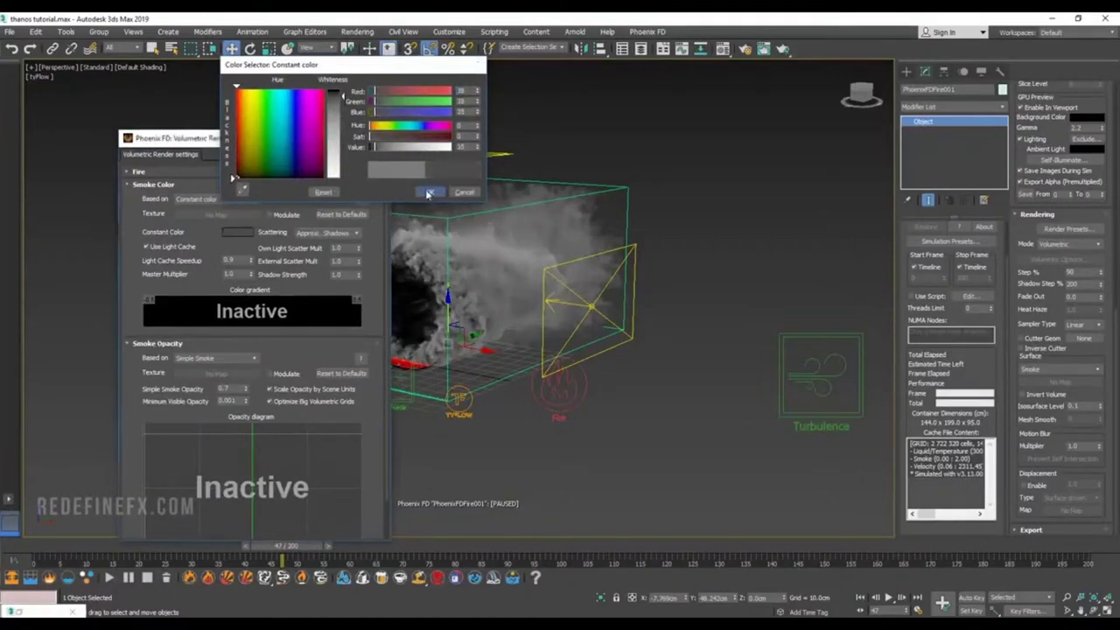
click(429, 191)
click(550, 138)
Step: Create a VRay light in front of the ring and change its type to Sphere
mouse_move(490, 294)
alt+middle_down()
mouse_move(569, 312)
mouse_move(480, 306)
alt+middle_up()
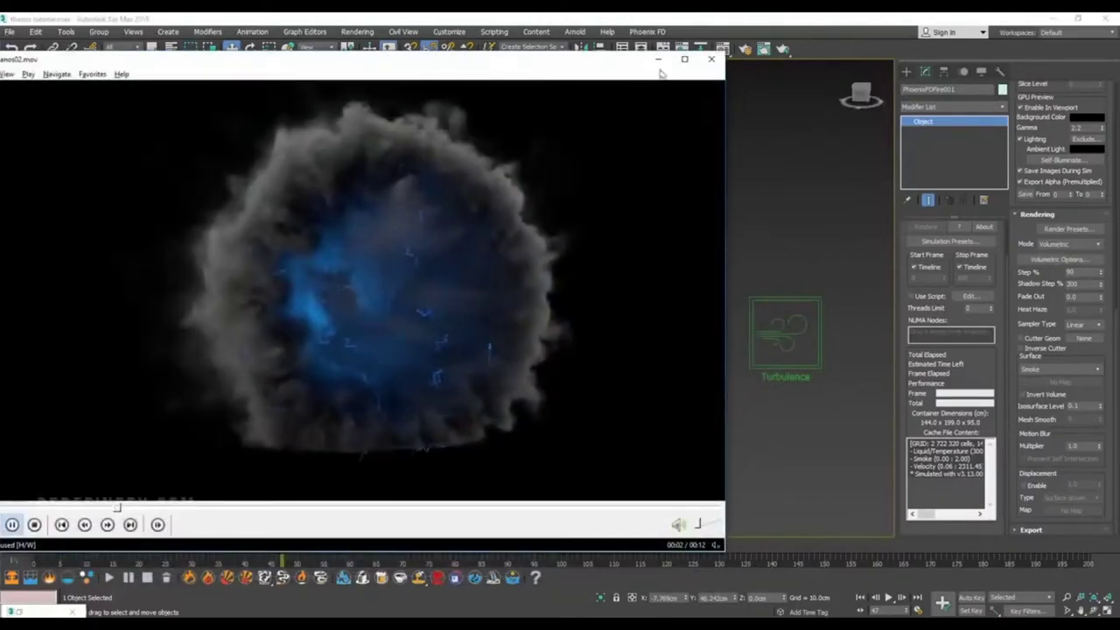
click(659, 59)
click(908, 71)
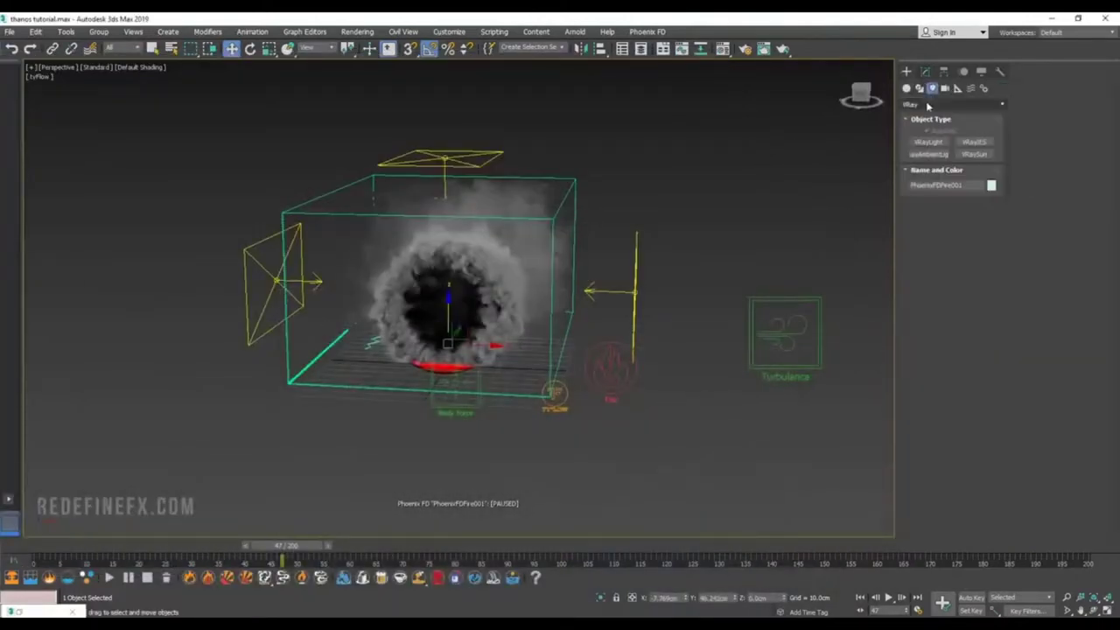
click(928, 142)
click(489, 452)
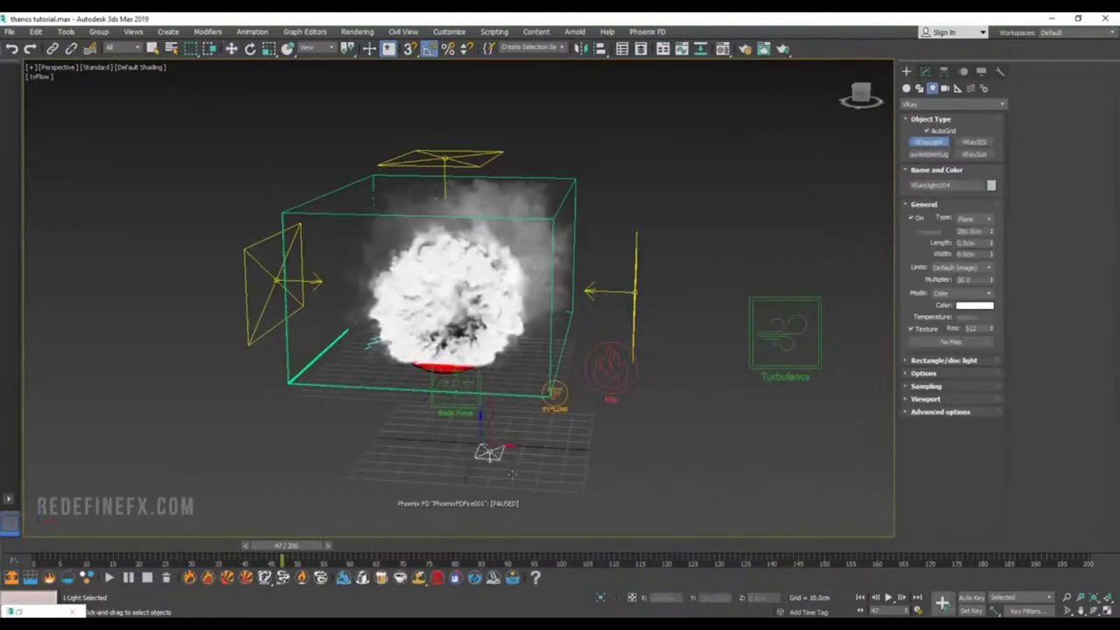
key(w)
click(925, 72)
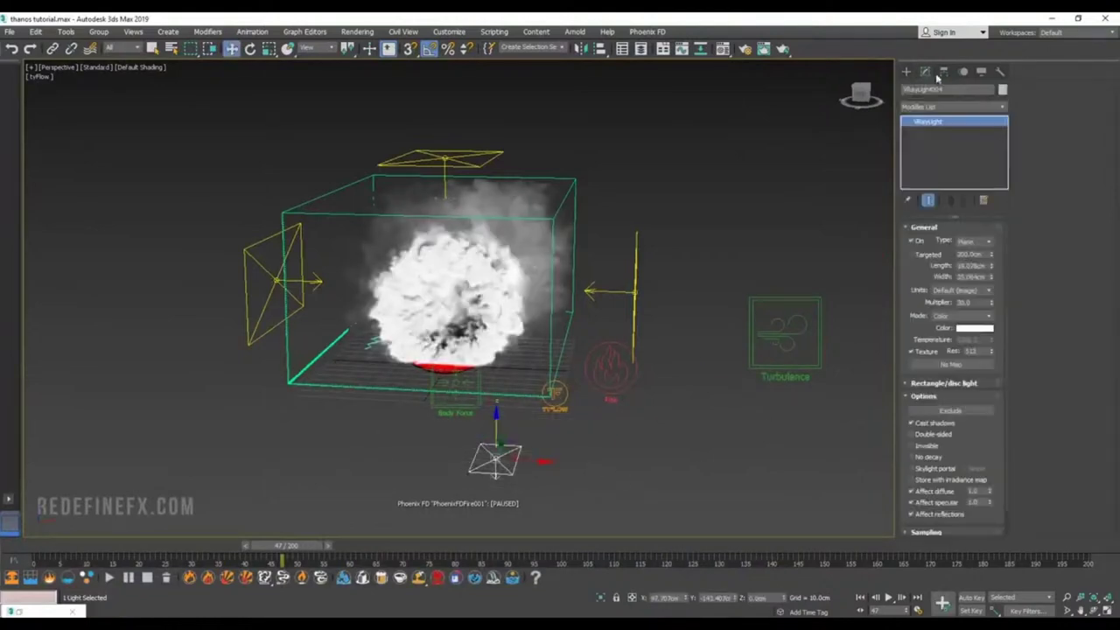
click(976, 243)
click(967, 268)
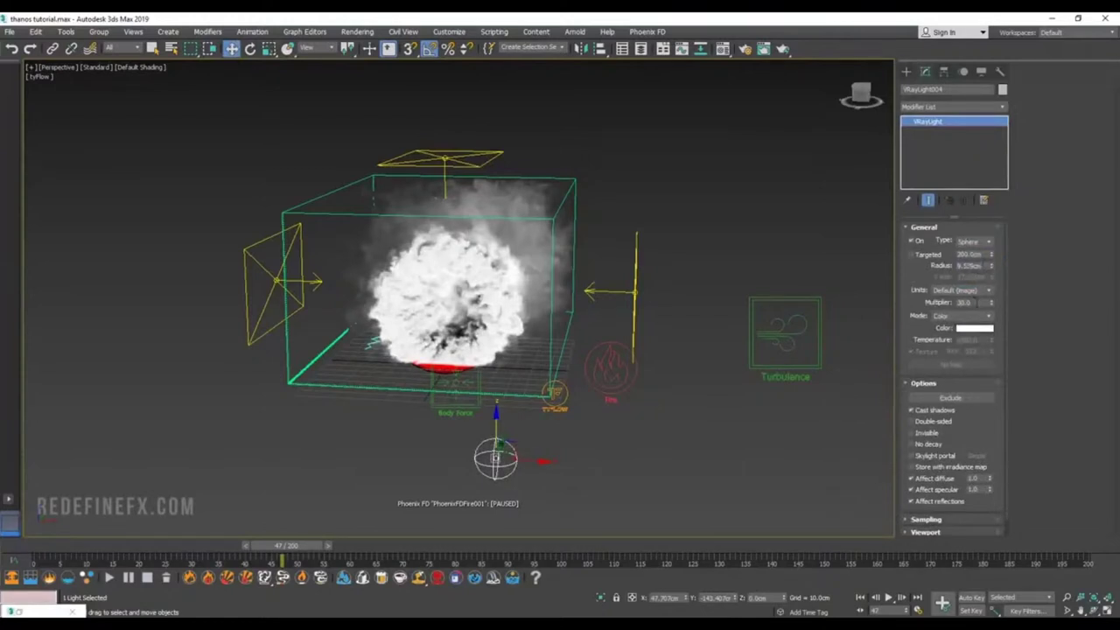
Step: Set the sphere light's multiplier to 5
double_click(965, 302)
text(1)
key(Return)
text(5)
key(Return)
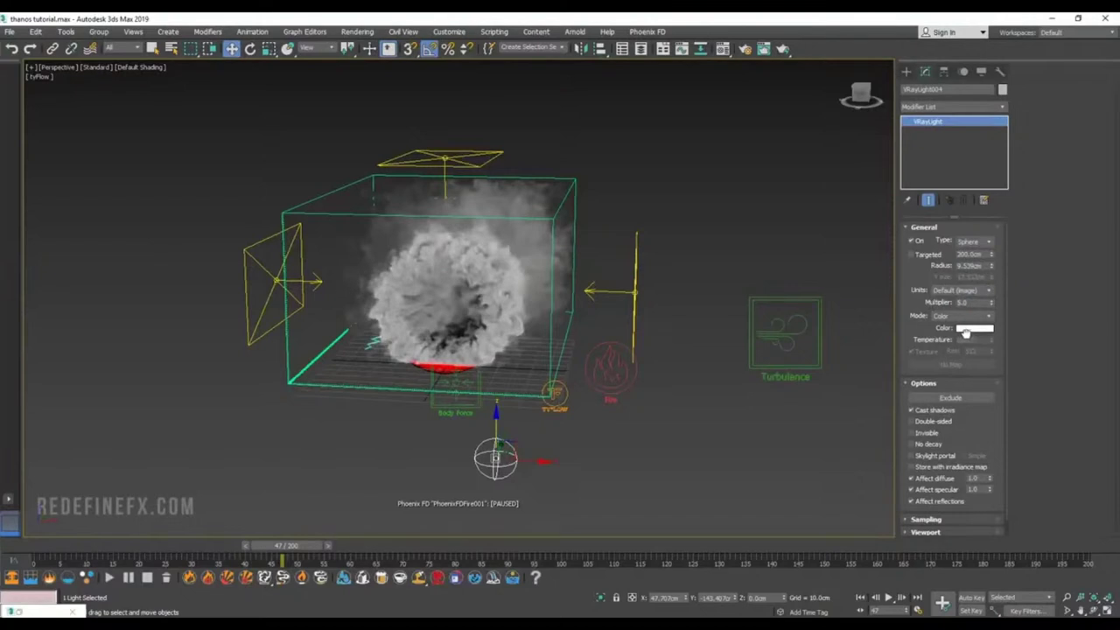
Step: Change the sphere light's color to a saturated bright blue
click(981, 328)
click(284, 103)
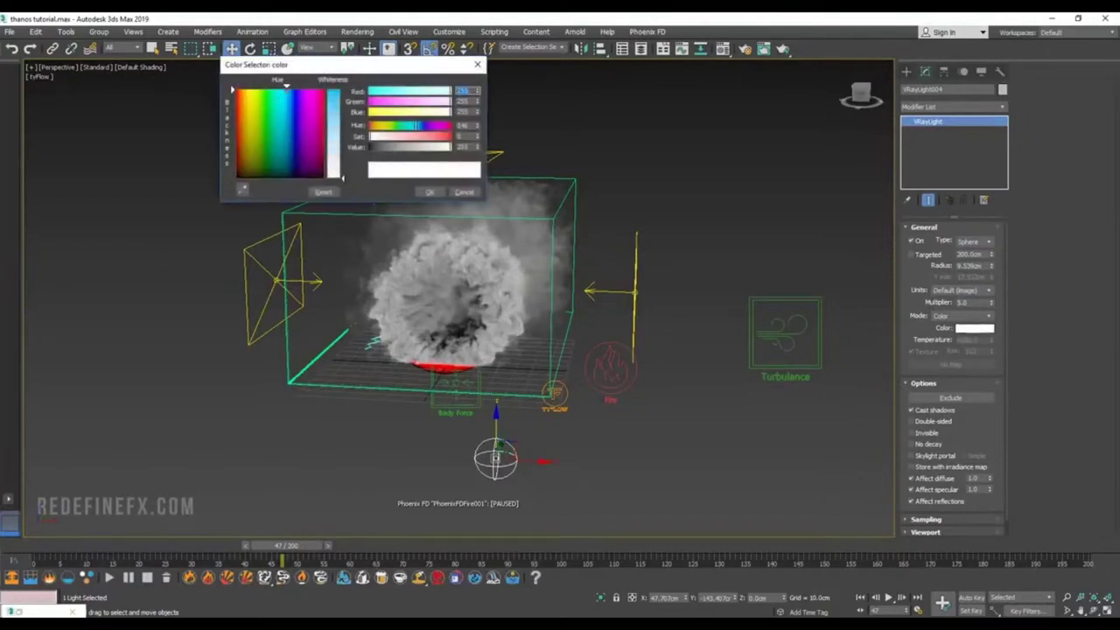
click(331, 106)
click(430, 192)
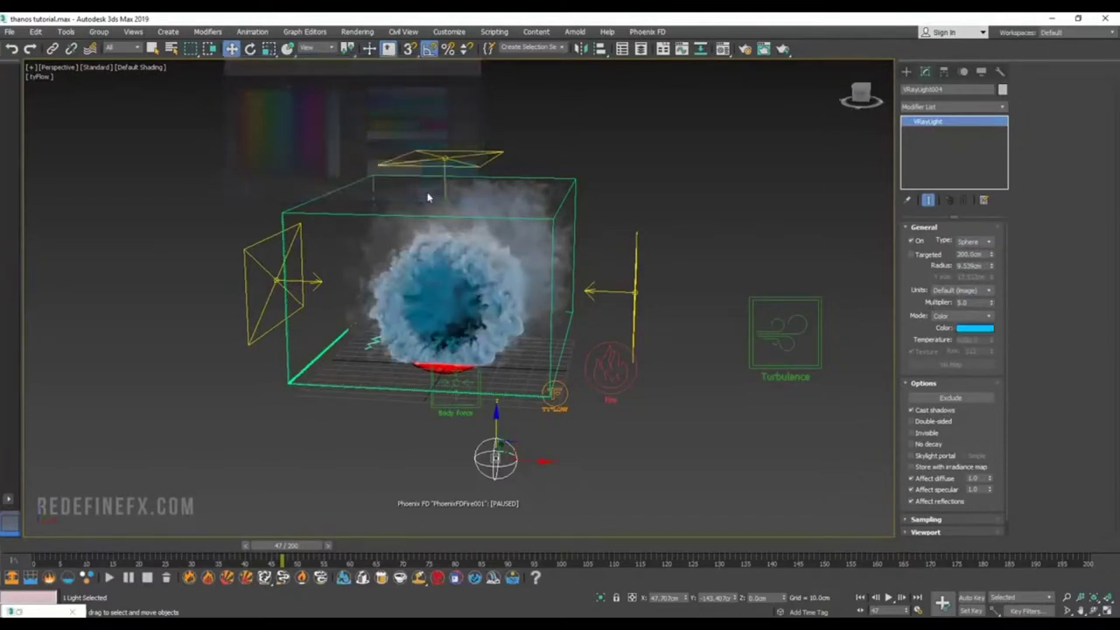
Step: Exclude VRayLight004 from the Phoenix FD simulator's GPU preview lighting
alt+middle_drag(430, 194, 513, 299)
drag(506, 444, 425, 422)
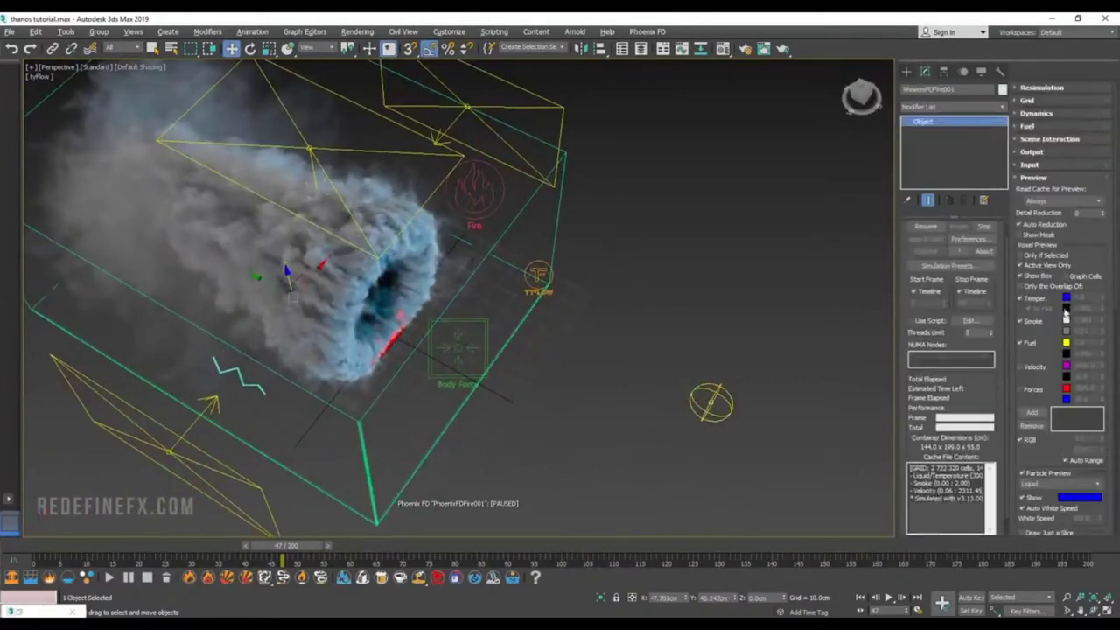
scroll(1044, 256, down, 3)
scroll(1043, 256, down, 5)
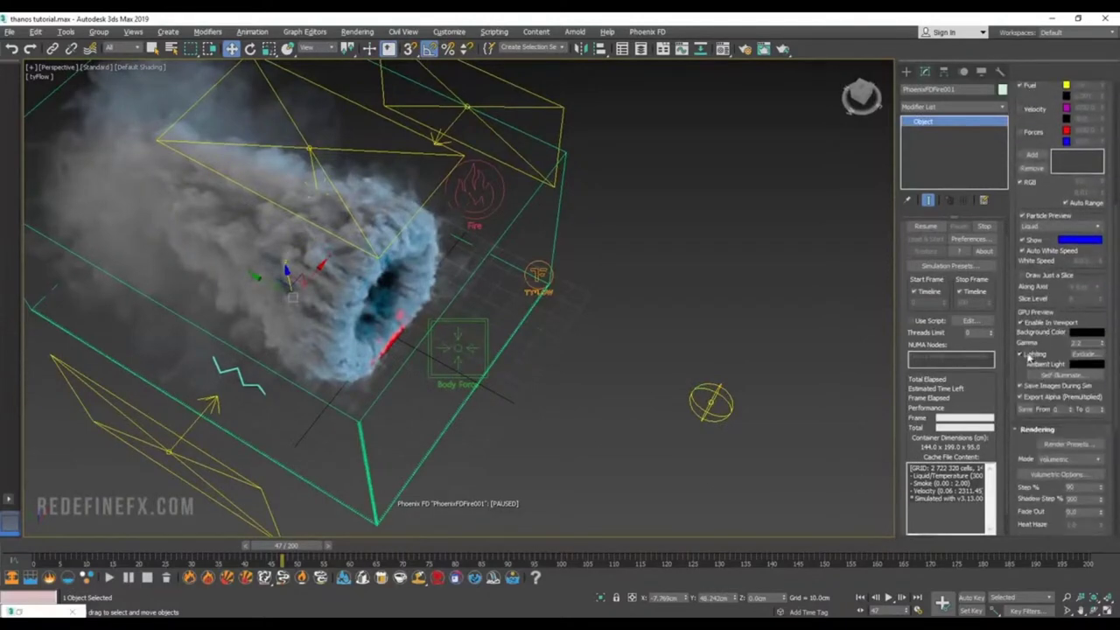
click(1082, 355)
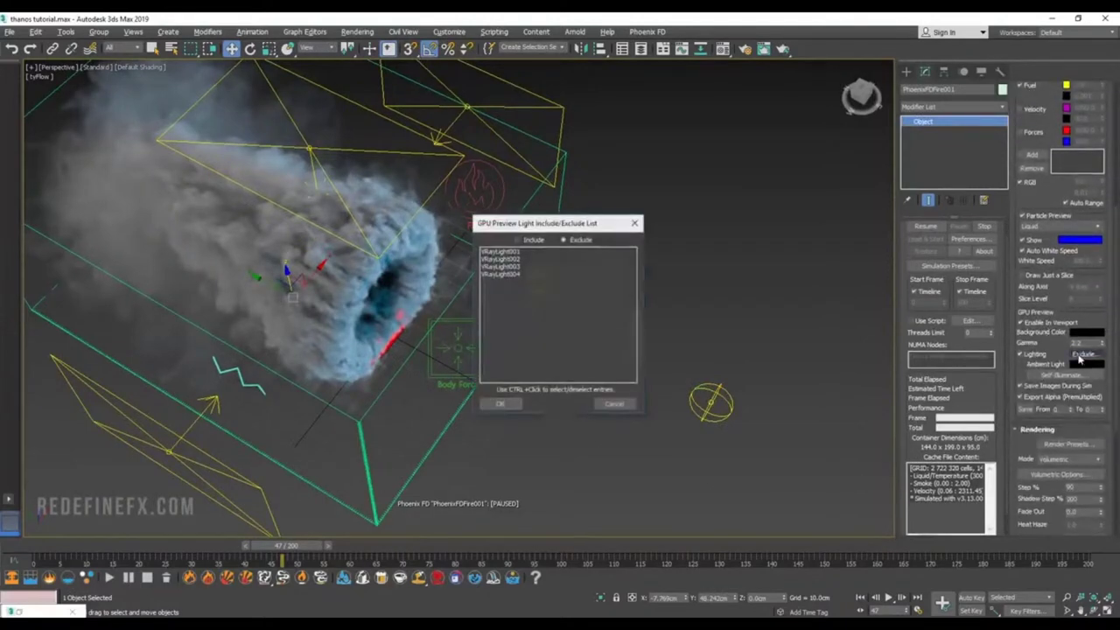
click(502, 275)
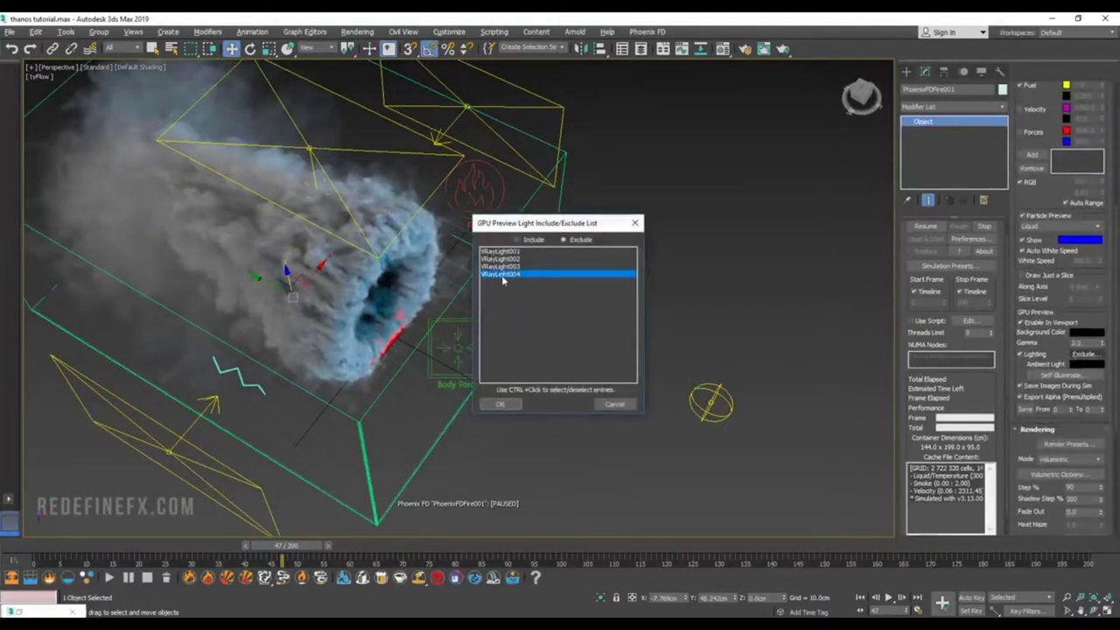
click(500, 404)
Step: Move the blue sphere light into the smoke tunnel behind the ring, at about the ring's mid-height
alt+middle_drag(497, 405, 448, 300)
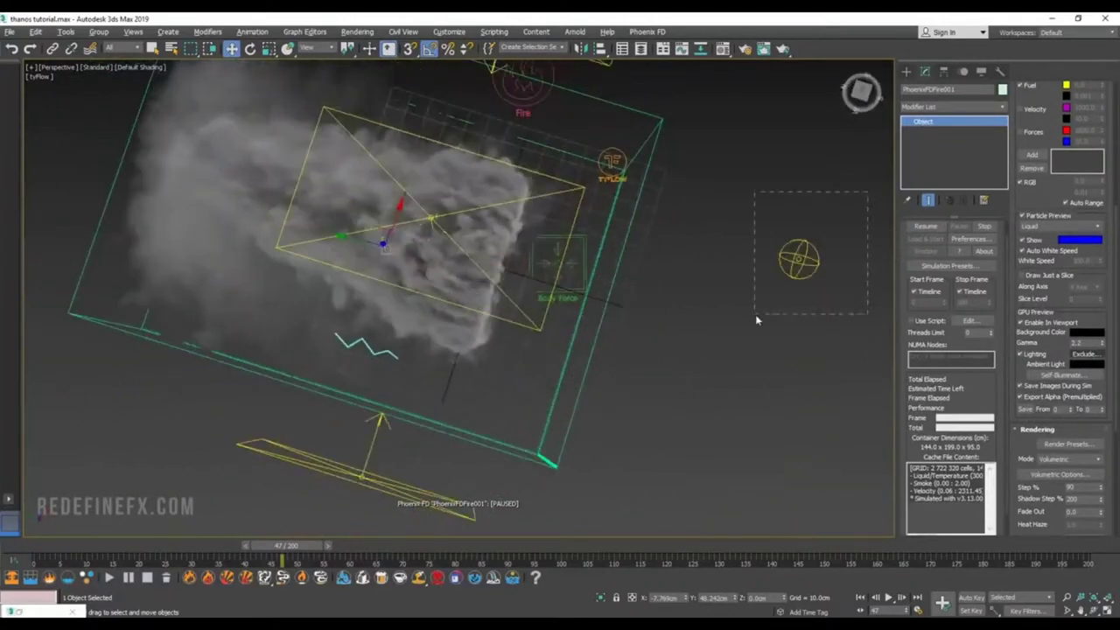
click(799, 260)
drag(779, 303, 765, 377)
key(alt+w)
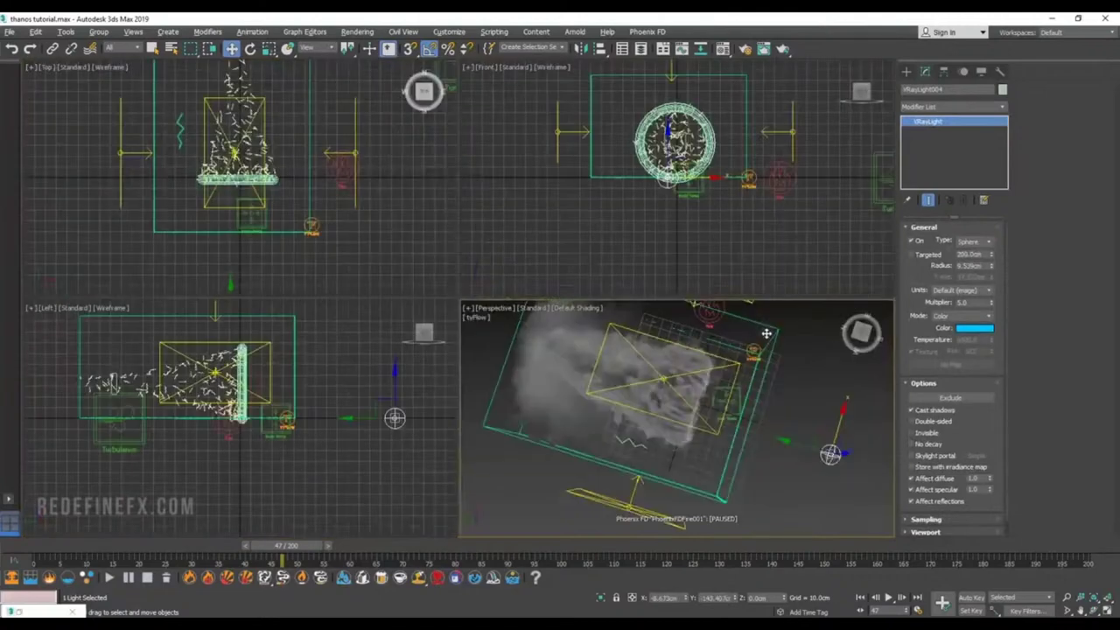
right_click(346, 430)
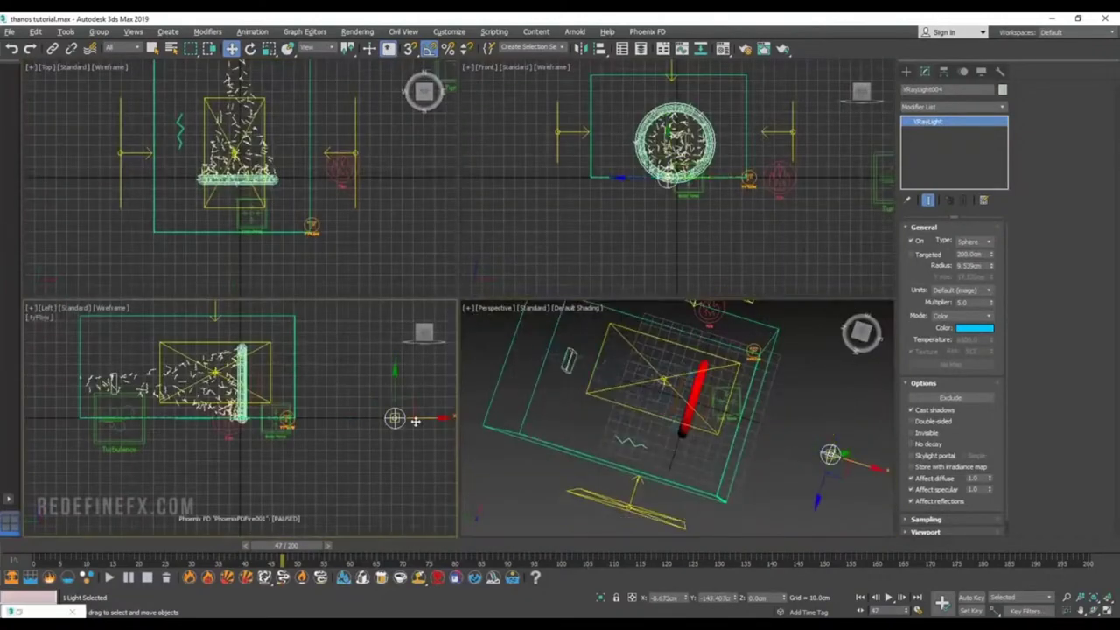
drag(394, 417, 203, 380)
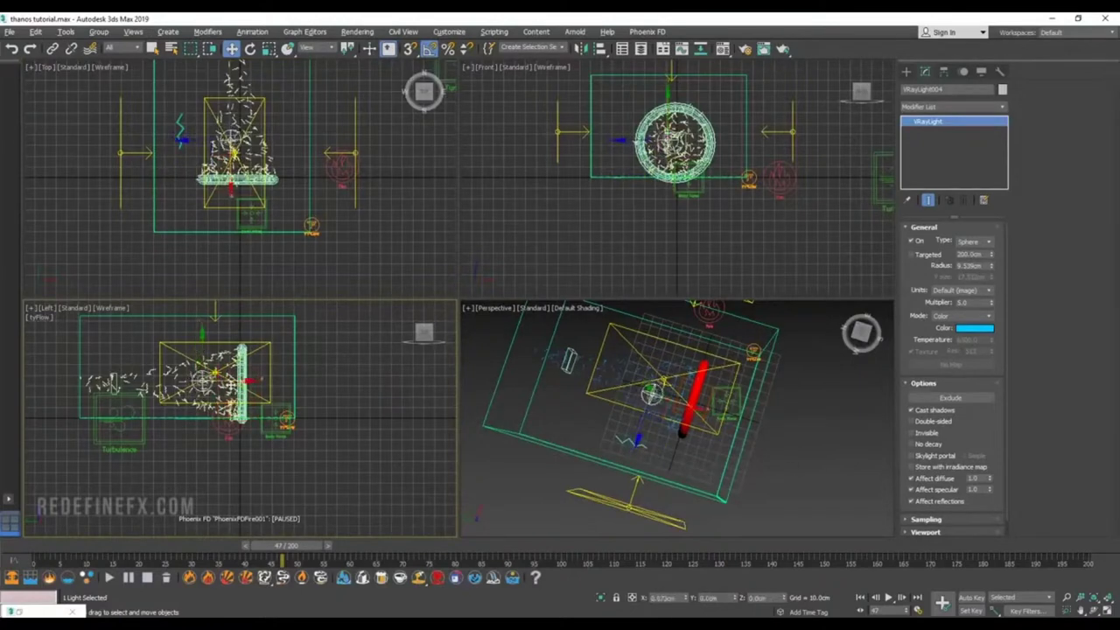
Step: Center the blue sphere light within the ring's opening and make it invisible
scroll(219, 140, up, 2)
drag(266, 178, 289, 150)
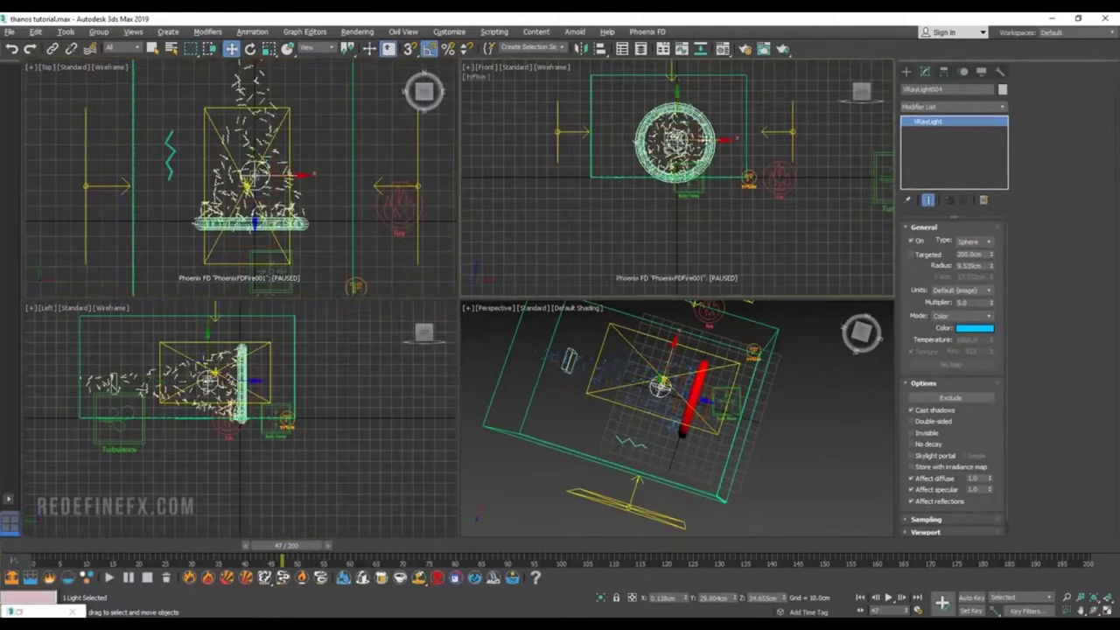
click(705, 141)
mouse_move(701, 138)
mouse_down()
mouse_move(683, 132)
mouse_move(703, 140)
mouse_up()
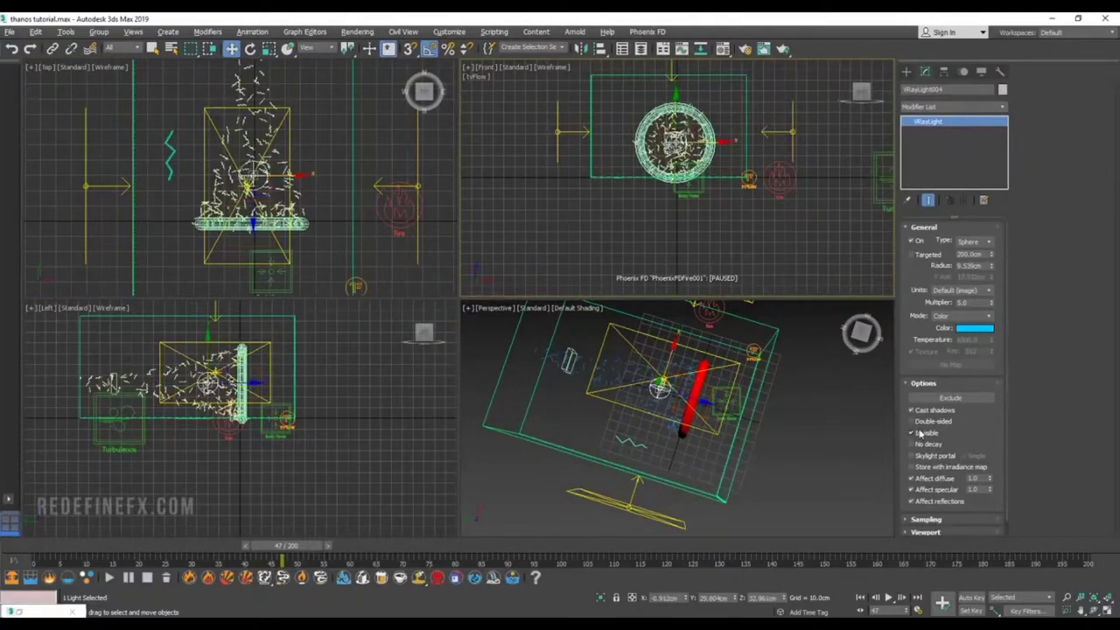
Step: Frame the ring in the full perspective view and set the V-Ray bucket image sampler's max subdivs to 4
alt+middle_drag(717, 427, 683, 403)
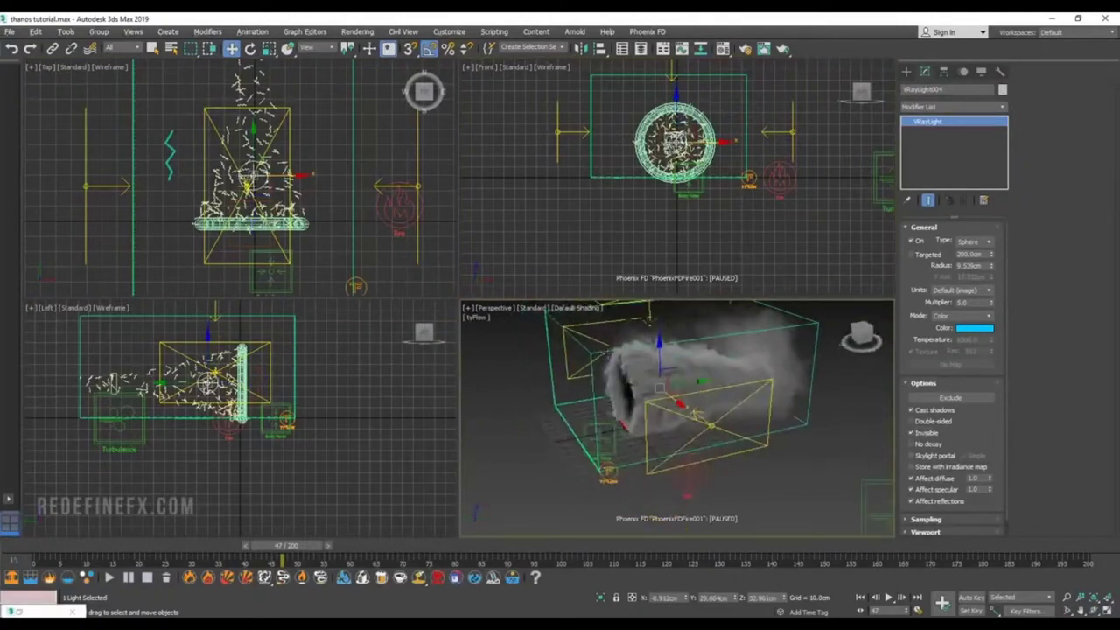
key(alt+w)
middle_drag(482, 267, 530, 268)
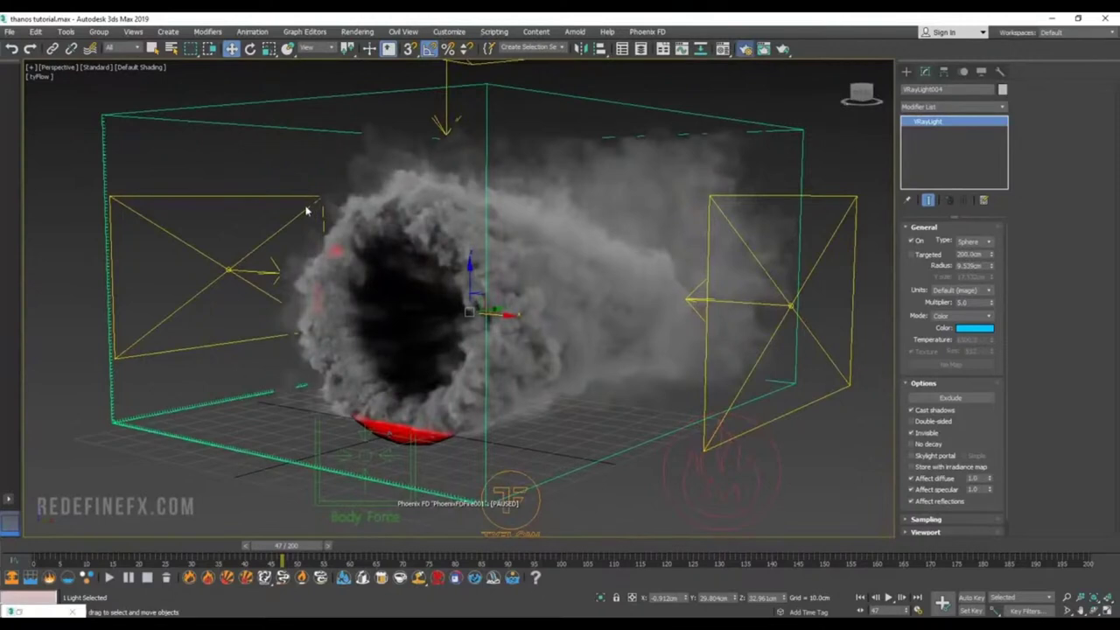
key(F10)
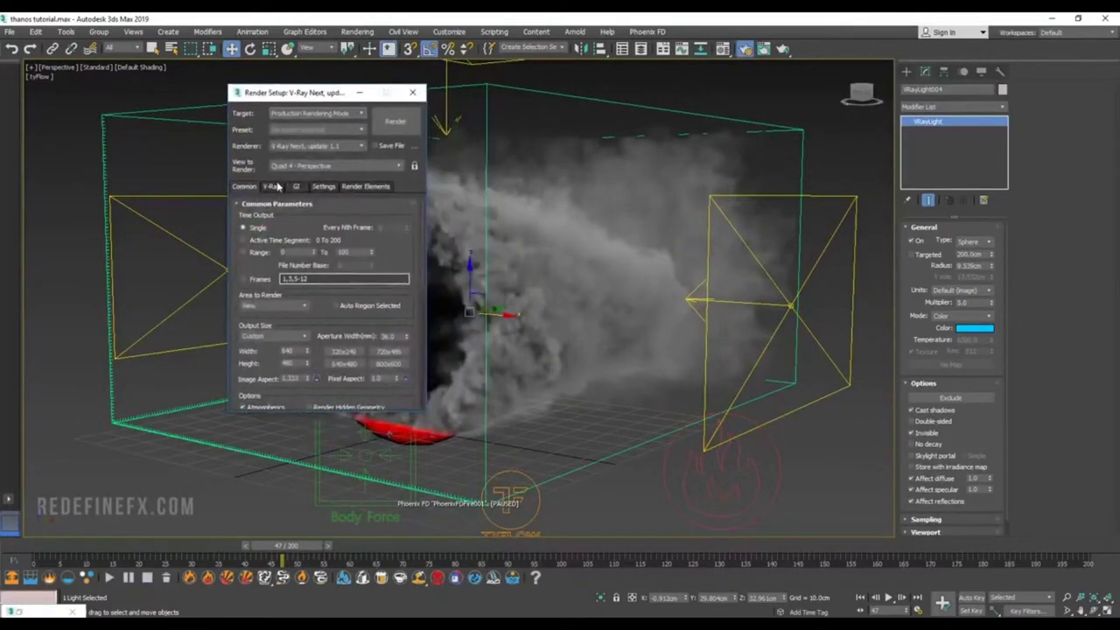
click(273, 187)
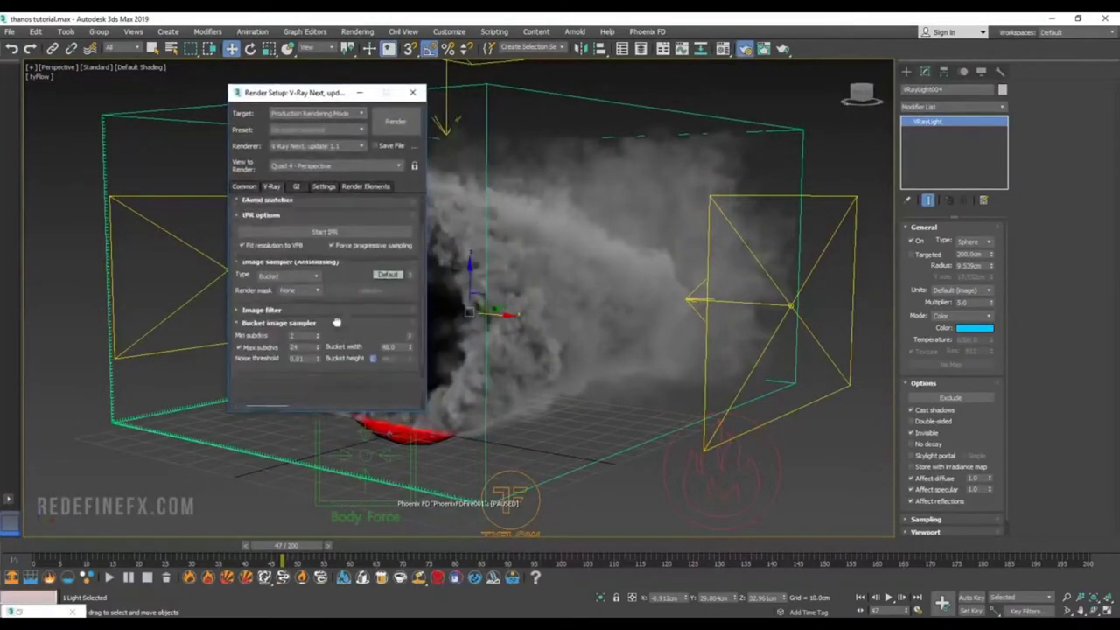
scroll(316, 367, down, 3)
double_click(295, 336)
text(4)
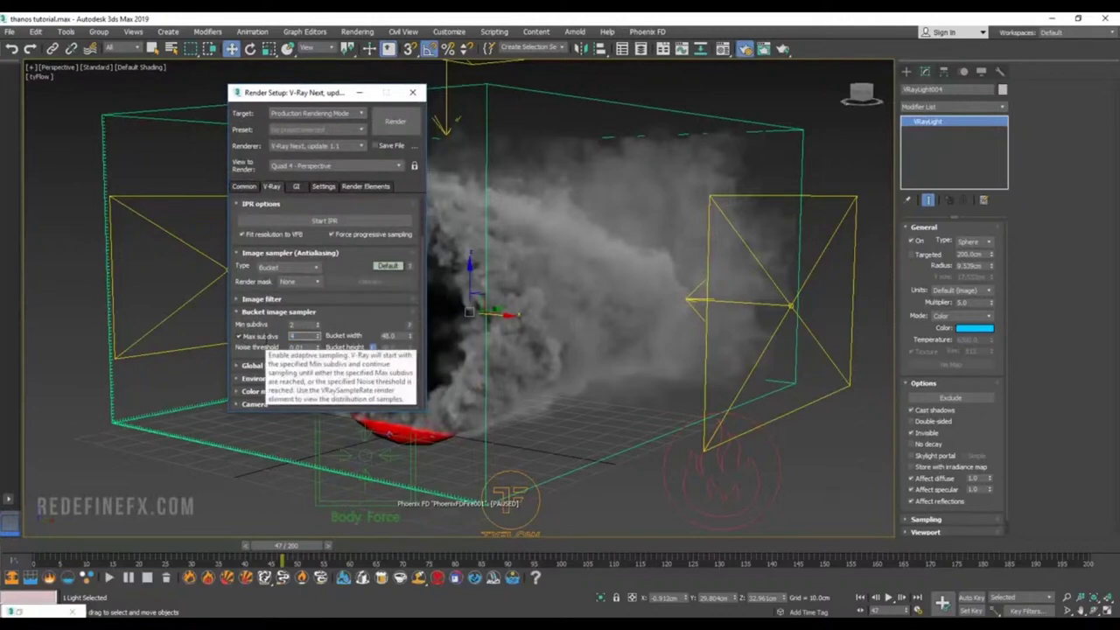
Step: Check the primary and secondary global illumination engines and the light cache settings
click(297, 186)
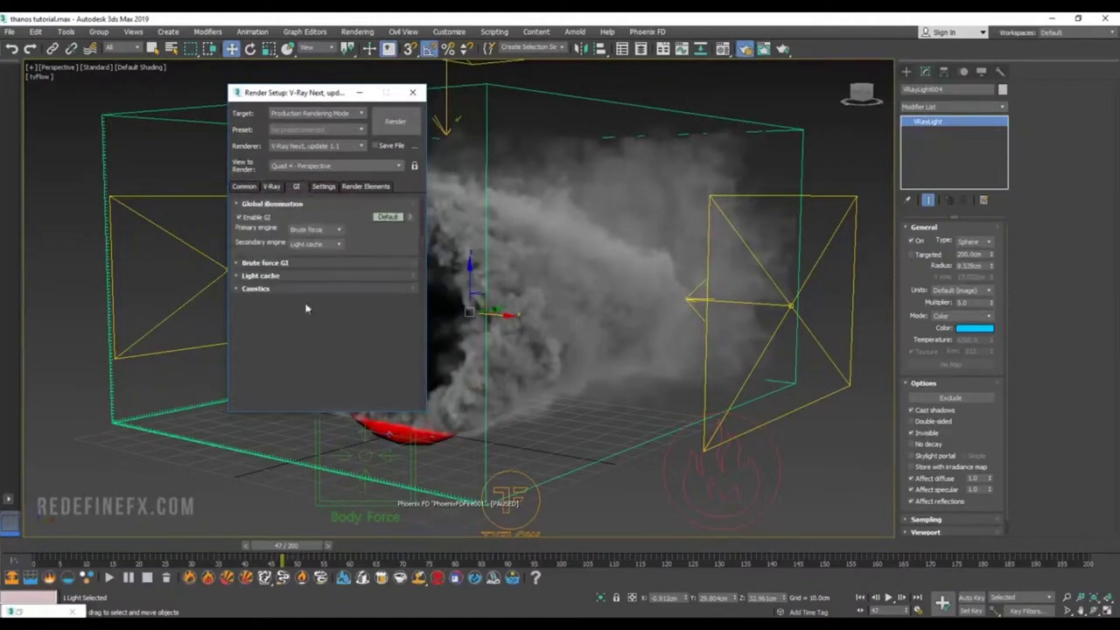
click(261, 276)
click(273, 186)
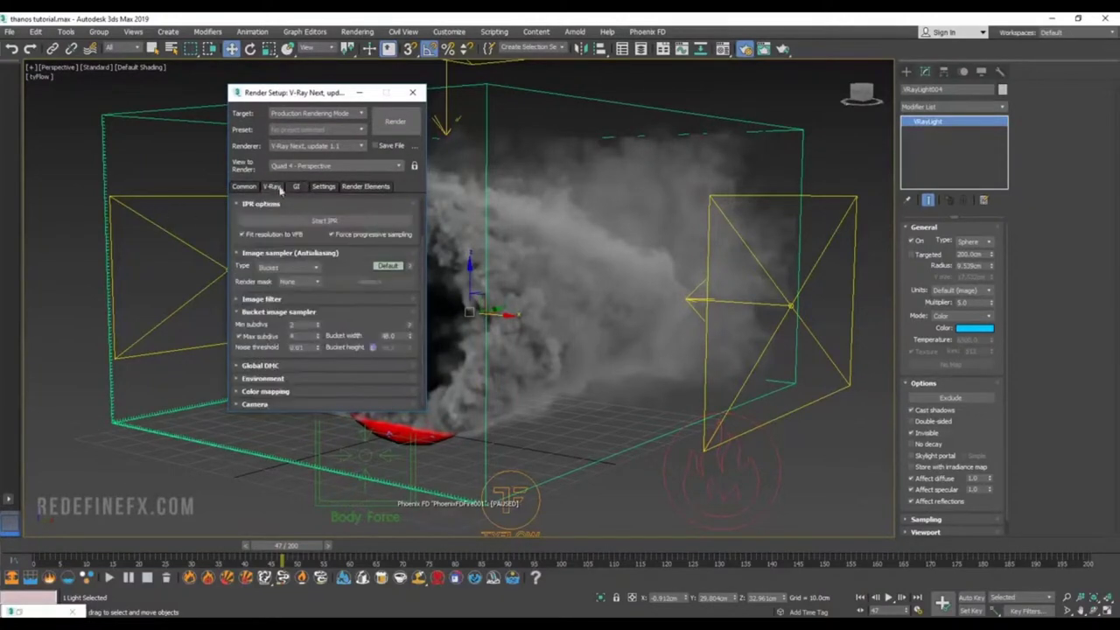
Step: Set the render output size to HDTV (video) at 1280x720 and render the current frame
click(245, 187)
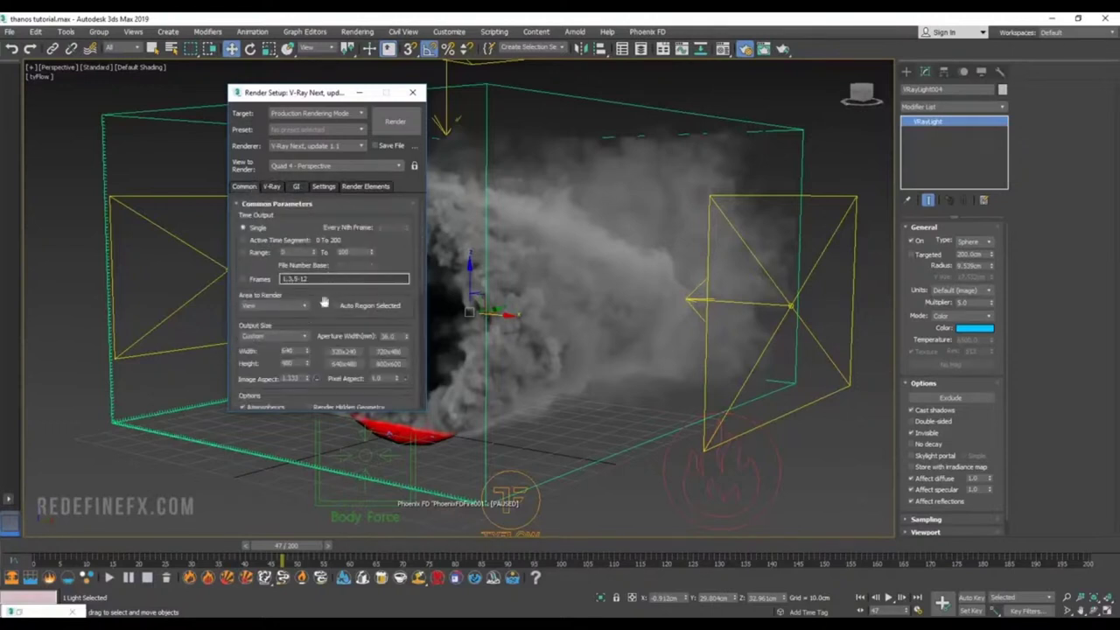
click(271, 336)
click(262, 488)
click(344, 363)
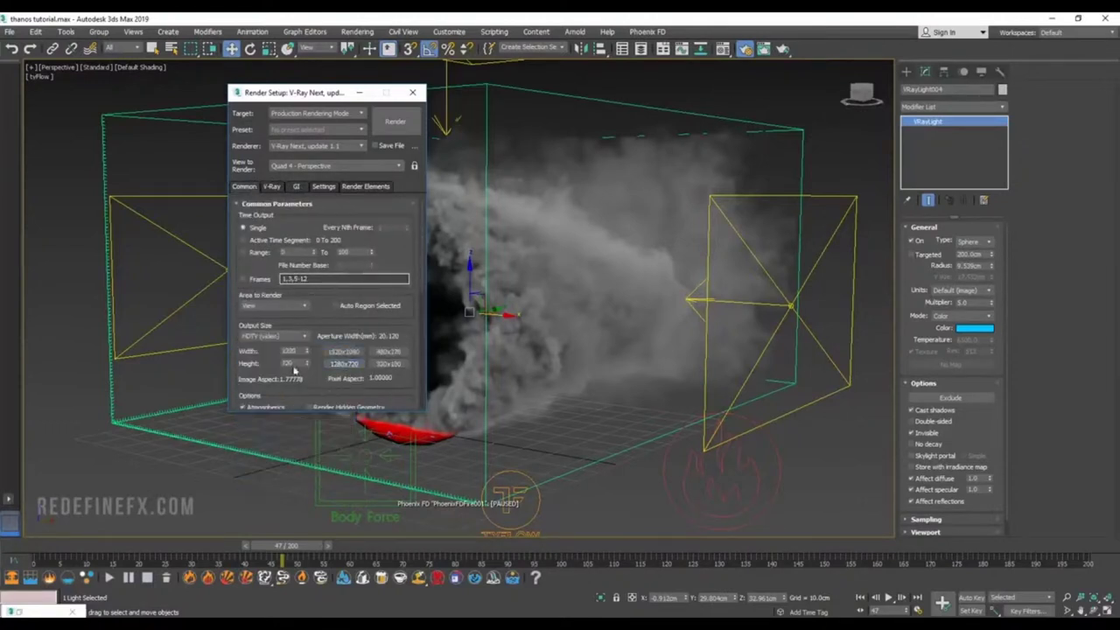
drag(322, 98, 180, 112)
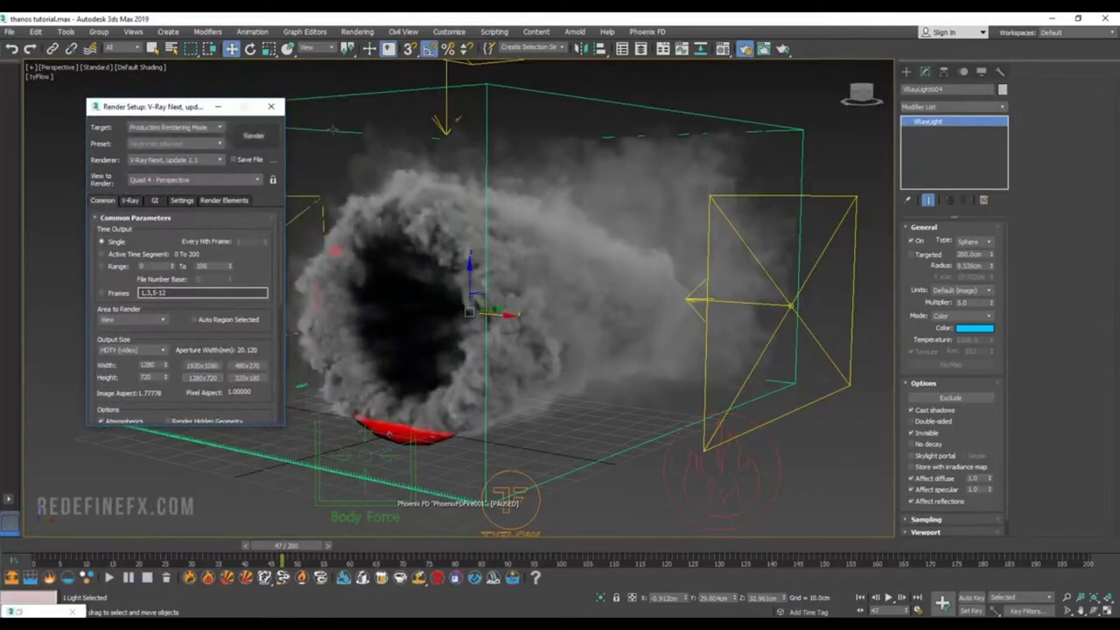
click(253, 136)
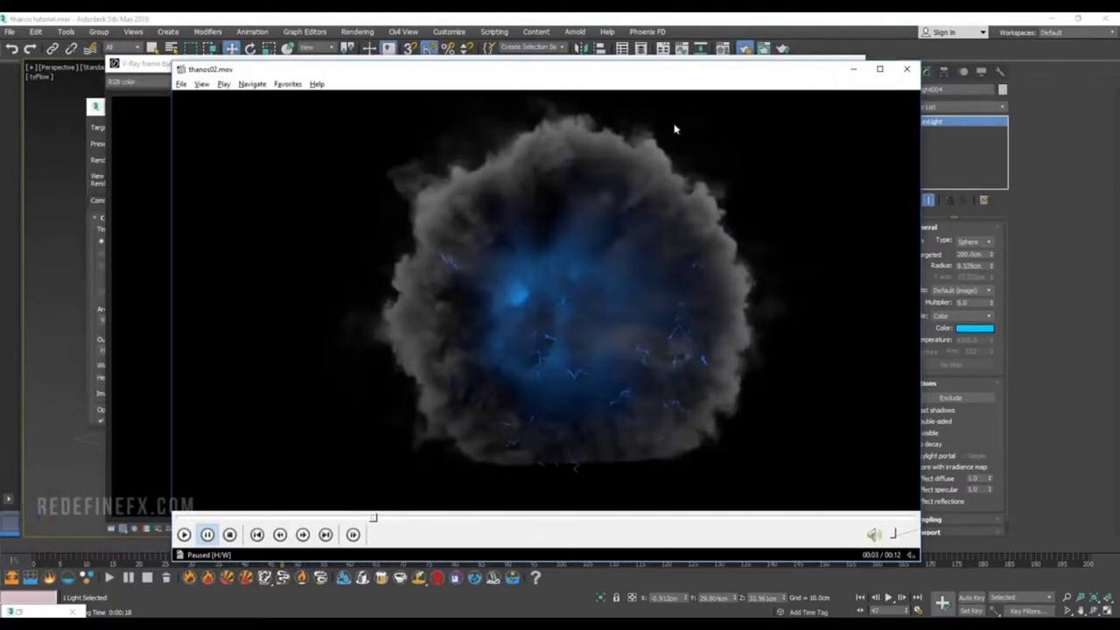
Step: Add a VRaySelfIllumination render element to the V-Ray render setup
click(854, 68)
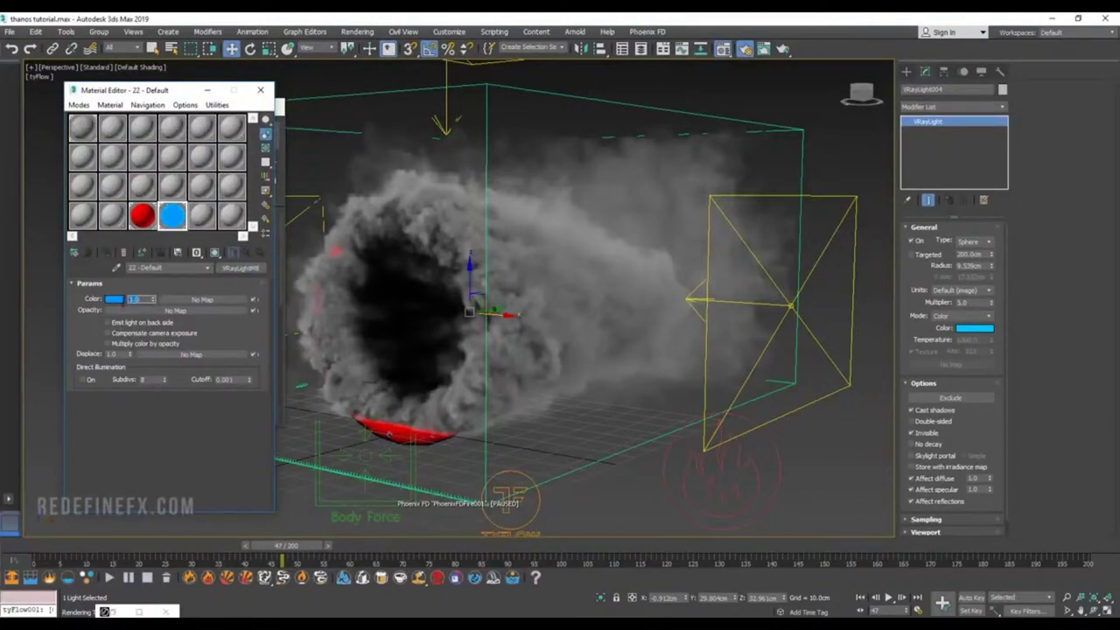
click(724, 49)
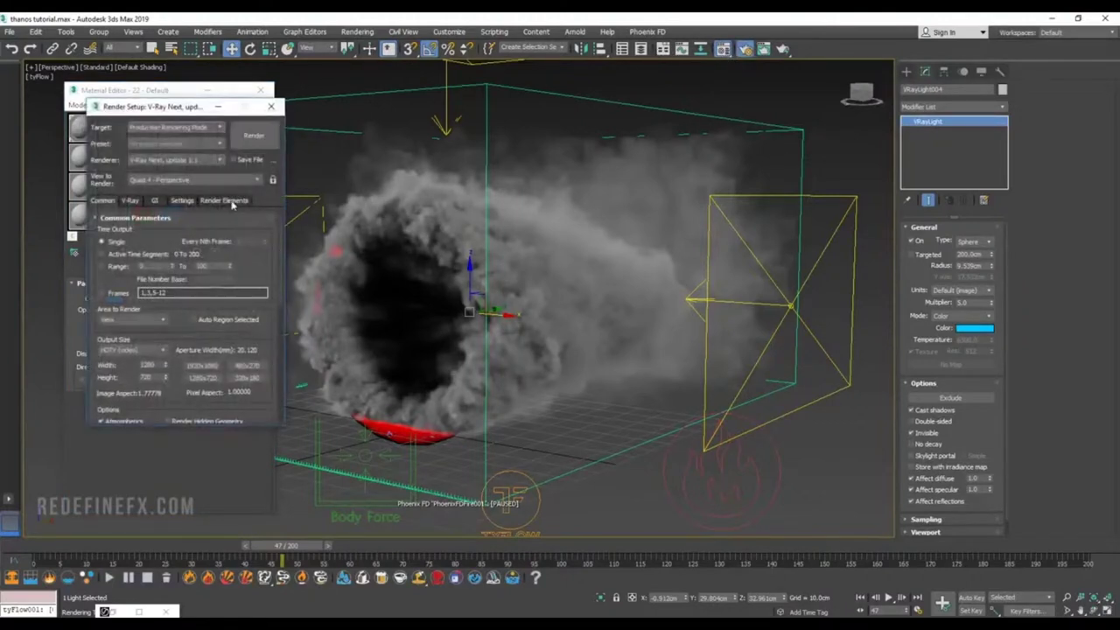
click(225, 200)
click(121, 246)
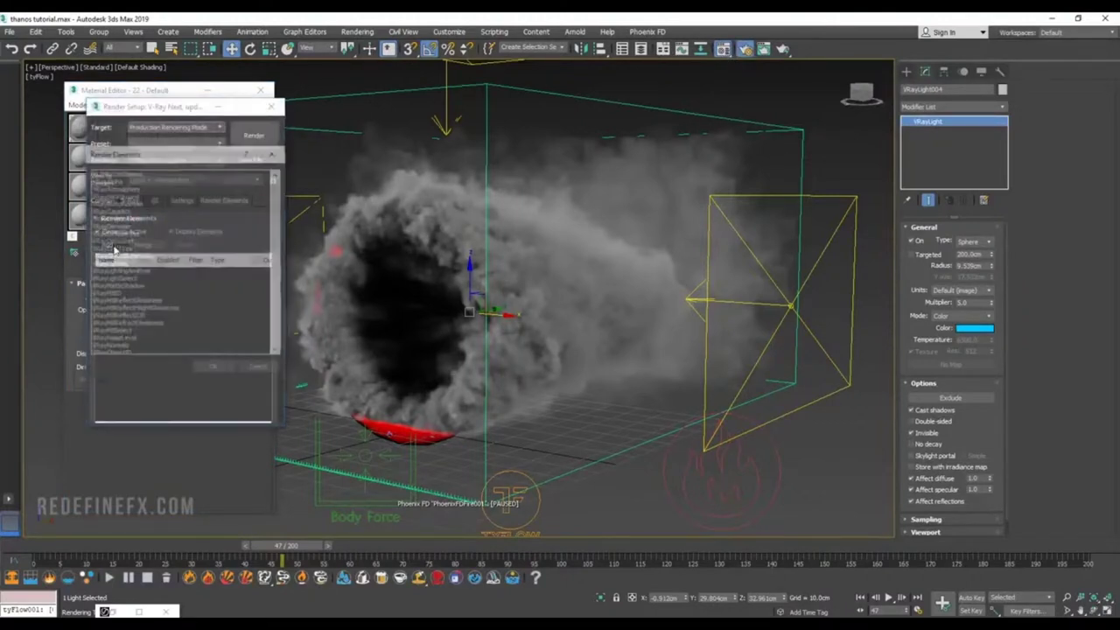
scroll(269, 267, down, 5)
scroll(264, 291, down, 1)
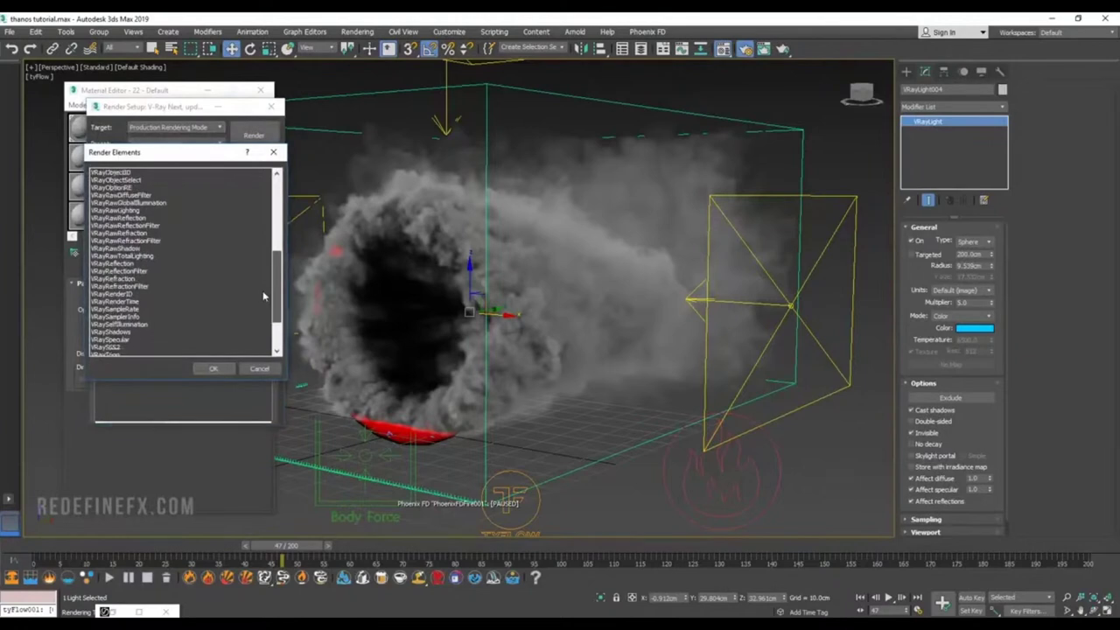
double_click(123, 320)
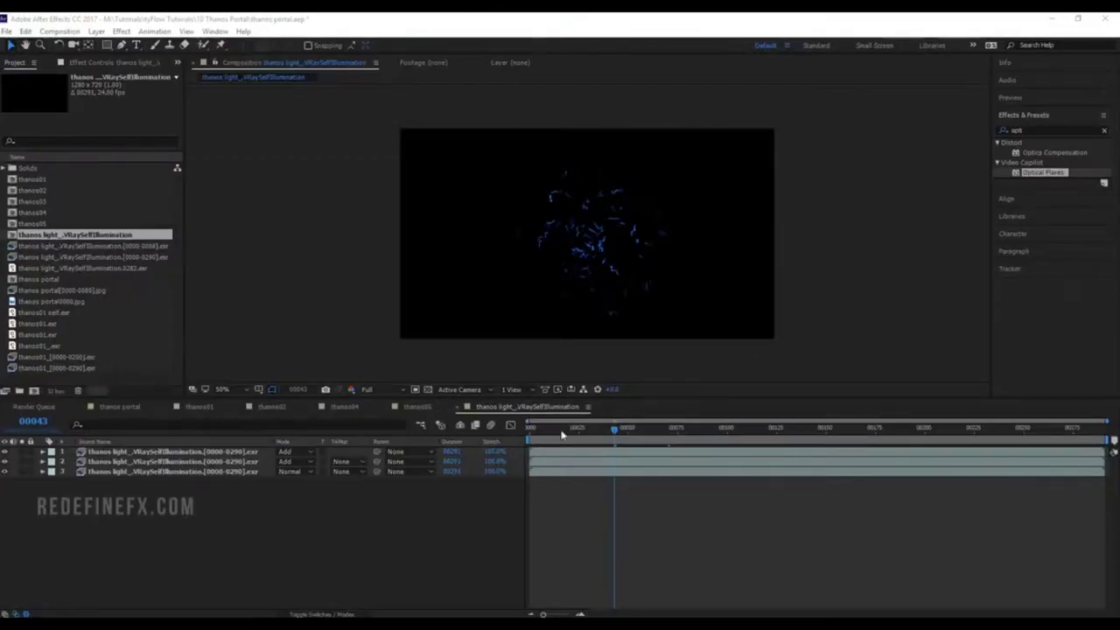
Step: Switch to After Effects, scrub through the VRaySelfIllumination composition, and compare it with the thanos05 composition
drag(539, 431, 824, 453)
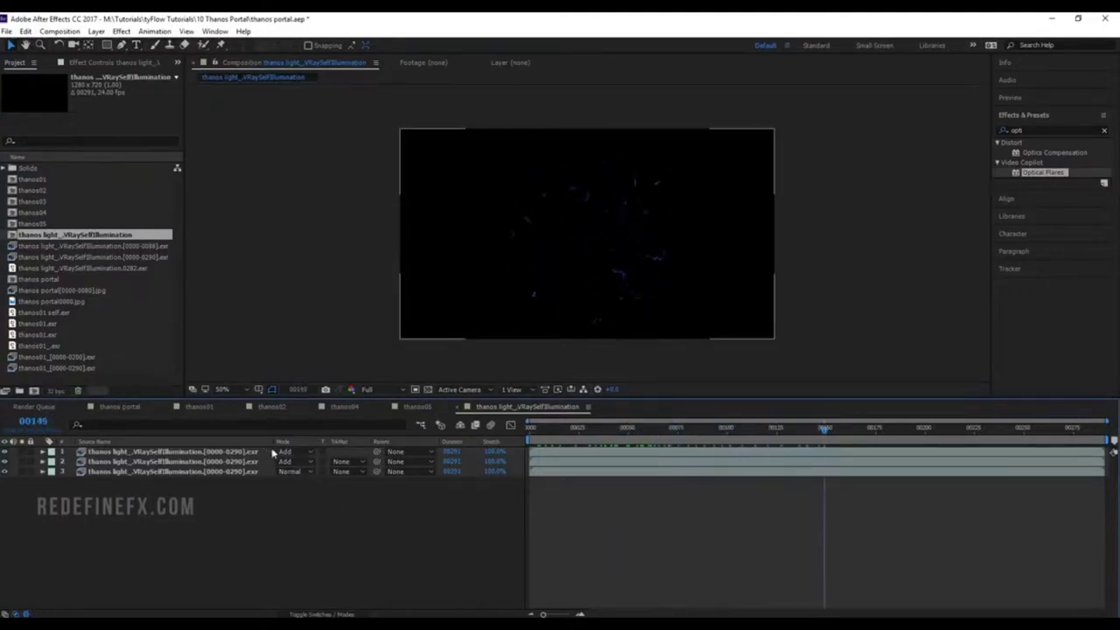
click(412, 407)
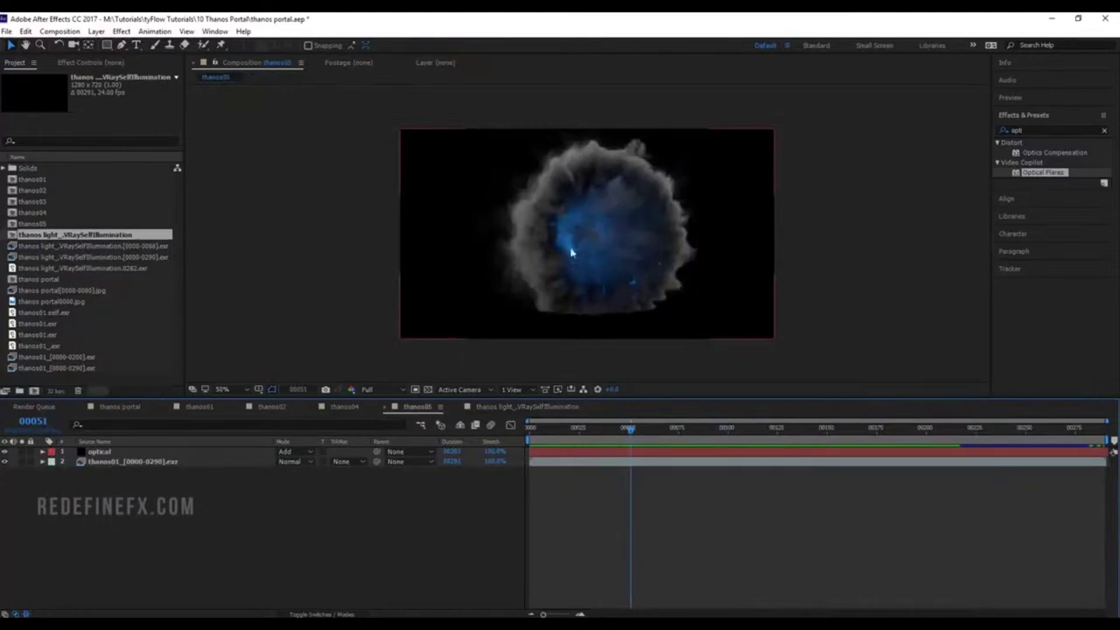
click(504, 407)
Step: Apply a Glow effect to the top VRaySelfIllumination layer, lower its threshold to 1.2%, and increase its glow radius
click(175, 452)
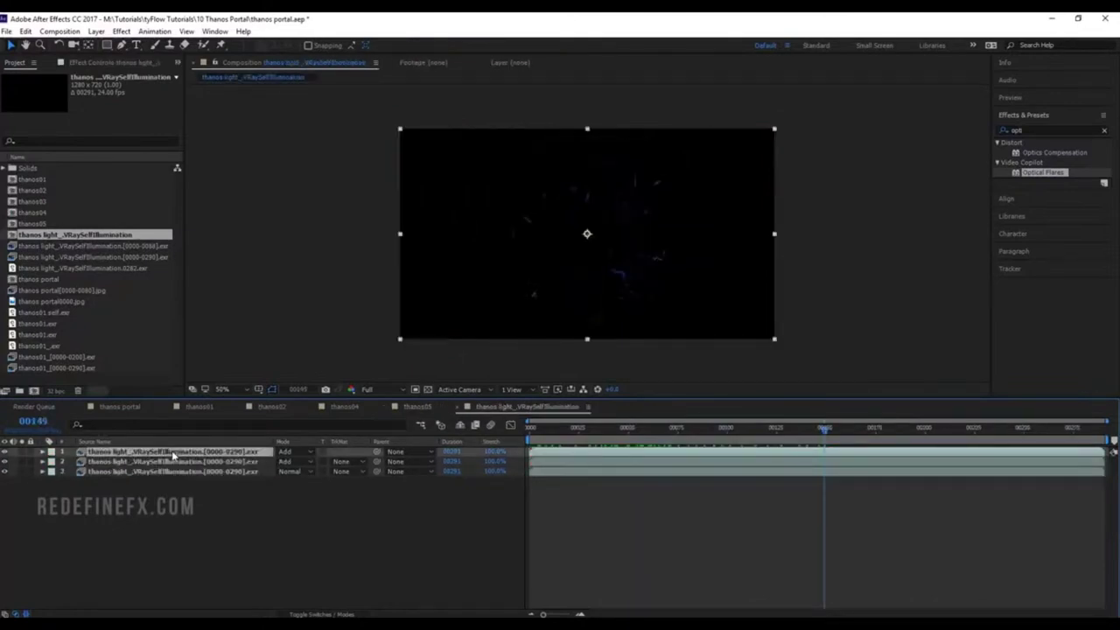
click(122, 33)
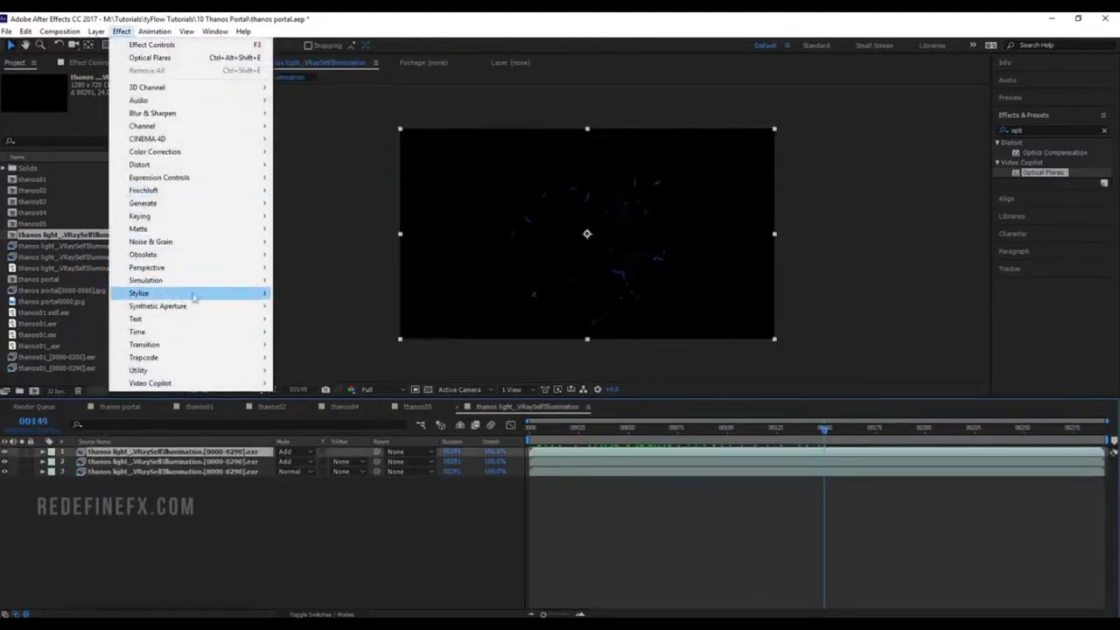
mouse_move(196, 296)
click(299, 499)
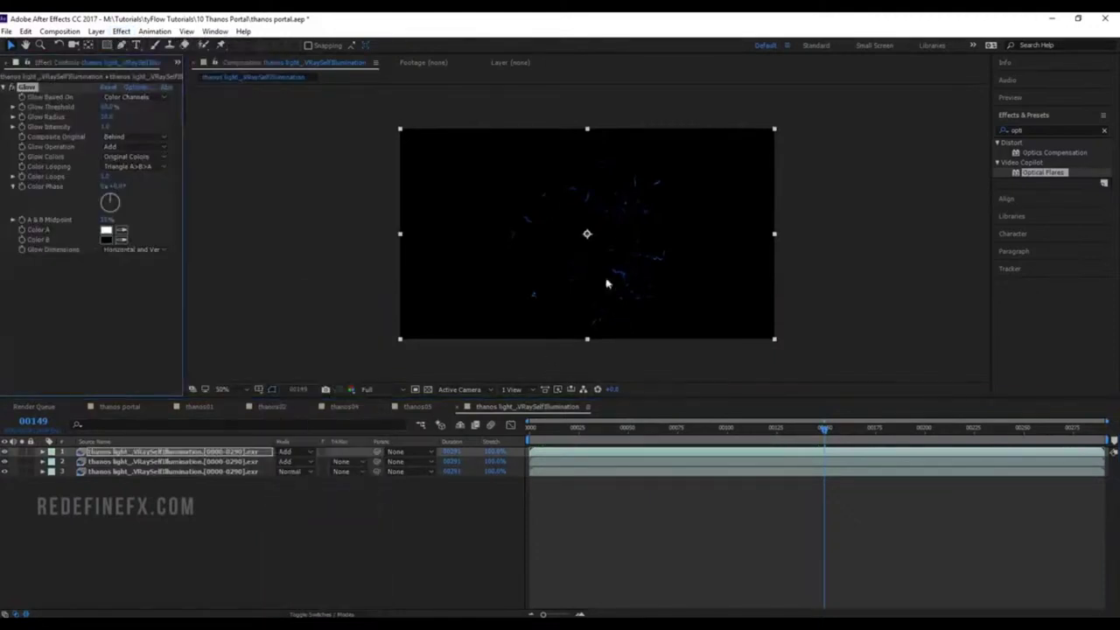
key(period)
key(period)
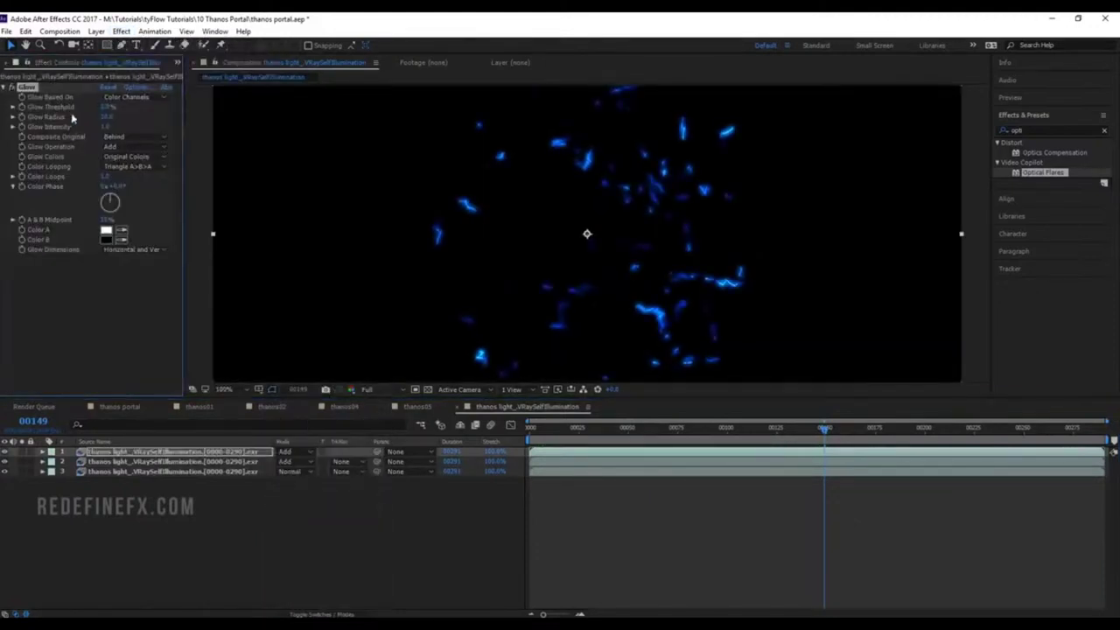
drag(106, 117, 96, 117)
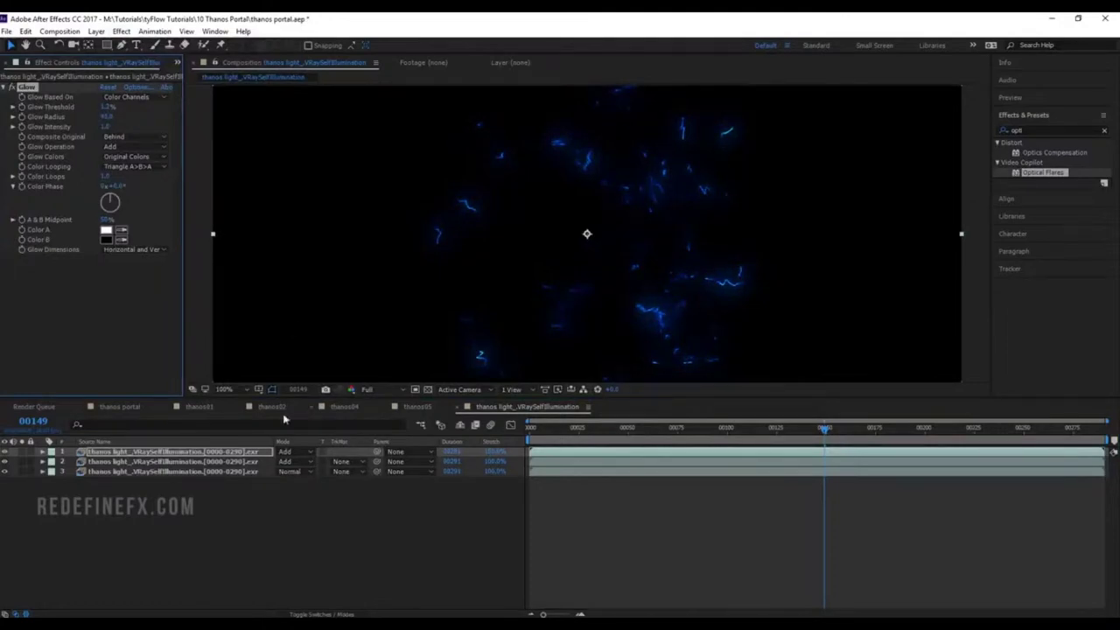
click(164, 462)
click(158, 473)
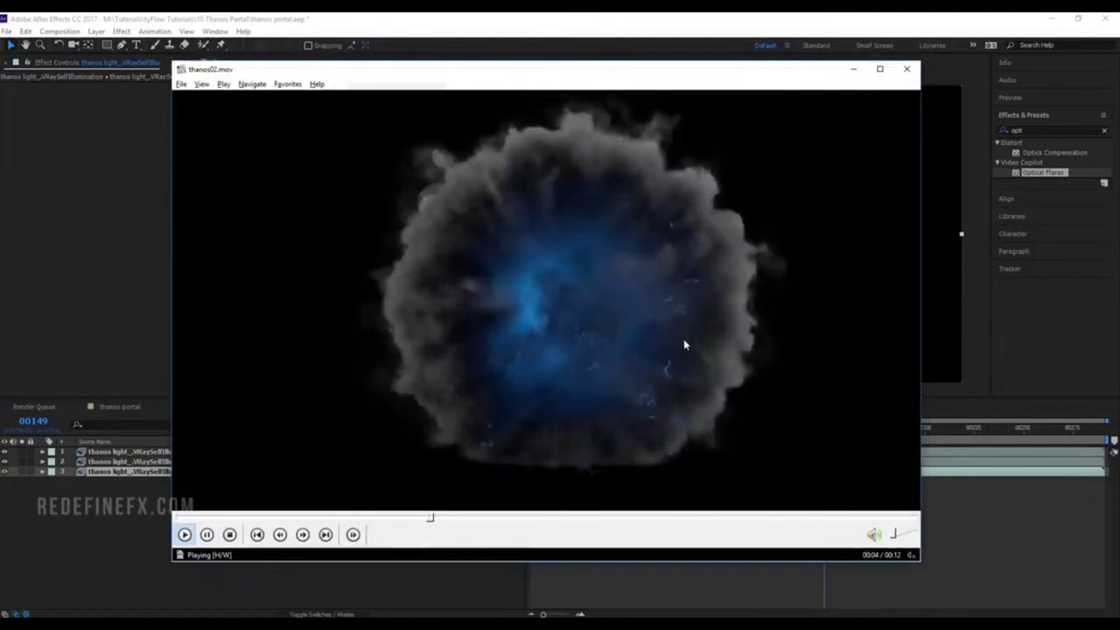
Step: Play the thanos02.mov preview, pausing to examine the glowing strands inside the smoke portal
key(space)
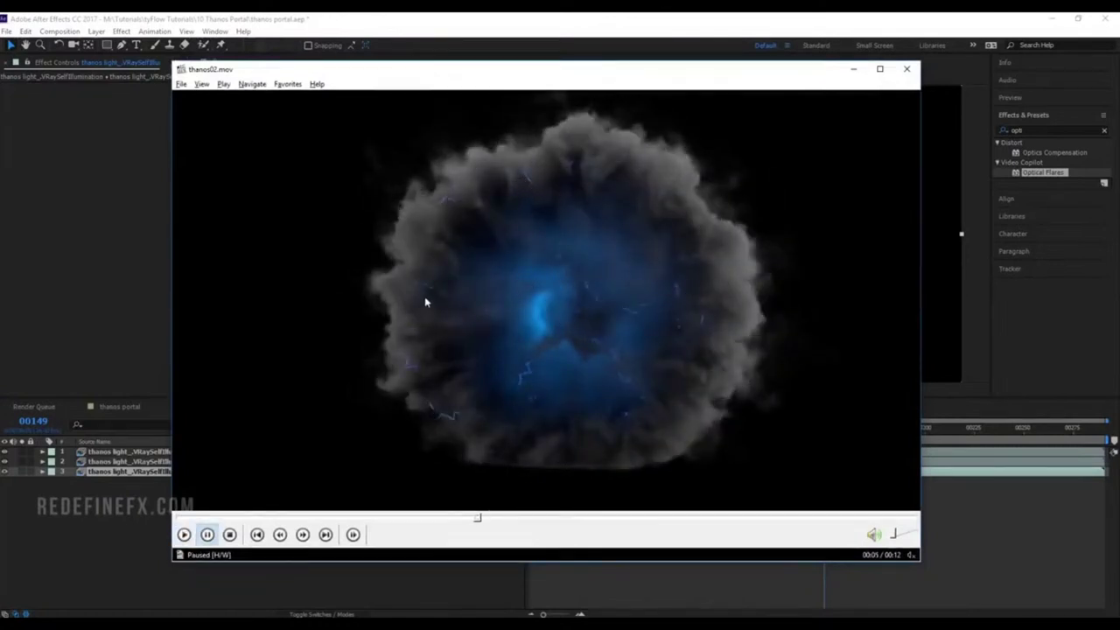
key(space)
key(space)
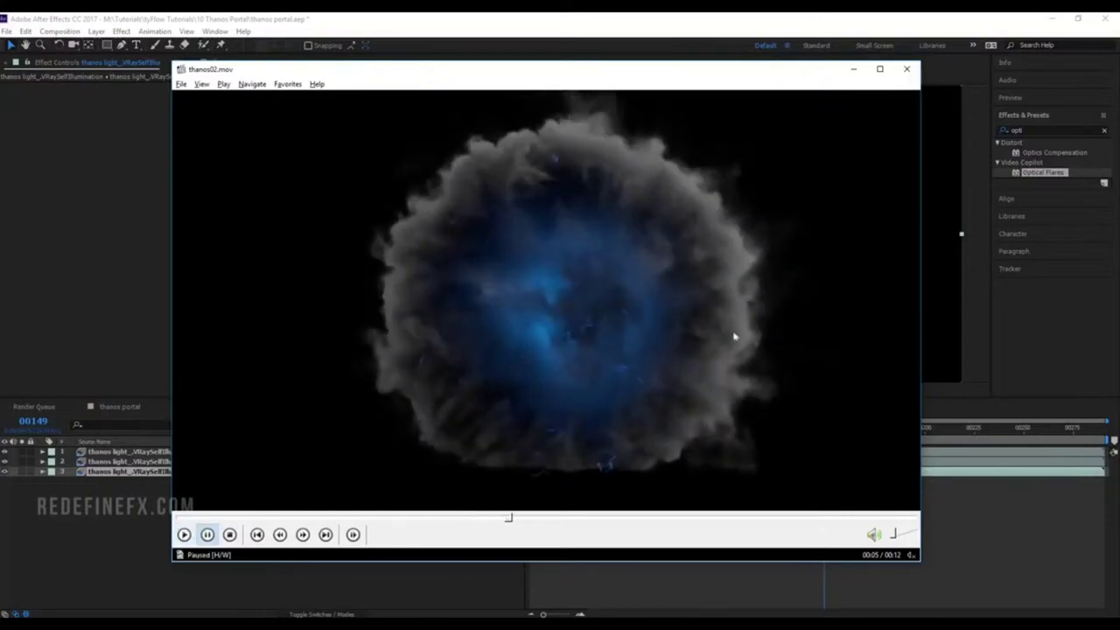
key(space)
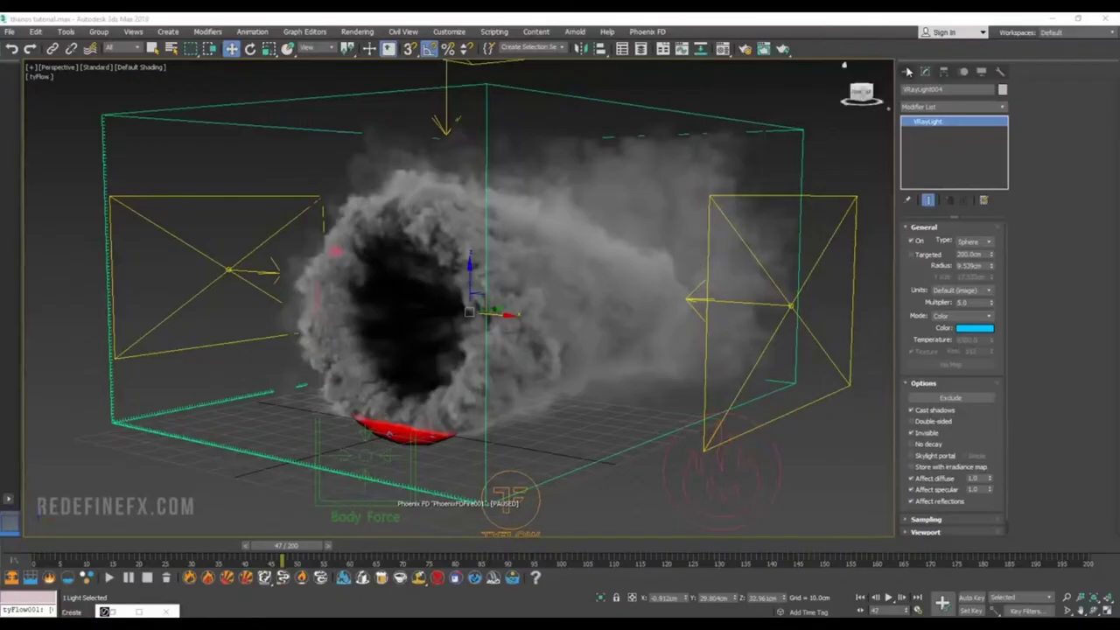
Step: Switch back to 3ds Max and create a VRayPlane on the ground in front of the ring
click(908, 72)
click(907, 88)
click(954, 104)
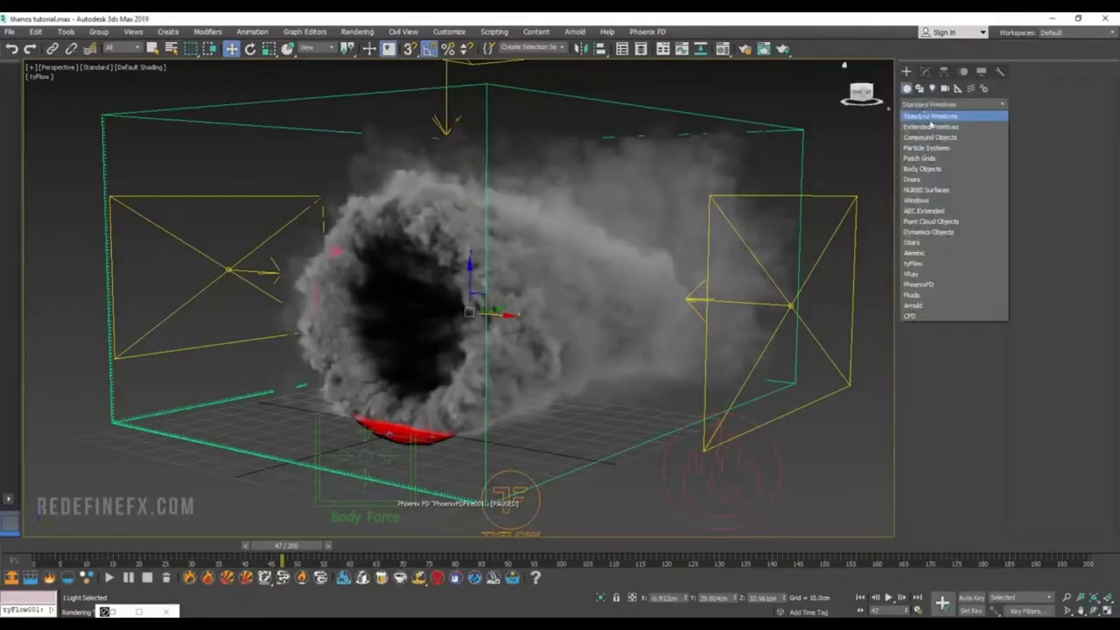
click(926, 274)
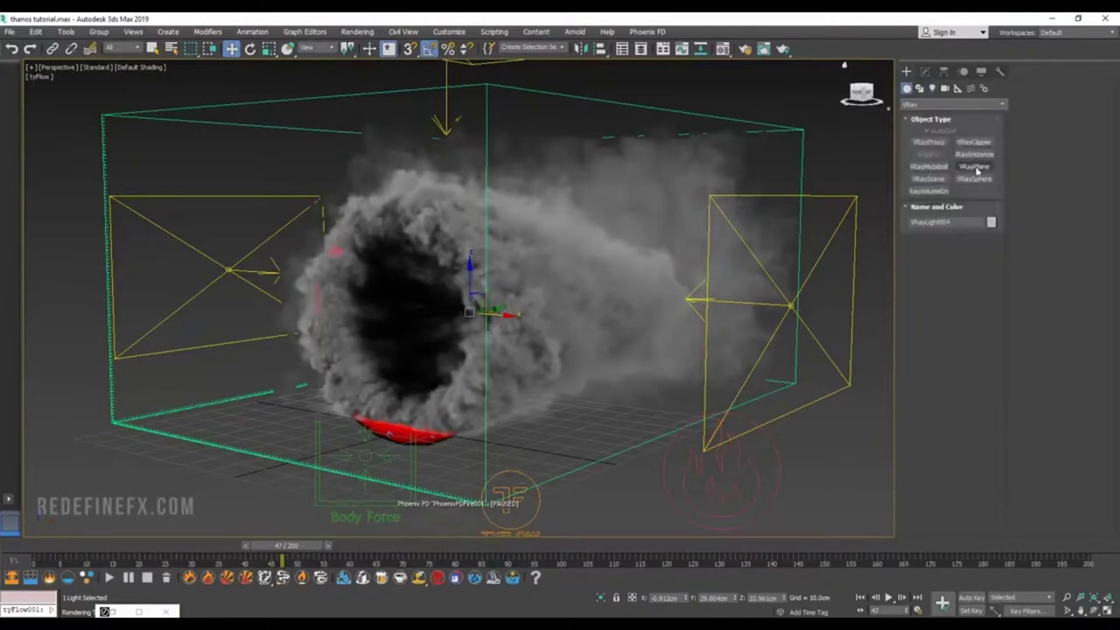
click(975, 166)
click(280, 435)
right_click(281, 435)
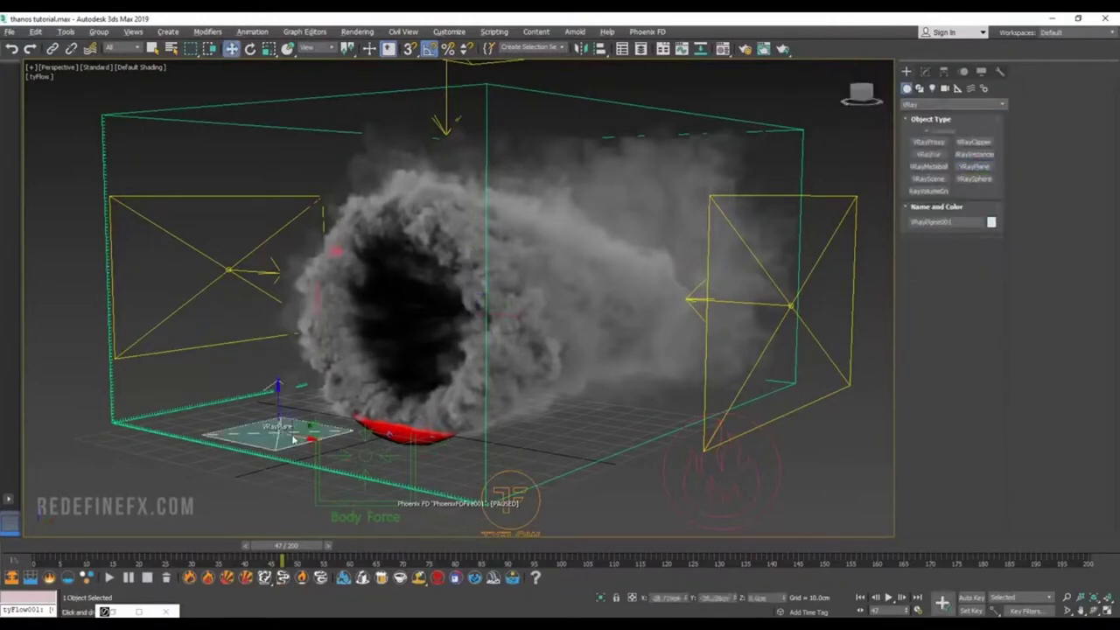
Step: Move the VRayPlane to about Y 9.3 cm and Z 0.5 cm in the left view, and check the portal's base in the rendered frame
key(alt+w)
scroll(367, 442, up, 5)
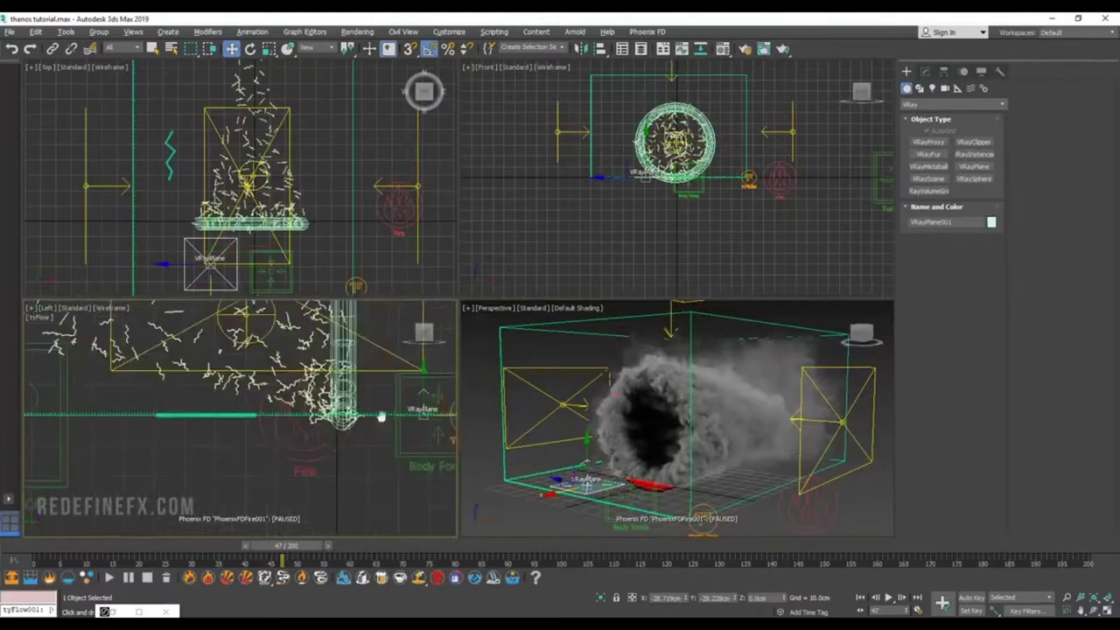
drag(342, 432, 262, 406)
scroll(163, 420, up, 4)
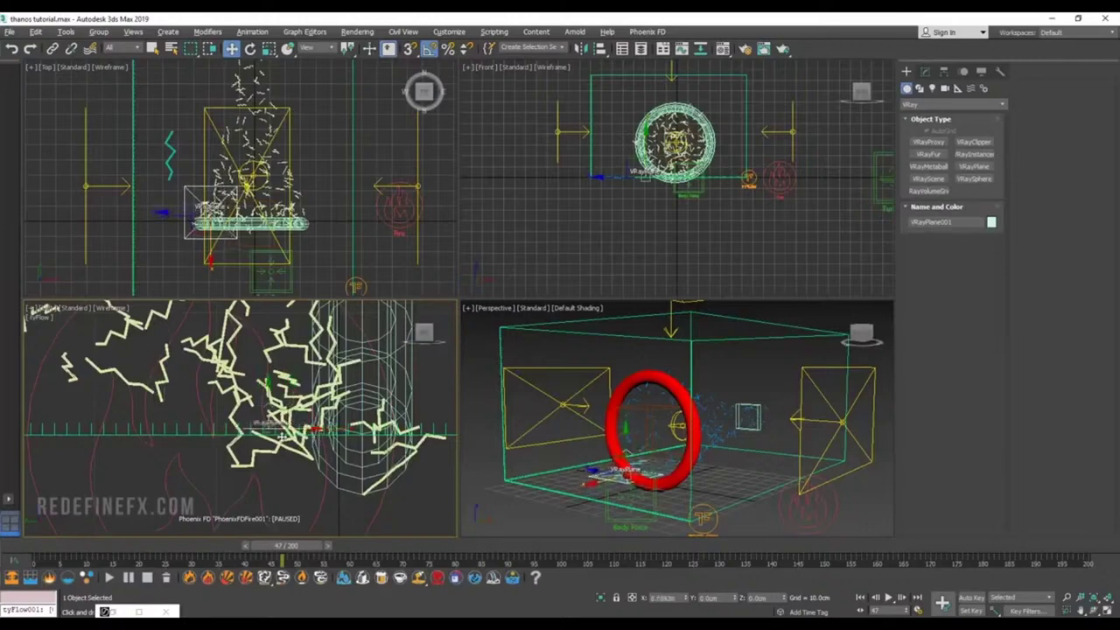
scroll(262, 406, up, 2)
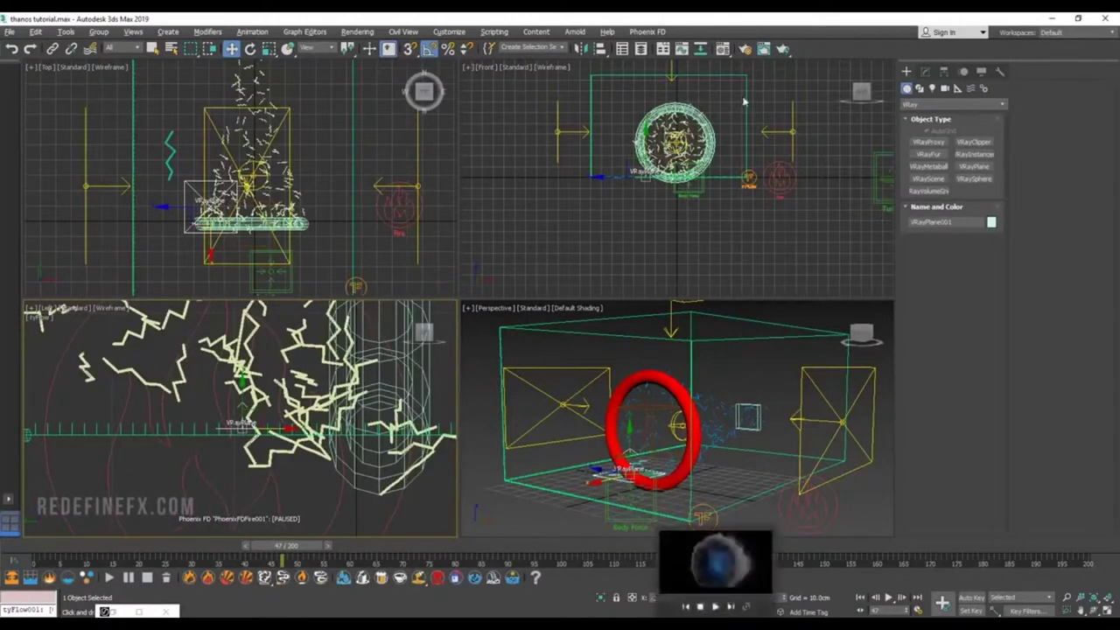
click(750, 569)
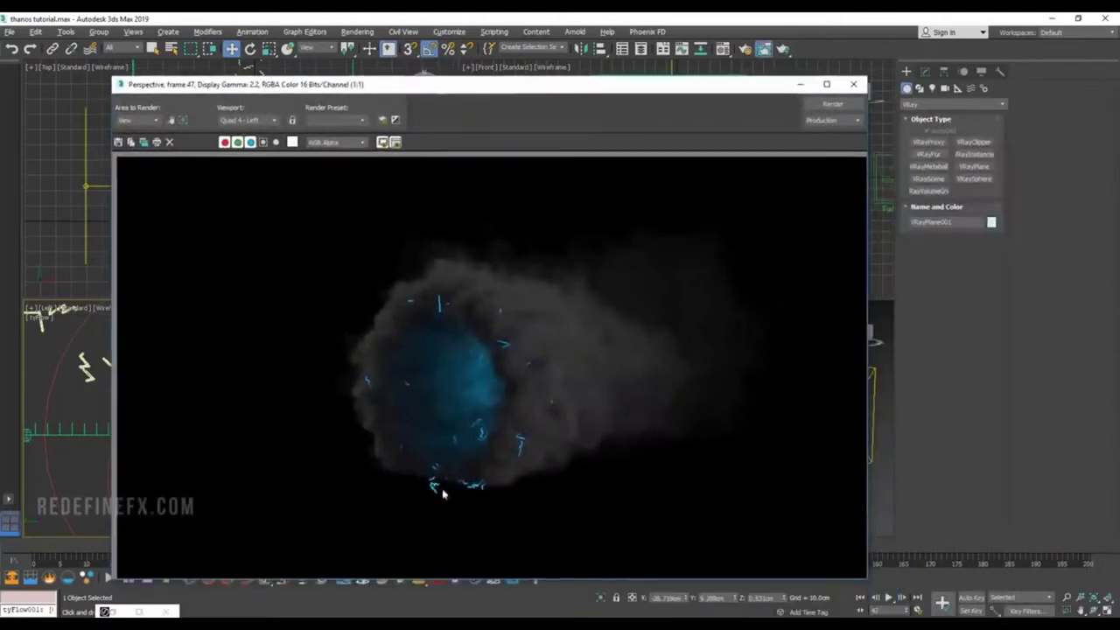
click(800, 84)
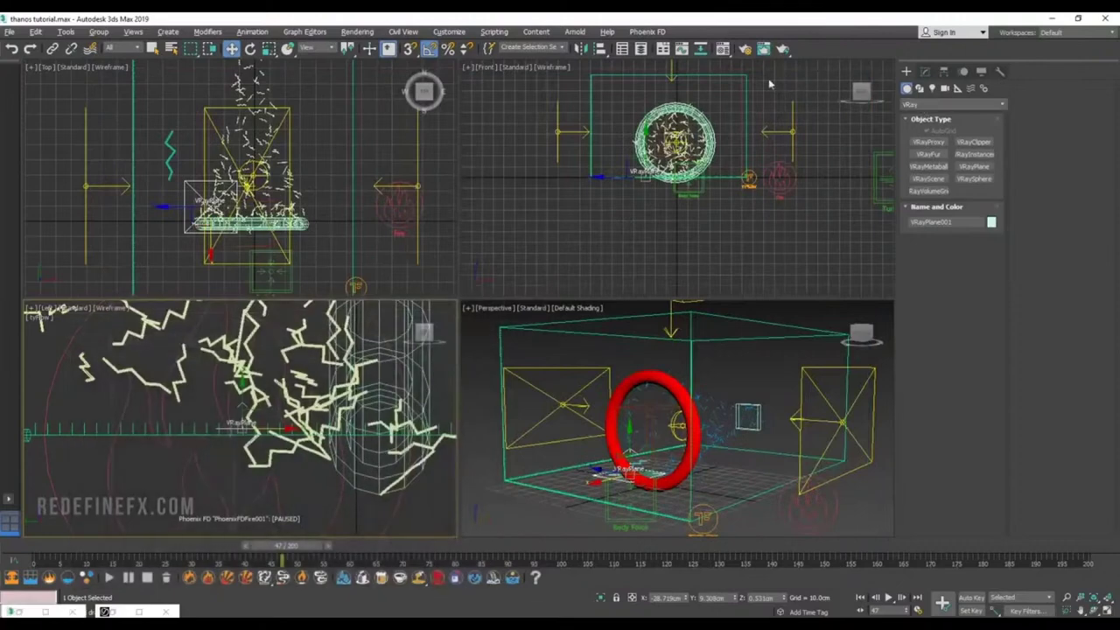
Step: Create a VRayMtl in the empty slot beside the blue material and assign it to the VRayPlane
click(723, 50)
click(202, 215)
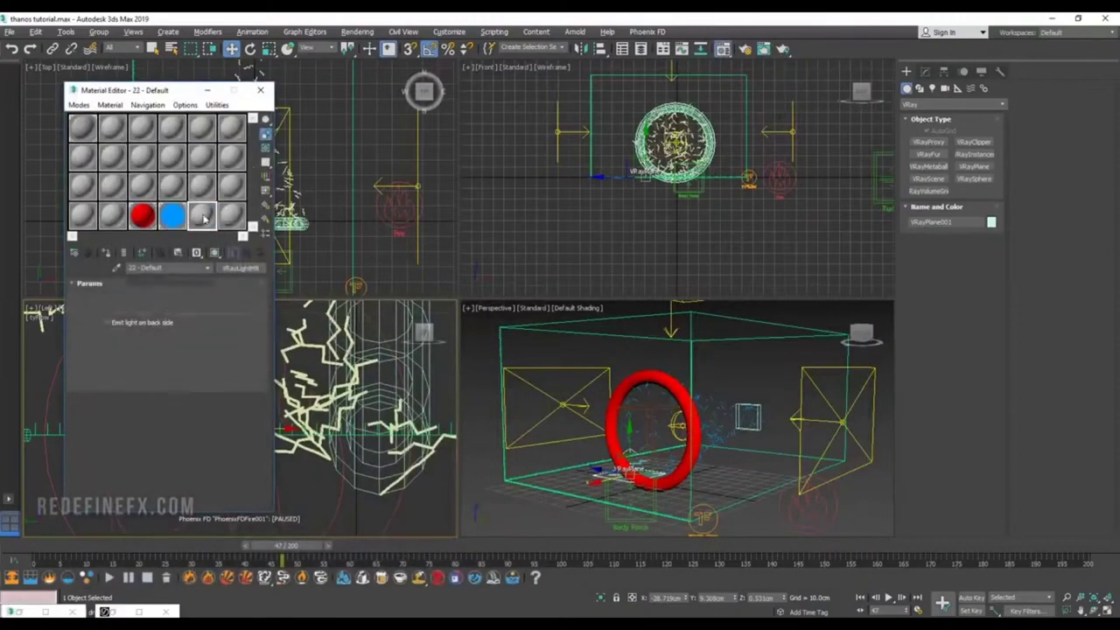
click(232, 268)
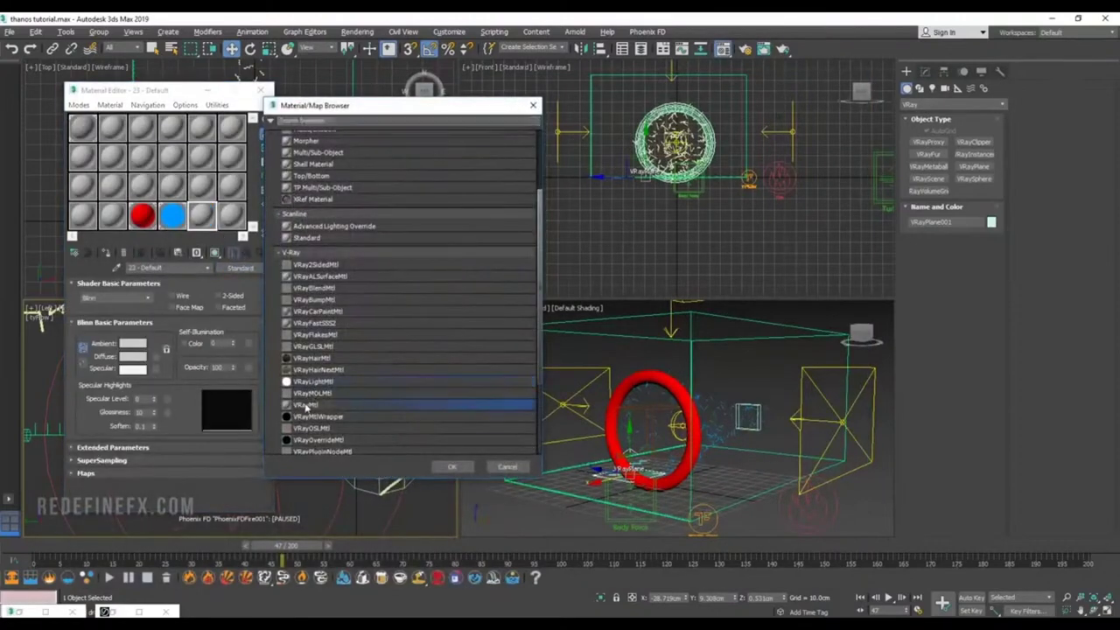
double_click(297, 404)
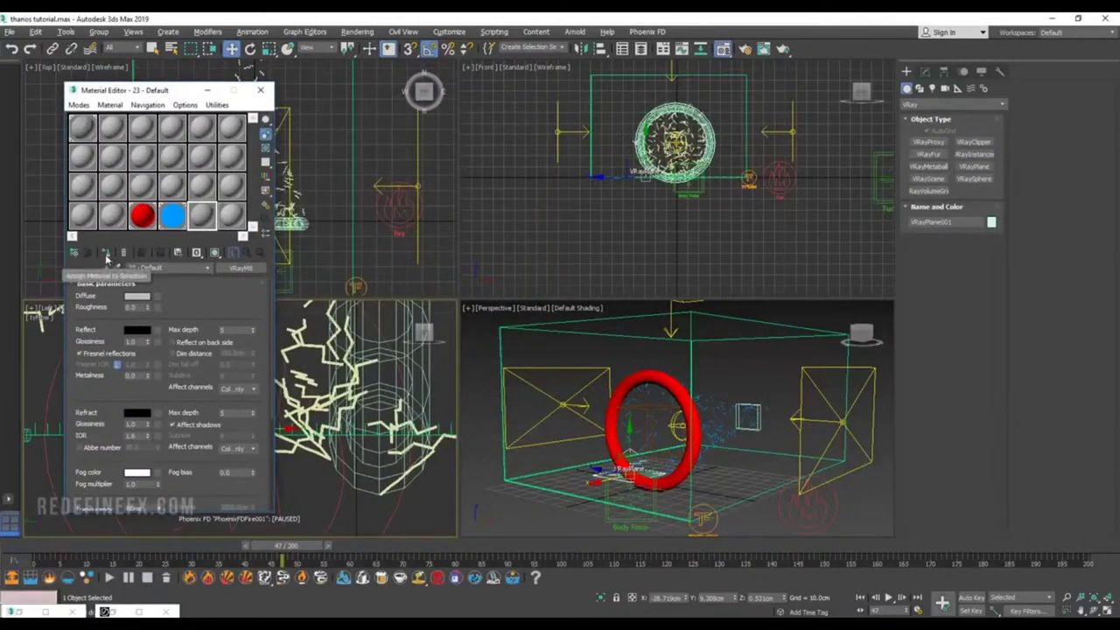
Step: Frame the portal more closely in the perspective view and render the current frame with the ground plane
click(662, 330)
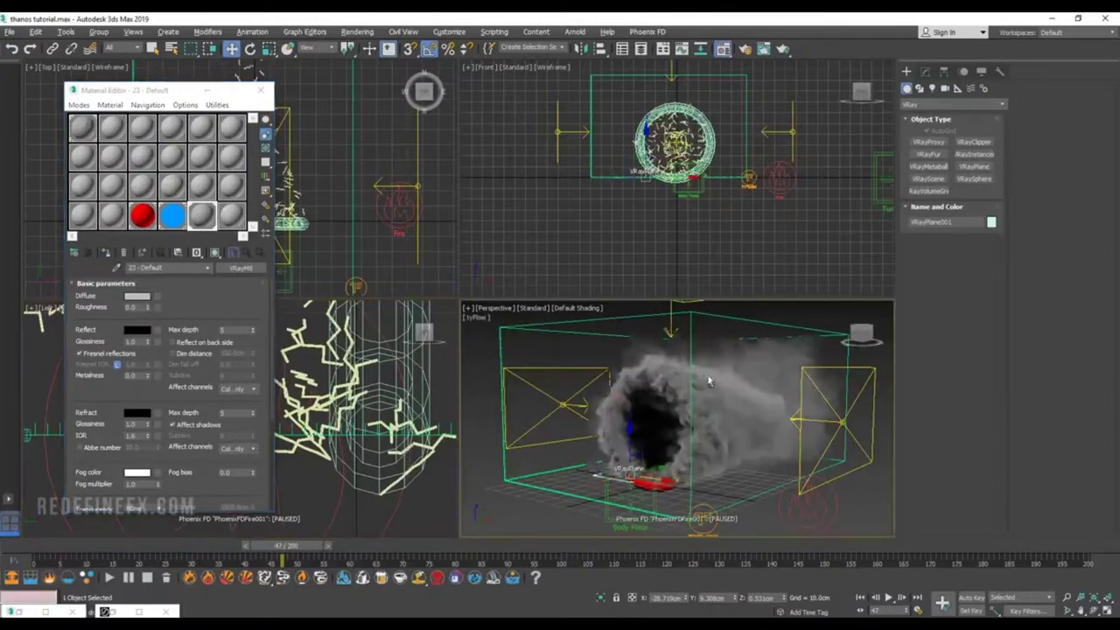
scroll(696, 377, up, 4)
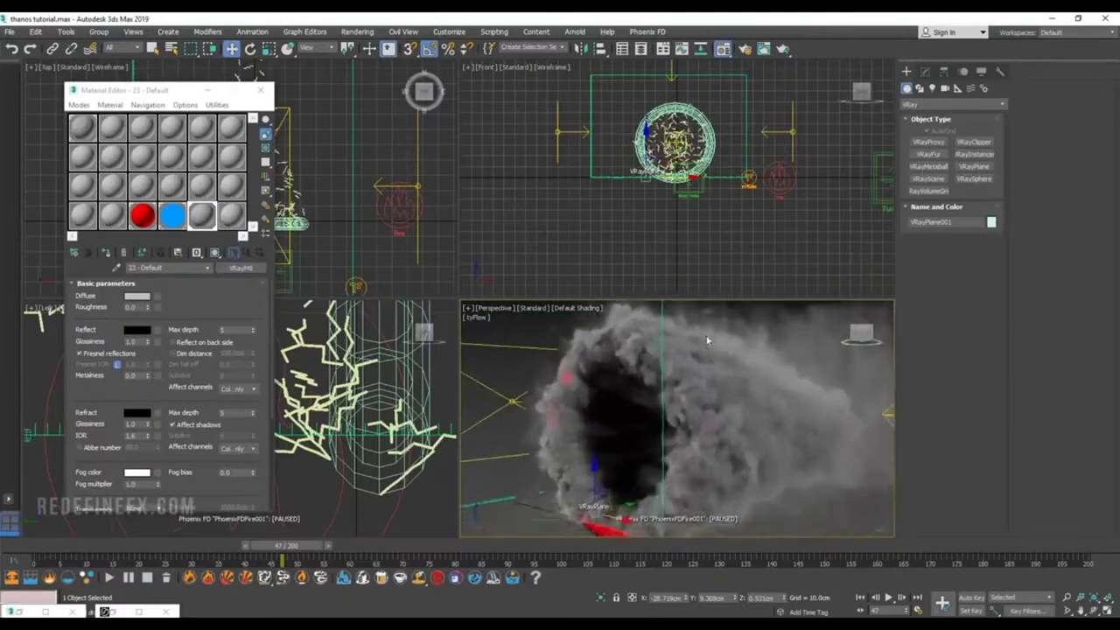
middle_drag(708, 341, 709, 348)
click(785, 49)
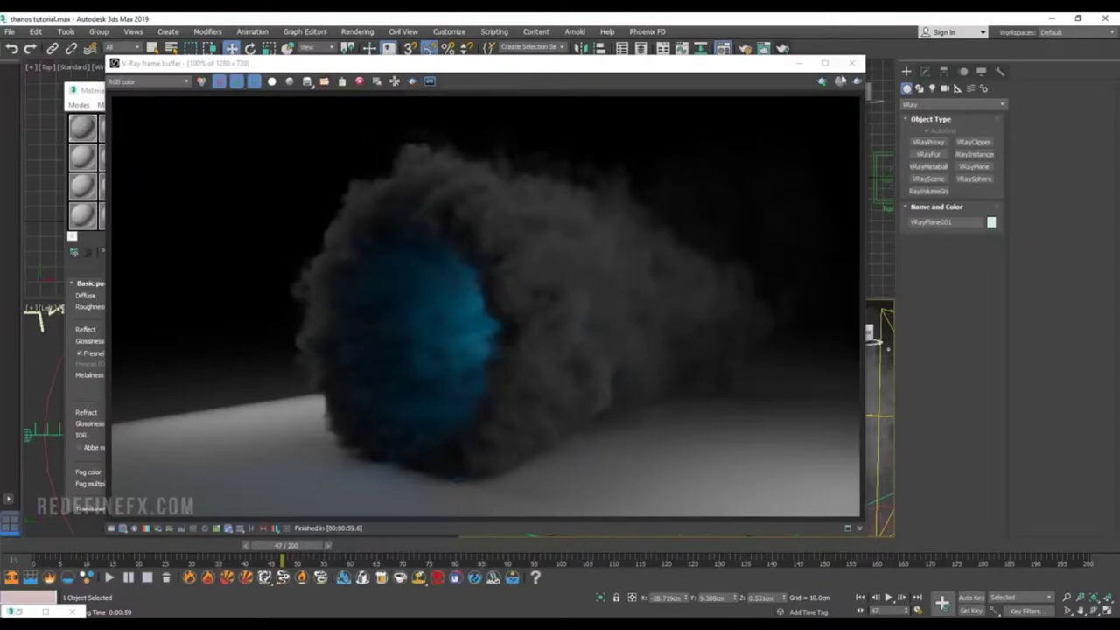
click(798, 64)
Step: Tilt the side light before the portal's left flank downward toward the ring and raise it to about Z 87 cm
click(537, 402)
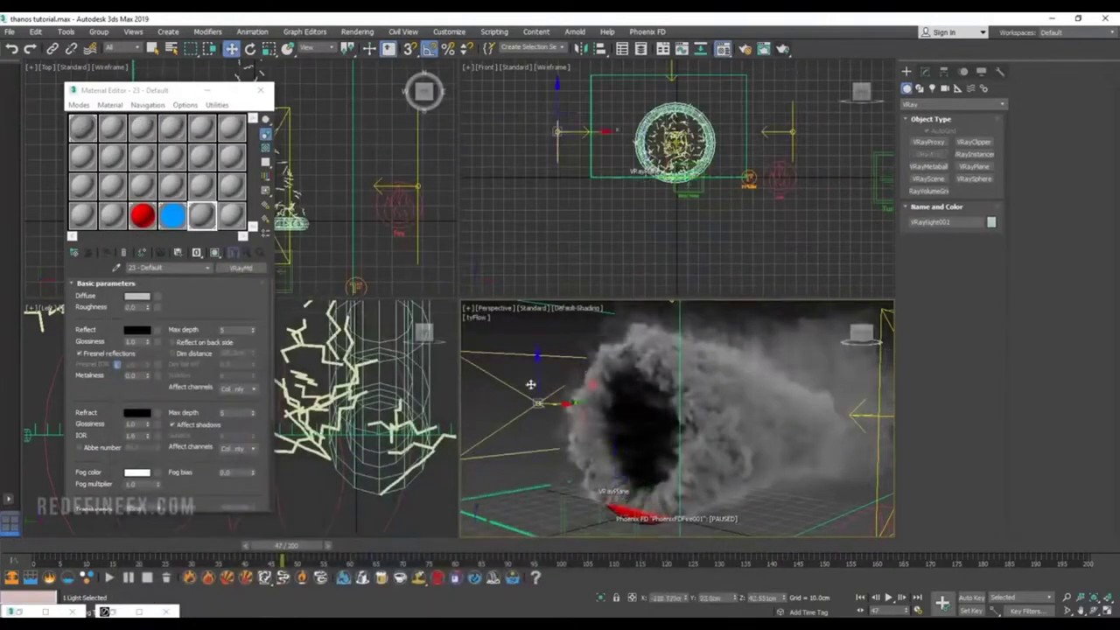
middle_drag(561, 129, 587, 200)
key(e)
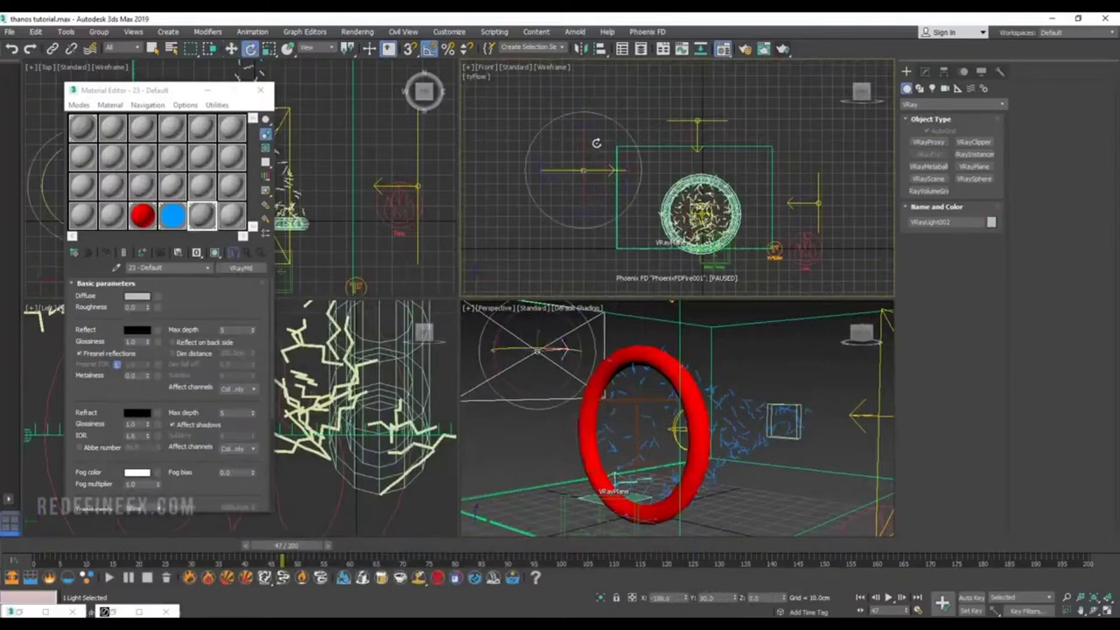
mouse_move(612, 139)
mouse_down()
mouse_move(631, 169)
mouse_move(609, 153)
mouse_up()
key(w)
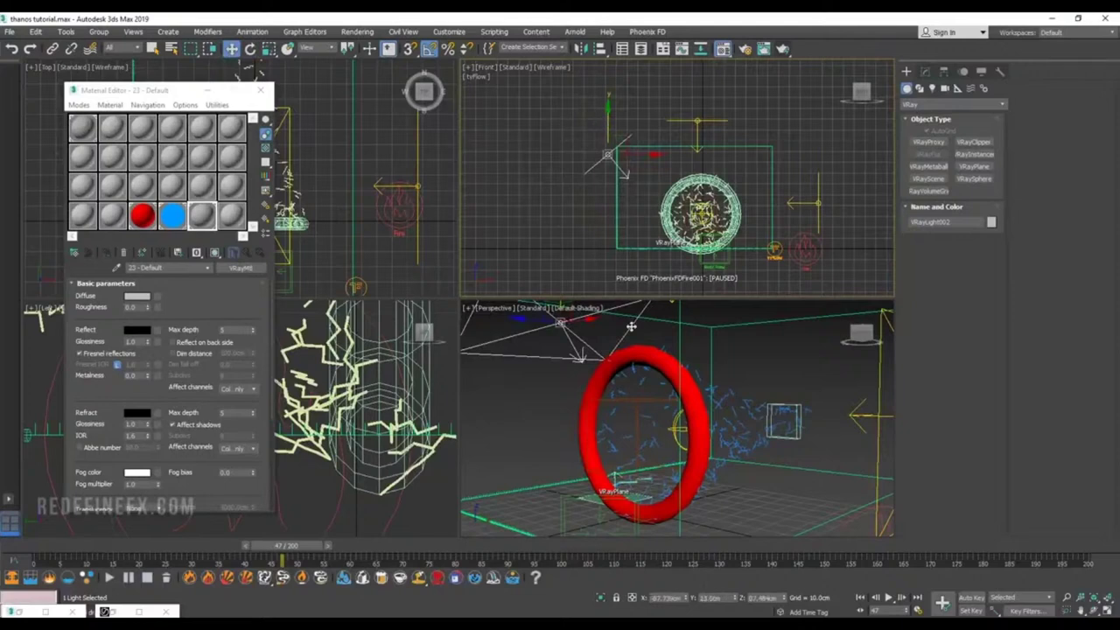
Step: Render the frame with the adjusted side light, and set the multiplier of the sphere light inside the ring to 2.0
key(shift+q)
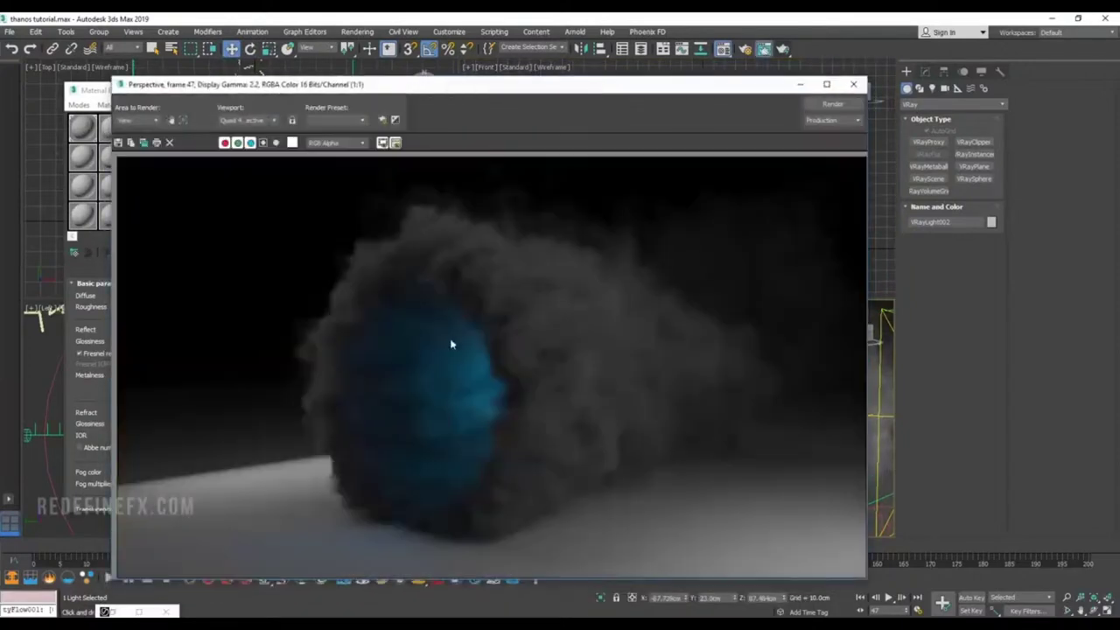
click(854, 84)
click(700, 210)
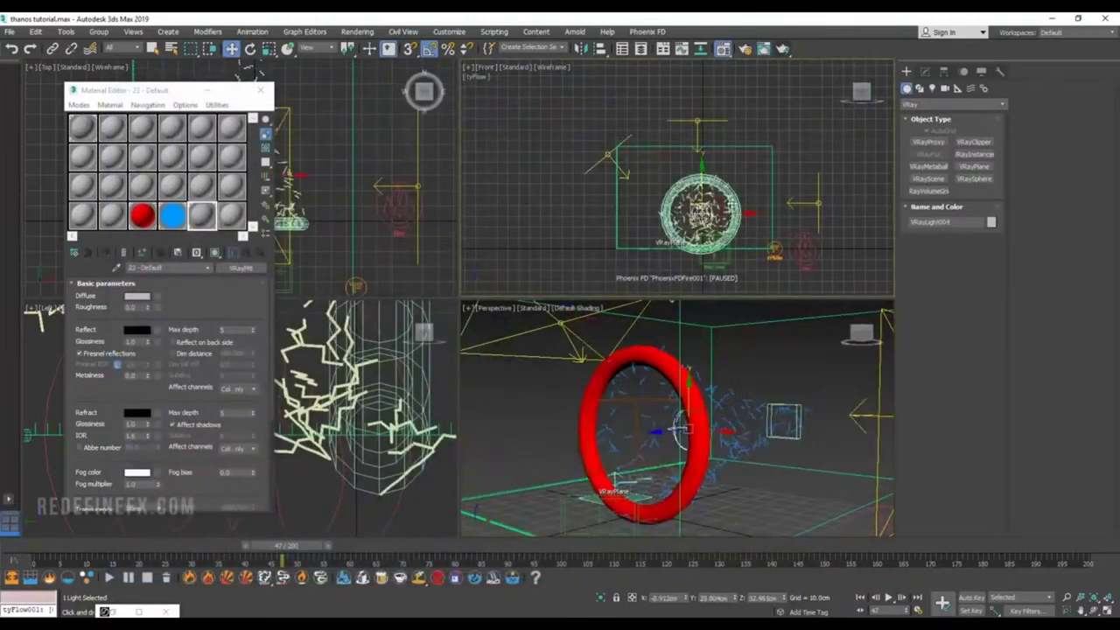
click(925, 72)
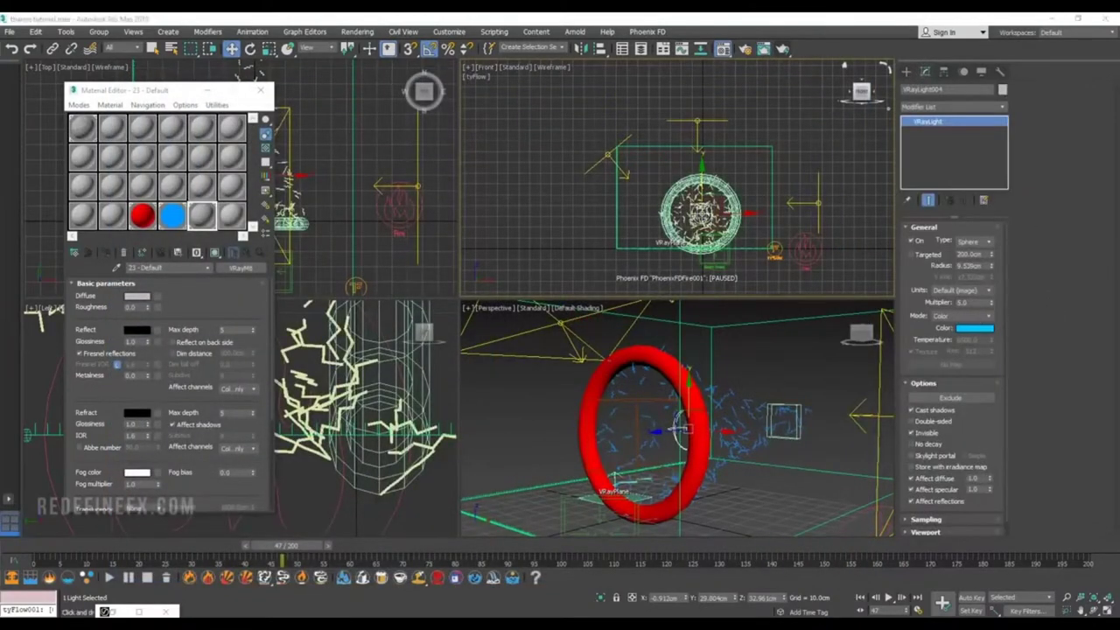
double_click(973, 303)
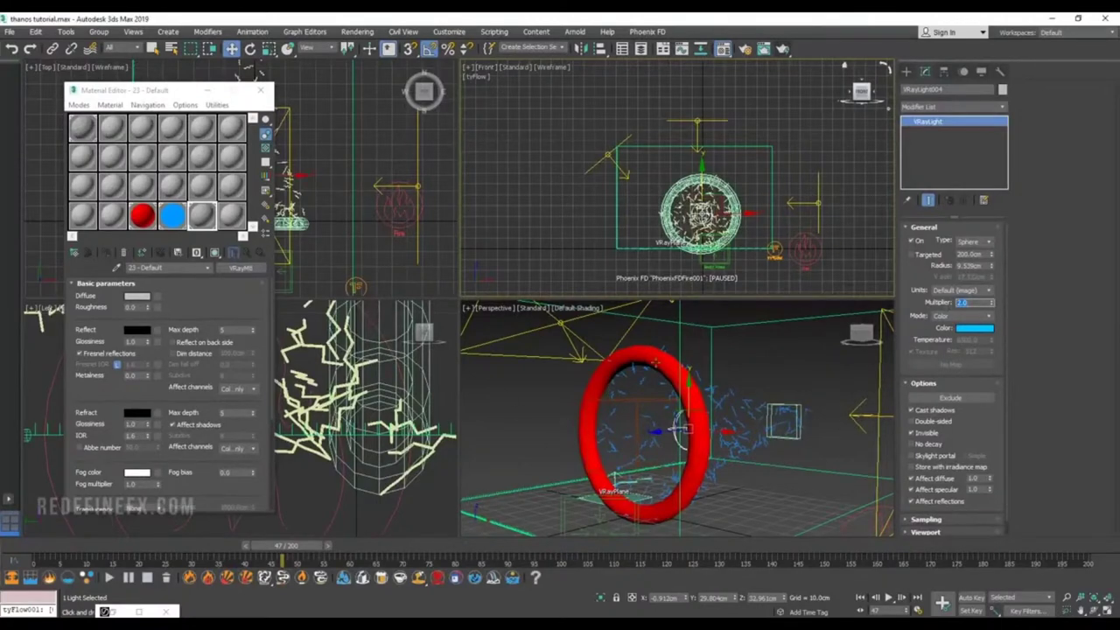
text(2.0)
key(Return)
alt+middle_drag(681, 428, 400, 538)
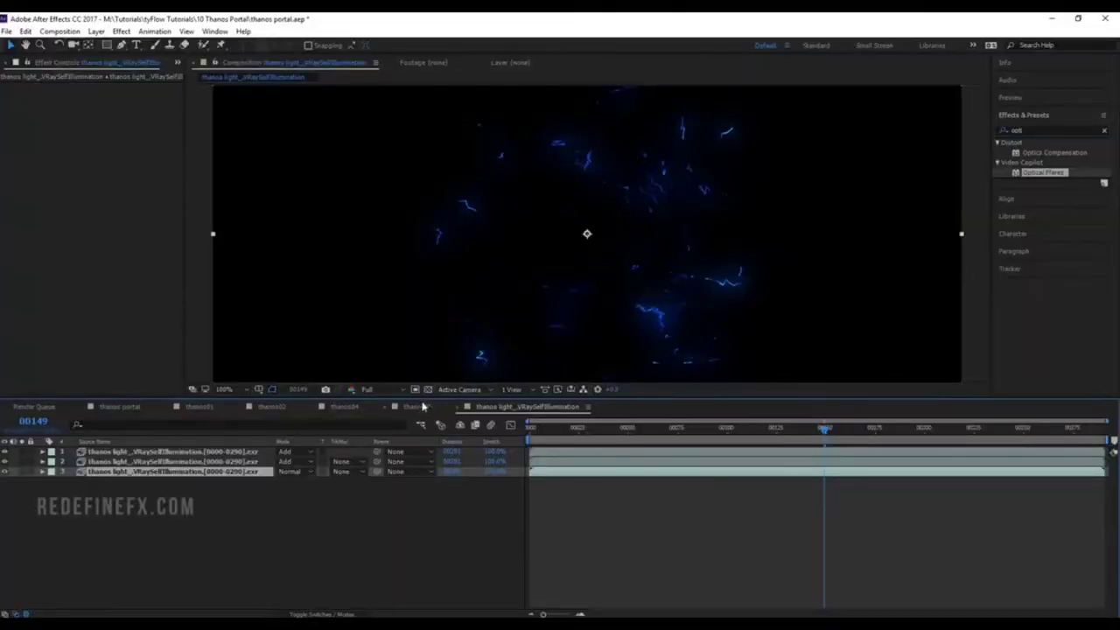
Step: In After Effects, examine the thanos05 composition at frame 0 with the optical layer hidden and shown, and at frame 164
click(420, 407)
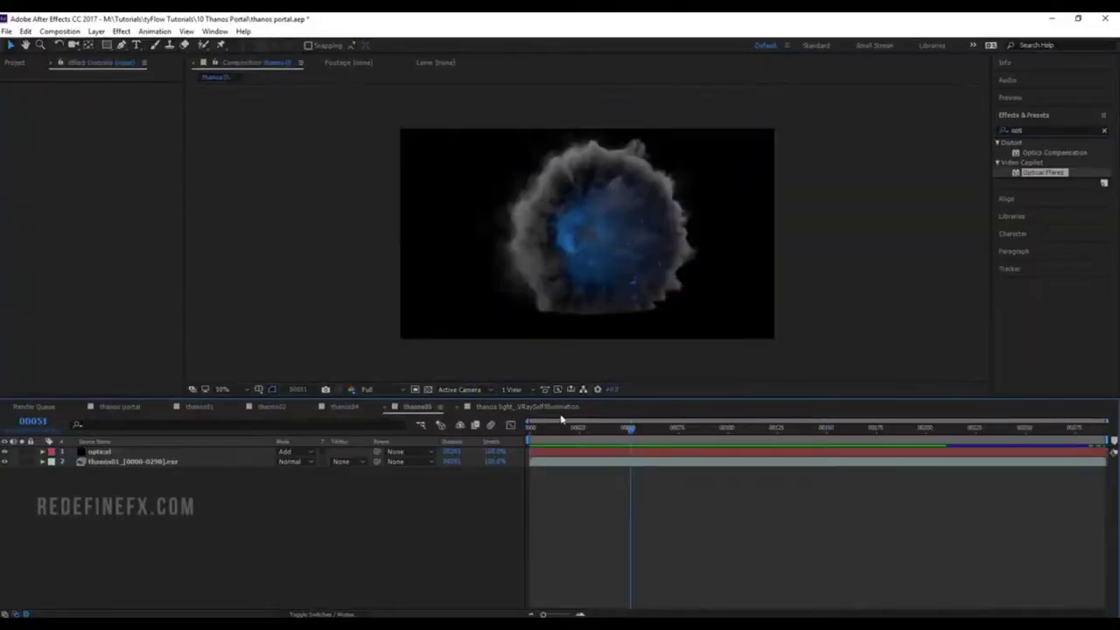
drag(562, 420, 530, 426)
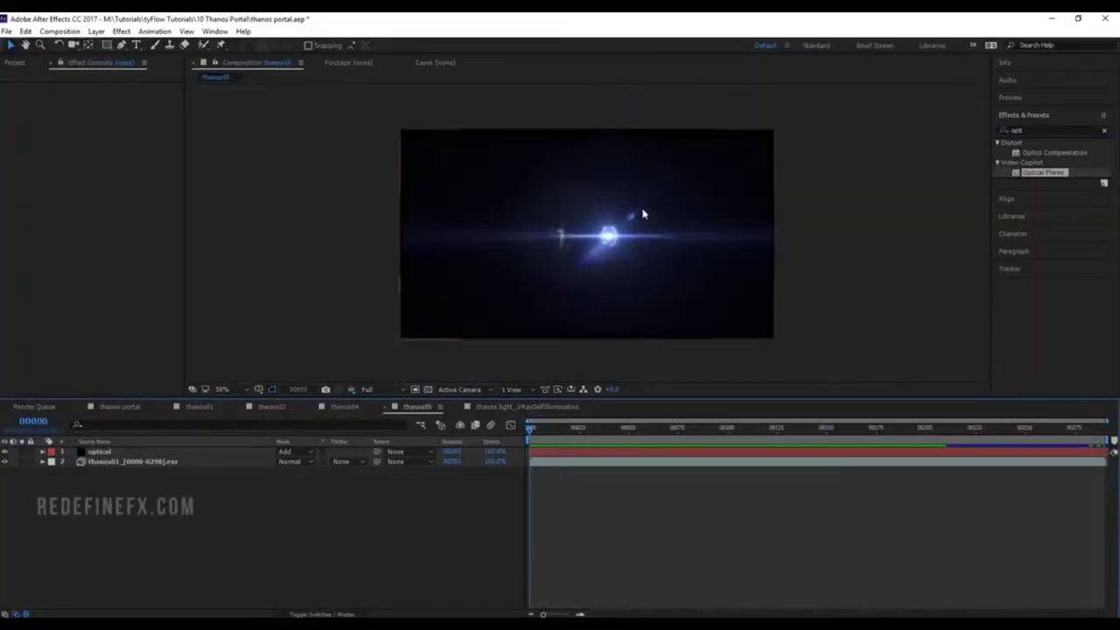
key(slash)
click(4, 453)
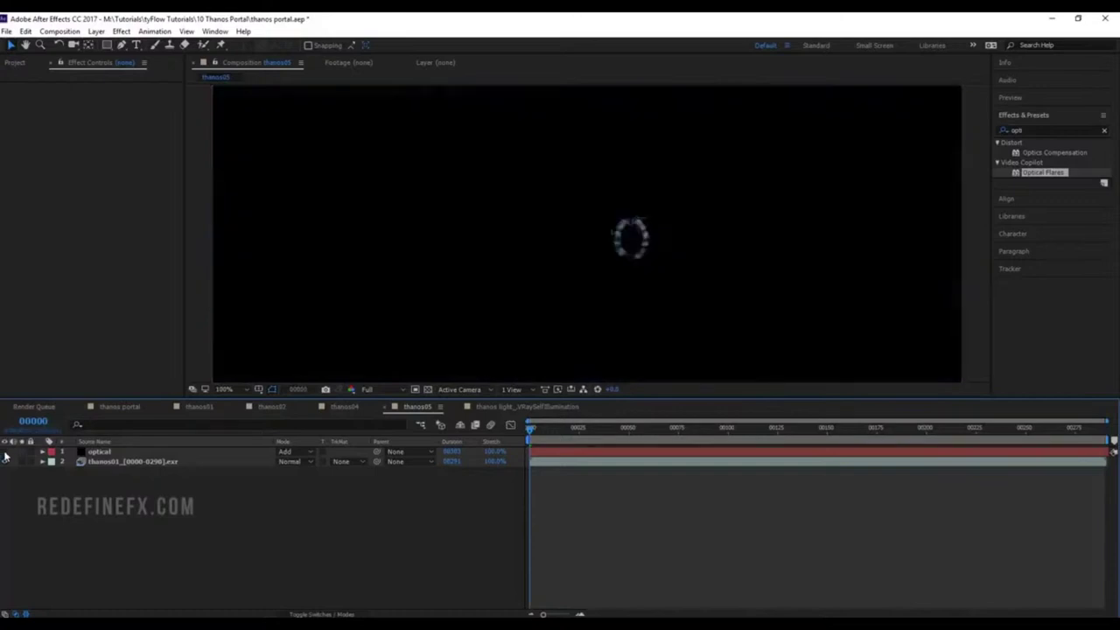
click(4, 453)
drag(532, 434, 854, 433)
key(comma)
Step: Brighten the thanos01 footage layer by raising the upper point of its Curves effect
click(104, 463)
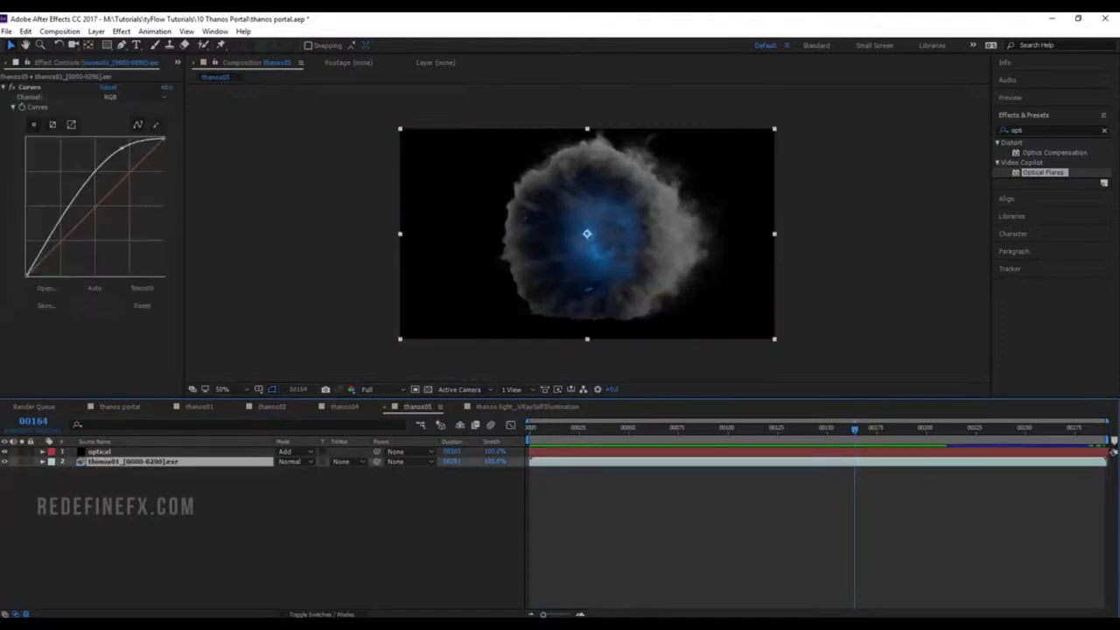
drag(123, 147, 115, 140)
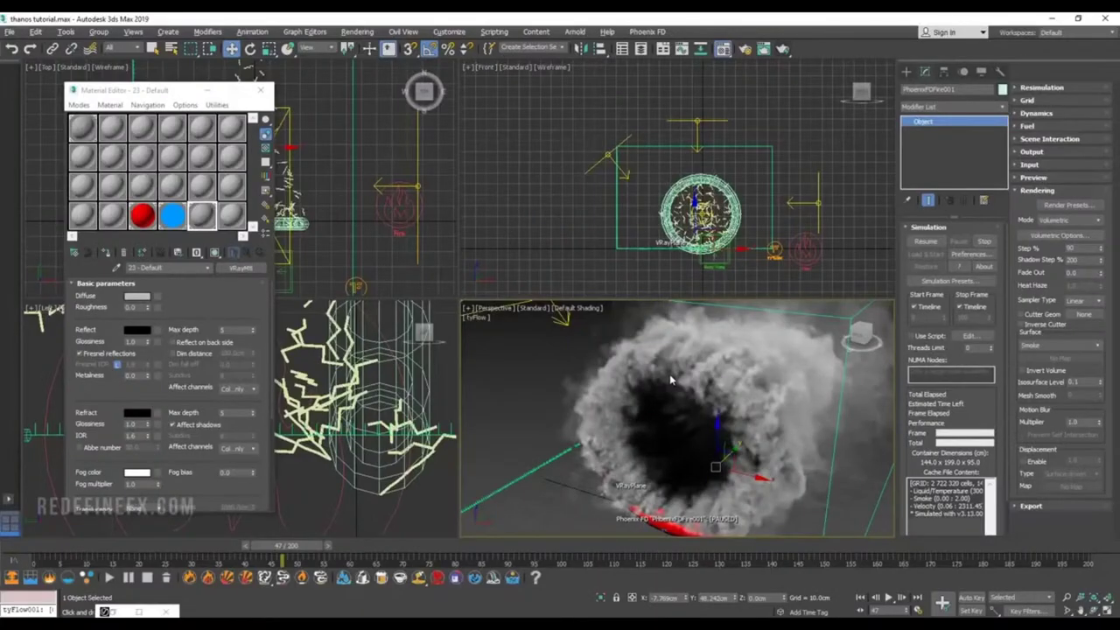
alt+middle_drag(670, 374, 744, 371)
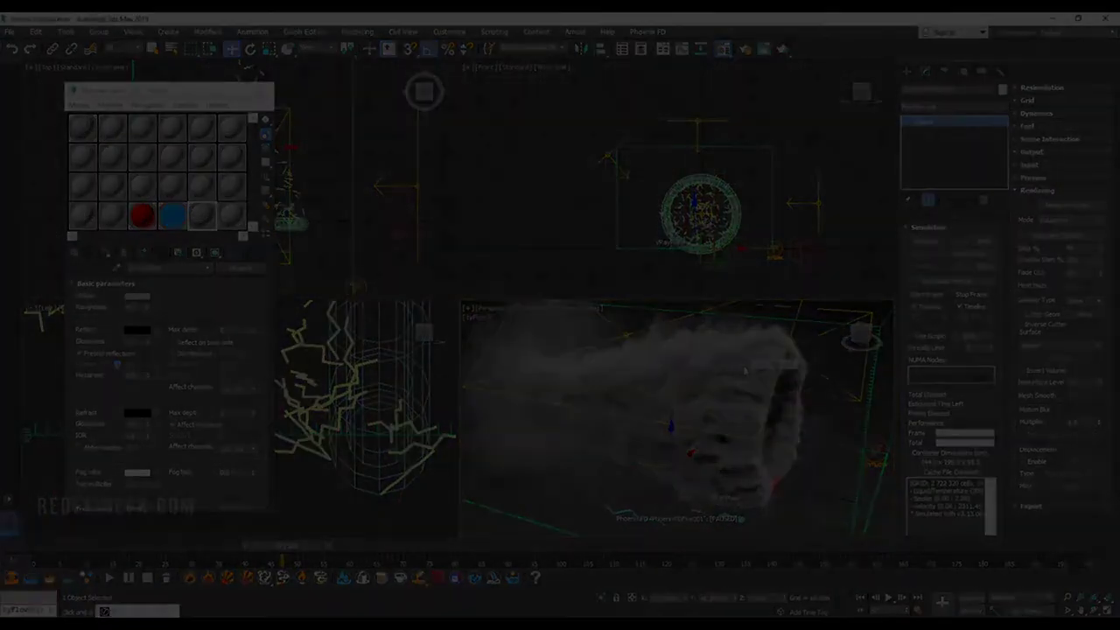
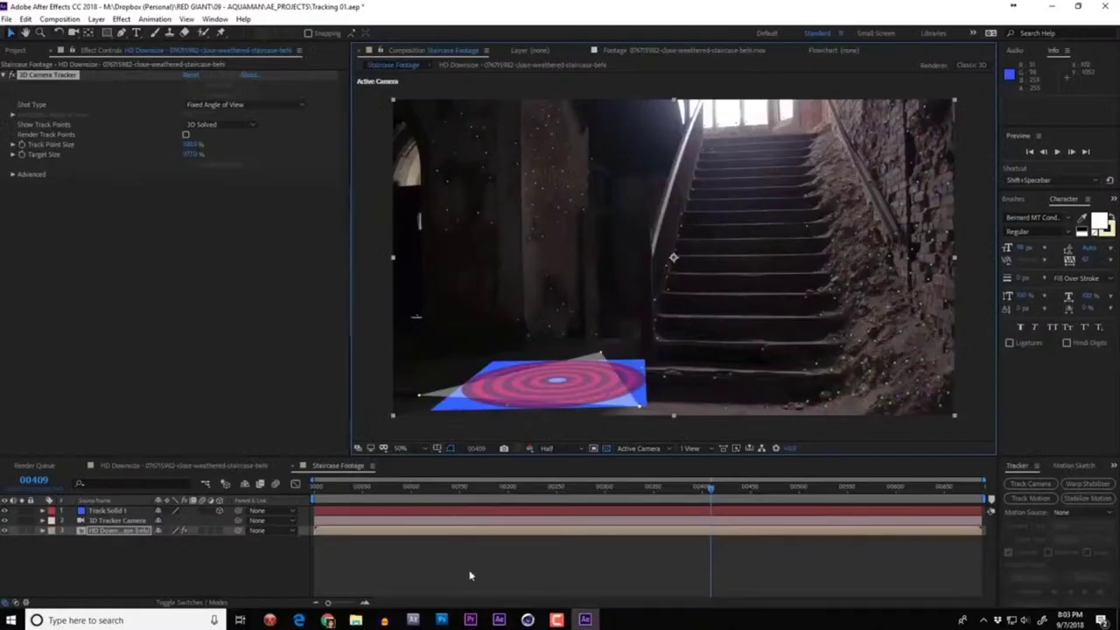
click(470, 575)
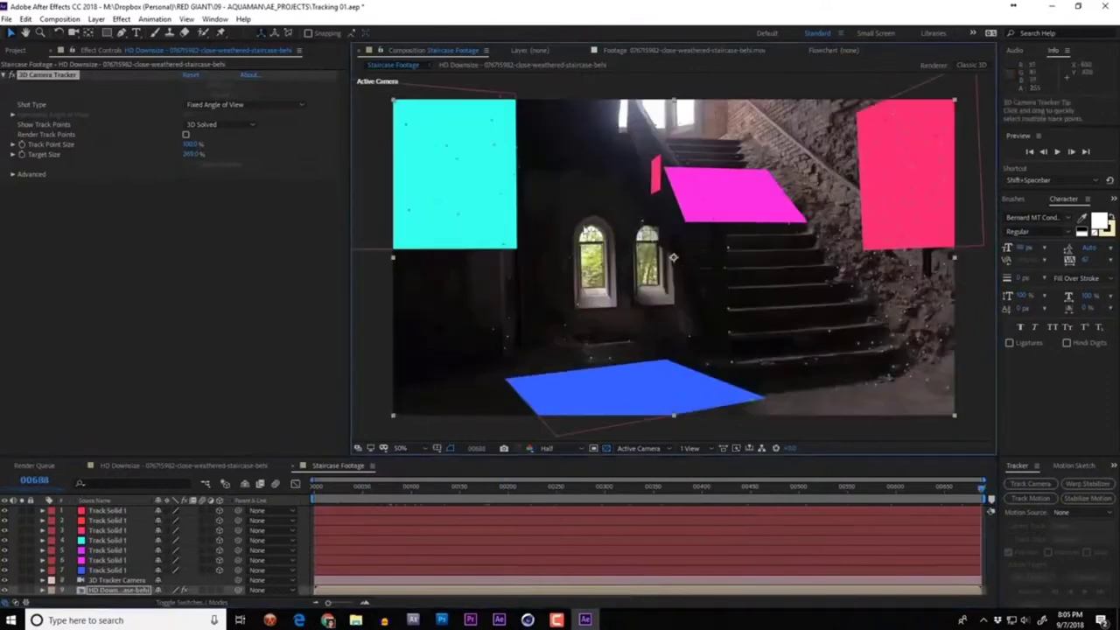
click(933, 489)
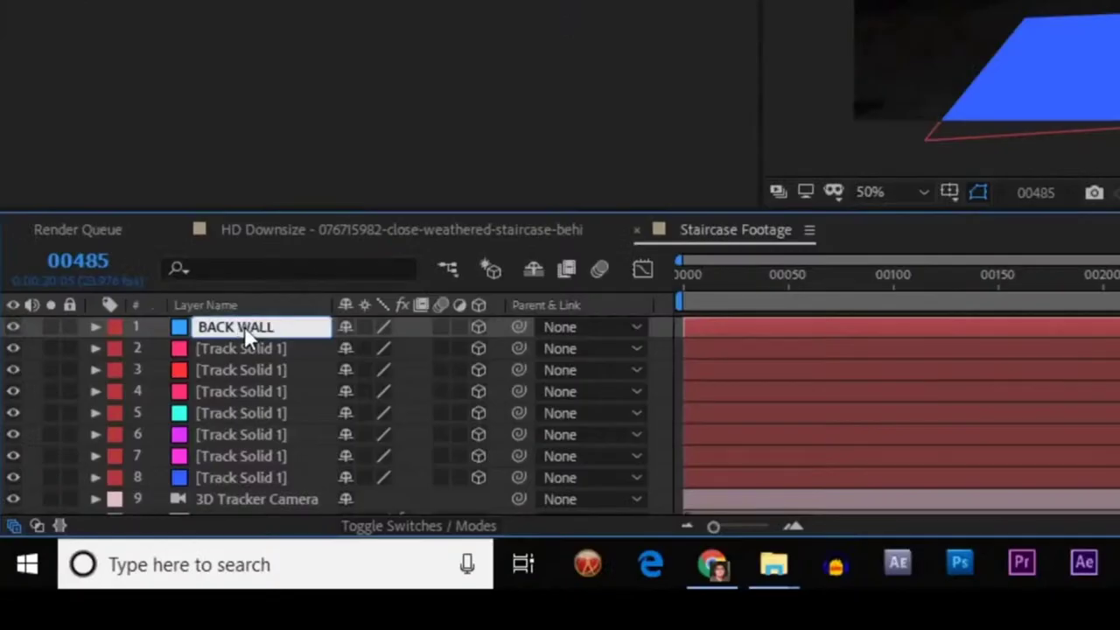
Step: Rename the three track solids below BACK WALL as RAILING, FRONT COLUMN and SIDE WALL
click(109, 520)
key(Return)
text(RAILING)
key(Return)
click(267, 375)
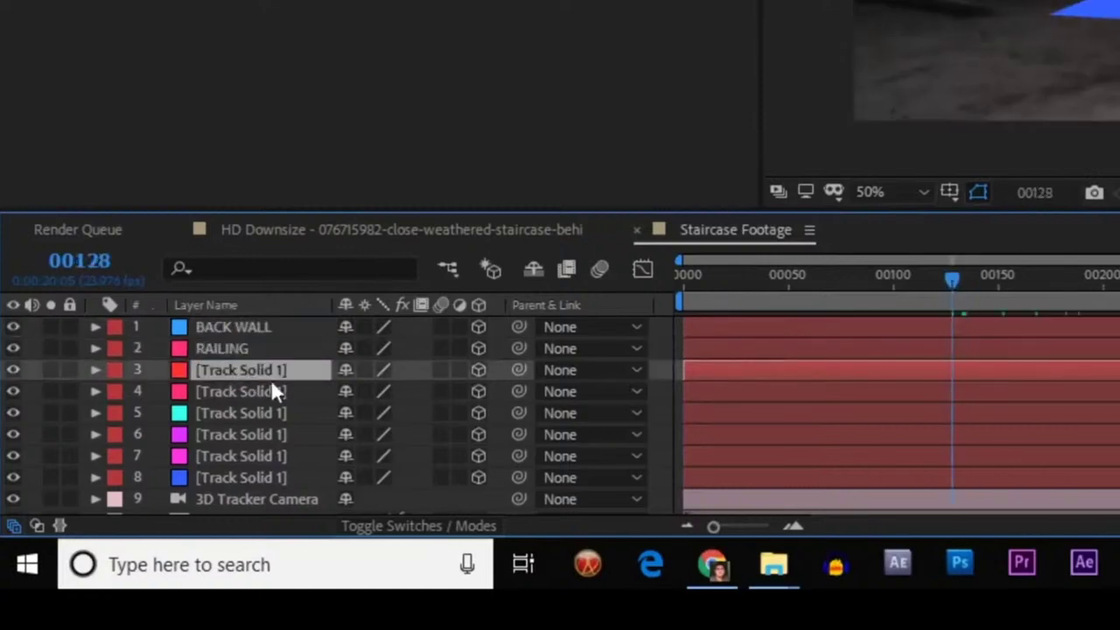
text(FRONT COLUMN)
key(Return)
click(213, 392)
key(Return)
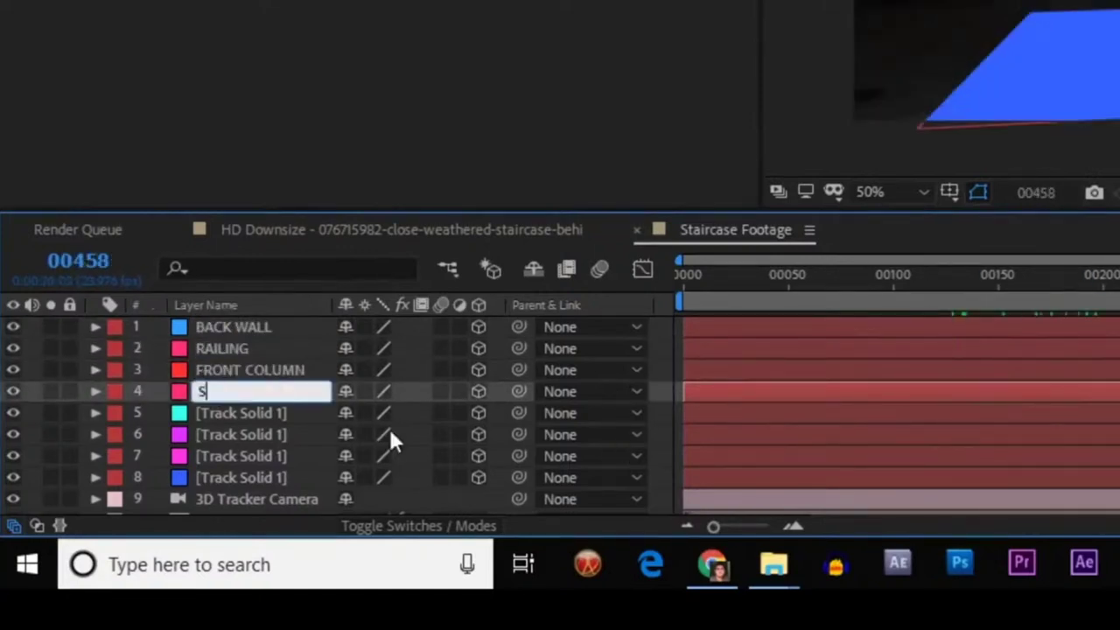
text(SIDE WALL)
Step: Rename the cyan track solid MID WALL, the purple one MID WALL SIDE, the magenta one STAIRS and the dark blue one FLOOR
click(128, 552)
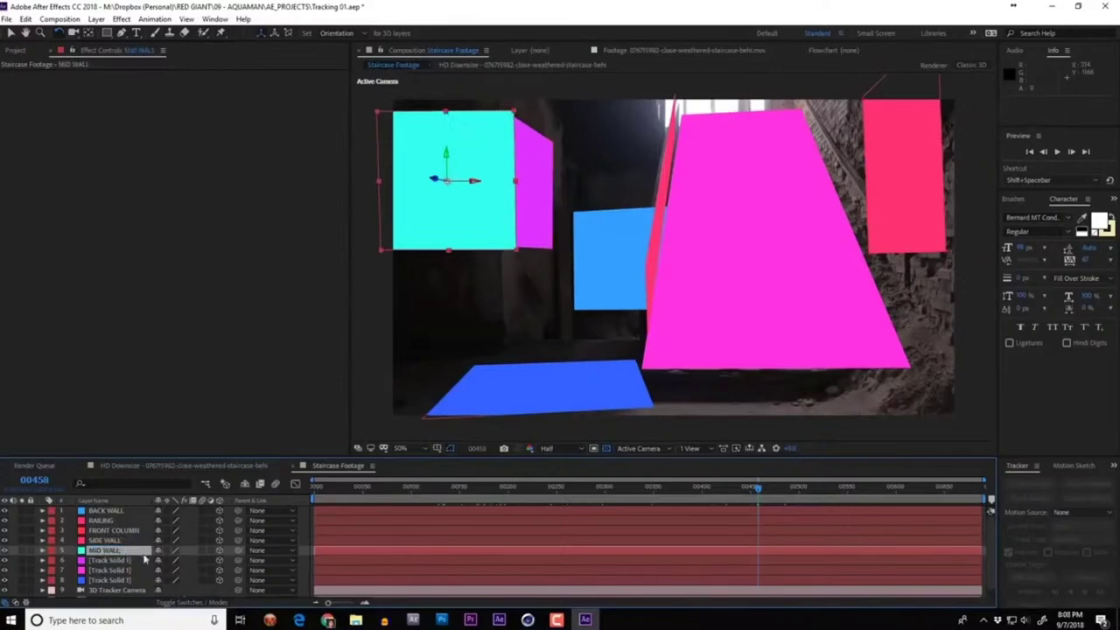
text(MID WALL)
key(Return)
click(137, 561)
key(Return)
text(MID WALL SIDE)
key(Return)
click(136, 570)
key(Return)
text(S)
key(Return)
click(136, 579)
key(Return)
text(FLOOR)
key(Return)
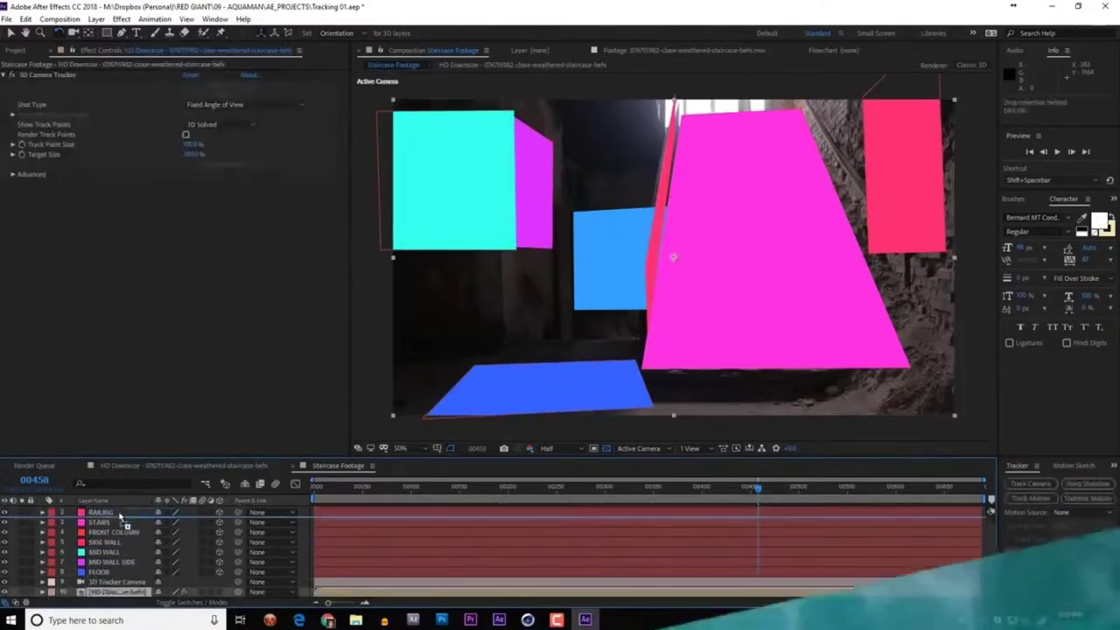
Step: Move the staircase footage layer to the top of the layer stack and save the project
drag(113, 598, 122, 512)
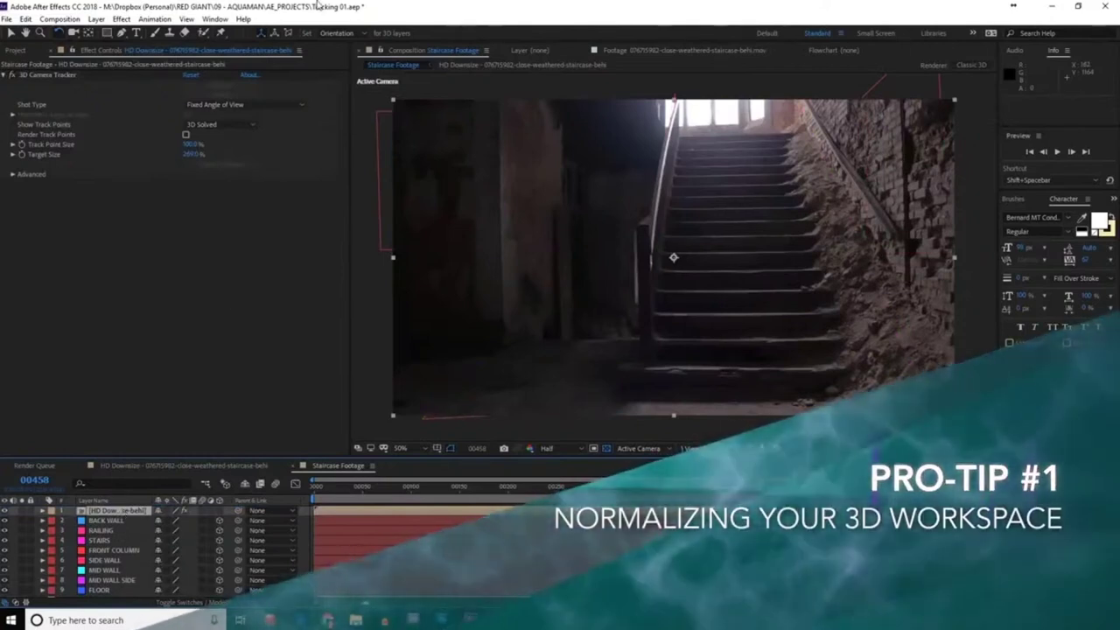
key(ctrl+s)
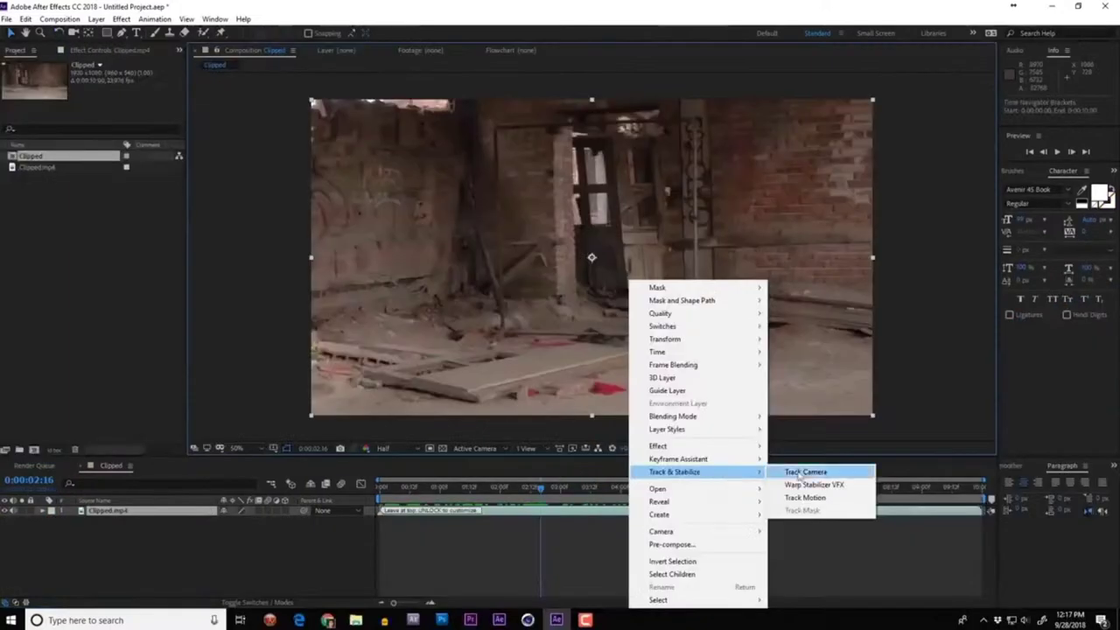
Step: Track the camera on the Clipped.mp4 layer and select its track solids
click(805, 468)
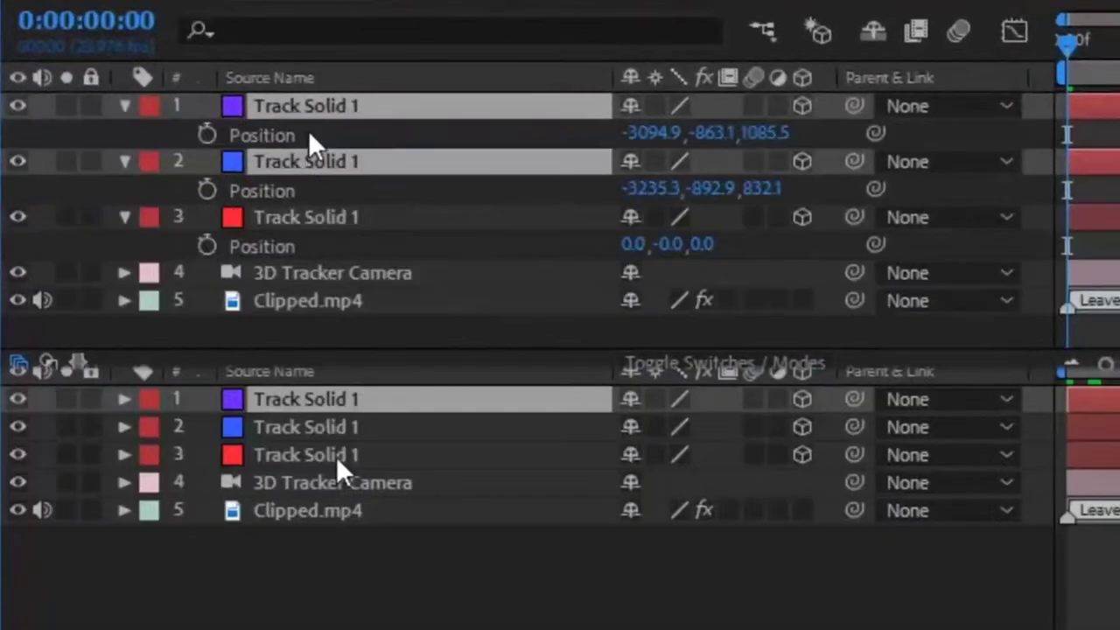
shift+click(341, 457)
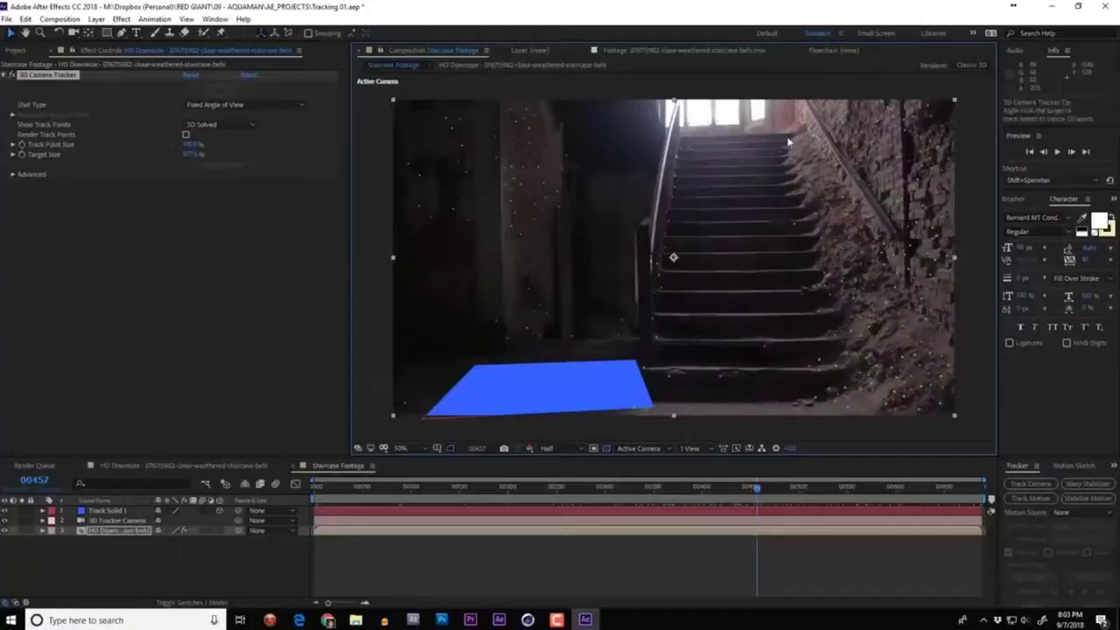
Step: Create a solid from the tracking points selected on the dark front column in the staircase footage
right_click(900, 157)
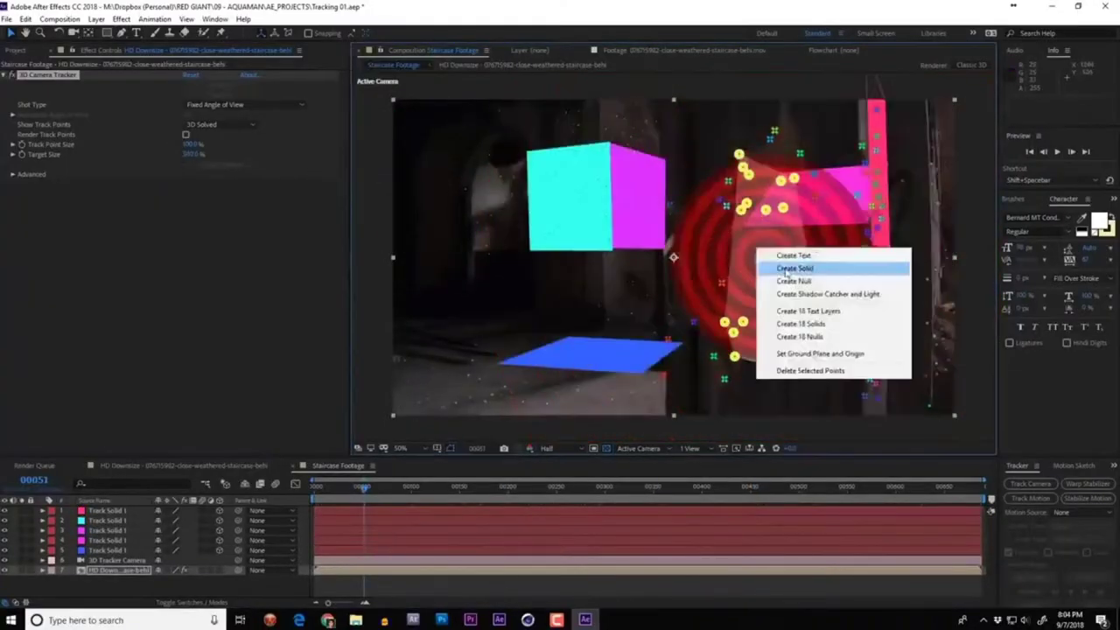
click(793, 263)
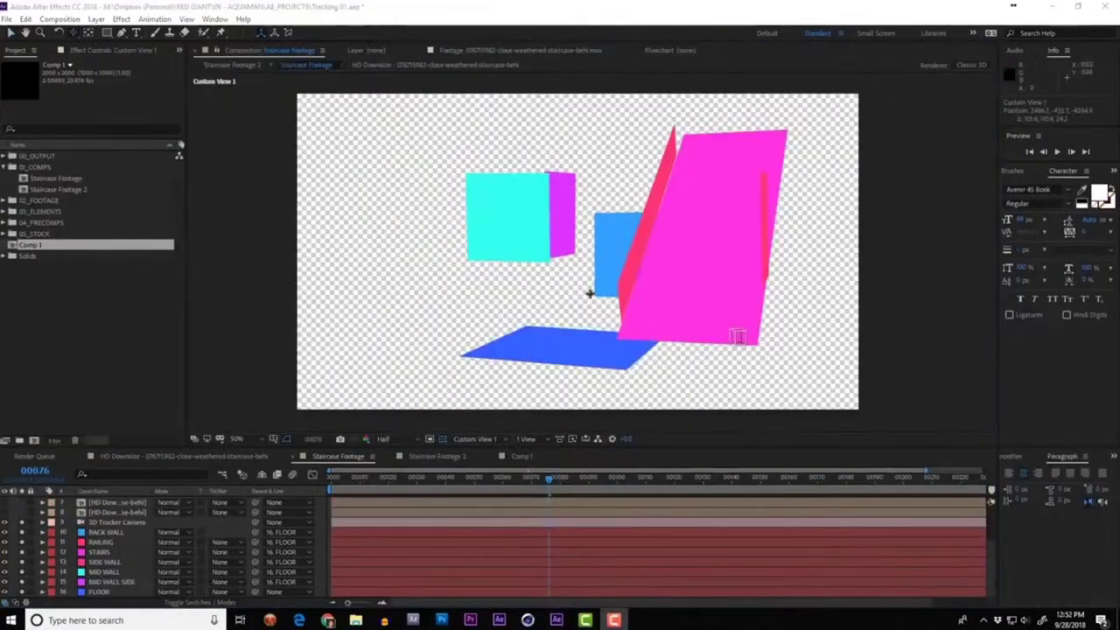
Step: Examine the tracked planes from several angles in the custom 3D view, and check the FLOOR solid's Z axis in the Active Camera view
drag(495, 328, 583, 353)
click(583, 350)
drag(734, 347, 505, 313)
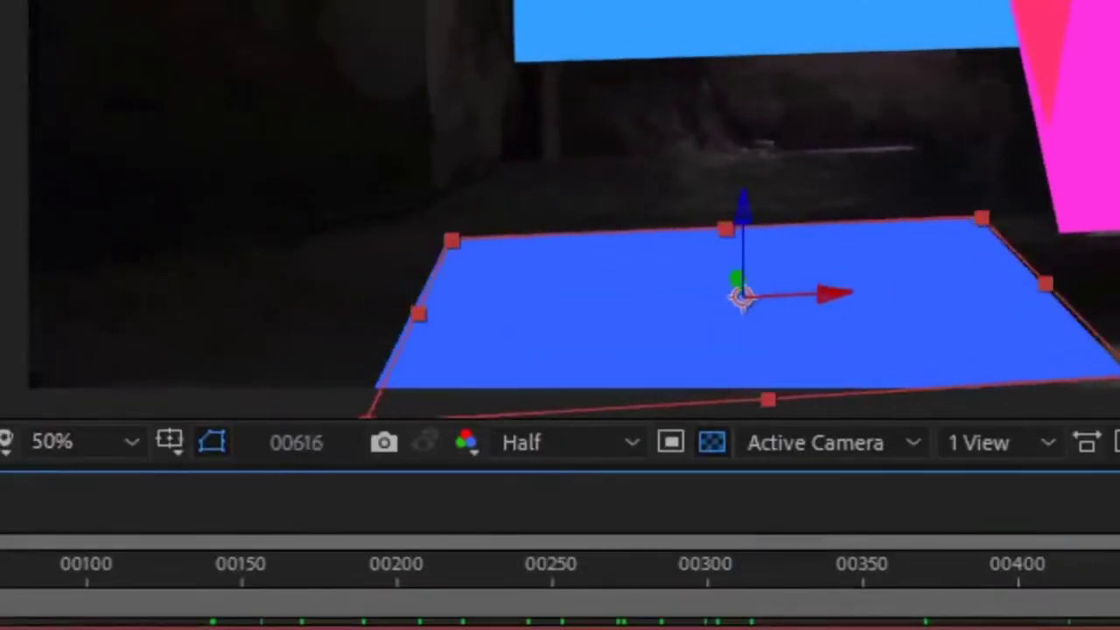
key(space)
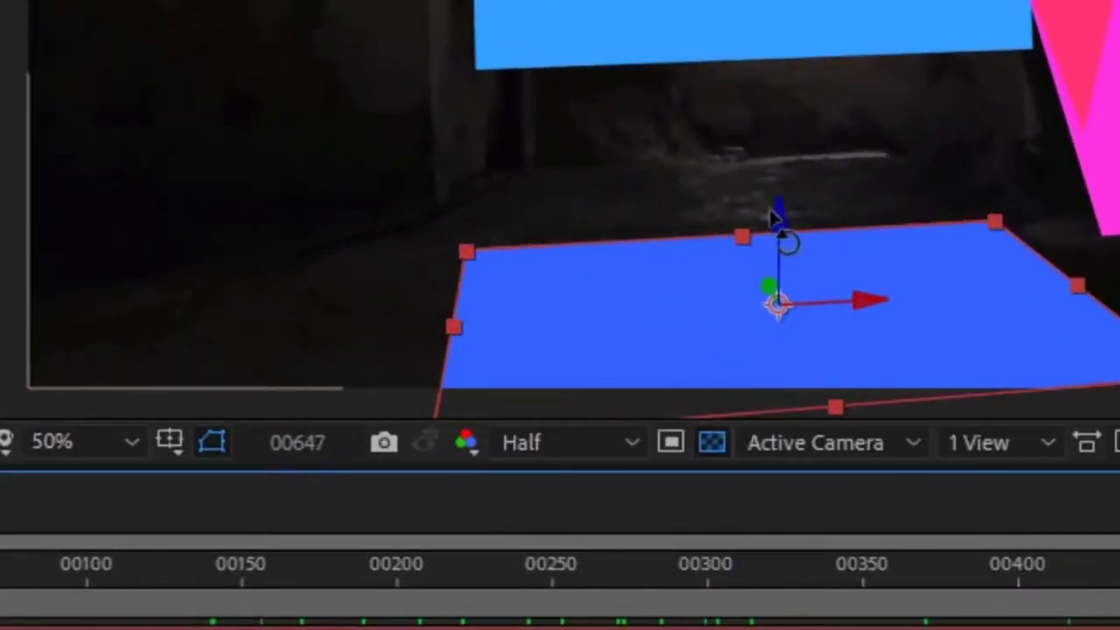
click(780, 209)
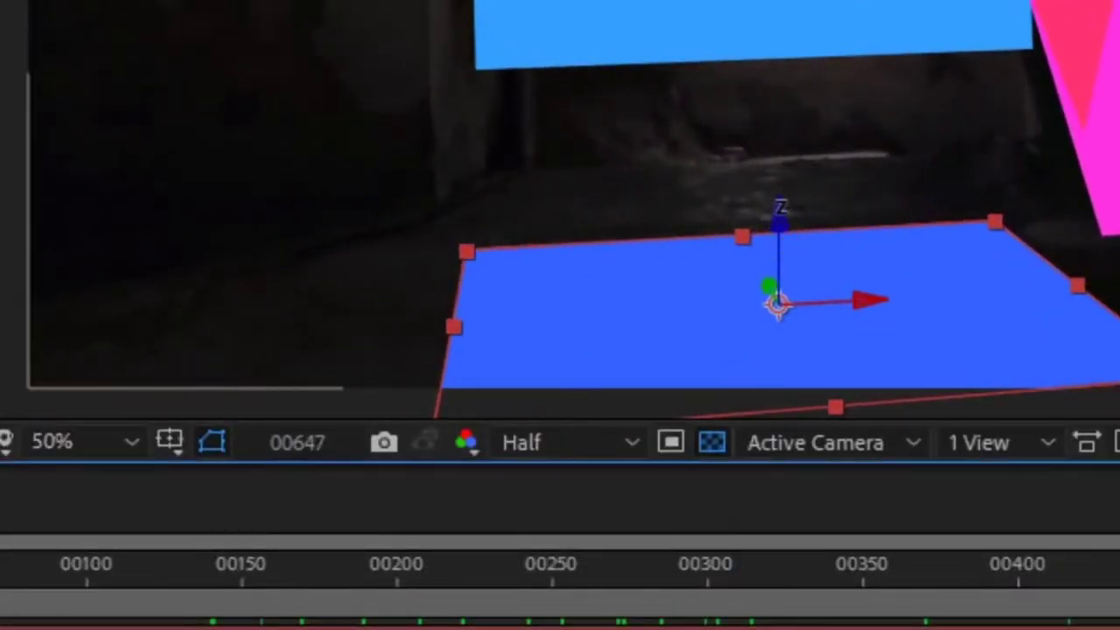
drag(780, 208, 777, 208)
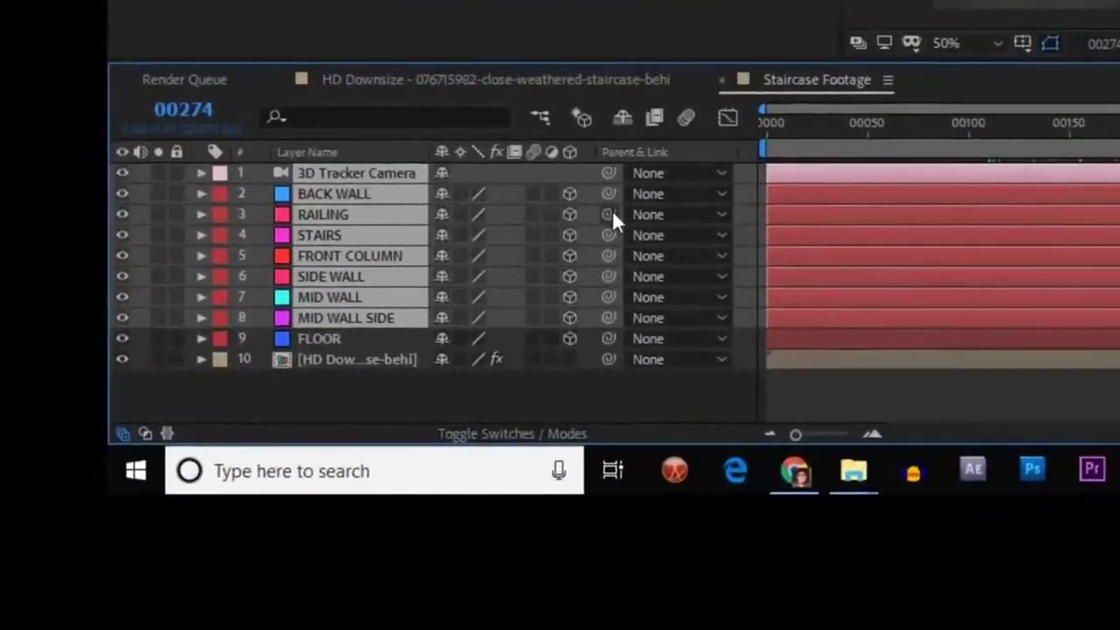
Step: Parent the 3D Tracker Camera and all the other track solids to the FLOOR layer
drag(607, 218, 396, 345)
Step: Set the FLOOR layer's position to the composition centre at 960, 540, 0
click(379, 341)
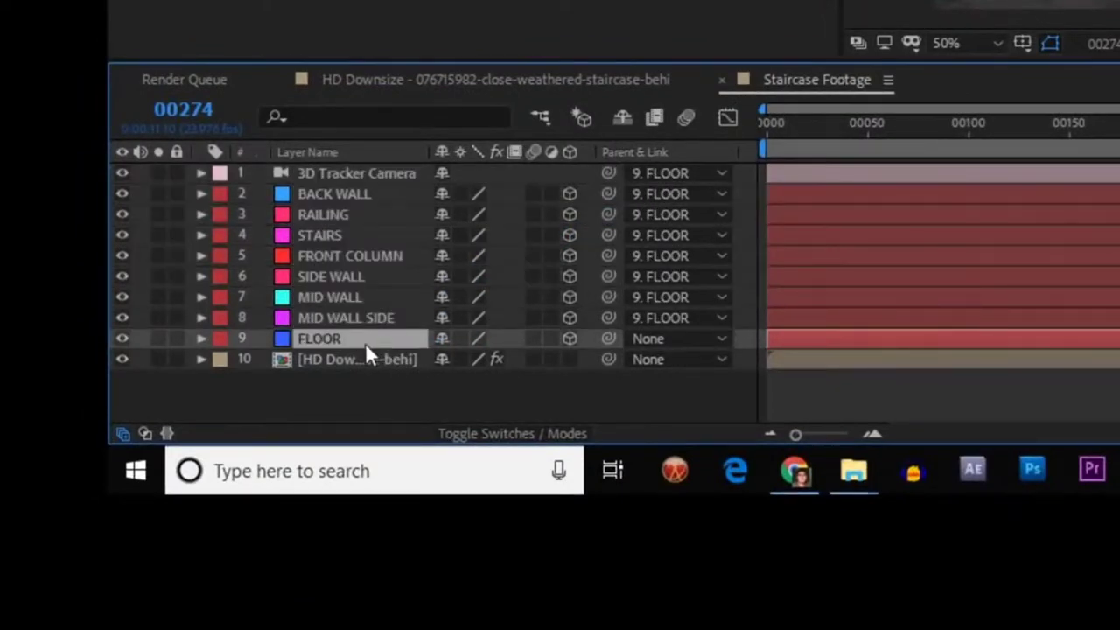
key(p)
click(447, 360)
text(960)
key(Tab)
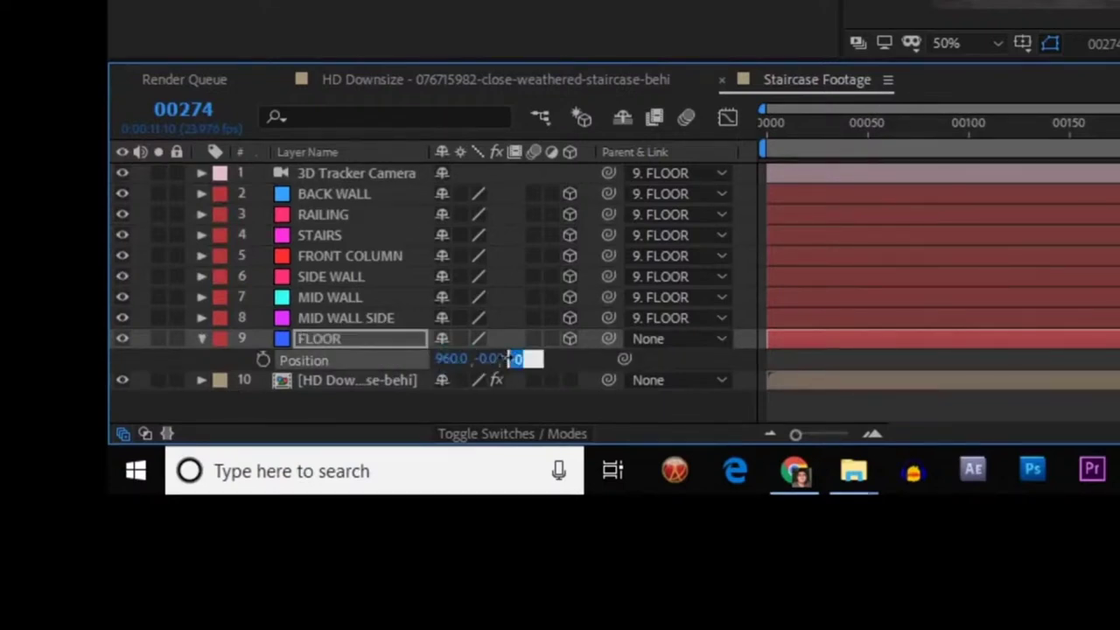
text(540)
click(611, 360)
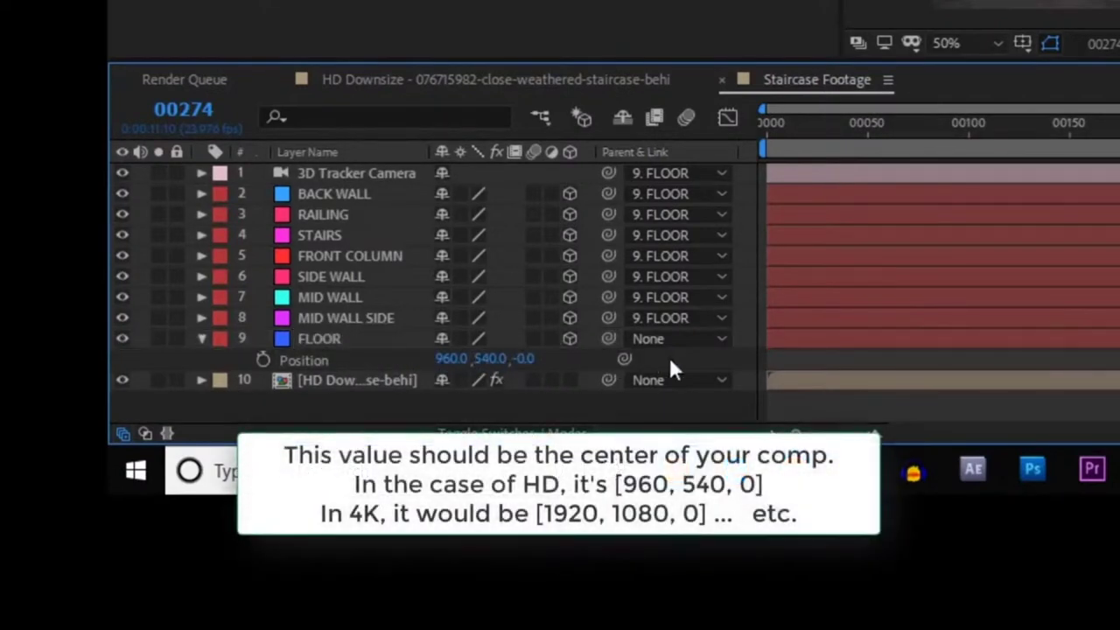
click(546, 359)
text(0)
Step: Set the FLOOR layer's Z orientation to 0° and collapse its properties
click(350, 341)
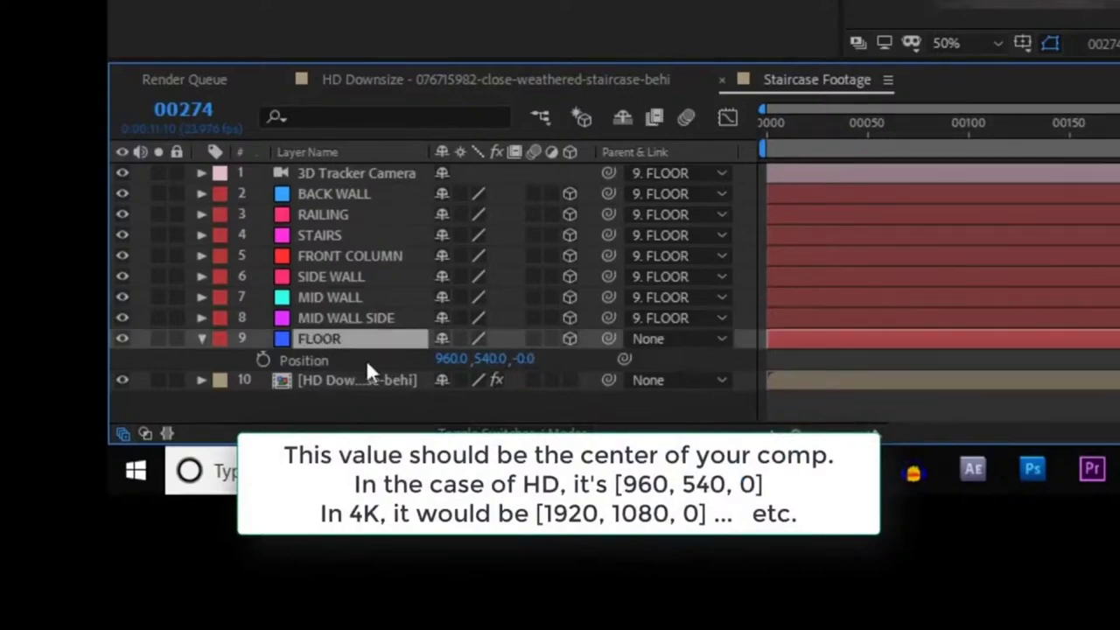
key(r)
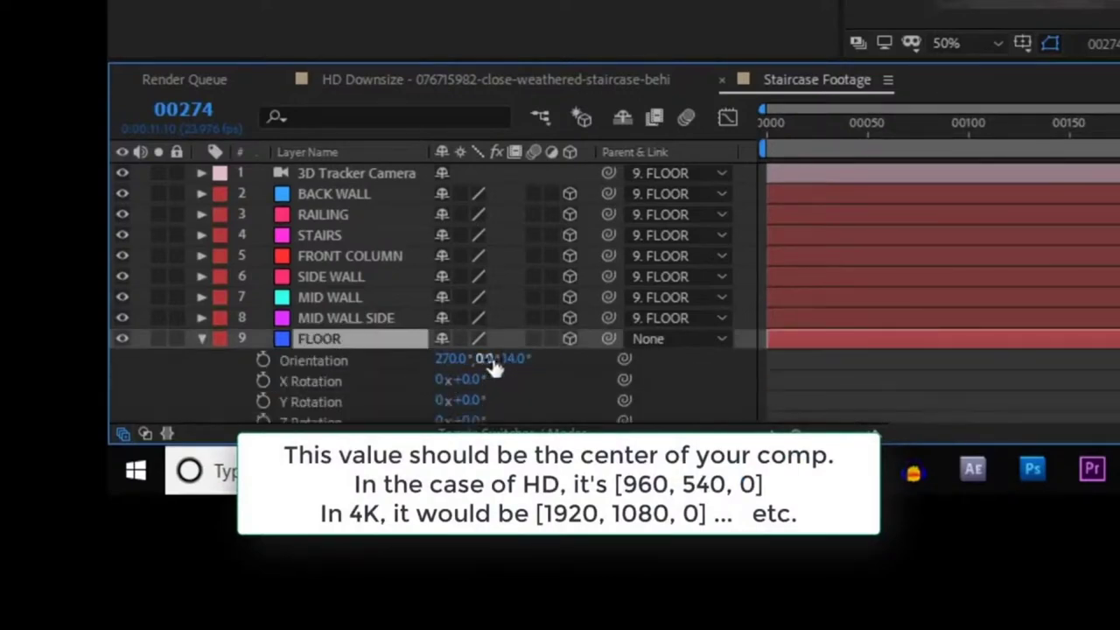
text(0)
key(Return)
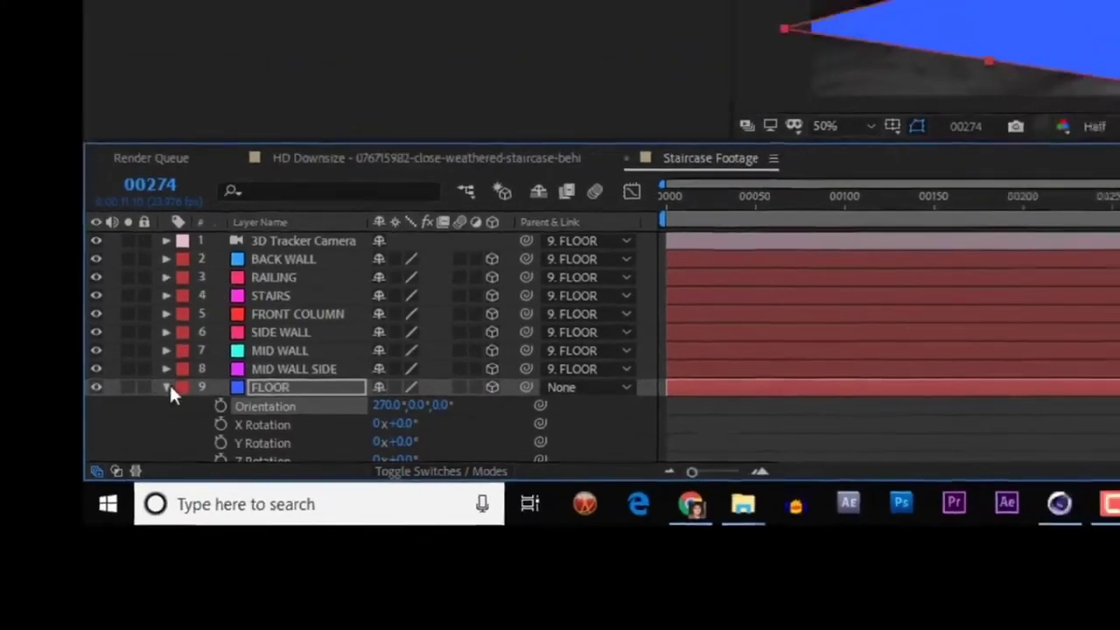
click(202, 338)
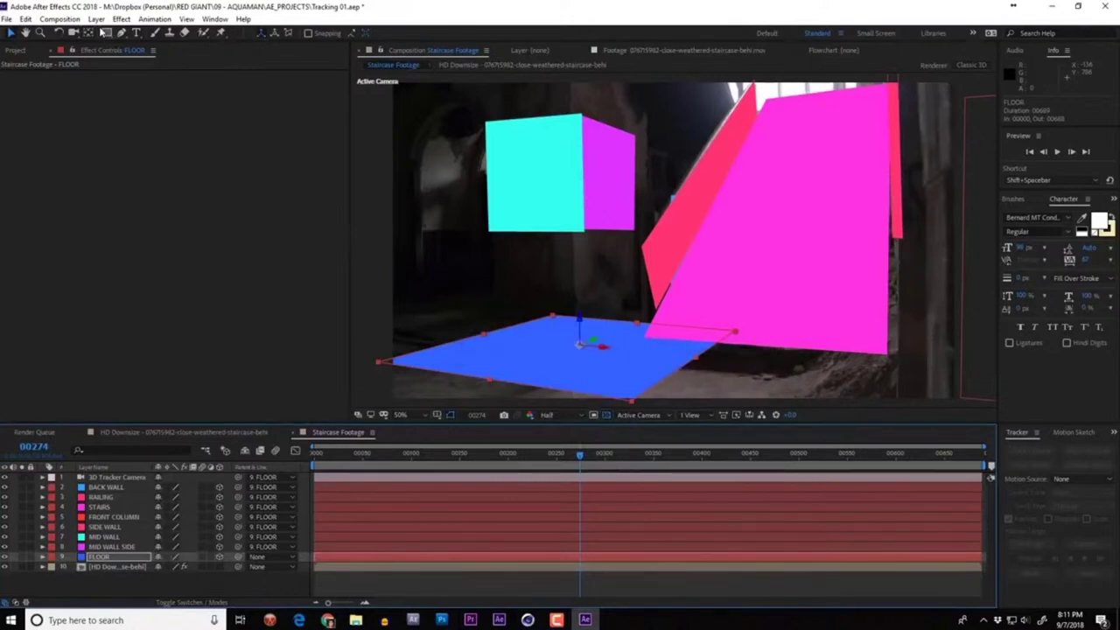
Step: Add a comp-size black solid as a size reference, make it a 3D layer and check its Scale property
click(96, 20)
mouse_move(114, 25)
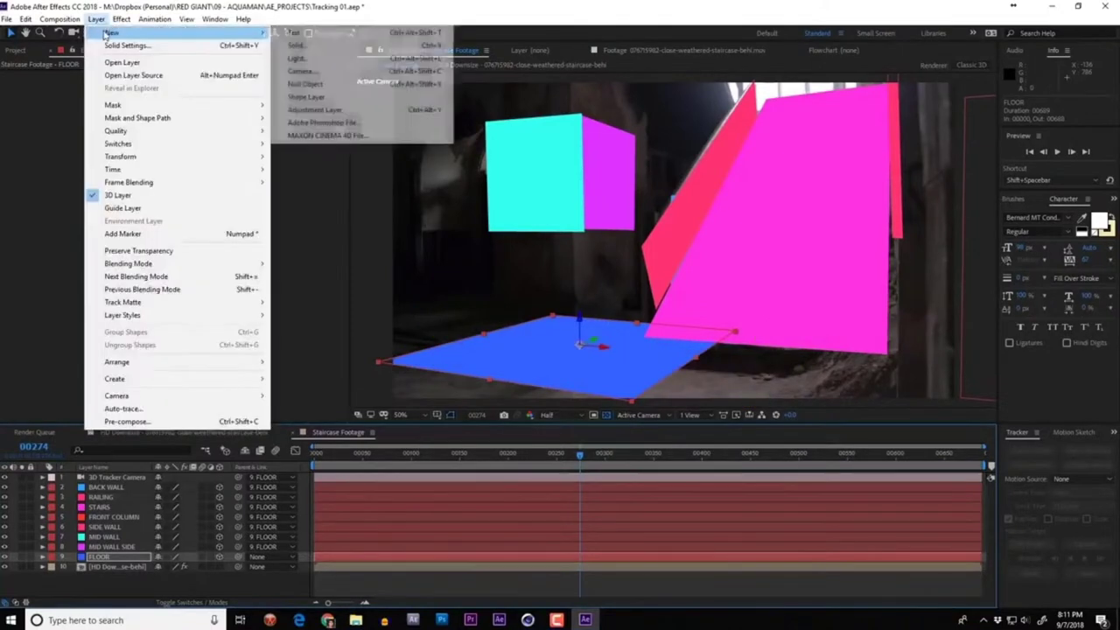
click(300, 45)
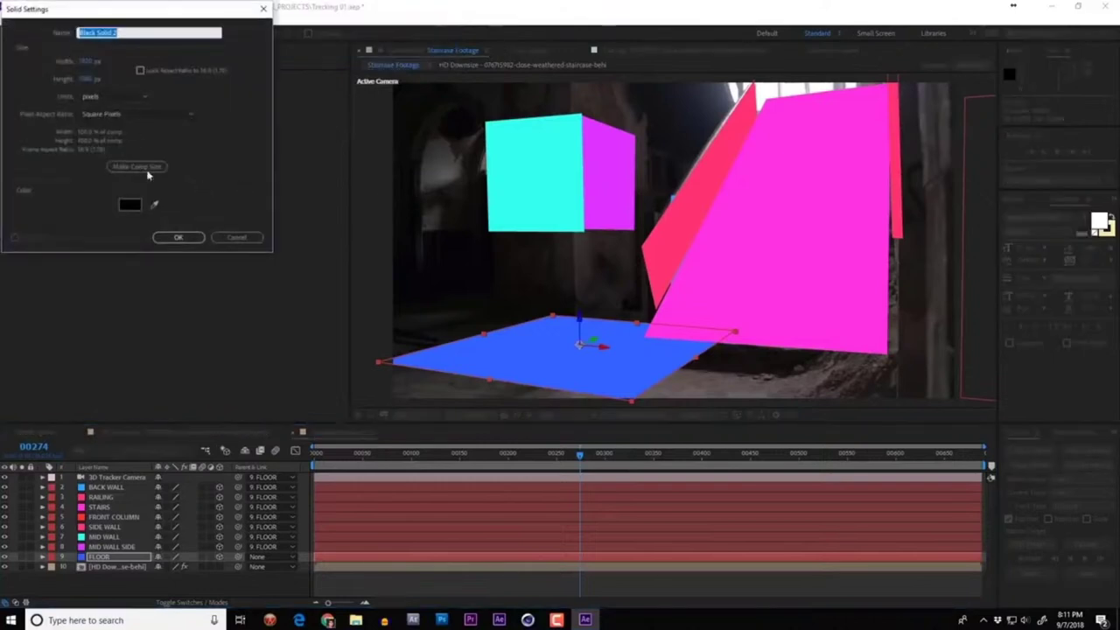
click(179, 238)
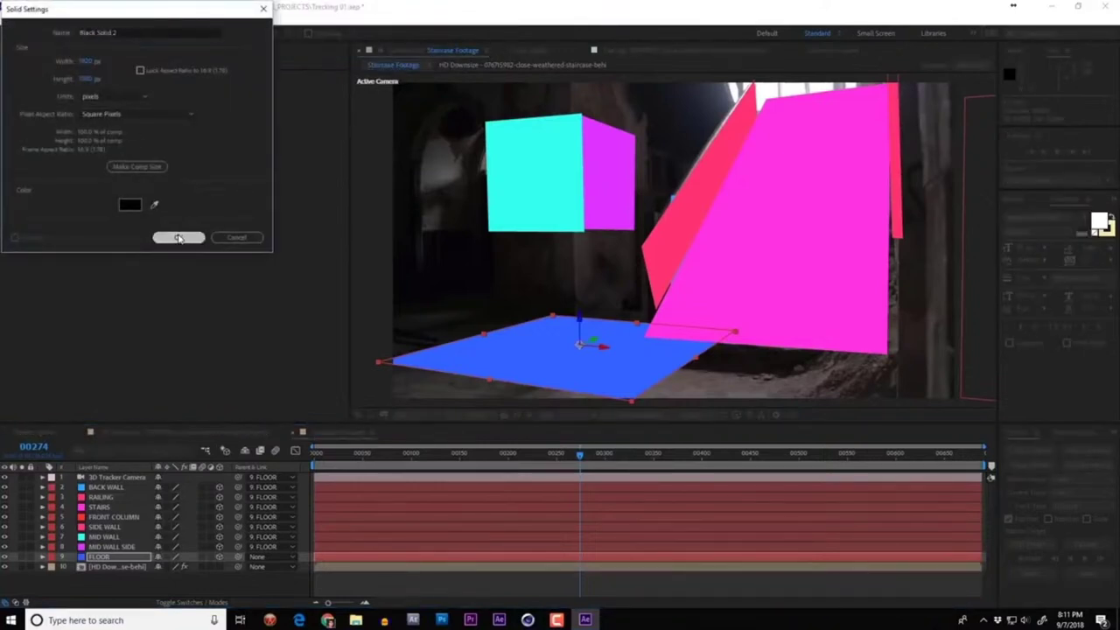
click(222, 479)
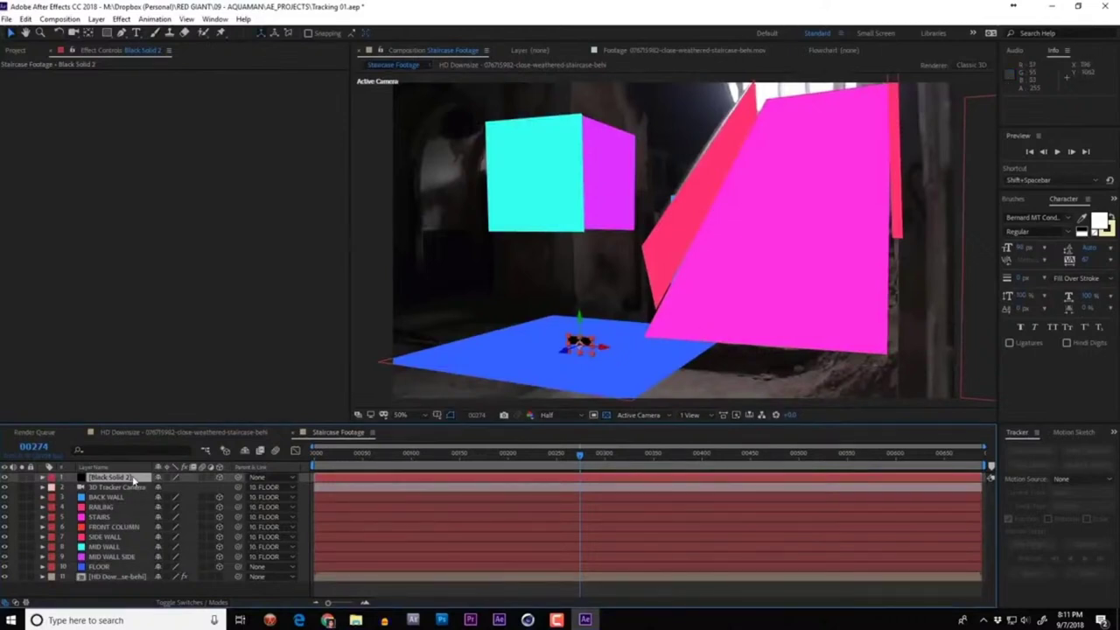
key(s)
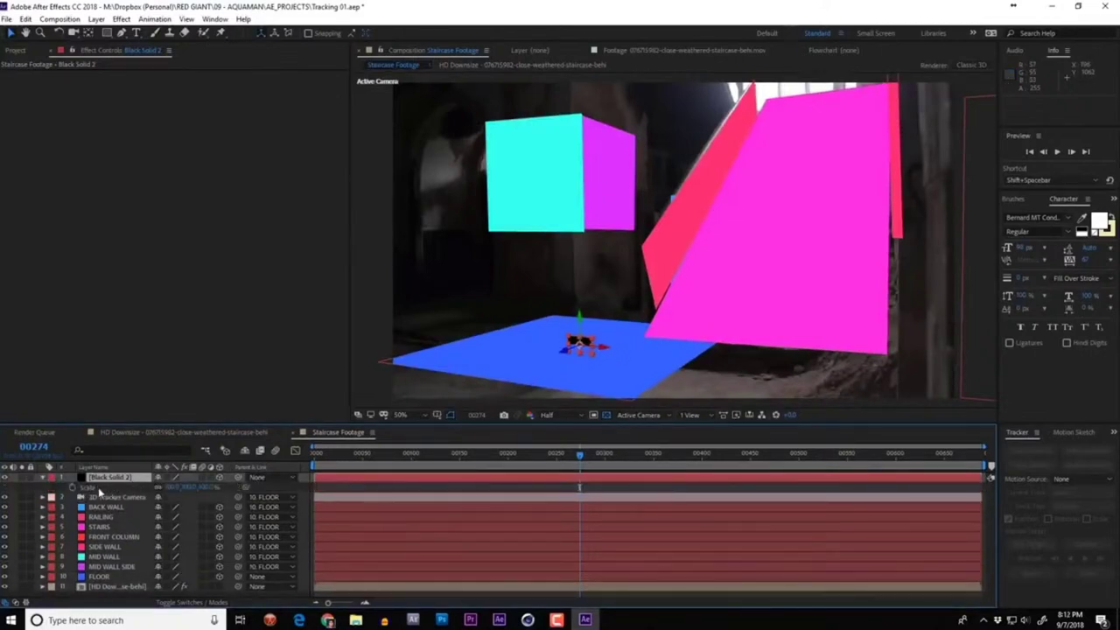
key(s)
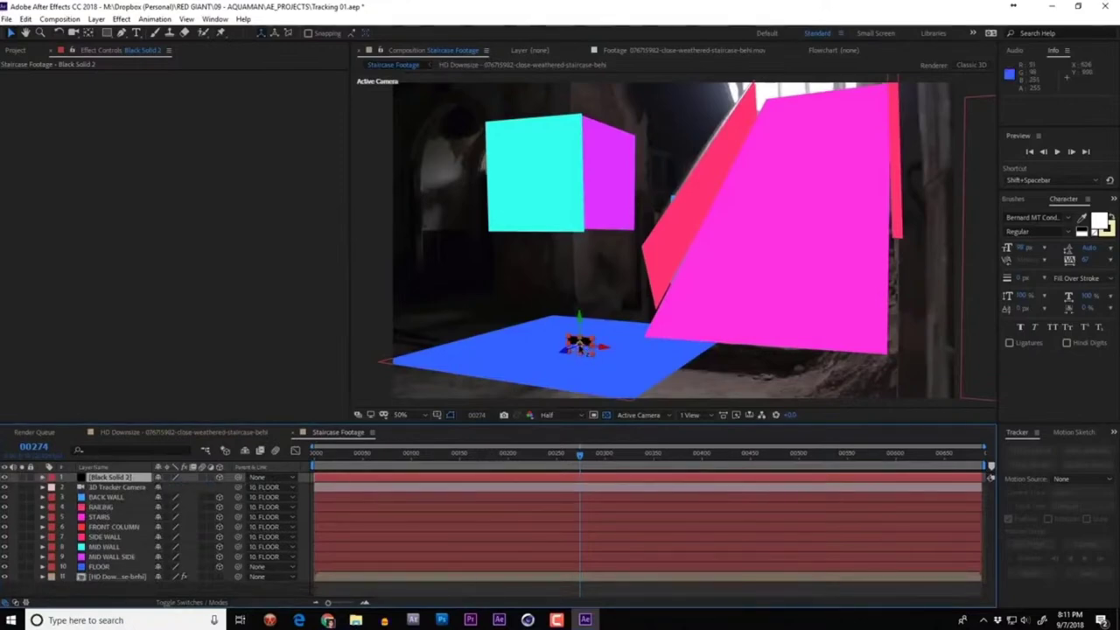
Step: Scale the FLOOR layer, with everything parented to it, to 50%
click(131, 567)
key(s)
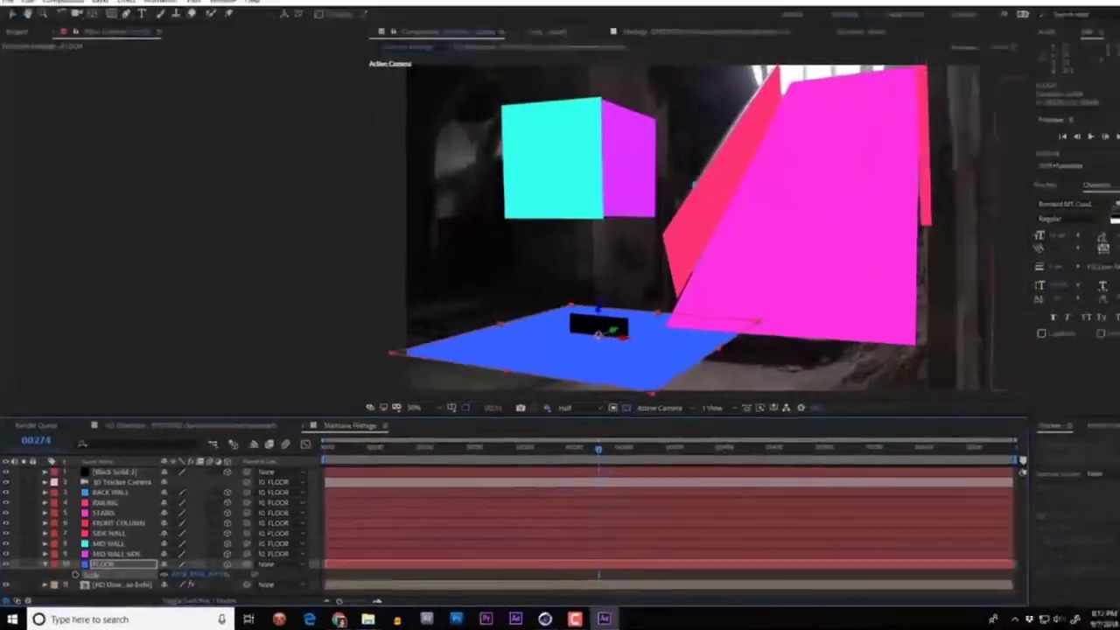
drag(547, 462, 559, 468)
drag(198, 579, 184, 580)
scroll(772, 253, down, 2)
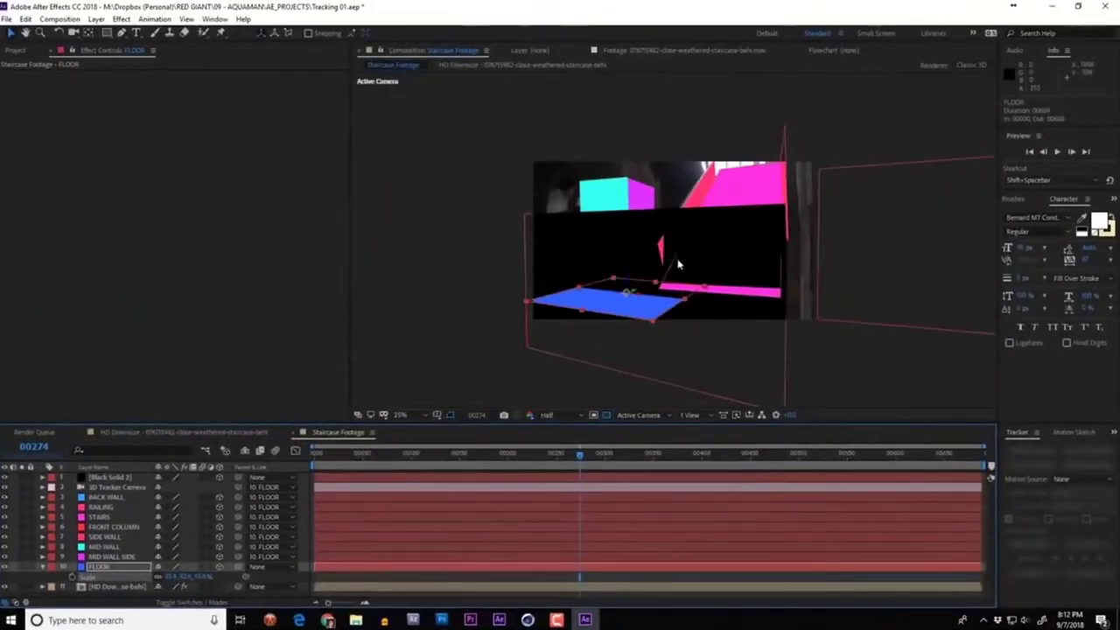
mouse_move(200, 579)
mouse_down()
mouse_move(189, 580)
mouse_move(214, 578)
mouse_up()
Step: Set the parent of the 3D Tracker Camera and all other track solids to None, and delete the black reference solid
click(123, 487)
shift+click(132, 557)
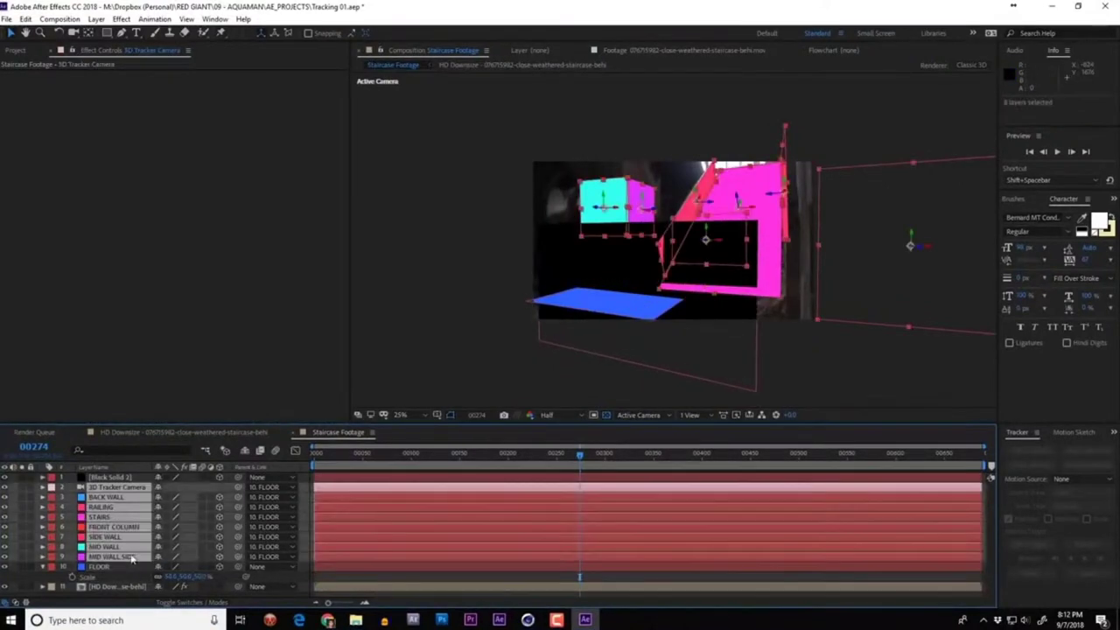
click(267, 495)
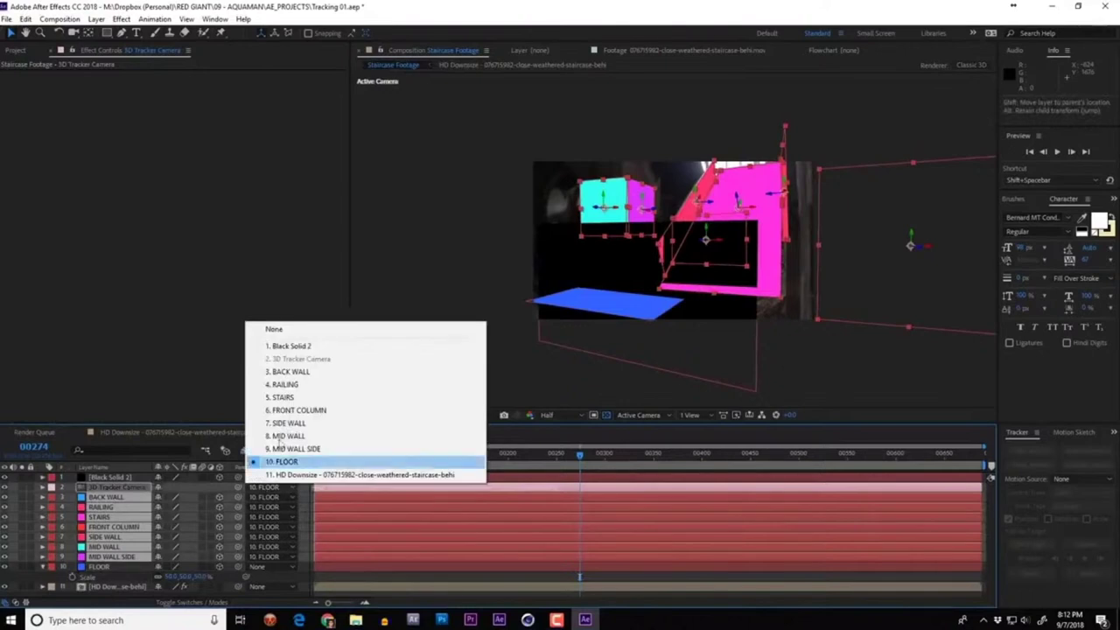
click(308, 329)
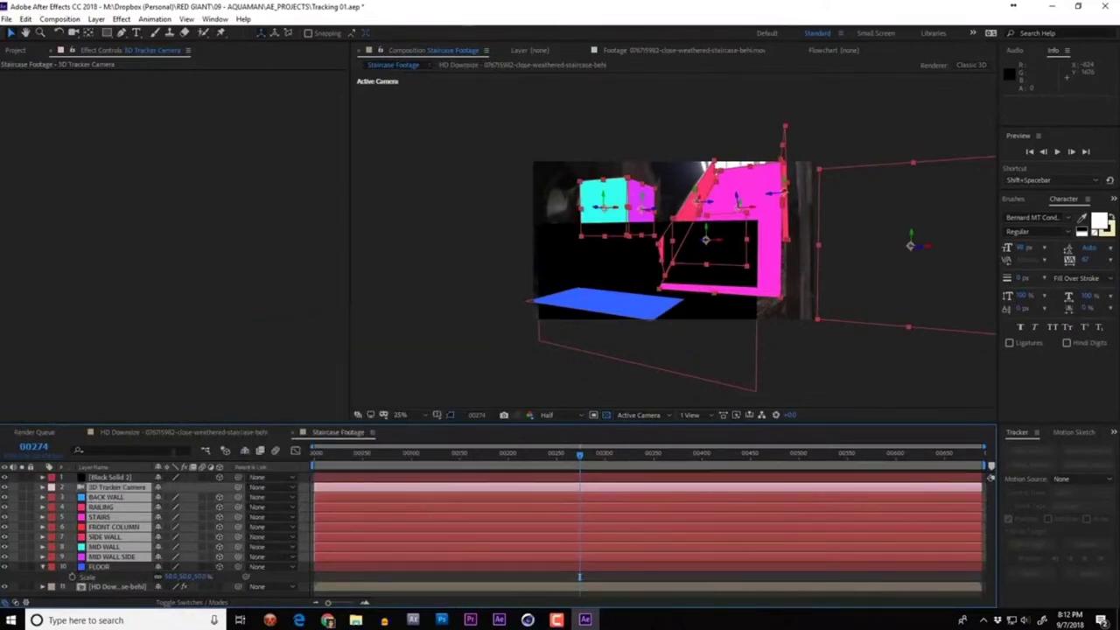
click(143, 477)
key(Delete)
Step: Scrub through the shot to check the planes, and move the HD Downsize footage layer to the top of the layer stack
click(114, 577)
mouse_move(534, 455)
mouse_down()
mouse_move(750, 455)
mouse_move(693, 455)
mouse_up()
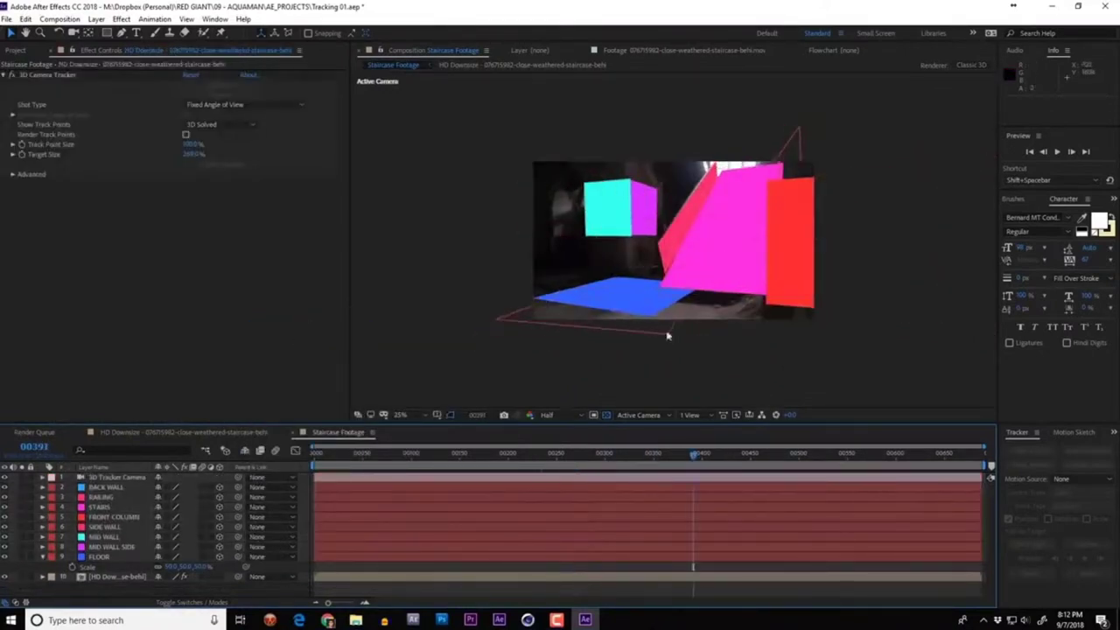
drag(114, 577, 113, 475)
scroll(739, 259, up, 2)
Step: Add another comp-size black solid as a 3D layer and adjust its opacity
click(96, 18)
click(302, 46)
click(179, 241)
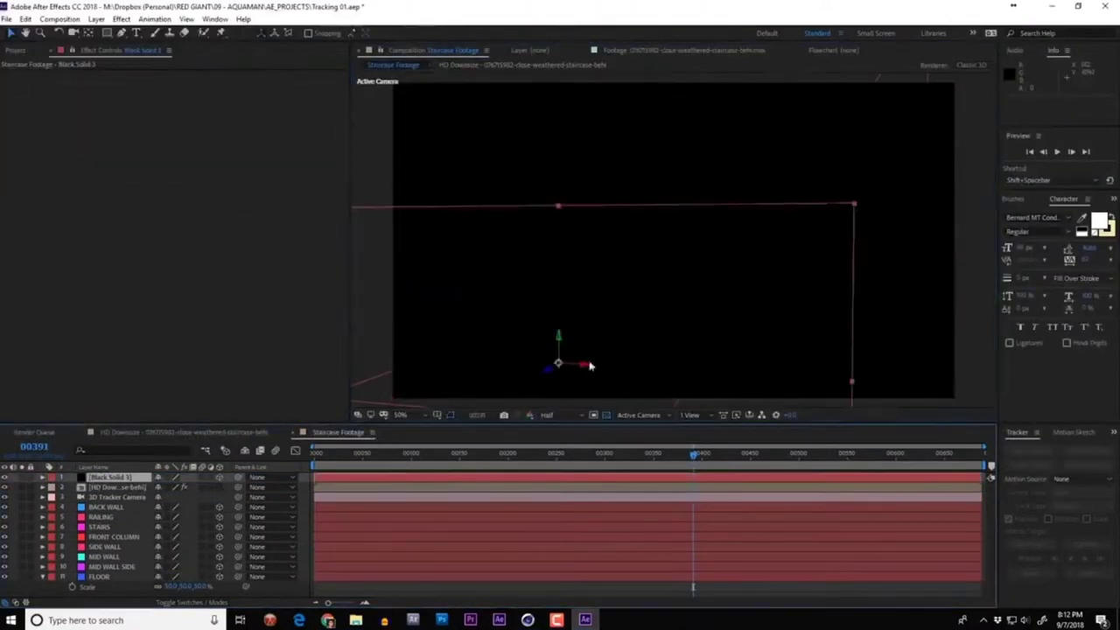
key(t)
drag(167, 488, 213, 472)
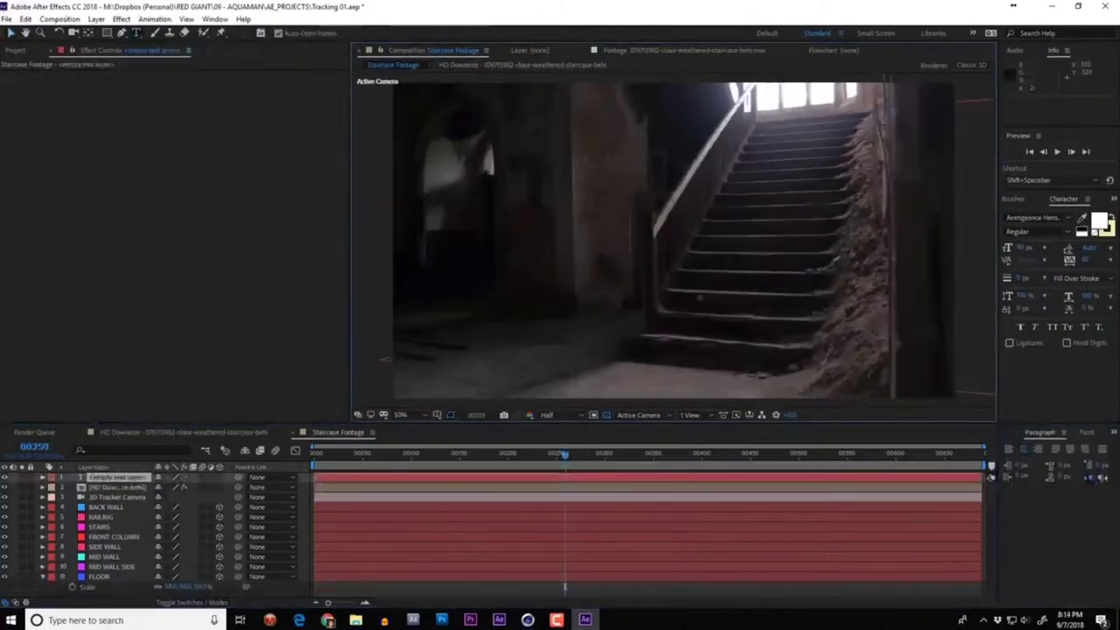
Step: Enter "Motion Track" on the new text layer and scrub through the shot to check how the 3D text follows the camera
text(Motion Track)
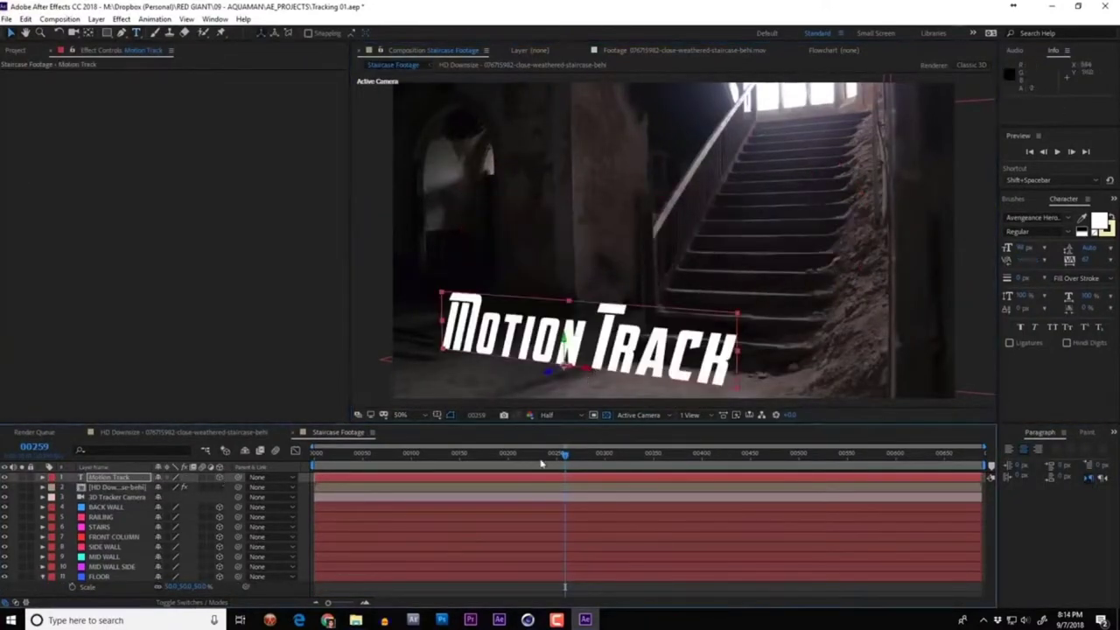
click(390, 453)
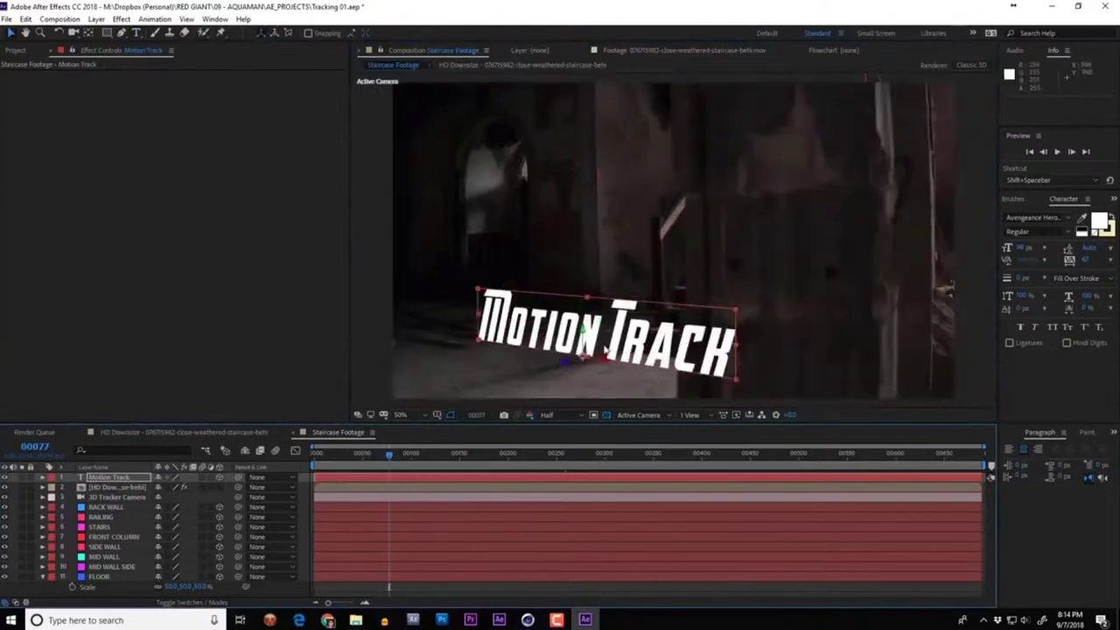
key(p)
drag(390, 453, 978, 445)
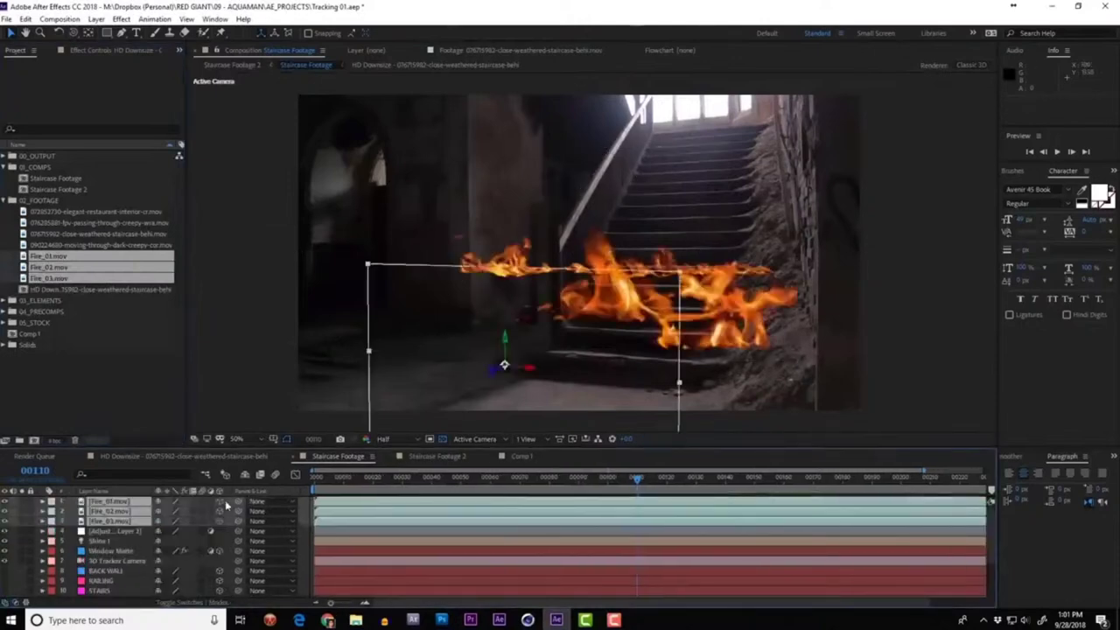
Step: Turn the Fire_01, Fire_02 and Fire_03 clips into 3D layers, reveal their material options and play back the shot
click(221, 501)
key(a)
key(a)
key(space)
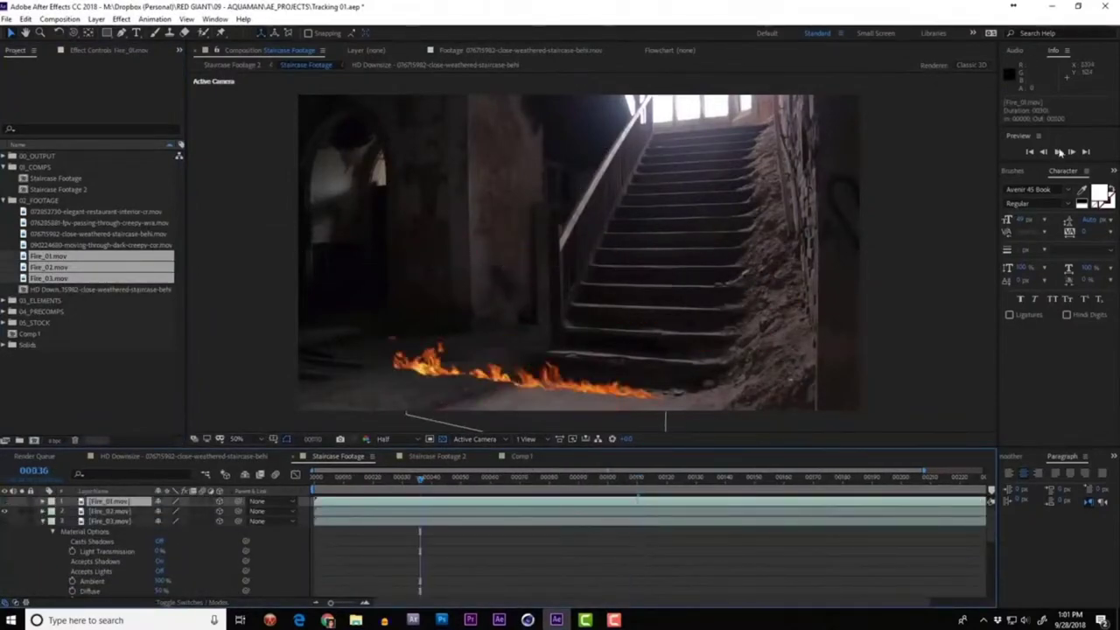
Step: Add a white solid with the Trapcode Form effect, adjust its particle grid and scrub the timeline to check it
click(96, 18)
mouse_move(175, 32)
click(296, 46)
key(ctrl+space)
text(par)
key(Return)
drag(153, 216, 131, 216)
drag(727, 477, 837, 477)
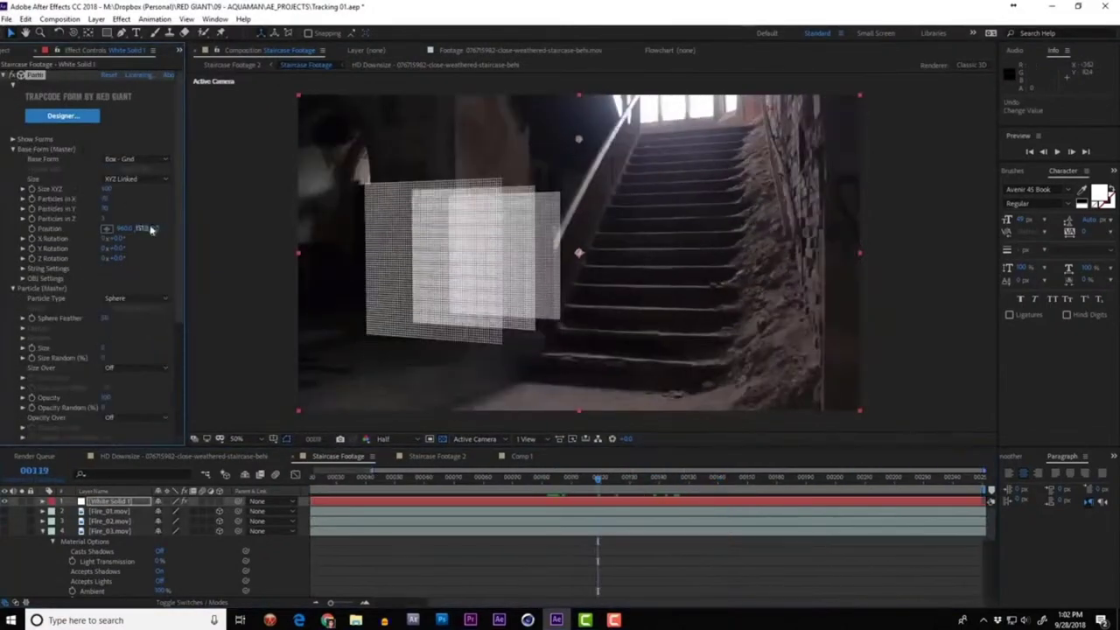
mouse_move(612, 477)
mouse_down()
mouse_move(788, 477)
mouse_move(687, 474)
mouse_up()
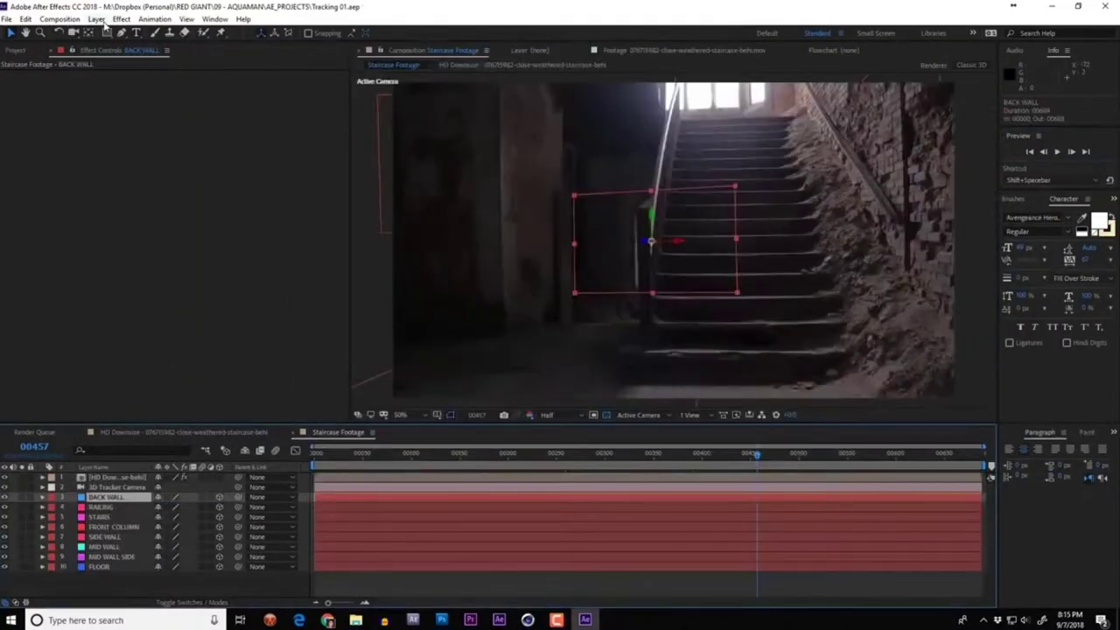
Step: Create an adjustment layer and move it to the top of the layer stack
click(97, 19)
mouse_move(114, 32)
click(340, 110)
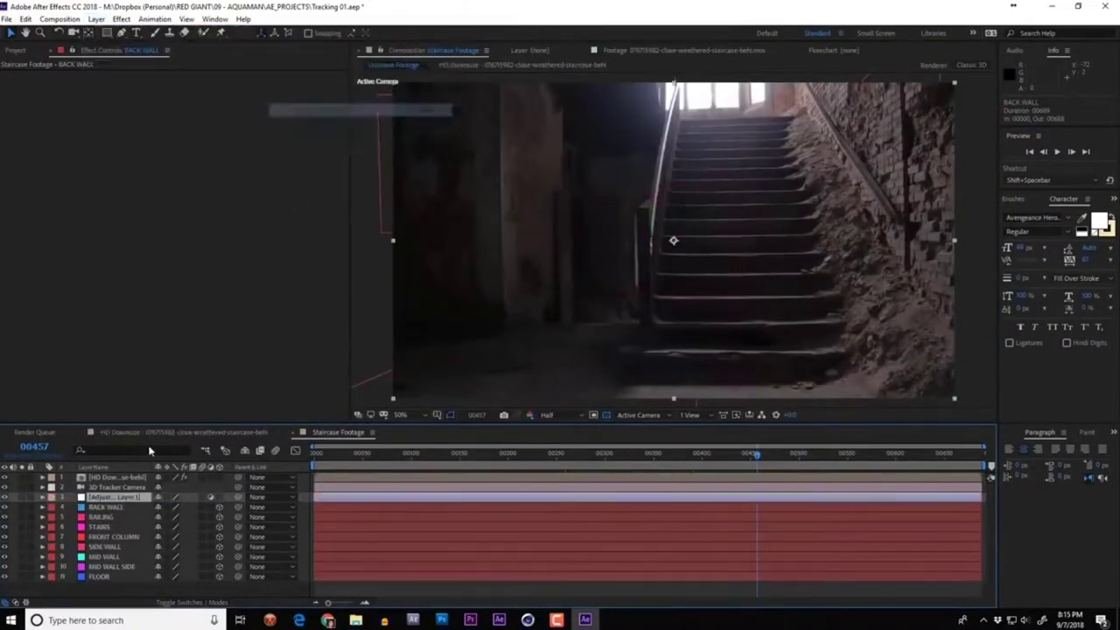
drag(110, 496, 110, 475)
Step: Apply Magic Bullet Looks to the adjustment layer and browse its Times and Places looks for a cool teal grade
right_click(237, 247)
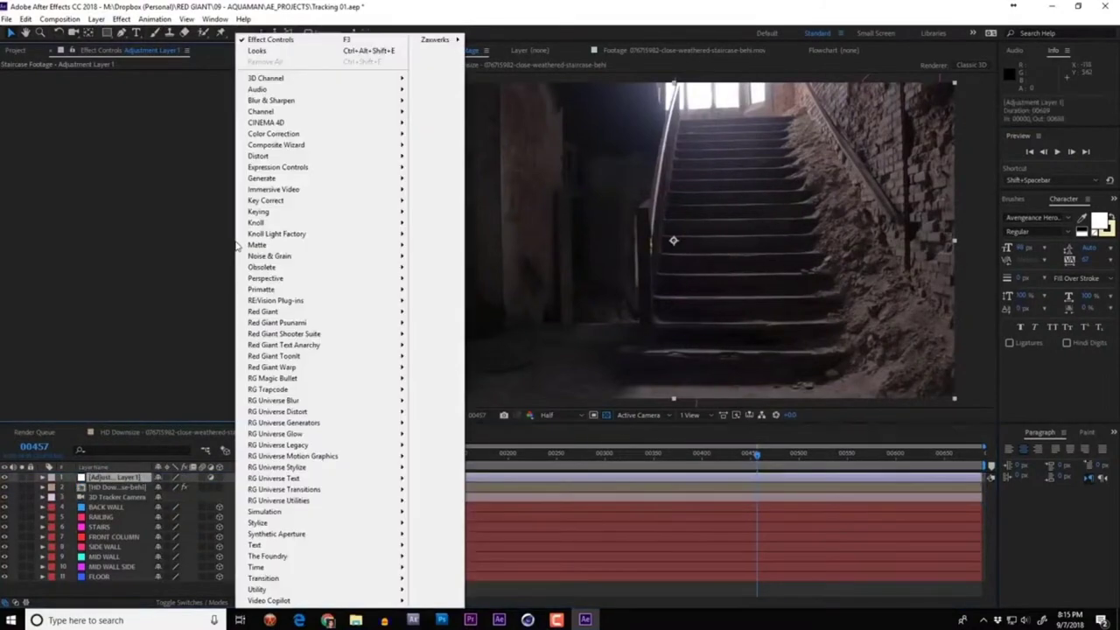
mouse_move(350, 379)
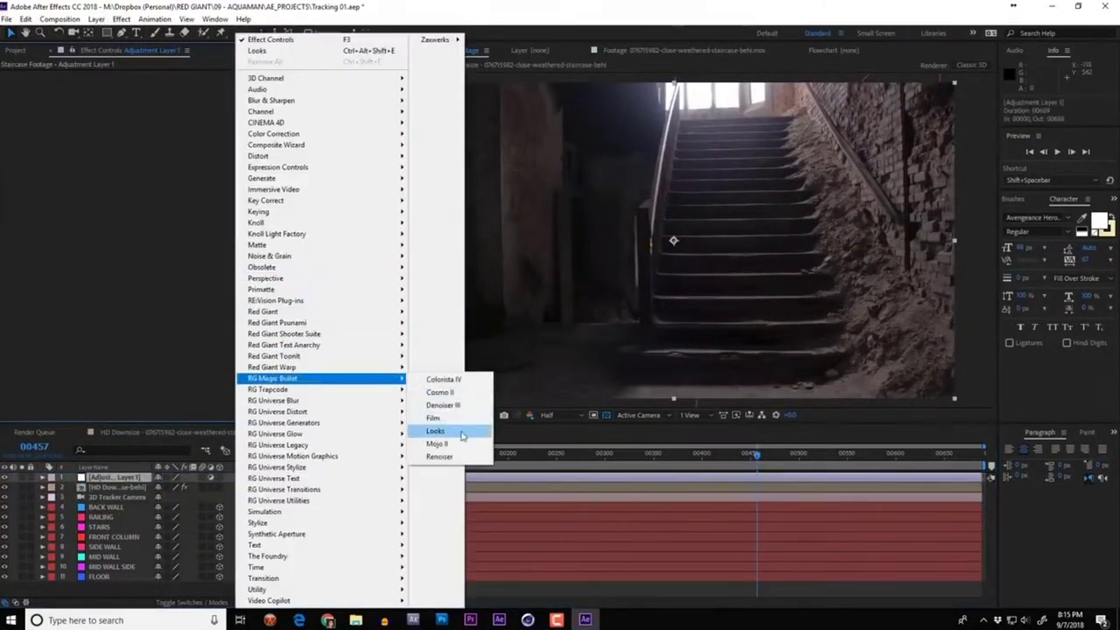
click(437, 429)
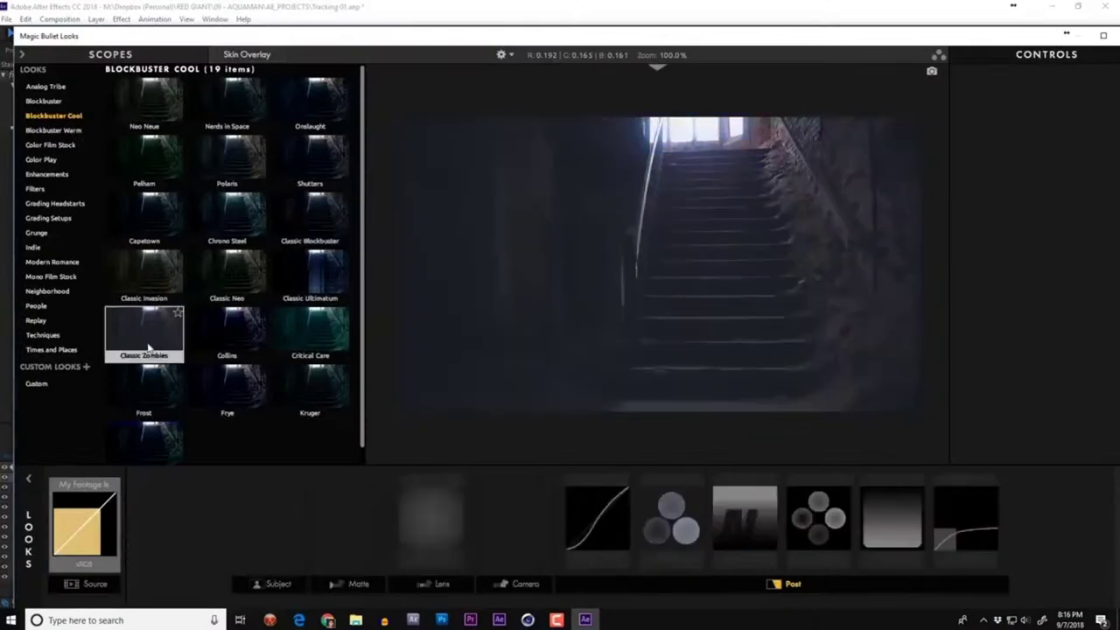
click(49, 349)
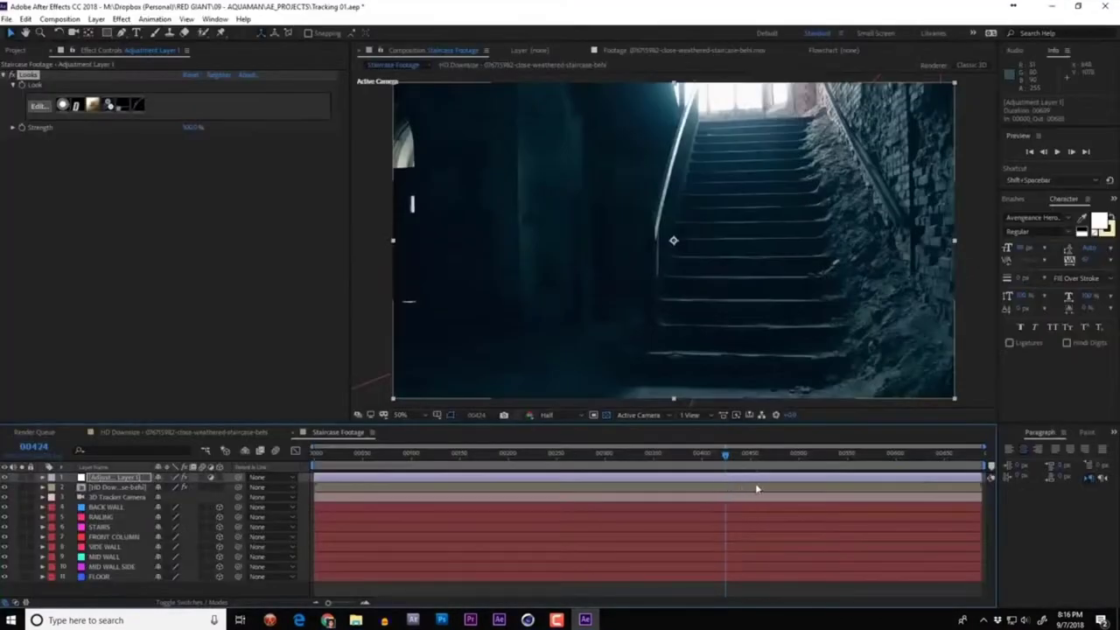
Step: At frame 593, apply Trapcode Shine to the adjustment layer and place it above the Looks effect
drag(833, 464, 890, 461)
right_click(156, 220)
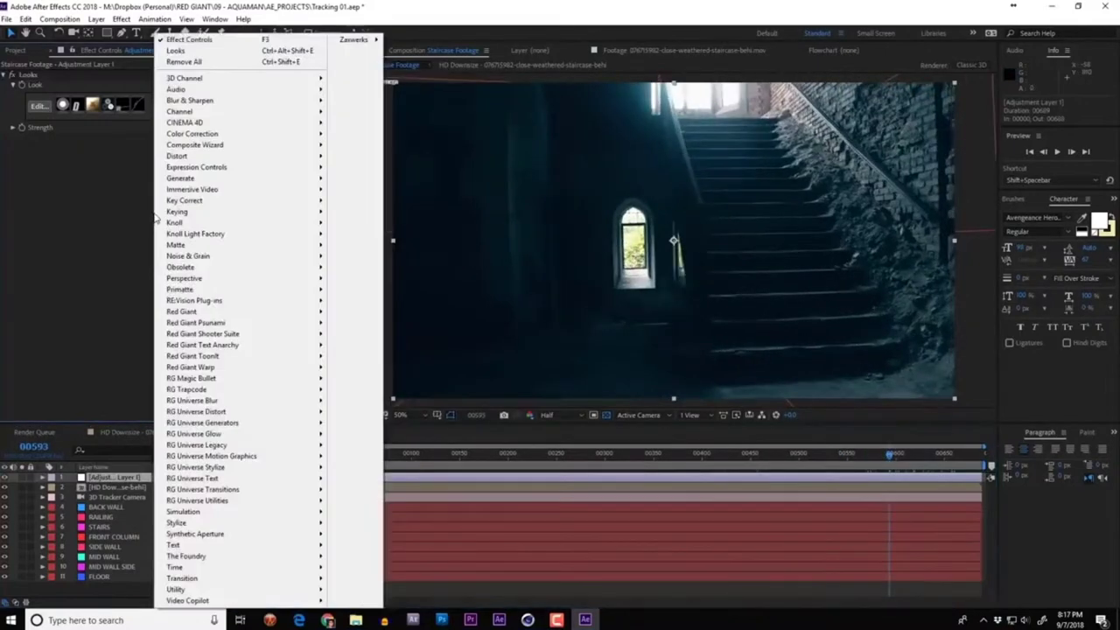
mouse_move(202, 389)
click(350, 485)
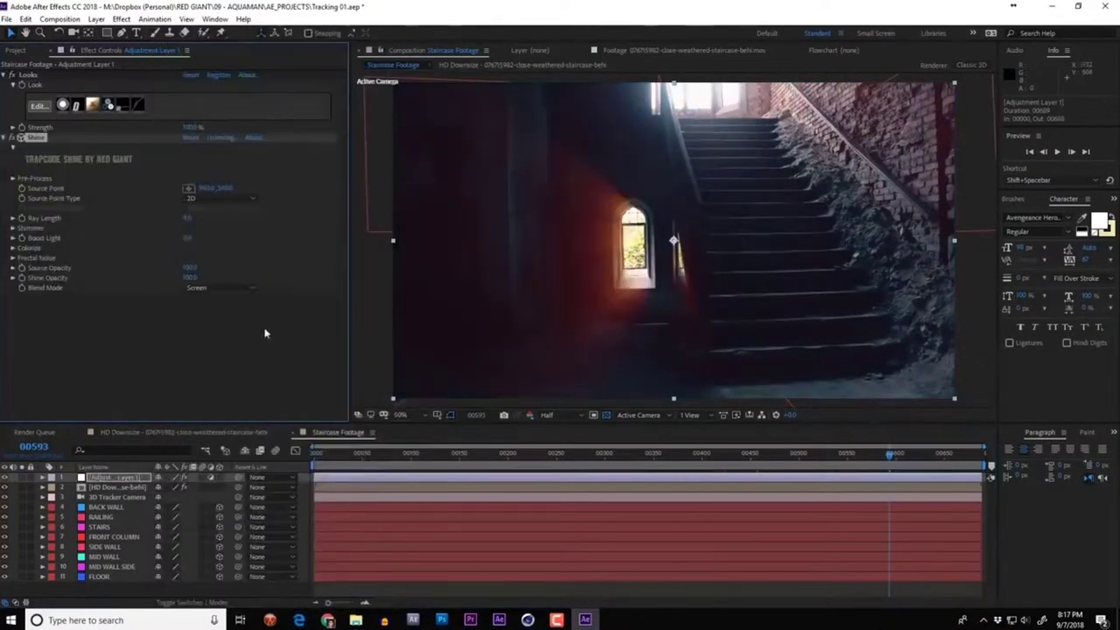
click(77, 76)
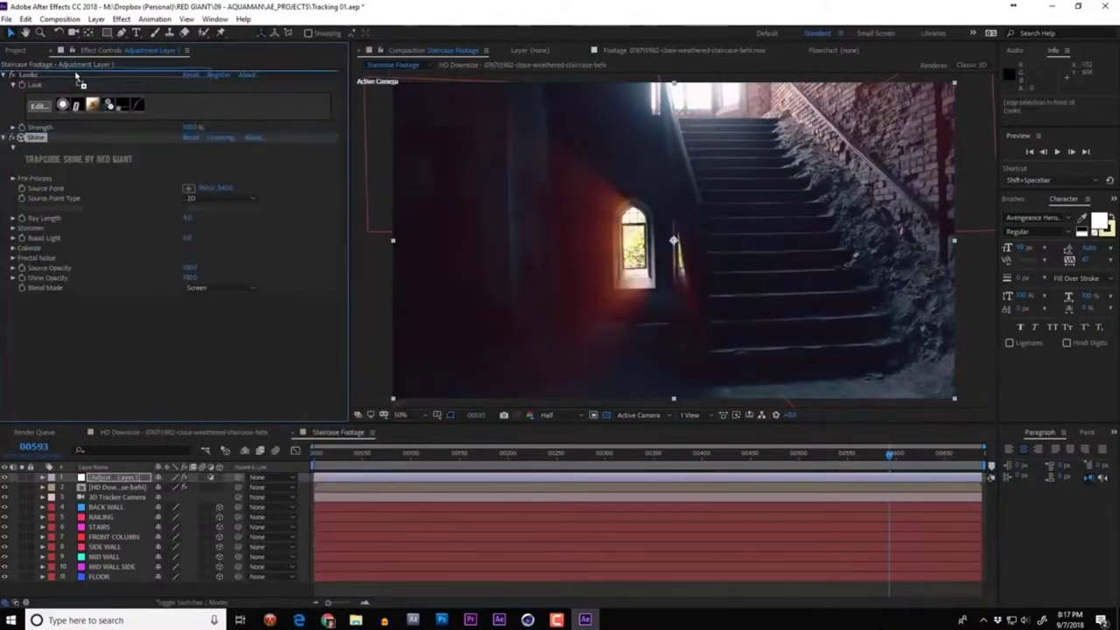
drag(77, 76, 105, 298)
Step: Set Shine's Colorize preset to Aqualight and its Source Point Type to 3D Light
click(12, 186)
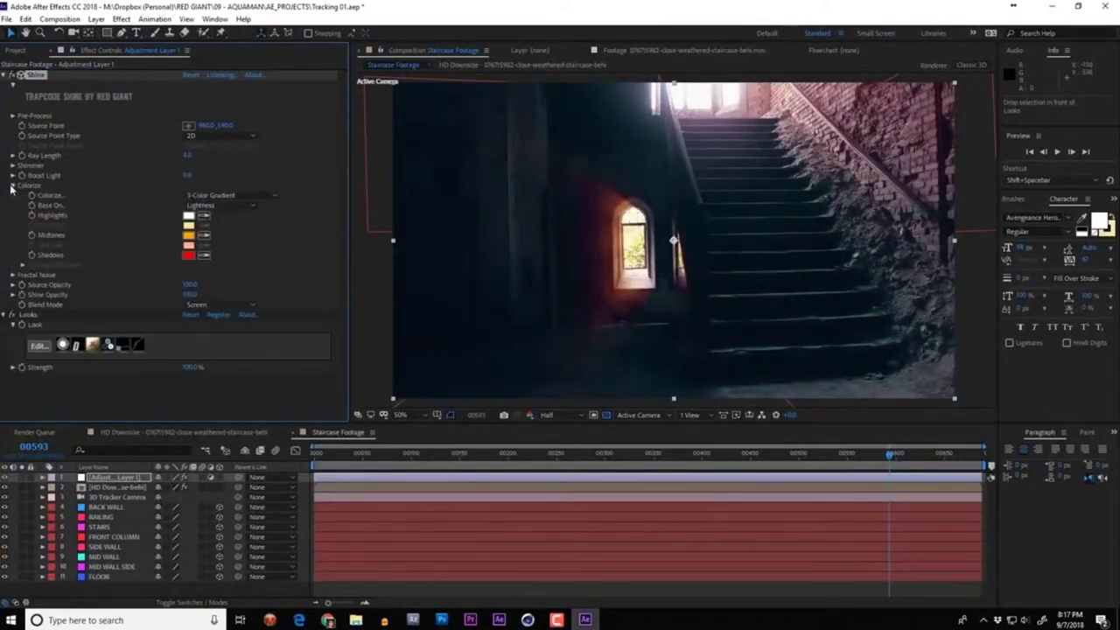
click(212, 200)
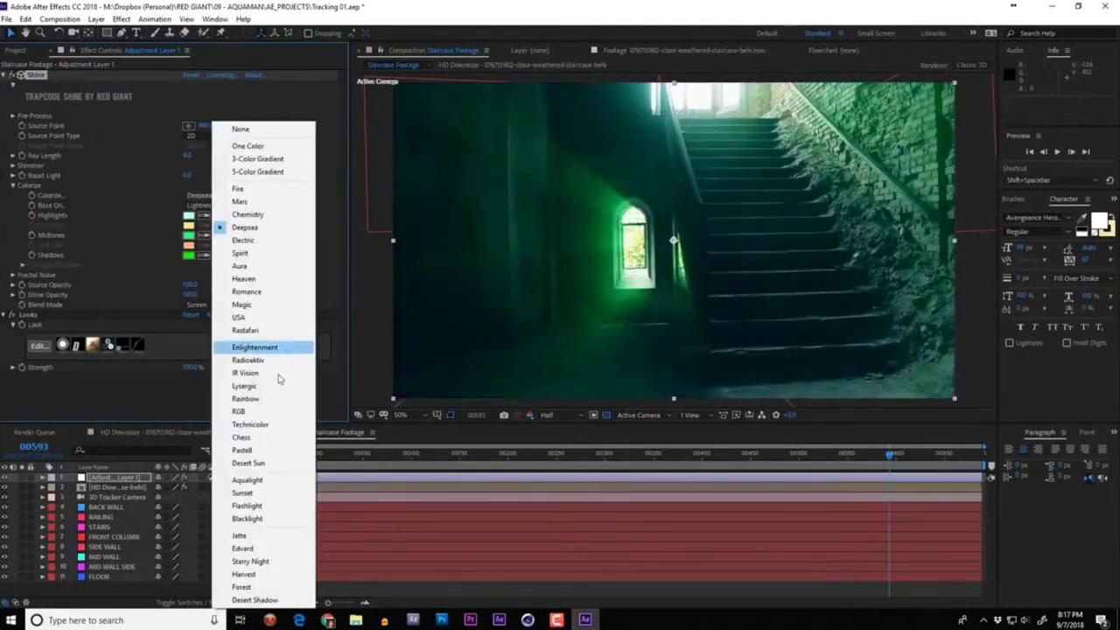
click(281, 481)
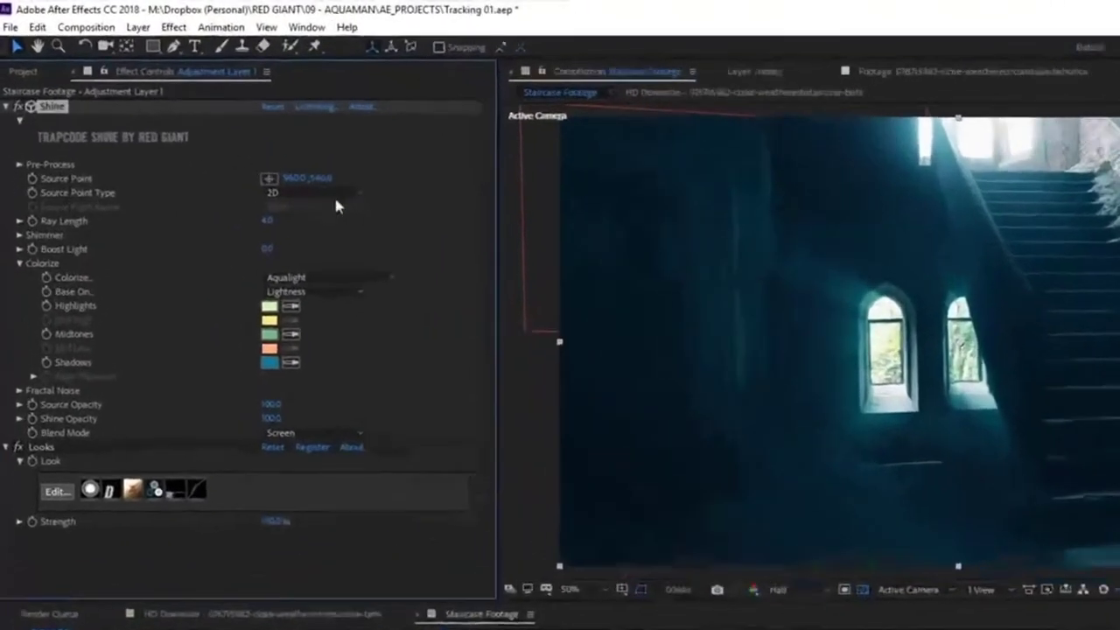
click(245, 137)
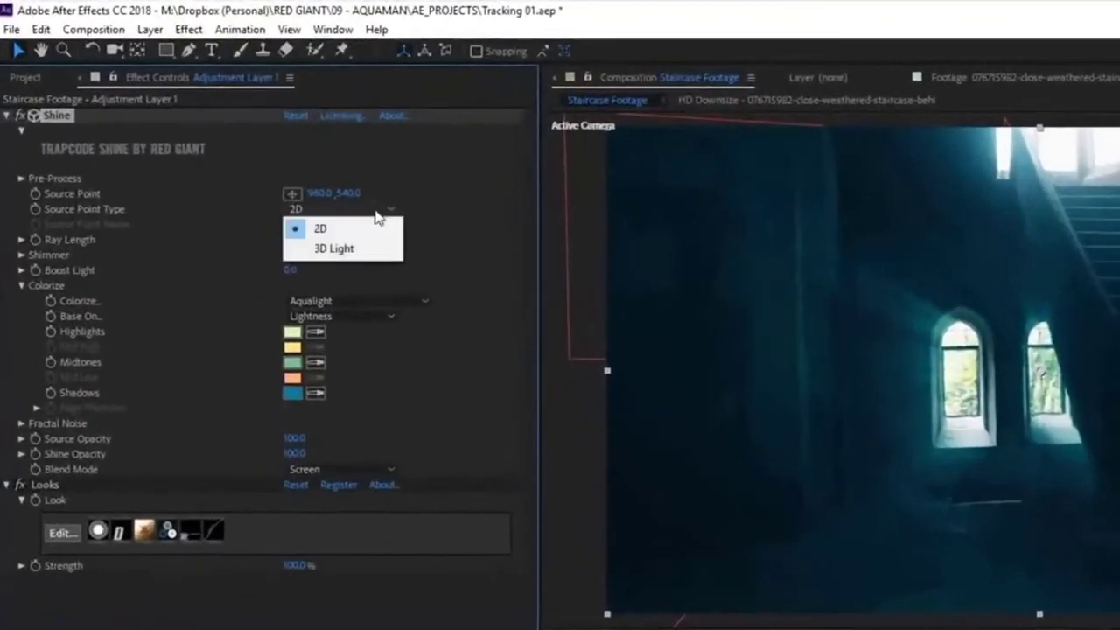
click(342, 250)
Step: Create a point light named Shine 1 to serve as the source of the light rays
click(150, 29)
mouse_move(175, 45)
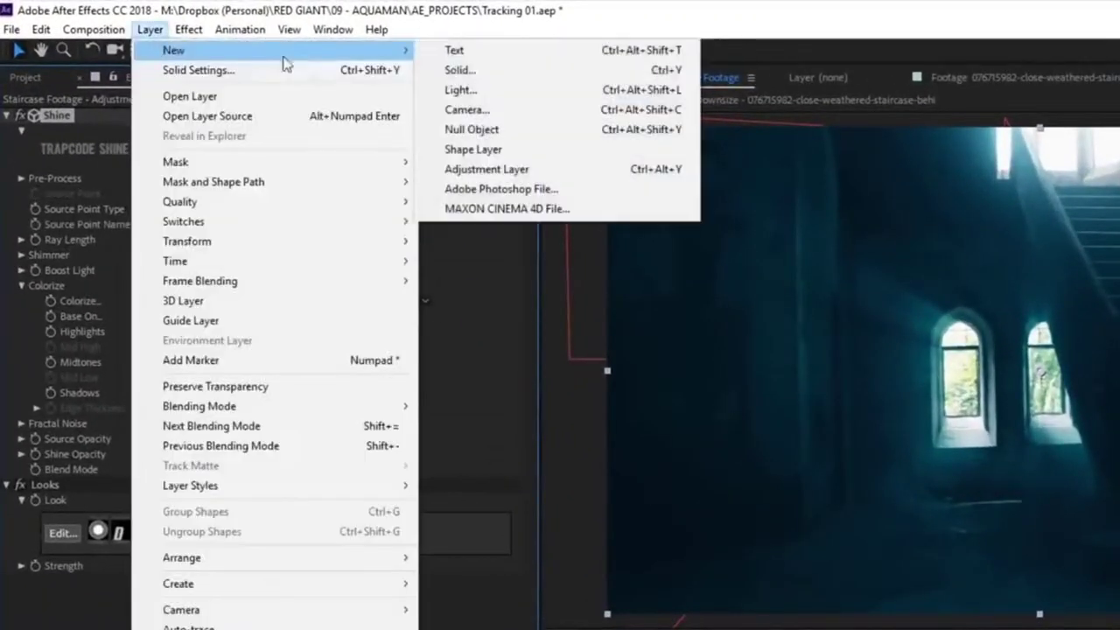
click(450, 88)
click(175, 94)
click(175, 140)
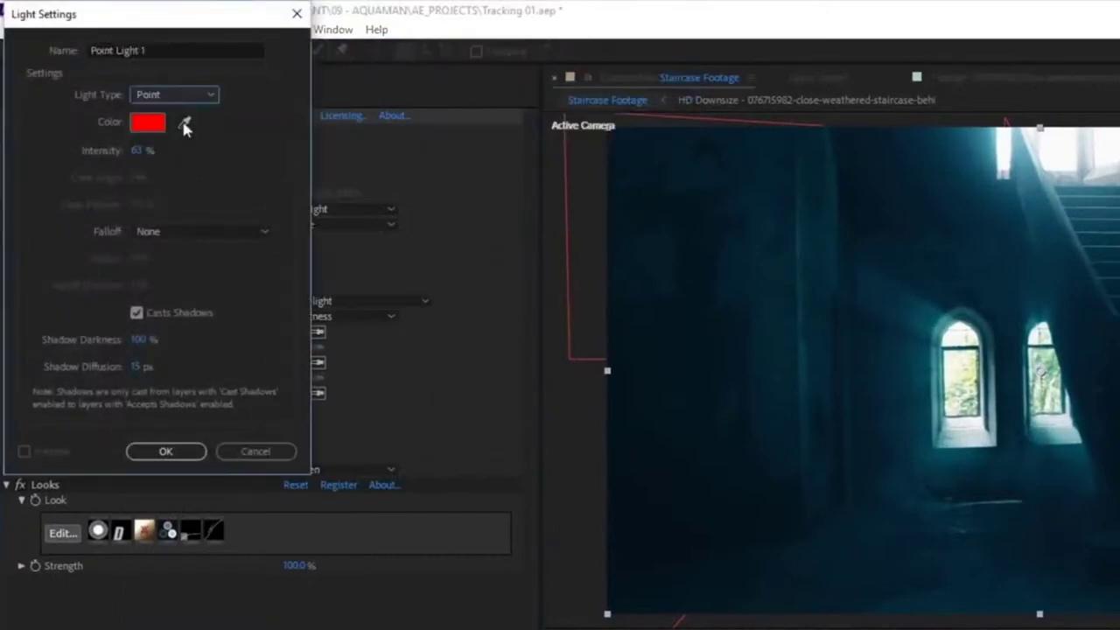
key(shift+Tab)
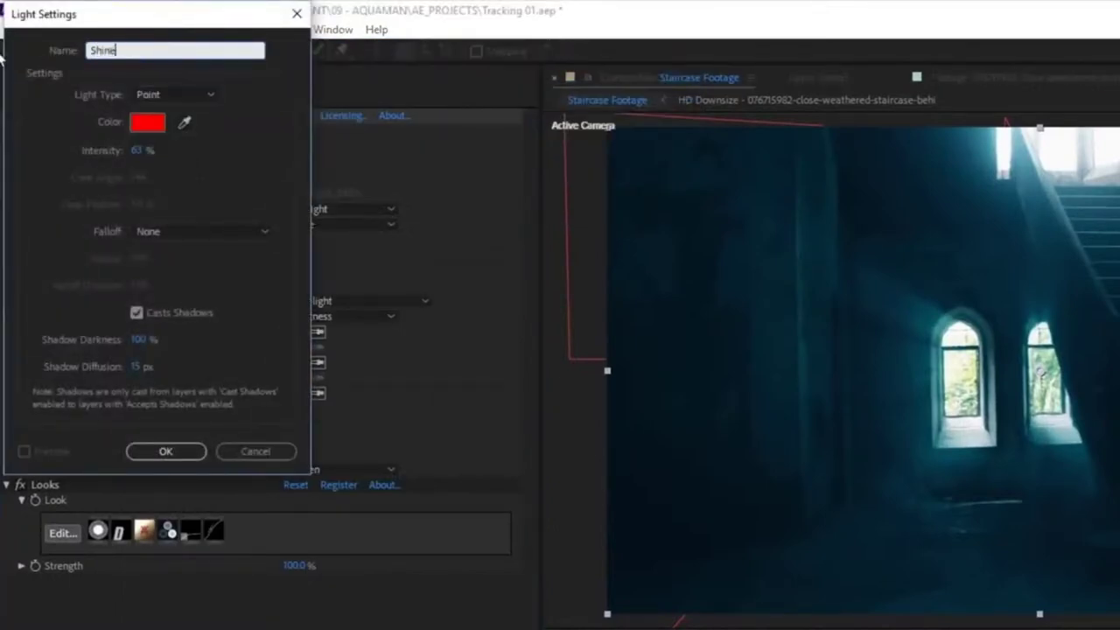
text(e 1)
key(Return)
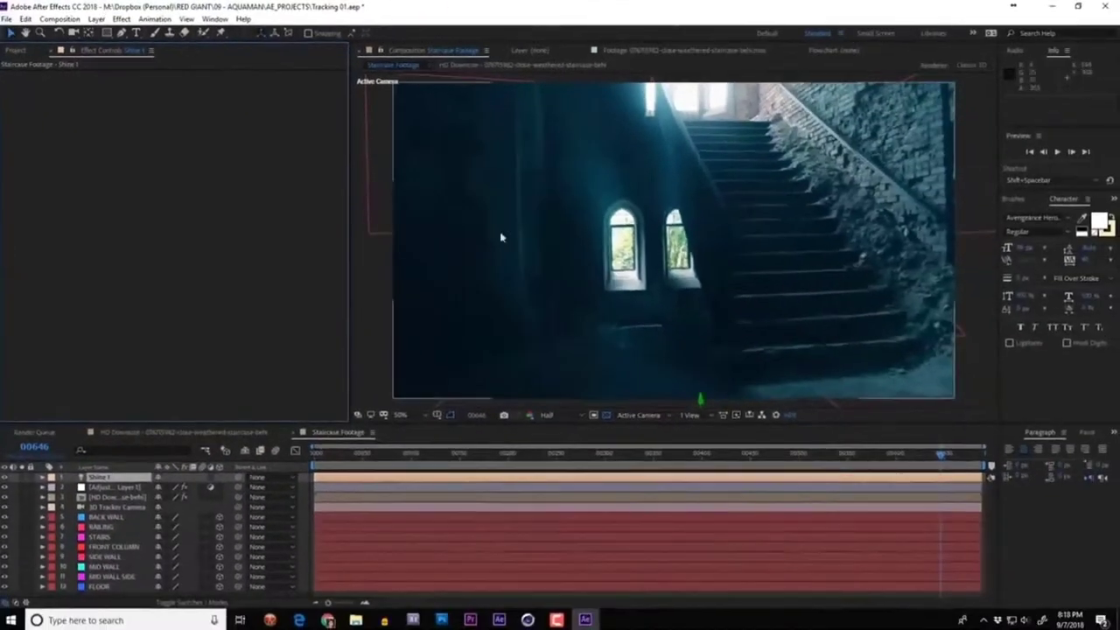
Step: Place the Shine 1 light far behind the back wall, using that wall's position as reference, and check it at earlier frames
key(comma)
key(p)
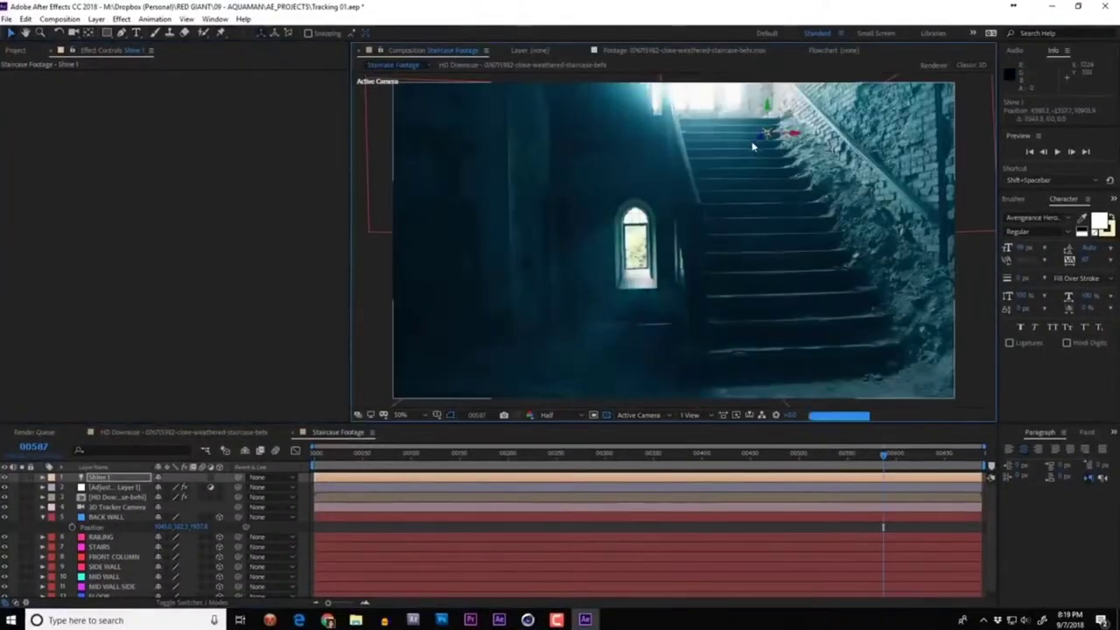
drag(883, 454, 667, 454)
key(comma)
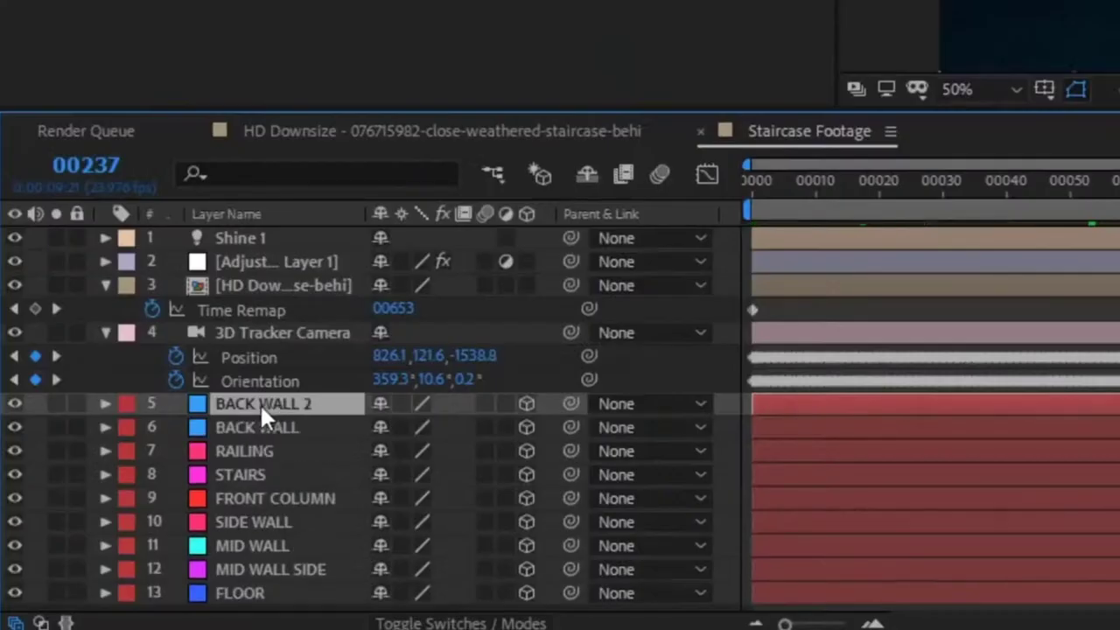
Step: Move BACK WALL 2 above the footage layer, set its opacity to 23% and rename it Window Matte
drag(260, 403, 262, 275)
key(t)
drag(388, 322, 289, 325)
key(Return)
text(Window)
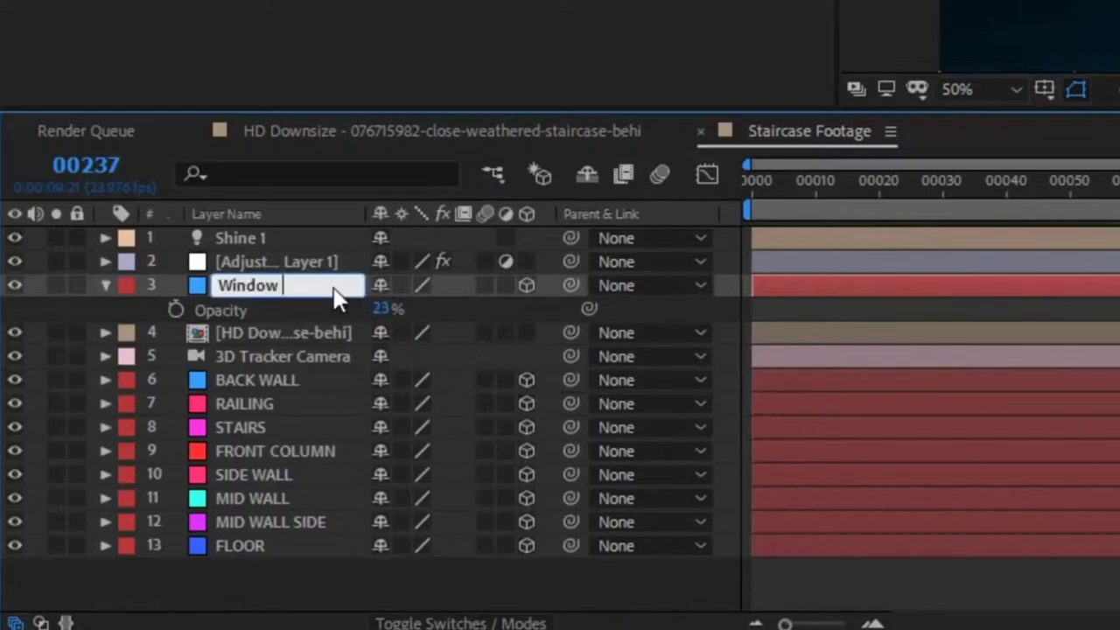
text( Matte)
key(Return)
Step: Draw Pen tool masks on Window Matte around the left window's rectangular pane and its arched top
key(g)
scroll(569, 201, up, 3)
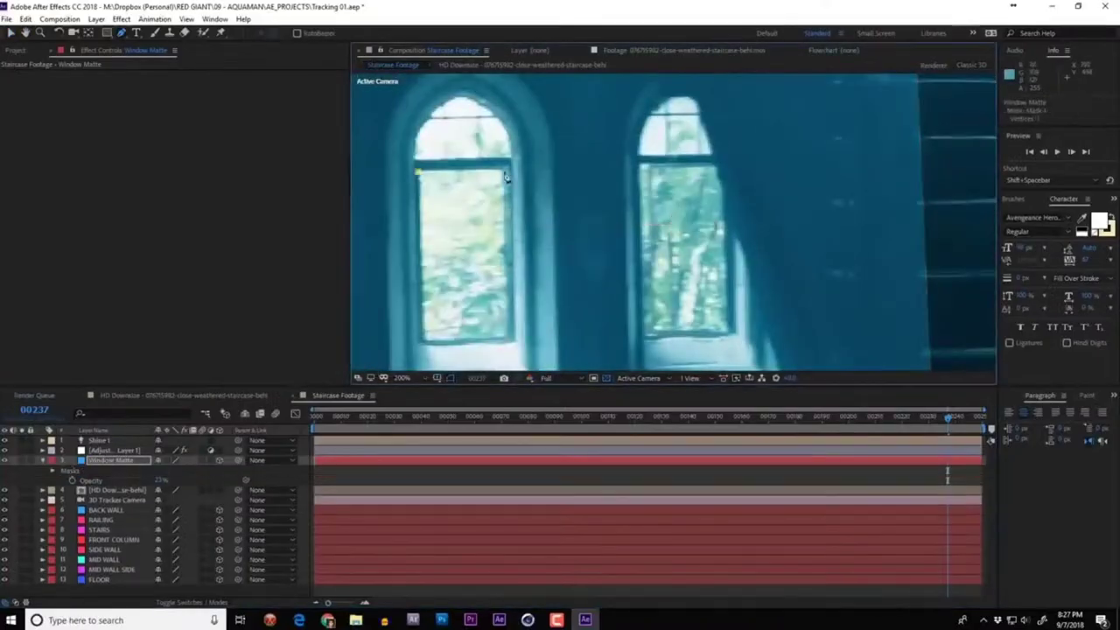
click(426, 173)
click(490, 162)
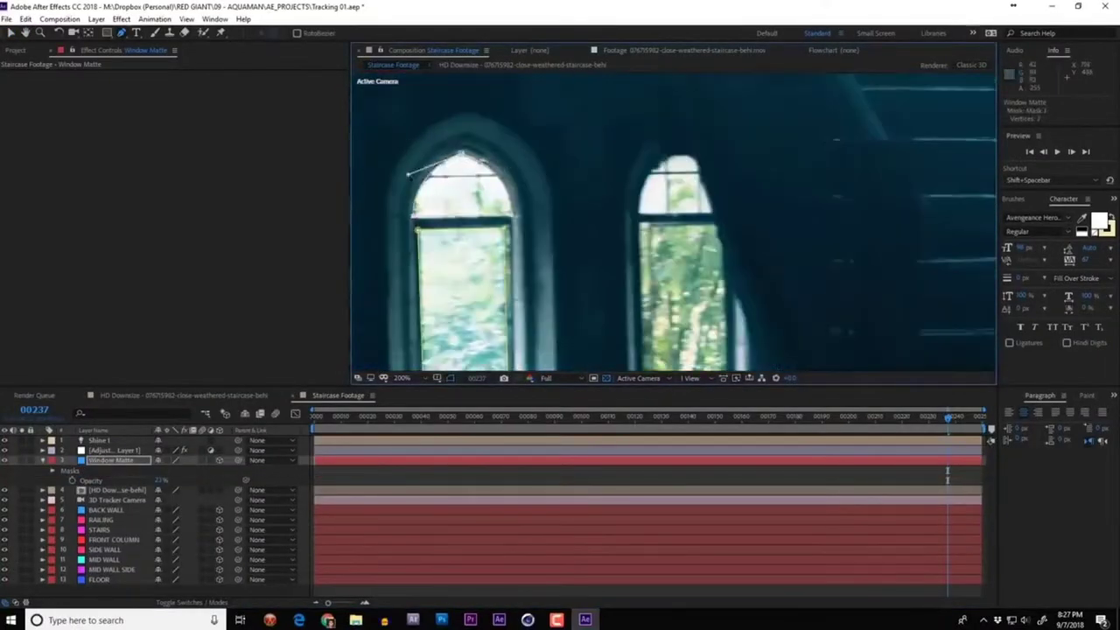
scroll(569, 201, down, 2)
scroll(569, 201, up, 2)
Step: Mask the right window's rectangular pane and arched top on Window Matte, drawing the full shapes past the railing's edge
click(577, 188)
click(665, 188)
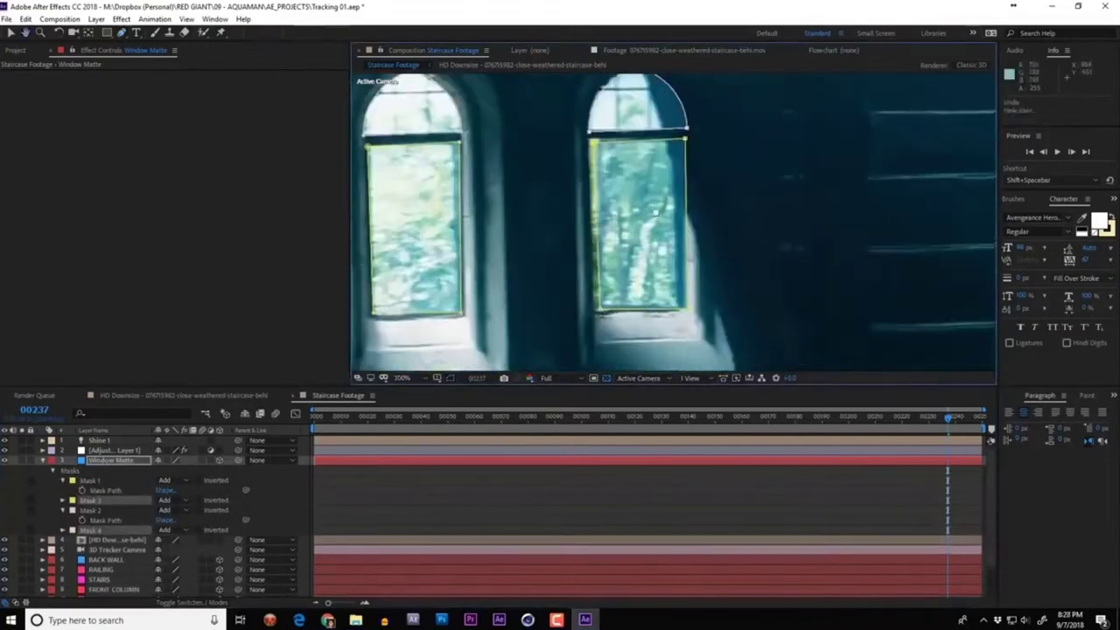
click(679, 180)
click(627, 120)
scroll(626, 131, down, 2)
scroll(577, 201, up, 2)
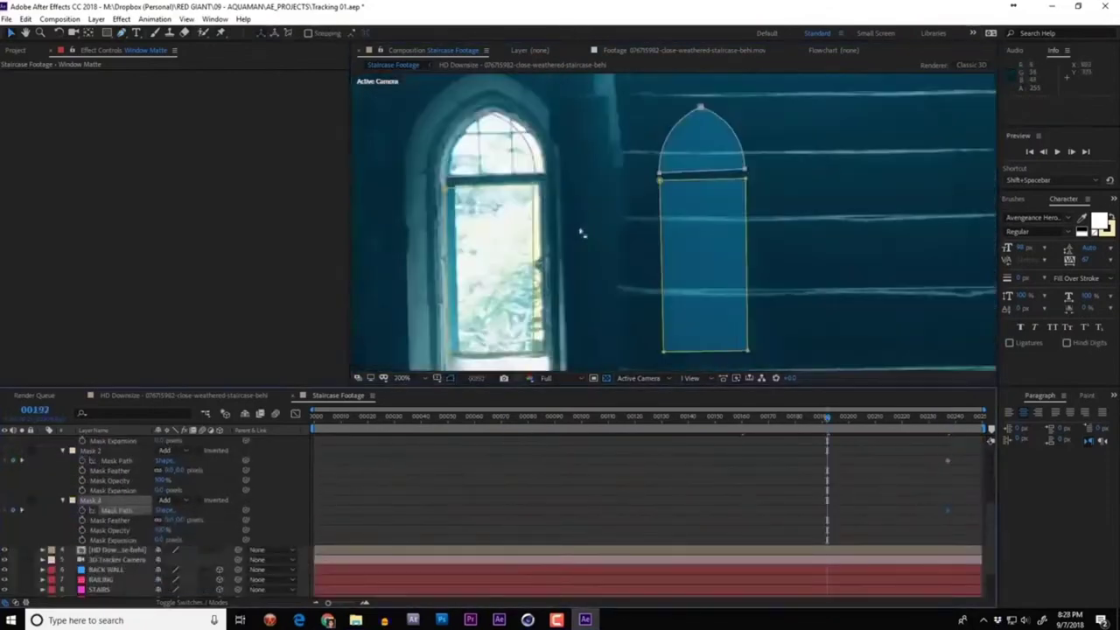
Step: Keyframe the Window Matte mask paths to follow both windows, and add a Subtract mask where the staircase covers the right one
mouse_move(931, 416)
mouse_down()
mouse_move(762, 416)
mouse_move(980, 417)
mouse_move(768, 417)
mouse_up()
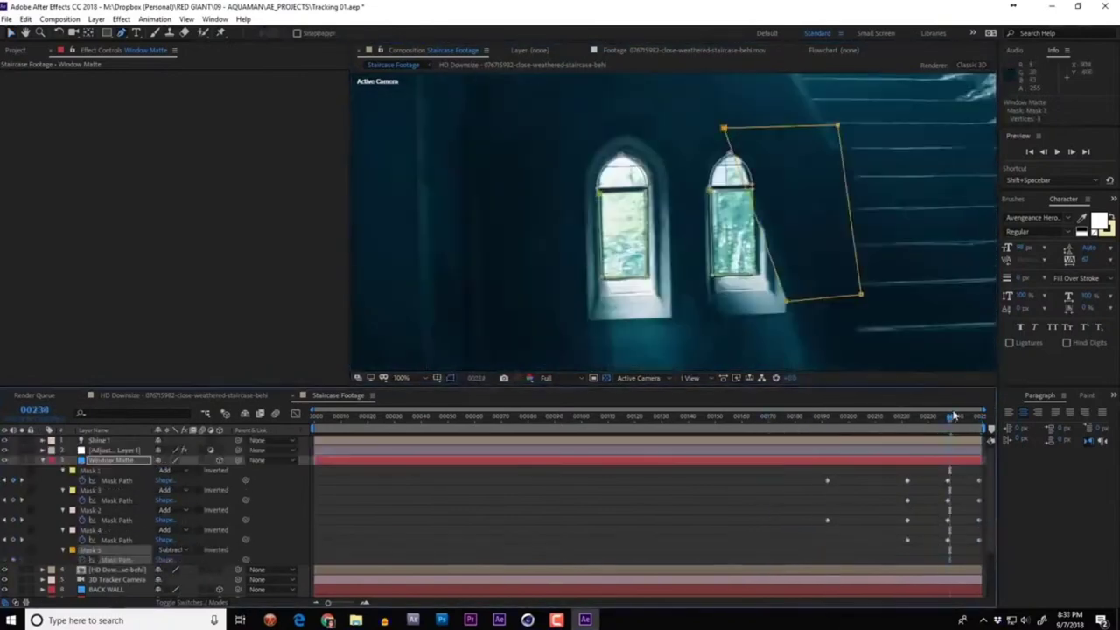
drag(980, 417, 808, 417)
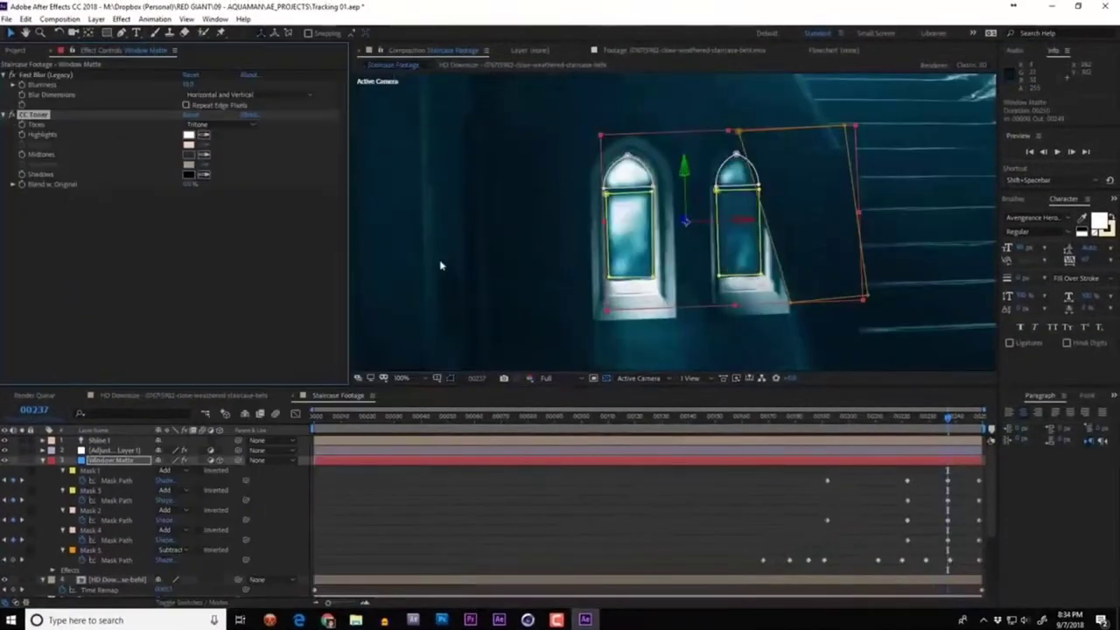
Step: Blend Window Matte into the windows with teal CC Toner midtones and shadows, adjusted Fast Blur blurriness and feathered masks
key(comma)
click(44, 75)
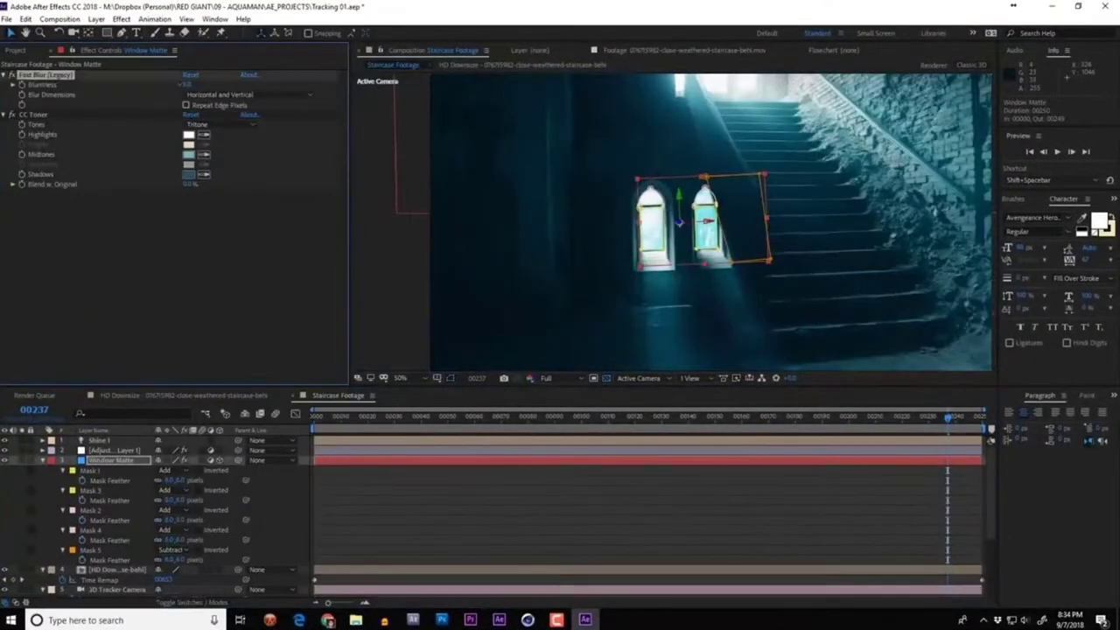
click(4, 466)
click(823, 420)
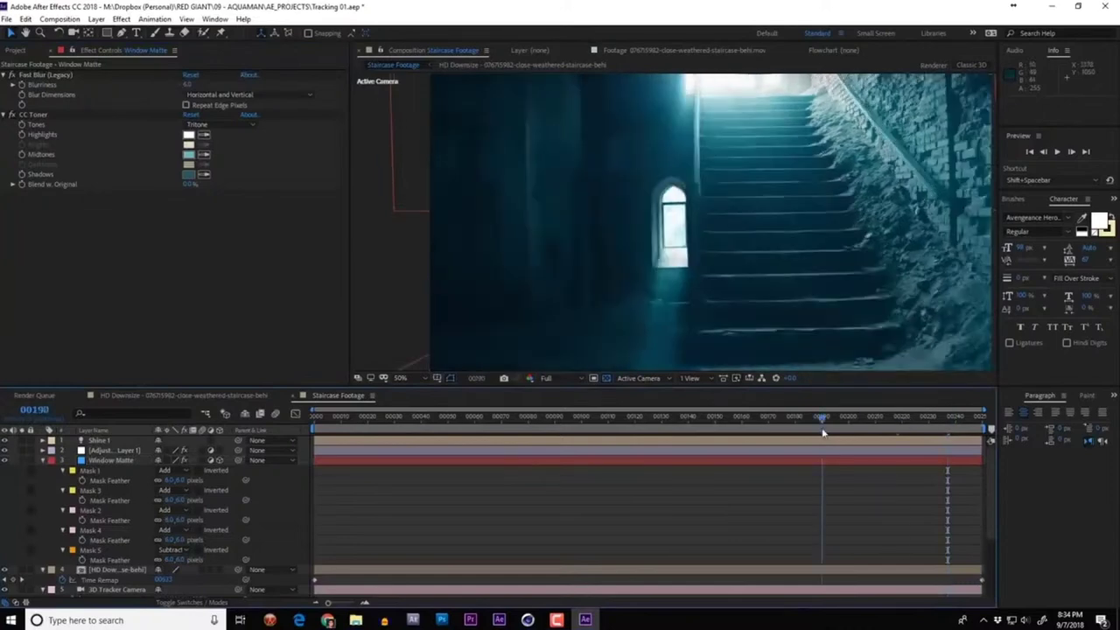
drag(689, 443, 986, 438)
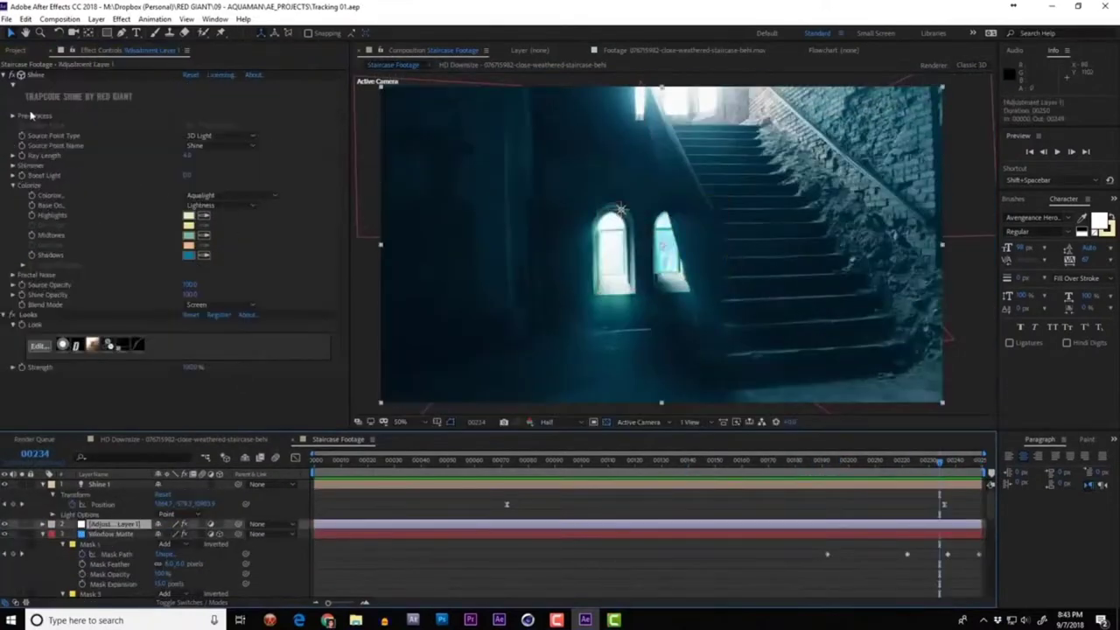
Step: Enable Fractal Noise in the adjustment layer's Shine effect and set its Noise Type to 3D Light with Parallax
click(14, 275)
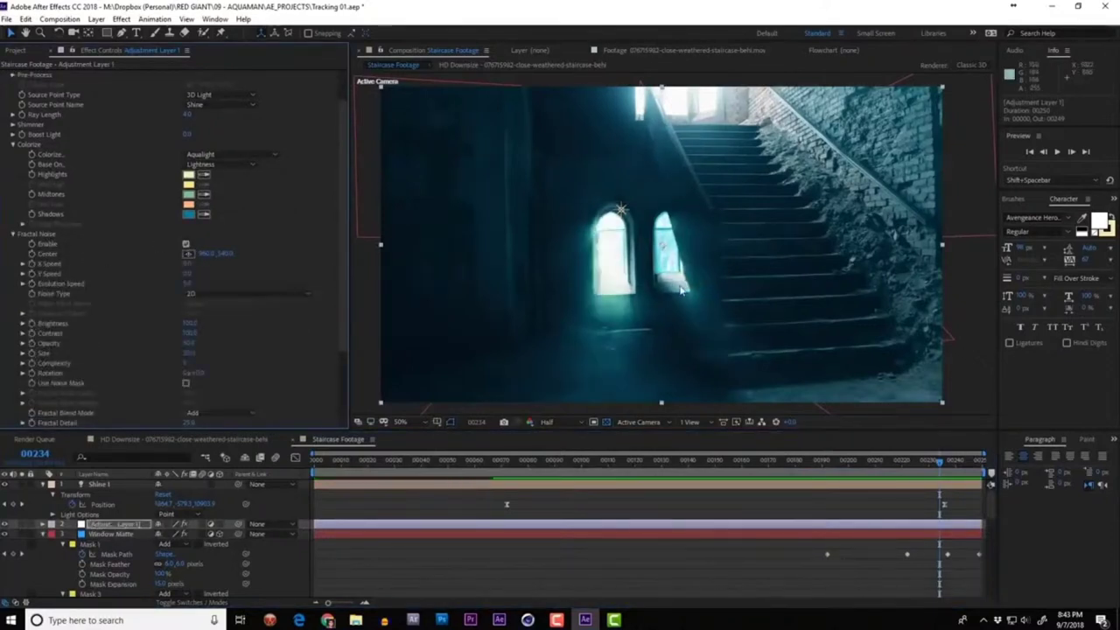
click(219, 293)
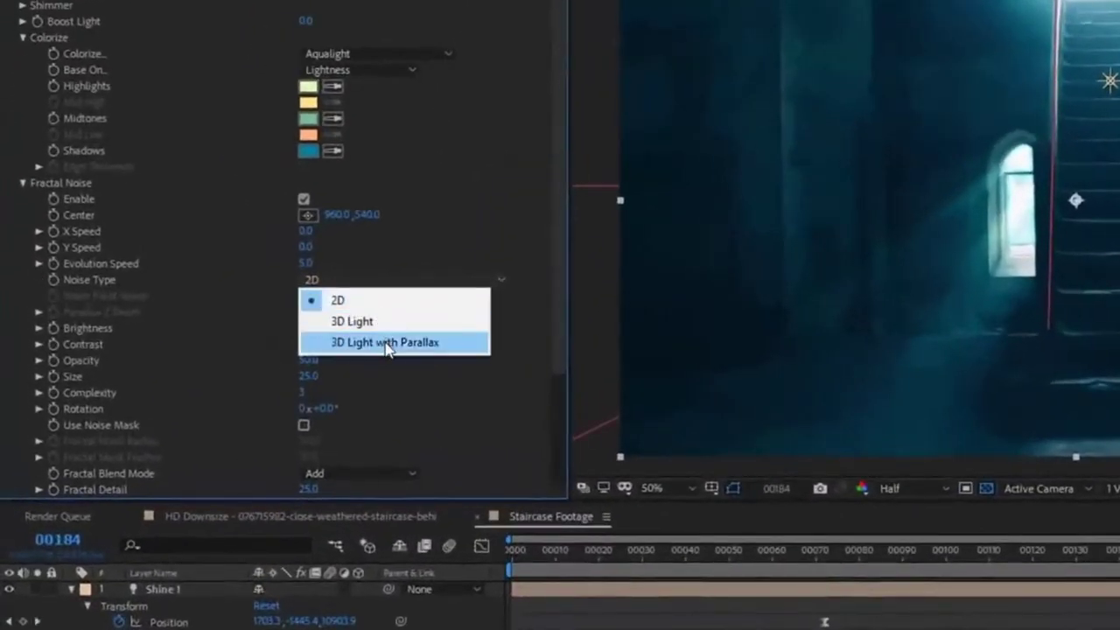
Step: Set the Shine effect's fractal noise type to 3D Light with Parallax and its fractal blend mode to Cutout
click(387, 342)
click(330, 324)
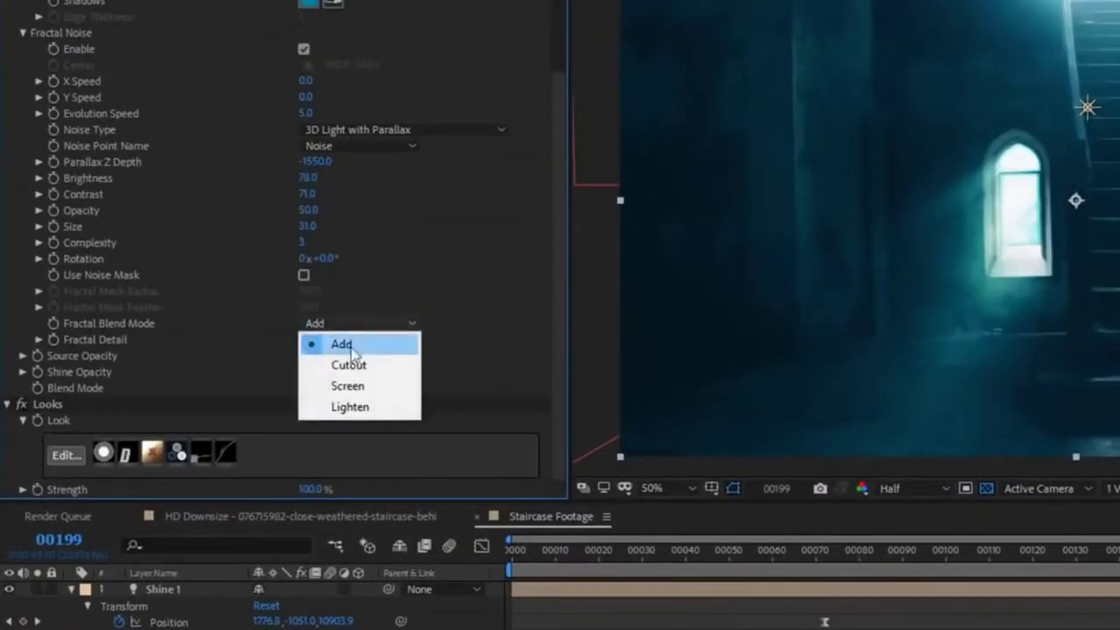
click(372, 366)
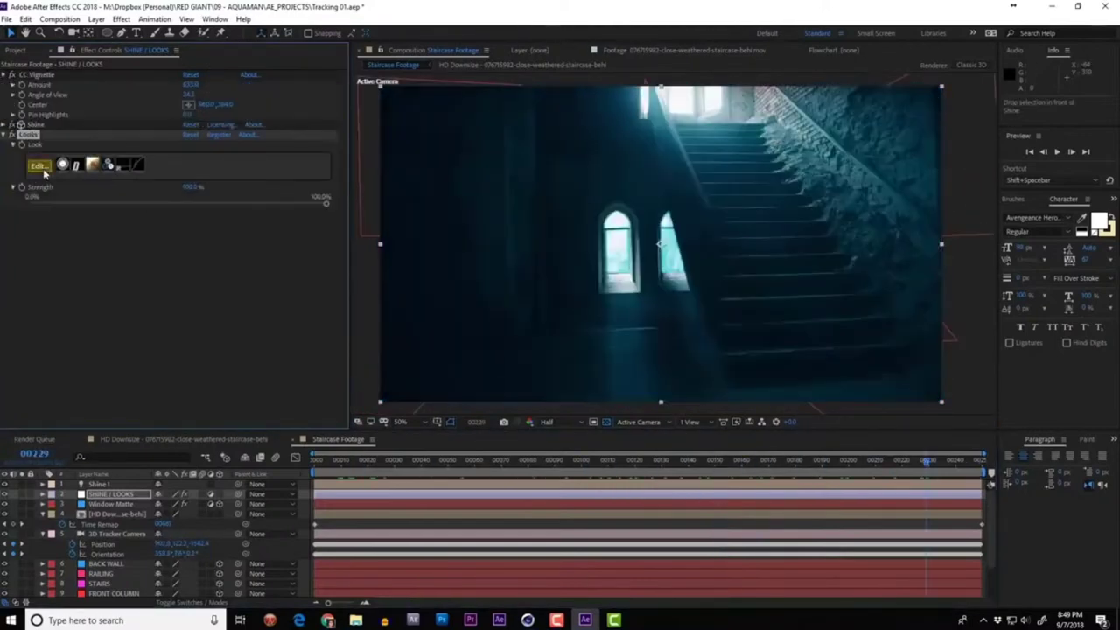
Step: Edit the look on the SHINE / LOOKS layer and reshape the curve of its S Curve tool
click(39, 166)
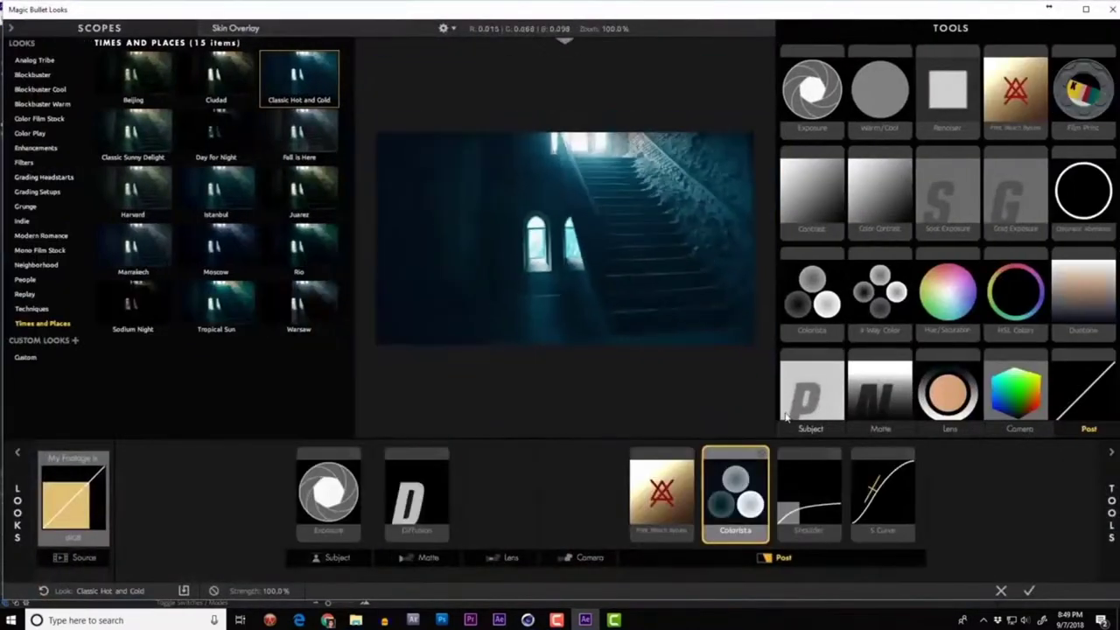
click(895, 503)
drag(982, 166, 967, 197)
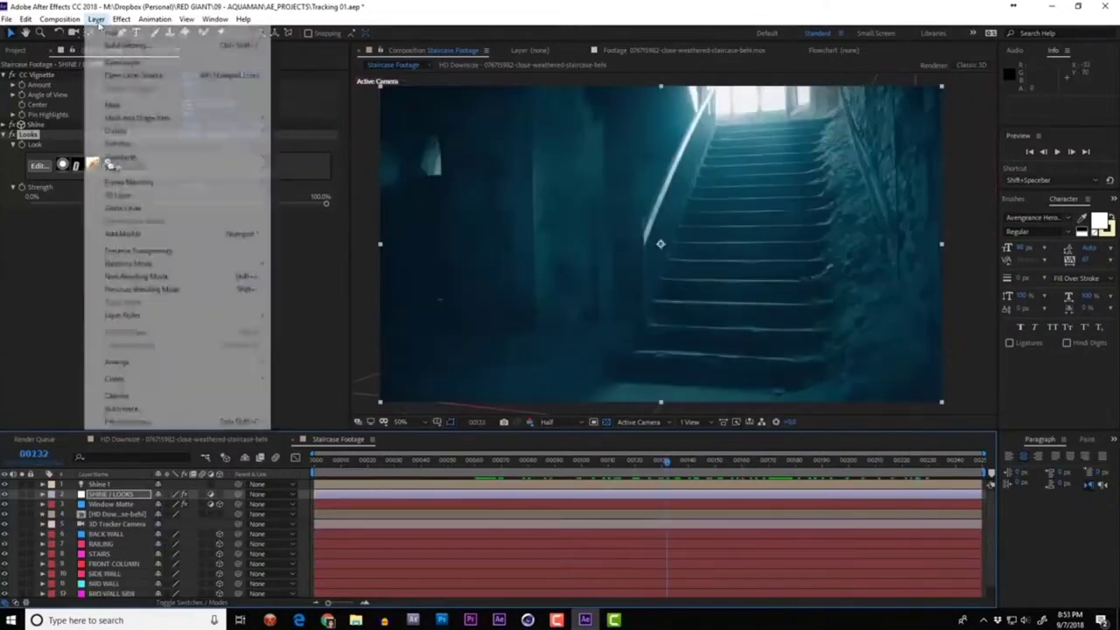
Step: Create a new solid named FORM in the Staircase Footage composition
mouse_move(268, 38)
click(337, 45)
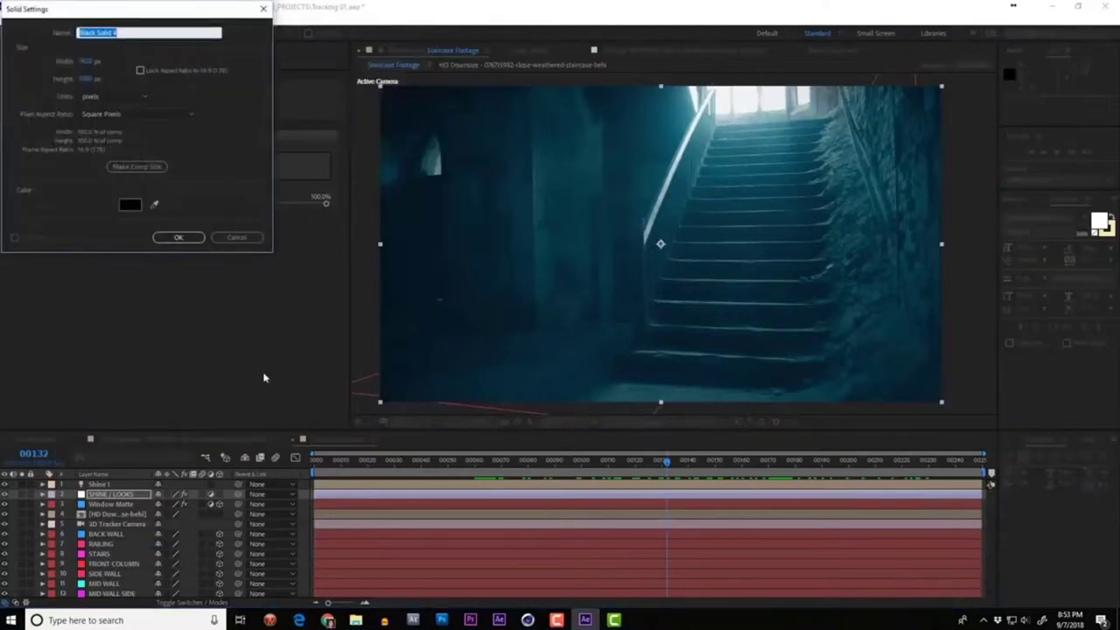
text(FORM)
key(Return)
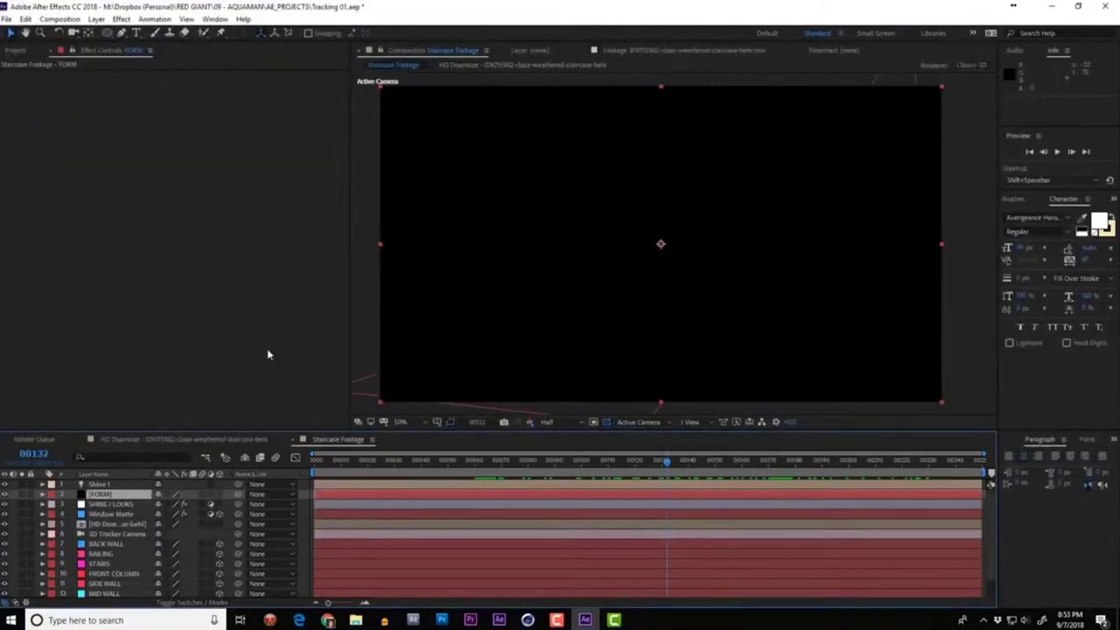
Step: Apply the Trapcode Form effect to the FORM solid and open its Designer
key(ctrl+space)
text(form)
key(Return)
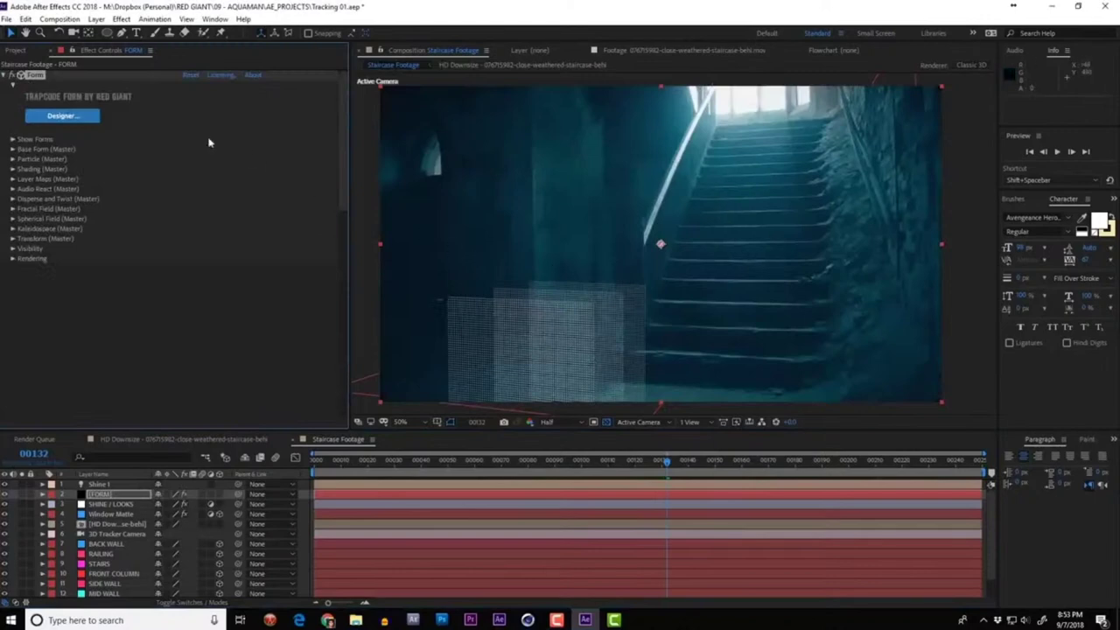
click(74, 115)
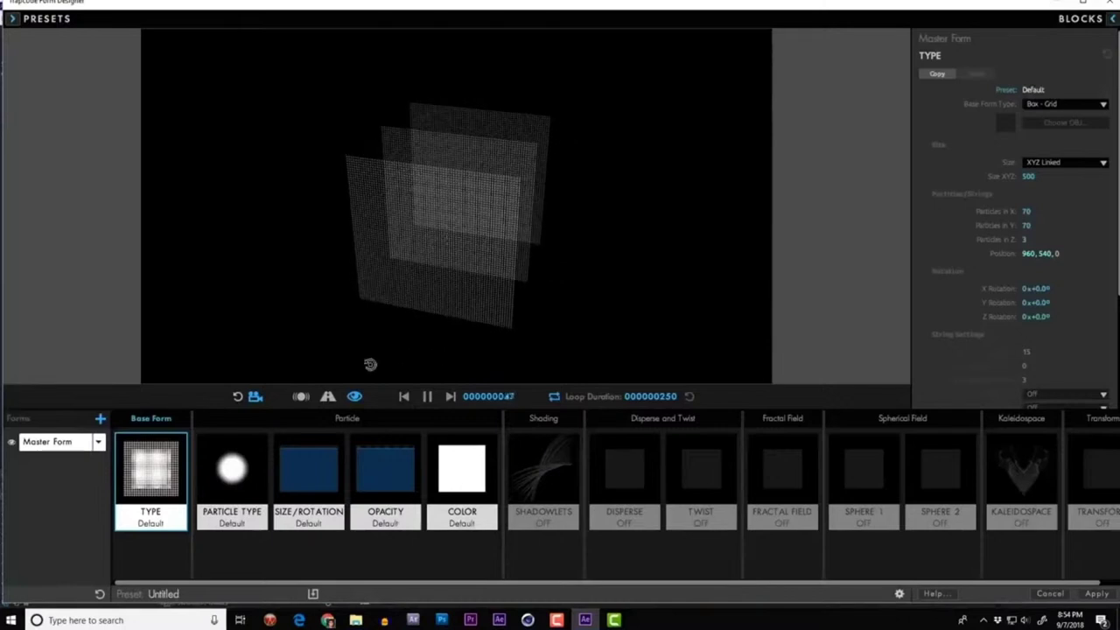
Step: Set the master form's particle type to Cloudlet and its box grid to 30 particles in X, 17 in Y and 8 in Z
click(237, 486)
click(1073, 104)
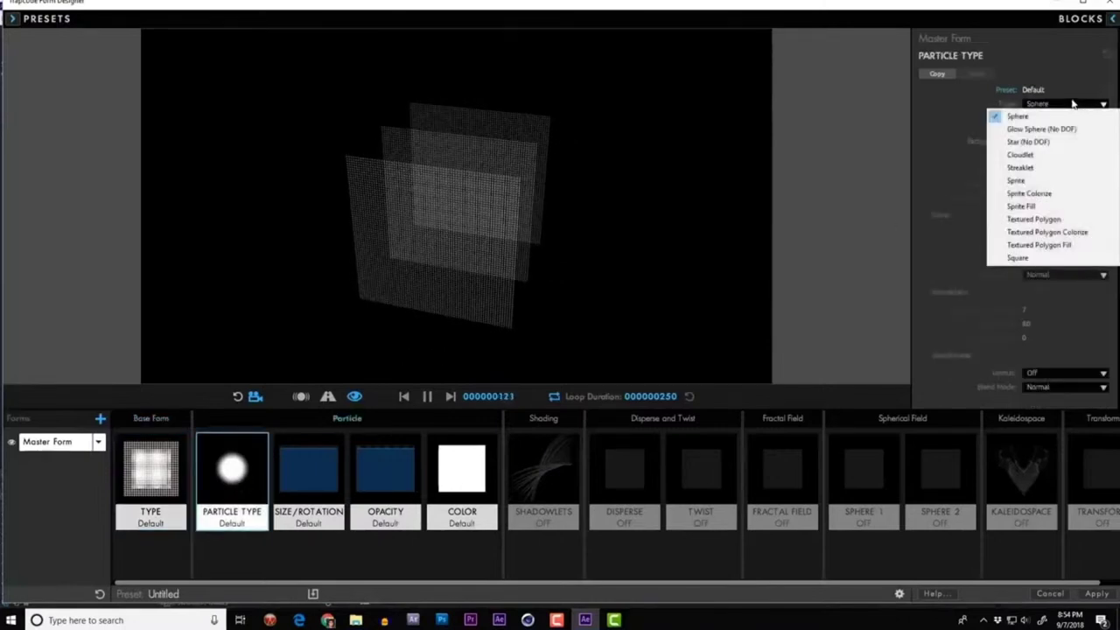
click(1038, 155)
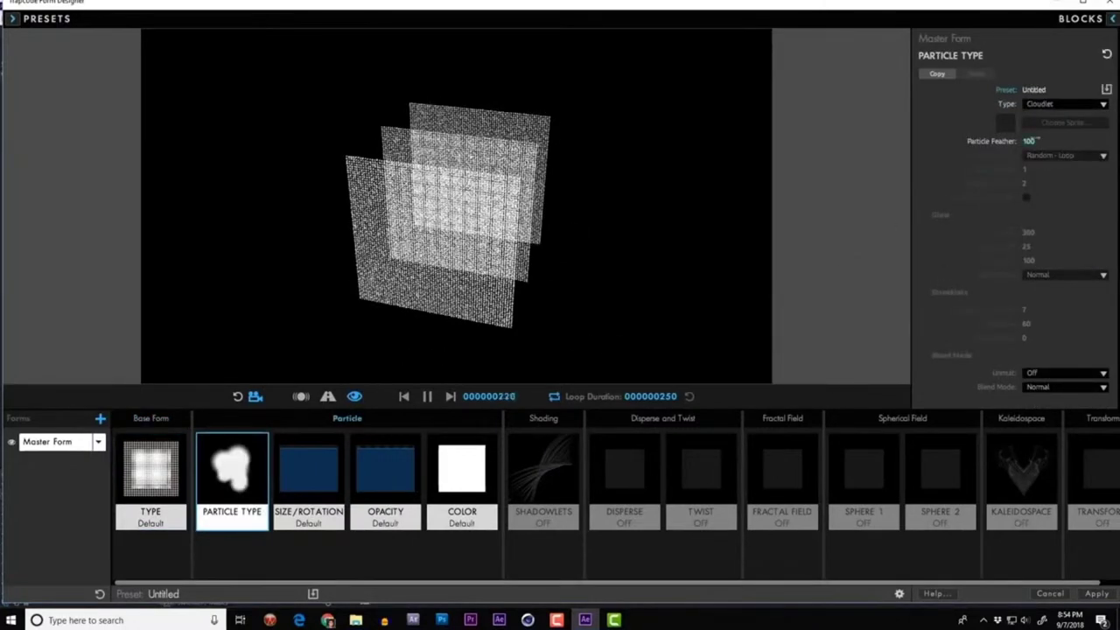
click(178, 481)
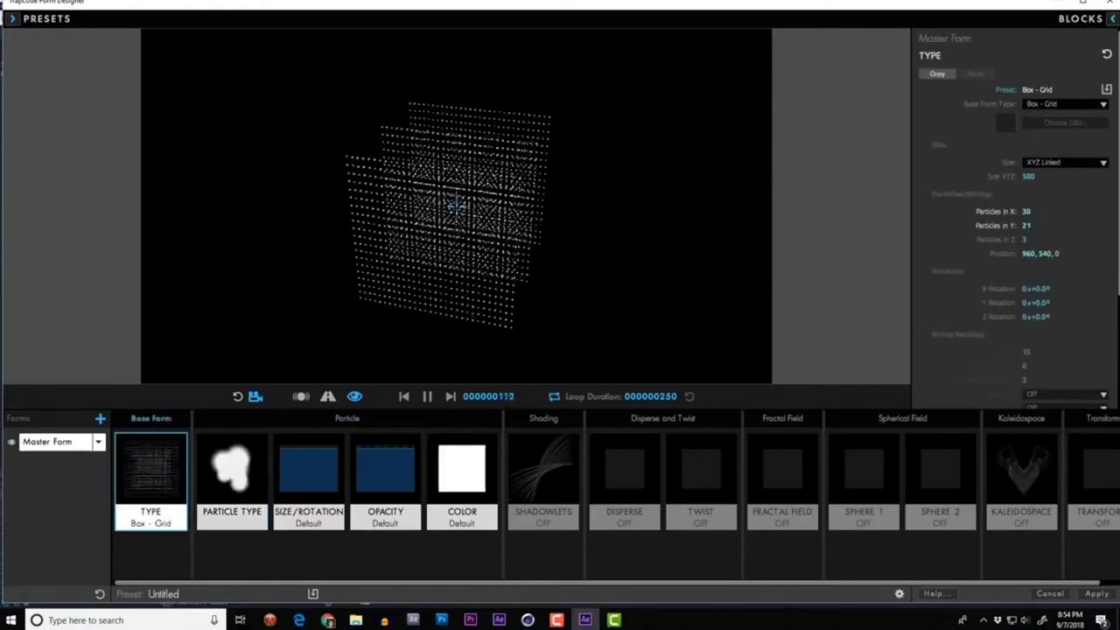
drag(539, 200, 580, 238)
Step: Set the Size Random of the master form's particles to 100%
click(308, 477)
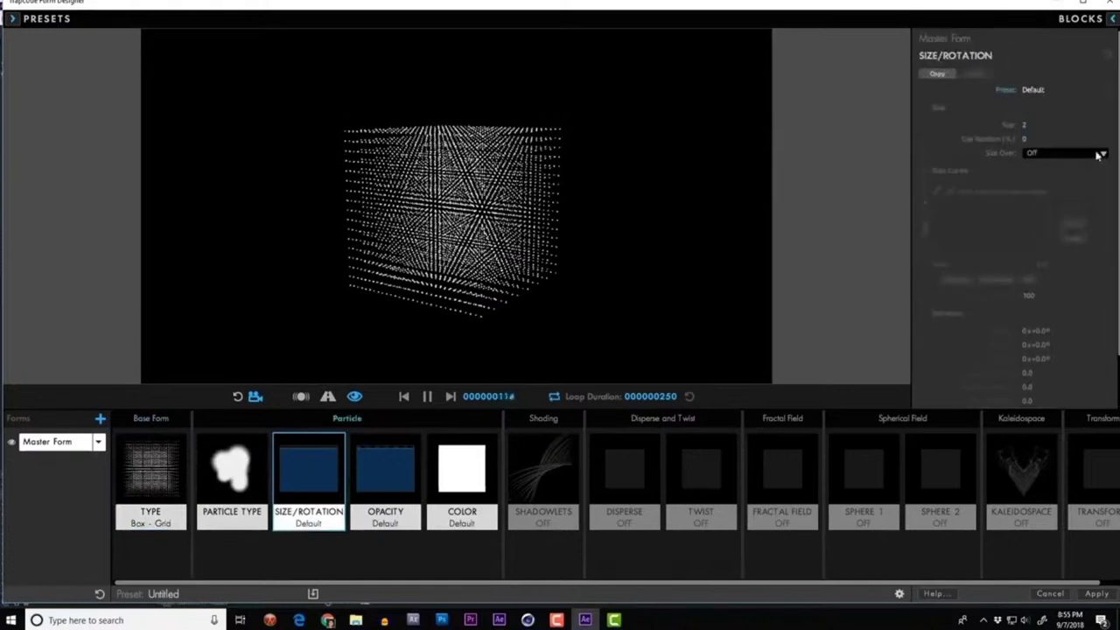
text(100)
key(Return)
Step: Disperse the particles with Disperse Strength Over set to Radial and open the Fractal Field displacement settings
click(643, 478)
click(1054, 117)
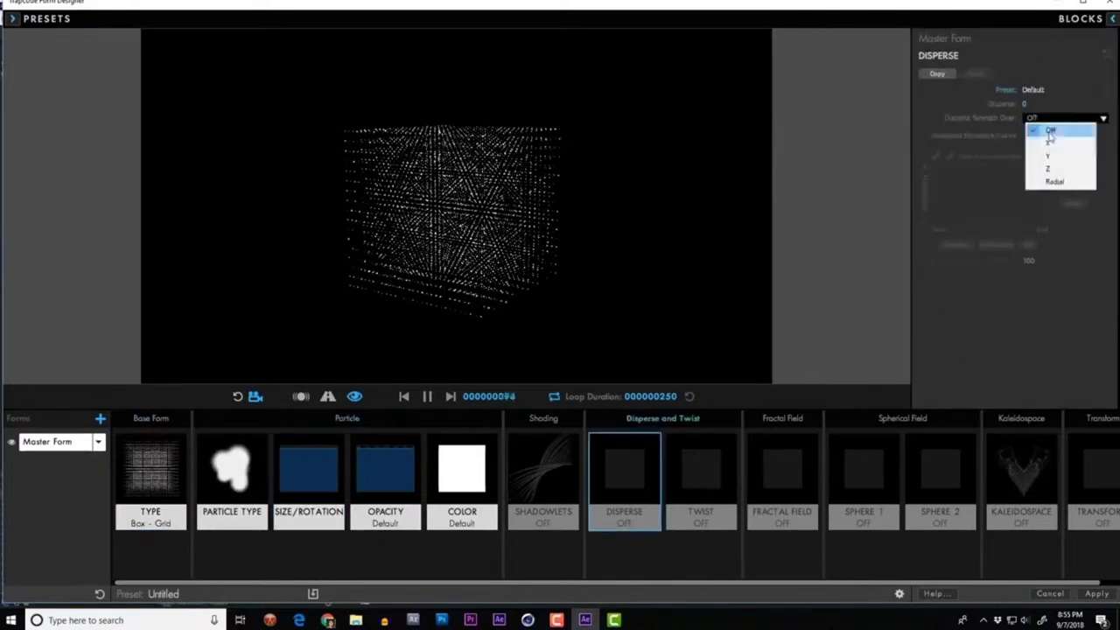
click(1056, 181)
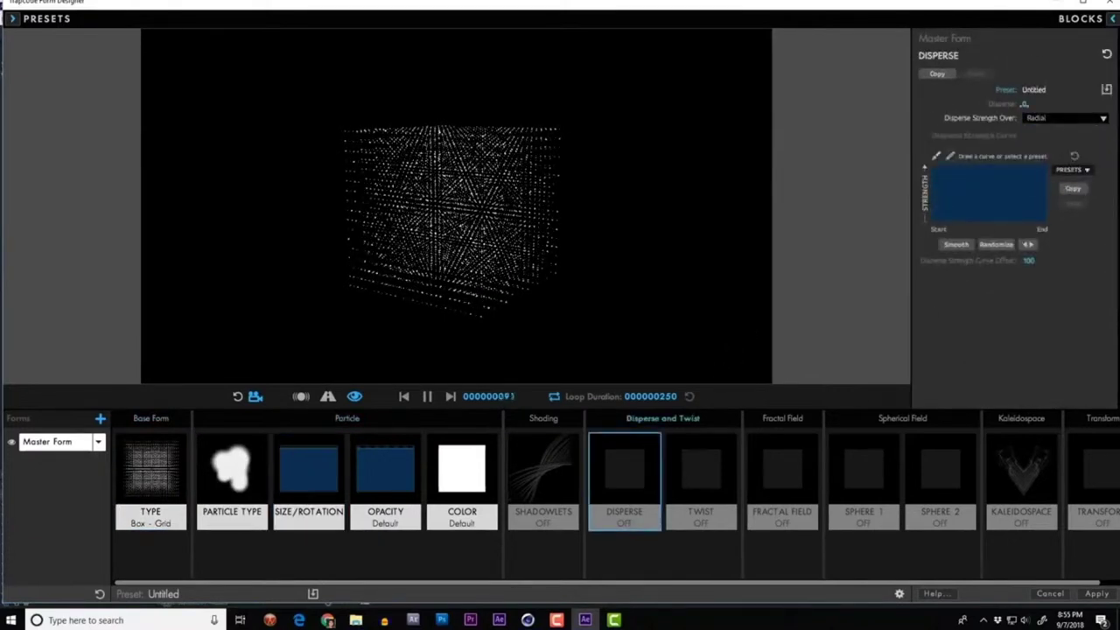
drag(1025, 103, 1050, 103)
click(783, 477)
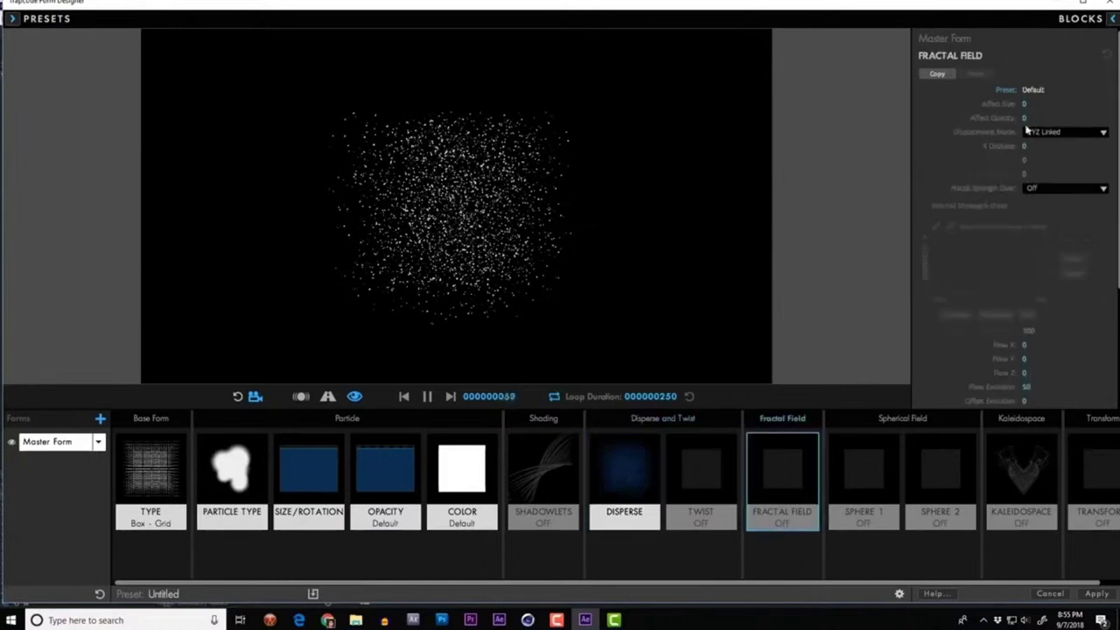
click(1066, 158)
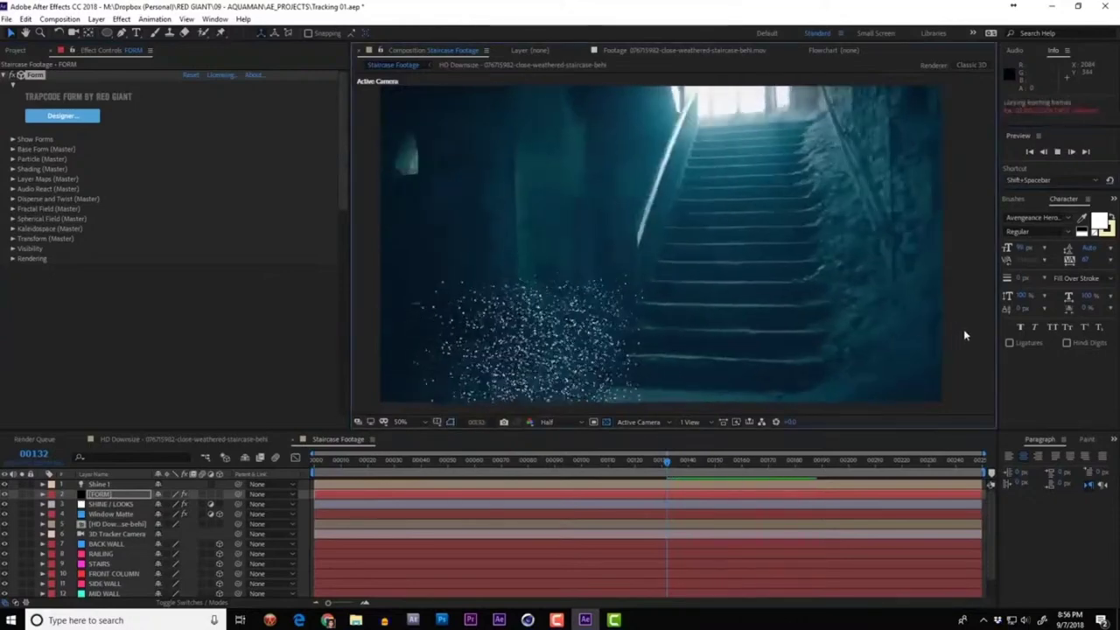
Step: Reposition the base form at Z -546 with a size of 1310, and set the particle opacity to 6 with 68% opacity random
click(13, 149)
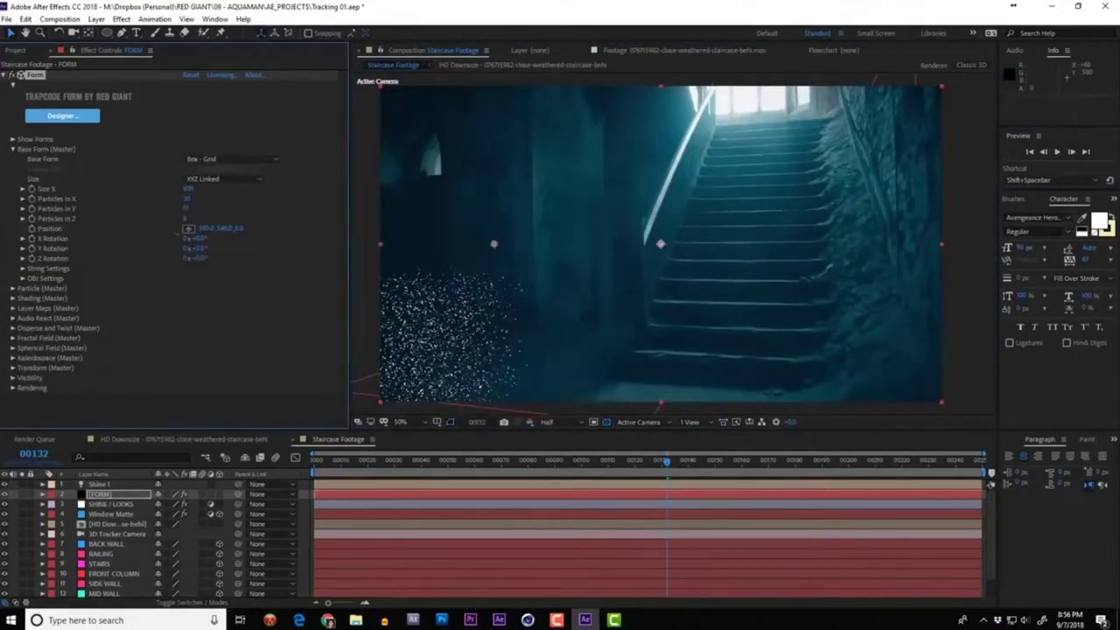
mouse_move(235, 229)
mouse_down()
mouse_move(262, 235)
mouse_move(237, 237)
mouse_up()
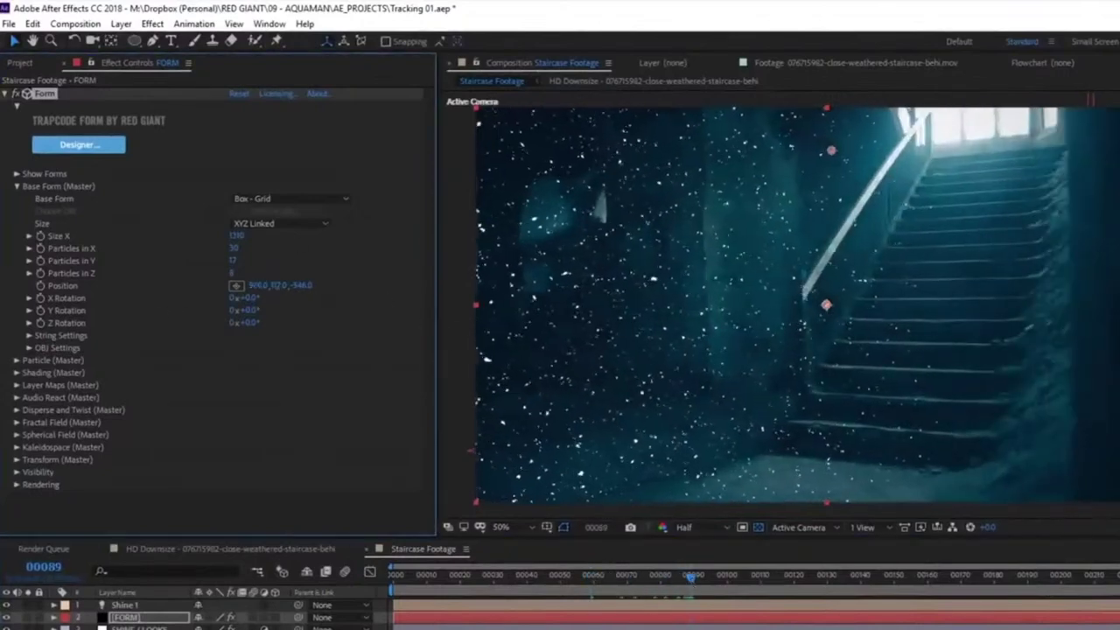
click(17, 360)
scroll(120, 420, down, 4)
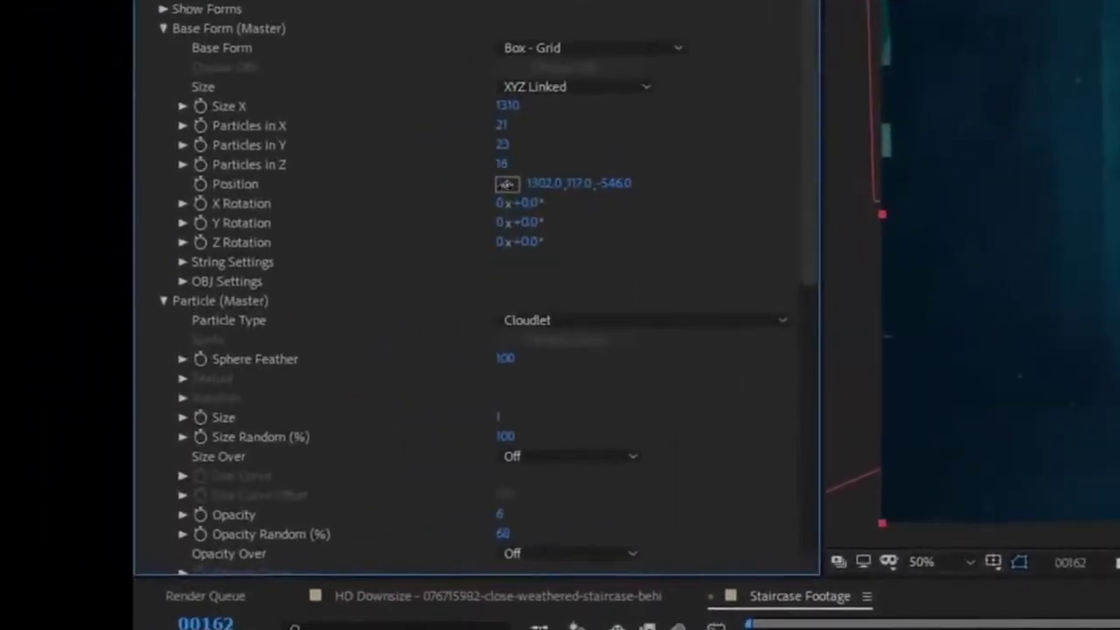
Step: Adjust the XYZ Linked displacement and flow values of the Form effect's Fractal Field
scroll(246, 412, down, 4)
scroll(166, 377, down, 5)
click(164, 369)
scroll(509, 289, down, 5)
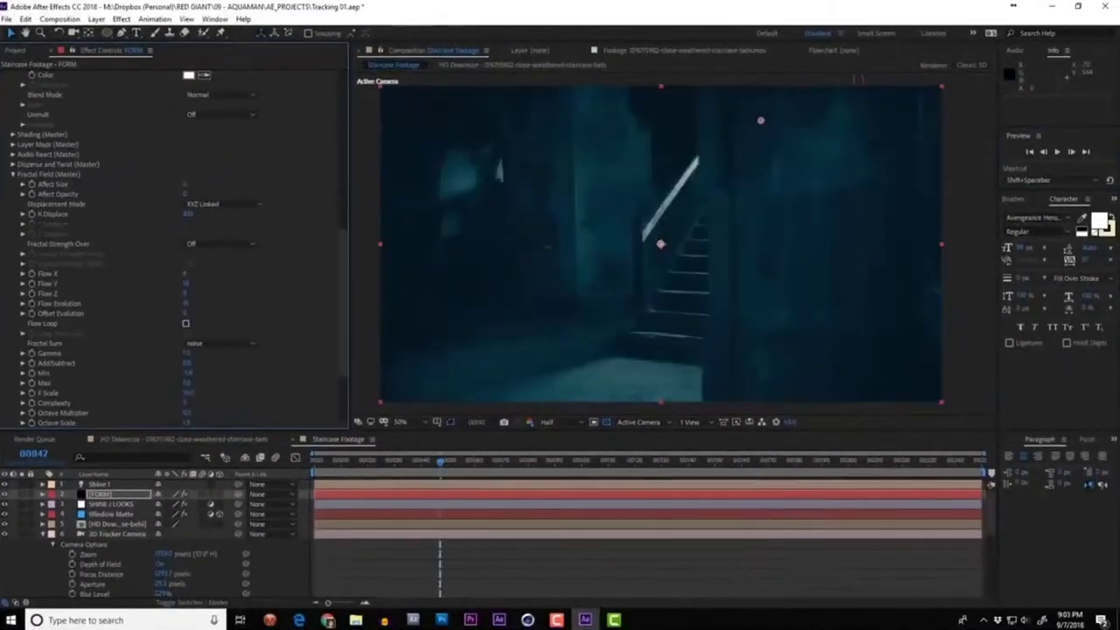
Step: Preview the drifting particles from frame 12 of the staircase composition
click(353, 464)
key(space)
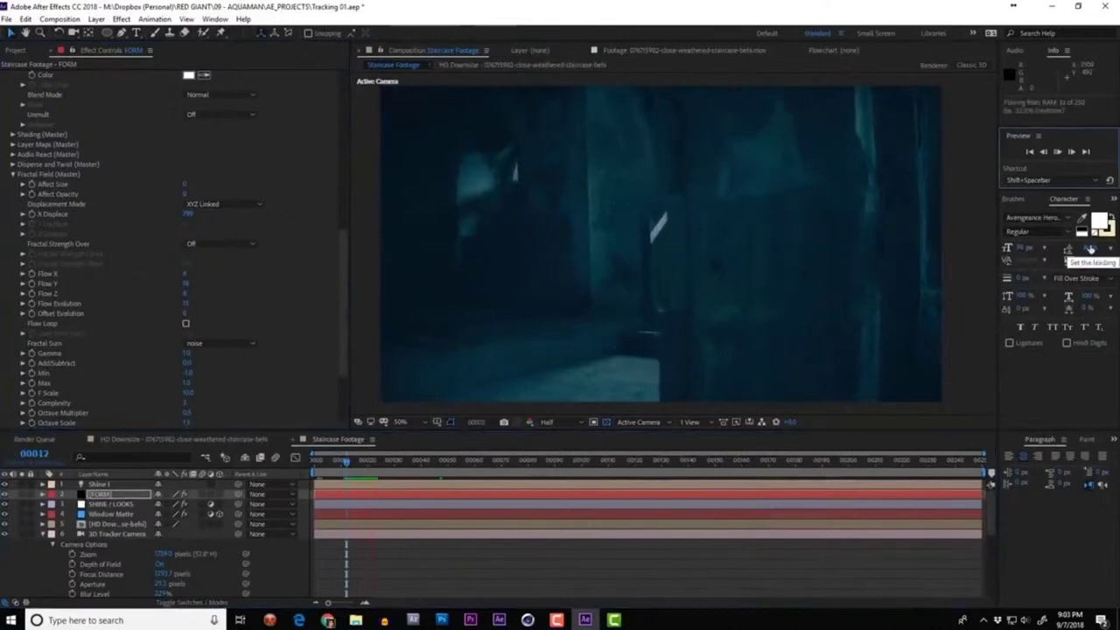
click(685, 246)
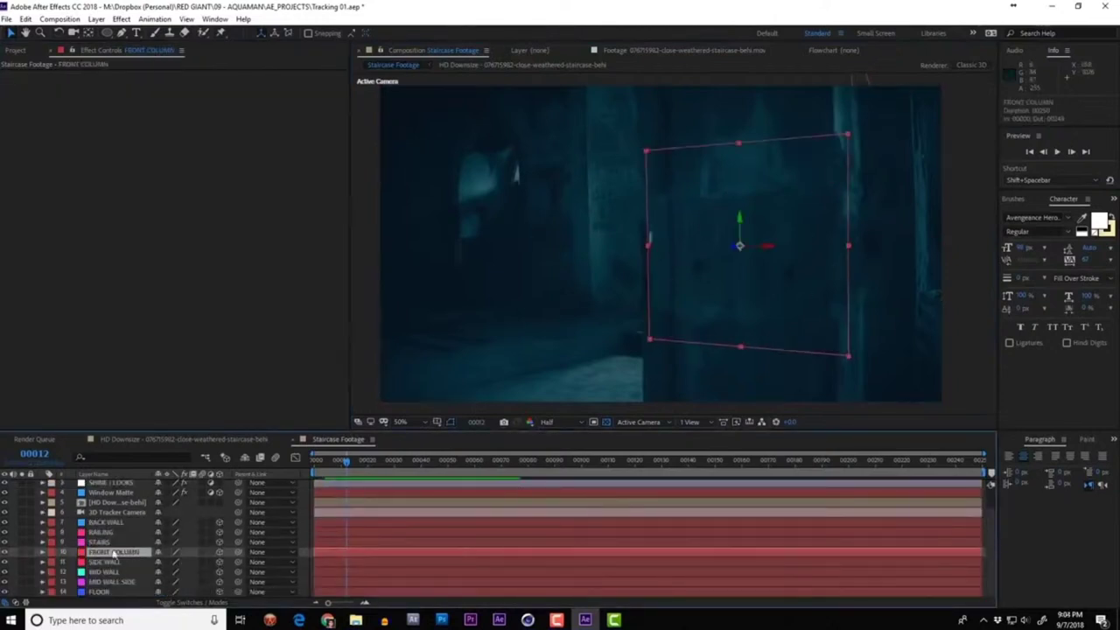
Step: Move the FRONT COLUMN layer above FORM, then scale and position it to cover the foreground column
drag(114, 553, 114, 494)
key(ctrl+s)
drag(787, 251, 722, 253)
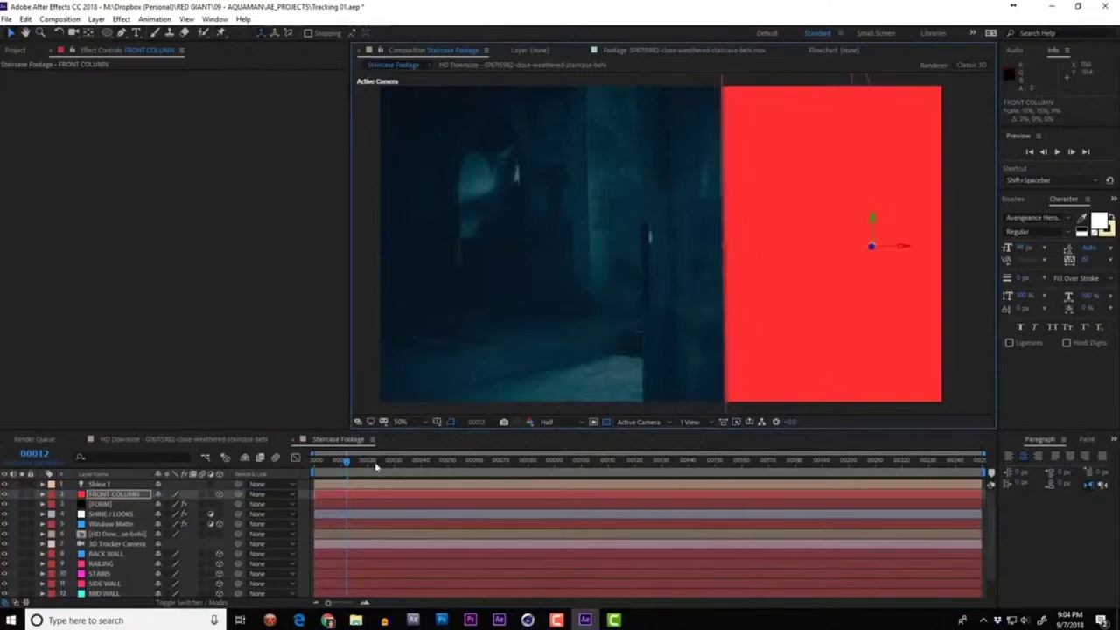
drag(377, 466, 437, 464)
drag(780, 245, 626, 267)
Step: Set the FORM layer's track matte to Alpha Inverted using FRONT COLUMN and play back the result
click(101, 504)
key(F4)
click(219, 504)
click(263, 548)
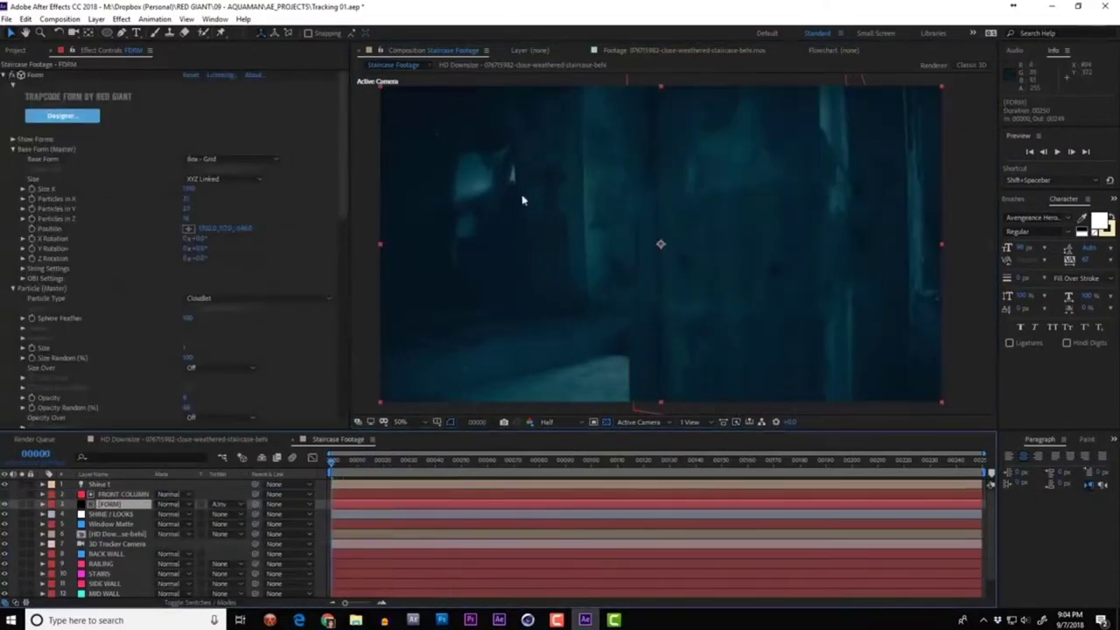
click(1057, 151)
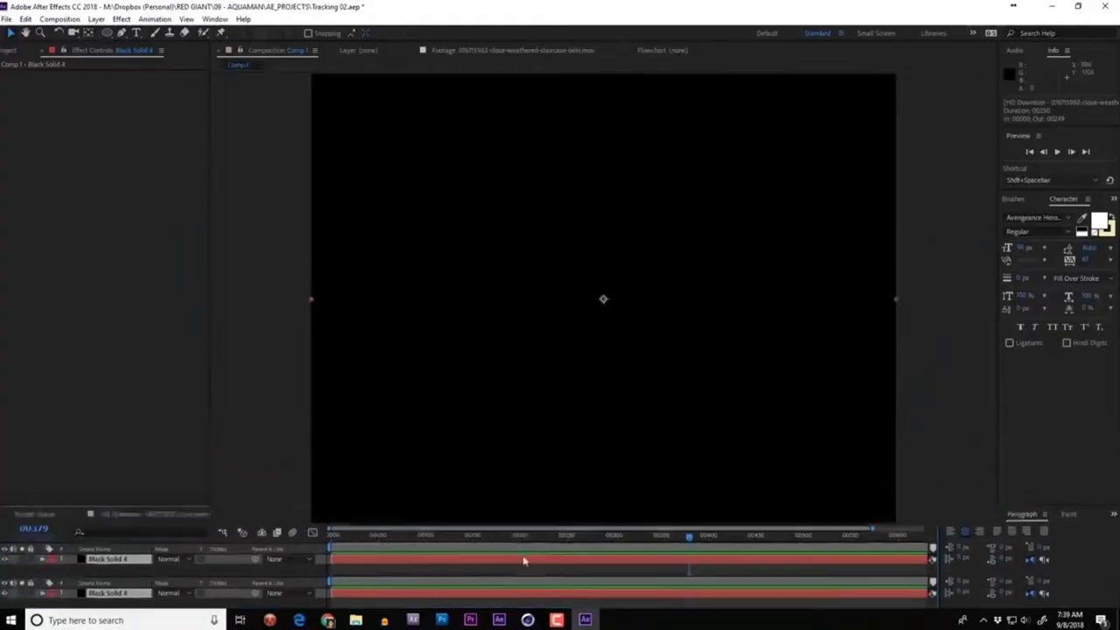
Step: Name the new composition Caustics and add a black solid to it
key(ctrl+k)
text(Tracking)
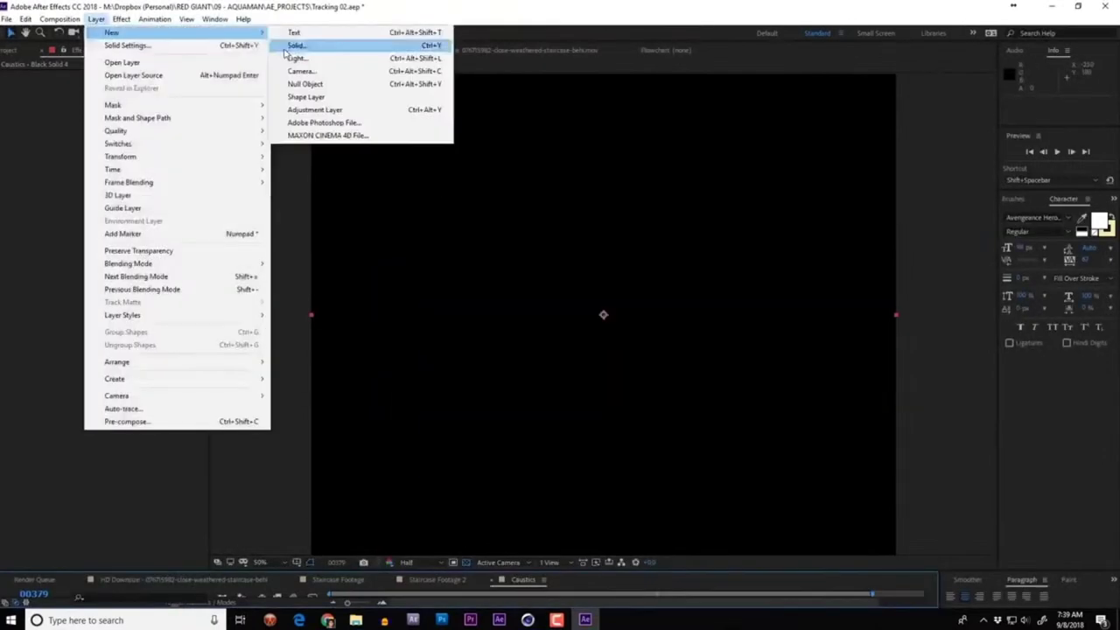
click(302, 46)
Step: Apply the Fractal Noise effect to the black solid
key(ctrl+space)
text(fra)
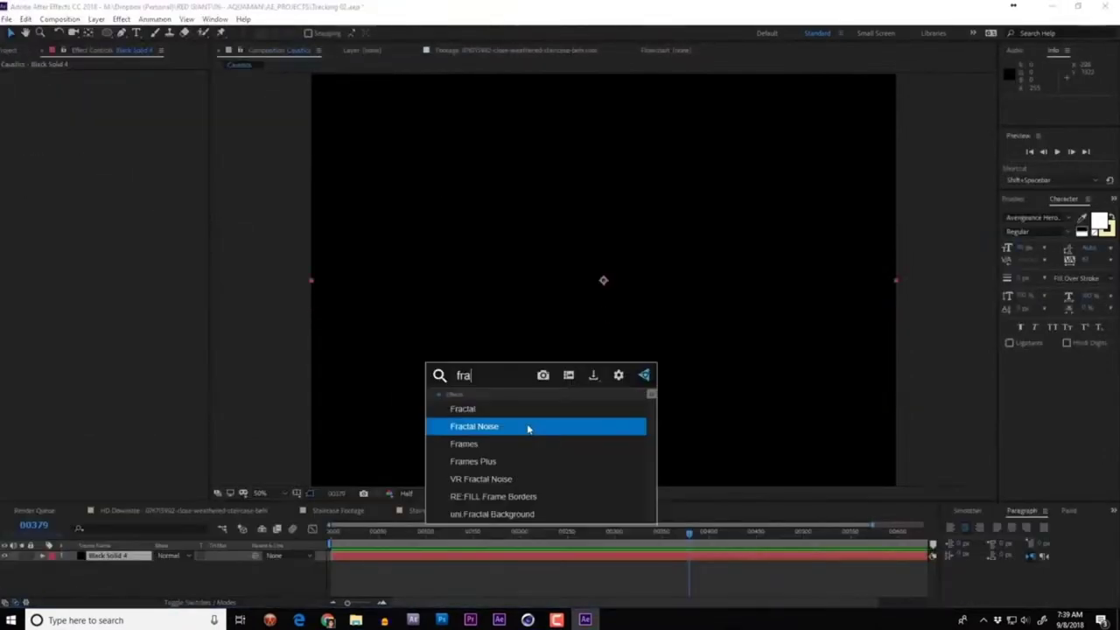
click(528, 427)
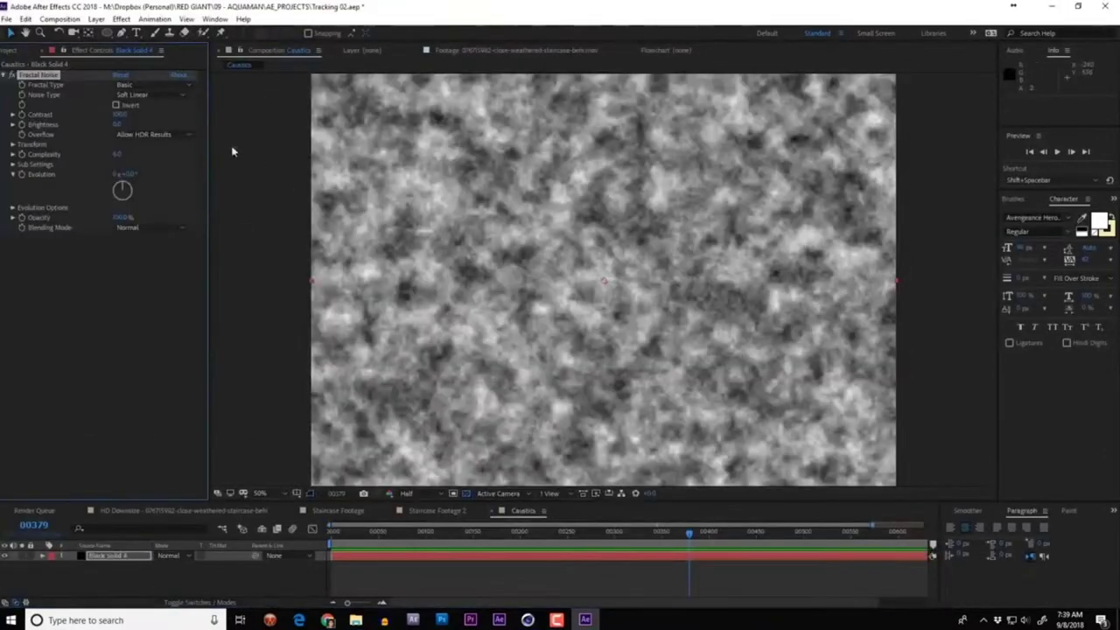
Step: Animate the Fractal Noise evolution with the expression time*200
alt+click(21, 175)
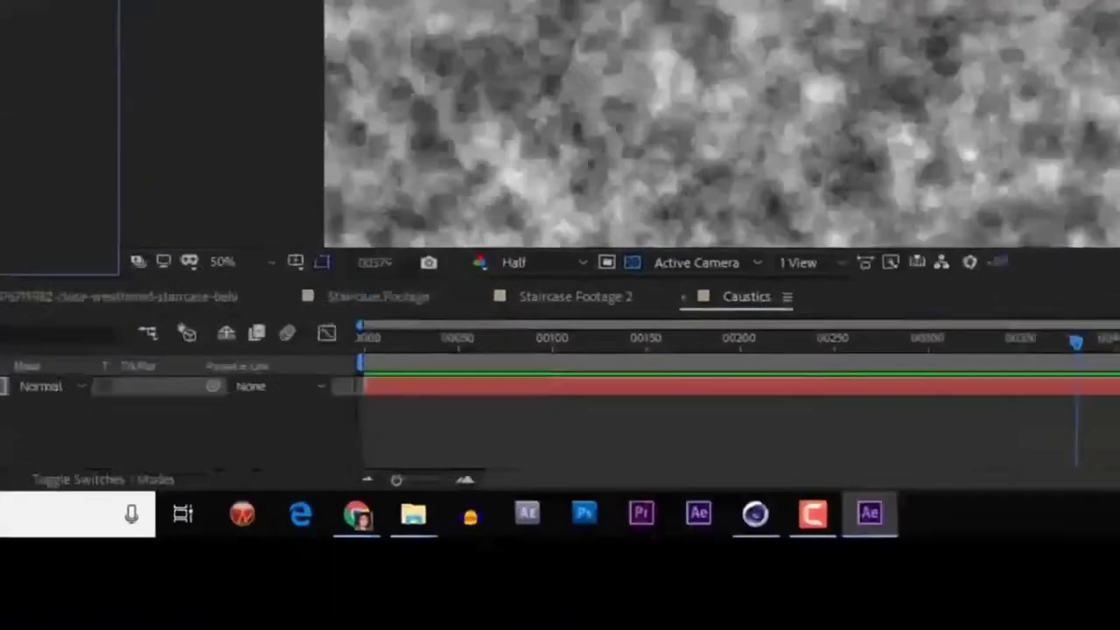
text(time)
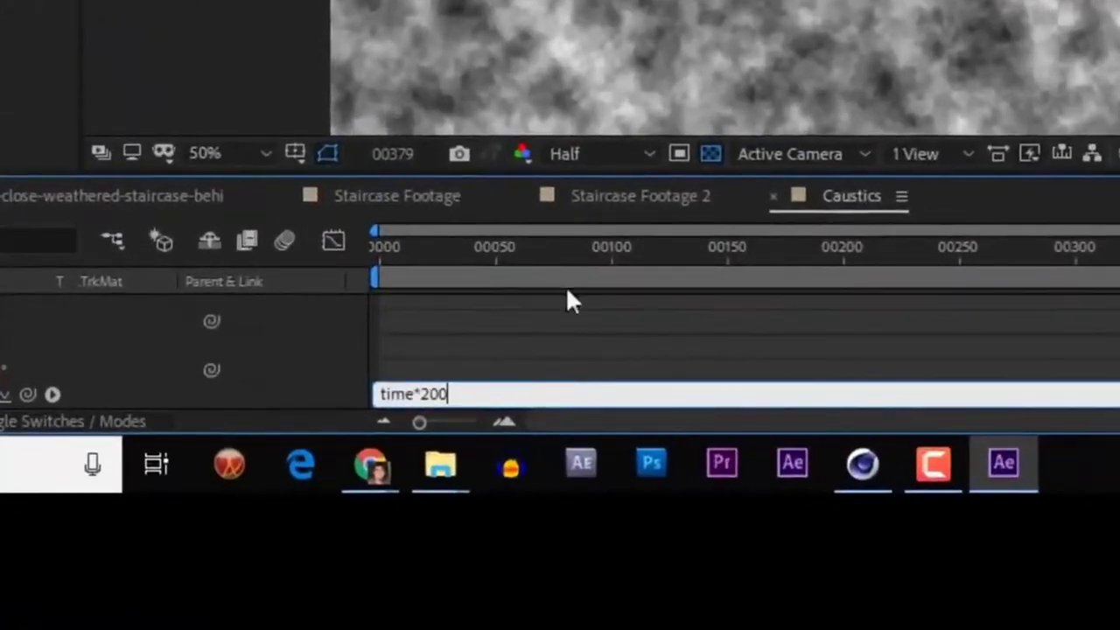
text(*200)
key(KP_Enter)
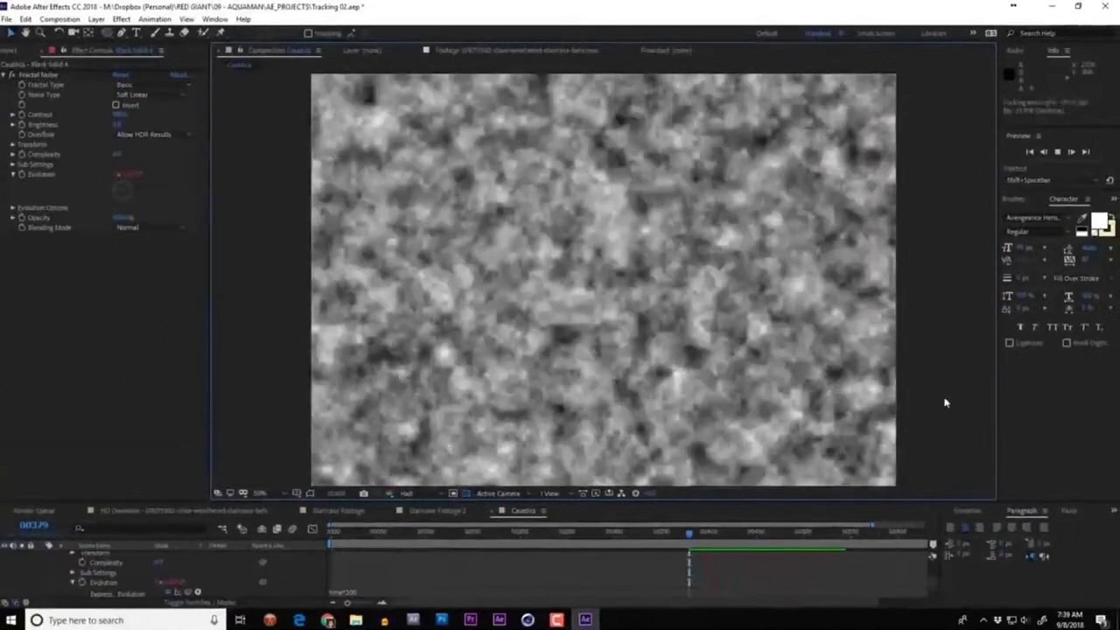
key(e)
key(e)
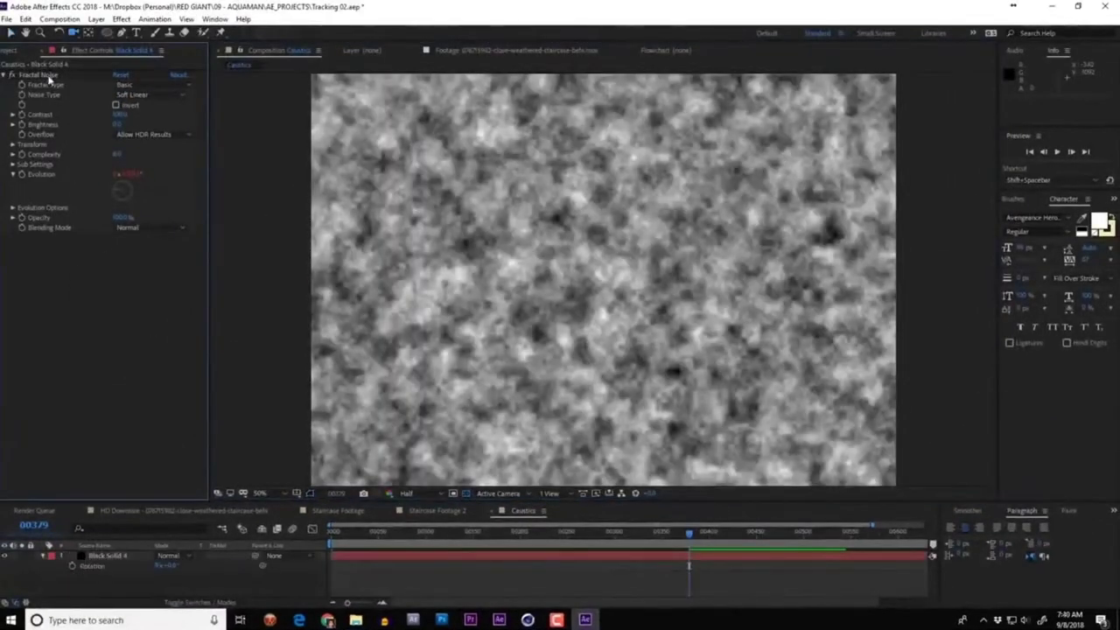
Step: Apply CC Vector Blur to the noise solid with an amount of 35 and preview the caustic pattern
key(ctrl+space)
text(vecto)
key(Return)
mouse_move(116, 260)
mouse_down()
mouse_move(140, 261)
mouse_move(132, 276)
mouse_up()
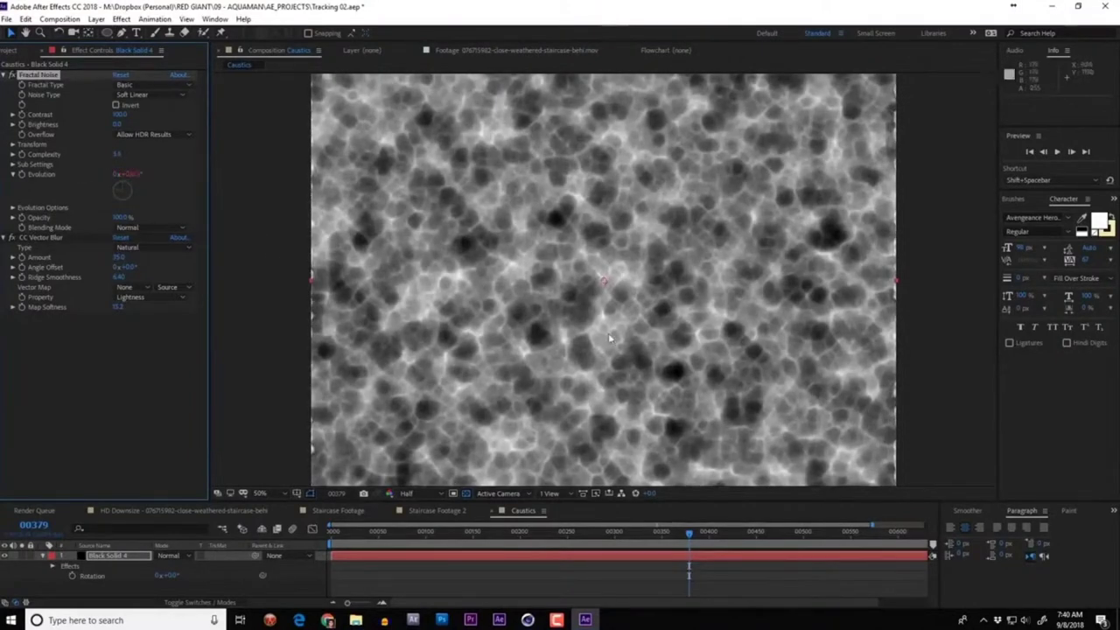
key(space)
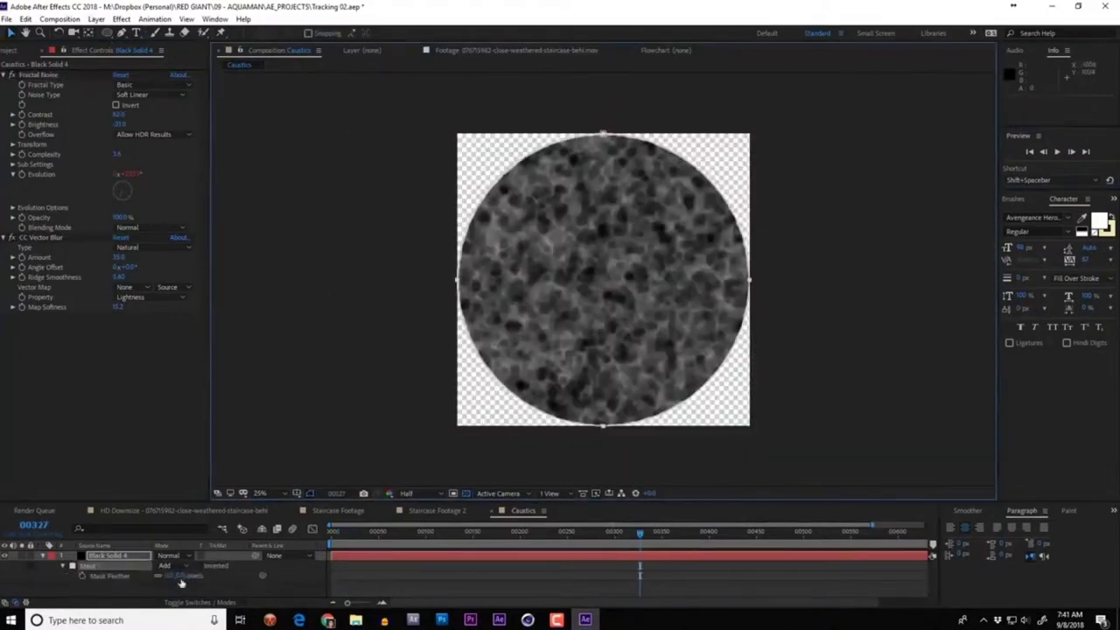
Step: Feather the circular mask on the noise solid to 441 pixels
drag(181, 583, 441, 594)
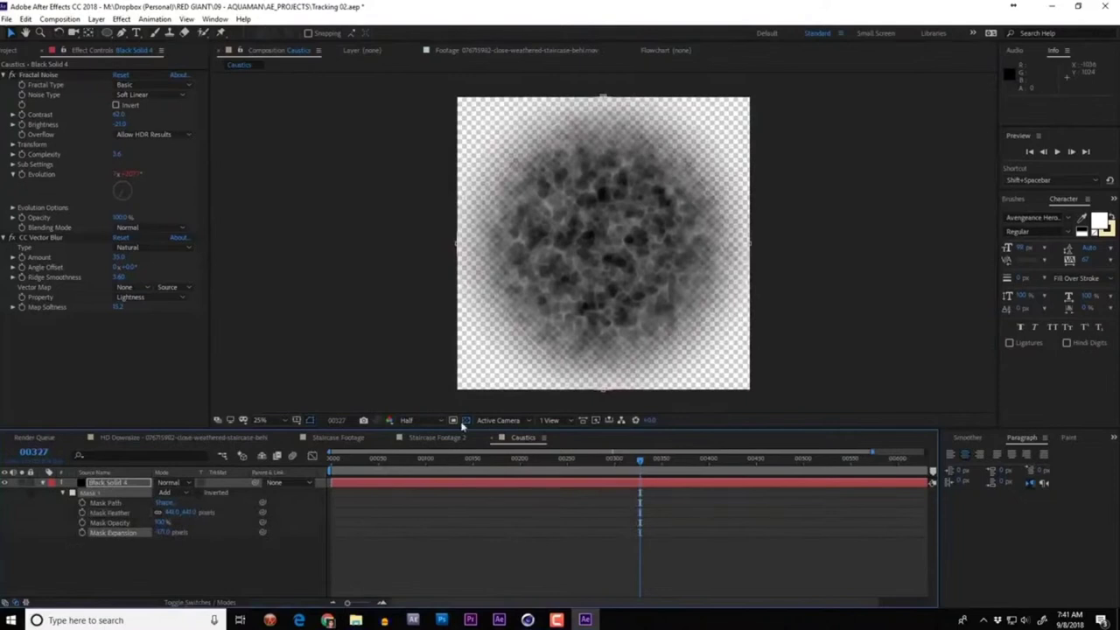
Step: Duplicate the FLOOR solid in the Staircase Footage composition and place the copy directly above the footage layer
click(452, 421)
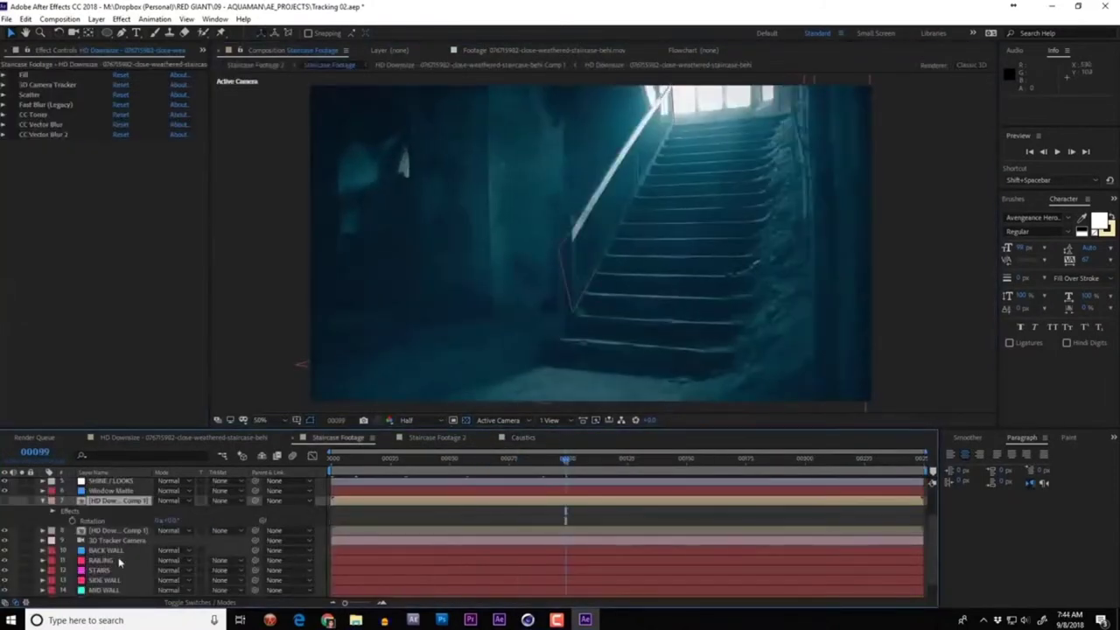
scroll(120, 563, down, 1)
click(105, 532)
click(105, 562)
click(103, 591)
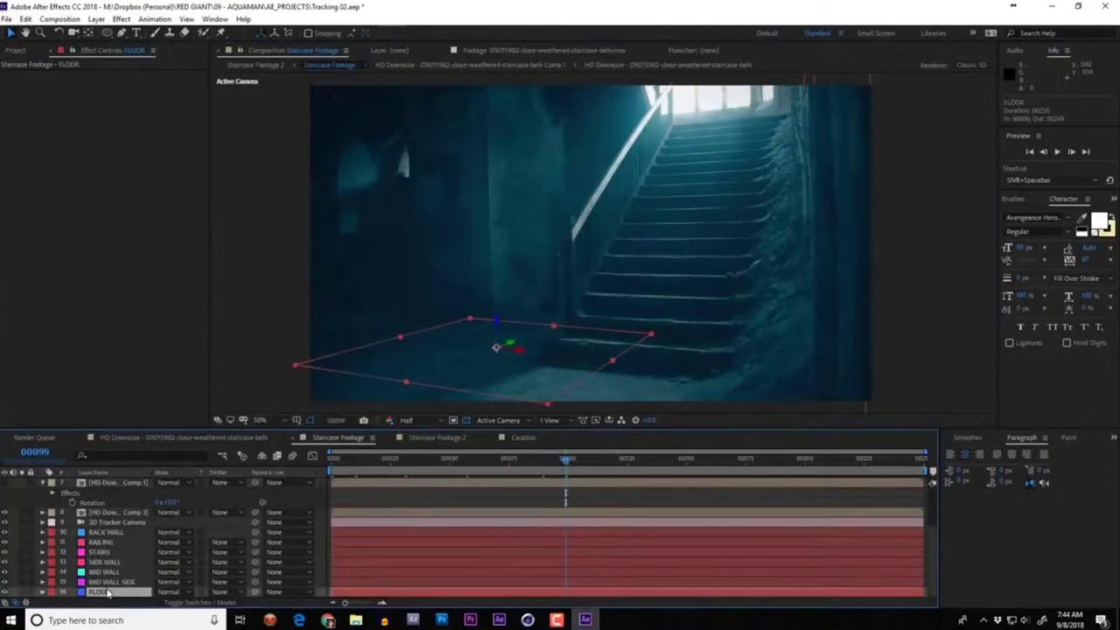
click(489, 387)
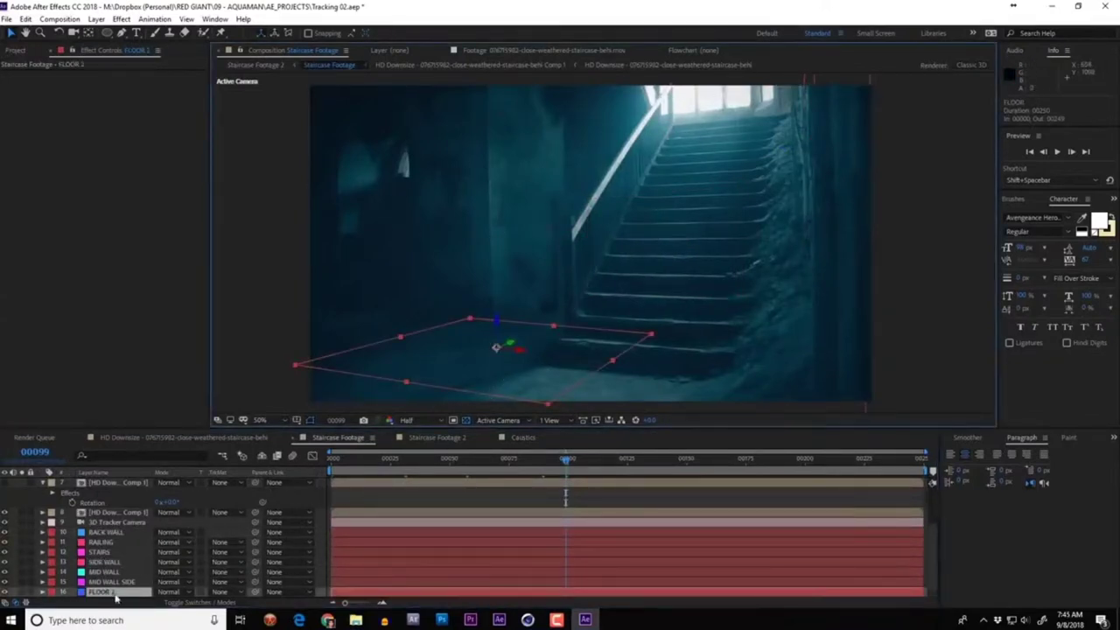
drag(123, 506, 121, 510)
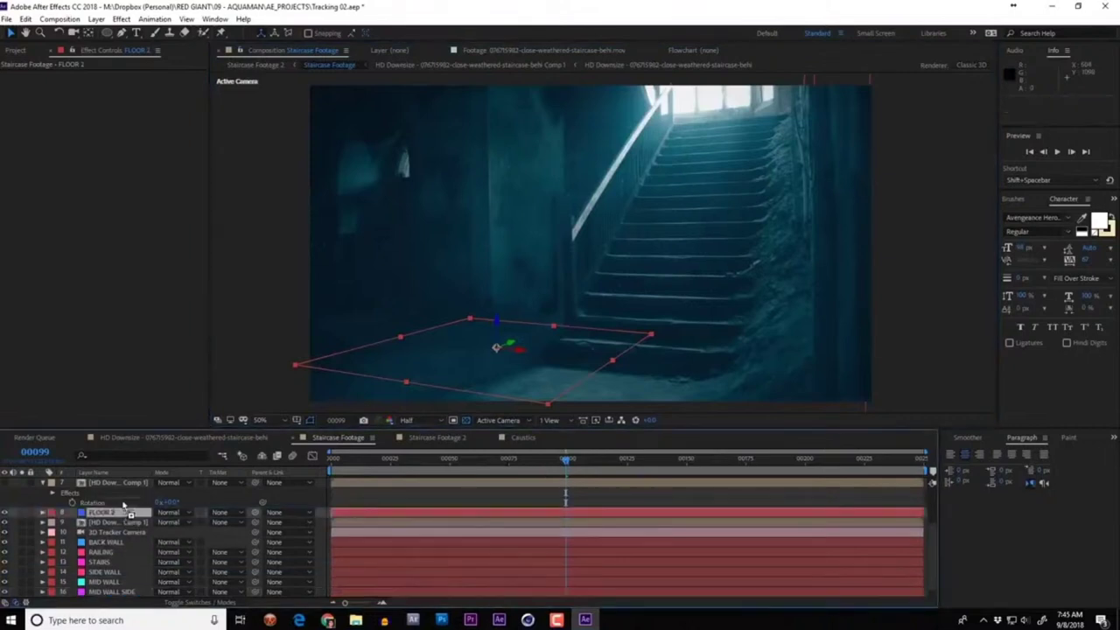
Step: Replace the FLOOR 2 solid with the Caustics composition and set its blending mode to Add
click(16, 50)
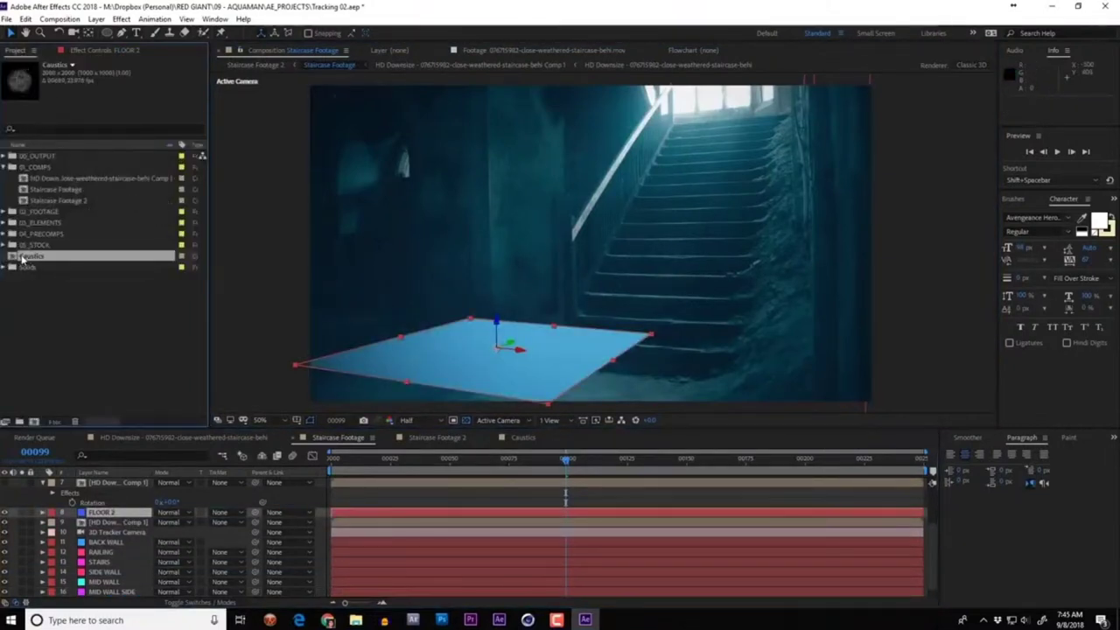
alt+drag(452, 372, 451, 371)
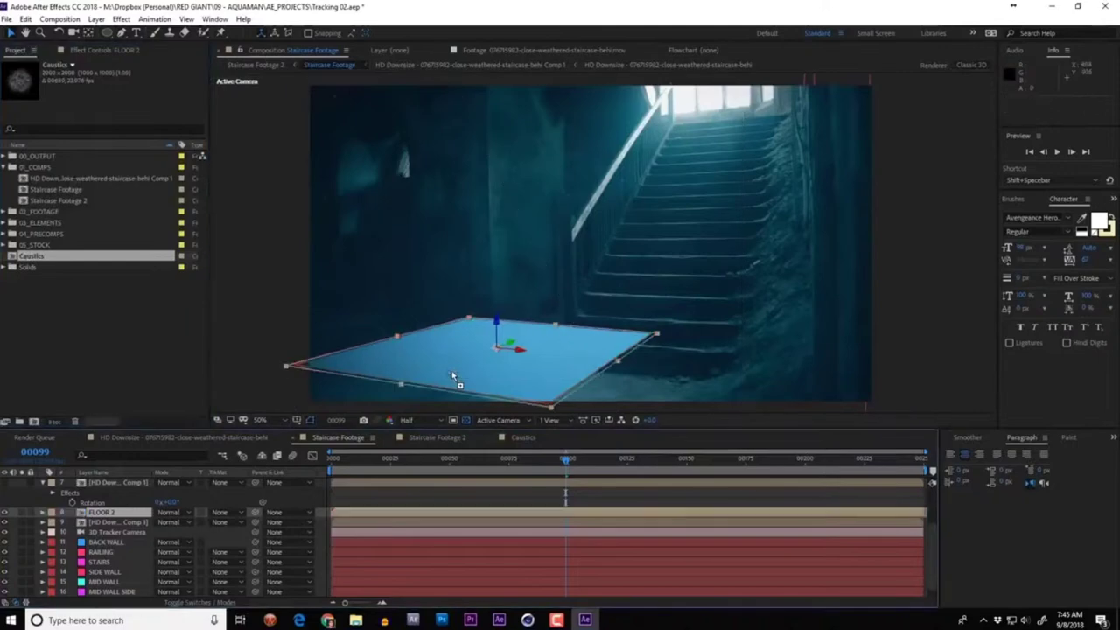
click(187, 509)
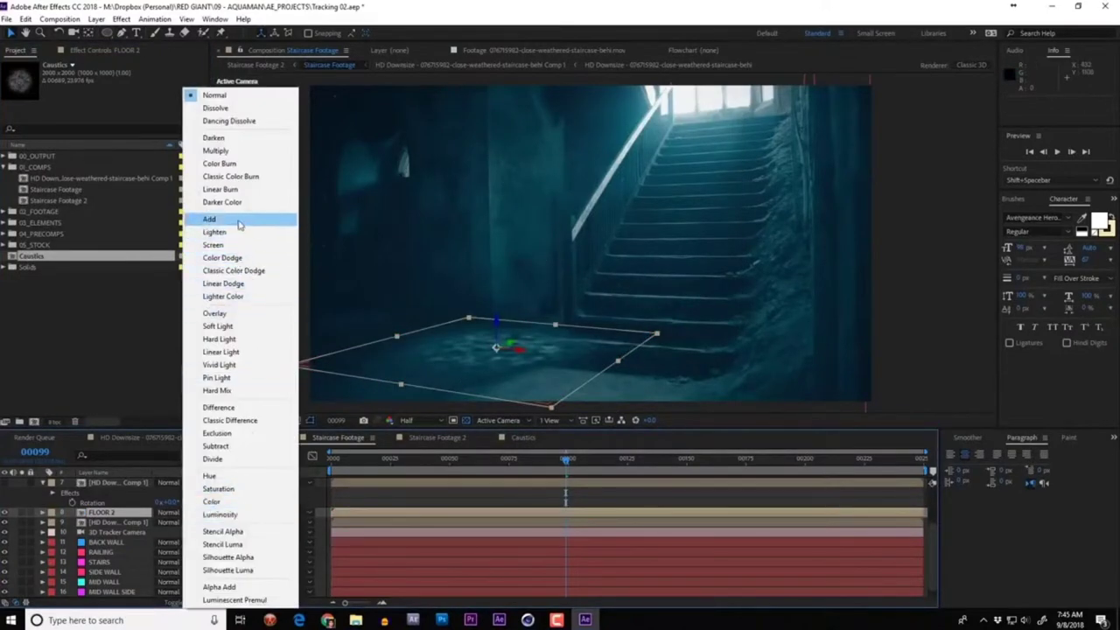
click(210, 219)
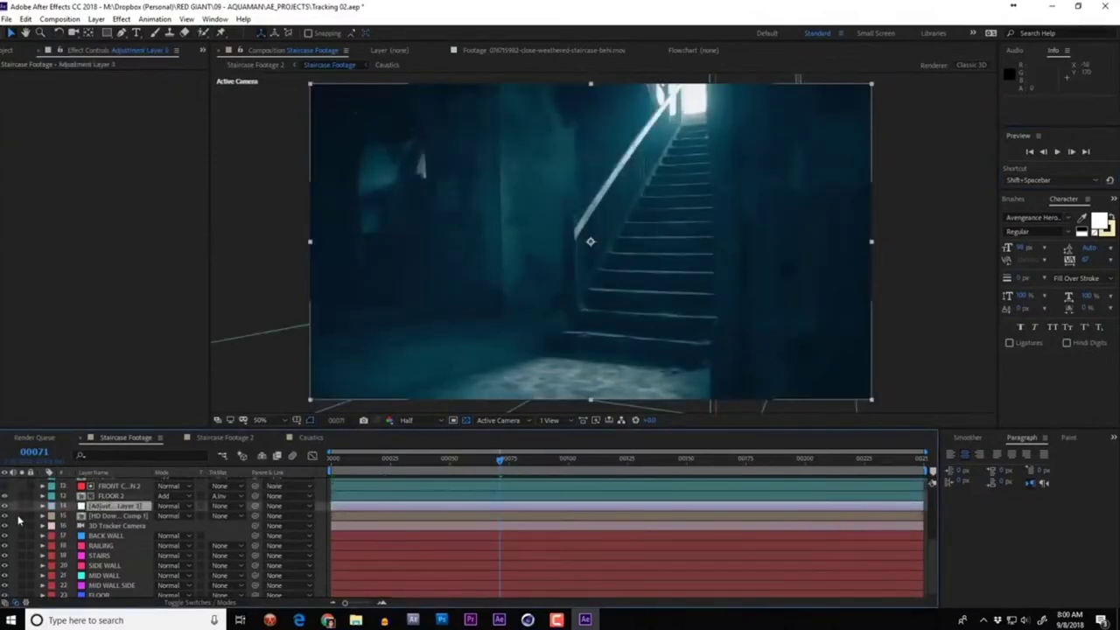
Step: Isolate the staircase footage with Adjustment Layer 3, apply uni.Heatwave to the adjustment layer and preview the distortion
click(22, 517)
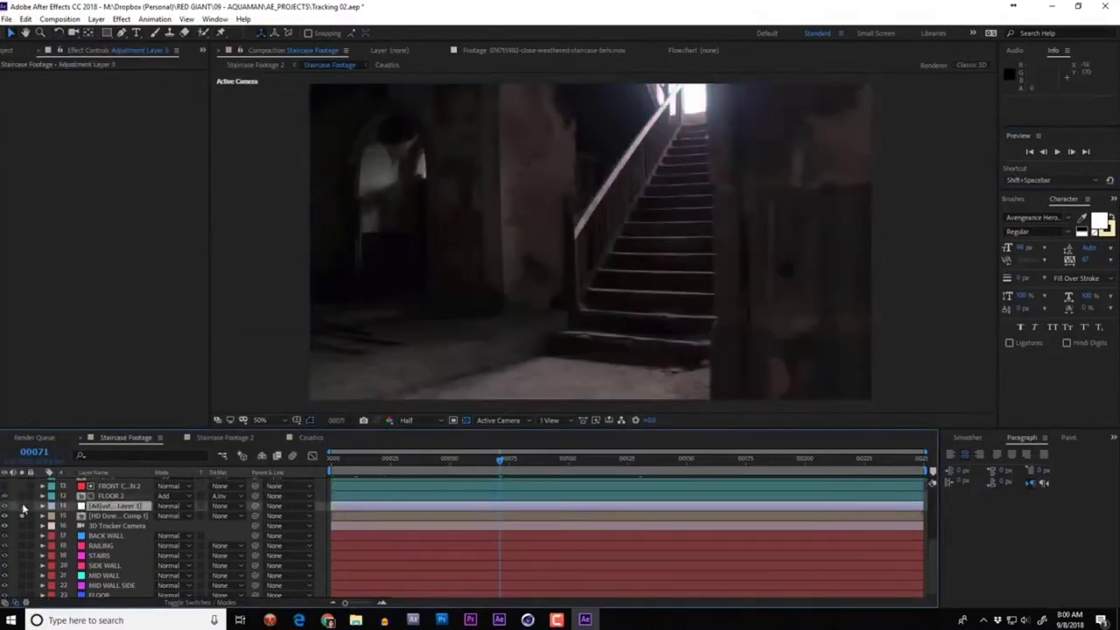
click(120, 18)
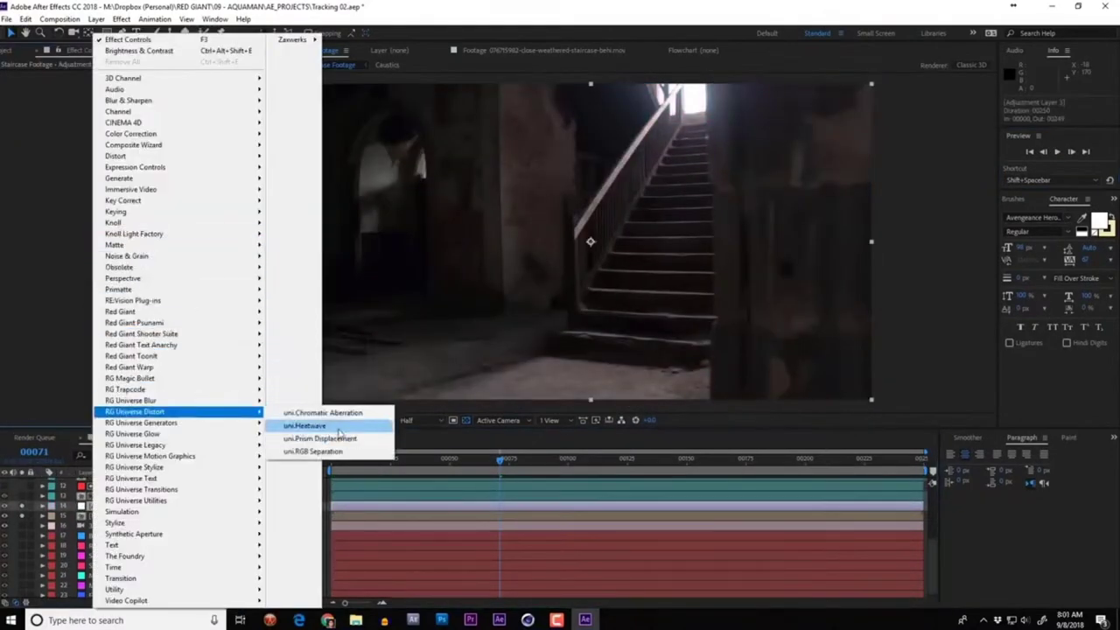
click(315, 425)
click(1058, 153)
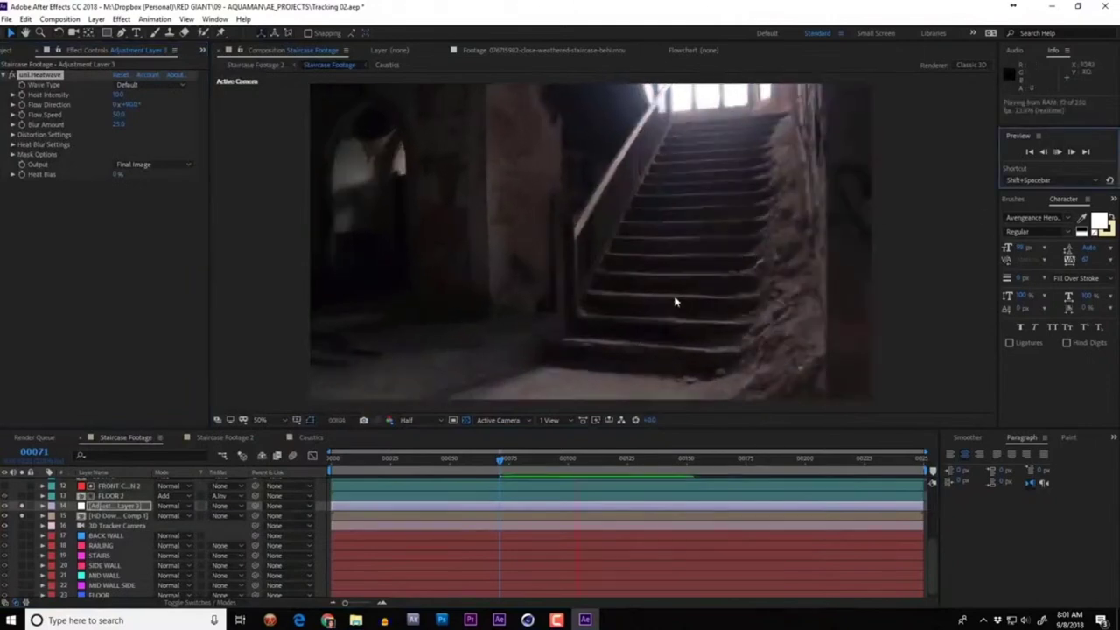
Step: Set the Heatwave flow speed to 6, preview the result and fine-tune the speed
click(126, 120)
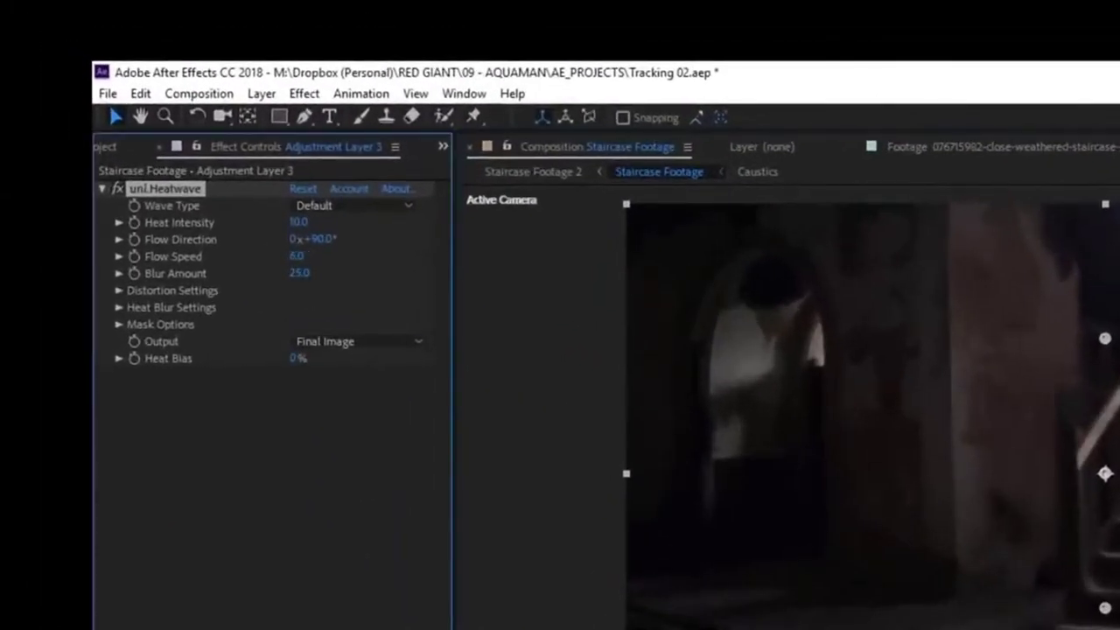
key(space)
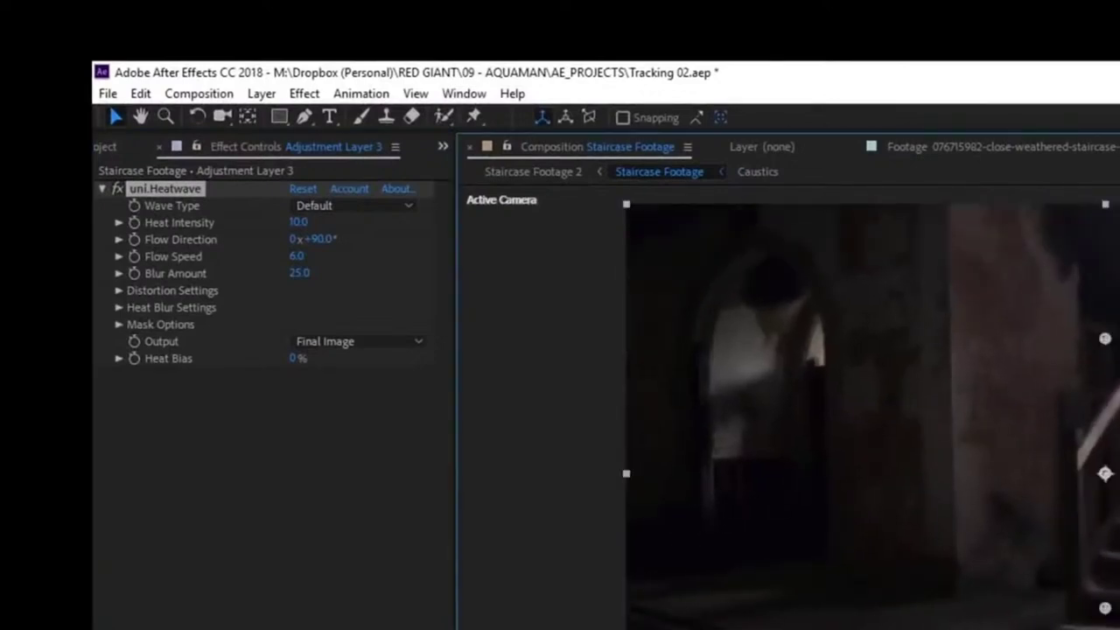
drag(298, 257, 306, 255)
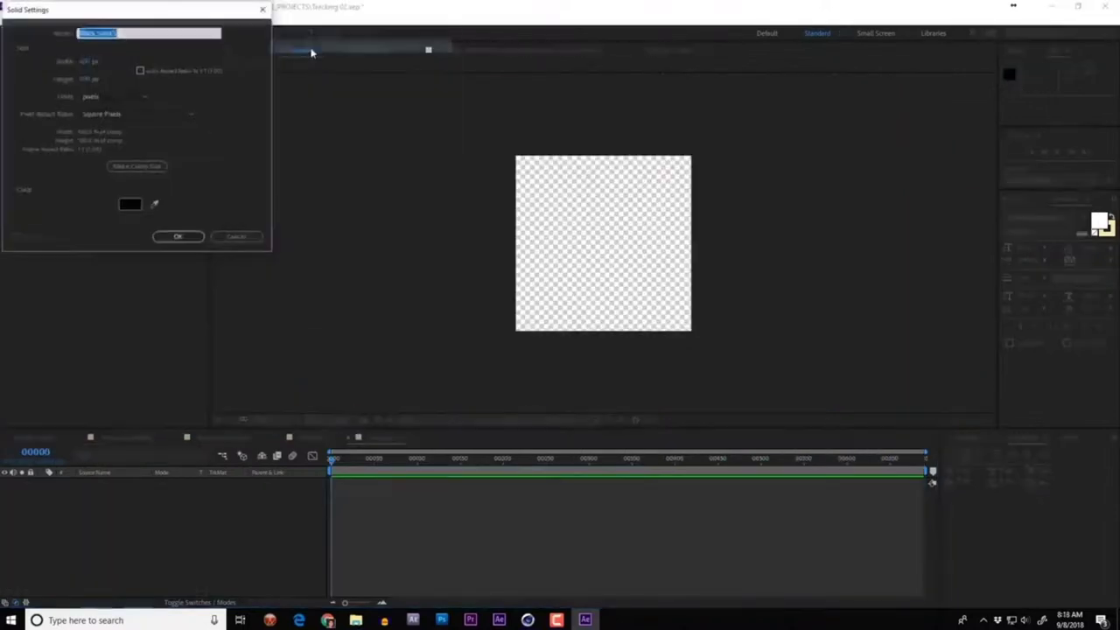
Step: Create a black solid with the default settings in the empty square composition
key(Return)
key(ctrl+space)
right_click(617, 258)
mouse_move(645, 422)
mouse_move(814, 435)
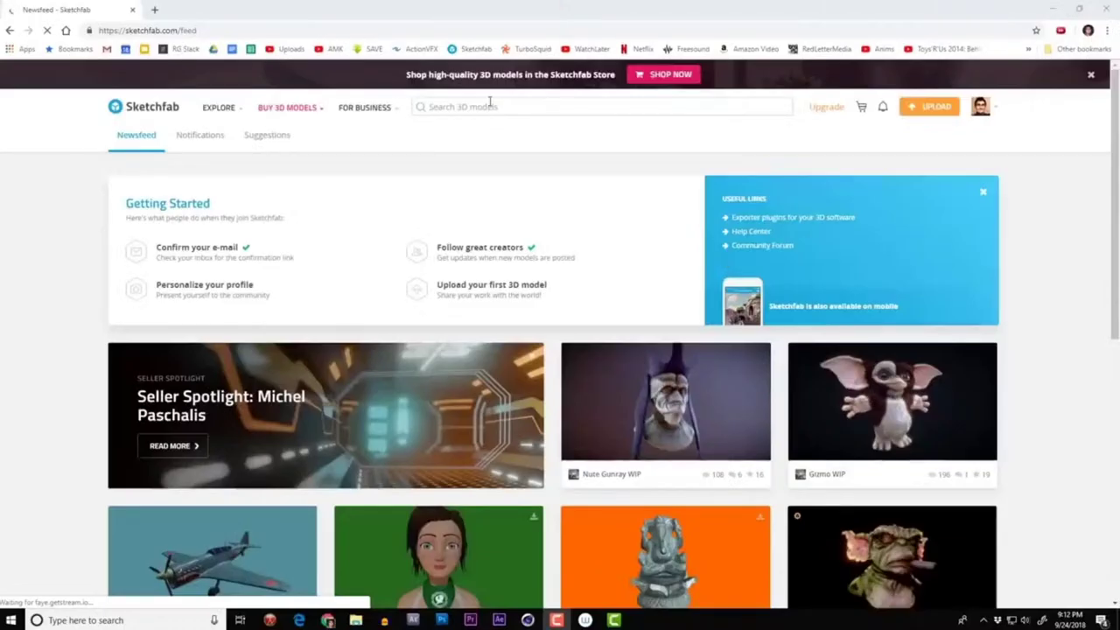
Step: Search Sketchfab for fish, limit the results to downloadable and animated models, and open the Fish model's page
click(490, 106)
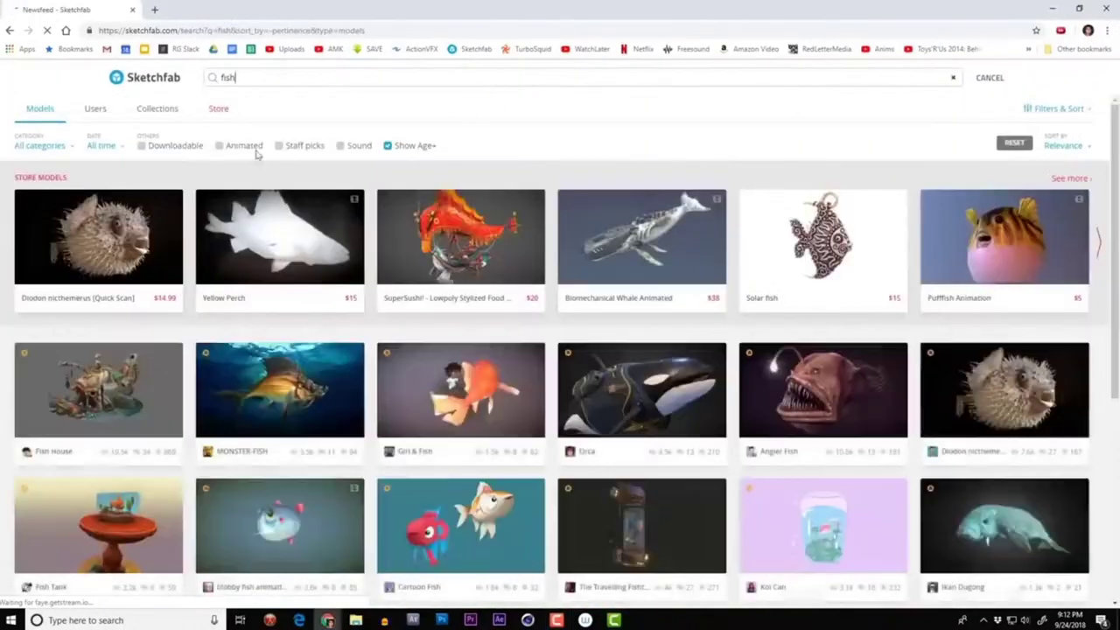
click(225, 146)
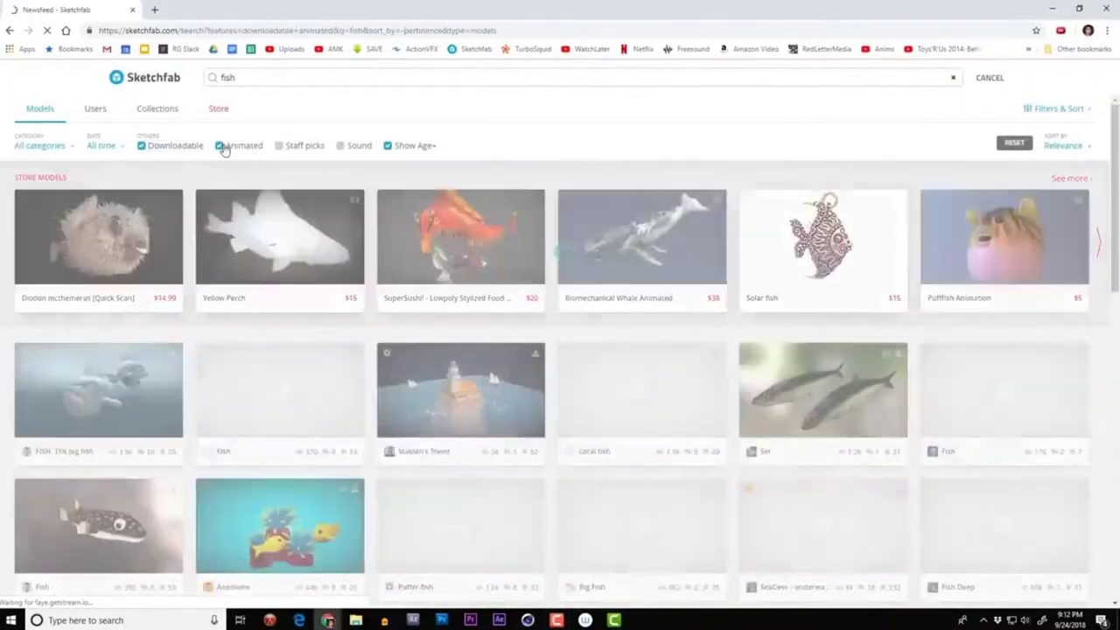
scroll(680, 245, down, 3)
click(679, 479)
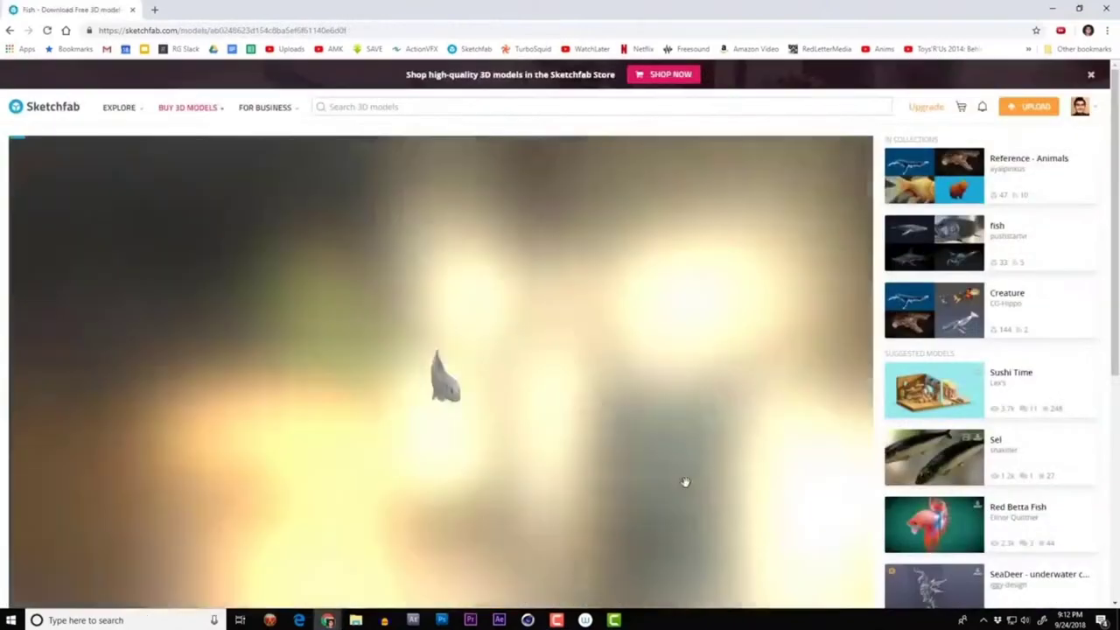
scroll(479, 457, down, 2)
scroll(276, 490, down, 1)
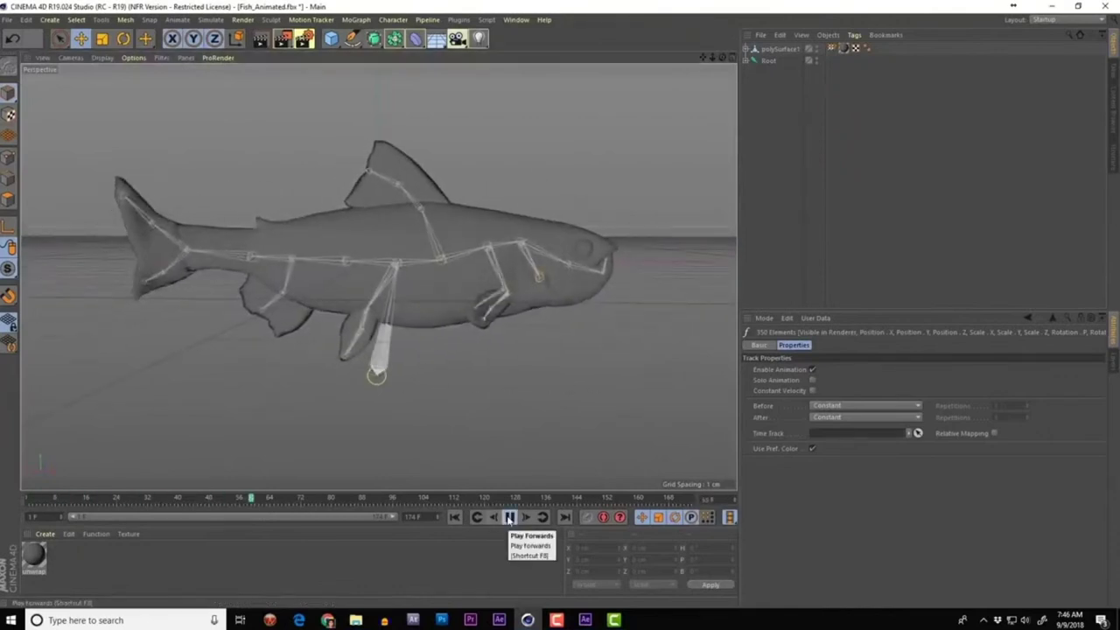
Step: In Cinema 4D, export the animated fish as an OBJ animation sequence with Riptide Pro
click(491, 21)
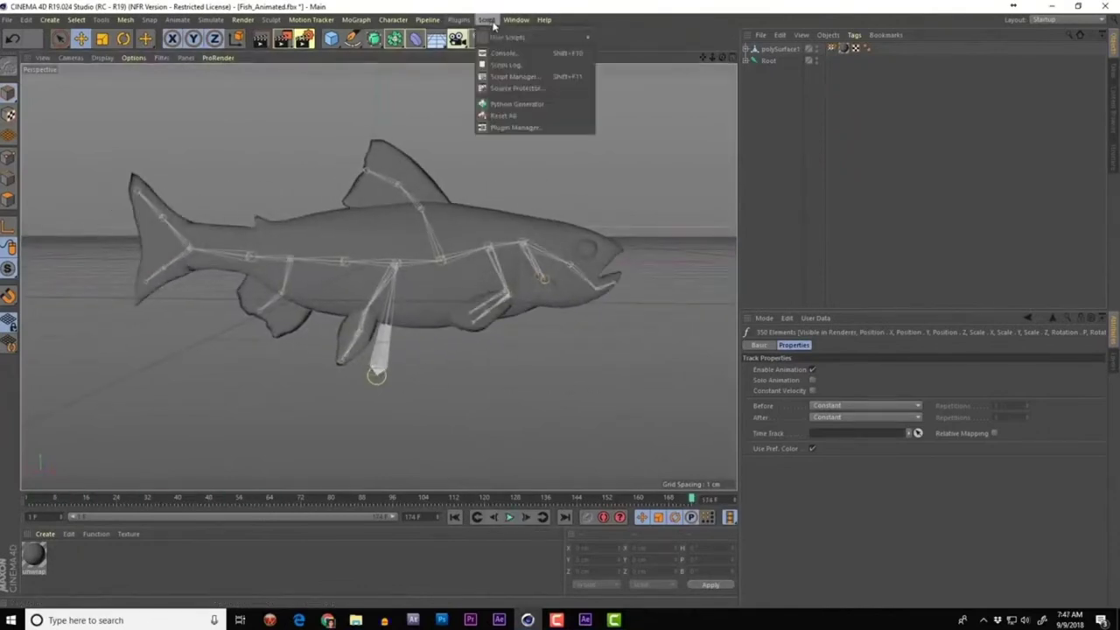
mouse_move(512, 53)
click(583, 56)
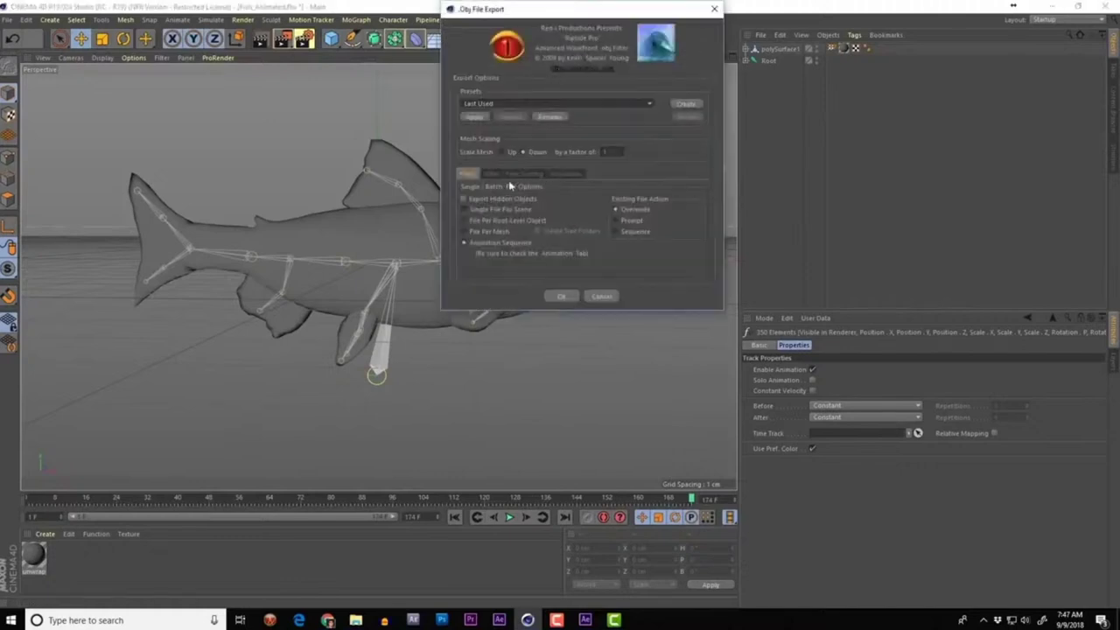
click(567, 296)
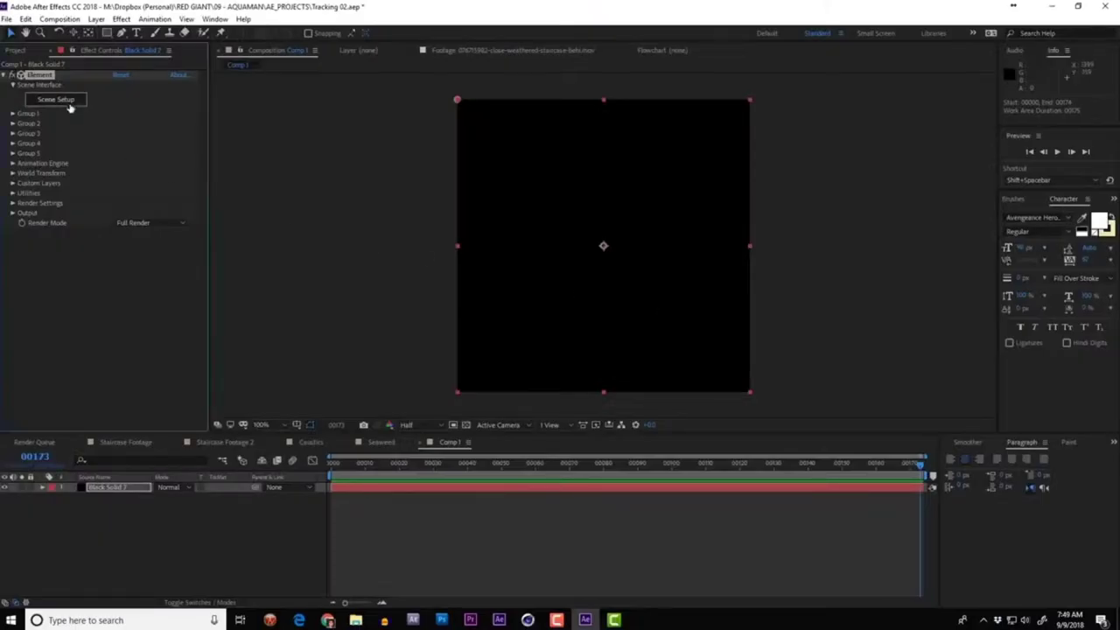
Step: In After Effects, load the Fish_Animated OBJ sequence into Element's scene setup and frame the fish with the camera
click(56, 100)
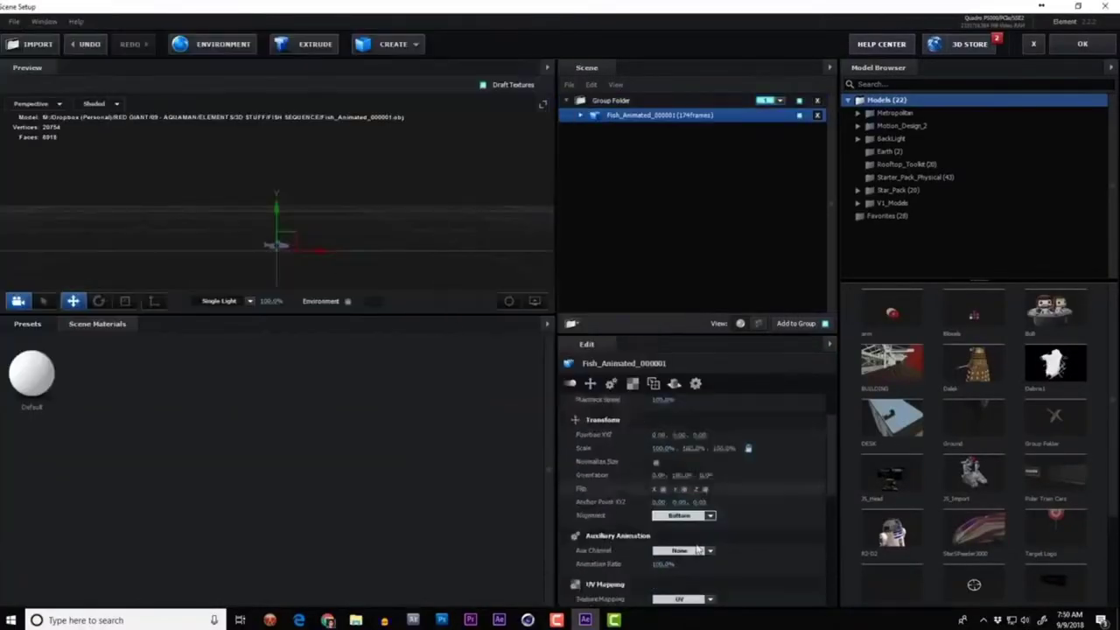
scroll(699, 550, down, 5)
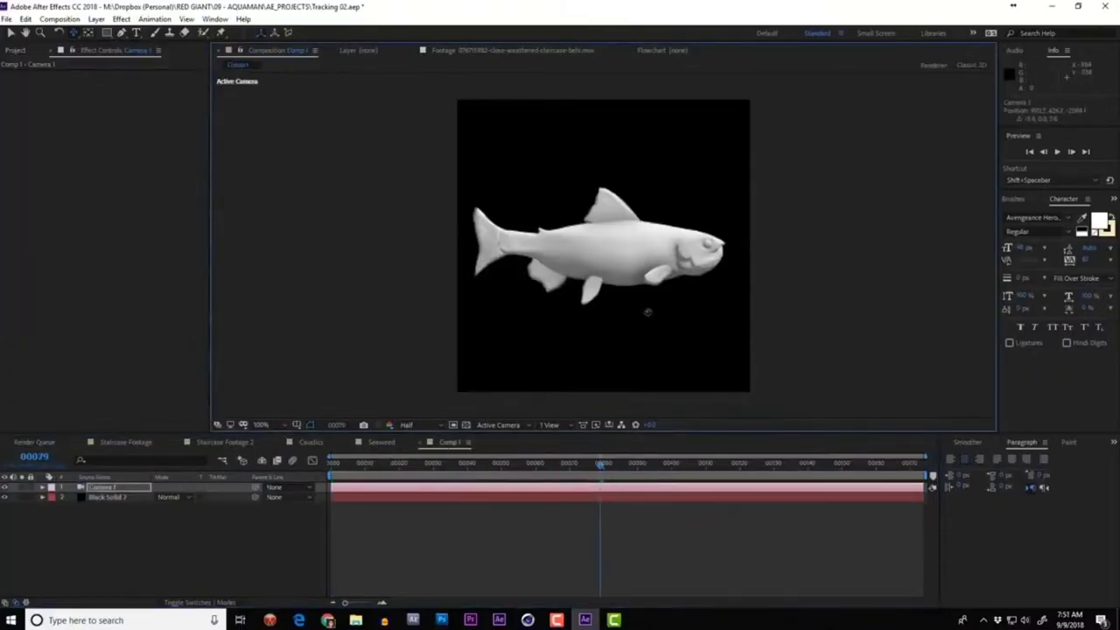
drag(645, 312, 648, 318)
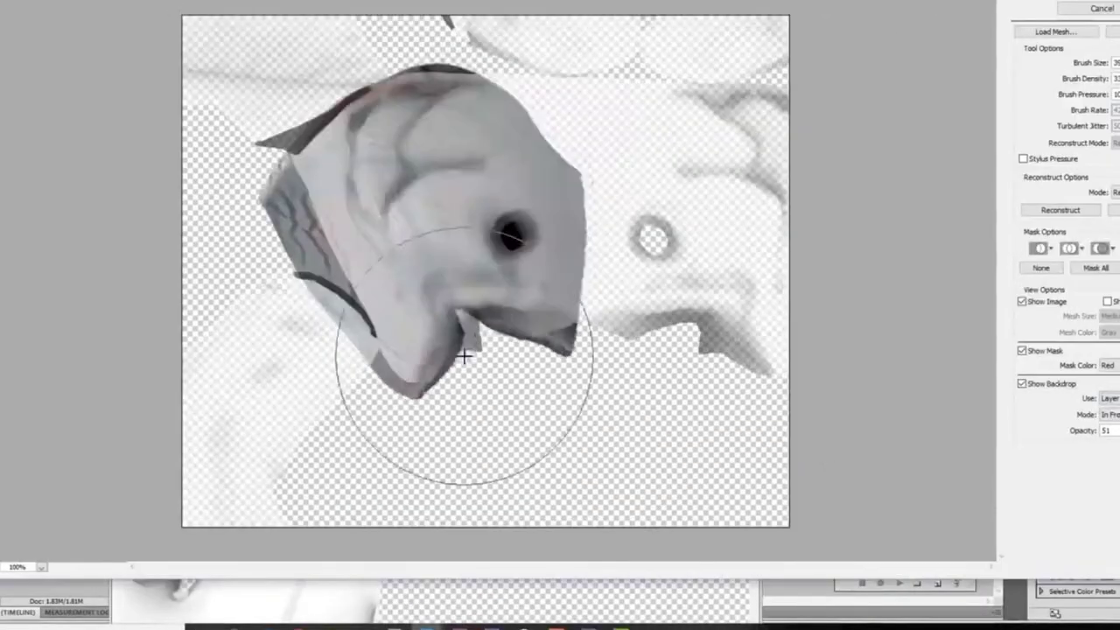
Step: In Photoshop, warp the fish texture pieces to match the UV layout with Liquify and position the eye texture
mouse_move(463, 351)
mouse_down()
mouse_move(583, 45)
mouse_move(305, 140)
mouse_up()
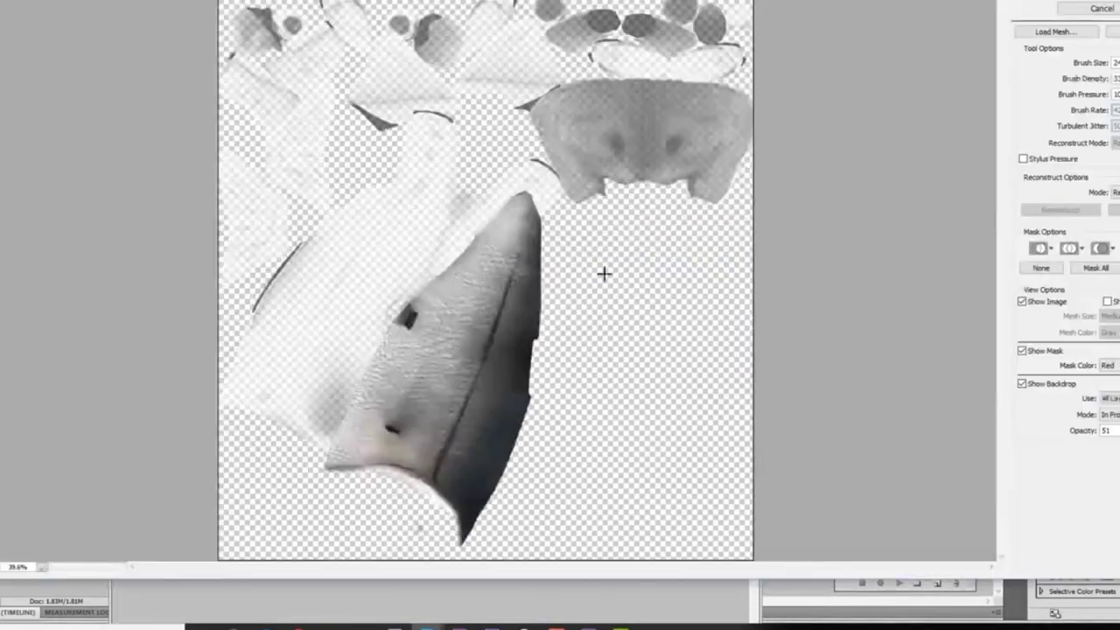
mouse_move(603, 274)
mouse_down()
mouse_move(370, 485)
mouse_move(538, 113)
mouse_up()
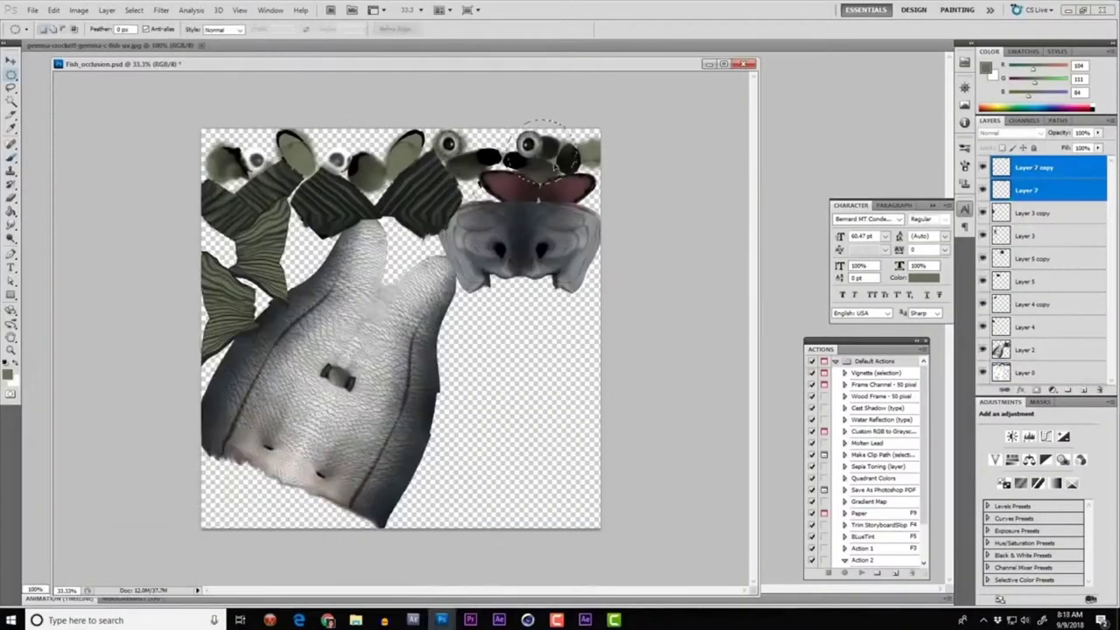
key(v)
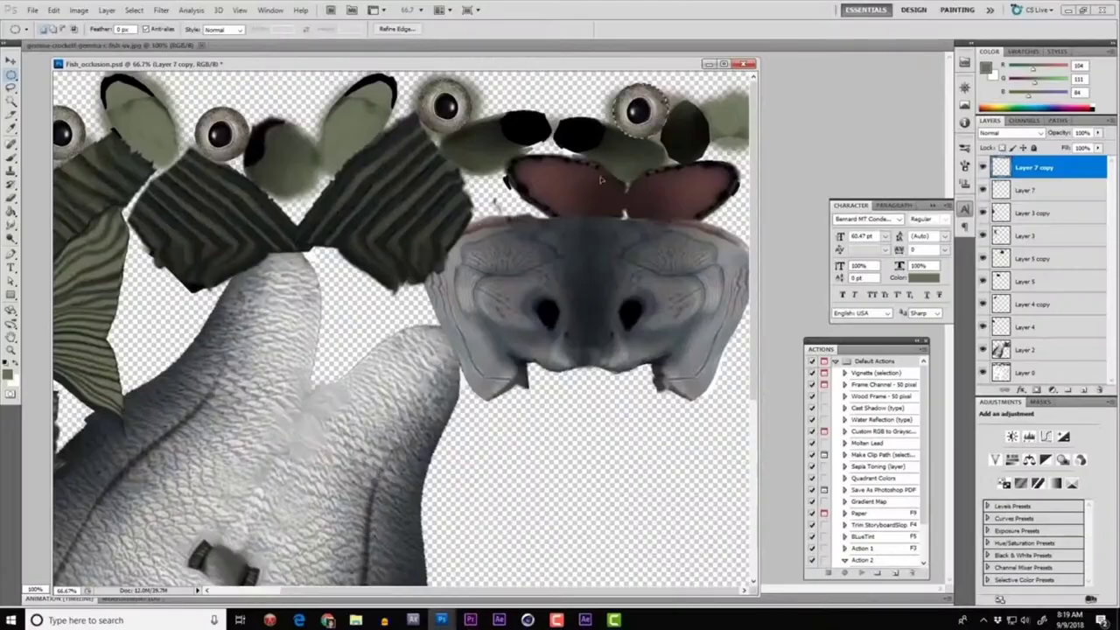
drag(644, 119, 639, 125)
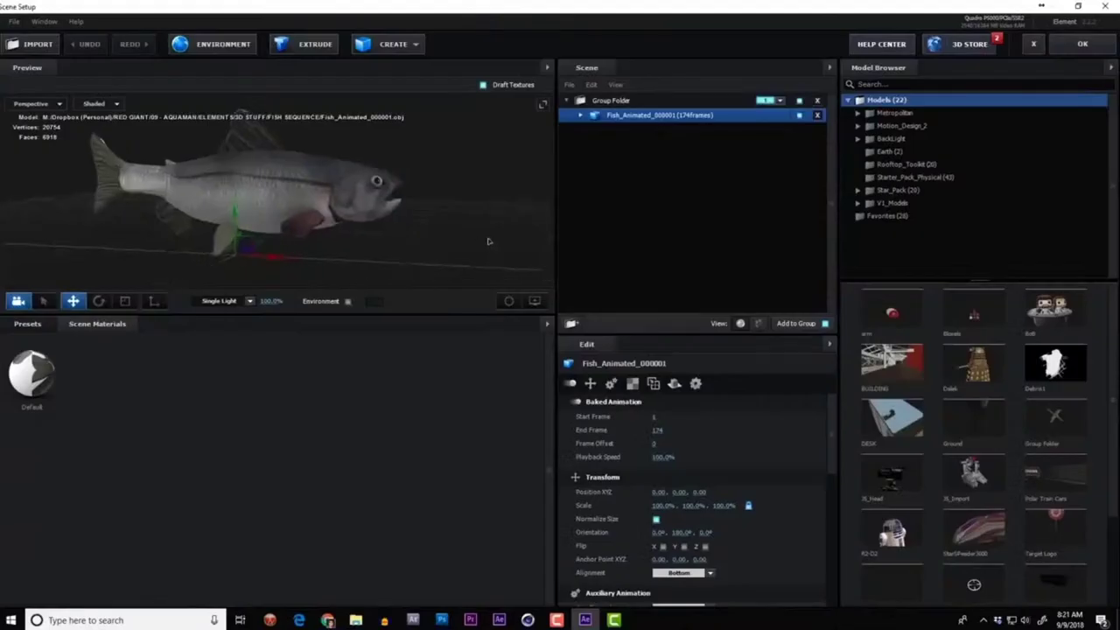
Step: Back in After Effects, inspect the textured fish's head and body in Element's scene setup and accept the scene
mouse_move(350, 188)
mouse_down()
mouse_move(324, 188)
mouse_move(362, 189)
mouse_up()
scroll(362, 190, up, 8)
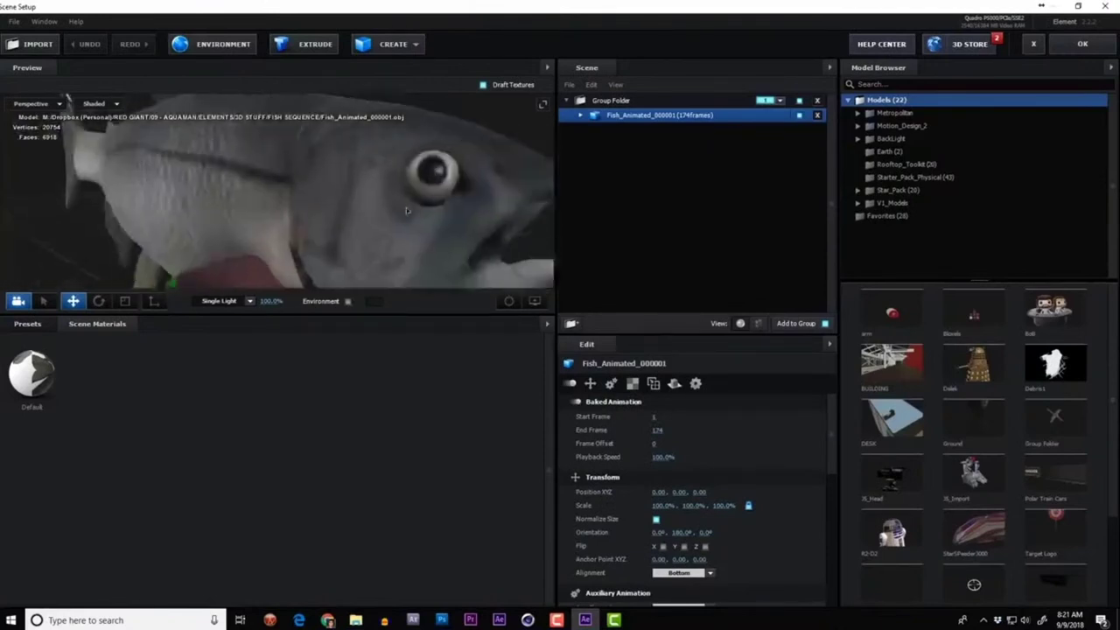
scroll(388, 216, down, 8)
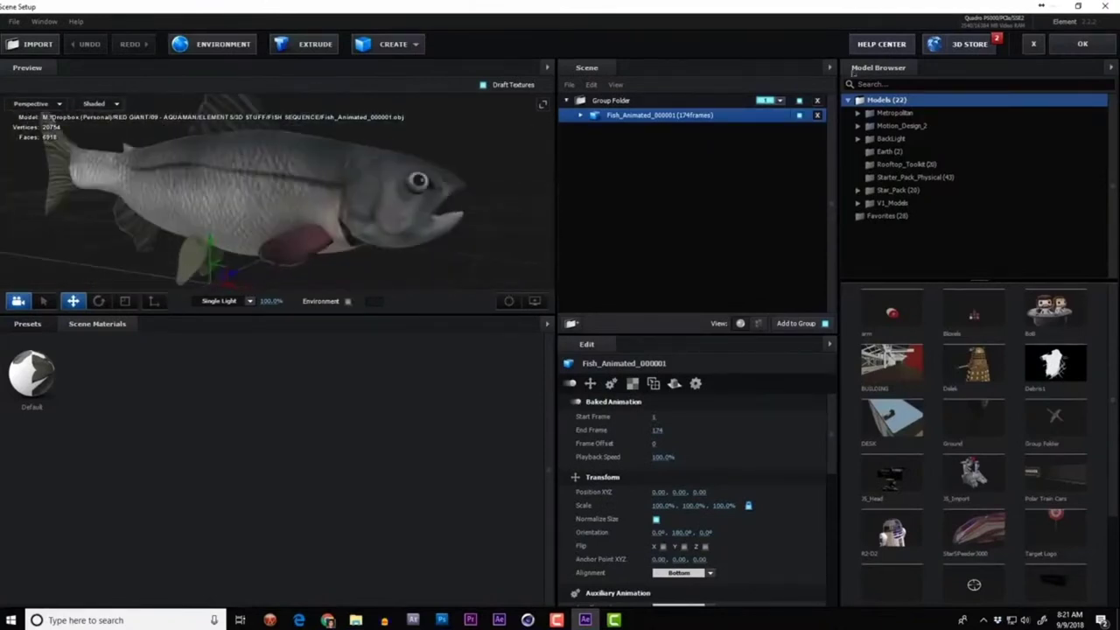
scroll(469, 201, up, 3)
scroll(469, 202, down, 3)
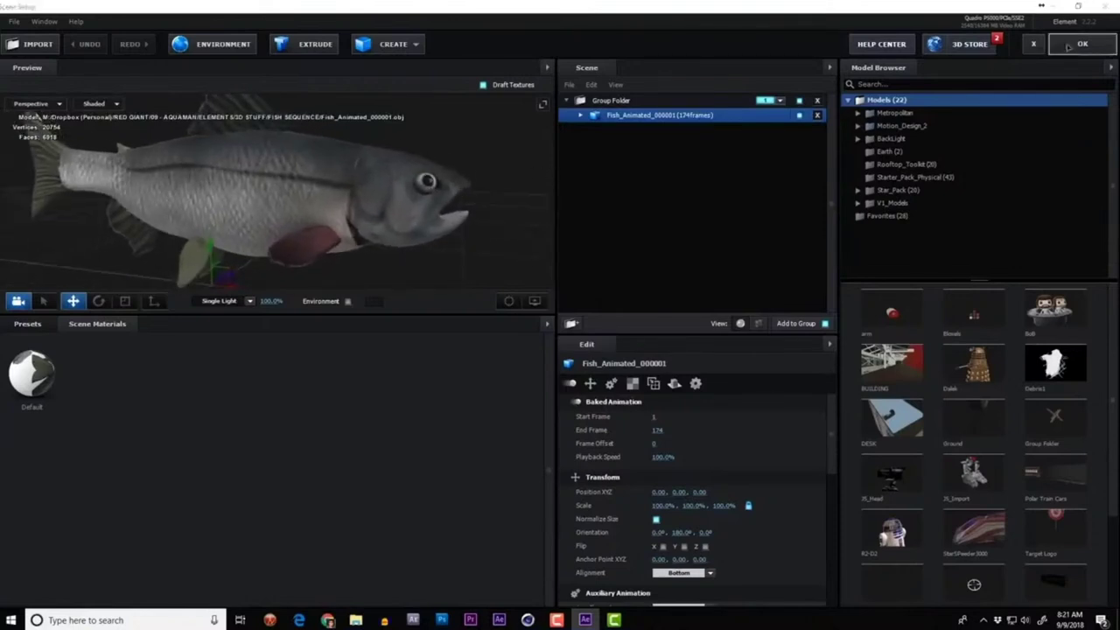
click(1082, 44)
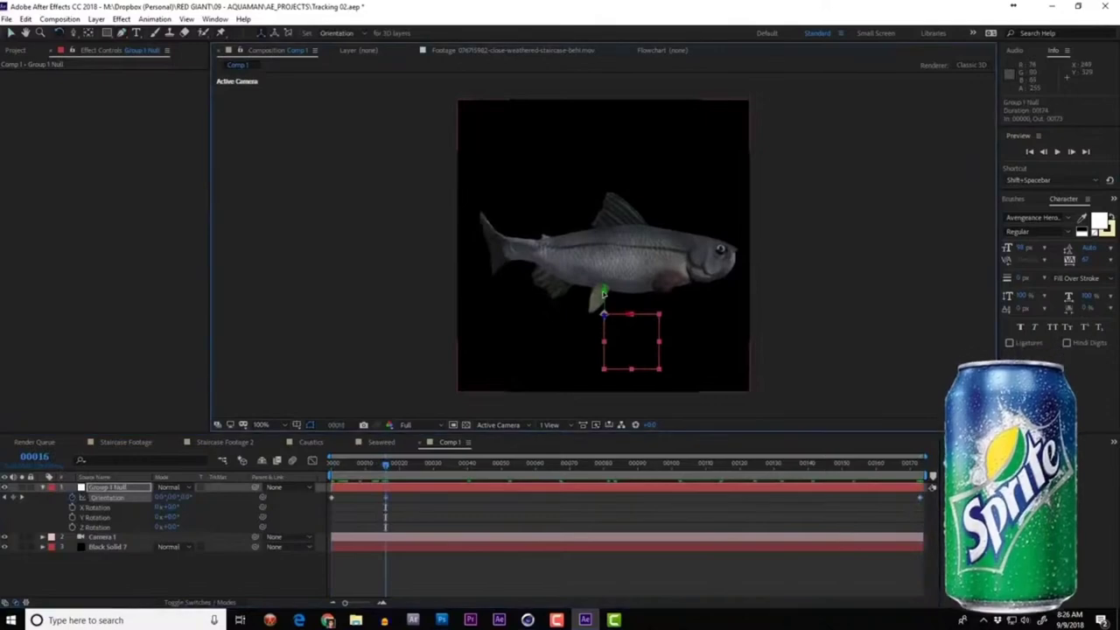
Step: Preview the fish animation and adjust the Group 1 Null's orientation with the Rotation tool
key(space)
drag(588, 344, 617, 302)
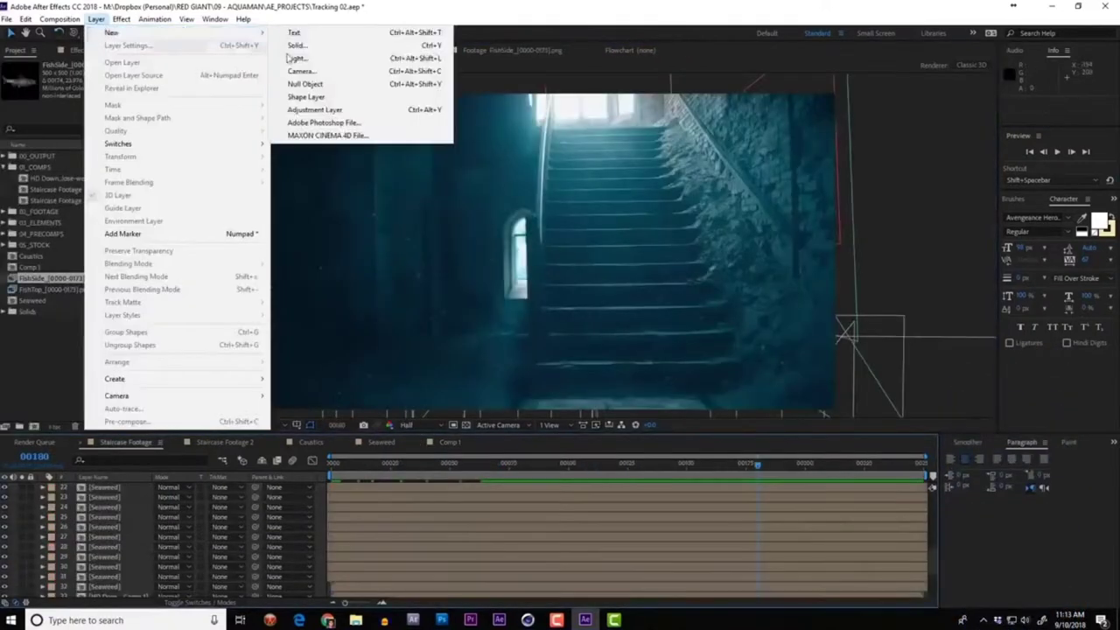
Step: Add a new black solid above all layers in the Staircase Footage composition
click(320, 44)
click(180, 236)
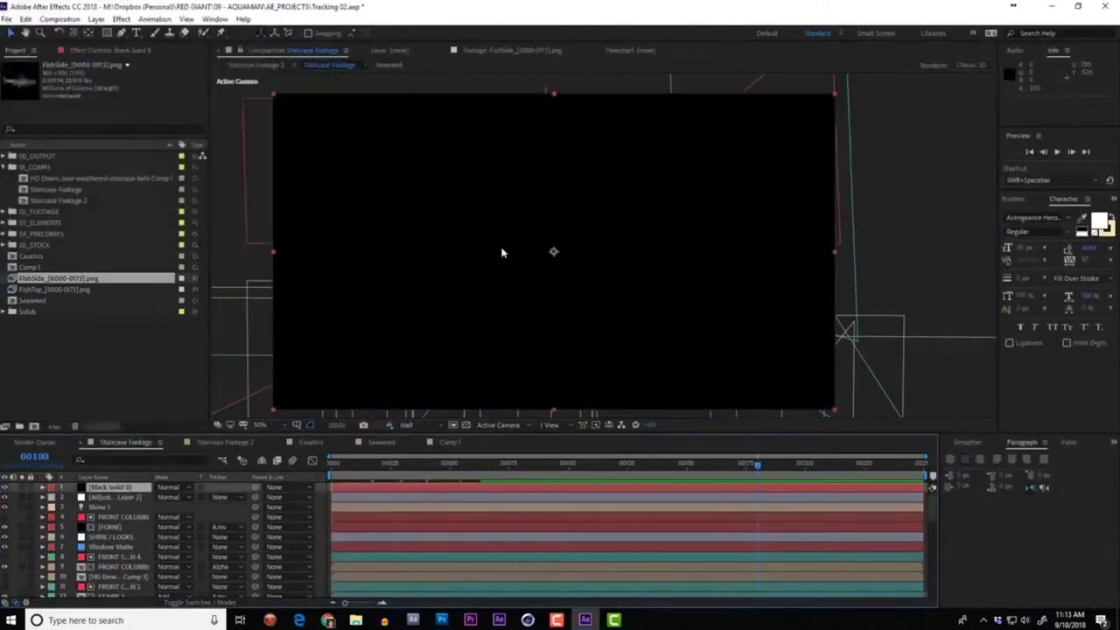
Step: Apply the Trapcode Particular effect to the black solid
key(ctrl+space)
text(par)
key(Return)
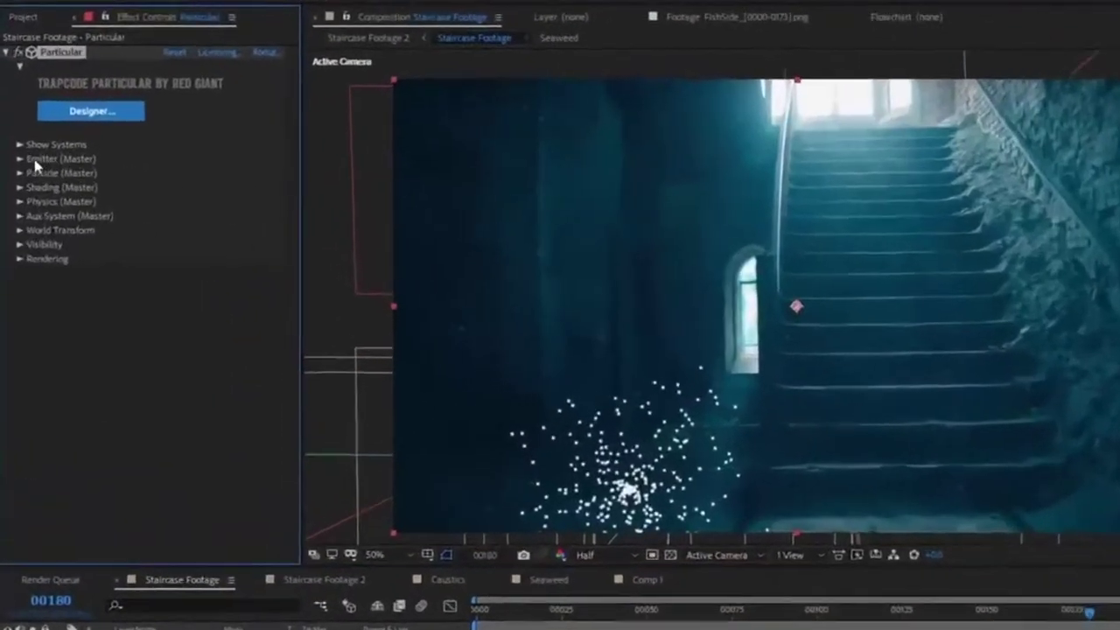
Step: Set the Particular emitter's Direction to Directional, Y Rotation to 91° and Emitter Type to Box
click(8, 153)
click(223, 278)
click(233, 319)
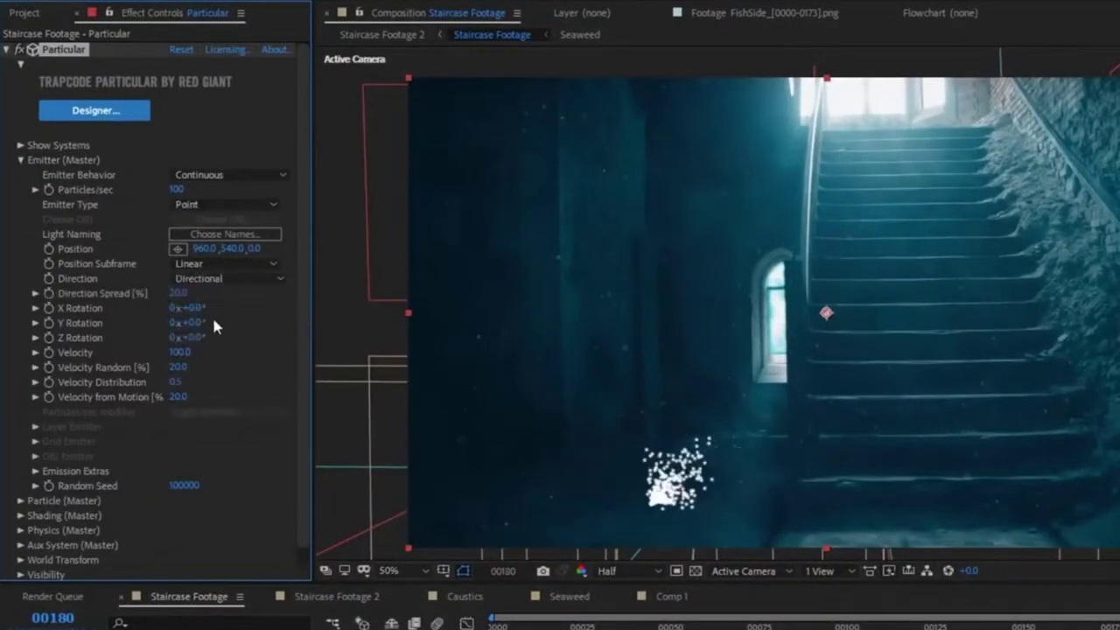
drag(280, 332, 291, 337)
click(223, 204)
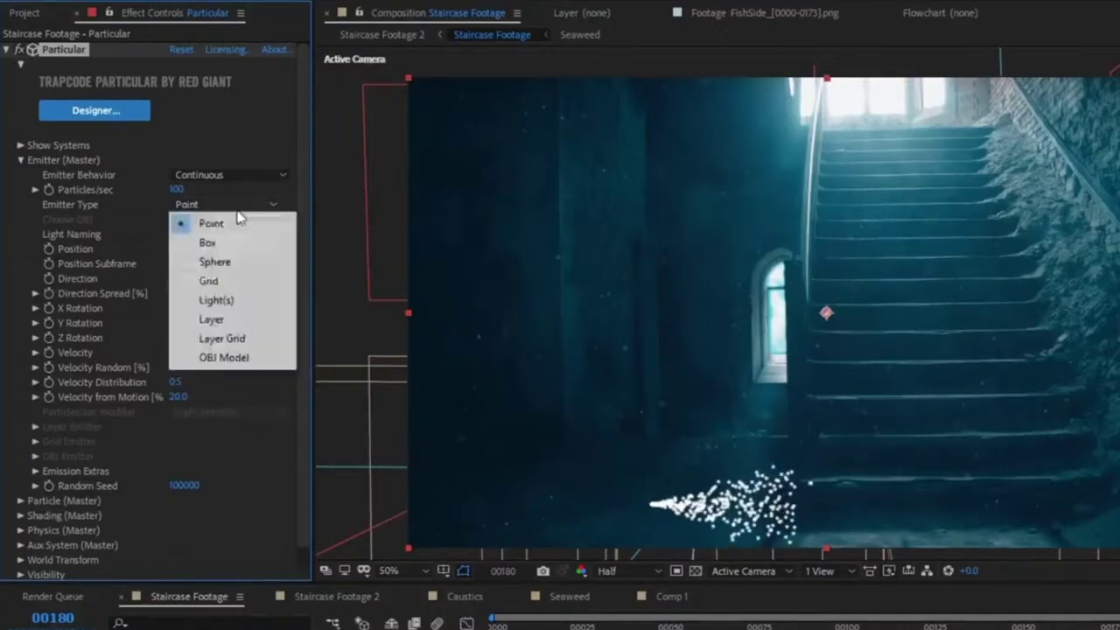
click(194, 235)
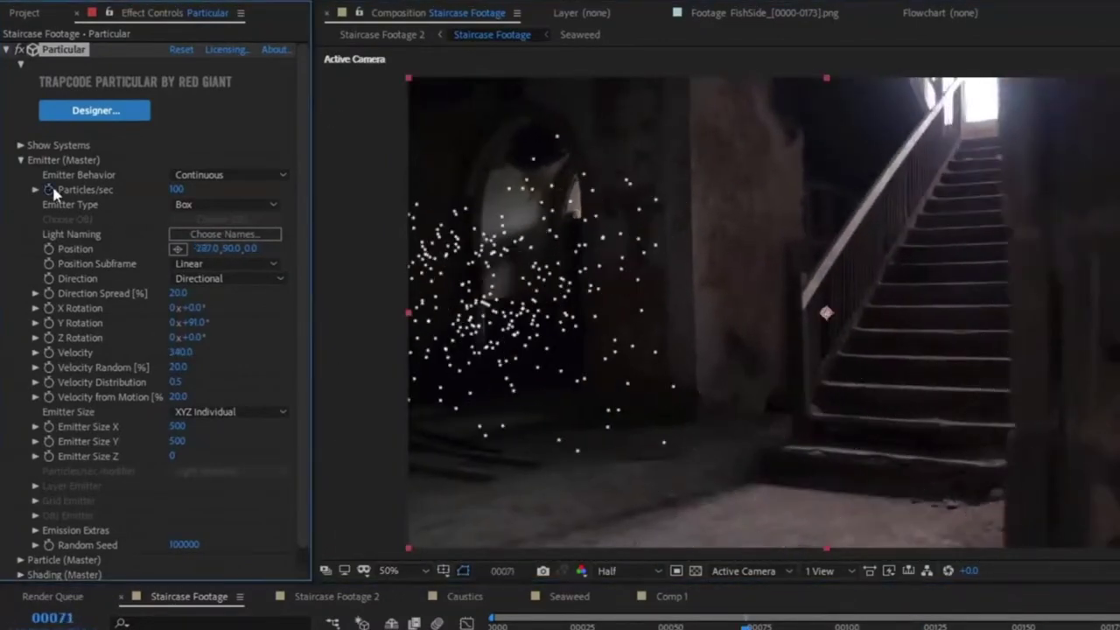
Step: Keyframe Particles/sec to emit a short burst that ends at 0, and preview the particles
click(48, 189)
key(Page_Up)
drag(742, 626, 778, 627)
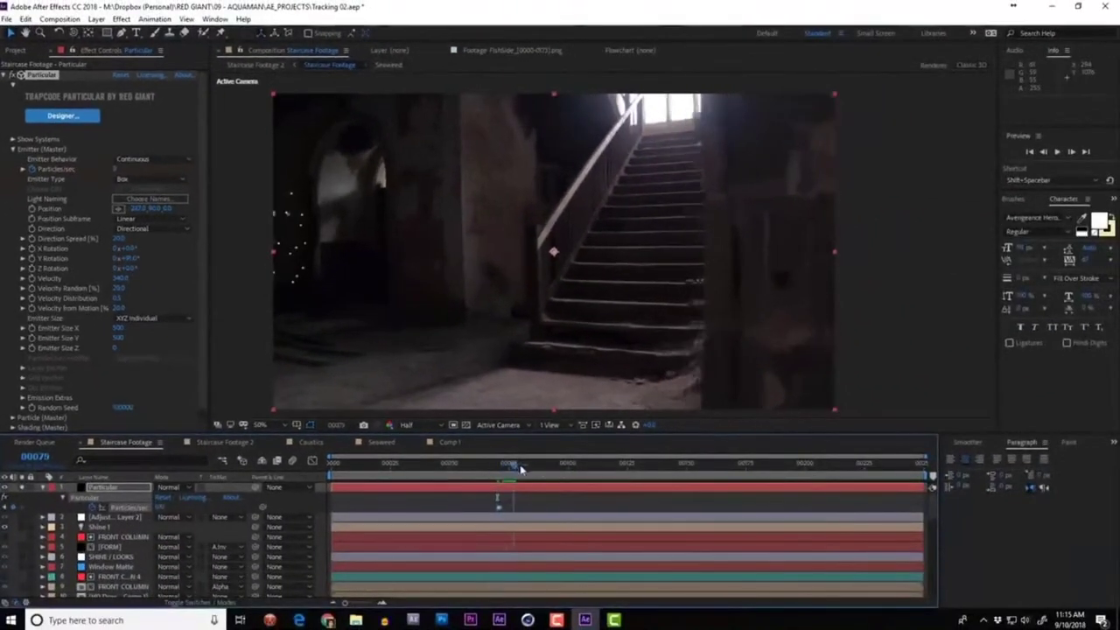
drag(520, 470, 589, 464)
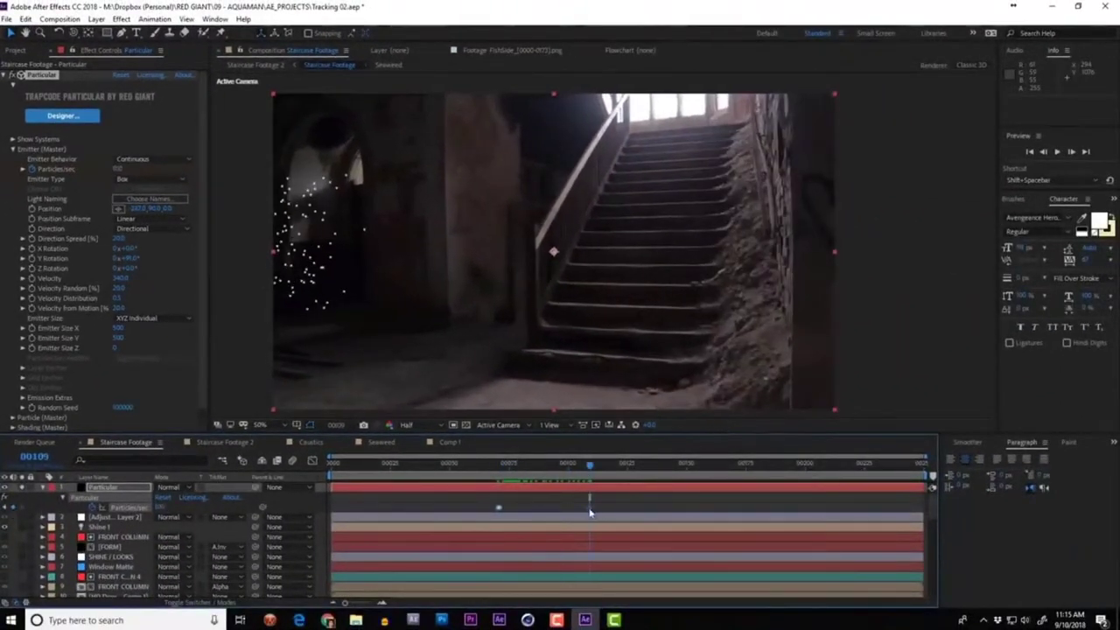
click(525, 468)
key(space)
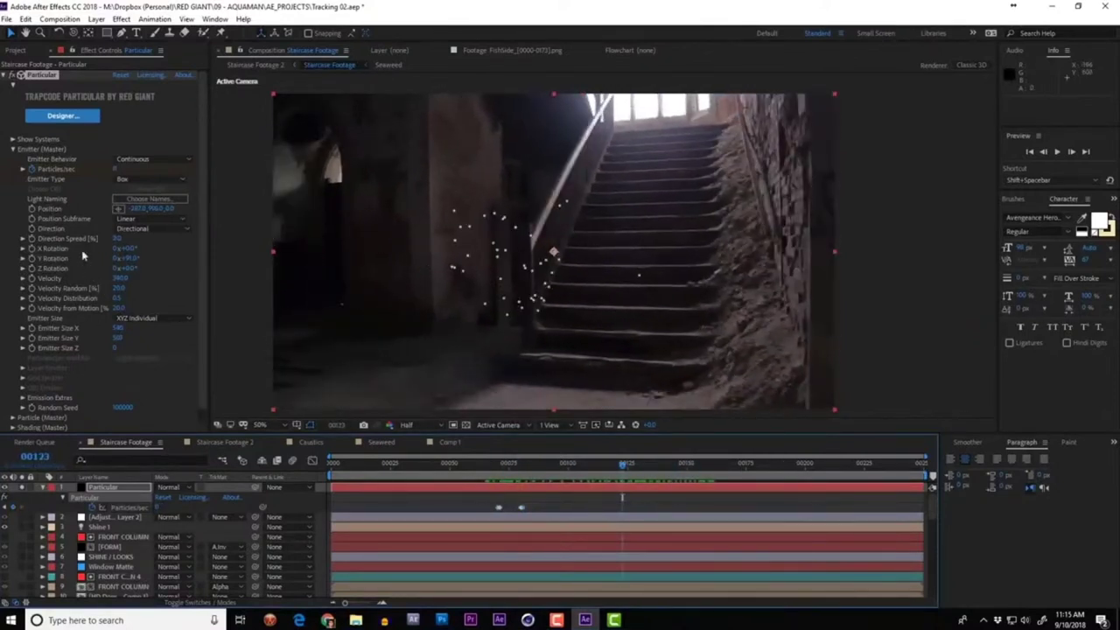
Step: Set the particle Life to 5.8 seconds and preview the particles crossing the staircase
scroll(48, 333, down, 1)
click(12, 407)
scroll(52, 350, down, 5)
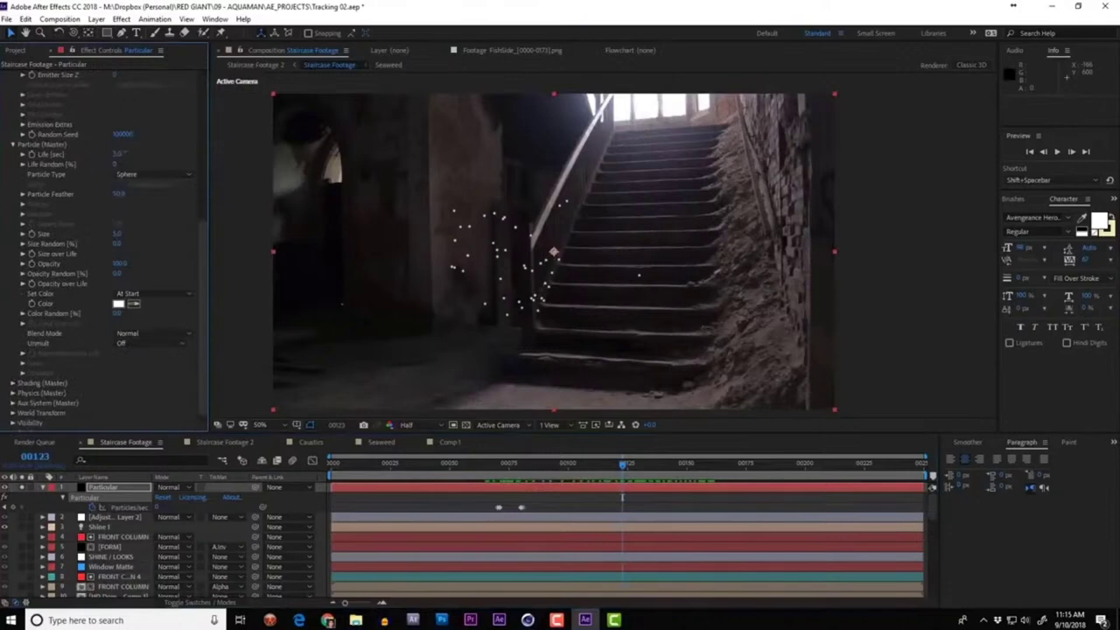
scroll(87, 262, up, 4)
drag(569, 463, 722, 496)
key(space)
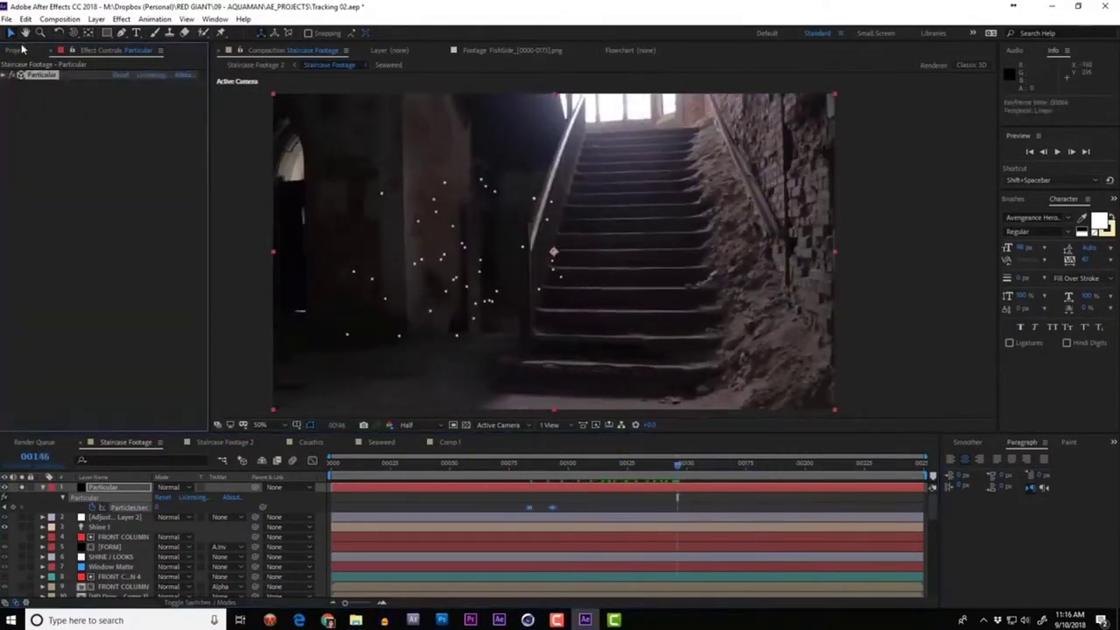
Step: Add FishSide_[0000-0173].png as the top layer of the Staircase Footage composition and hide it
click(21, 50)
drag(53, 285, 158, 486)
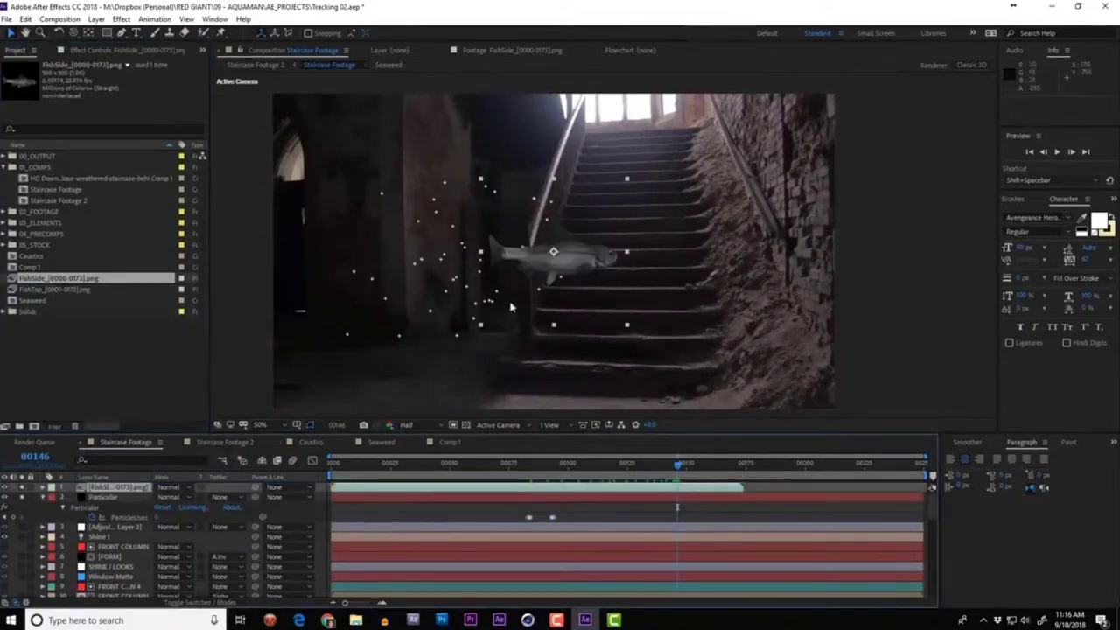
click(4, 487)
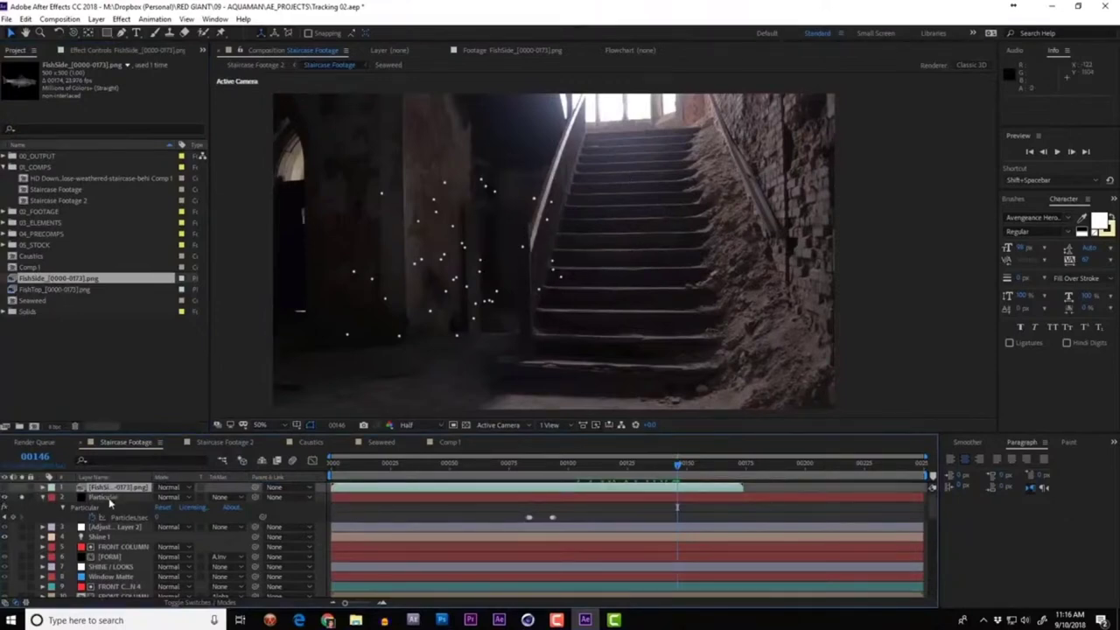
Step: Change Particular's Particle Type to Textured Polygon and use the FishSide_[0000-0173].png layer as its texture
click(103, 497)
click(119, 52)
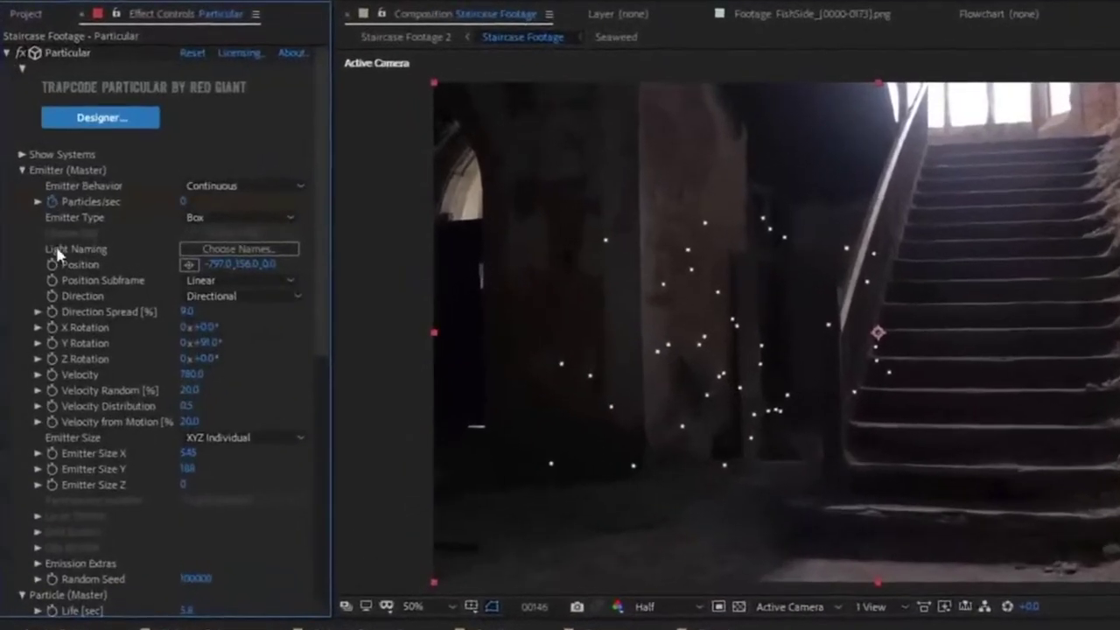
click(22, 170)
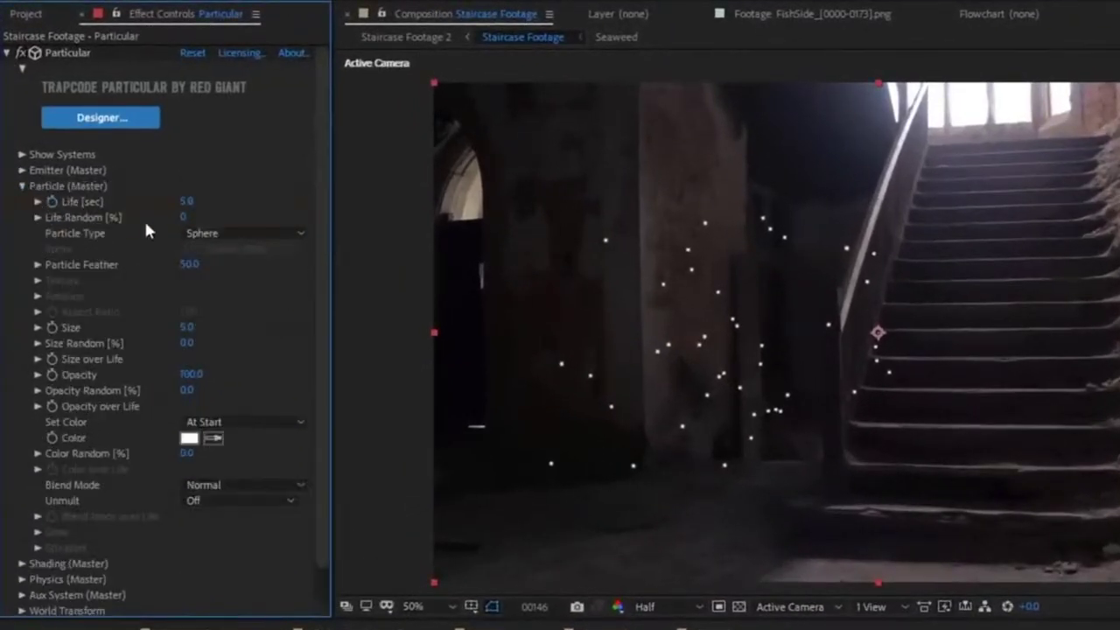
click(258, 232)
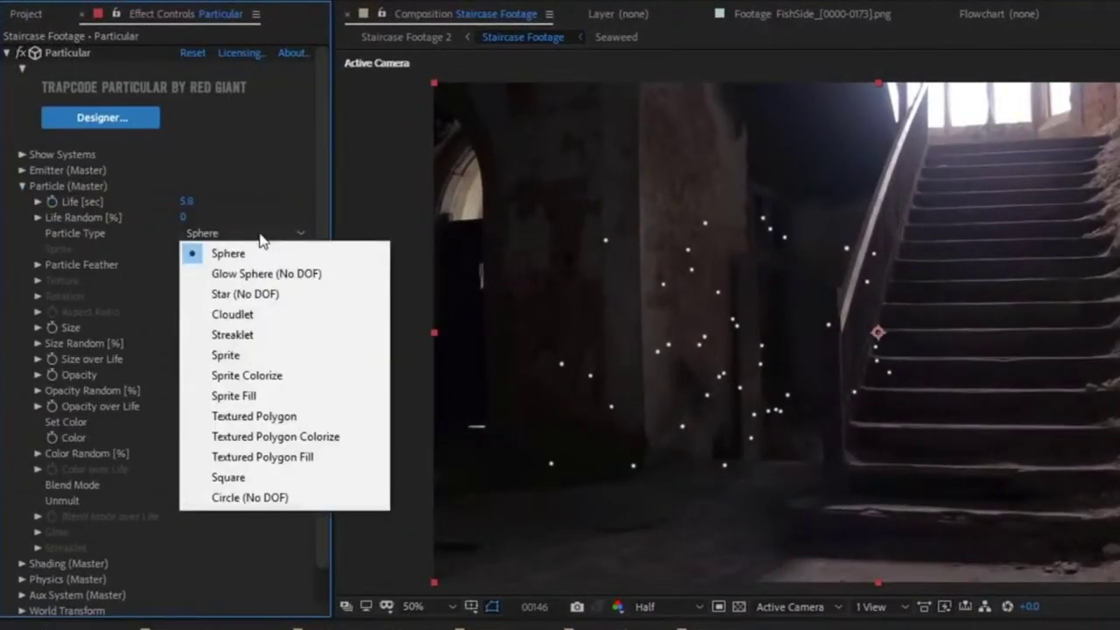
click(254, 416)
click(36, 281)
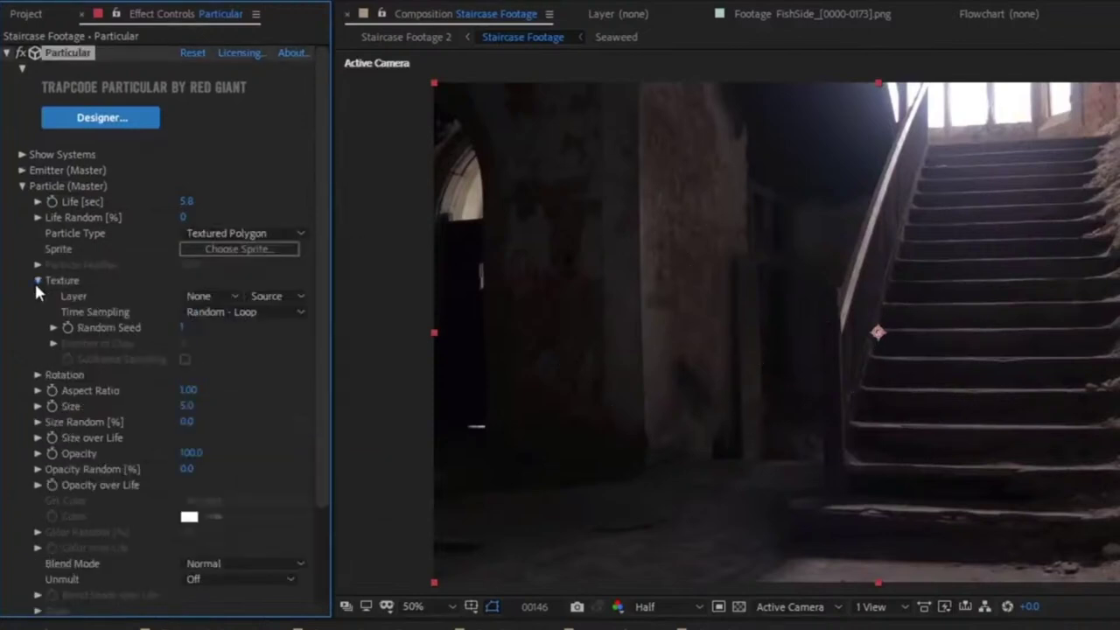
click(212, 299)
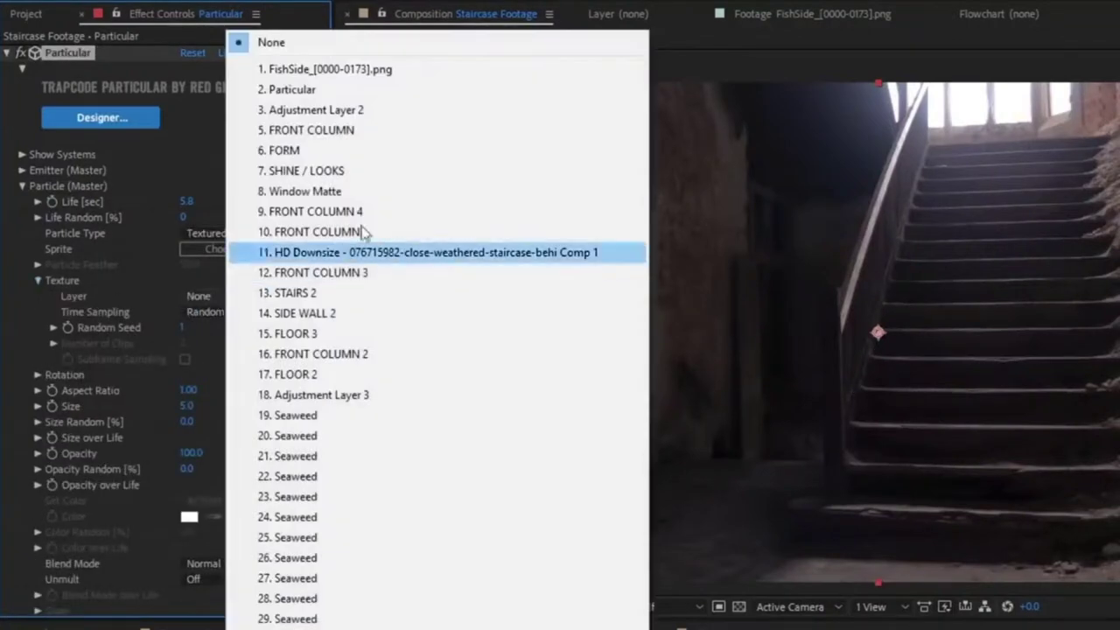
click(389, 74)
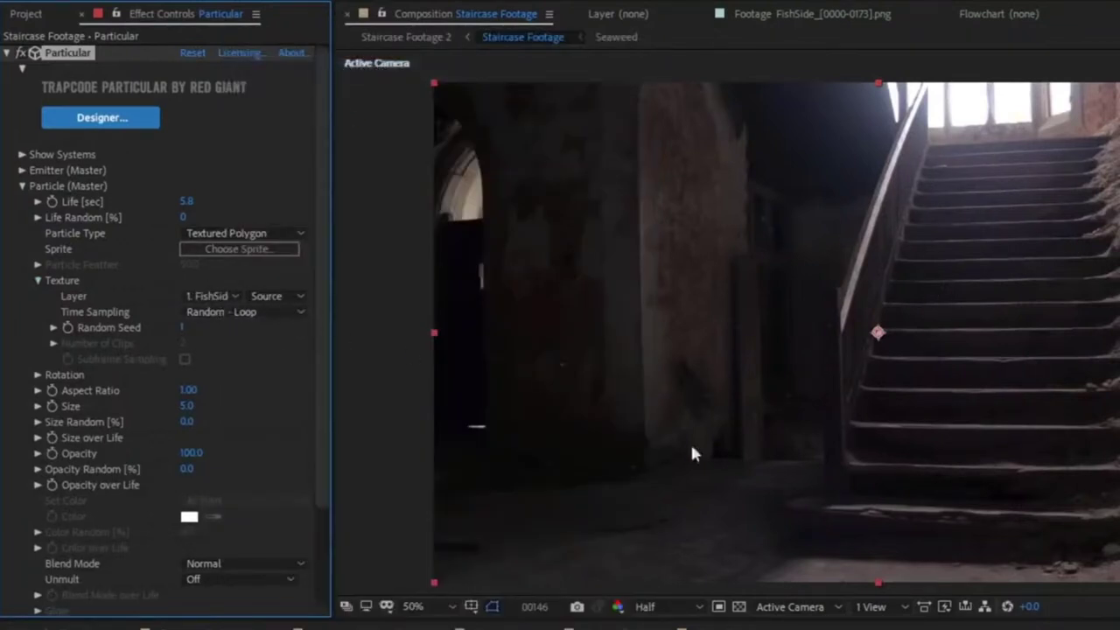
Step: Set the particle Size to 99 and the emitter's Velocity Random to 56%, and preview the school of fish
drag(187, 408, 853, 279)
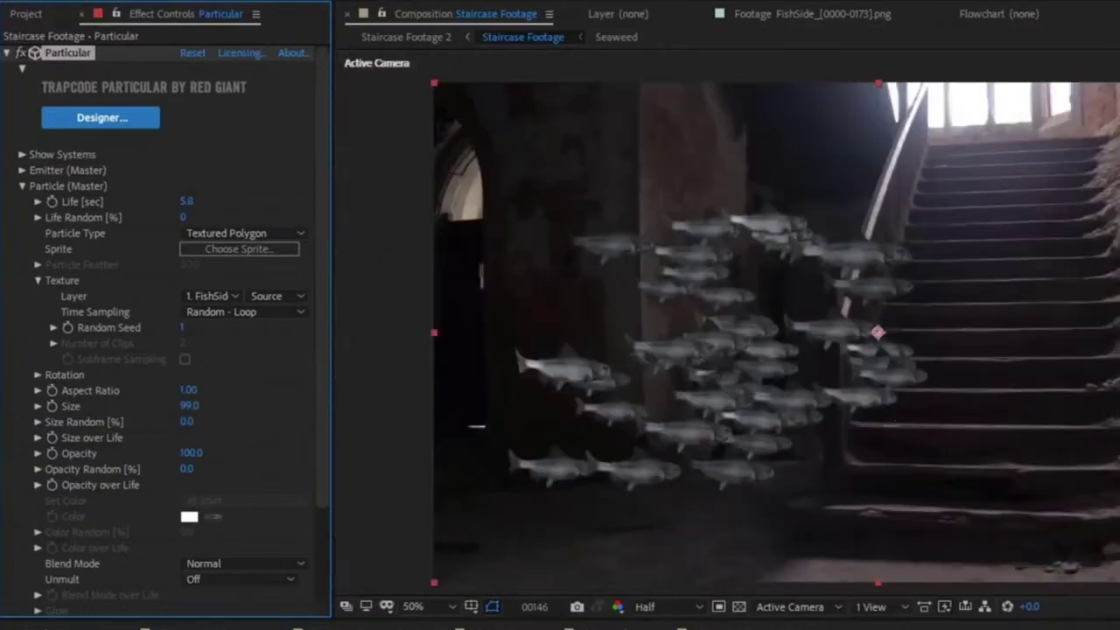
key(space)
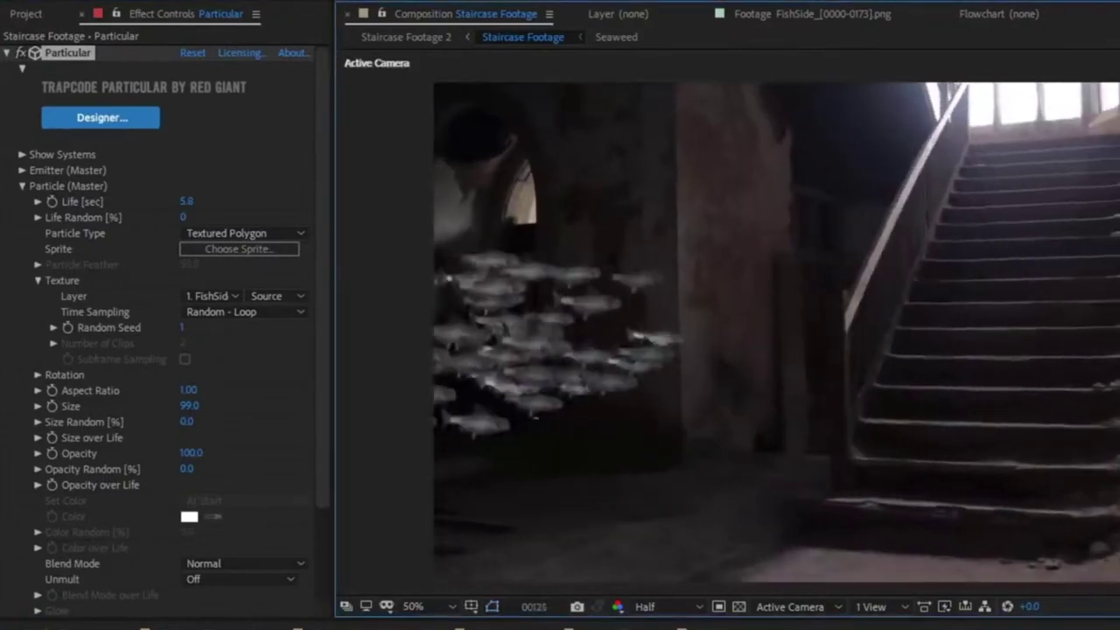
click(22, 170)
click(22, 170)
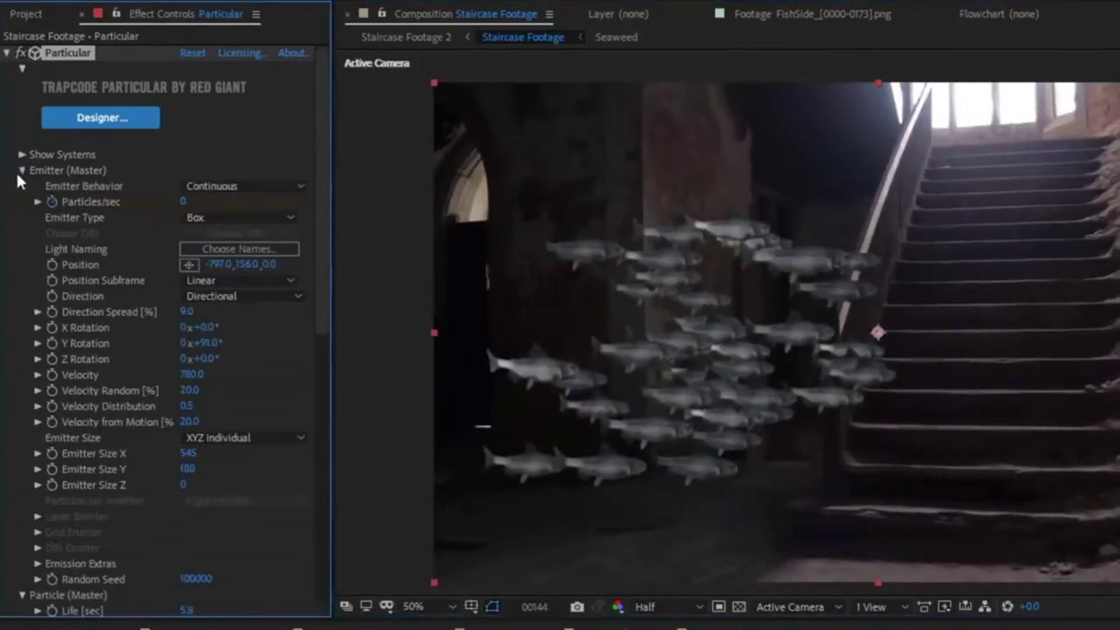
drag(186, 391, 245, 392)
key(space)
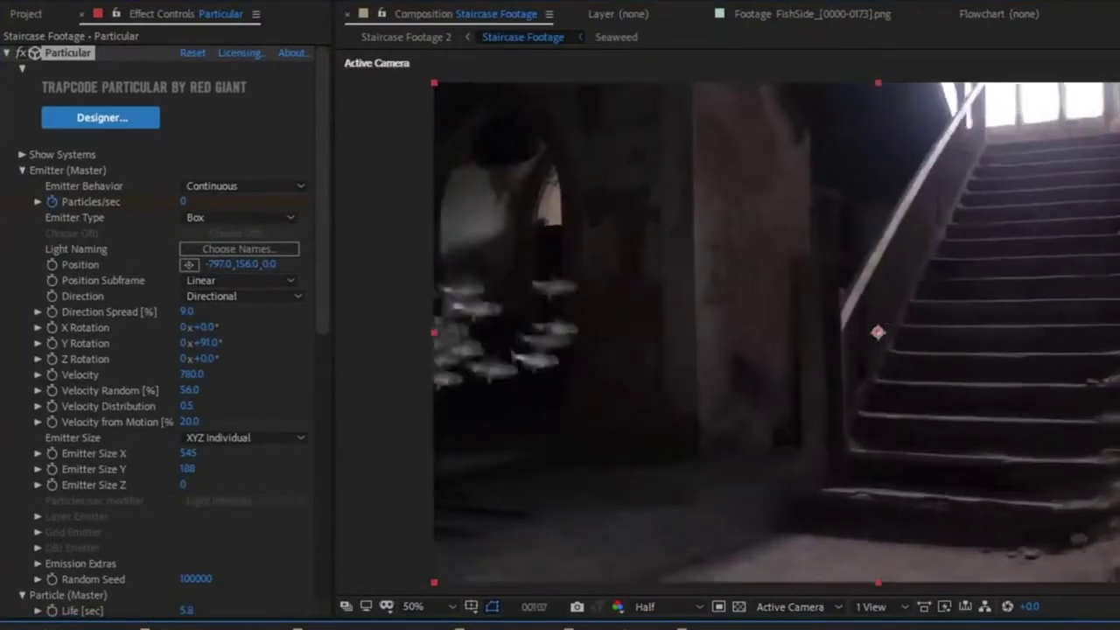
Step: Turn on Orient to Motion in the particle rotation settings
scroll(67, 390, down, 6)
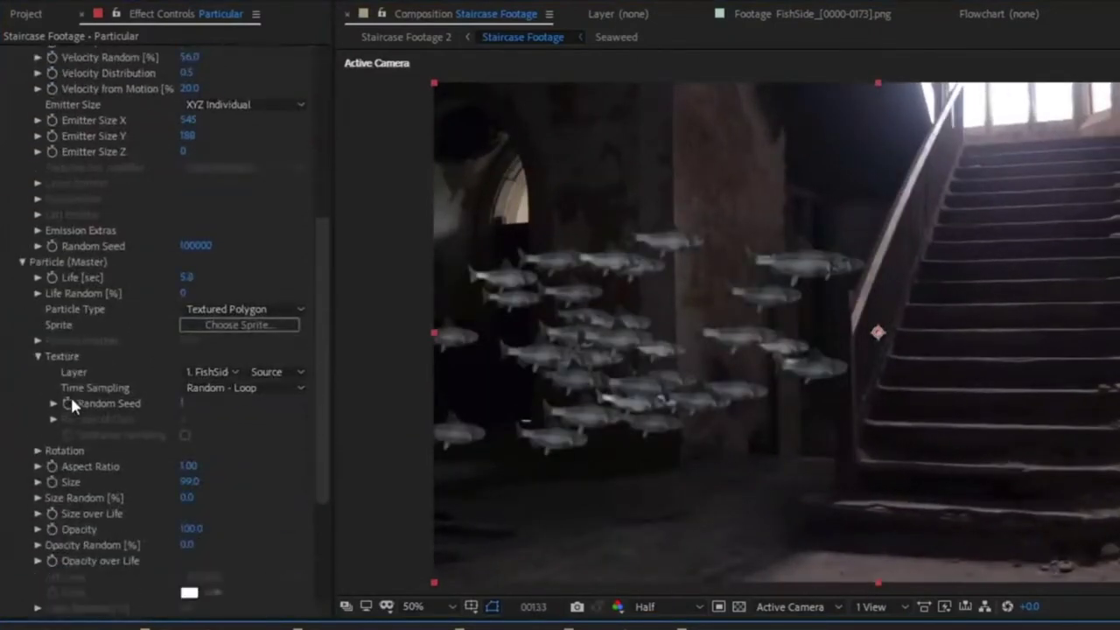
click(37, 451)
scroll(154, 449, down, 3)
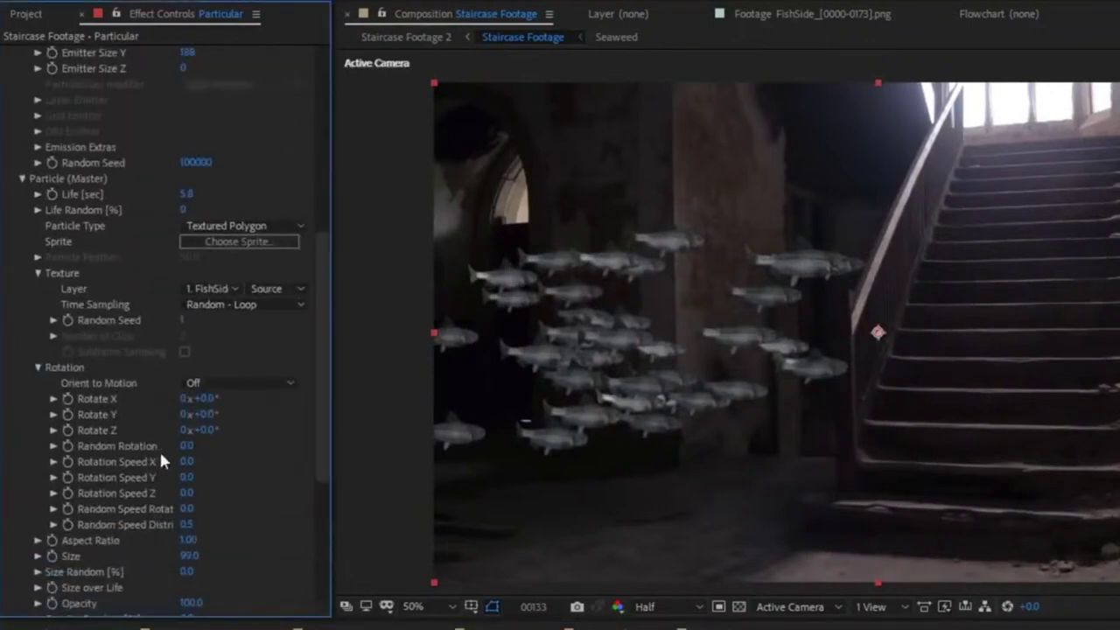
click(217, 384)
click(221, 423)
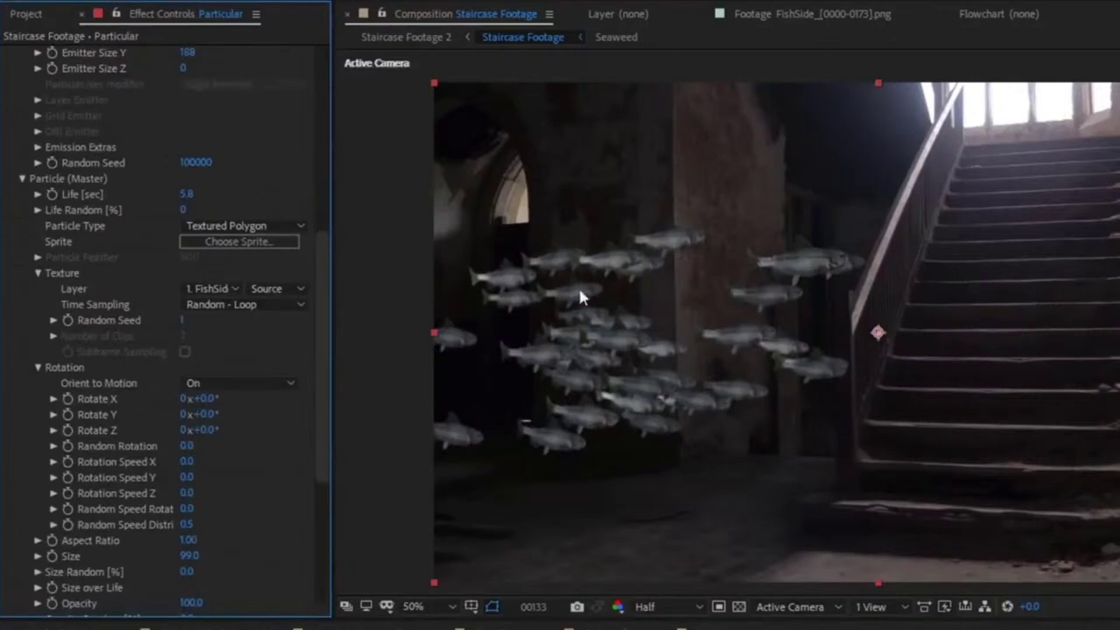
Step: Set the Spin Amplitude in the Air physics settings to 605 and preview the fish movement
drag(323, 374, 320, 520)
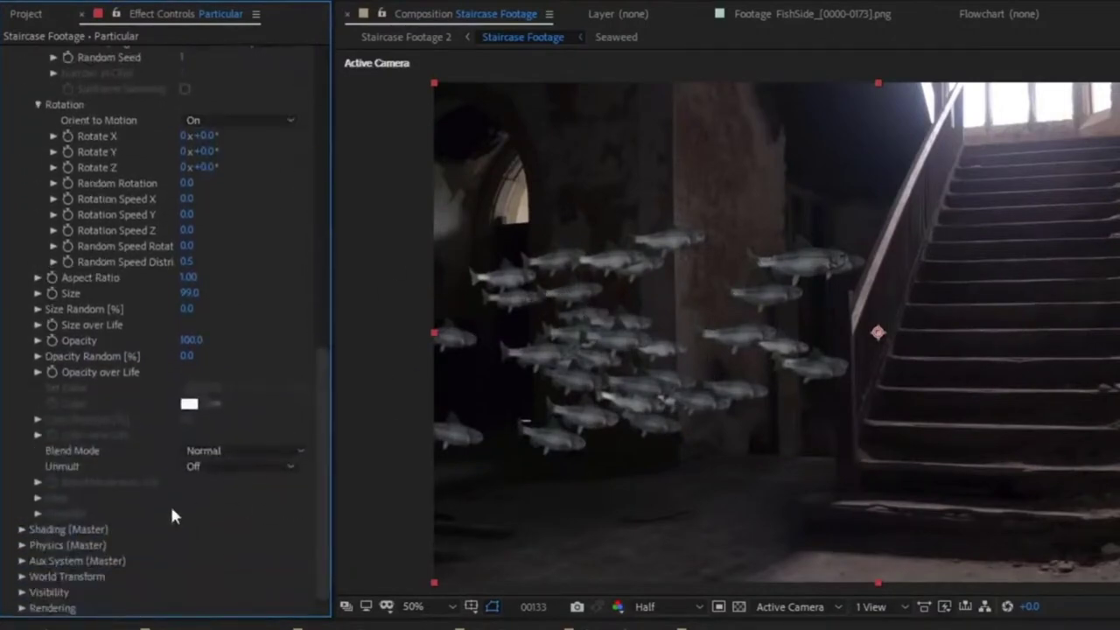
click(22, 544)
scroll(99, 515, down, 1)
scroll(99, 523, down, 4)
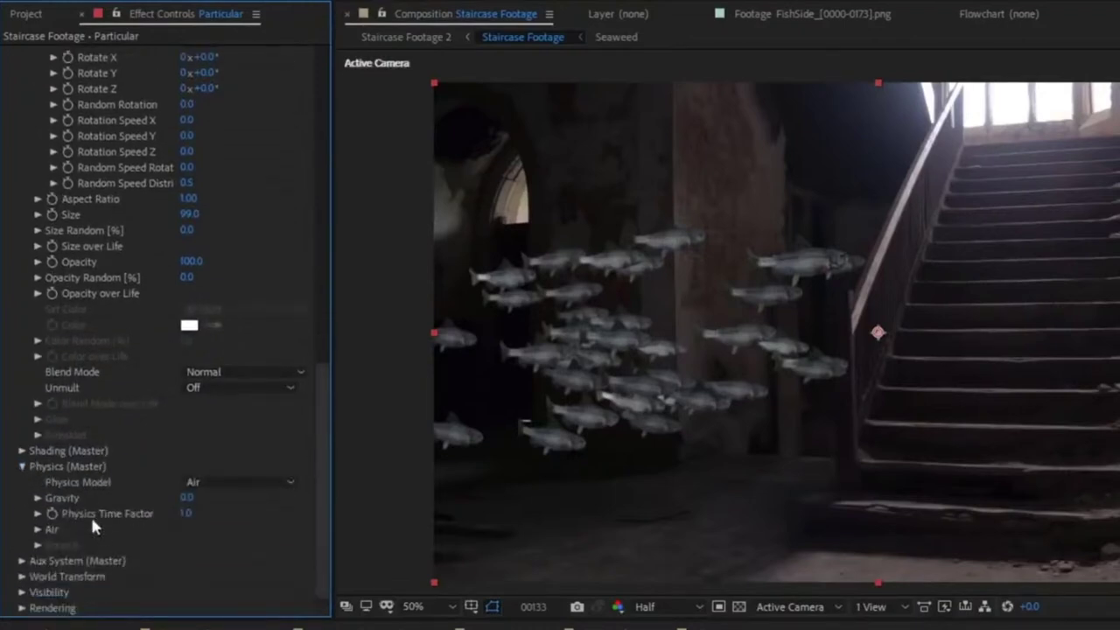
click(37, 530)
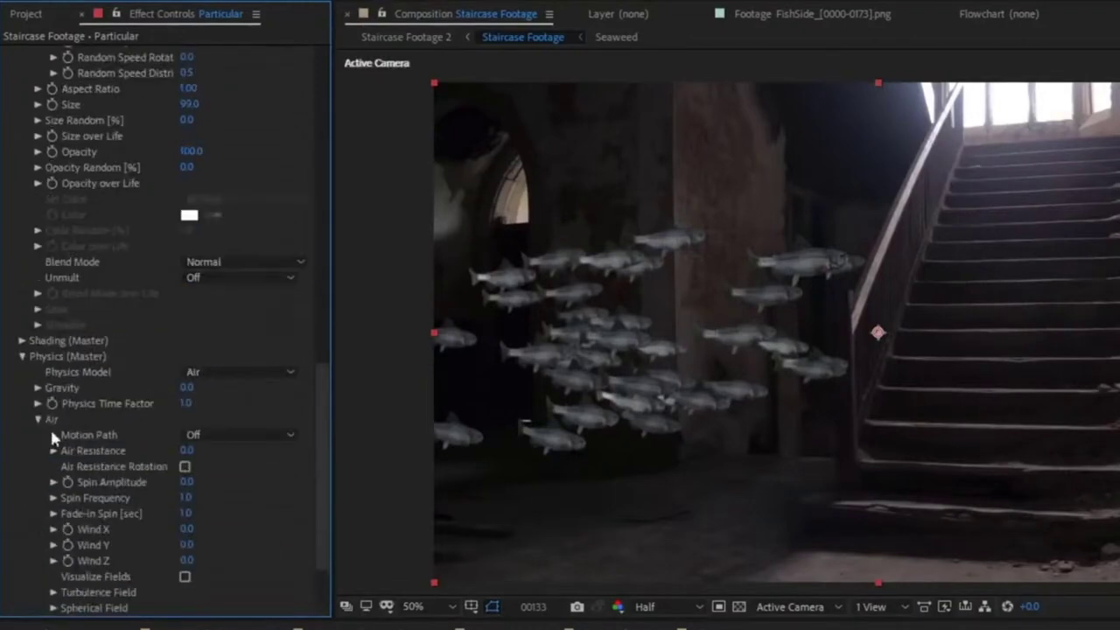
drag(187, 481, 226, 482)
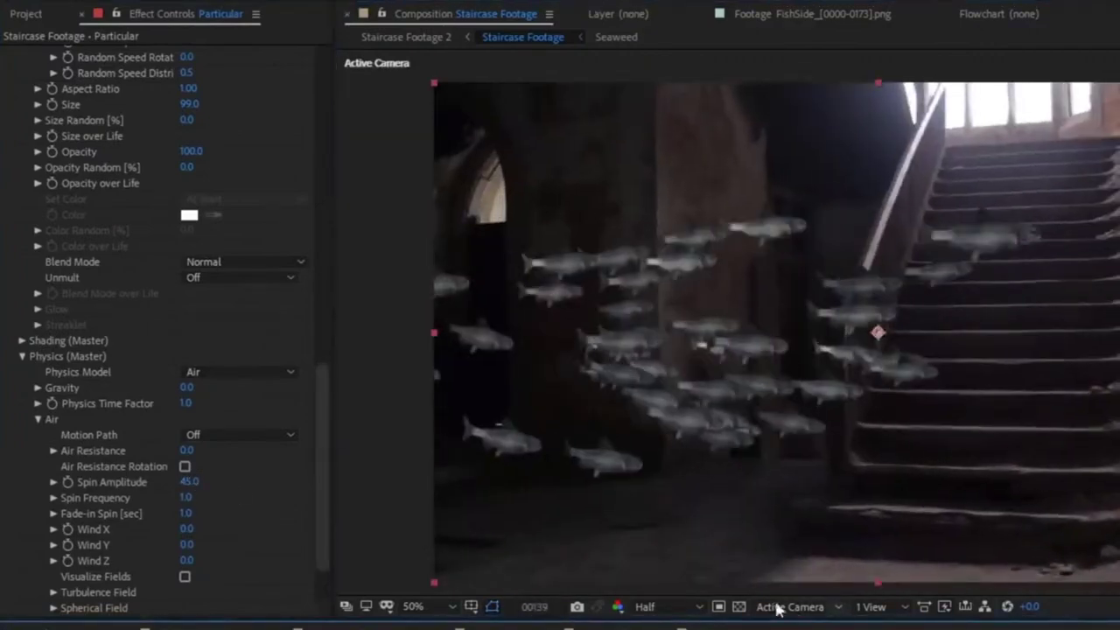
drag(902, 280, 933, 288)
drag(189, 482, 679, 483)
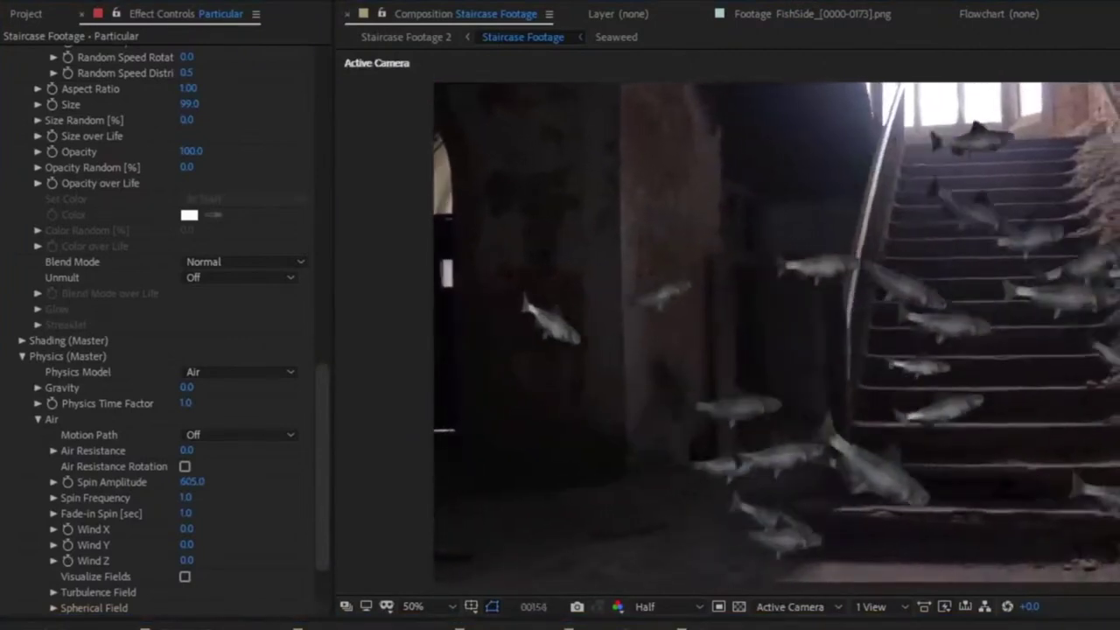
key(space)
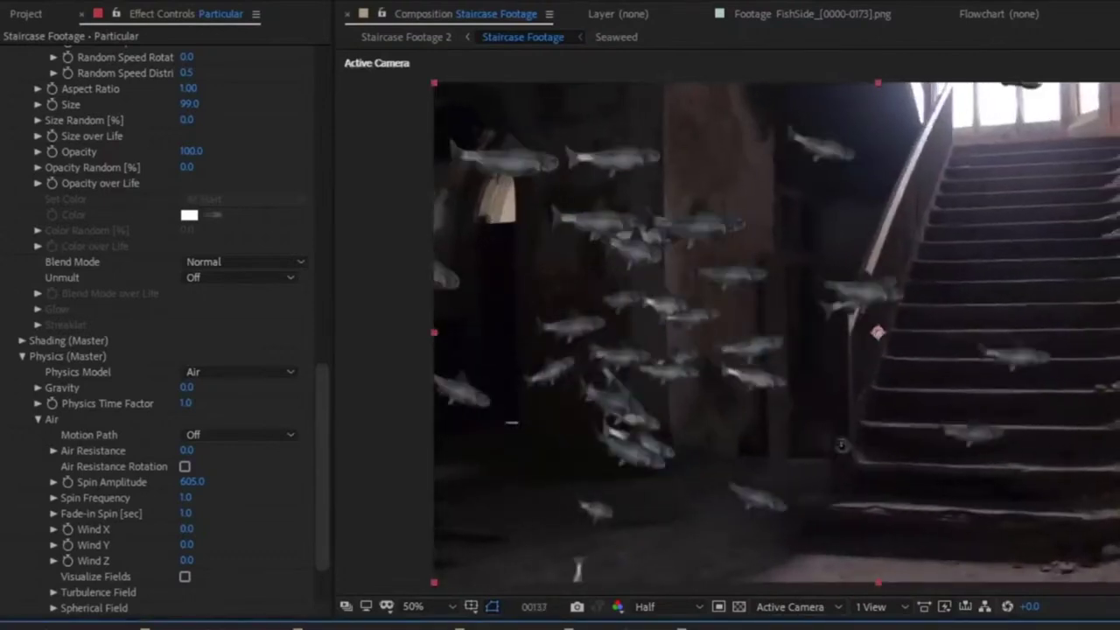
Step: Turn on Particular's rendering Motion Blur with a Shutter Angle of 42, and raise its Opacity Boost
drag(325, 475, 325, 506)
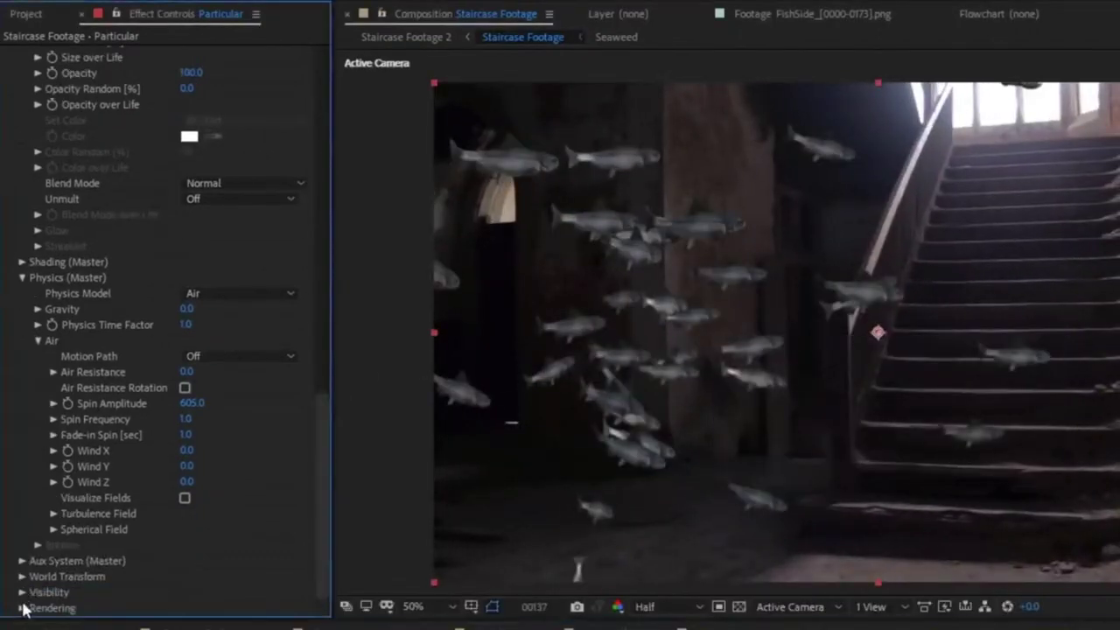
click(23, 608)
click(37, 607)
click(222, 495)
click(219, 563)
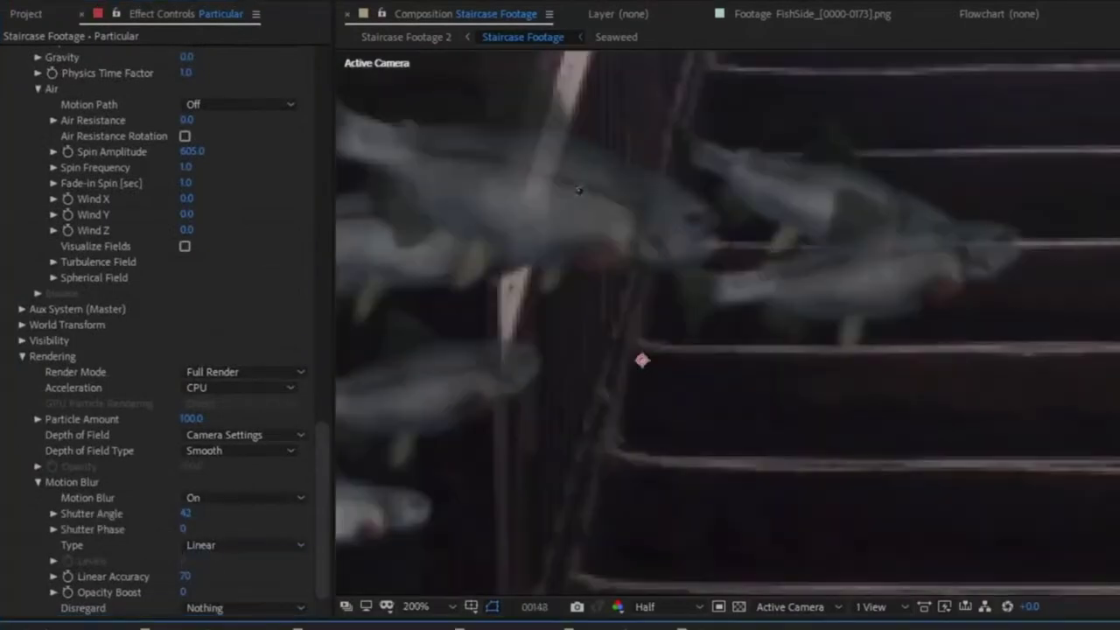
drag(185, 593, 191, 592)
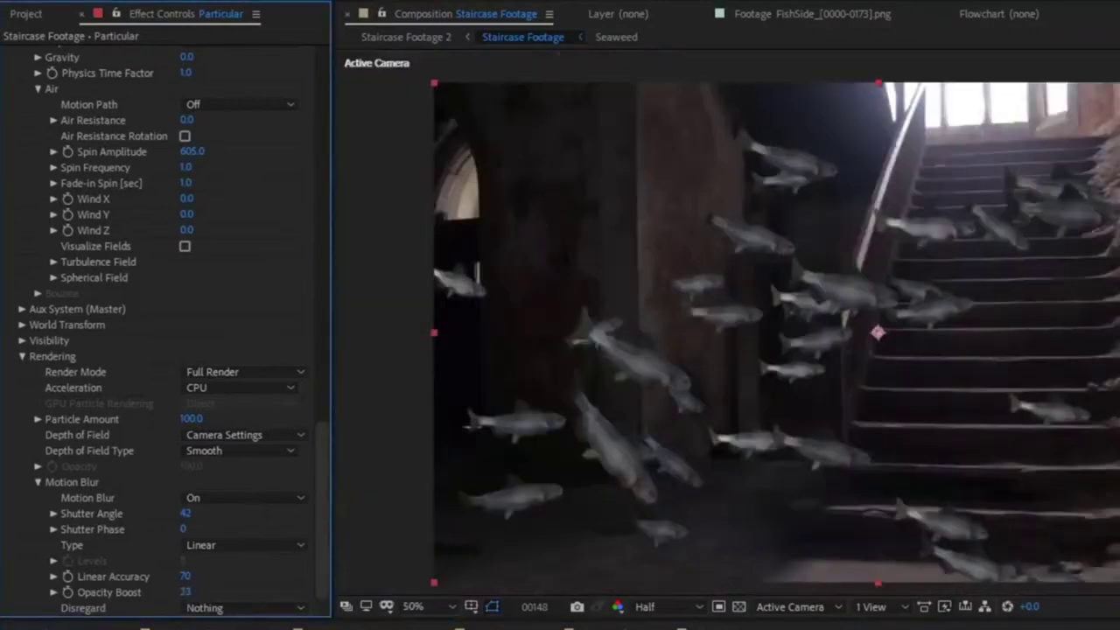
Step: Turn on Shadowlet for Main in Particular's shading settings
drag(324, 457, 321, 326)
click(21, 289)
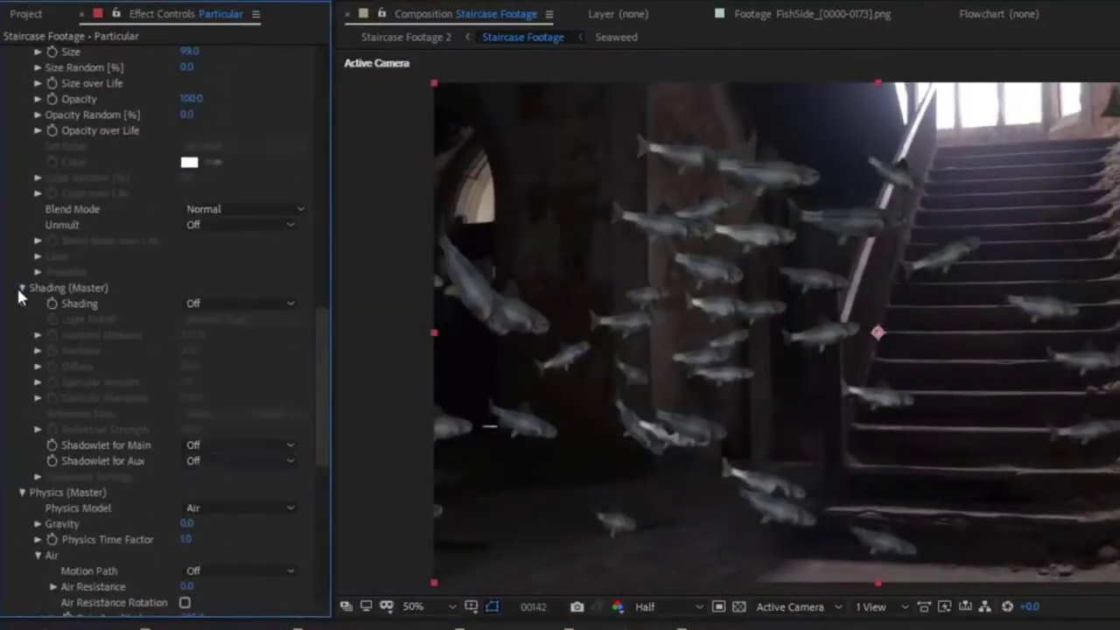
click(236, 445)
click(229, 480)
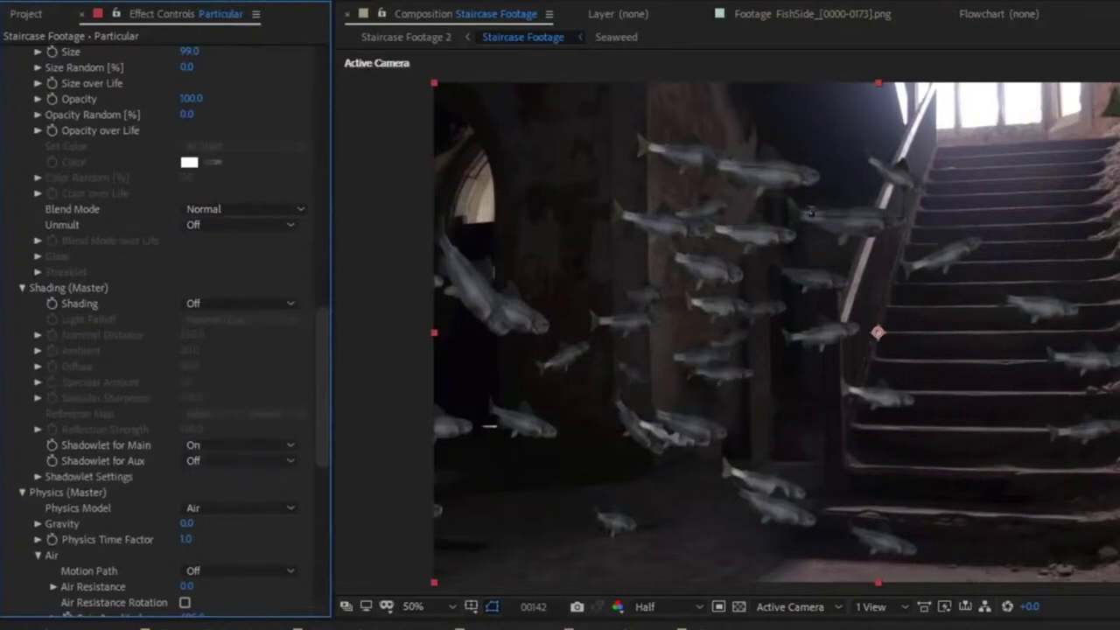
Step: Adjust the shadow Opacity in Particular's Shadowlet Settings to control how dark the fish behind others appear
click(37, 476)
drag(181, 523, 409, 505)
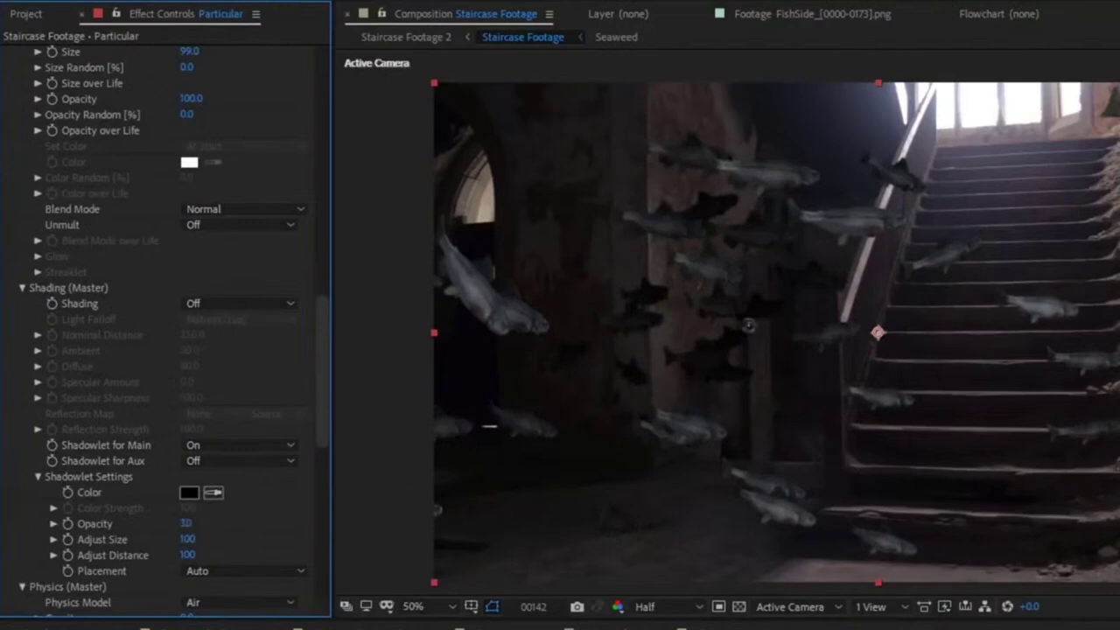
drag(186, 522, 162, 531)
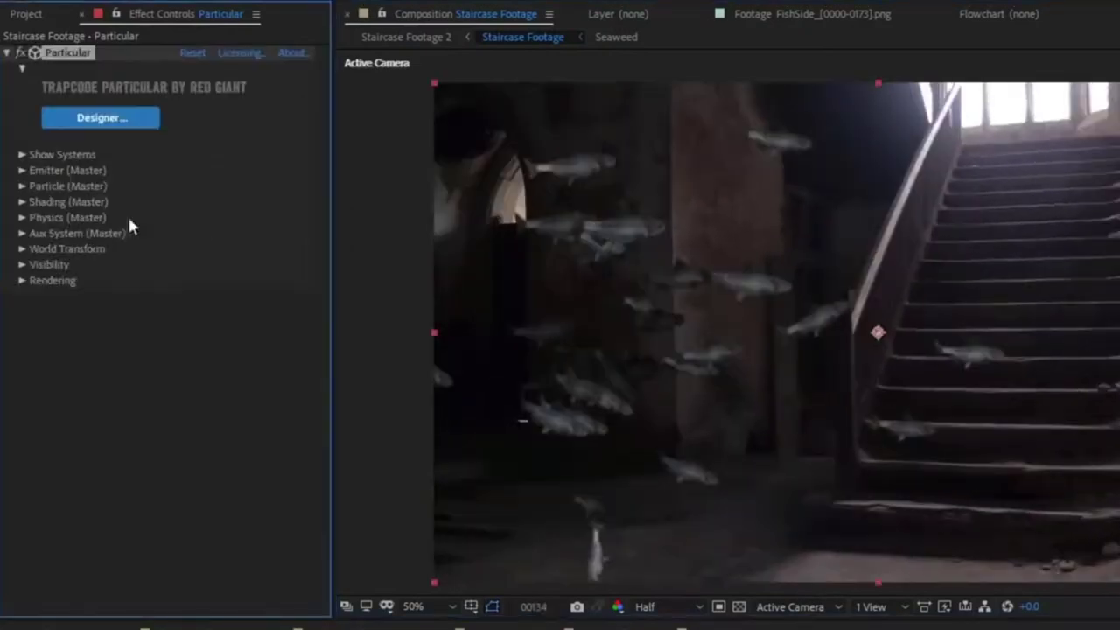
Step: Lower the Spin Amplitude in Particular's Air physics settings to 59
click(23, 218)
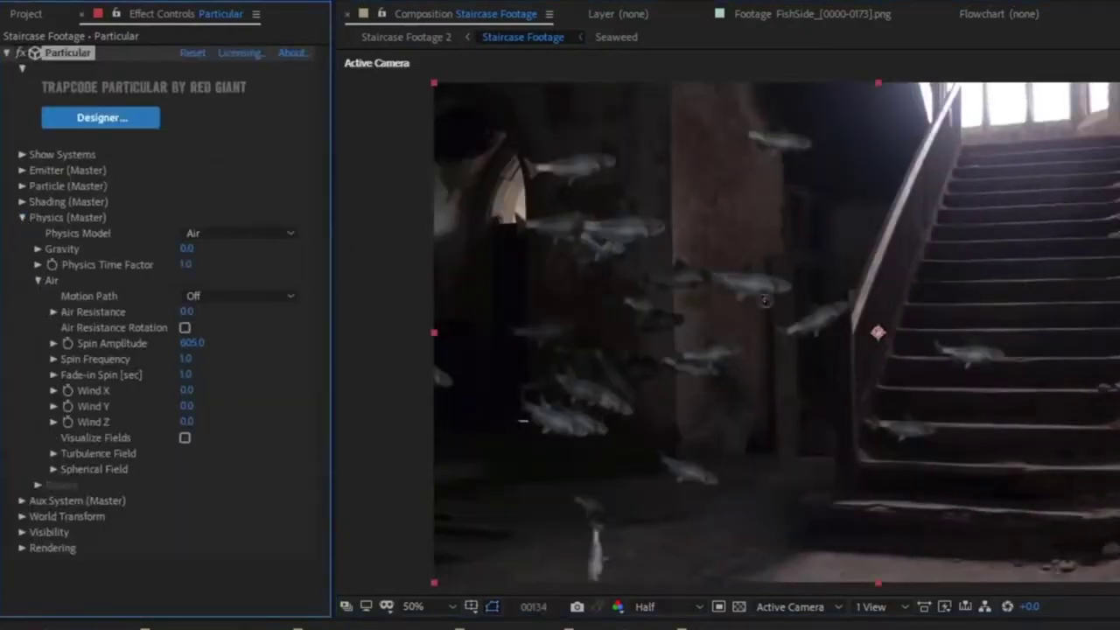
text(0)
key(Return)
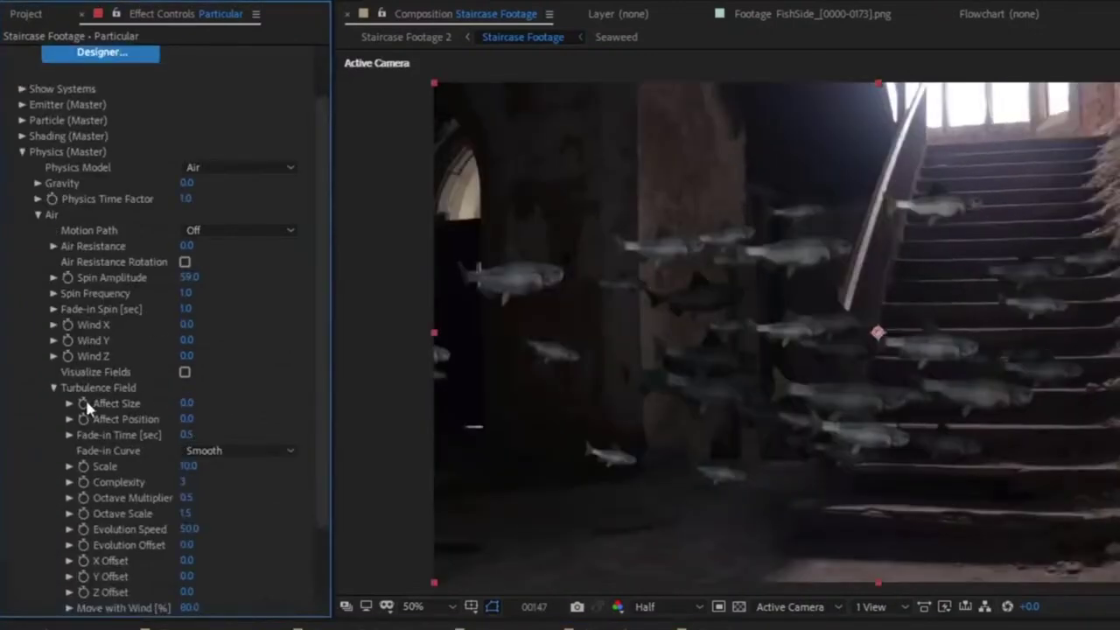
Step: In Particular's Turbulence Field, set Affect Position to 113, reduce the Scale and set Complexity to 2
drag(212, 420, 188, 425)
mouse_move(188, 473)
mouse_down()
mouse_move(171, 473)
mouse_move(191, 474)
mouse_up()
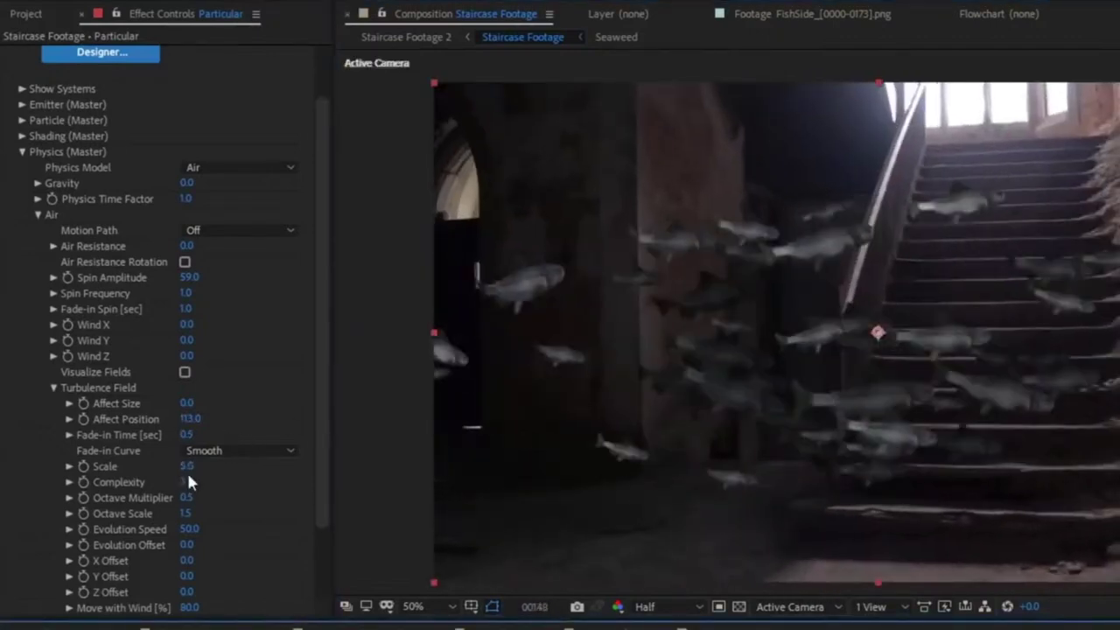
click(188, 480)
text(2)
key(Return)
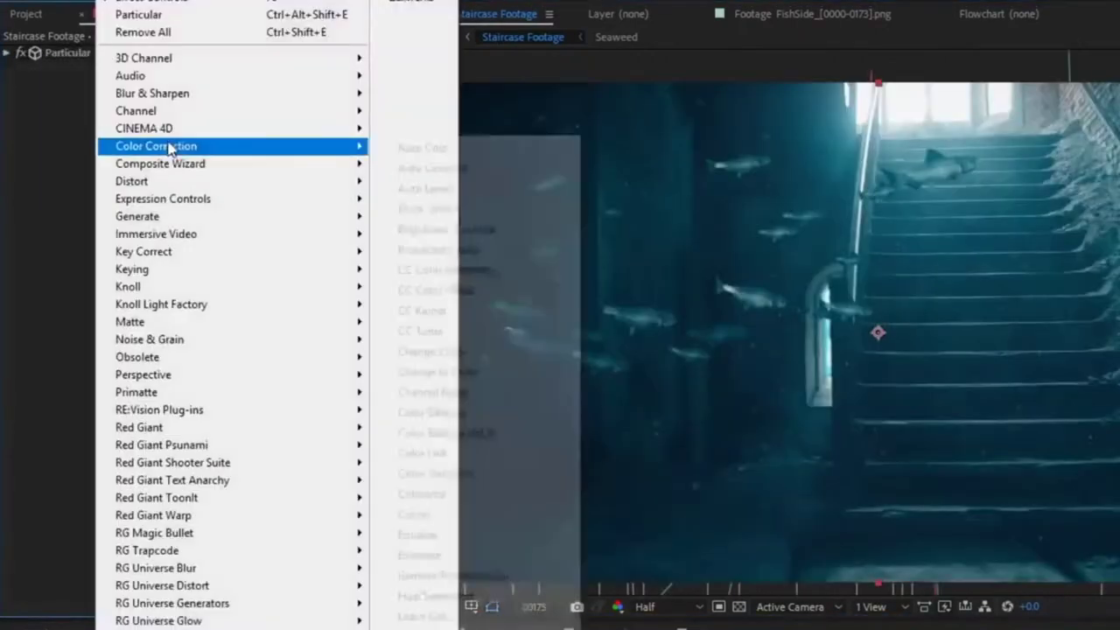
Step: Add Brightness & Contrast to the Particular layer with Brightness -99 and Contrast -18, and add the CC Light Sweep effect
click(438, 229)
drag(186, 85, 139, 105)
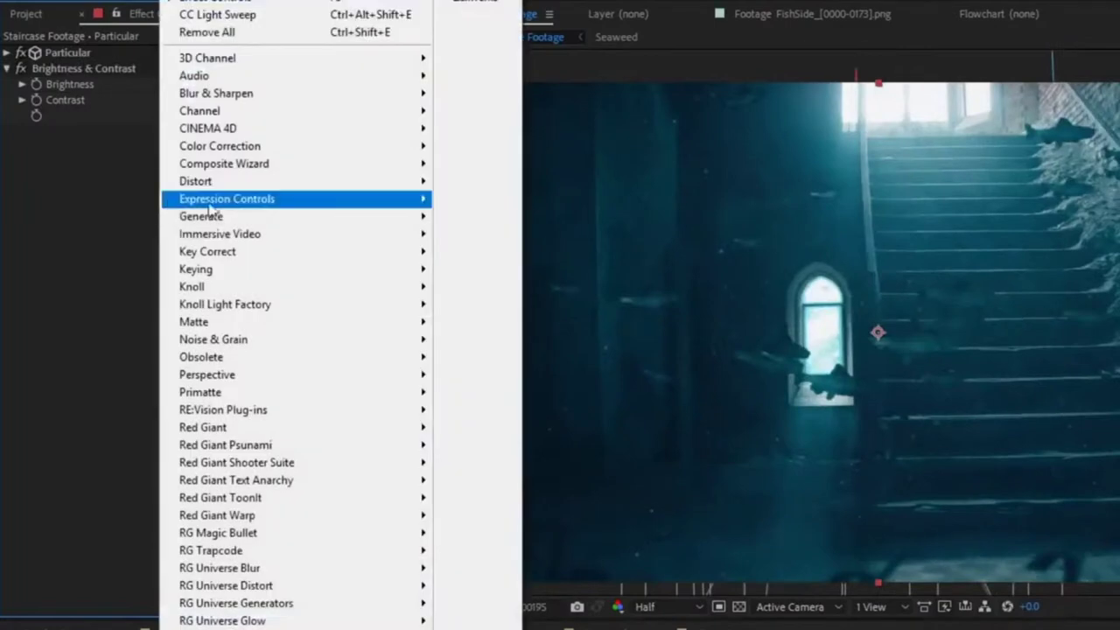
mouse_move(411, 218)
click(547, 383)
Step: Try out the CC Light Sweep center across the fish, ending at 1192, 512 over the stairs
drag(878, 207, 673, 329)
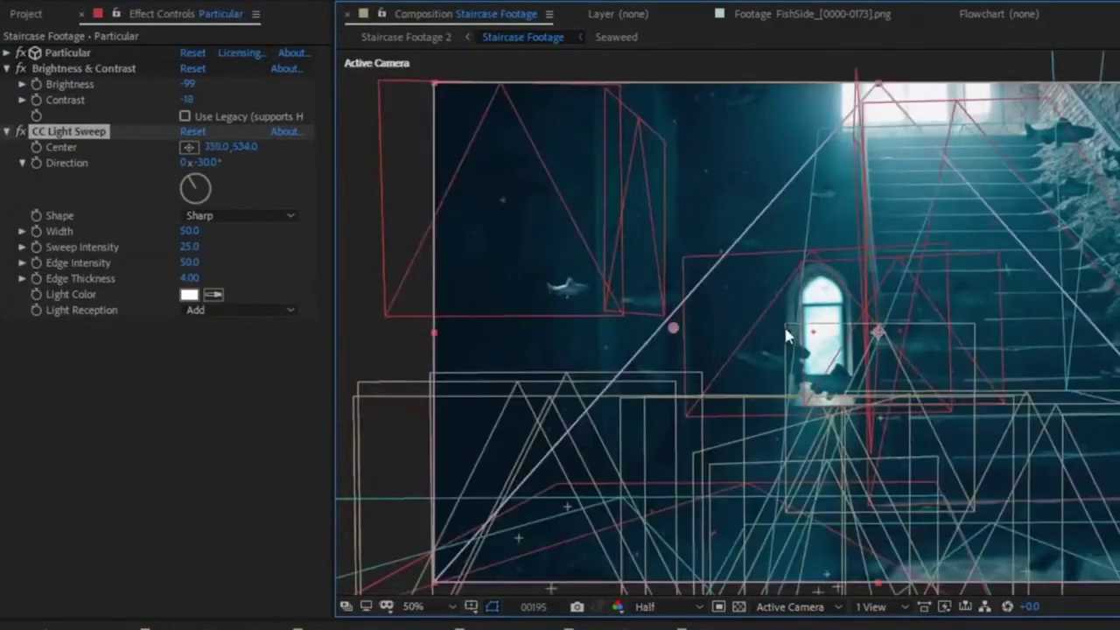
drag(798, 340, 985, 325)
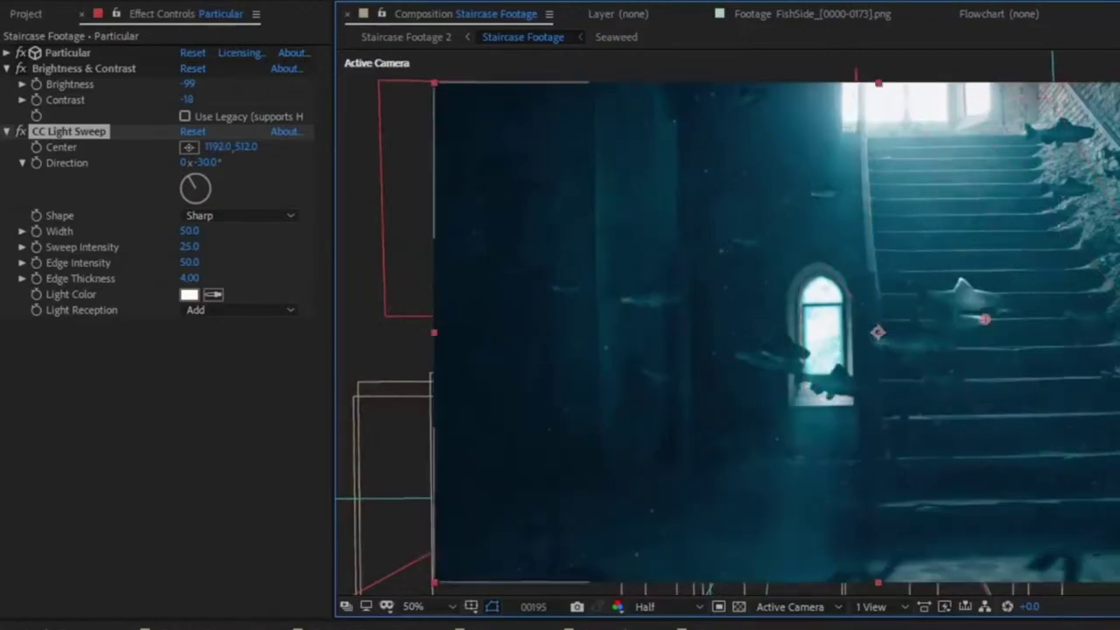
click(186, 334)
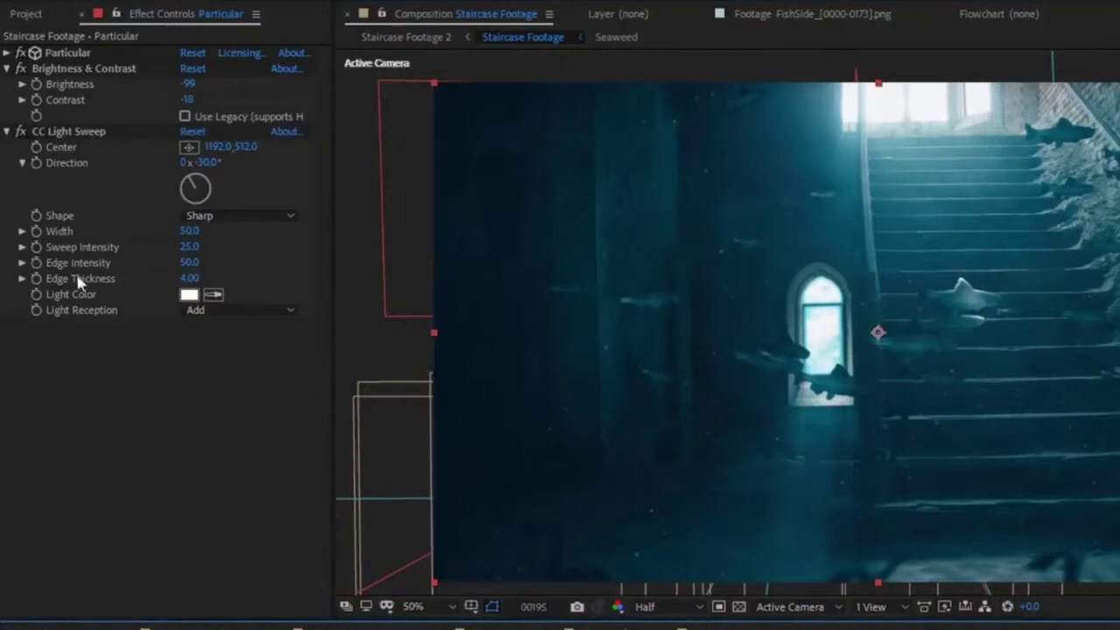
Step: Add the expression thisComp.layer("Shine 1").toComp([0,0,0]) to the CC Light Sweep Center so it follows the Shine 1 light
alt+click(35, 147)
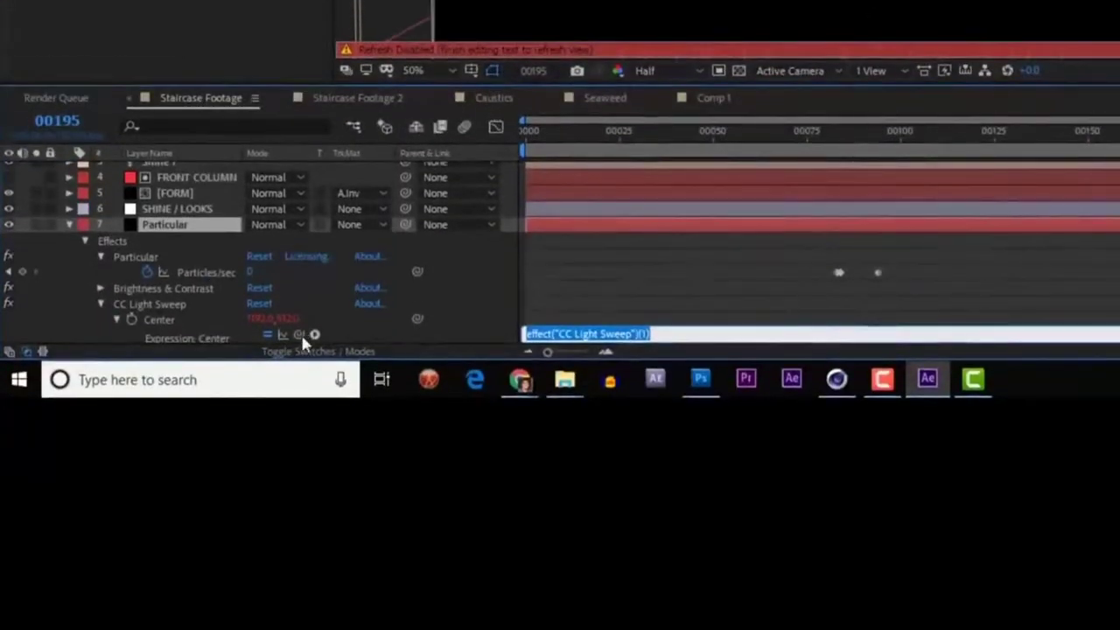
drag(299, 335, 186, 197)
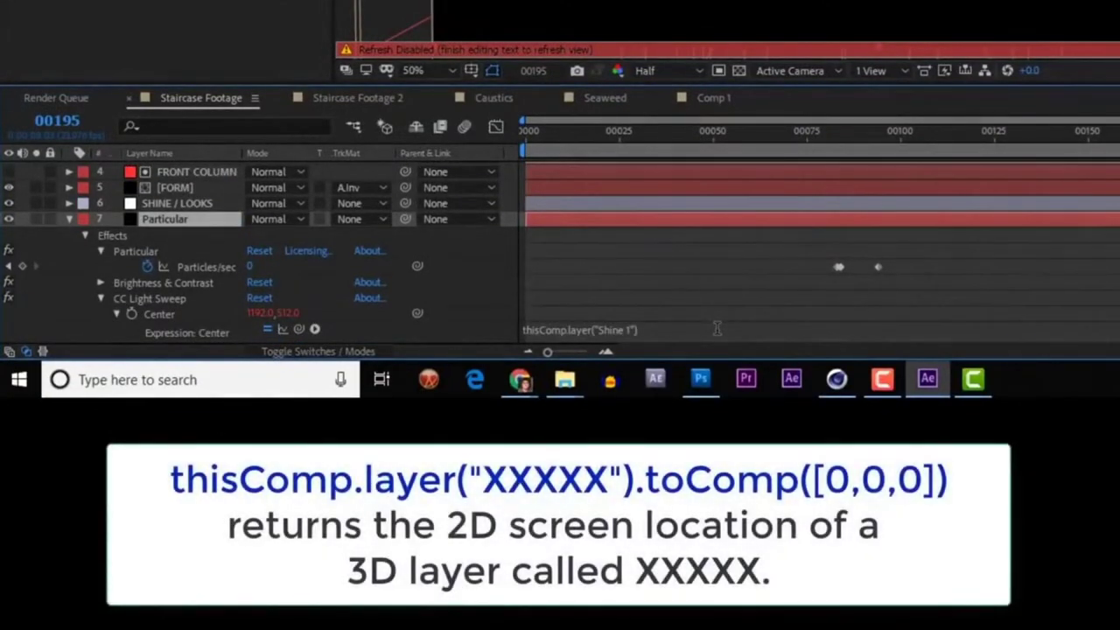
text(.toComp([0,0,0]))
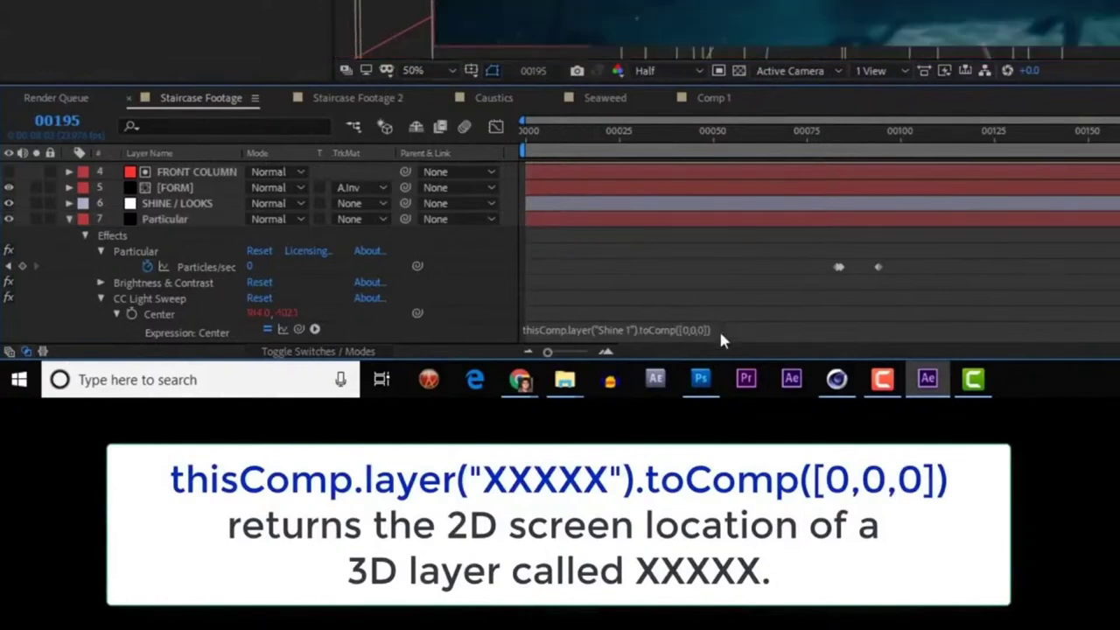
click(718, 328)
click(739, 306)
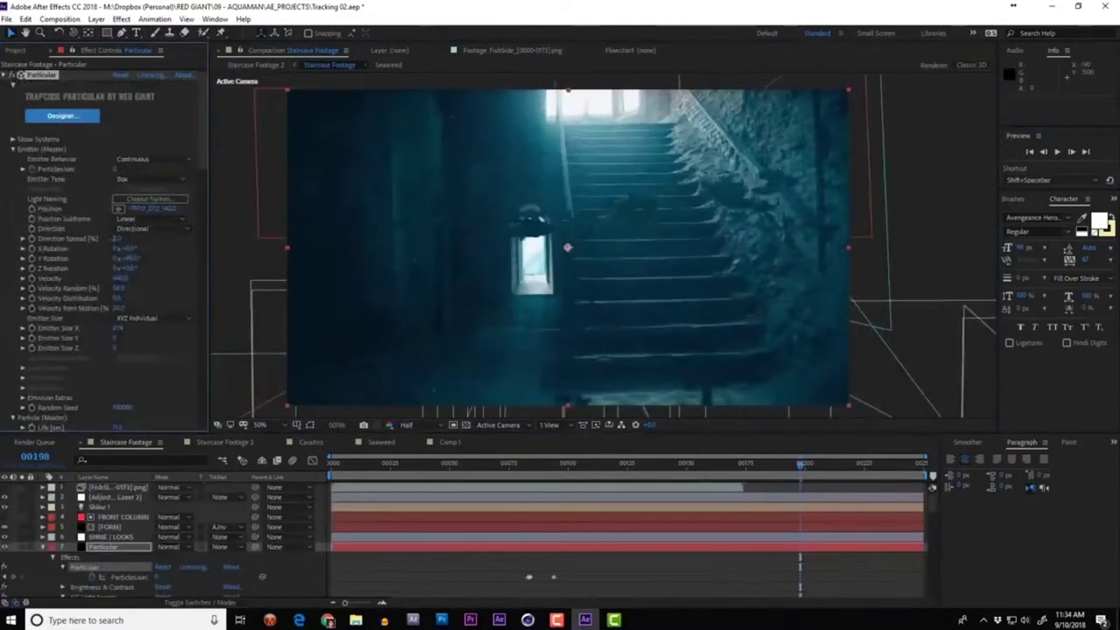
Step: Set Particular's Aux System to emit Continuously with Sphere as the particle type, and preview the trails behind the fish
click(779, 468)
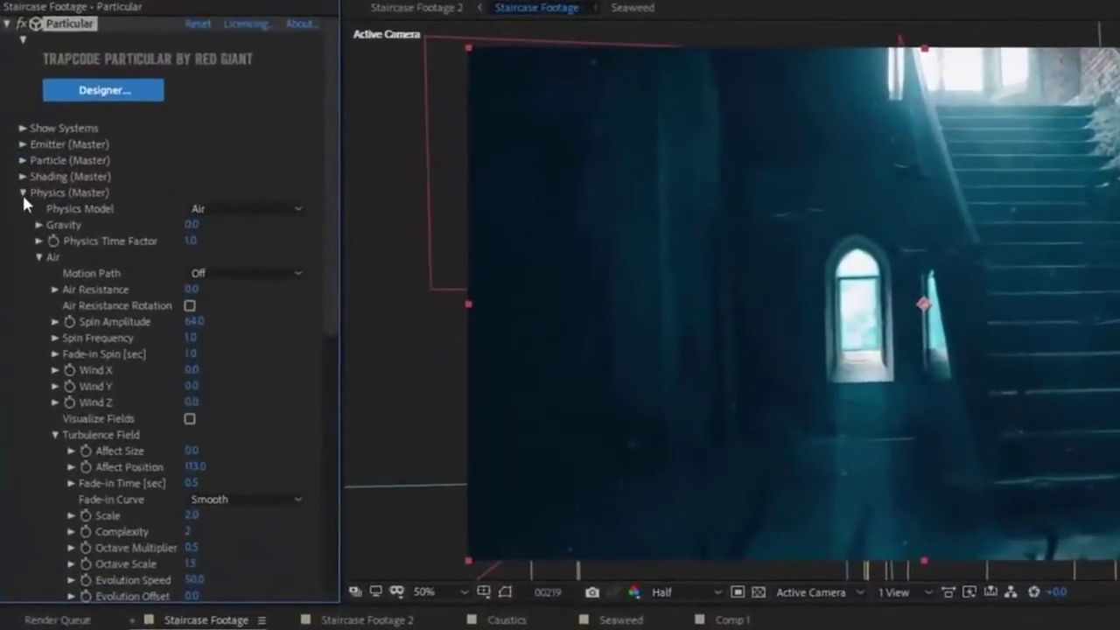
click(22, 192)
click(22, 207)
scroll(52, 184, down, 2)
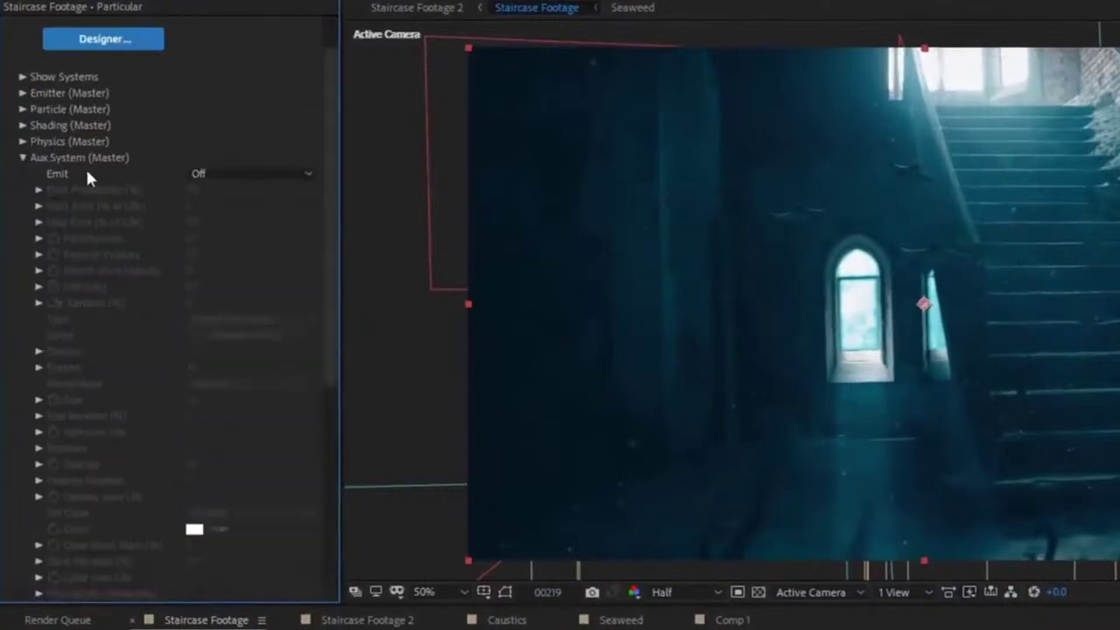
click(235, 173)
click(261, 238)
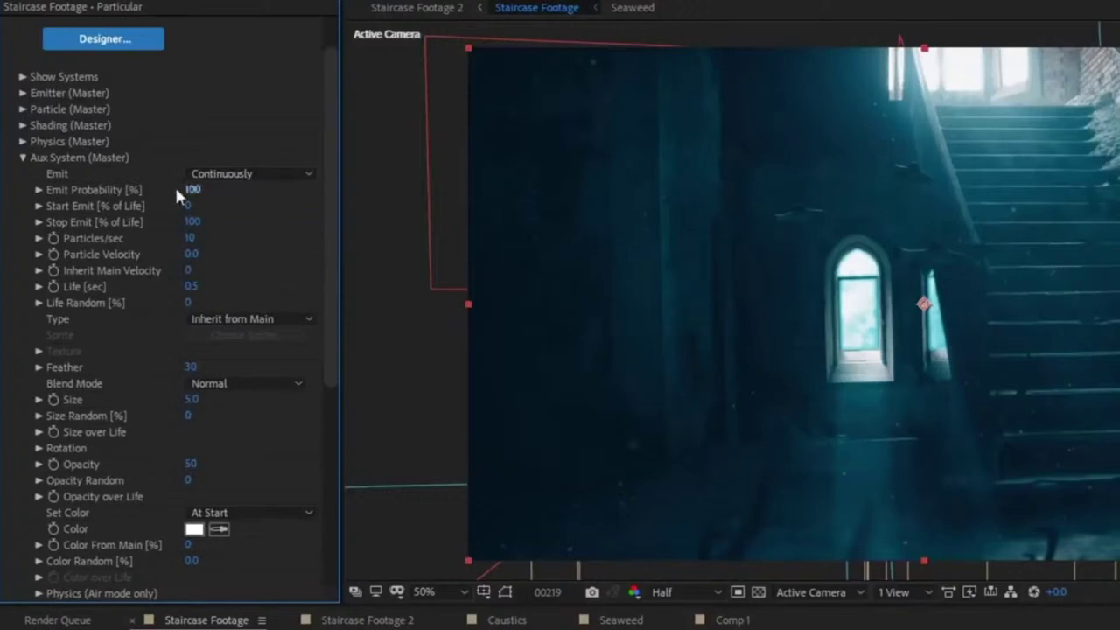
click(235, 318)
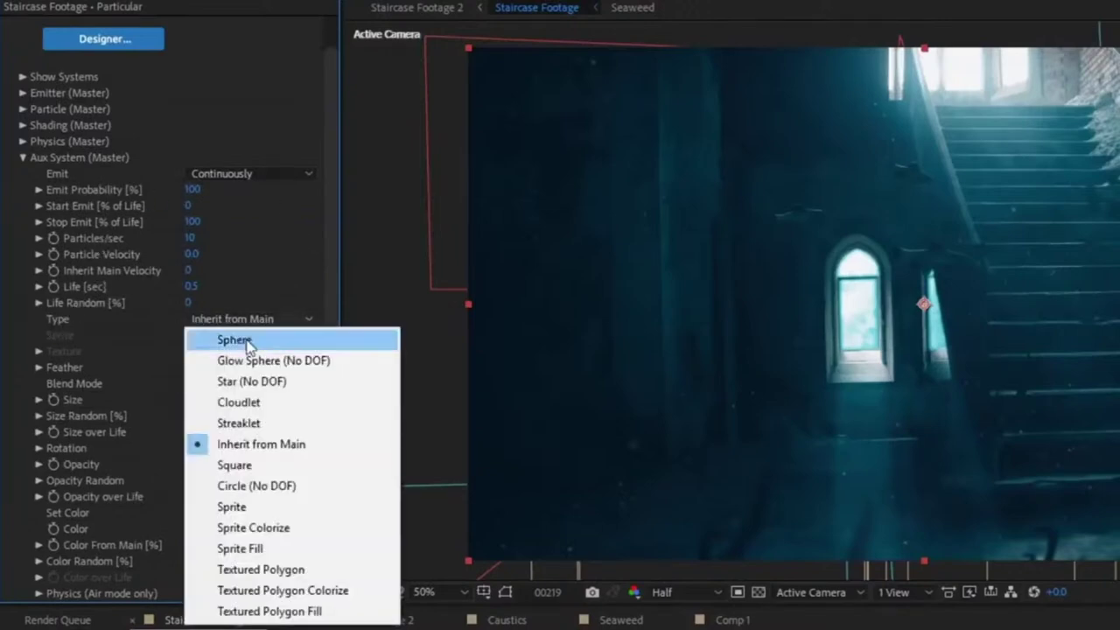
click(235, 339)
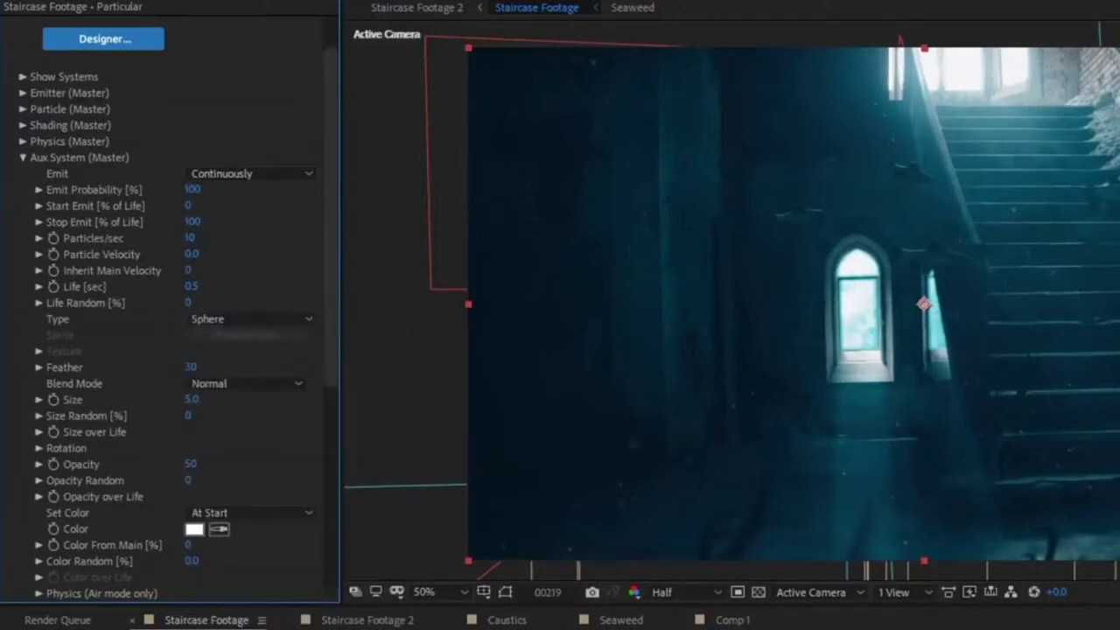
key(space)
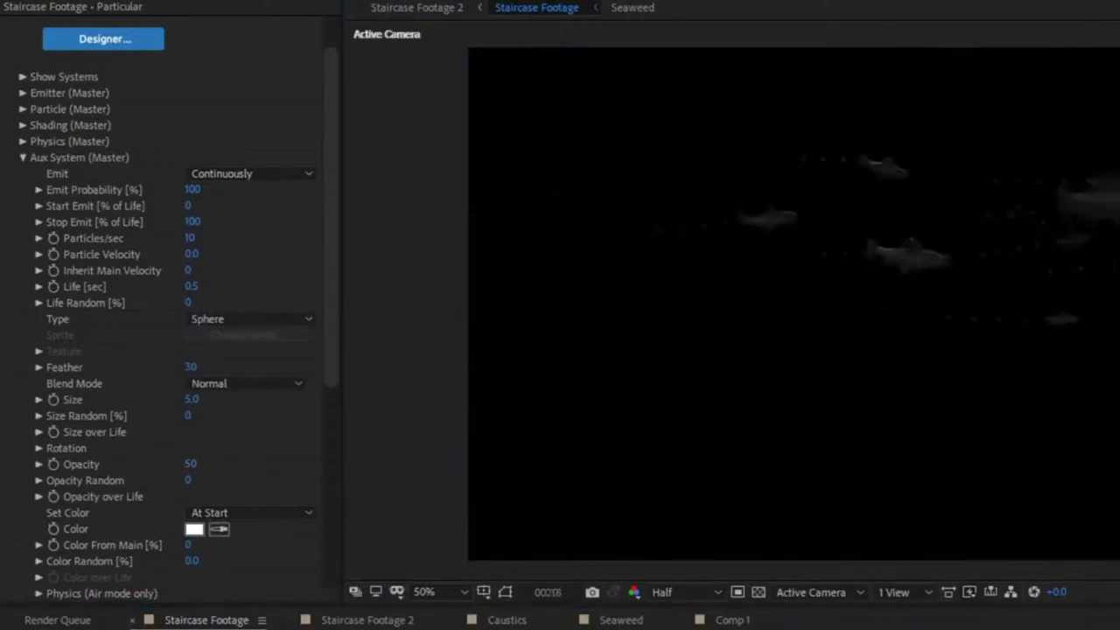
Step: Set the Aux System's Size Random to 100 and shape its Size over Life curve to taper to zero at the end
drag(188, 416, 431, 419)
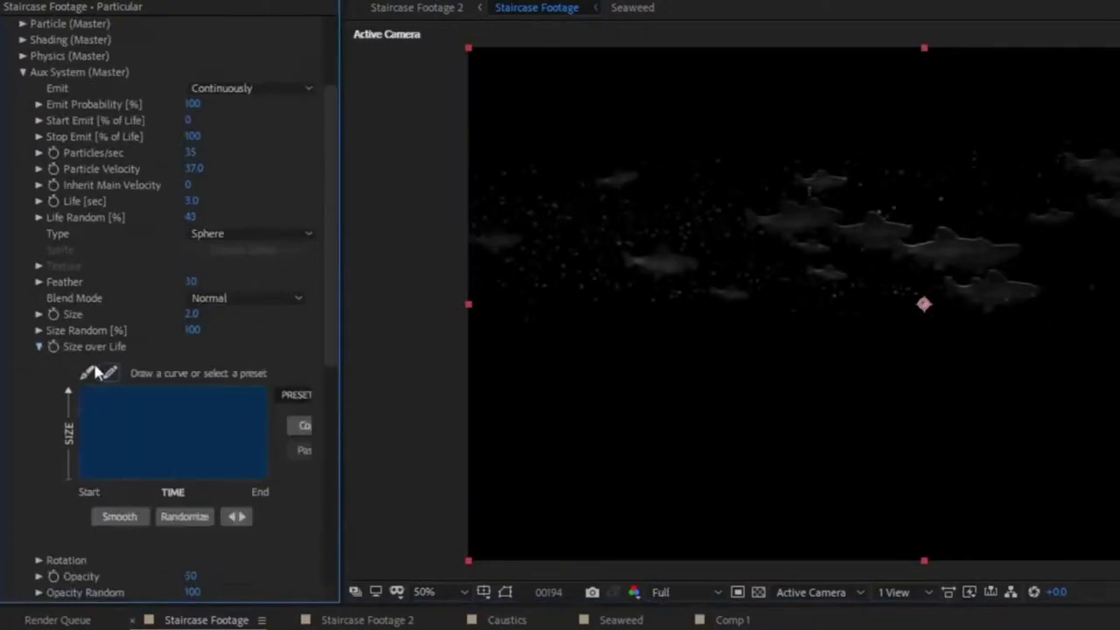
drag(221, 386, 304, 504)
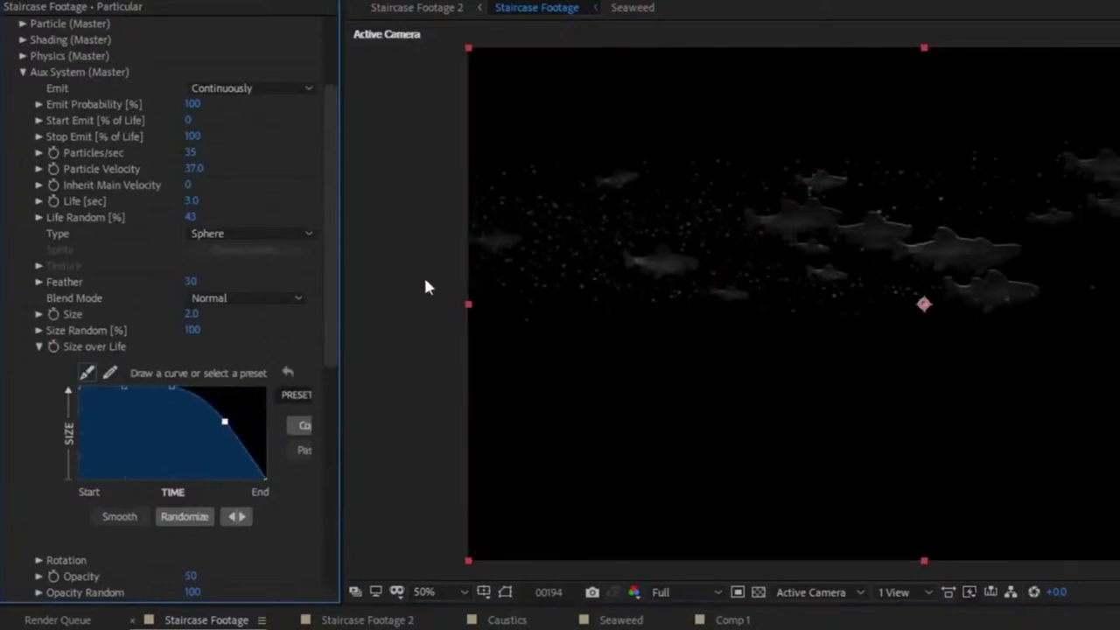
click(38, 347)
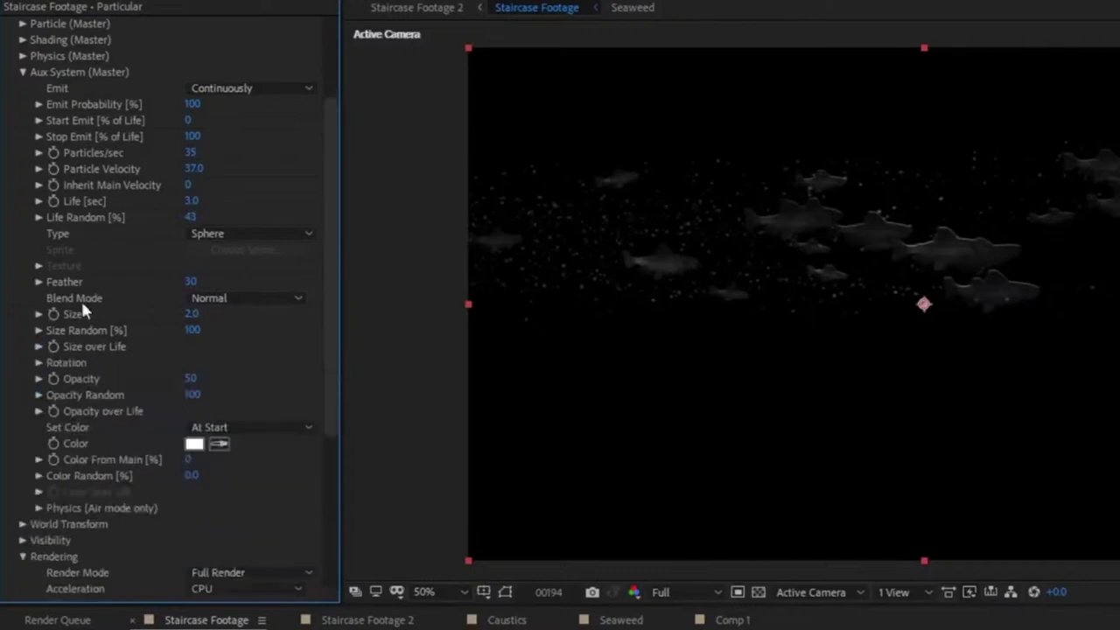
Step: Increase the Turbulence Position in the Aux System's Air-mode physics settings
click(39, 508)
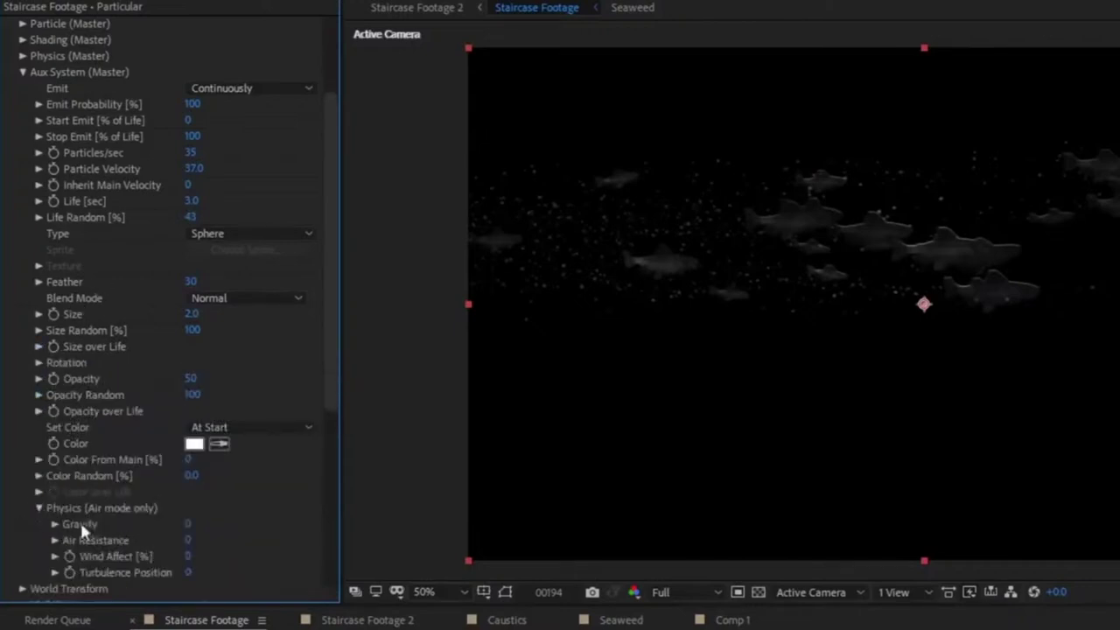
drag(191, 572, 200, 572)
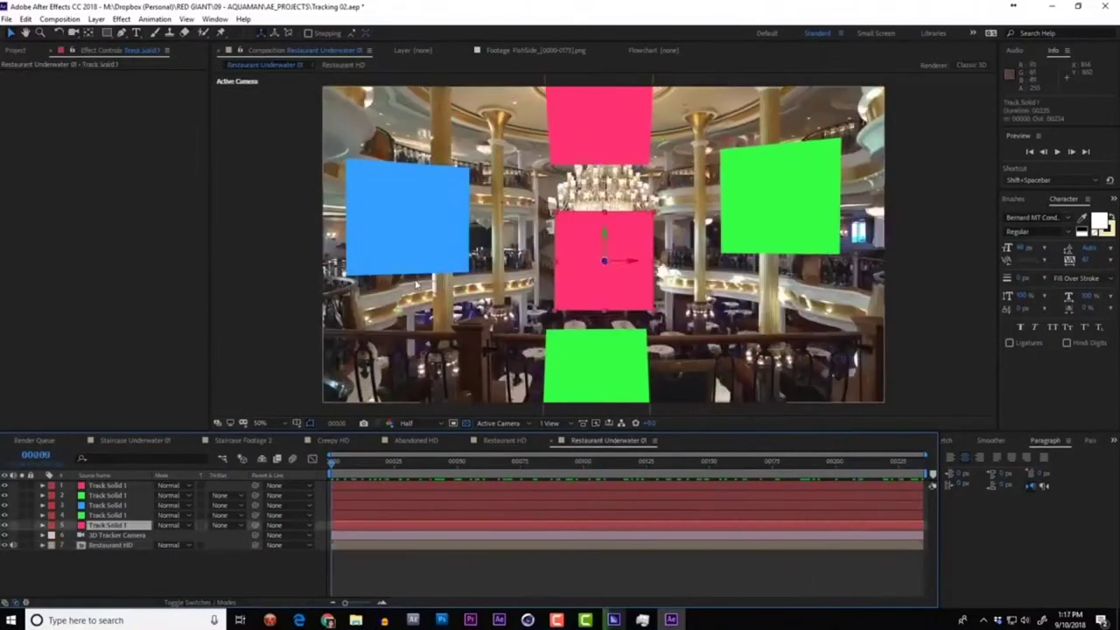
Step: Copy the Shine 1 light and SHINE / LOOKS layers from Staircase Underwater 01 into the Restaurant Underwater 01 composition
click(164, 444)
click(119, 535)
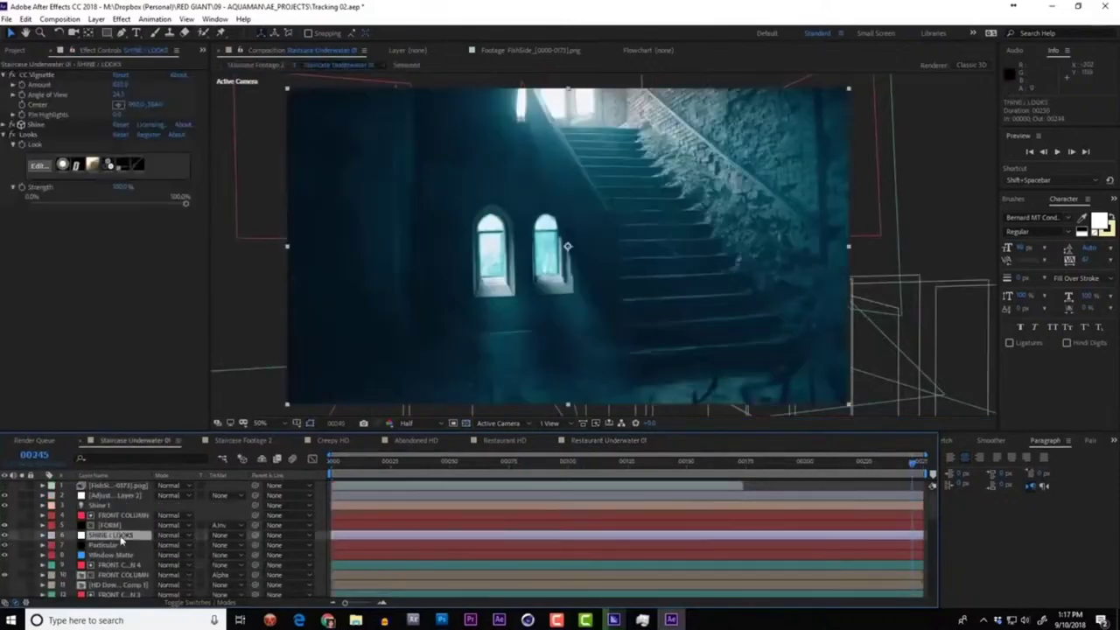
click(99, 505)
ctrl+click(109, 535)
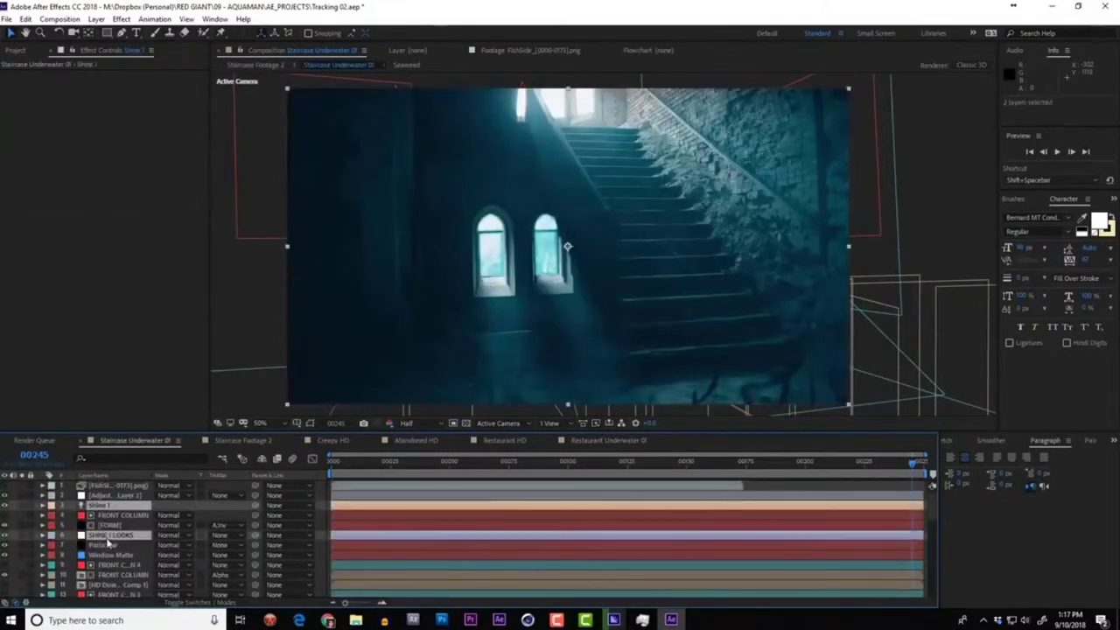
click(610, 440)
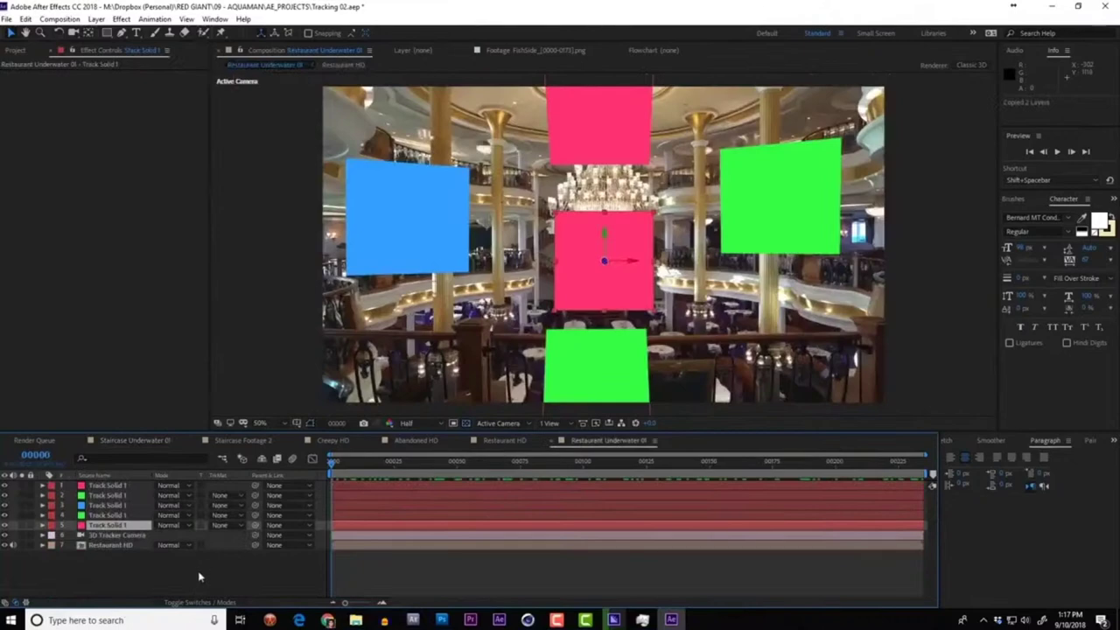
key(ctrl+v)
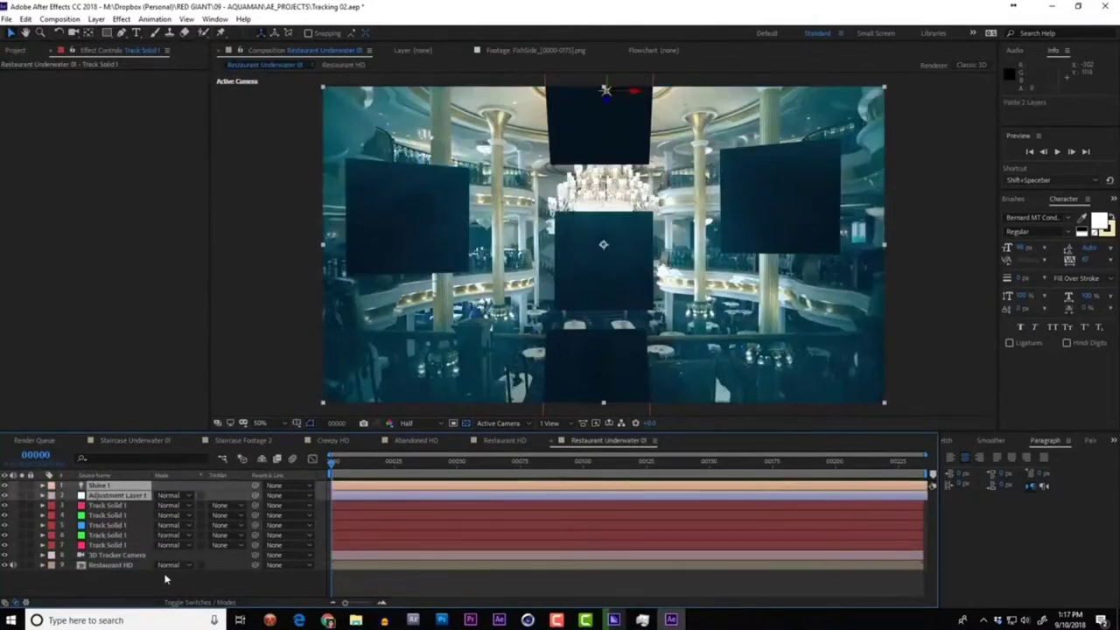
Step: Hide the five Track Solid layers and move the Shine 1 light from above the chandelier toward the hall's upper-left corner
drag(4, 506, 6, 549)
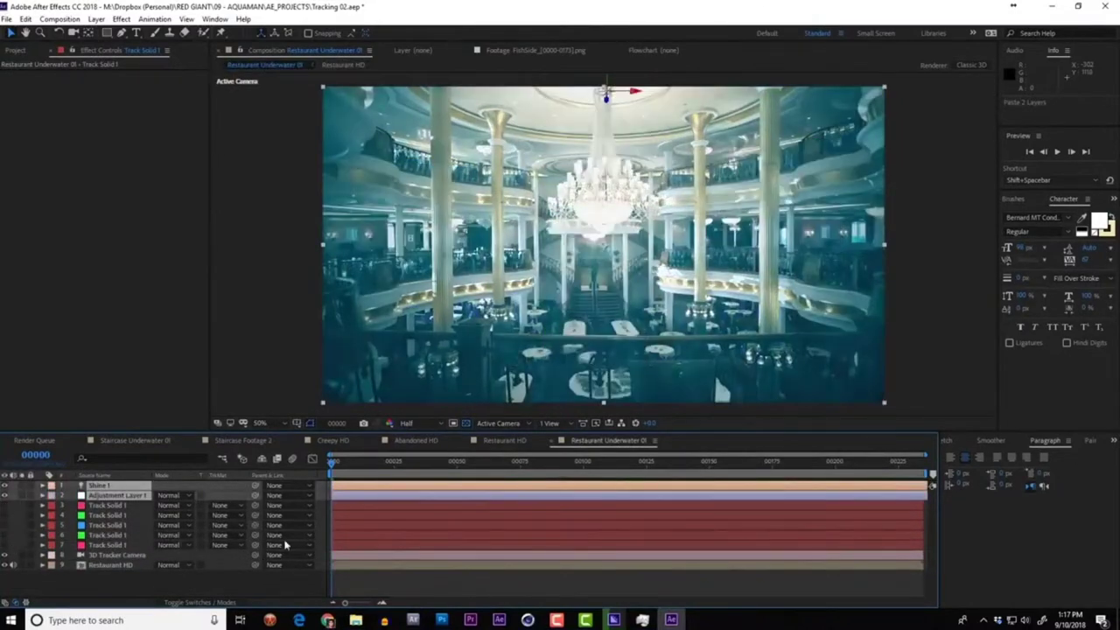
click(99, 485)
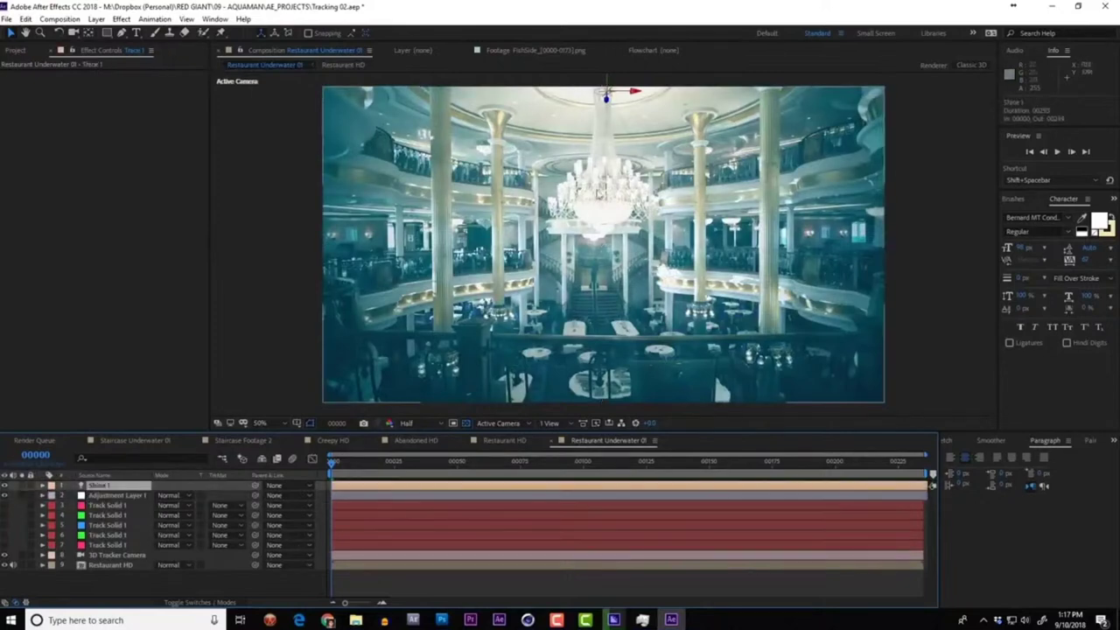
drag(636, 97, 492, 119)
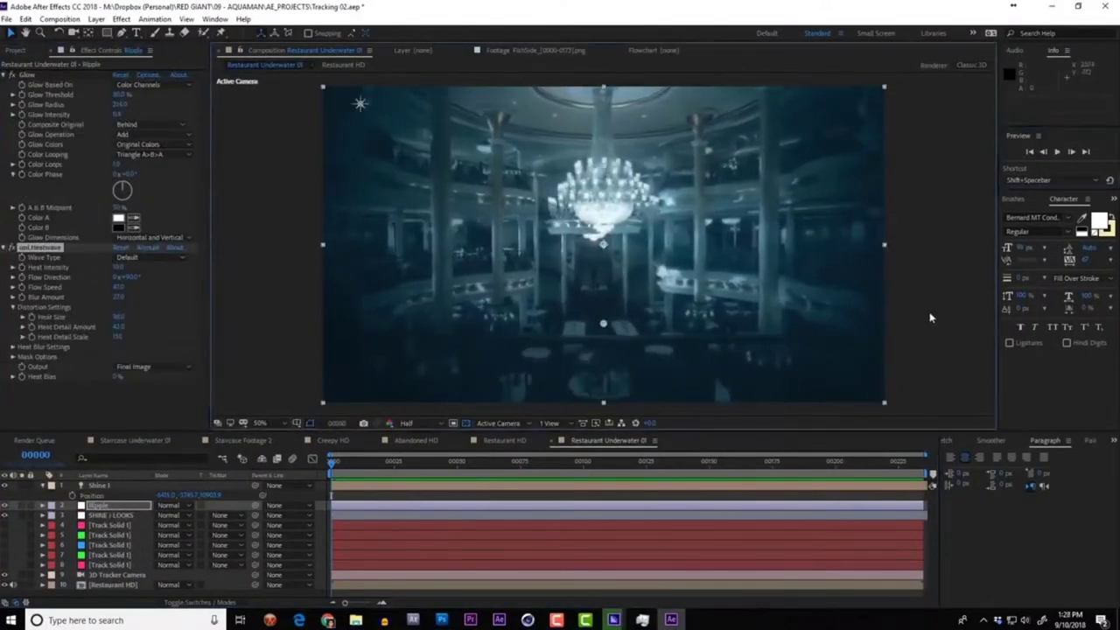
Step: Create a new black solid named FORM in the Restaurant Underwater 01 composition
click(97, 18)
mouse_move(106, 35)
click(298, 45)
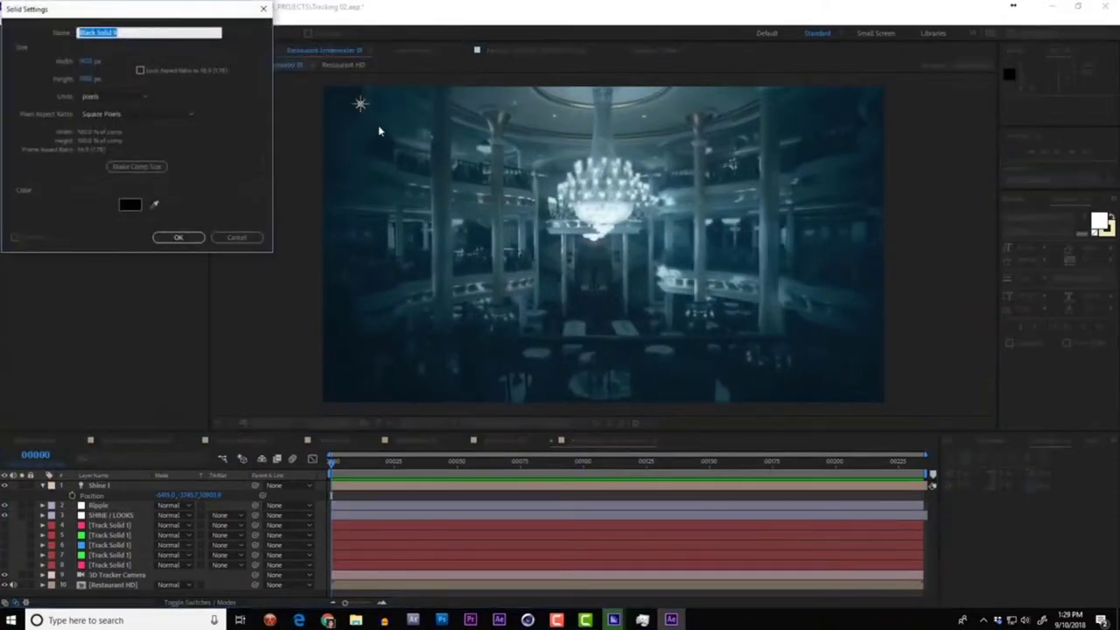
text(FORM)
key(Return)
Step: Apply the Trapcode Form effect to the FORM solid and expand its Base Form settings
key(ctrl+space)
text(form)
key(Return)
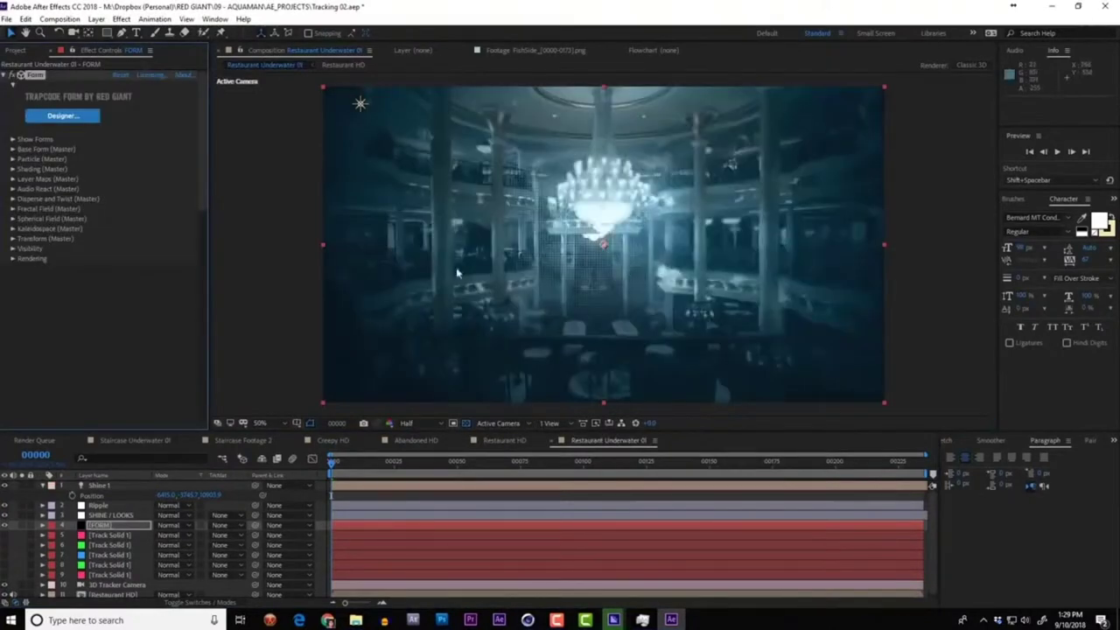
click(13, 150)
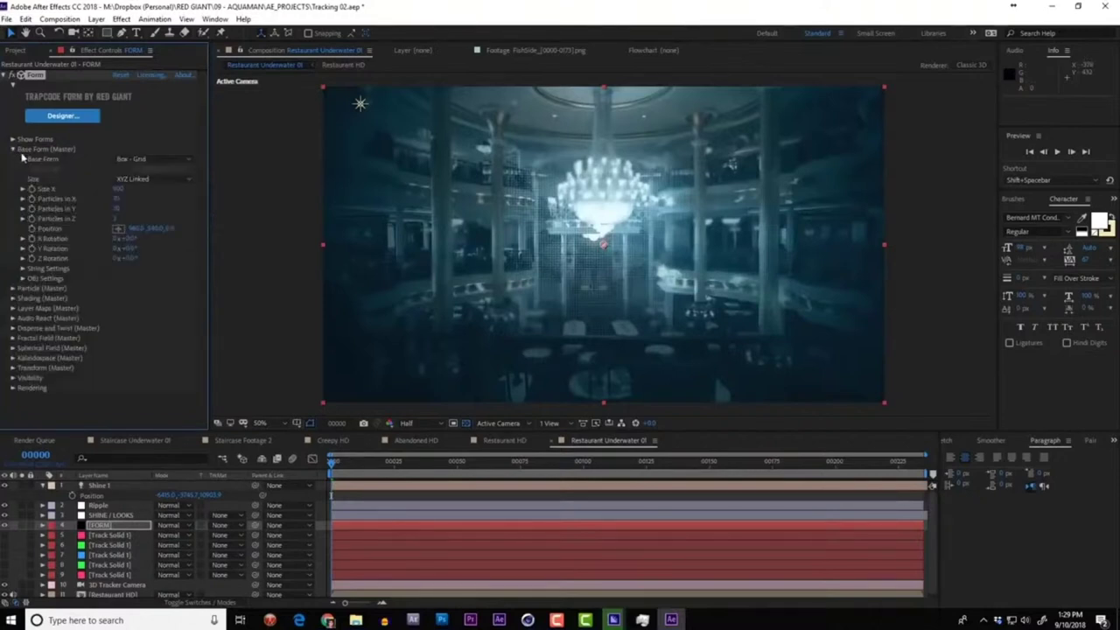
Step: Scatter the FORM particles with a Disperse of about 190 and adjust the Fractal Field's Flow X and Flow Evolution
scroll(105, 245, down, 10)
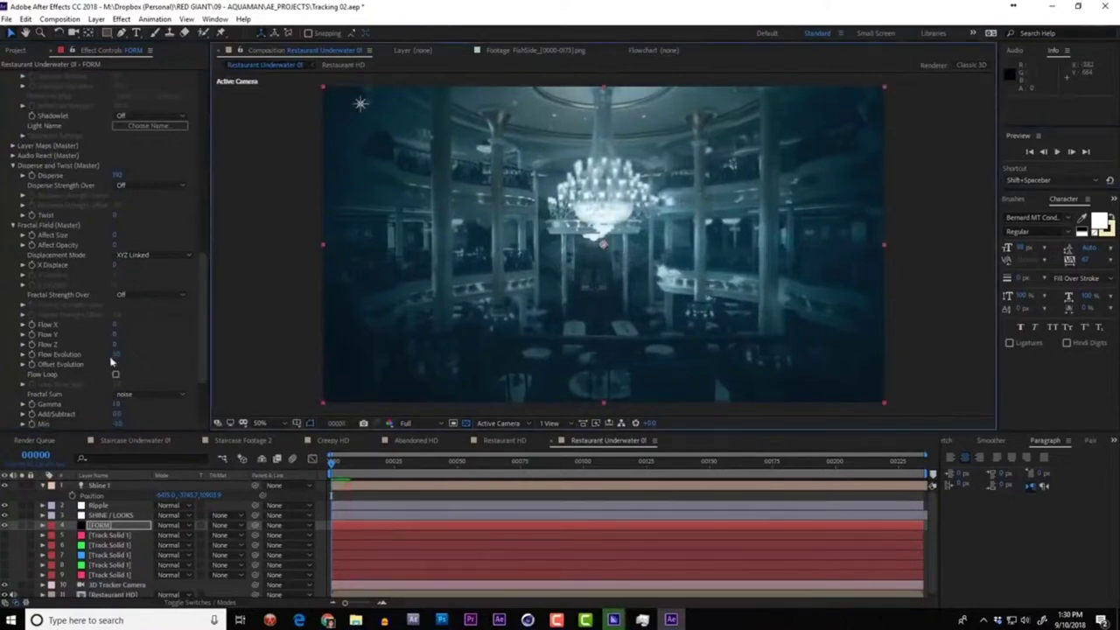
drag(116, 357, 128, 366)
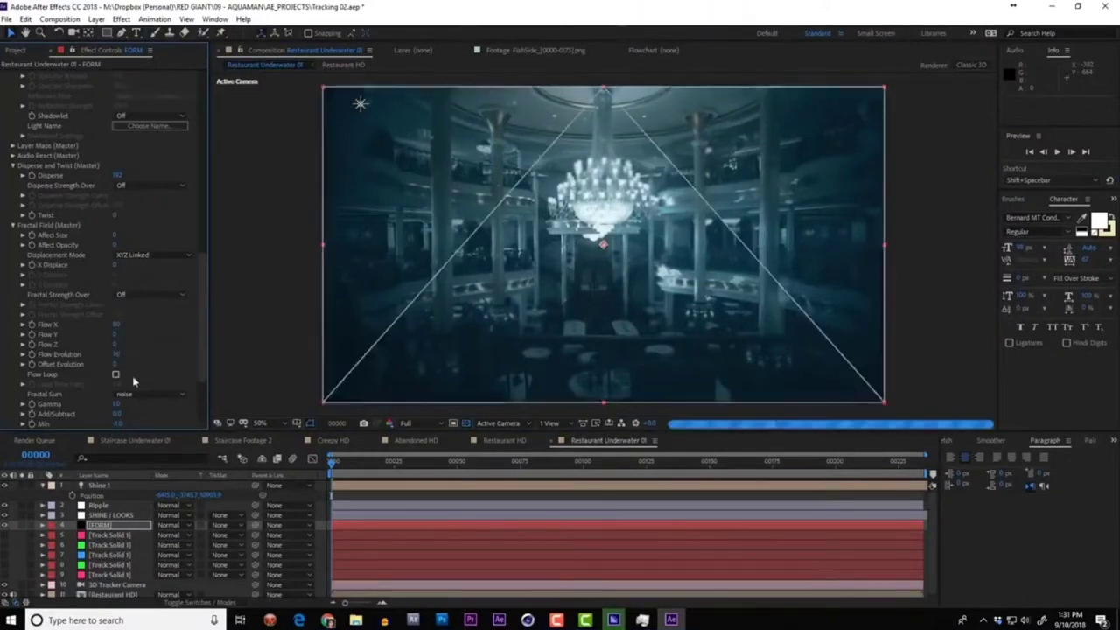
click(144, 294)
click(152, 323)
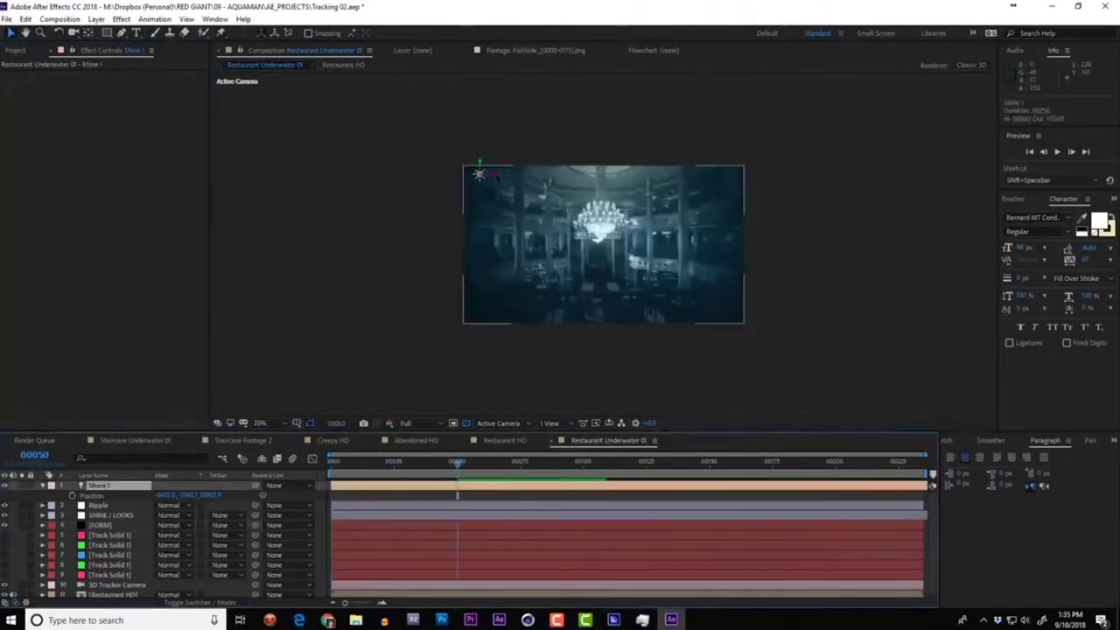
Step: Move the Shine 1 light from the hall's upper-left corner onto the chandelier and preview the rays in the Restaurant Underwater 01 composition
scroll(608, 173, up, 2)
scroll(640, 146, up, 2)
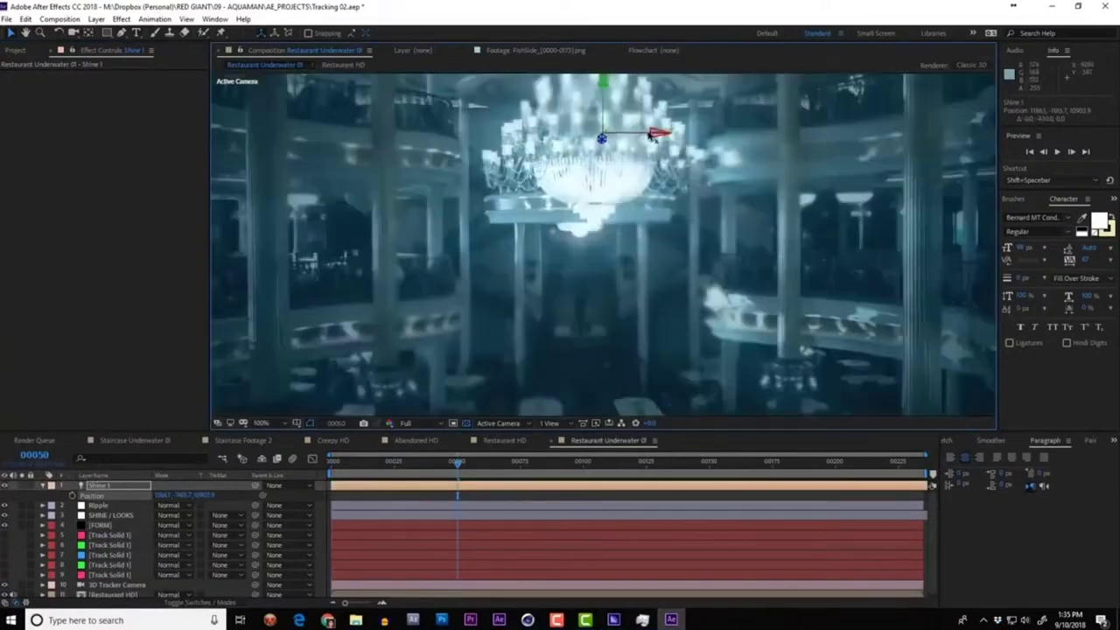
click(593, 112)
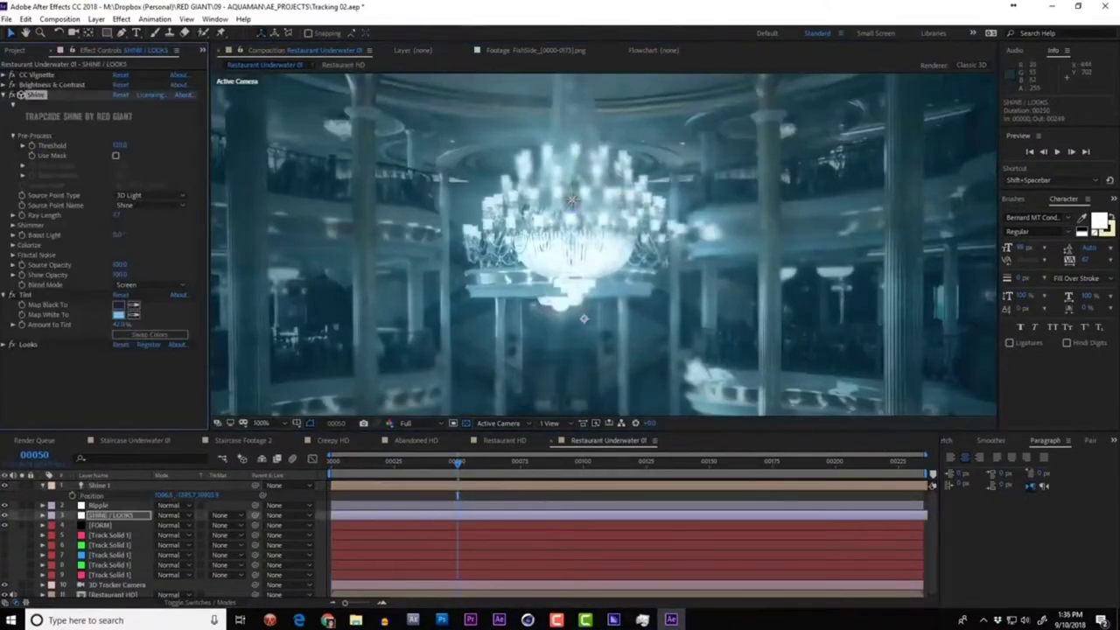
scroll(587, 278, down, 2)
click(589, 218)
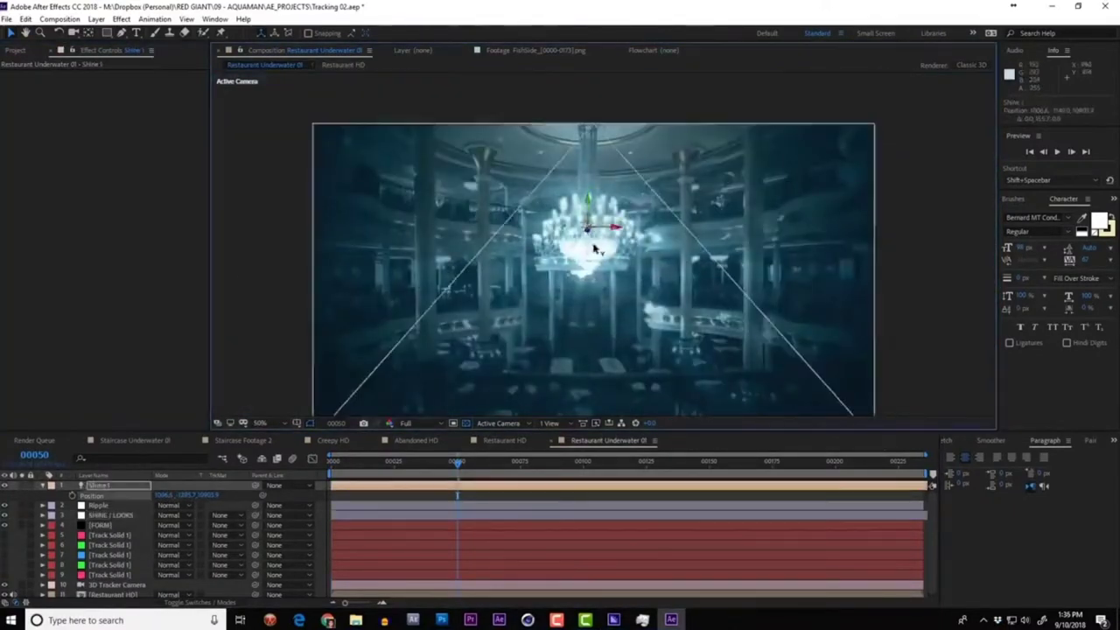
key(space)
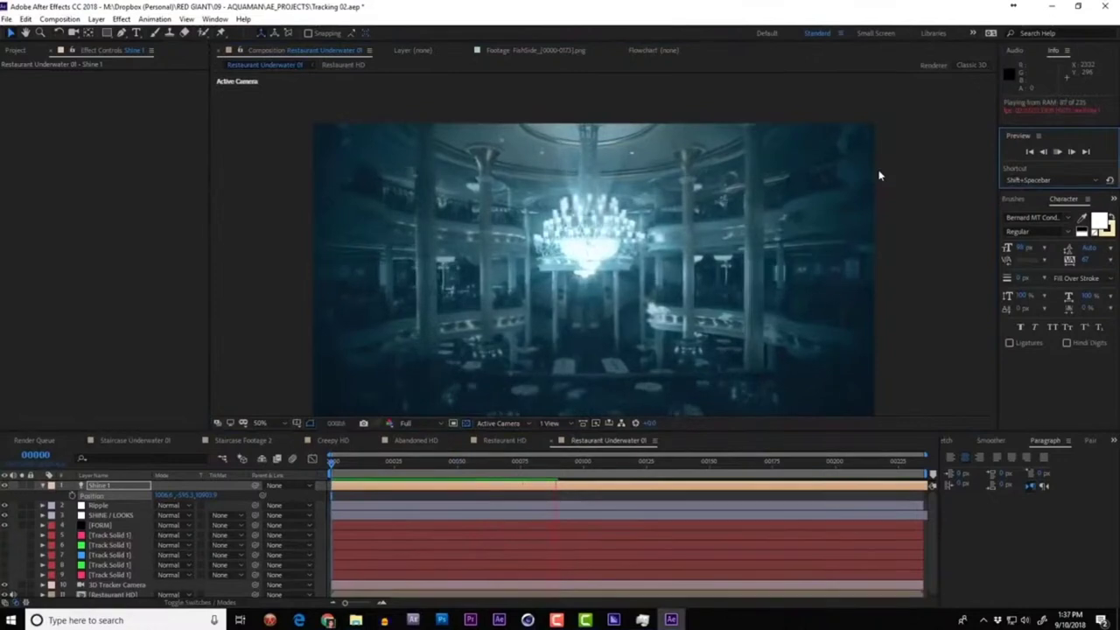
click(905, 210)
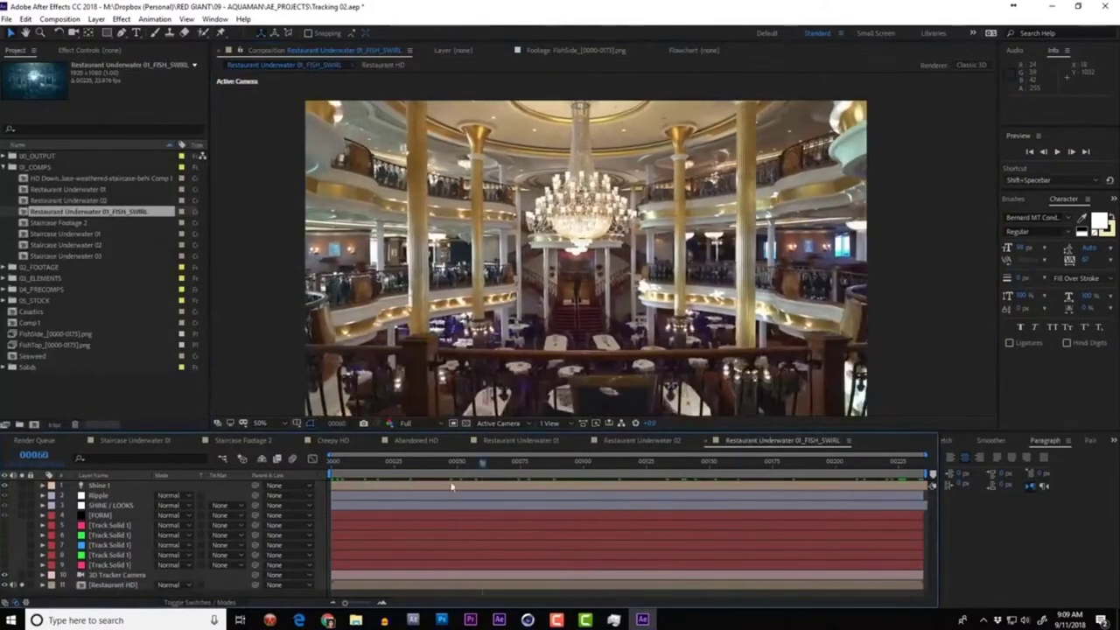
Step: Play through the ungraded restaurant footage in the Restaurant Underwater 01_FISH_SWIRL composition
key(space)
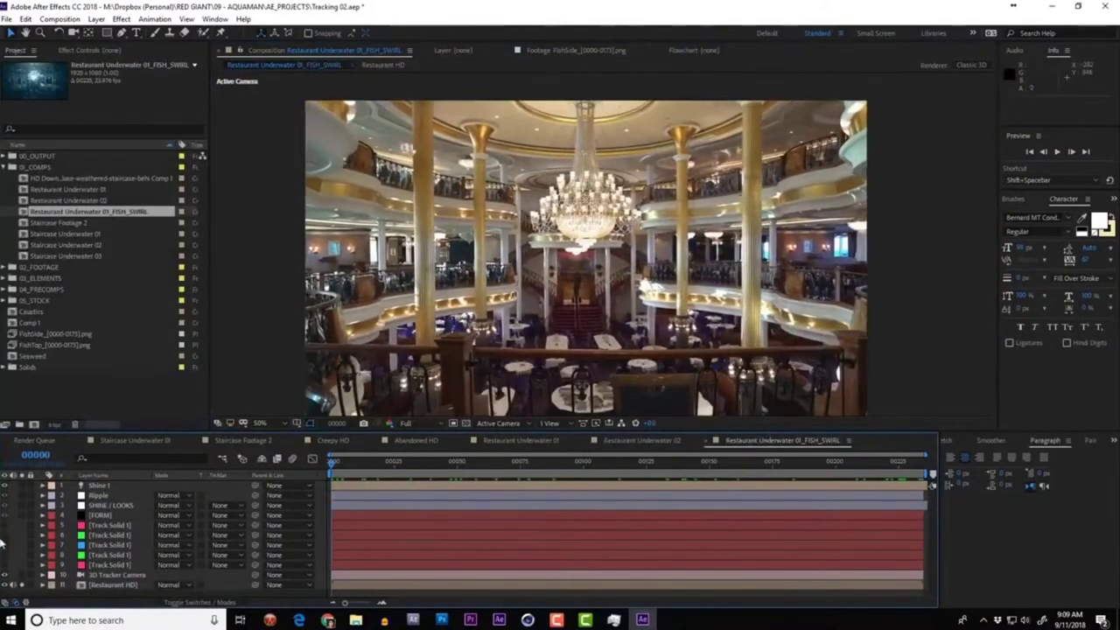
click(113, 586)
click(110, 534)
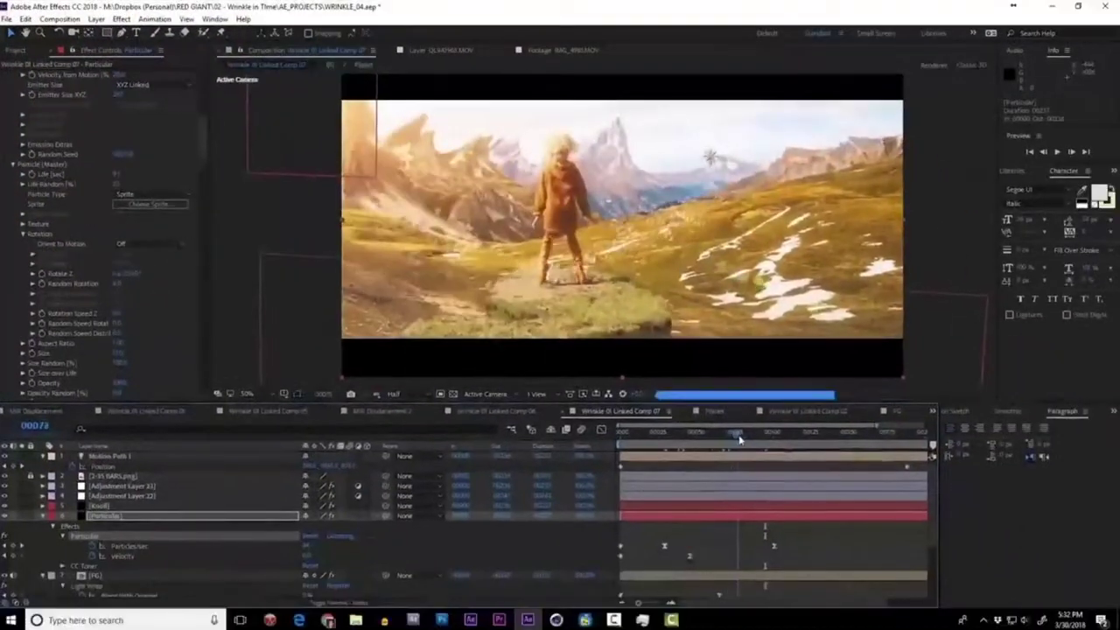
Step: Switch to the WRINKLE_04 project and examine the Particular layer's Air and Motion Path physics settings in Wrinkle 01 Linked Comp 07
click(740, 439)
drag(202, 135, 216, 251)
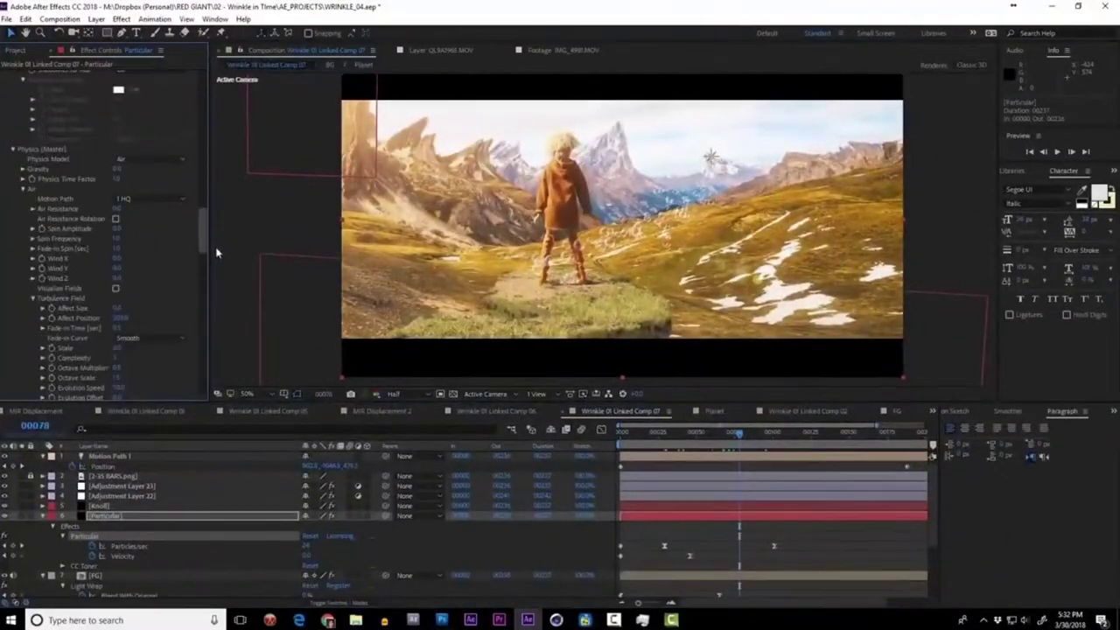
scroll(119, 295, down, 1)
drag(121, 329, 133, 329)
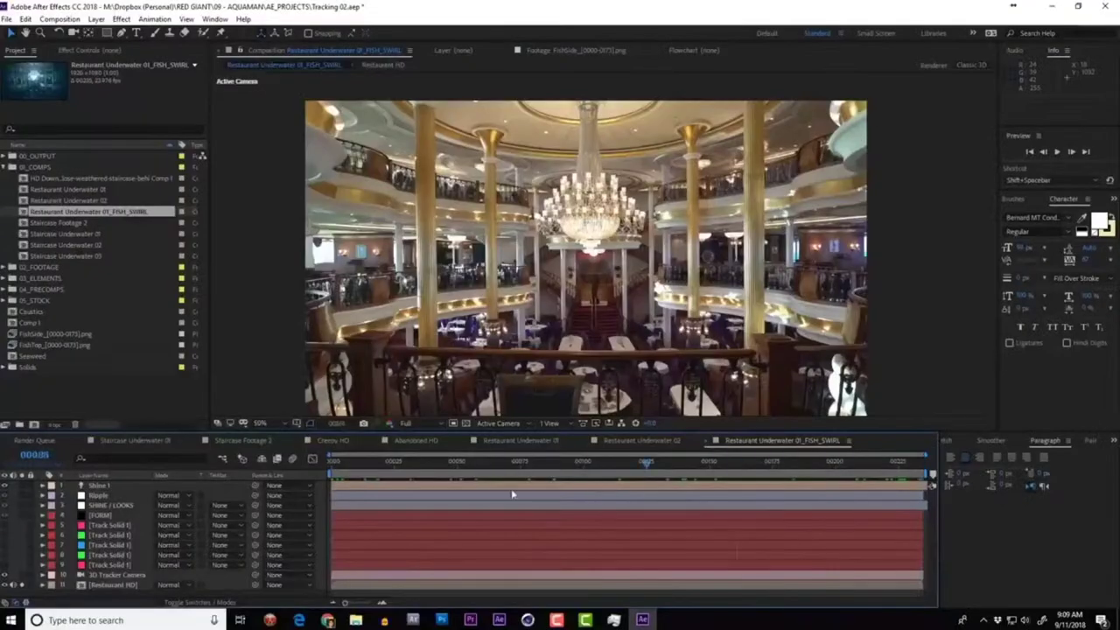
Step: Back in the FISH_SWIRL composition, duplicate the pink track solid over the chandelier as Chandelier Matte and place a Restaurant HD copy beneath it
key(Home)
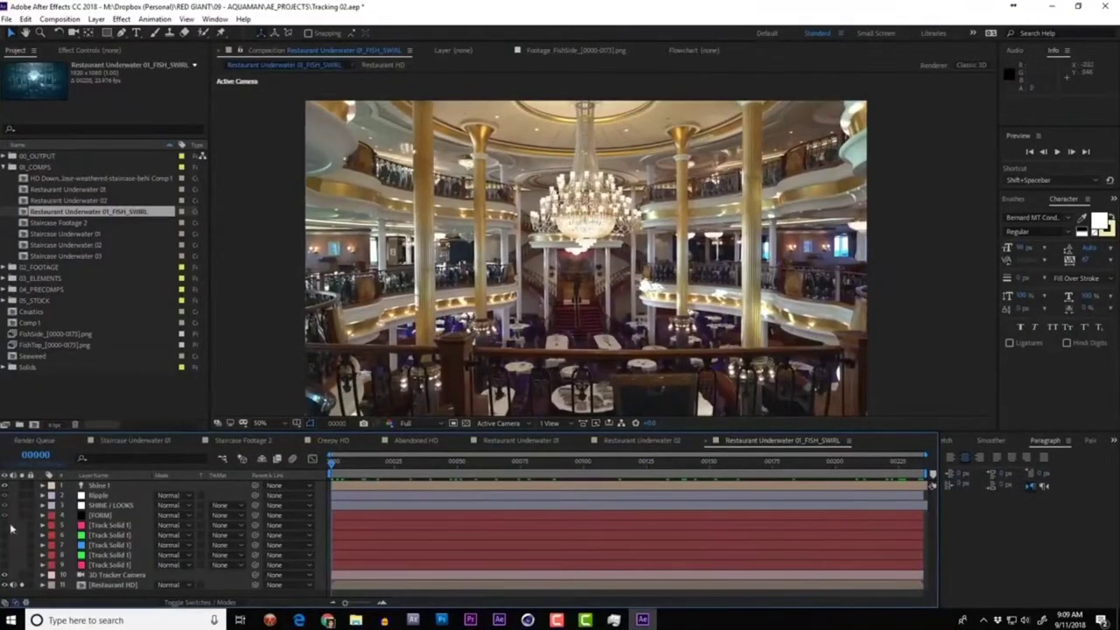
click(110, 536)
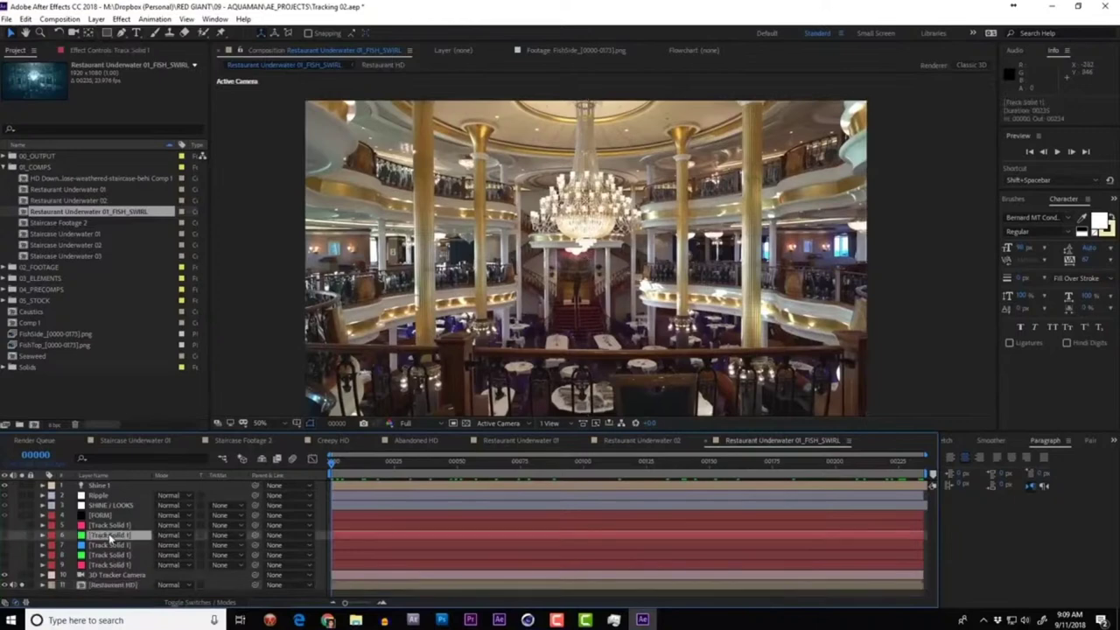
key(ctrl+d)
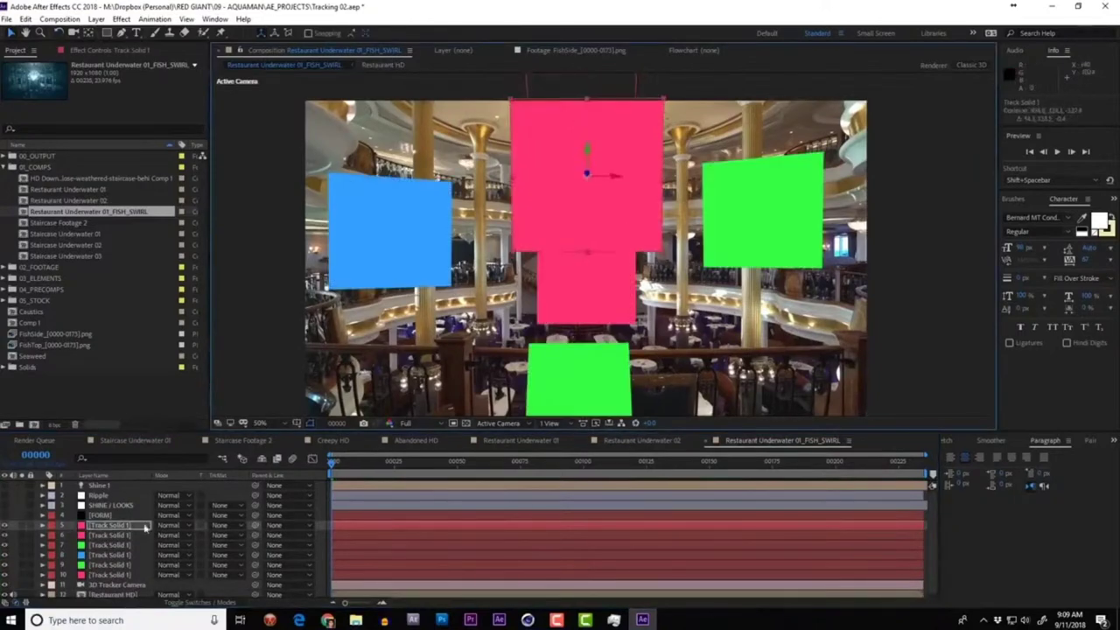
key(ctrl+v)
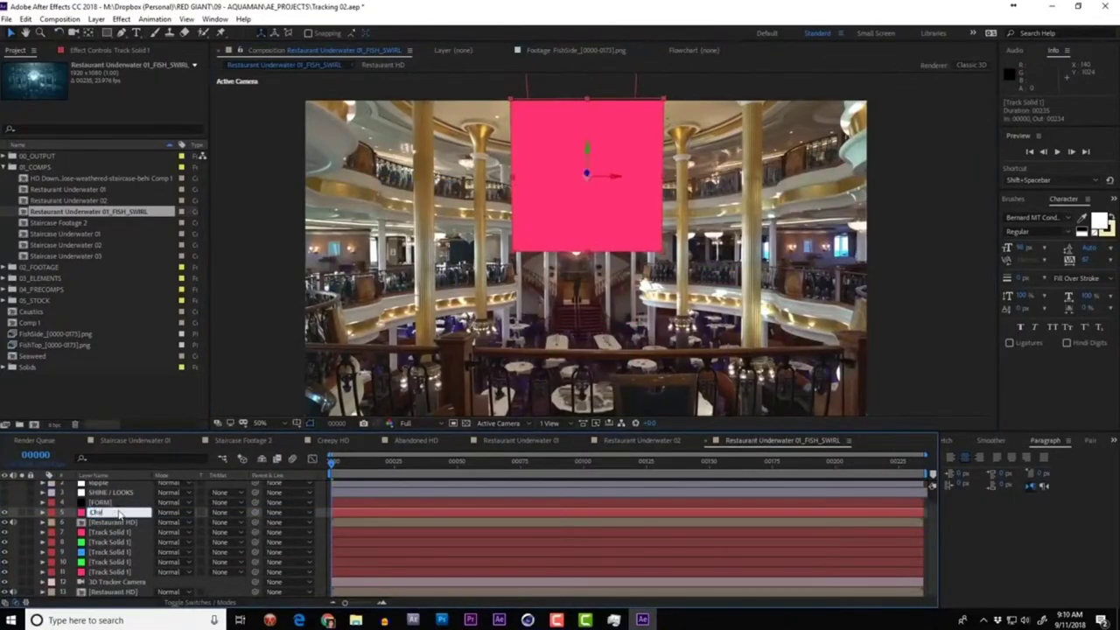
key(Return)
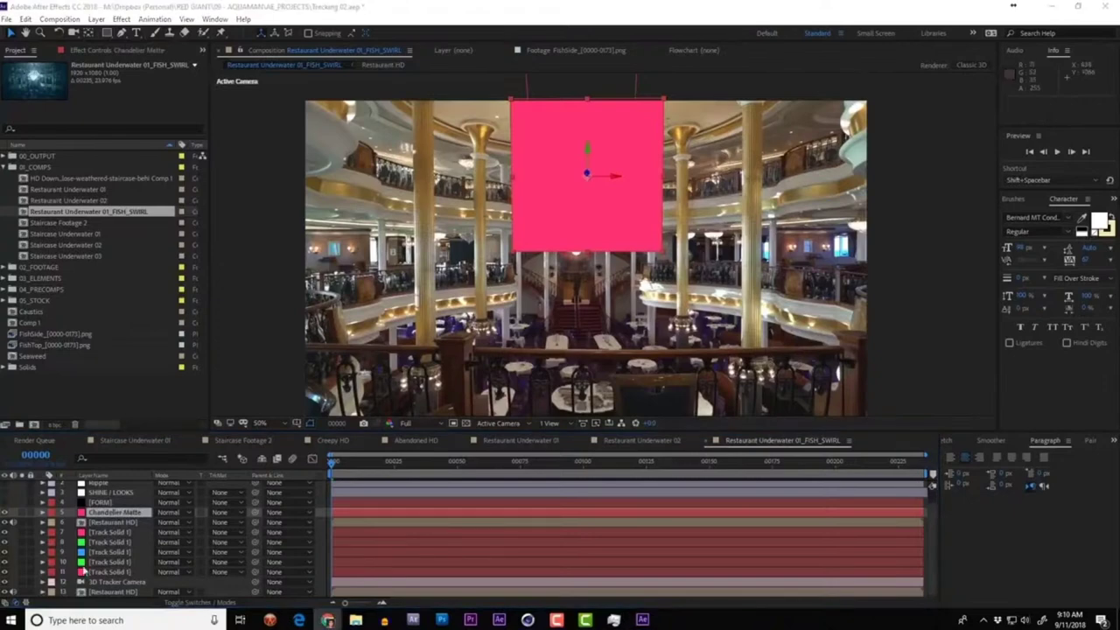
Step: Rename the copied Restaurant HD layer as Chandelier Footage and display the layer switches
click(116, 522)
key(Return)
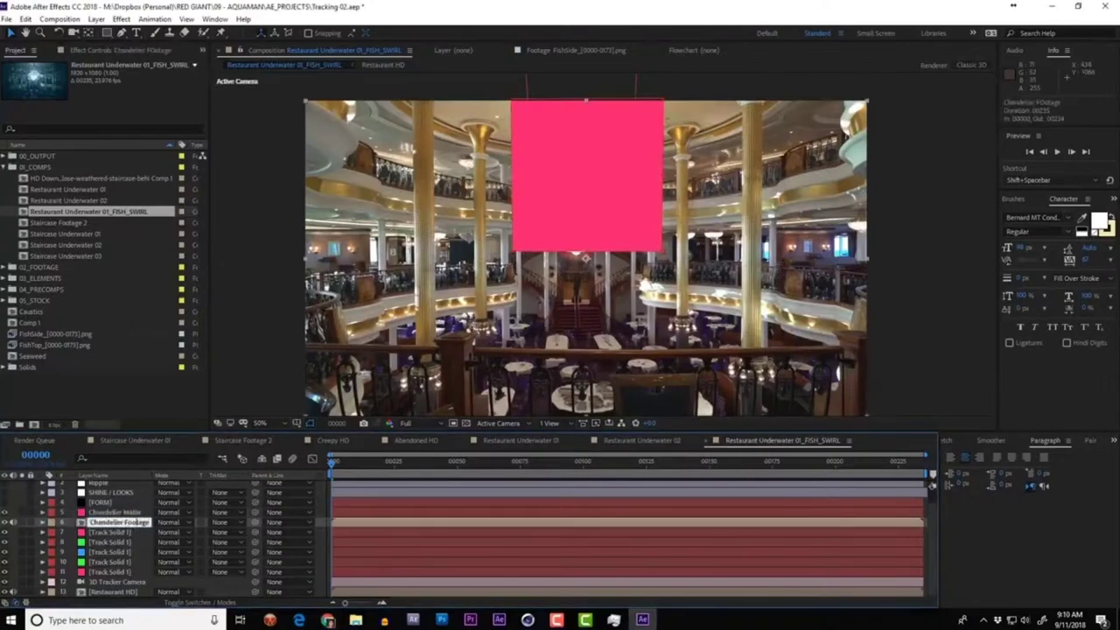
click(200, 603)
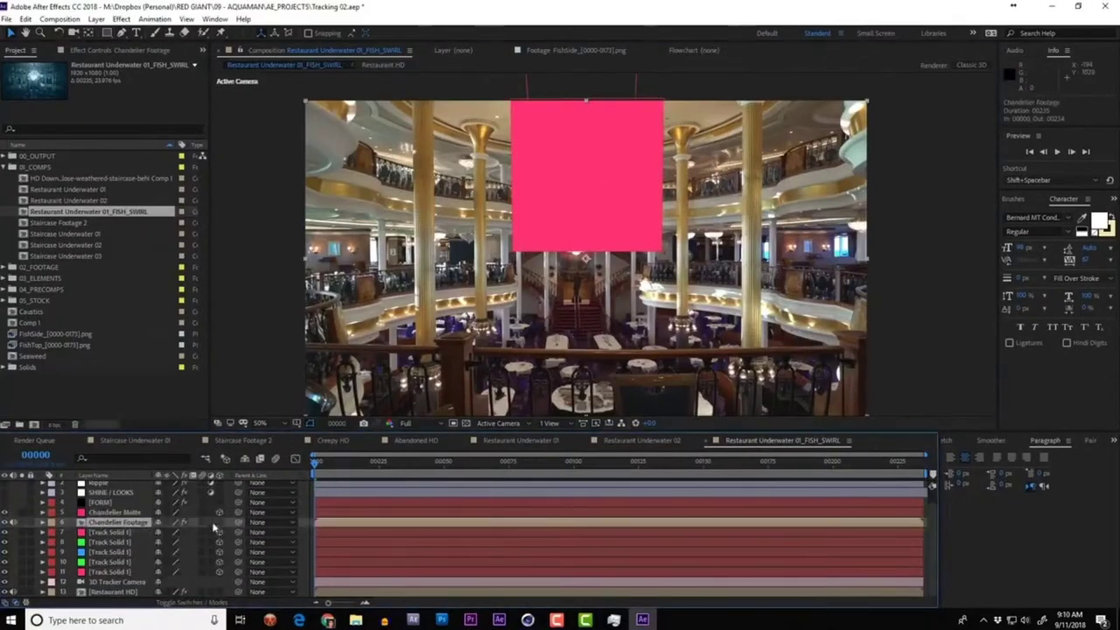
Step: Make the Chandelier Matte semi-transparent and mask it to the chandelier's central body, with mask path keyframes at the first and last frames
click(114, 512)
key(t)
drag(161, 522, 140, 522)
scroll(645, 265, up, 3)
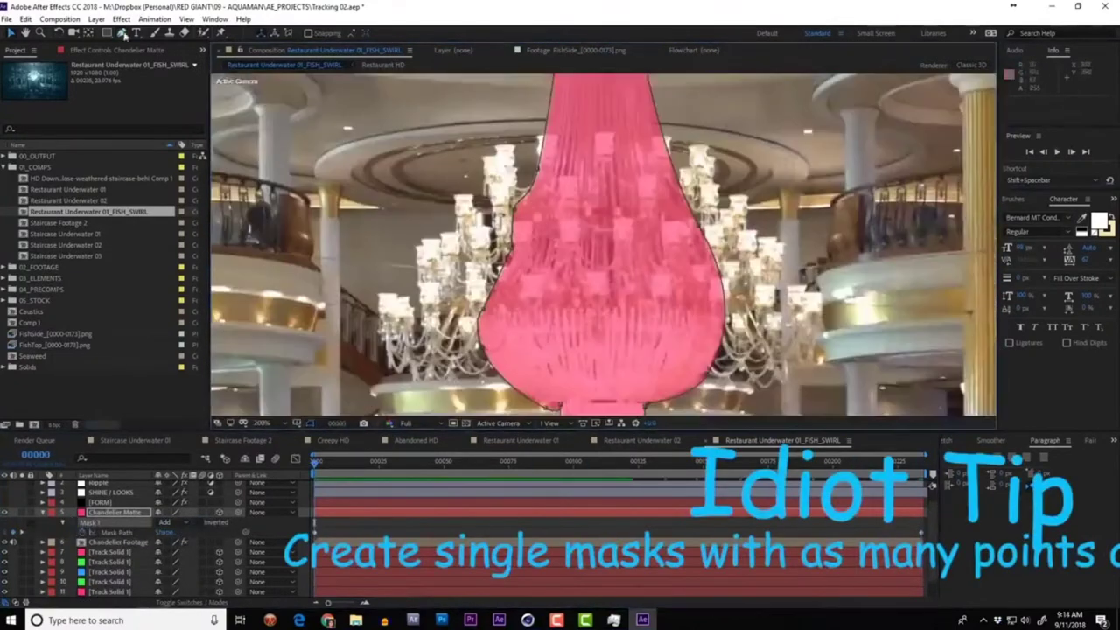
Step: Draw a detailed second Pen mask around the chandelier's lamp arms and keyframe its path to fit at frames 0 and 234
click(125, 34)
click(518, 195)
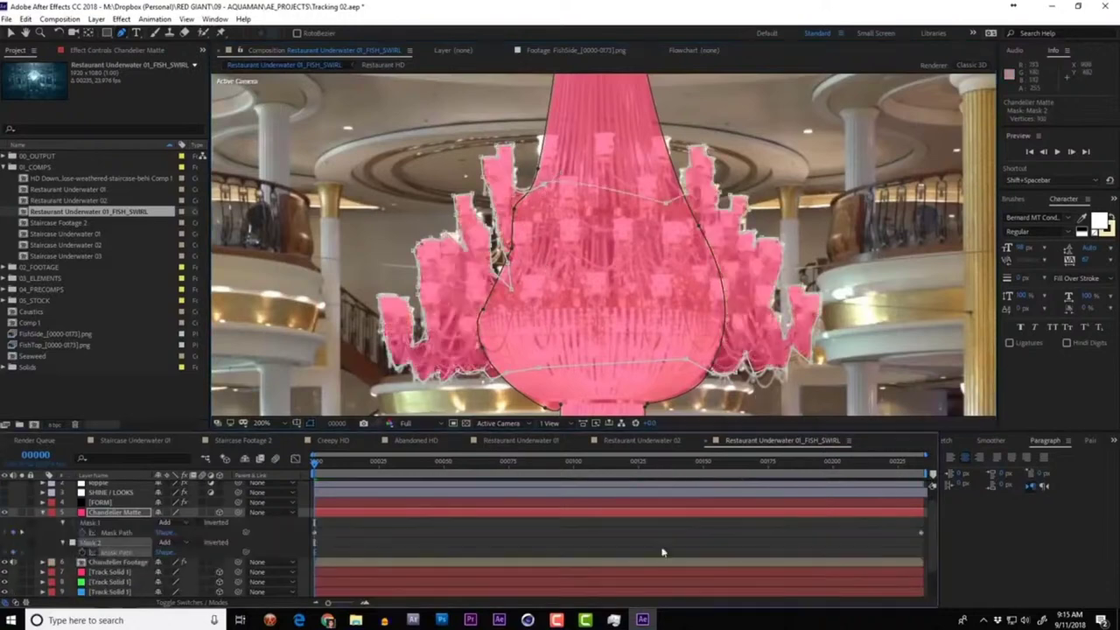
key(End)
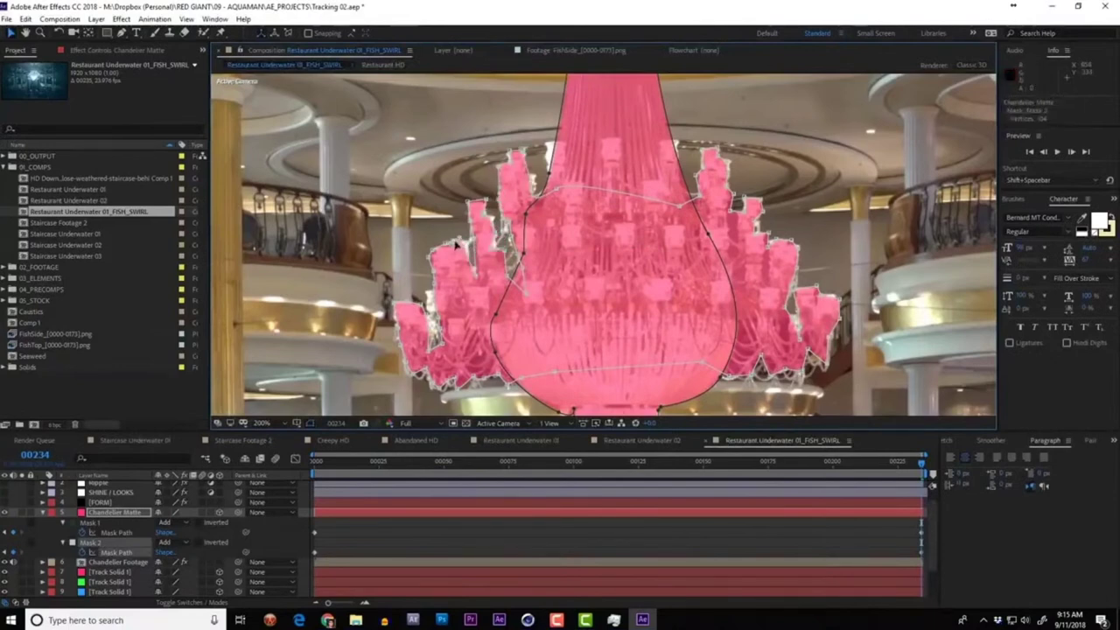
double_click(429, 335)
key(comma)
key(Home)
key(comma)
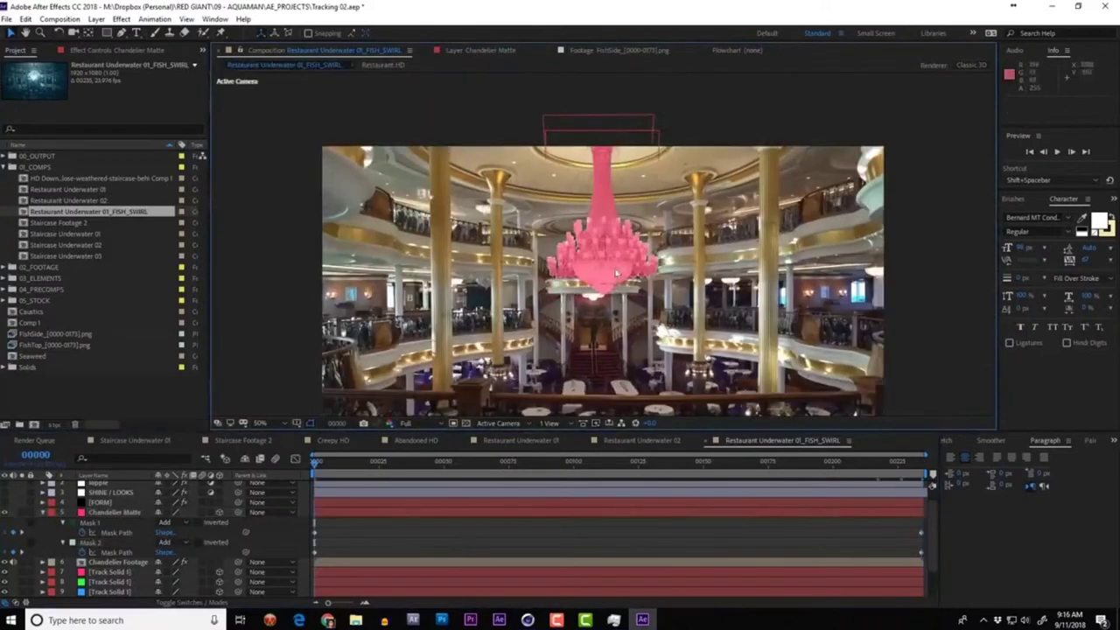
Step: Delete the Chandelier Footage layer and restore the Chandelier Matte's opacity to 100%
key(u)
click(131, 523)
key(Delete)
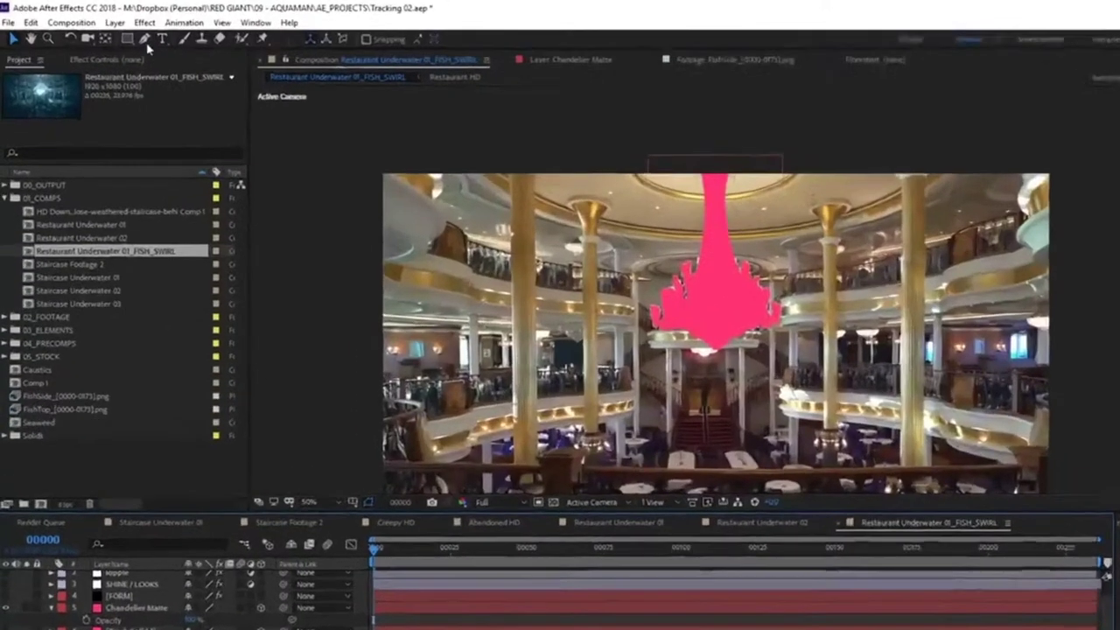
Step: Create a point light named Motion Path 1 with 0% intensity
click(115, 22)
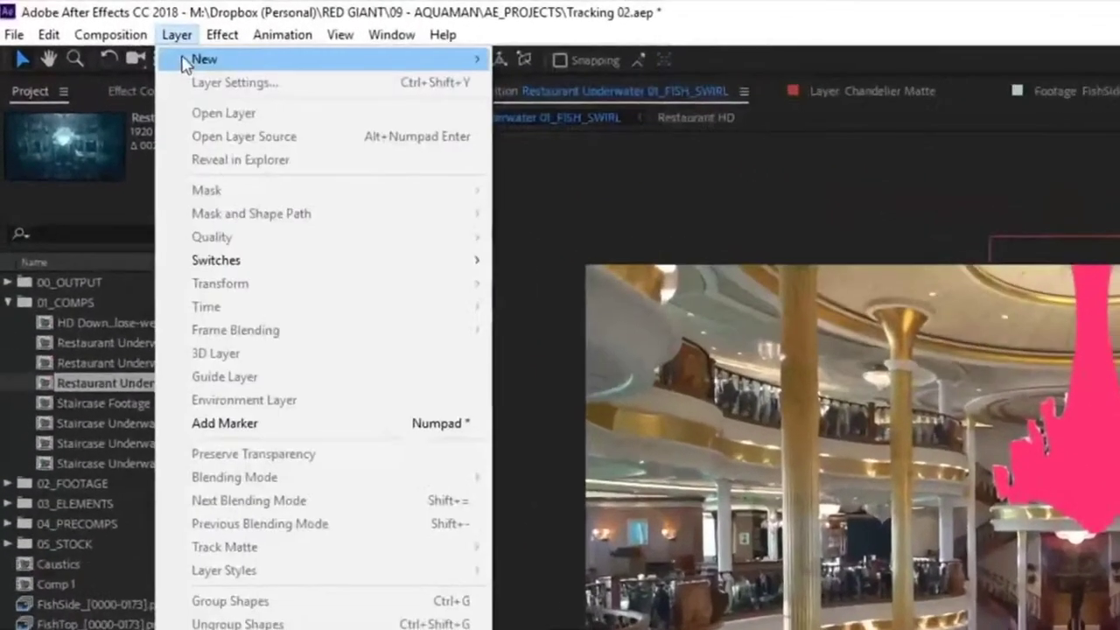
click(401, 70)
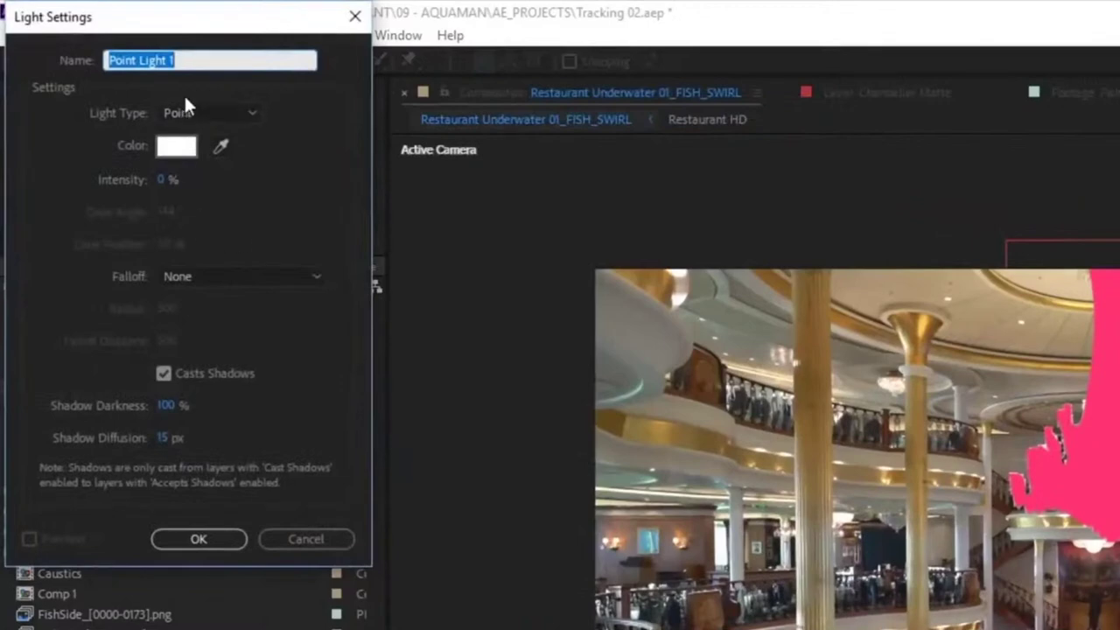
text(Motion Path)
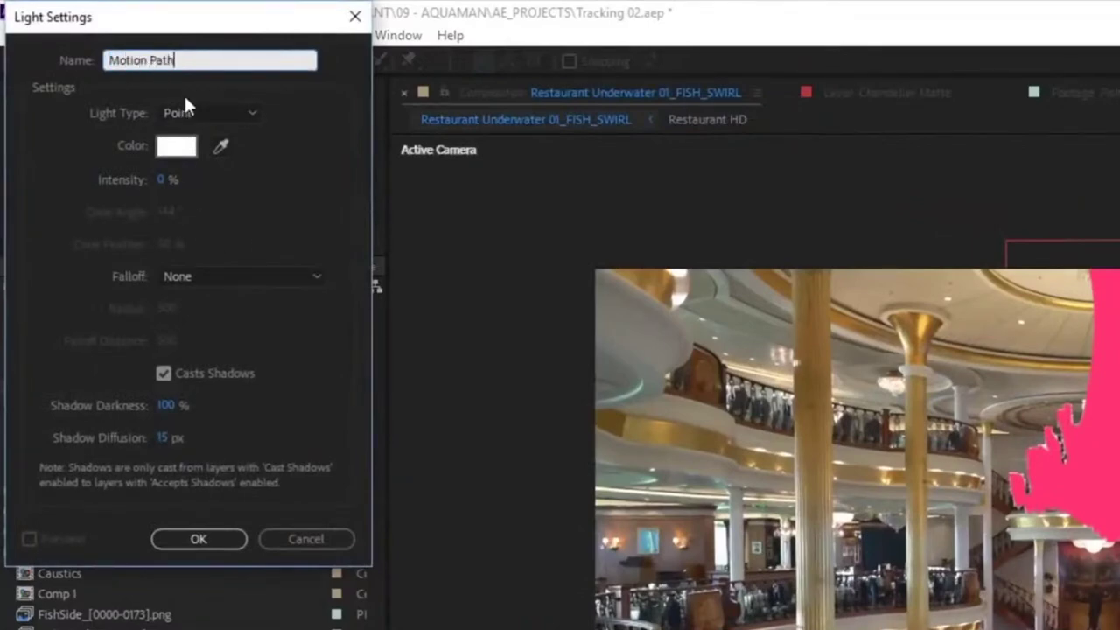
text( 1)
key(Return)
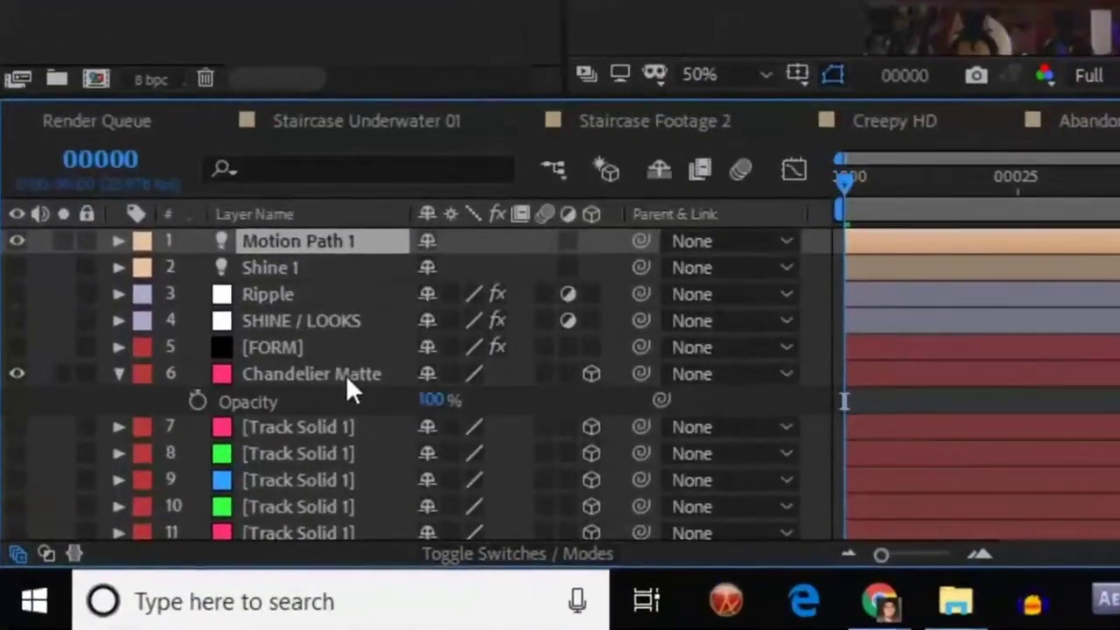
Step: Turn off Accepts Lights in the Chandelier Matte's material options
click(346, 375)
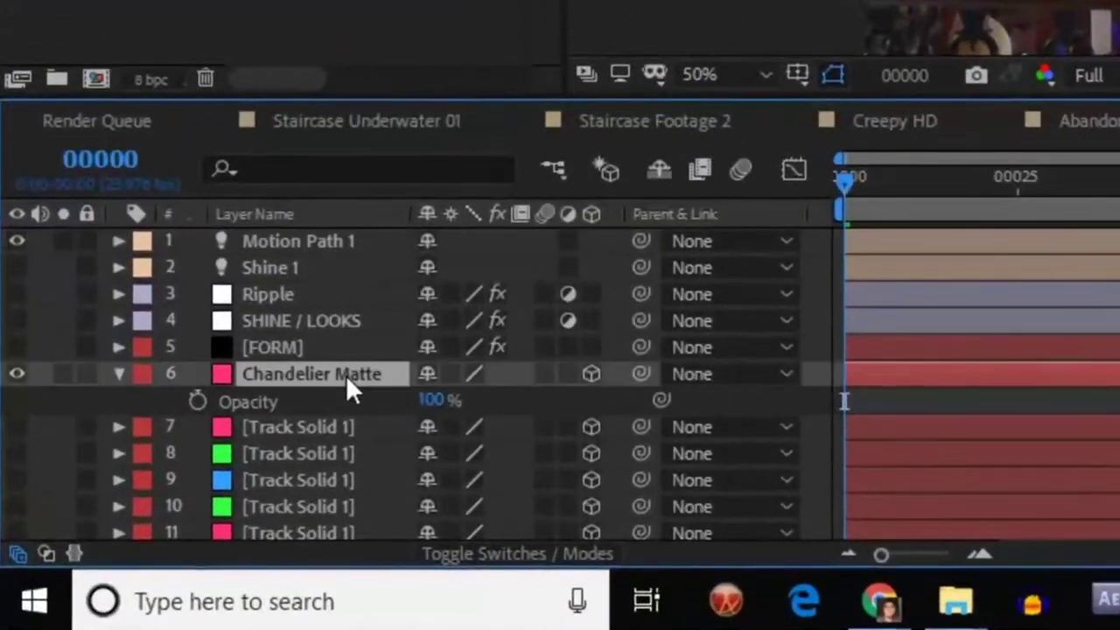
key(a)
key(a)
click(429, 510)
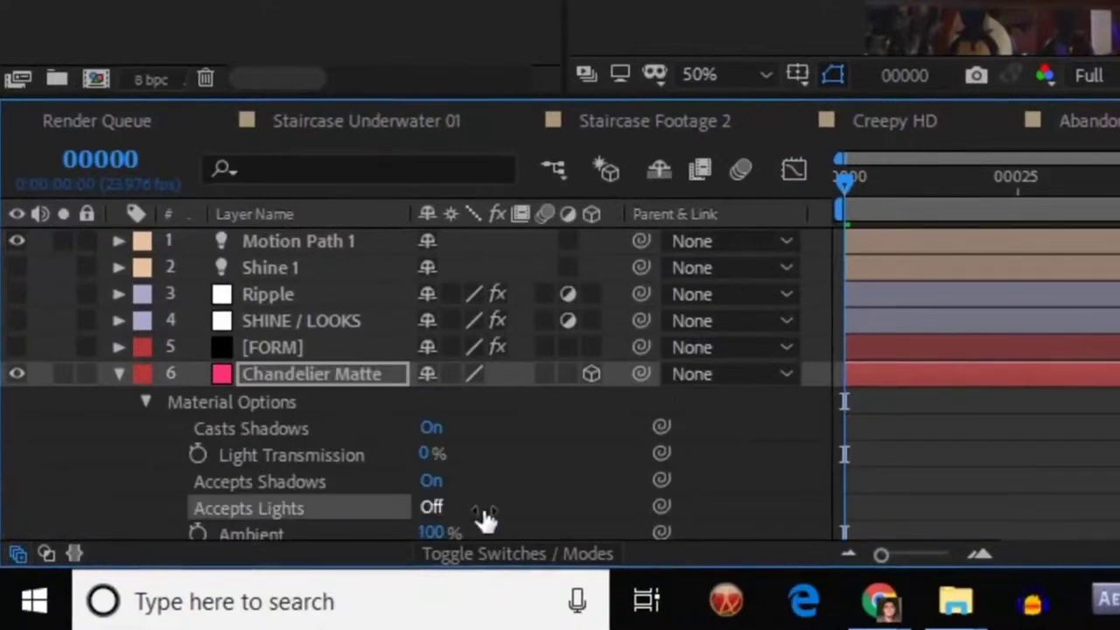
Step: Keyframe the Motion Path 1 light's position from outside the hall's left edge at frame 0 to before the staircase at frame 42
click(324, 254)
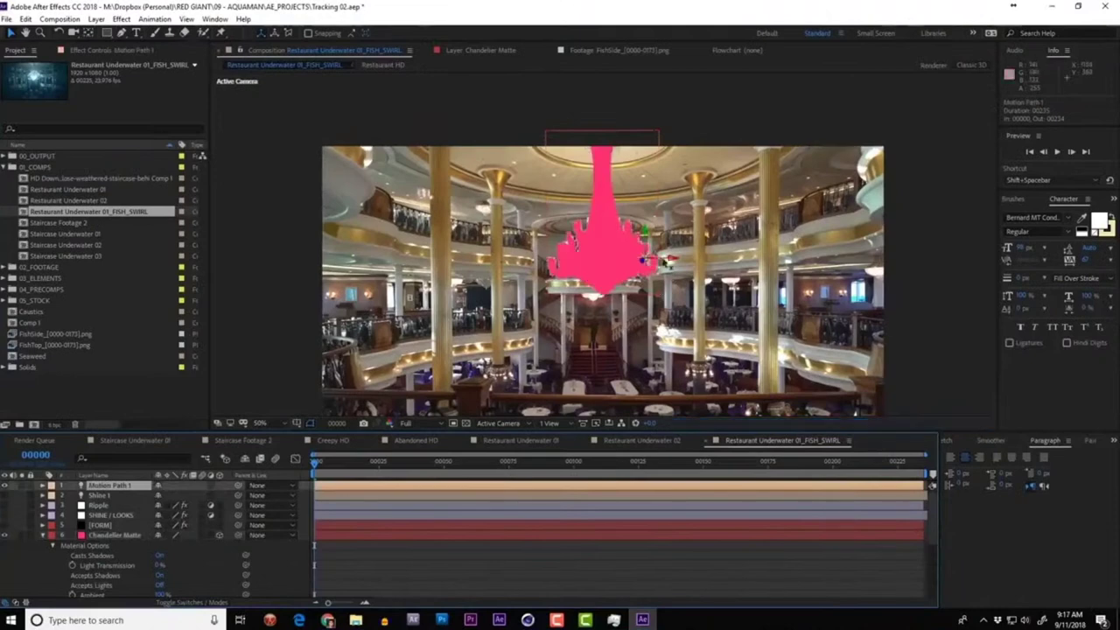
key(p)
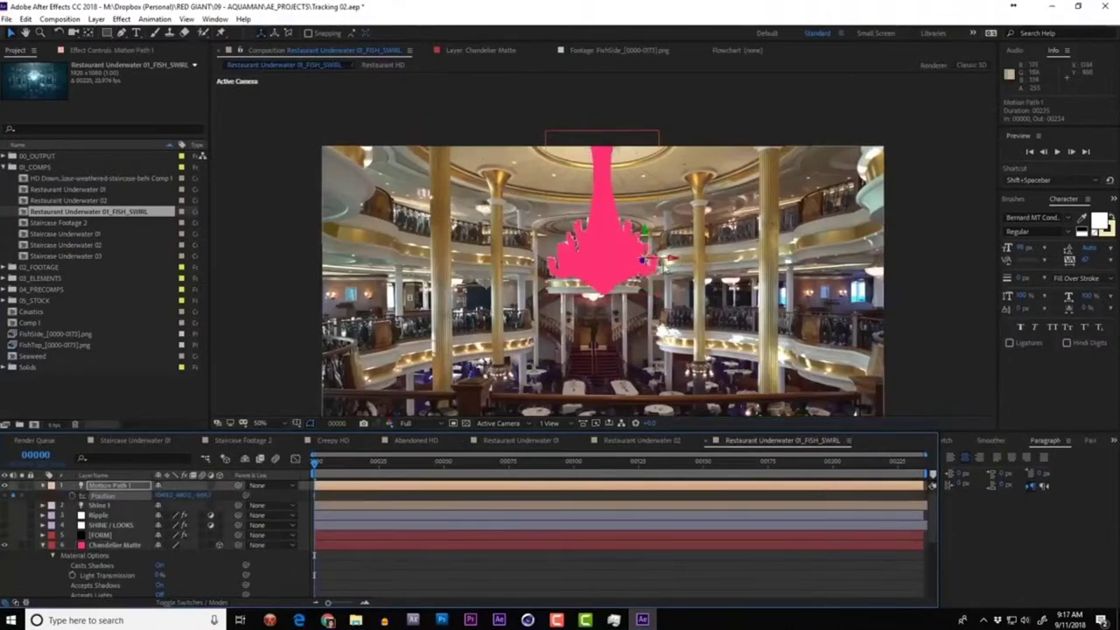
mouse_move(652, 259)
mouse_down()
mouse_move(346, 256)
mouse_move(294, 229)
mouse_up()
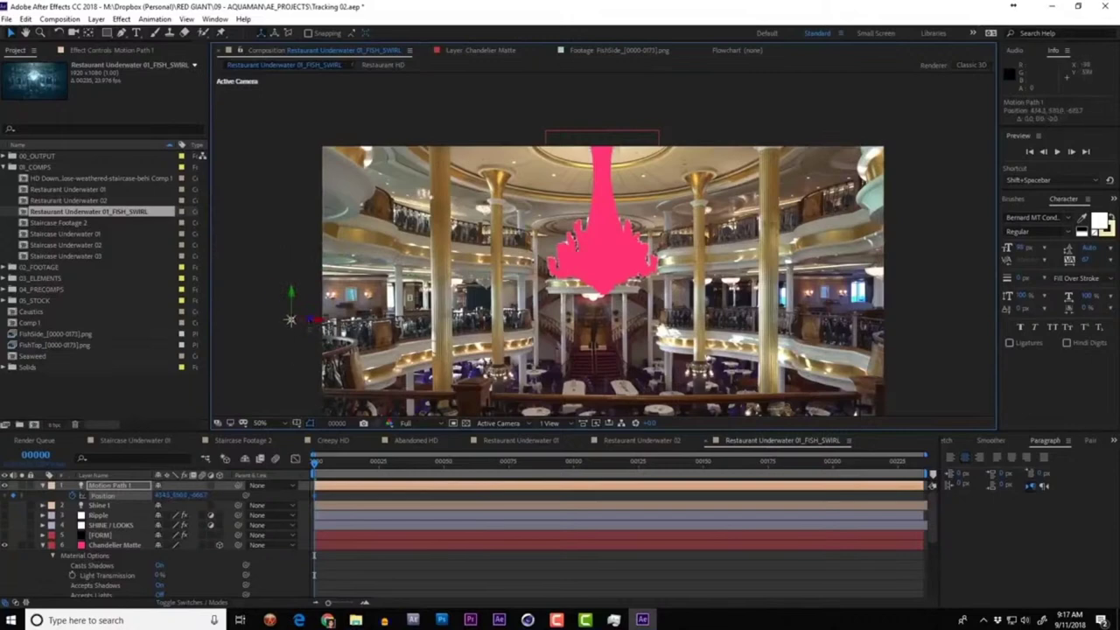
drag(324, 477, 423, 469)
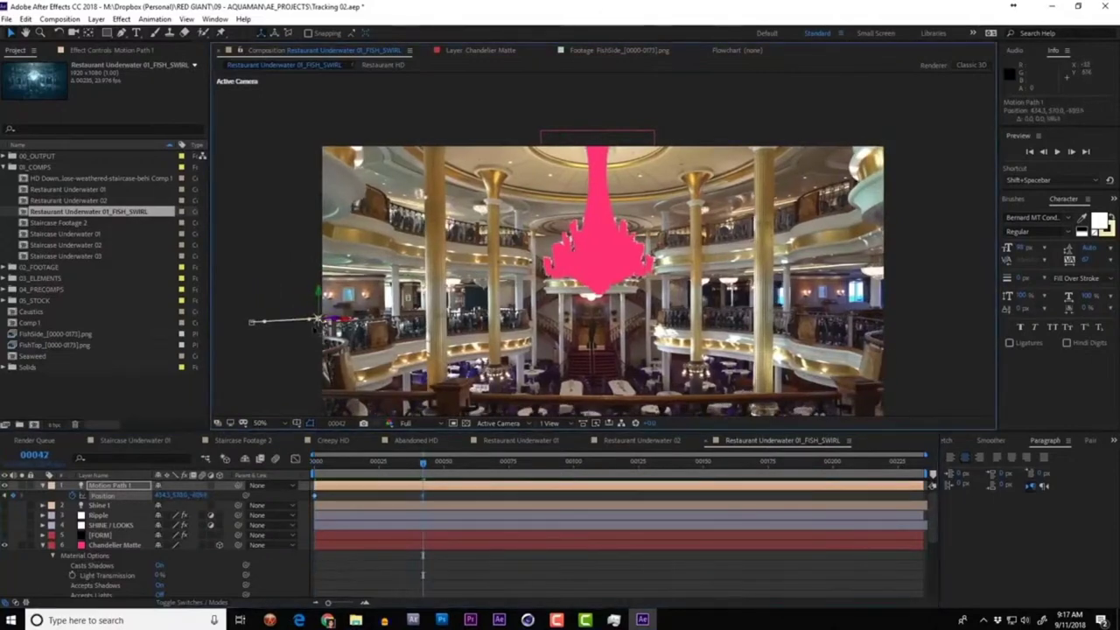
mouse_move(317, 323)
mouse_down()
mouse_move(796, 319)
mouse_move(582, 320)
mouse_up()
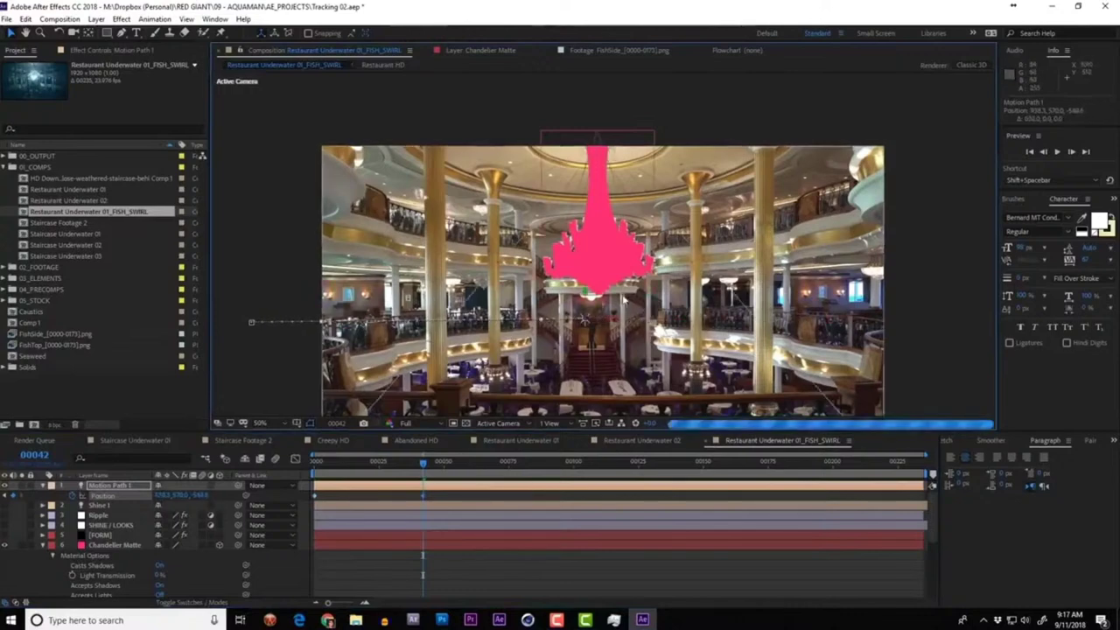
Step: Switch the composition view to Top to see the Motion Path 1 light's path and the Chandelier Matte from above
key(F11)
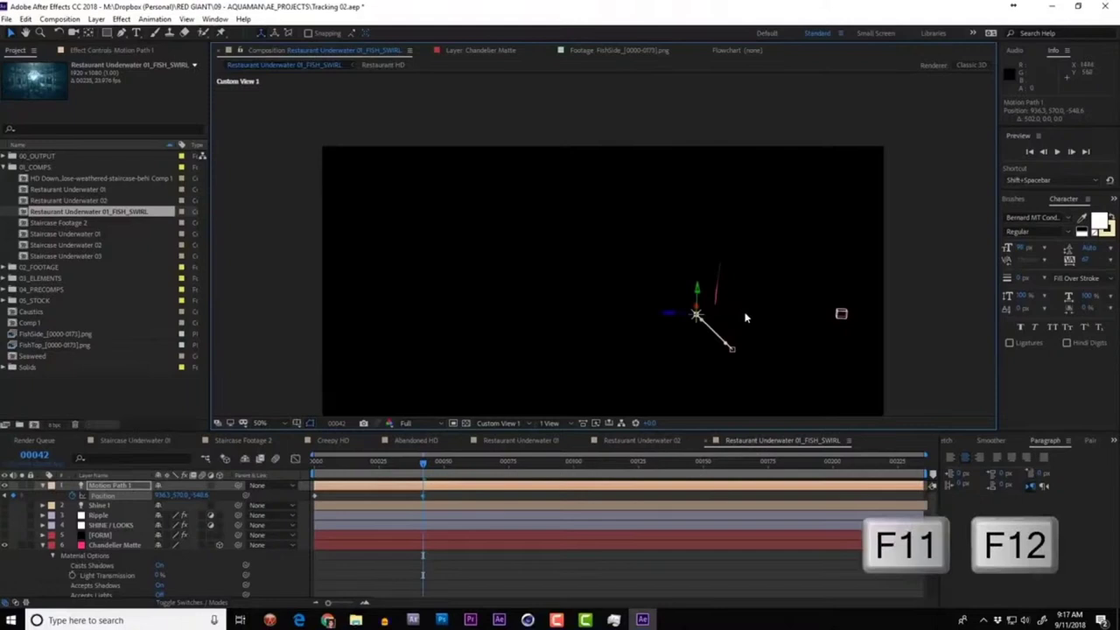
key(period)
key(comma)
click(504, 423)
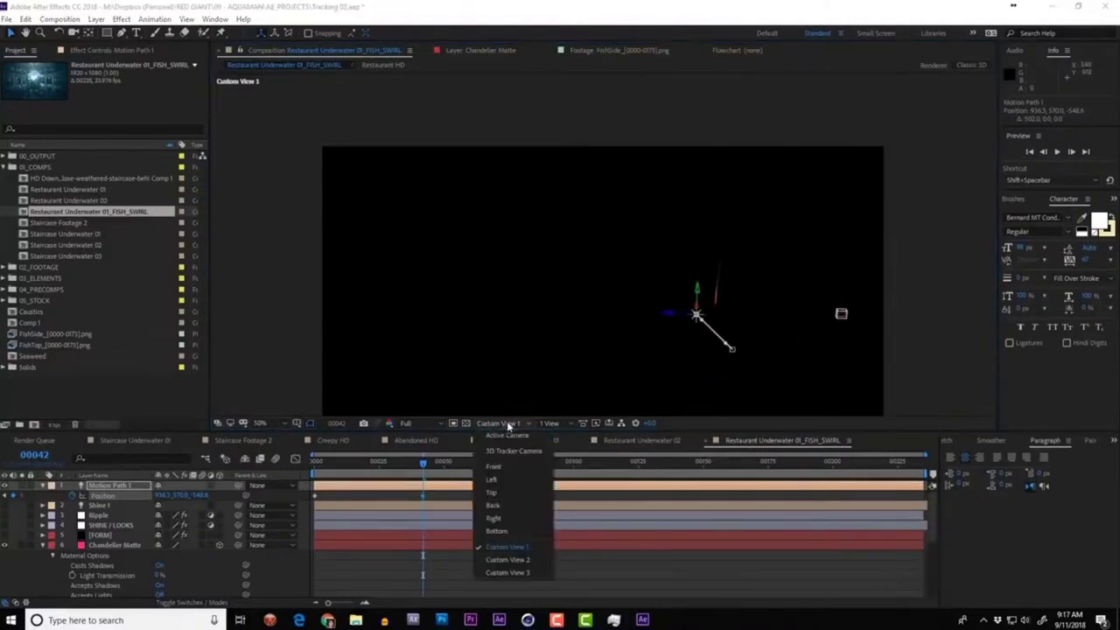
click(508, 493)
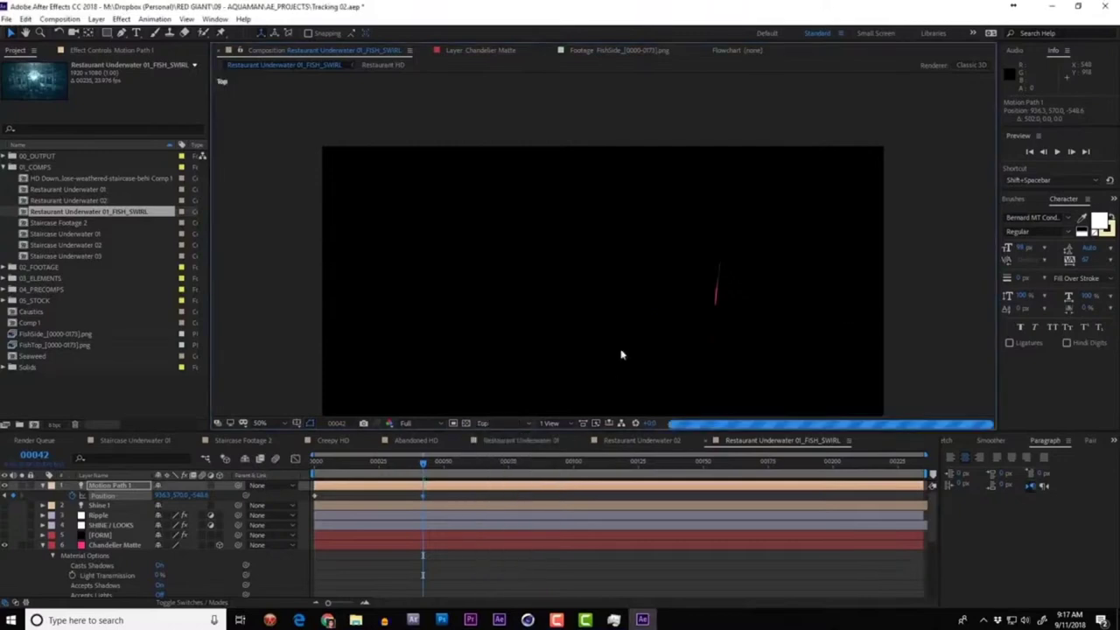
key(F12)
click(499, 423)
click(494, 493)
scroll(612, 289, down, 2)
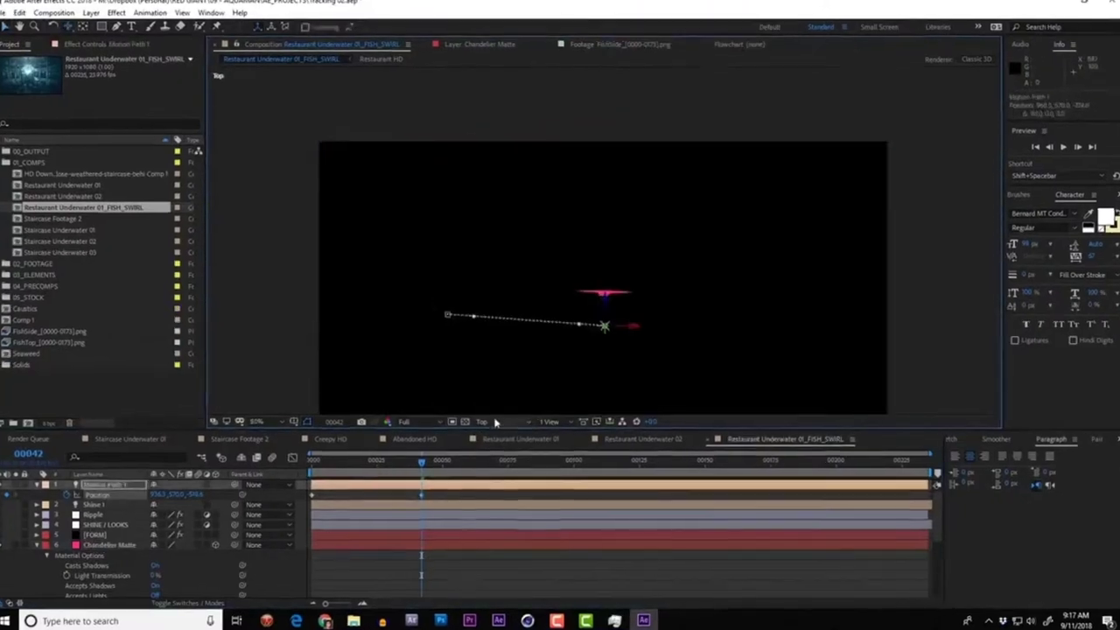
Step: Split the composition into two horizontal views, showing Active Camera beside the Top view
click(497, 423)
click(567, 254)
click(567, 254)
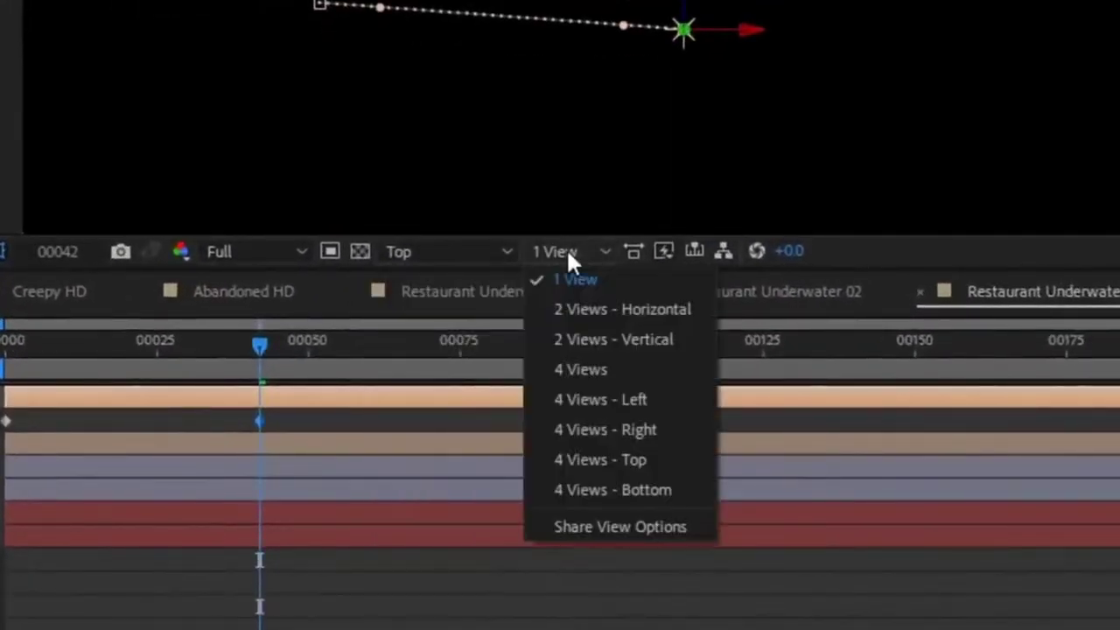
click(592, 308)
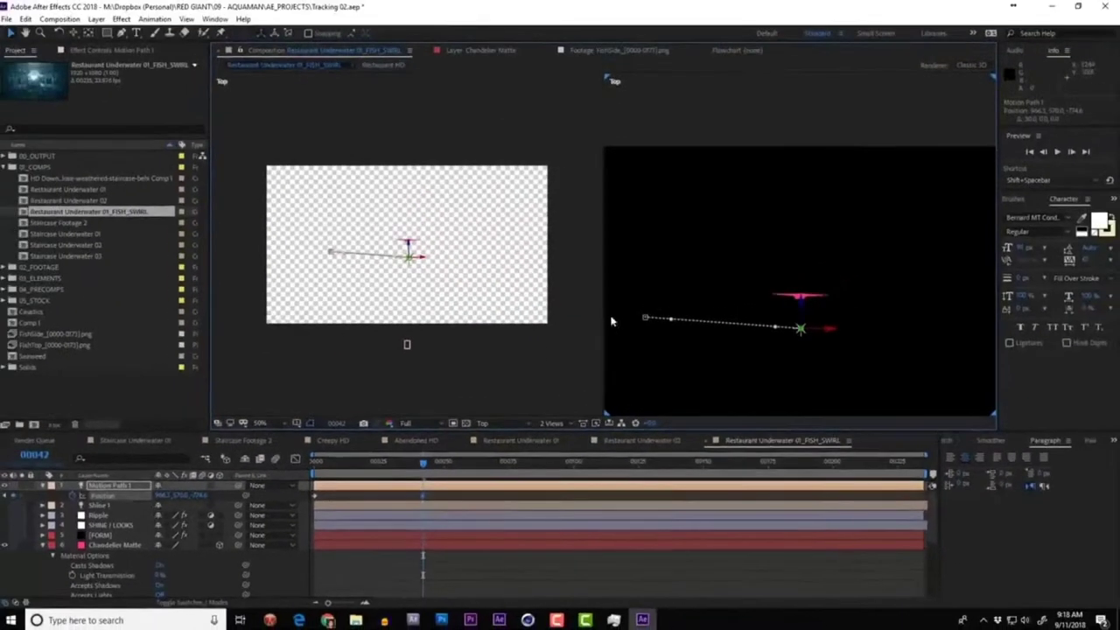
click(489, 350)
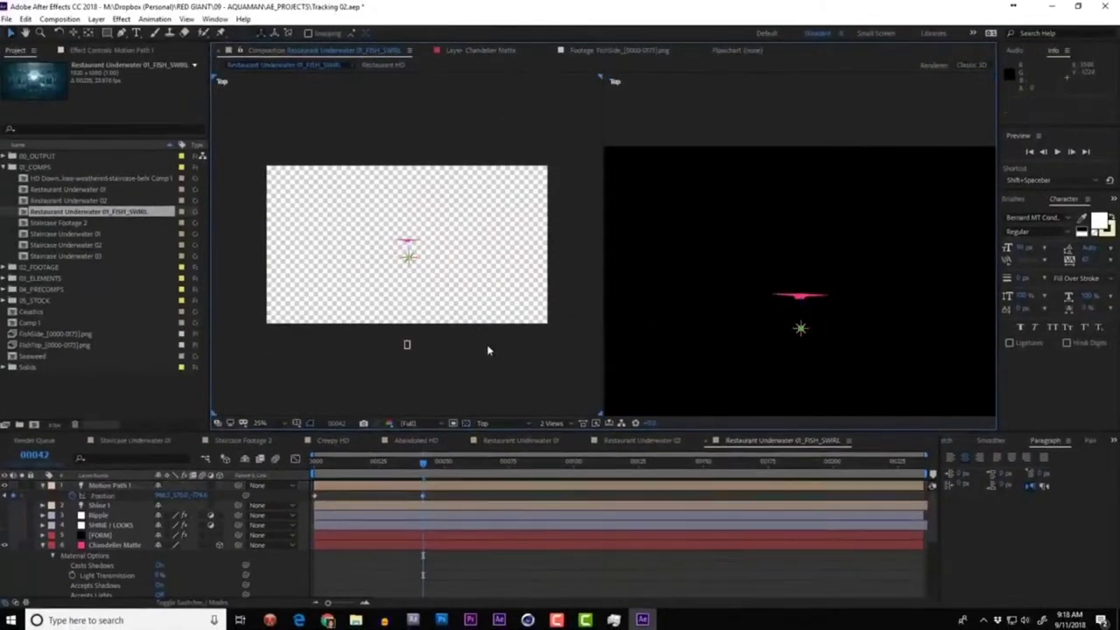
click(490, 424)
click(515, 436)
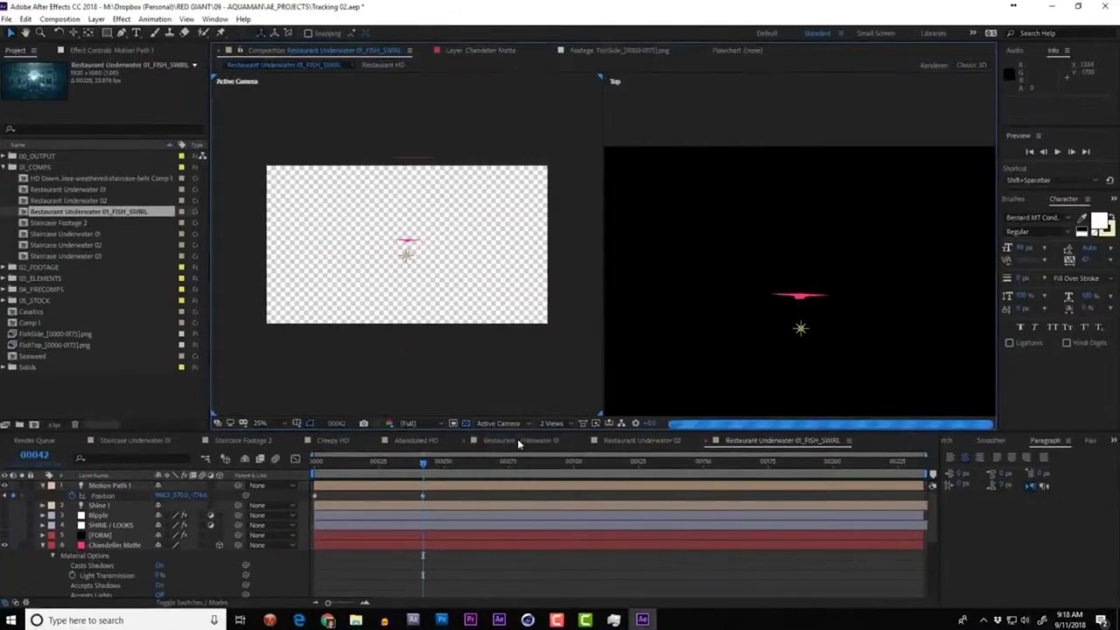
Step: Keyframe the Motion Path 1 light's position in curved loops around the chandelier, exiting past the hall's right edge at frame 191, and return to a single Active Camera view
click(406, 257)
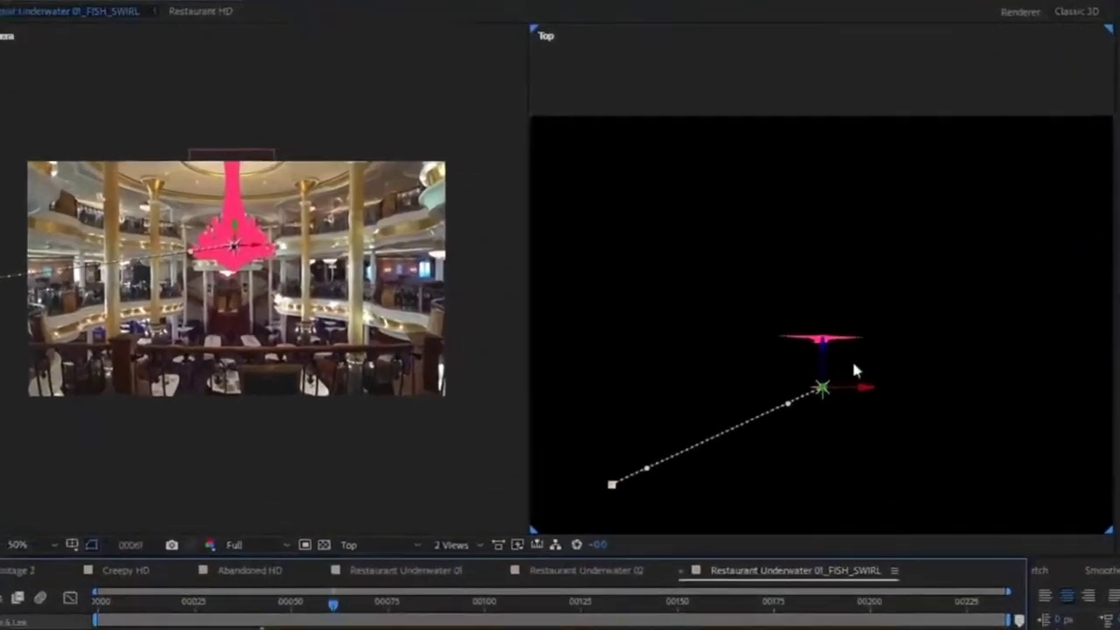
drag(823, 306, 729, 387)
drag(804, 381, 699, 399)
drag(512, 608, 606, 608)
drag(821, 296, 1006, 333)
click(837, 606)
key(comma)
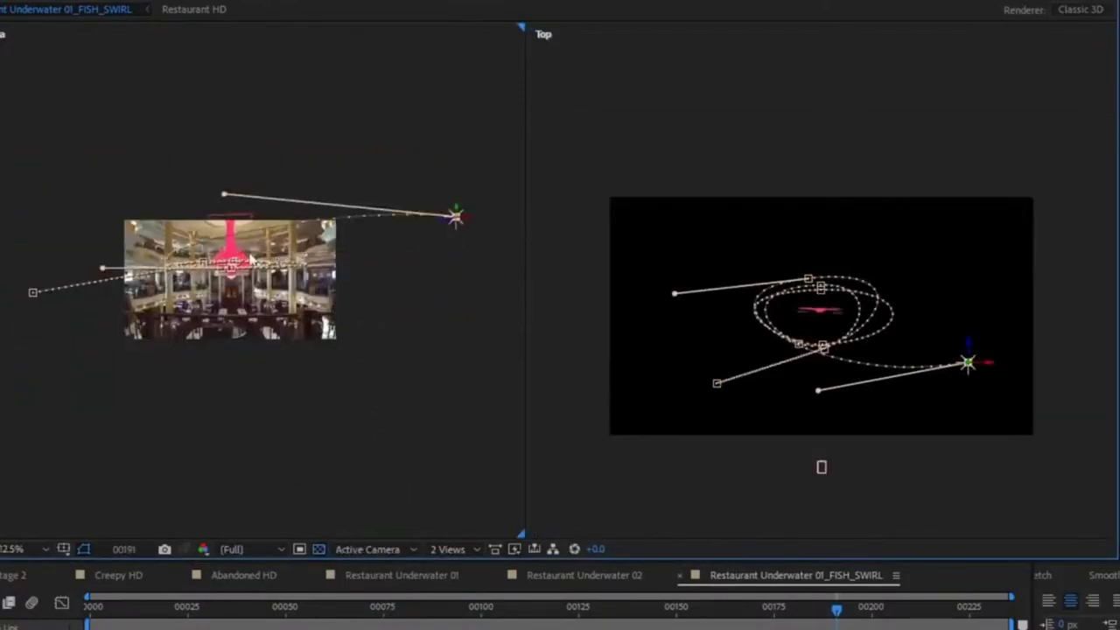
key(ctrl+alt+shift+n)
key(Escape)
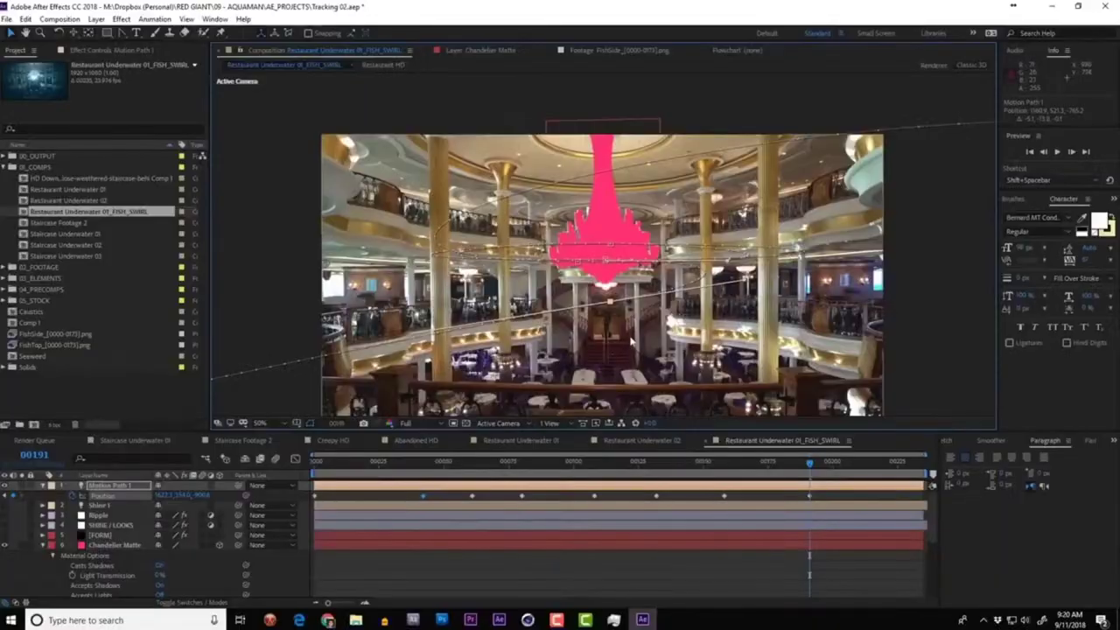
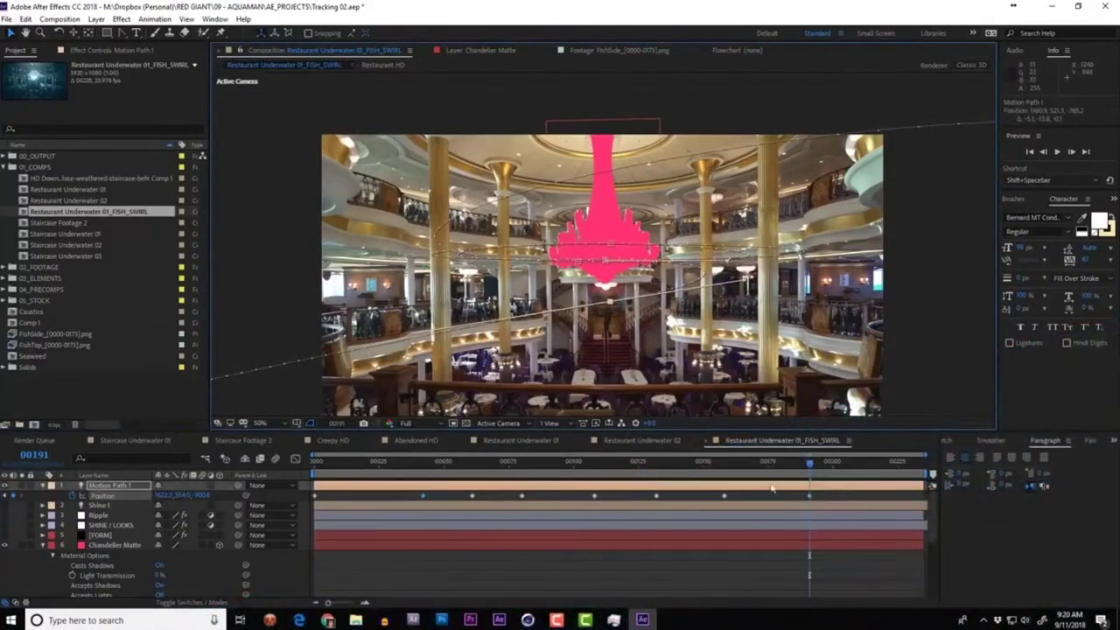
Step: Set all Motion Path 1 position keyframes between the first and last to rove across time
click(808, 500)
drag(774, 498, 442, 523)
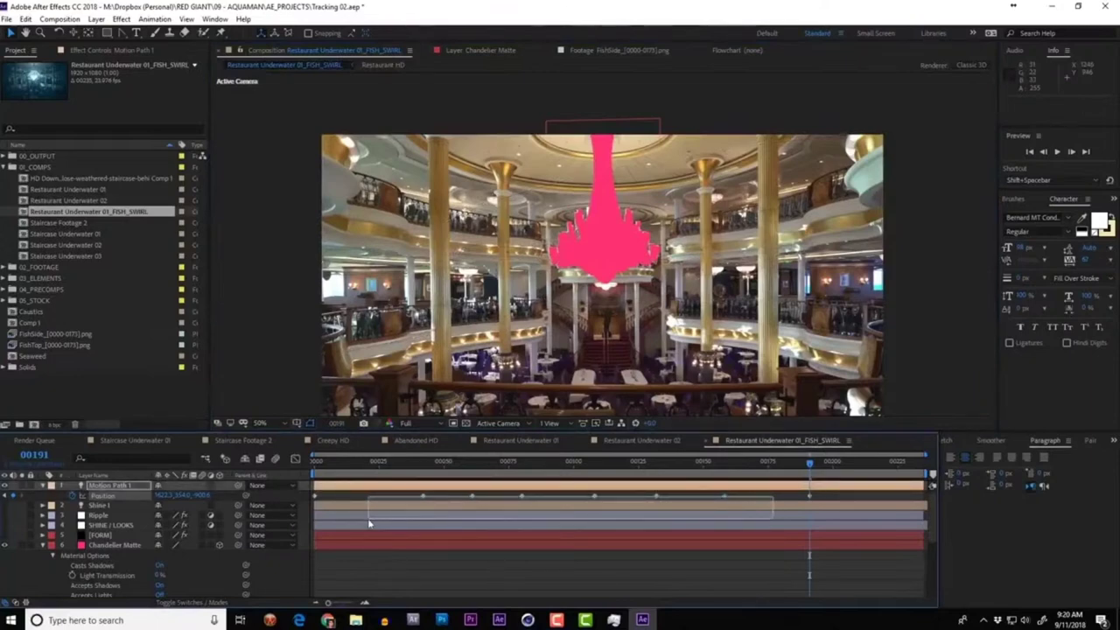
drag(369, 523, 369, 523)
right_click(424, 498)
click(483, 466)
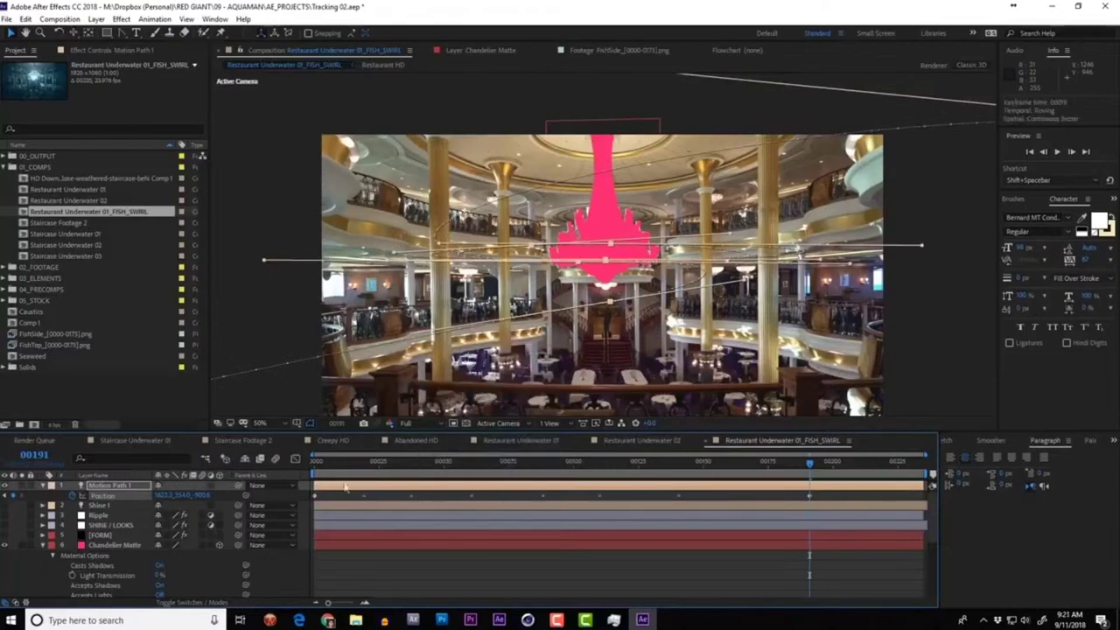
Step: Preview the light's motion, then spread its path points vertically so the loops spiral from below the chandelier up to its stem
click(325, 465)
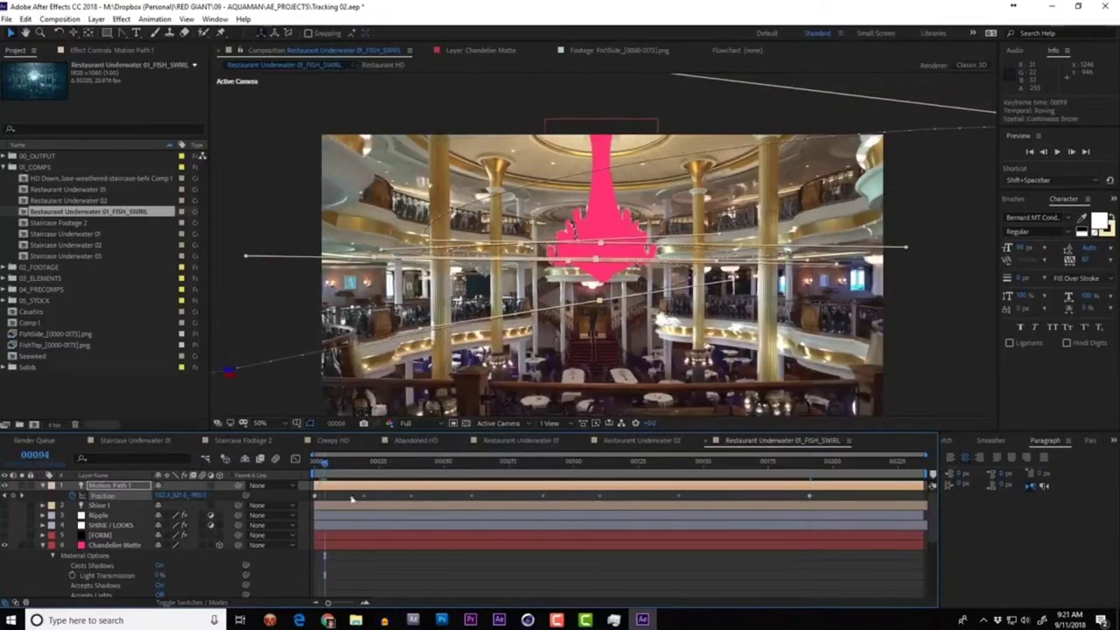
key(ctrl+Up)
key(space)
click(125, 487)
drag(321, 465, 680, 462)
scroll(627, 300, up, 2)
click(605, 358)
click(411, 497)
drag(600, 278, 550, 261)
key(comma)
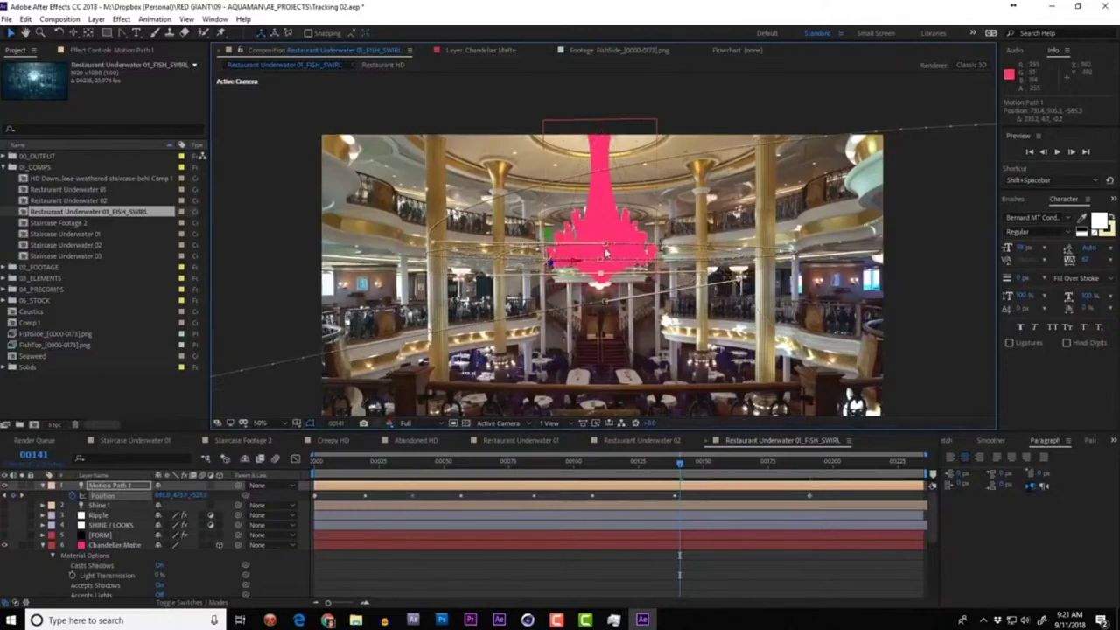
drag(606, 239, 342, 230)
drag(536, 259, 524, 260)
drag(597, 274, 654, 211)
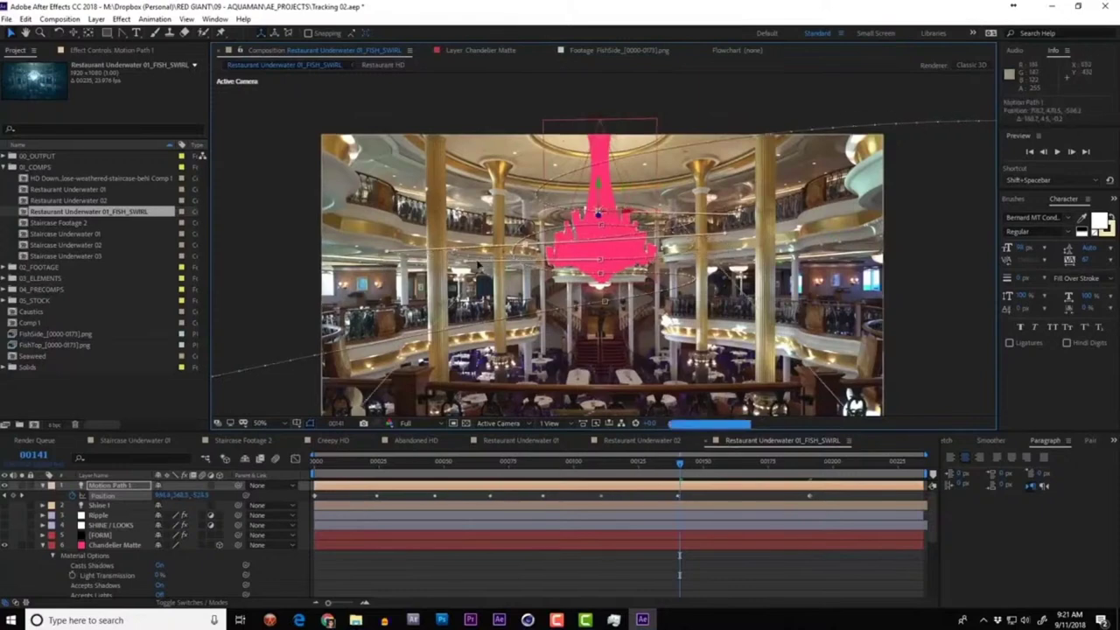
Step: Add the FishSide_[0000-0173].png sequence as the top layer at frame 0 and hide it
key(Home)
click(35, 334)
drag(35, 341, 114, 483)
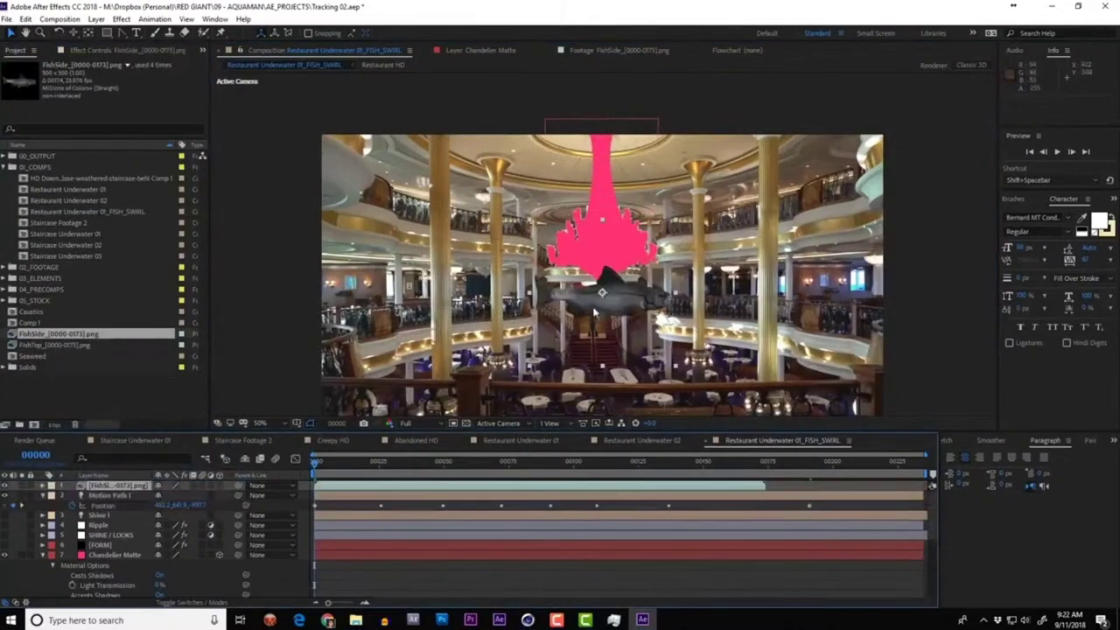
click(5, 486)
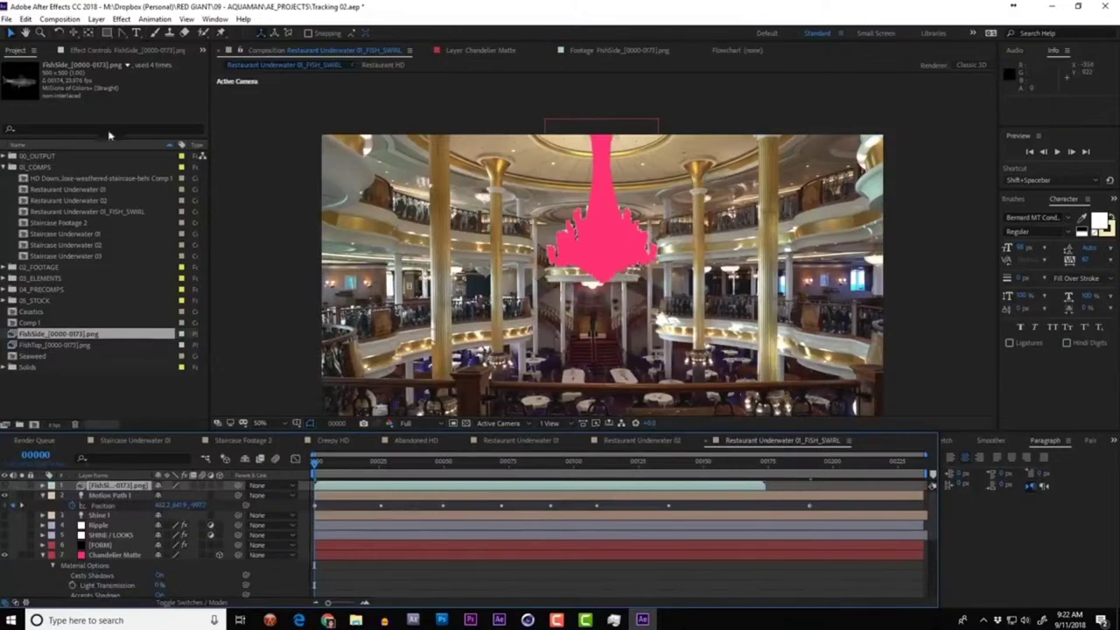
Step: Create a comp-sized black solid named Particular and apply the Trapcode Particular effect to it
click(96, 18)
click(473, 47)
key(Return)
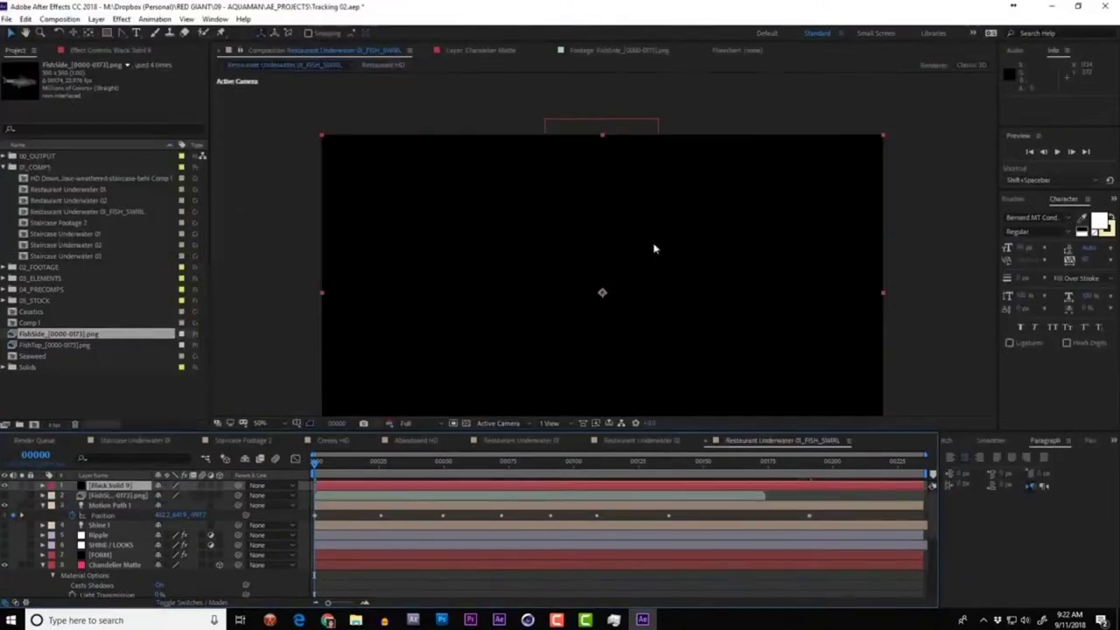
right_click(649, 264)
mouse_move(582, 435)
mouse_move(762, 412)
click(846, 491)
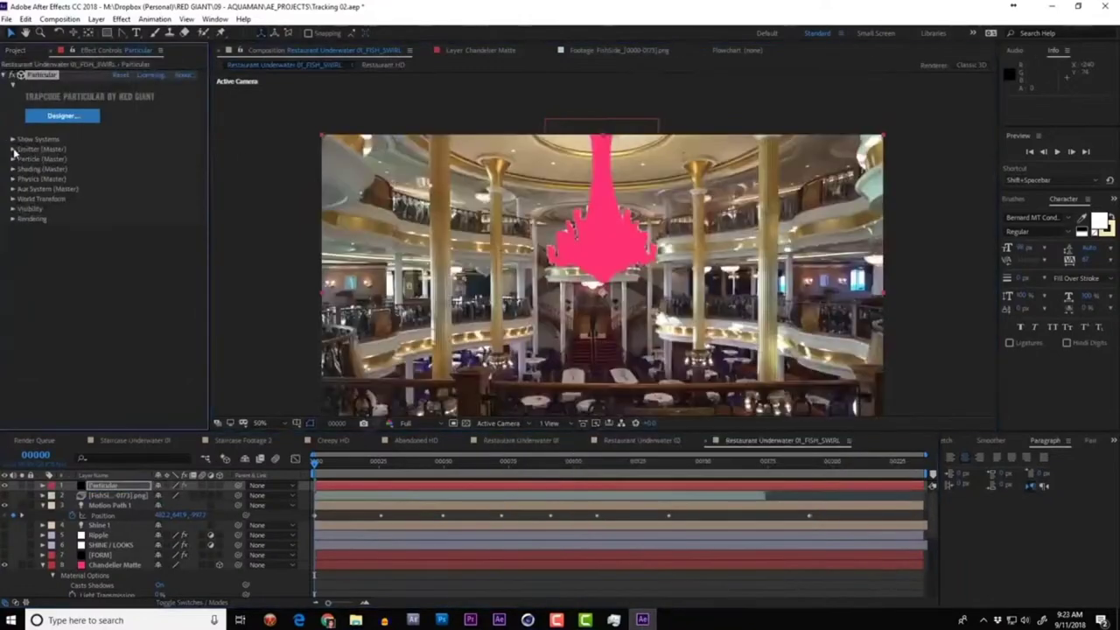
Step: Give Particular's emitter position the expression thisComp.layer("Motion Path 1").transform.position.valueAtTime(0)
click(14, 149)
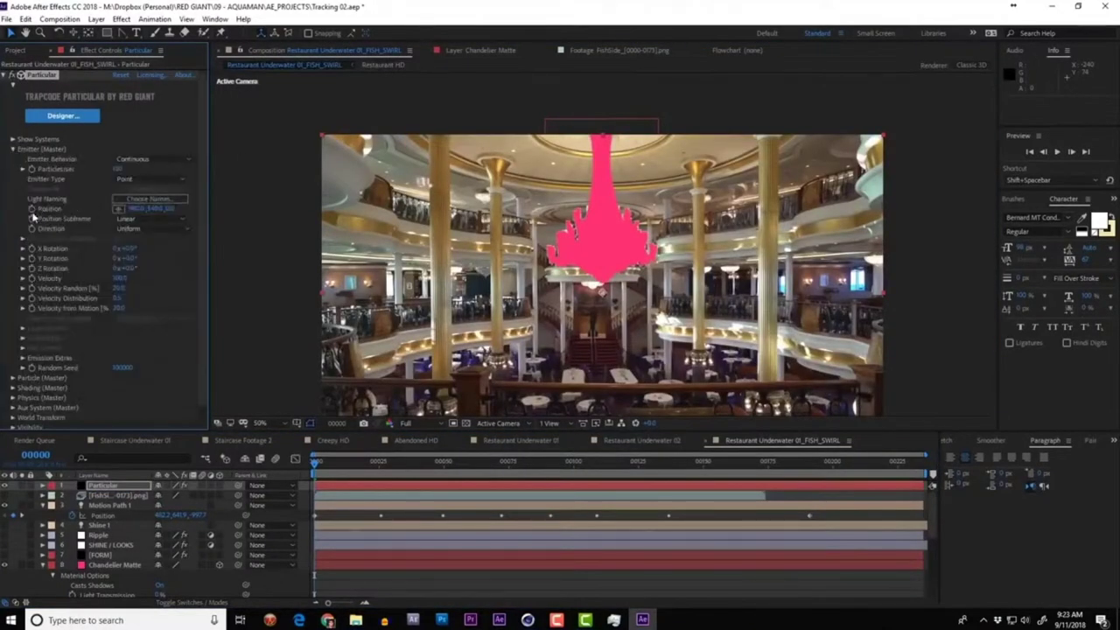
click(136, 506)
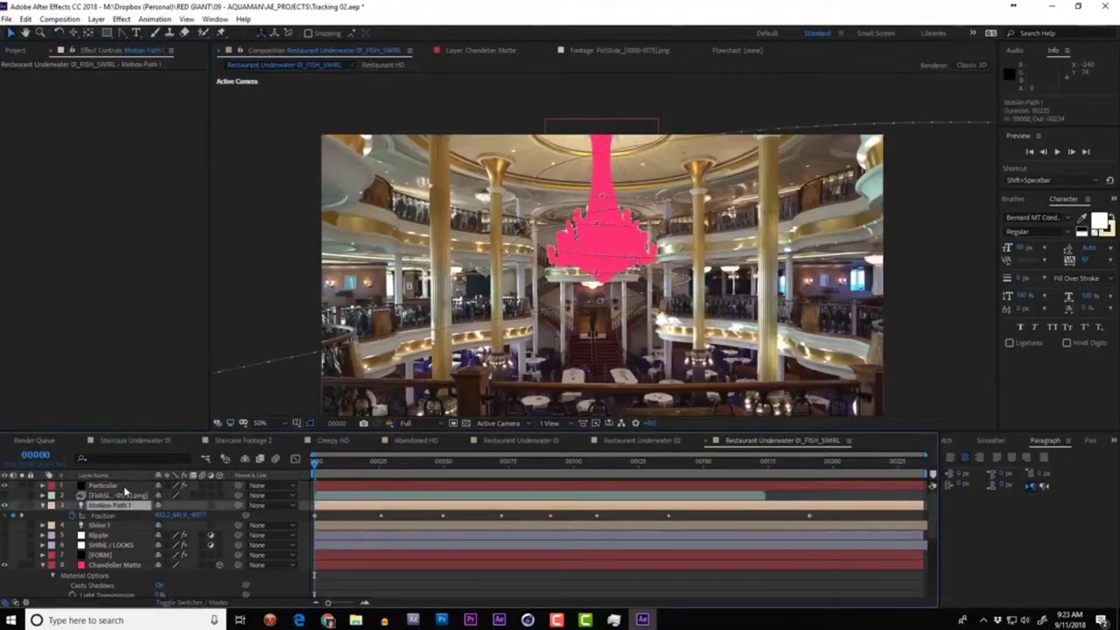
click(124, 486)
alt+click(32, 211)
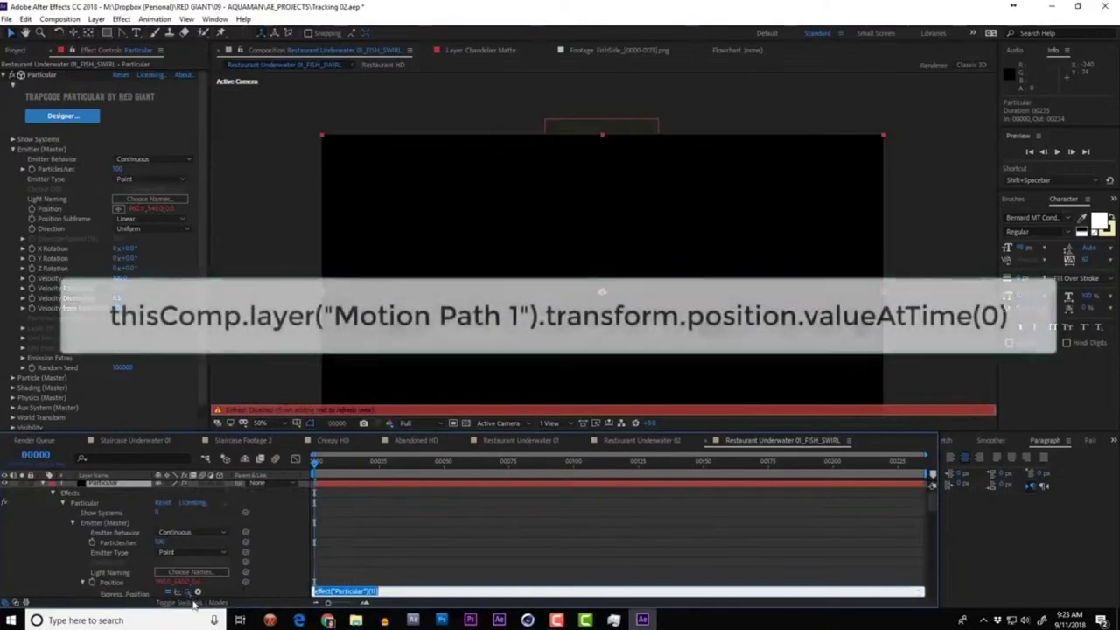
scroll(201, 592, down, 5)
scroll(204, 595, down, 8)
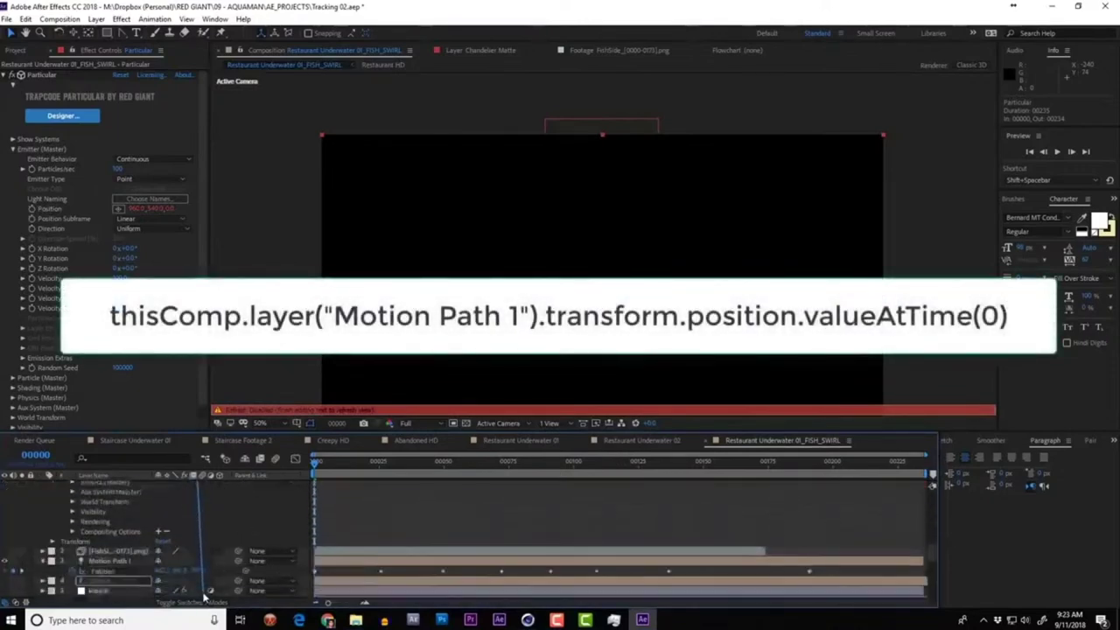
drag(123, 554, 124, 551)
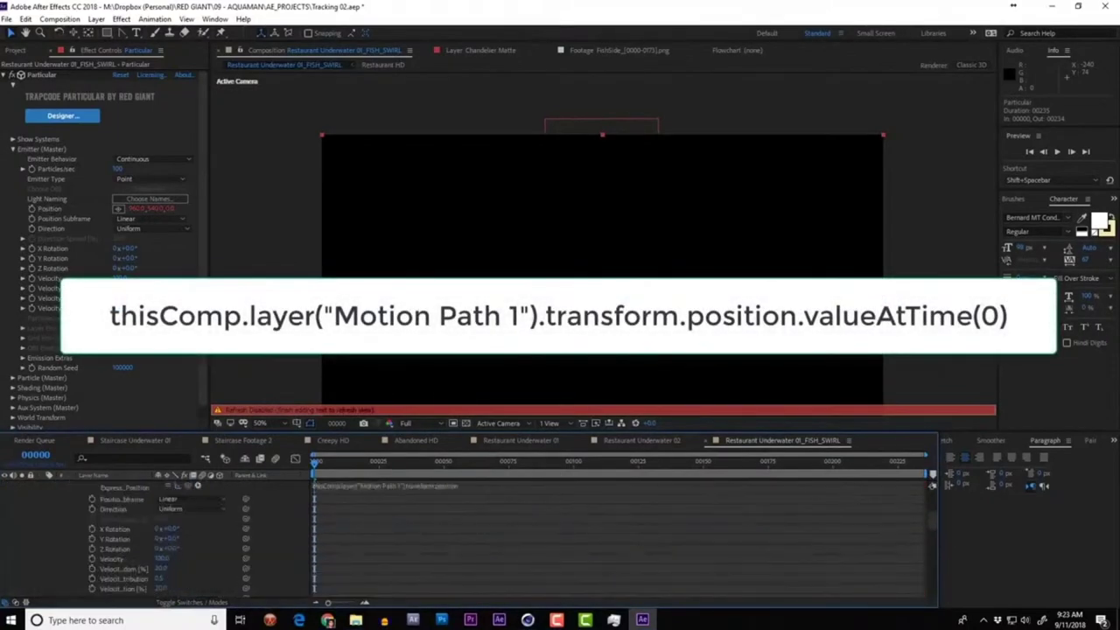
click(485, 486)
click(198, 489)
mouse_move(267, 432)
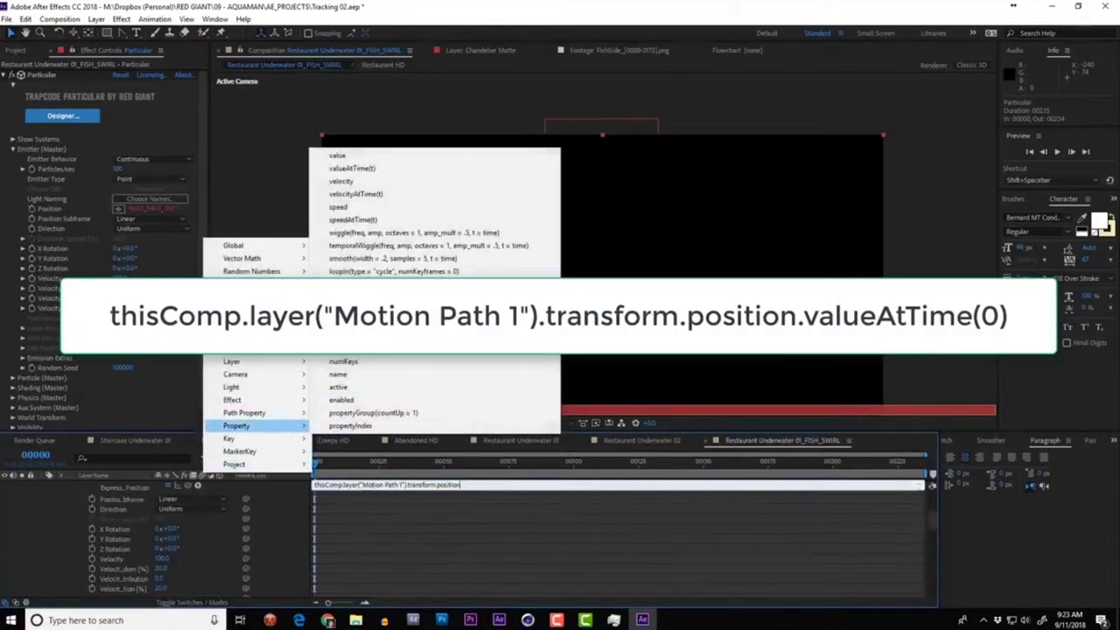
click(351, 168)
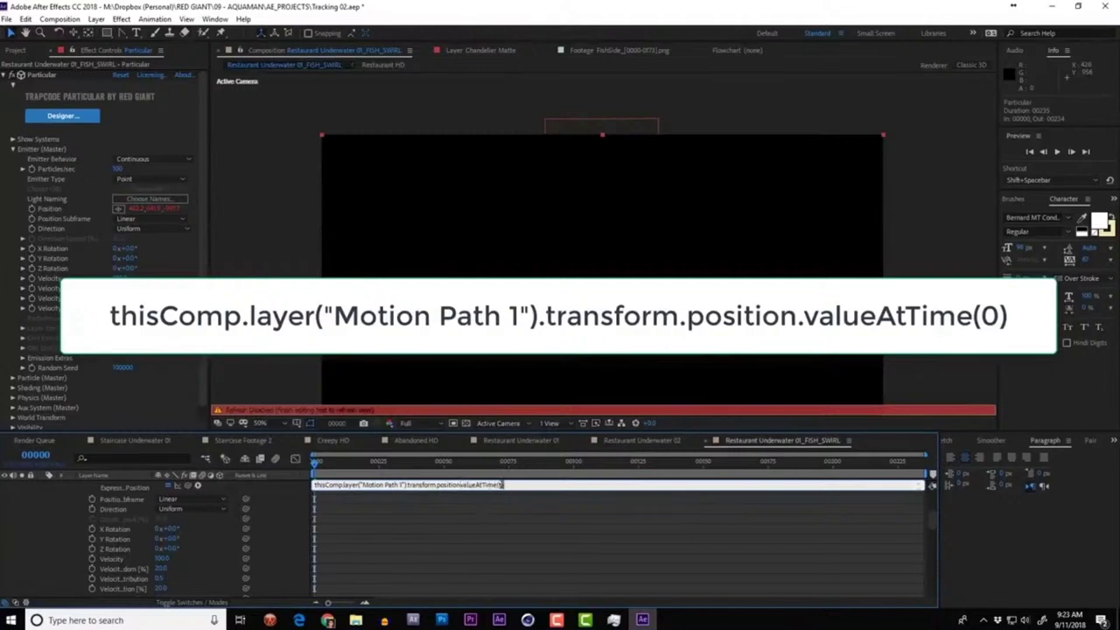
text(0)
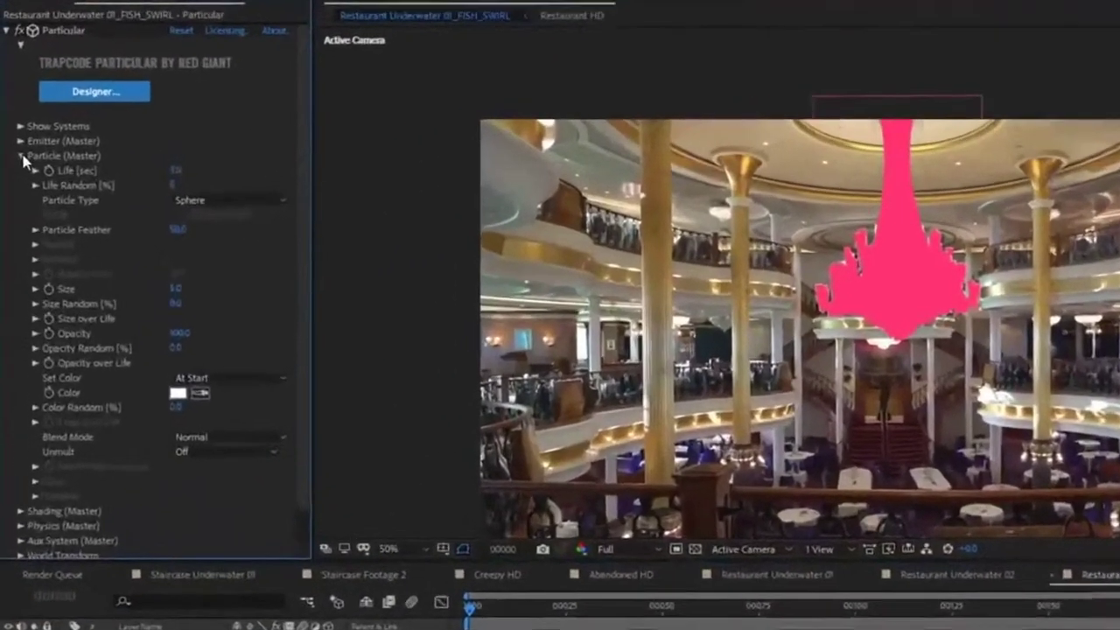
Step: Set the Motion Path option in Particular's Air physics to 1 HQ
click(12, 158)
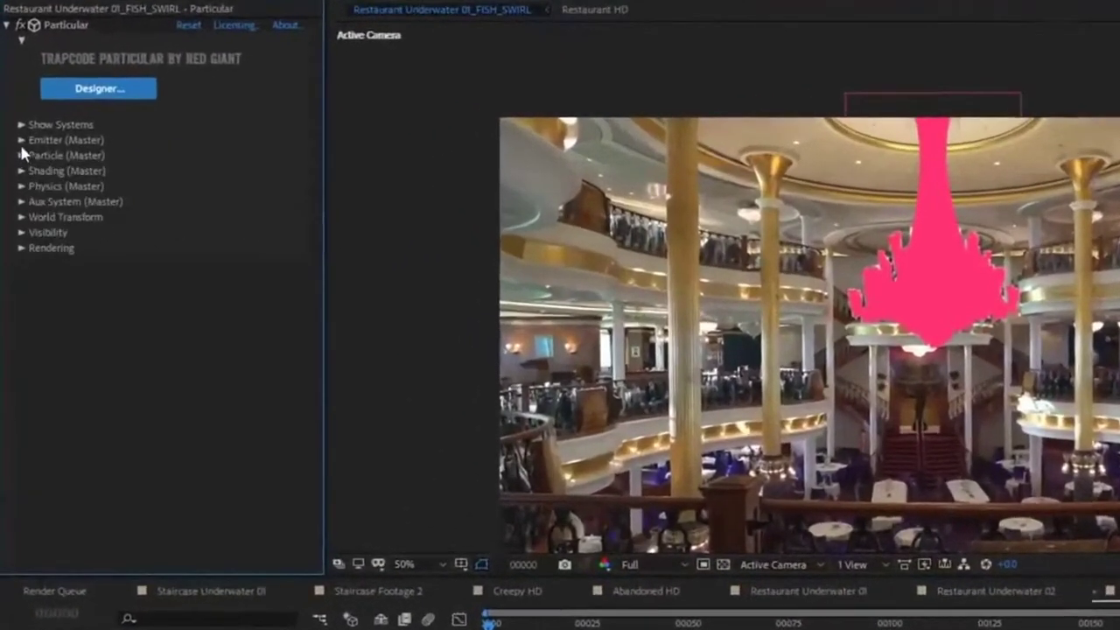
click(22, 187)
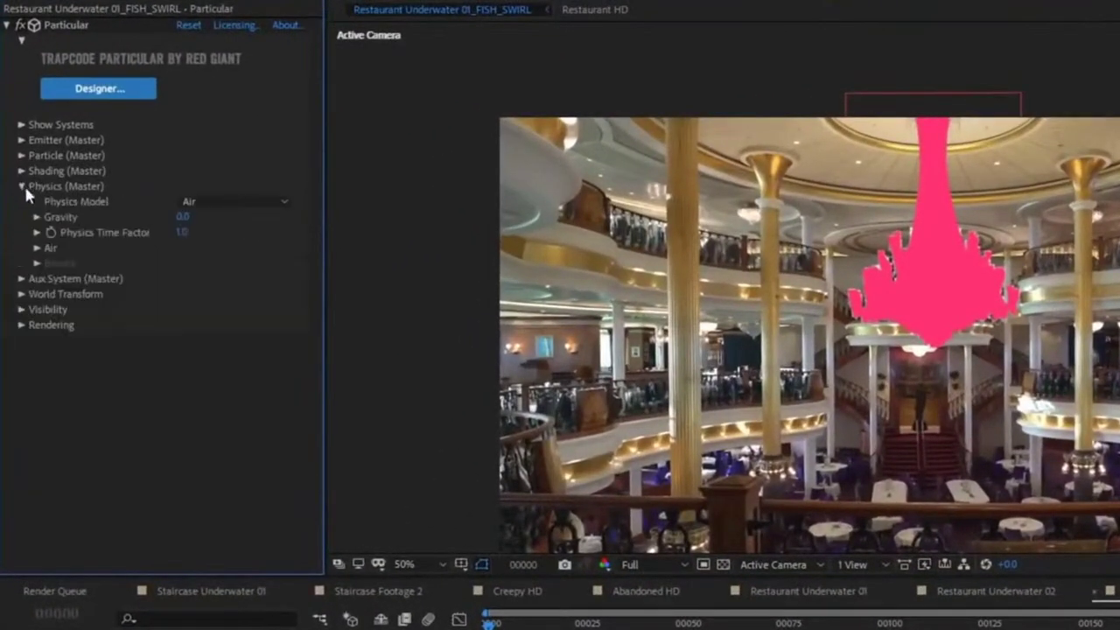
click(37, 248)
click(203, 264)
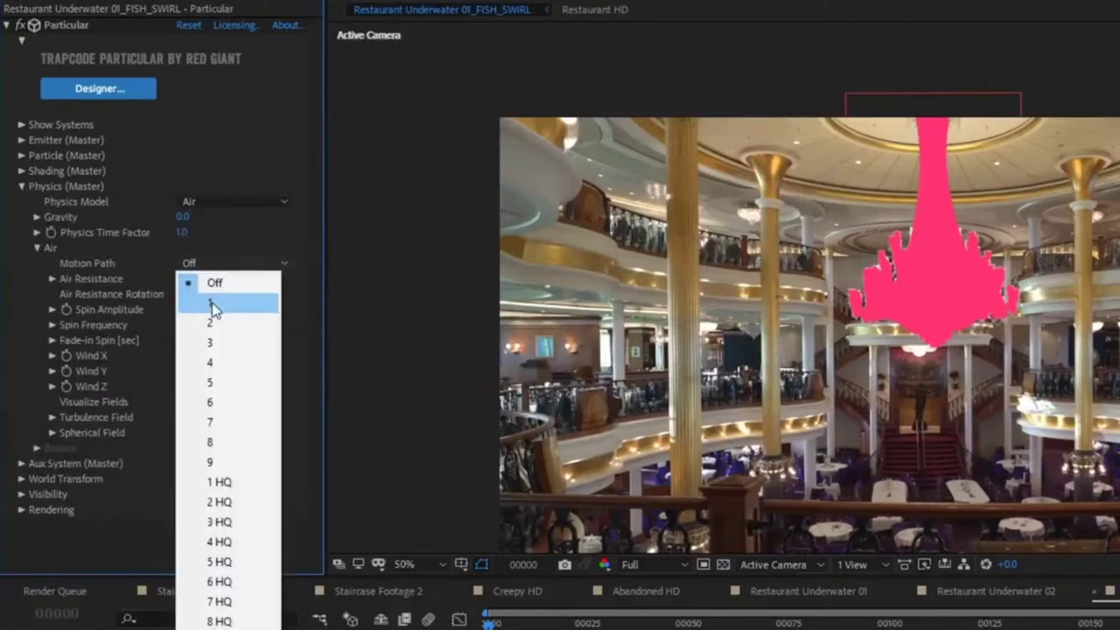
click(211, 302)
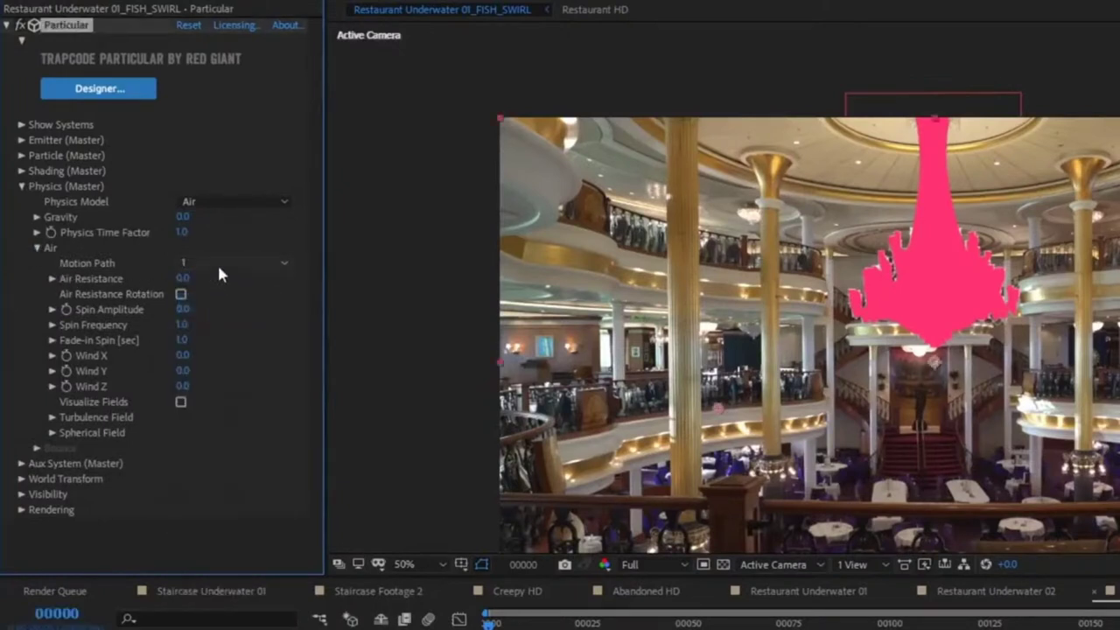
click(217, 263)
click(219, 483)
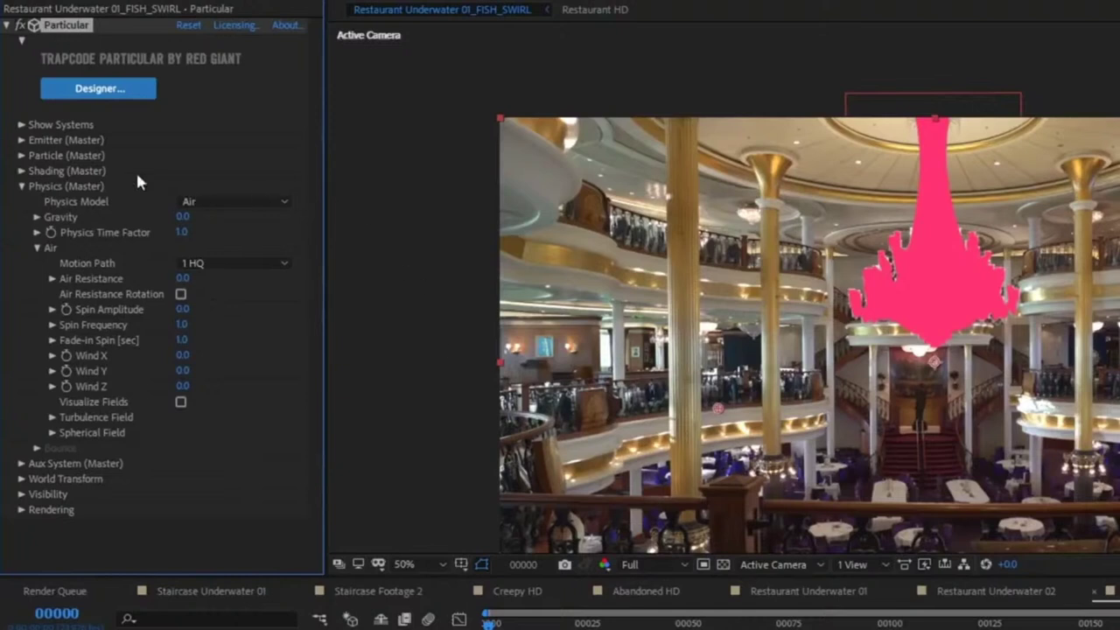
Step: Set the Particular emitter's Velocity to 0 and preview the particle trail at Half resolution
click(22, 140)
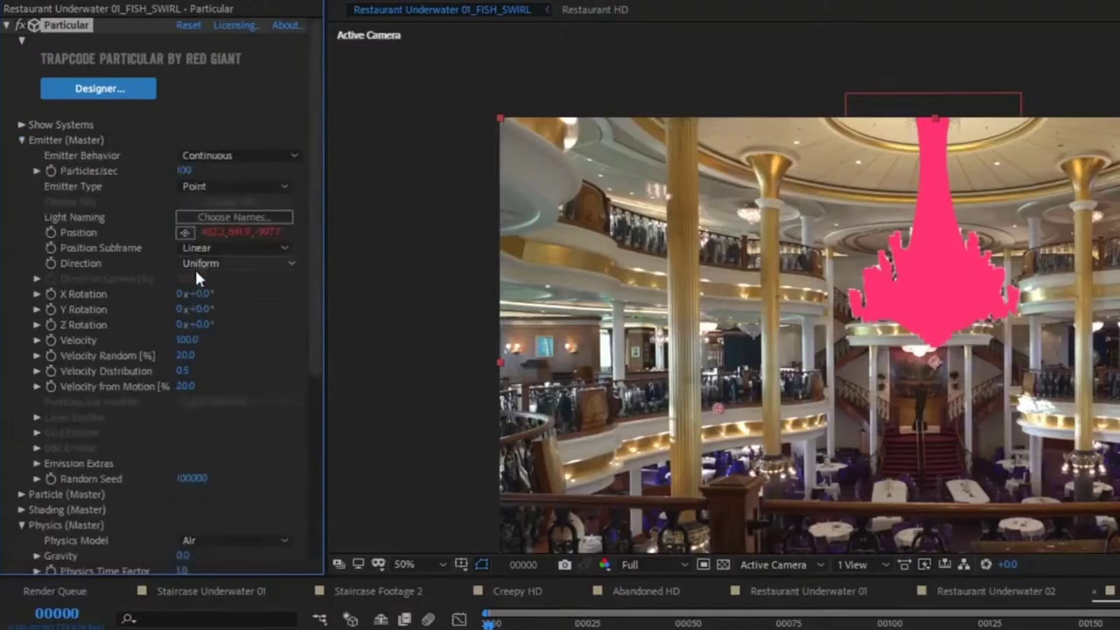
click(189, 340)
text(0)
key(Return)
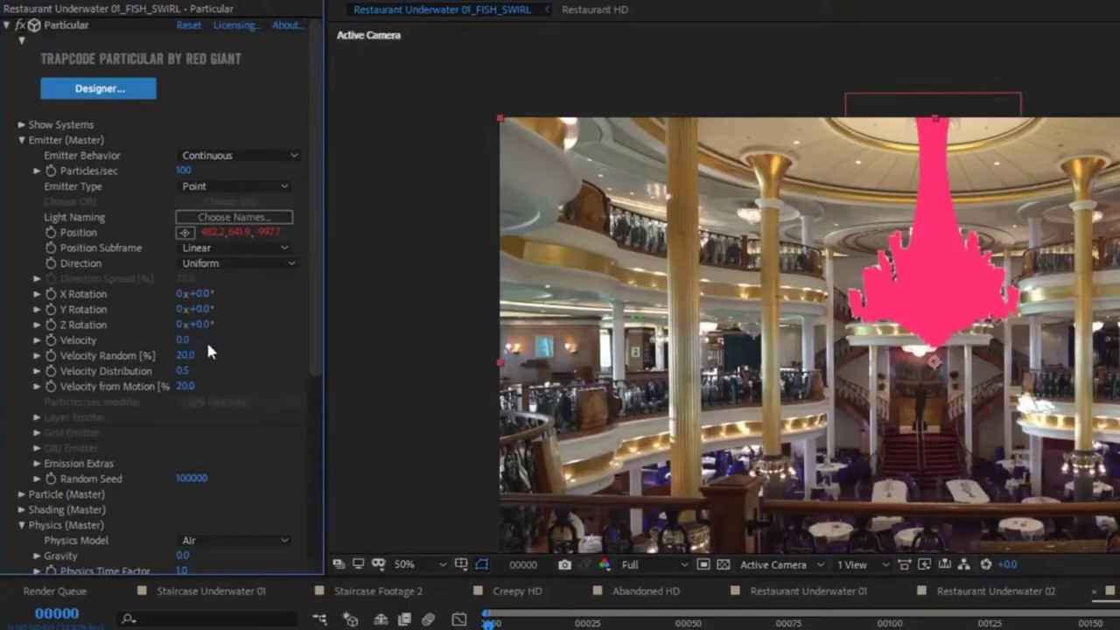
key(space)
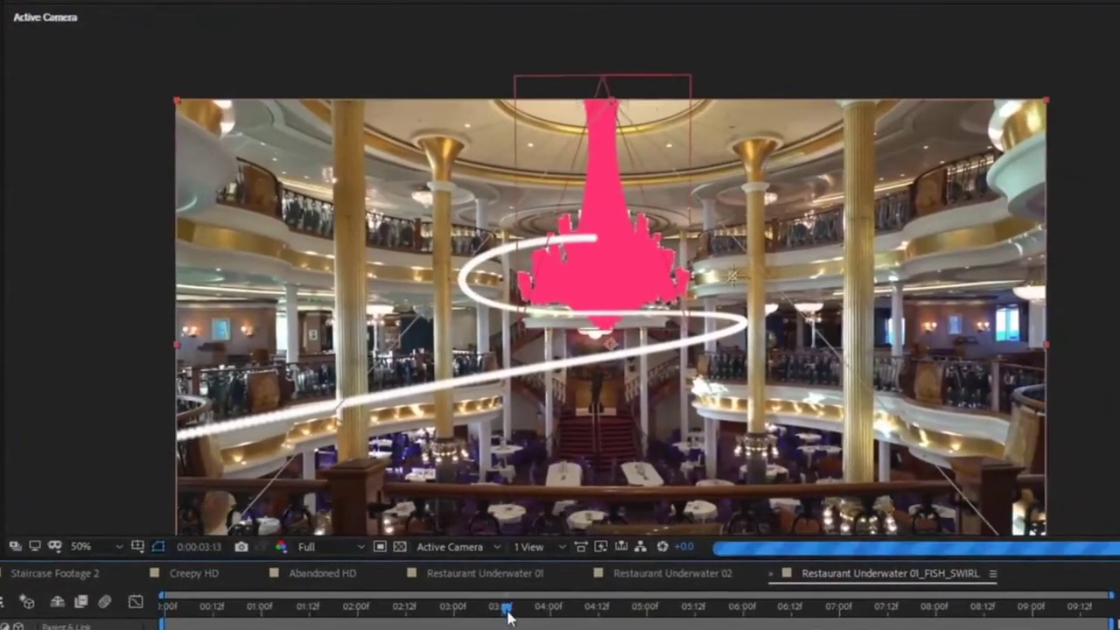
click(368, 548)
click(321, 609)
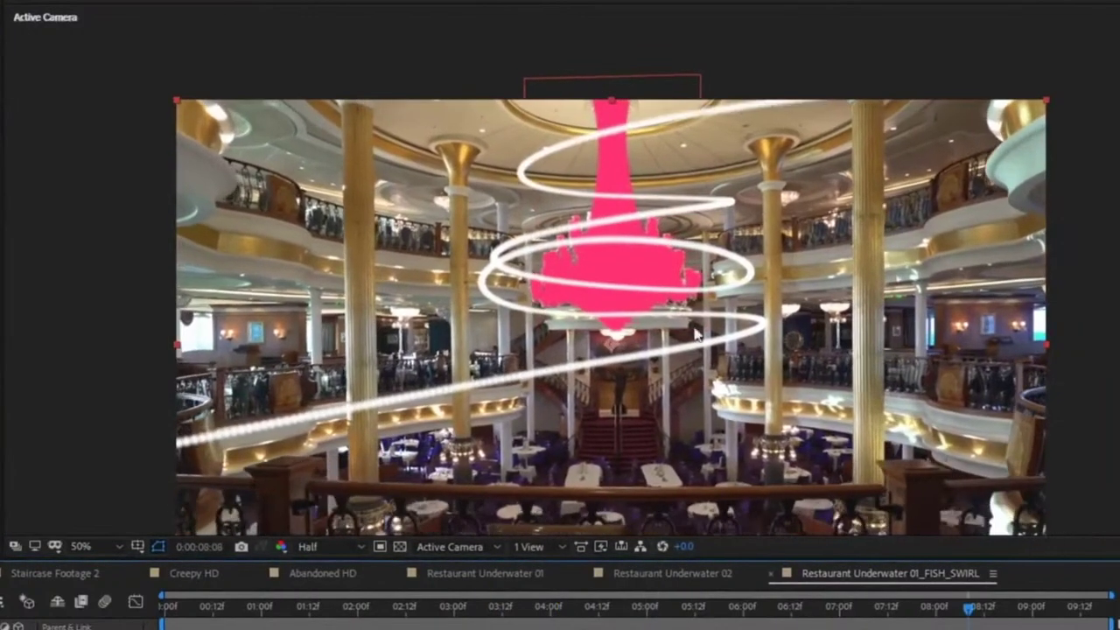
Step: Select the Chandelier Matte layer and turn off its visibility
click(613, 346)
drag(609, 186, 379, 278)
drag(618, 238, 618, 331)
click(618, 330)
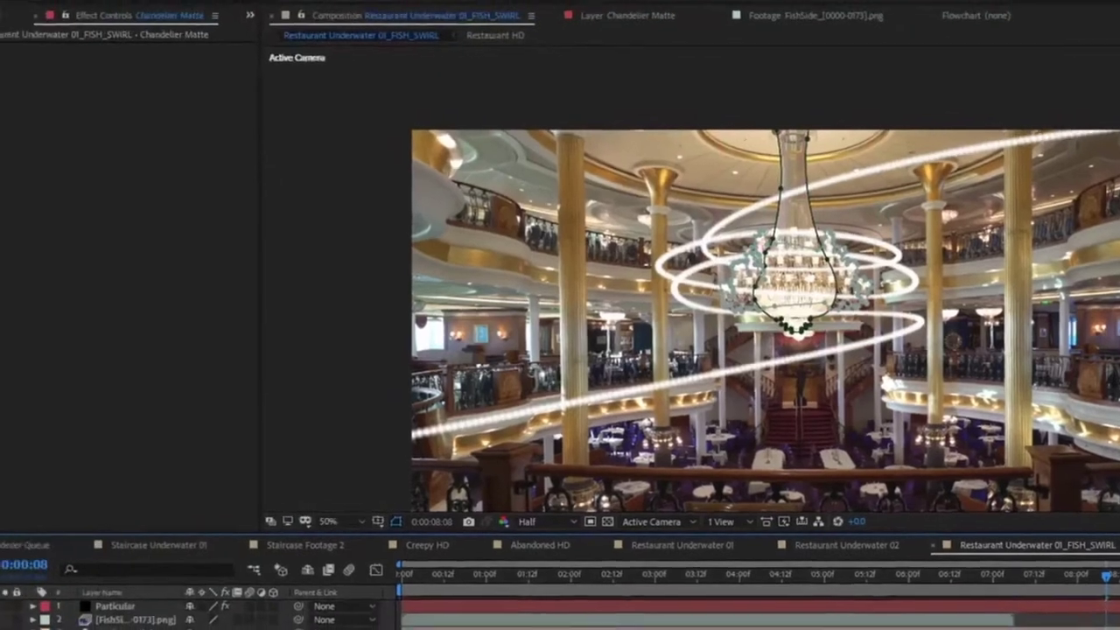
Step: Set Particular's Obscuration Layer to Chandelier Matte and have it read the layer's Masks
click(138, 603)
click(18, 165)
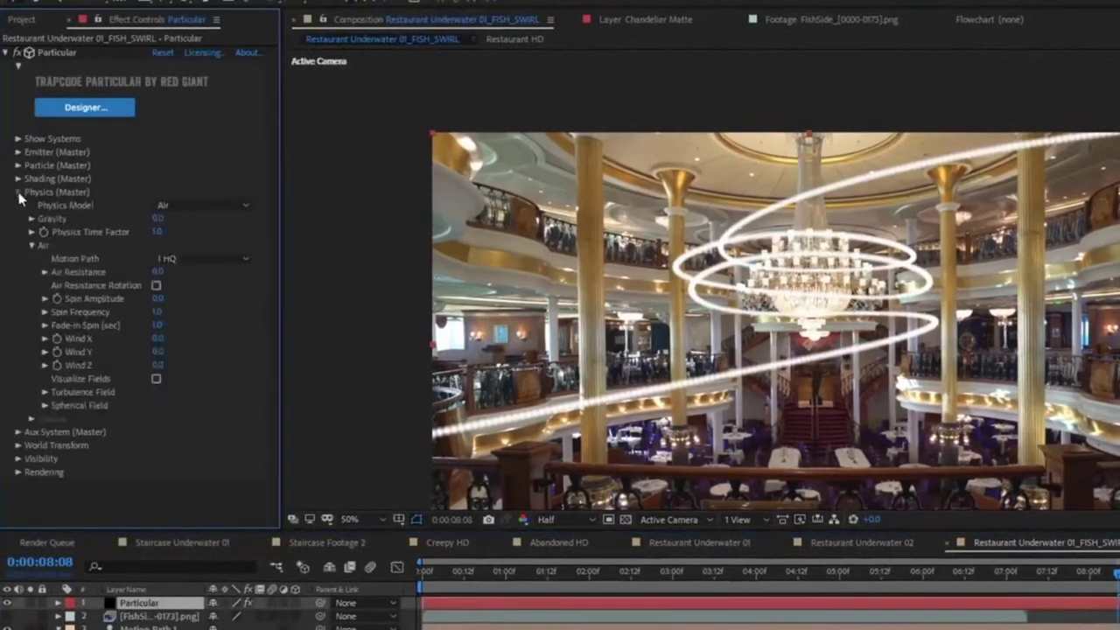
click(17, 191)
click(18, 233)
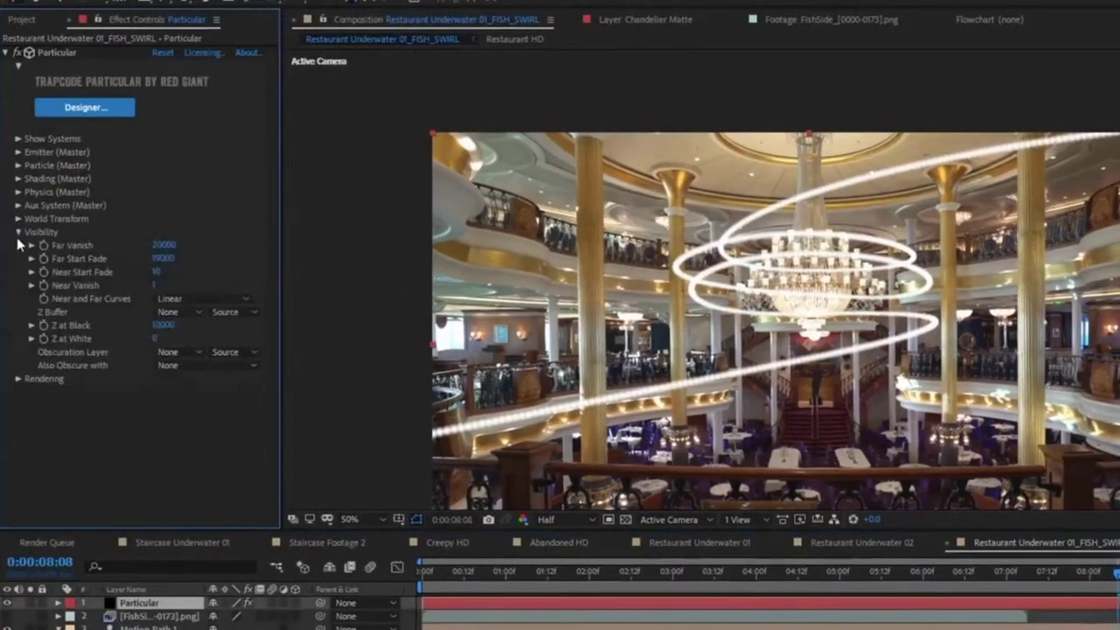
click(168, 352)
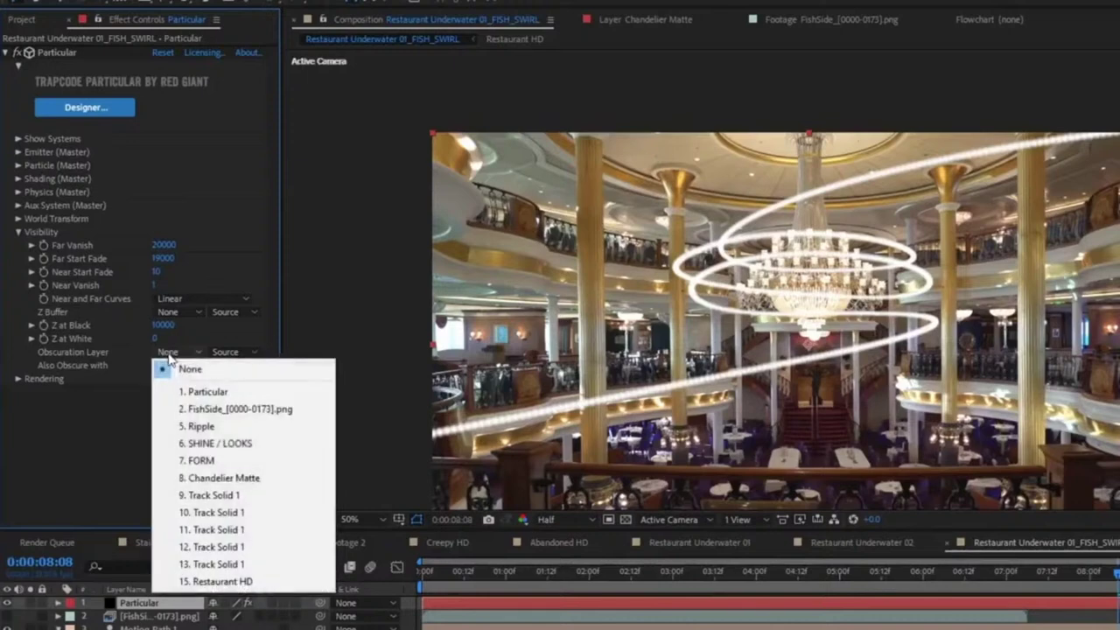
click(244, 481)
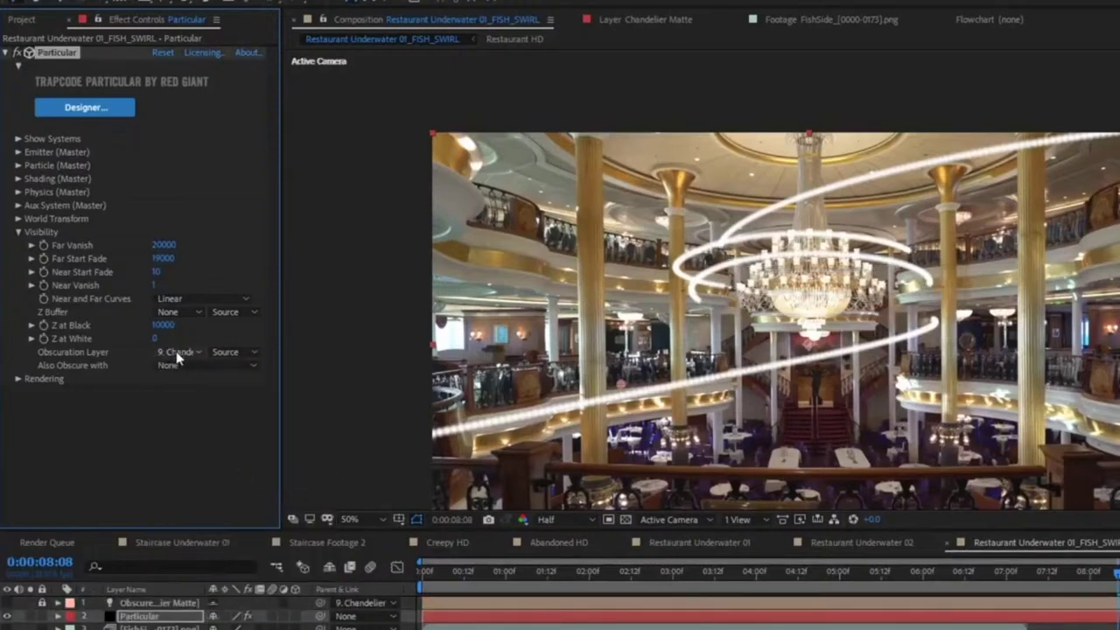
click(225, 352)
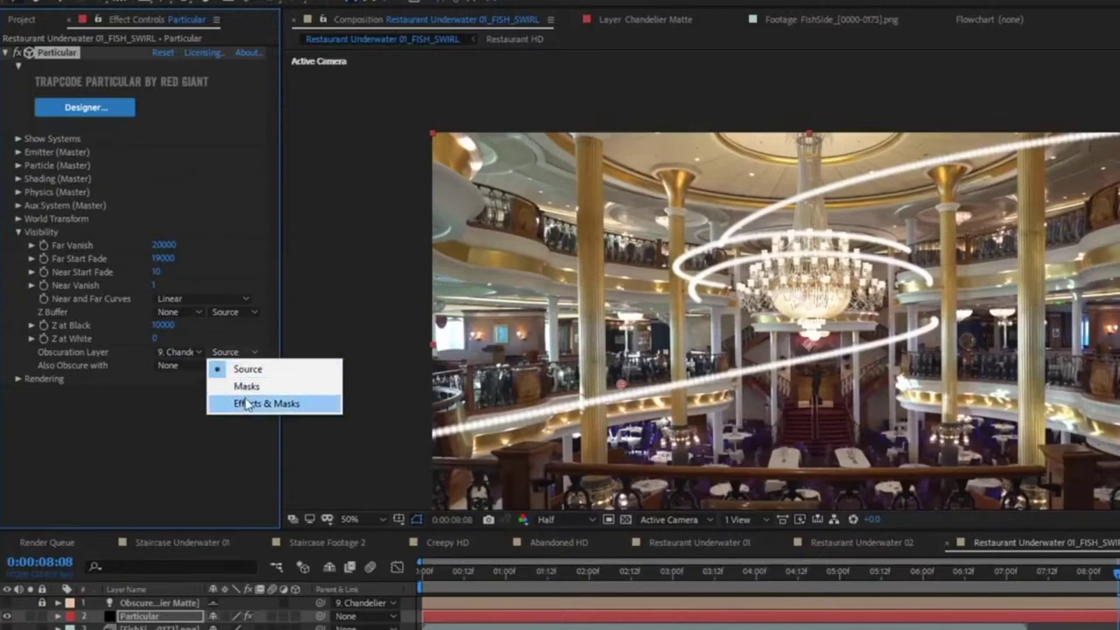
click(247, 386)
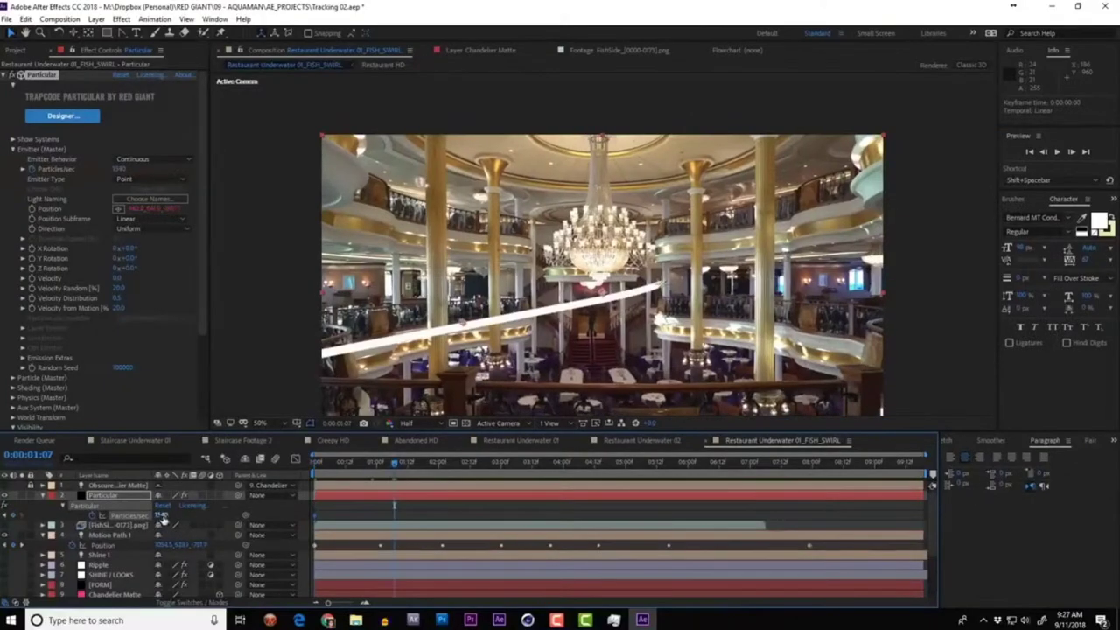
Step: Keyframe Particles/sec to 0 at 0:00:01:07 and preview the resulting particle stream
drag(324, 467, 476, 484)
key(space)
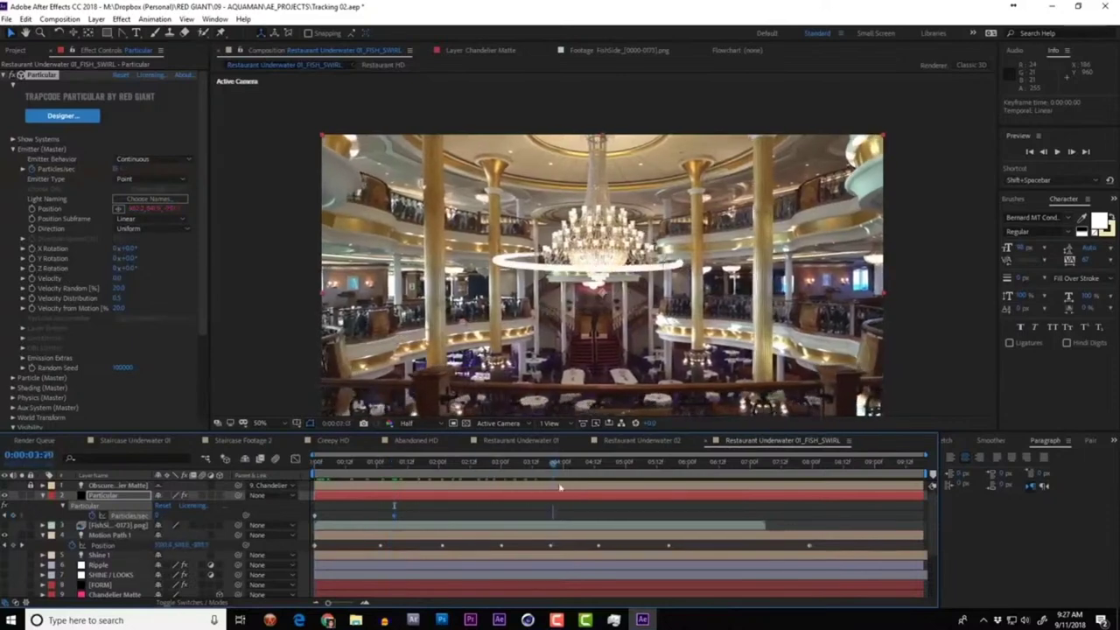
Step: Change the emitter type to Sphere with an XYZ-linked size of 142 and preview the swirl
click(148, 180)
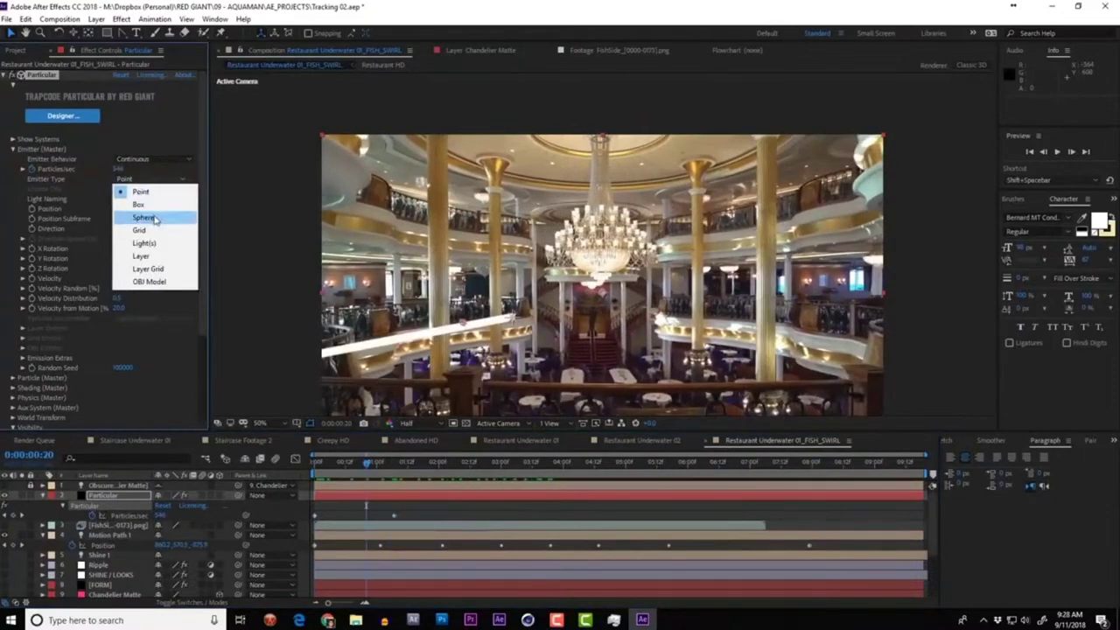
click(143, 217)
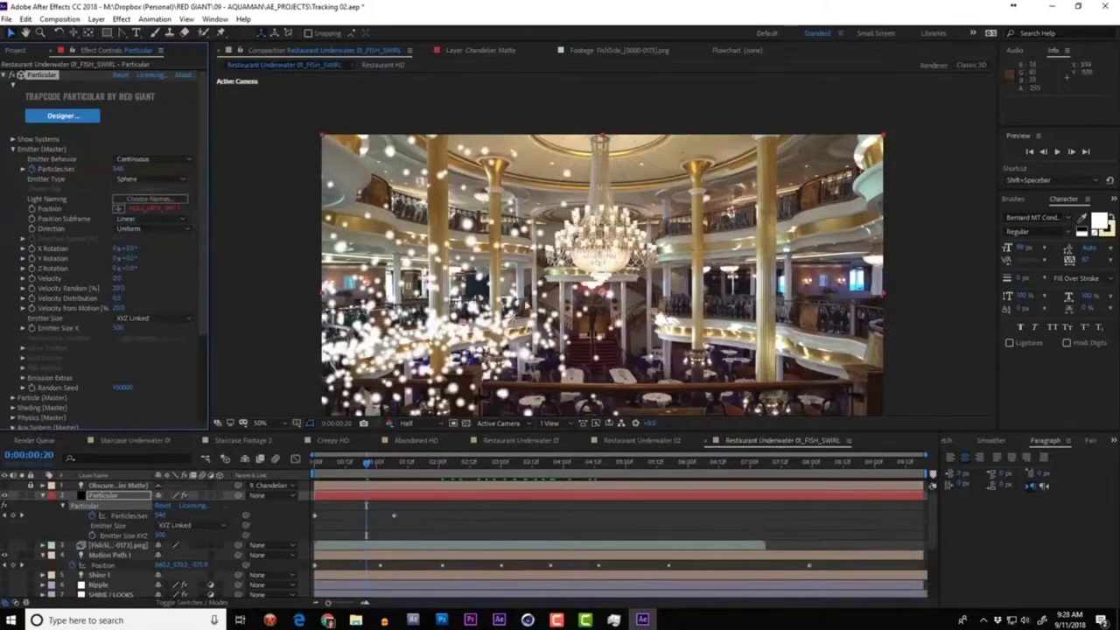
drag(118, 327, 81, 328)
key(space)
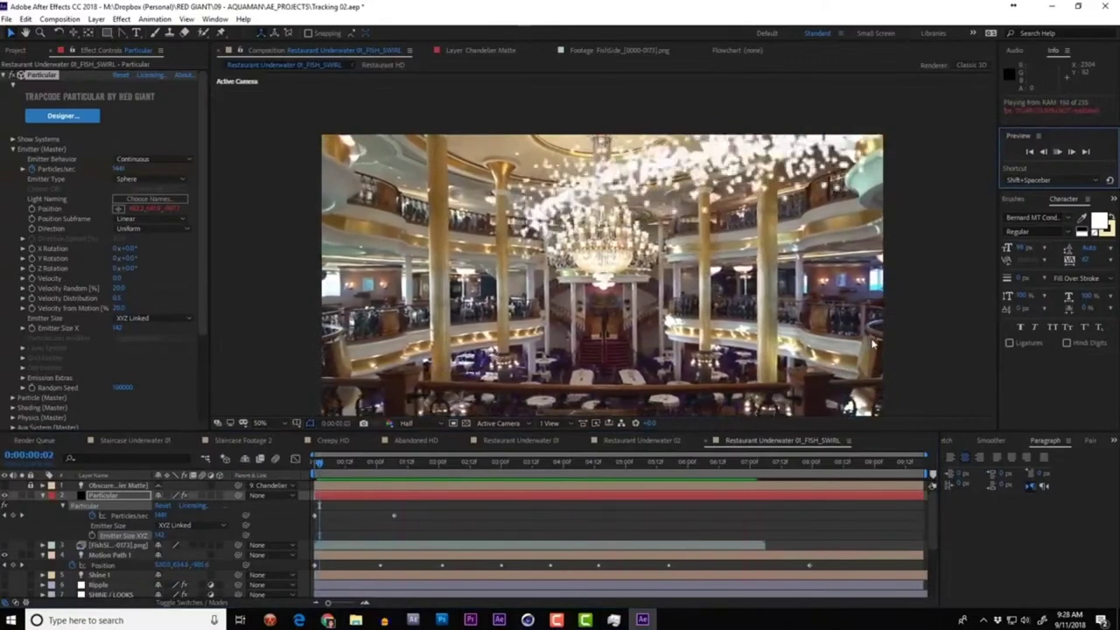
key(space)
Step: Change the particle type to Textured Polygon and texture it with the FishSide layer using Random - Loop time sampling
click(13, 148)
click(12, 159)
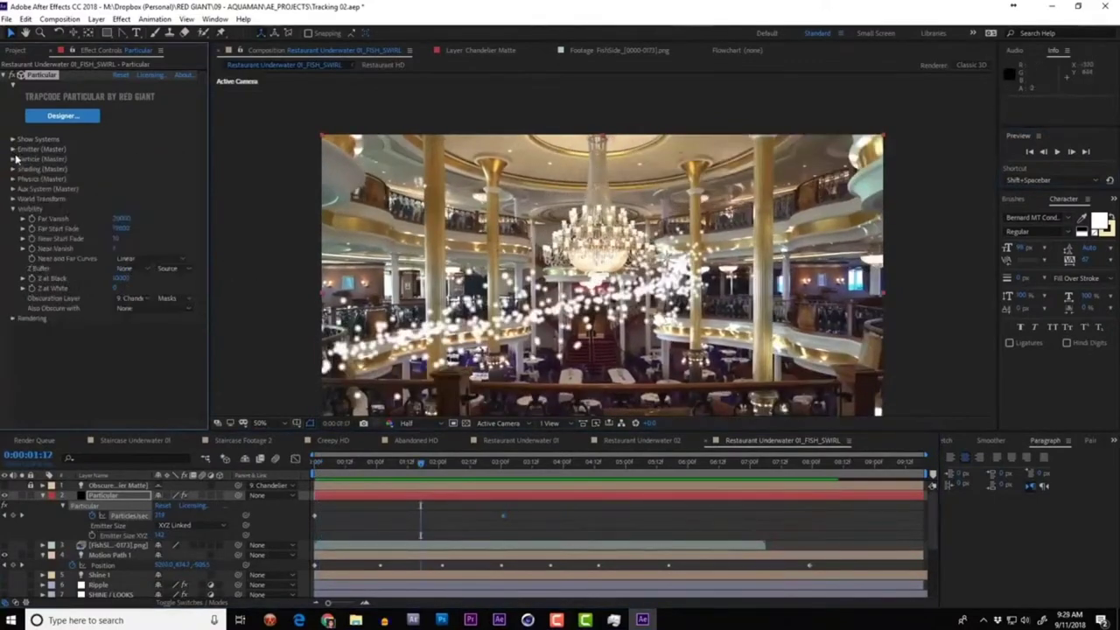
click(148, 192)
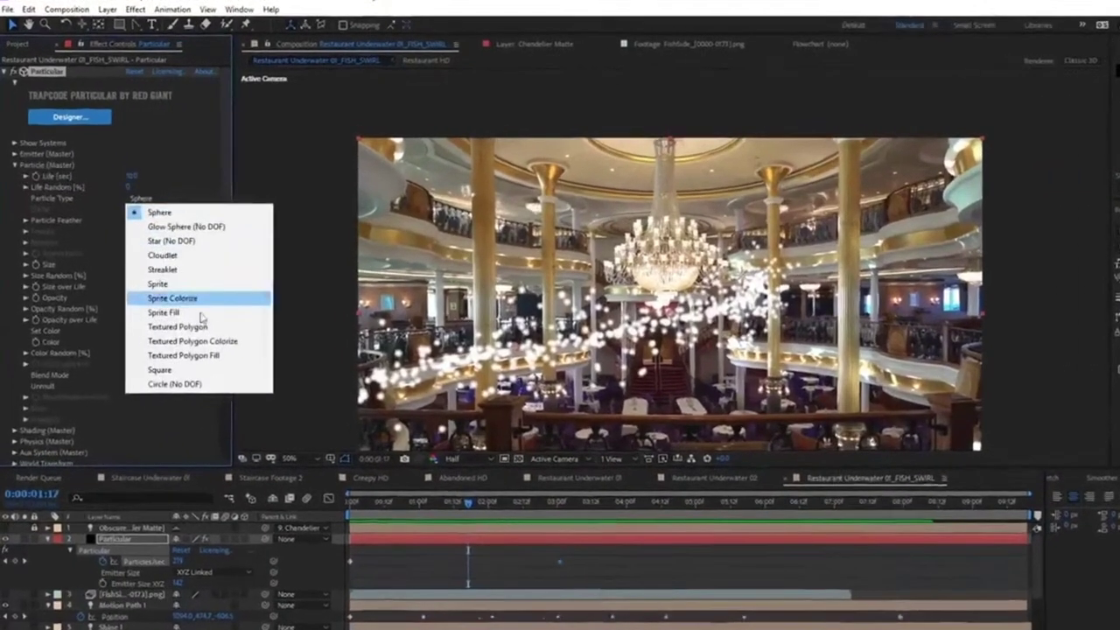
click(140, 302)
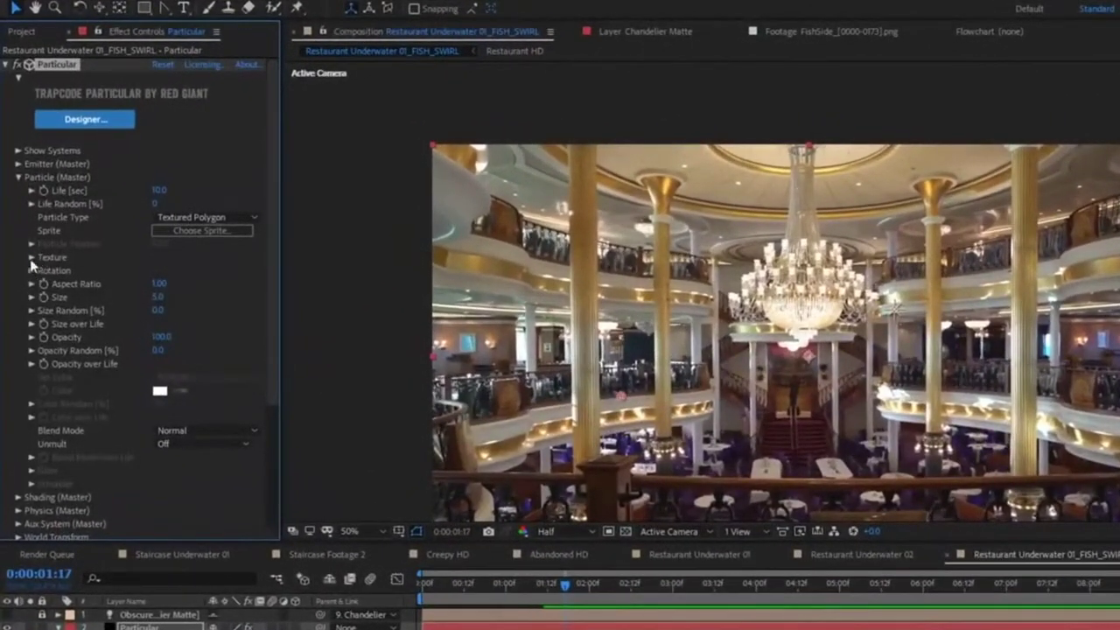
click(30, 254)
click(182, 270)
click(236, 328)
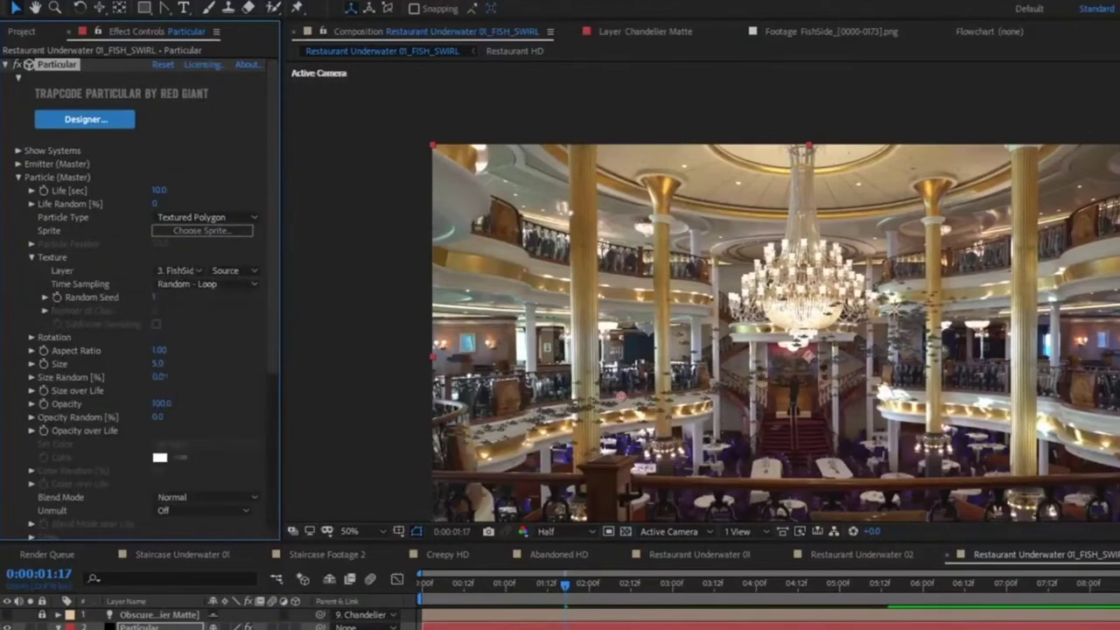
Step: Turn on Orient to Motion for the fish particles and set Size to 18 and Size Random to 45%
scroll(88, 263, down, 3)
click(31, 232)
click(197, 244)
click(187, 277)
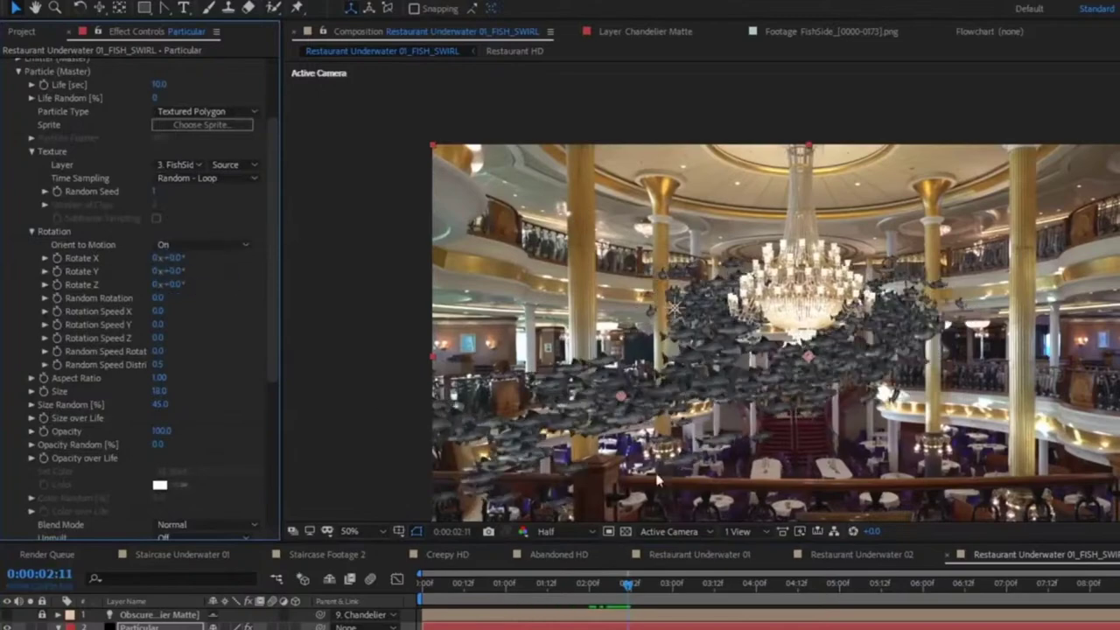
drag(575, 594, 845, 585)
Step: Reduce the fish particle Size to 8 and preview the school from the first frame
scroll(219, 295, up, 2)
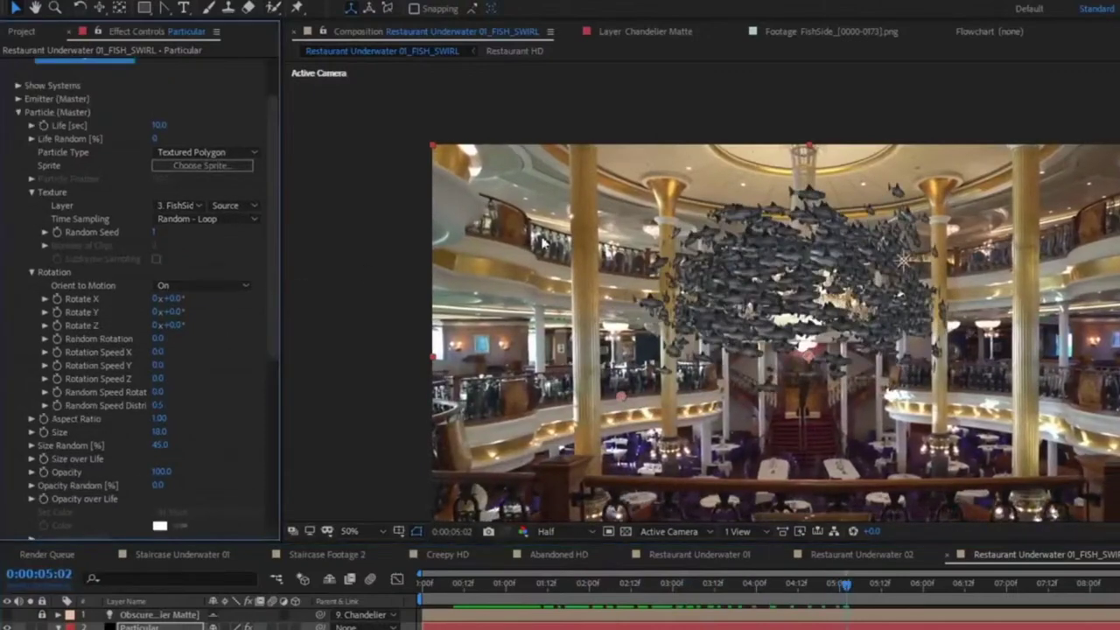
drag(183, 432, 166, 443)
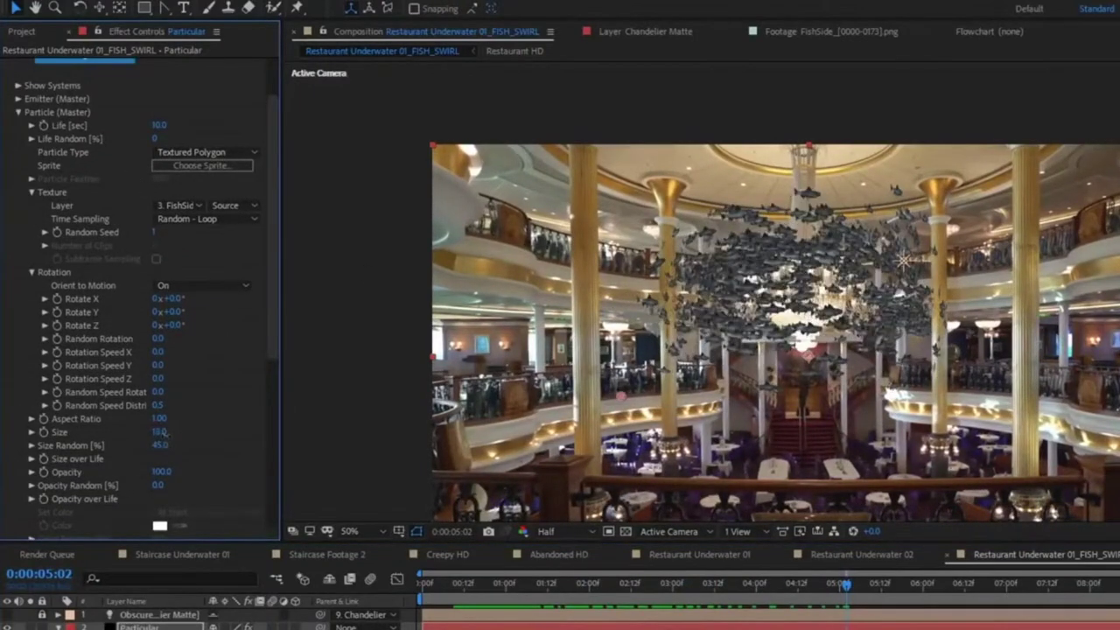
key(period)
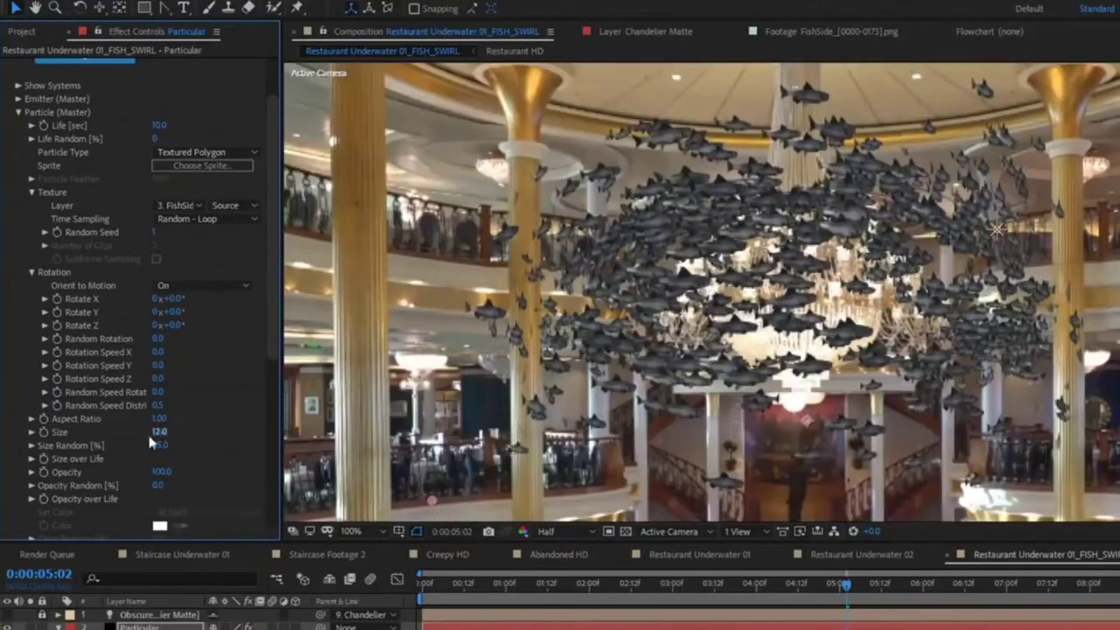
key(comma)
key(Home)
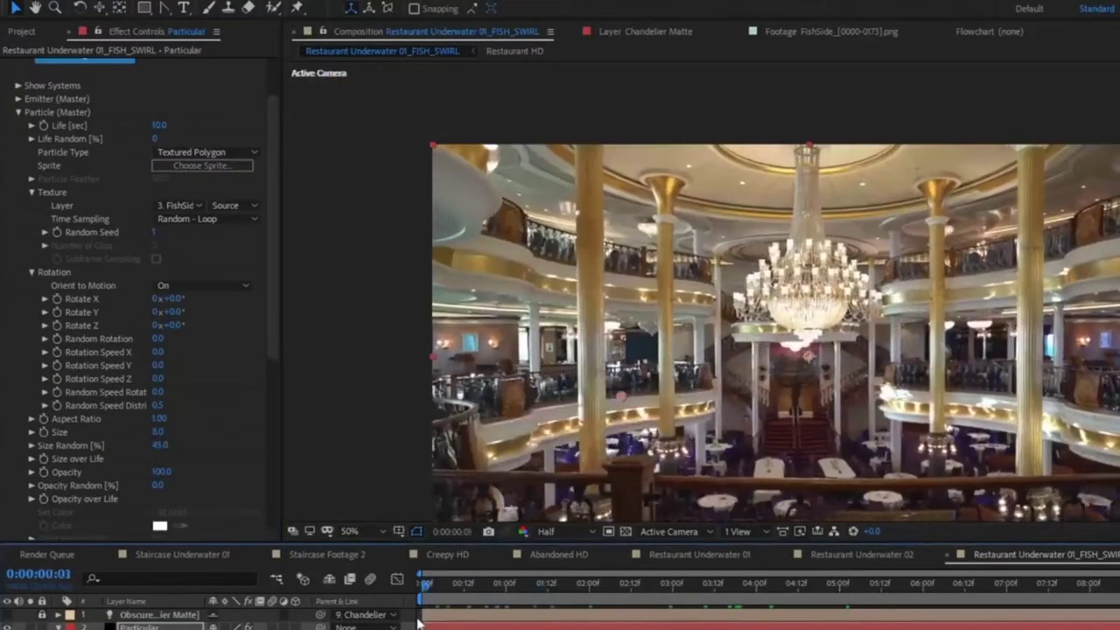
key(Home)
key(space)
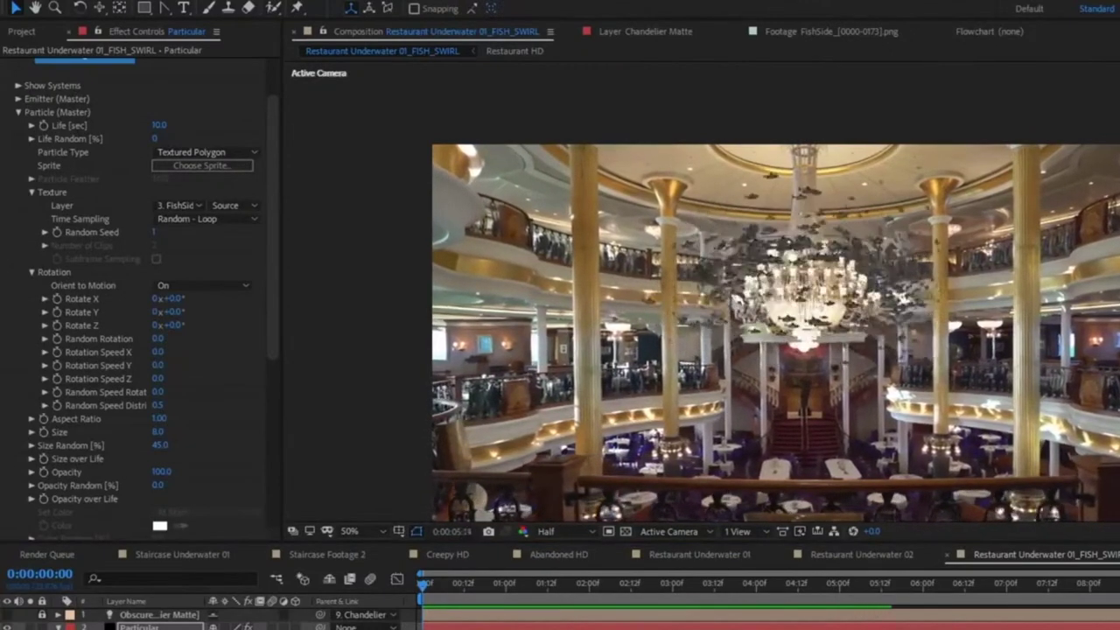
key(space)
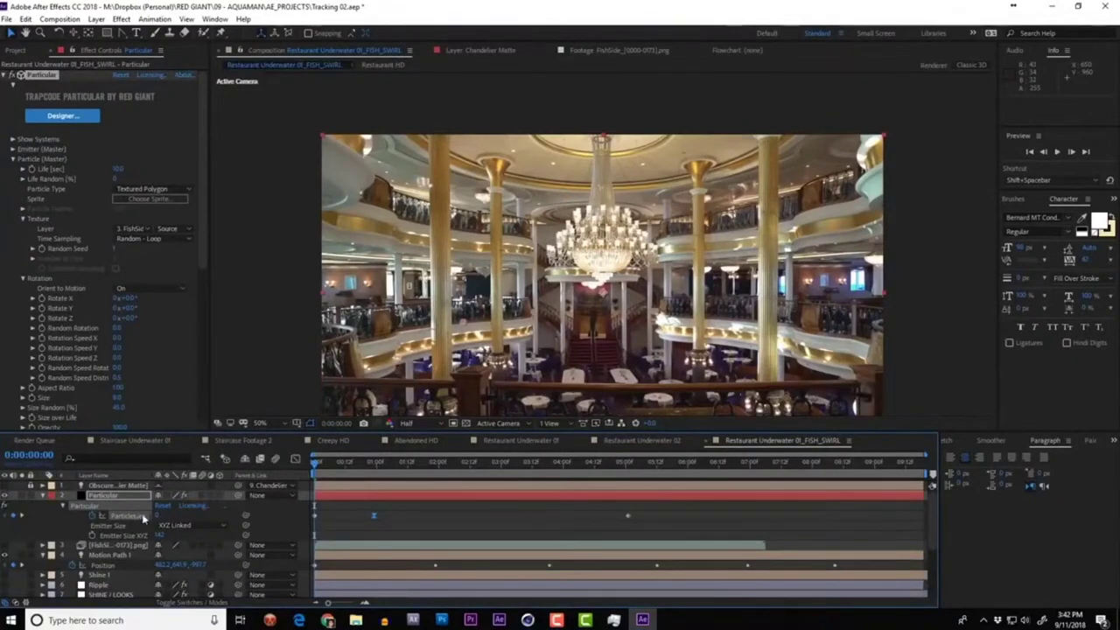
Step: Examine the Particles/sec keyframe curve in the graph editor while scrubbing through the fish swirl
click(295, 461)
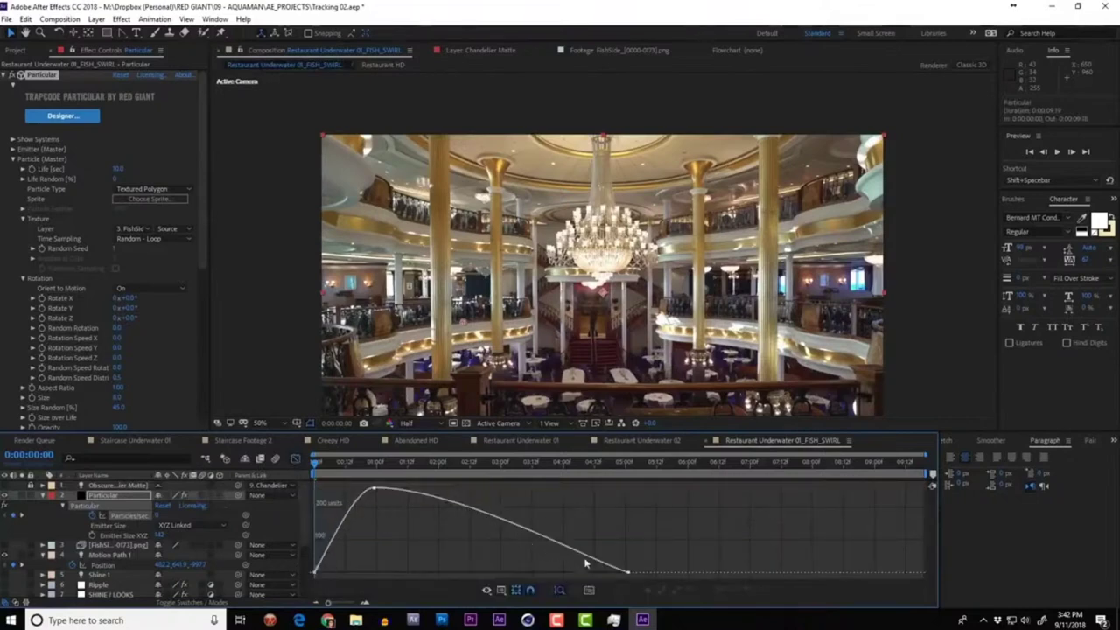
drag(420, 467, 610, 465)
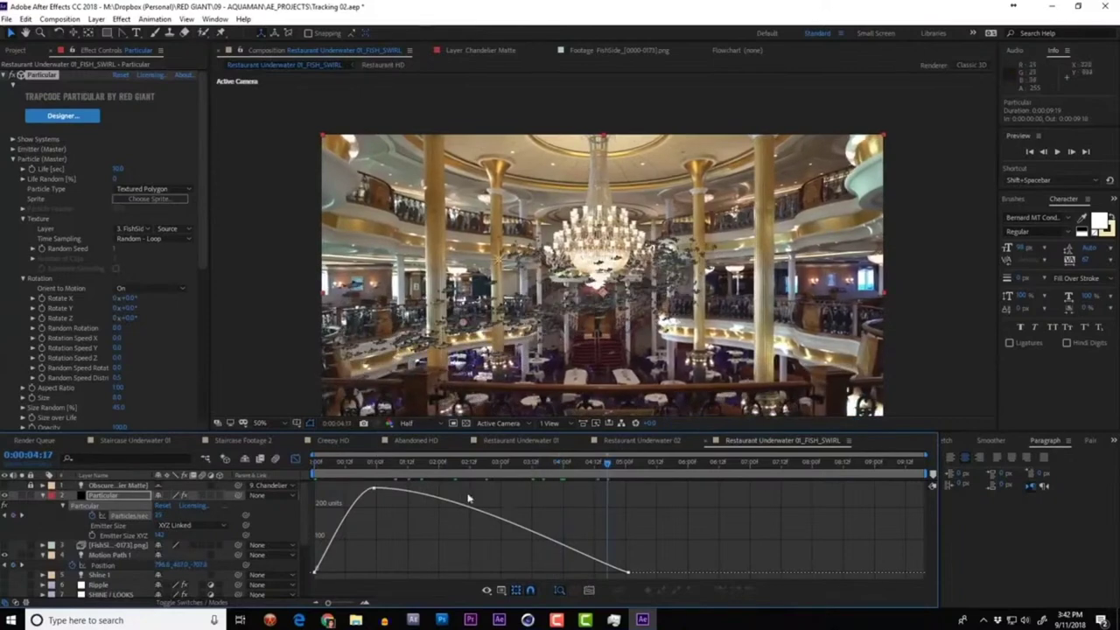
key(shift+space)
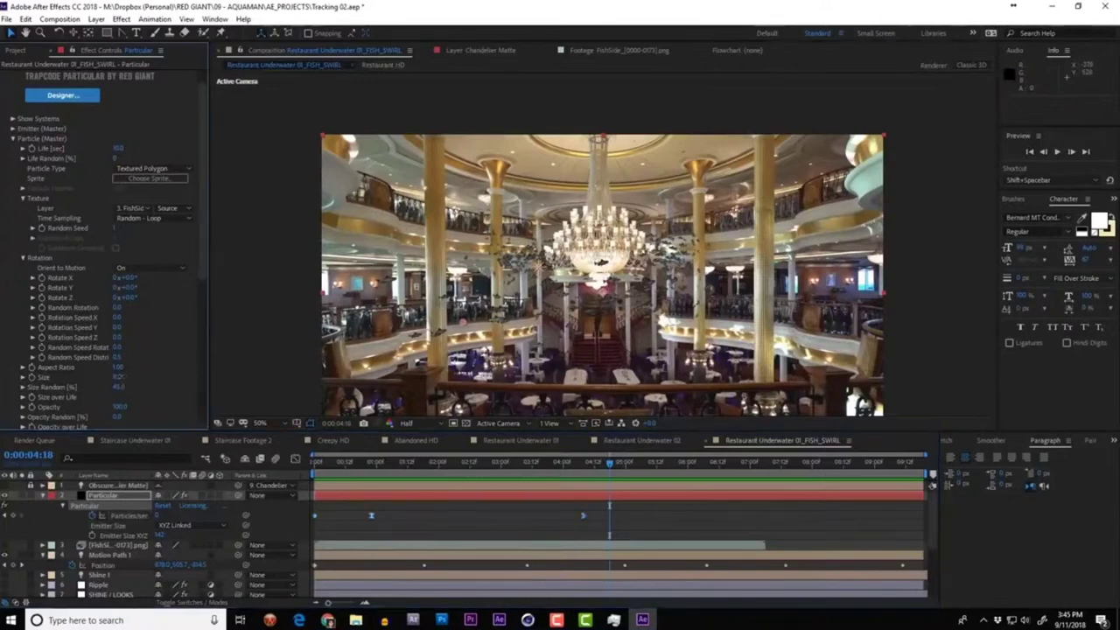
Step: Create a white, shadow-casting point light named Point Light 1
click(96, 18)
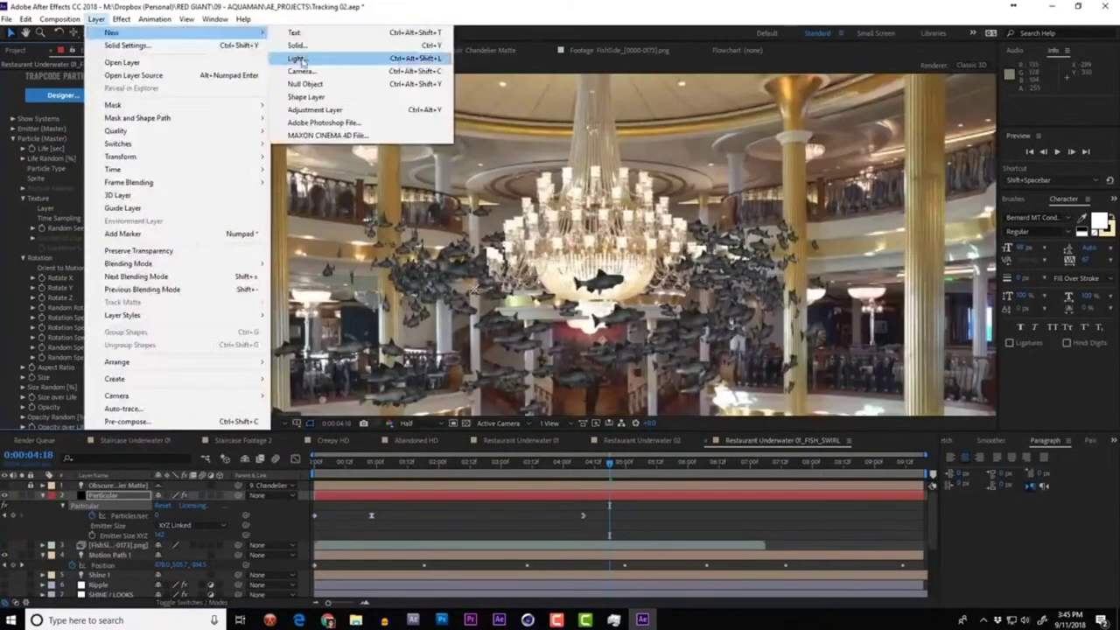
click(315, 58)
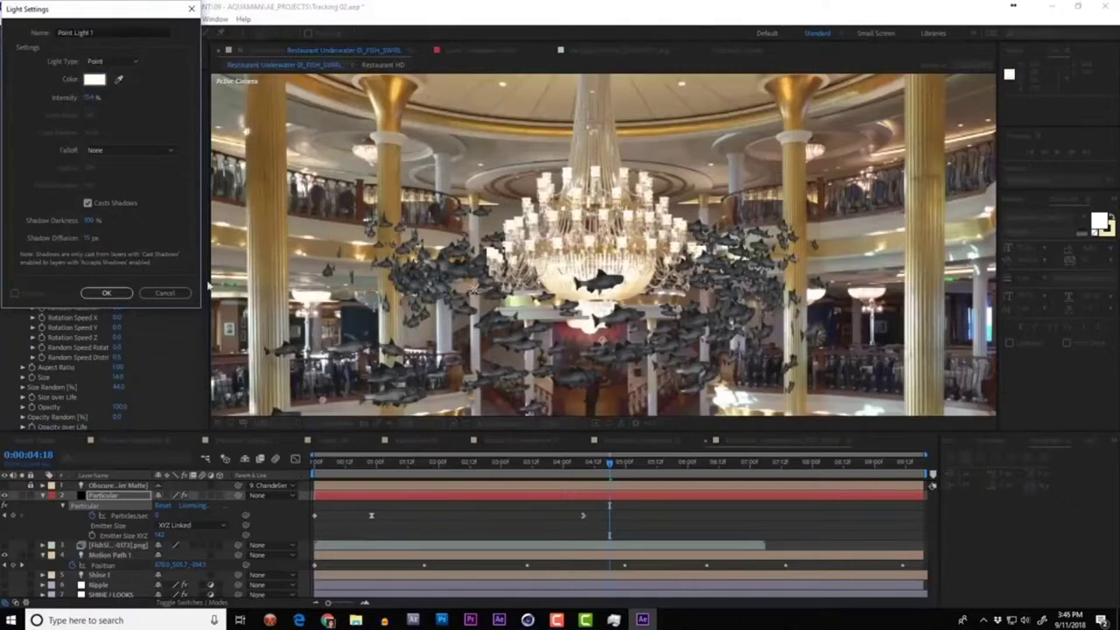
click(106, 292)
Step: Check the new light in Custom View 1 and move its layer just above the Chandelier Matte layer
key(F11)
scroll(675, 321, down, 2)
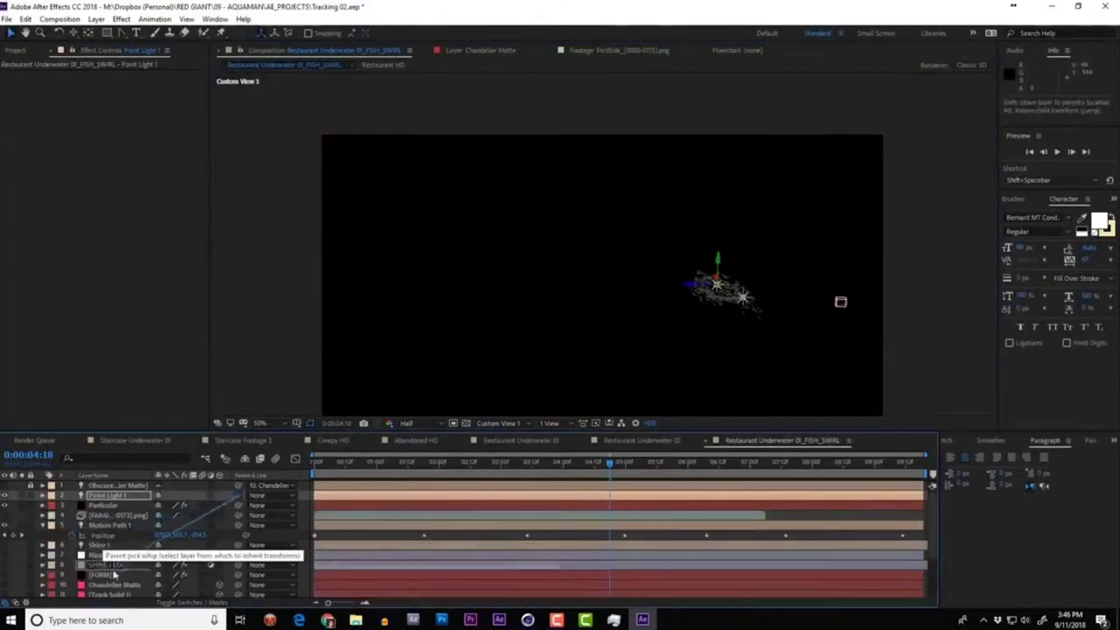
scroll(137, 499, down, 2)
scroll(137, 501, up, 1)
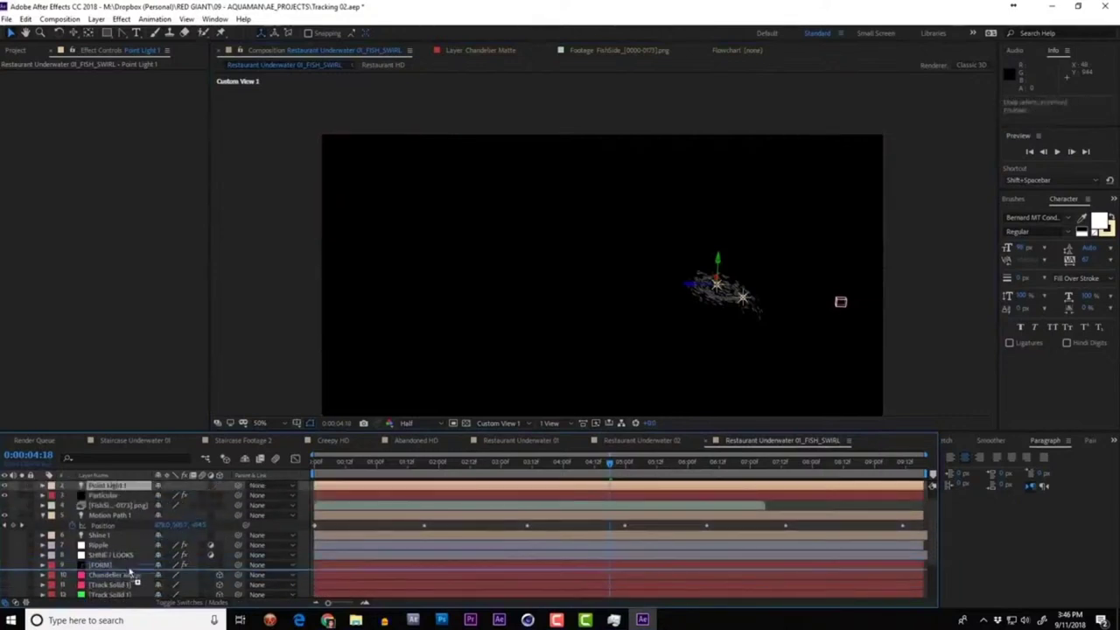
Step: Turn on Shading for the Particular fish system so it responds to the scene lights
scroll(136, 501, up, 1)
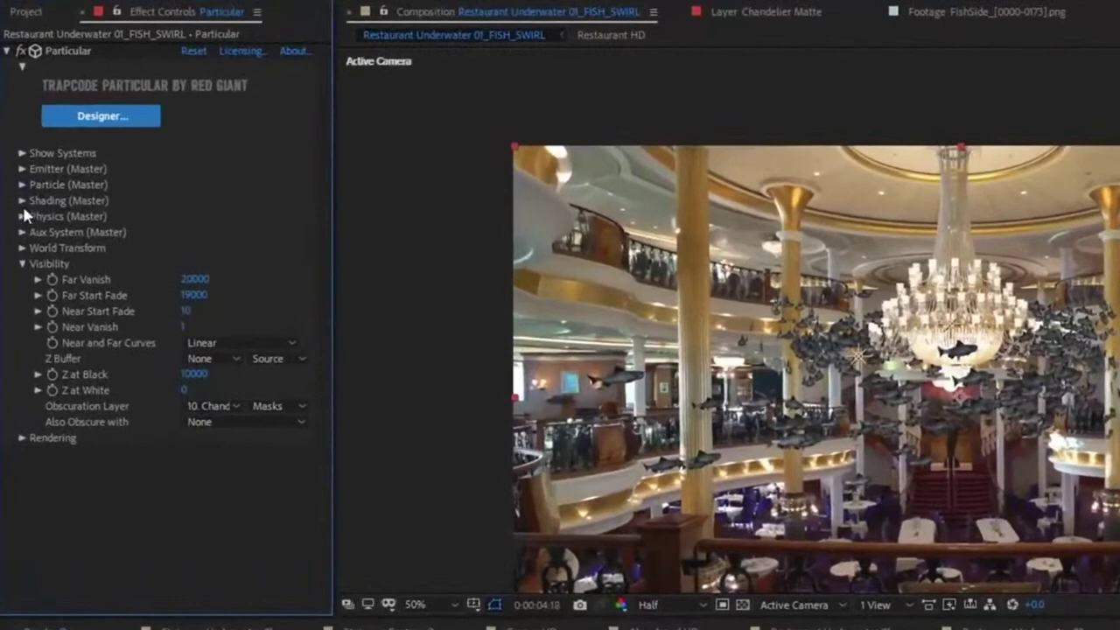
click(22, 200)
click(201, 215)
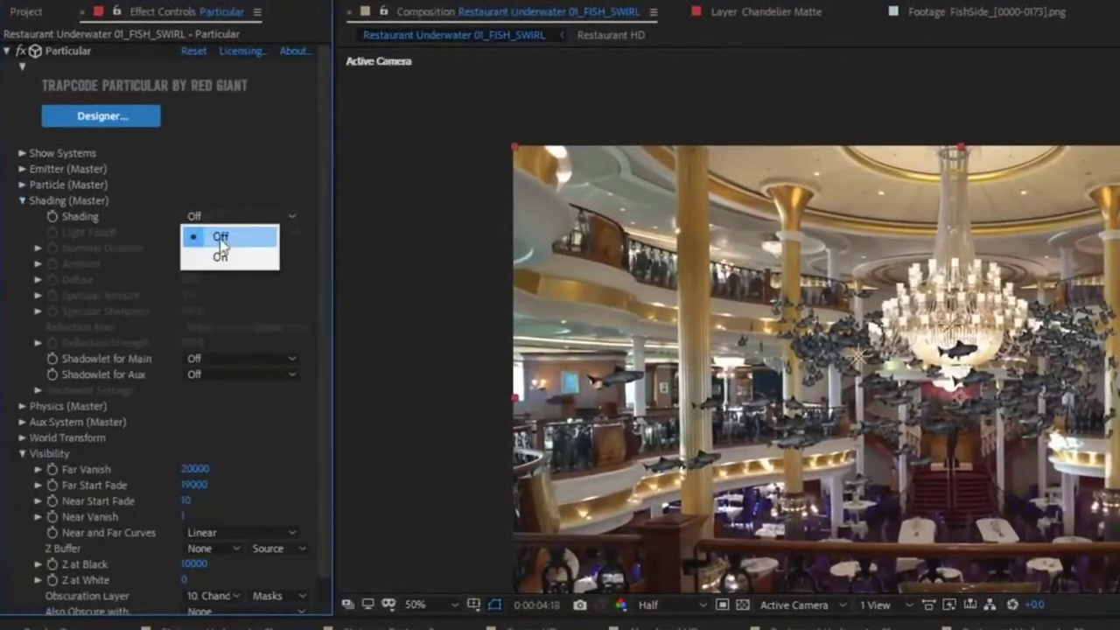
click(232, 257)
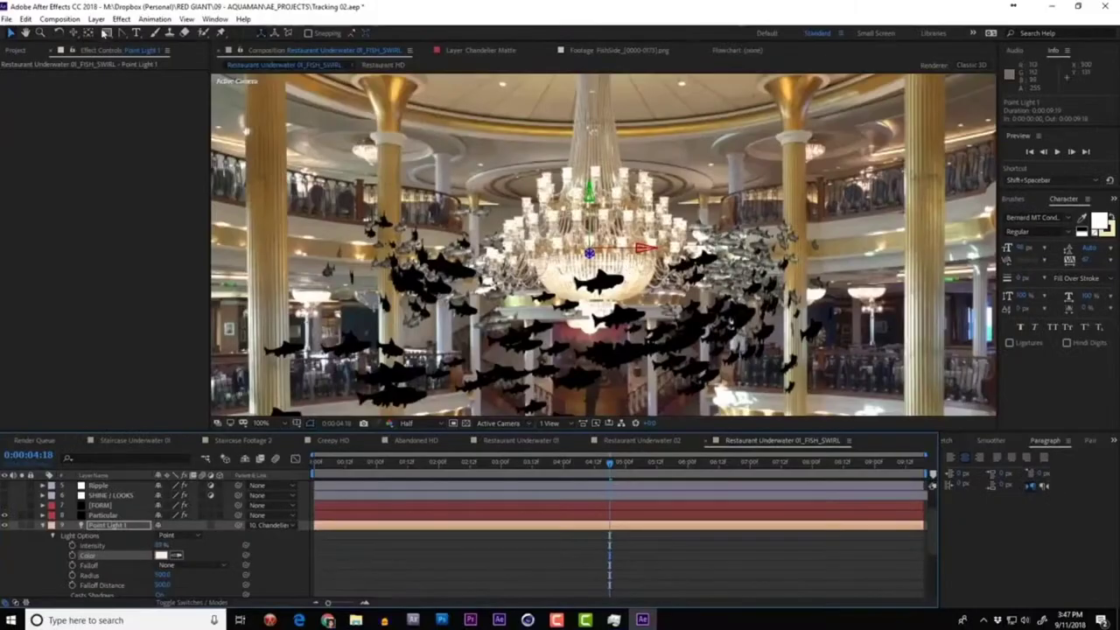
Step: Create an ambient light coloured from the ceiling beside the chandelier and reveal its Intensity property
click(96, 19)
mouse_move(106, 28)
click(298, 54)
click(113, 61)
click(113, 113)
click(119, 79)
click(359, 88)
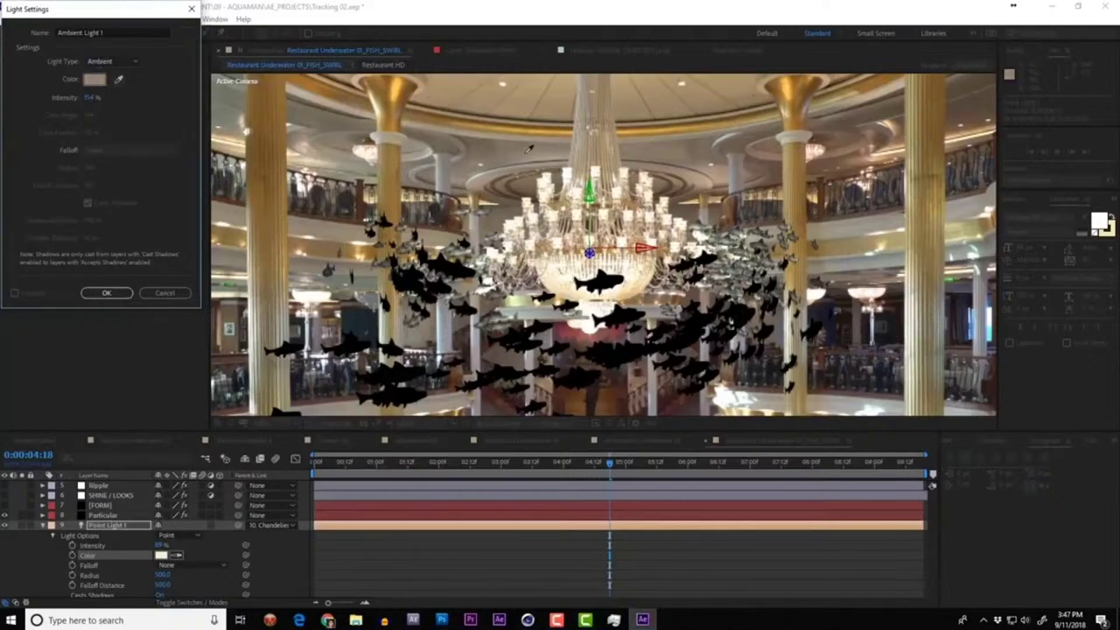
key(Return)
key(comma)
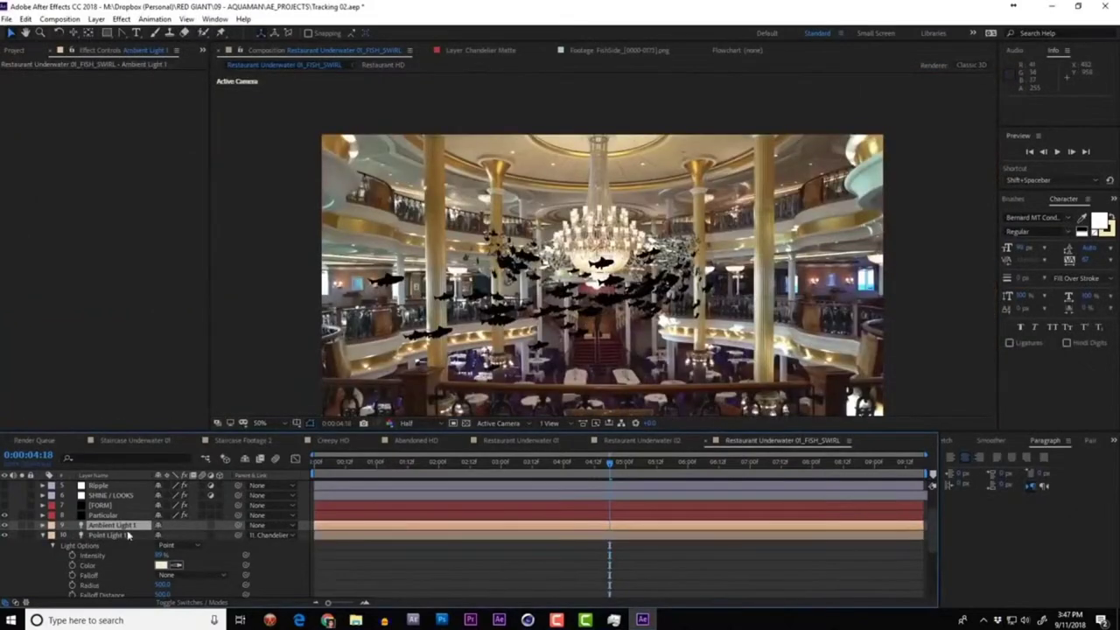
key(t)
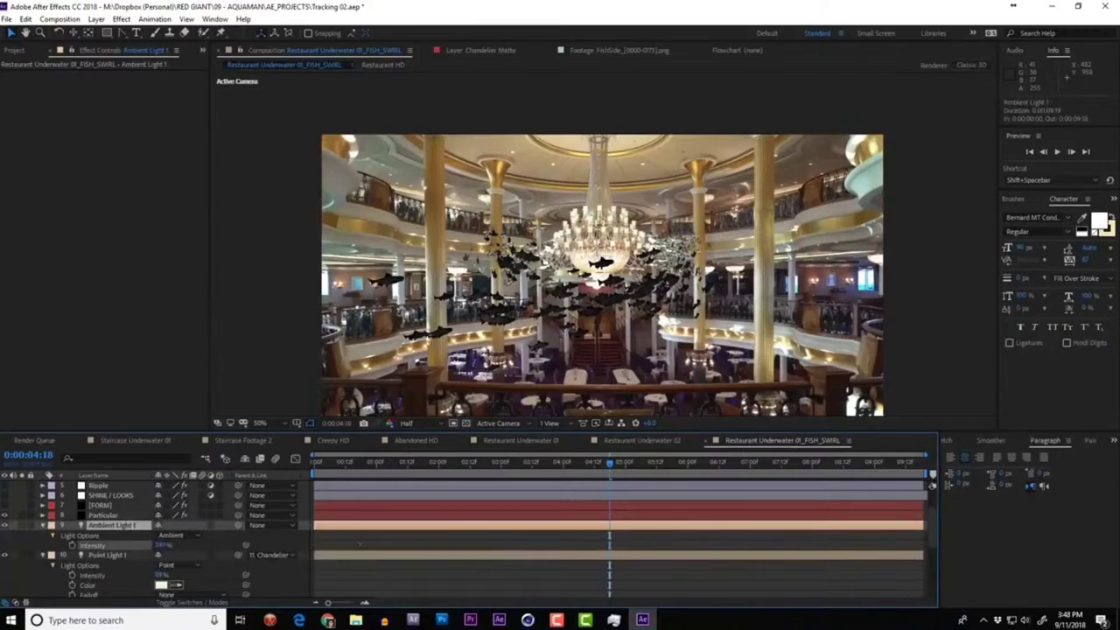
key(period)
Step: Test a shading Ambient value of 100 on Particular, lower it again and check the fish around the chandelier
click(105, 515)
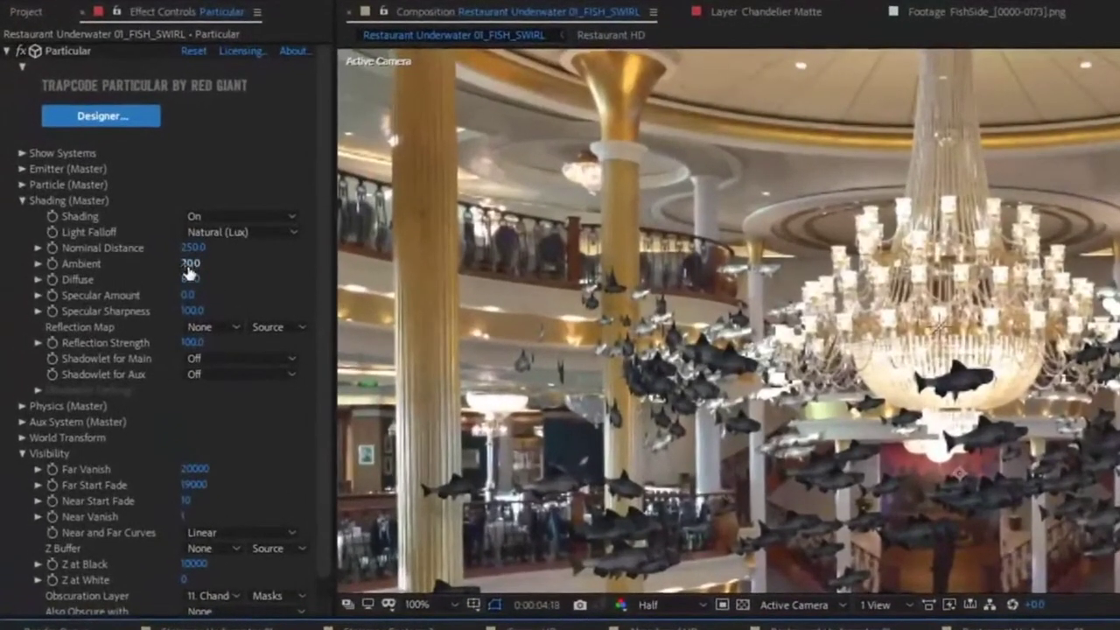
click(176, 251)
text(100)
key(Return)
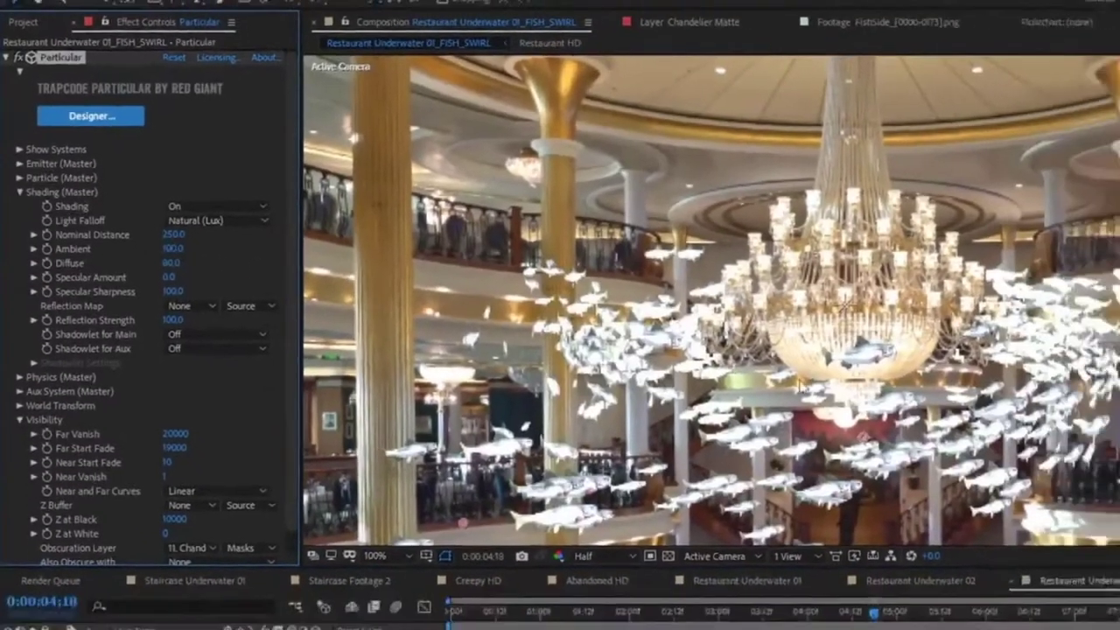
text(0)
key(Return)
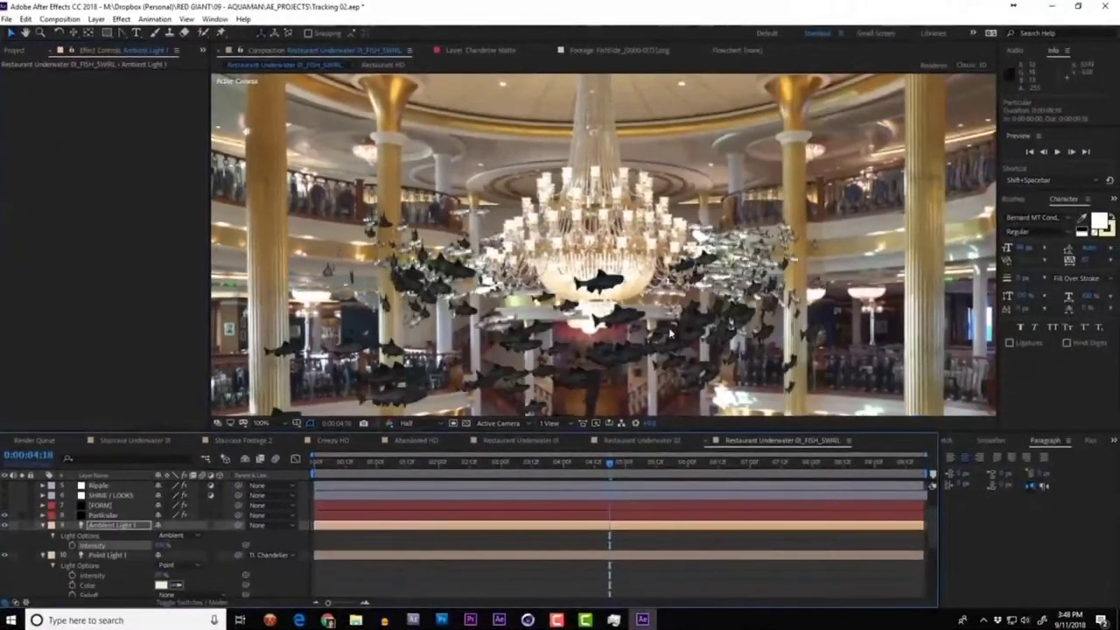
key(comma)
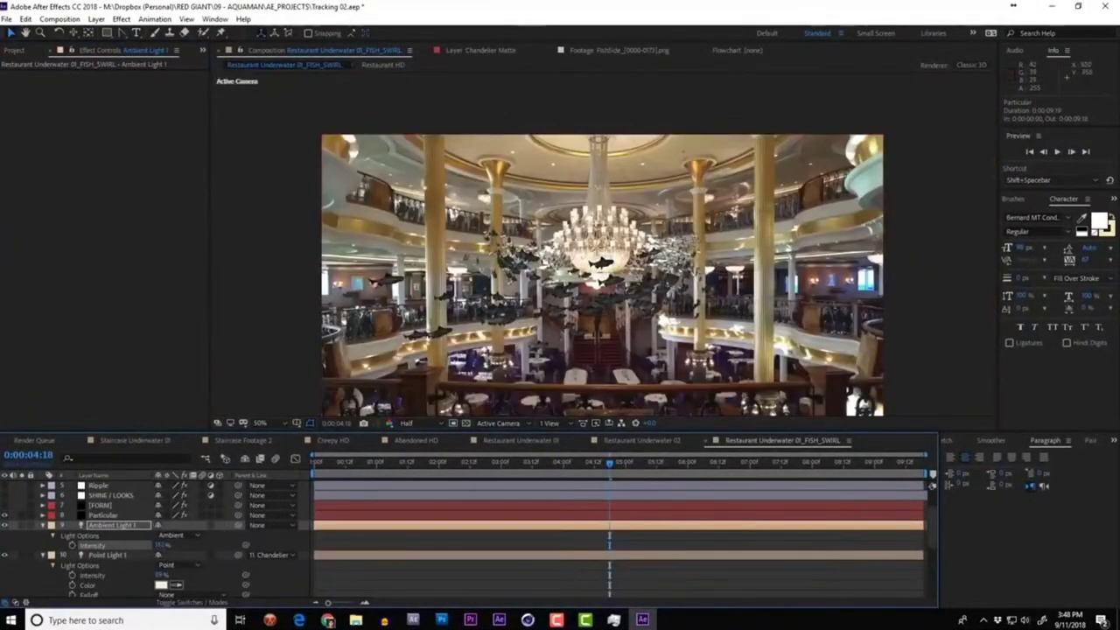
key(period)
key(comma)
click(101, 515)
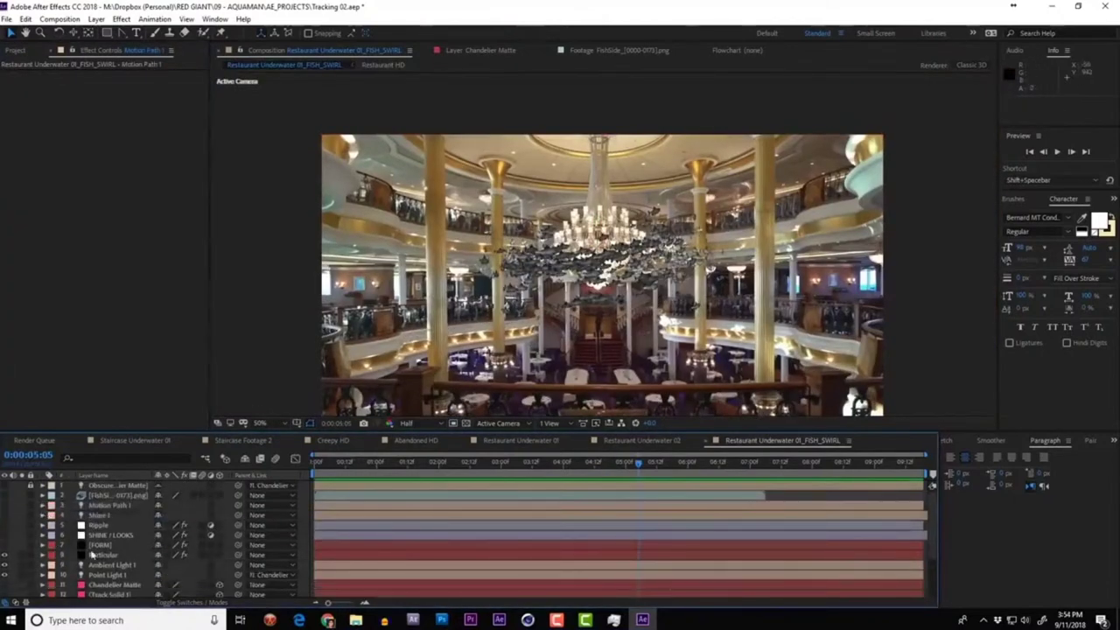
Step: Turn on the FORM, SHINE / LOOKS and Ripple layers and preview the fish shot
click(91, 555)
scroll(65, 366, down, 2)
click(13, 118)
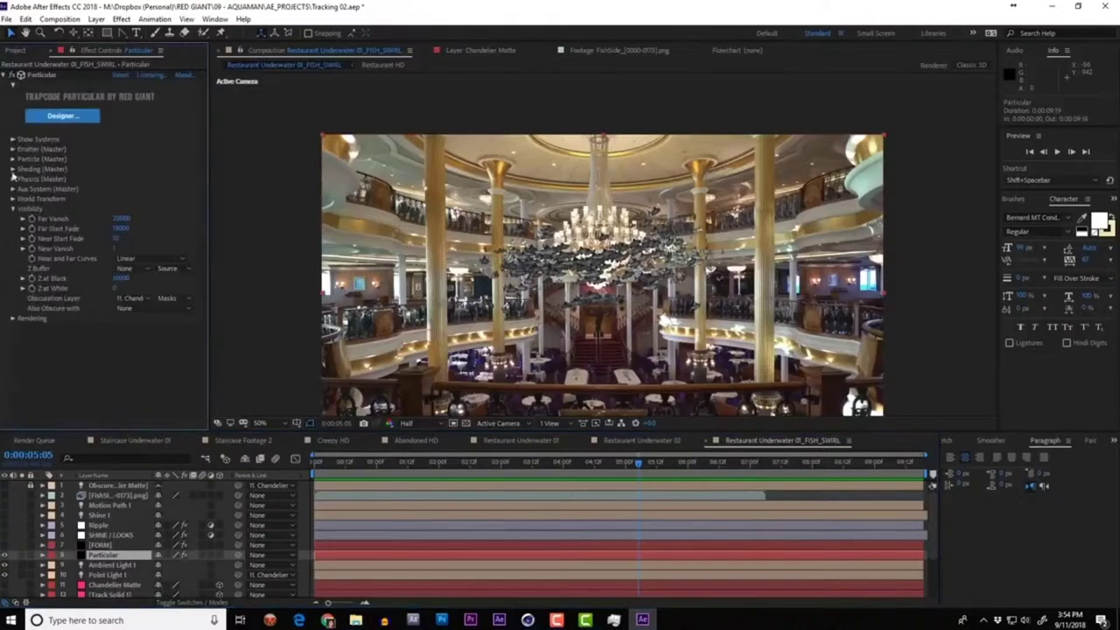
drag(6, 545, 6, 525)
key(space)
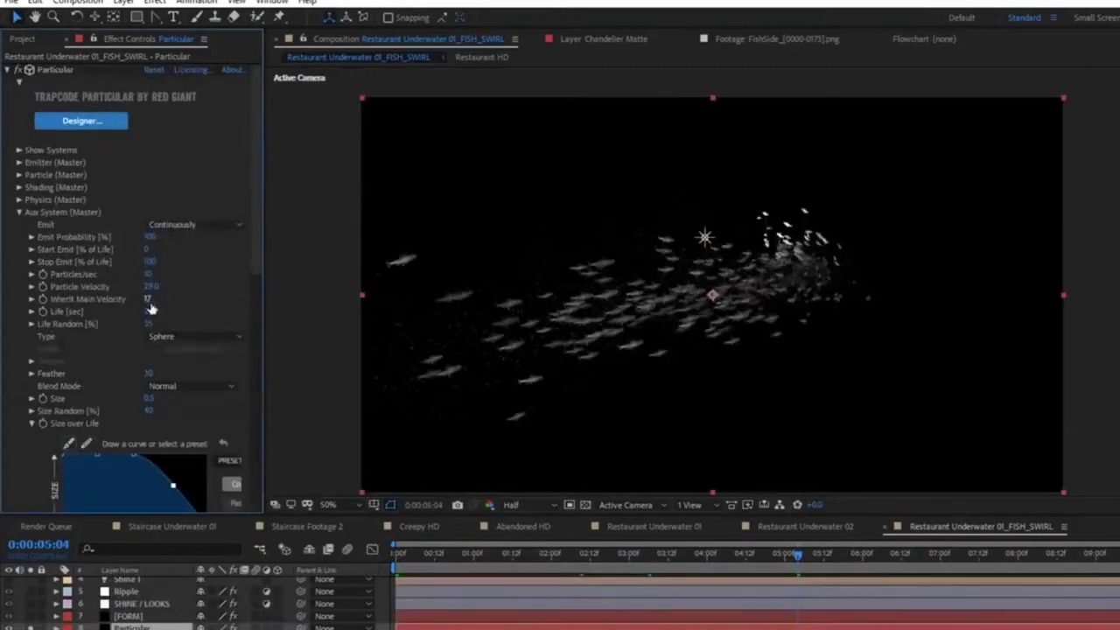
Step: Examine Particular's Aux System settings, preview the particle trails and toggle the FORM layer's visibility
scroll(163, 409, down, 10)
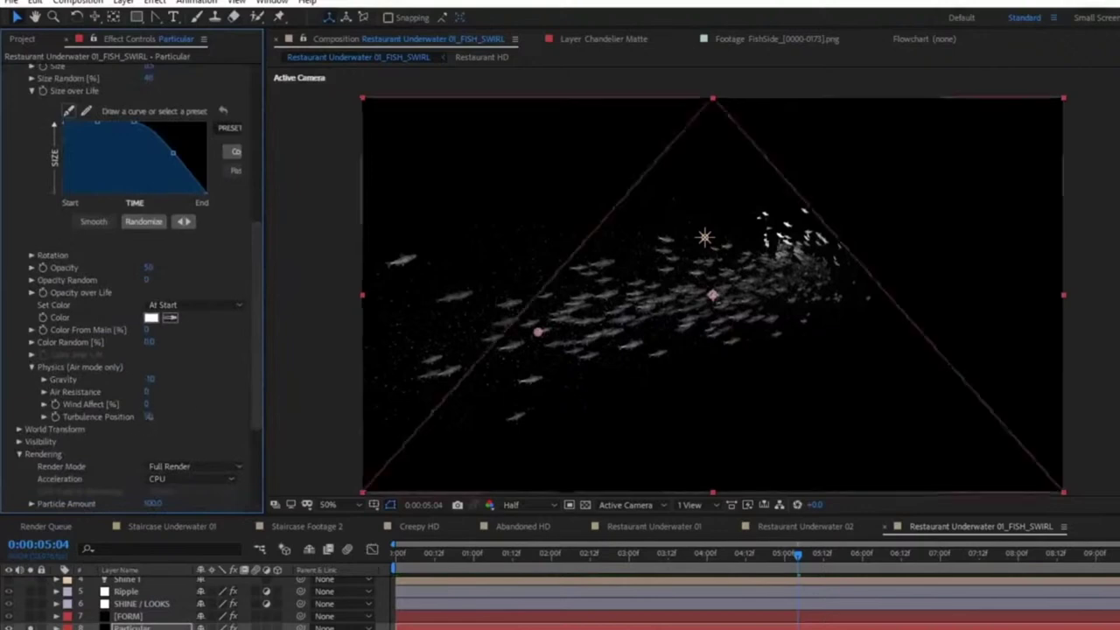
key(space)
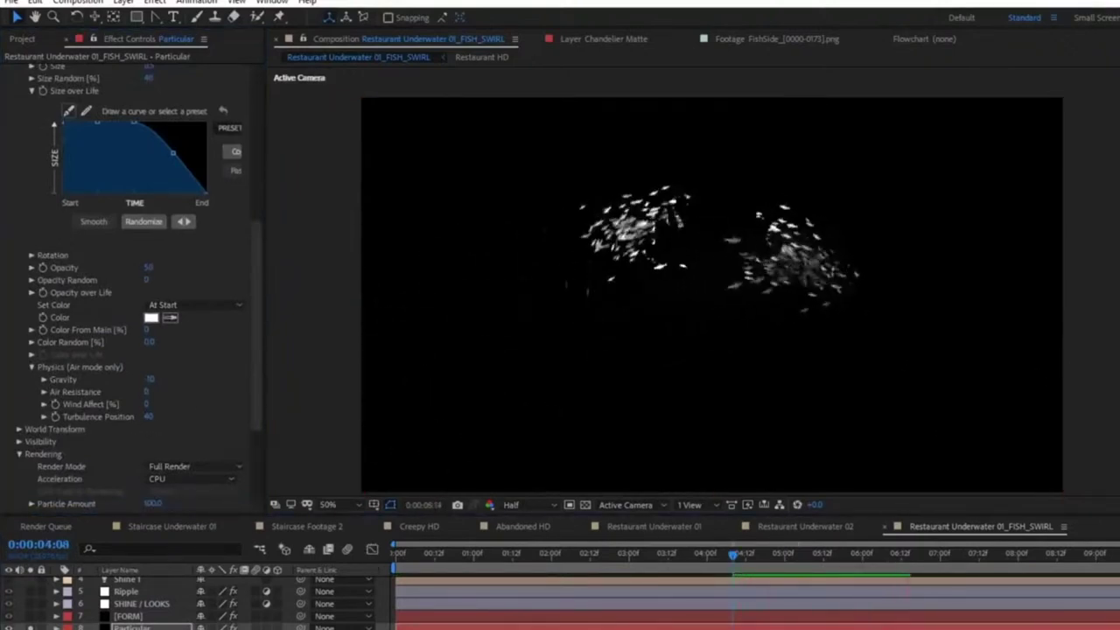
click(8, 617)
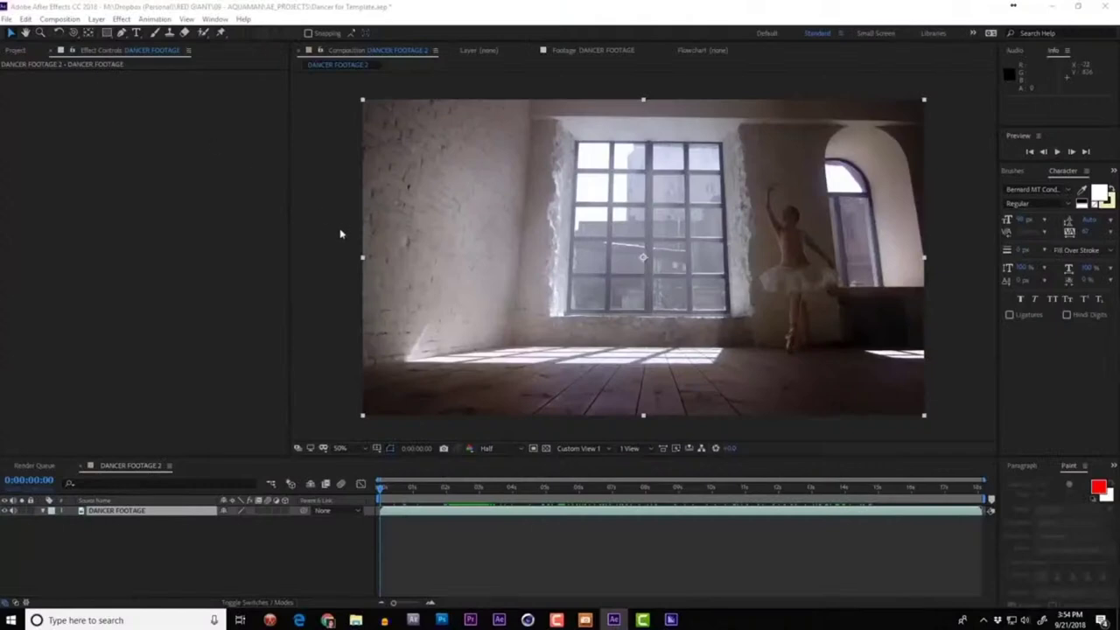
Step: Create a white solid named MIR above the dancer footage and apply the Trapcode Mir effect to it
click(29, 53)
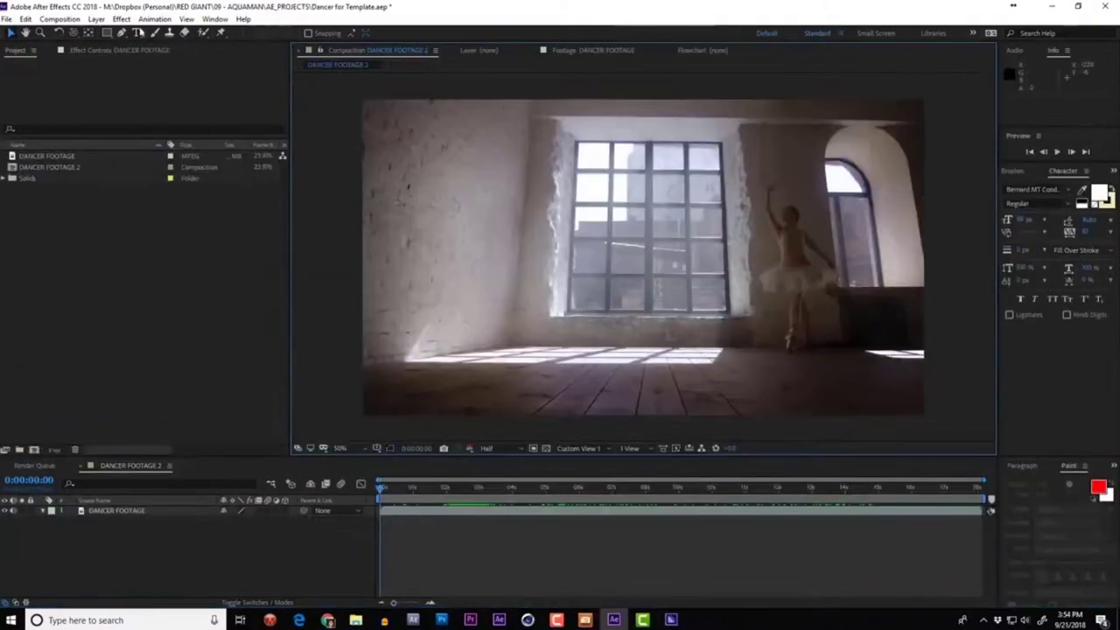
click(97, 19)
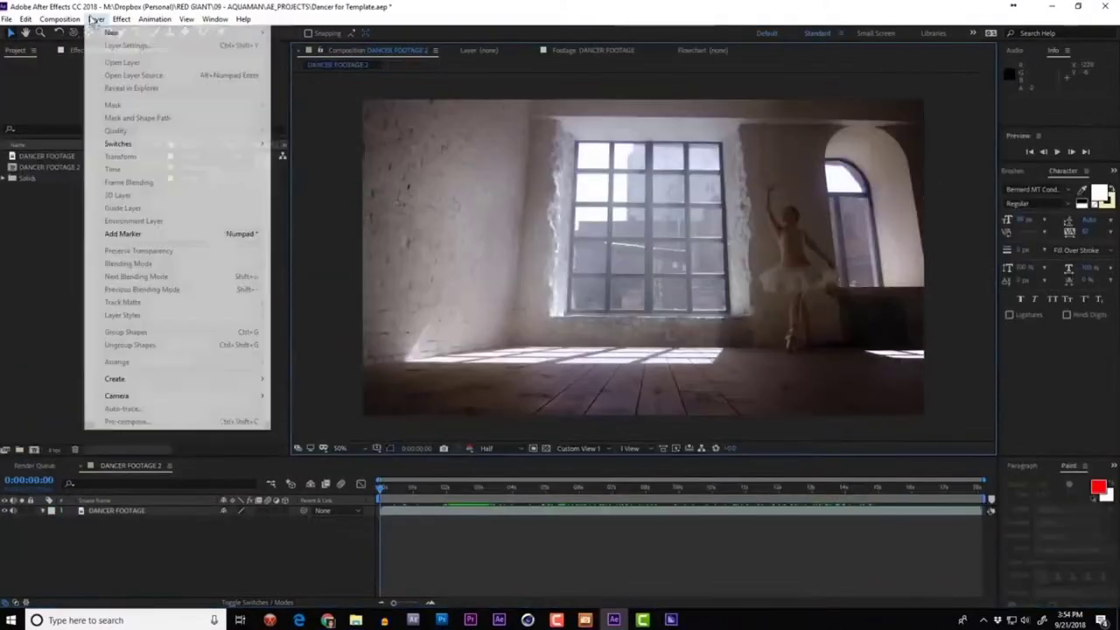
mouse_move(131, 30)
click(302, 46)
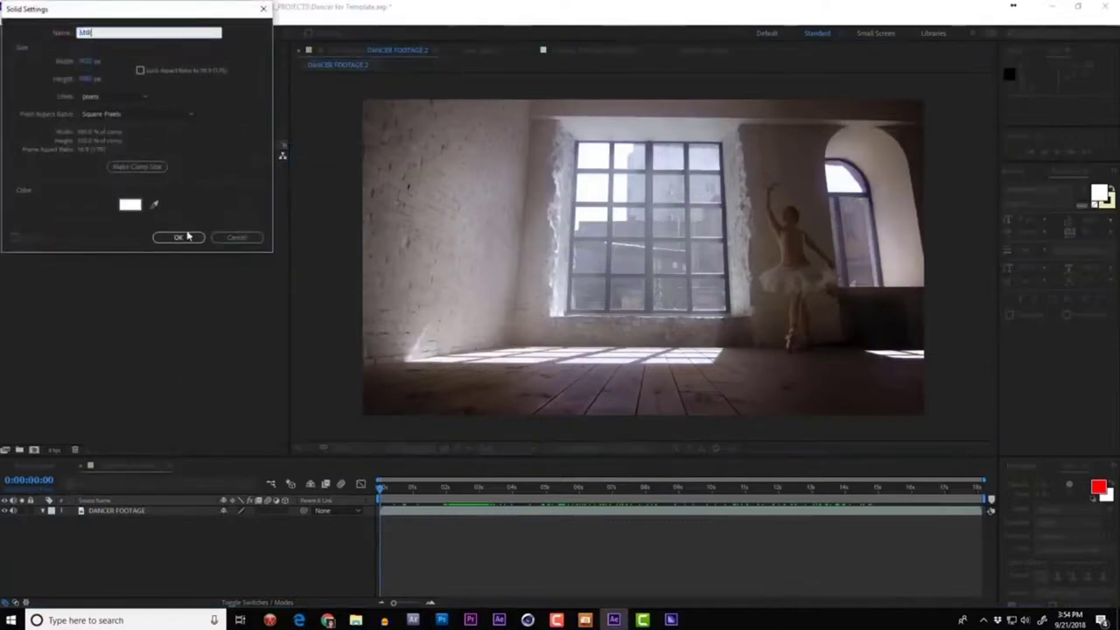
click(182, 236)
right_click(369, 192)
mouse_move(396, 357)
mouse_move(630, 412)
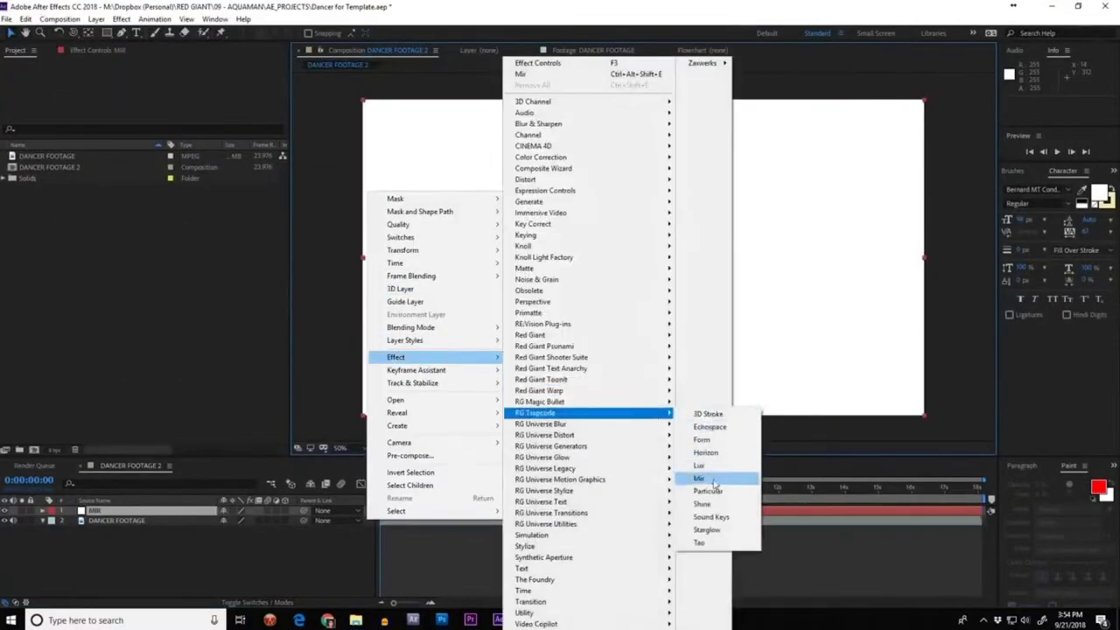
click(714, 483)
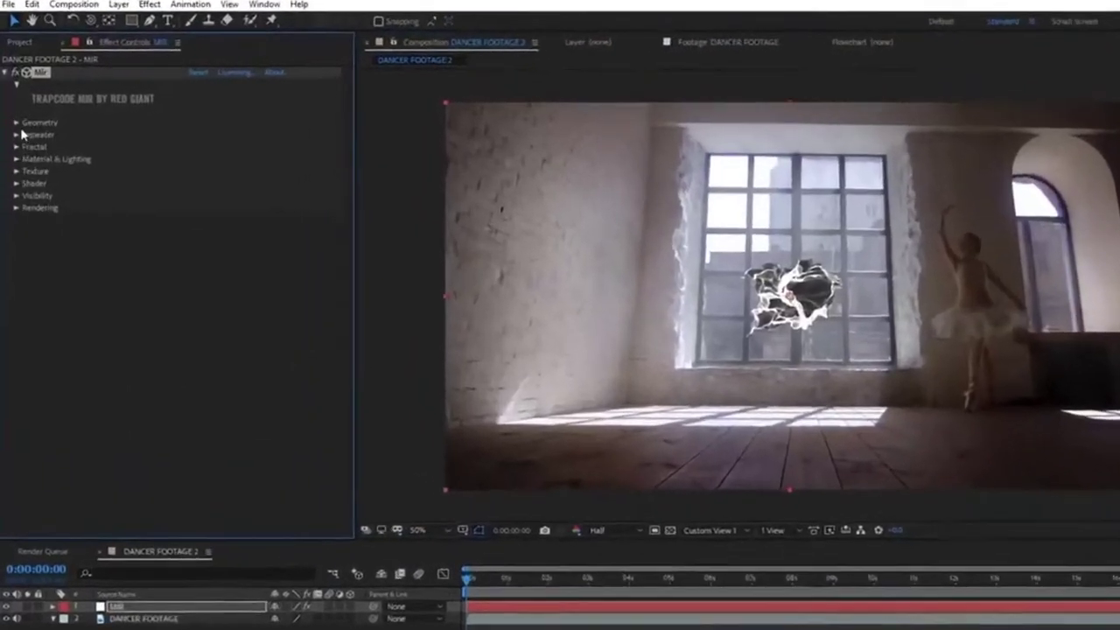
Step: Enlarge the Mir geometry to Size X 1950 and Size Y 1180, and flatten it with a Fractal Amplitude of 0
click(15, 117)
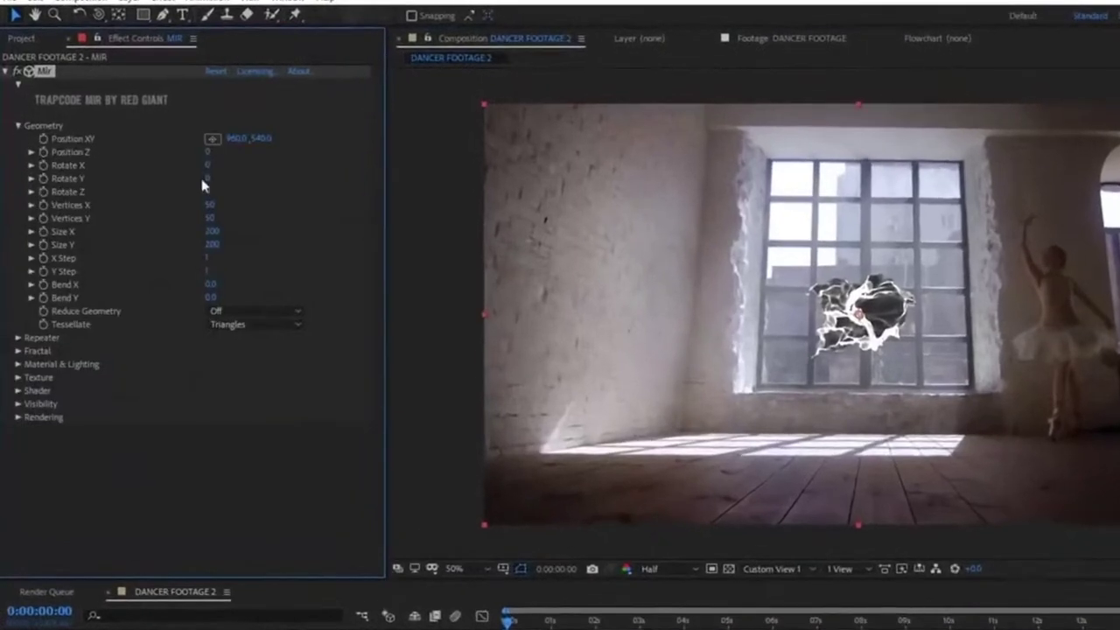
drag(214, 237, 290, 243)
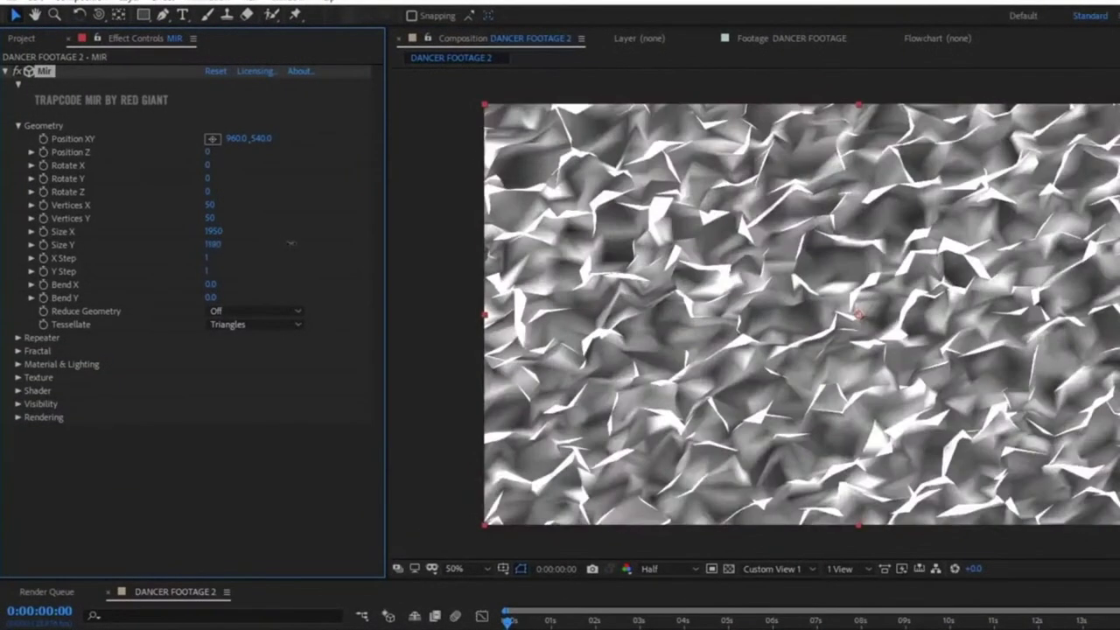
click(17, 351)
scroll(16, 358, down, 1)
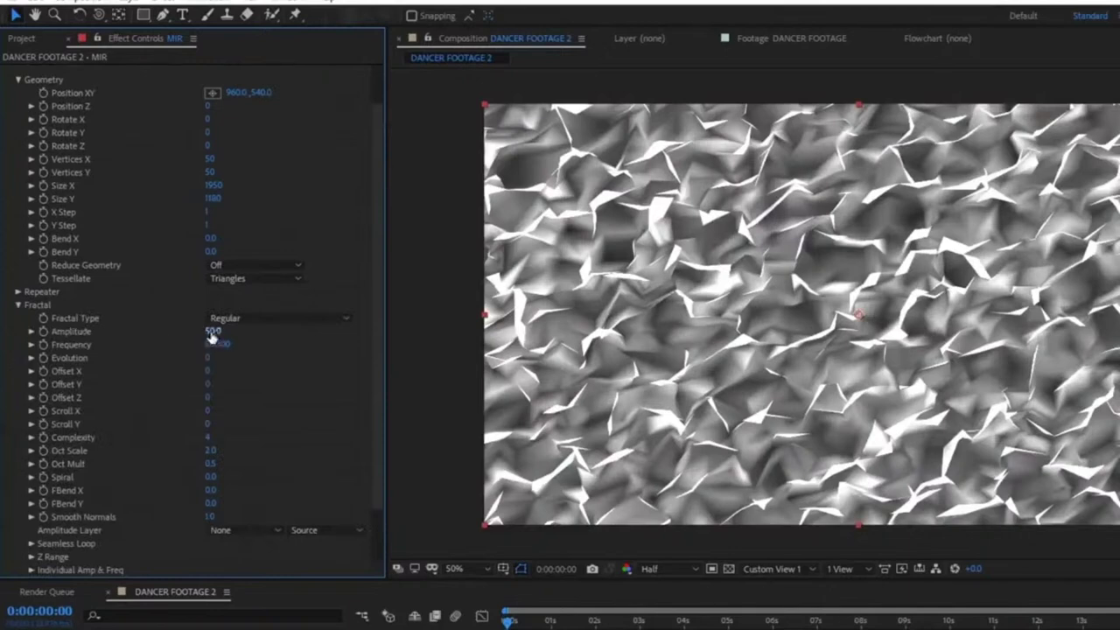
drag(212, 331, 175, 331)
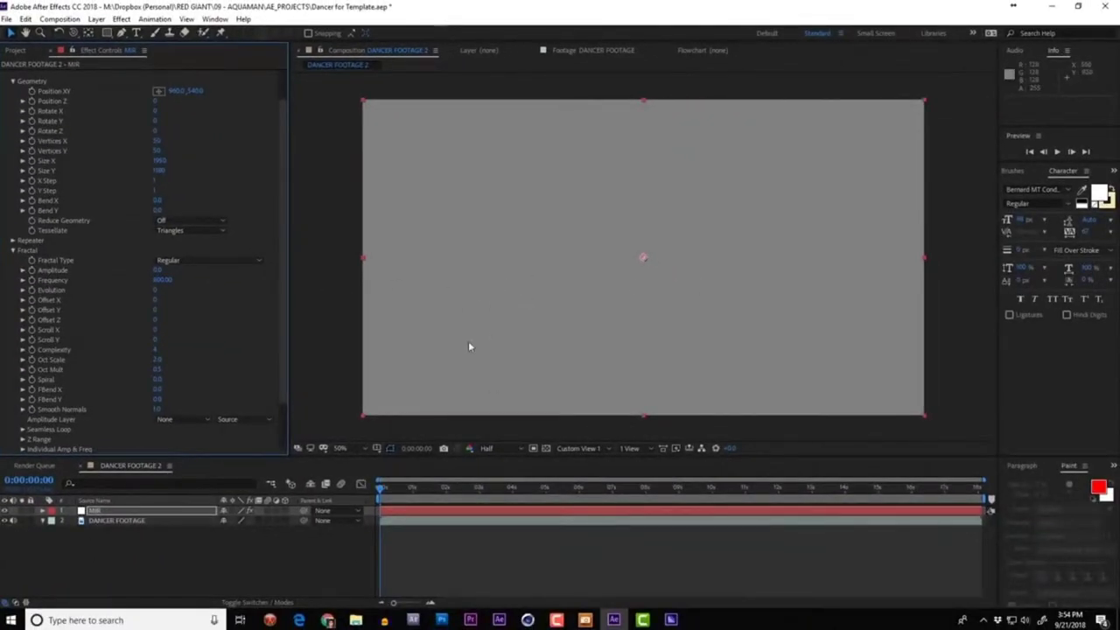
Step: Add a camera to the dancer composition, orbit it to inspect the flat Mir plane and undo the orbit
key(ctrl+alt+shift+c)
key(Return)
drag(770, 370, 735, 335)
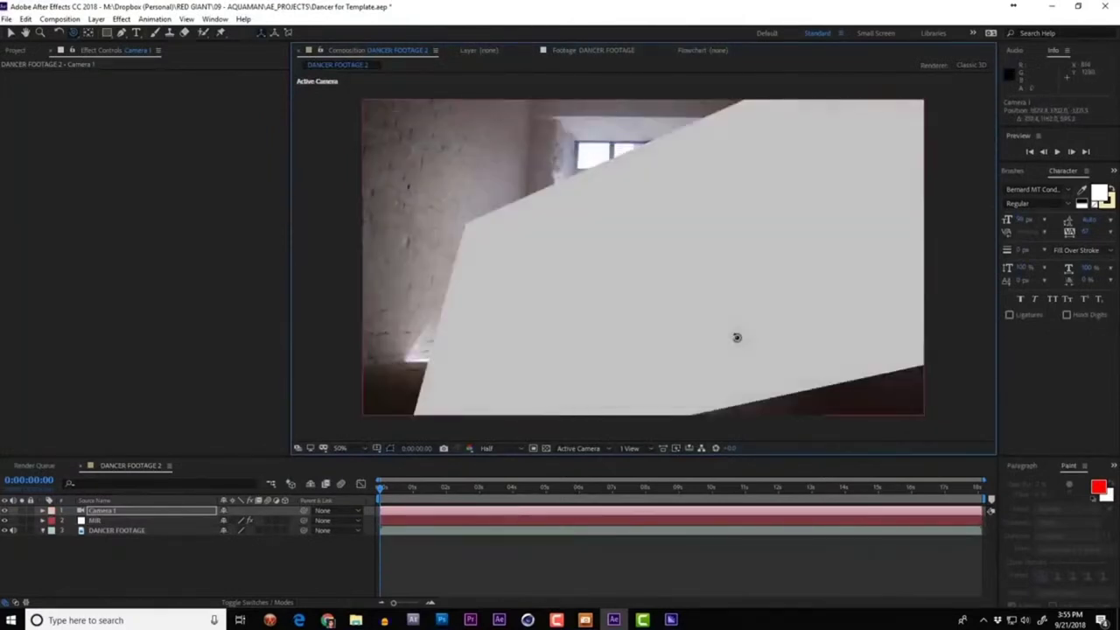
key(ctrl+z)
Step: Set the Mir layer's Material & Lighting colour to black (000000)
click(123, 520)
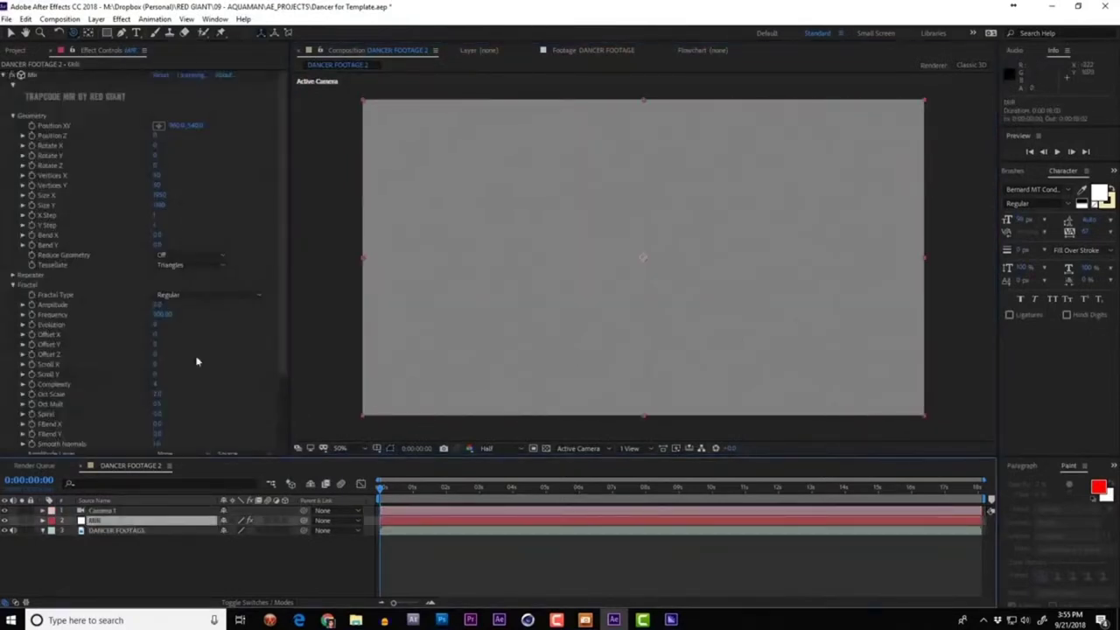
click(12, 285)
click(12, 295)
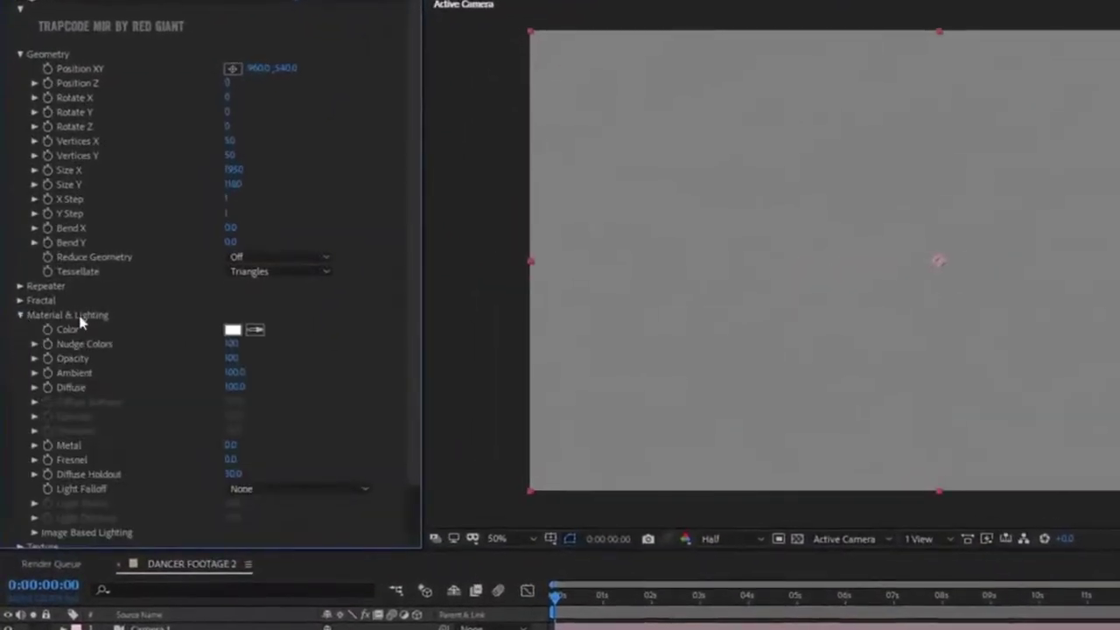
click(232, 332)
text(000000)
key(Return)
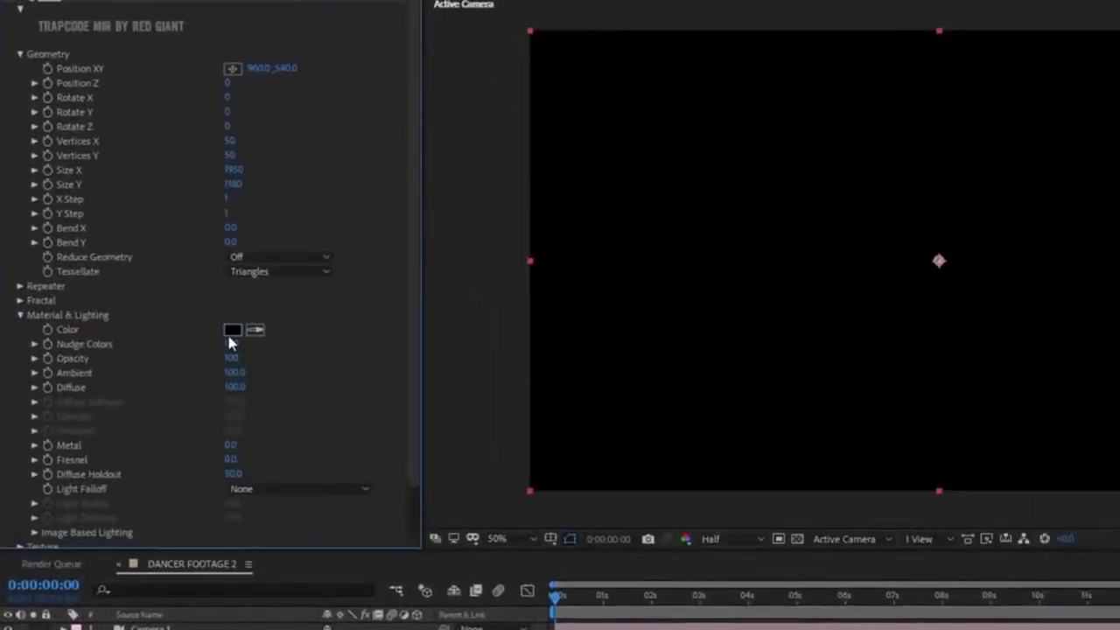
Step: Assign the DANCER FOOTAGE layer as Mir's Reflection Environment Map under Image Based Lighting
scroll(107, 390, down, 3)
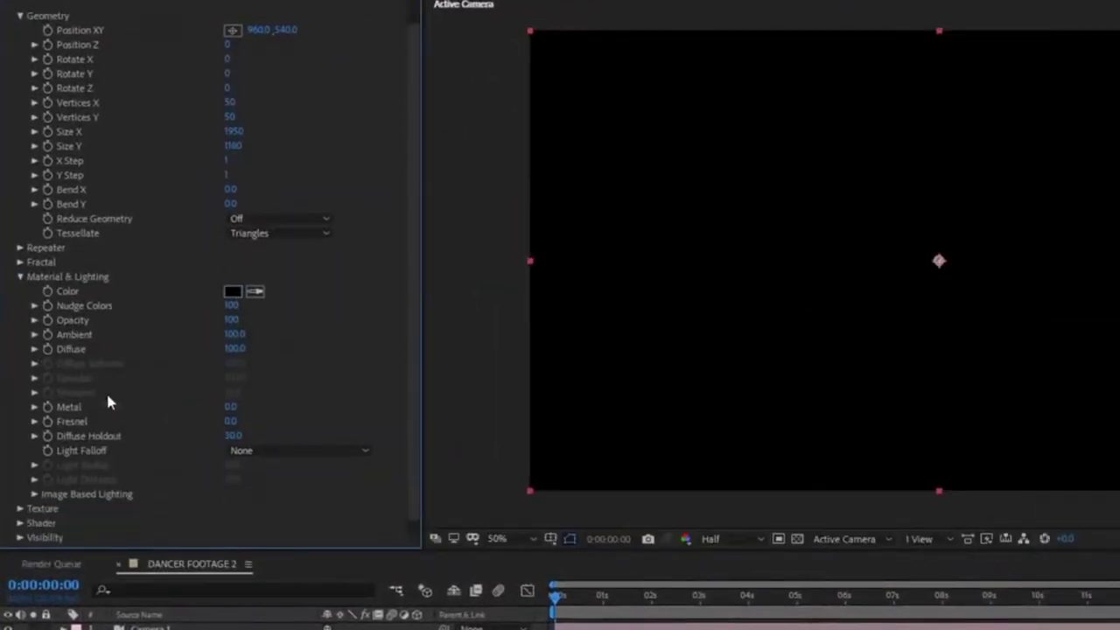
click(35, 481)
scroll(35, 480, down, 3)
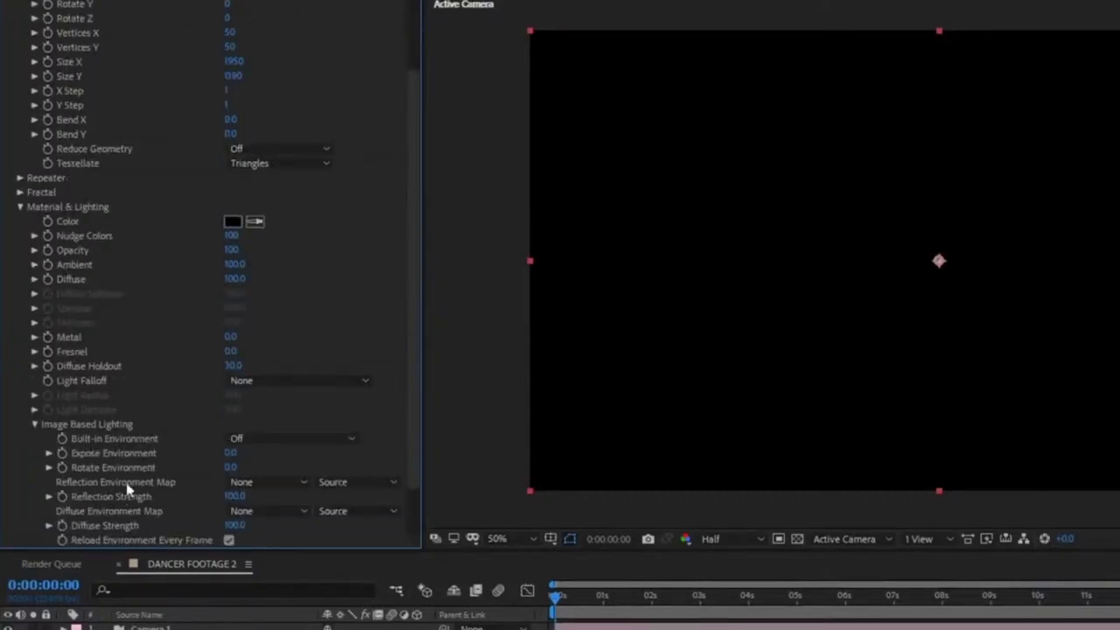
click(249, 484)
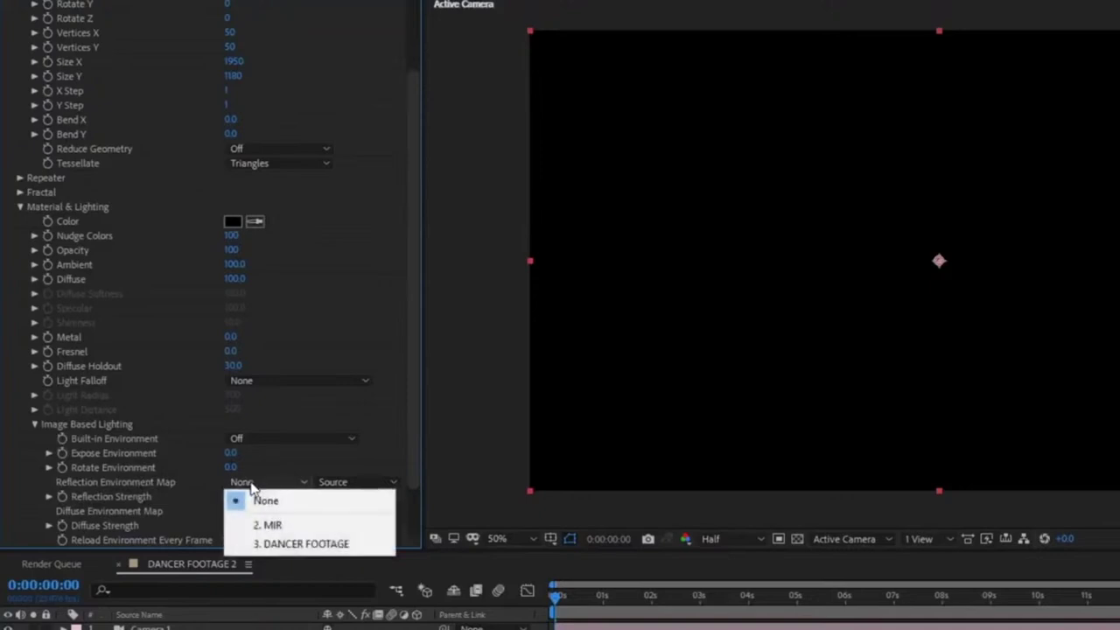
click(296, 545)
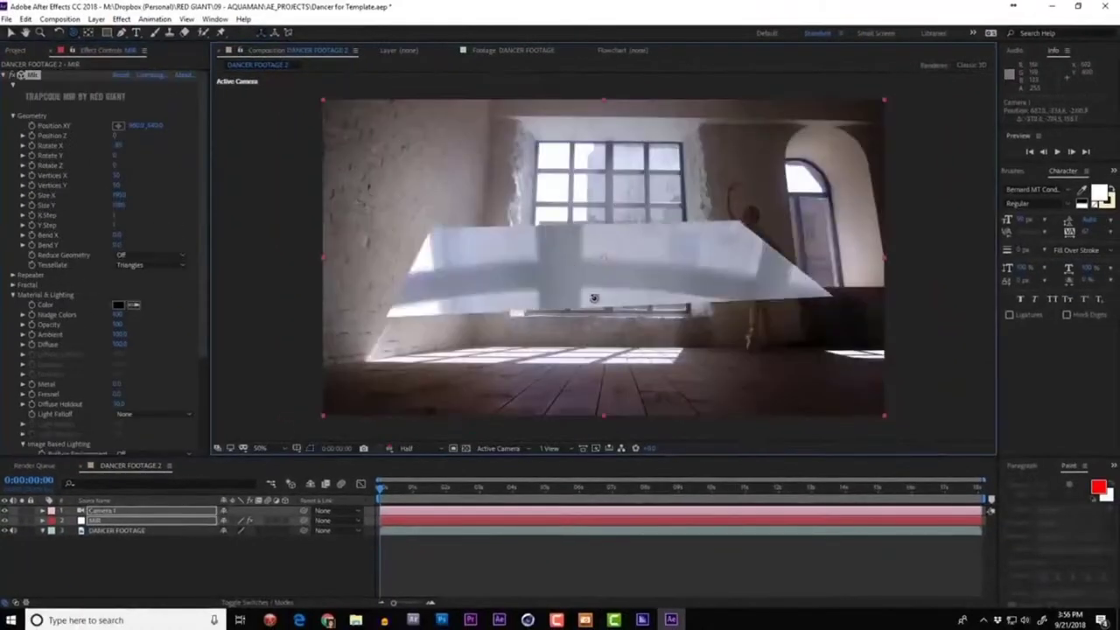
Step: Orbit the camera to check the reflective Mir plane and duplicate the DANCER FOOTAGE layer
drag(594, 299, 691, 276)
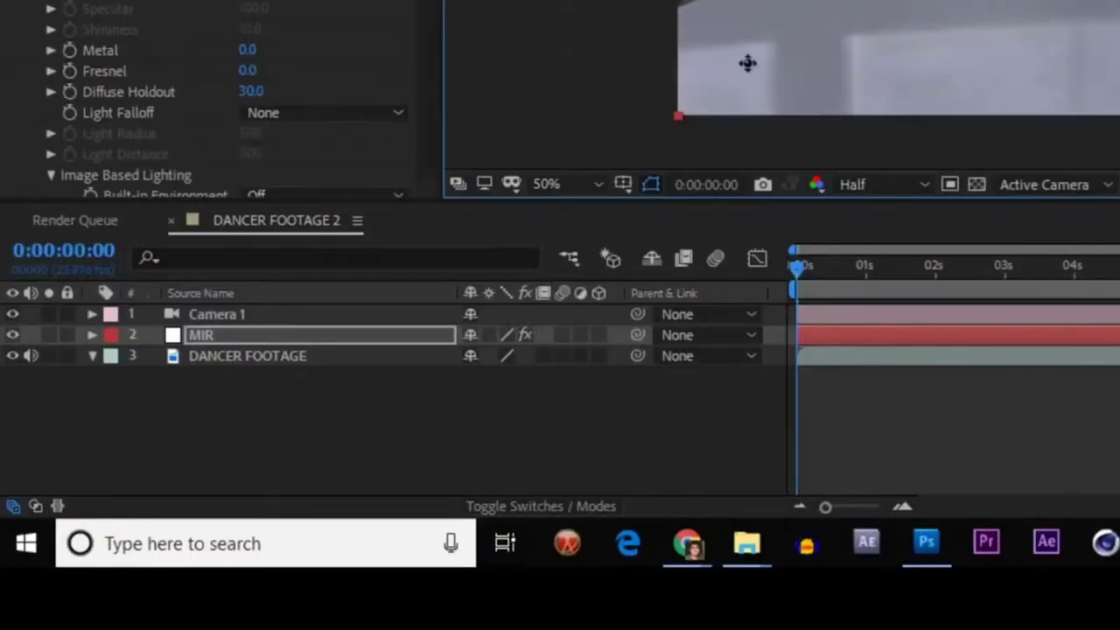
click(125, 531)
key(ctrl+d)
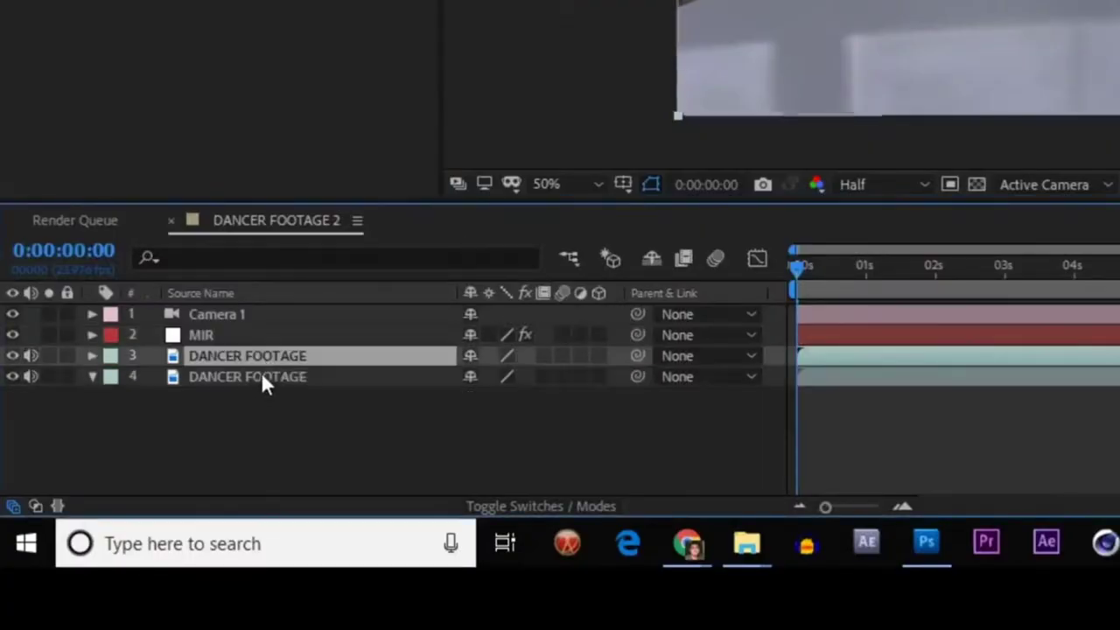
Step: Rename the lower DANCER FOOTAGE layer as DANCER FOOTAGE REFLECTION
click(272, 376)
key(Return)
key(Right)
text(REF)
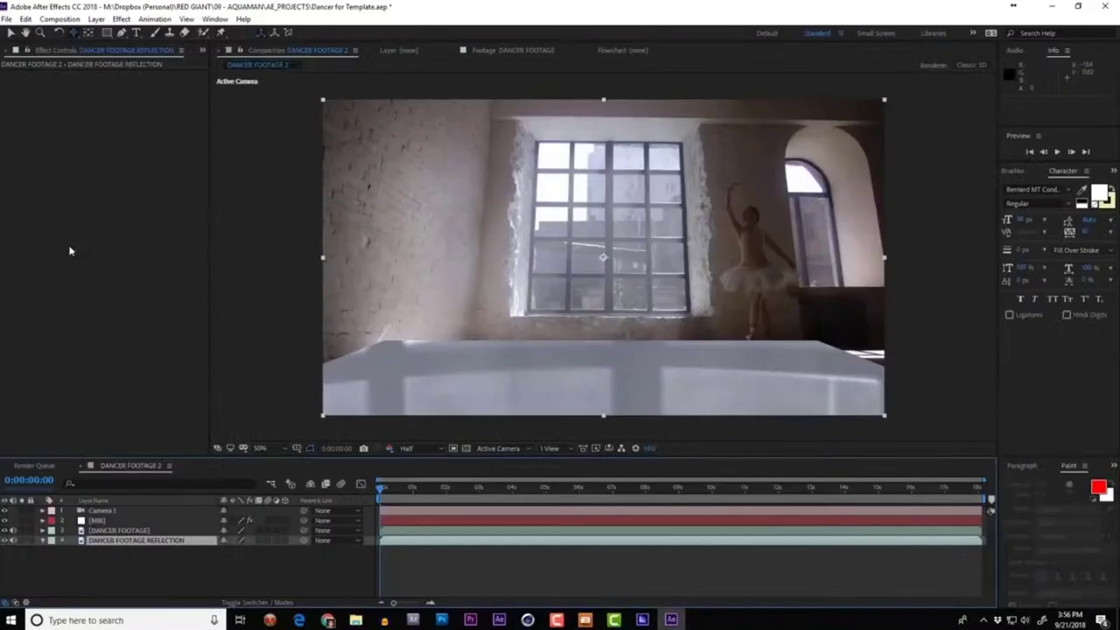
Step: Apply the CC Tiler distortion effect to DANCER FOOTAGE REFLECTION and start reducing its Scale
right_click(70, 251)
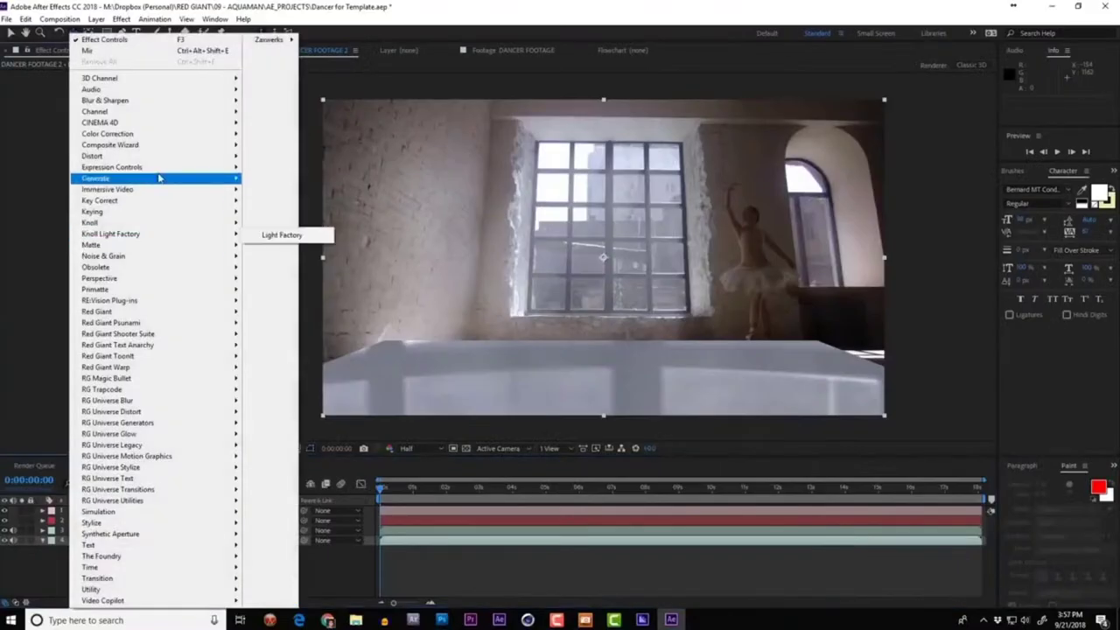
mouse_move(177, 157)
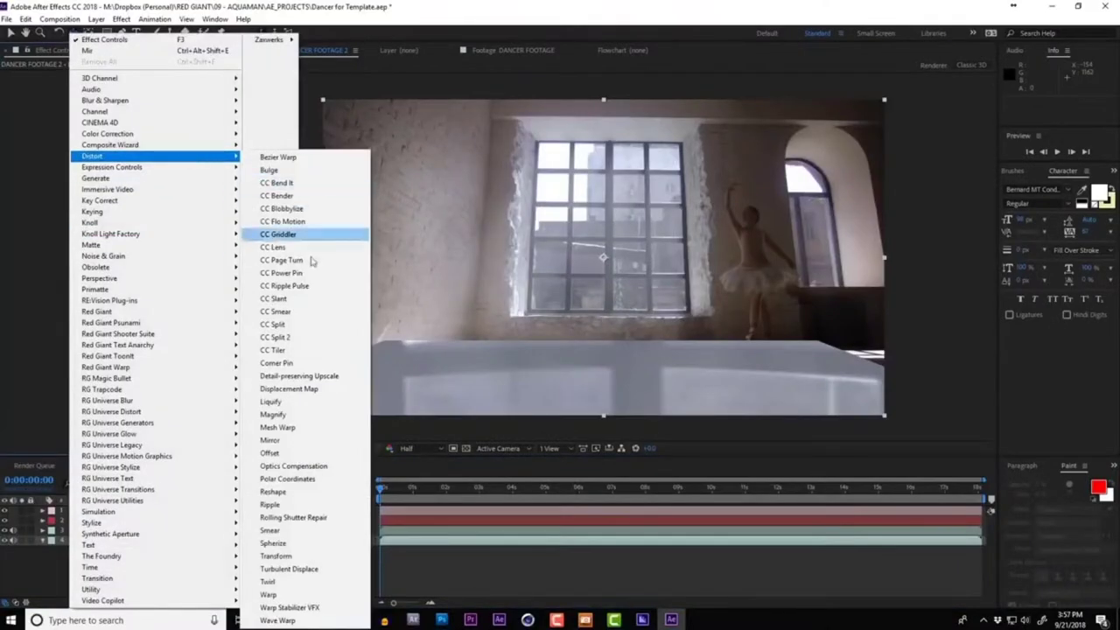
click(307, 349)
mouse_move(120, 84)
mouse_down()
mouse_move(96, 84)
mouse_move(89, 99)
mouse_move(103, 99)
mouse_move(70, 99)
mouse_move(118, 99)
mouse_up()
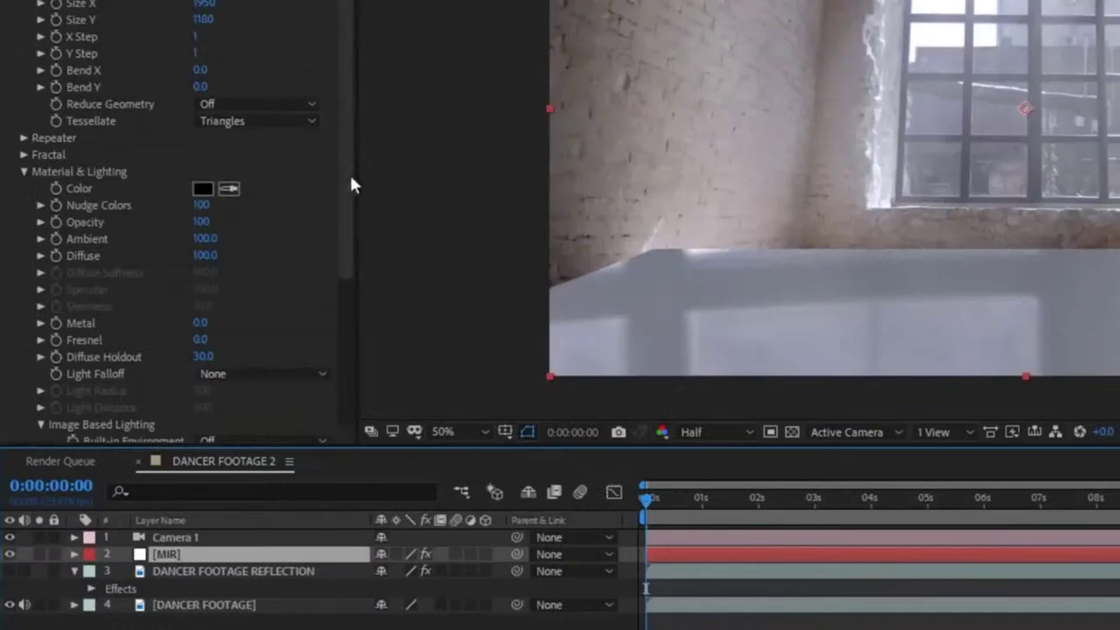
Step: Use DANCER FOOTAGE REFLECTION with Effects & Masks as Mir's Reflection Environment Map
drag(348, 186, 344, 333)
click(234, 306)
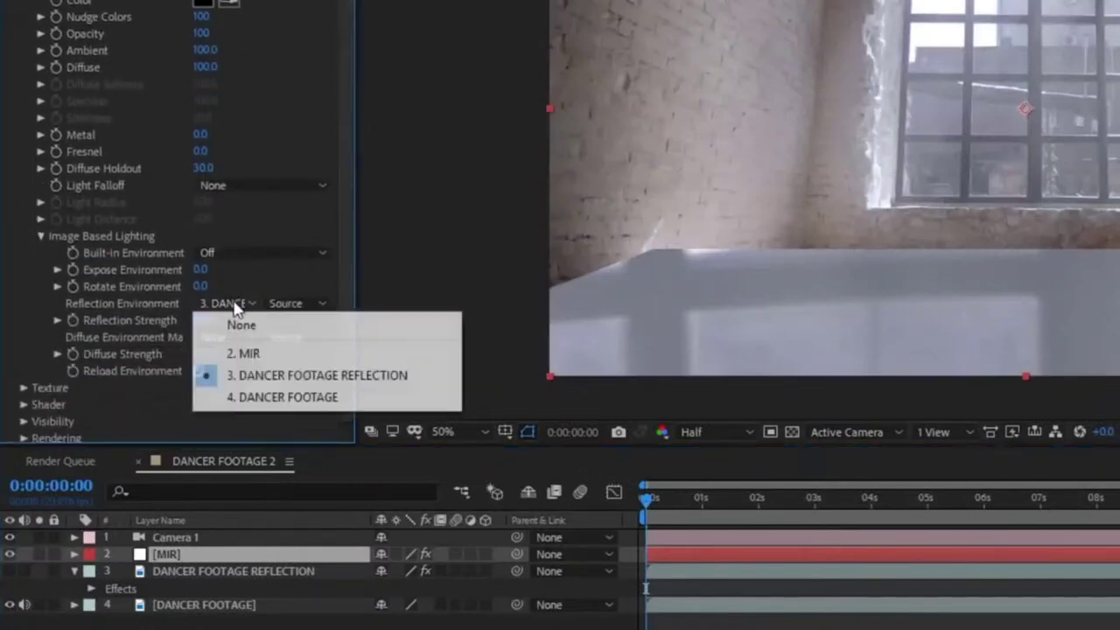
click(300, 376)
click(288, 303)
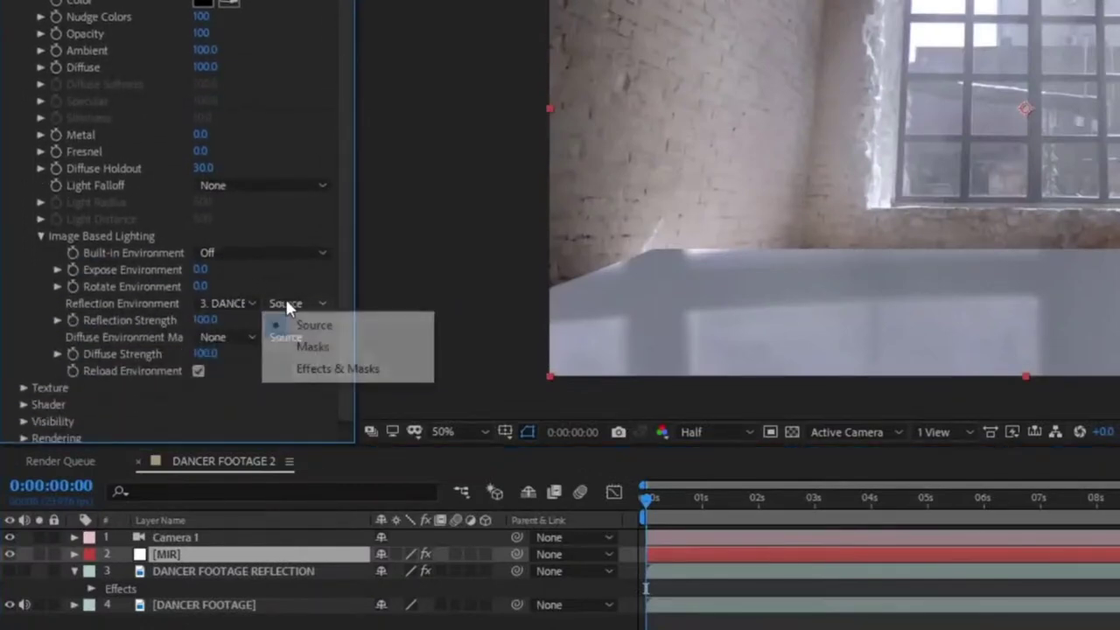
click(341, 371)
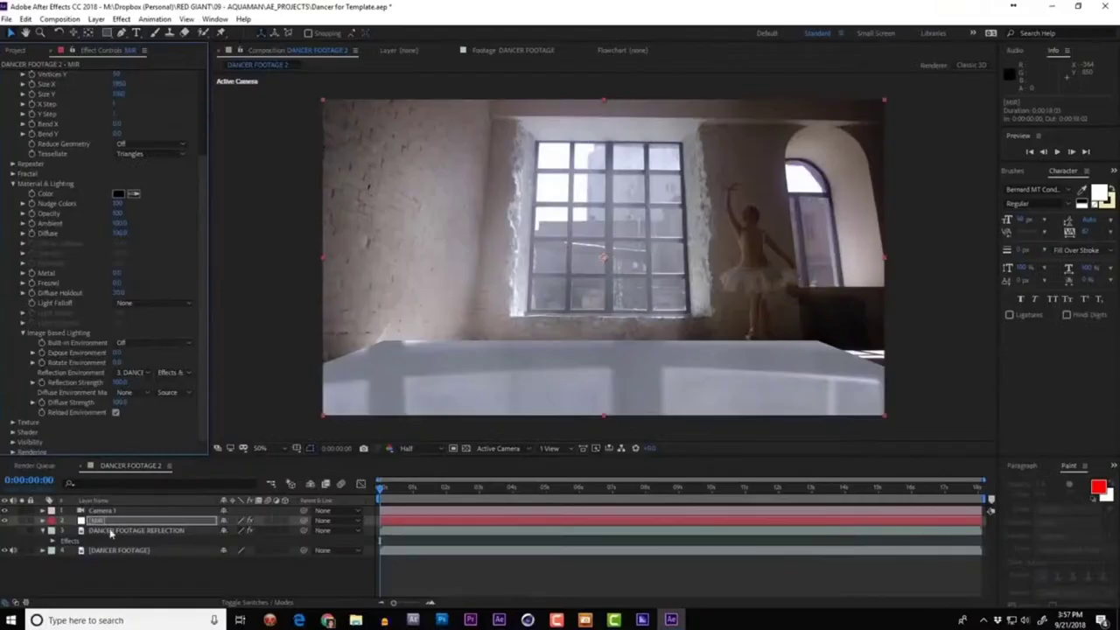
Step: Reduce the reflection layer's CC Tiler Scale to about 16%, shift its Center vertically to align the mirrored window, and preview
click(190, 570)
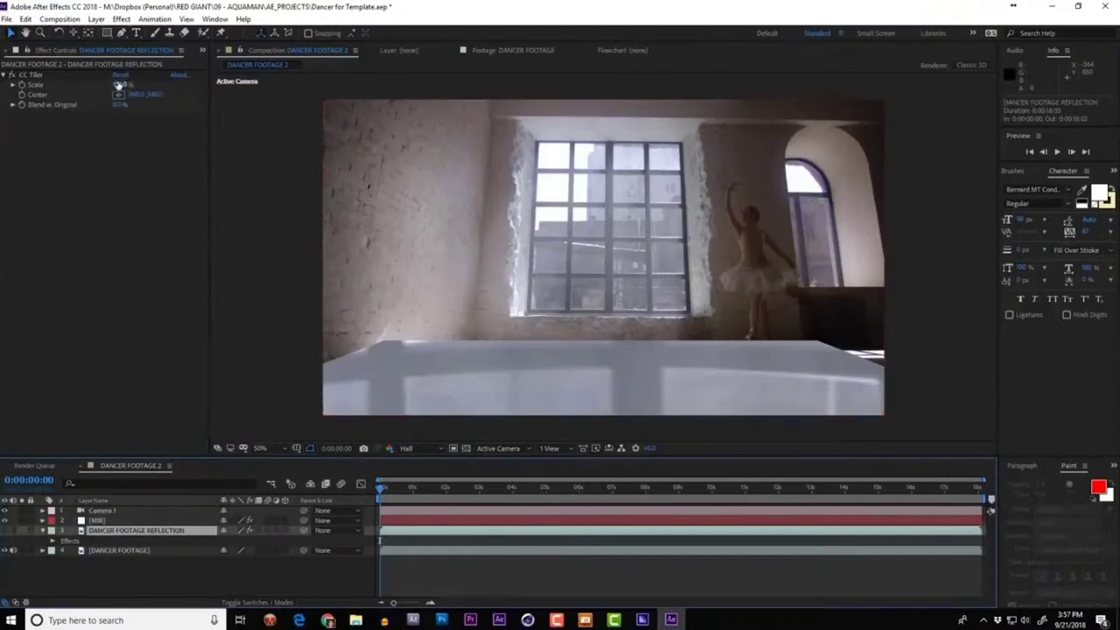
drag(122, 85, 94, 104)
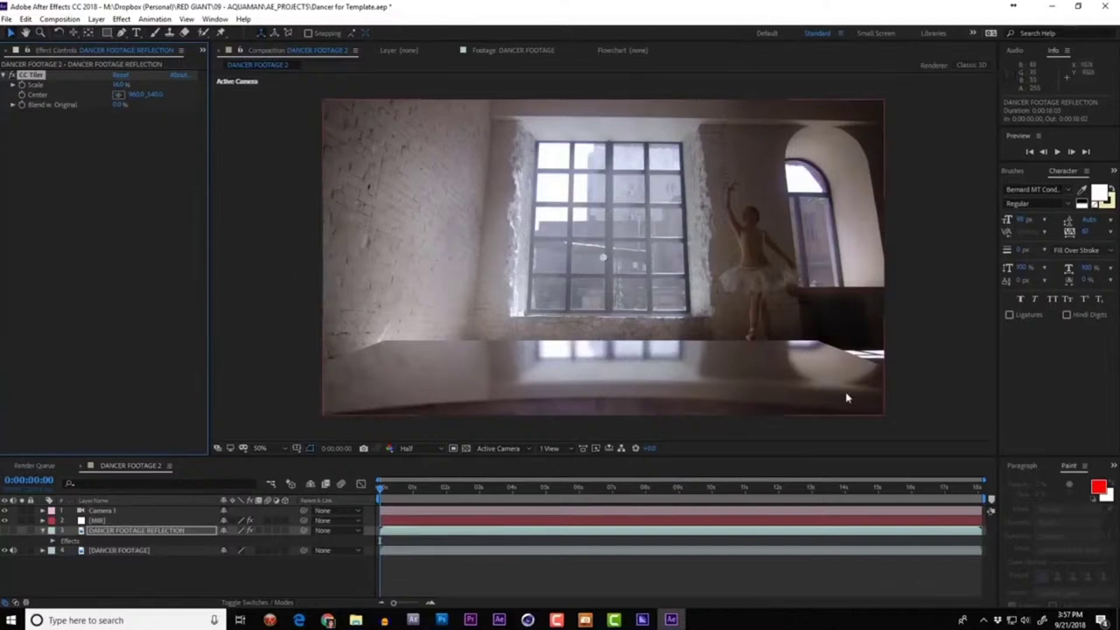
mouse_move(718, 400)
mouse_down()
mouse_move(734, 167)
mouse_move(734, 462)
mouse_move(733, 400)
mouse_up()
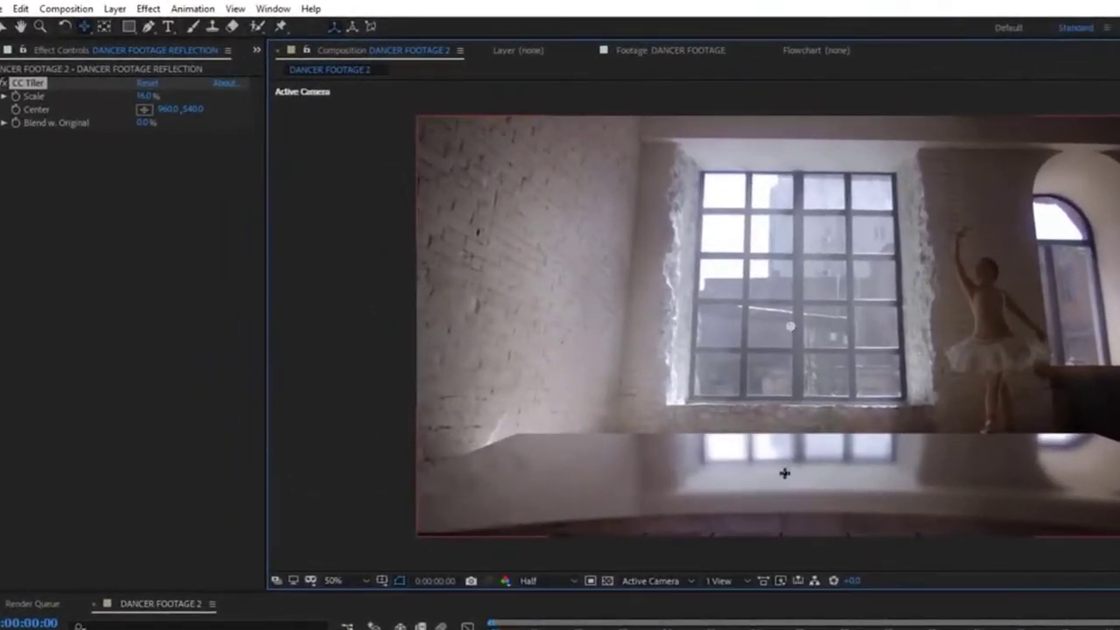
drag(790, 326, 791, 275)
drag(188, 109, 994, 525)
key(space)
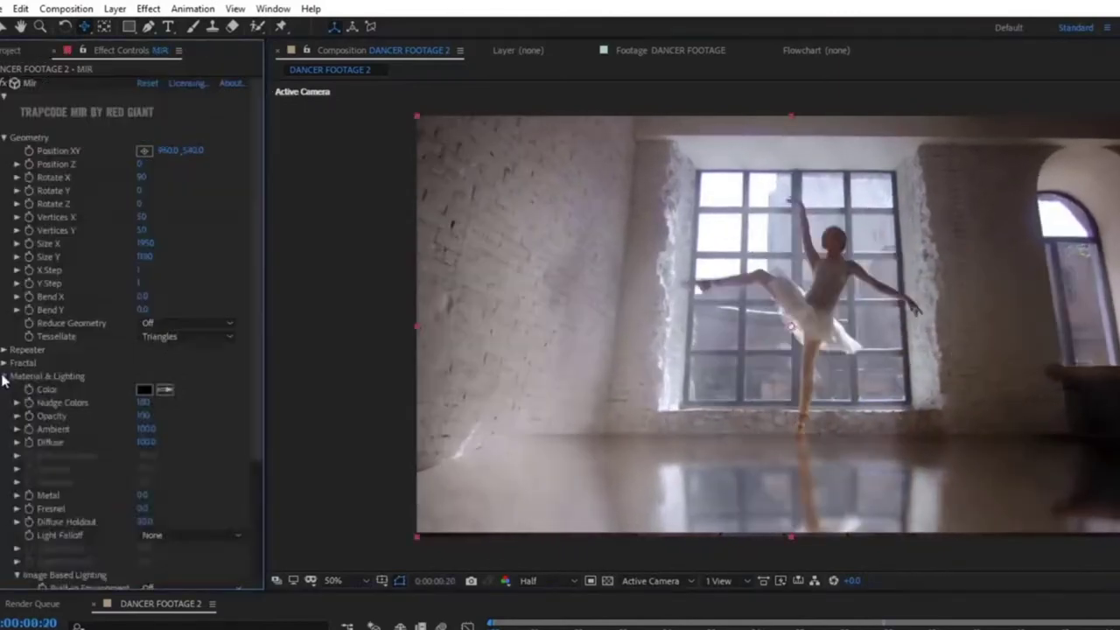
Step: Set Mir's Fractal Amplitude to 1 and Frequency to 800 to ripple the reflective floor like water
click(4, 378)
click(4, 362)
scroll(5, 373, down, 2)
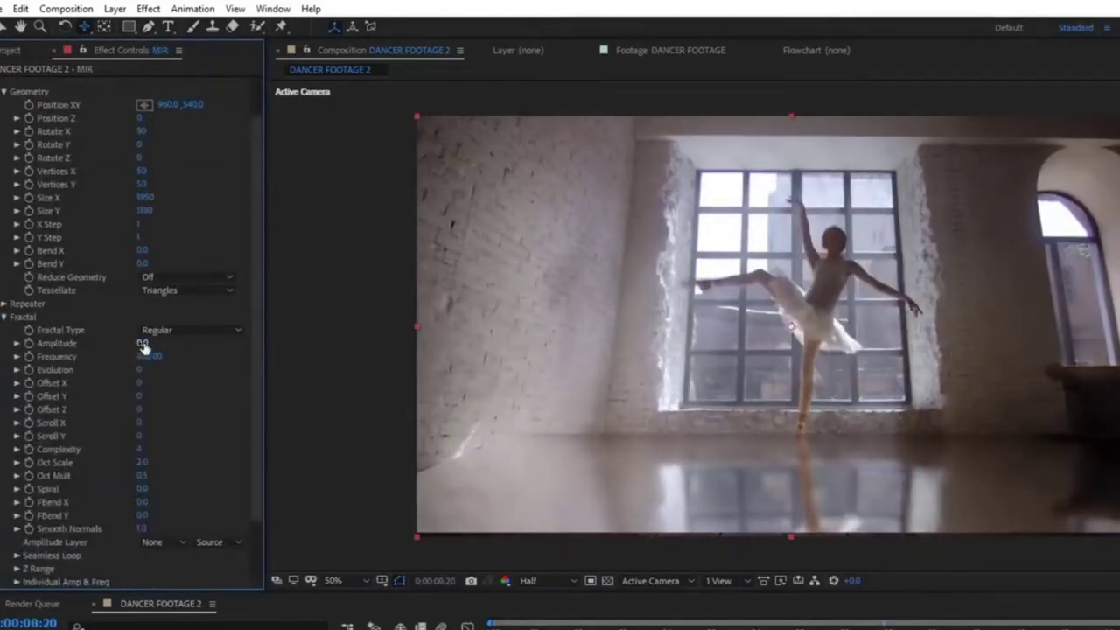
drag(142, 346, 158, 347)
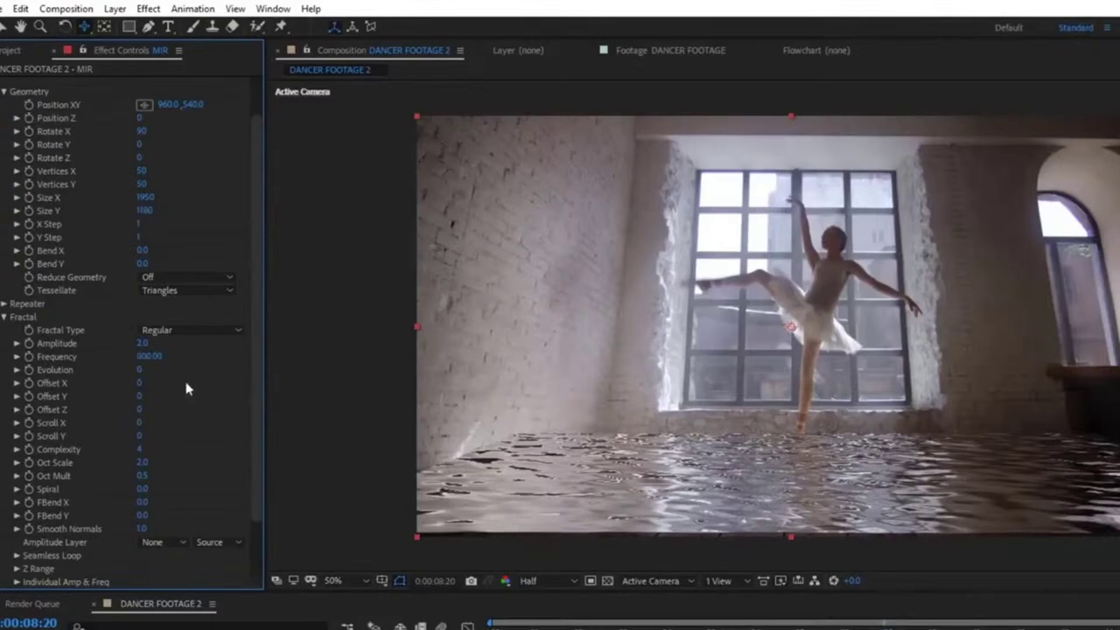
text(1)
key(Return)
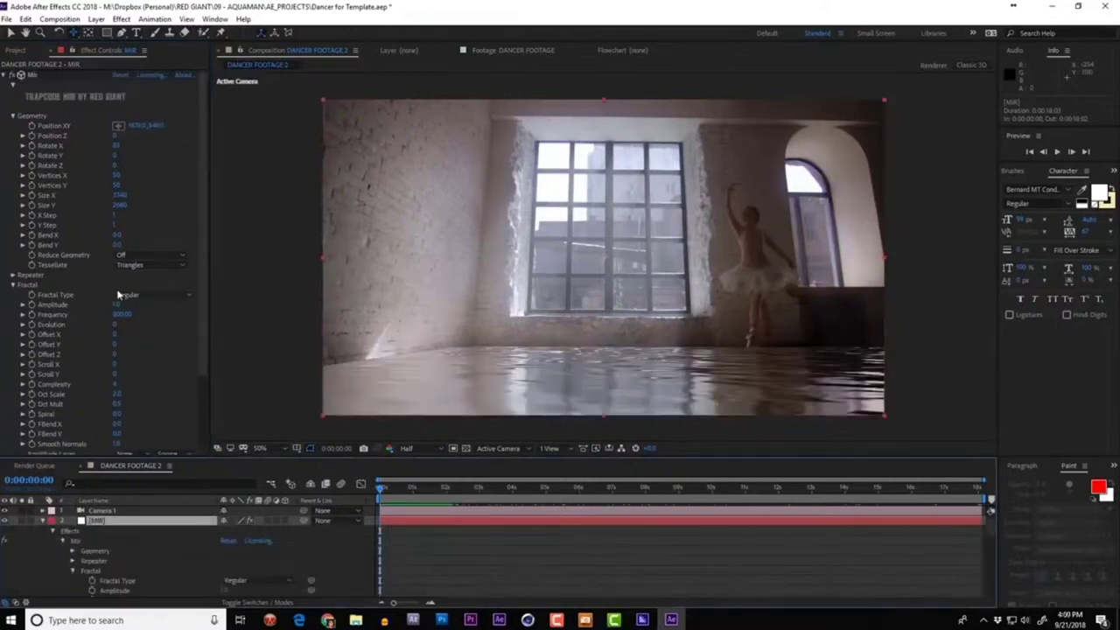
Step: Animate Mir's Fractal Evolution with an expression and preview the moving water
scroll(73, 280, down, 1)
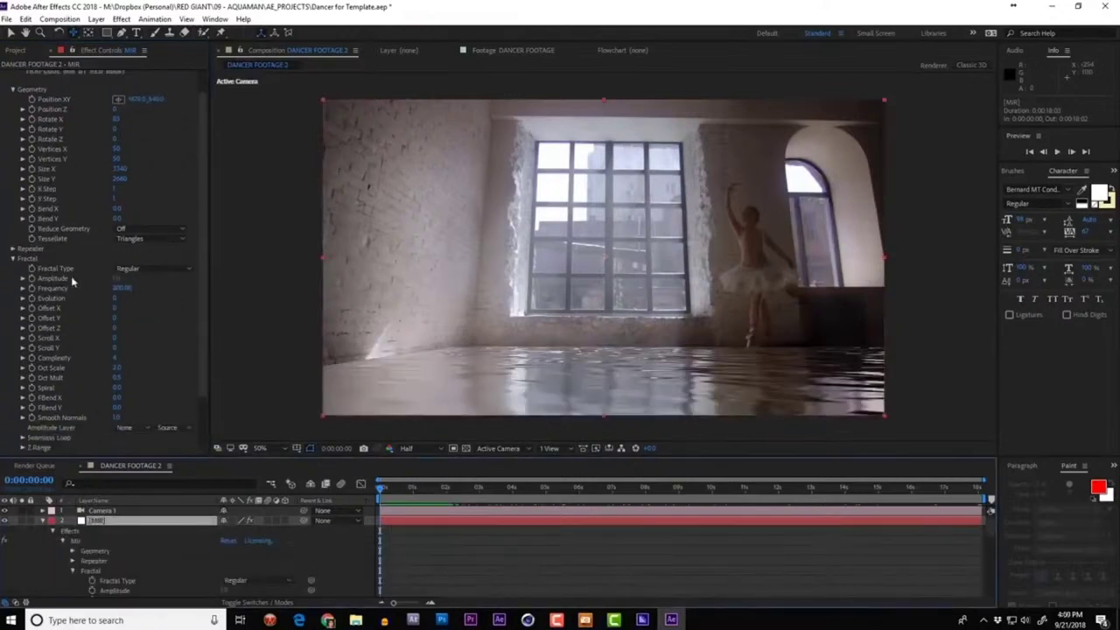
alt+click(31, 299)
key(space)
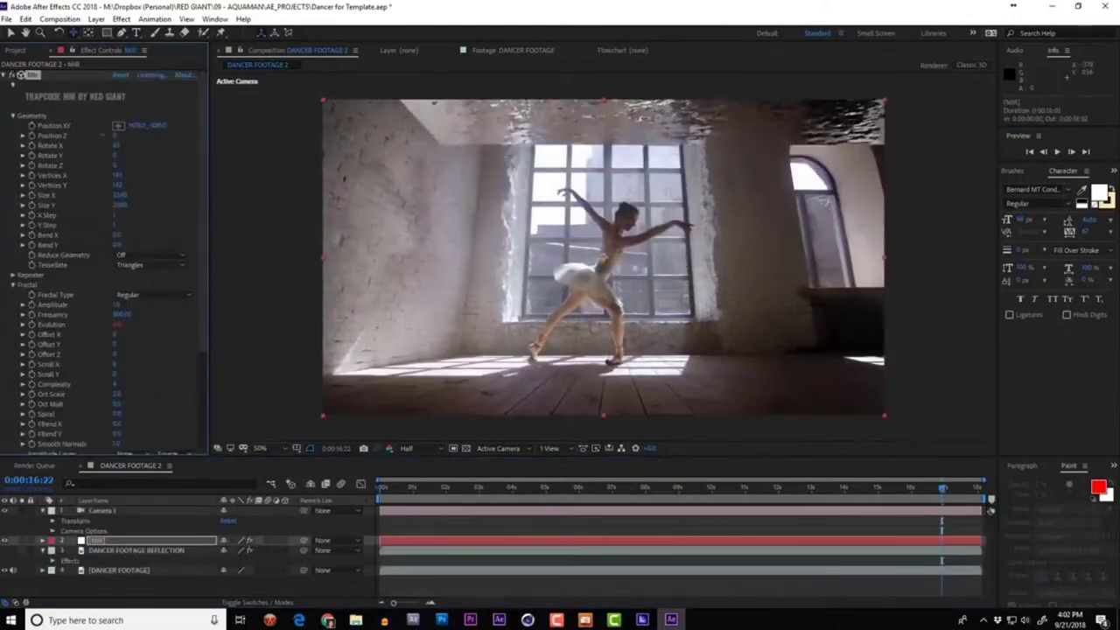
Step: Preview the water ceiling from about 9 seconds and set Mir's horizontal position to about 1962
click(677, 490)
key(space)
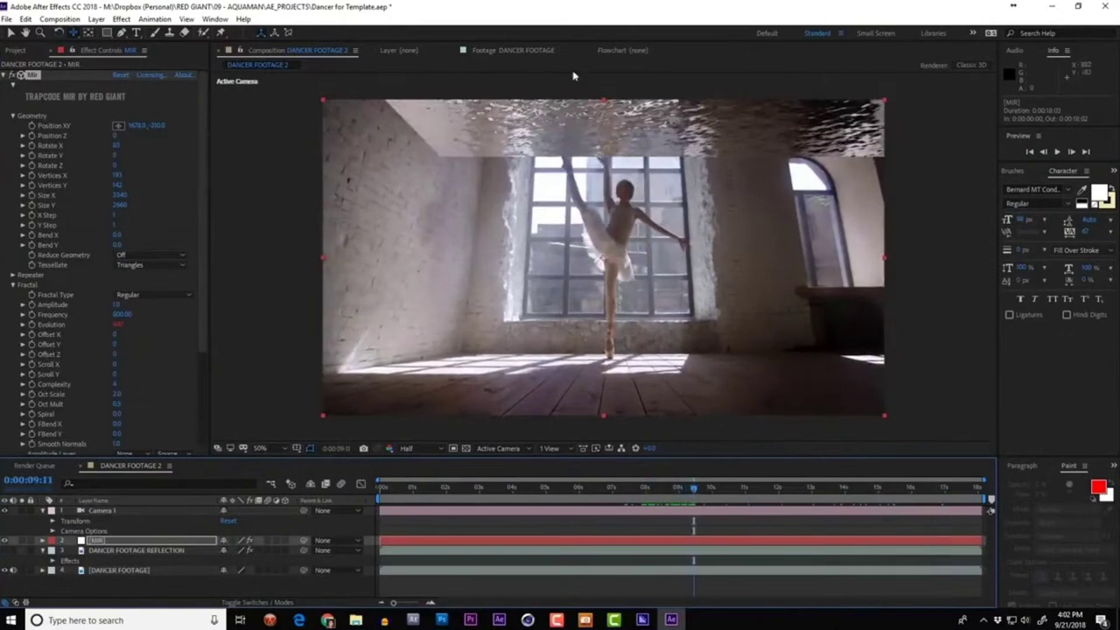
drag(140, 125, 585, 143)
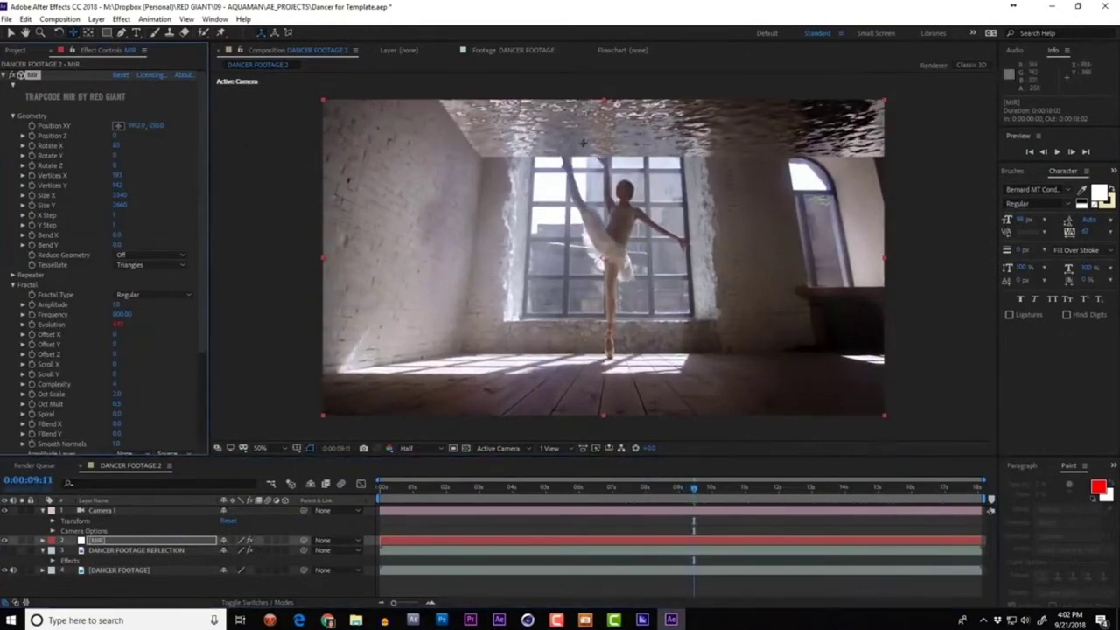
click(119, 205)
Step: Check CC Tiler on the reflection layer and flatten the ceiling water by setting Mir's Fractal Amplitude to 0
key(ctrl+Down)
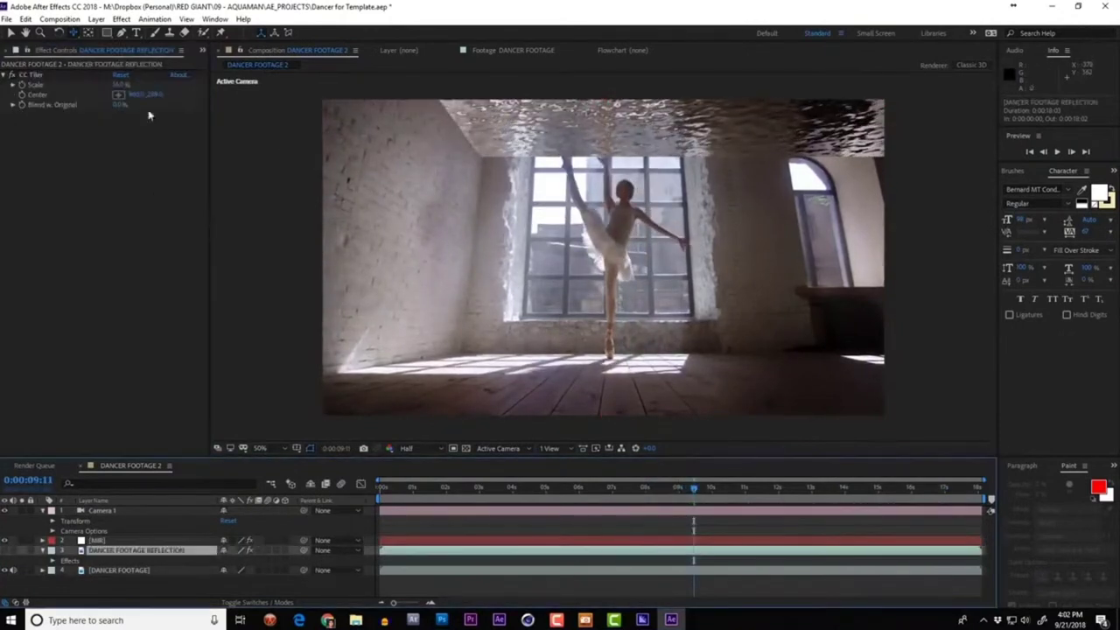
click(31, 75)
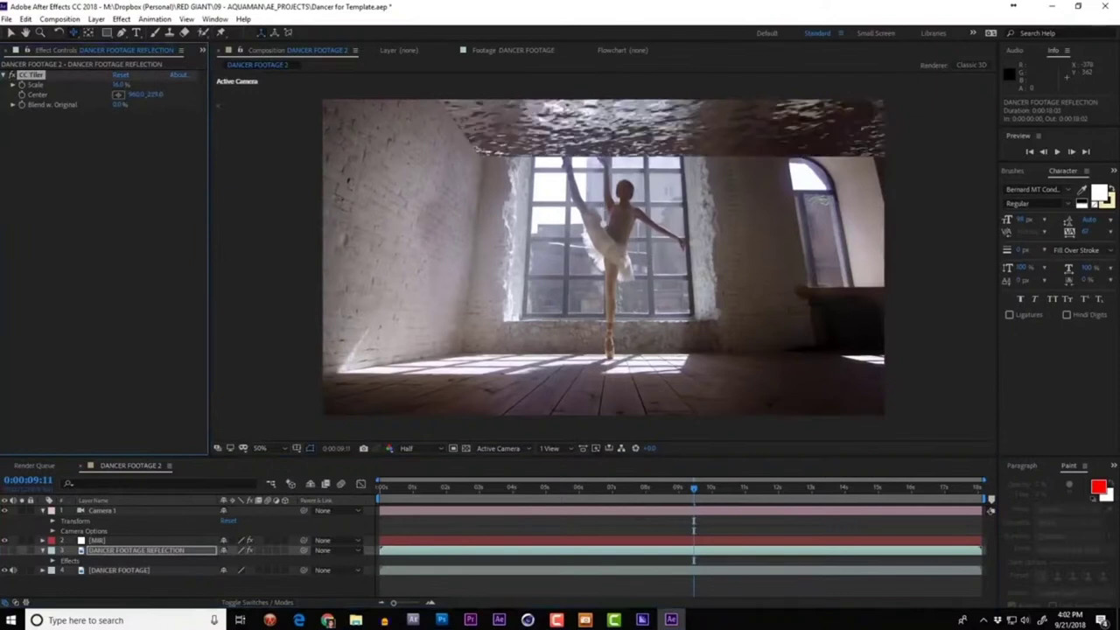
click(98, 540)
click(117, 305)
text(0)
key(Return)
Step: Shift CC Tiler's Center on the reflection layer to align the ceiling reflection, and set the preview resolution to Full
click(136, 551)
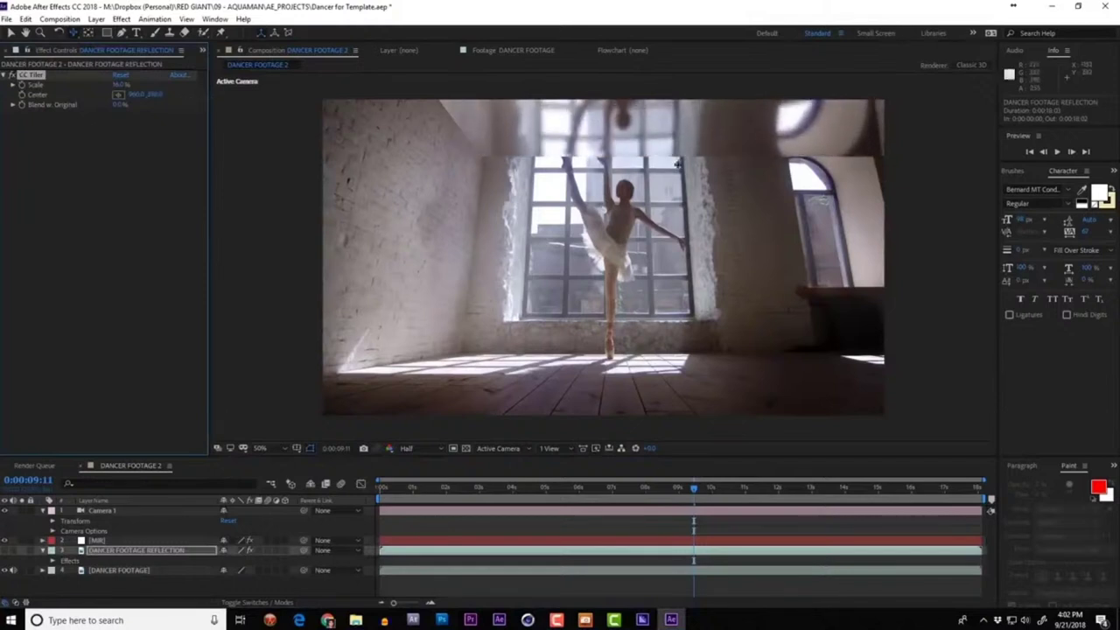
click(552, 205)
click(405, 449)
click(411, 478)
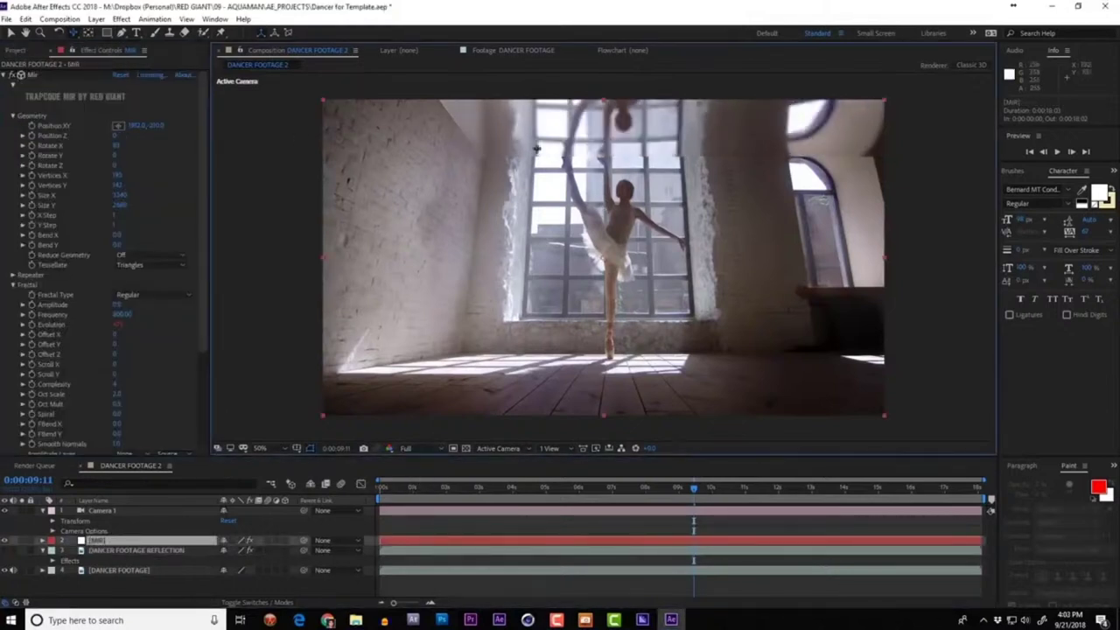
Step: Restore the ripples on the ceiling surface by changing Mir's Fractal Amplitude from zero, and preview the composition
scroll(116, 339, down, 3)
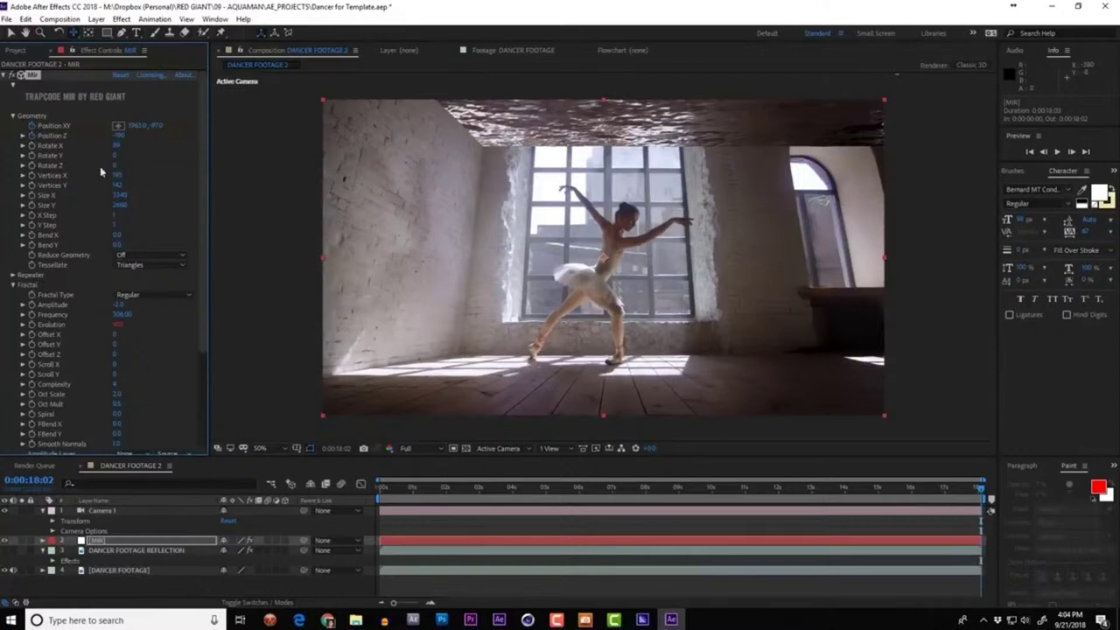
key(Home)
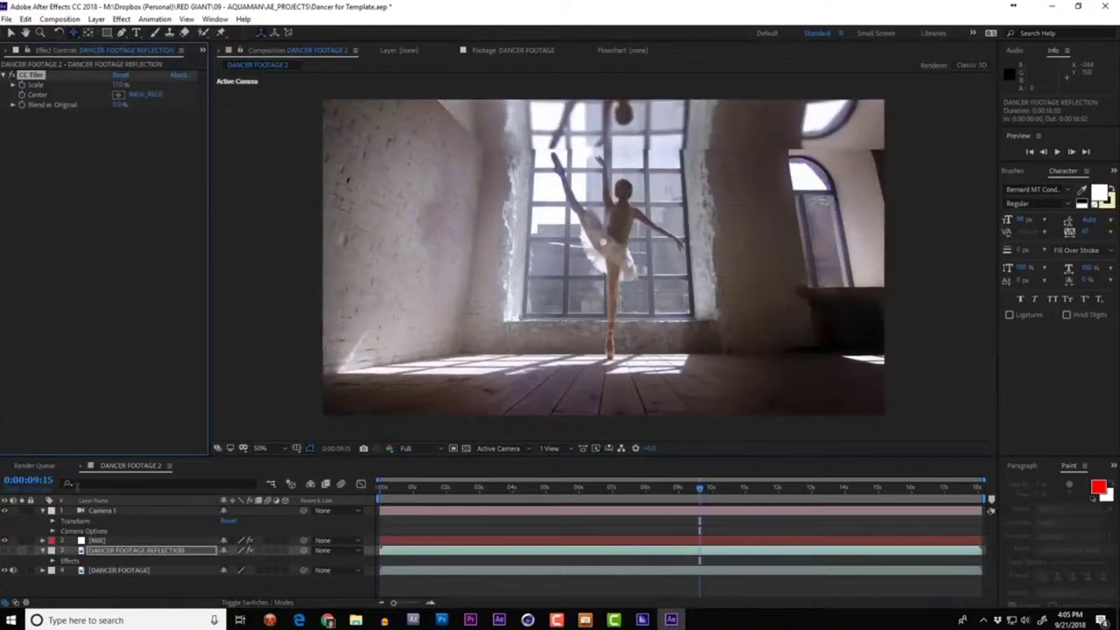
key(ctrl+Up)
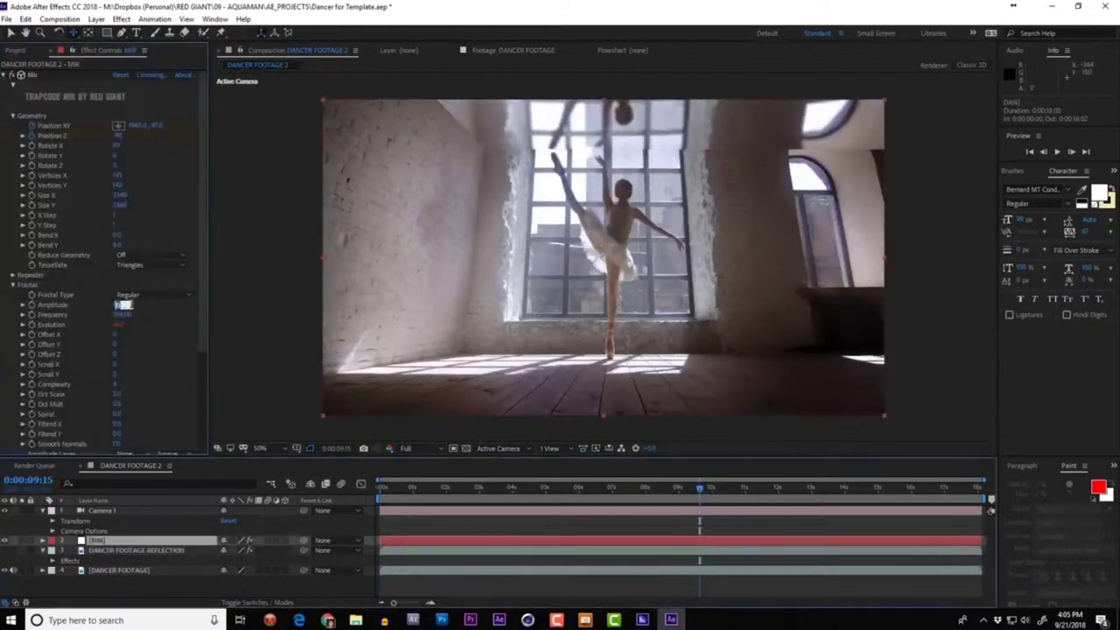
drag(121, 306, 146, 311)
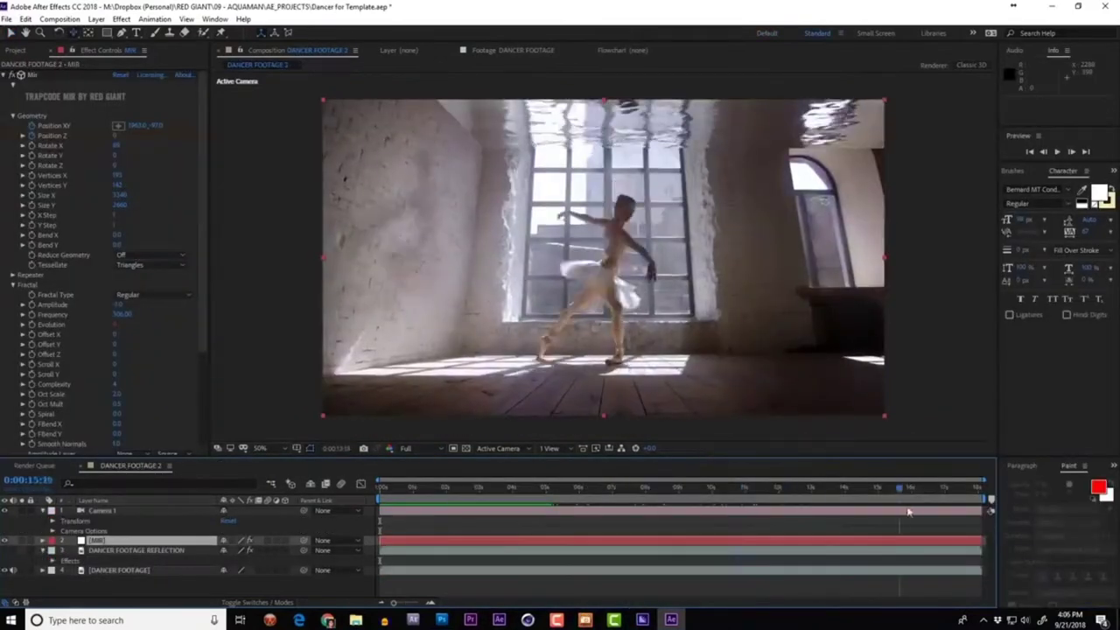
key(space)
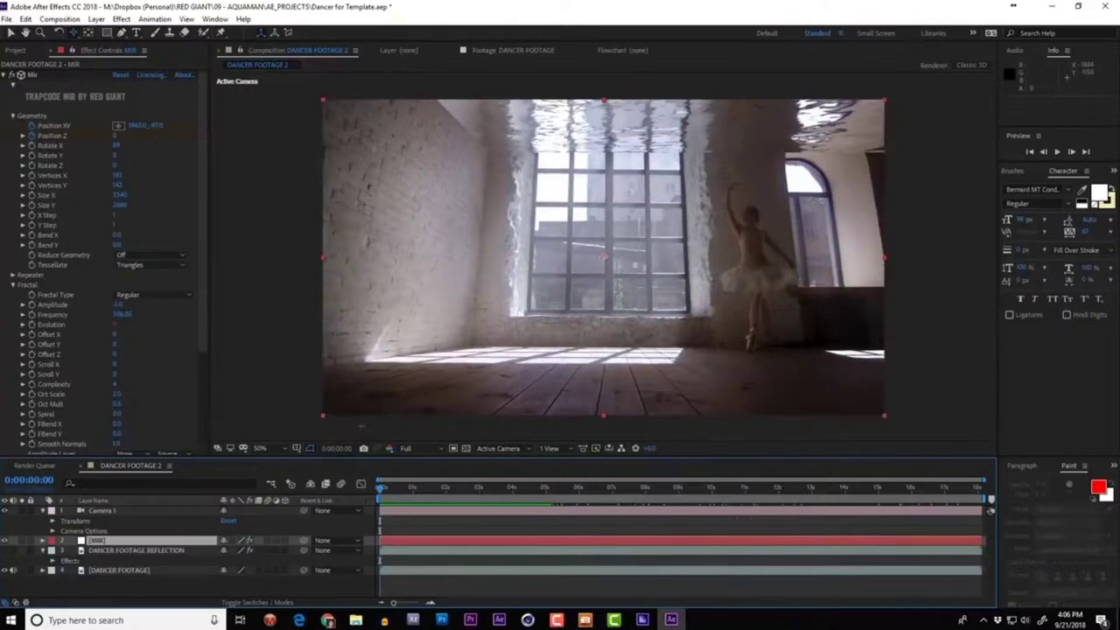
Step: Save the project under the new name Dancer MIR in the AE_PROJECTS folder
click(6, 19)
mouse_move(38, 140)
click(237, 140)
text(Dancer MIR)
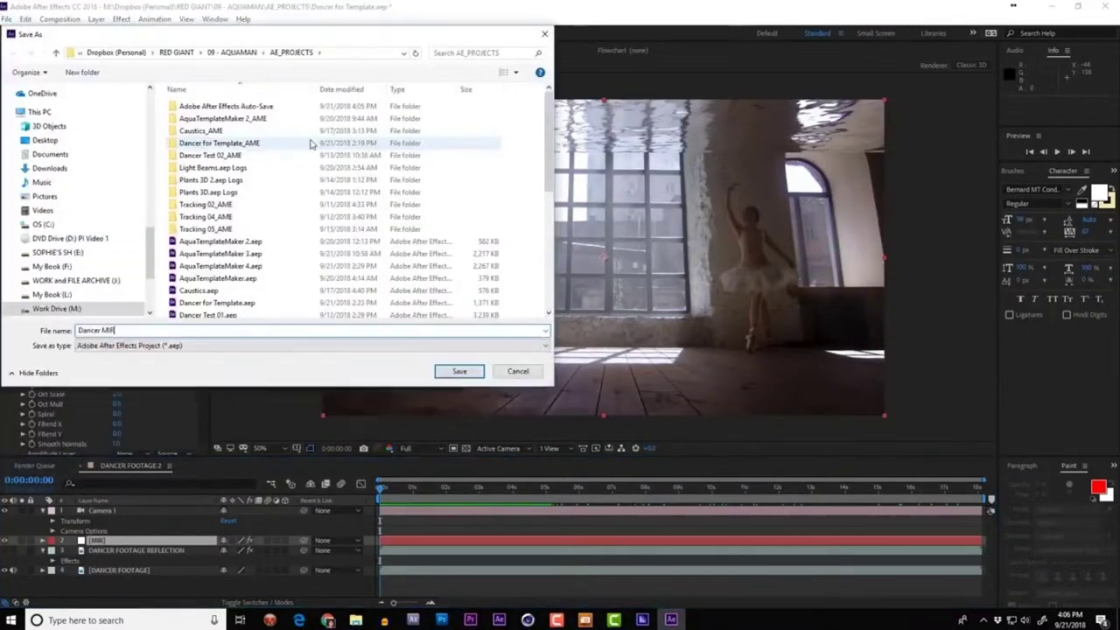
key(Return)
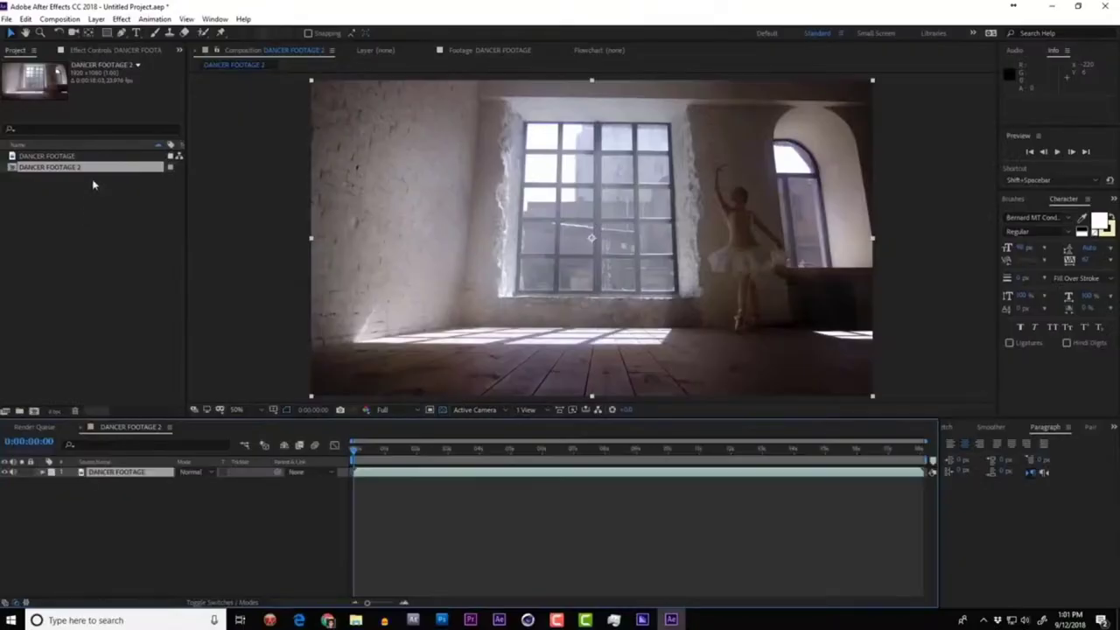
Step: Rename the DANCER FOOTAGE 2 composition as DANCER Motion Detector and duplicate its DANCER FOOTAGE layer
key(Return)
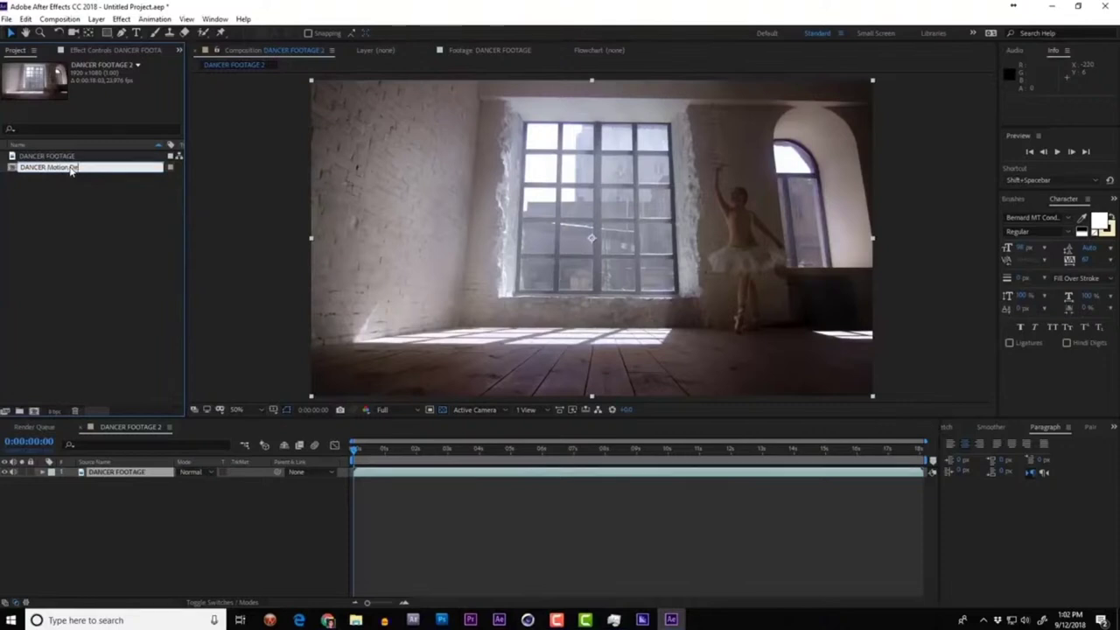
click(753, 456)
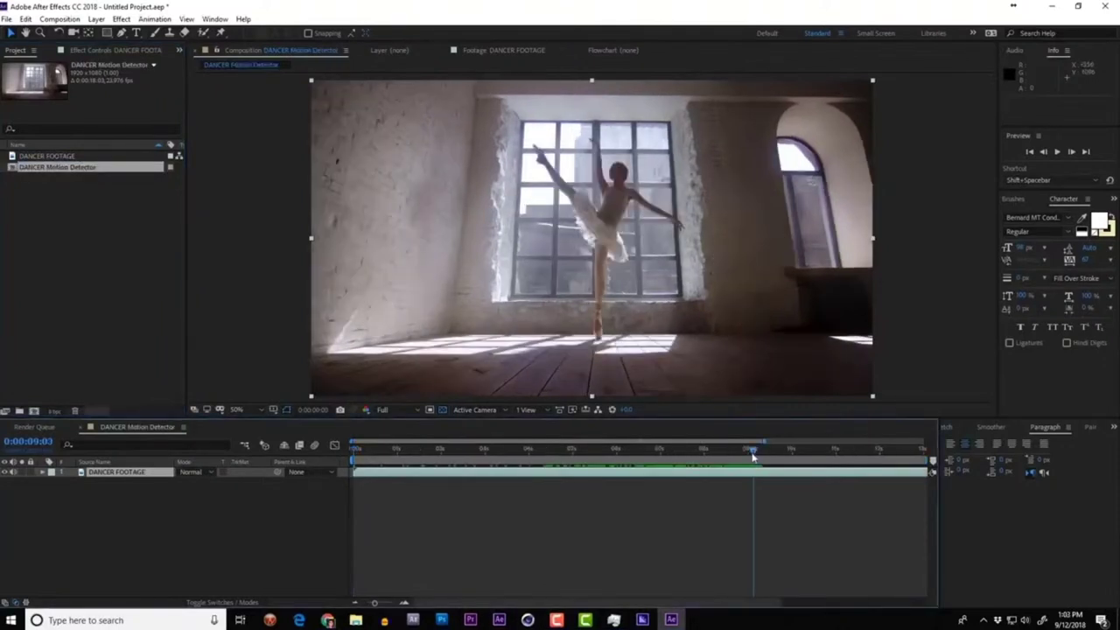
click(111, 474)
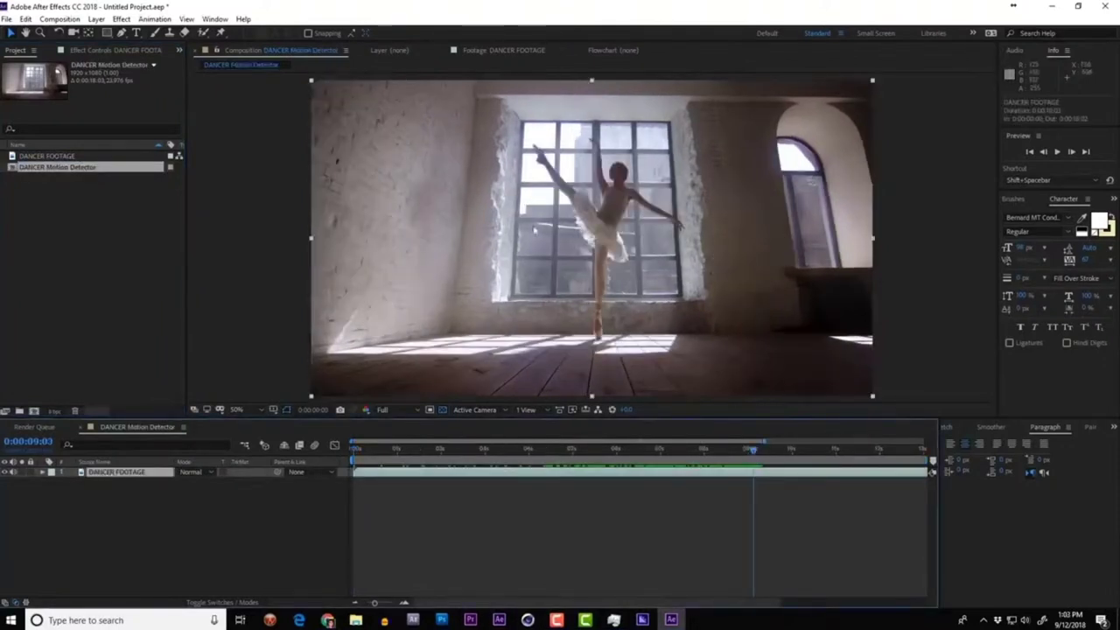
key(ctrl+d)
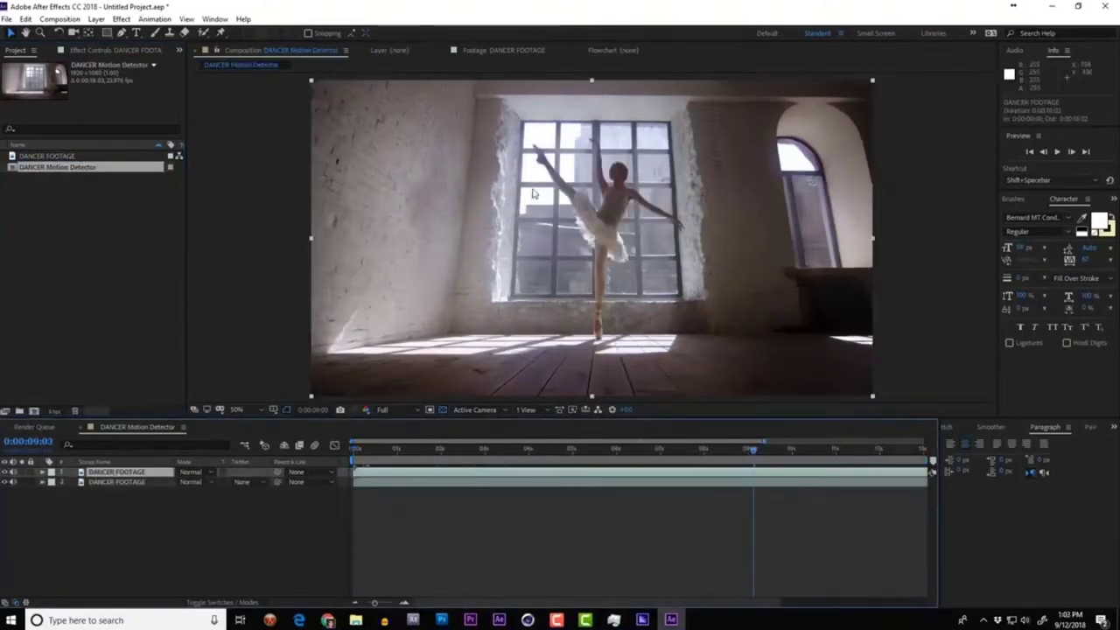
Step: Shift the lower DANCER FOOTAGE layer a couple of frames later than the start of the composition
click(116, 483)
key(Home)
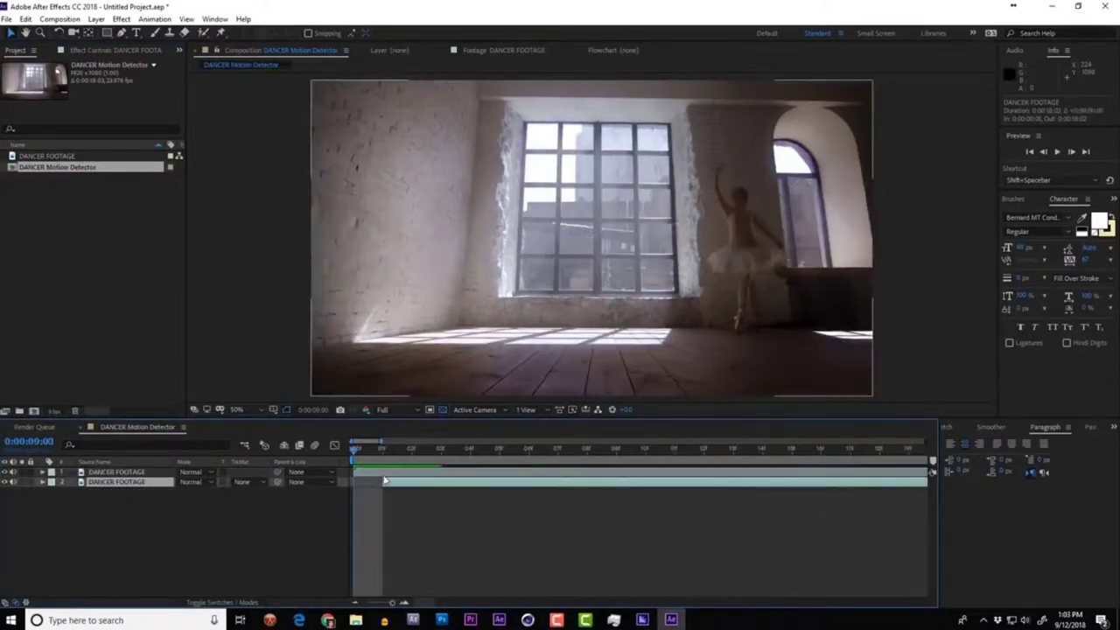
drag(385, 482, 410, 482)
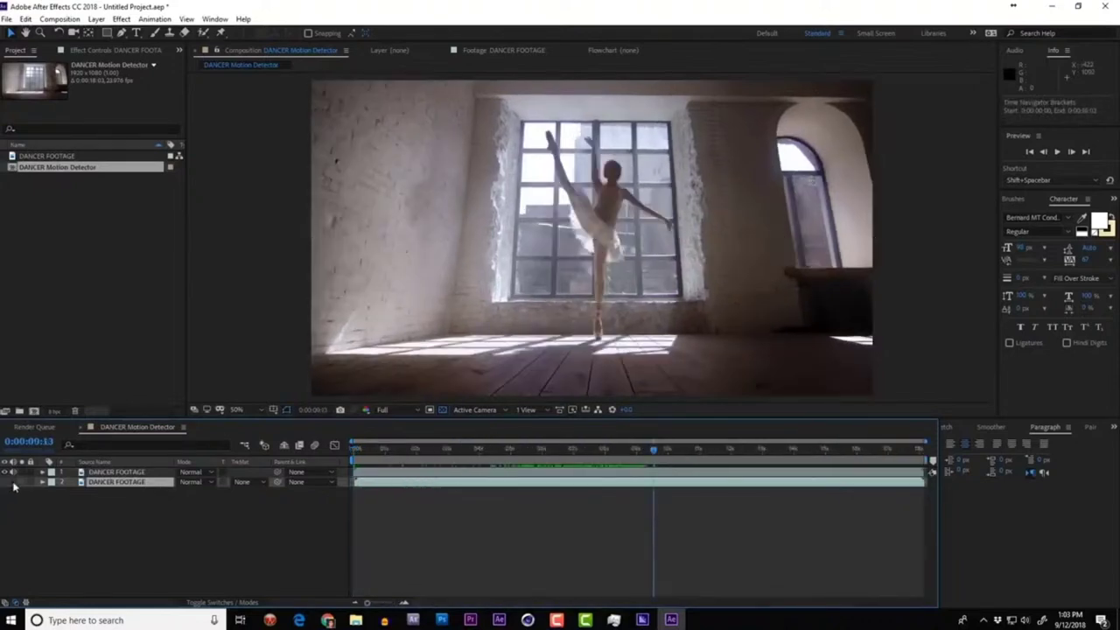
Step: Apply a Difference Matte to the upper DANCER FOOTAGE layer, with the lower DANCER FOOTAGE layer as its Difference Layer
right_click(446, 199)
mouse_move(500, 362)
mouse_move(750, 237)
click(825, 288)
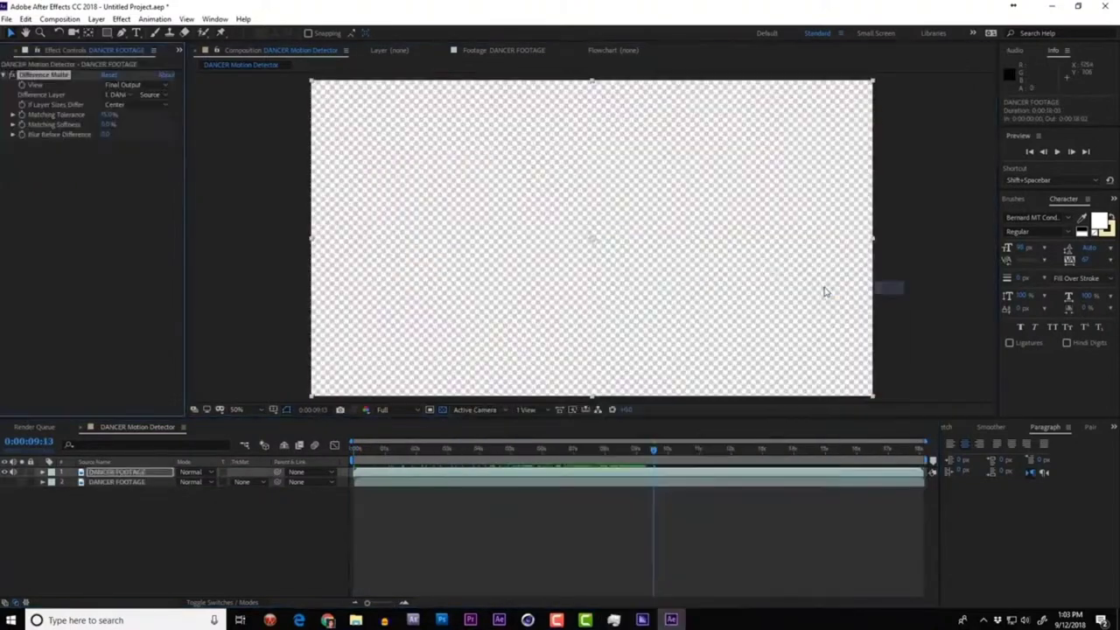
click(118, 95)
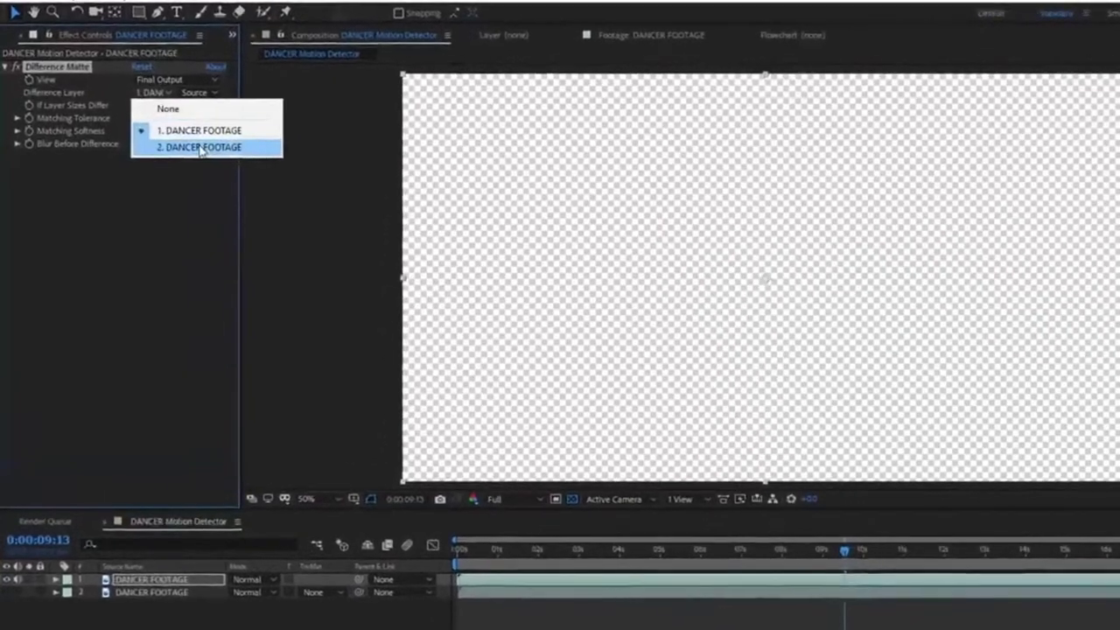
click(154, 138)
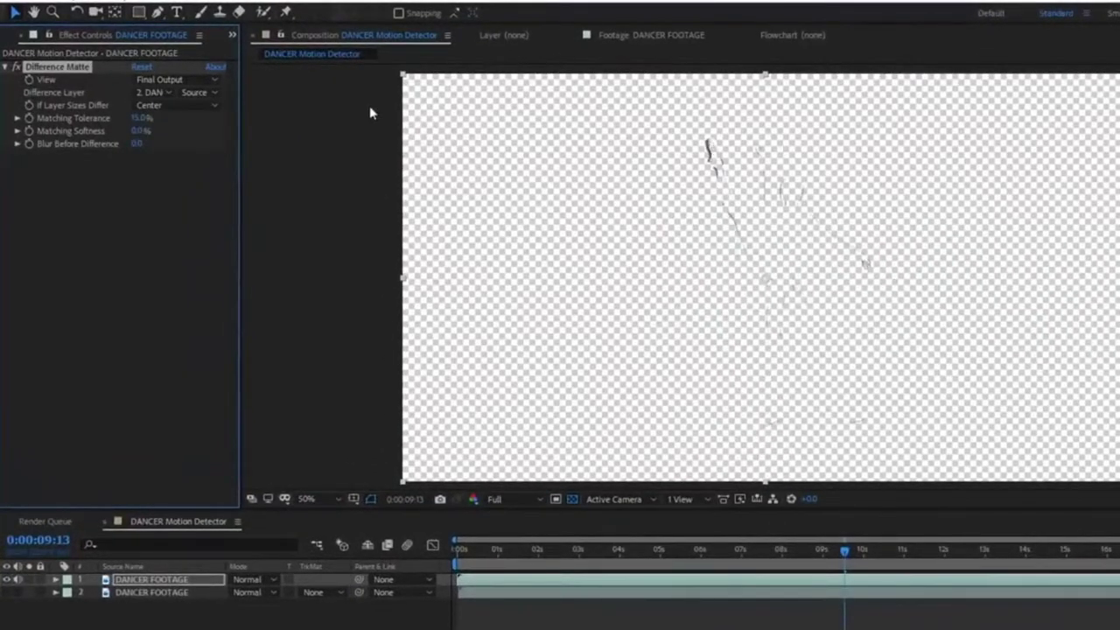
Step: Set the Difference Matte's Matching Tolerance to 2%, Matching Softness to 3% and Blur Before Difference to 2.2, and preview the motion edges
mouse_move(143, 119)
mouse_down()
mouse_move(123, 127)
mouse_move(144, 118)
mouse_up()
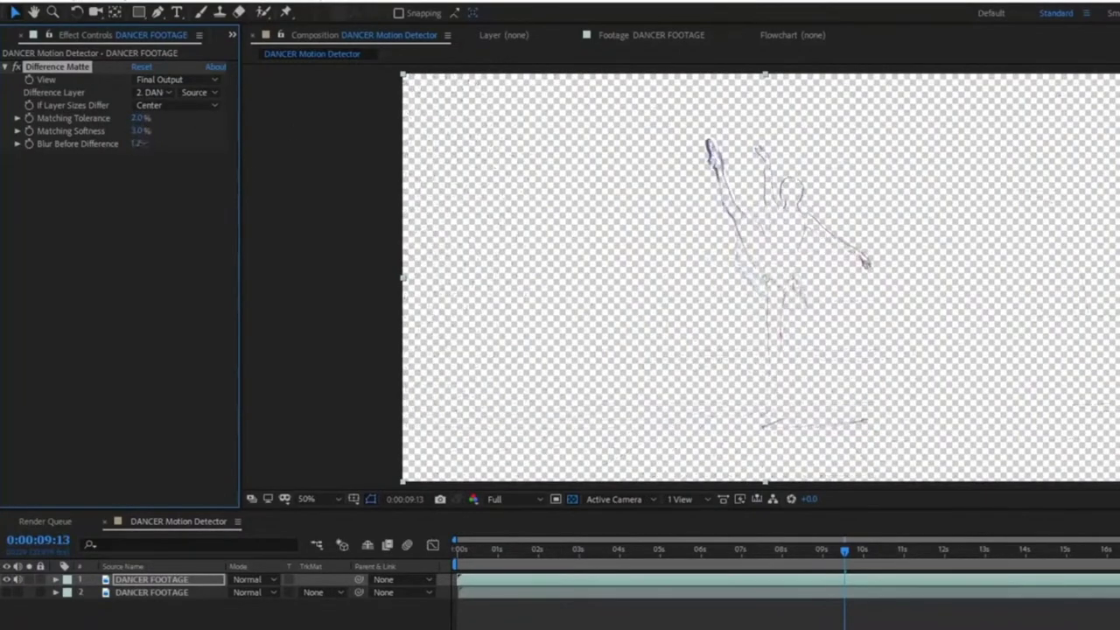
click(473, 553)
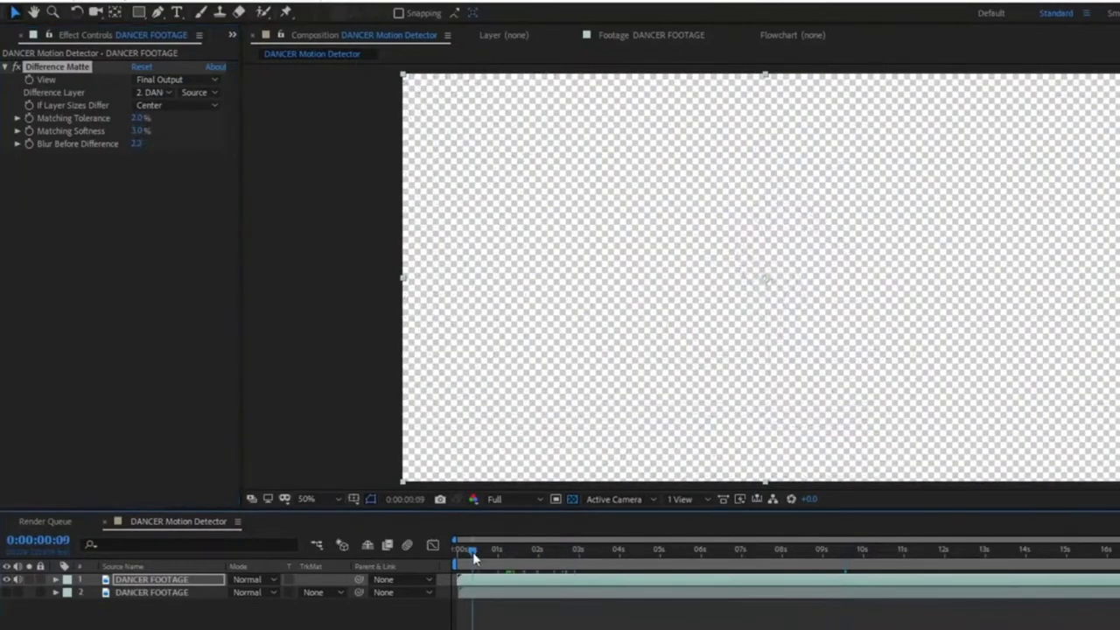
key(space)
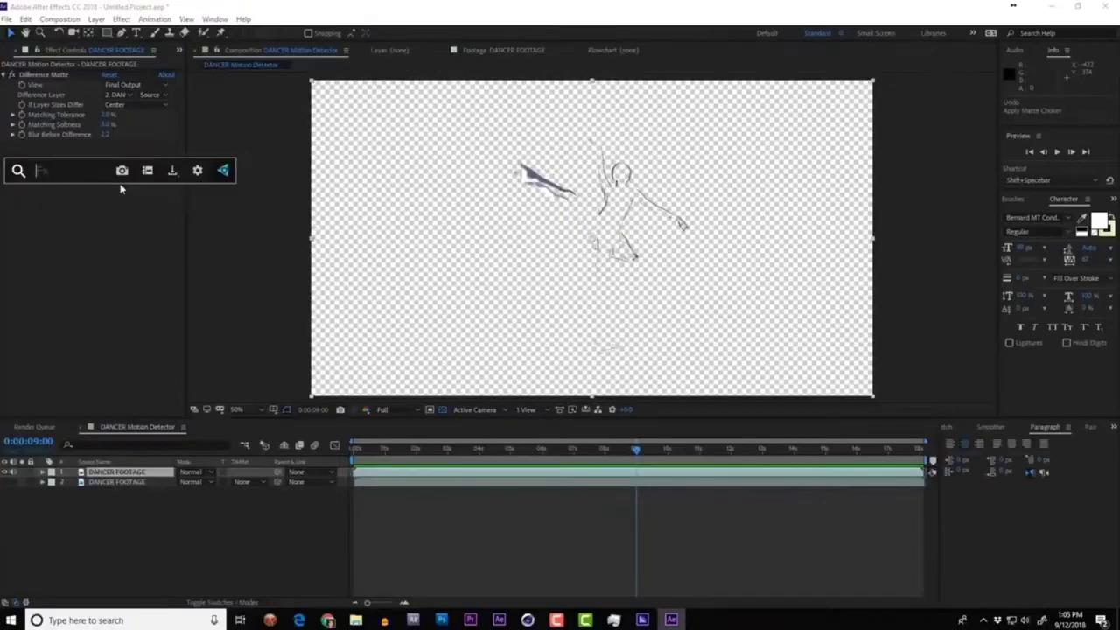
Step: Add a Simple Choker effect to the upper DANCER FOOTAGE layer and preview the composition
text(sim)
key(Return)
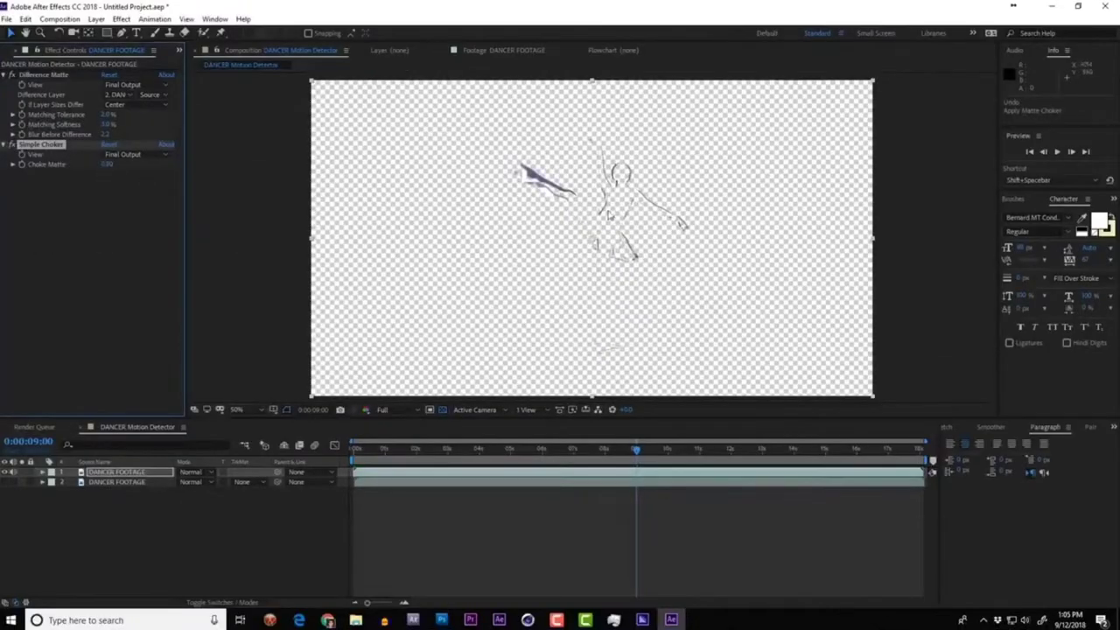
key(space)
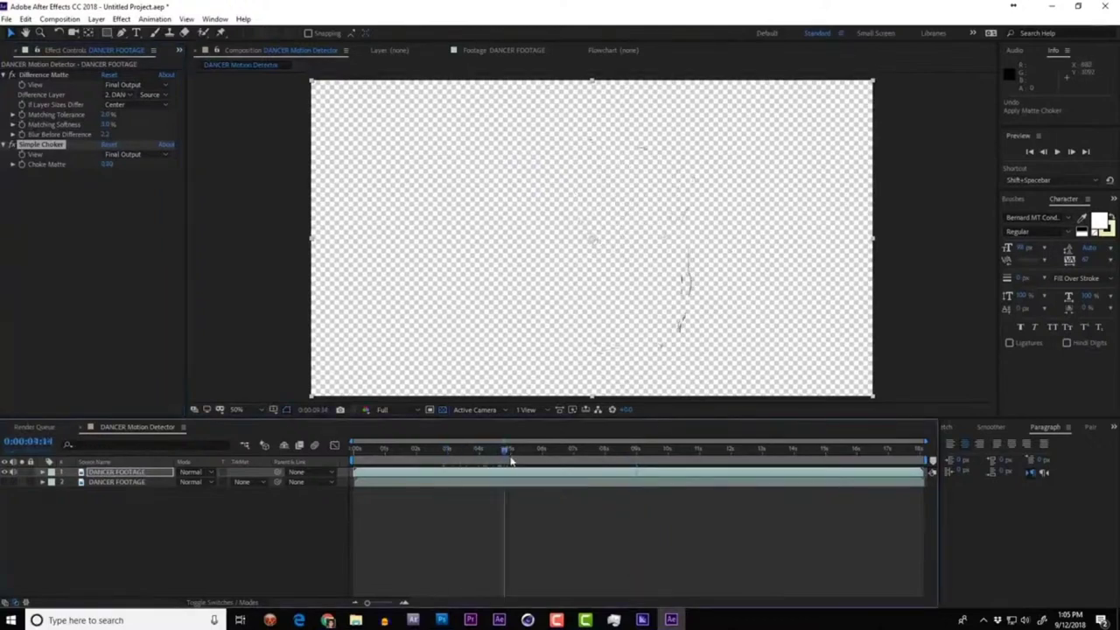
Step: Set the Simple Choker's Choke Matte to 1.40, add a second one at -22.10, and preview the thickened edges
right_click(87, 219)
click(151, 54)
drag(647, 449, 462, 449)
key(space)
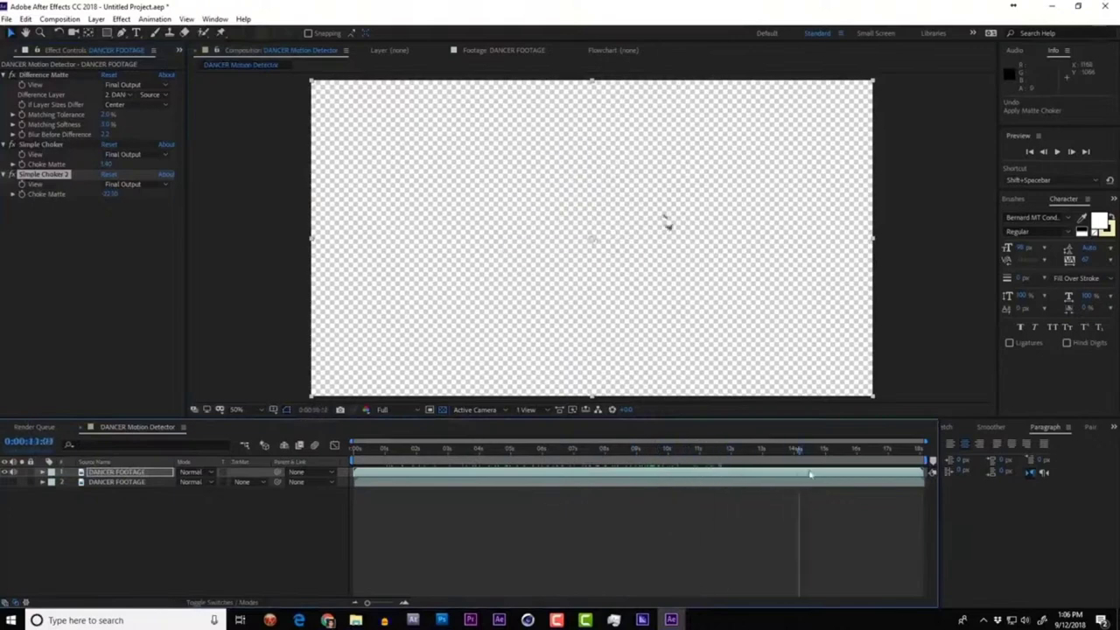
Step: Add a yellow Fill effect to the upper DANCER FOOTAGE layer below the two Simple Chokers
right_click(81, 252)
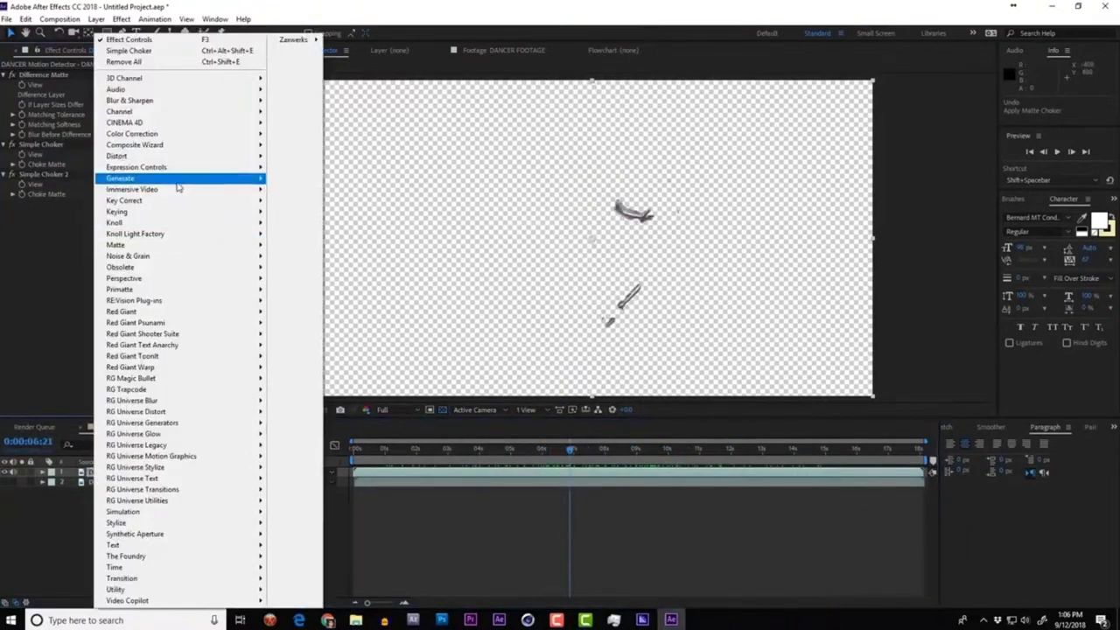
mouse_move(175, 175)
click(294, 373)
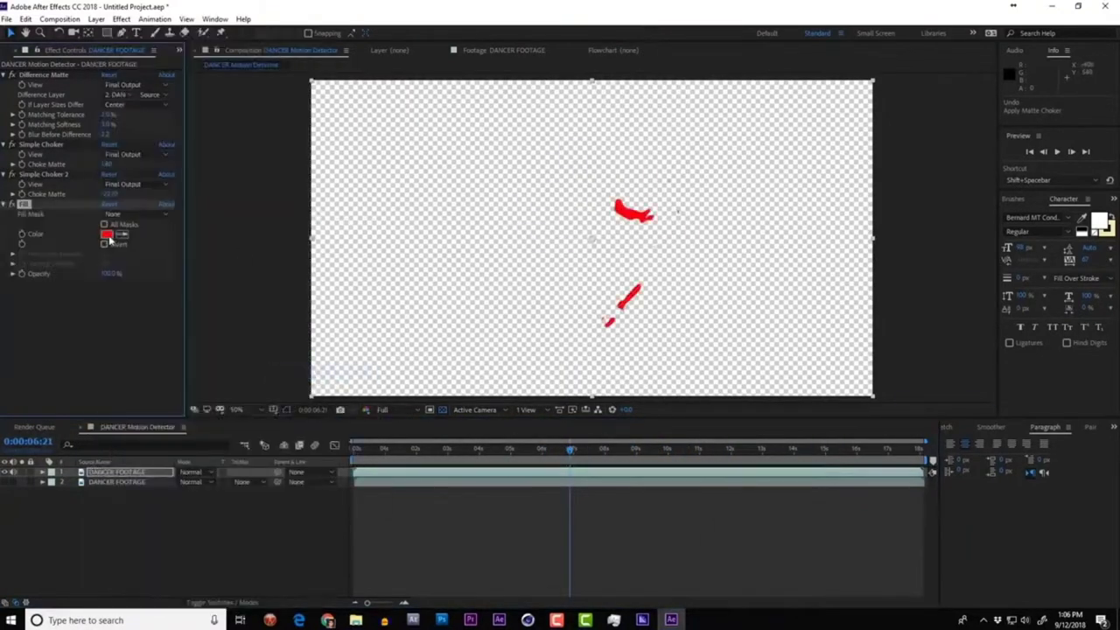
Step: Add another copy of DANCER FOOTAGE between the two existing layers and preview the motion edges over it
drag(185, 127, 251, 129)
click(15, 50)
drag(56, 157, 137, 486)
key(space)
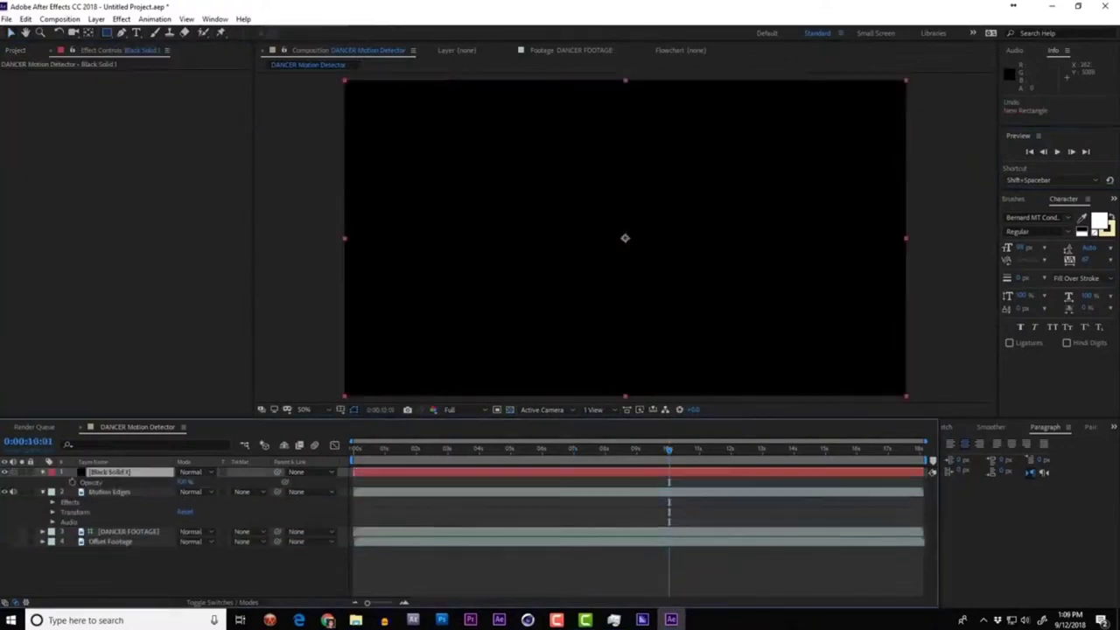
Step: Mask the dancer's area on the Black Solid 1 layer, keyframe the mask, and review the matted motion edges
drag(652, 109, 560, 129)
key(alt+m)
double_click(629, 101)
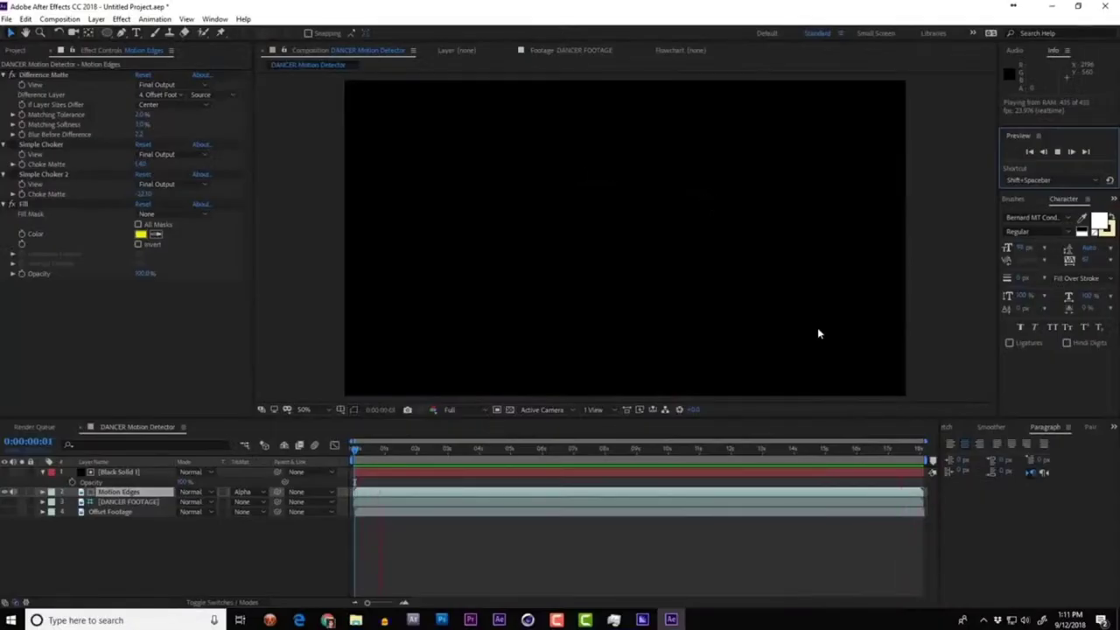
drag(443, 449, 543, 452)
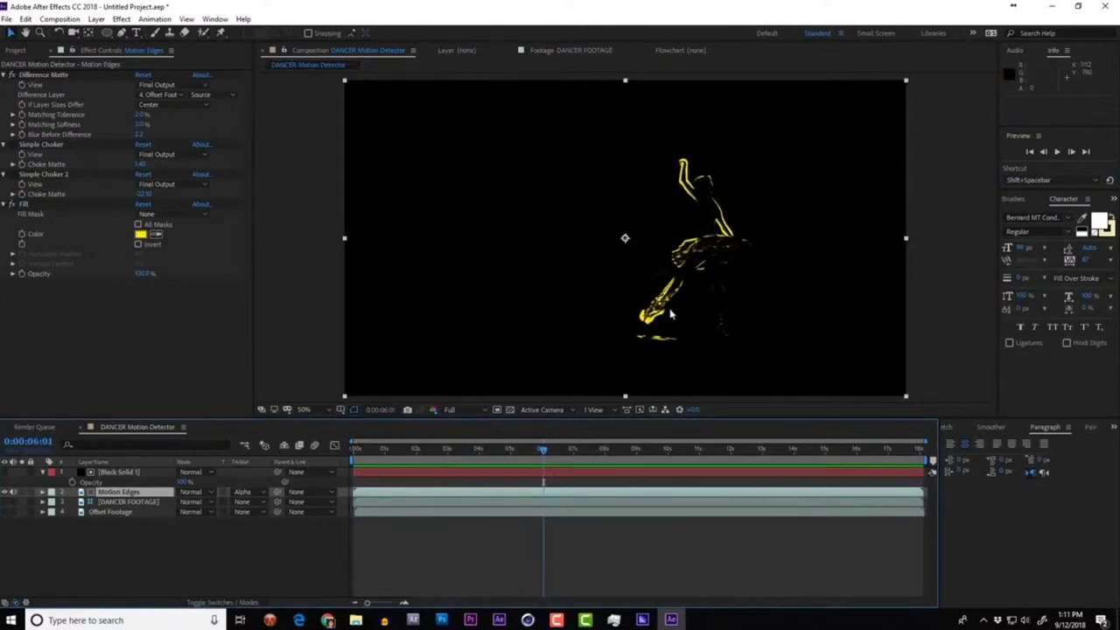
click(44, 471)
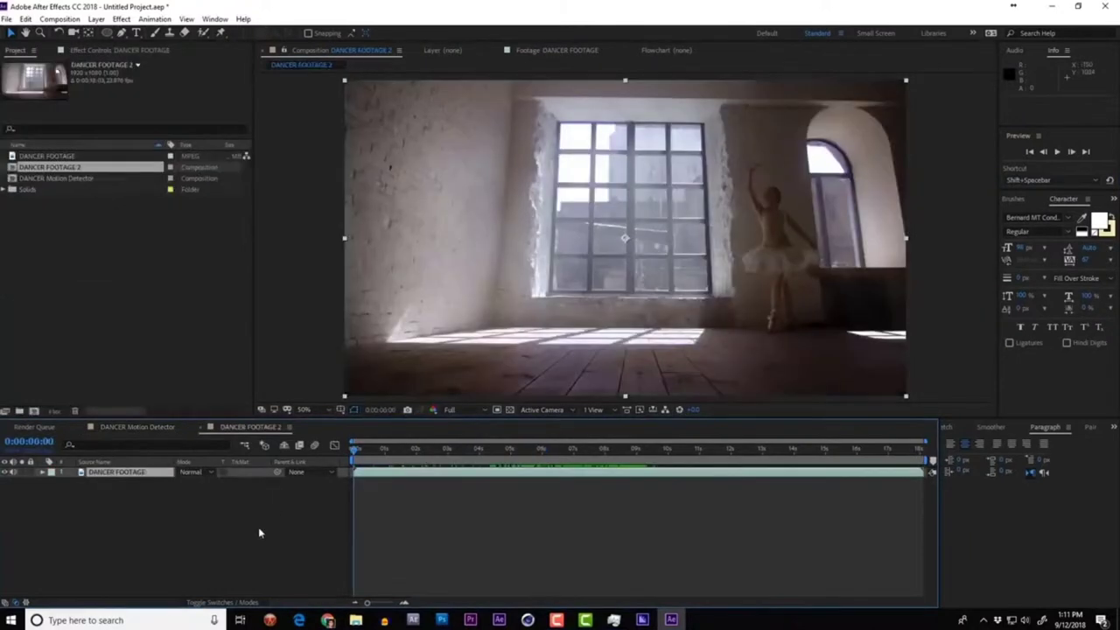
Step: Rename the DANCER FOOTAGE 2 composition as Dancer w Particles and add DANCER Motion Detector above its footage layer
key(ctrl+k)
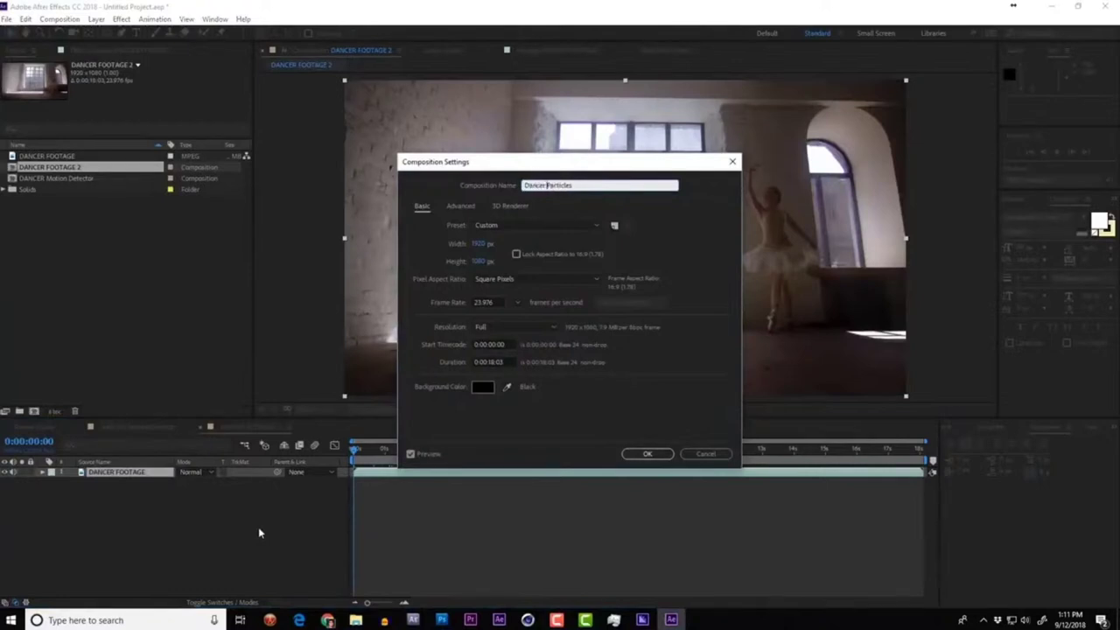
key(Return)
drag(162, 474, 378, 469)
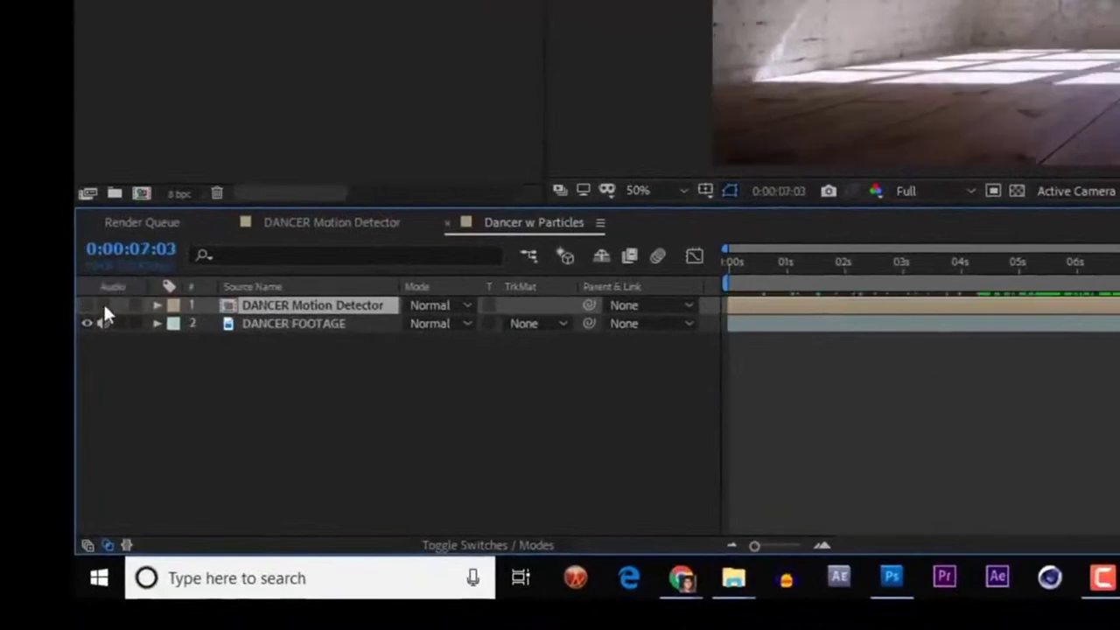
Step: Hide the DANCER Motion Detector layer, mute its audio, and make it a 3D layer
key(F4)
key(alt+l)
key(Escape)
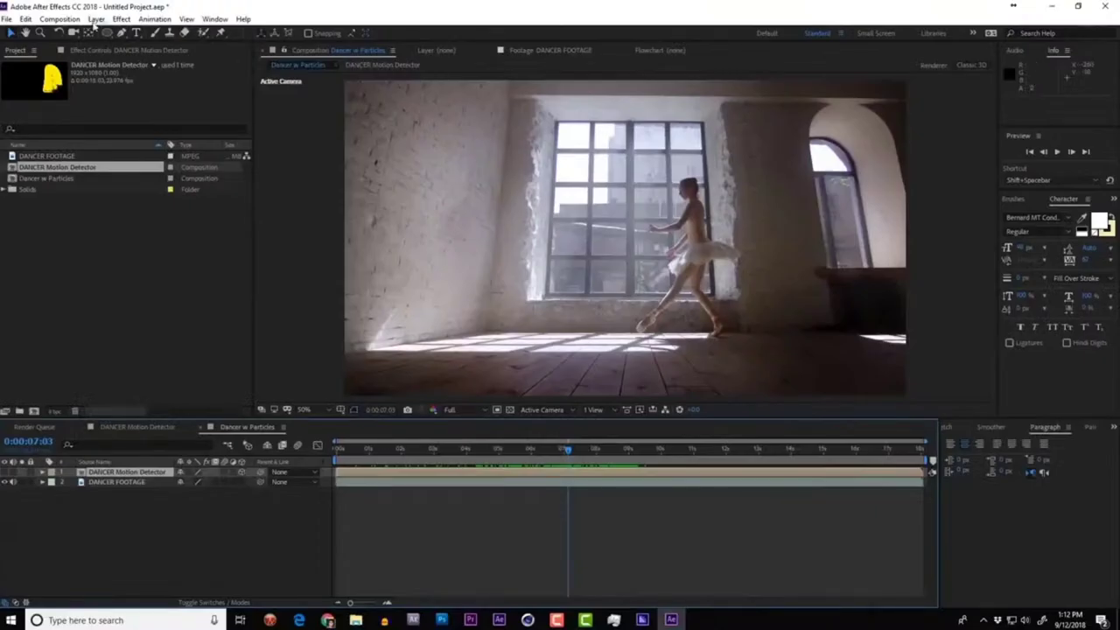
Step: Create a new solid named Particular at the top of the composition and apply Trapcode Particular to it
click(96, 18)
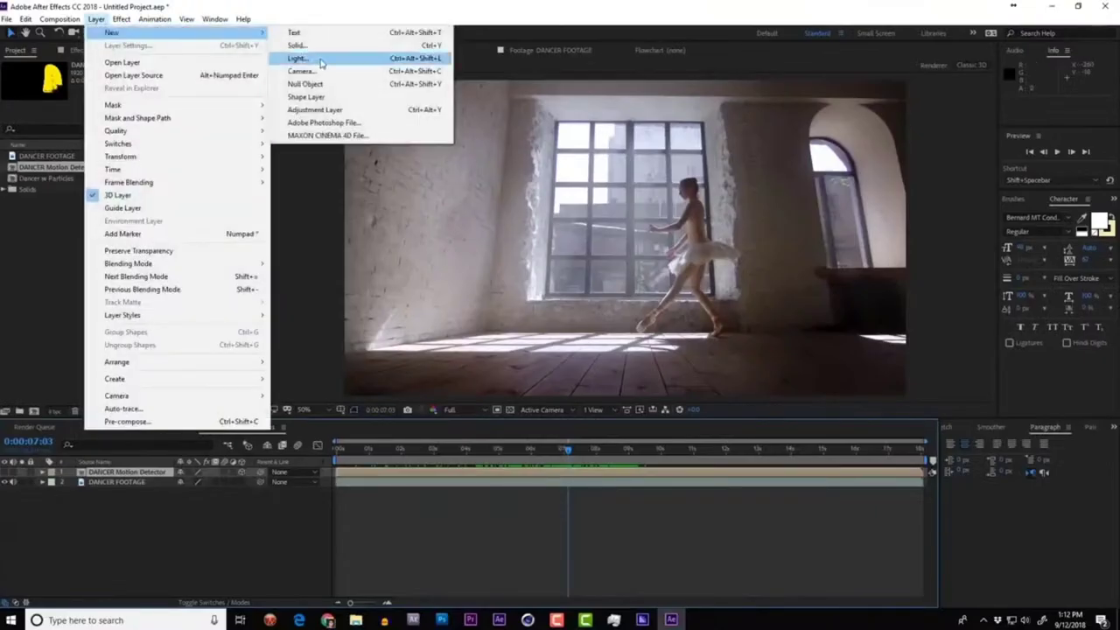
click(332, 75)
click(176, 235)
key(Return)
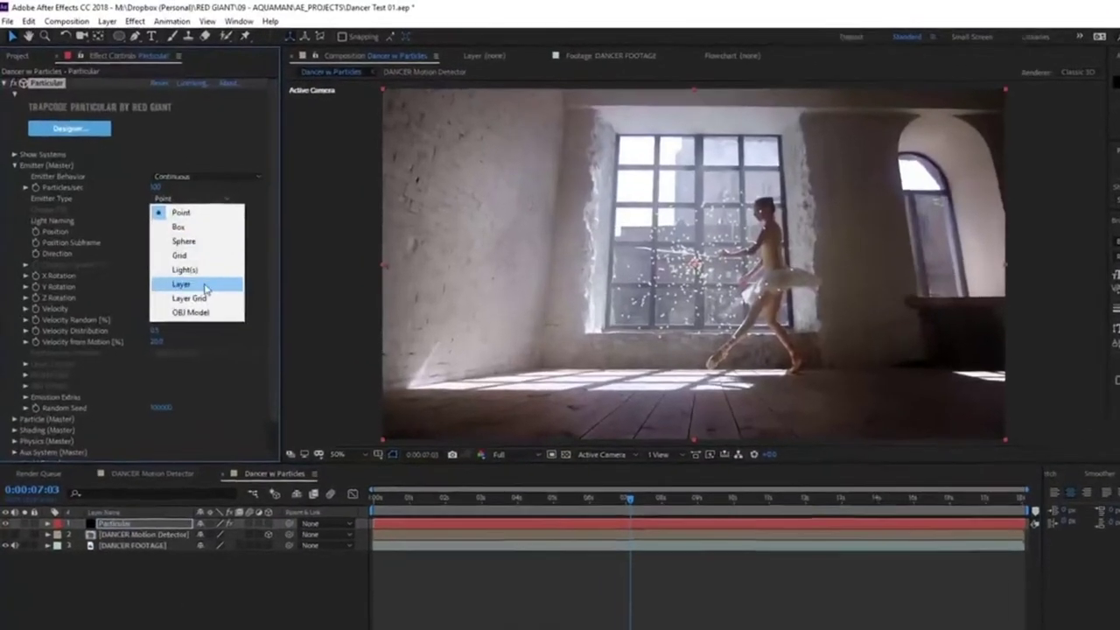
Step: Set Particular's Emitter Type to Layer and choose DANCER Motion Detector as the layer emitter
click(169, 264)
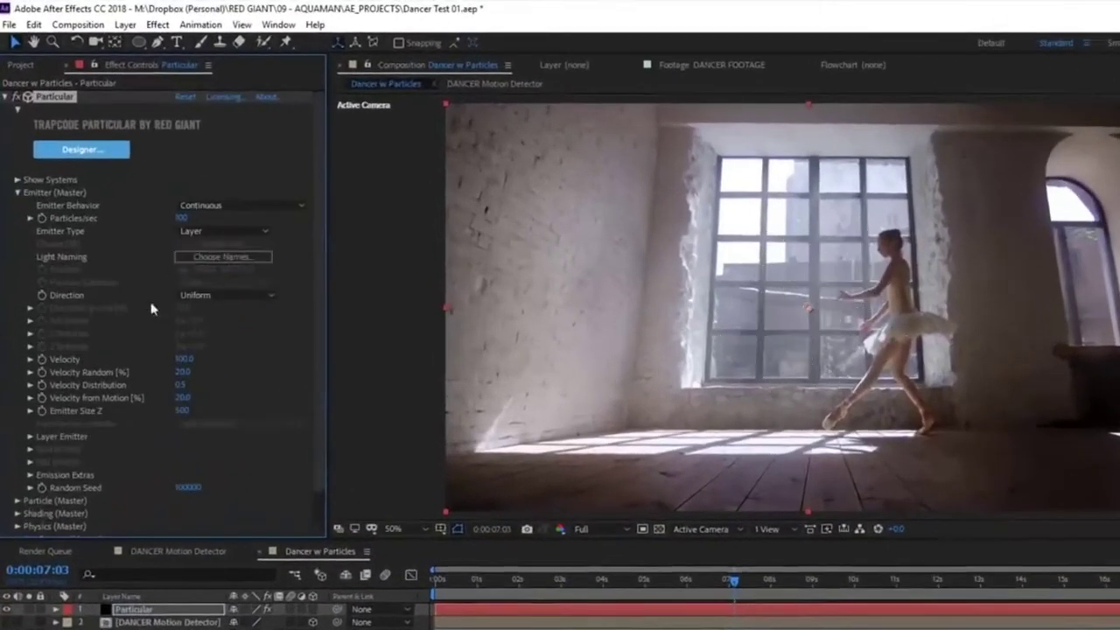
click(30, 437)
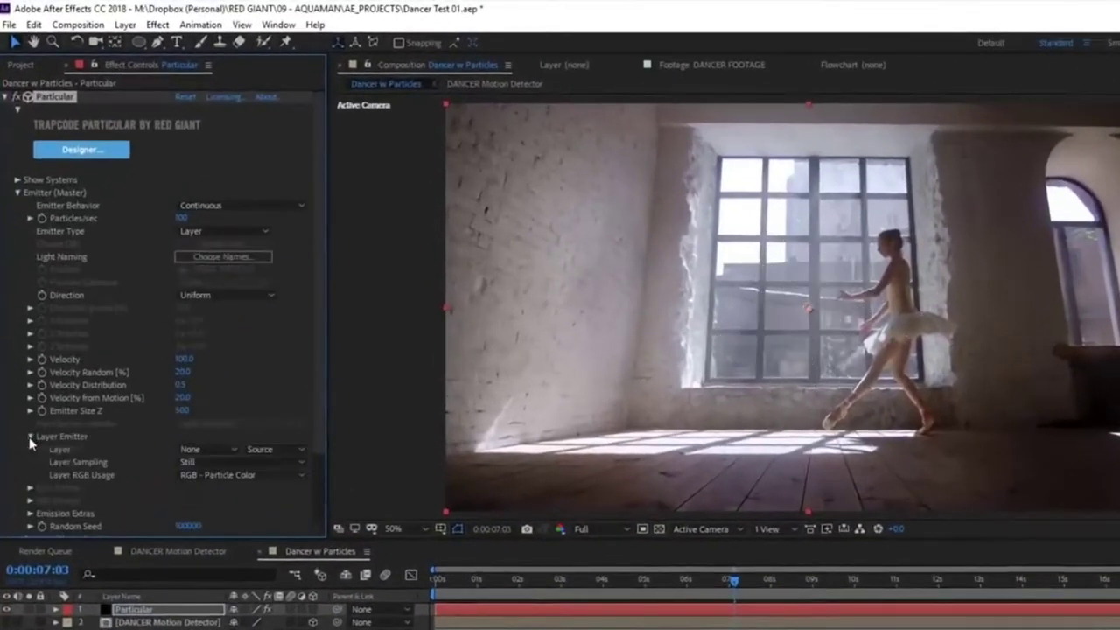
scroll(111, 436, down, 2)
click(208, 382)
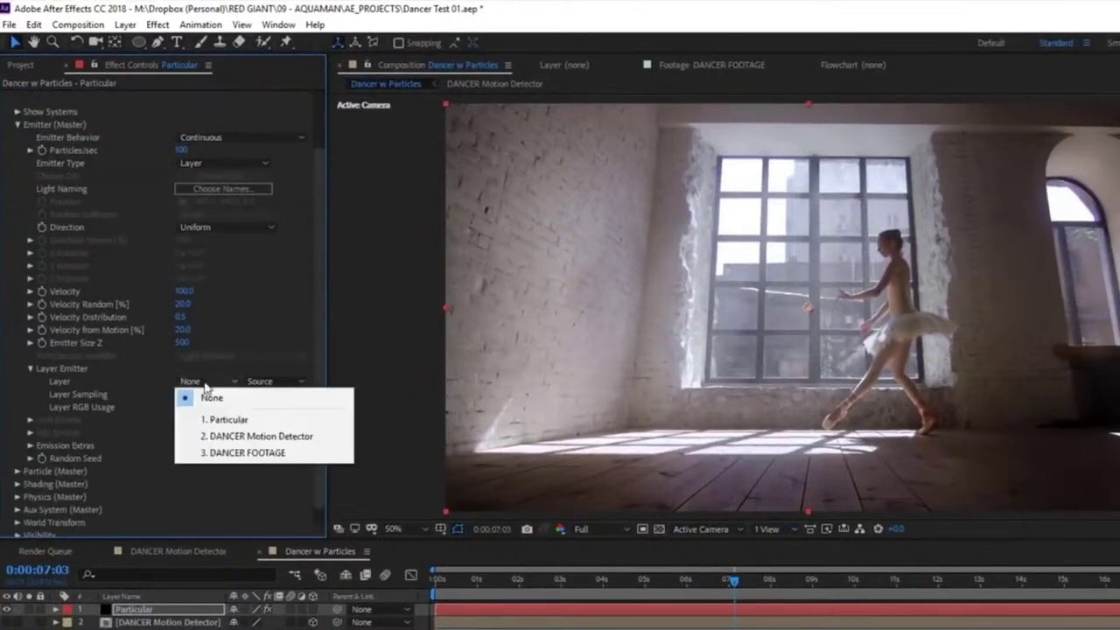
click(246, 438)
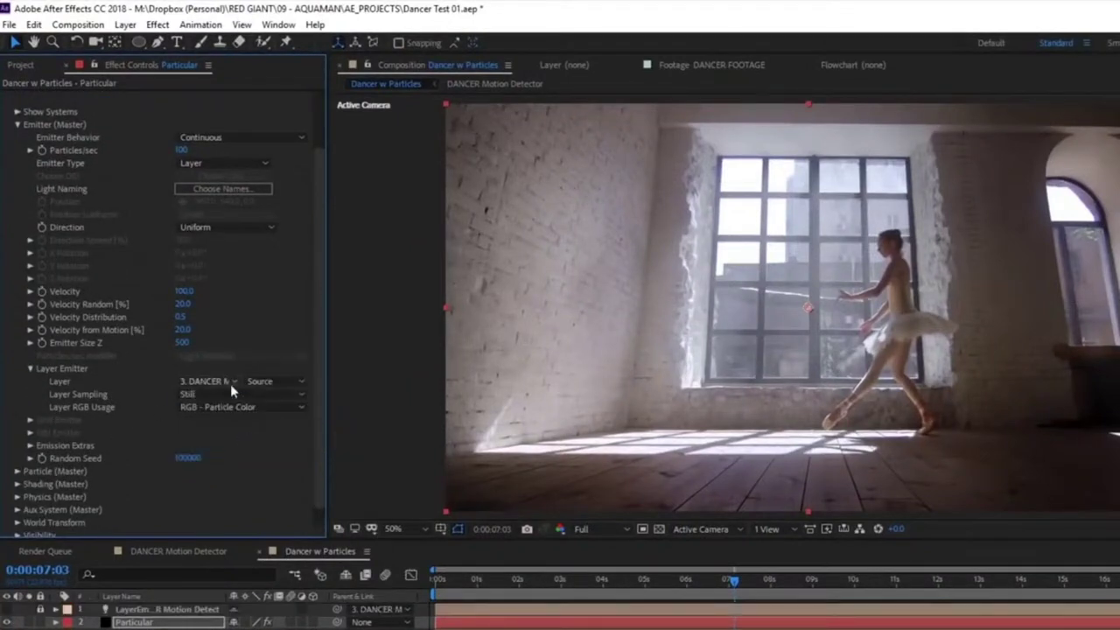
Step: Set the layer emitter's Layer Sampling to Particle Birth Time and its Layer RGB Usage to None
click(236, 393)
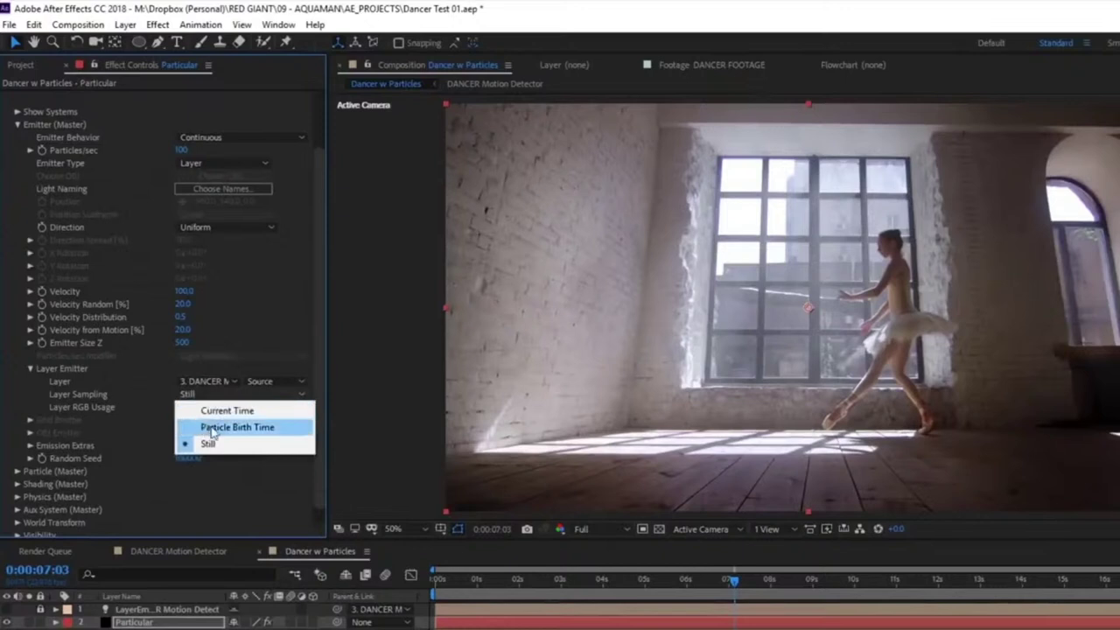
click(213, 428)
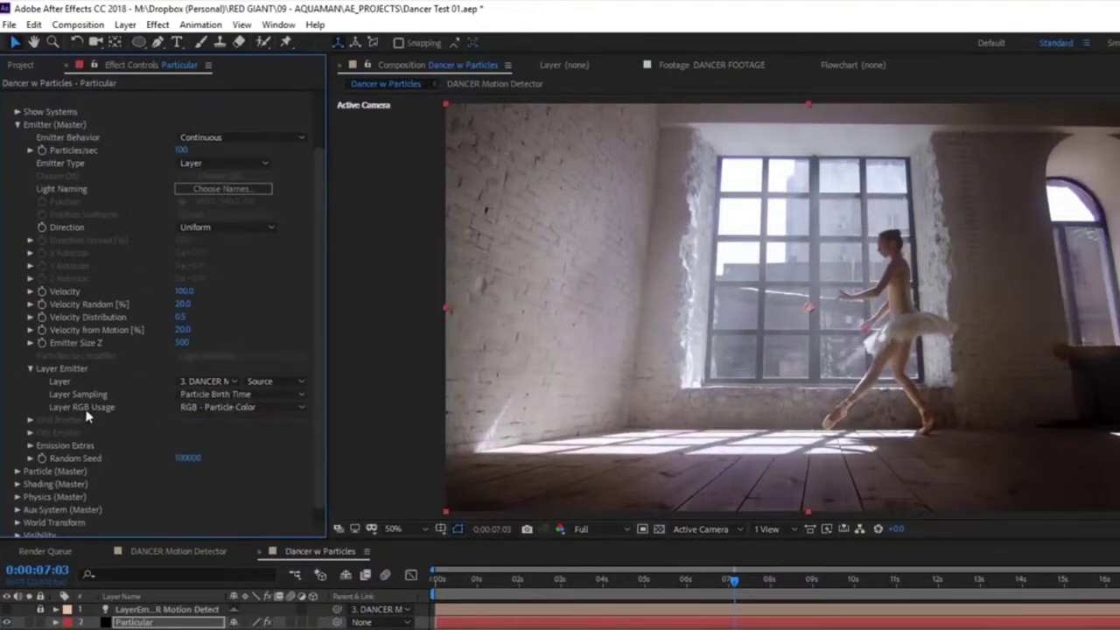
click(192, 407)
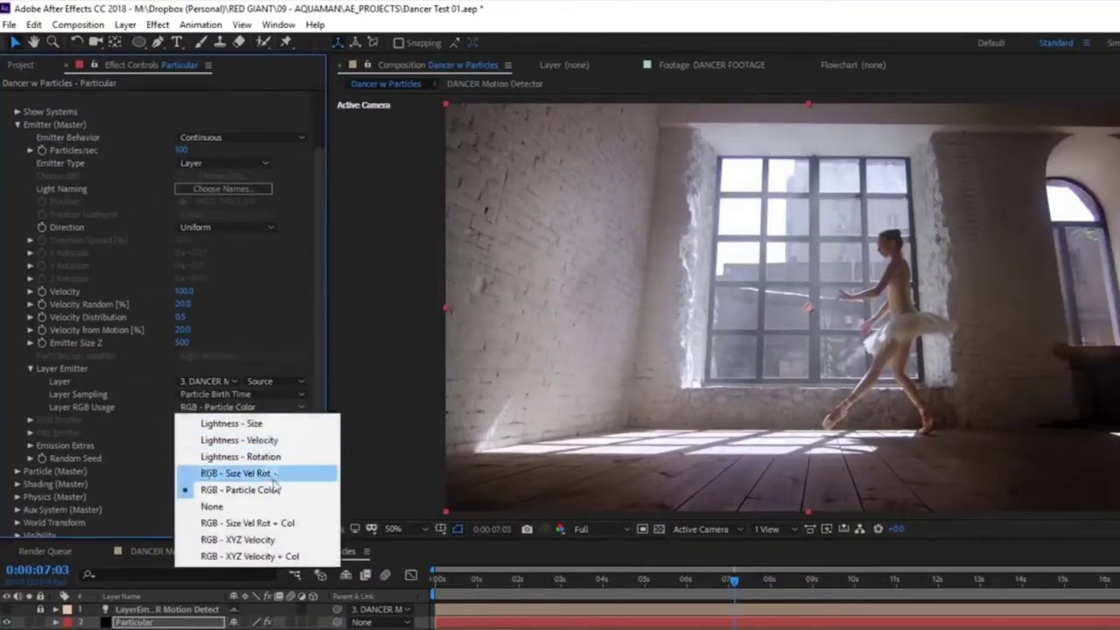
click(234, 506)
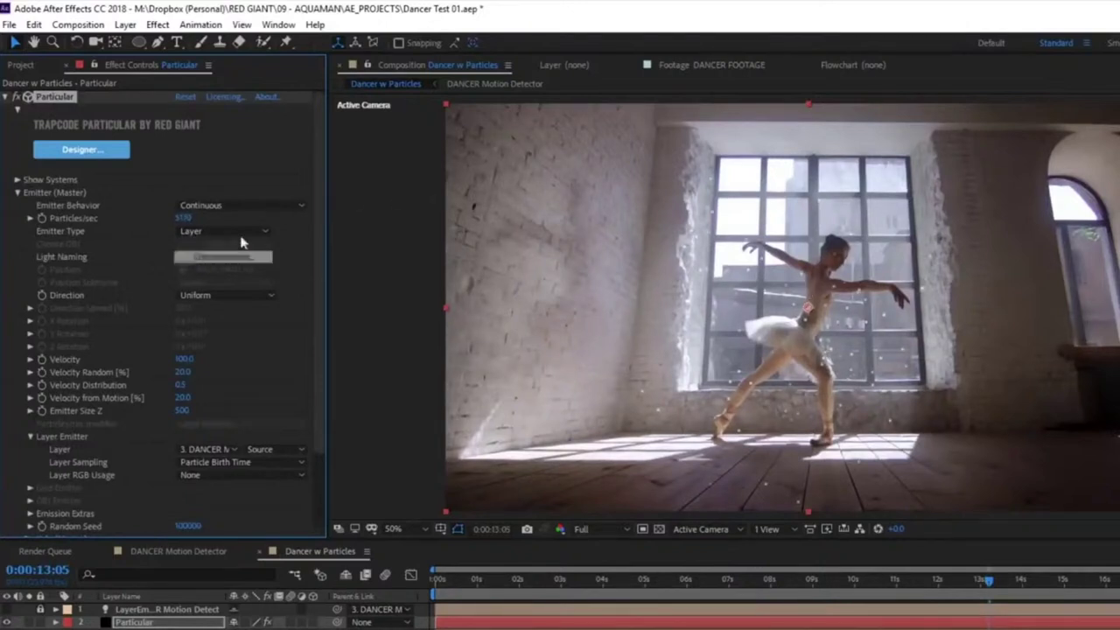
Step: Increase the emitter's Particles/sec, set its Velocity to 0, and preview the particles
key(Return)
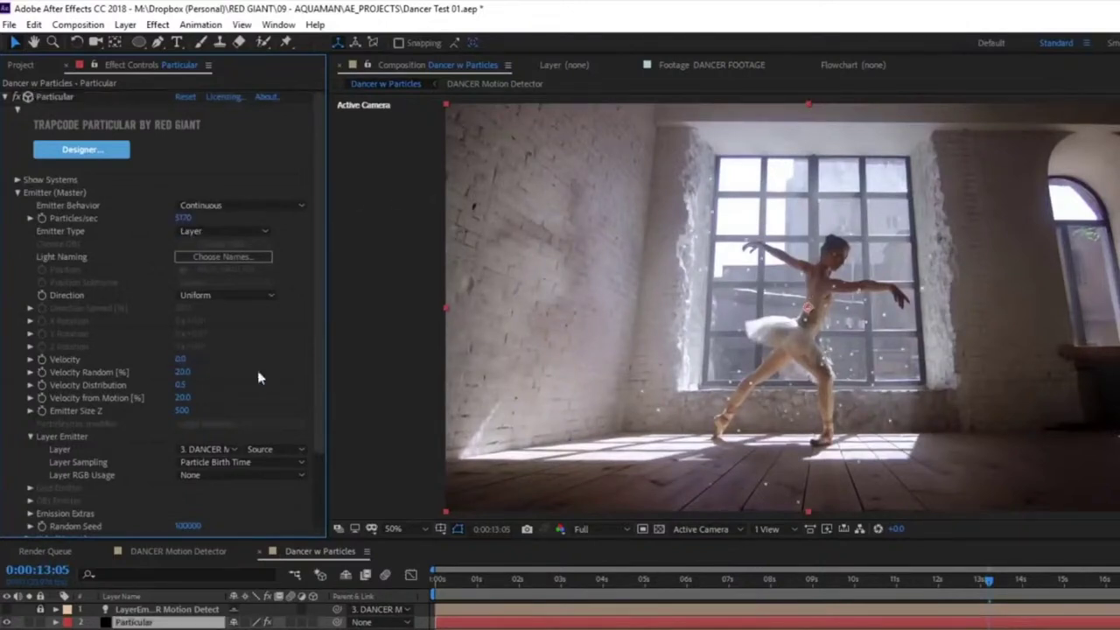
key(space)
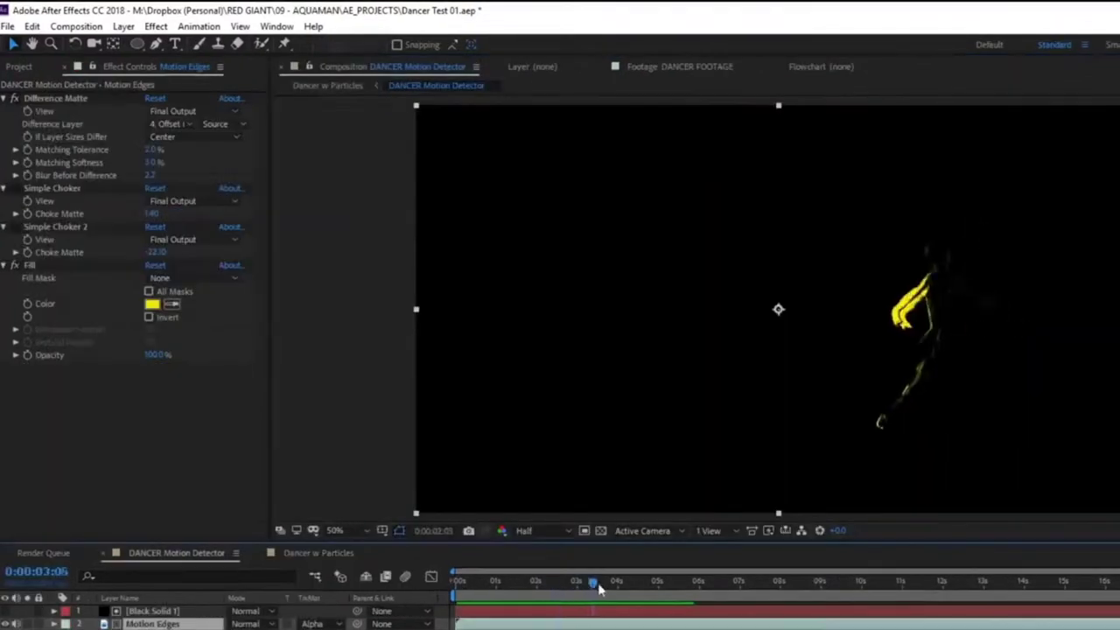
Step: At 0:00:04:00 in DANCER Motion Detector, enable Simple Choker 2 on Motion Edges and set its Choke Matte to -2.80
drag(600, 589, 618, 586)
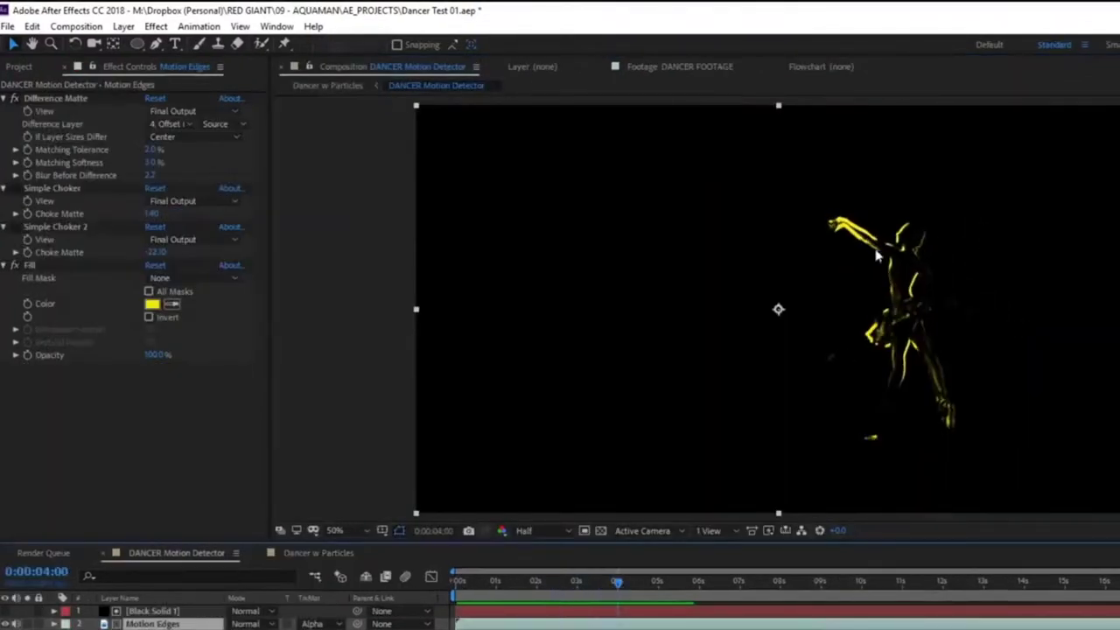
click(14, 188)
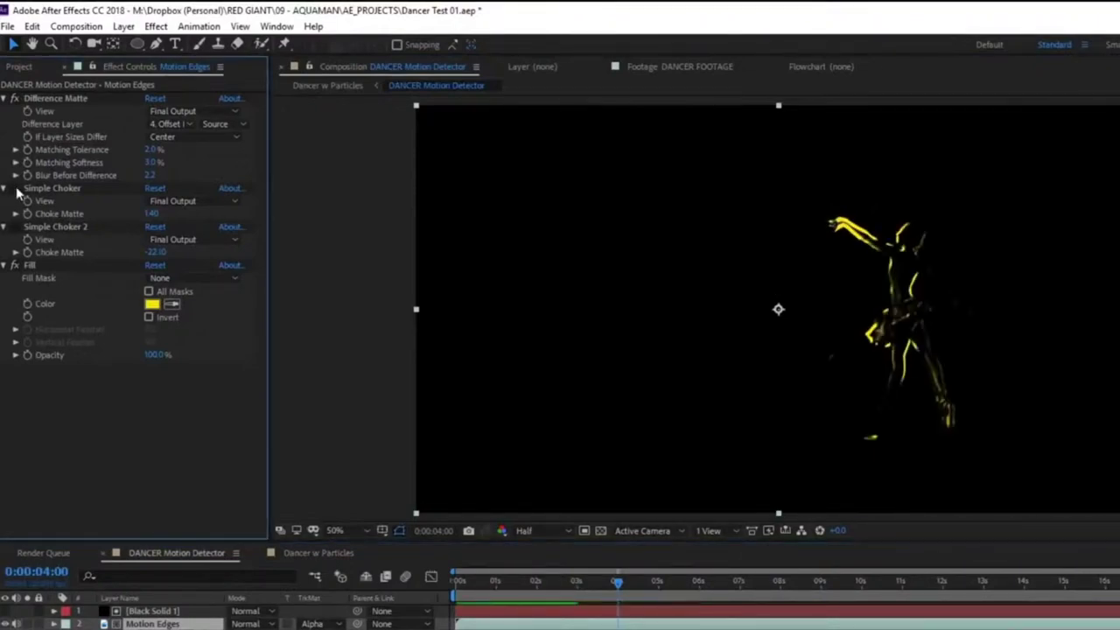
click(14, 227)
drag(155, 252, 307, 263)
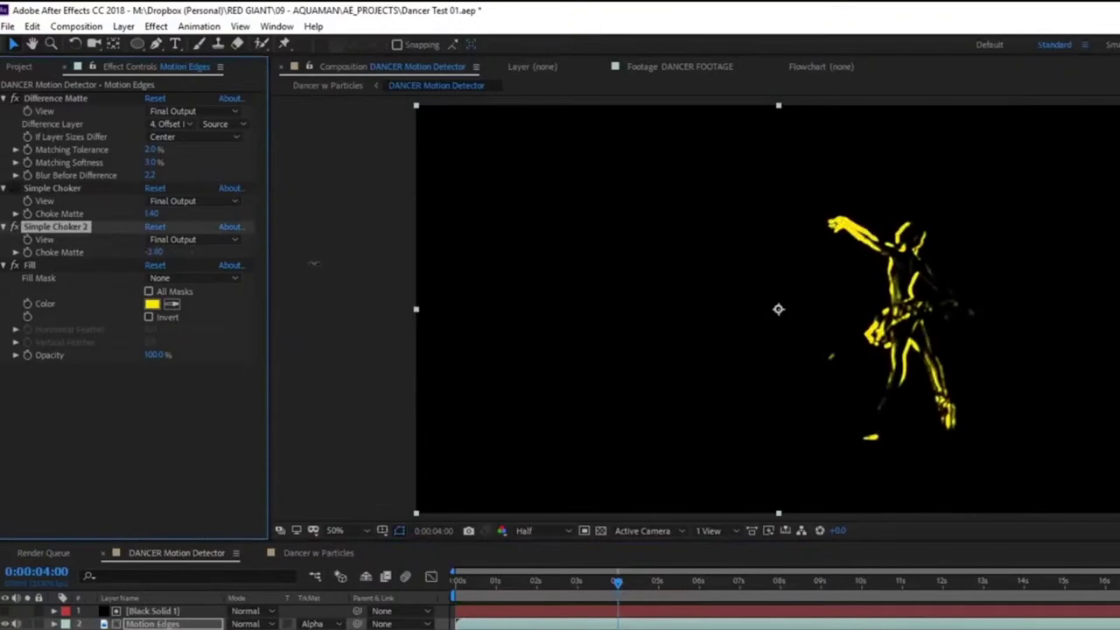
Step: Duplicate Simple Choker 2 on Motion Edges twice, setting the Choke Matte of both copies to -3.60
key(ctrl+d)
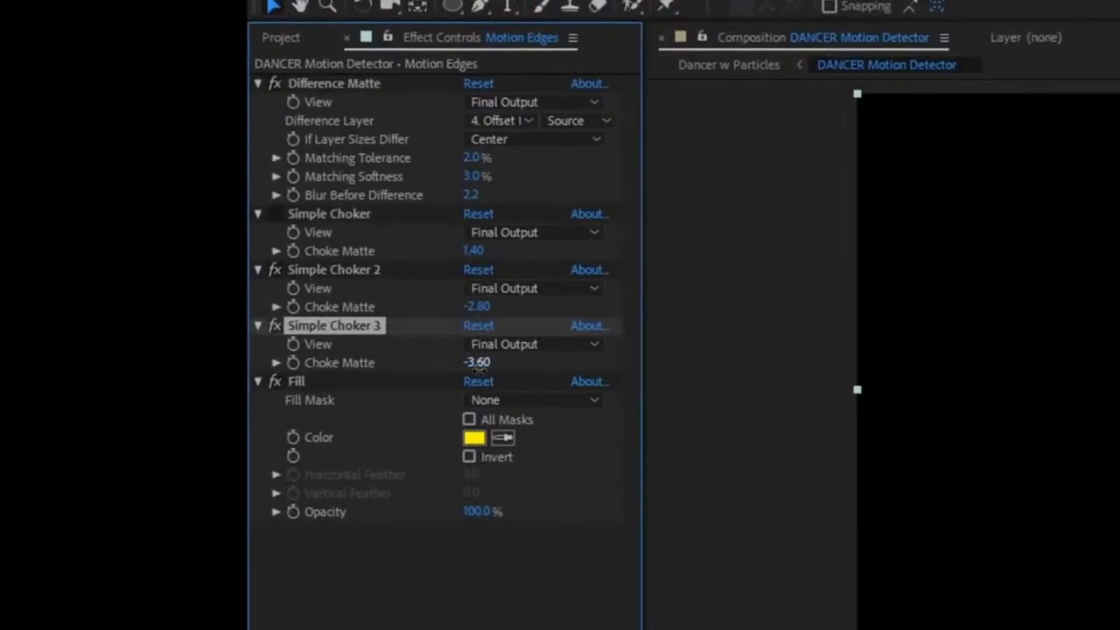
key(ctrl+d)
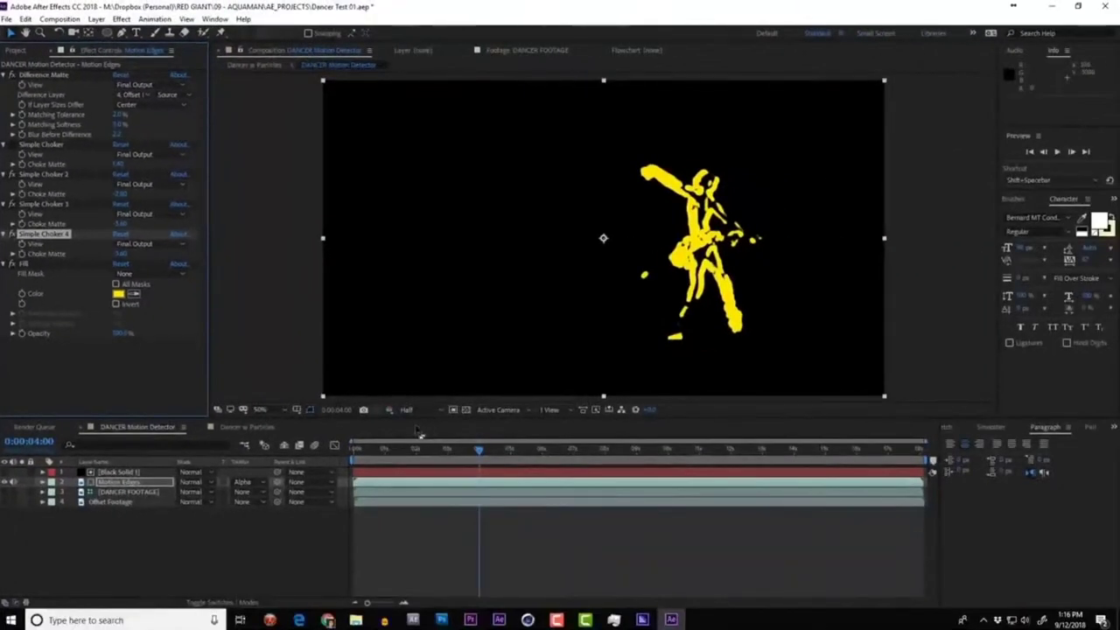
Step: In Dancer w Particles, set the particles' Life to 3.0 seconds and Size to 2.0, and increase their Size Random and Opacity Random
click(406, 451)
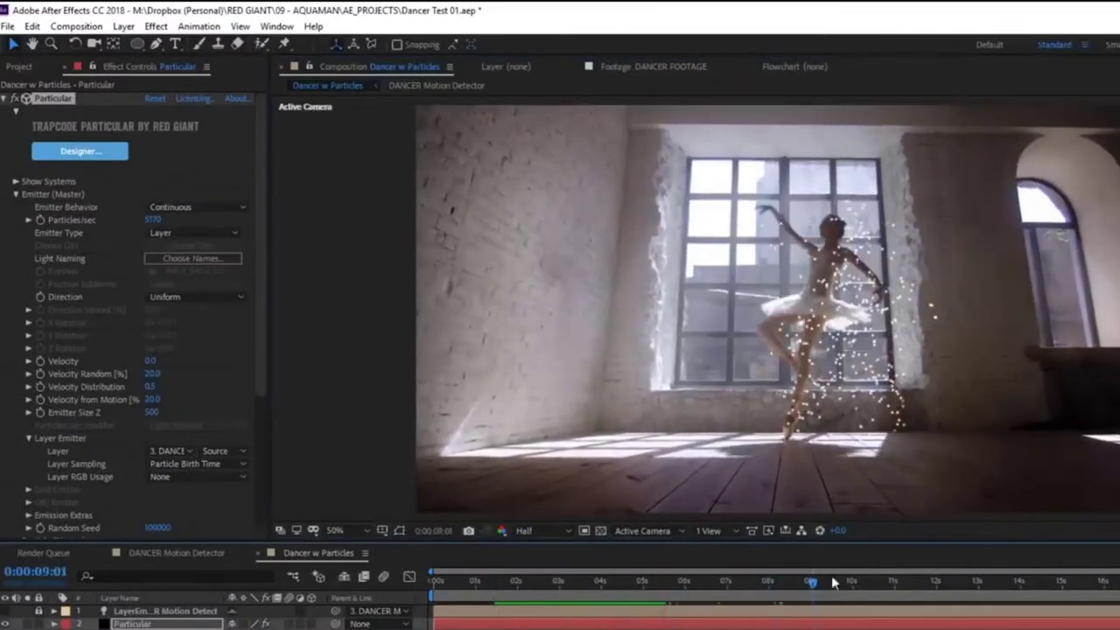
scroll(15, 375, down, 5)
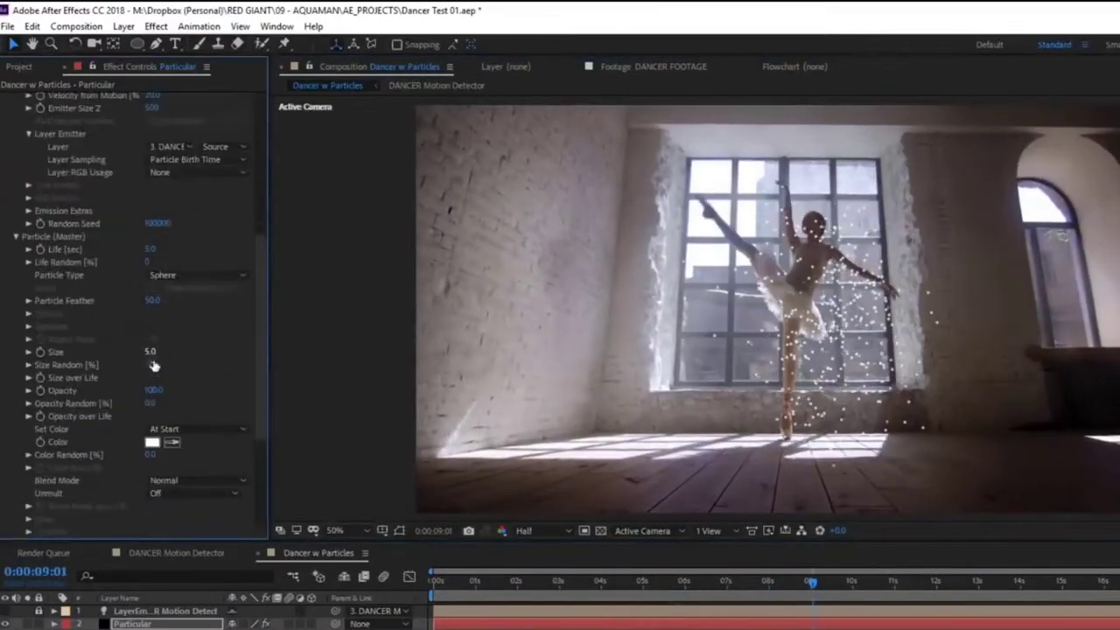
key(Return)
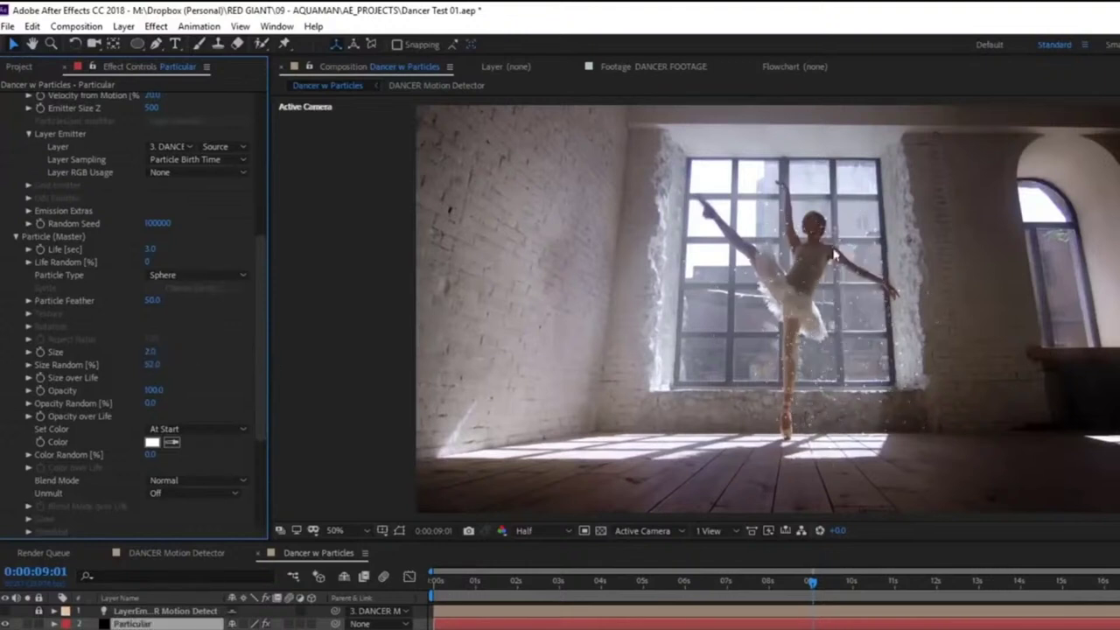
drag(150, 404, 180, 403)
Step: Set the particles' Gravity to -10.0, Spin Amplitude to 24.0 and turbulence Affect Position to 102.0, and preview the motion from around 0:00:02:12
scroll(257, 400, down, 4)
click(17, 386)
click(29, 435)
scroll(41, 437, down, 2)
scroll(41, 438, down, 2)
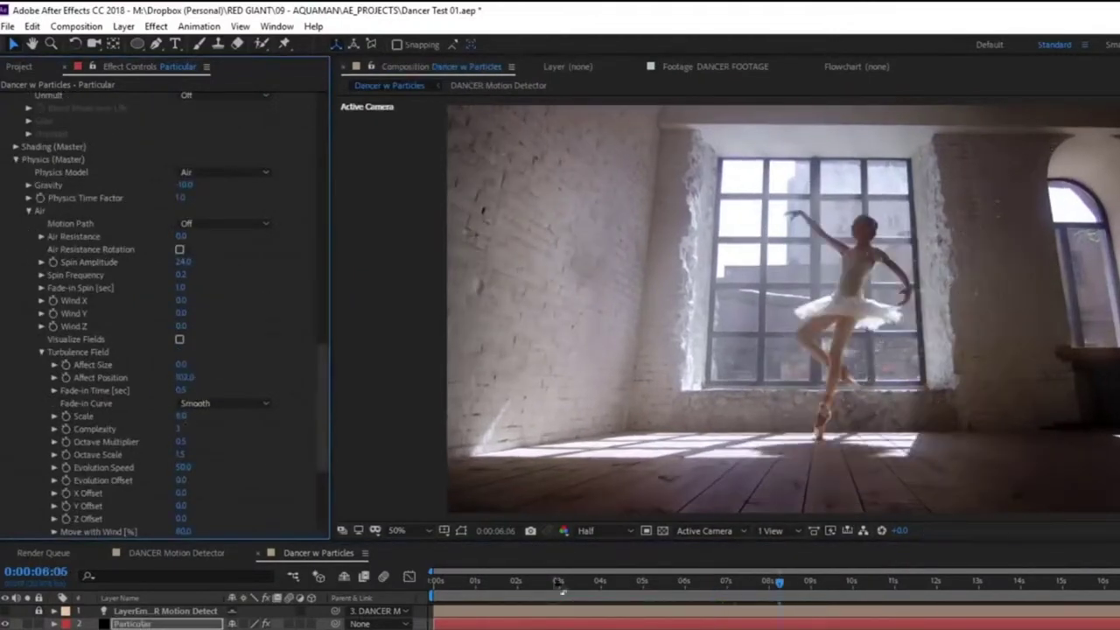
drag(557, 582, 542, 584)
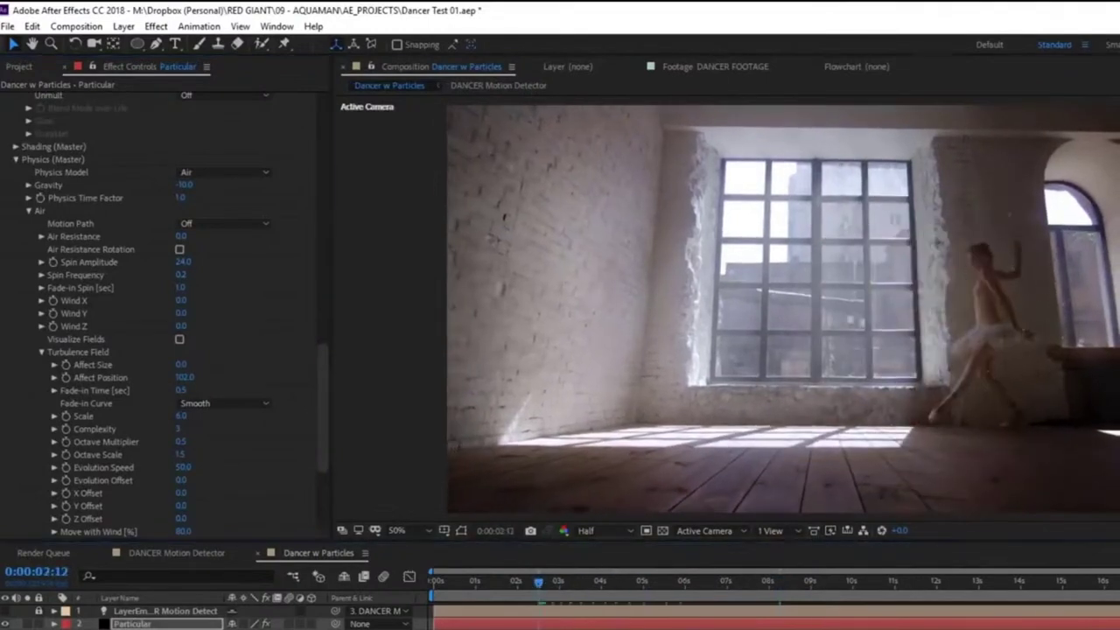
key(space)
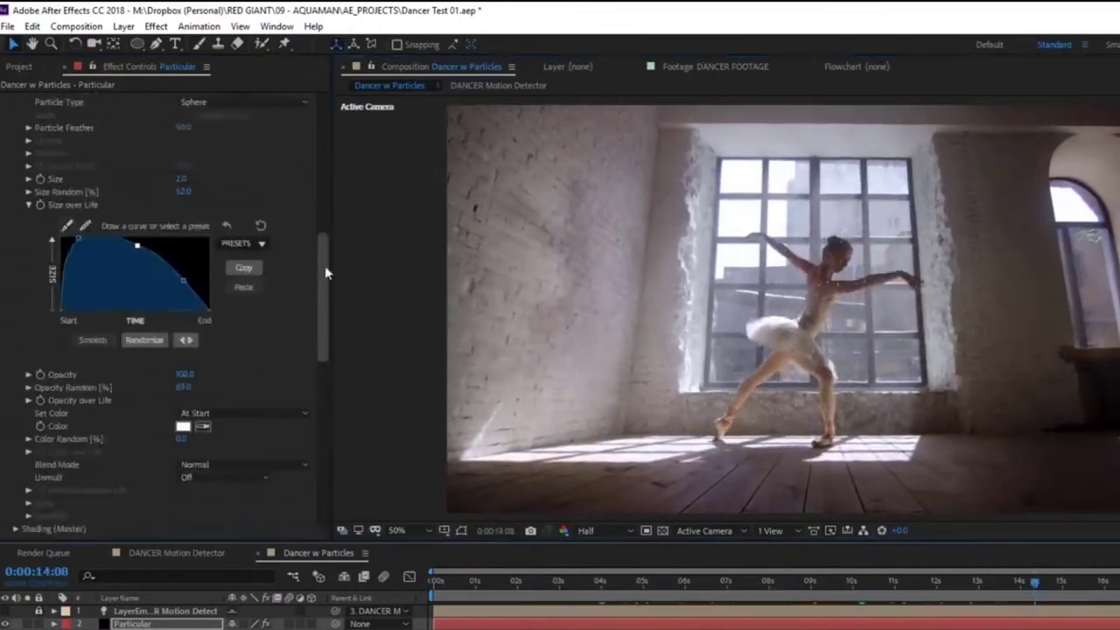
Step: Open the Particular Designer and duplicate the Master System as a second particle system
scroll(325, 274, up, 10)
click(74, 140)
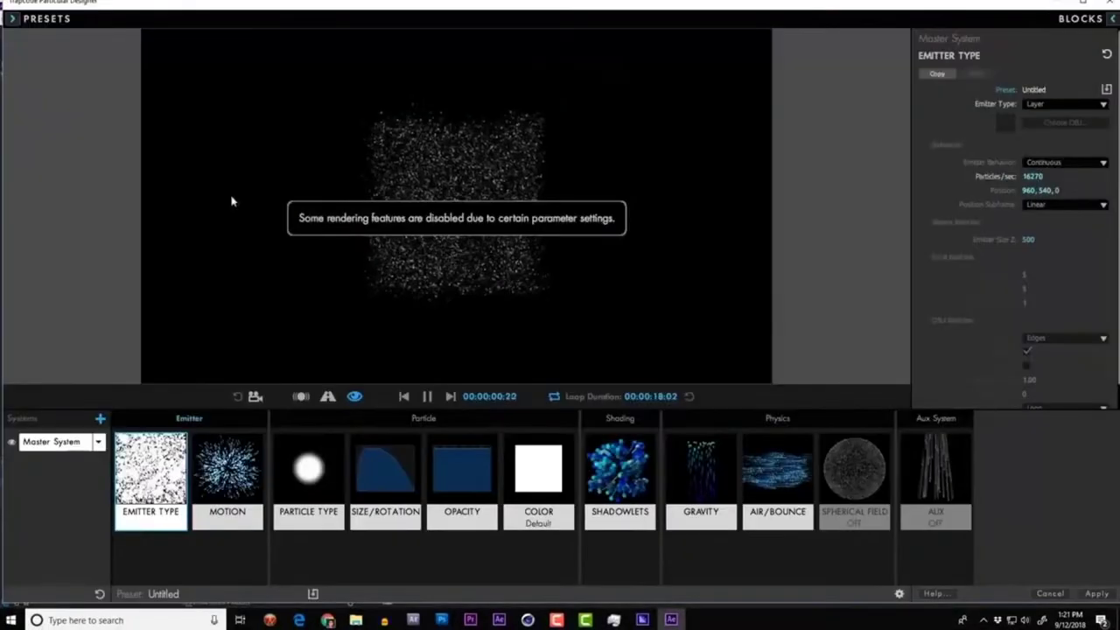
click(98, 442)
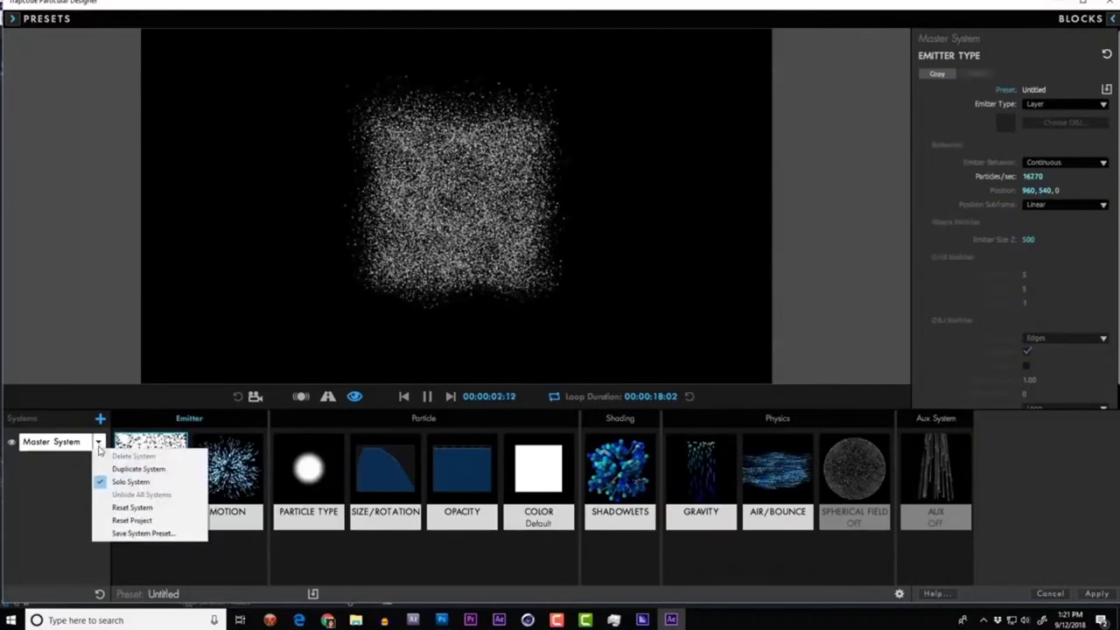
click(138, 469)
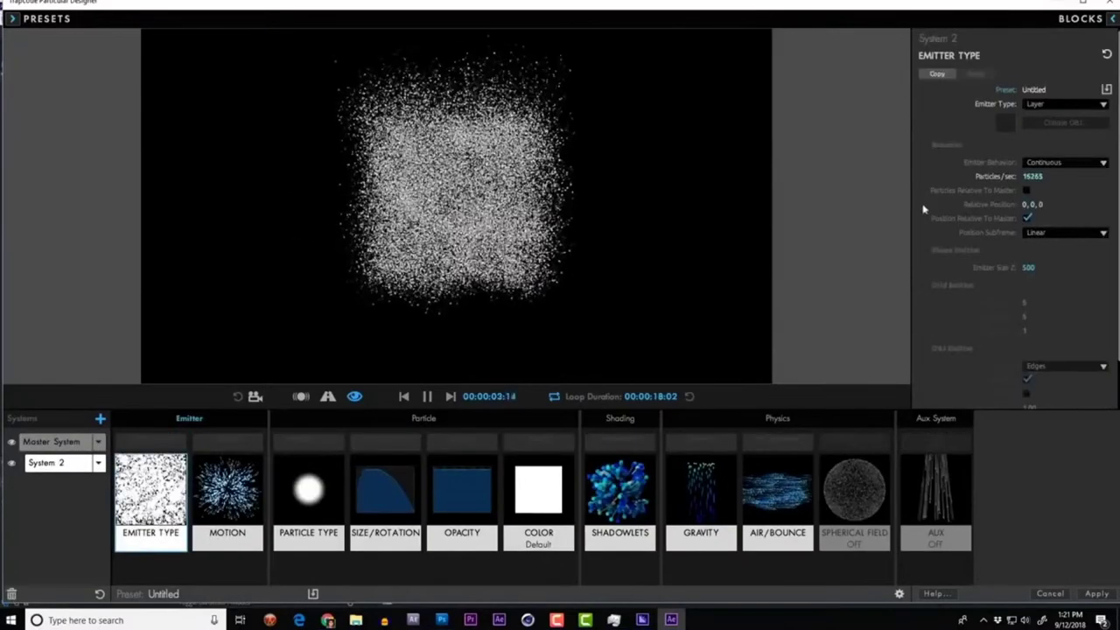
Step: Change System 2's particle type to the cloud-shaped particle
click(308, 495)
click(1065, 103)
click(1029, 166)
Step: Increase System 2's particle size, bring up its opacity settings and apply the Designer changes
click(385, 494)
drag(1028, 124, 1068, 124)
click(462, 494)
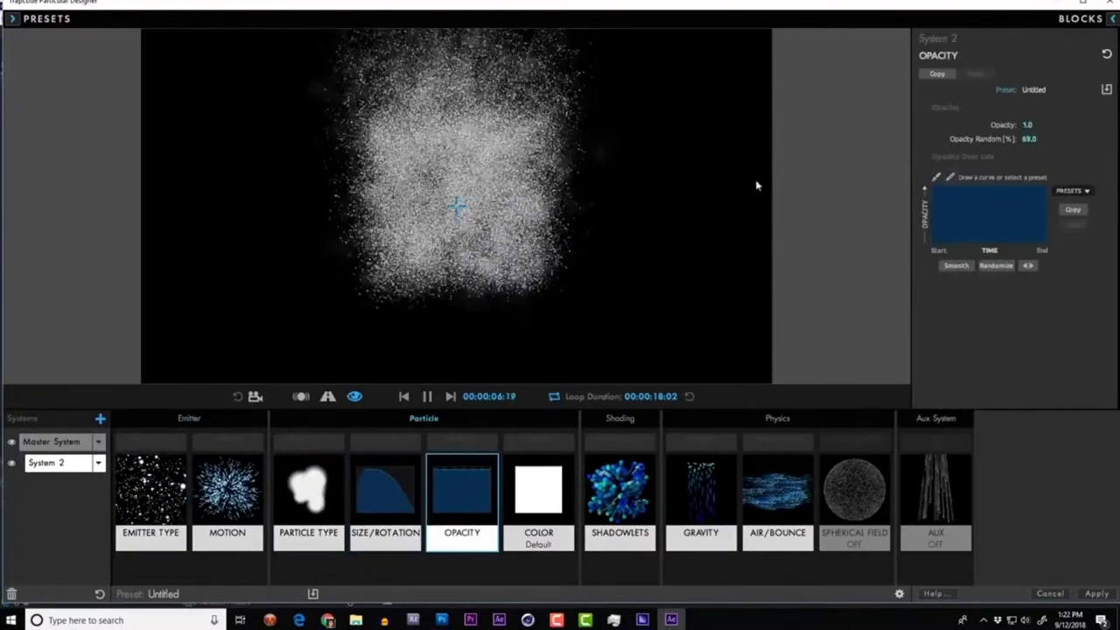
click(1096, 593)
click(656, 452)
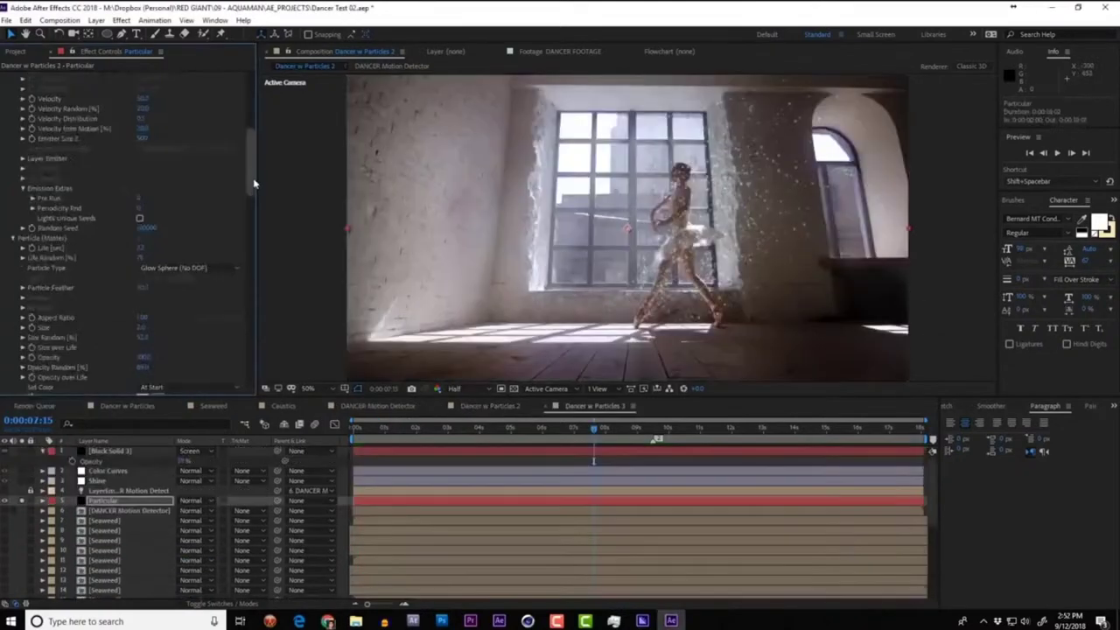
Step: Preview the dancer composition and scrub through the Dancer w Particles_1.mp4 footage to review the effect
scroll(140, 137, down, 5)
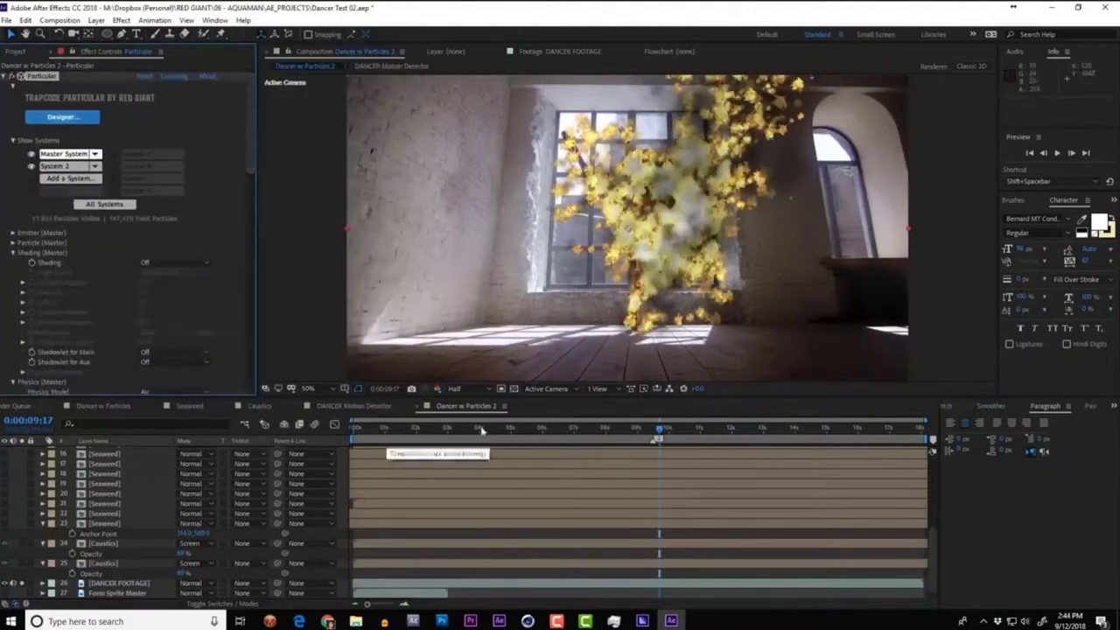
key(space)
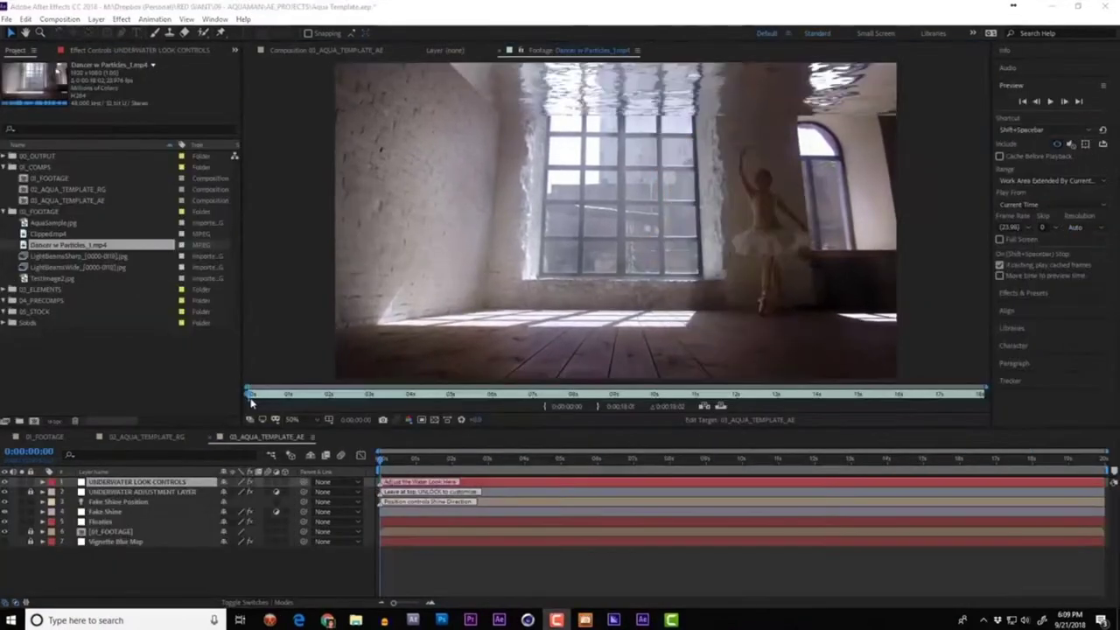
drag(251, 396, 727, 400)
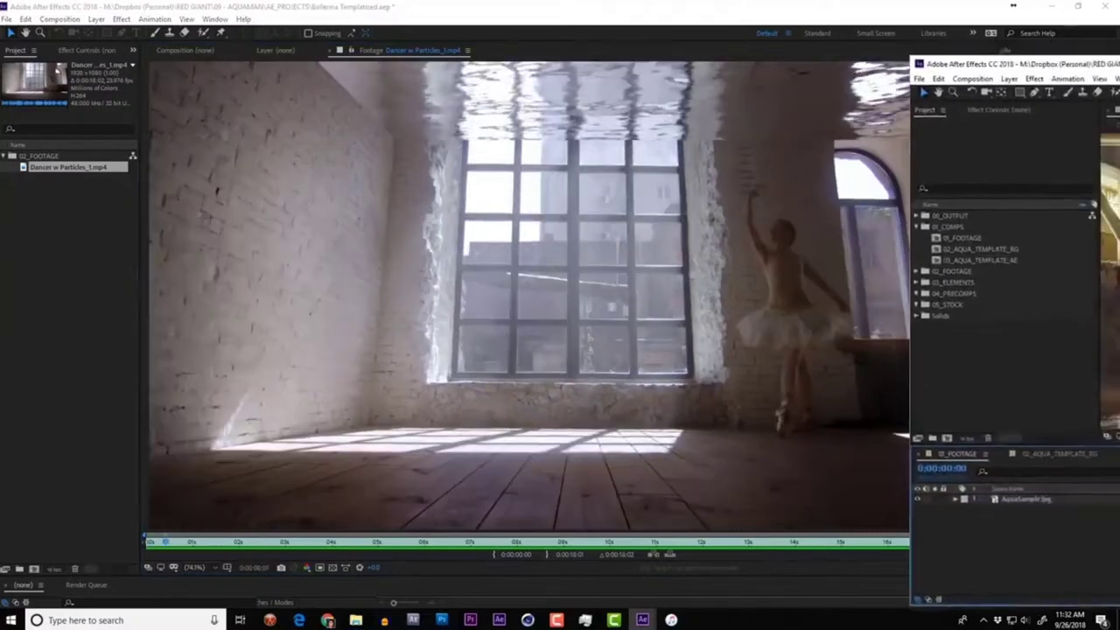
Step: Bring up the Aqua Template project and compare the 01_FOOTAGE composition with 02_AQUA_TEMPLATE_RG
drag(1119, 79, 457, 3)
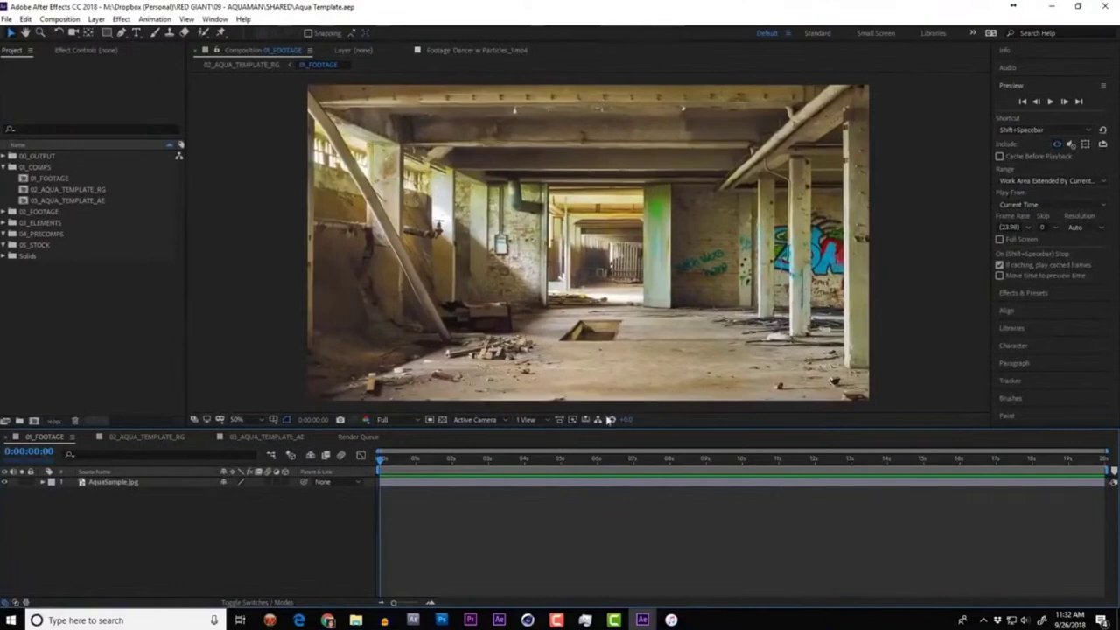
click(173, 436)
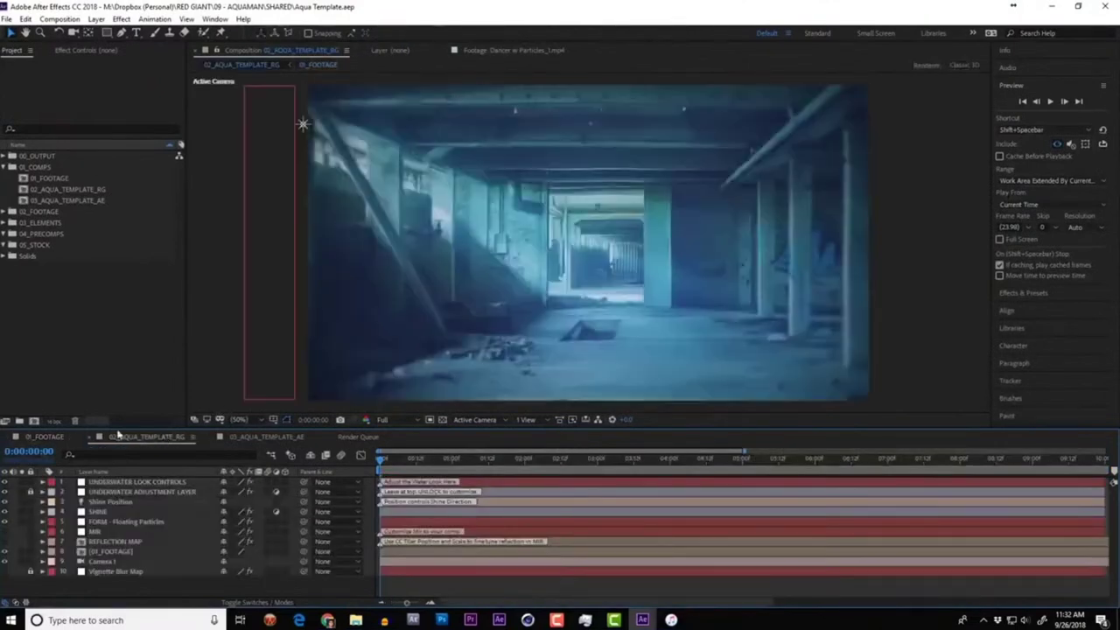
click(52, 437)
click(131, 437)
click(45, 436)
click(143, 437)
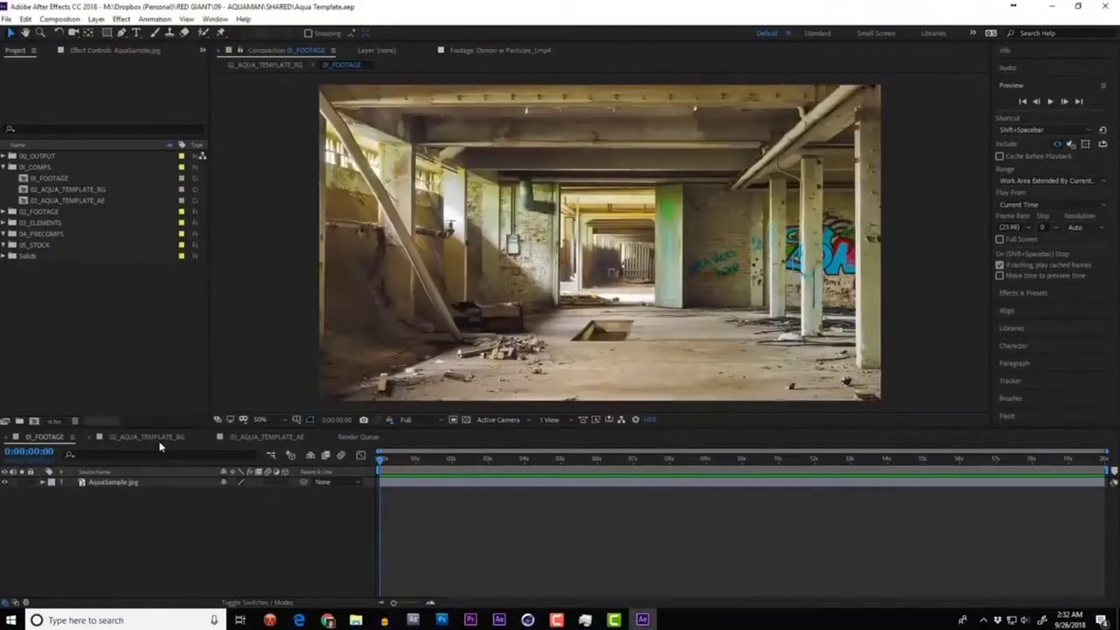
click(159, 440)
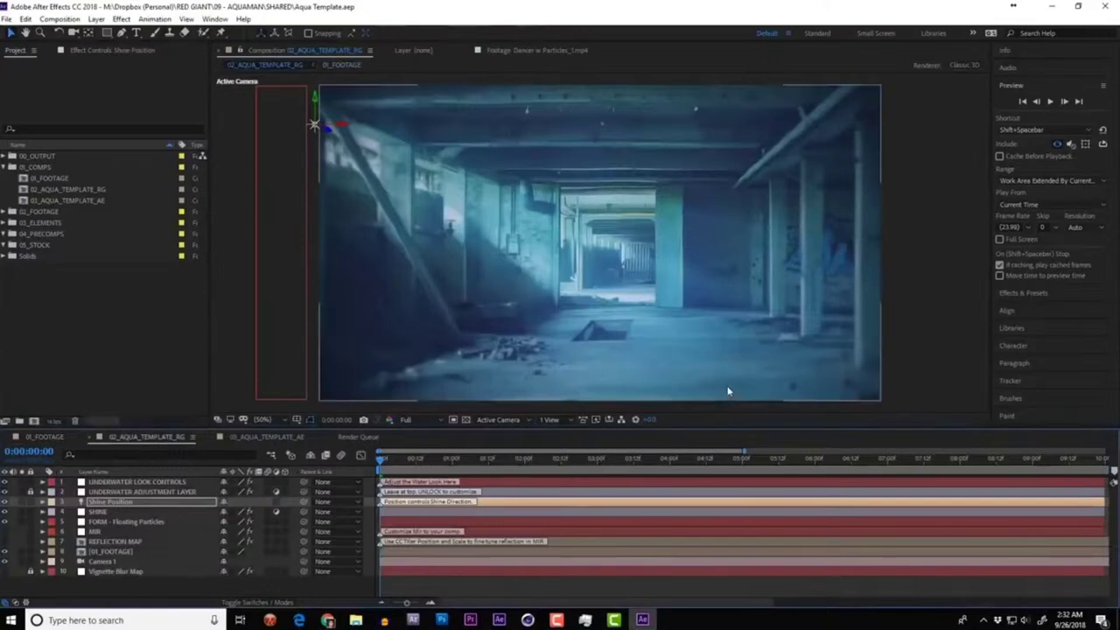
Step: Show the Underwater Look effect on the UNDERWATER LOOK CONTROLS layer of 02_AQUA_TEMPLATE_RG
click(384, 619)
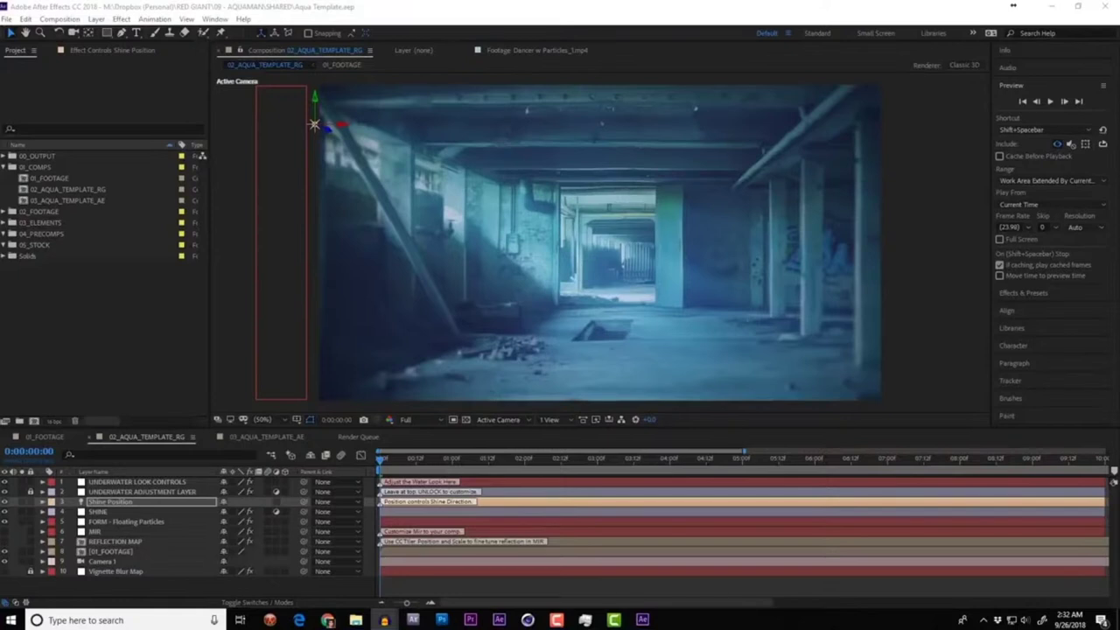
click(73, 191)
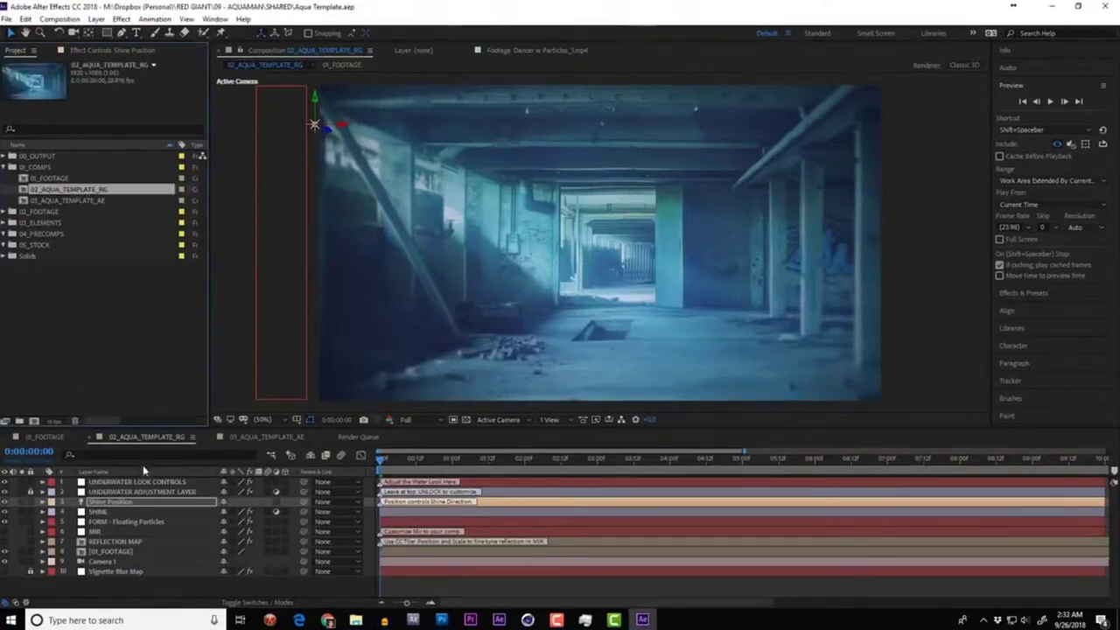
click(140, 482)
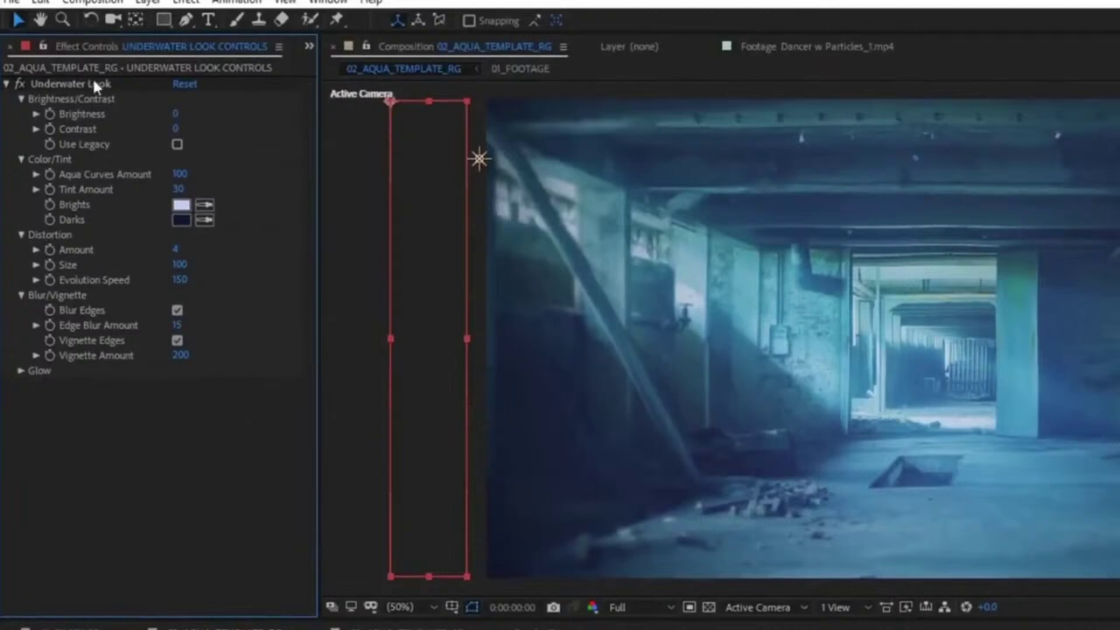
click(96, 83)
click(7, 84)
click(7, 84)
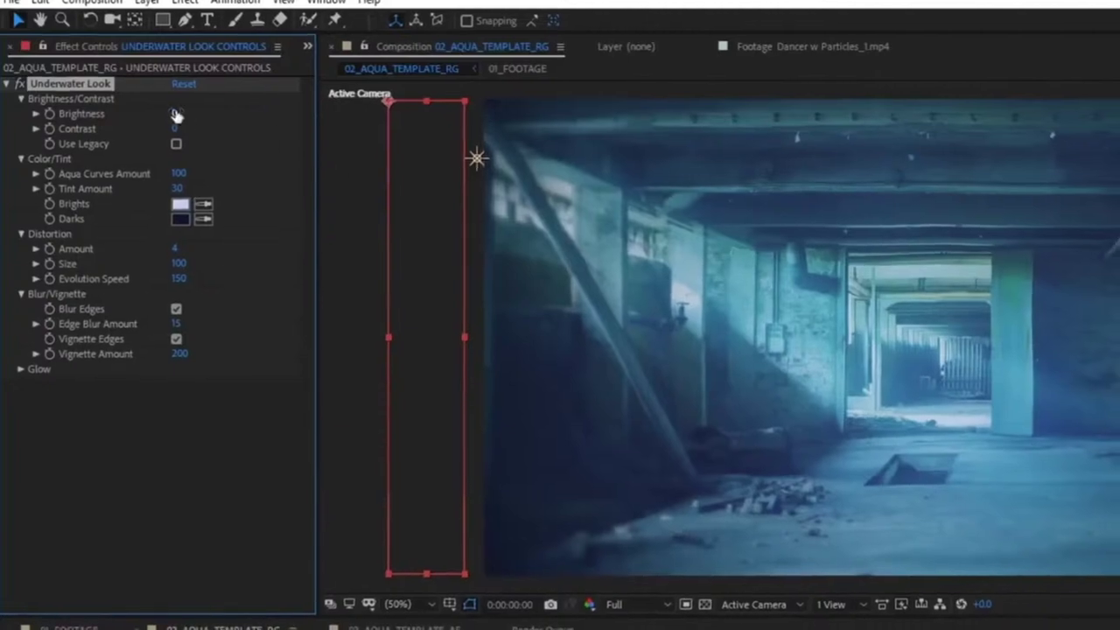
Step: Try different Brightness, Edge Blur Amount and Vignette Amount values in the Underwater Look effect
drag(176, 115, 139, 119)
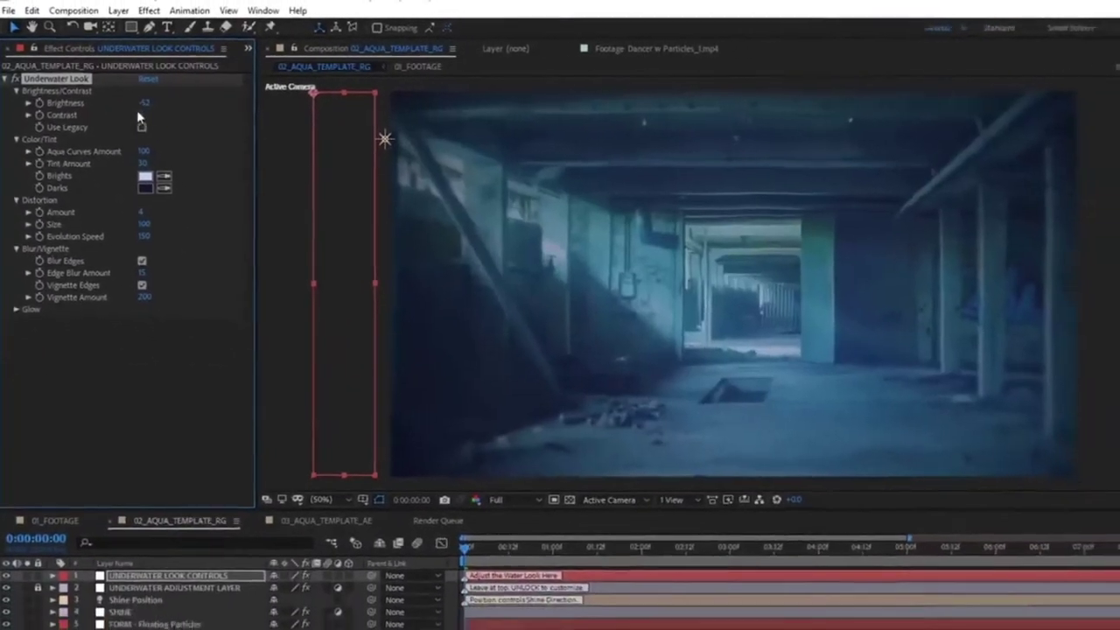
key(ctrl+z)
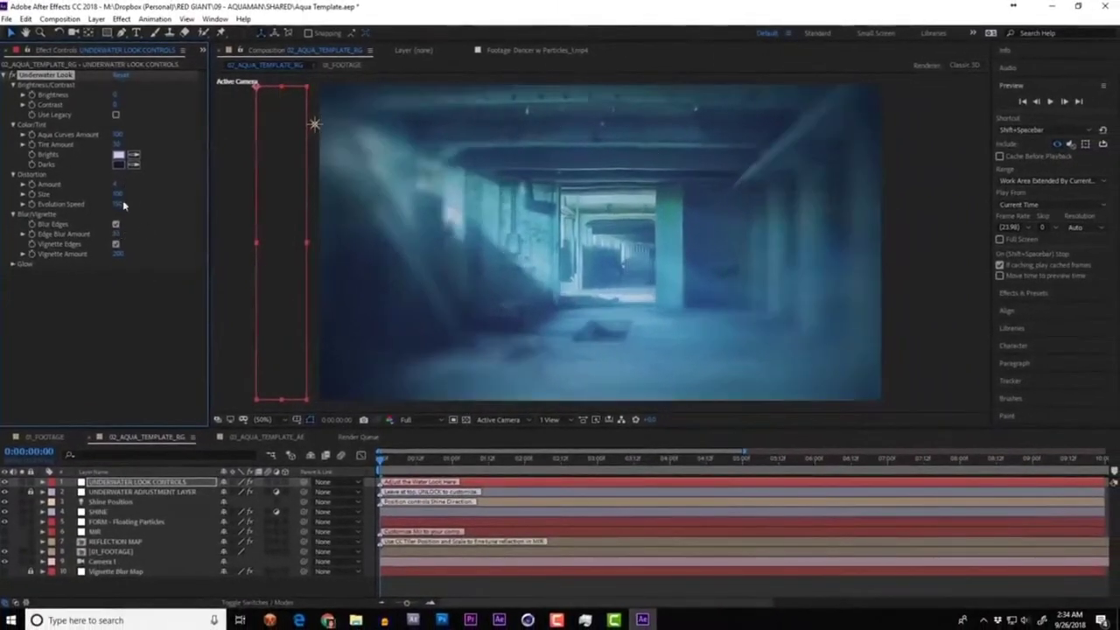
key(Return)
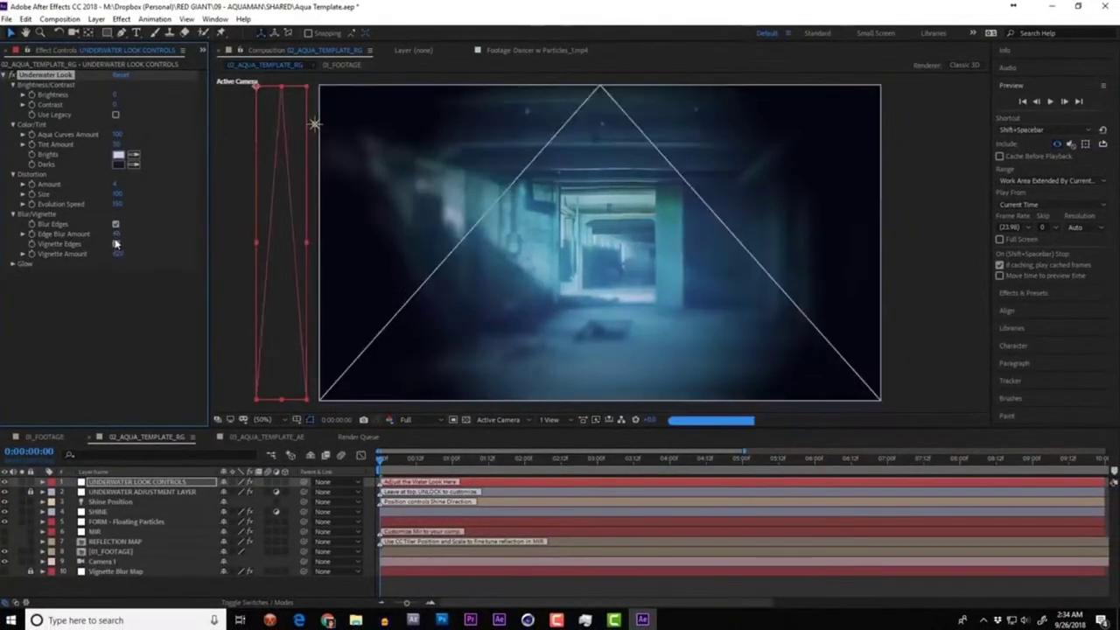
drag(114, 96, 132, 96)
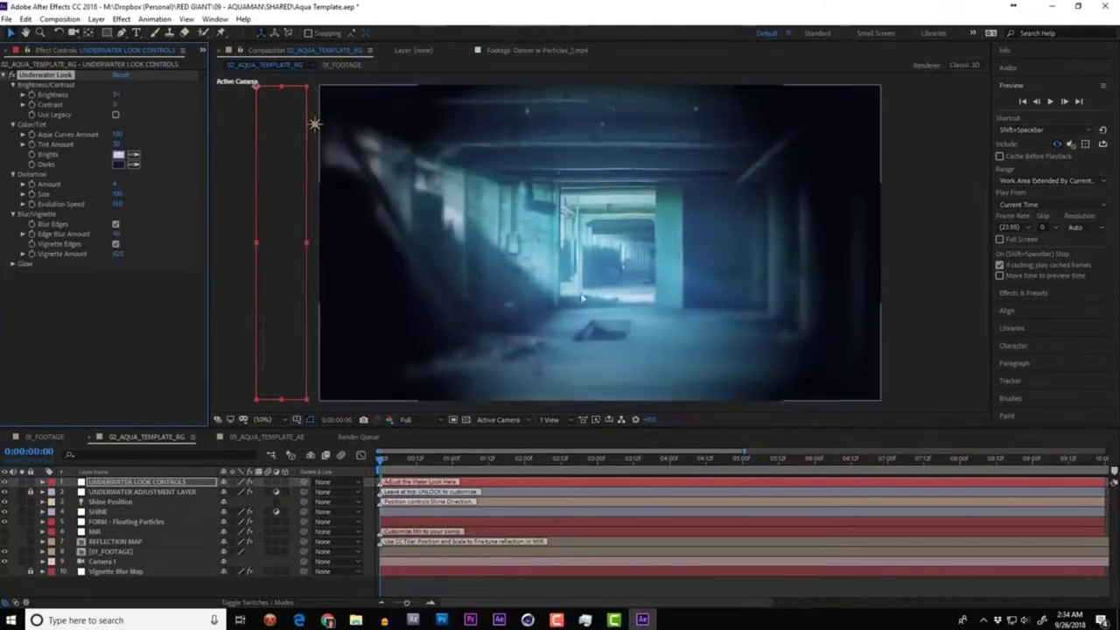
Step: Examine the UNDERWATER ADJUSTMENT LAYER's Curves and other effects, along with their linking expressions
click(44, 495)
key(e)
key(e)
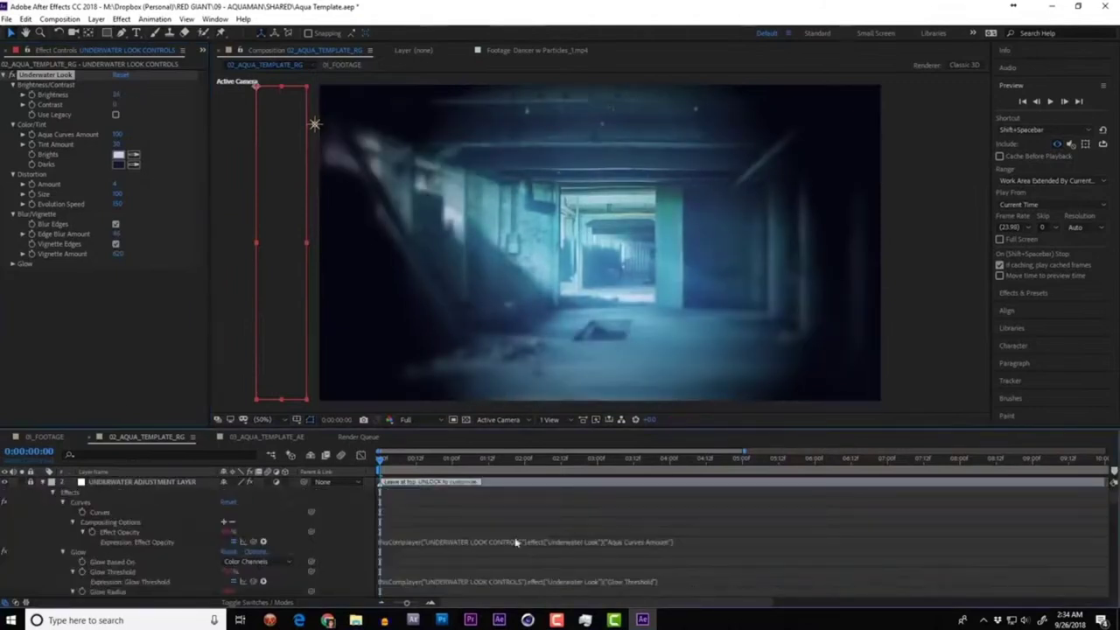
click(129, 483)
click(29, 75)
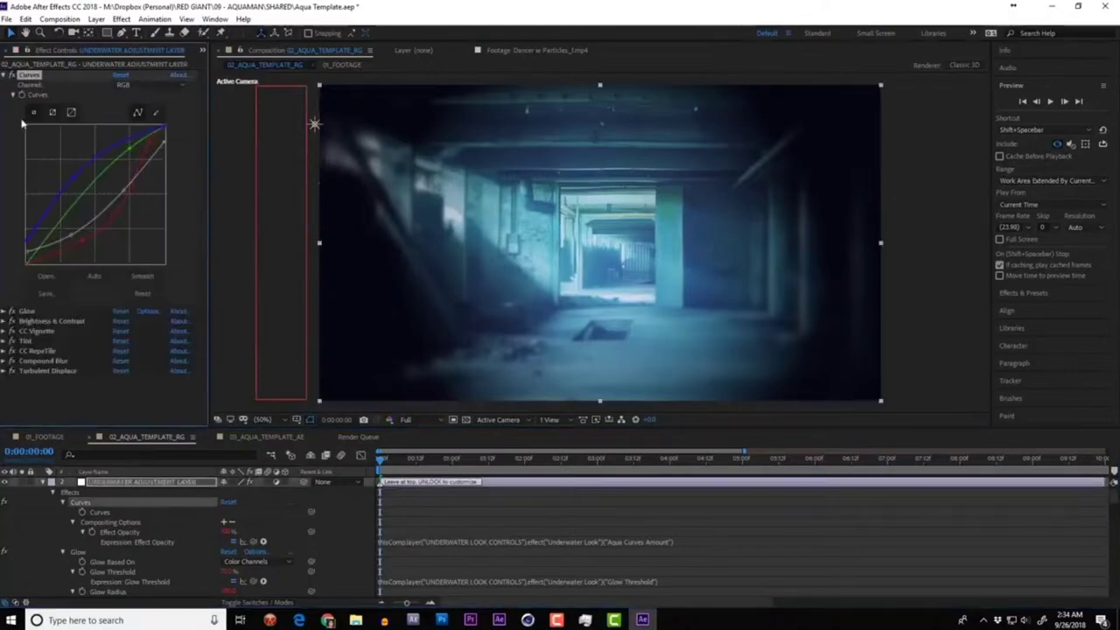
click(45, 490)
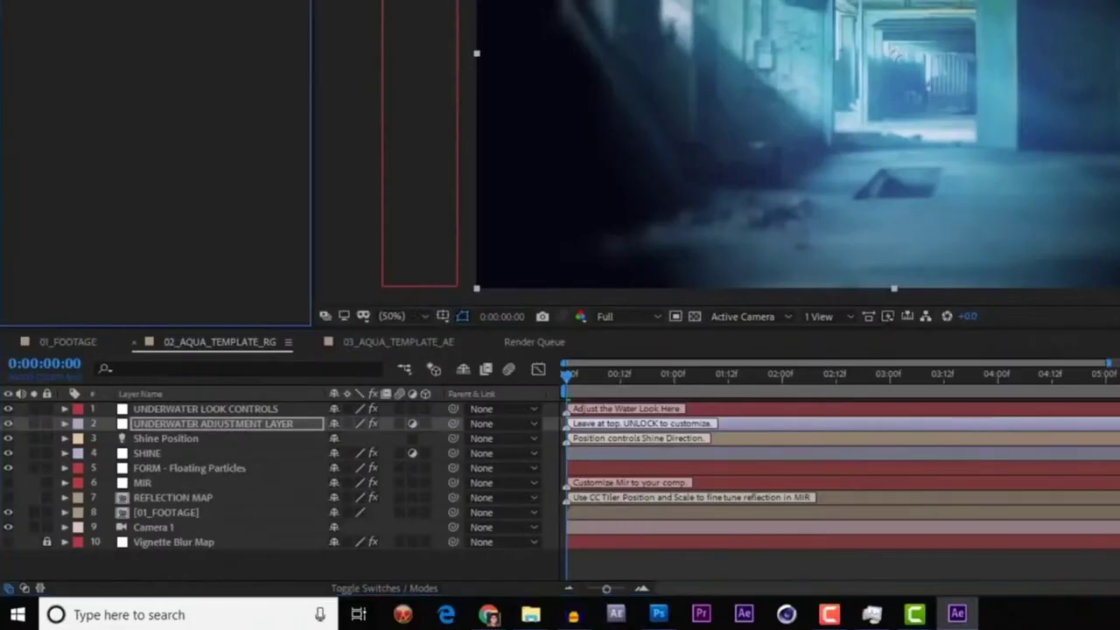
Step: Move the Shine Position light slightly down and away from the image, and show the SHINE layer's effect settings
click(161, 439)
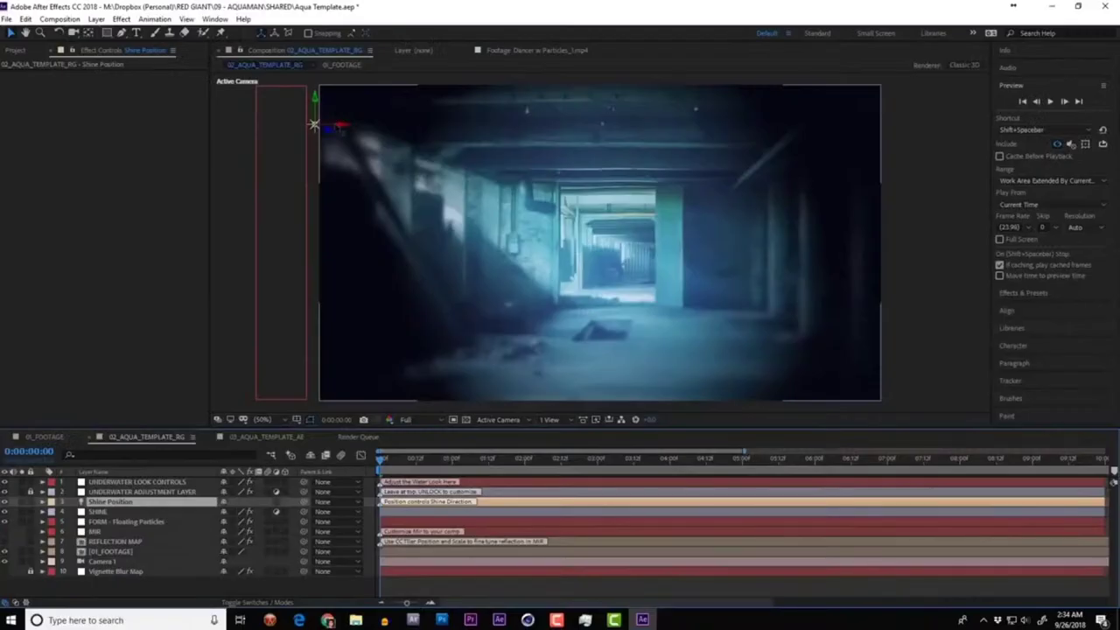
drag(314, 124, 338, 136)
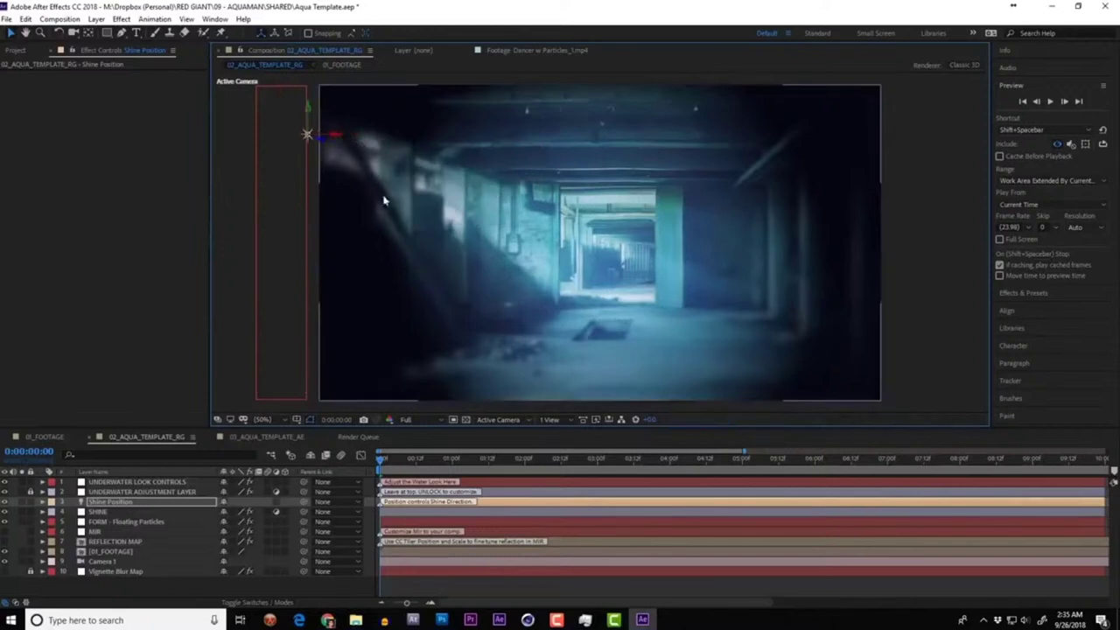
click(98, 512)
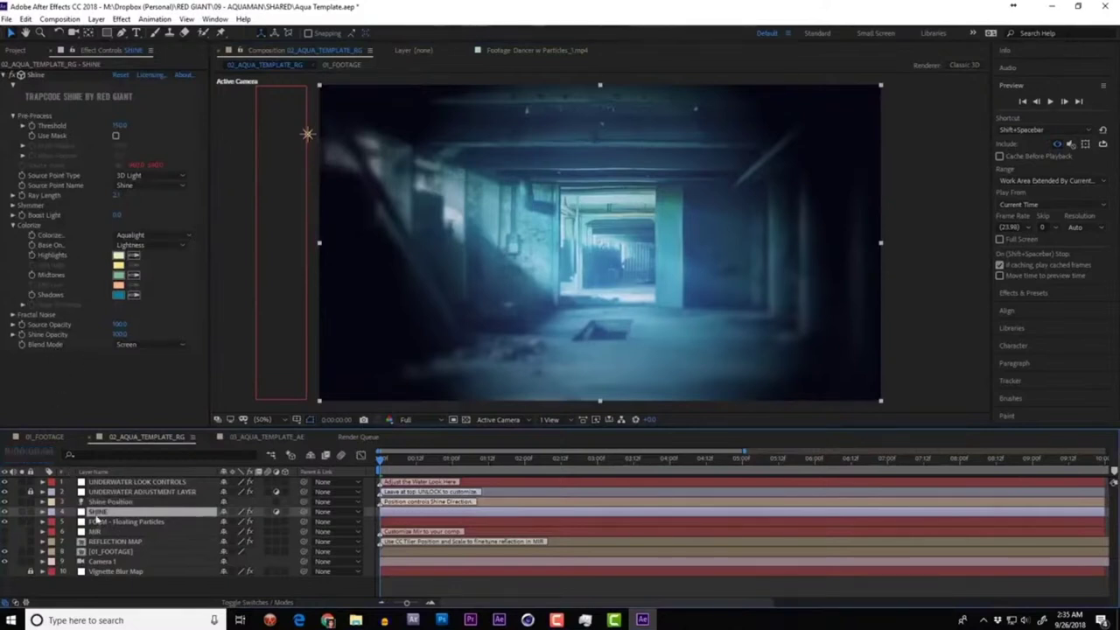
Step: Solo the FORM - Floating Particles layer and preview its particle motion
click(111, 522)
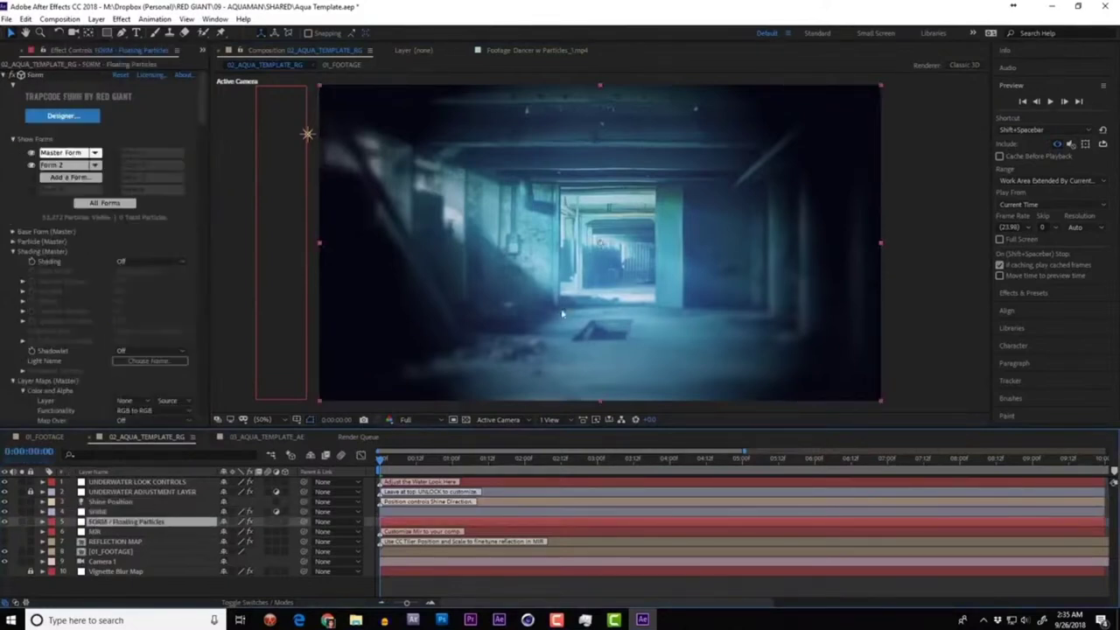
key(space)
key(space)
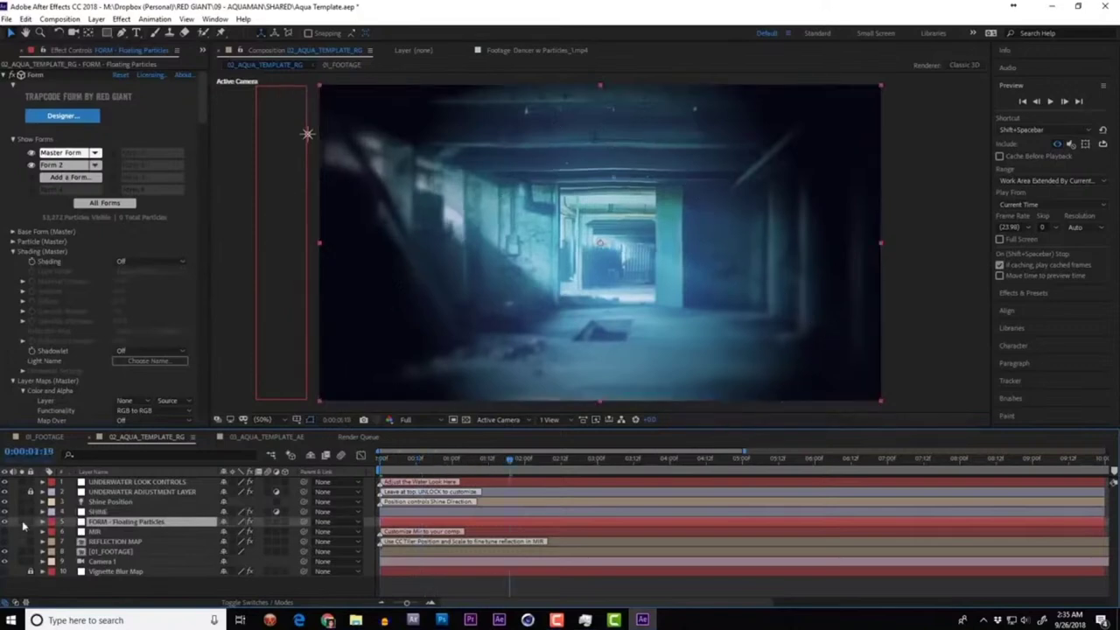
click(22, 523)
click(1051, 102)
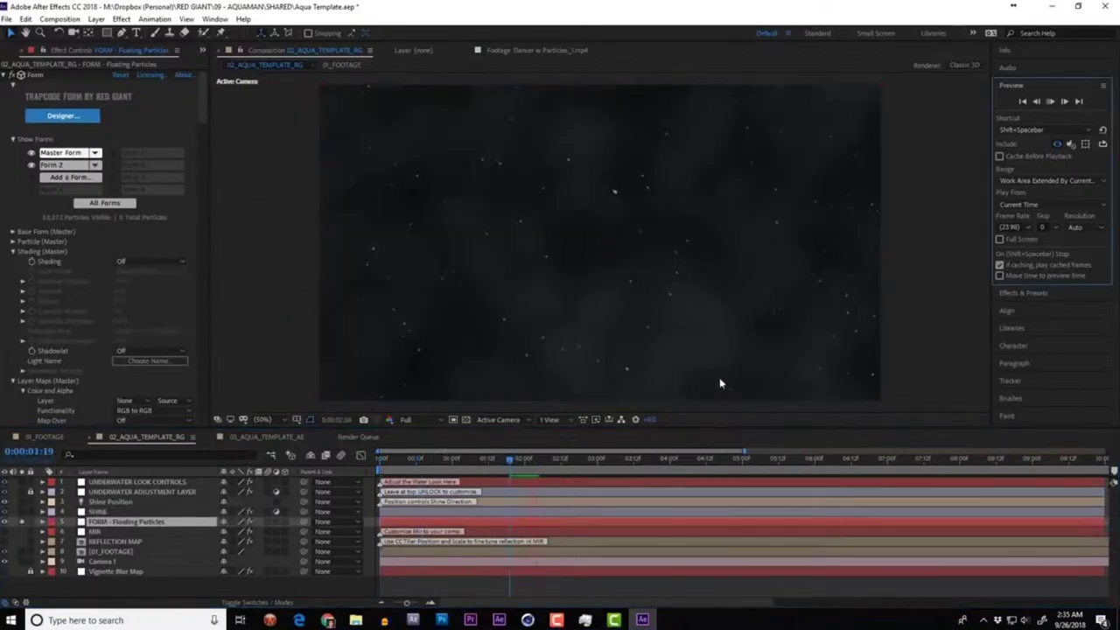
Step: Check the Form effect's rendering Acceleration setting and solo the Master Form
drag(200, 104, 204, 399)
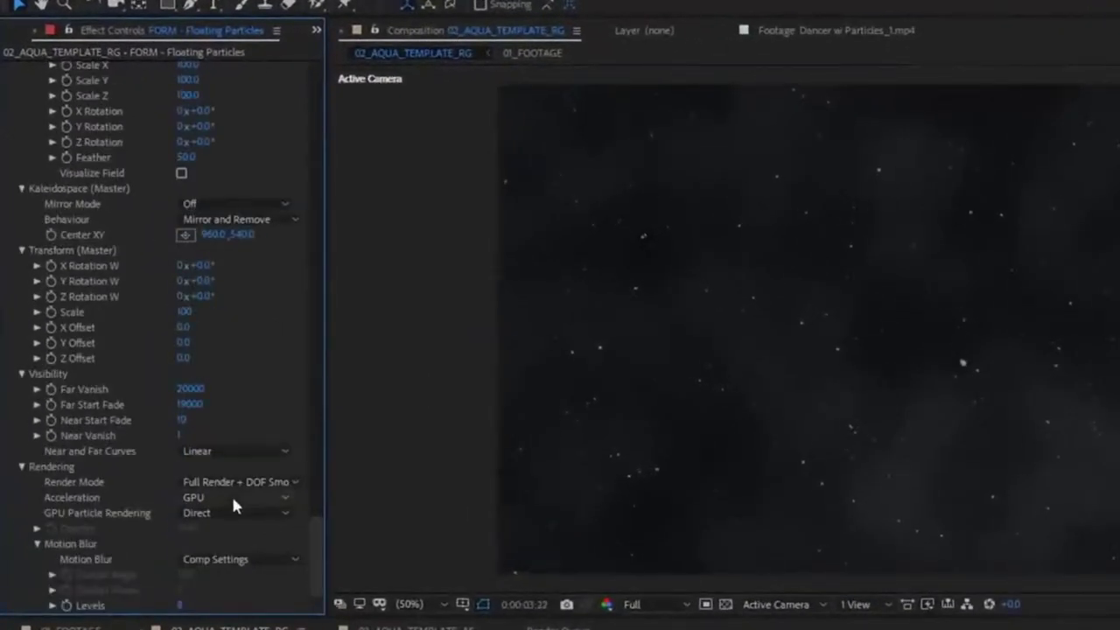
click(231, 496)
drag(315, 545, 304, 88)
click(148, 191)
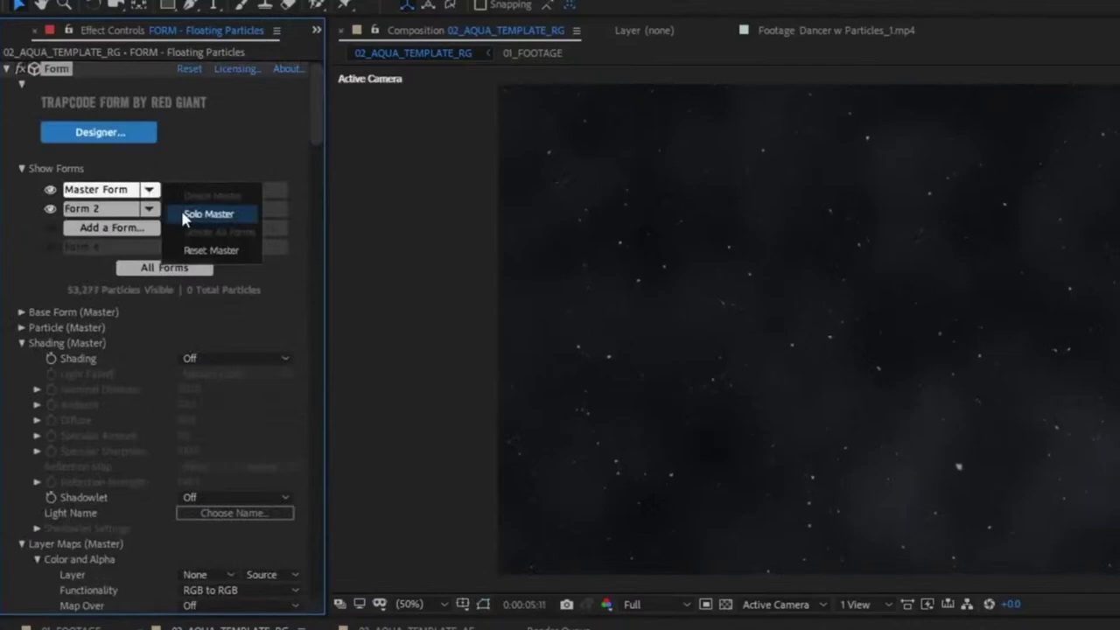
click(185, 215)
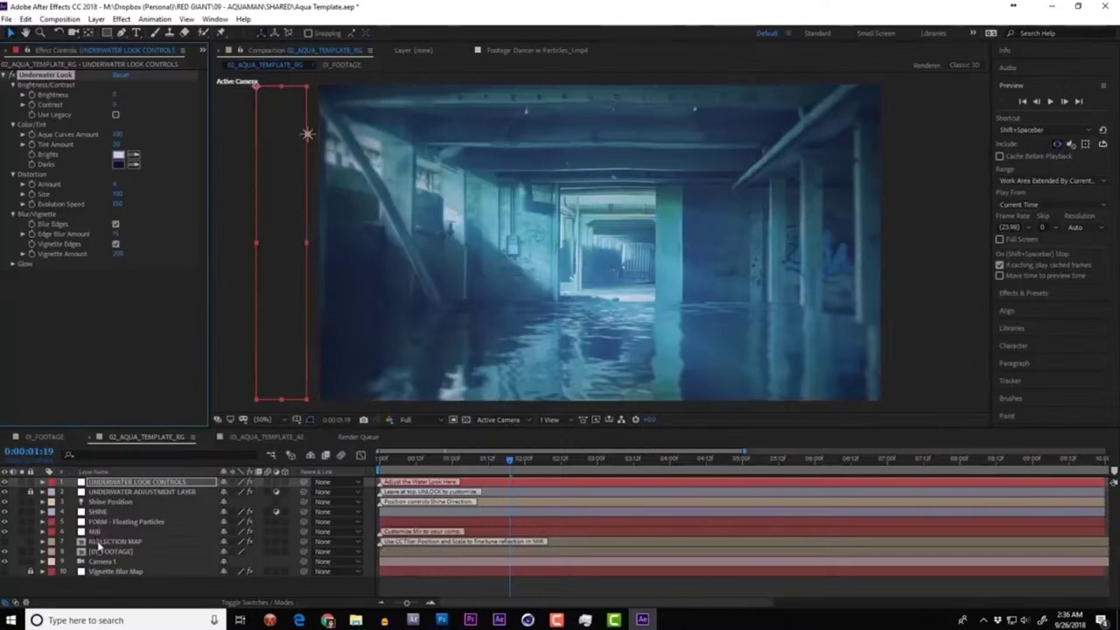
Step: Show the REFLECTION MAP's CC Tiler settings, and solo the MIR and [01_FOOTAGE] layers to preview the water
click(103, 542)
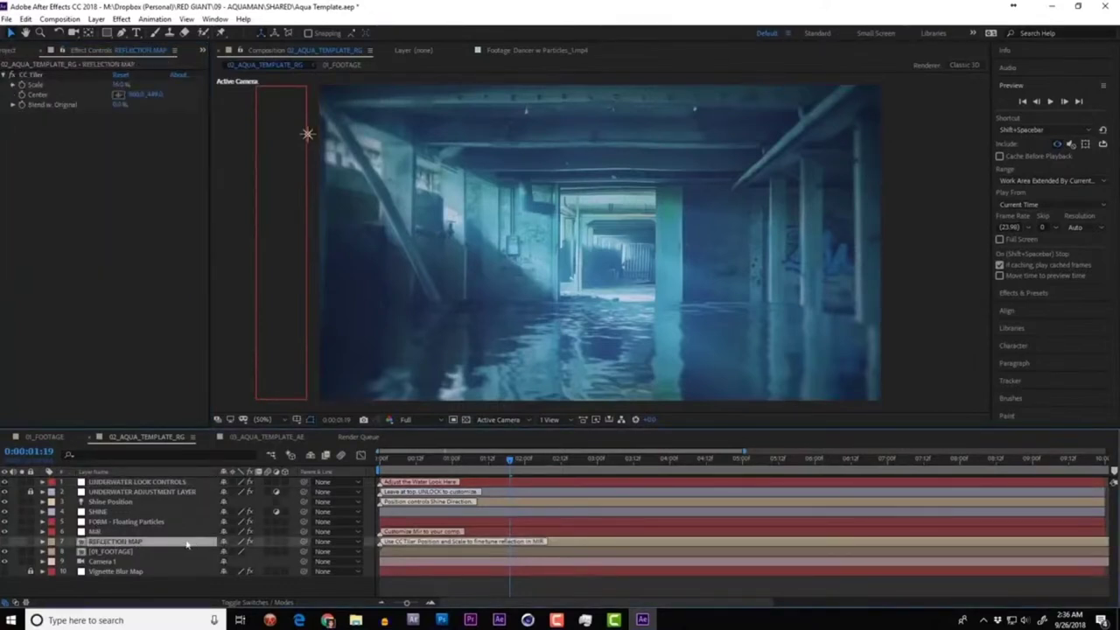
click(30, 75)
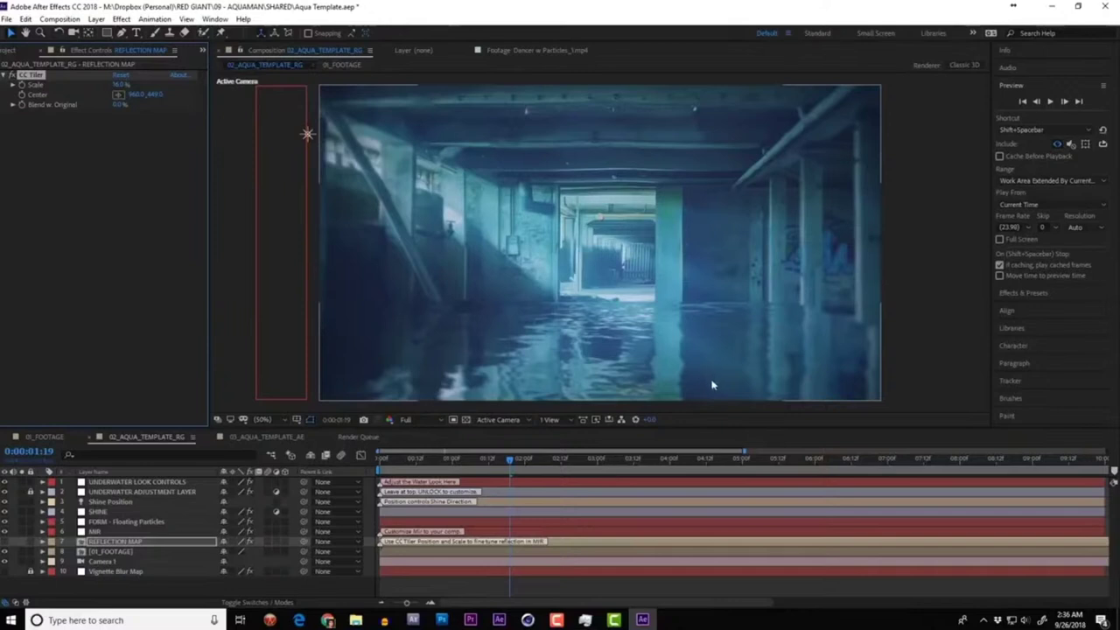
click(22, 531)
click(22, 552)
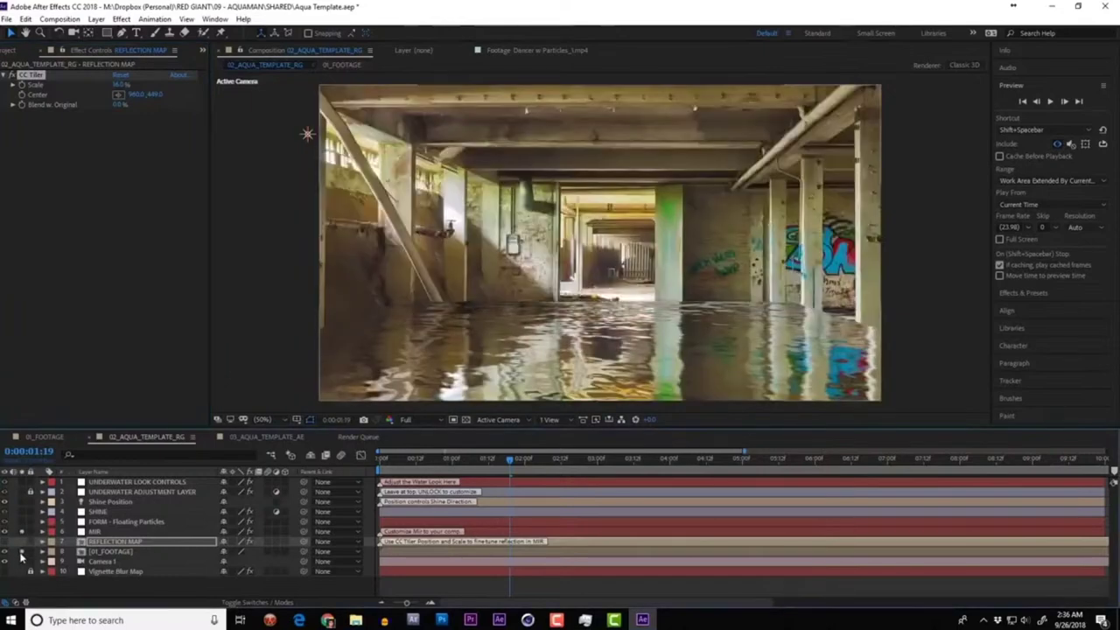
key(space)
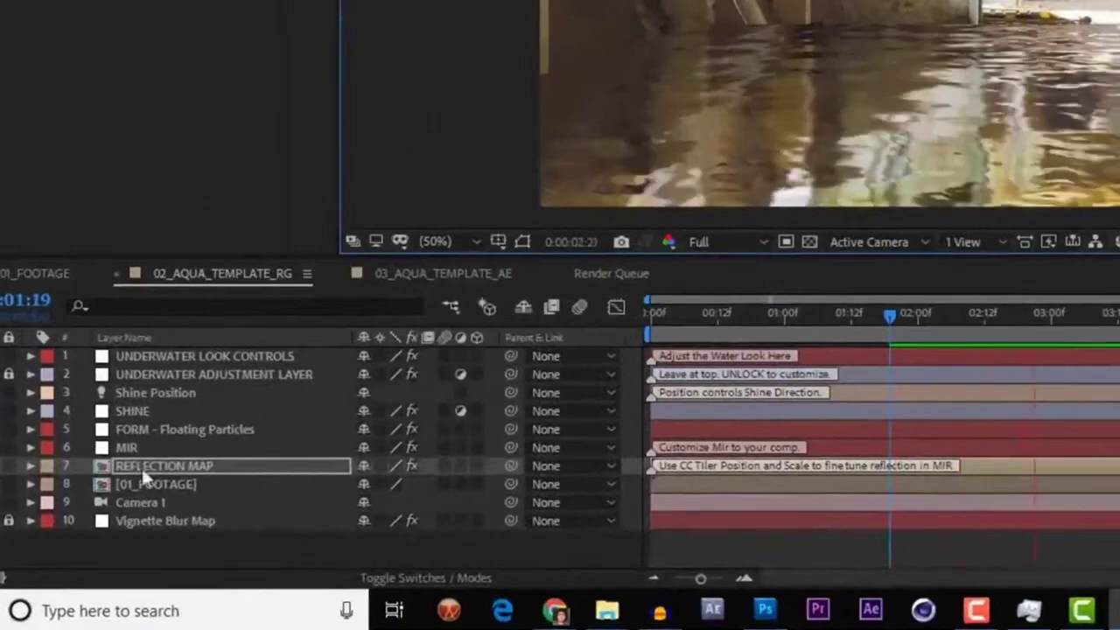
Step: Reveal the MIR layer's Evolution expression, highlight its time multiplier without changing it, and collapse the layer
click(108, 495)
key(e)
key(e)
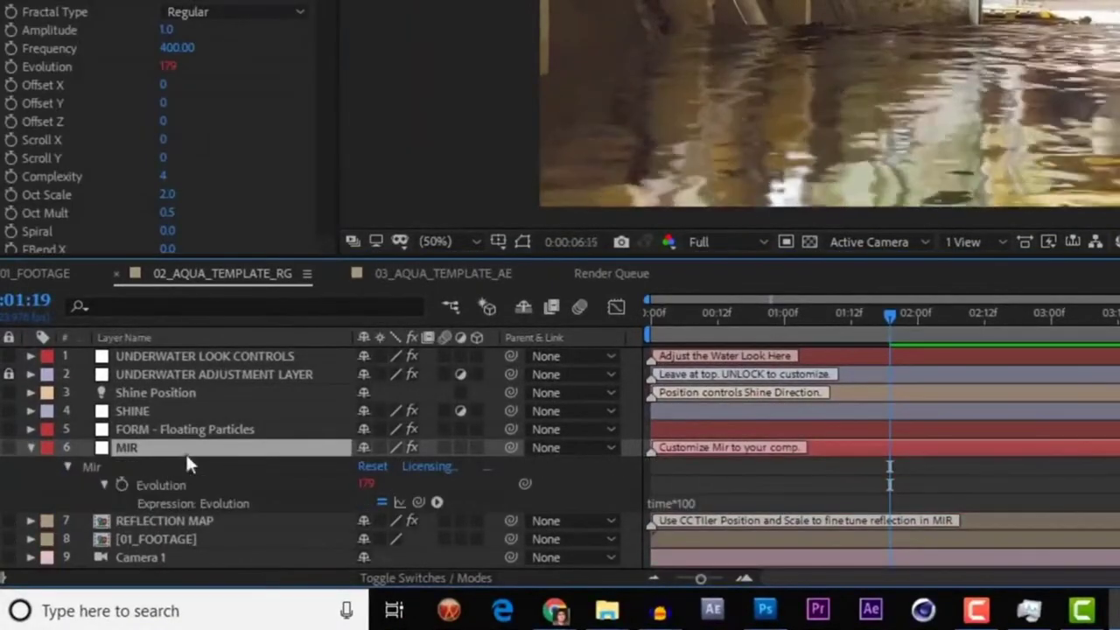
mouse_move(700, 502)
mouse_down()
mouse_move(668, 503)
mouse_move(718, 503)
mouse_up()
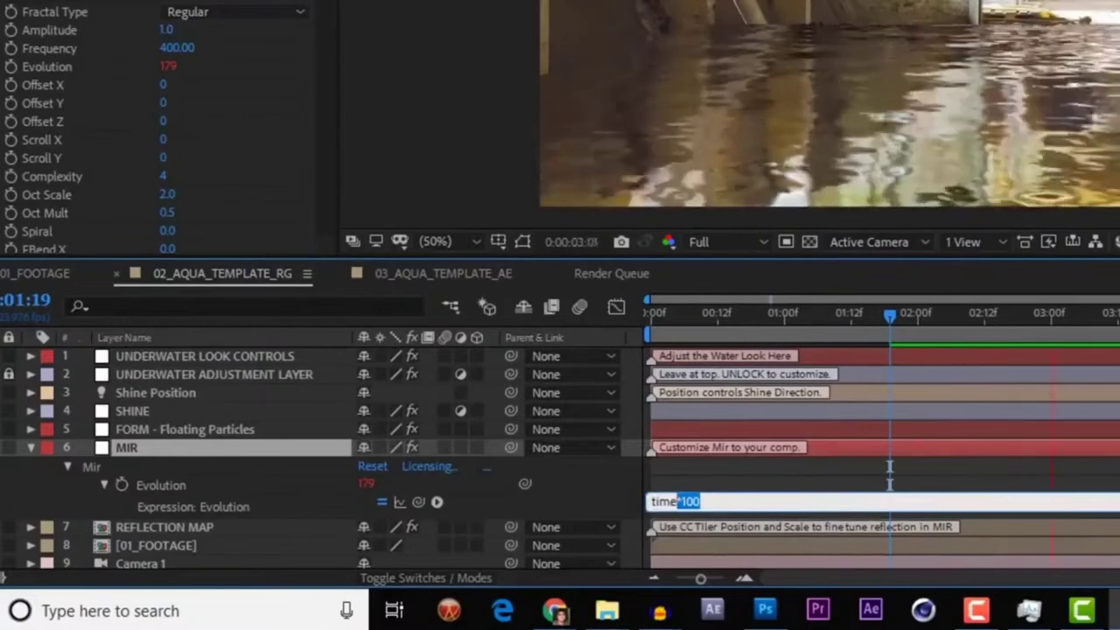
click(698, 461)
click(31, 447)
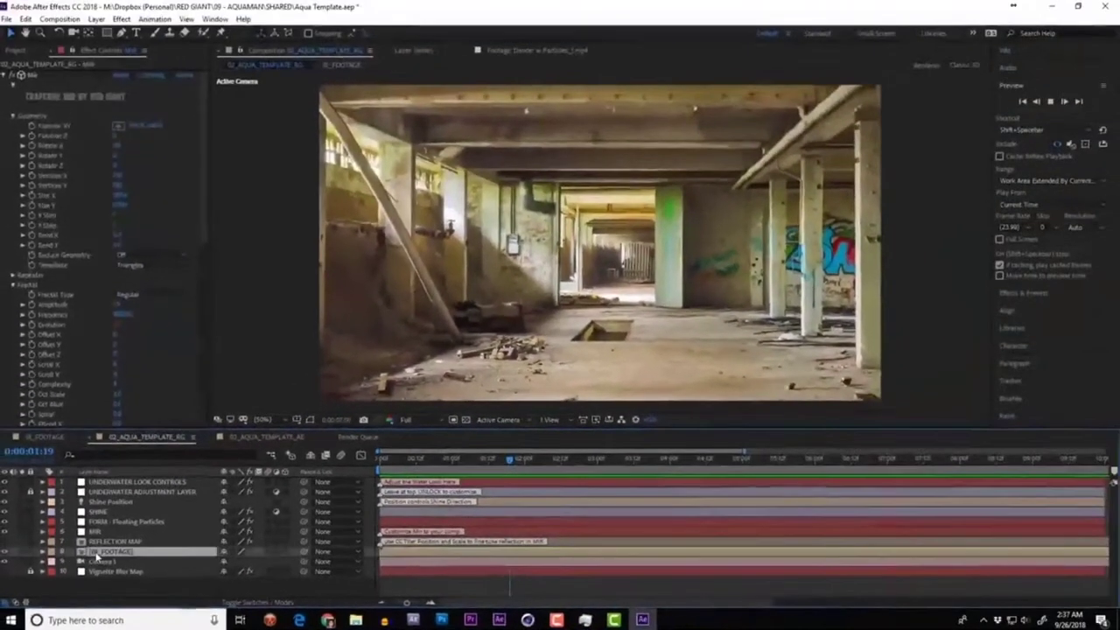
Step: Examine the roles of the [01_FOOTAGE], Camera 1 and Vignette Blur Map layers while the composite previews
click(155, 545)
click(105, 563)
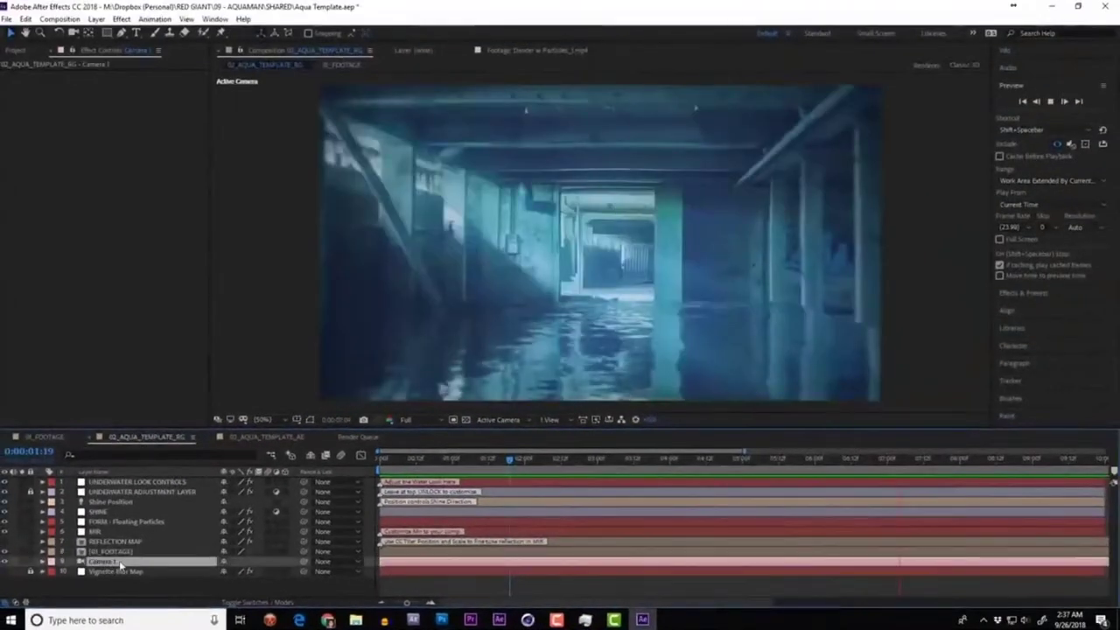
click(116, 532)
click(111, 563)
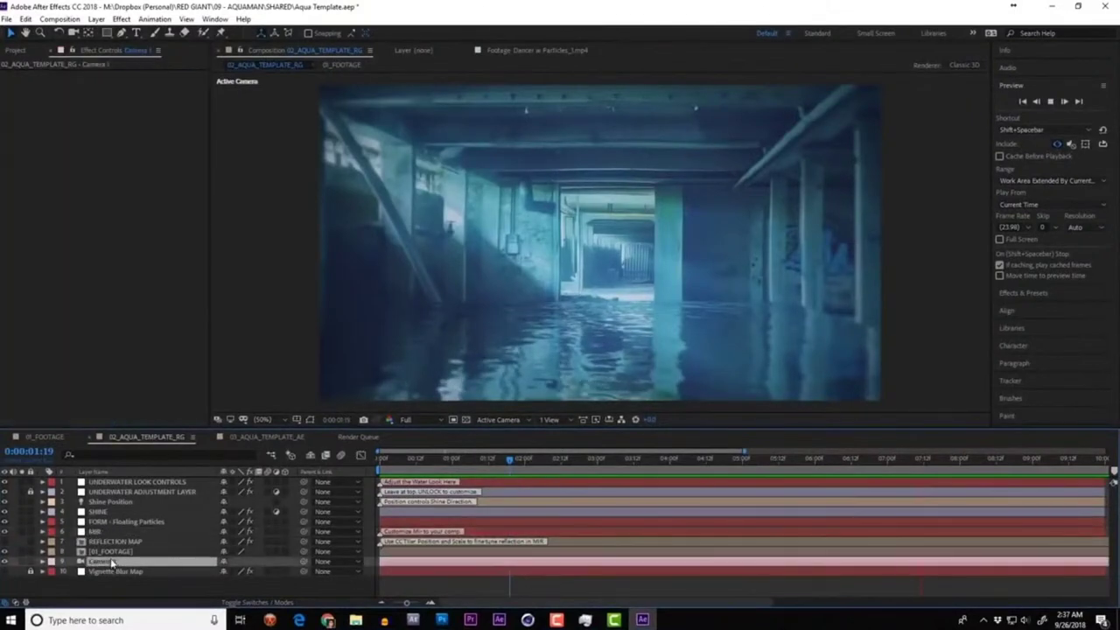
click(6, 571)
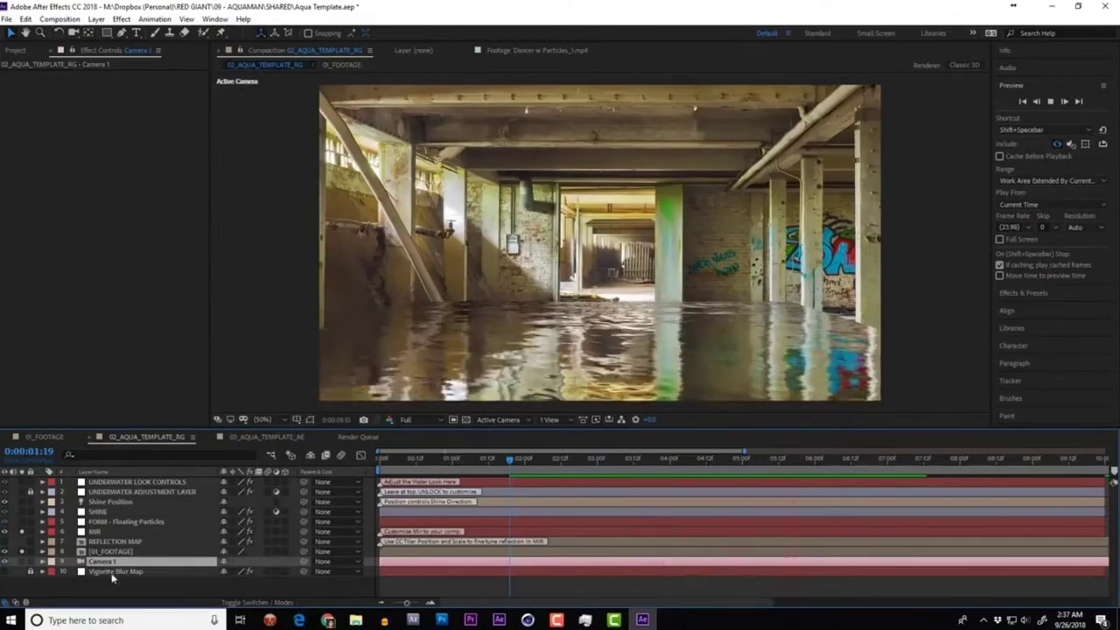
click(182, 580)
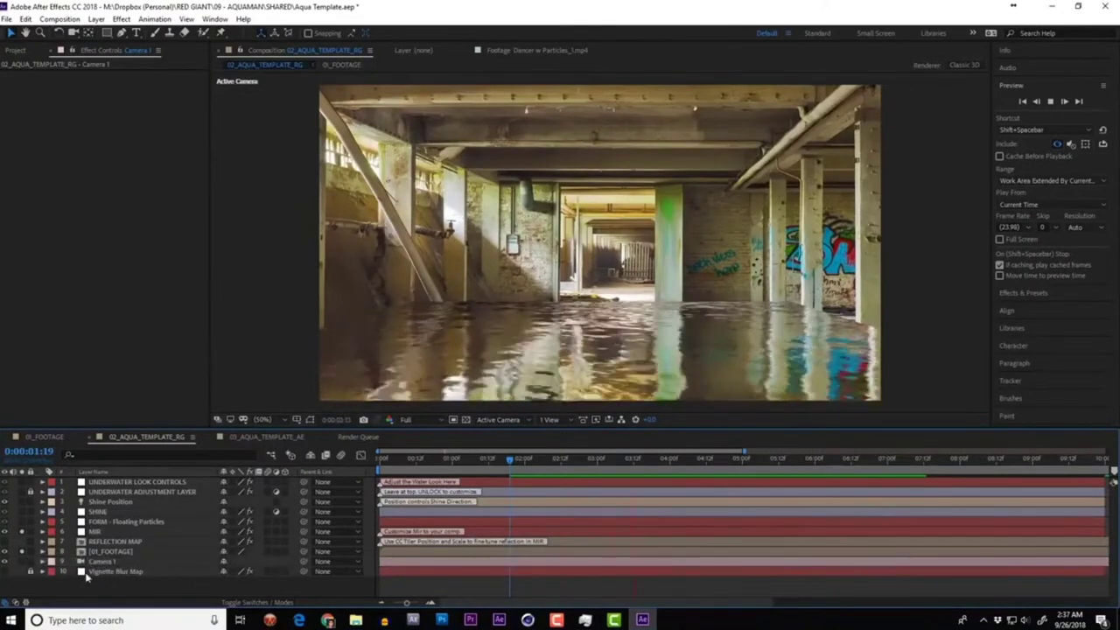
Step: Clear the solos on MIR and [01_FOOTAGE], stop the preview and hide the MIR water layer
click(22, 553)
click(23, 552)
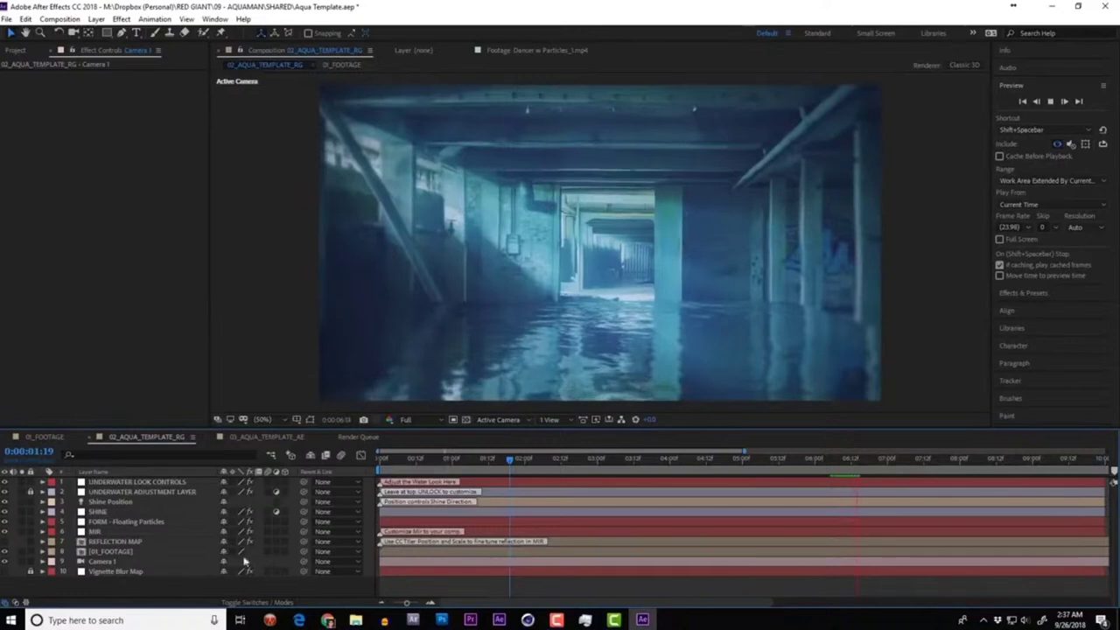
key(space)
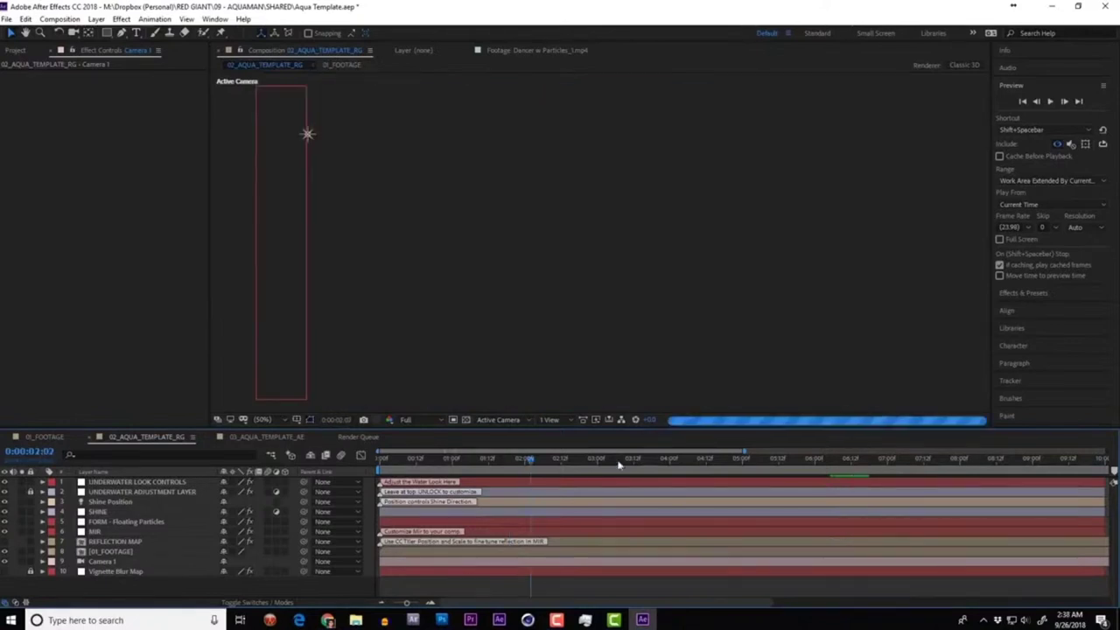
click(5, 533)
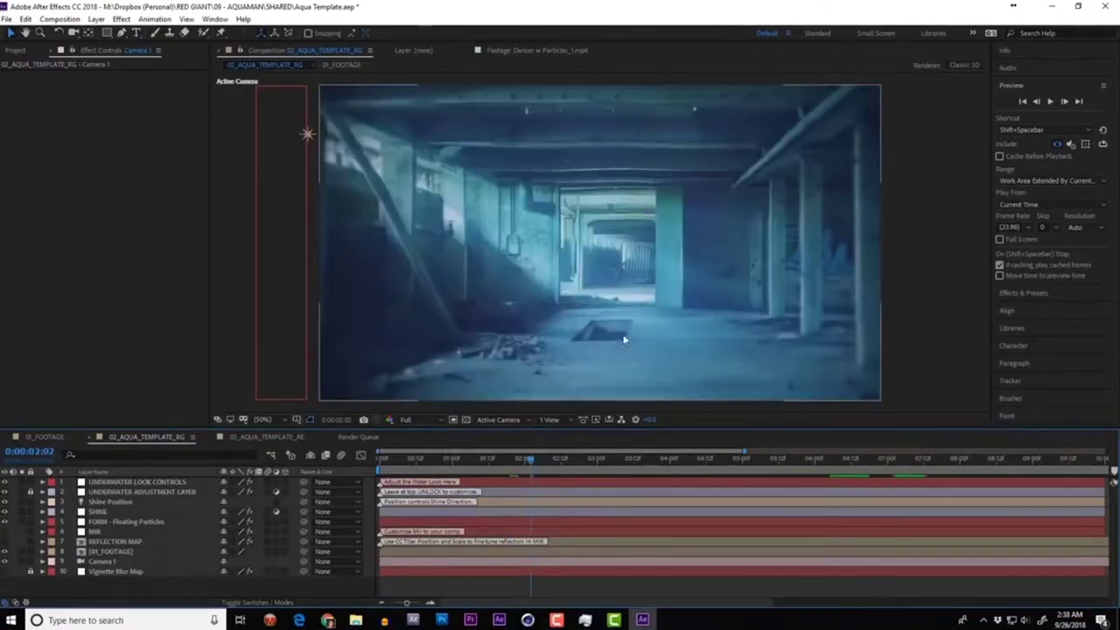
Step: Expand the project's 03_ELEMENTS folder and preview the Caustics composition and the FishSide image sequence
click(13, 50)
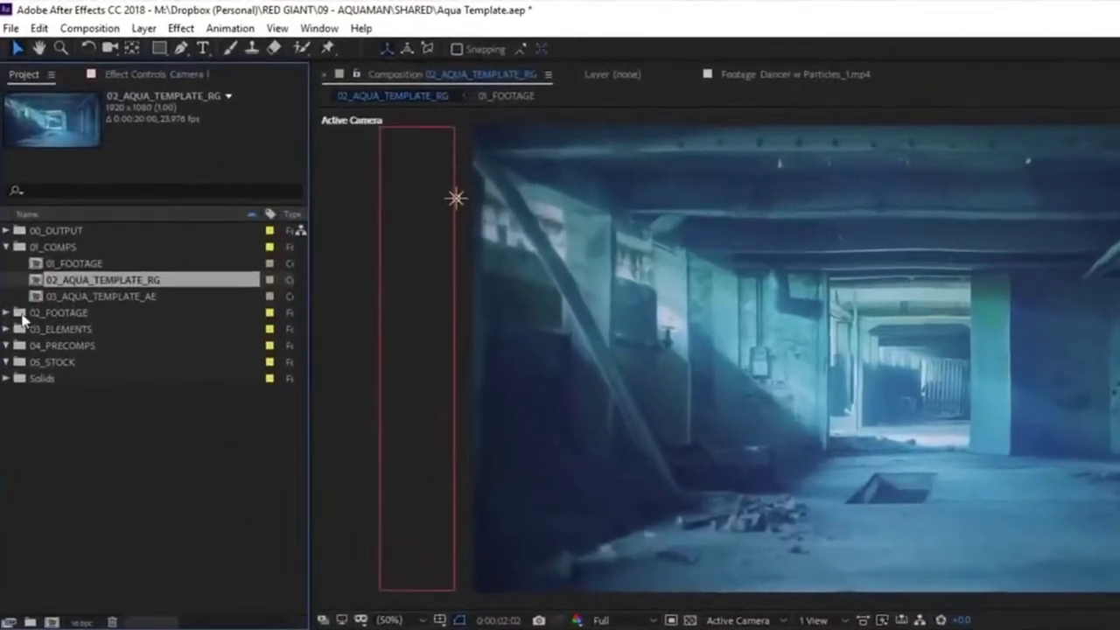
click(78, 330)
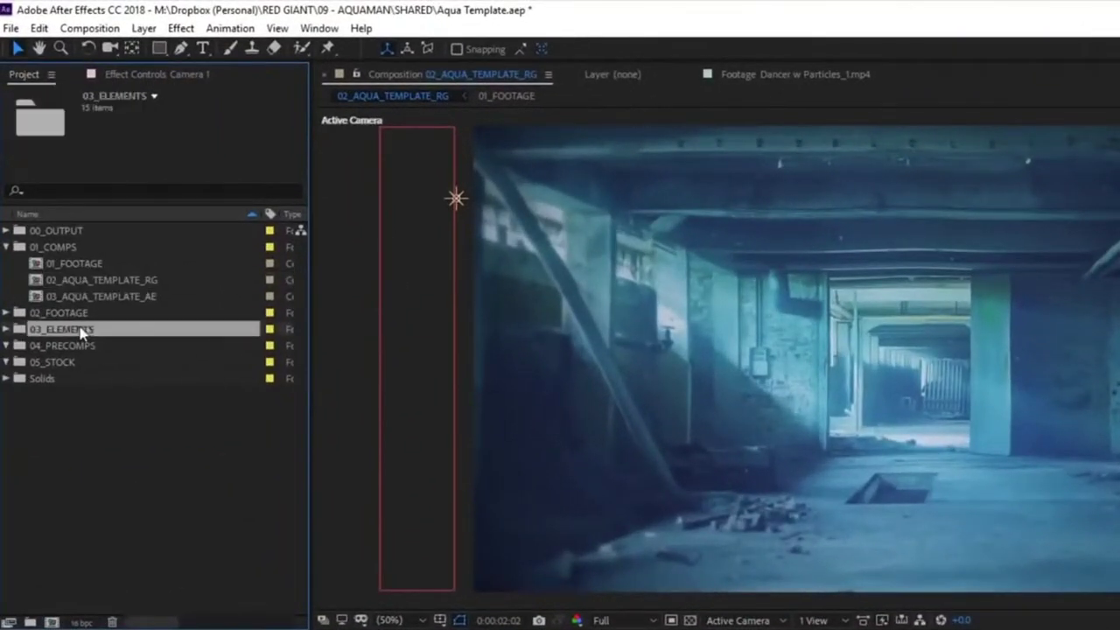
click(7, 329)
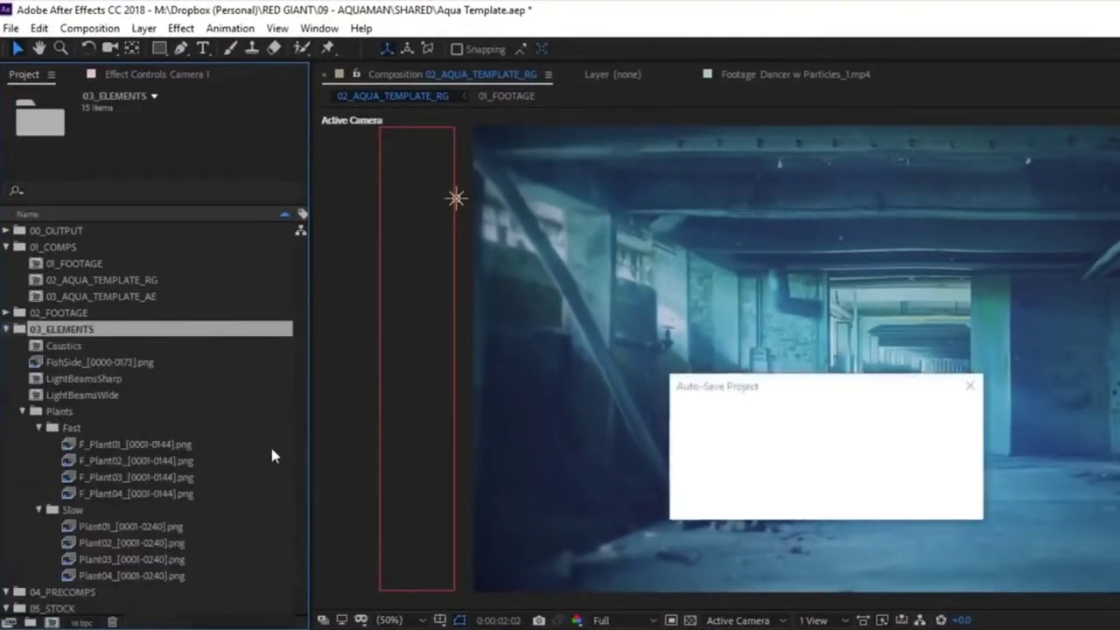
double_click(54, 347)
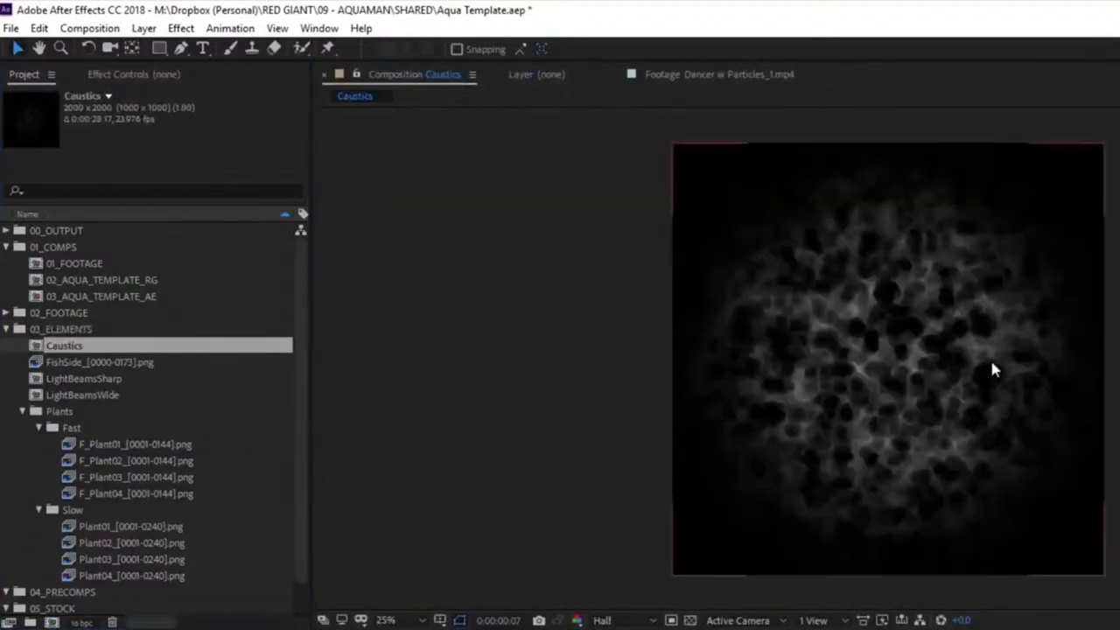
scroll(990, 368, up, 2)
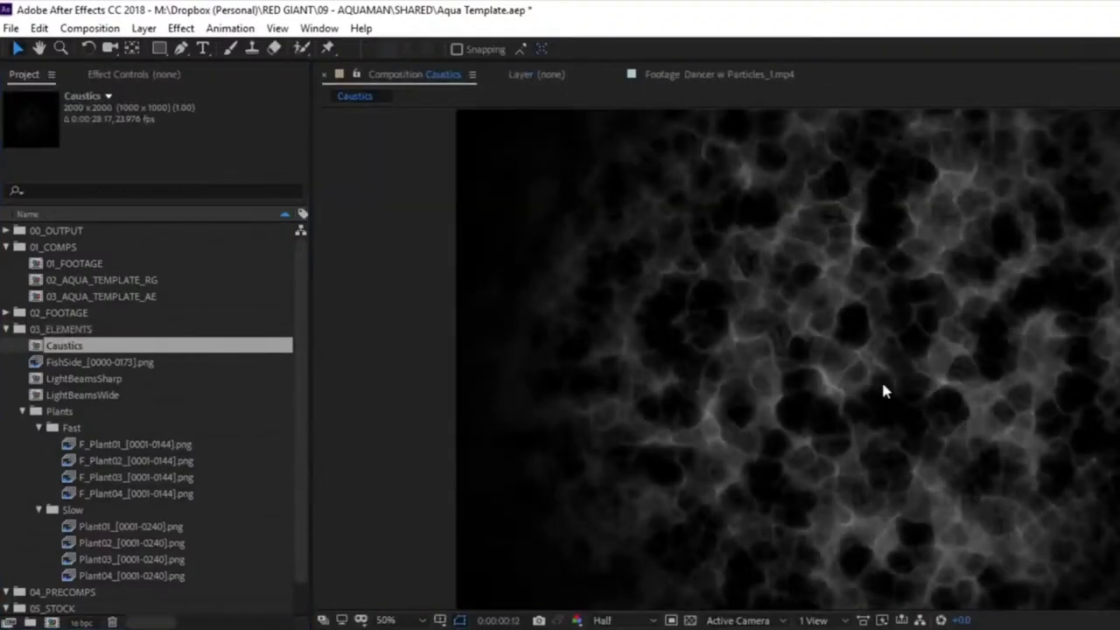
scroll(1081, 262, down, 2)
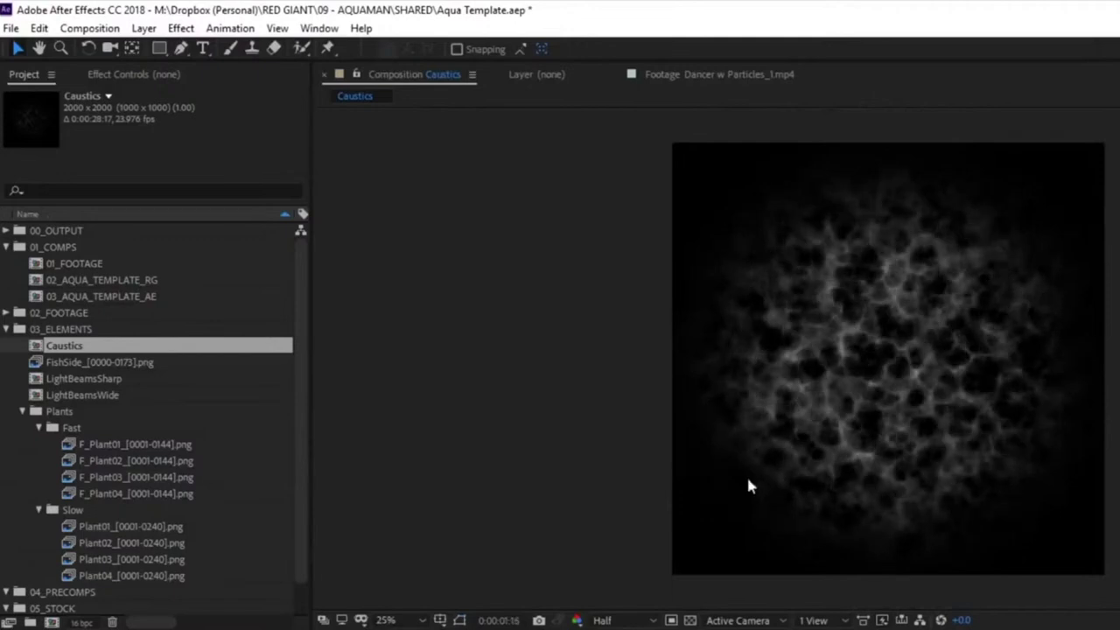
double_click(123, 362)
key(space)
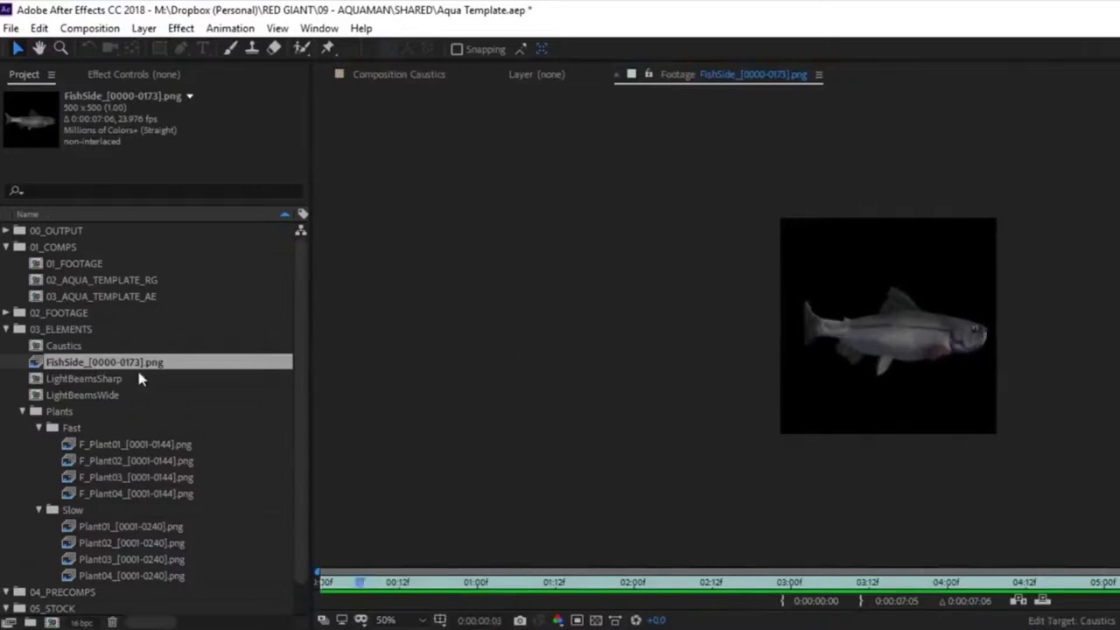
Step: Add the LightBeamsSharp and LightBeamsWide elements to the 02_AQUA_TEMPLATE_RG composition
double_click(81, 379)
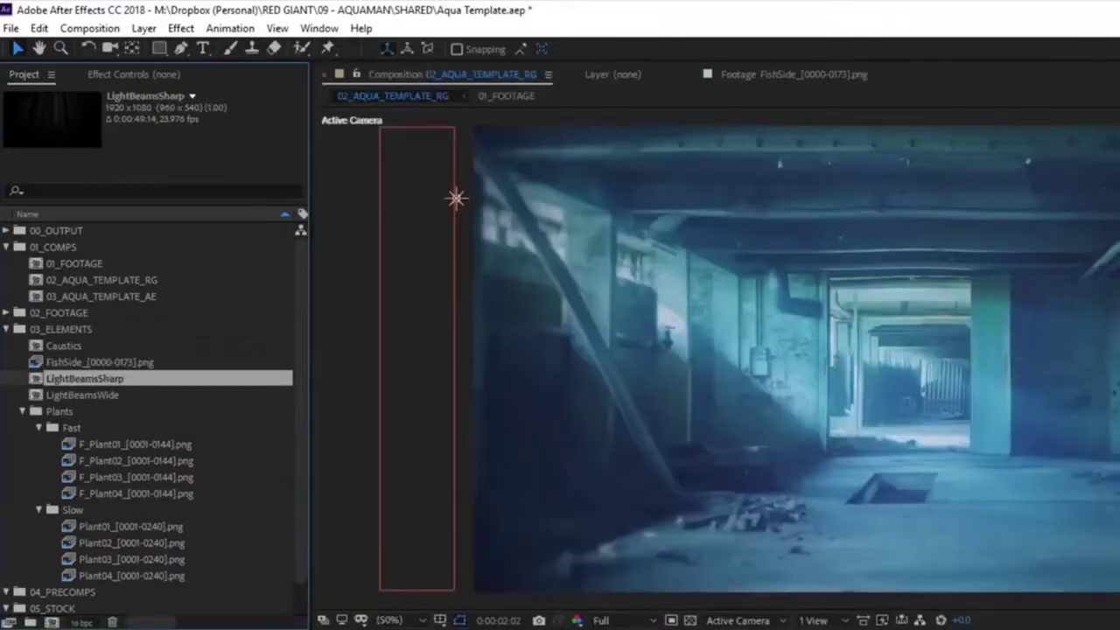
key(ctrl+slash)
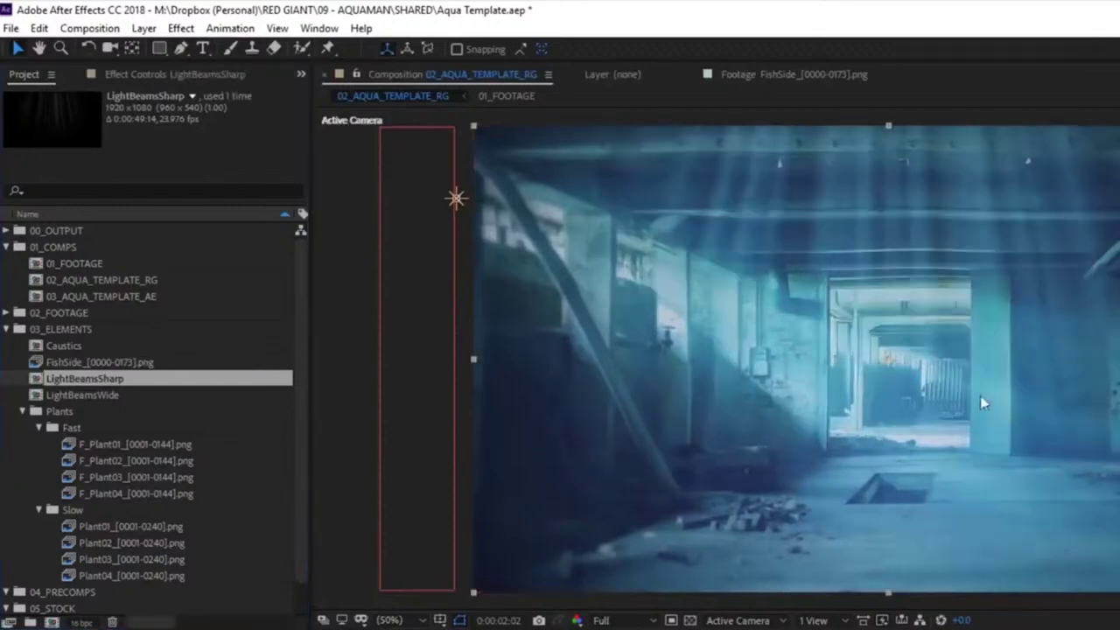
click(94, 395)
key(ctrl+slash)
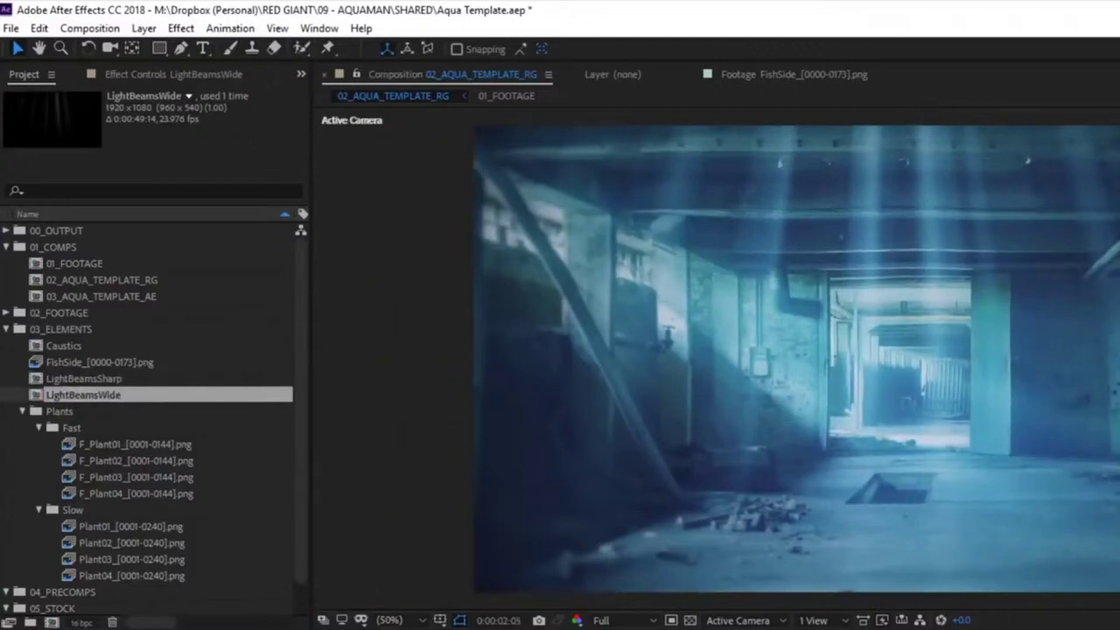
Step: Preview the F_Plant01, F_Plant02 and F_Plant03 sequences from the Fast plants folder
click(61, 411)
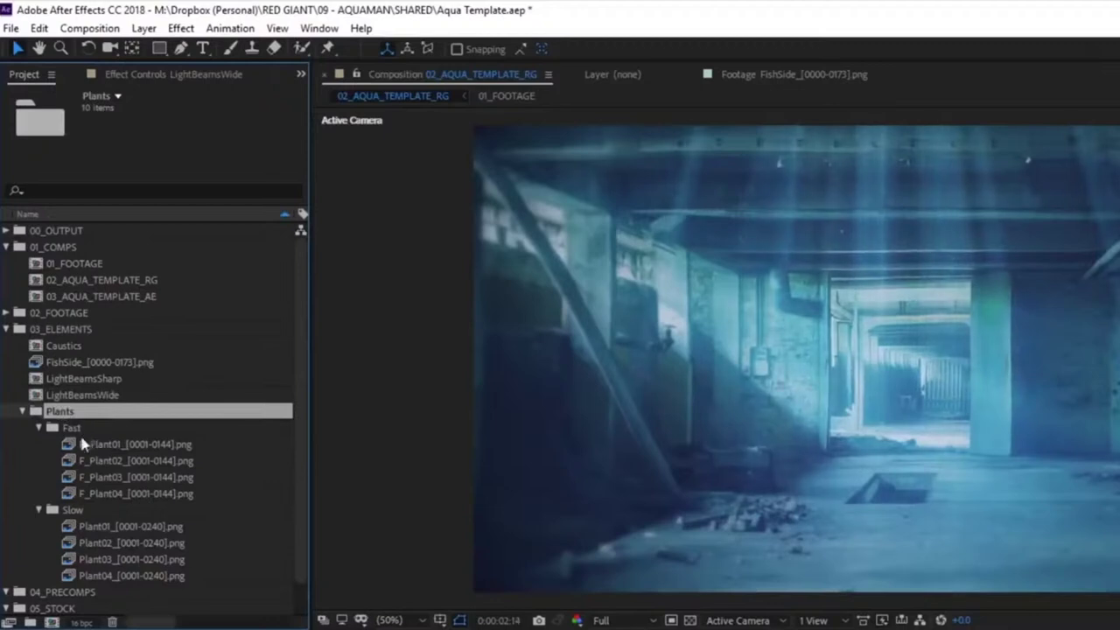
double_click(158, 448)
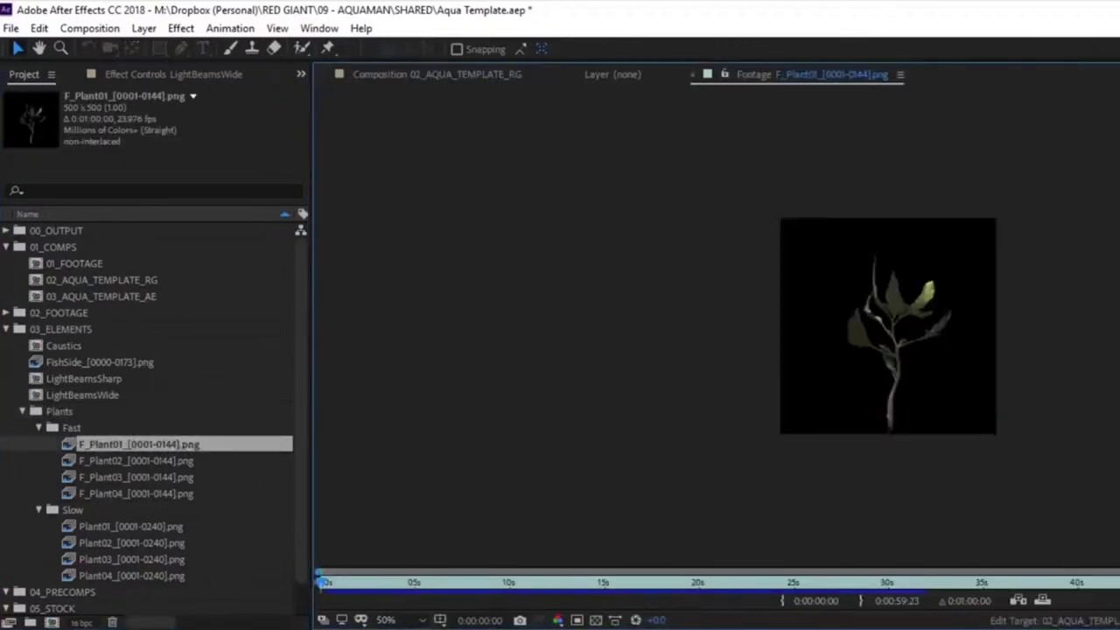
double_click(140, 461)
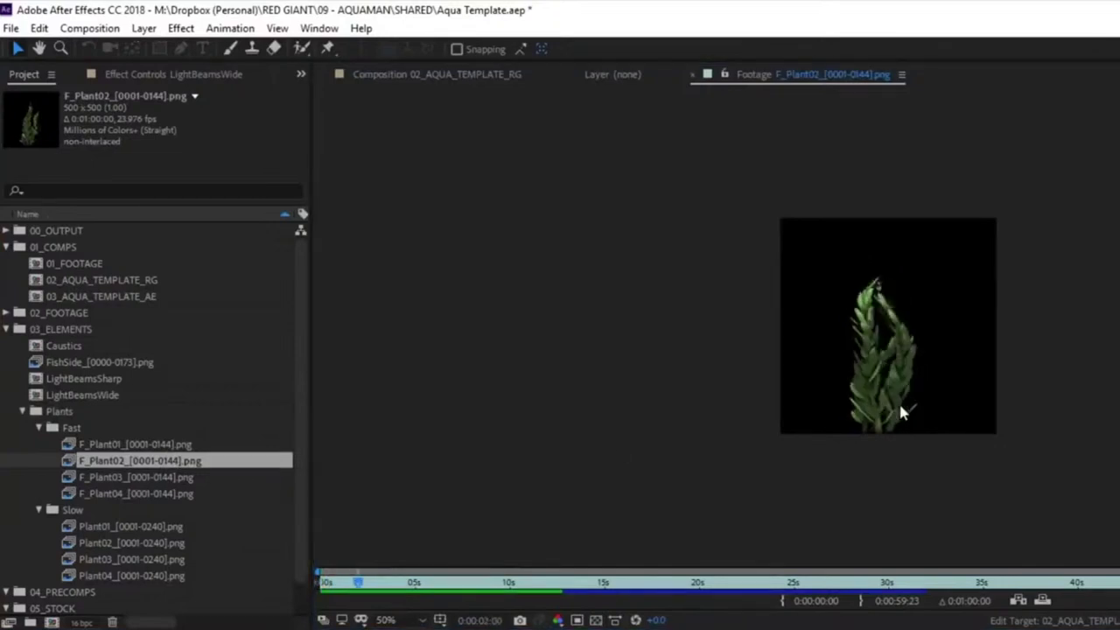
double_click(133, 477)
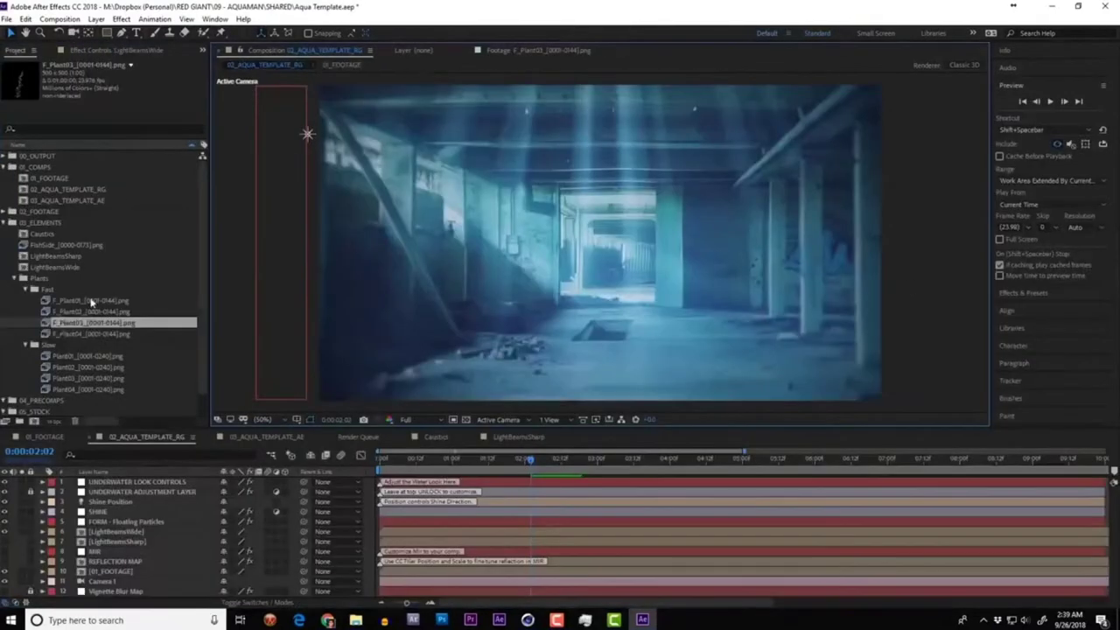
Step: Add all four Fast plant sequences, F_Plant01 to F_Plant04, to 02_AQUA_TEMPLATE_RG below the LightBeamsSharp layer
click(91, 300)
shift+click(91, 334)
drag(91, 334, 167, 551)
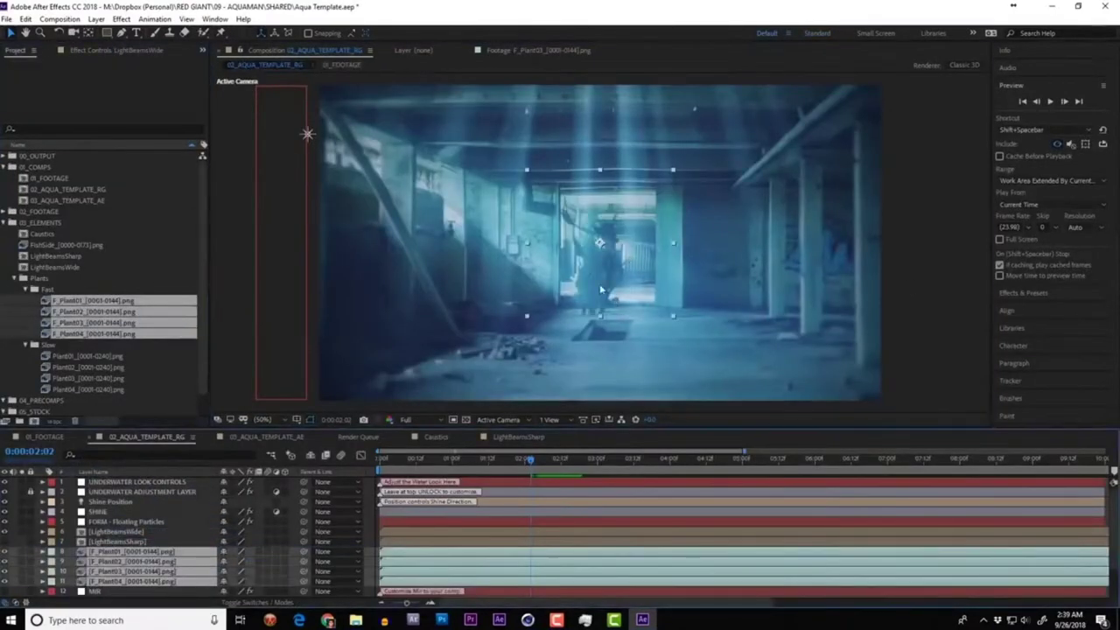
Step: Spread the four plant layers individually along the floor in the lower part of the scene
click(131, 551)
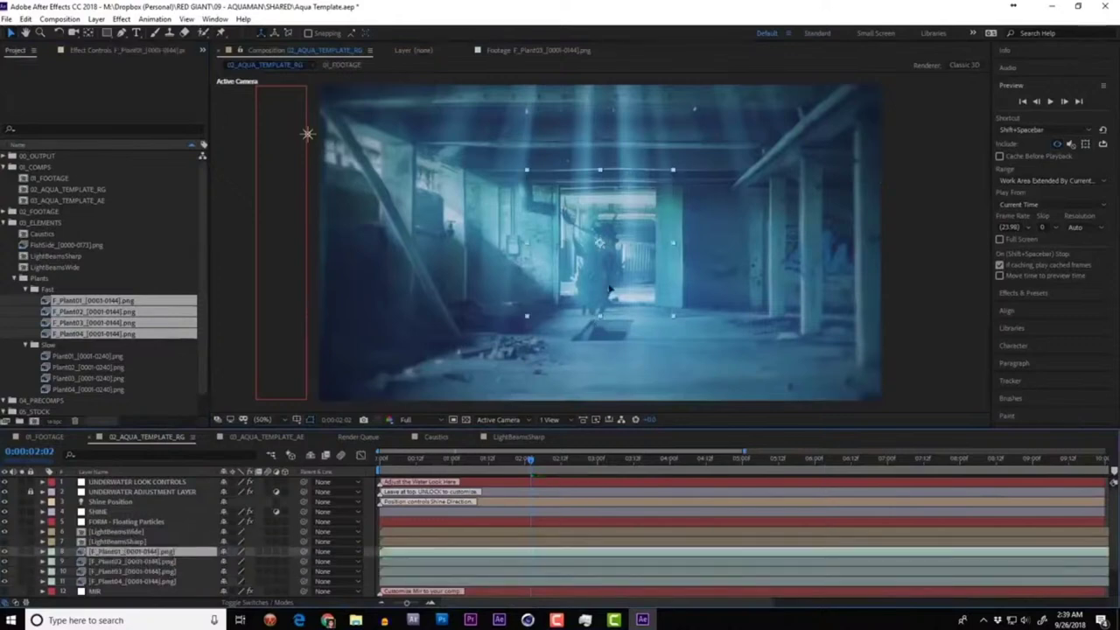
click(131, 561)
click(665, 363)
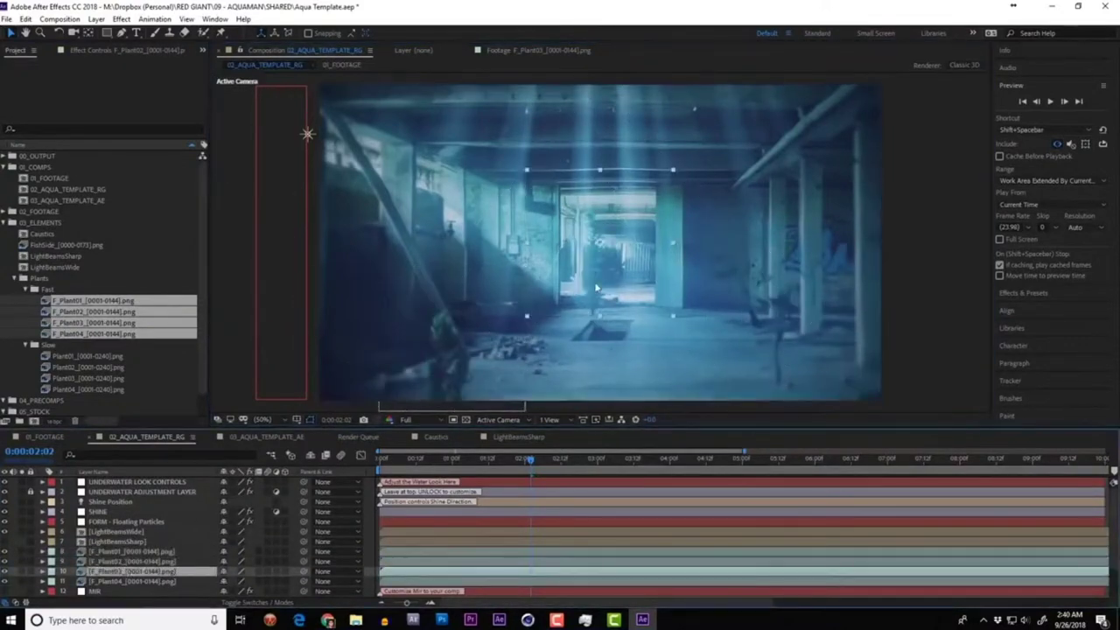
click(640, 350)
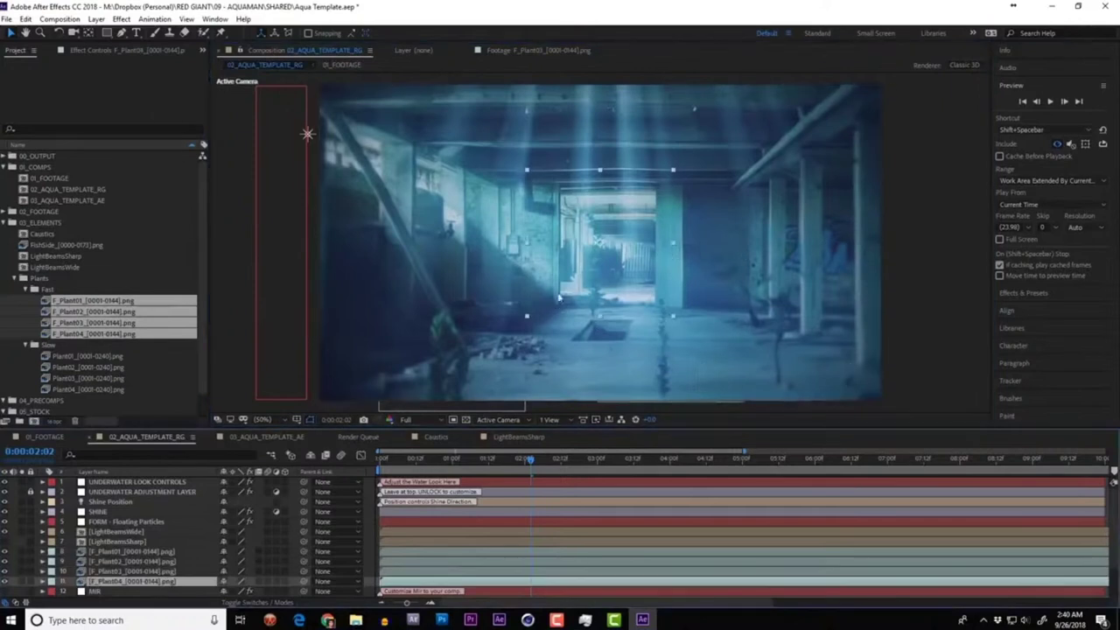
drag(640, 350, 636, 360)
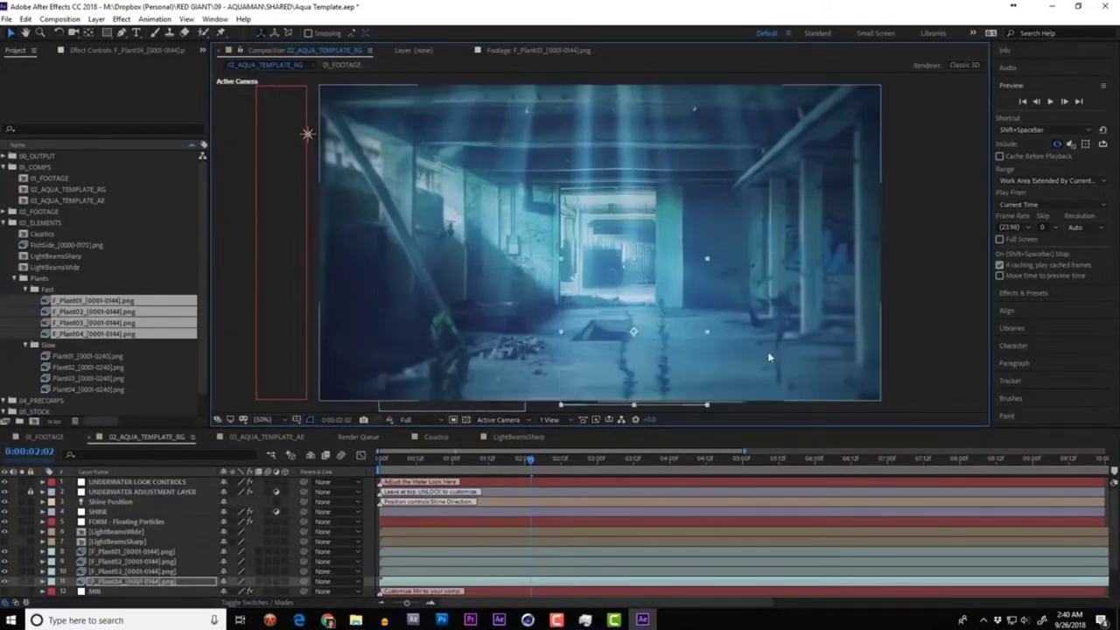
Step: Open the 03_AQUA_TEMPLATE_AE composition and show the UNDERWATER LOOK CONTROLS layer's effect settings
click(52, 202)
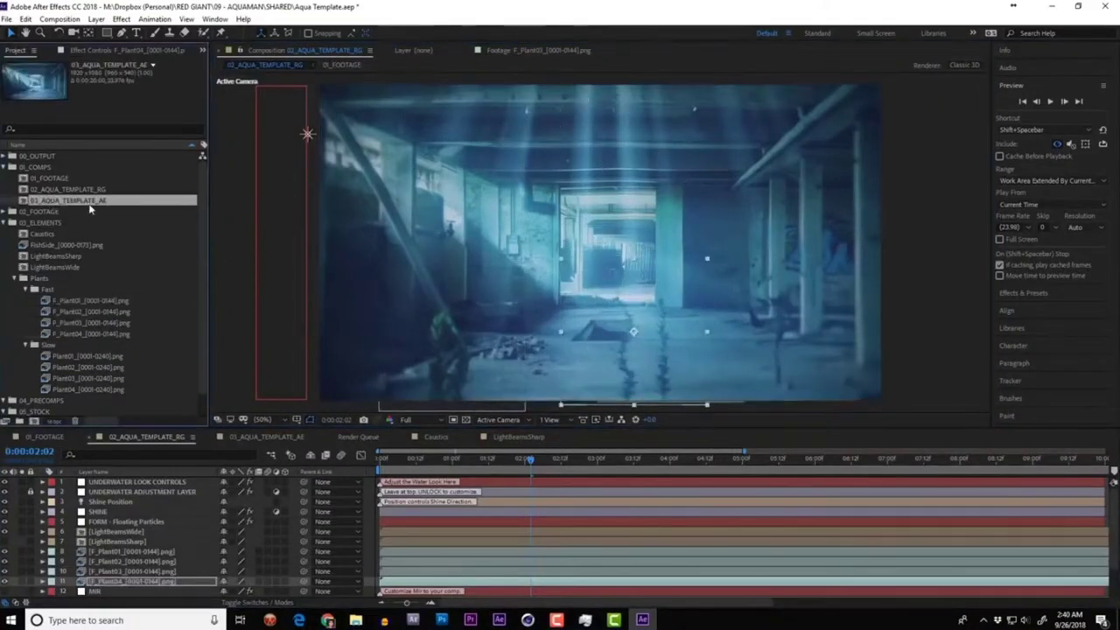
double_click(26, 203)
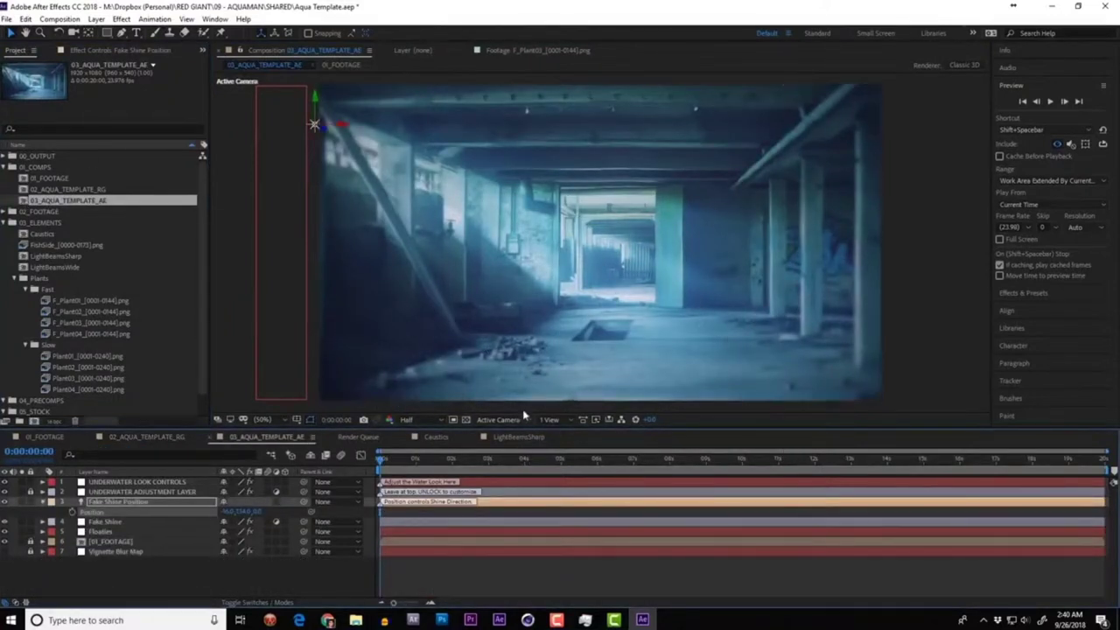
click(136, 482)
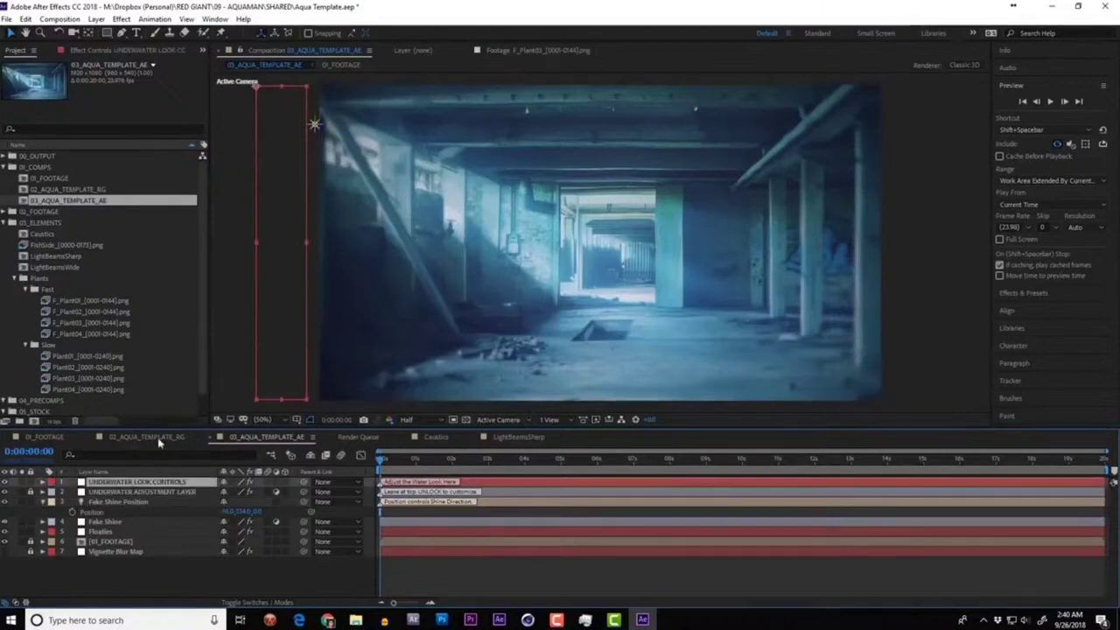
click(127, 49)
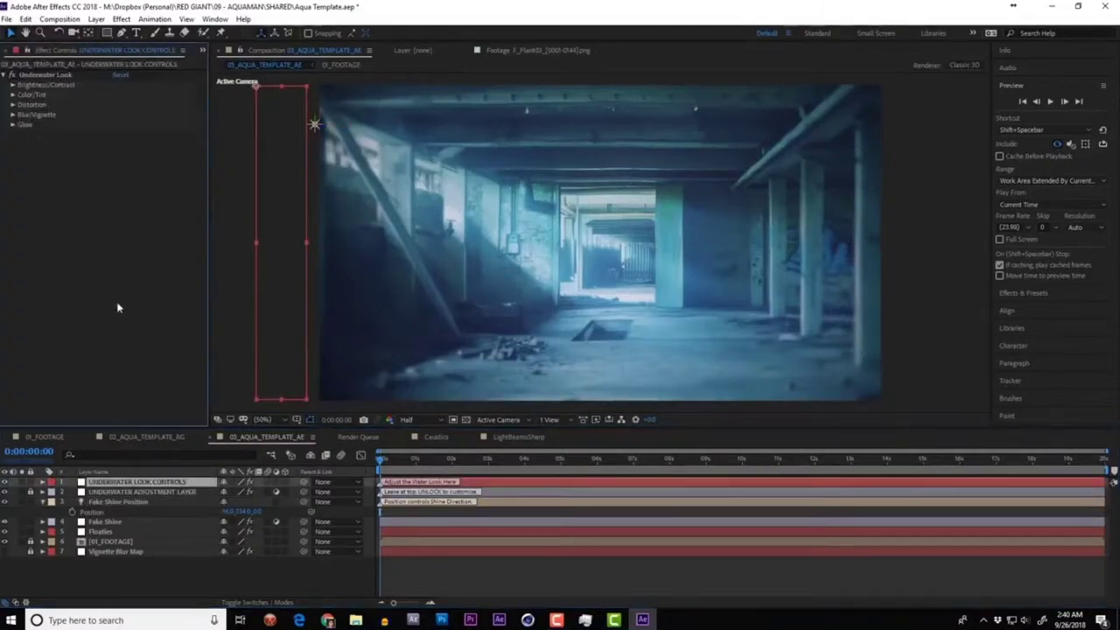
Step: Show the Fake Shine layer's effects and move the Fake Shine Position light slightly inward over the image
click(127, 523)
key(Return)
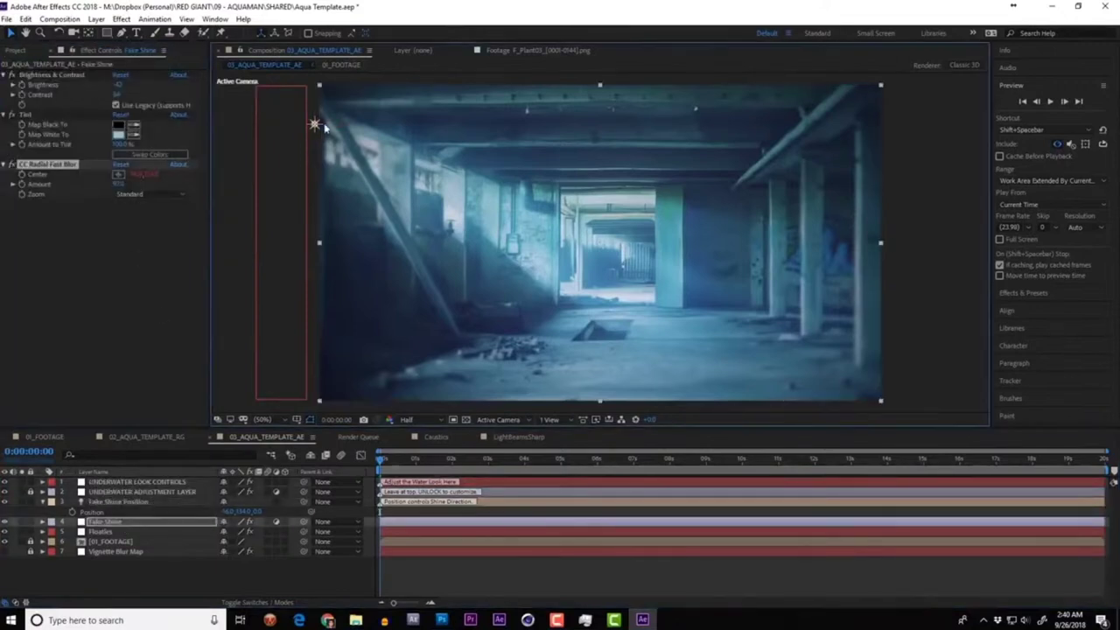
click(123, 501)
drag(313, 124, 352, 123)
Step: Show the Floaties layer's effects, including CC Ball Action, and preview the layer soloed
click(101, 532)
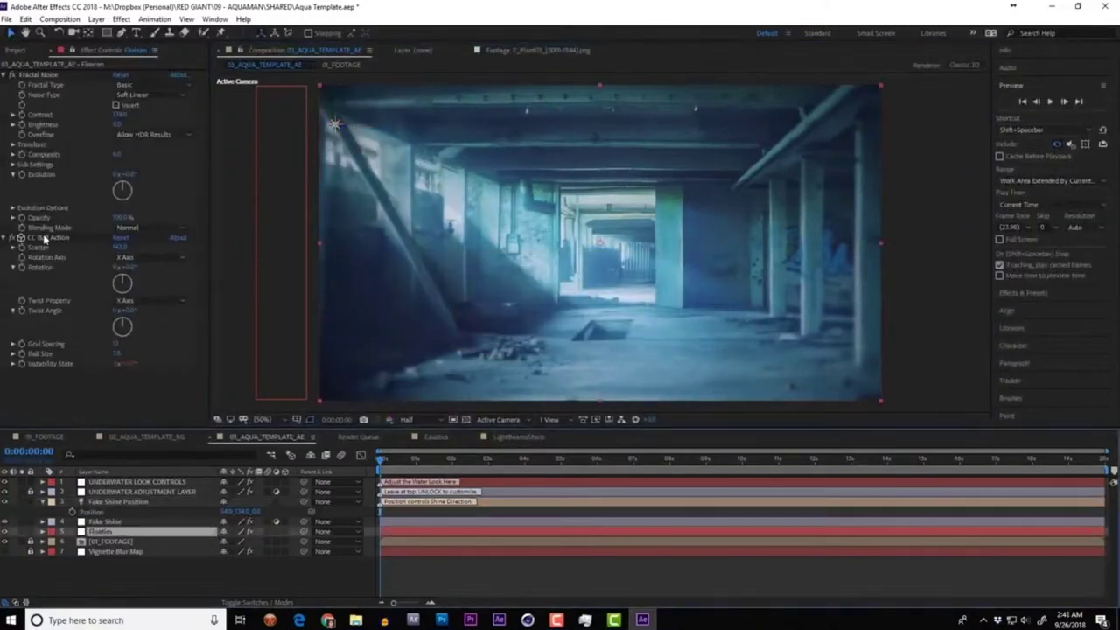
click(46, 237)
click(21, 531)
click(1050, 101)
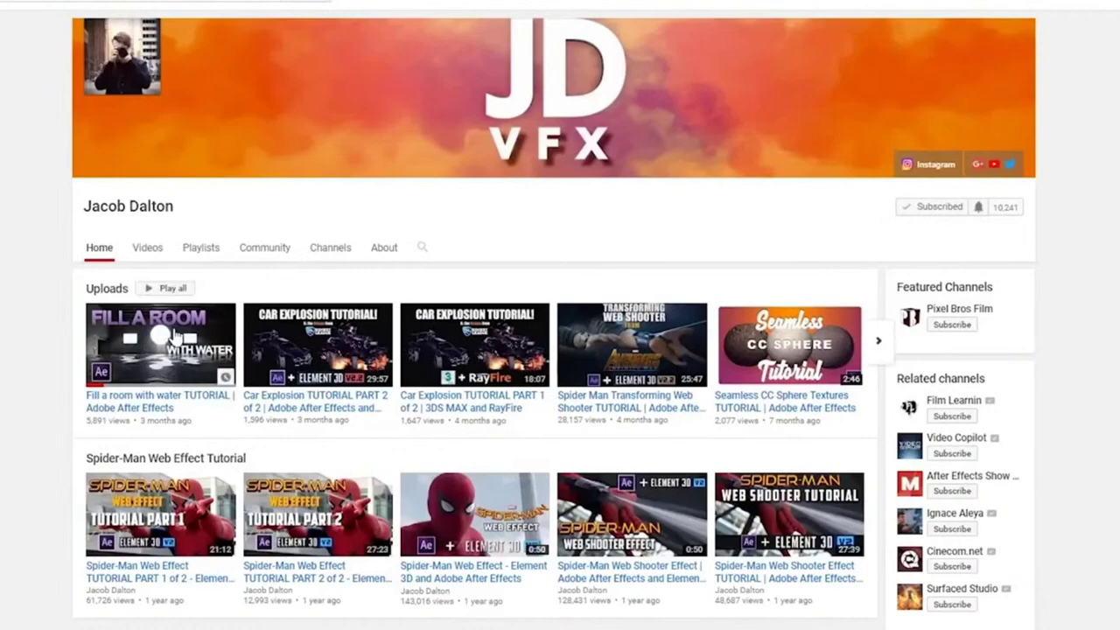
Step: In the browser, open the Fill a room with water tutorial from the channel's uploads
click(175, 336)
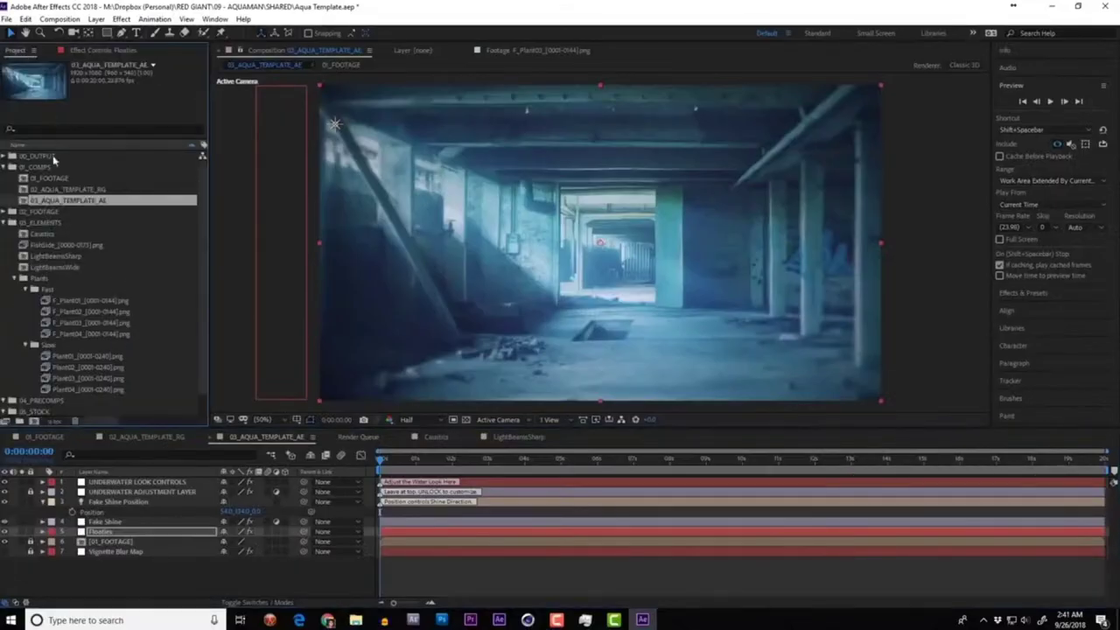
Step: In After Effects, look through the 03_ELEMENTS and 02_FOOTAGE folders and scrub through the Dancer w Particles_1.mp4 footage
click(40, 224)
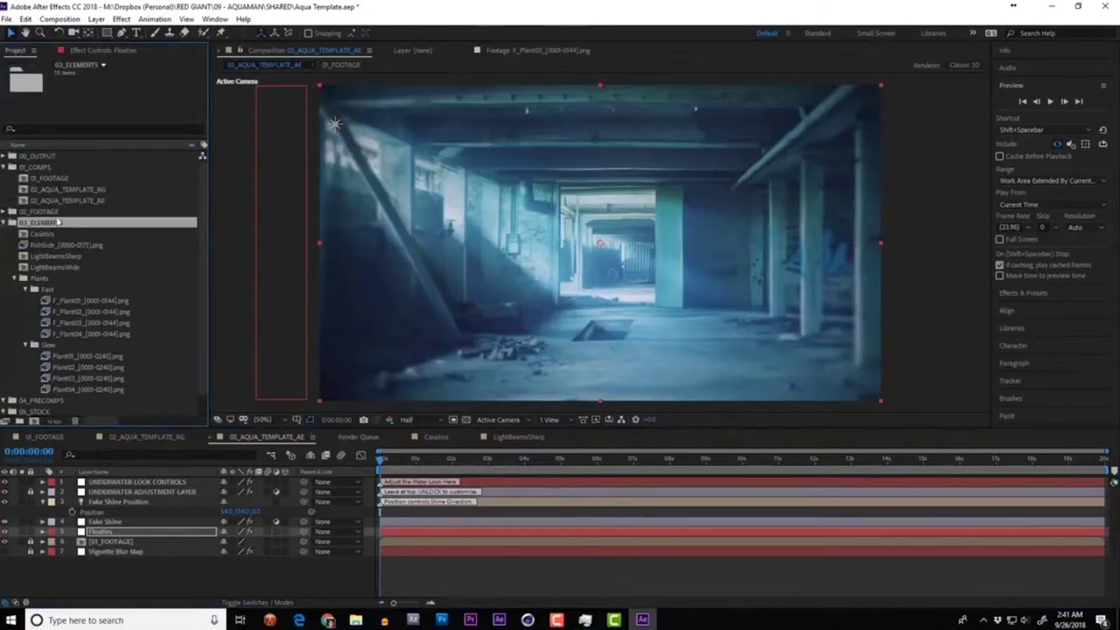
click(102, 213)
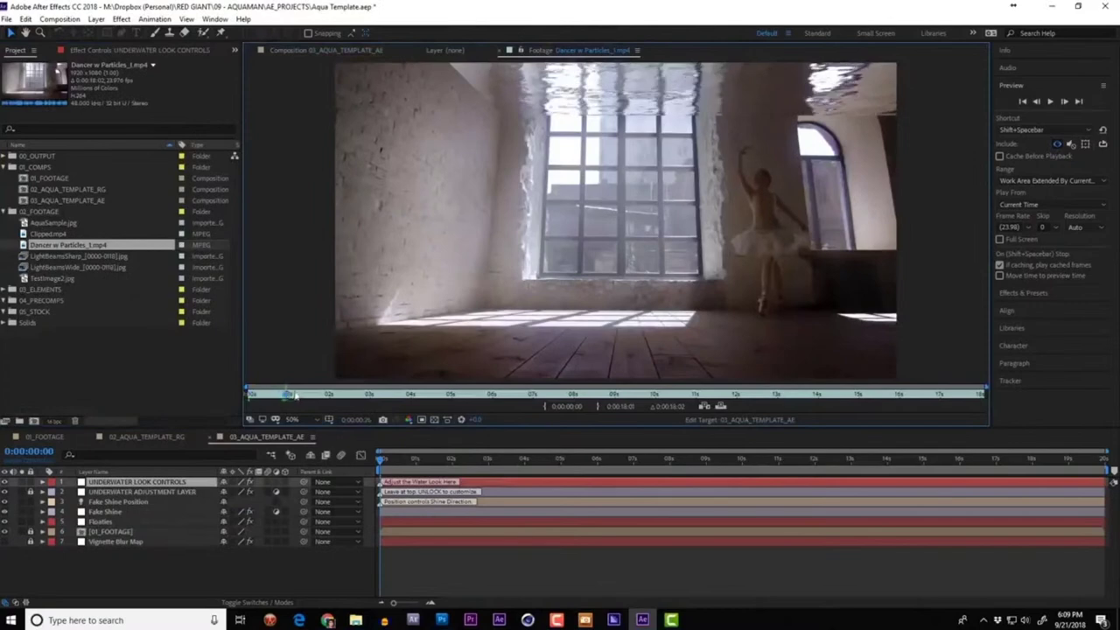
drag(293, 396, 708, 402)
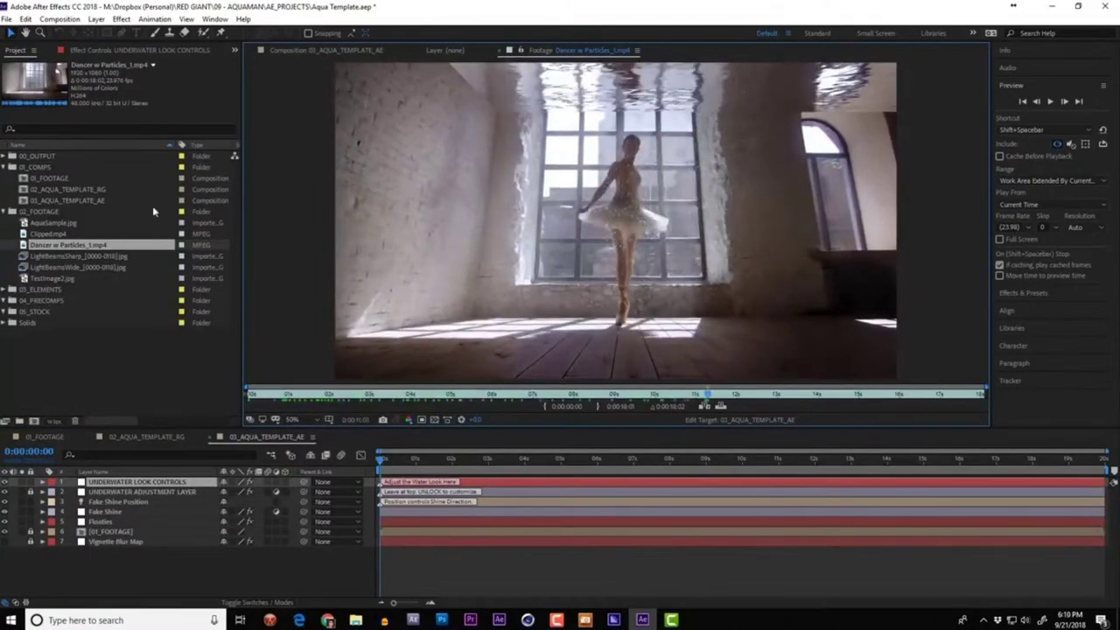
Step: Add Dancer w Particles_1.mp4 to the 01_FOOTAGE composition above the AquaSample.jpg layer
key(shift+period)
drag(126, 490, 125, 489)
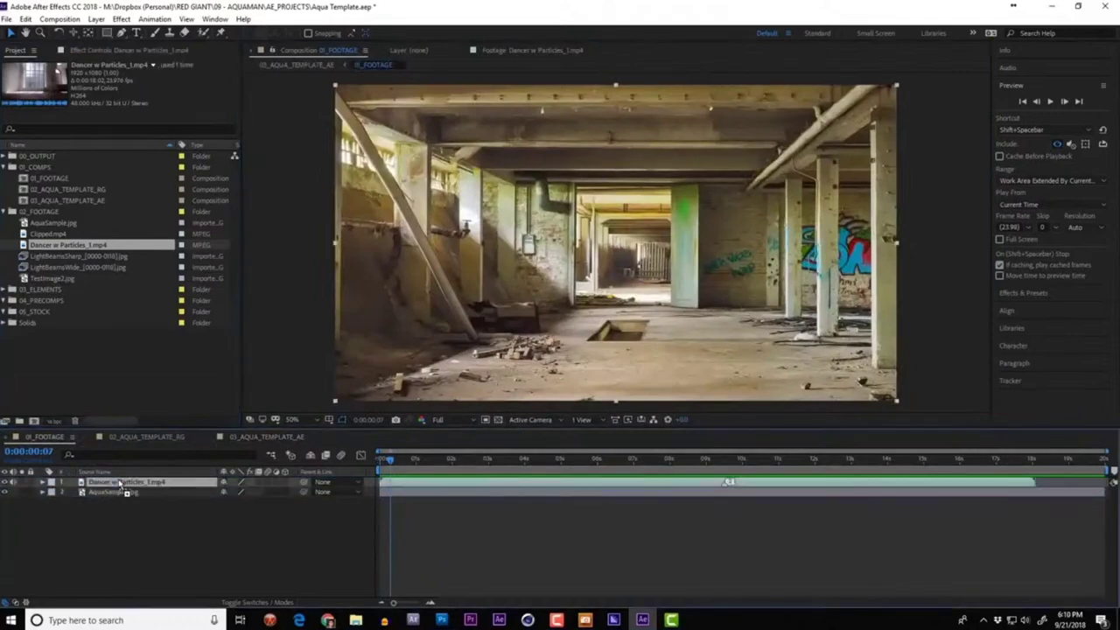
key(shift+period)
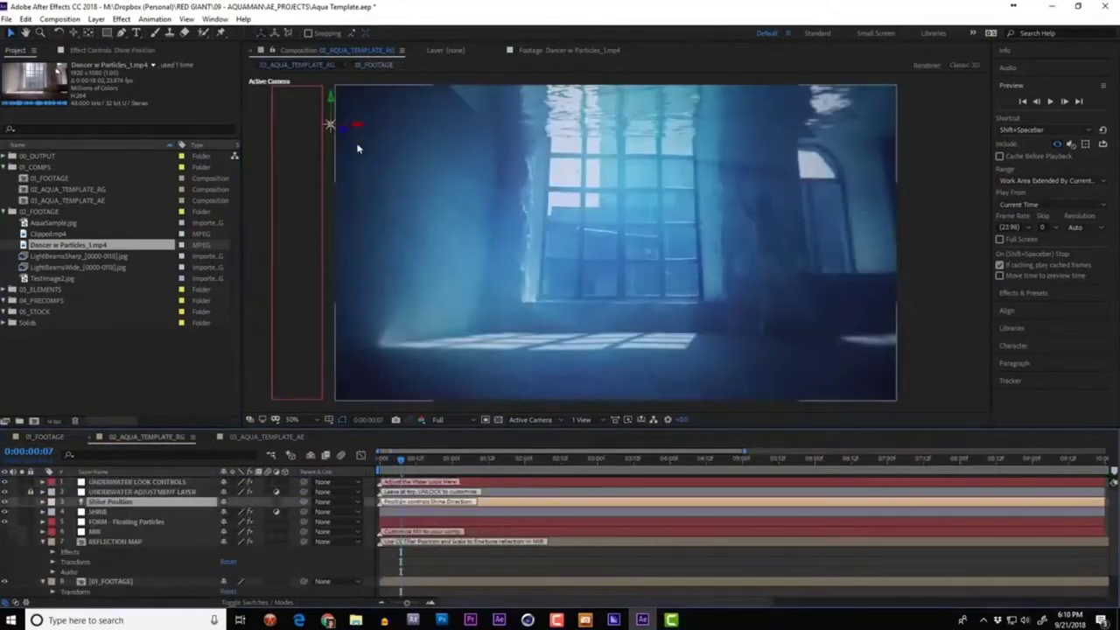
Step: Move the Shine Position light in 02_AQUA_TEMPLATE_RG horizontally across the image to the far side of the window
drag(330, 124, 768, 125)
click(114, 50)
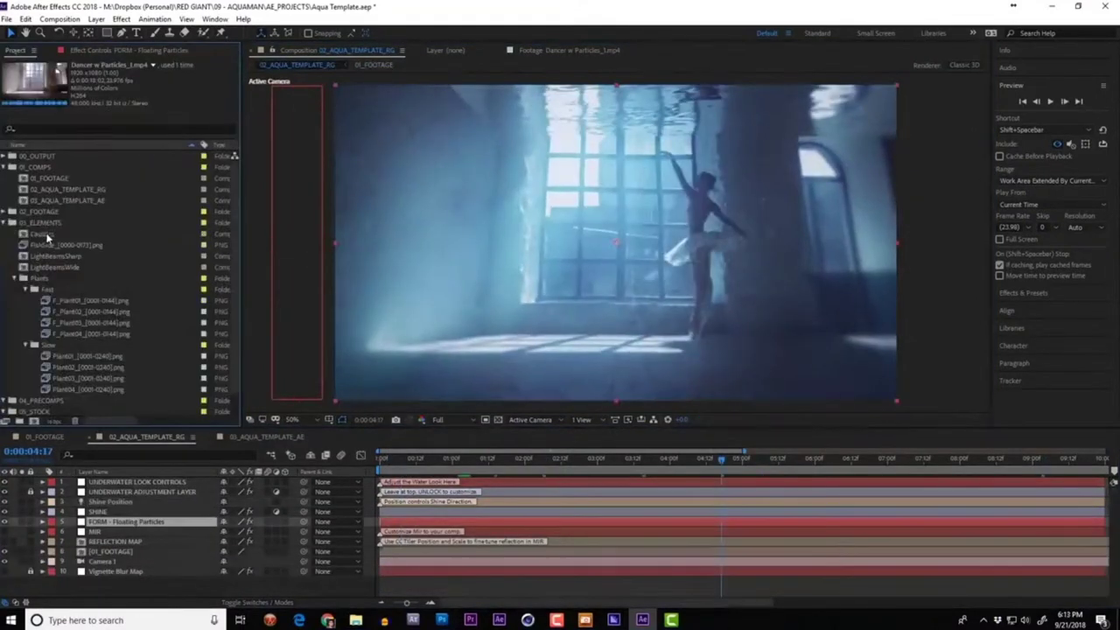
Step: Add the Caustics composition below FORM - Floating Particles as a 3D layer and tilt it to lie along the floor
drag(49, 236, 126, 527)
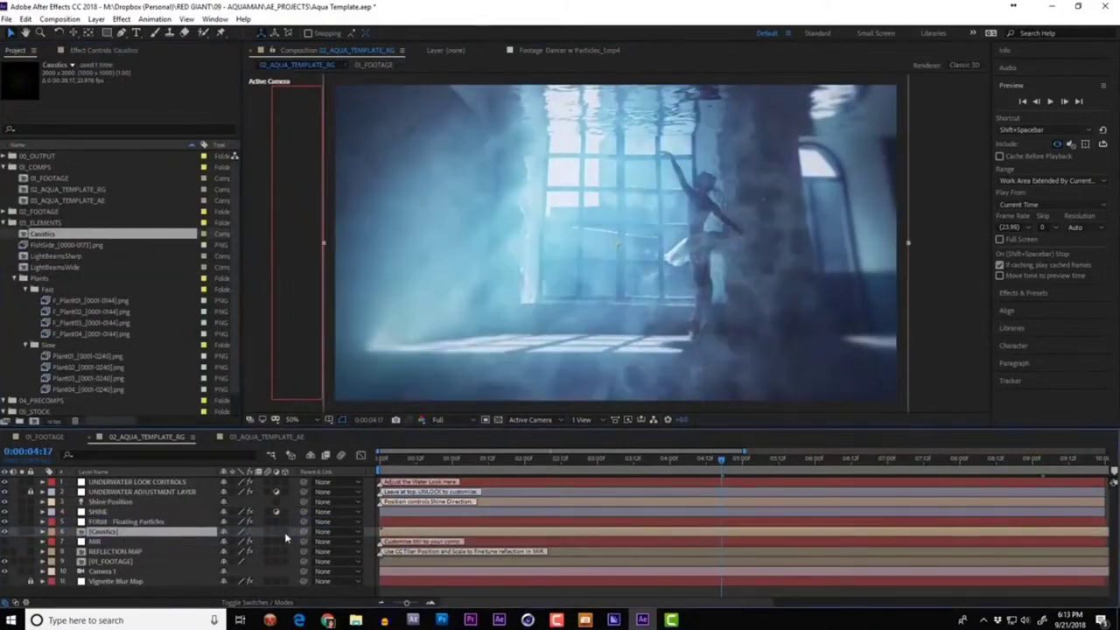
click(42, 532)
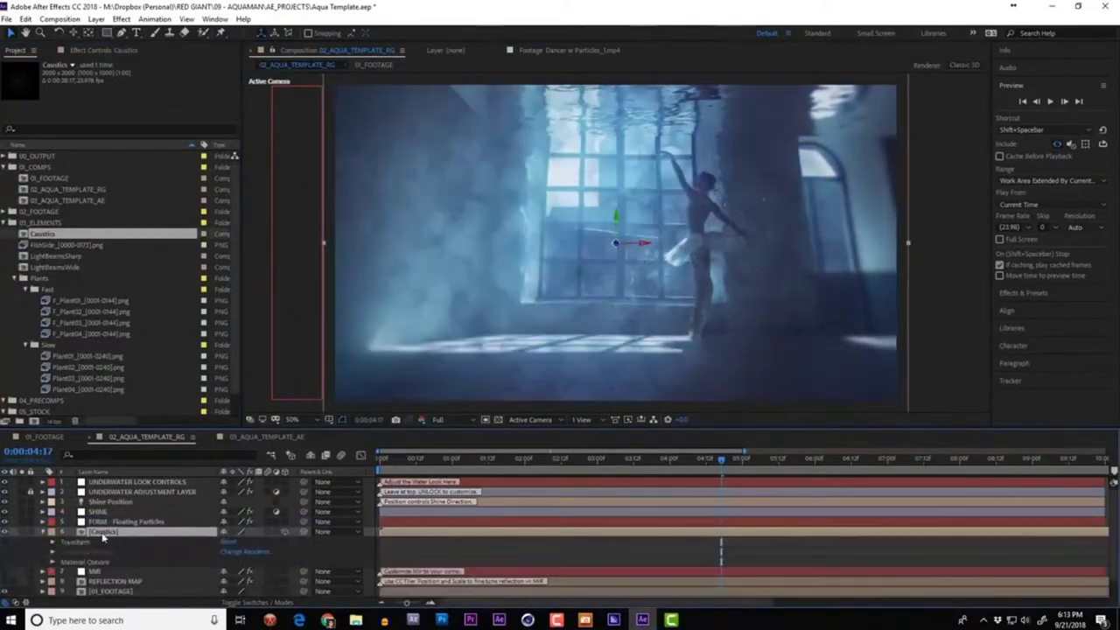
key(a)
key(a)
click(613, 245)
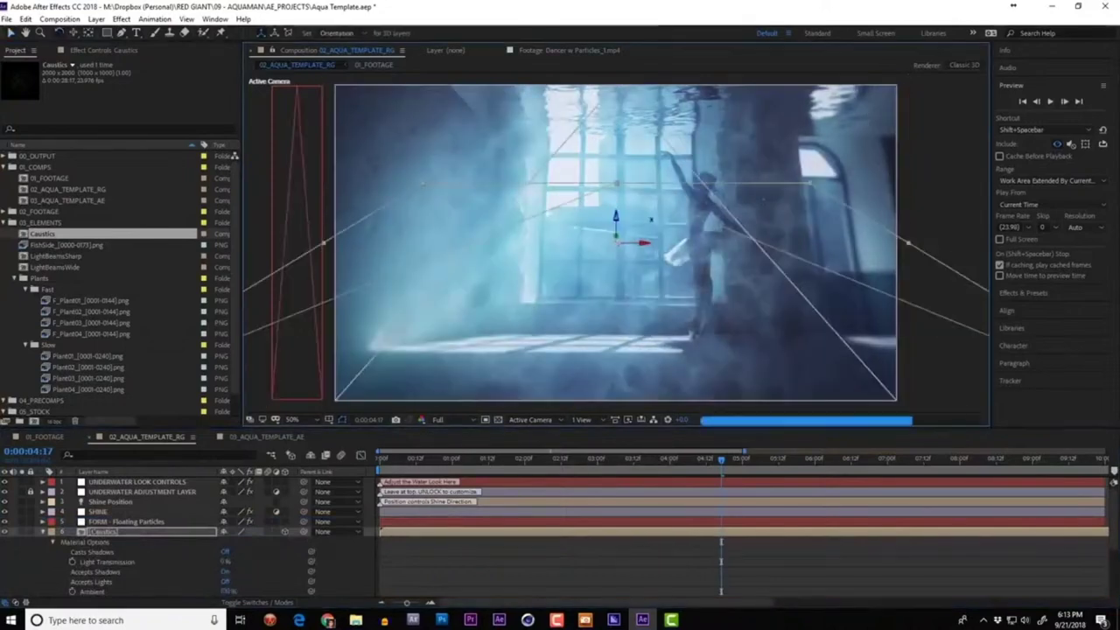
drag(682, 227, 641, 354)
Step: Duplicate the Caustics layer twice, then reposition and mask a copy in the lower part of the room
key(ctrl+d)
key(ctrl+d)
drag(450, 374, 438, 302)
key(v)
right_click(182, 531)
click(215, 327)
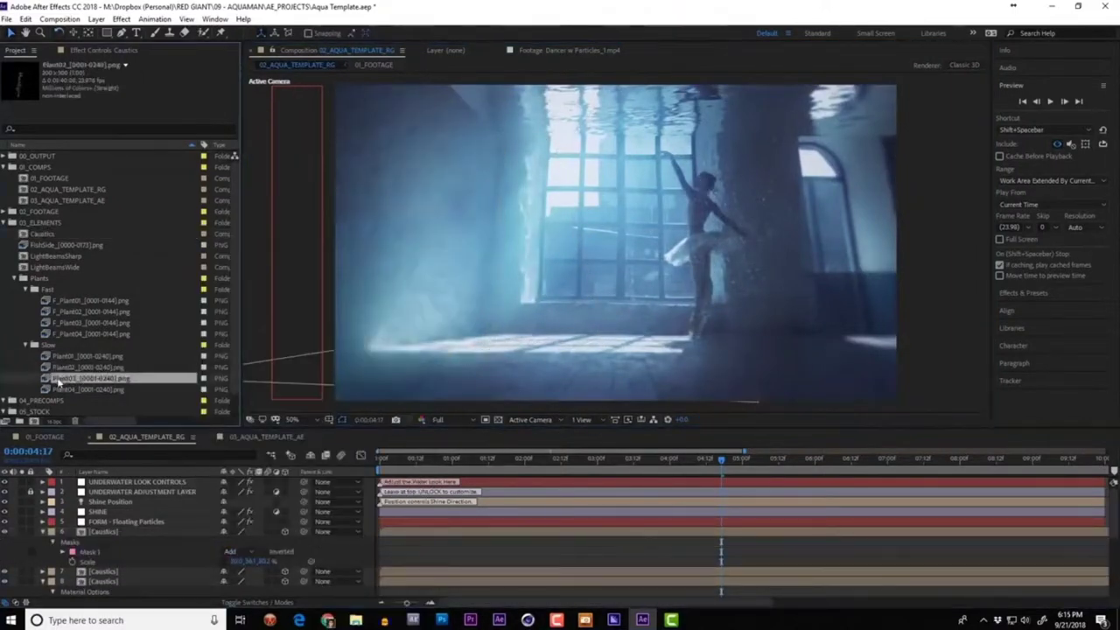
Step: Place the slow Plant02 sequence on the floor at the window-lit side of the room and duplicate it
drag(87, 367, 582, 293)
drag(617, 245, 437, 376)
key(ctrl+d)
Step: Add the slow Plant03 sequence on the floor beside the dancer and apply Brightness & Contrast to the Plant03 layers
drag(88, 379, 814, 315)
shift+click(131, 552)
key(ctrl+alt+shift+e)
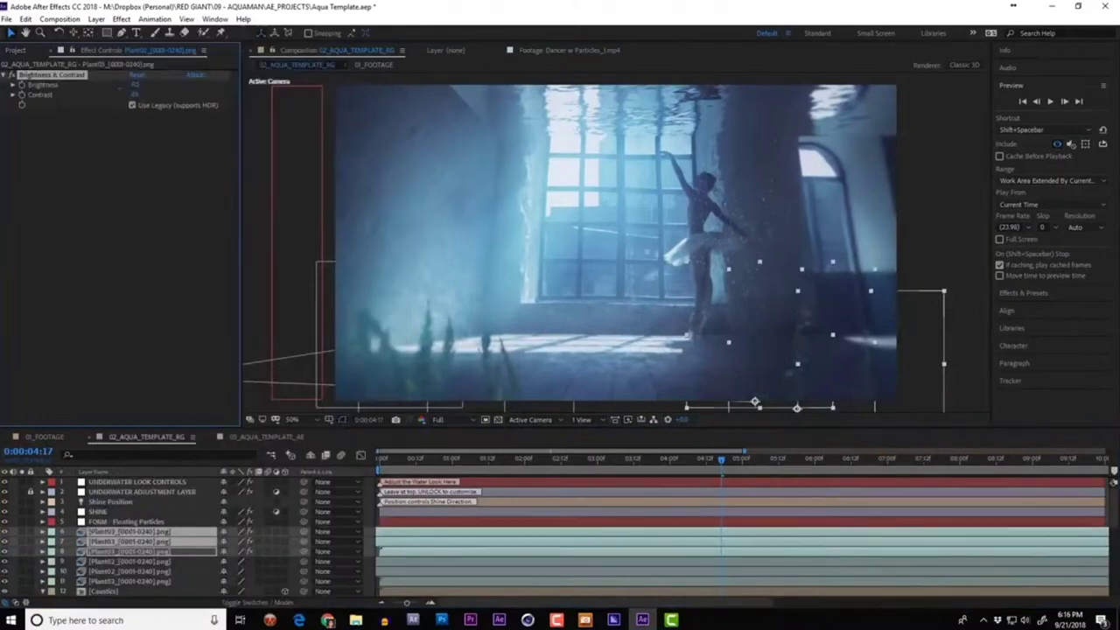
Step: Preview the plants in the scene from the start of the composition
click(806, 319)
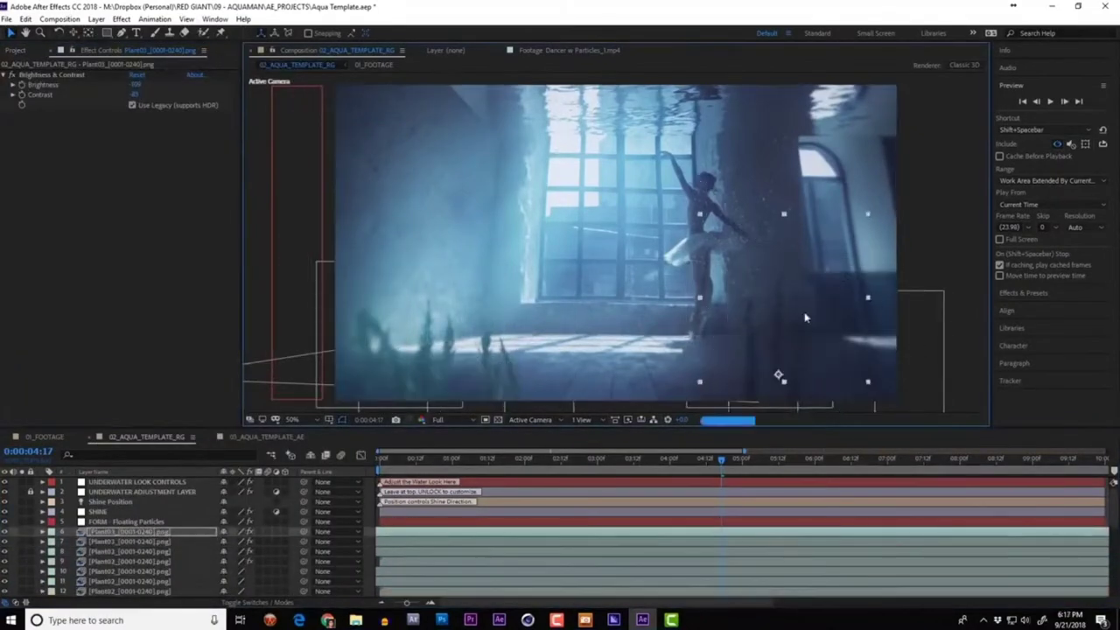
key(Home)
key(space)
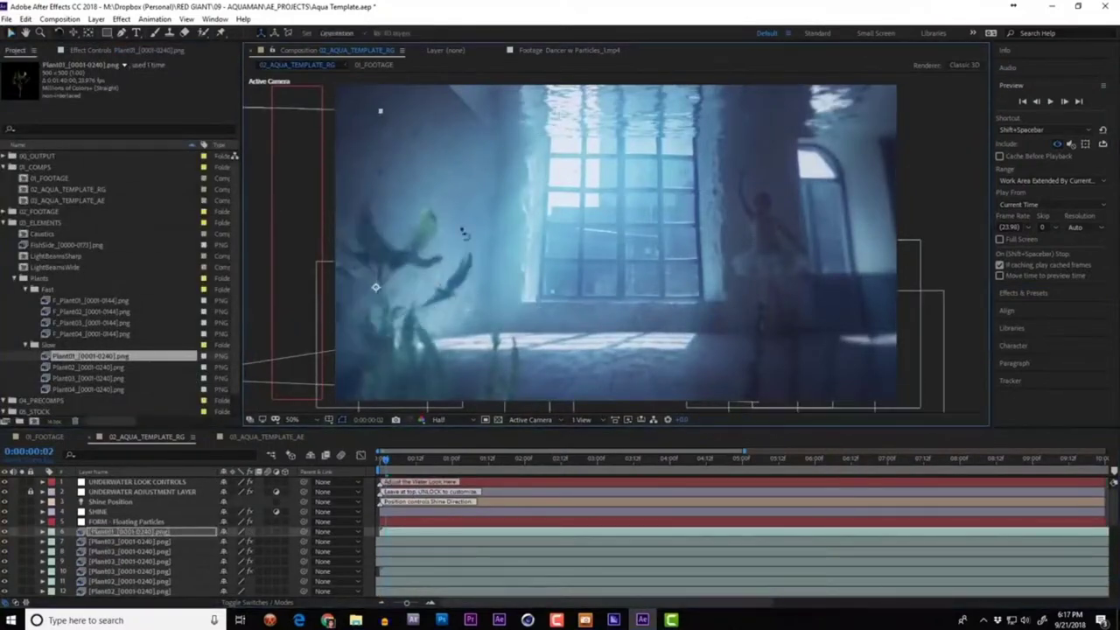
Step: Apply Fast Blur (Legacy) to the large foreground Plant01 layer and hide the layer controls for the preview
key(F3)
right_click(131, 219)
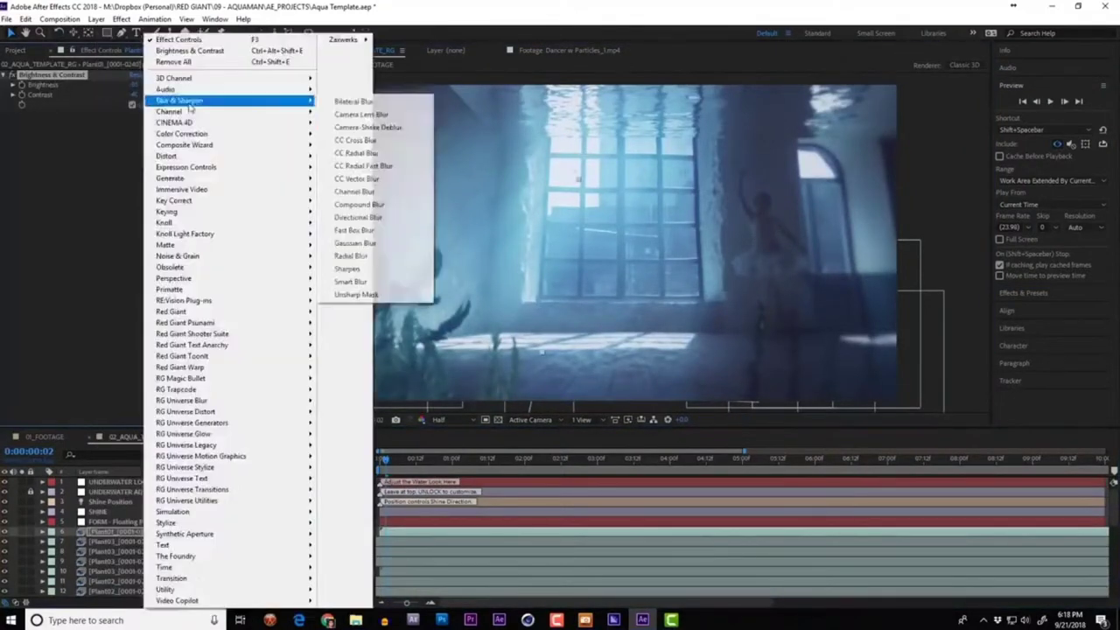
key(Escape)
key(ctrl+space)
text(fast)
key(Return)
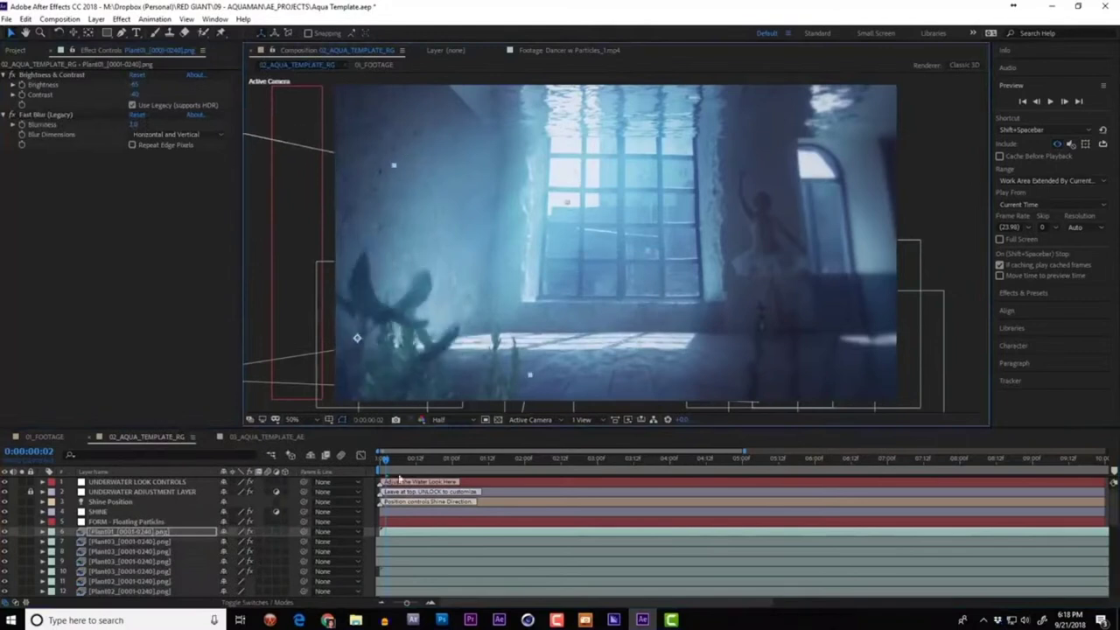
key(ctrl+shift+h)
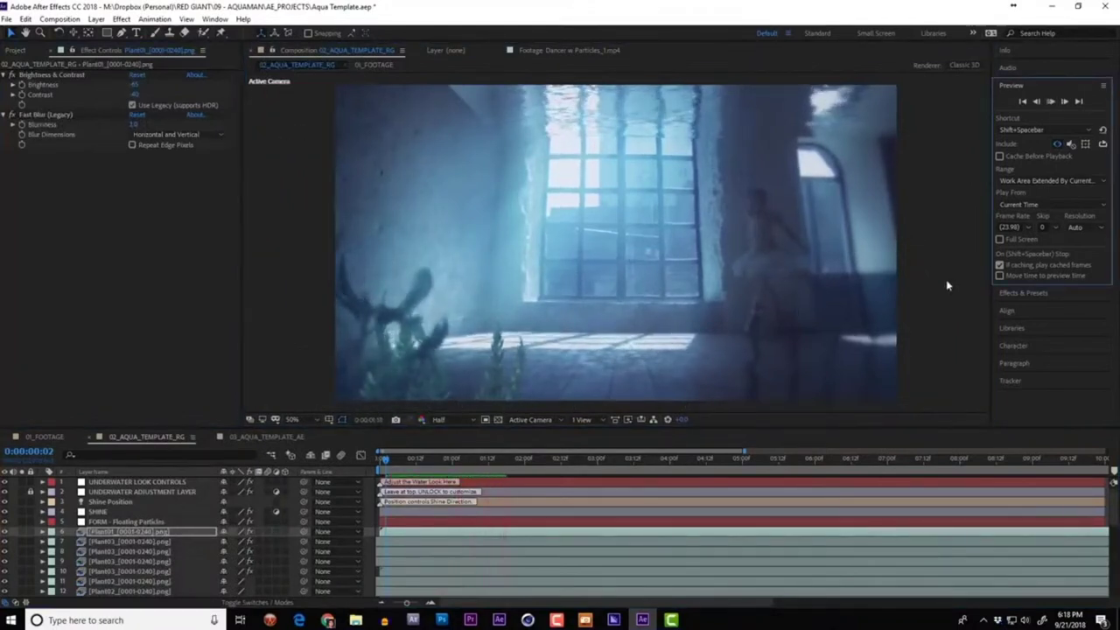
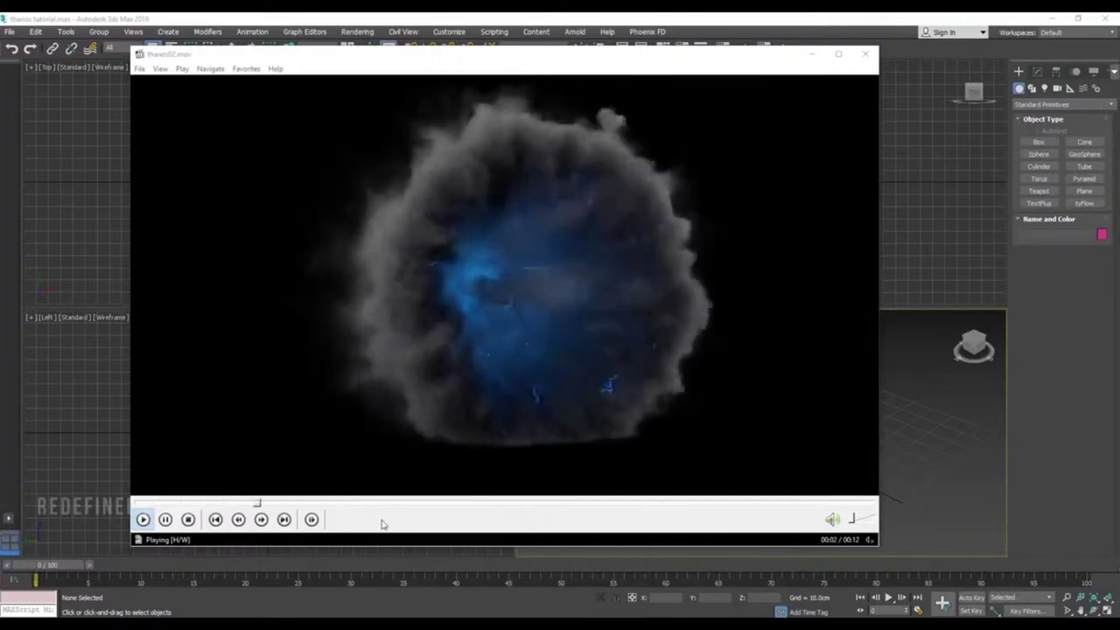
Step: In 3ds Max, check the system unit settings and the metric display unit in Units Setup
click(618, 283)
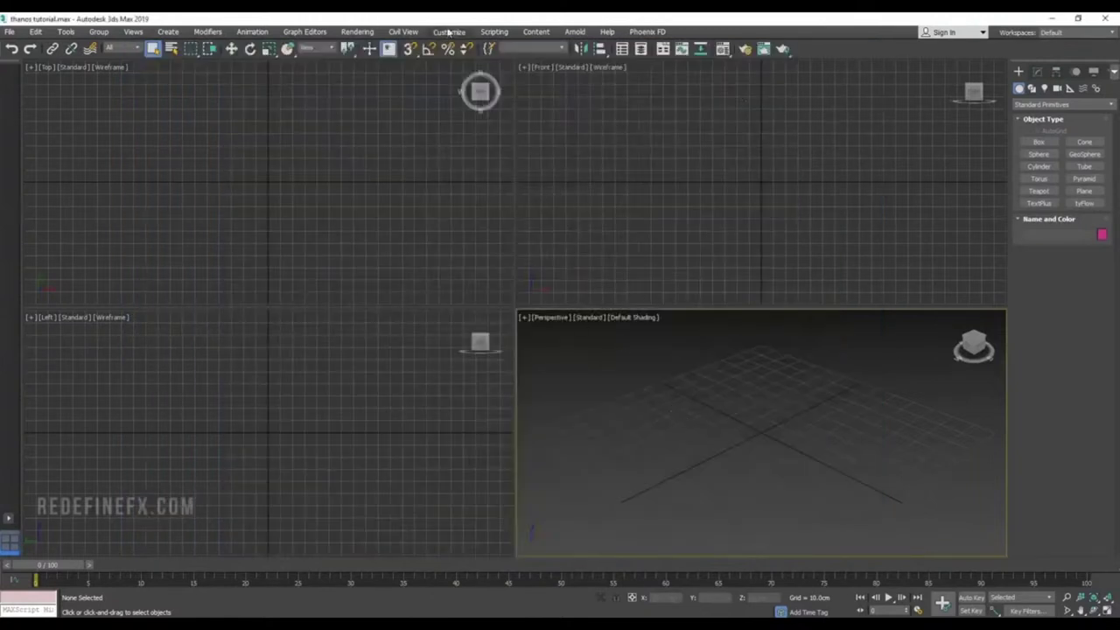
click(449, 32)
click(465, 184)
click(537, 225)
click(559, 377)
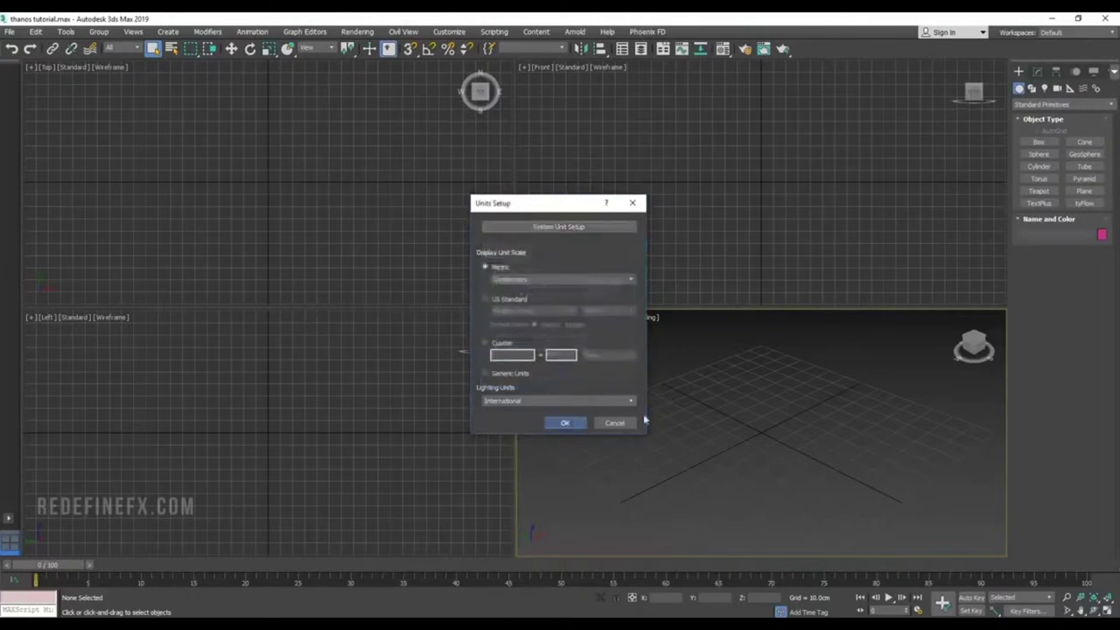
click(564, 423)
Step: Maximise the Perspective view and create a torus at the origin with radii of about 32 cm and 2.7 cm
key(alt+w)
click(1040, 180)
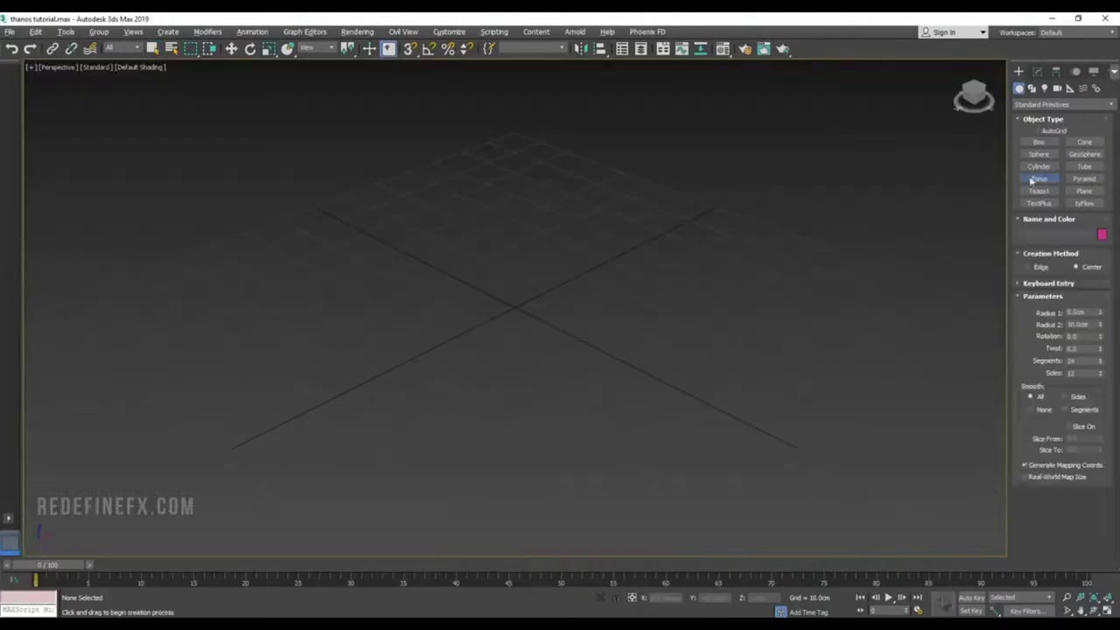
drag(514, 313, 582, 396)
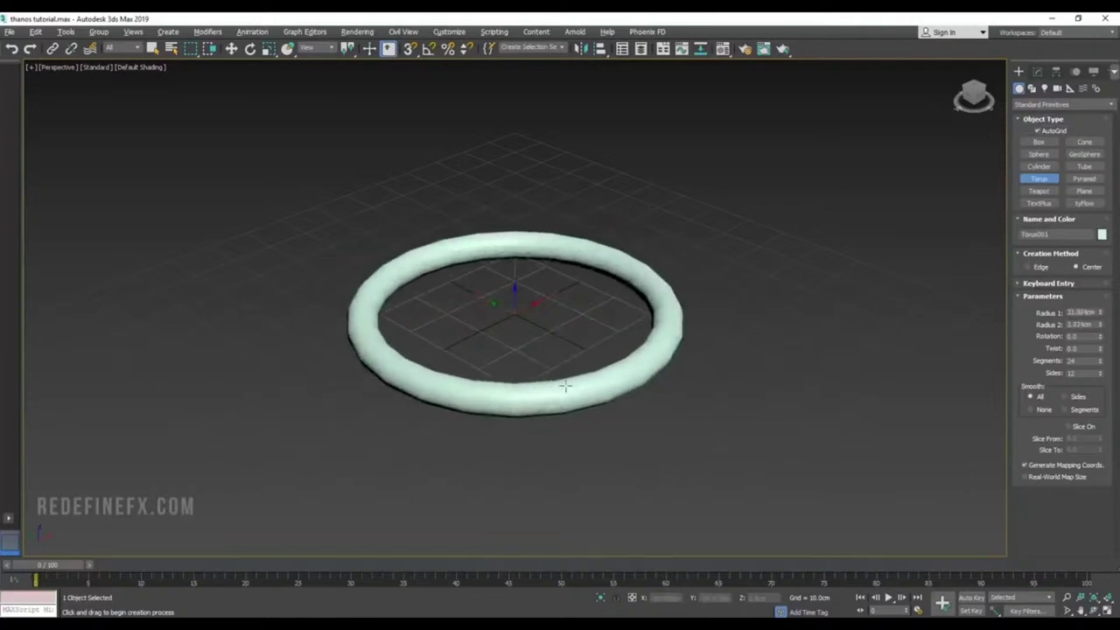
right_click(582, 382)
Step: Turn on angle snapping and rotate the torus so it stands upright
key(a)
key(e)
drag(562, 349, 580, 324)
key(w)
alt+middle_drag(580, 325, 504, 218)
Step: Play and pause the reference clip thanos02.mov to examine the portal's smoke ring, then minimise the player
key(alt+Tab)
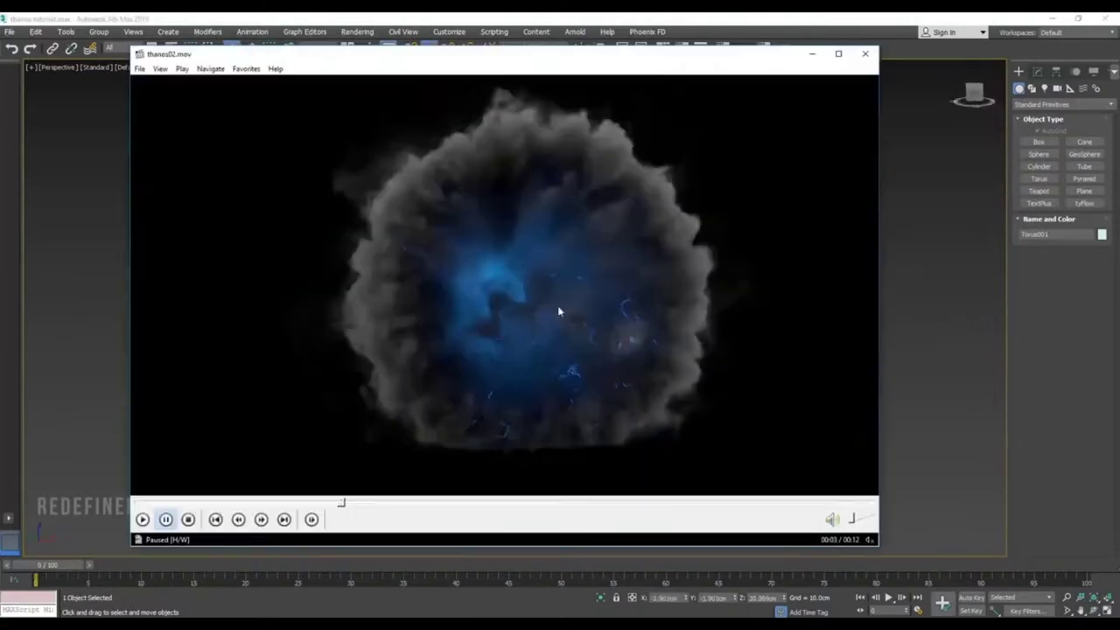
key(space)
key(space)
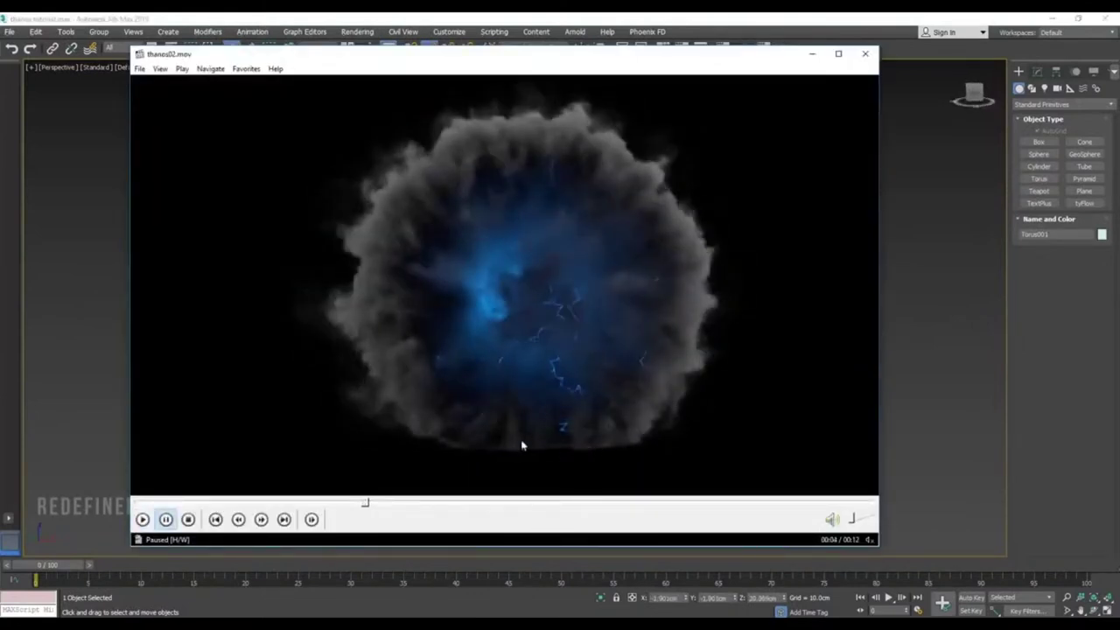
click(811, 55)
Step: Clone the upright torus at a distance along its axis and scale the copy down uniformly to about 23%
alt+middle_drag(673, 335, 640, 328)
scroll(533, 329, up, 5)
alt+middle_drag(533, 325, 545, 151)
scroll(610, 290, down, 5)
alt+middle_drag(611, 289, 587, 283)
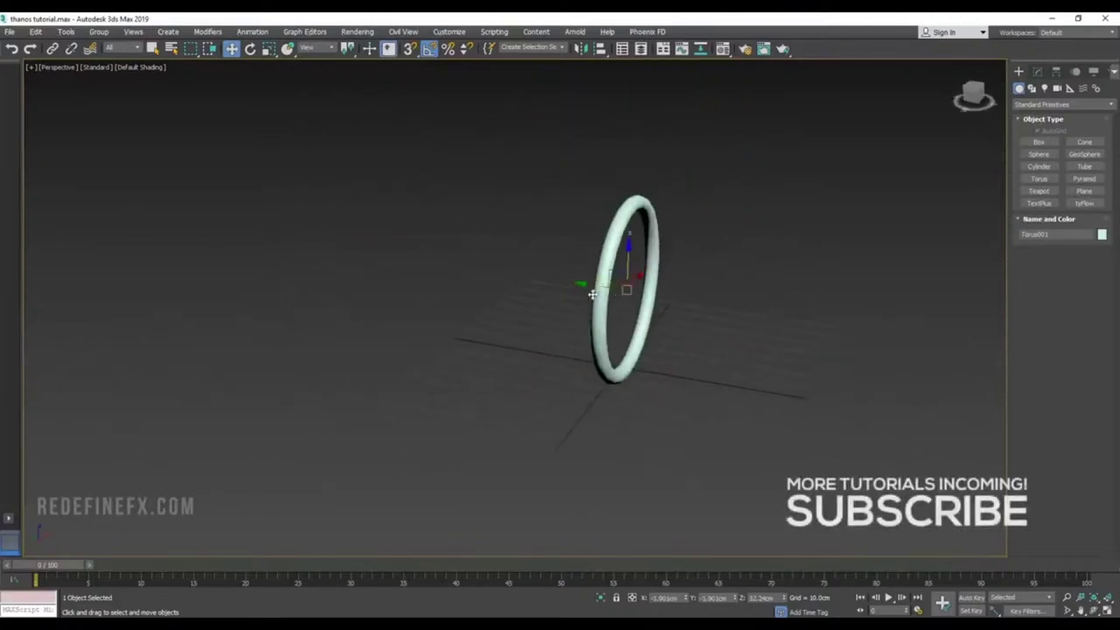
mouse_move(595, 285)
shift+mouse_down()
mouse_move(496, 253)
mouse_move(401, 256)
mouse_move(570, 463)
shift+mouse_up()
click(563, 374)
key(r)
alt+middle_drag(461, 271, 475, 275)
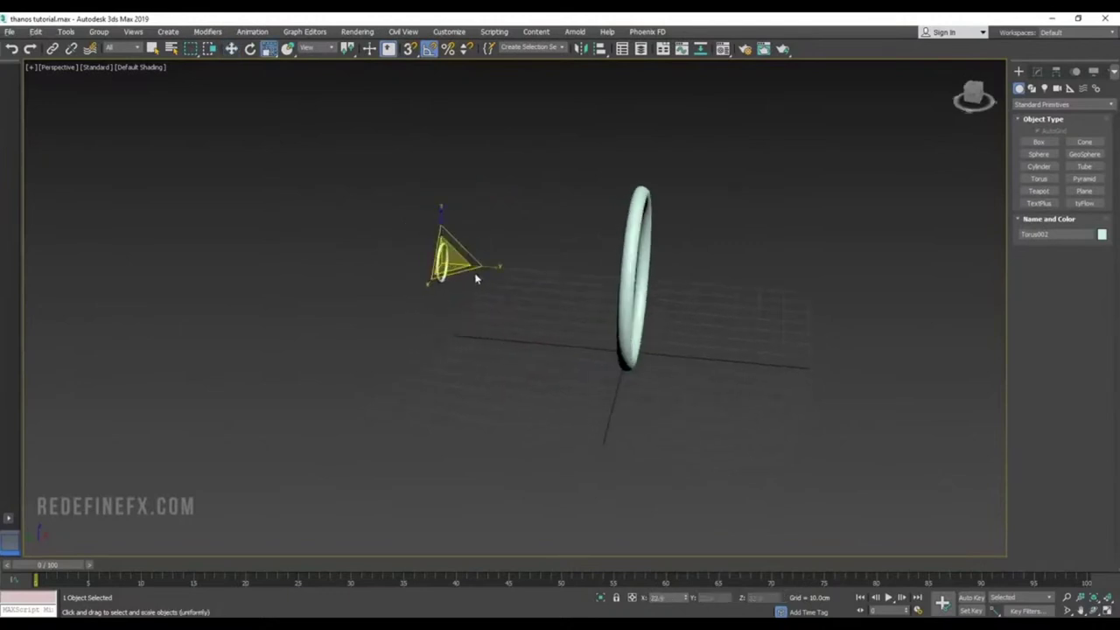
Step: Set the small torus's Radius 2 to 10 cm and move it farther from the large ring
click(1037, 71)
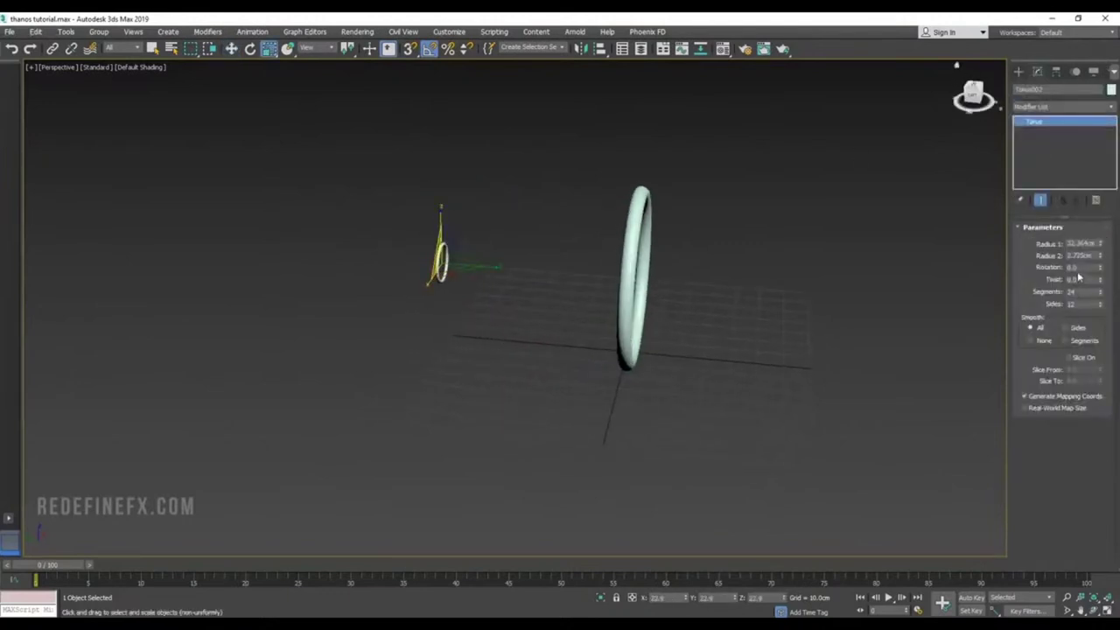
double_click(1076, 256)
text(10)
key(Return)
key(w)
alt+middle_drag(420, 263, 413, 262)
drag(413, 262, 349, 262)
alt+middle_drag(349, 262, 394, 253)
Step: Create a Point helper on the ground beside the large torus
click(1019, 71)
click(1070, 88)
click(1039, 179)
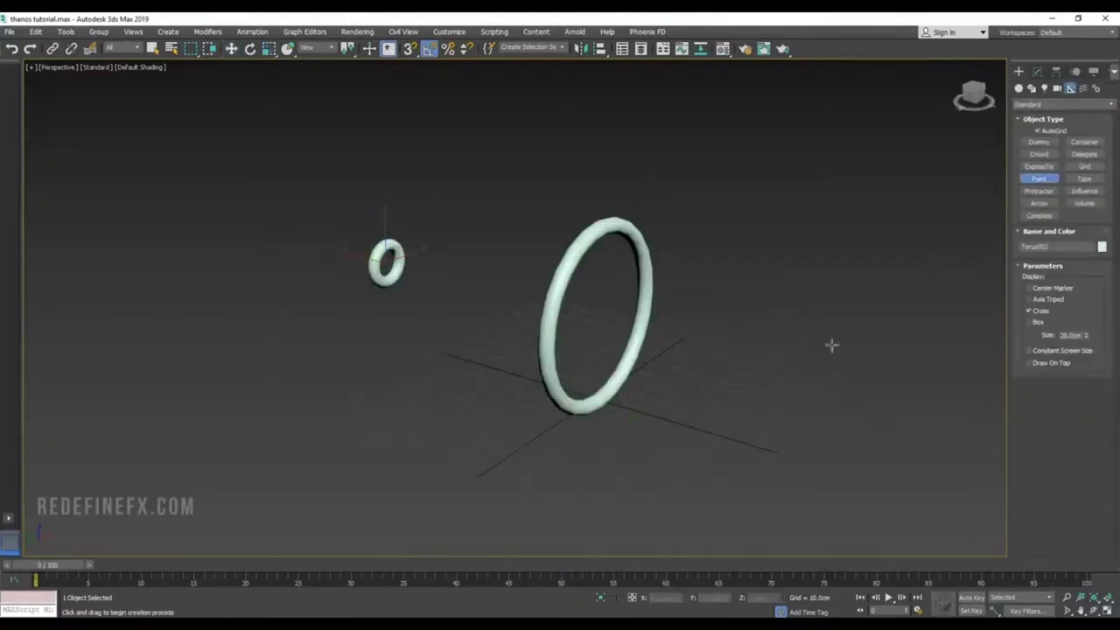
click(675, 450)
key(w)
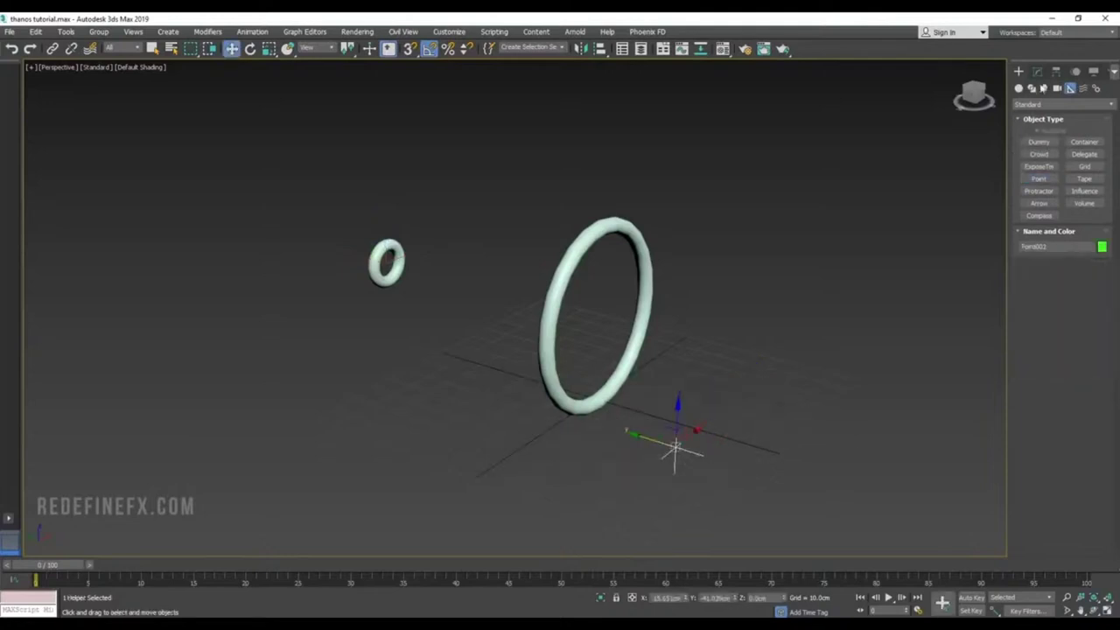
Step: Display the Point helper as a box without the cross and change its object colour to orange
click(1037, 71)
click(1029, 283)
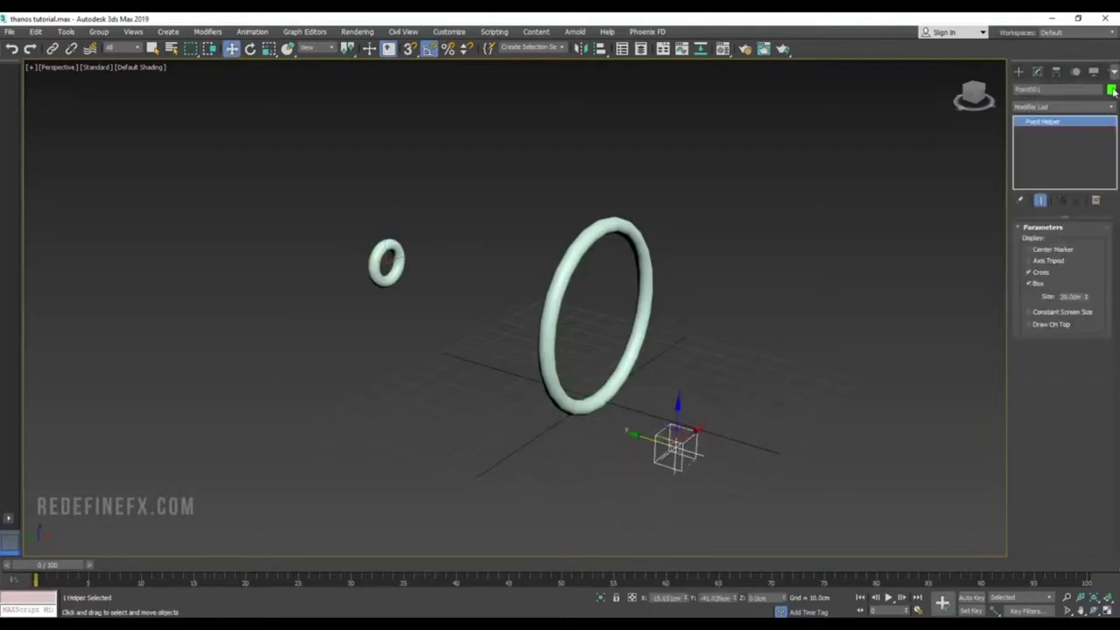
click(1112, 91)
drag(542, 241, 435, 237)
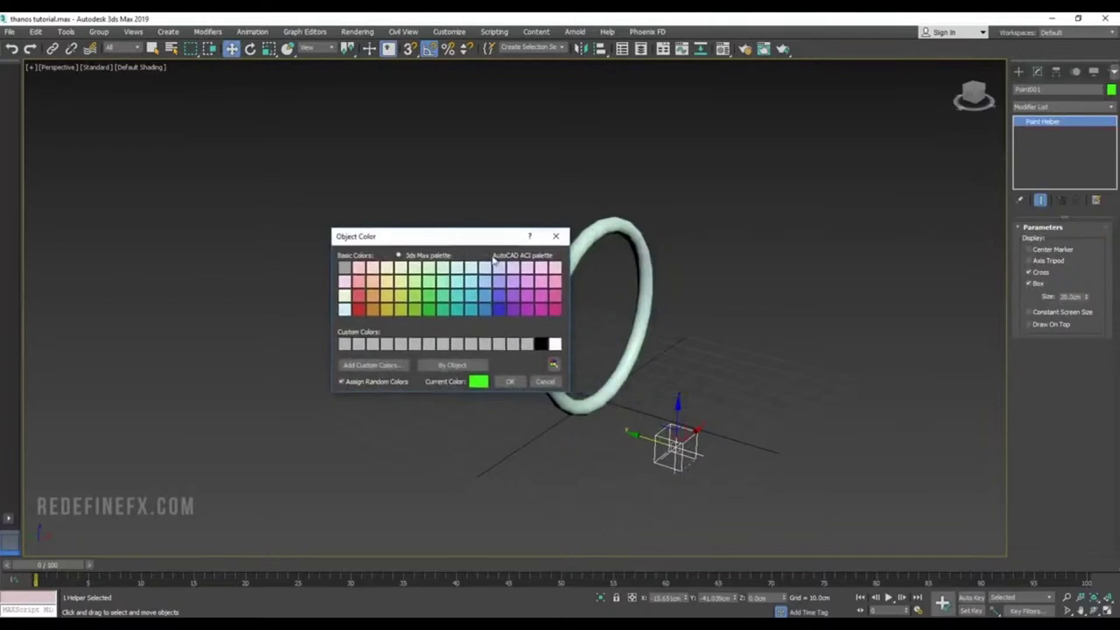
click(372, 310)
click(509, 381)
click(1029, 273)
Step: Align the Point helper to the centre of the large torus and scale it up to nearly three times its size
click(601, 48)
click(636, 231)
click(560, 417)
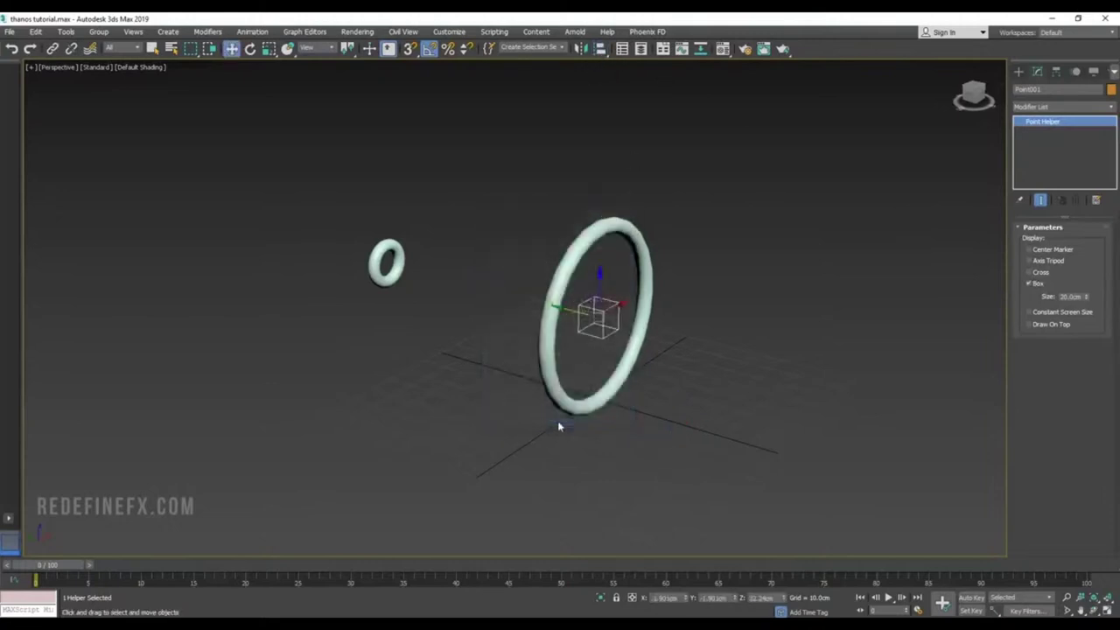
key(r)
drag(569, 225, 654, 262)
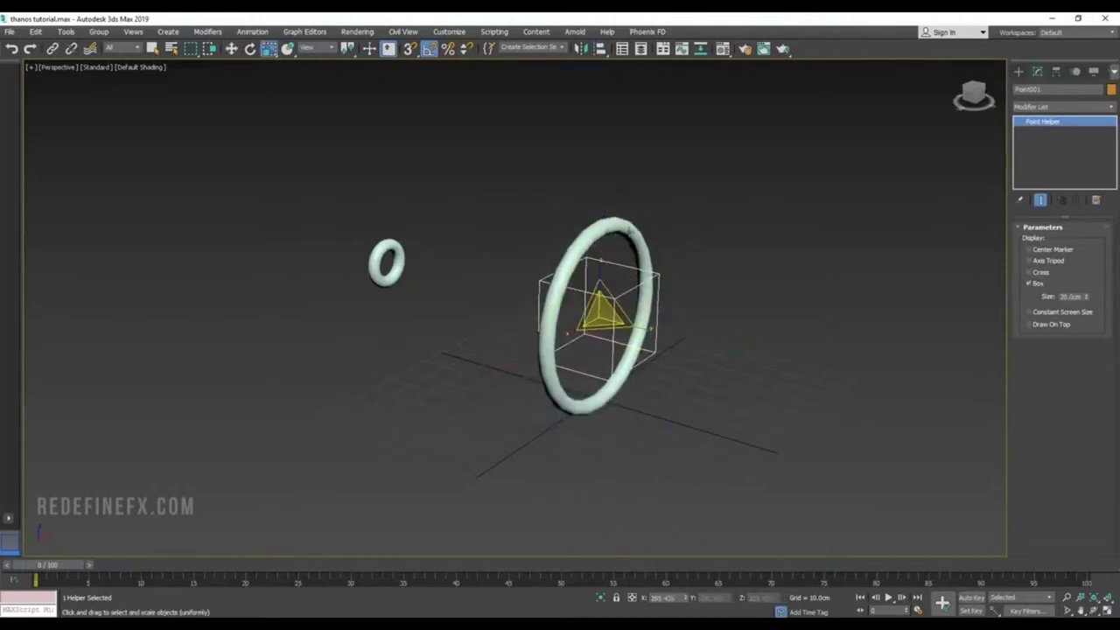
Step: Link the large torus to the Point helper as its parent
click(626, 231)
key(ctrl+l)
drag(631, 231, 632, 304)
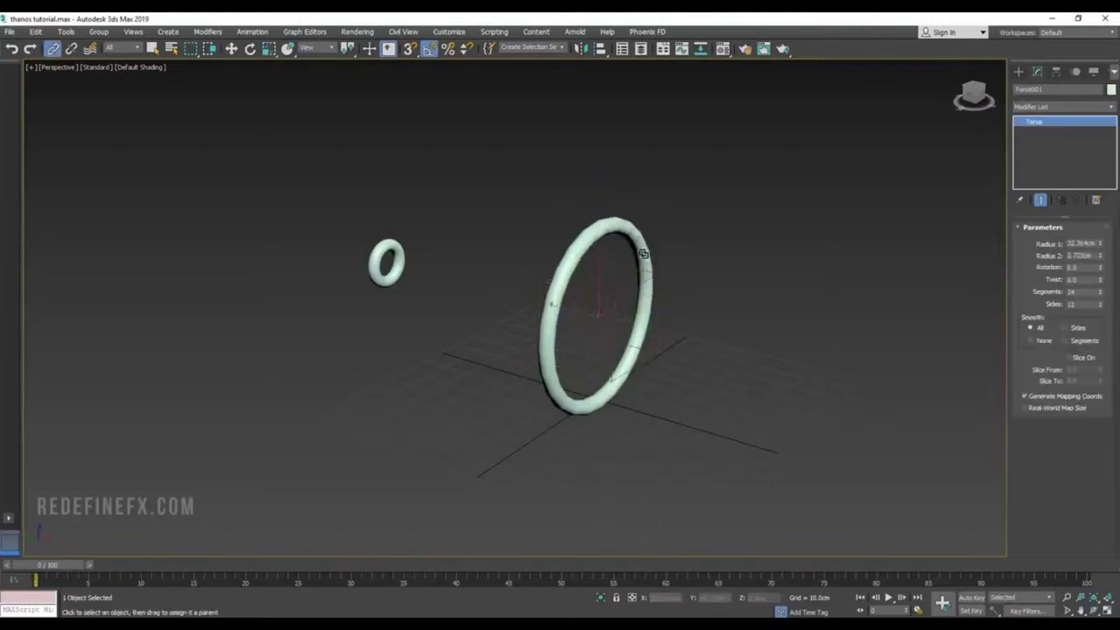
key(w)
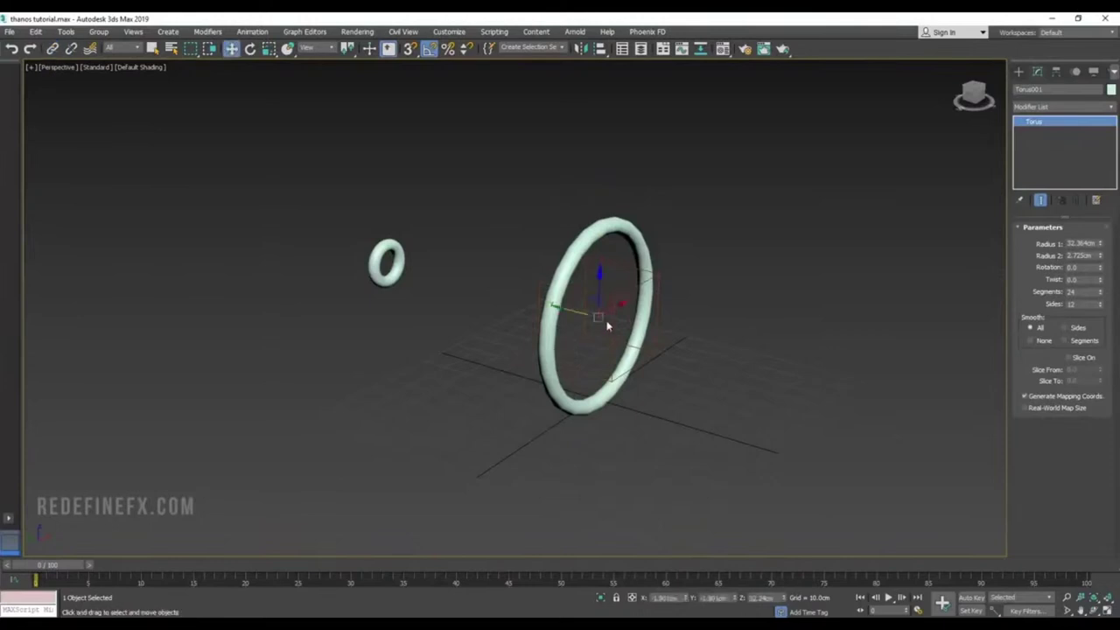
Step: Extend the animation's end time to frame 200
click(616, 319)
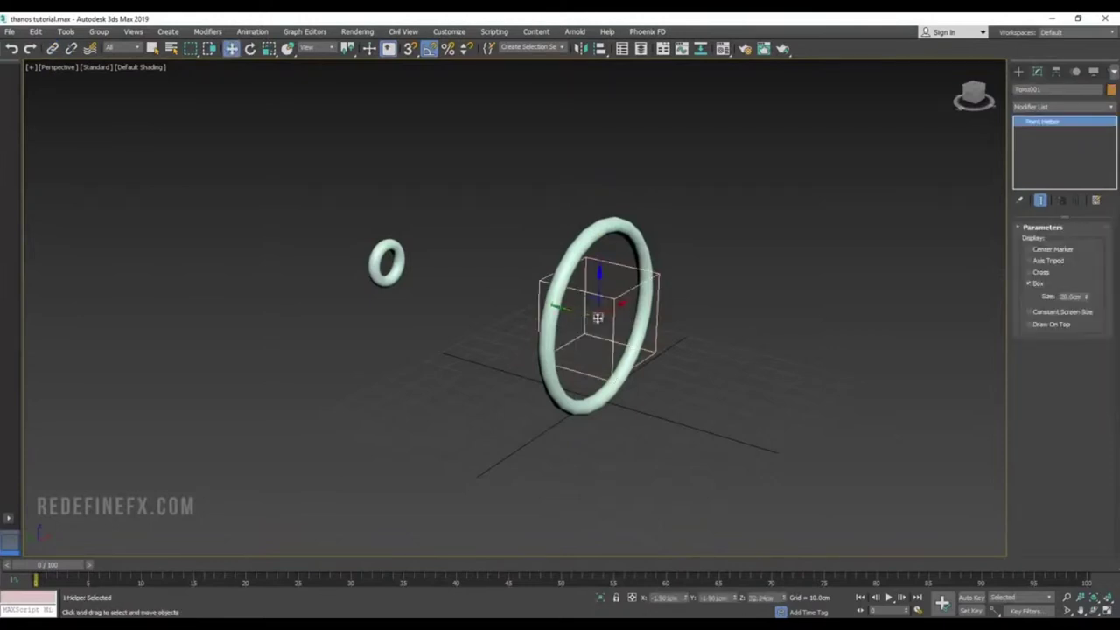
click(919, 610)
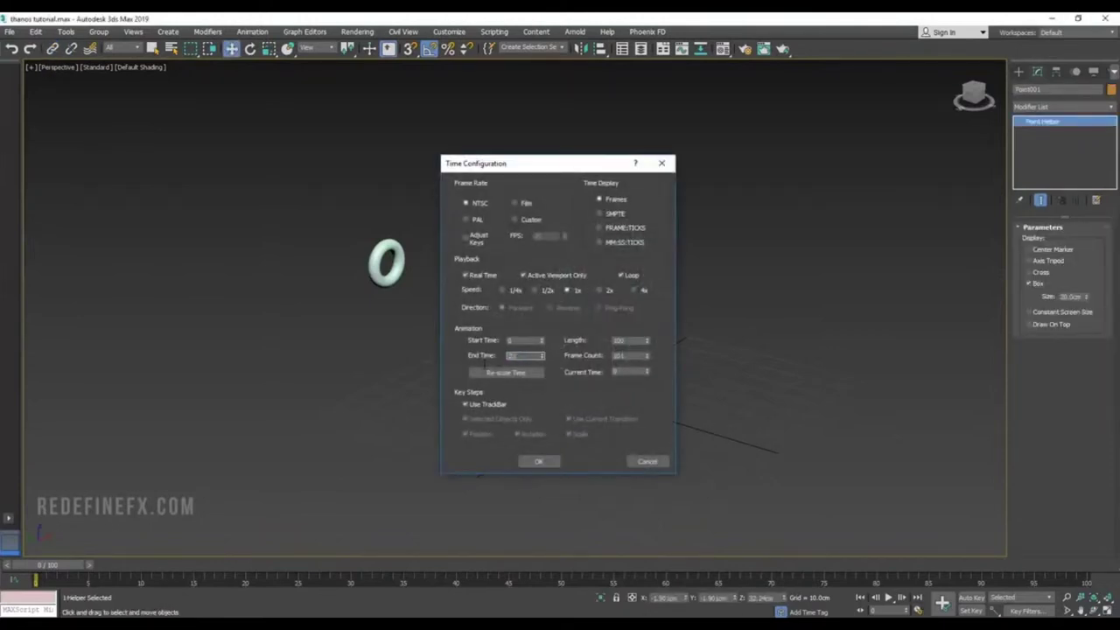
click(536, 462)
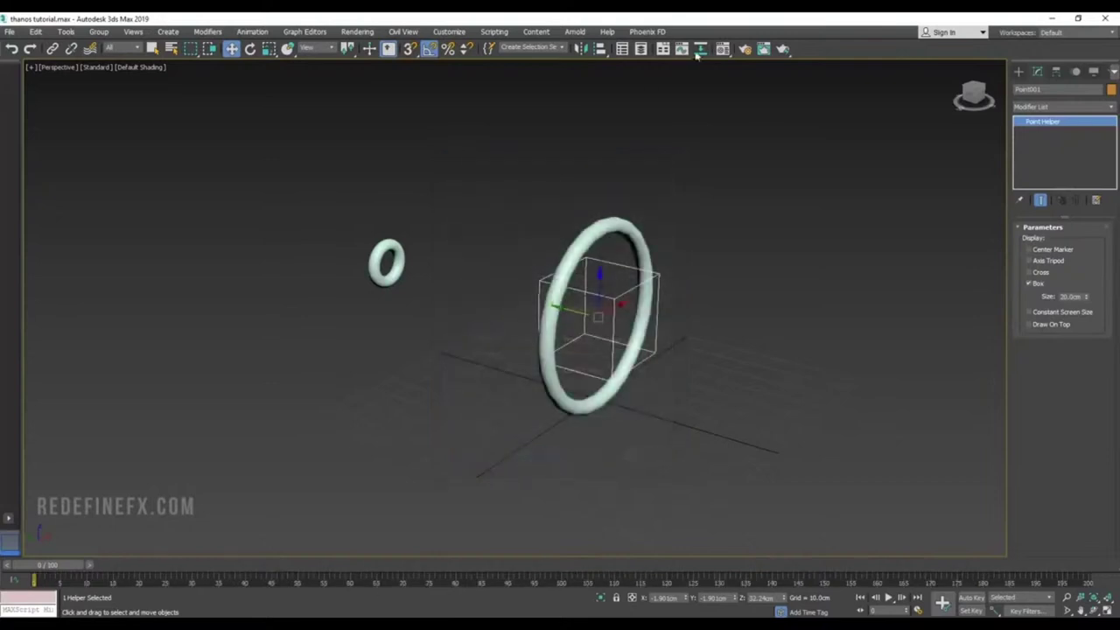
Step: Add a Noise map to the first material's diffuse colour with a high threshold of 0.6 and low of 0.4, and preview it enlarged
click(725, 50)
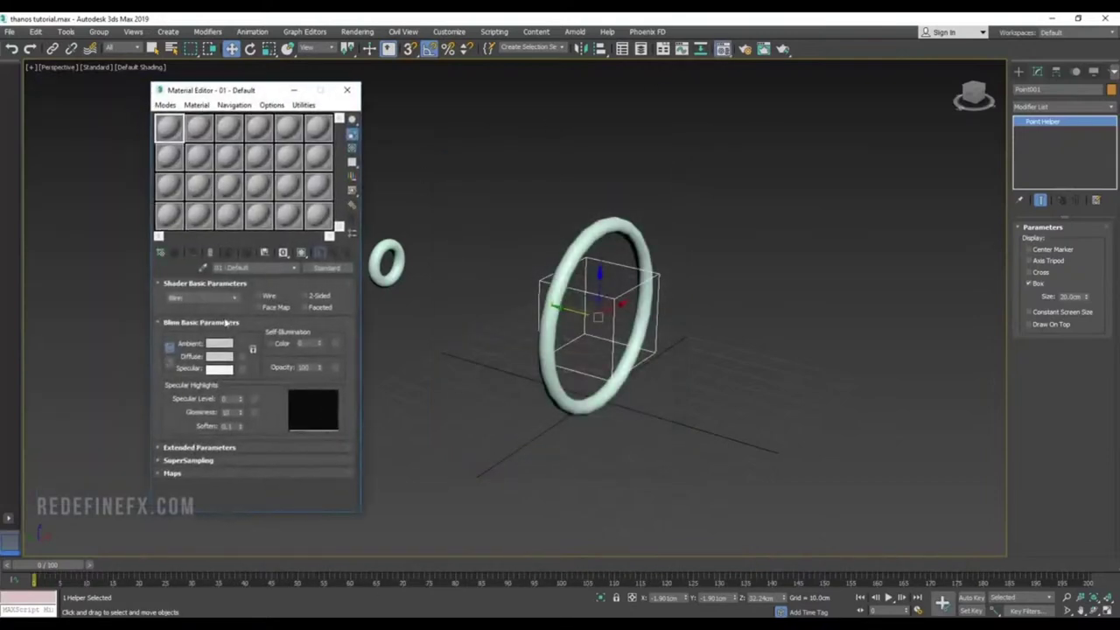
click(243, 356)
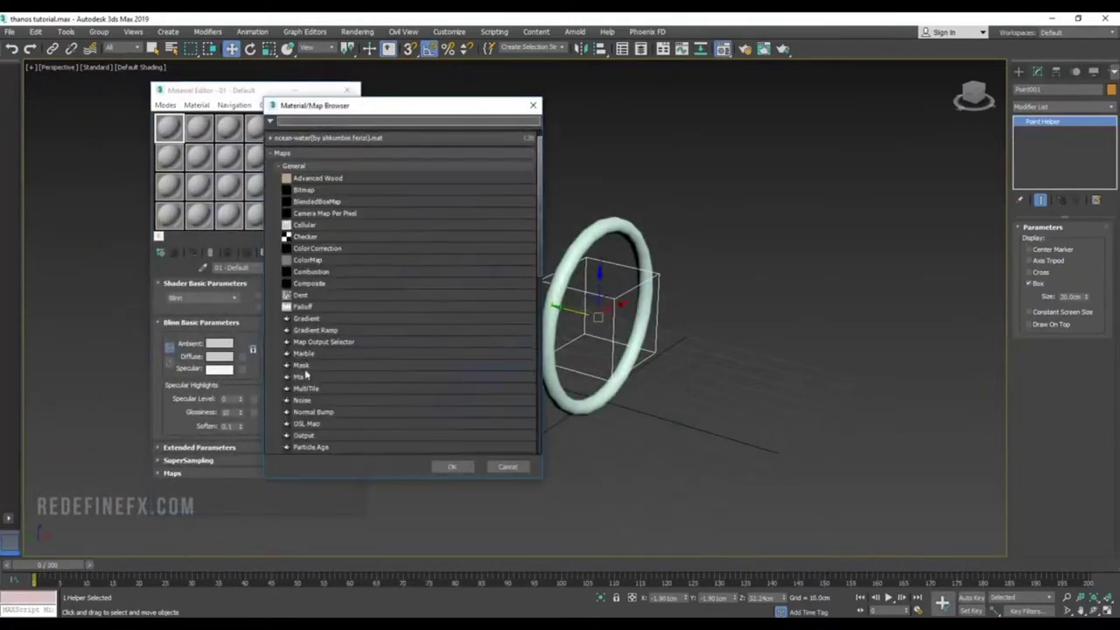
double_click(302, 400)
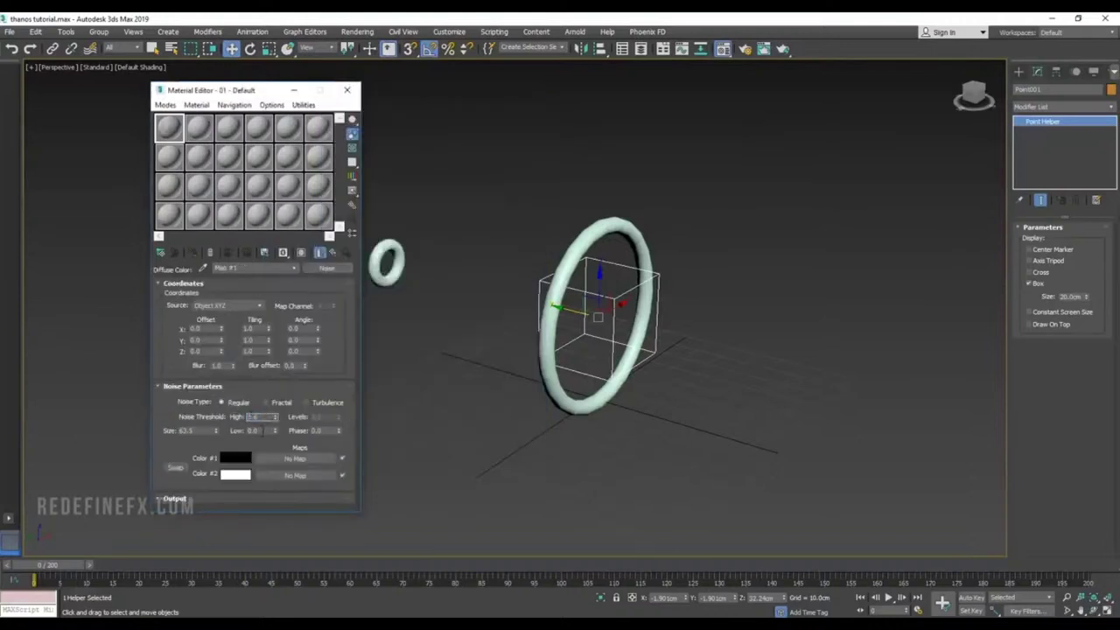
text(0.6)
key(Tab)
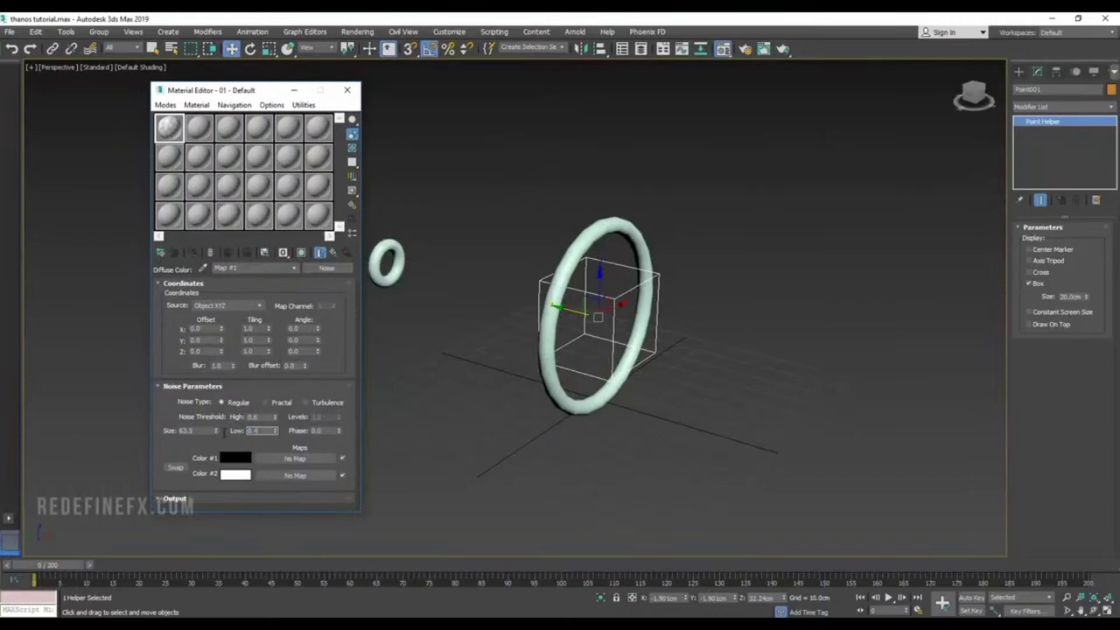
double_click(166, 131)
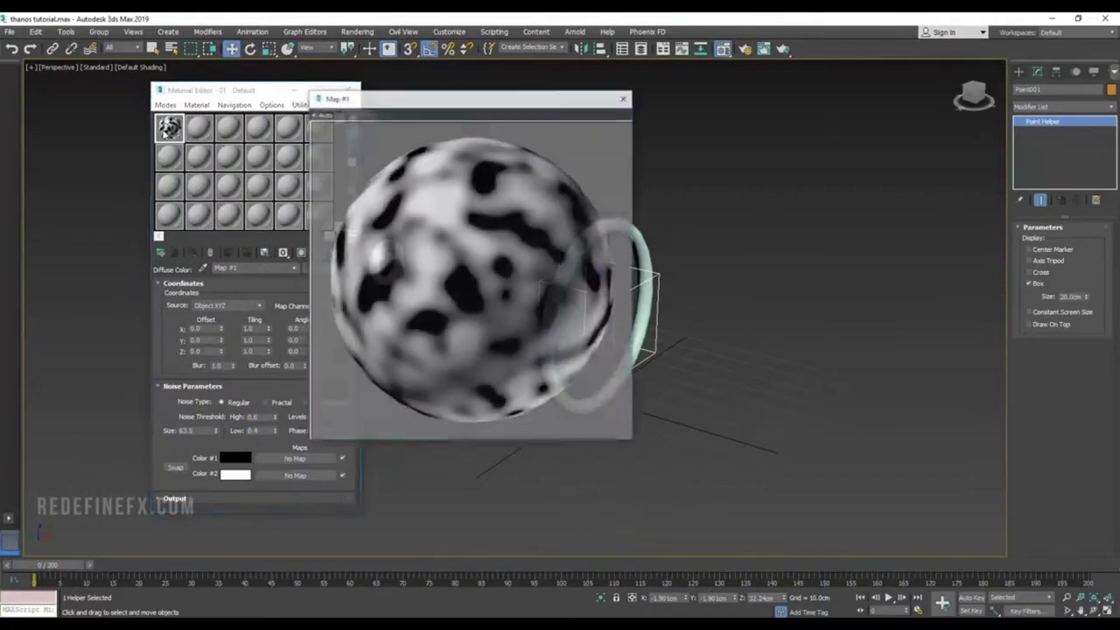
click(624, 97)
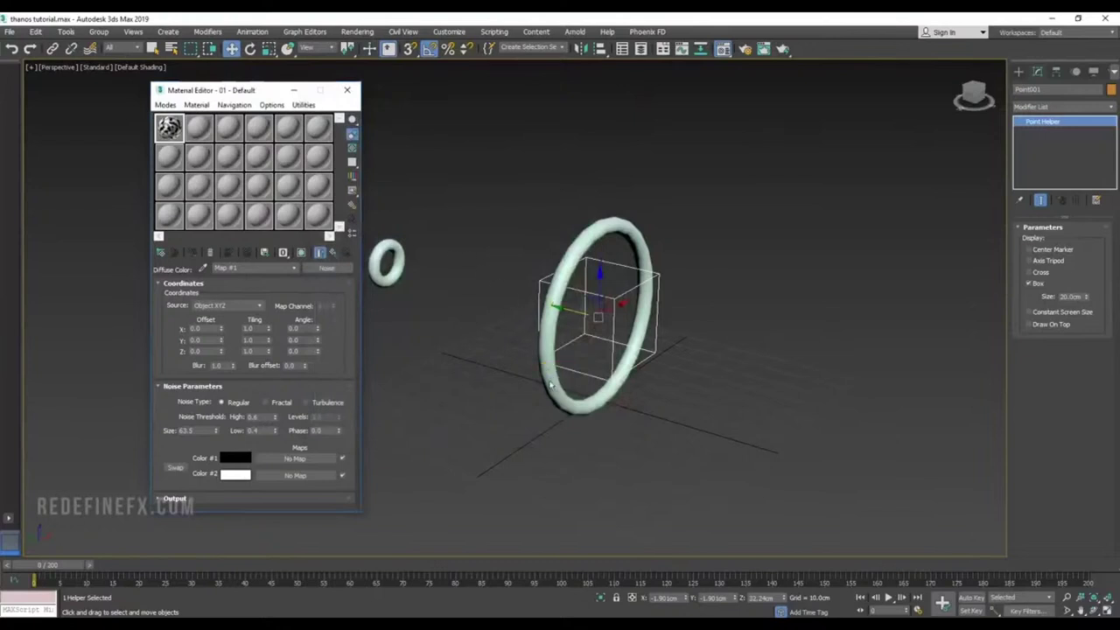
Step: Show the noise material on the large torus in the viewport and set the noise size to 5
click(301, 253)
scroll(533, 289, up, 5)
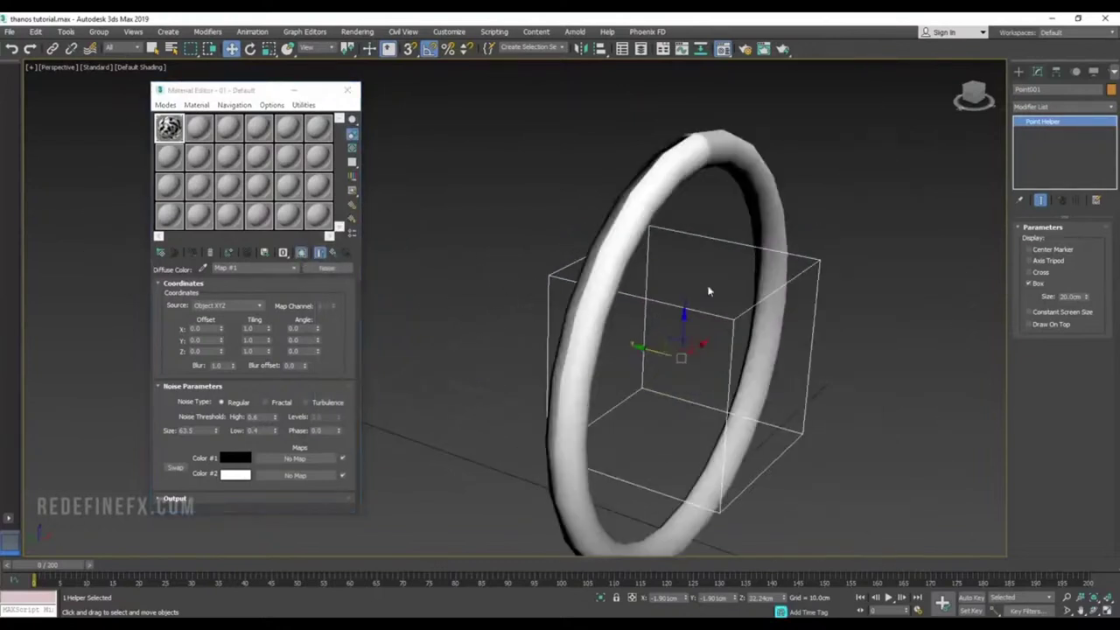
double_click(194, 430)
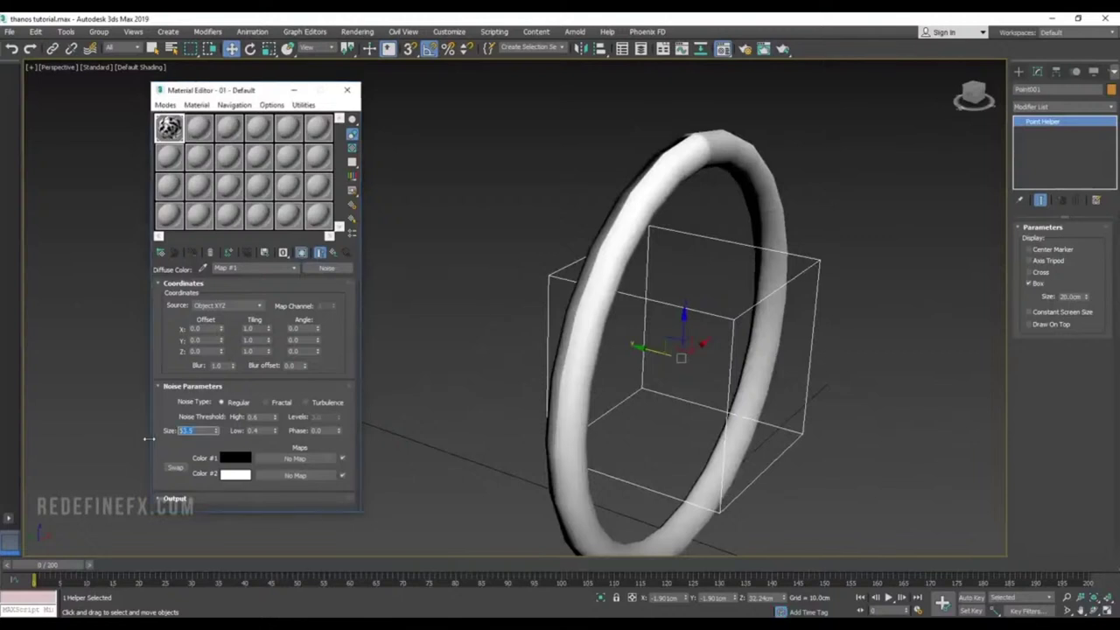
text(1)
key(Return)
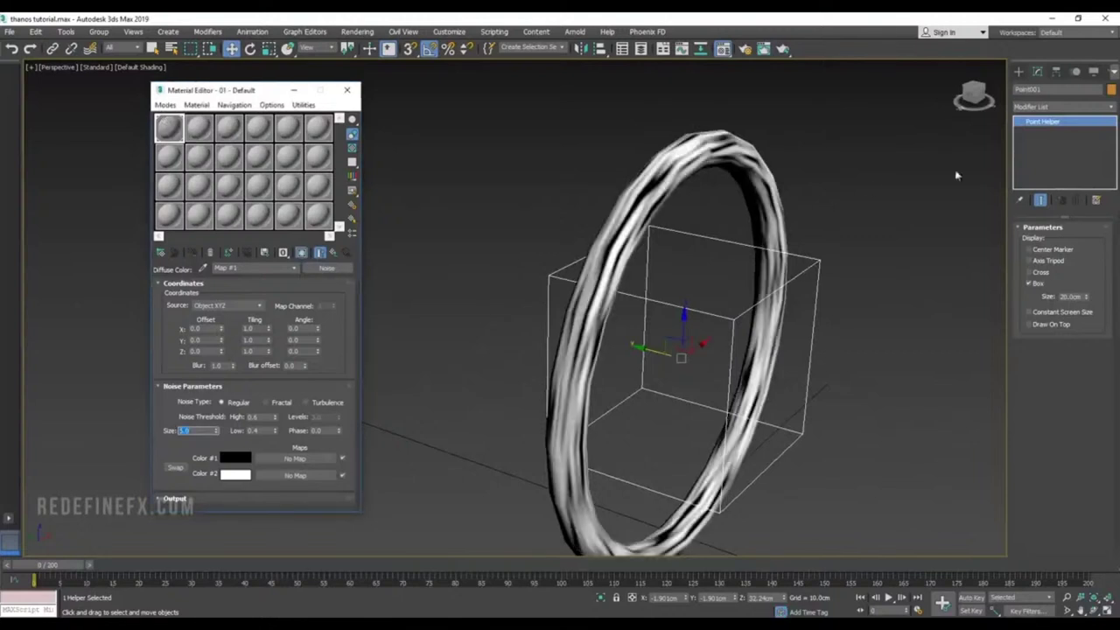
Step: Add a UVW Map modifier with planar mapping to the large torus
click(748, 190)
click(1114, 107)
scroll(1098, 454, down, 10)
scroll(1098, 453, down, 1)
click(1051, 506)
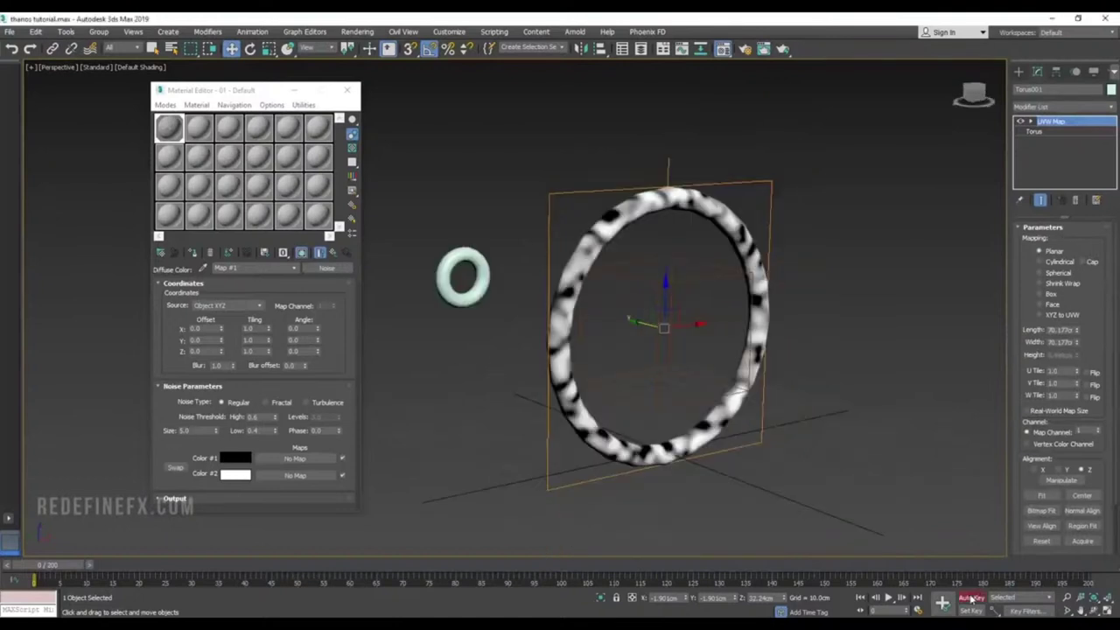
Step: Animate the noise Phase to 25 at frame 200 with Auto Key and preview the motion along the timeline
key(n)
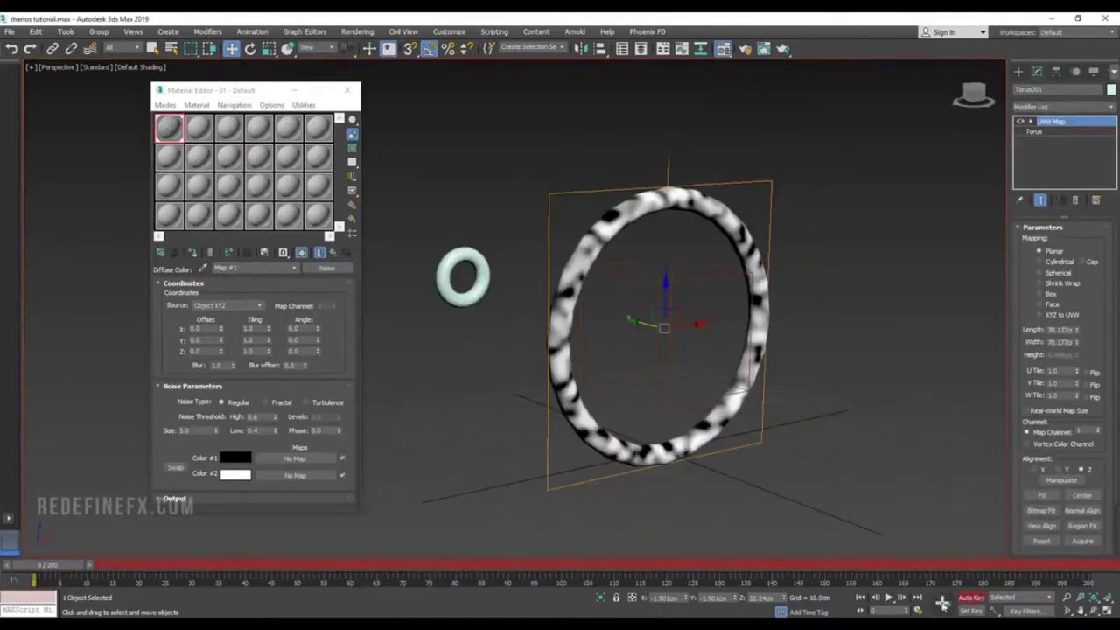
click(1085, 567)
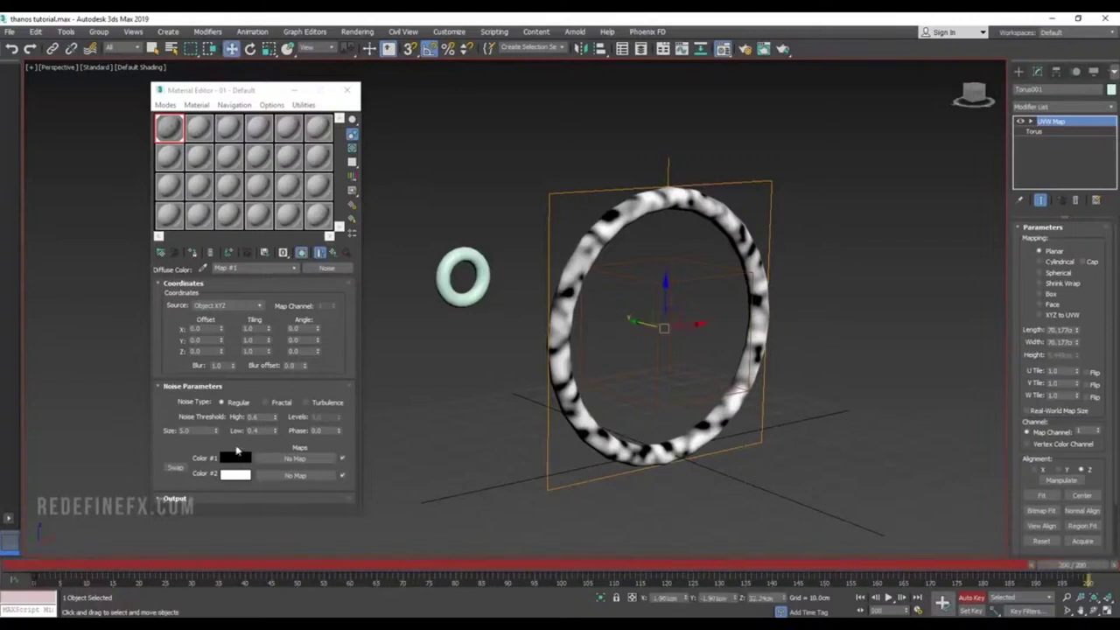
double_click(326, 430)
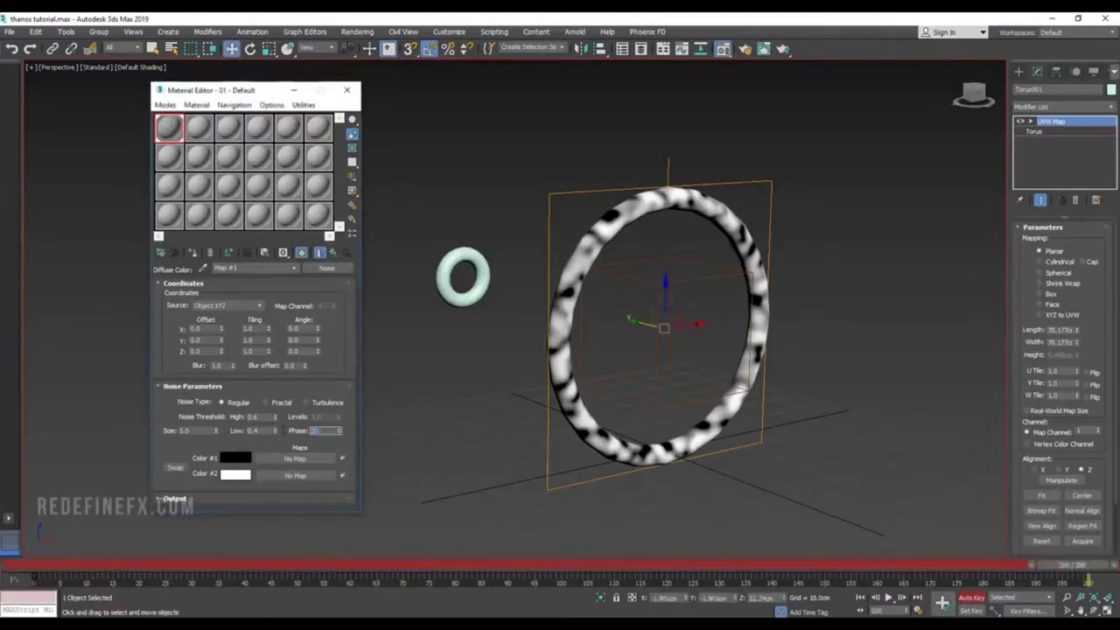
text(25)
key(Return)
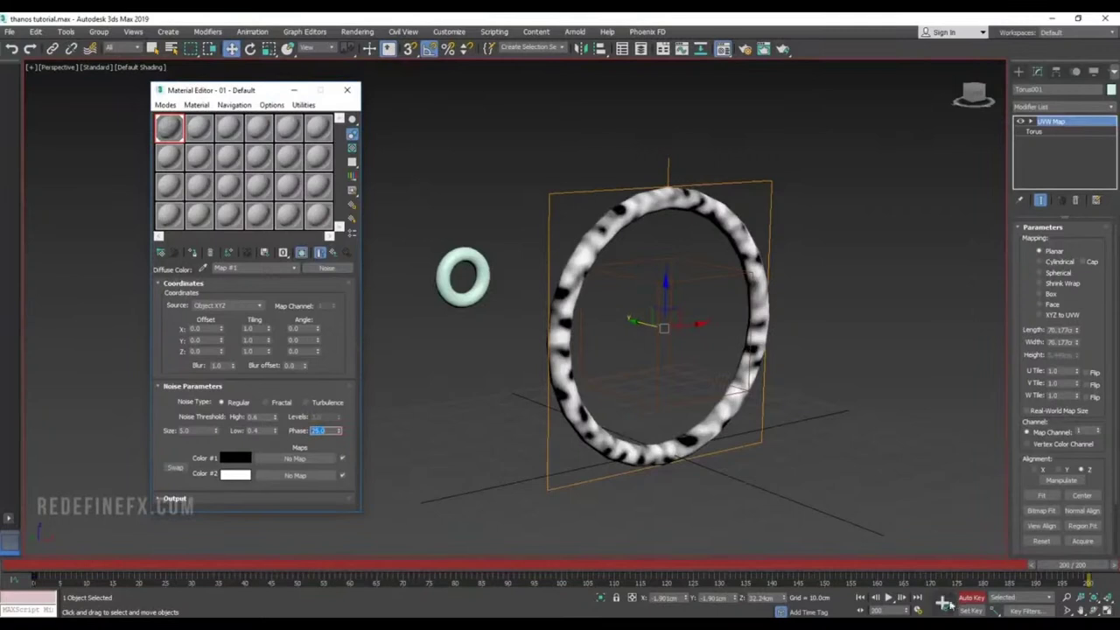
key(/)
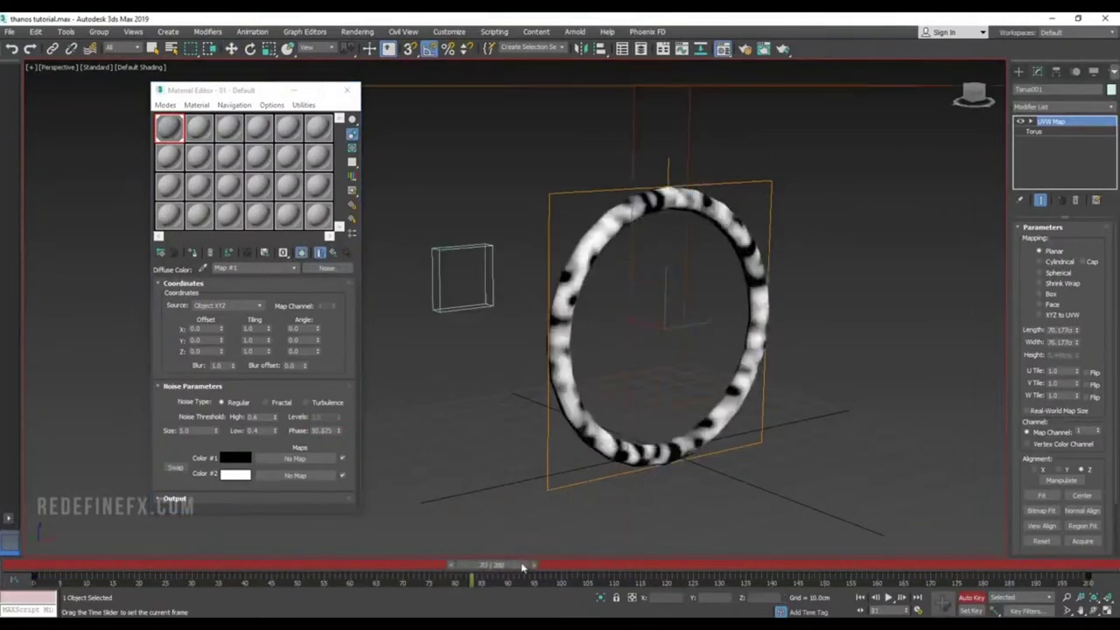
key(/)
key(w)
Step: Turn off Auto Key and create a PhoenixFD fire/smoke source on the ground beside the large torus
click(1019, 71)
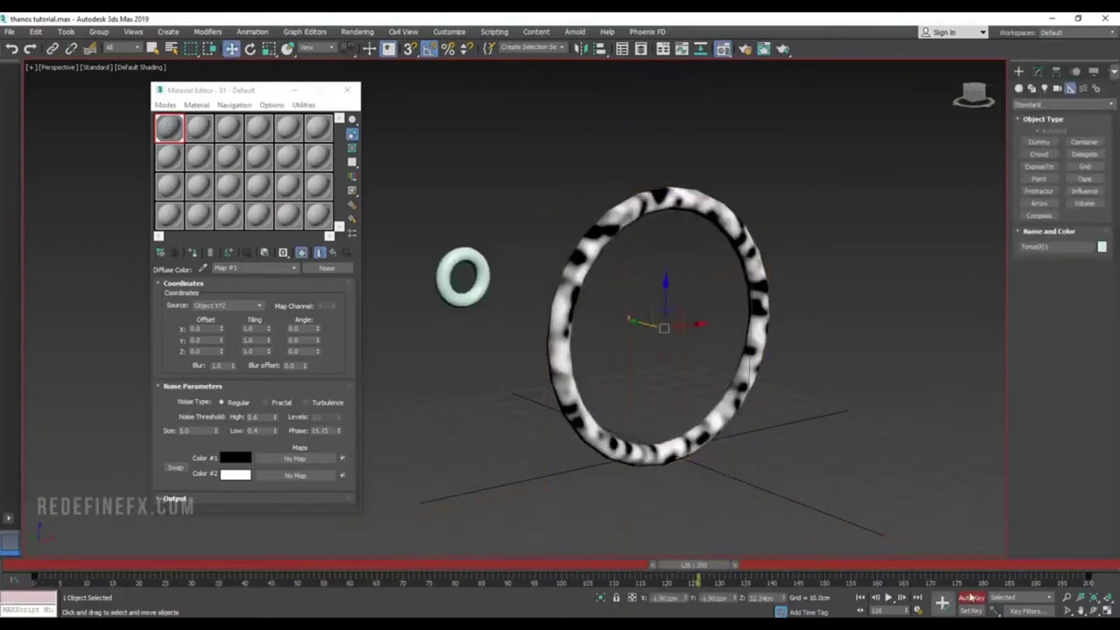
click(1072, 104)
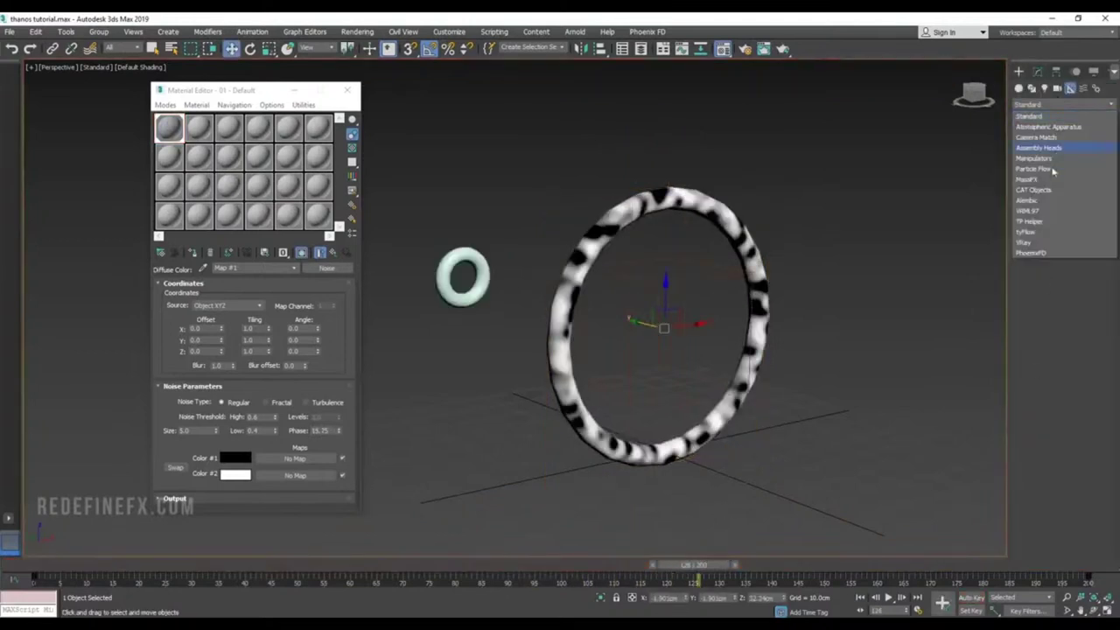
click(1031, 252)
click(1039, 142)
click(884, 399)
right_click(884, 399)
click(1038, 71)
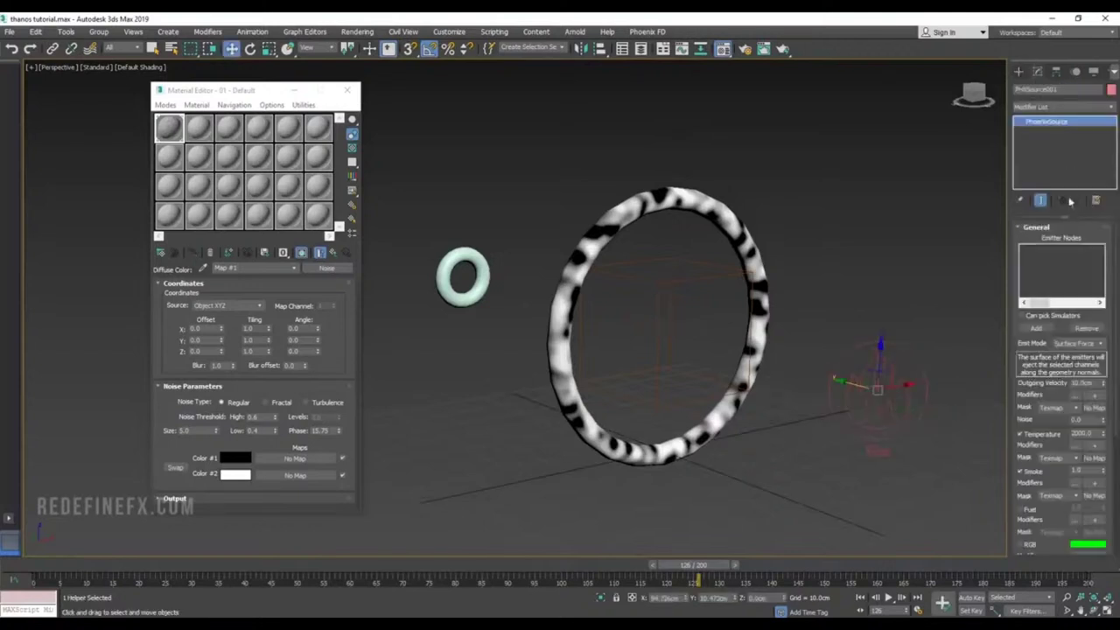
Step: Add the large torus to the Phoenix source's emitter nodes
click(1036, 327)
click(751, 249)
click(808, 245)
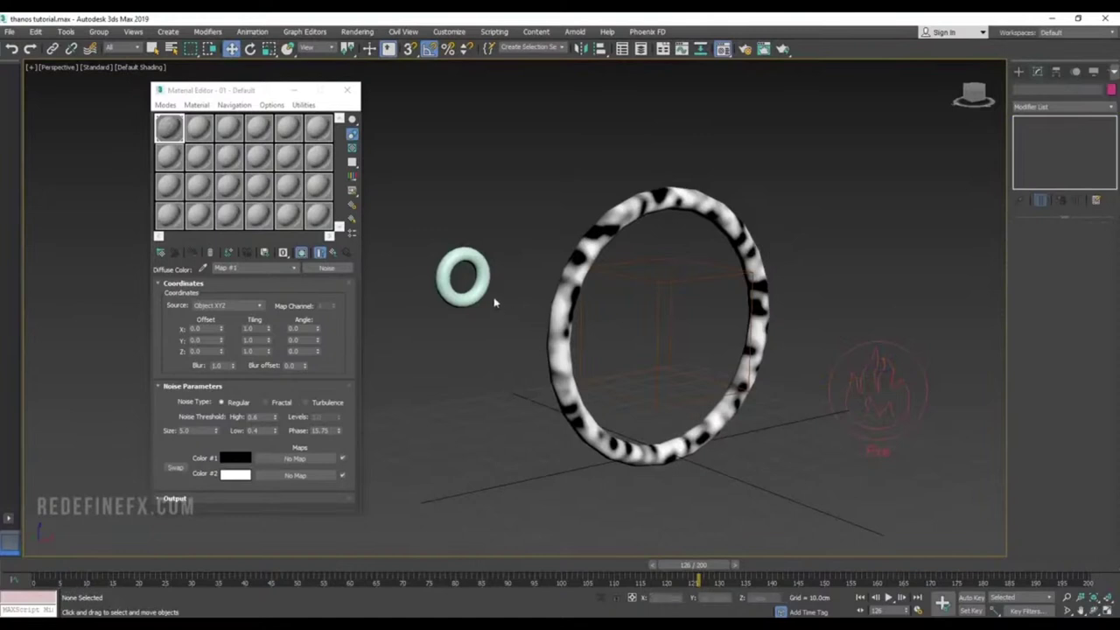
Step: Display the small torus as a box through its object properties
click(465, 254)
right_click(465, 254)
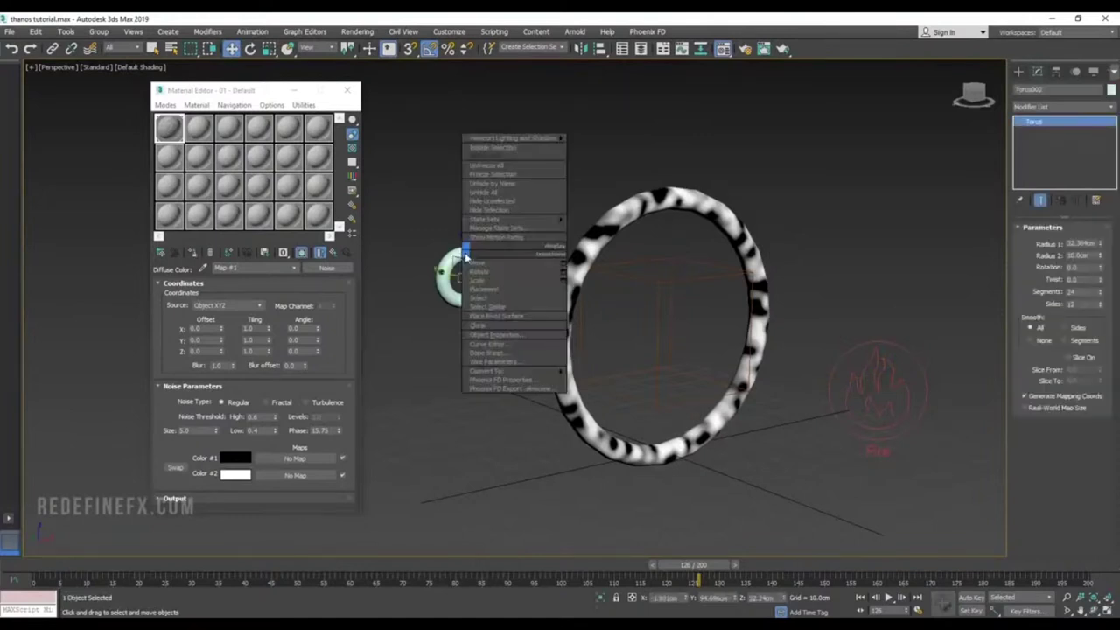
click(504, 336)
click(579, 302)
click(594, 485)
Step: Make the small torus non-solid in its Phoenix FD properties
right_click(469, 306)
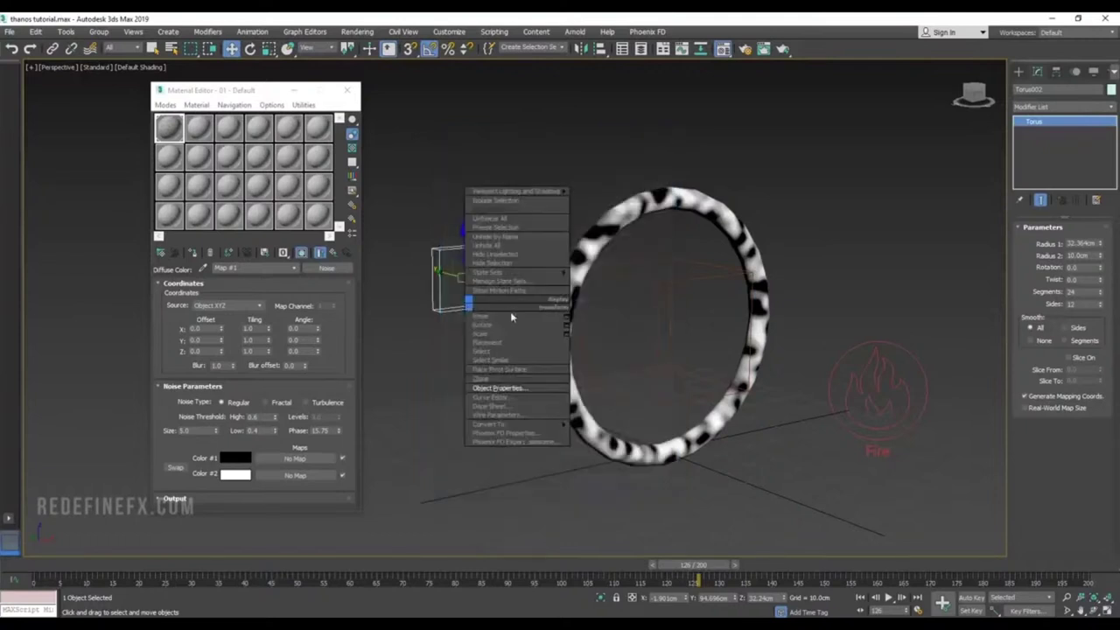
click(500, 433)
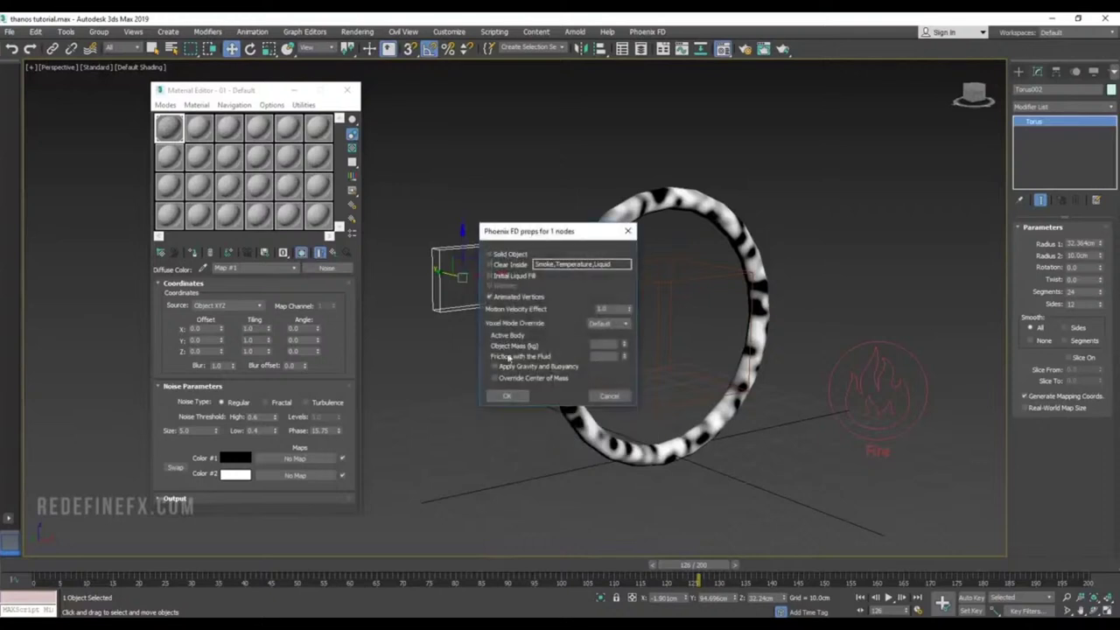
click(507, 396)
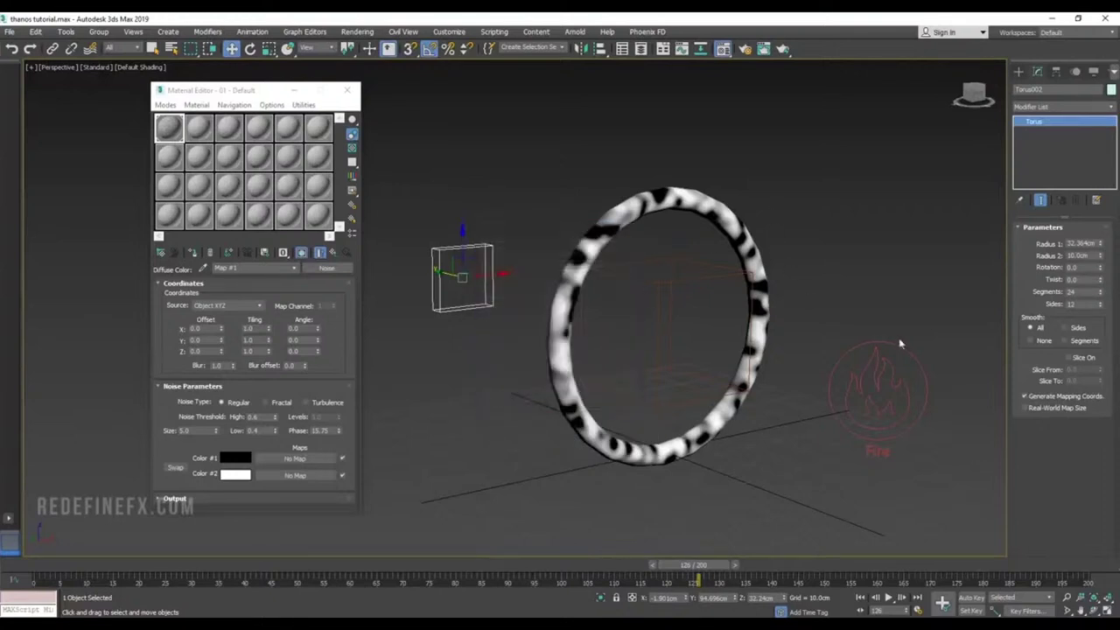
Step: Set the Phoenix source's outgoing velocity to 75 cm and review the smoke portal reference video thanos02.mov
click(840, 421)
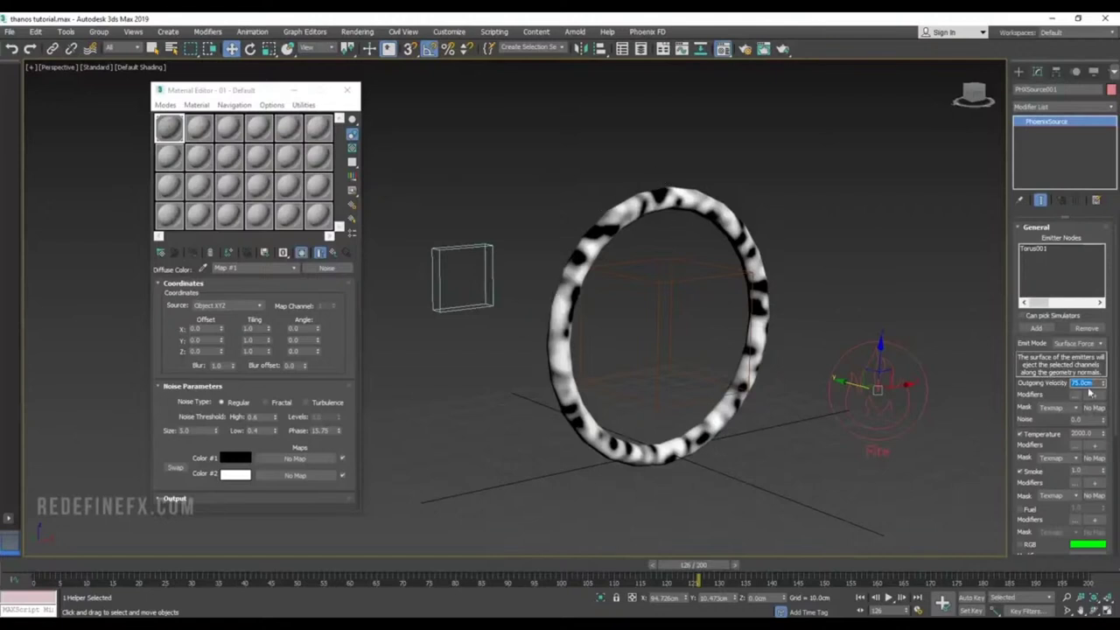
drag(1047, 394, 1039, 284)
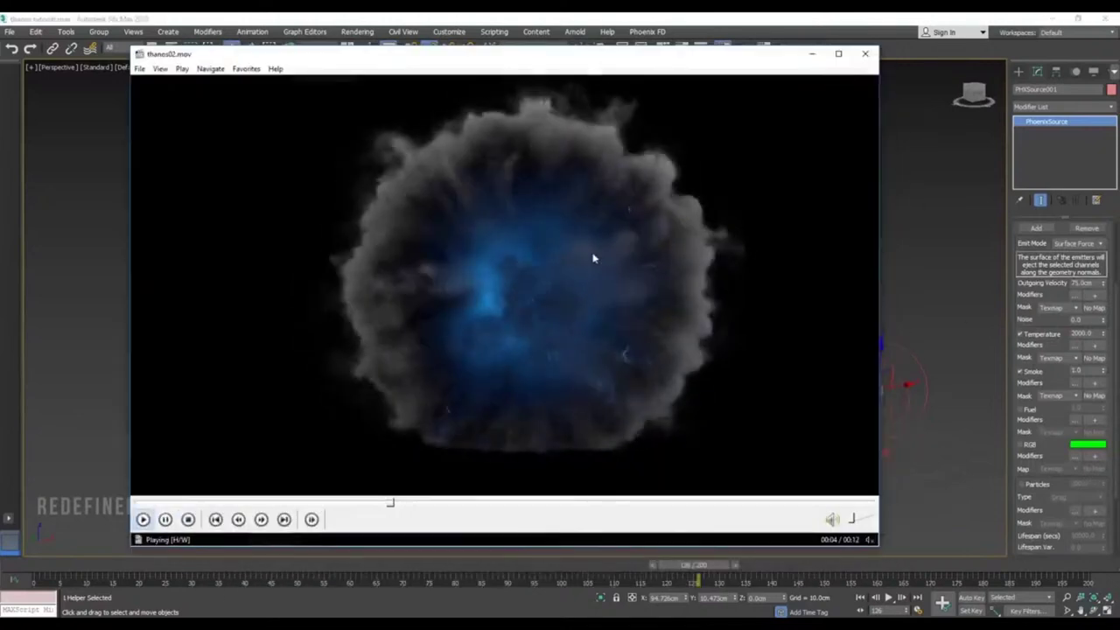
click(388, 253)
click(484, 233)
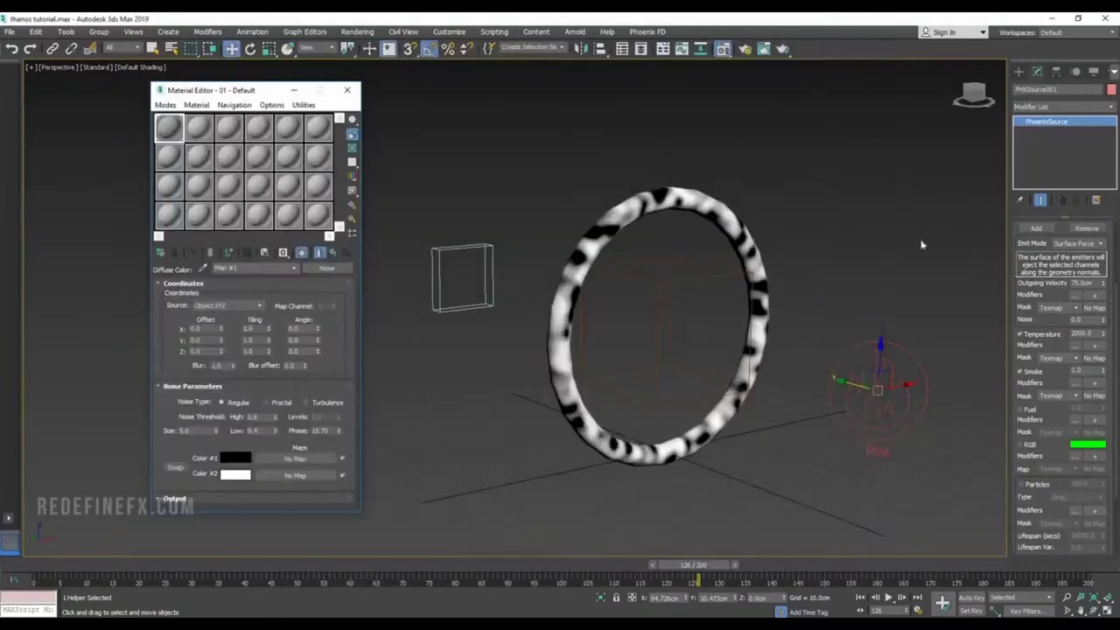
Step: Disable the Phoenix source's Temperature channel and set its Smoke amount to 2
click(1020, 334)
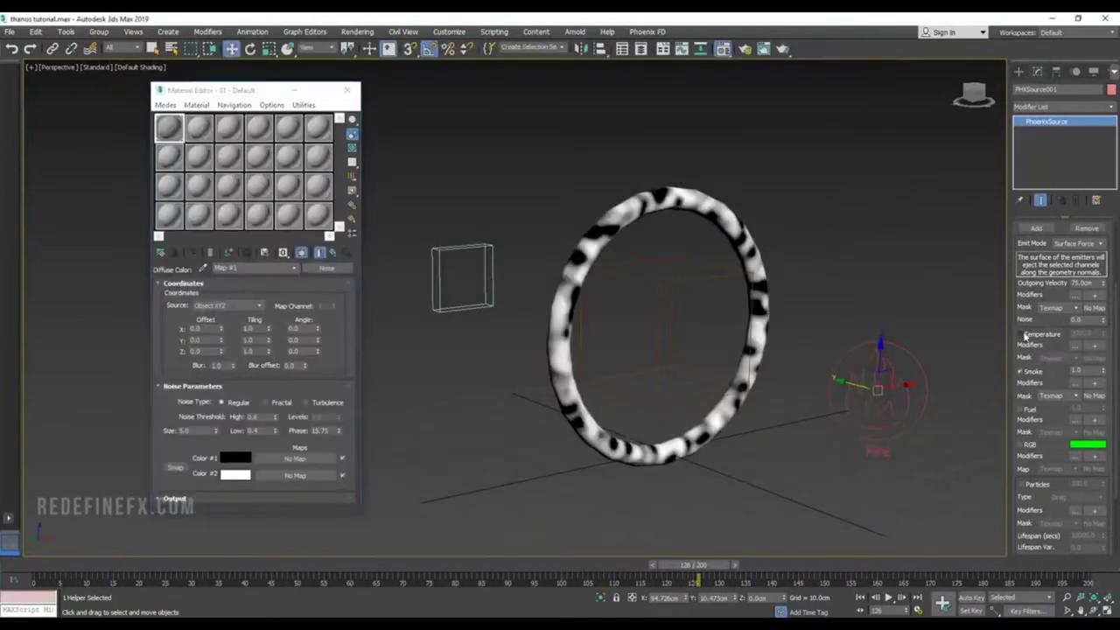
double_click(1082, 370)
text(2)
key(Return)
Step: Copy the material's diffuse noise map and paste it as an instance into the Phoenix source's Smoke mask
click(210, 255)
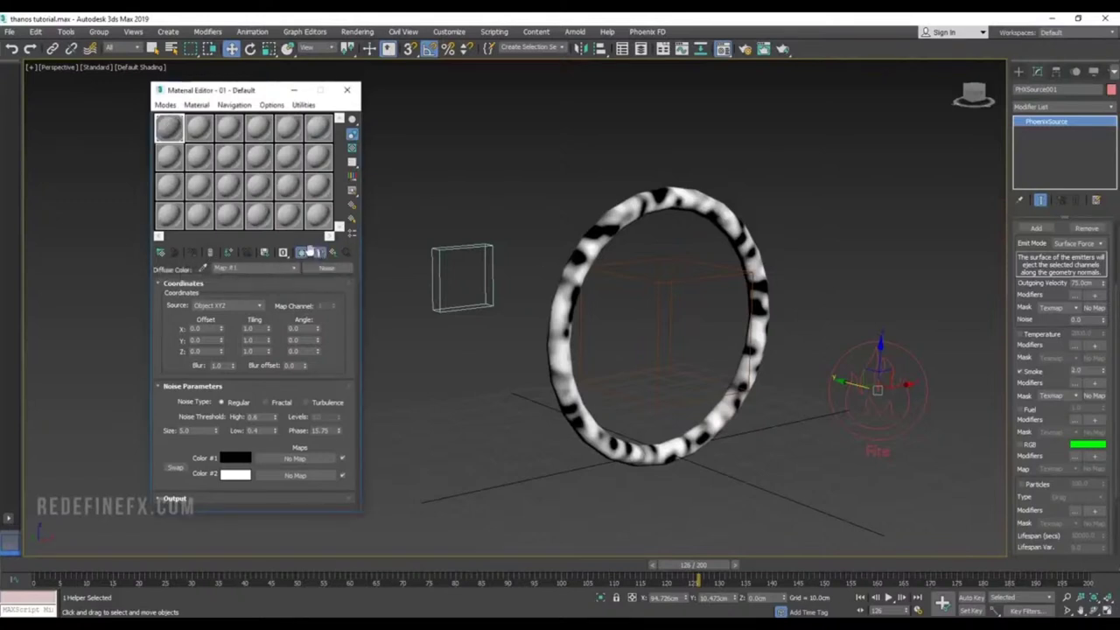
click(320, 253)
right_click(242, 358)
click(269, 377)
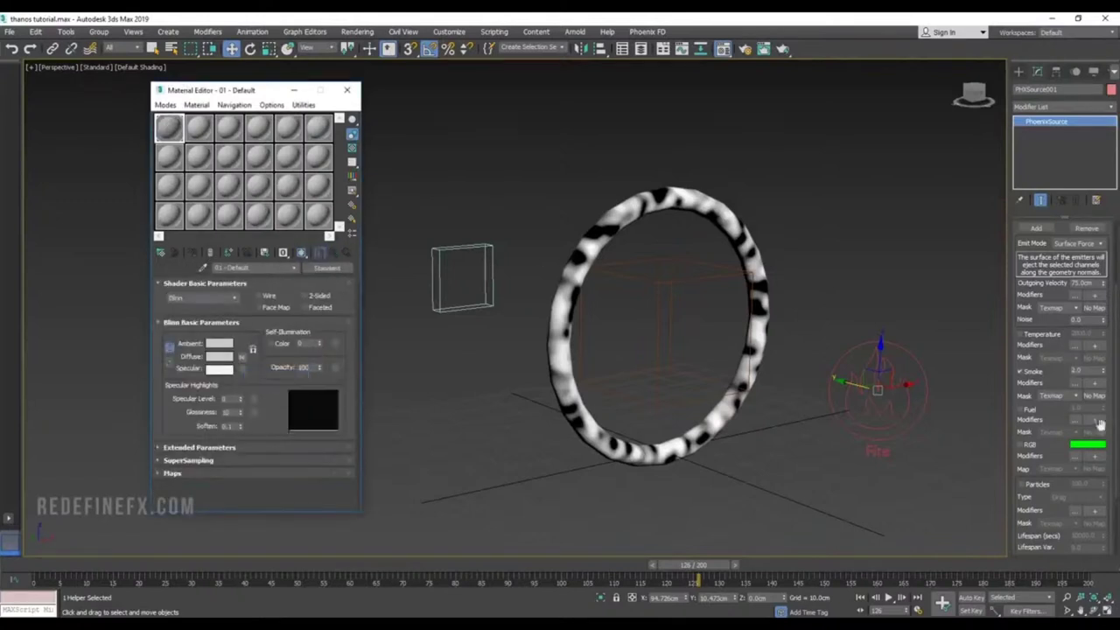
scroll(1110, 394, down, 1)
right_click(1095, 390)
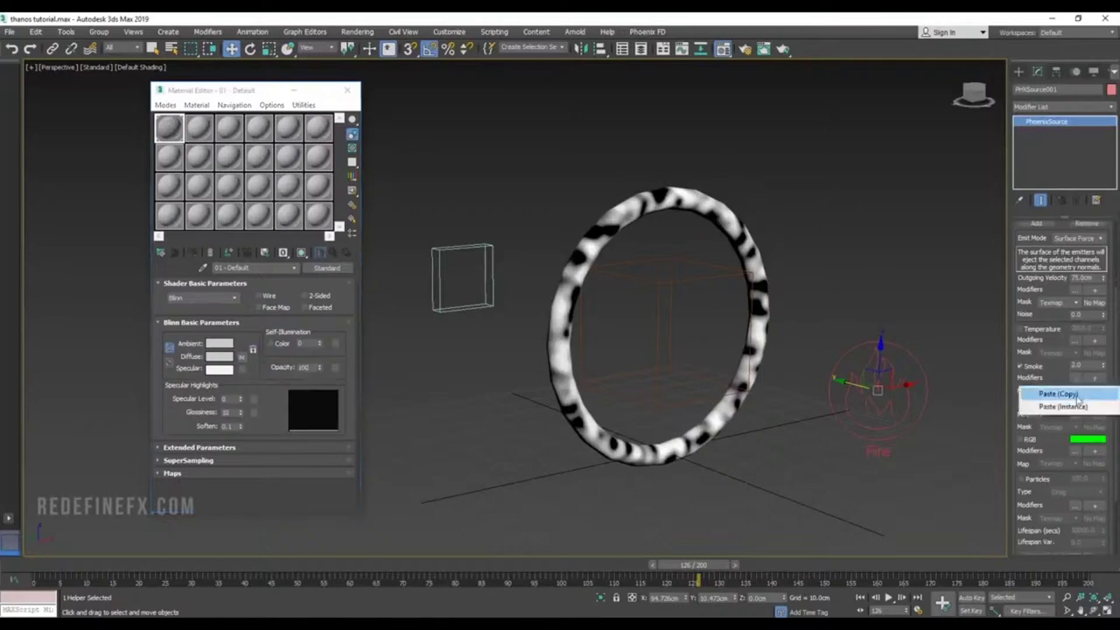
click(1068, 406)
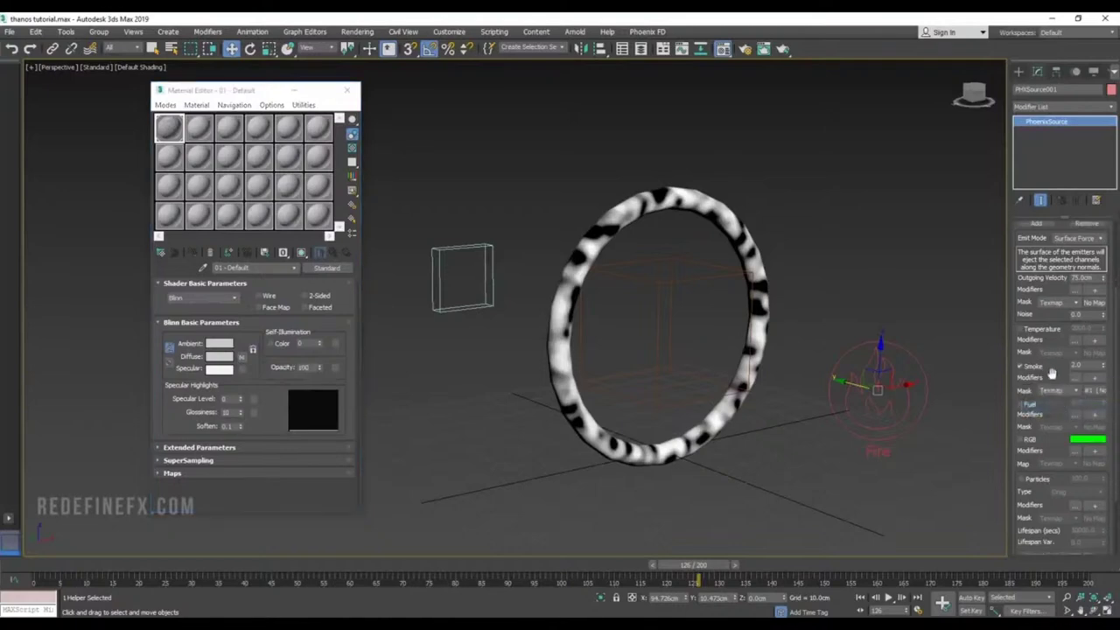
Step: Inspect the masking noise pattern on an enlarged sample of the 01 - Default material
double_click(171, 133)
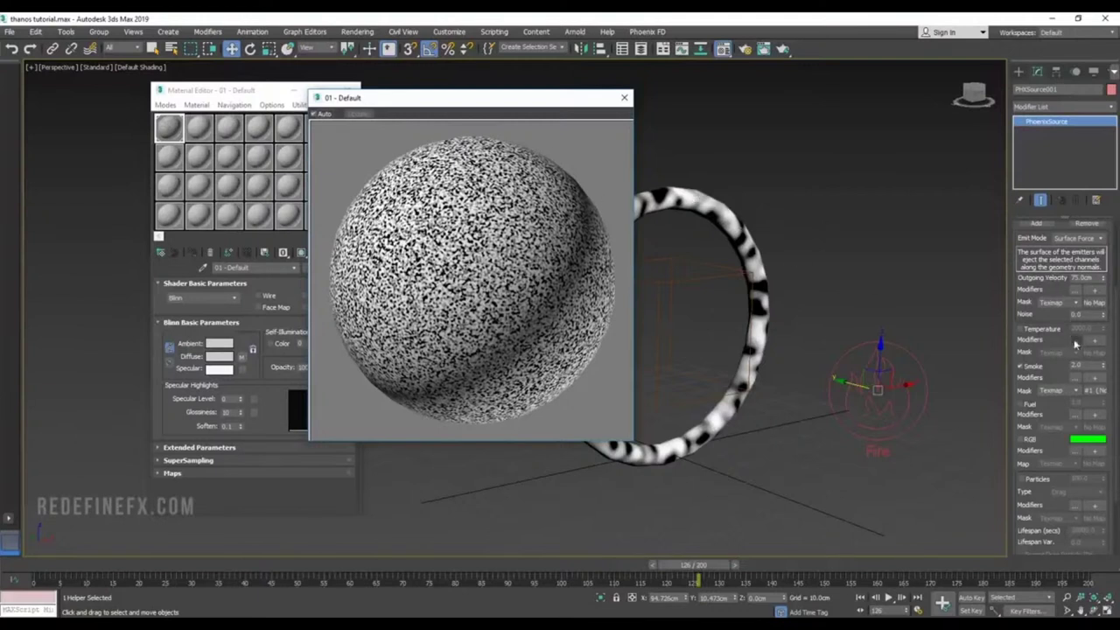
click(1086, 365)
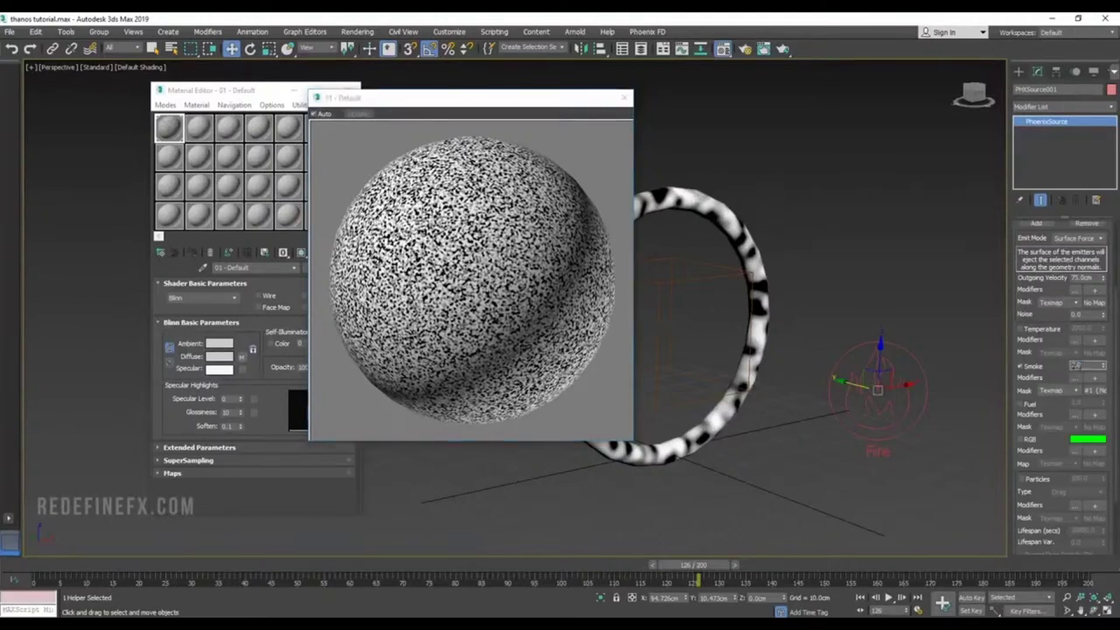
click(1083, 277)
click(625, 98)
Step: Scrub to frame 73, check the reference video thanos02.mov, and set the Phoenix source's Noise to 4
drag(696, 565, 420, 568)
key(w)
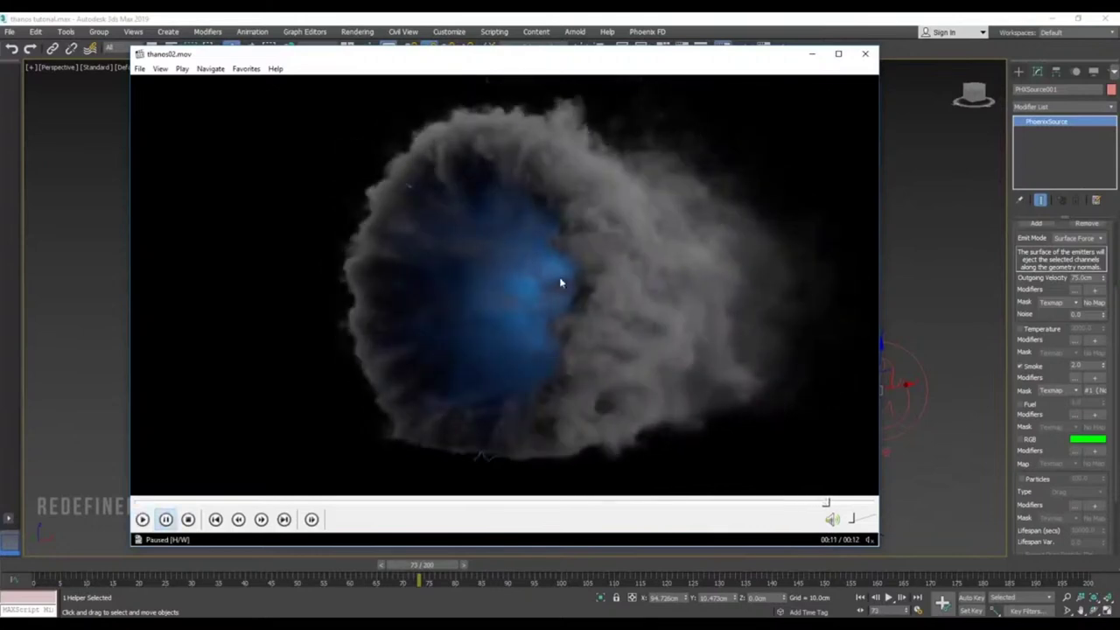
click(812, 53)
double_click(1077, 314)
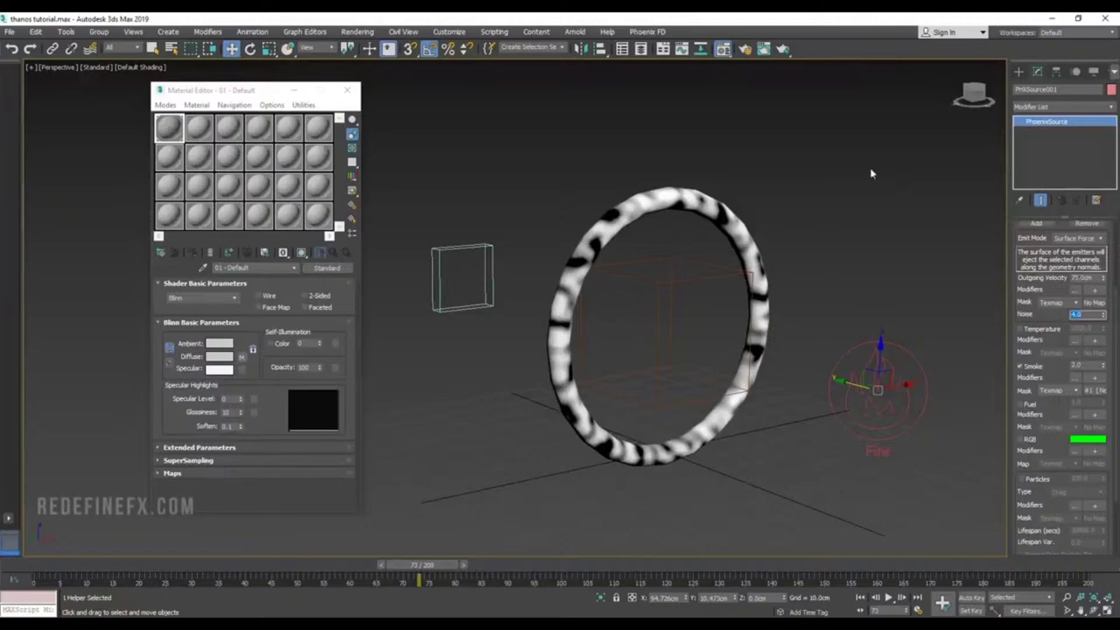
Step: Create a Phoenix FD Body Force helper beside the large torus and show its parameters
click(1018, 71)
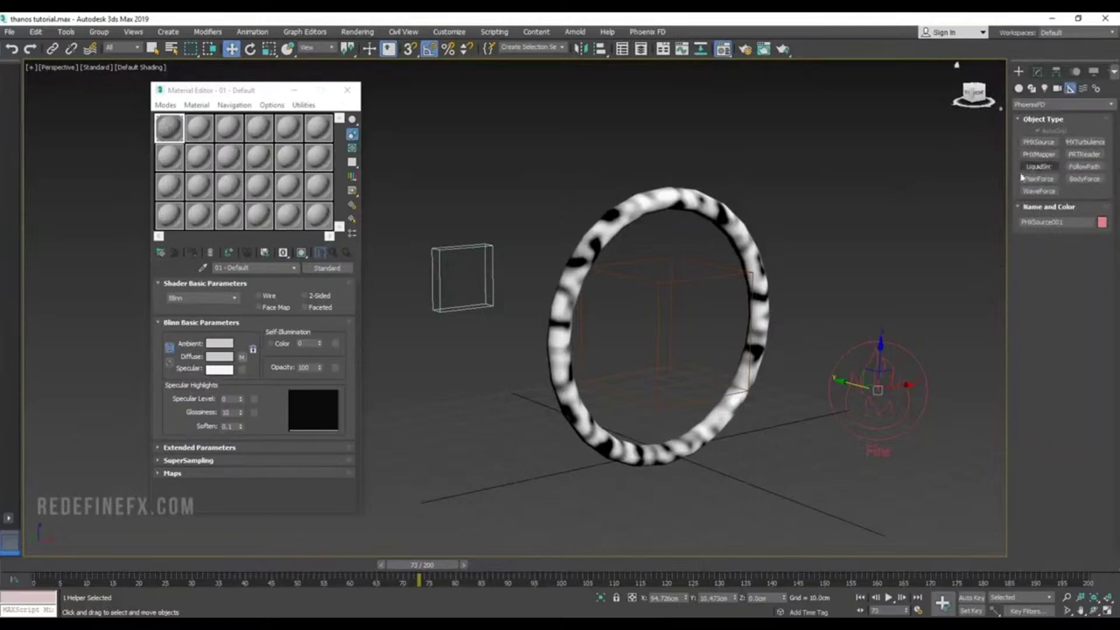
click(1085, 178)
drag(765, 498, 825, 497)
click(1038, 71)
key(w)
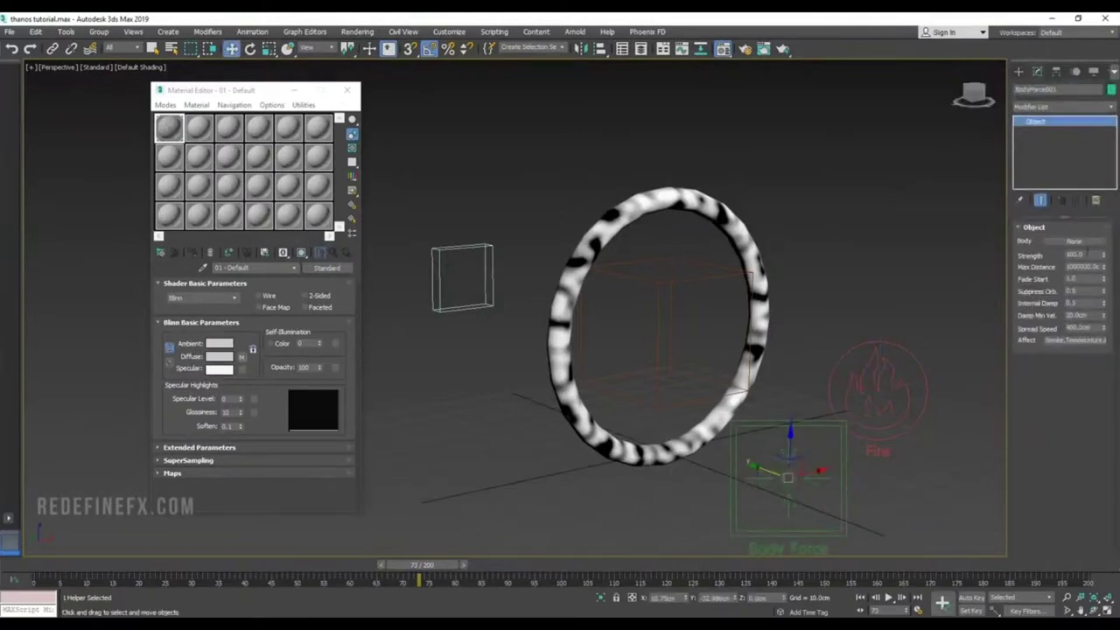
Step: Set the Body Force's strength to 1000 and assign the small box-displayed torus as its body
double_click(1072, 255)
click(1061, 242)
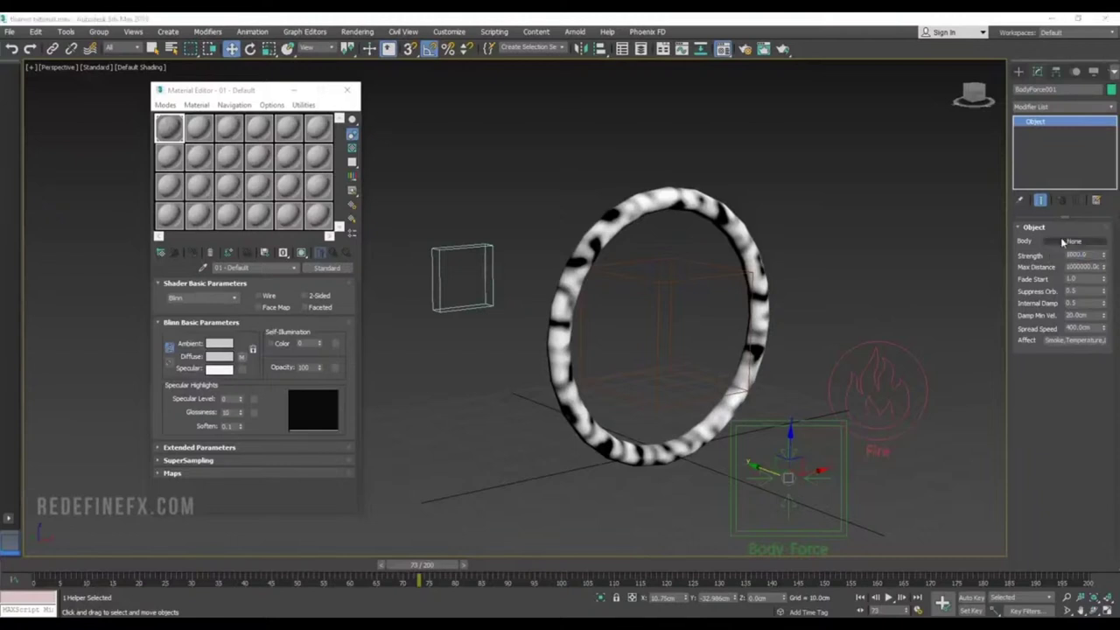
click(490, 267)
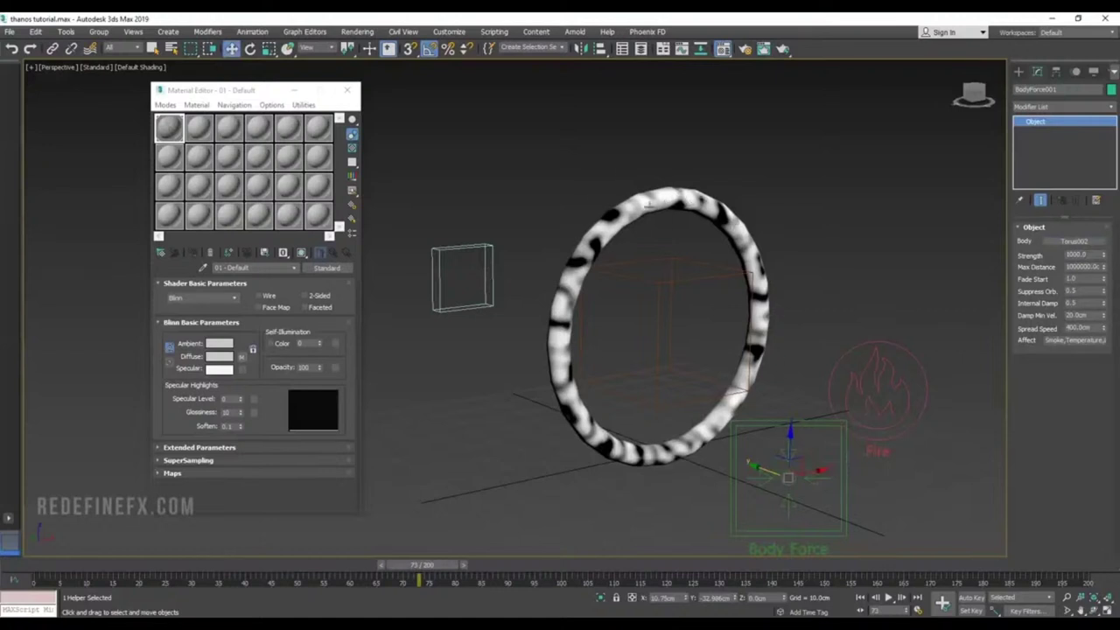
key(alt+Tab)
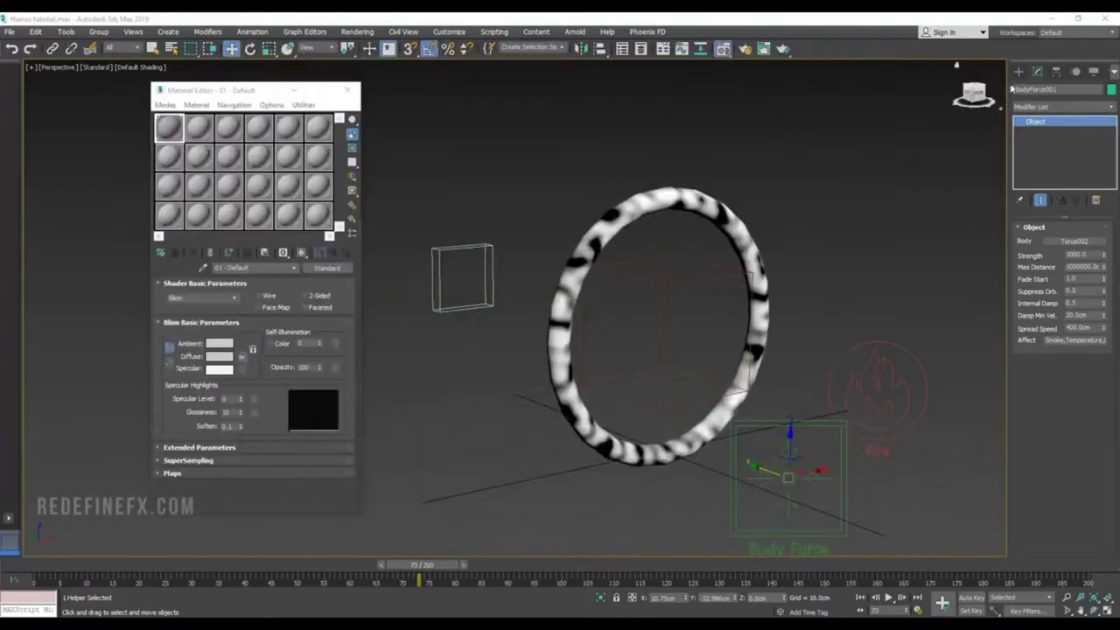
Step: Create a Phoenix Turbulence helper beside the large torus and set its size to 50 cm
click(1019, 71)
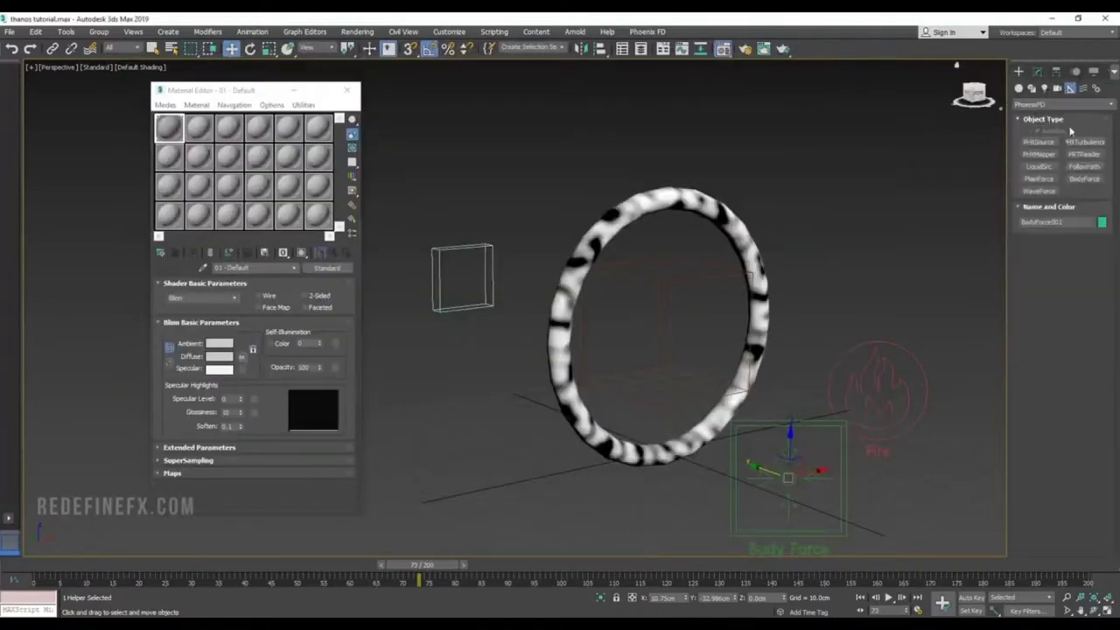
click(1085, 140)
drag(861, 305, 915, 354)
click(1038, 71)
double_click(1086, 265)
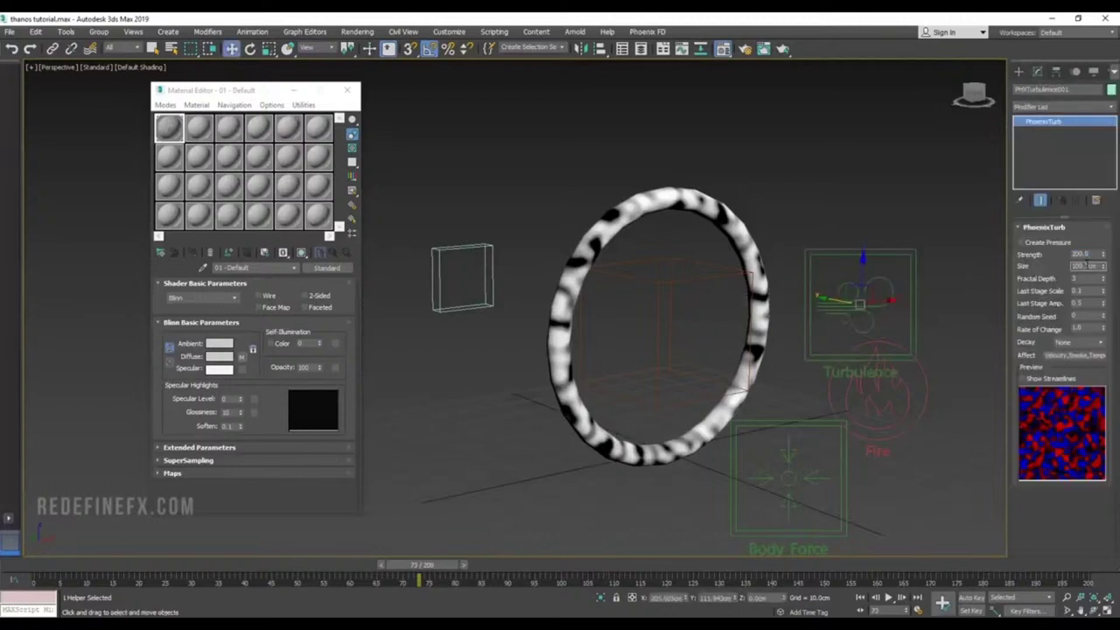
text(50)
key(Return)
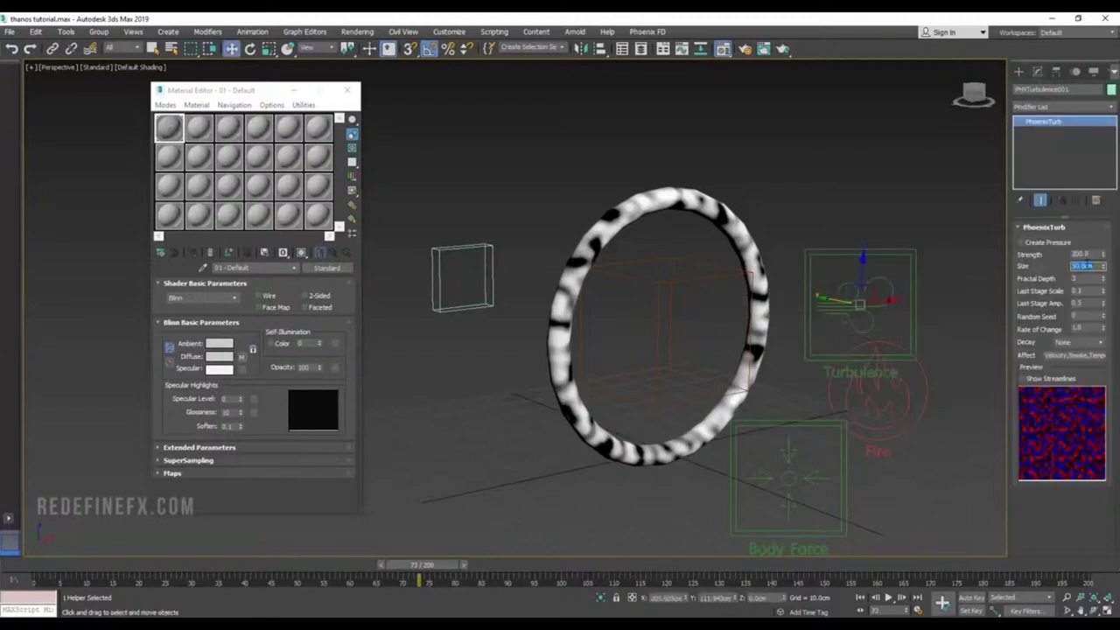
Step: Create a Phoenix FD fire and smoke simulator grid about 144 by 199 cm around both tori
click(1019, 71)
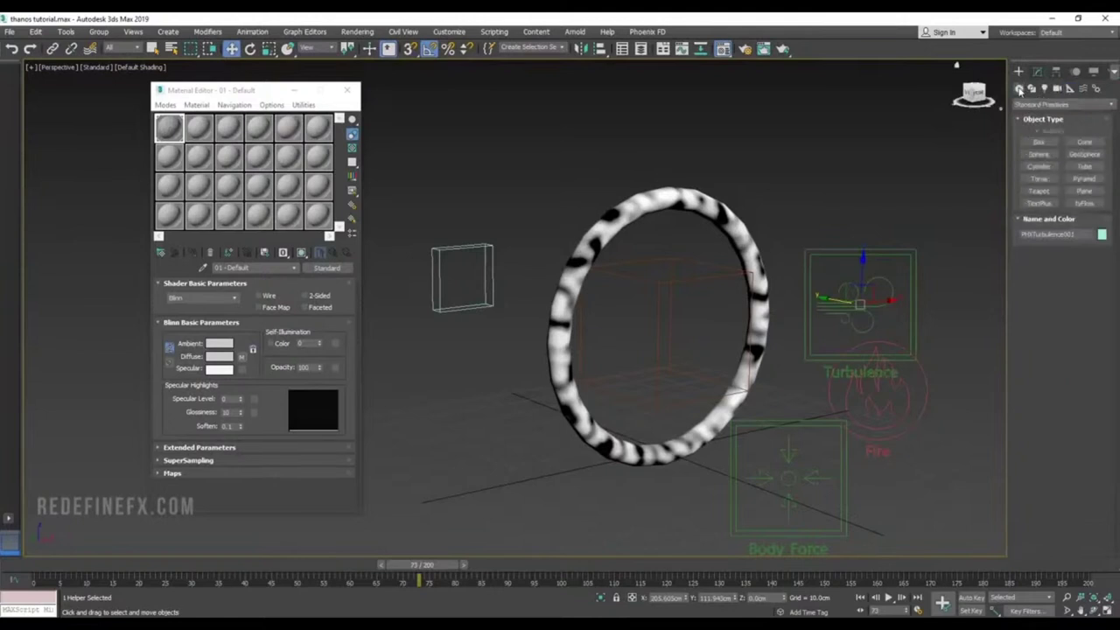
click(1032, 104)
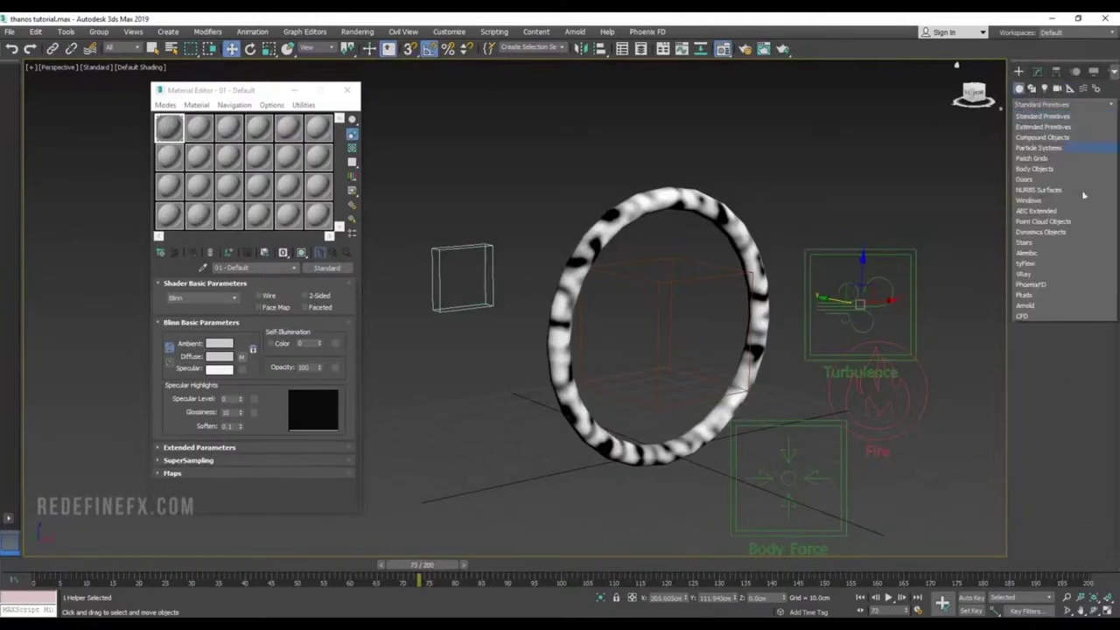
click(1030, 286)
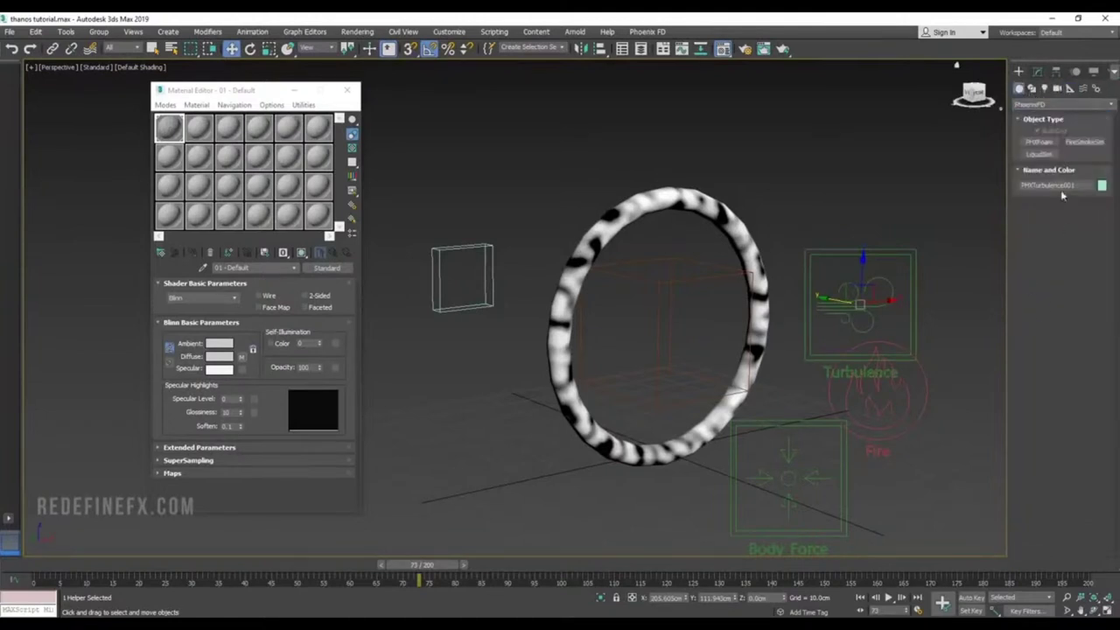
click(1081, 143)
scroll(671, 315, down, 5)
scroll(522, 280, up, 5)
drag(645, 318, 493, 413)
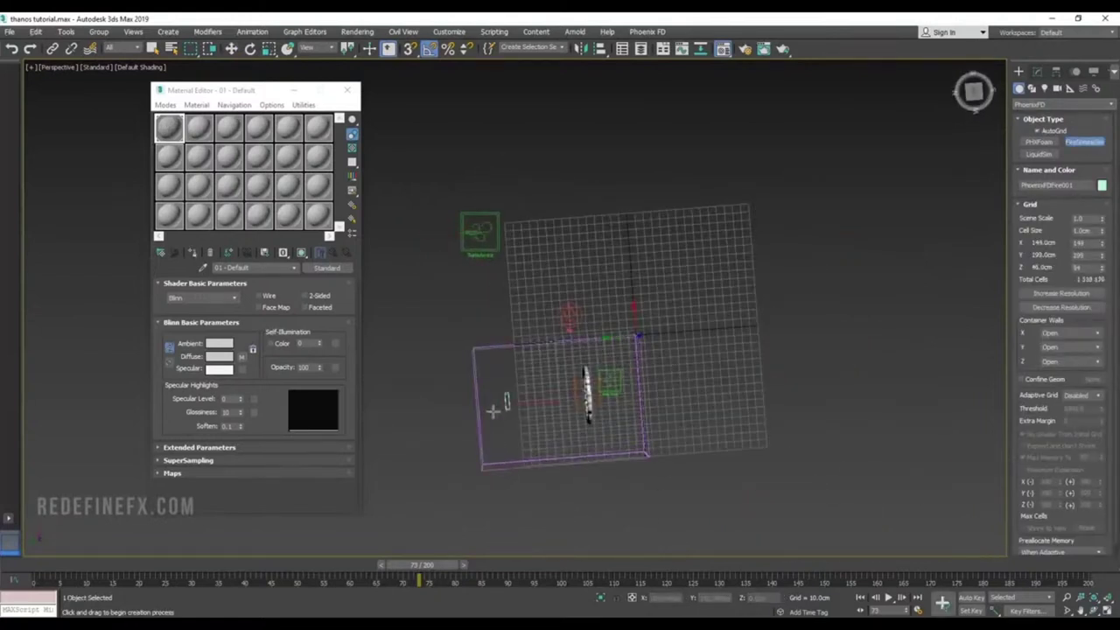
click(493, 414)
Step: Set the simulator grid's height to 70 cm and its Z container wall to Jammed (-)
alt+middle_drag(578, 394, 613, 332)
click(1037, 72)
drag(1102, 274, 1105, 280)
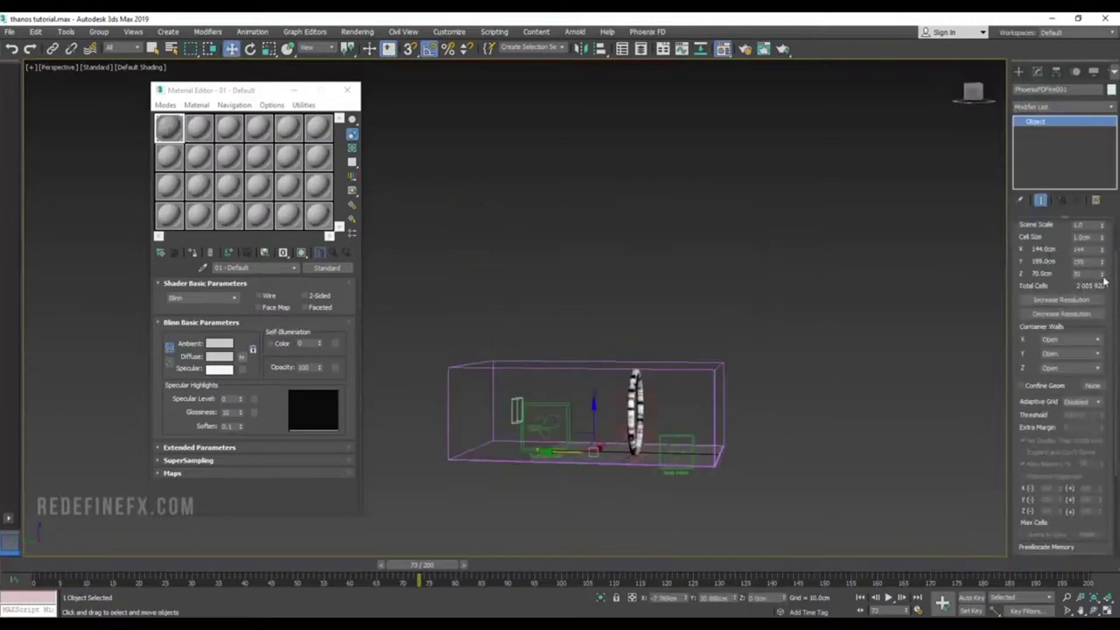
click(1067, 369)
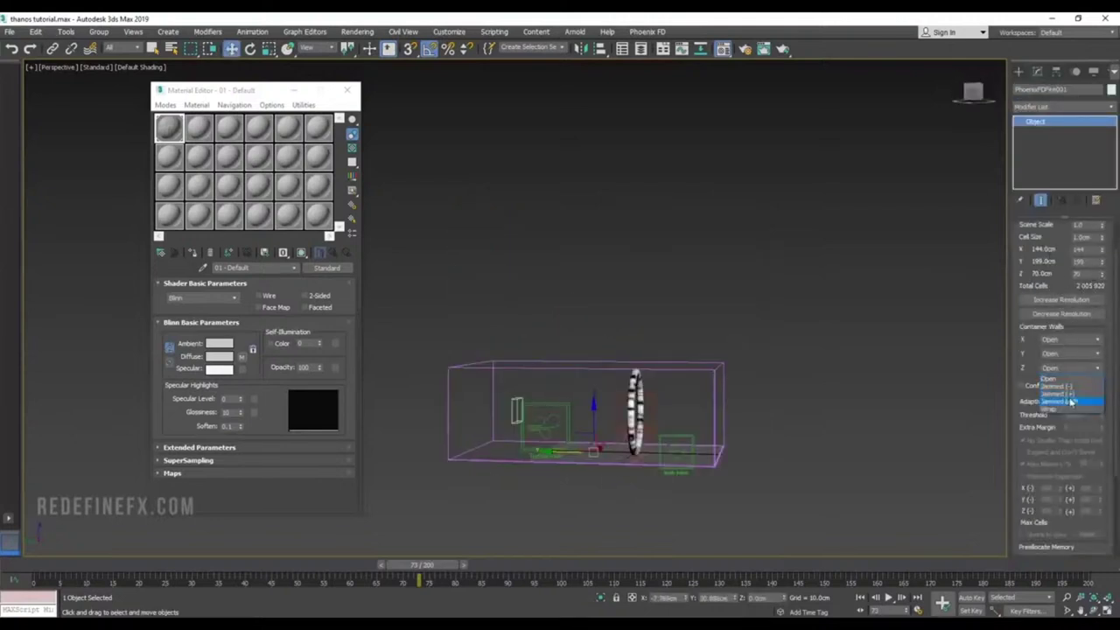
click(1067, 388)
Step: Increase the simulator grid's height to 95 cm, keeping the cell size at 1 cm
alt+middle_drag(643, 516, 718, 463)
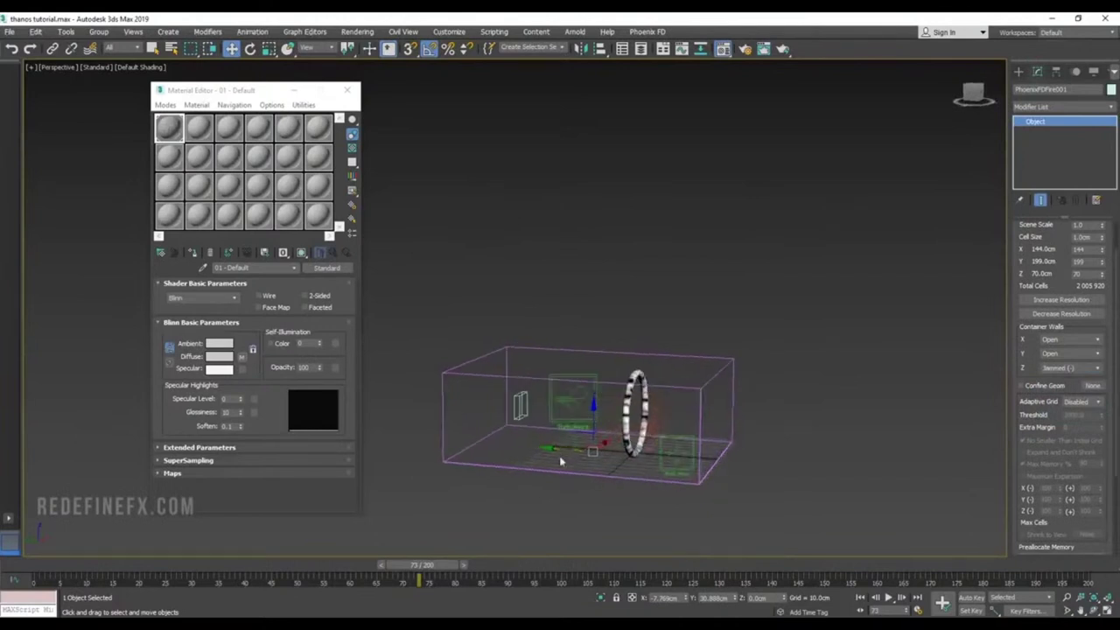
alt+middle_drag(577, 467, 585, 459)
drag(1102, 278, 1103, 264)
alt+middle_drag(744, 359, 963, 281)
scroll(1050, 263, up, 2)
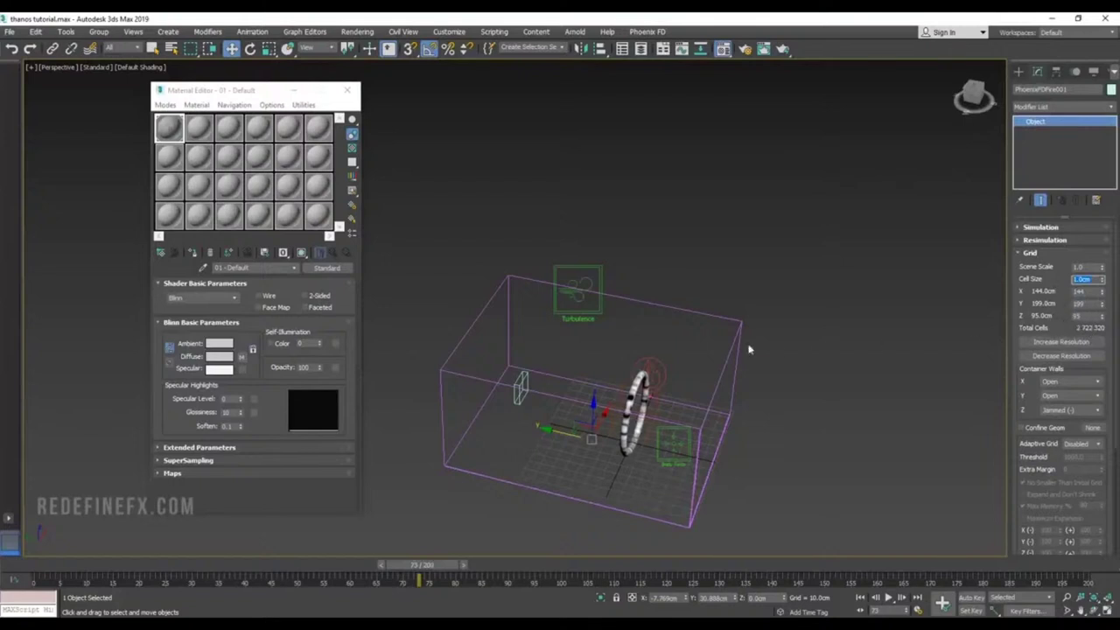
alt+middle_drag(749, 350, 732, 333)
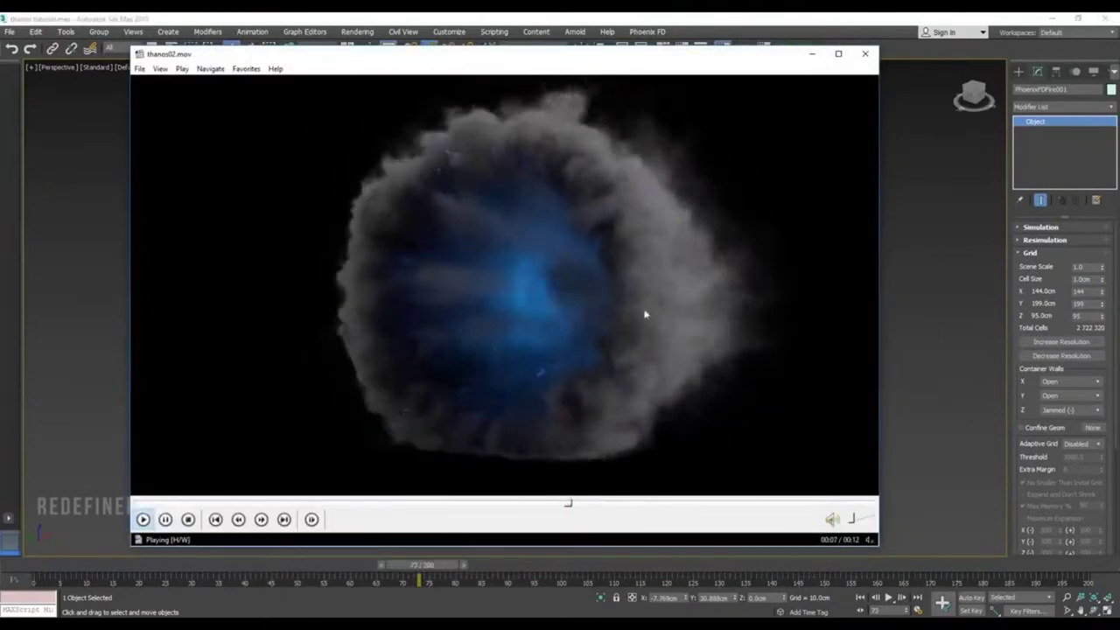
Step: Set the simulator's Smoke Dissipation to 0.4 and review the fading smoke in the reference video thanos02.mov
key(space)
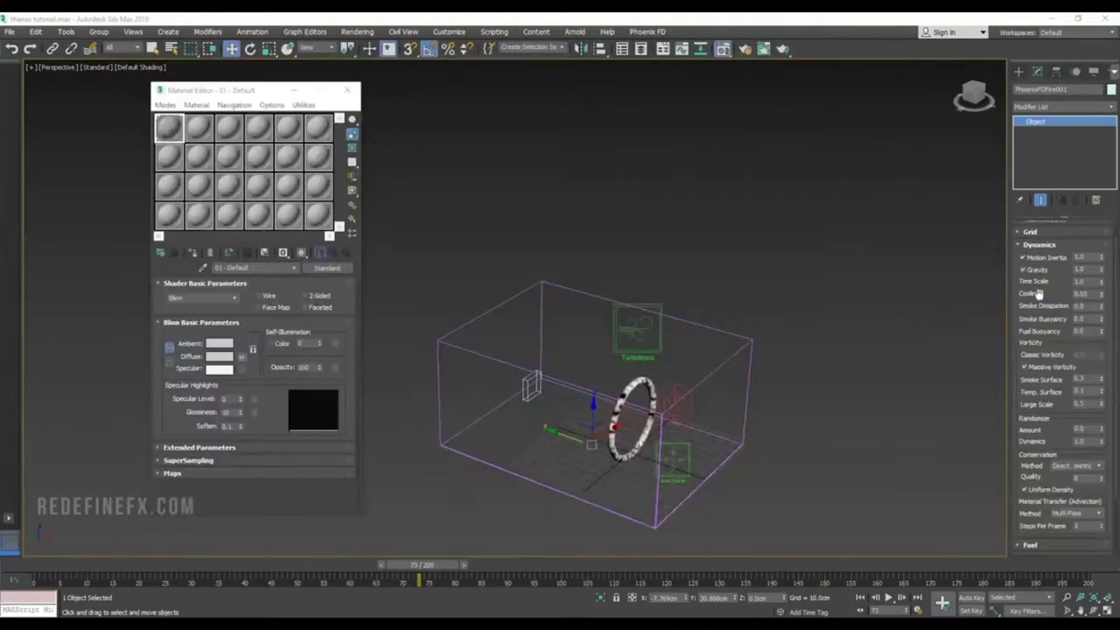
click(1084, 306)
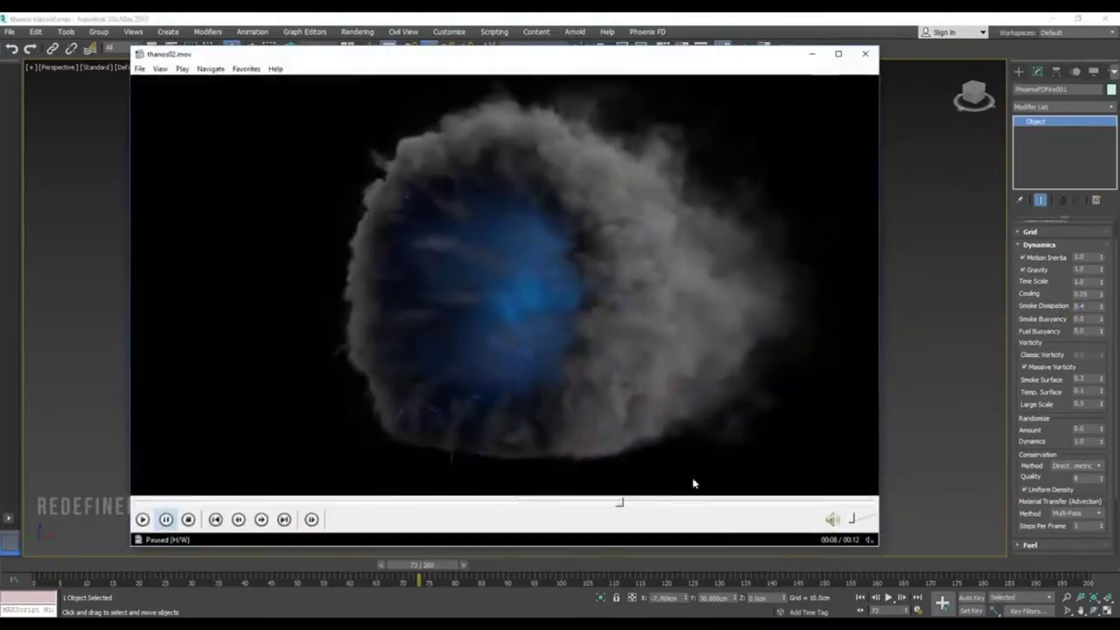
click(707, 323)
click(652, 417)
click(665, 365)
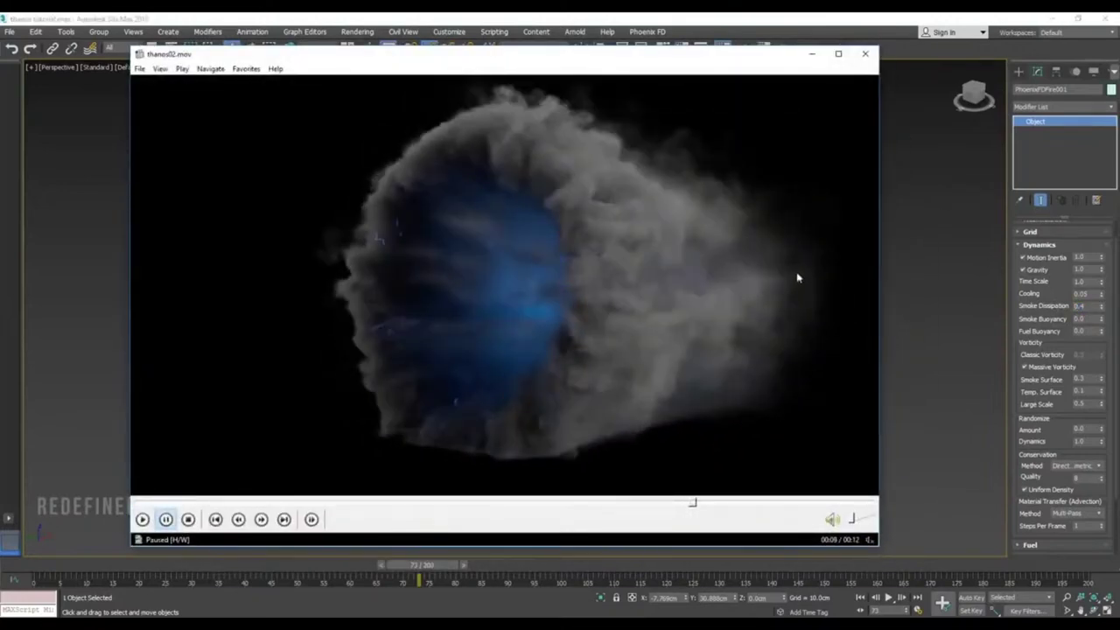
click(767, 303)
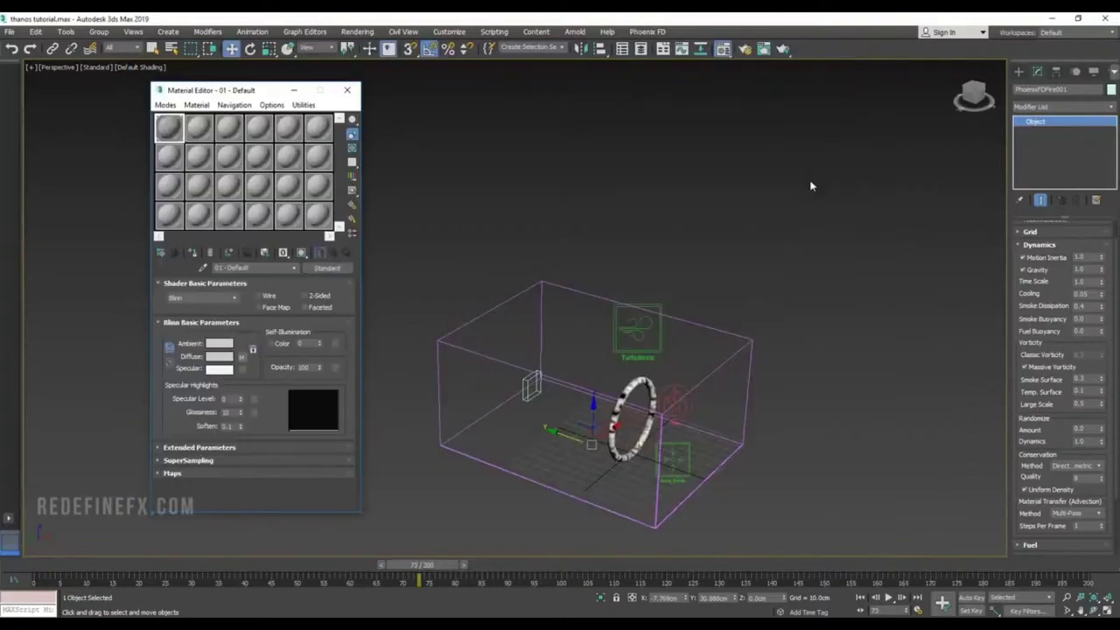
Step: Enable the Velocity channel in the simulator's output and check the reference video thanos02.mov again
scroll(1055, 380, down, 1)
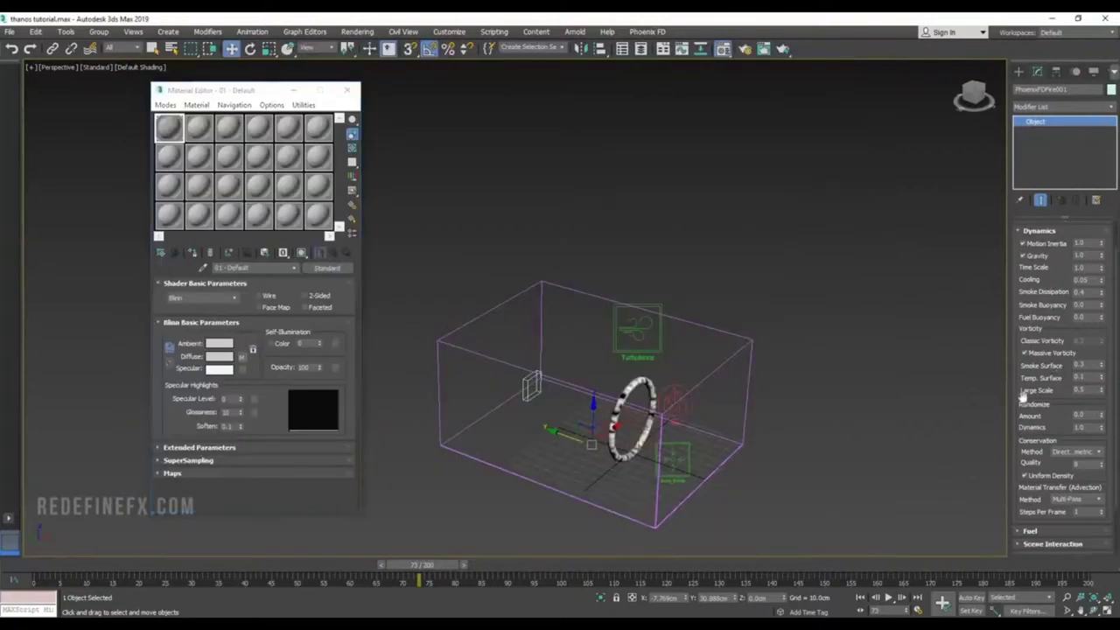
scroll(1050, 319, down, 4)
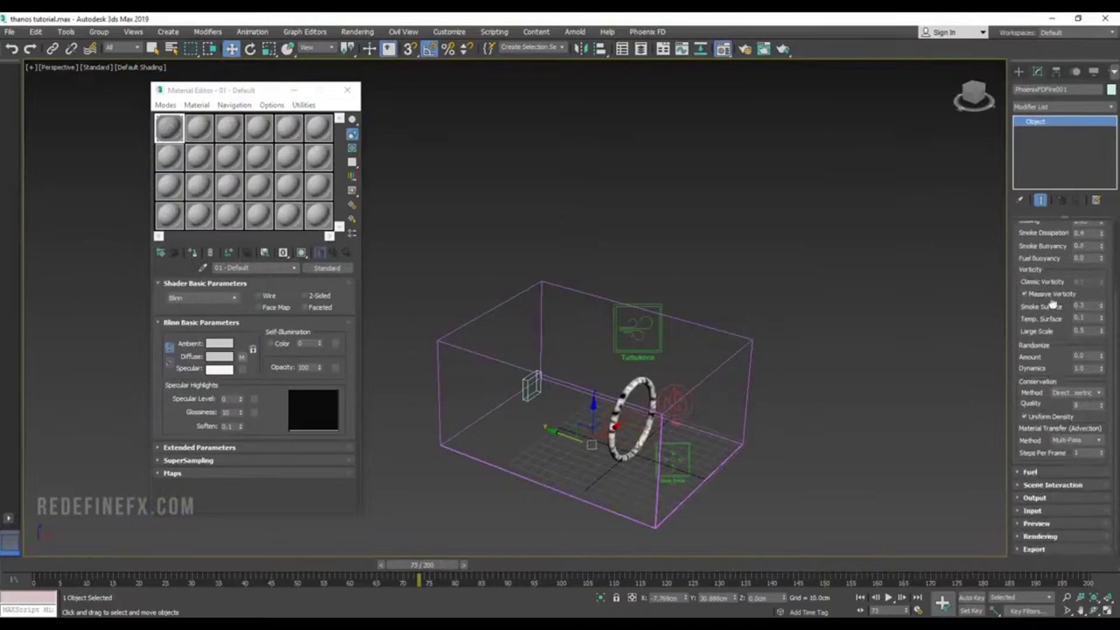
click(1037, 497)
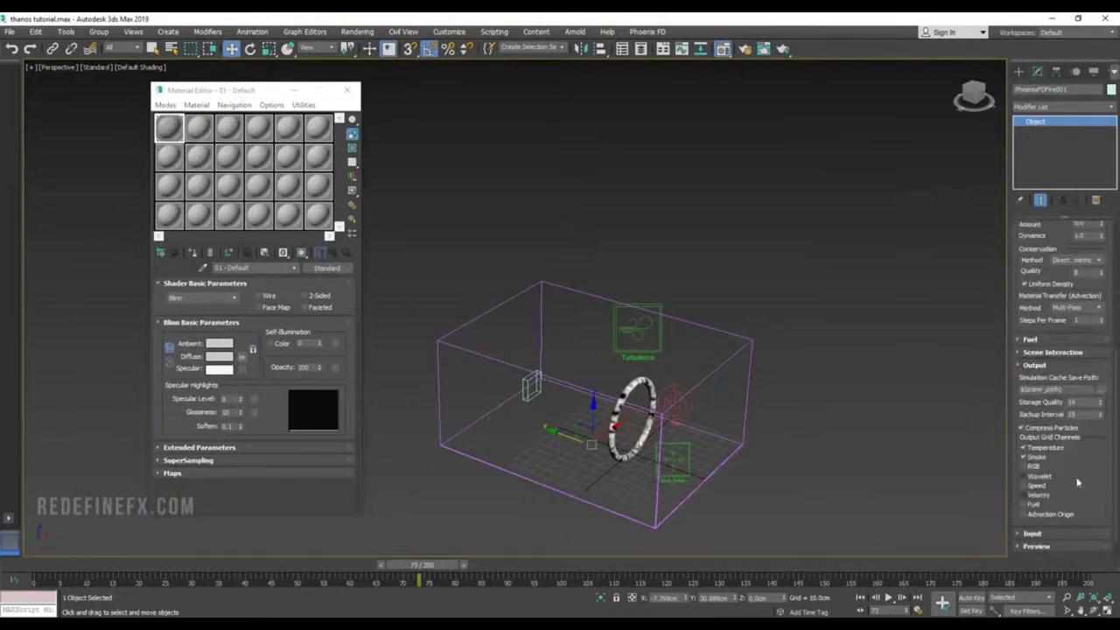
key(alt+Tab)
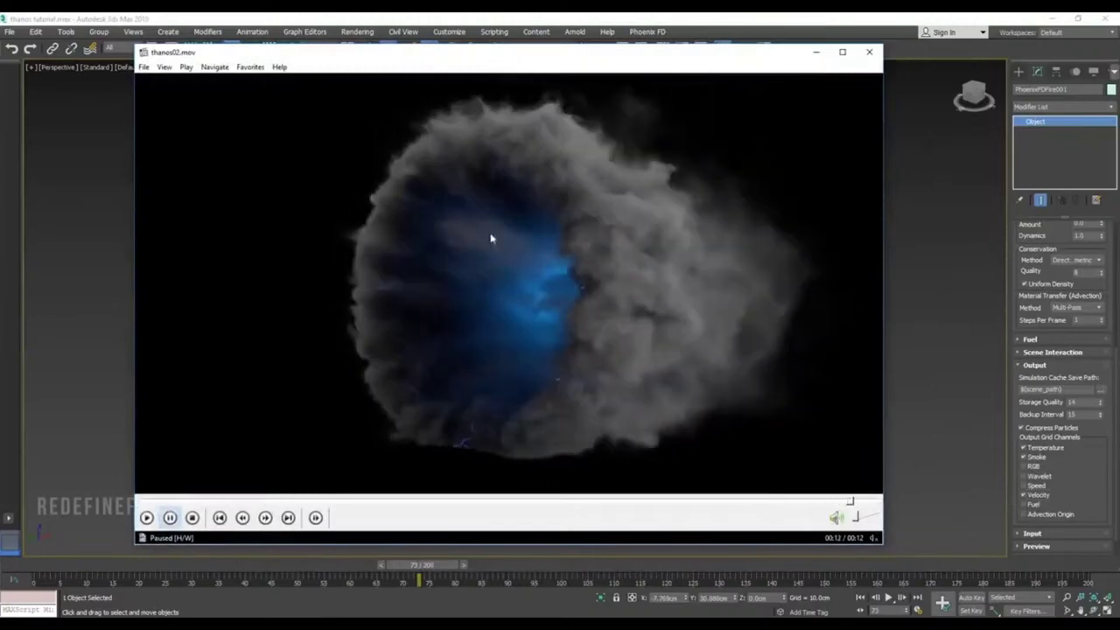
click(816, 52)
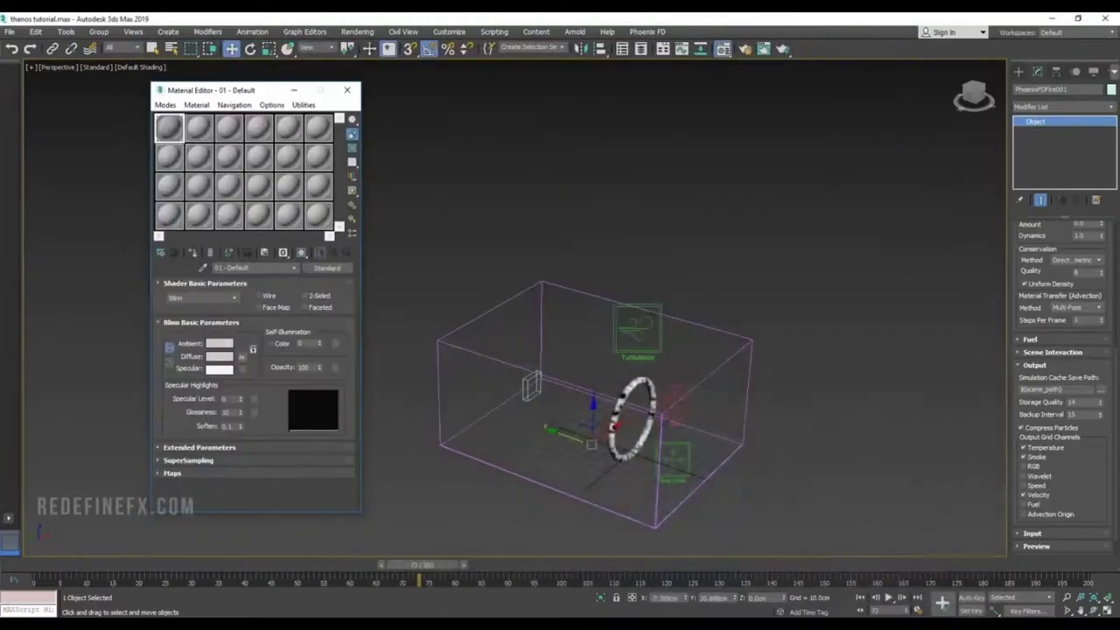
Step: Choose the simulation cache save path option, run the smoke simulation and pause it at frame 51 to inspect it
click(1105, 391)
click(1046, 398)
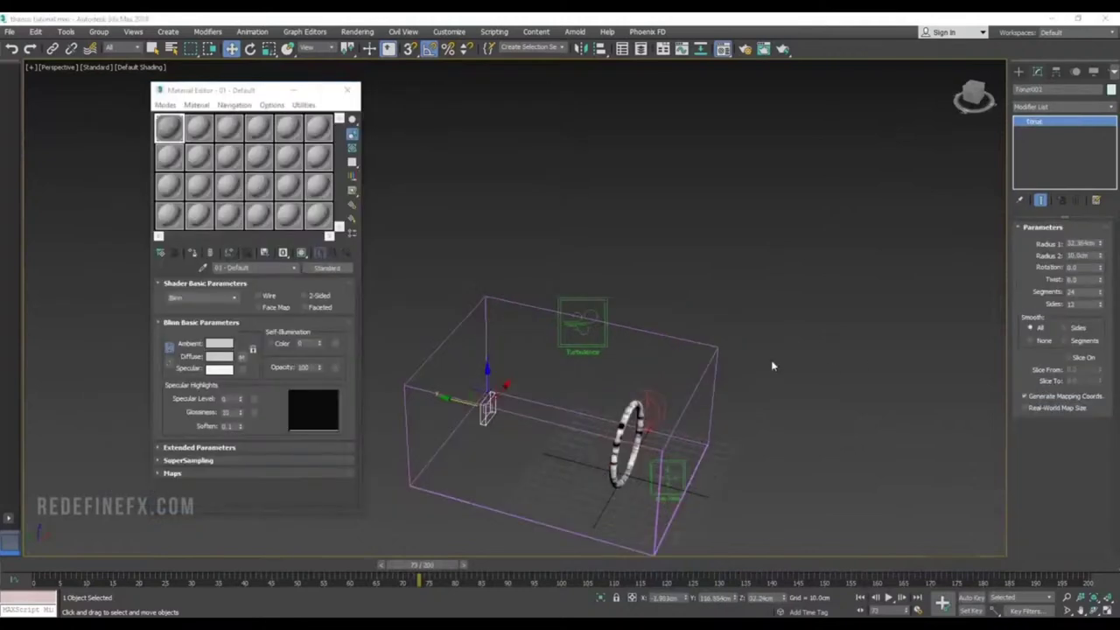
alt+middle_drag(616, 406, 677, 327)
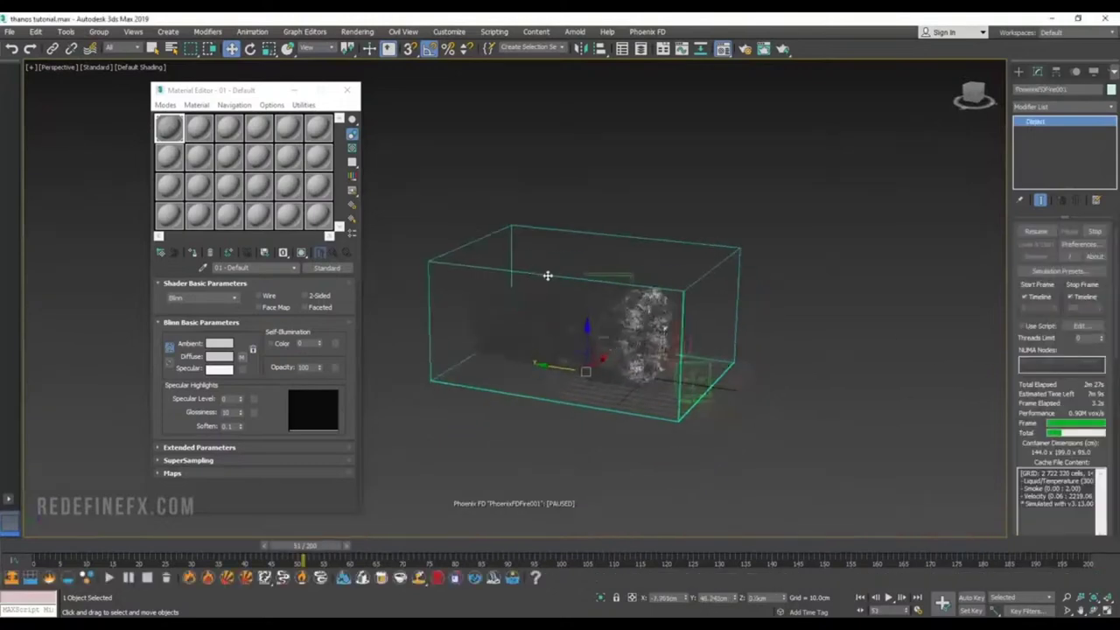
scroll(561, 274, up, 5)
scroll(561, 274, down, 5)
alt+middle_drag(583, 288, 840, 249)
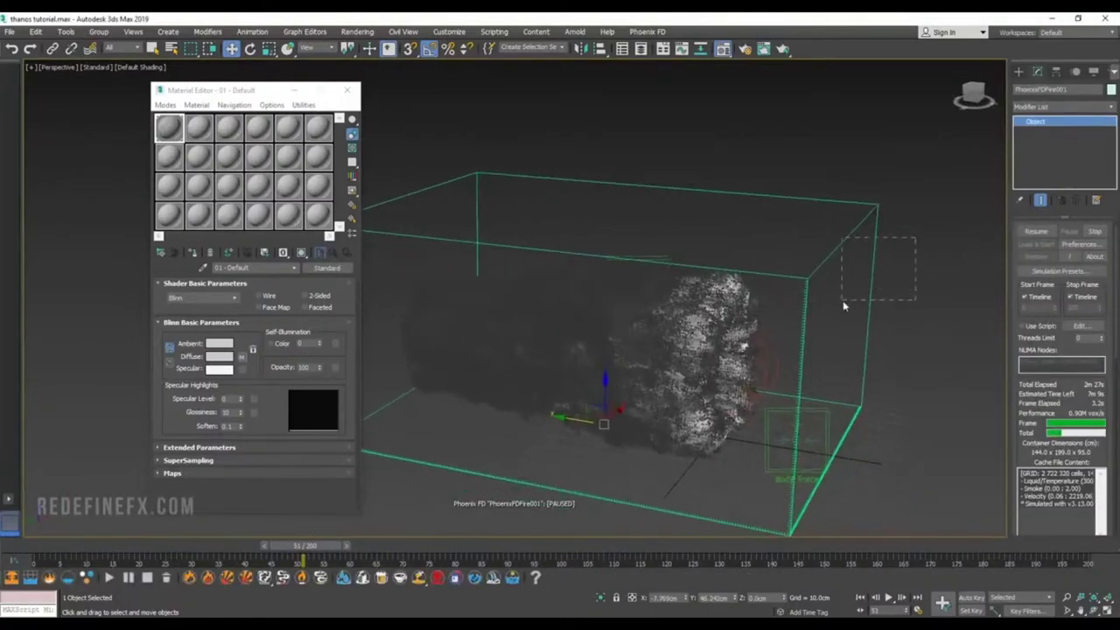
Step: Enable the simulator's GPU preview in the viewport
click(1036, 231)
drag(1082, 387, 1028, 183)
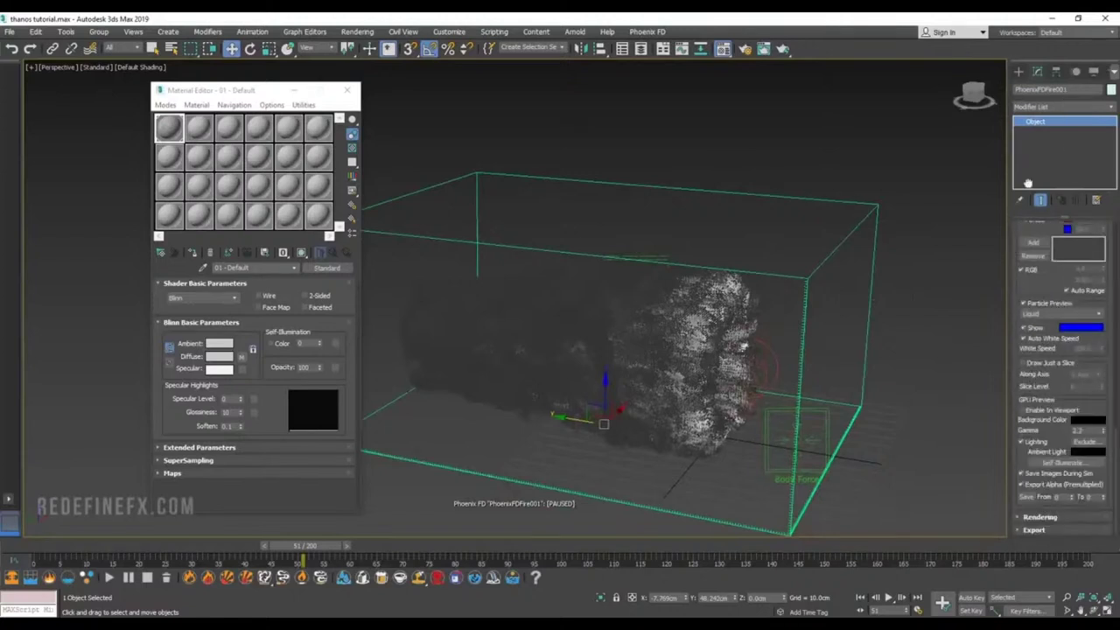
click(1023, 409)
Step: Set the object properties of the noise-masked torus so it displays as a box
mouse_move(665, 333)
alt+middle_down()
mouse_move(725, 321)
mouse_move(665, 341)
mouse_move(744, 358)
mouse_move(698, 404)
alt+middle_up()
click(698, 405)
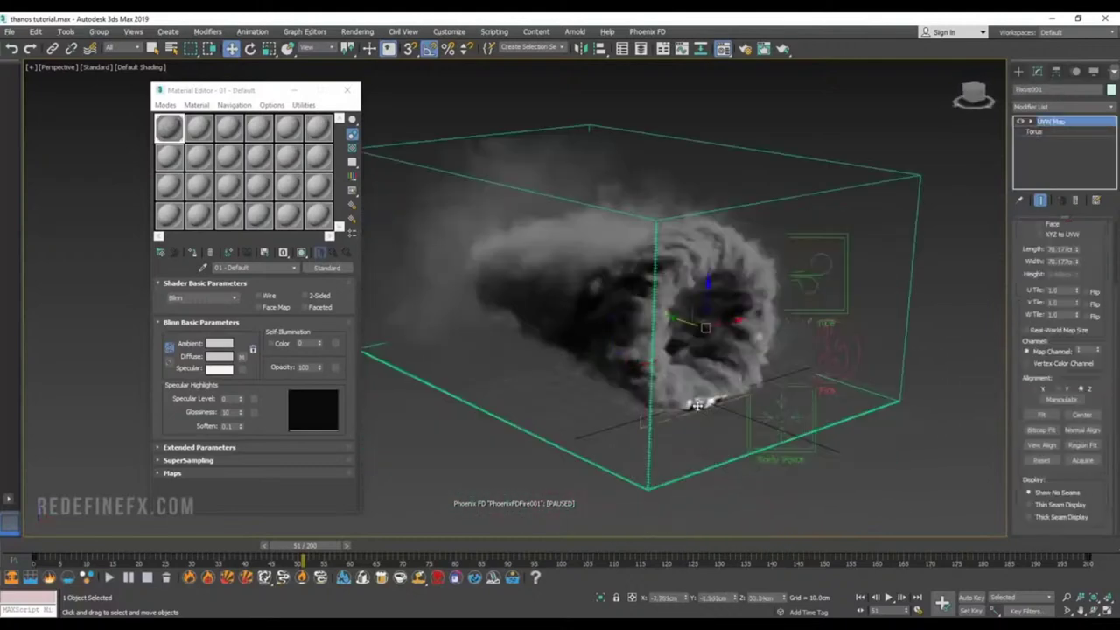
right_click(698, 404)
click(707, 484)
click(475, 348)
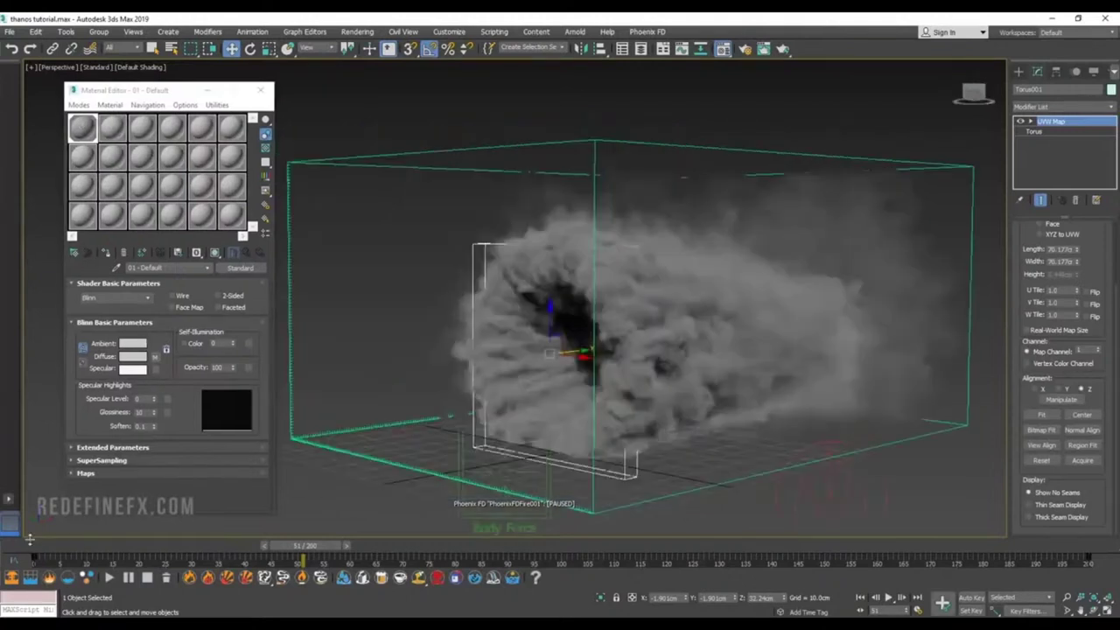
Step: Scrub through the simulated smoke, inspect its shape from several angles and compare it with the reference video thanos02.mov
click(35, 547)
drag(35, 547, 286, 545)
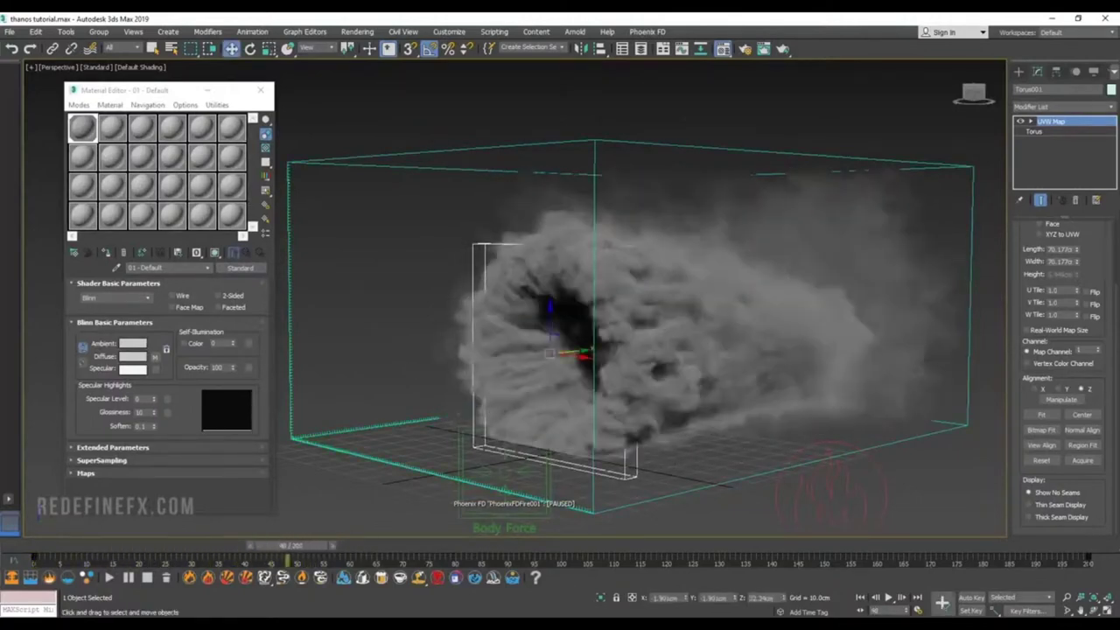
key(alt+Tab)
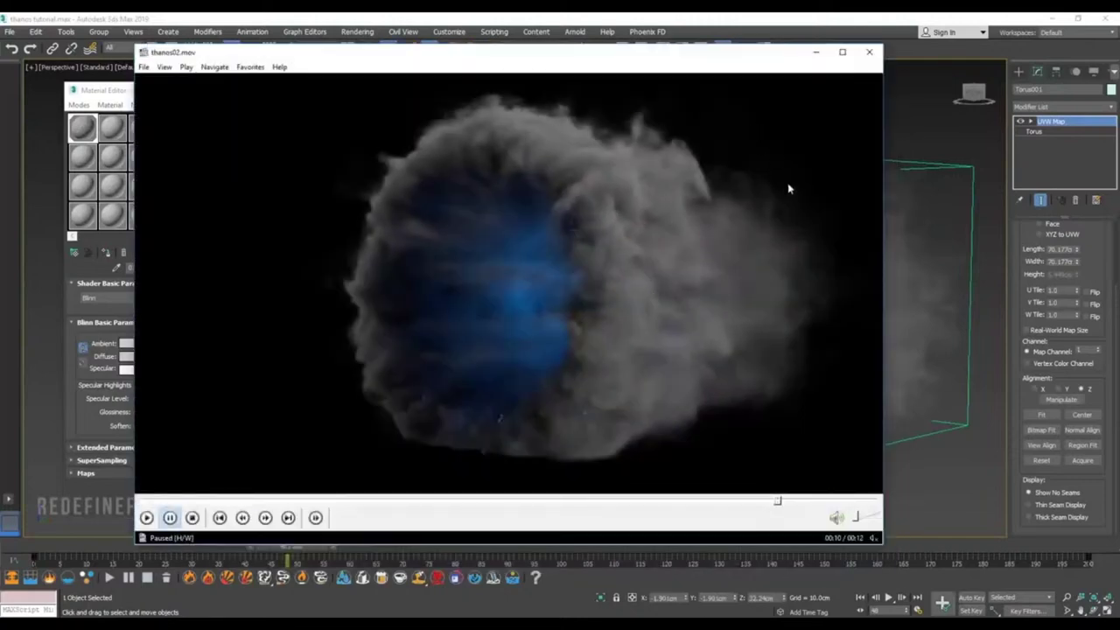
key(space)
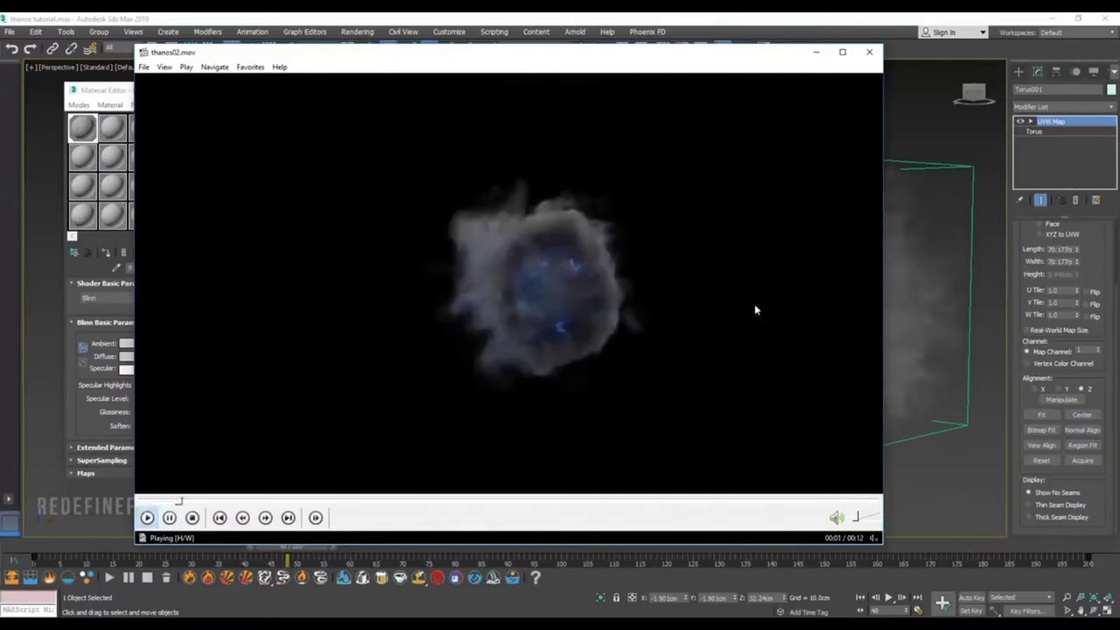
key(alt+Tab)
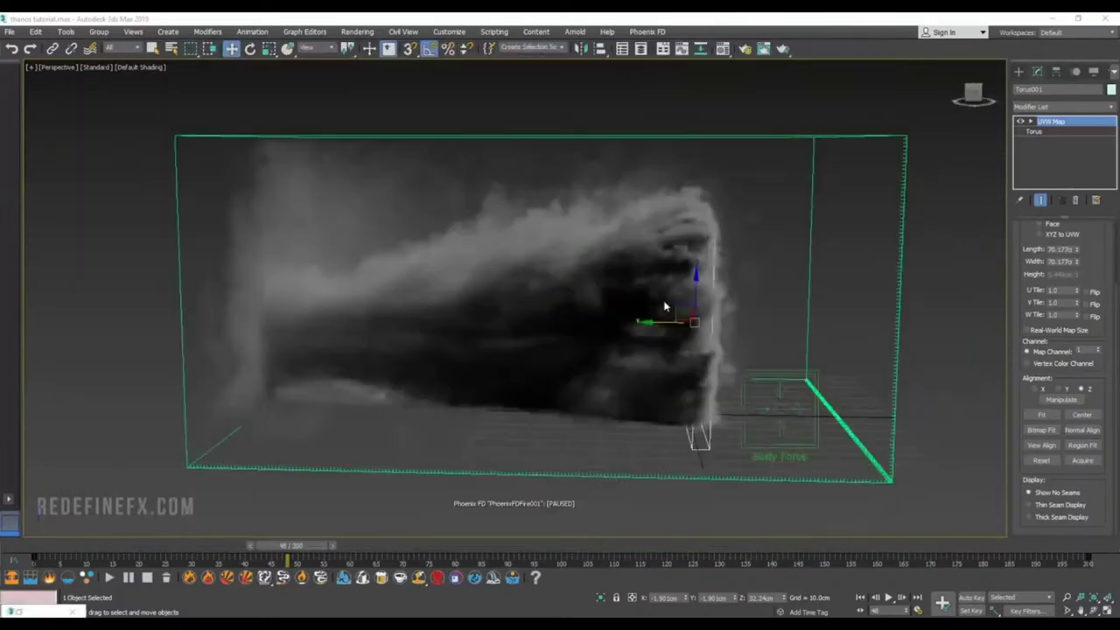
alt+middle_drag(711, 323, 621, 306)
alt+middle_drag(684, 262, 700, 320)
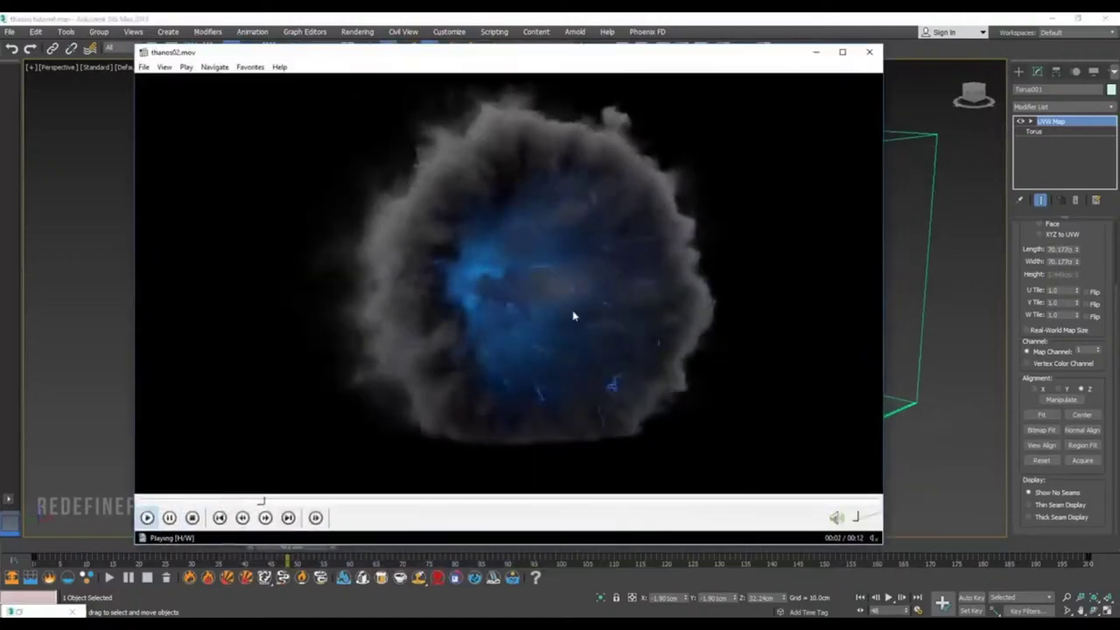
key(space)
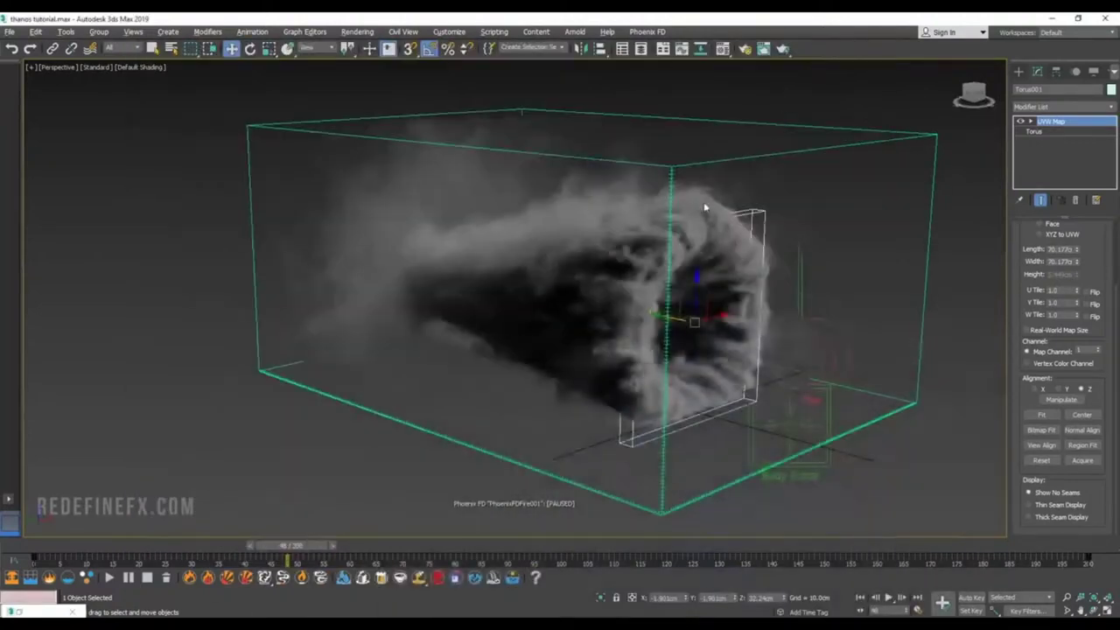
Step: Hide the Phoenix FD fire simulator in the viewport
alt+middle_drag(707, 208, 940, 266)
drag(928, 258, 824, 320)
right_click(850, 280)
click(880, 238)
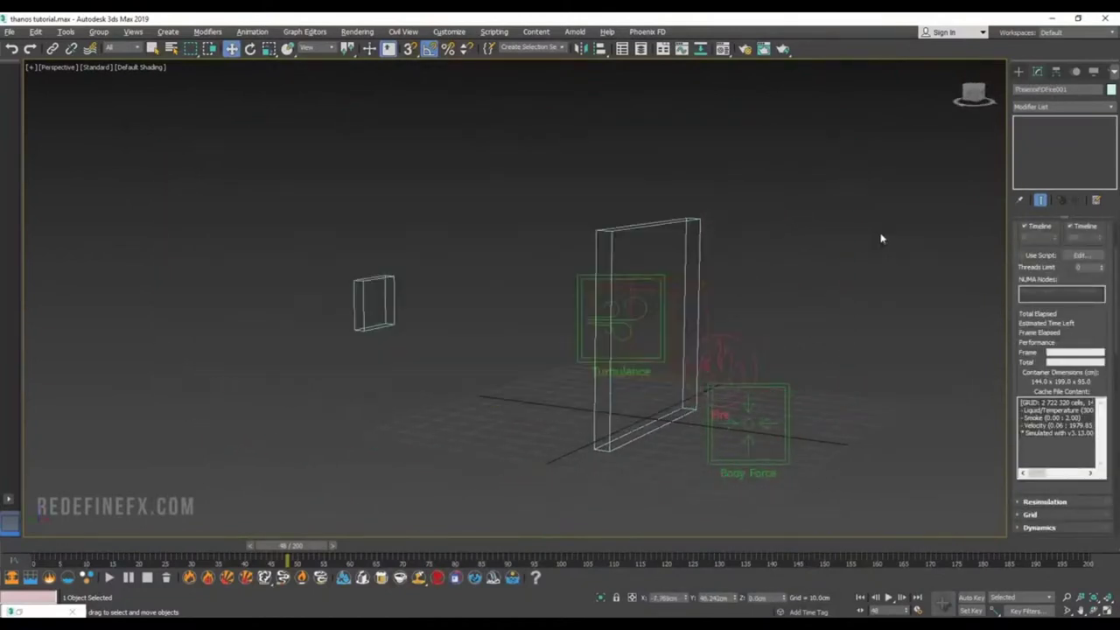
Step: Turn off the box display of the noise-masked torus in its object properties
click(681, 260)
alt+middle_drag(668, 376, 585, 390)
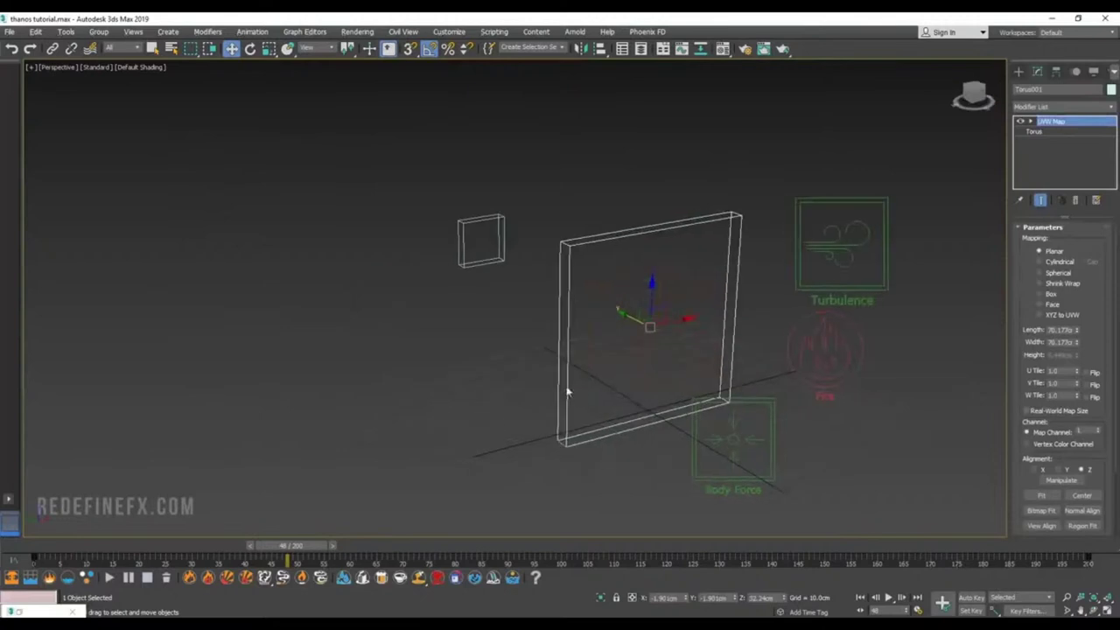
right_click(566, 386)
click(578, 465)
click(456, 342)
click(597, 486)
Step: With Auto Key on, scale the point helper inside the torus down to about 40% at frame 0
drag(291, 547, 321, 549)
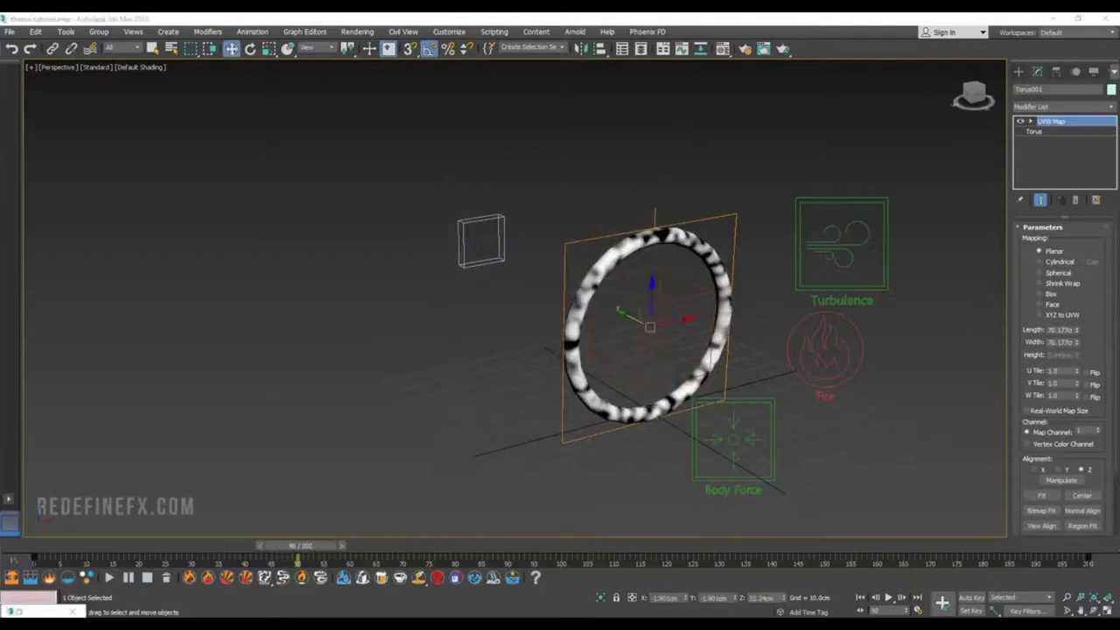
key(w)
click(671, 299)
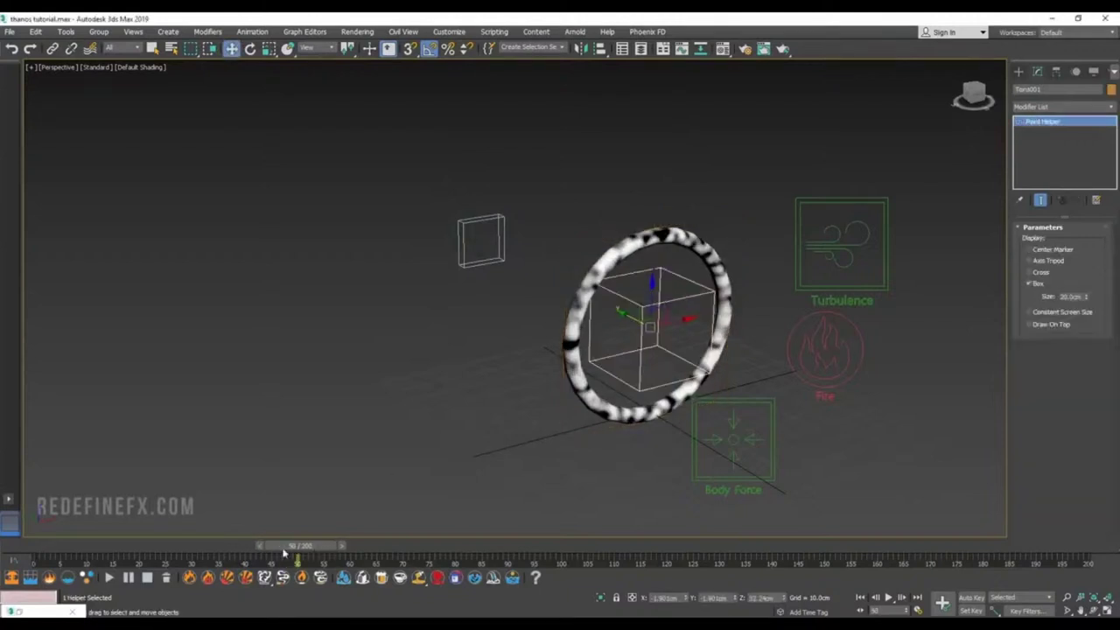
click(971, 598)
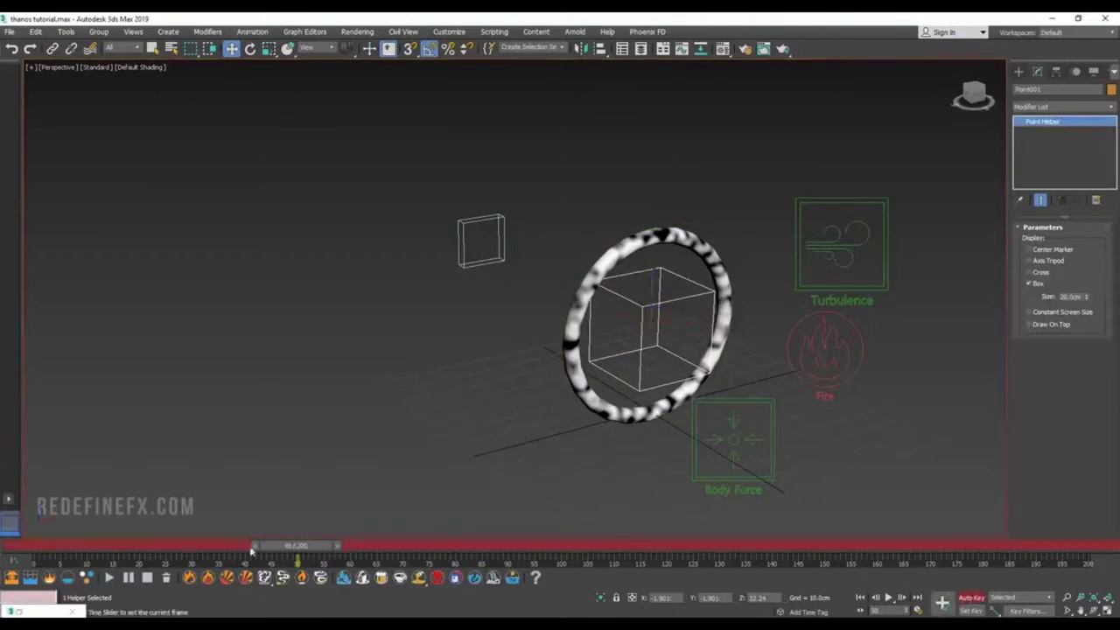
drag(293, 546, 40, 546)
key(r)
drag(654, 325, 681, 393)
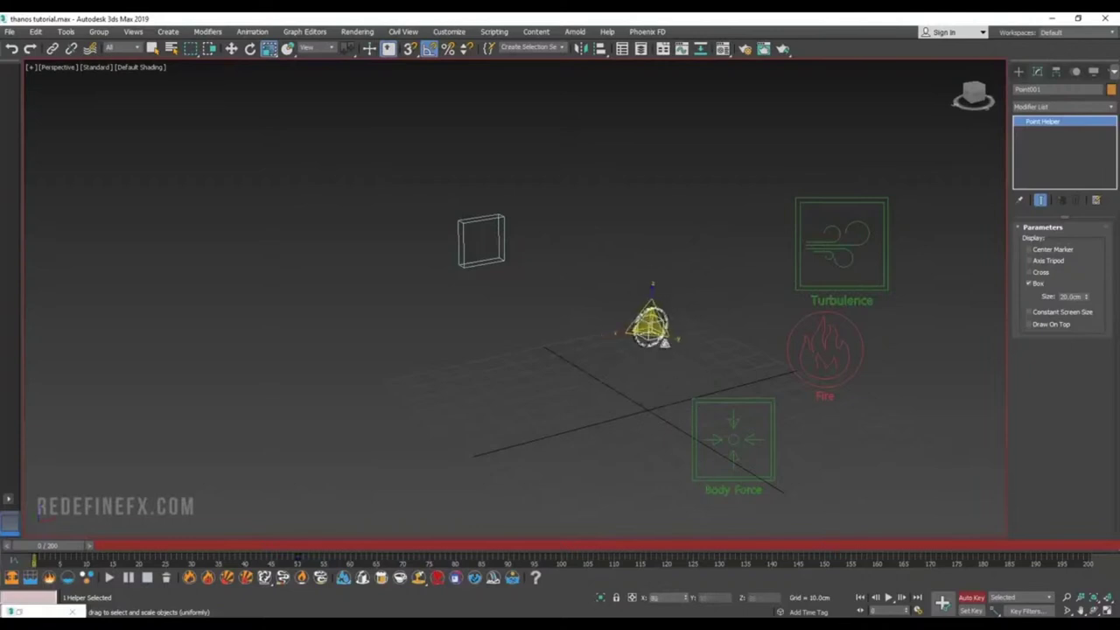
Step: Replay the opening of thanos02.mov to study how the portal grows from a small point
key(alt+Tab)
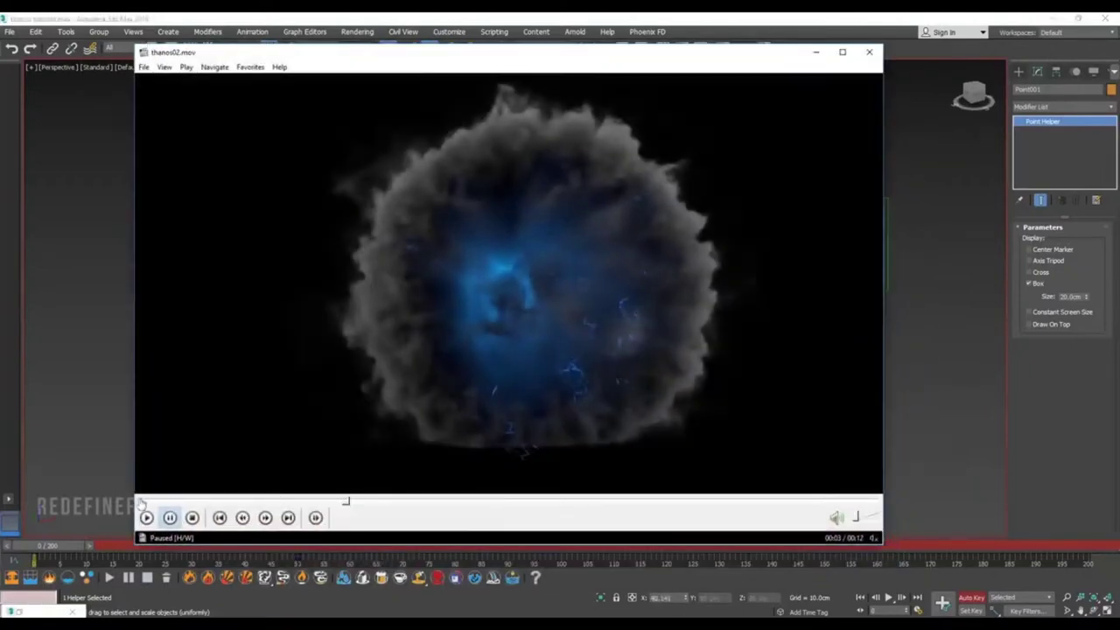
drag(346, 502, 140, 501)
key(space)
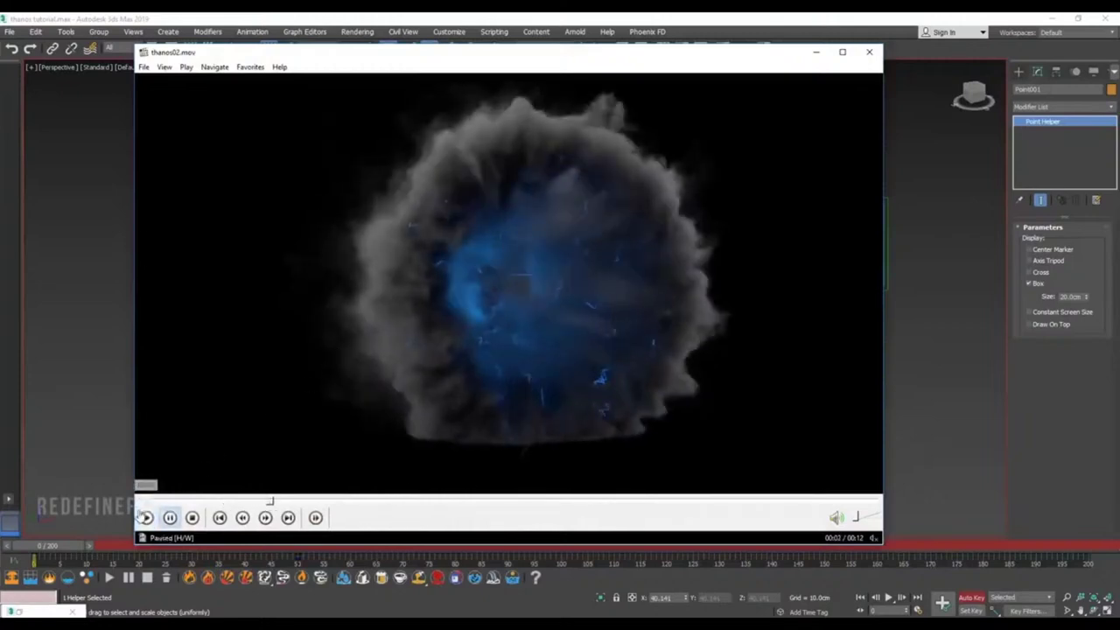
click(144, 501)
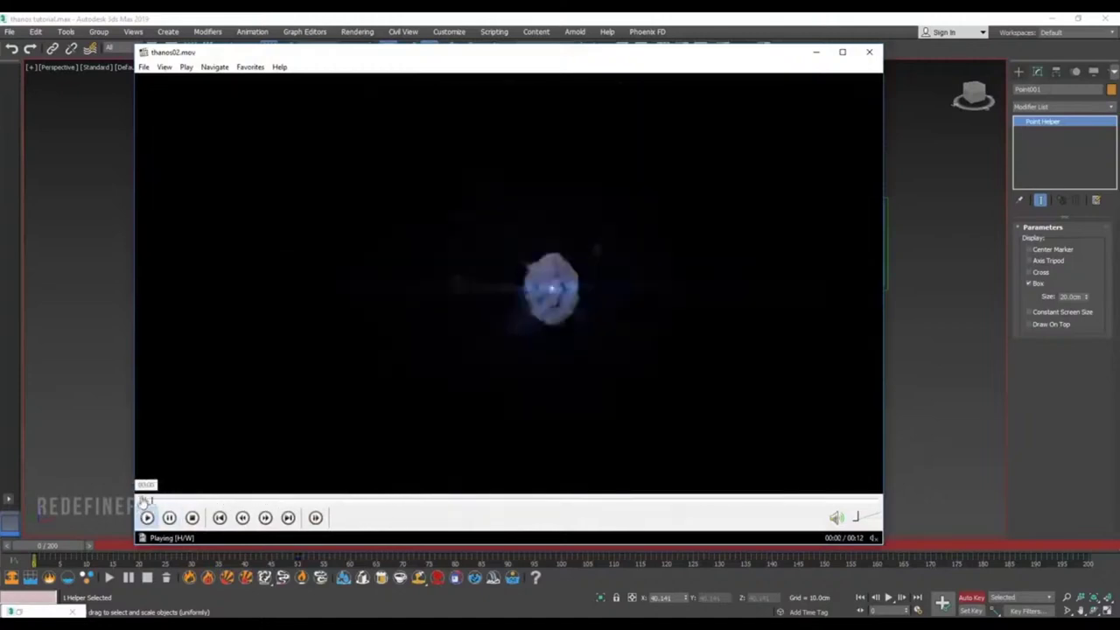
click(144, 501)
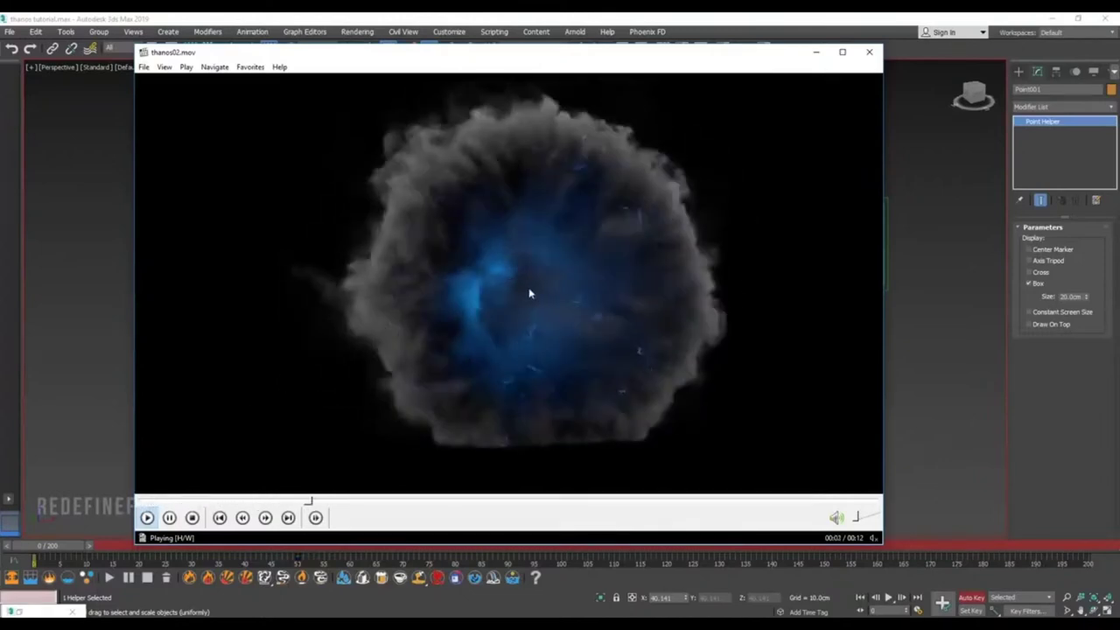
key(space)
click(815, 54)
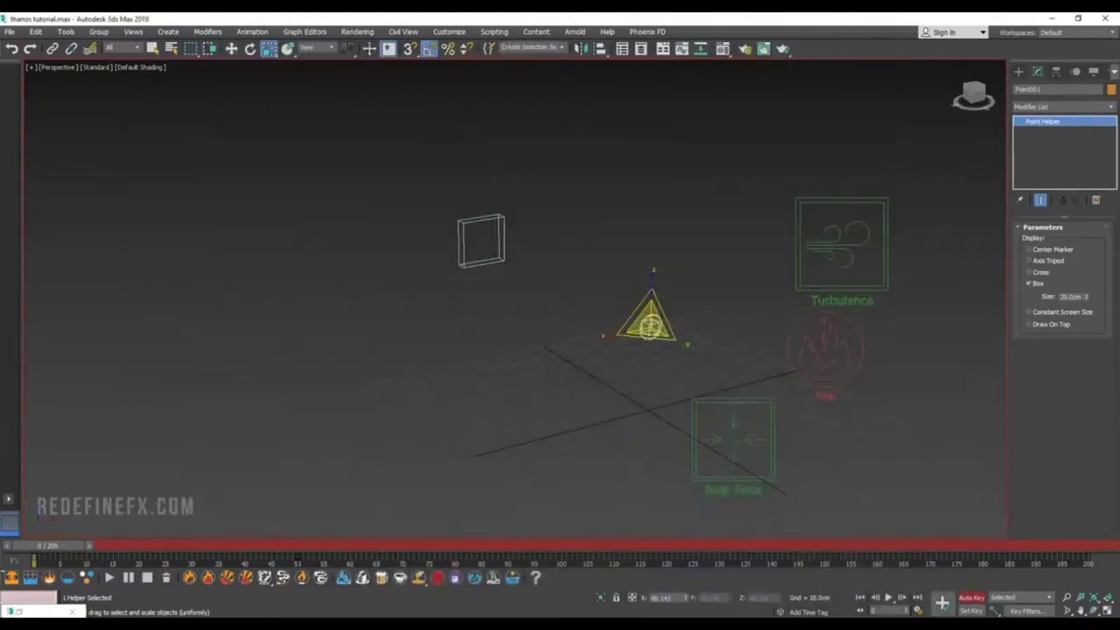
Step: Set the point helper's scale key tangents to Auto in the mini Curve Editor and scrub the torus growth to frame 50
drag(29, 551, 332, 563)
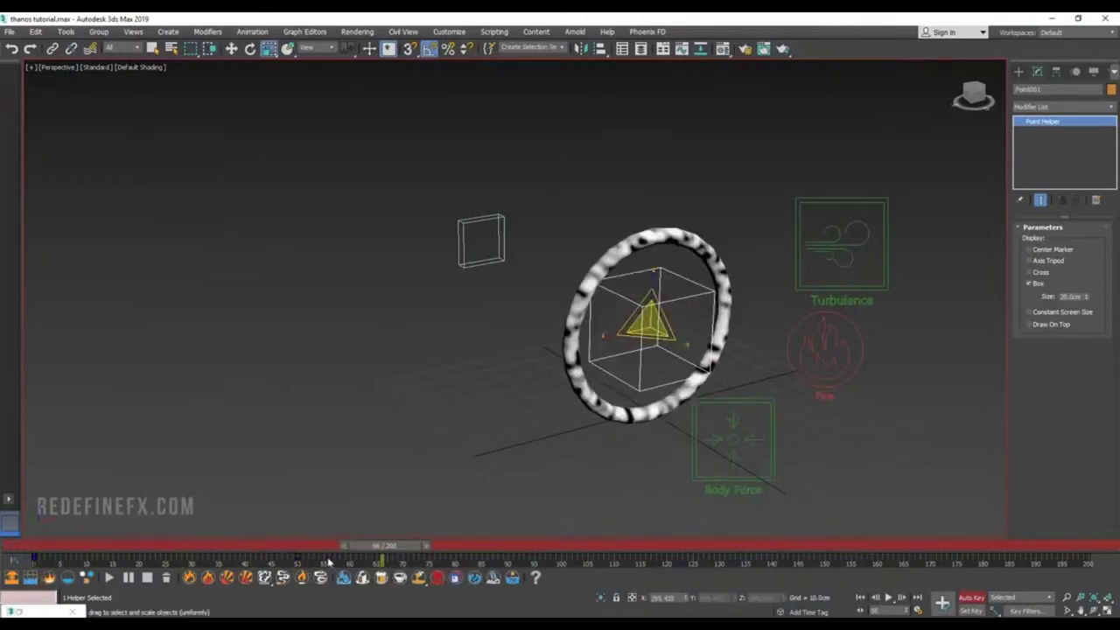
click(14, 563)
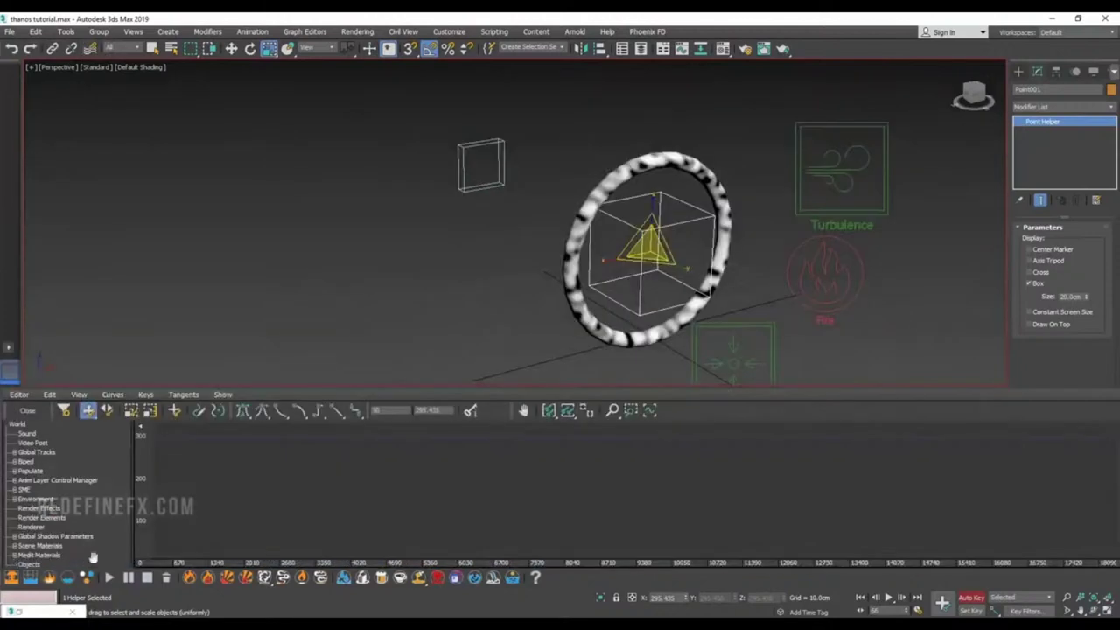
click(244, 411)
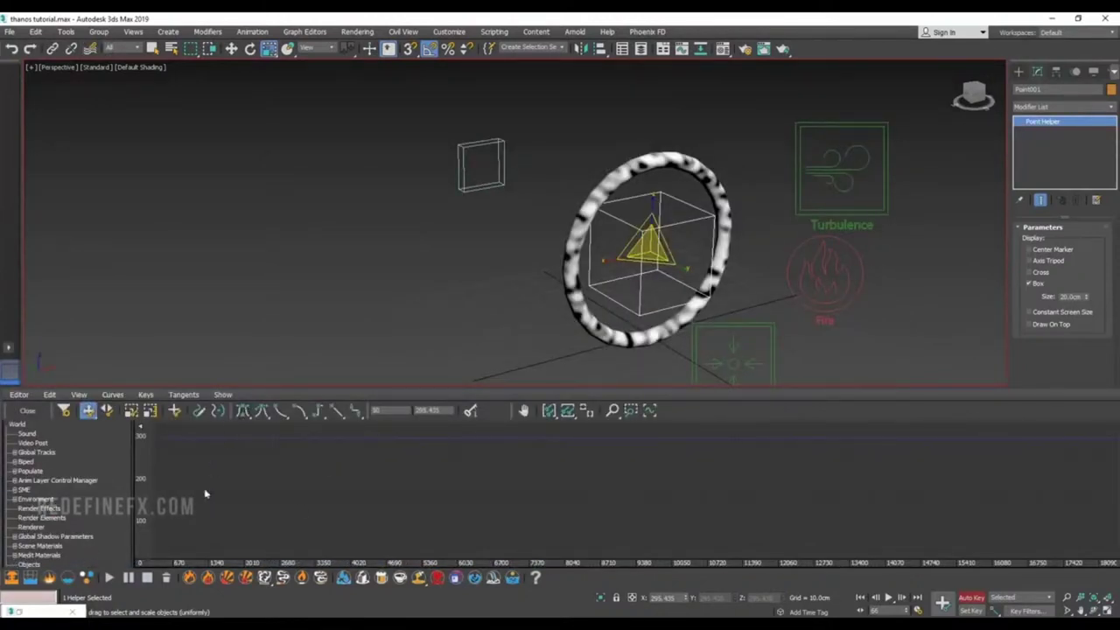
click(27, 411)
drag(37, 547, 267, 547)
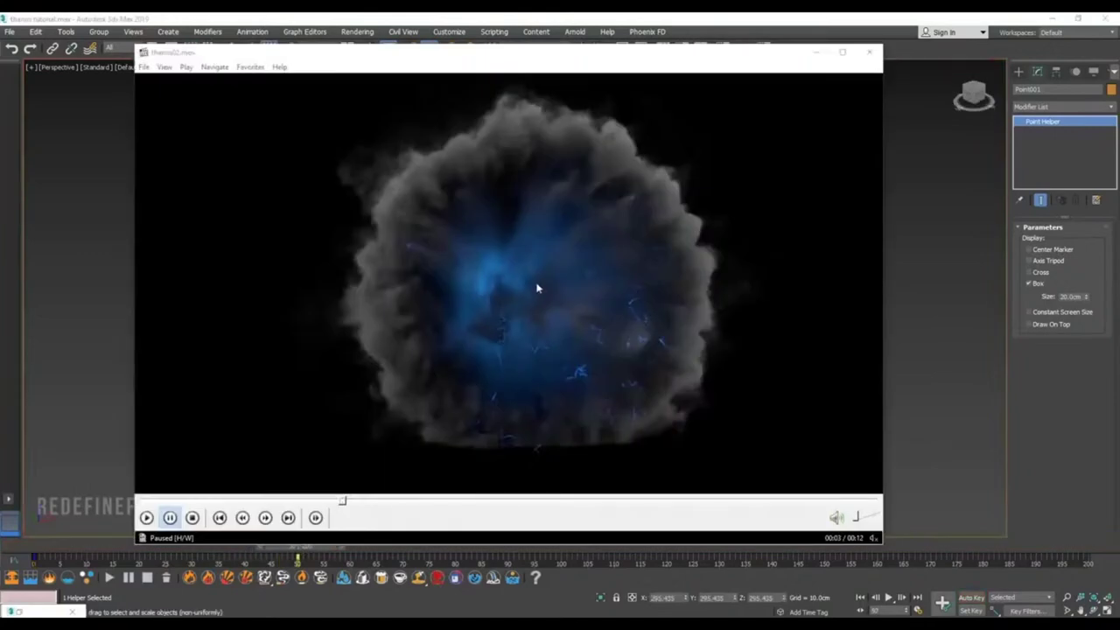
Step: Clone the noise-masked torus as a slightly larger scaled copy named "emission torus"
click(570, 327)
click(564, 336)
click(404, 396)
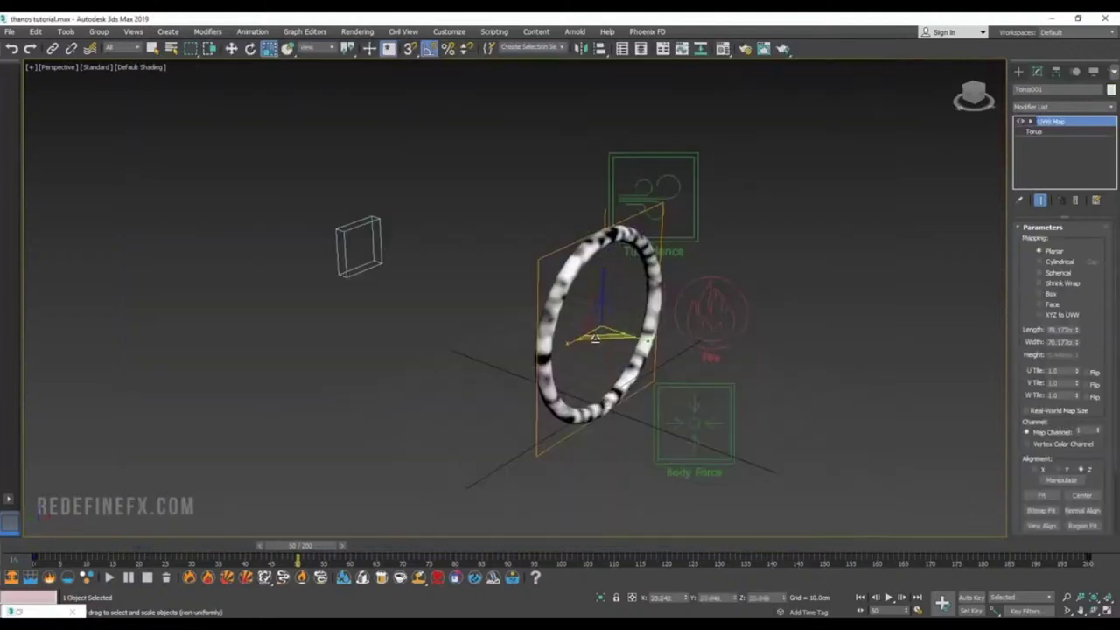
shift+drag(600, 324, 598, 308)
drag(542, 350, 475, 358)
text(n)
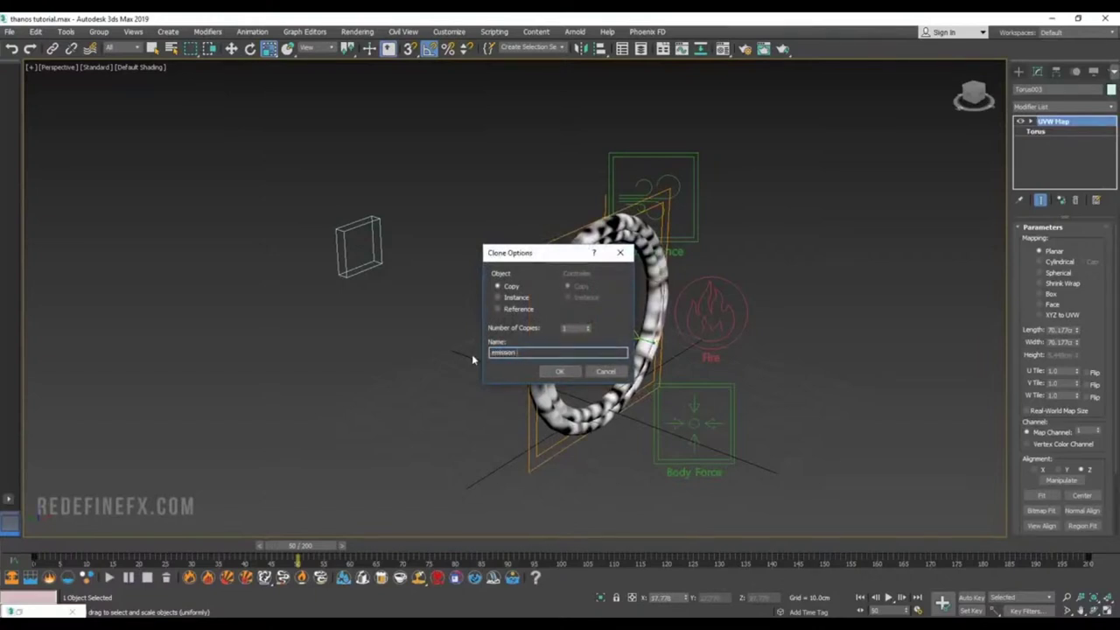
text(mission torus)
key(Return)
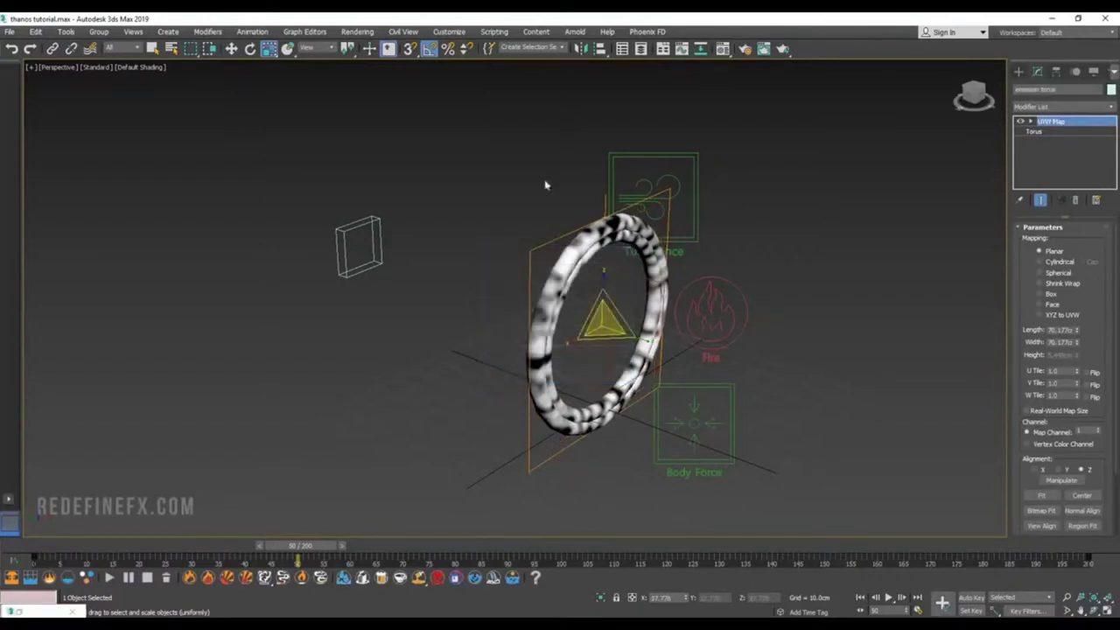
Step: Colour the 21 - Default material pure red (255, 0, 0) and assign it to the emission torus
click(723, 49)
click(144, 217)
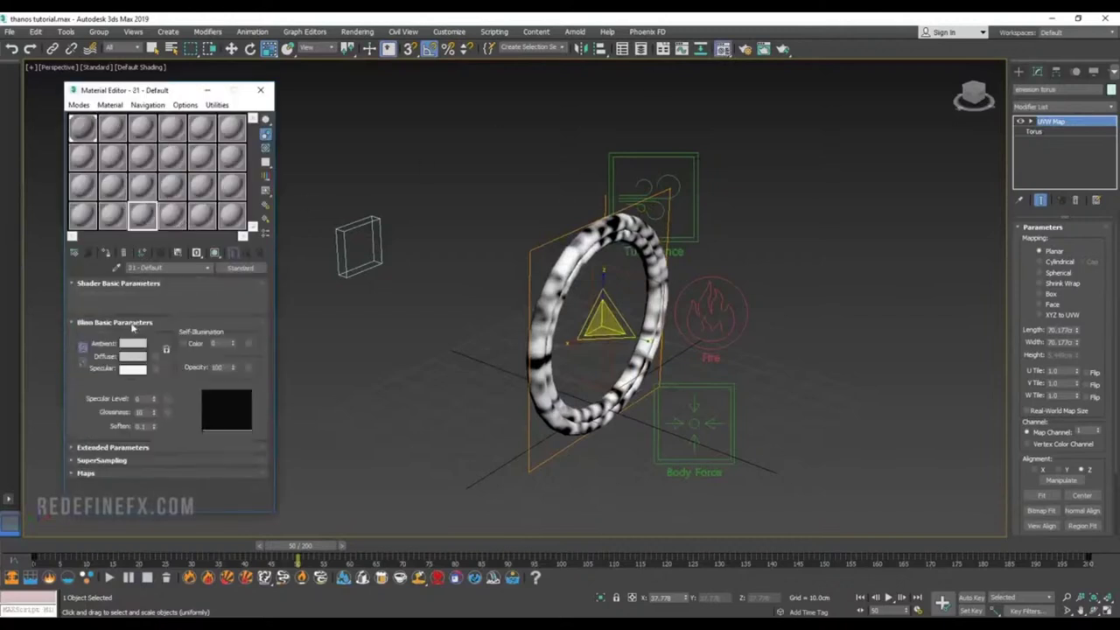
click(131, 343)
drag(372, 136, 452, 136)
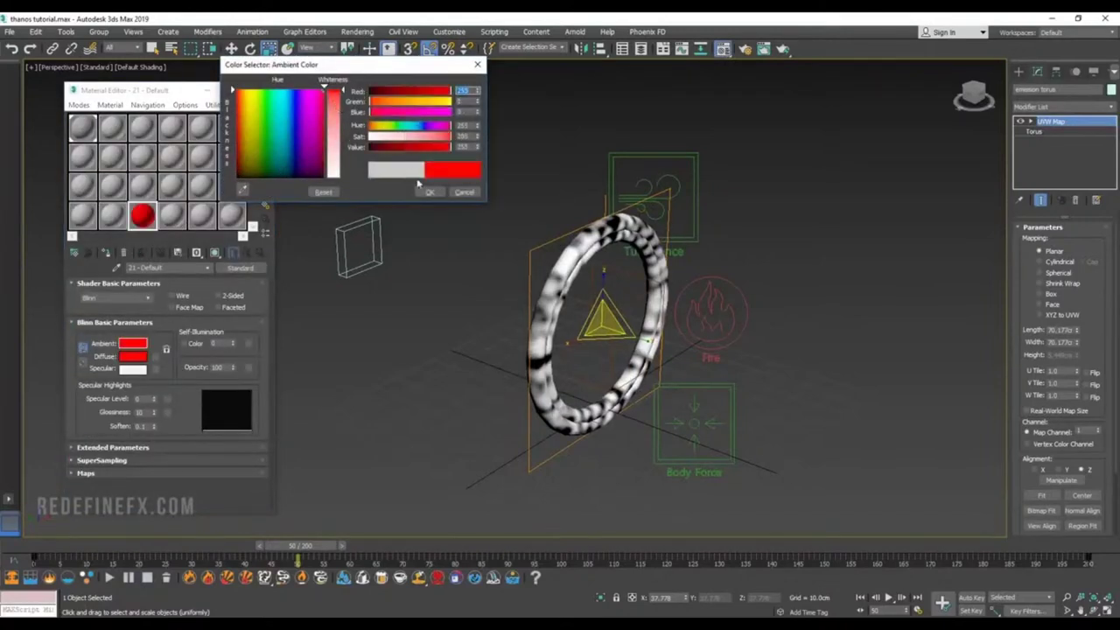
click(429, 191)
click(106, 253)
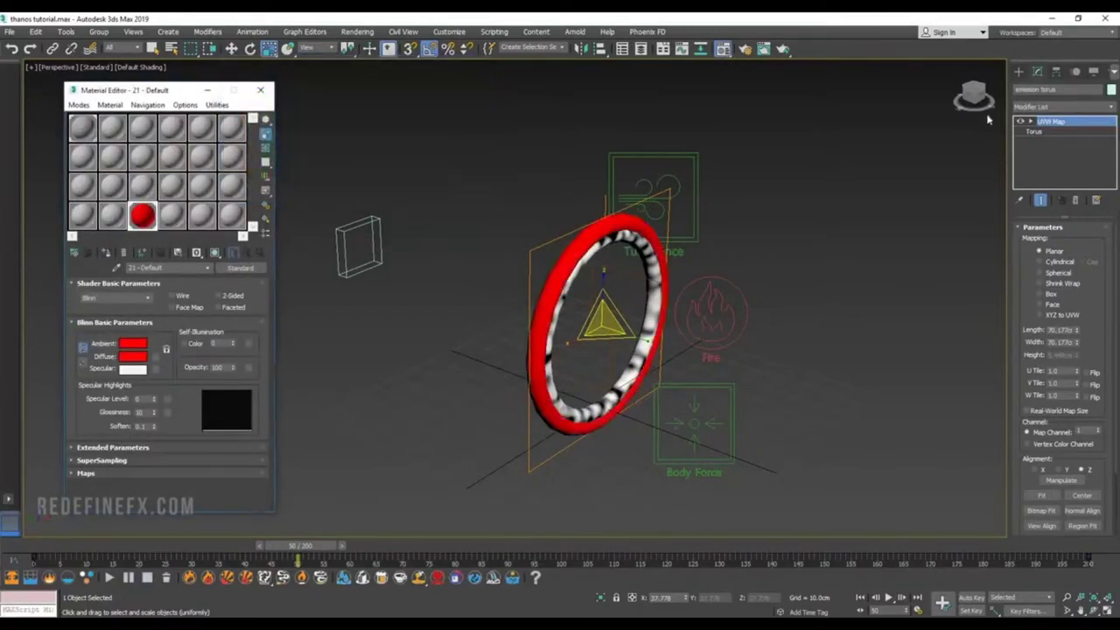
Step: Set the emission torus's Radius 2 to 4 cm in its base Torus parameters
click(1035, 131)
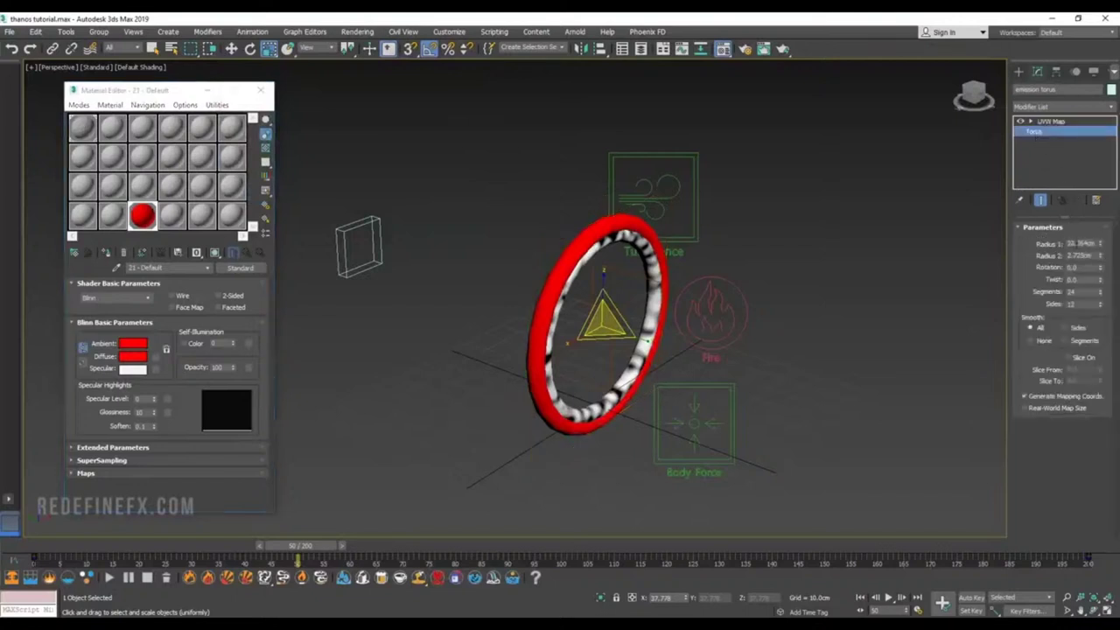
double_click(1085, 256)
text(r)
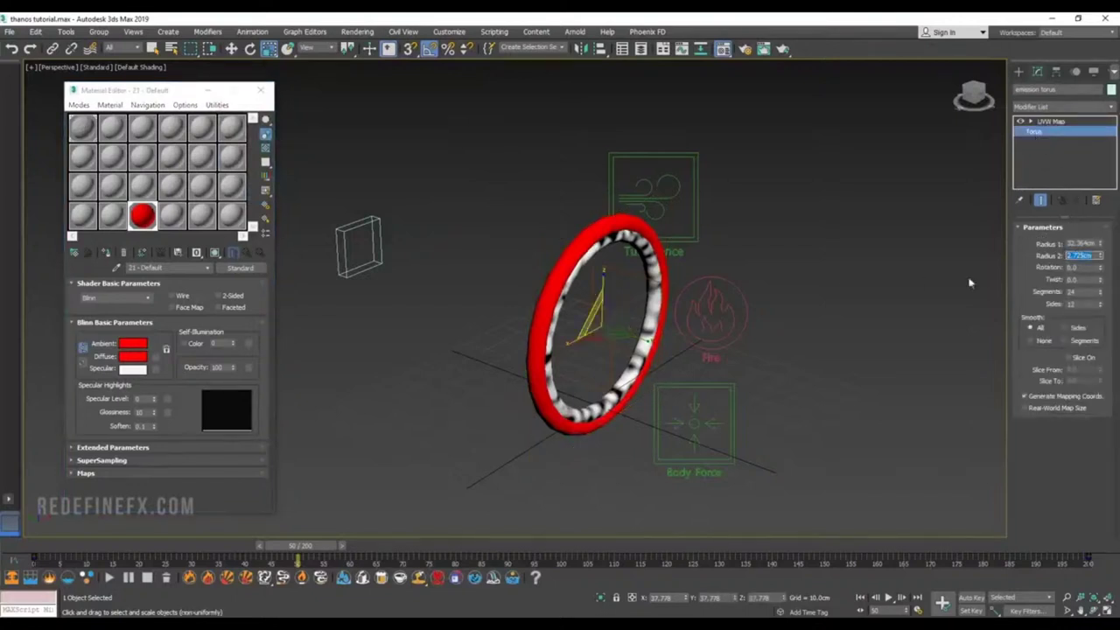
text(4)
key(Return)
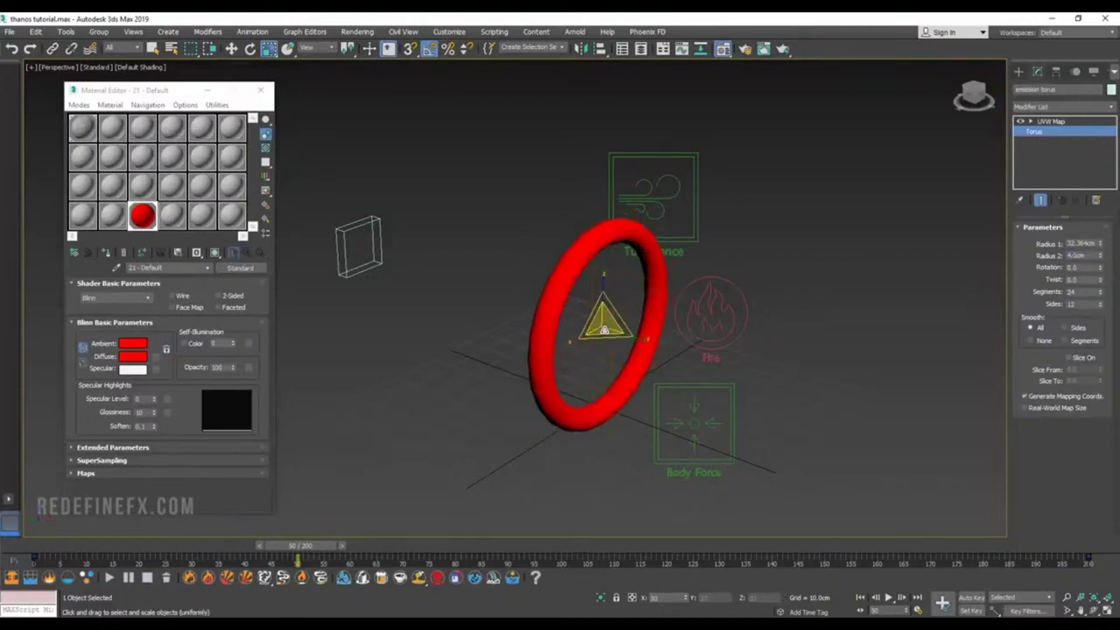
key(r)
Step: Create a tyFlow object beside the emission torus and open its flow editor
click(1019, 71)
click(1085, 203)
click(798, 374)
click(1037, 71)
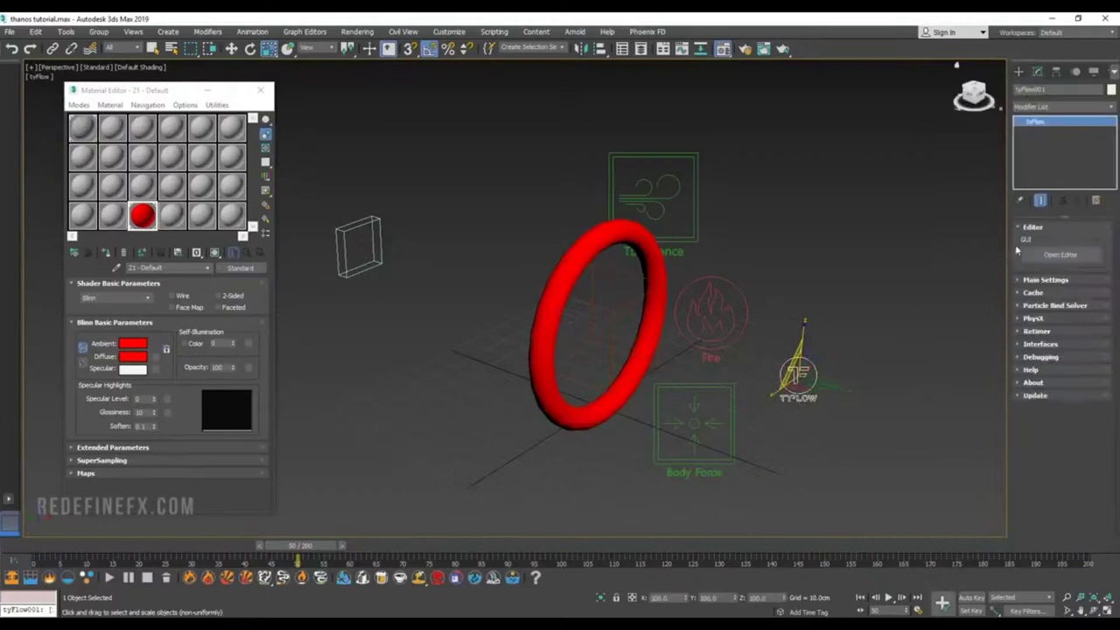
click(1059, 255)
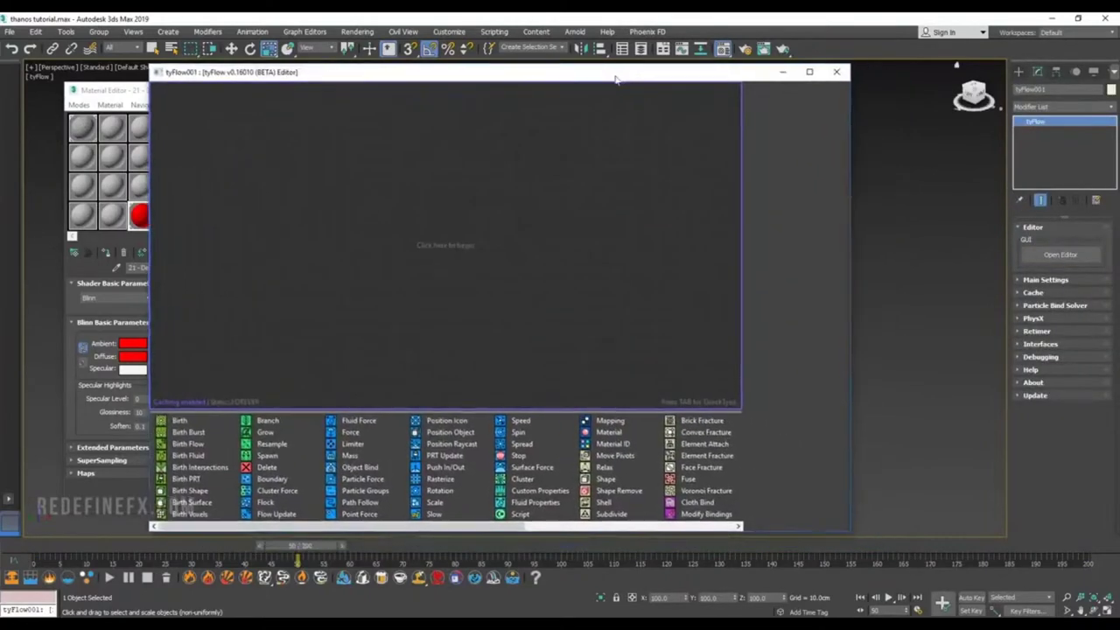
Step: Create an event with a Birth operator emitting 20 particles per frame
click(282, 148)
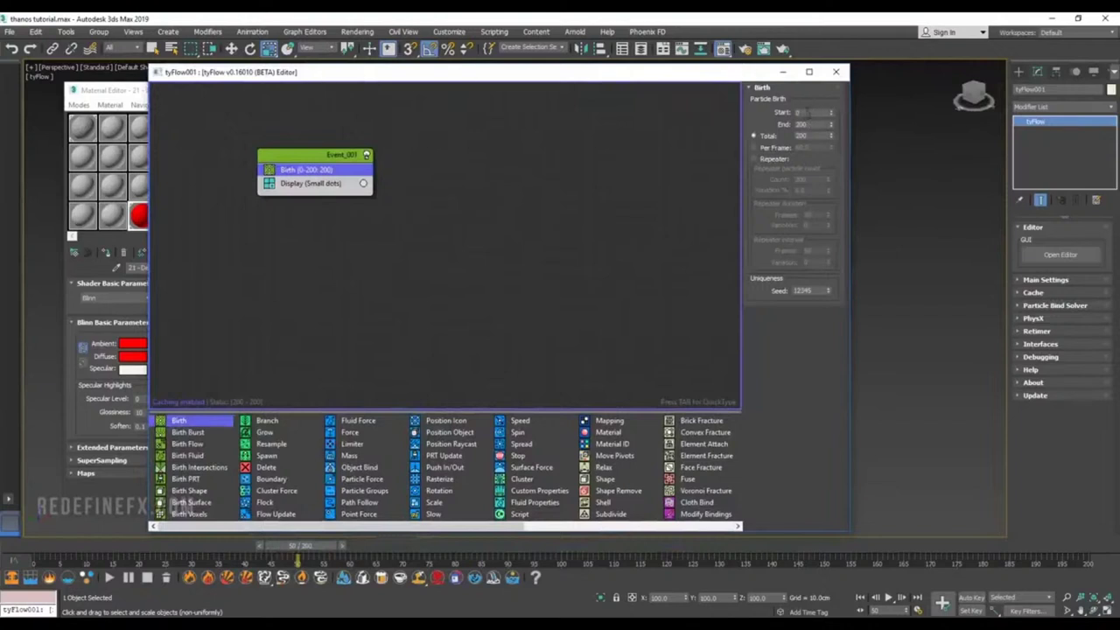
click(782, 149)
double_click(812, 147)
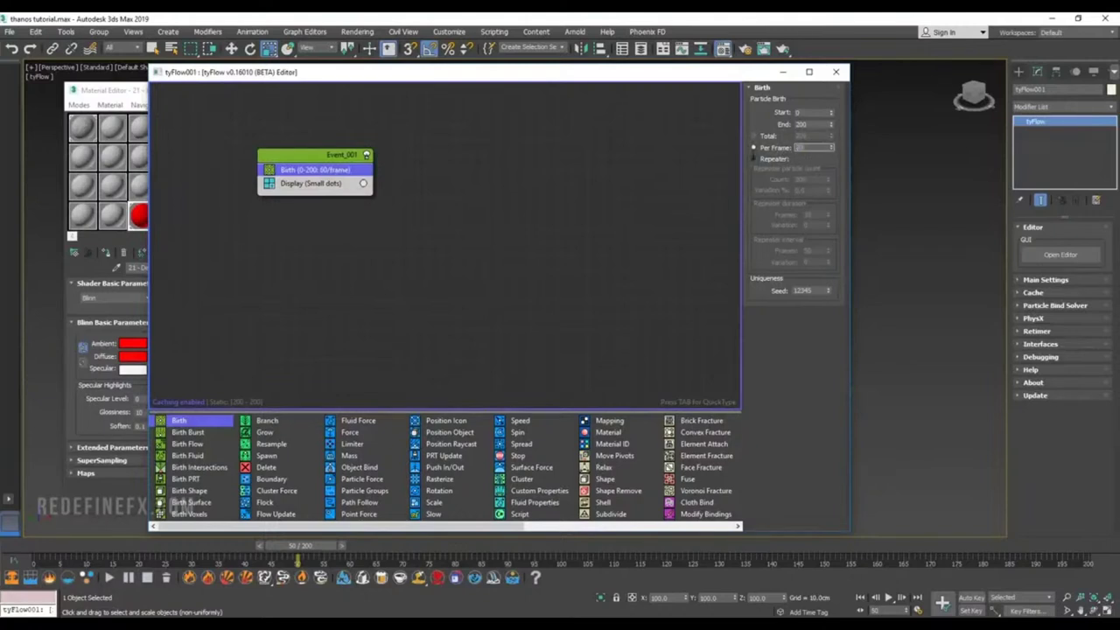
text(20)
key(Return)
Step: Add a Position Object operator using the emission torus as its object and scrub to frame 30 to check the particles
drag(450, 433, 312, 168)
drag(367, 77, 64, 84)
middle_drag(549, 271, 626, 286)
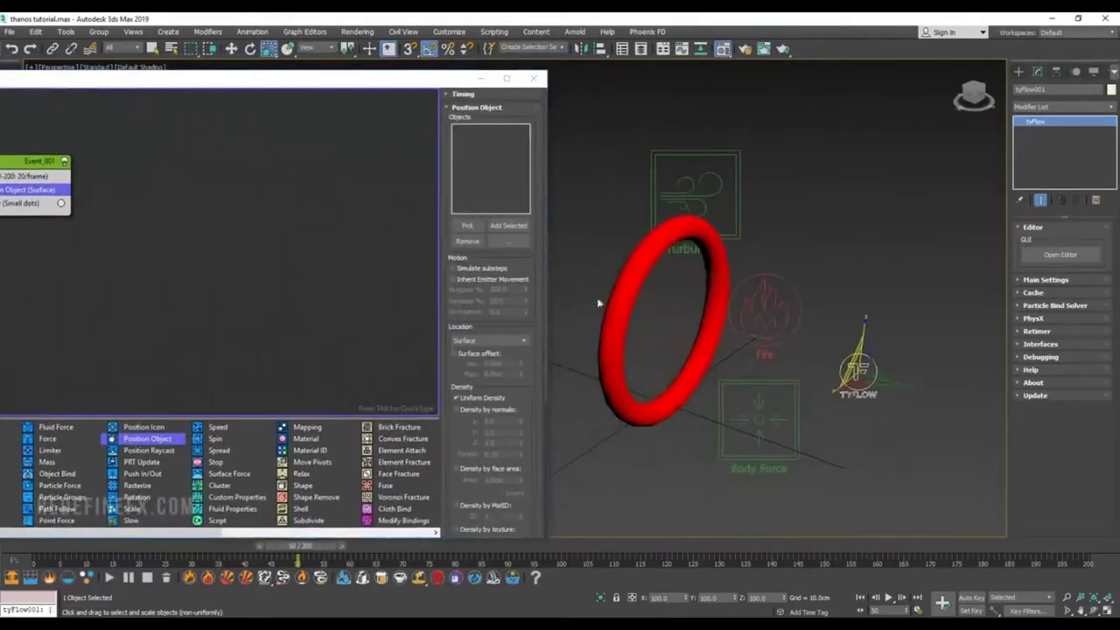
middle_drag(652, 219, 791, 226)
drag(388, 80, 580, 81)
click(658, 225)
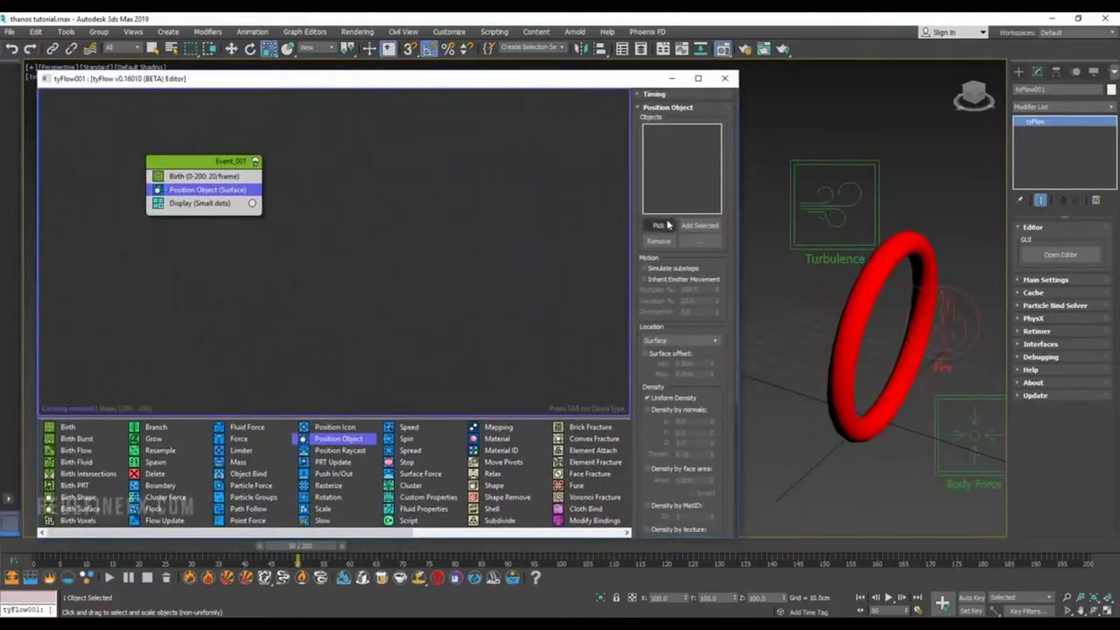
click(902, 237)
drag(64, 544, 204, 556)
key(w)
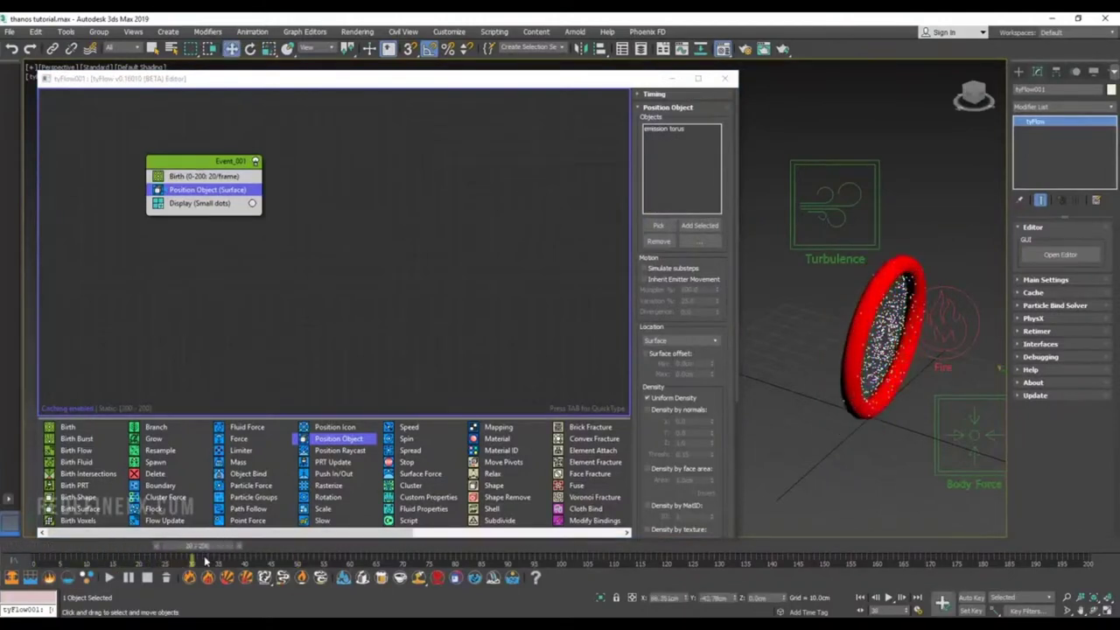
middle_drag(768, 331, 750, 307)
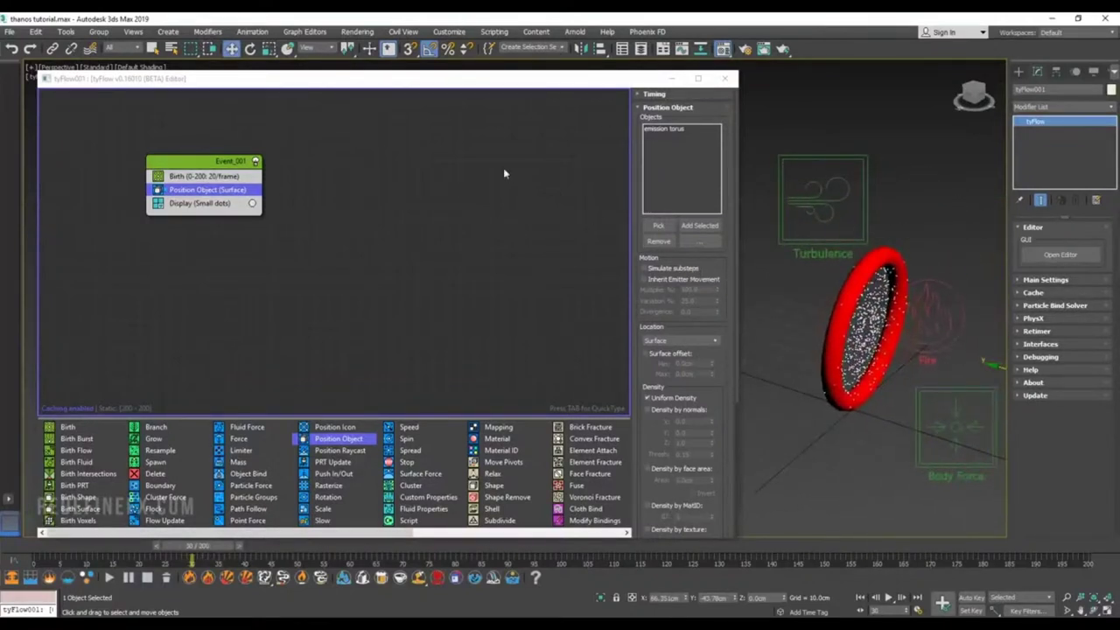
Step: Add a Find Target operator aimed at Torus002 and scrub to frame 51 to check the particles' travel
drag(246, 533, 410, 540)
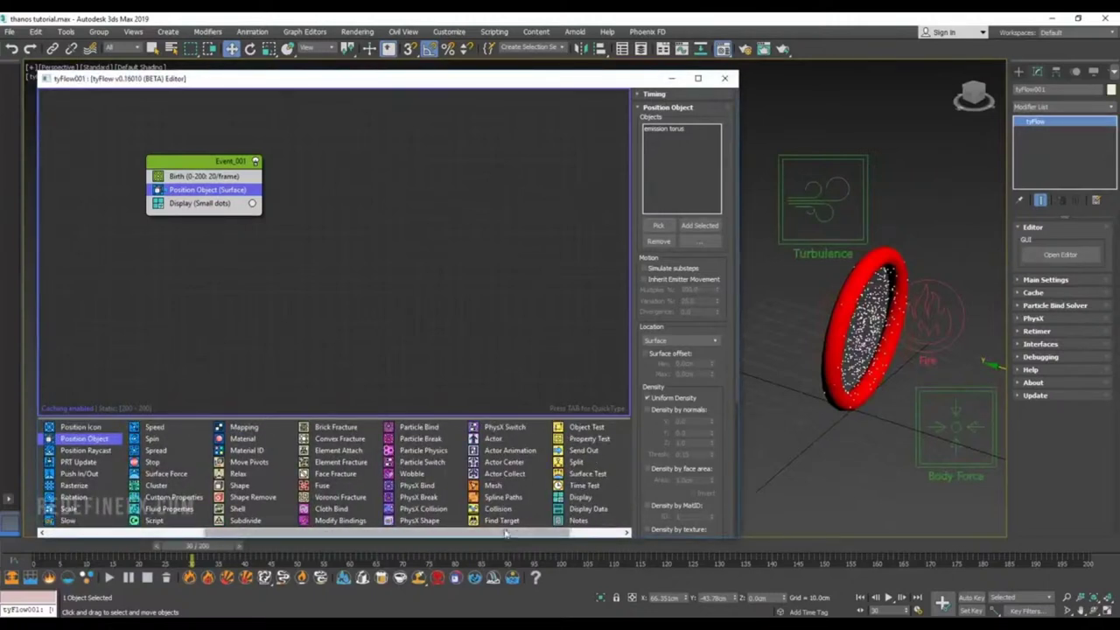
mouse_move(484, 523)
drag(484, 523, 197, 204)
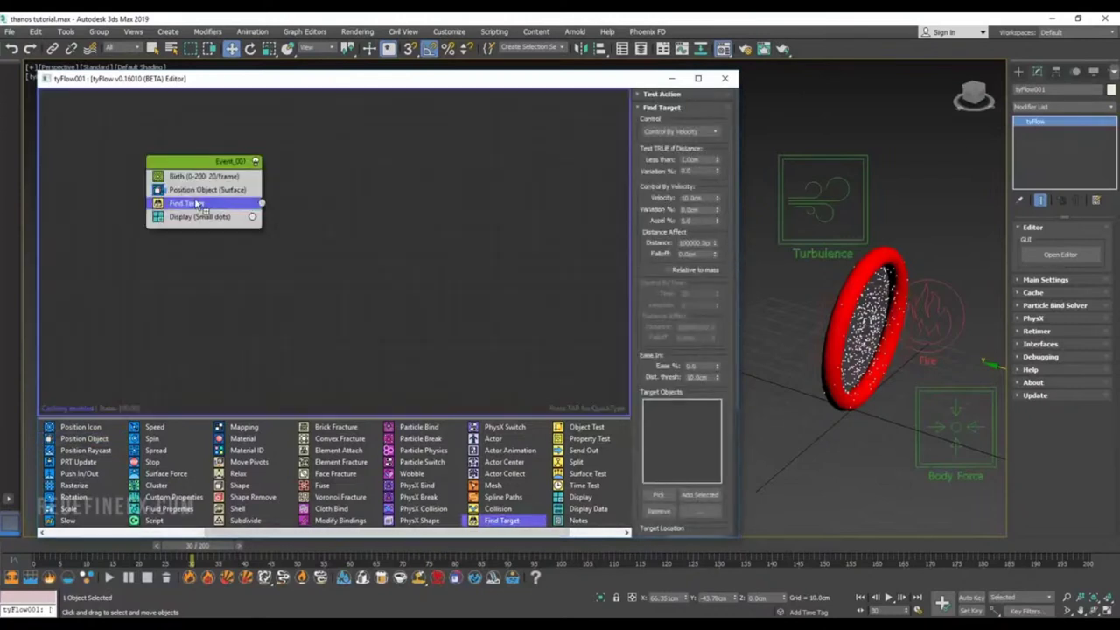
click(659, 496)
alt+middle_drag(788, 262, 740, 235)
click(812, 288)
drag(740, 235, 529, 234)
alt+middle_drag(613, 263, 650, 259)
drag(217, 547, 317, 571)
alt+middle_drag(626, 285, 658, 305)
key(w)
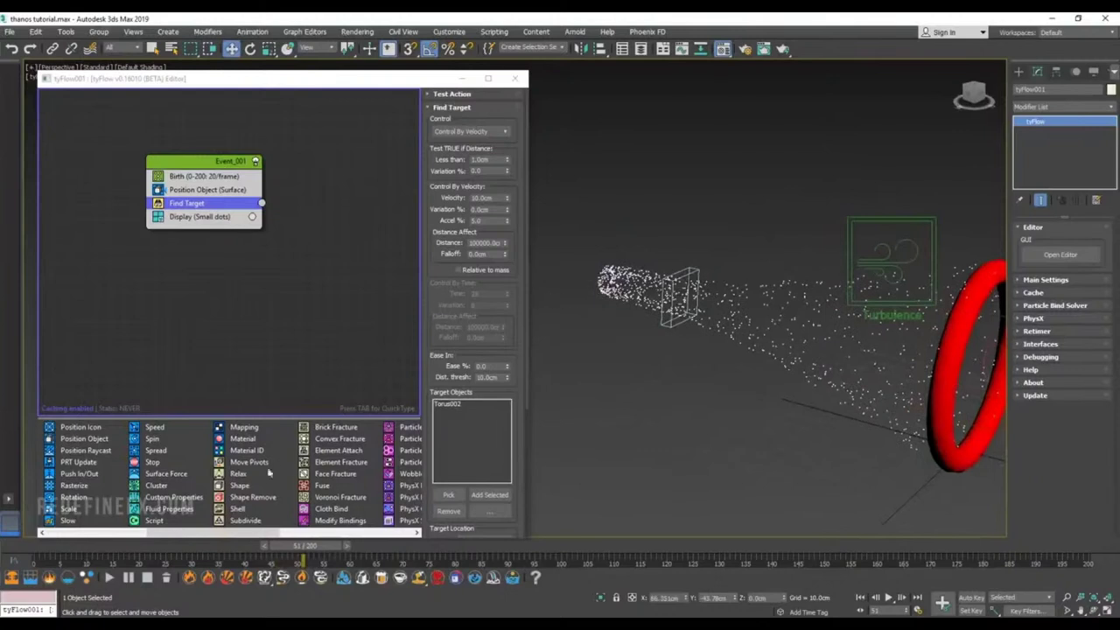
Step: Add a Delete operator after Find Target, timed by Particle Age with the range starting at 12
drag(238, 533, 129, 536)
drag(154, 474, 180, 216)
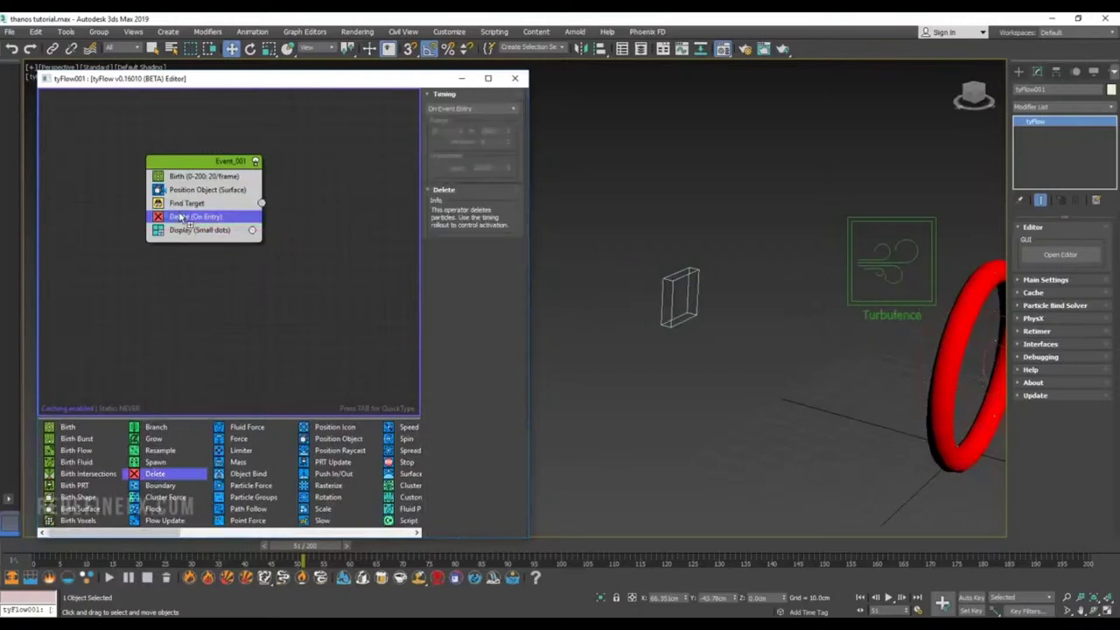
click(455, 109)
click(199, 217)
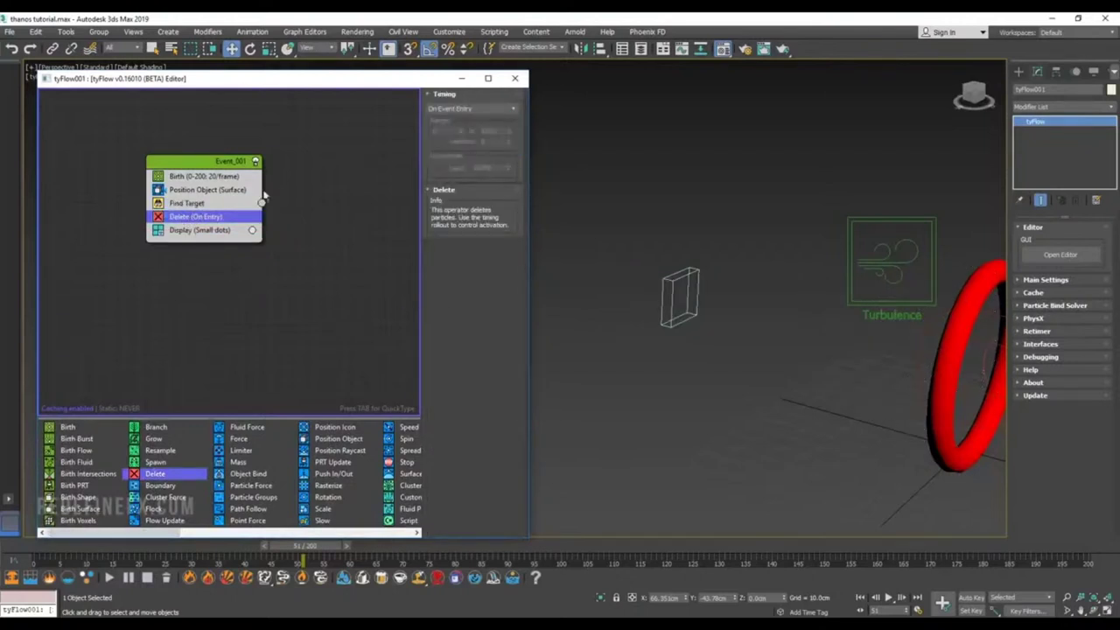
click(456, 109)
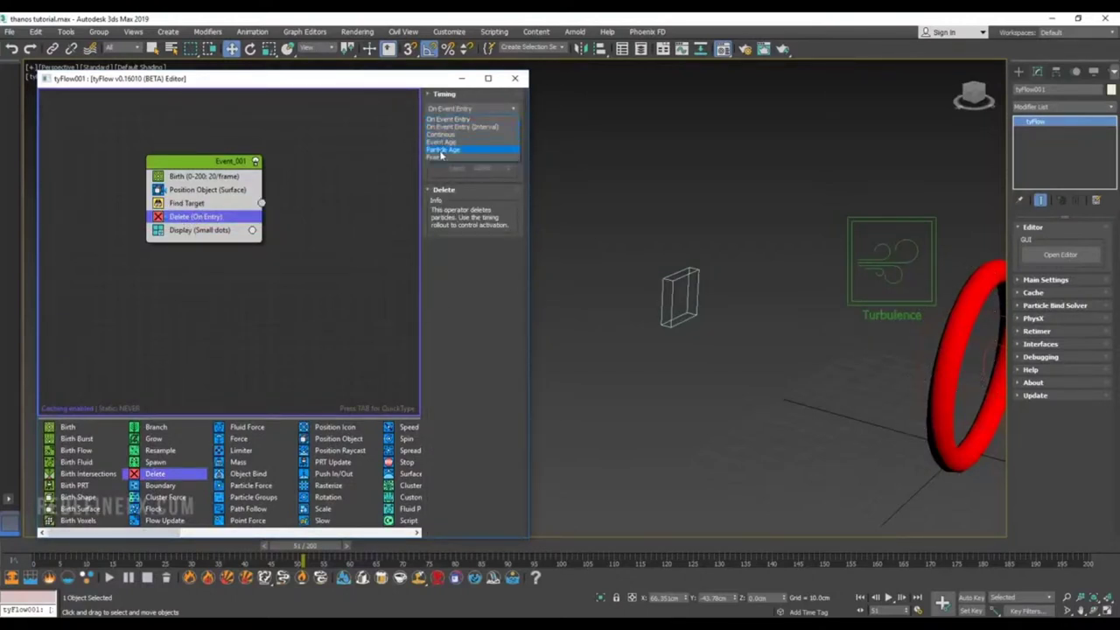
click(443, 150)
drag(461, 131, 456, 121)
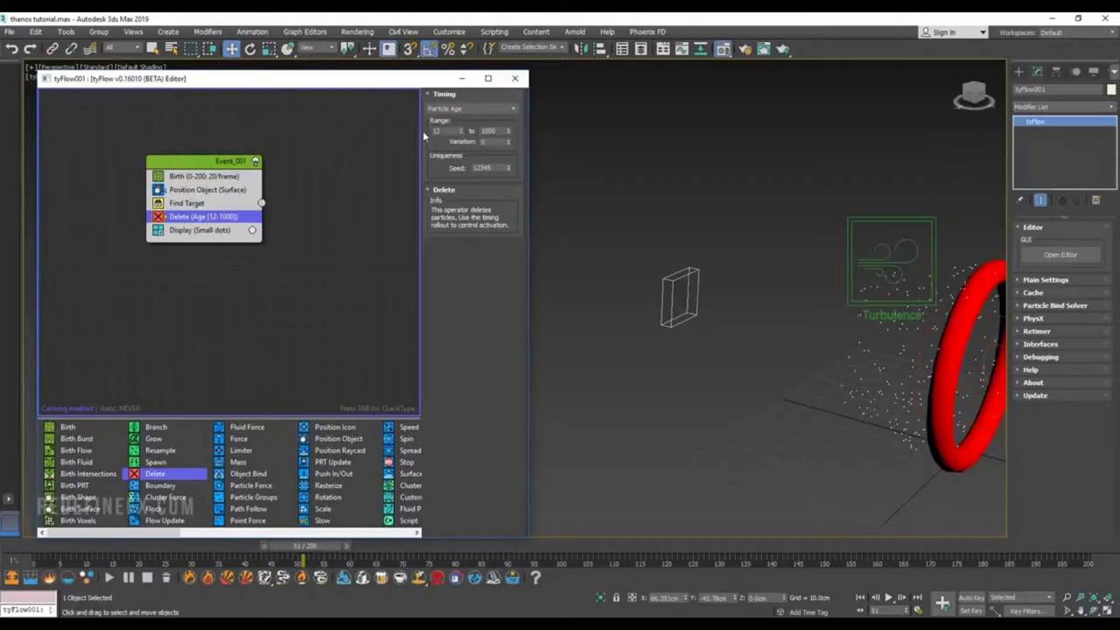
Step: Set the Delete operator's starting age to 7 with a variation of 25, and scrub from the start to frame 72
double_click(494, 141)
key(Return)
drag(461, 133, 462, 138)
drag(508, 142, 508, 156)
alt+middle_drag(780, 338, 648, 305)
key(Home)
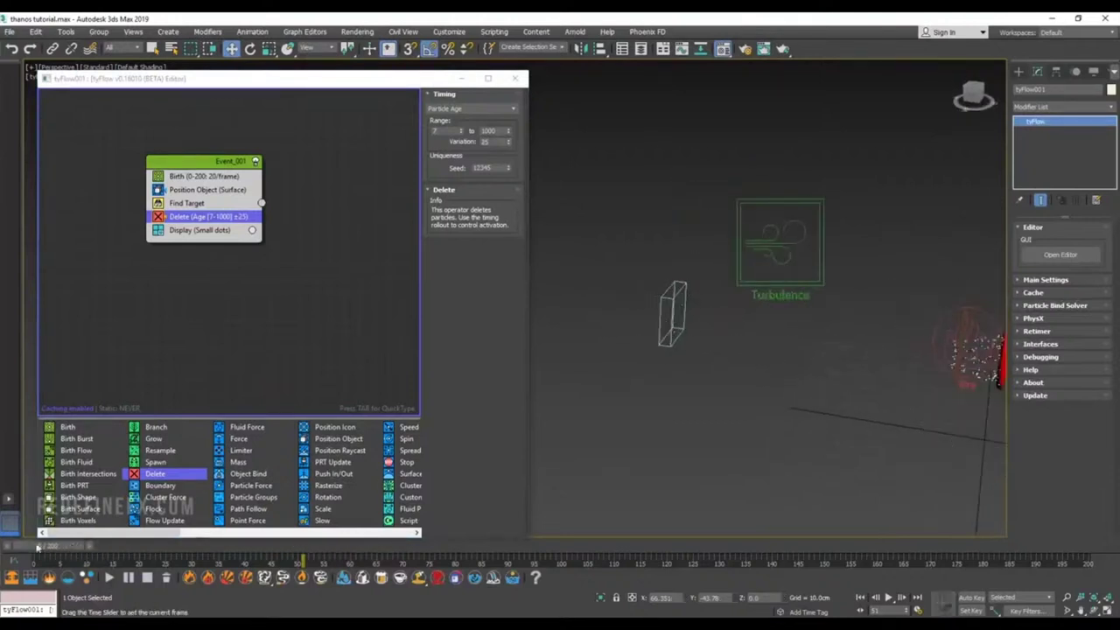
alt+middle_drag(753, 394, 683, 391)
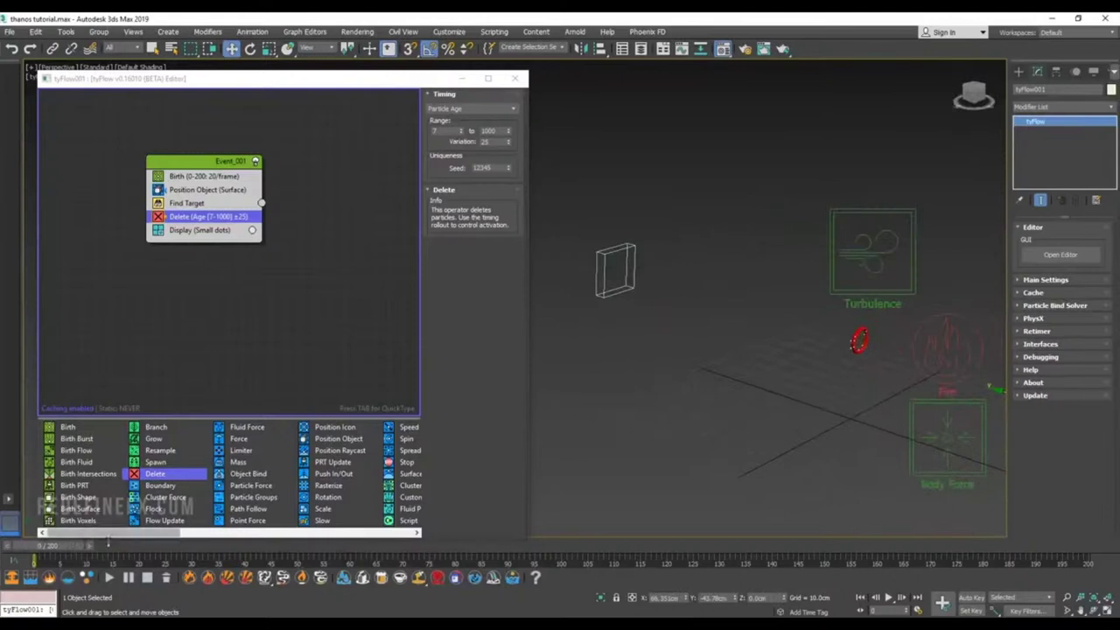
drag(63, 545, 414, 547)
key(w)
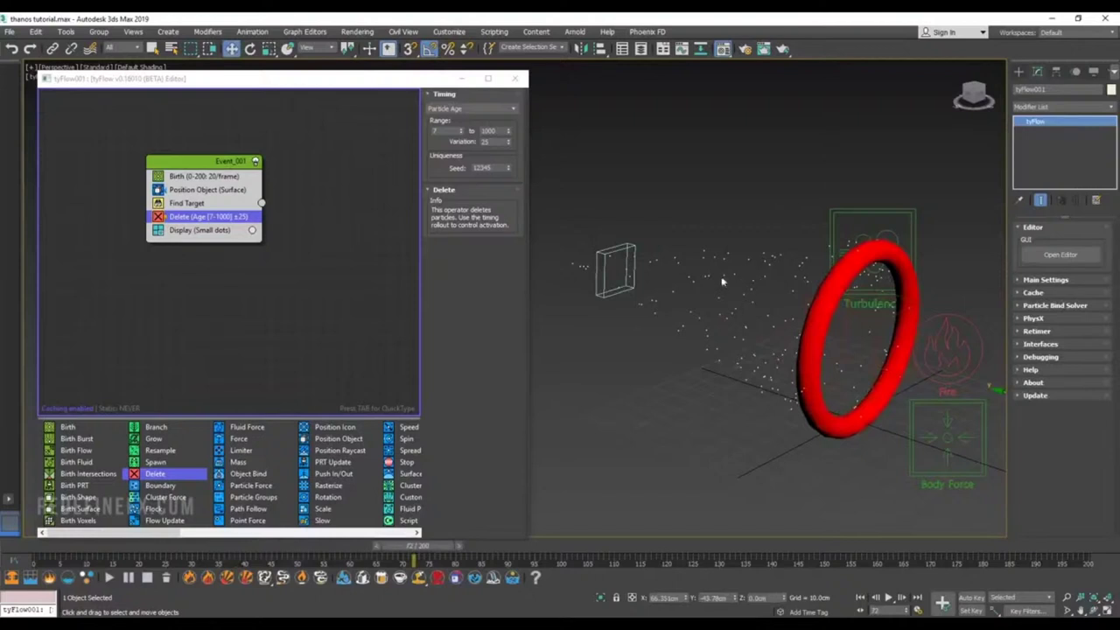
Step: Add a Shape operator above Delete and set its 3D mesh type to Grass (Long)
drag(171, 533, 208, 536)
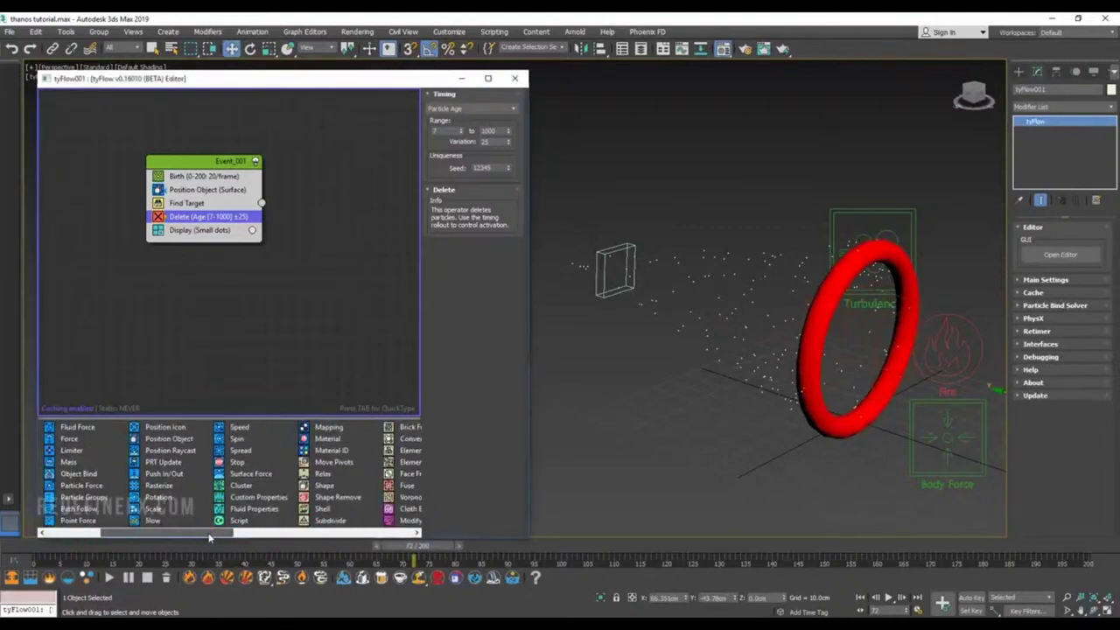
click(324, 486)
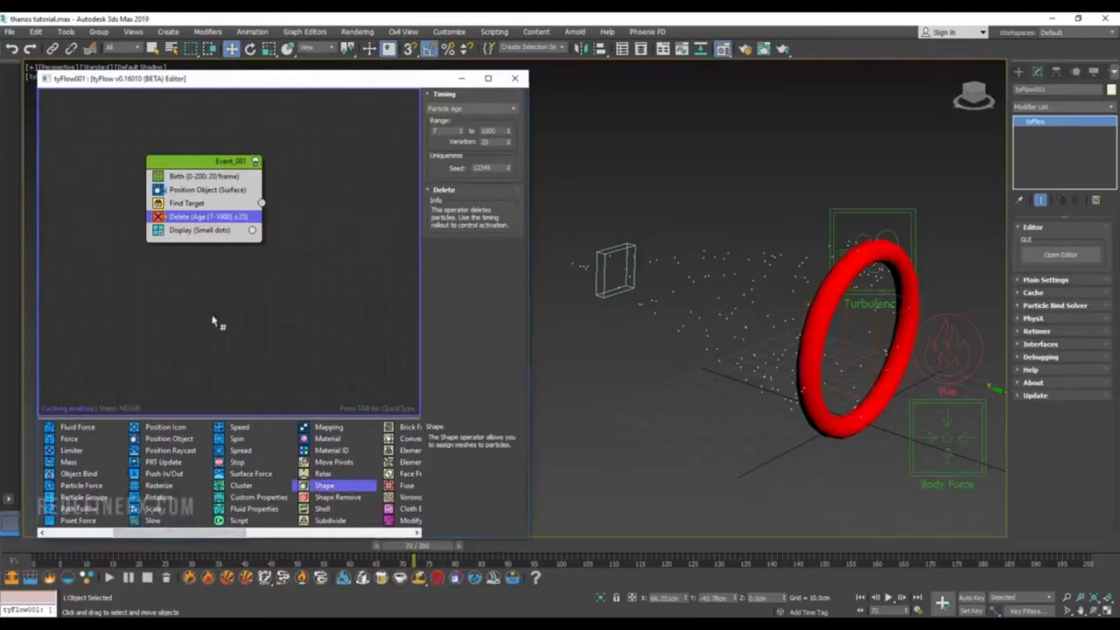
drag(198, 221, 198, 218)
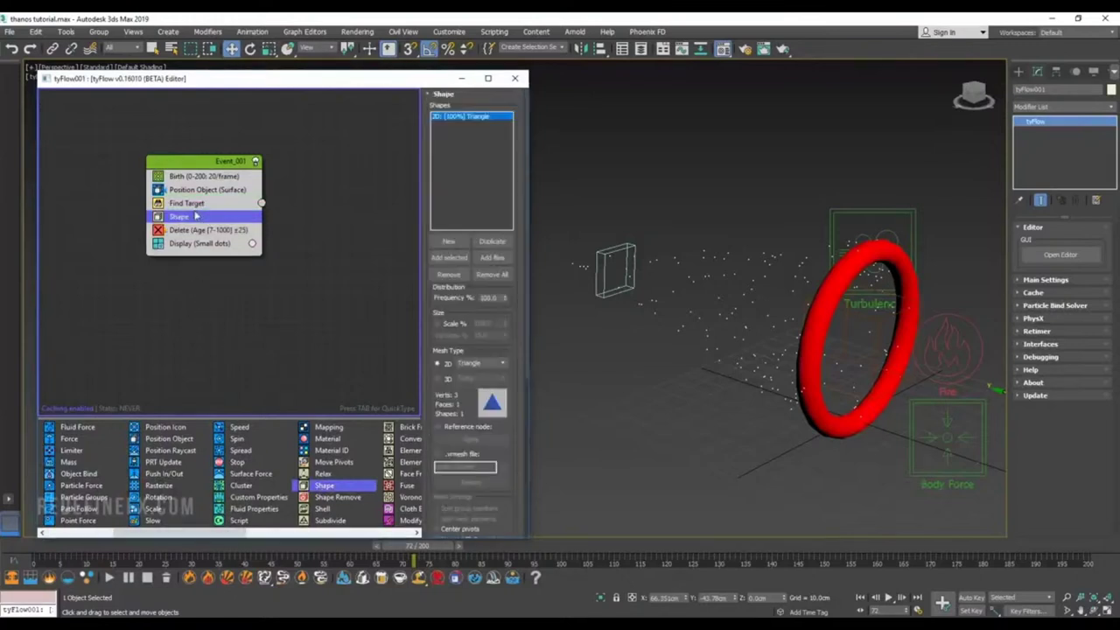
click(438, 378)
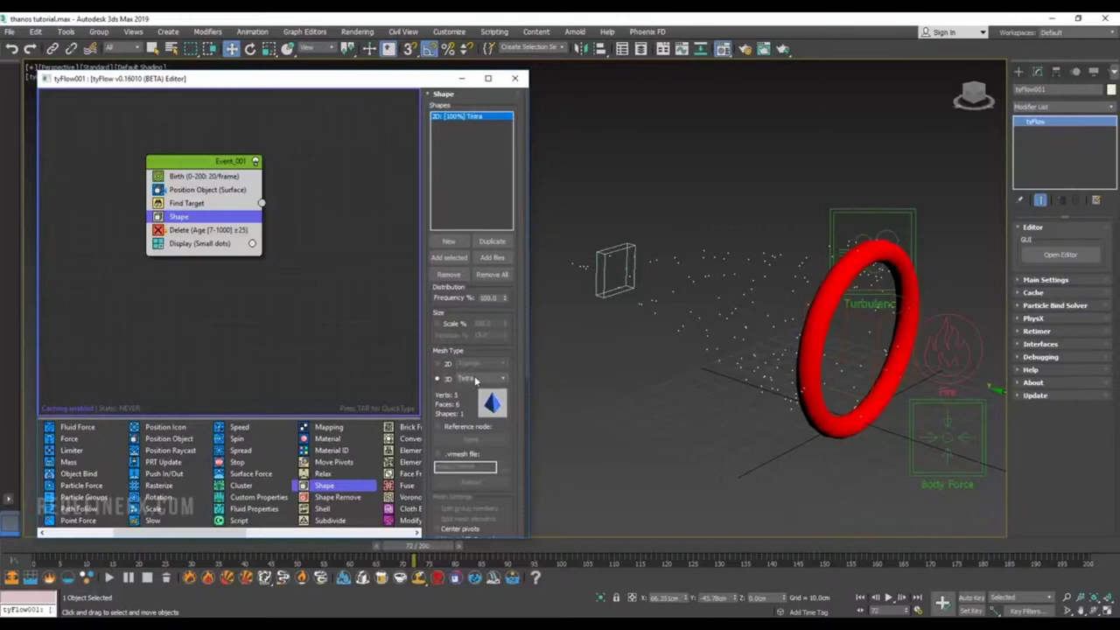
click(475, 379)
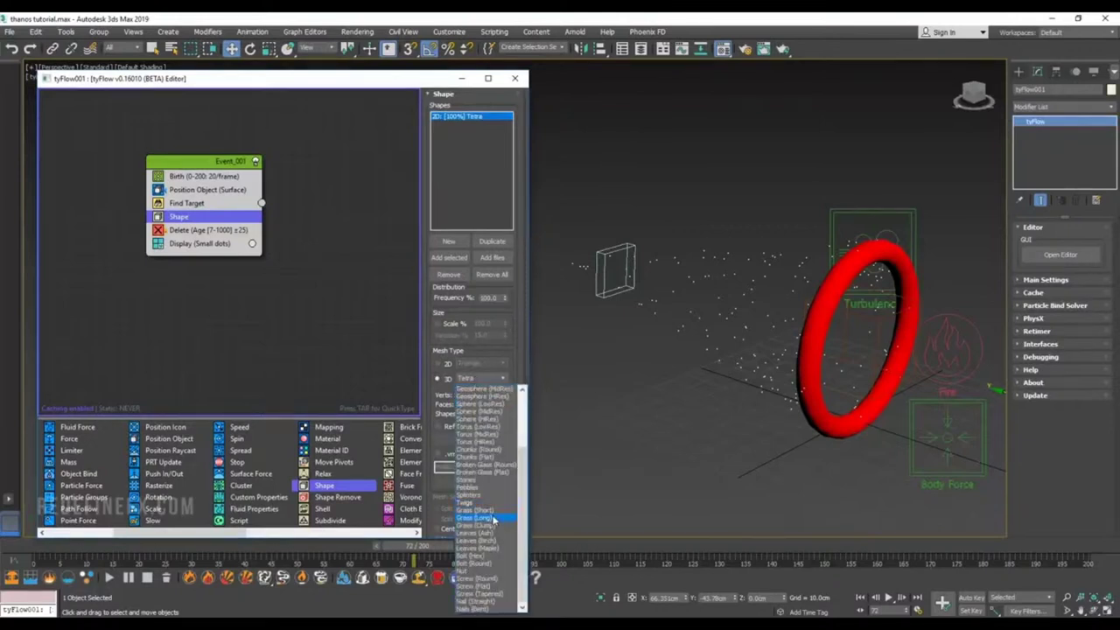
click(494, 520)
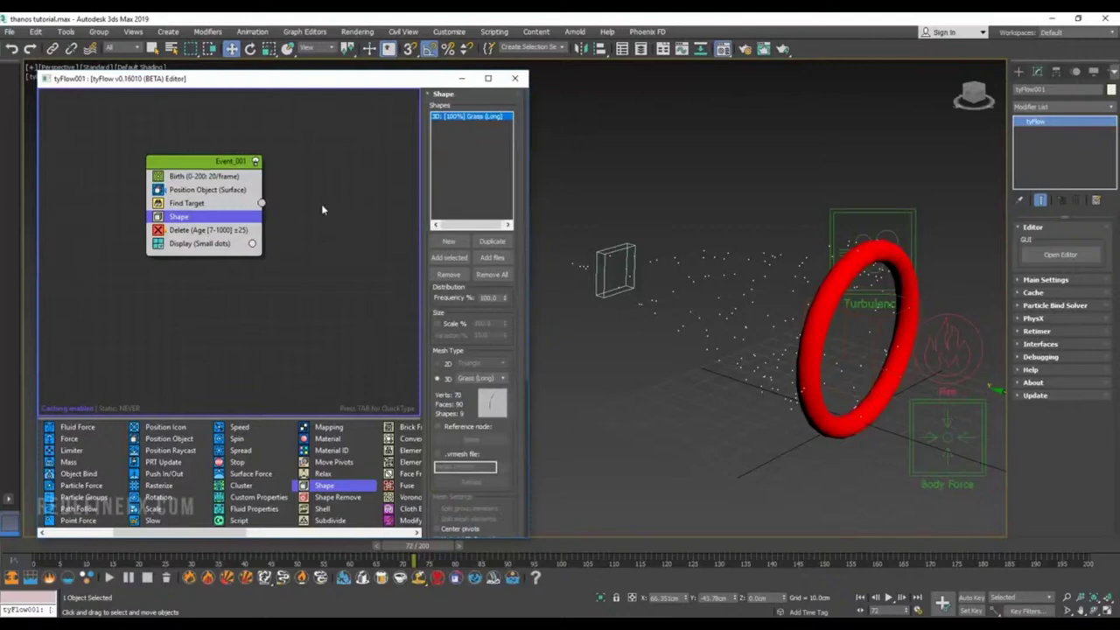
Step: Display the particles as geometry and enable a shape scale of 500%
click(200, 245)
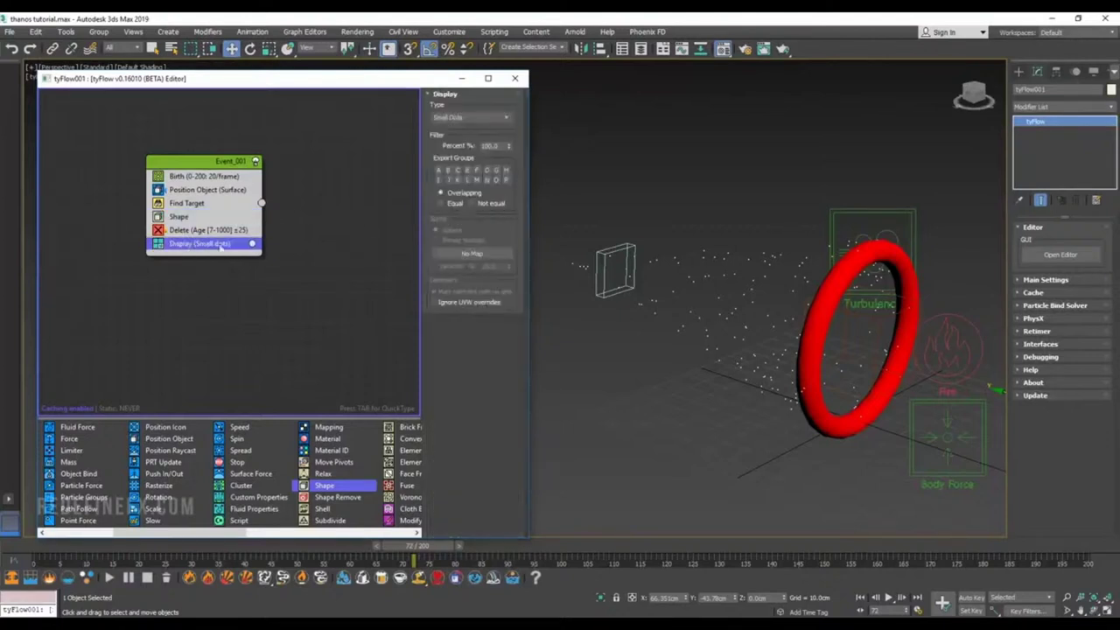
click(478, 119)
click(451, 178)
click(182, 216)
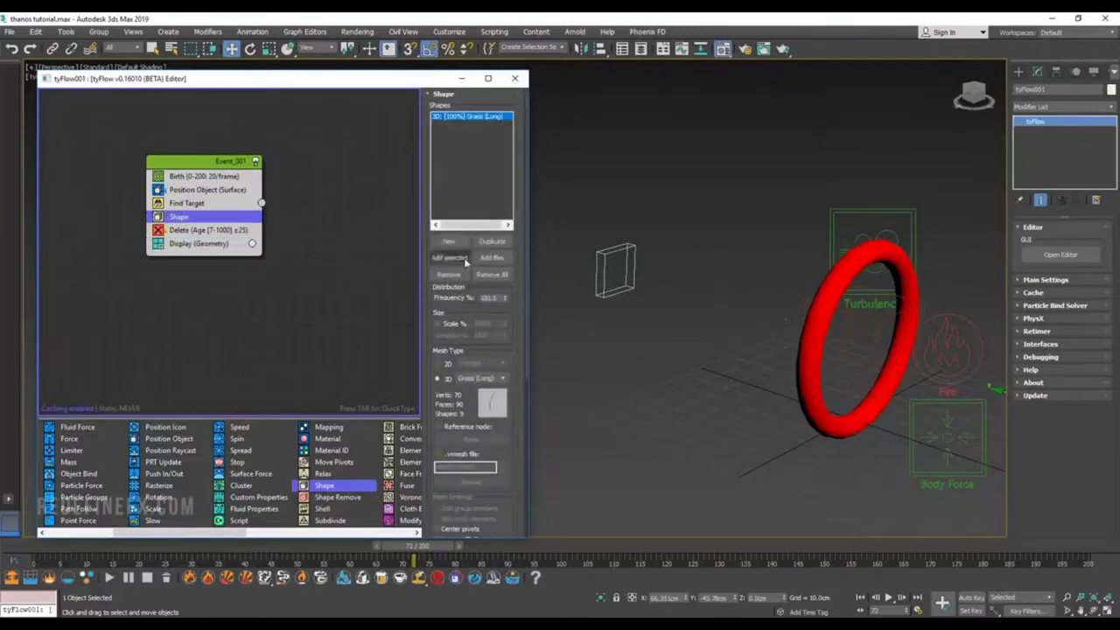
click(439, 323)
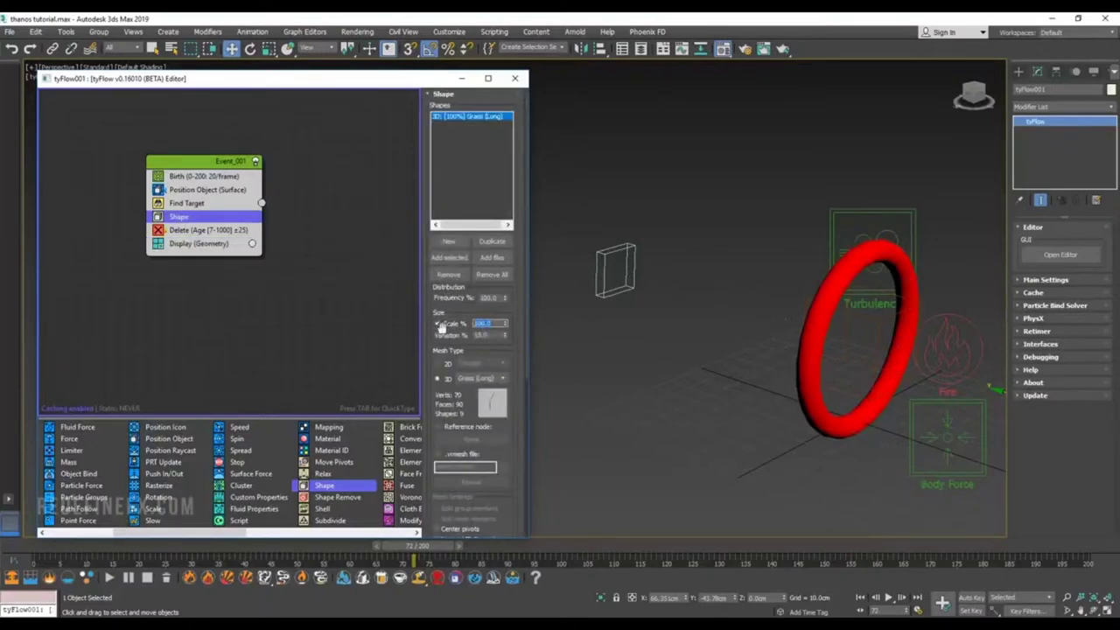
key(Return)
alt+middle_drag(794, 240, 827, 243)
alt+middle_drag(844, 267, 744, 308)
scroll(782, 280, up, 5)
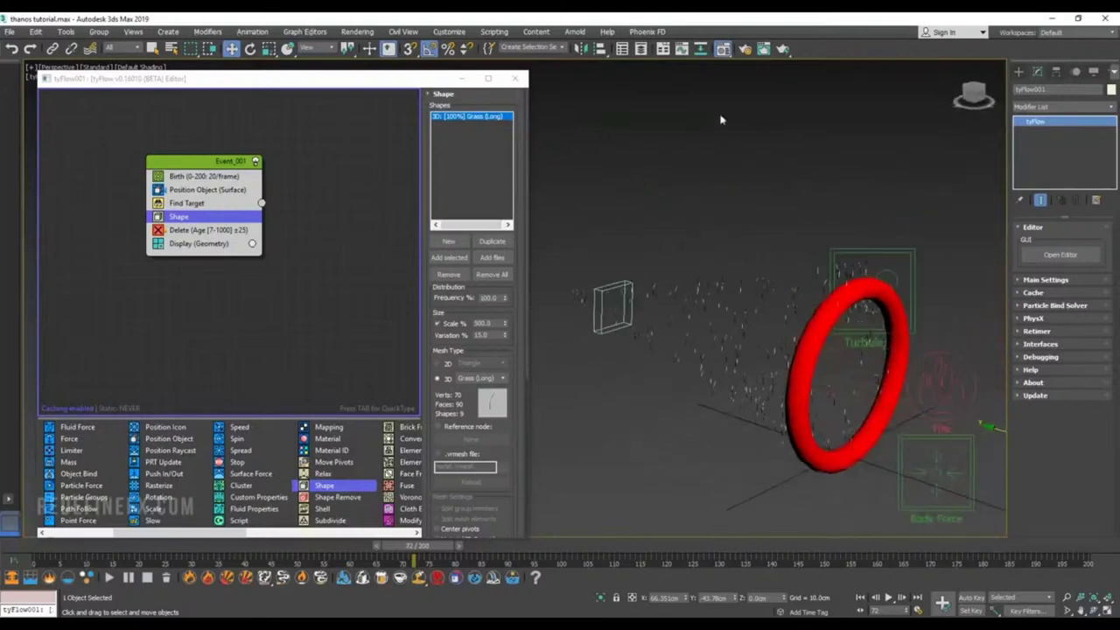
Step: Change the 22 - Default material to a VRayLightMtl
click(723, 50)
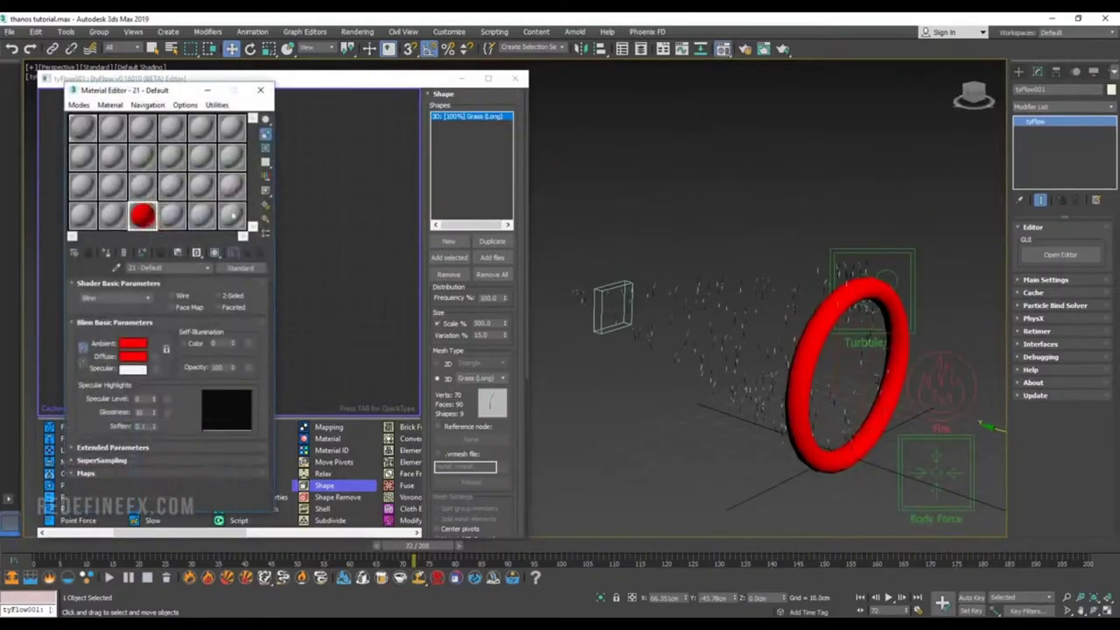
click(231, 269)
scroll(336, 331, down, 8)
scroll(336, 333, down, 1)
double_click(320, 383)
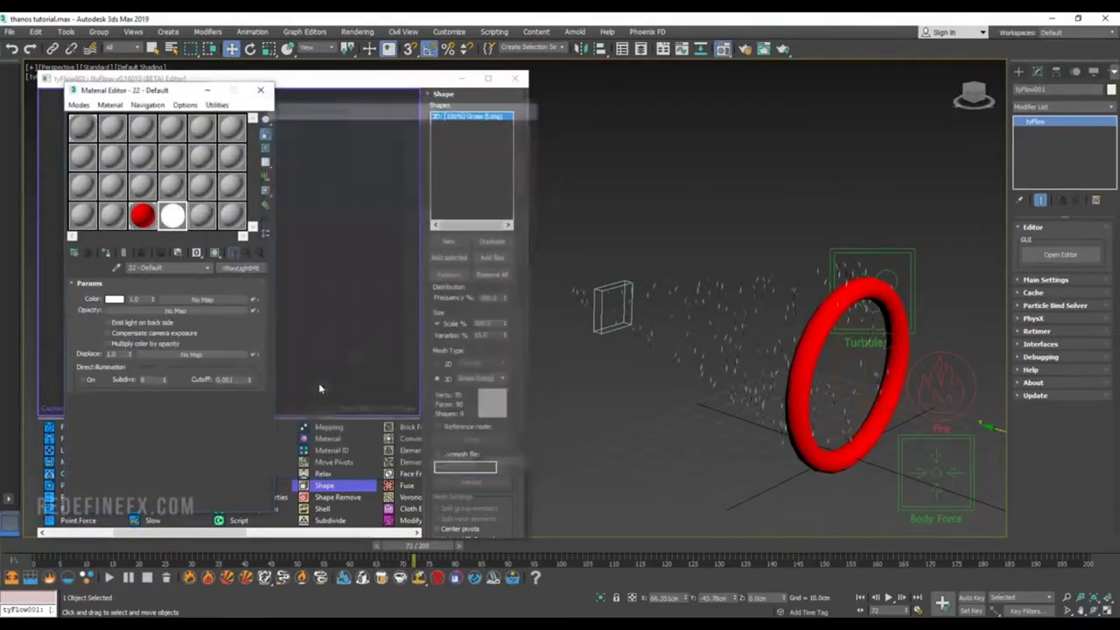
Step: Set the light material's colour to bright blue with a multiplier of 5.0
click(114, 299)
drag(335, 91, 337, 105)
click(429, 191)
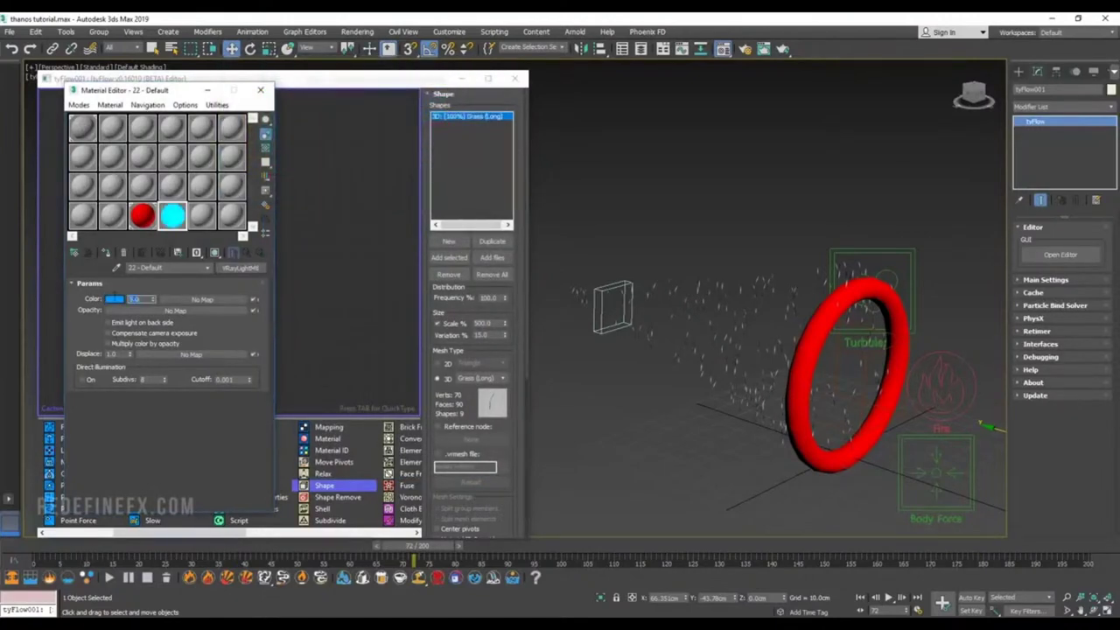
alt+middle_drag(867, 403, 923, 402)
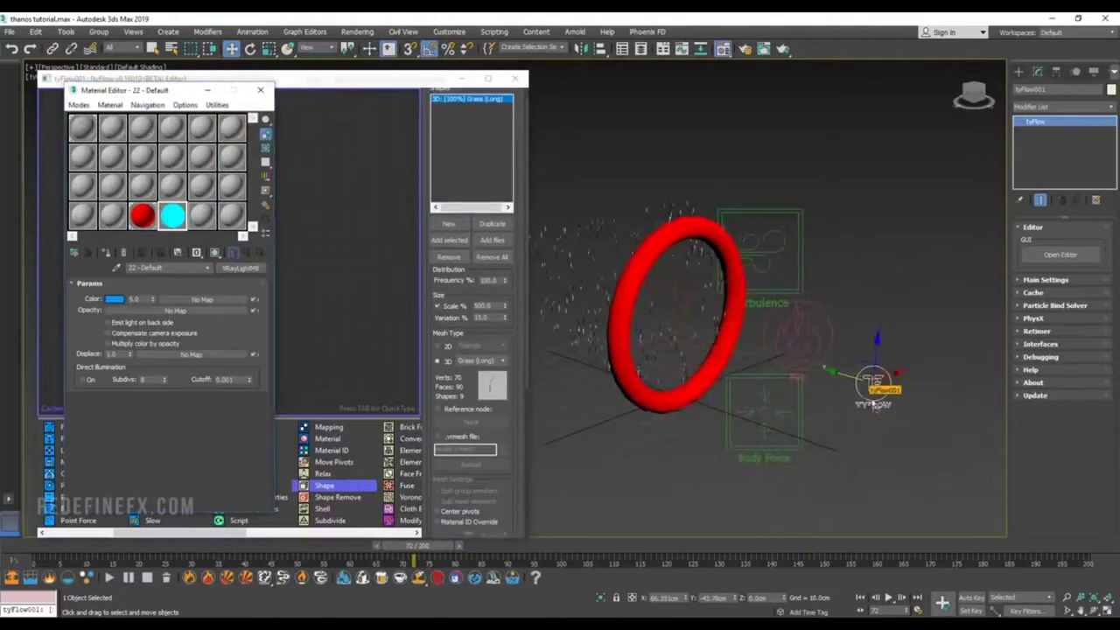
Step: Assign the blue light material to the tyFlow particles and minimize the Material Editor
alt+middle_drag(875, 394, 786, 343)
click(207, 90)
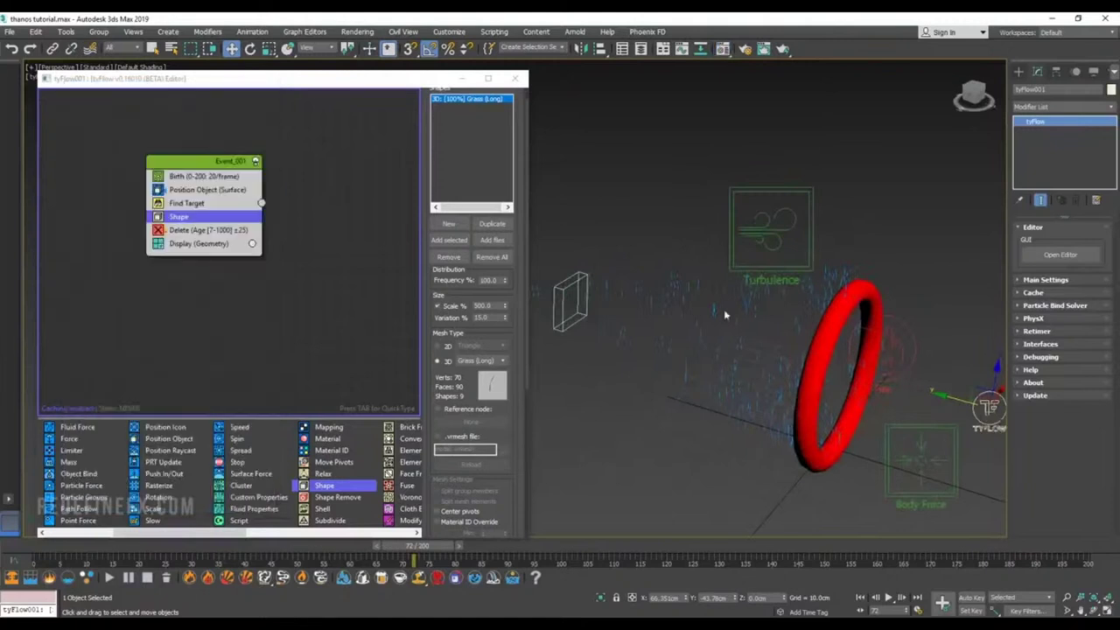
scroll(758, 307, up, 4)
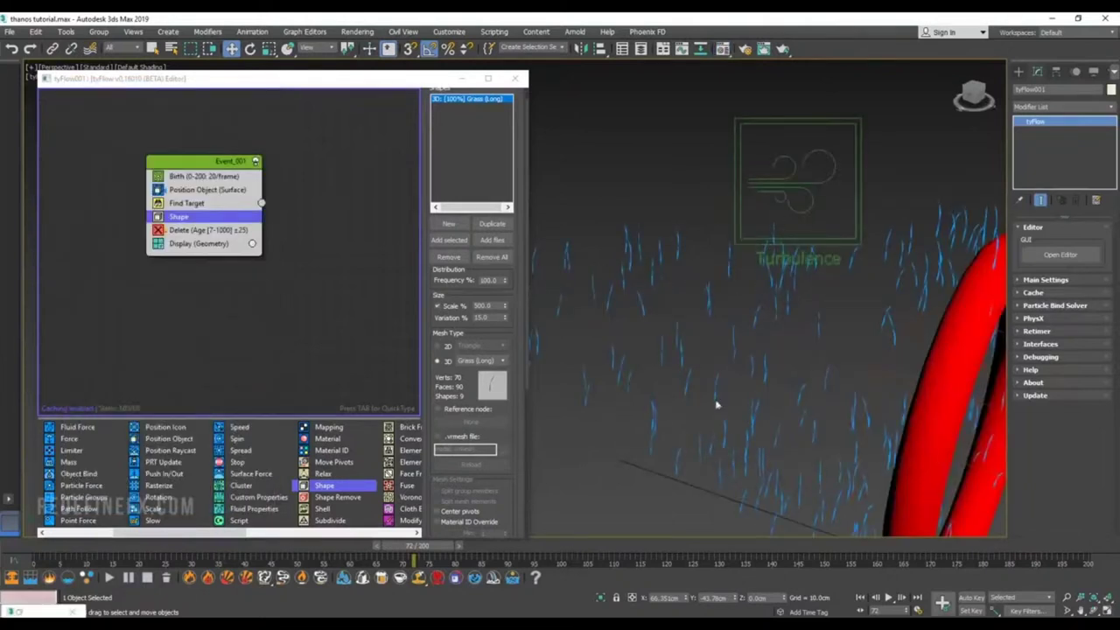
middle_drag(644, 309, 659, 302)
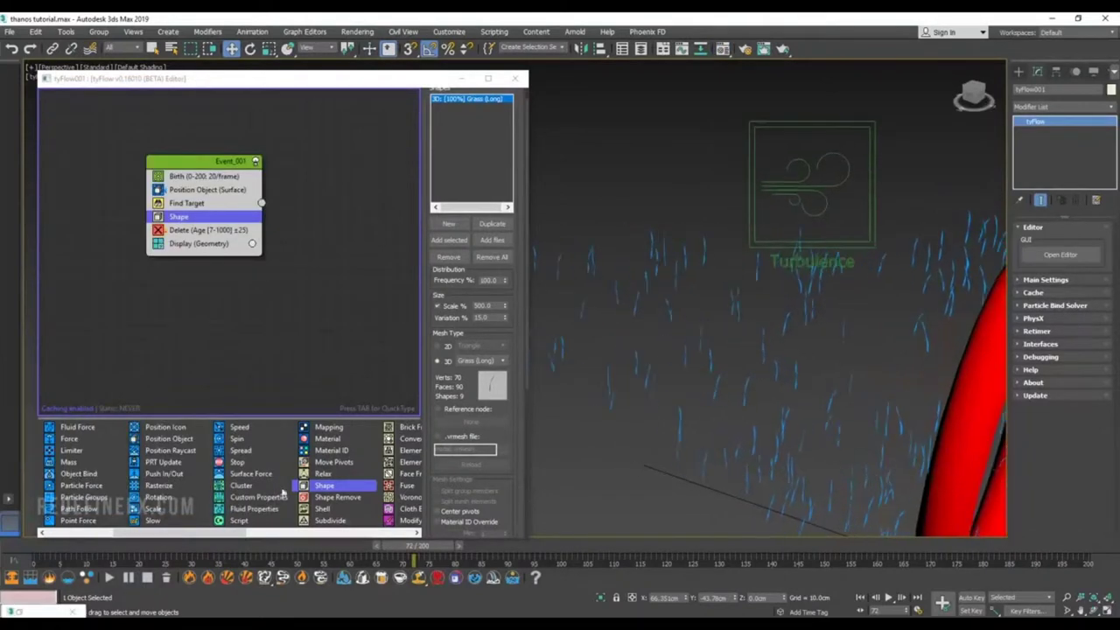
Step: Add a Rotation operator with Random 3D orientation below Shape in Event_001
drag(159, 497, 203, 224)
alt+middle_drag(825, 412, 788, 368)
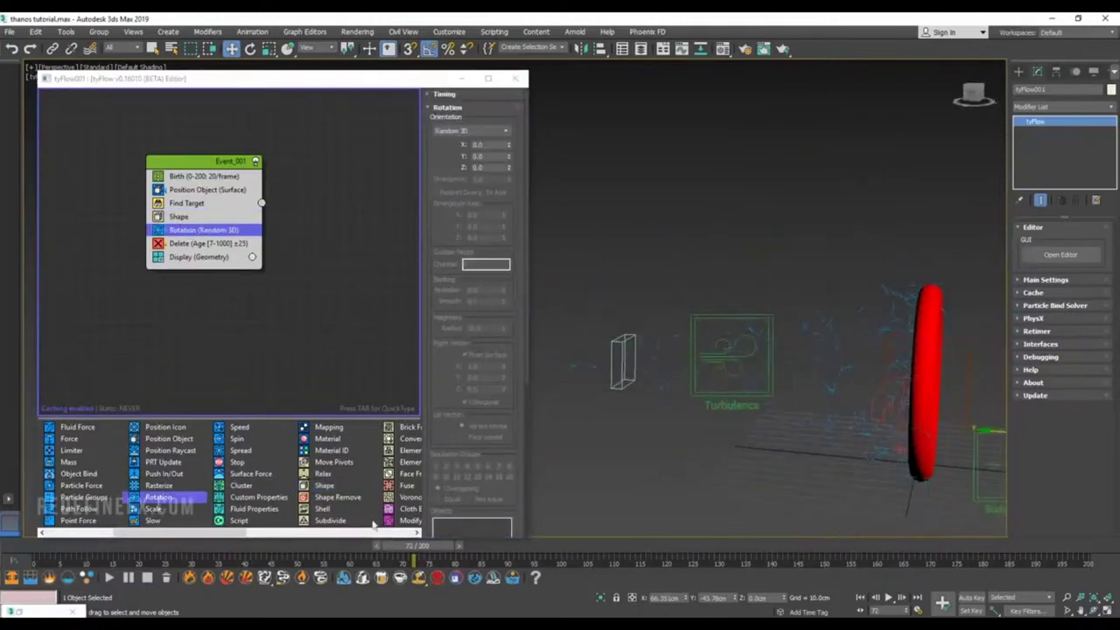
drag(52, 547, 453, 565)
key(w)
Step: Add a Spin operator below Rotation and set its spin rate to 1000
drag(236, 437, 188, 241)
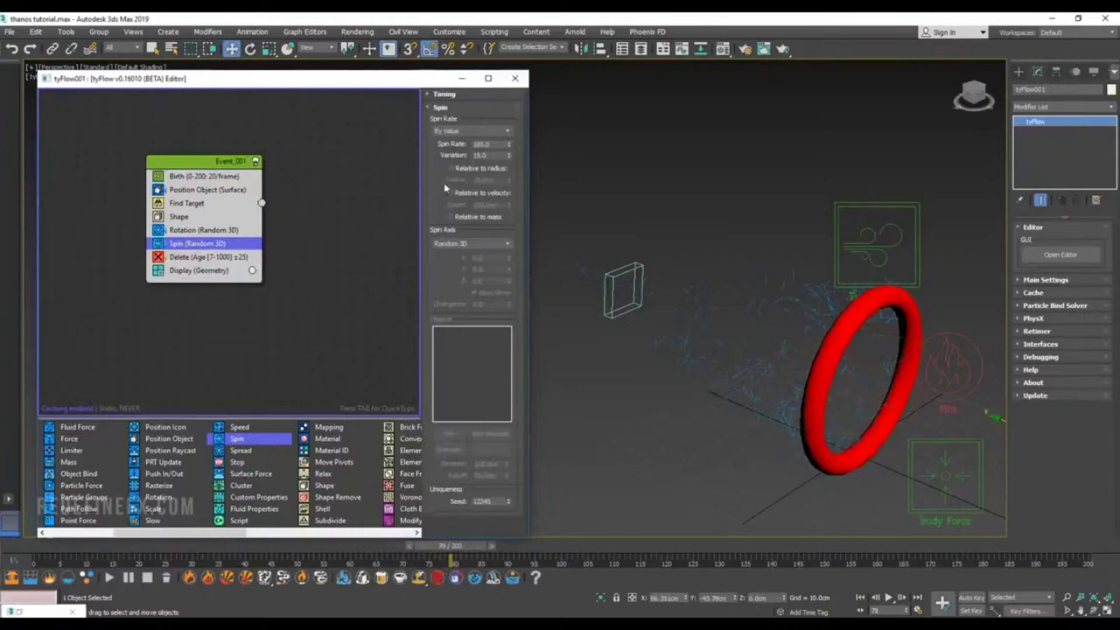
double_click(481, 144)
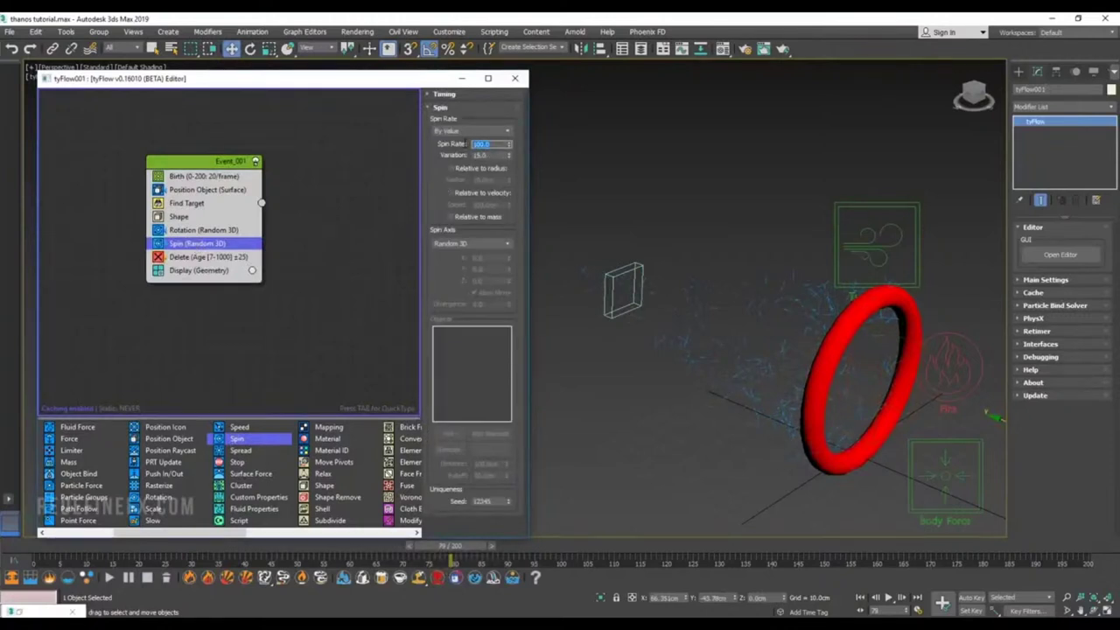
text(1000)
key(Return)
drag(32, 547, 462, 553)
key(w)
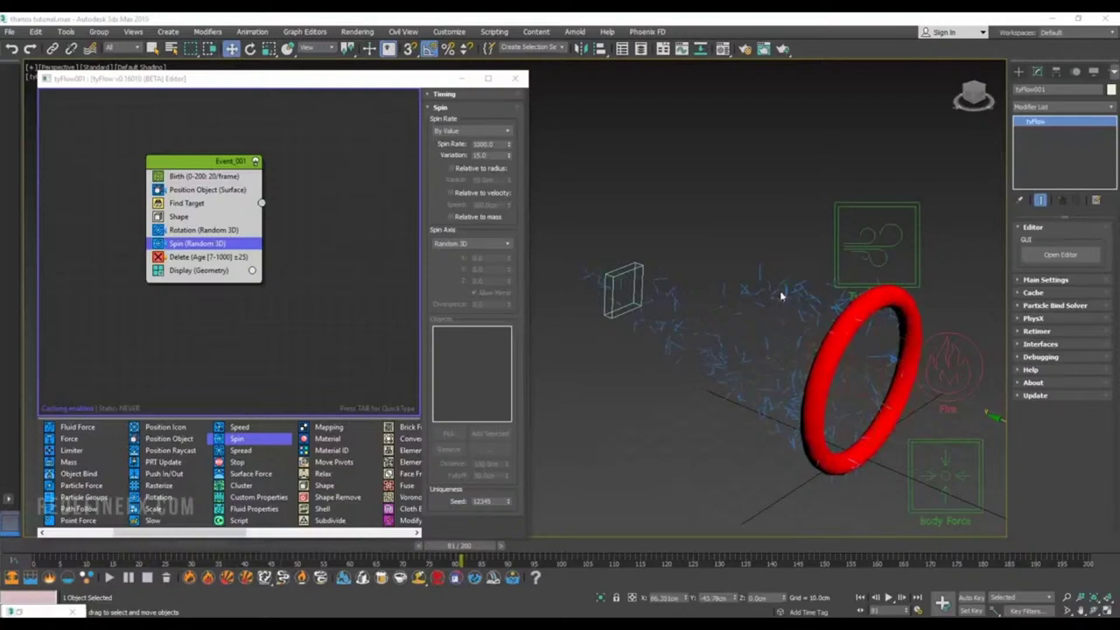
Step: Draw an open zigzag line spline with seven points on the empty ground beside the red torus
click(1019, 71)
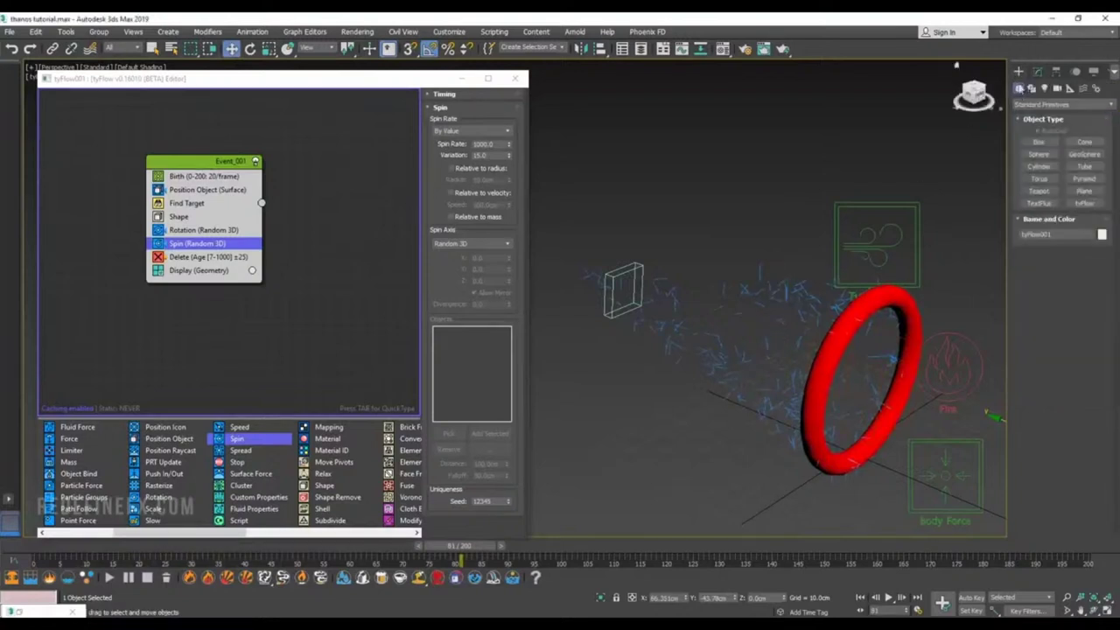
click(1031, 88)
click(1039, 151)
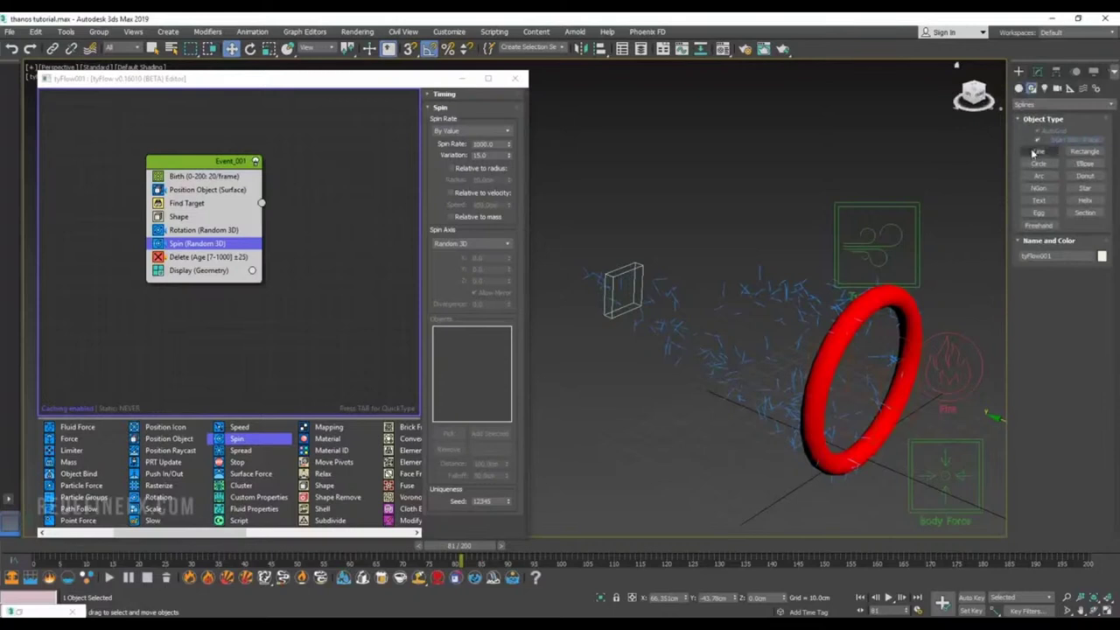
alt+middle_drag(602, 497, 645, 422)
click(644, 420)
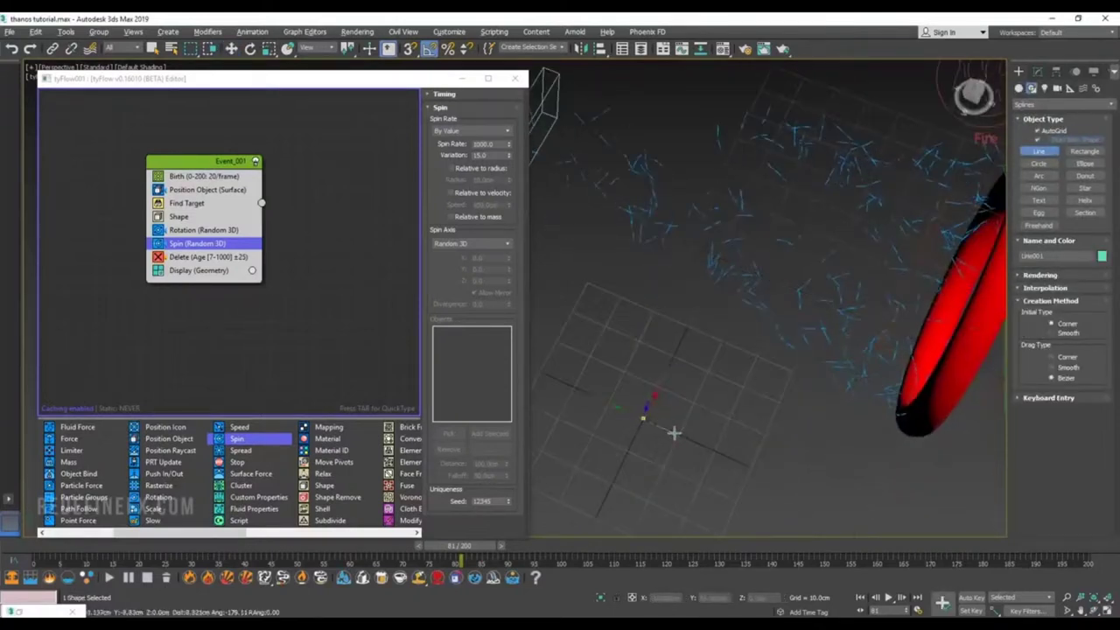
click(665, 447)
click(703, 432)
click(690, 455)
click(739, 462)
click(745, 451)
click(753, 476)
right_click(755, 478)
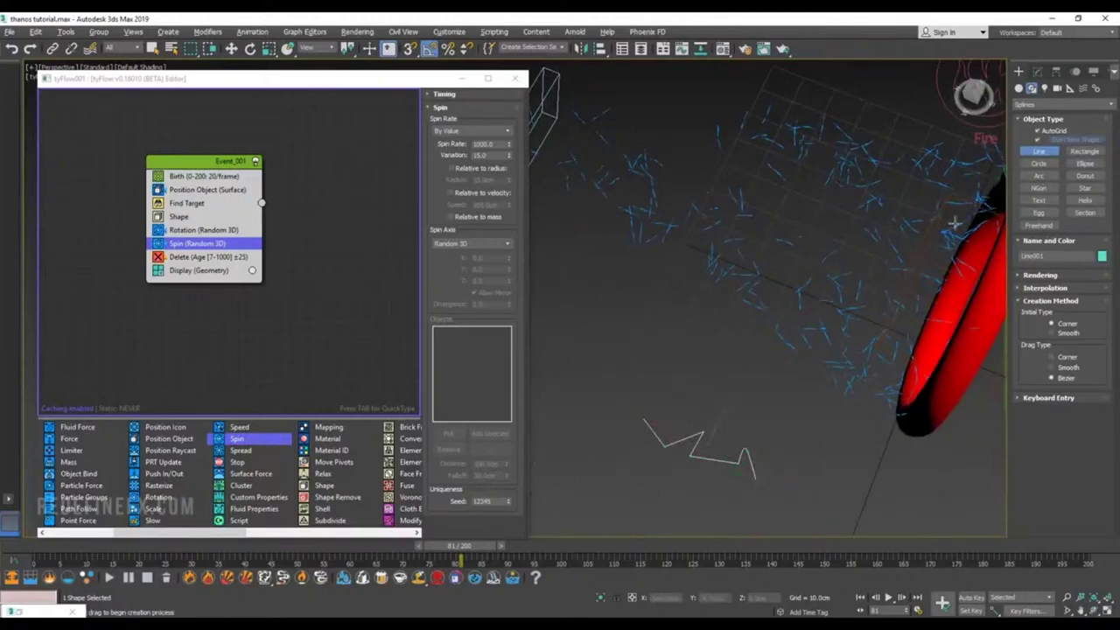
Step: Refine the zigzag line by moving its middle vertices and deleting the peak vertex near its end
key(w)
key(1)
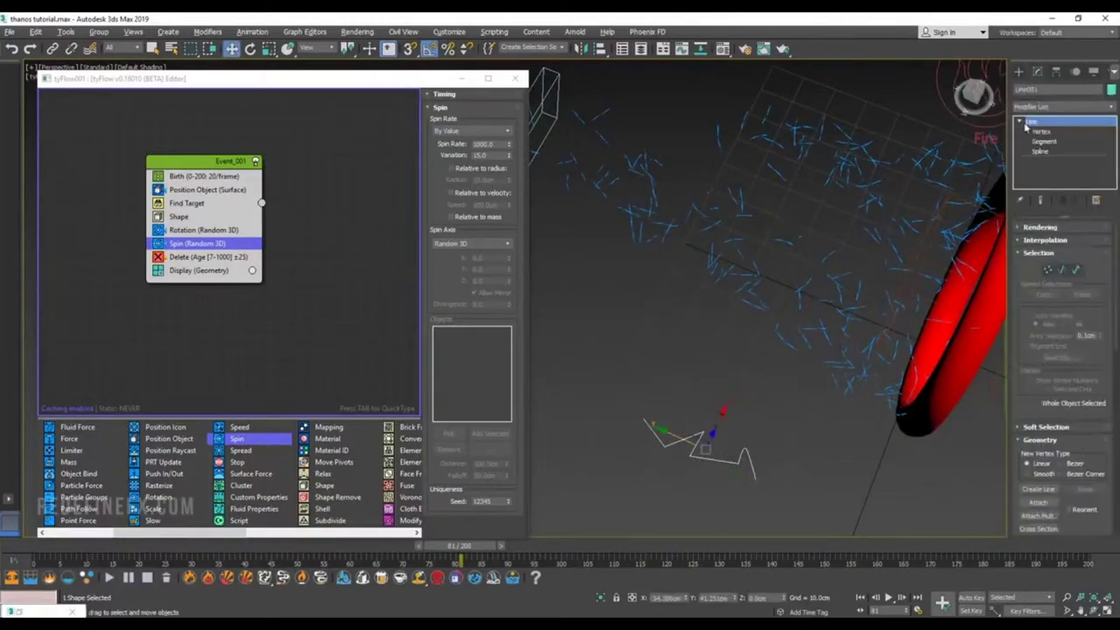
mouse_move(699, 440)
mouse_down()
mouse_move(672, 449)
mouse_move(702, 461)
mouse_up()
click(690, 456)
click(746, 454)
key(Delete)
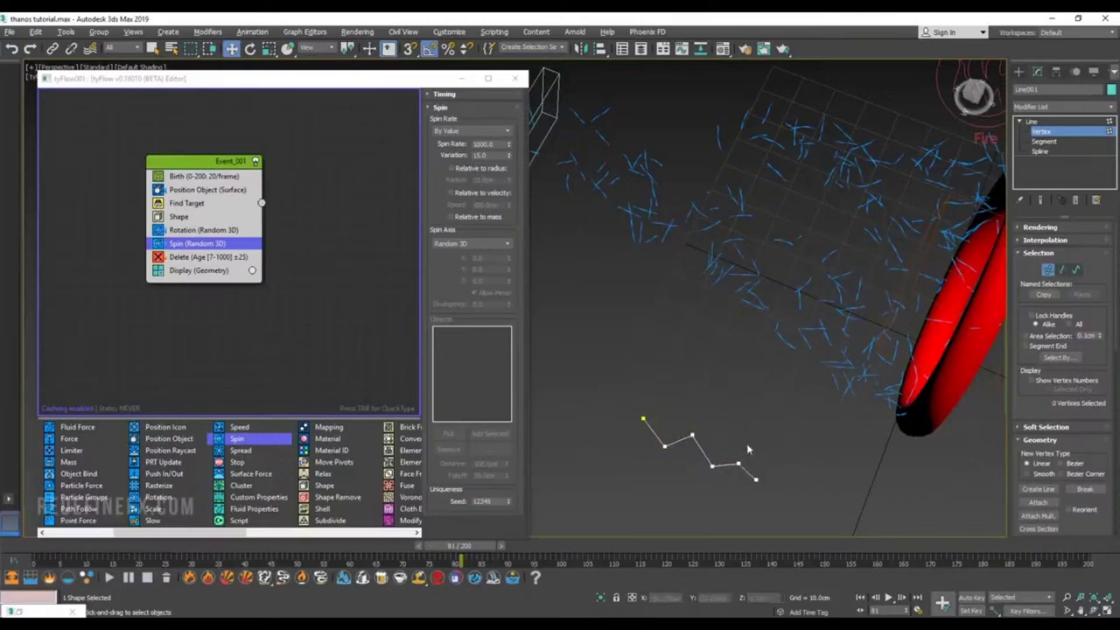
Step: Enable the zigzag line in the renderer and viewport, and convert it to an Editable Poly
click(1031, 122)
click(1040, 228)
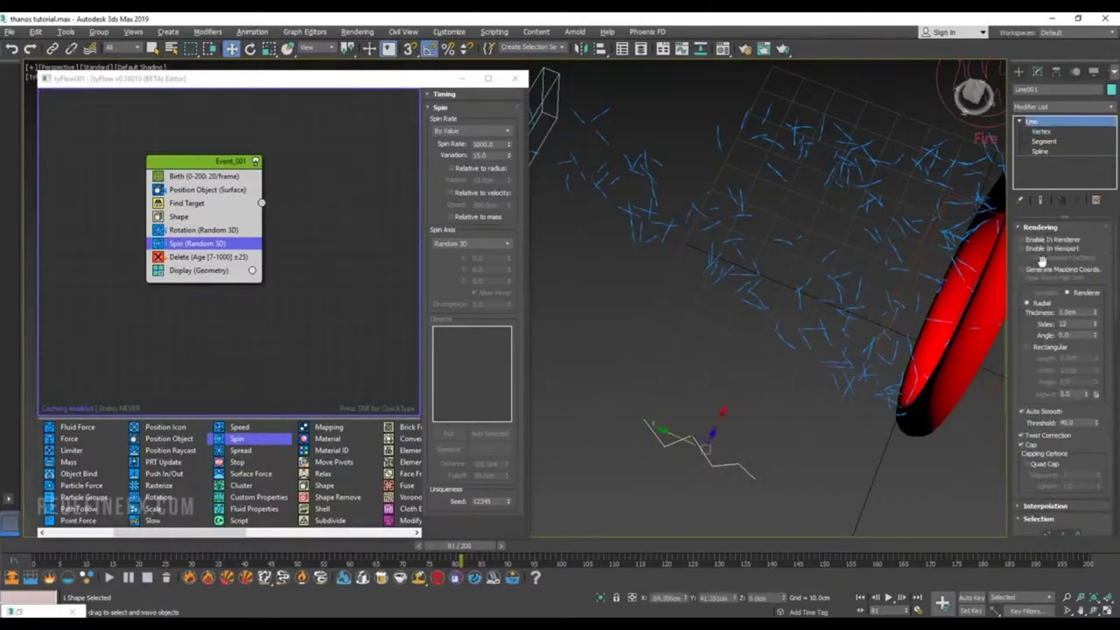
click(1039, 248)
scroll(858, 350, up, 3)
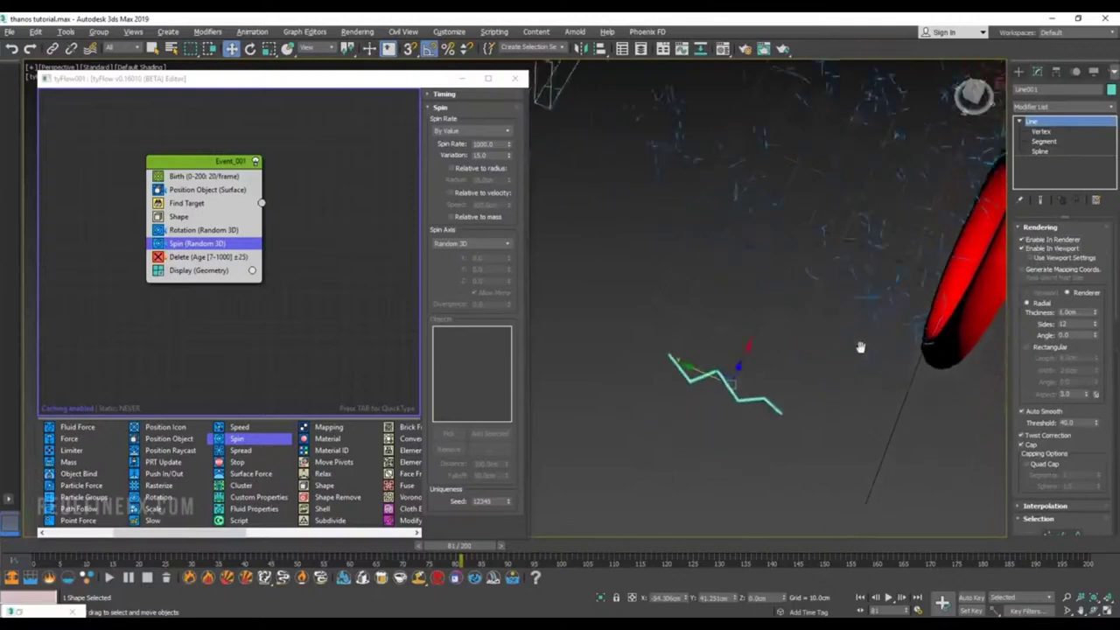
scroll(777, 312, down, 3)
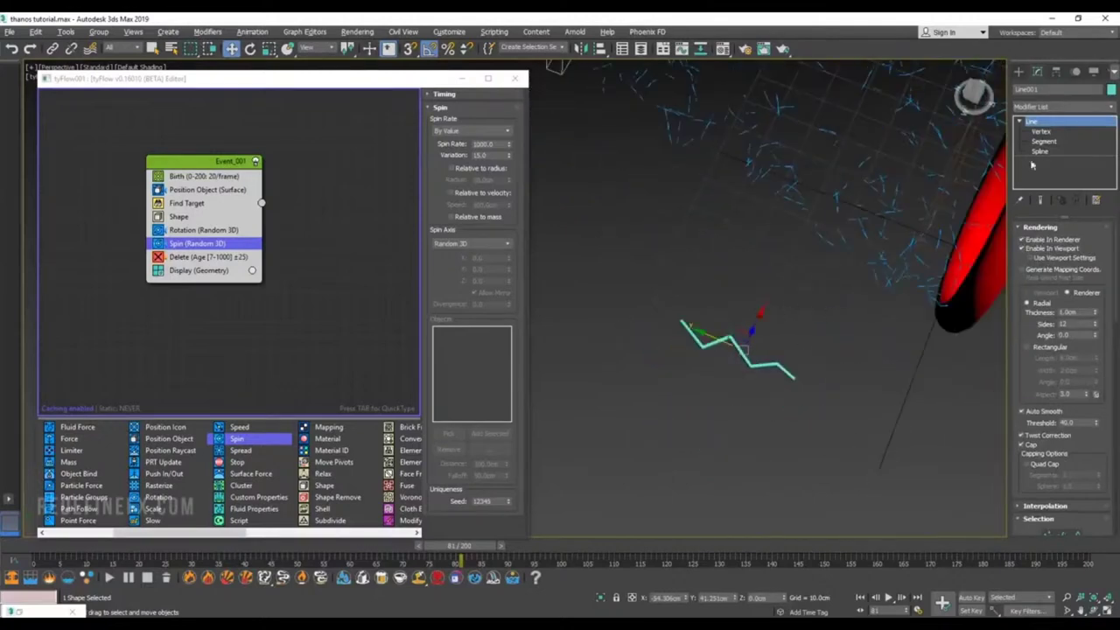
right_click(1032, 125)
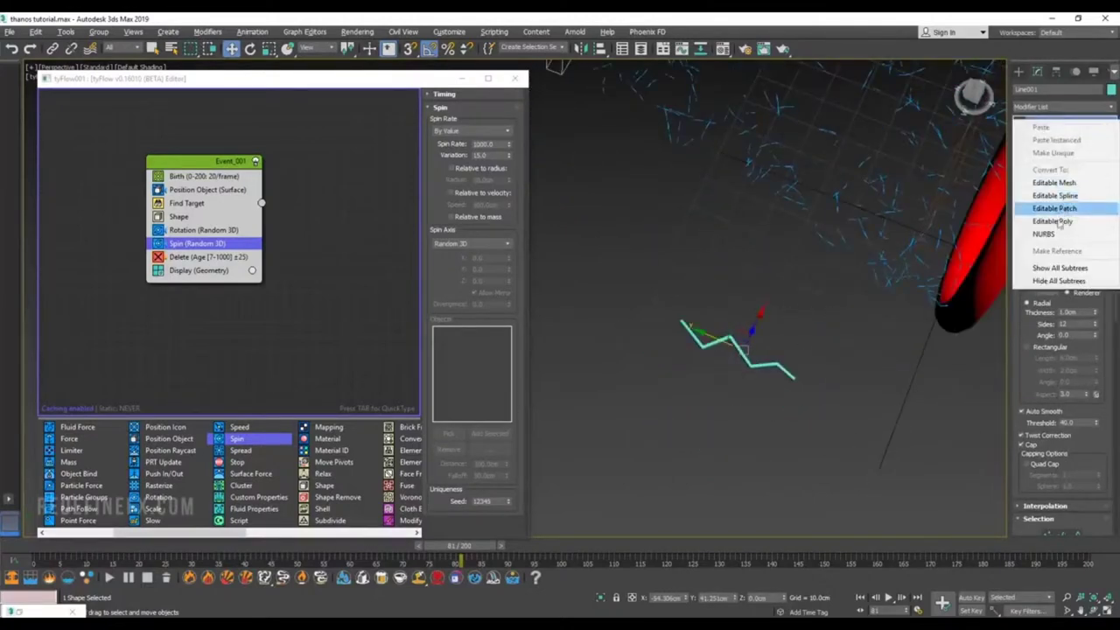
click(1057, 222)
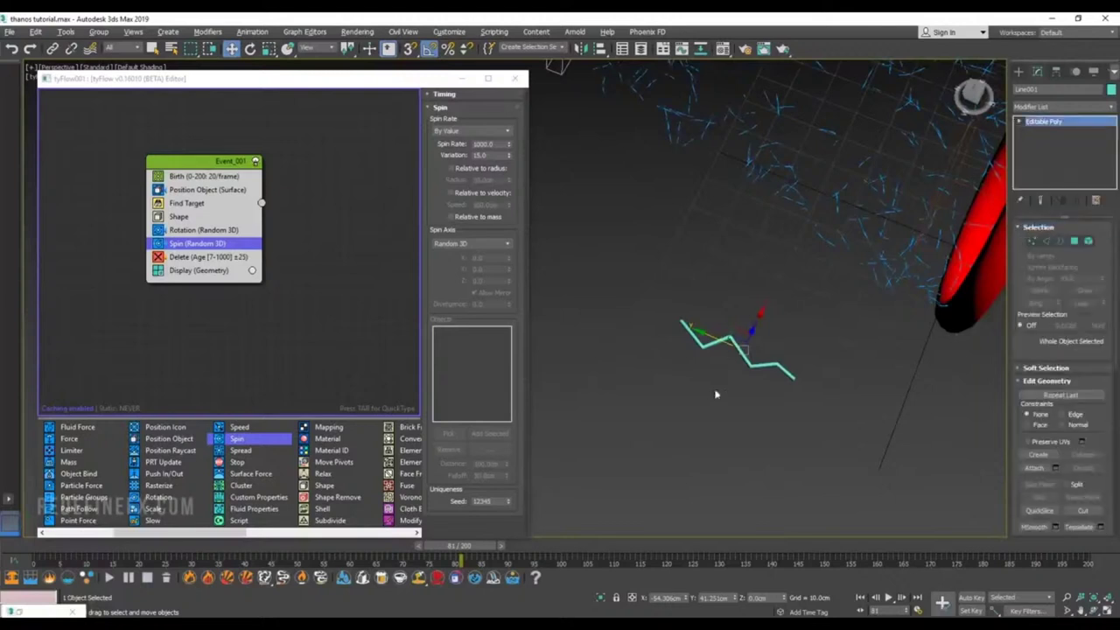
Step: Replace the Grass (Long) shape in the Shape operator with the zigzag line as reference geometry
click(179, 217)
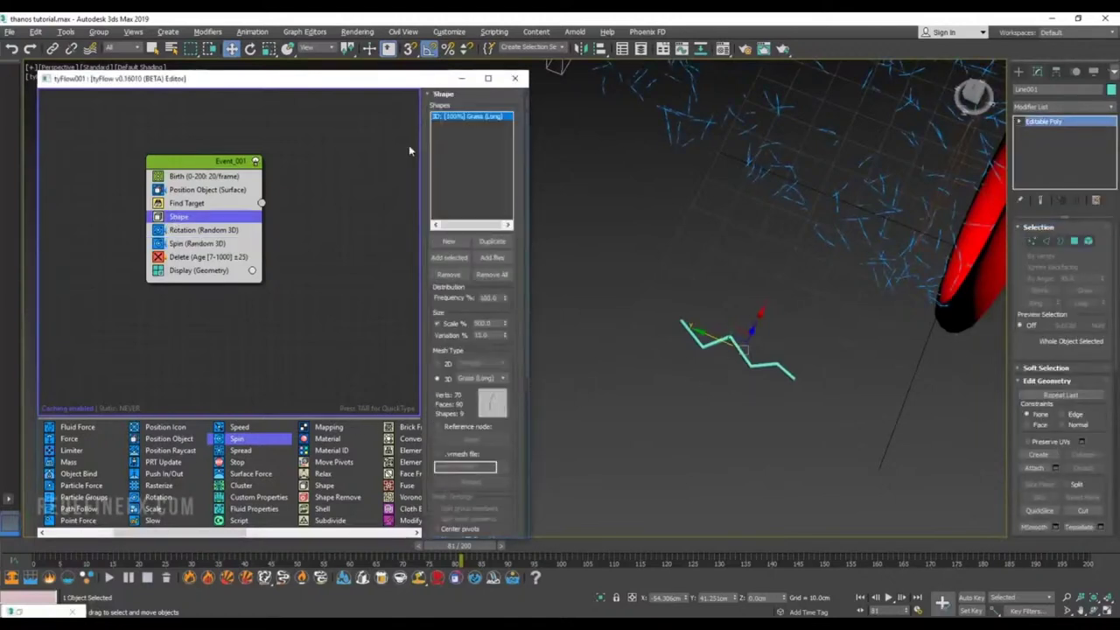
click(448, 274)
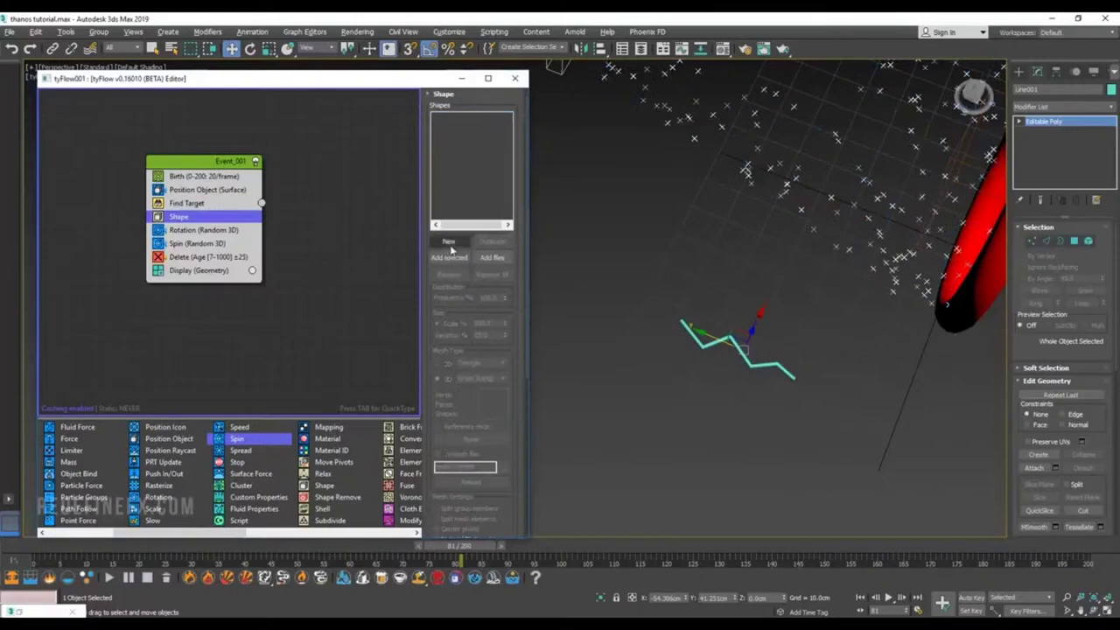
click(448, 258)
key(shift+z)
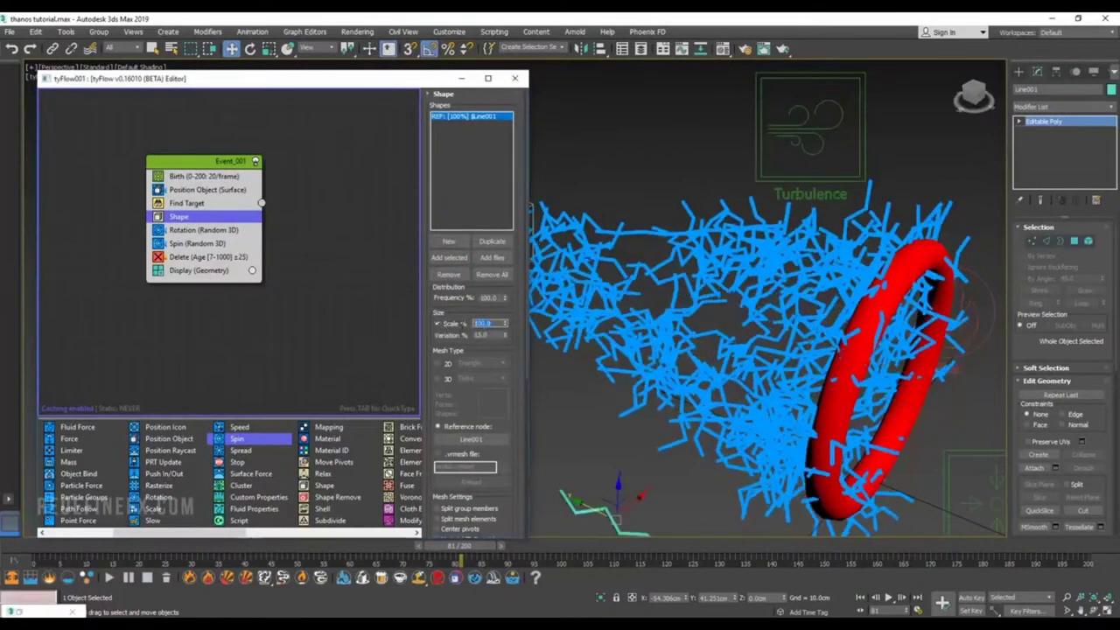
Step: Set the zigzag particle shape's scale to 20%
key(Return)
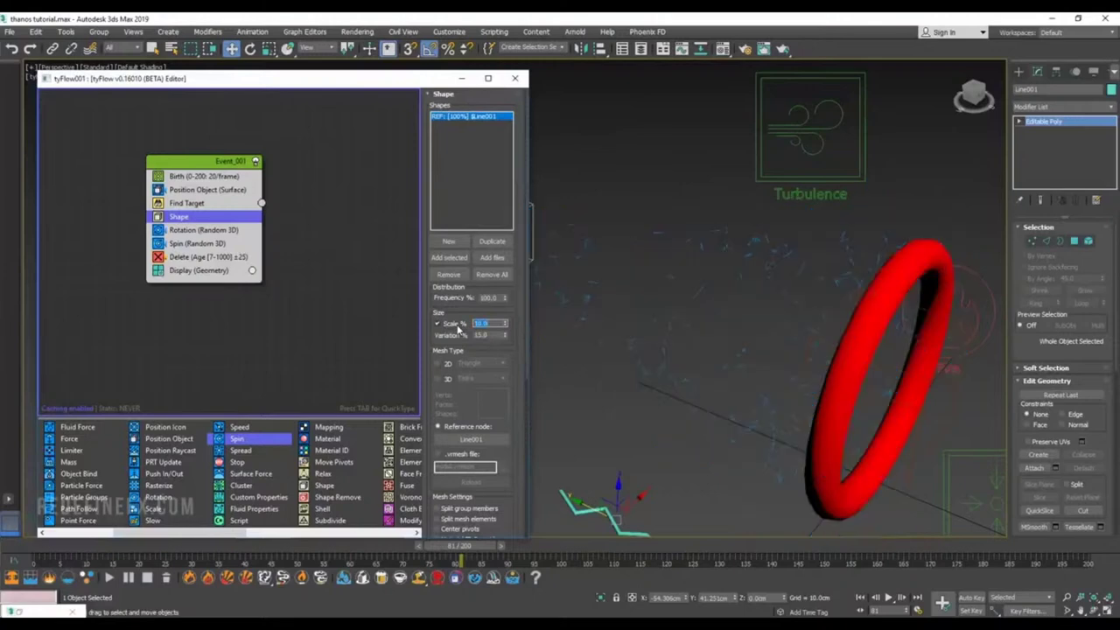
text(20)
key(Return)
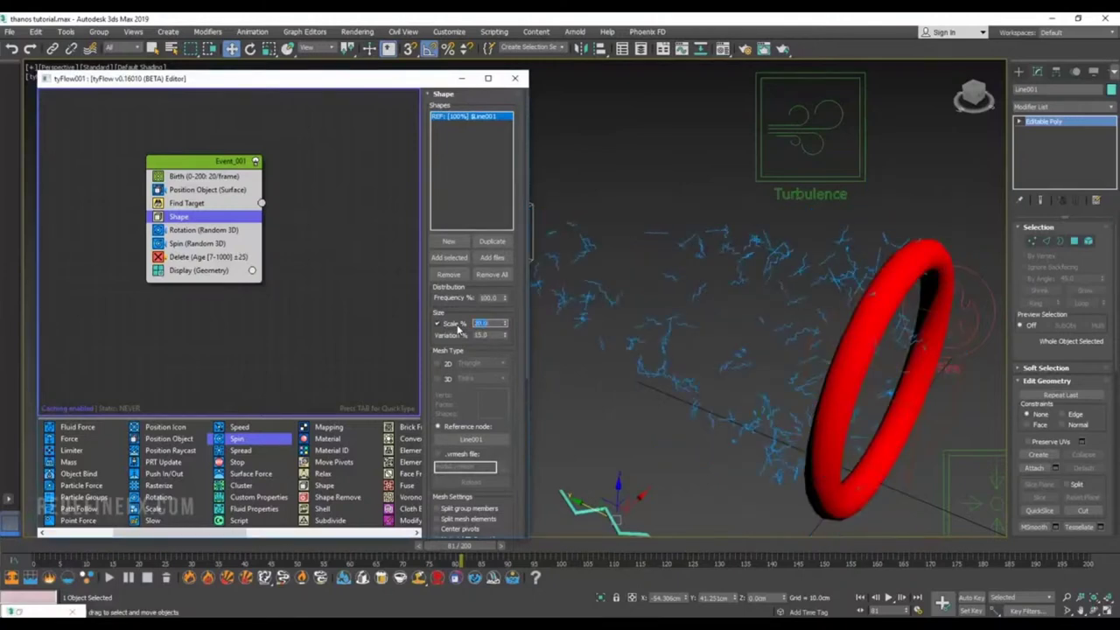
scroll(762, 324, up, 6)
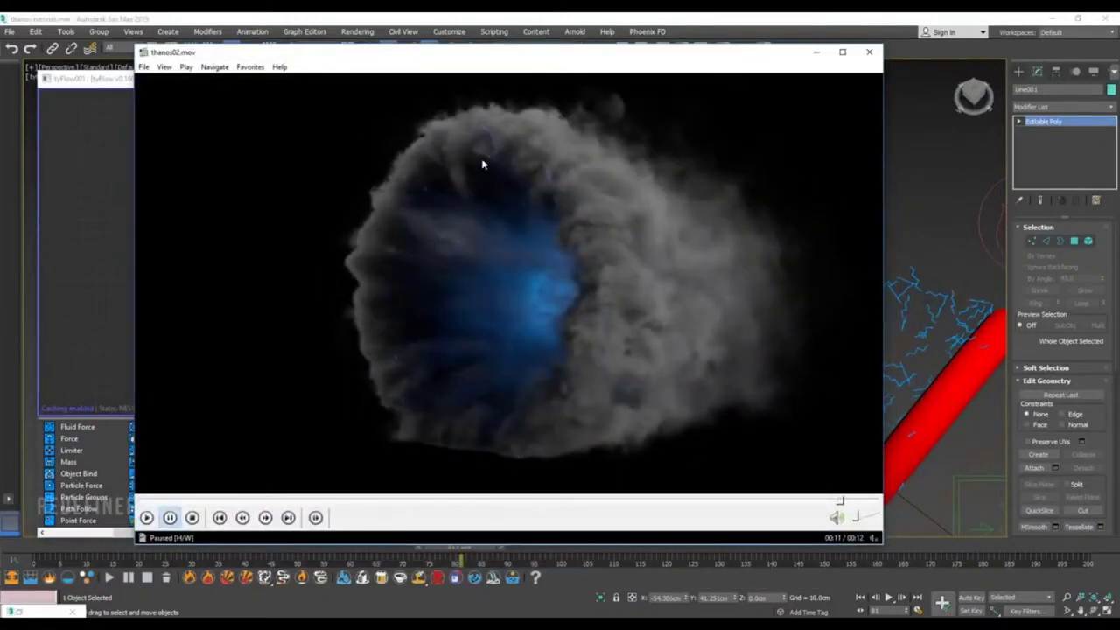
Step: Compare the particle animation with the finished portal video thanos02.mov
drag(745, 58, 583, 21)
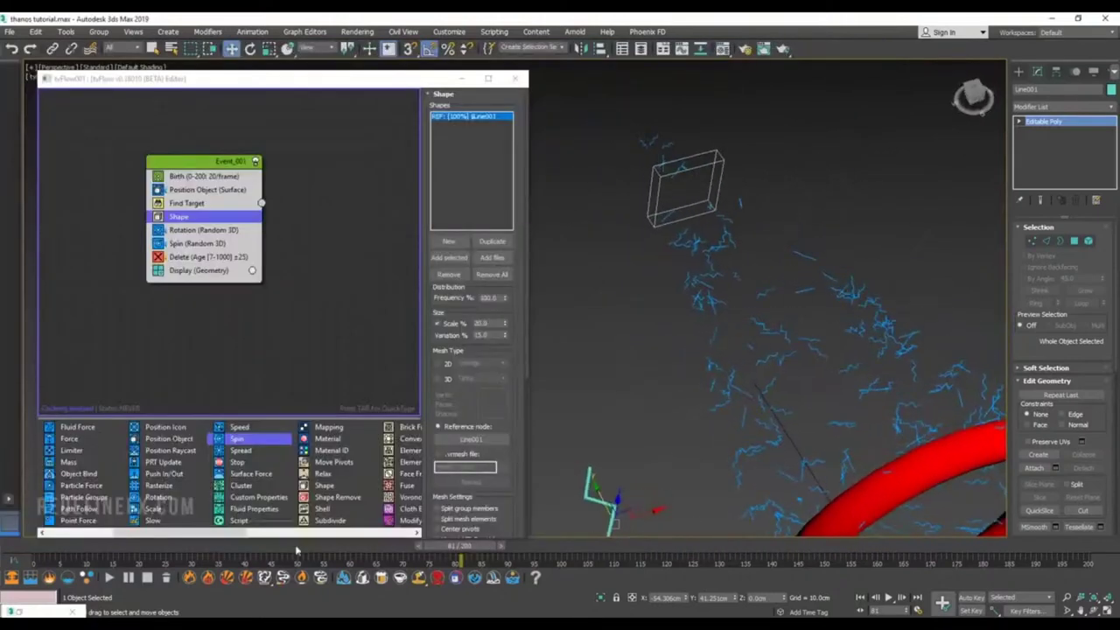
drag(296, 547, 255, 547)
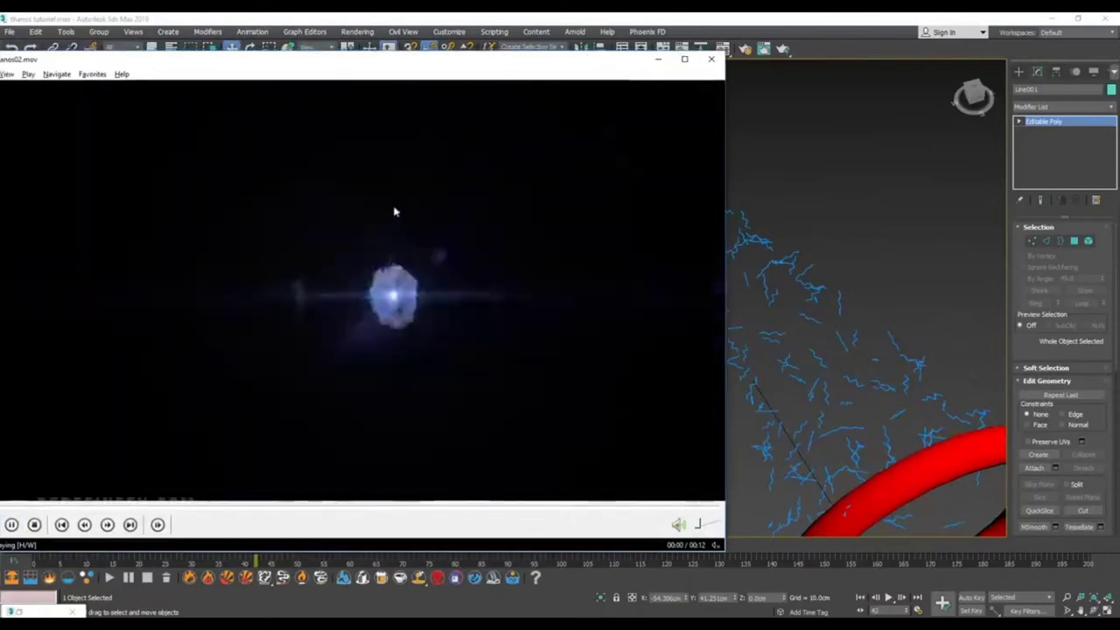
key(space)
click(658, 59)
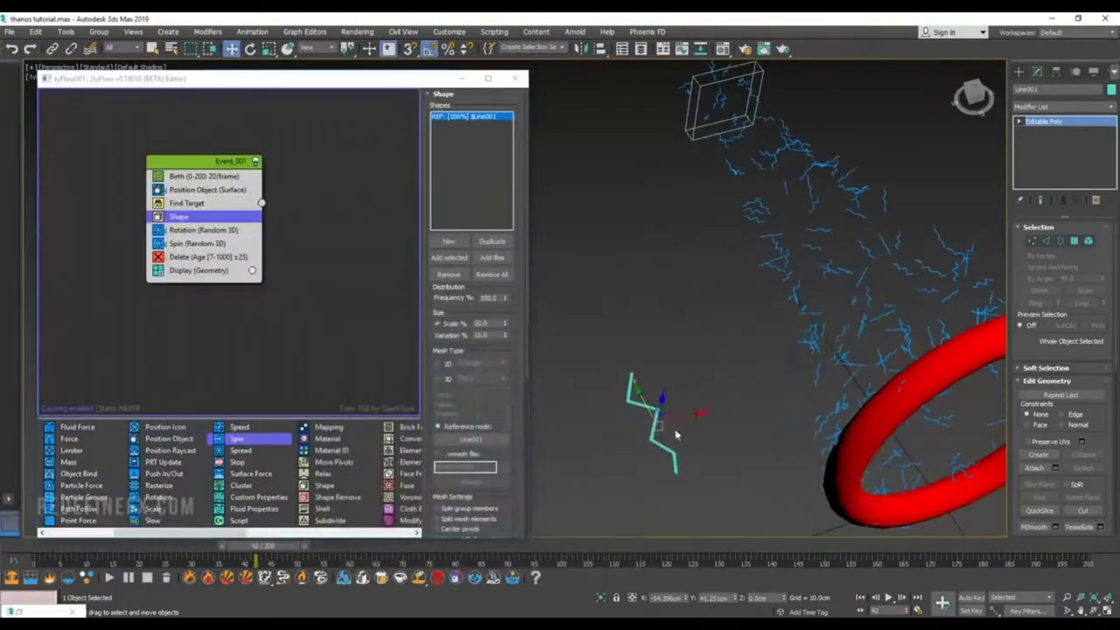
Step: Try cloning the zigzag line as a copy beside the original
mouse_move(682, 415)
shift+mouse_down()
mouse_move(713, 398)
mouse_move(708, 392)
shift+mouse_up()
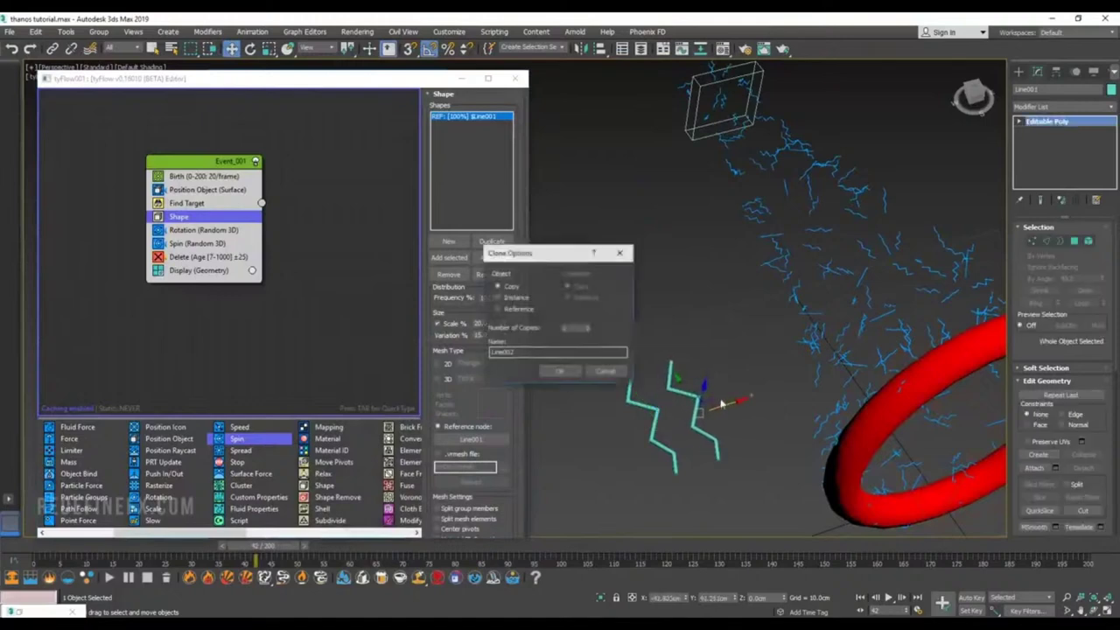
click(560, 373)
alt+middle_drag(710, 270, 767, 339)
click(767, 340)
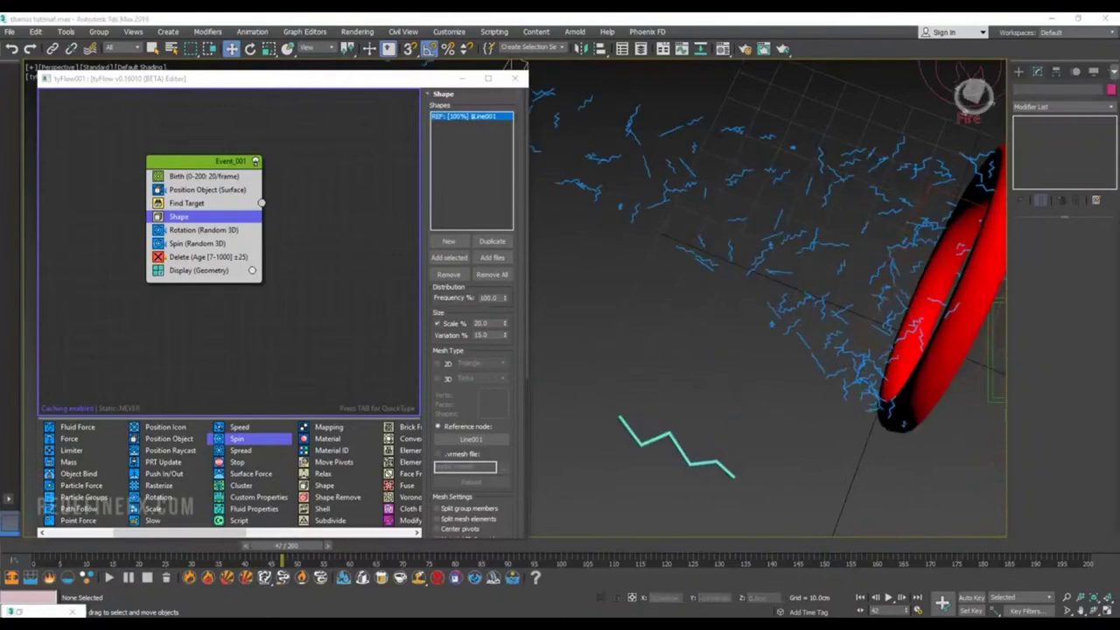
Step: Add a Mesh operator with the render-only Triangle Mesh type between Delete and Display in Event_001
alt+middle_drag(871, 242, 793, 278)
drag(207, 531, 307, 531)
drag(320, 477, 187, 273)
alt+middle_drag(792, 278, 752, 250)
Step: Create a VRayLight plane light about 56 by 102 cm beside the torus
click(1018, 71)
click(1045, 89)
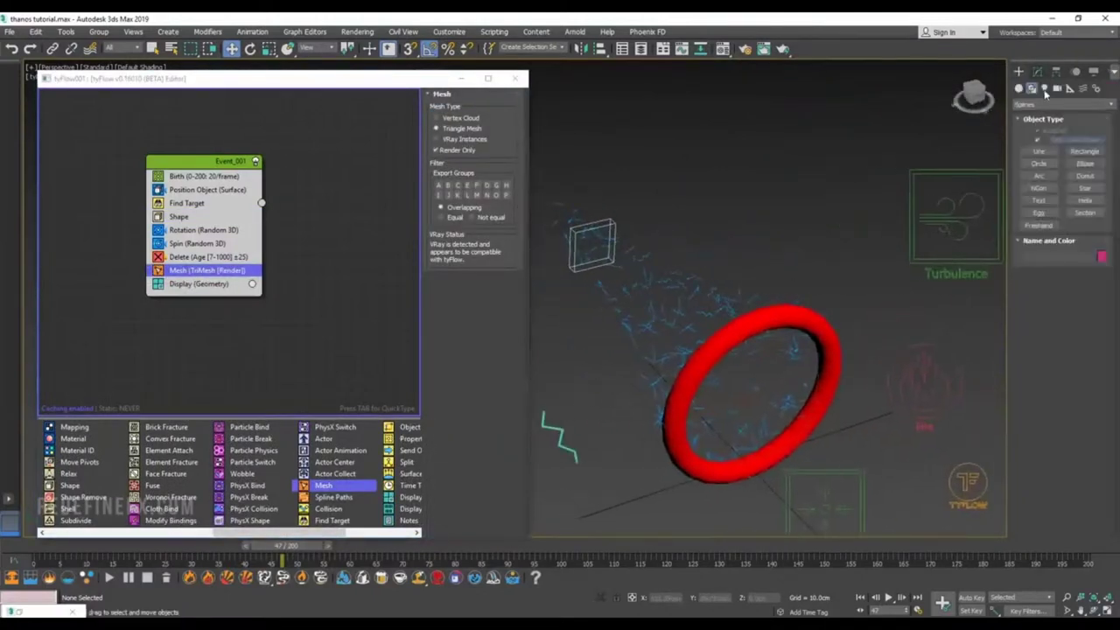
click(1045, 88)
click(1064, 104)
click(1057, 144)
click(1044, 143)
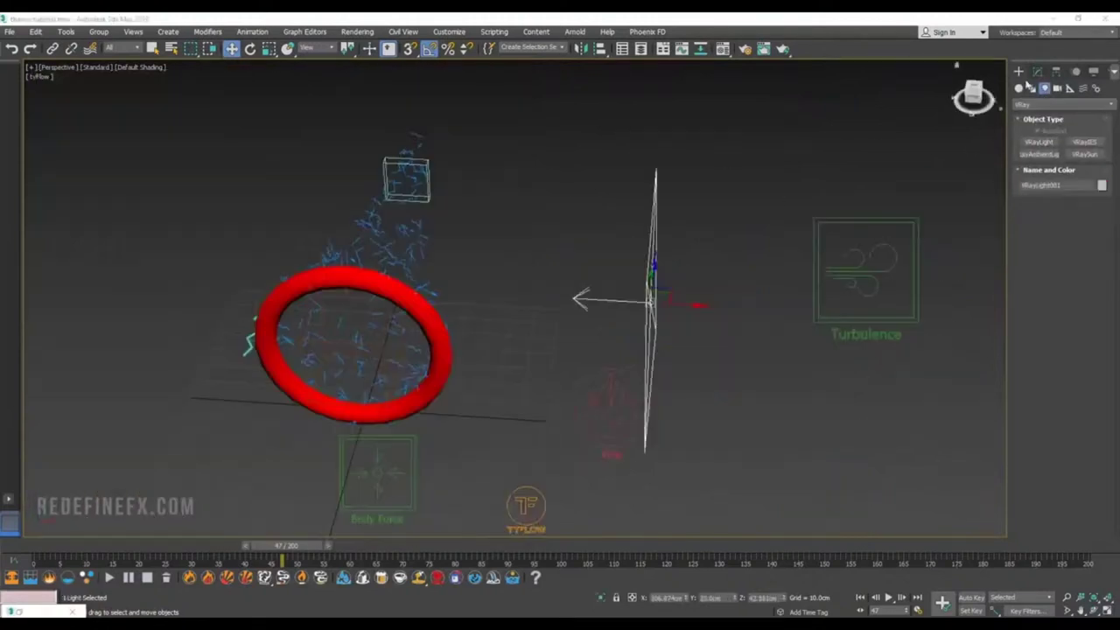
Step: Set the plane light's multiplier to 2.0 and make it invisible
click(1036, 73)
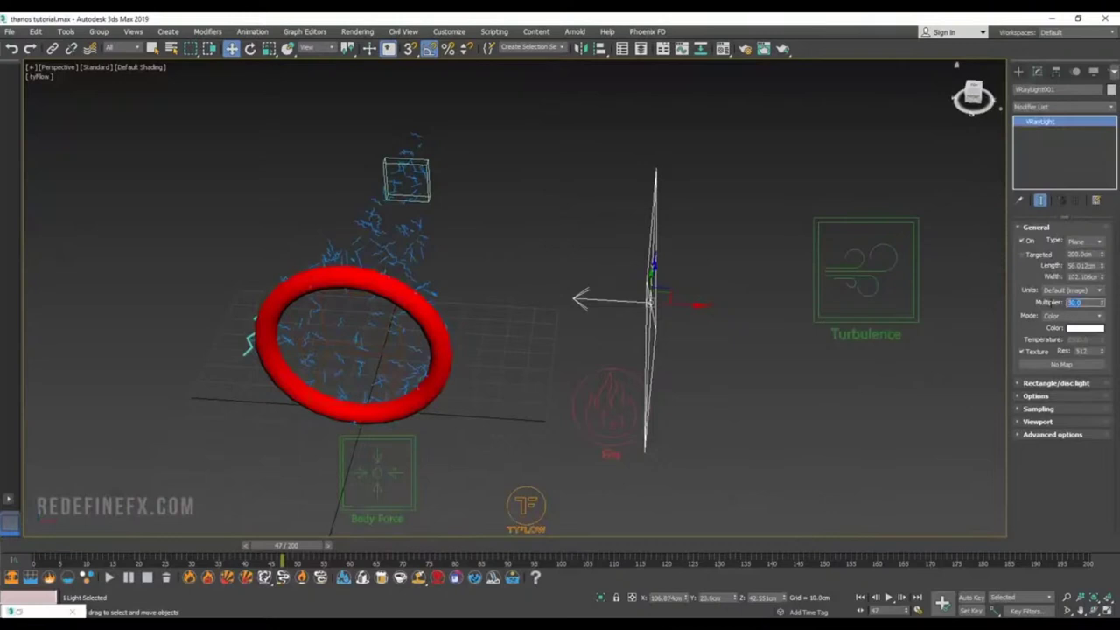
click(1036, 396)
middle_drag(465, 310, 540, 323)
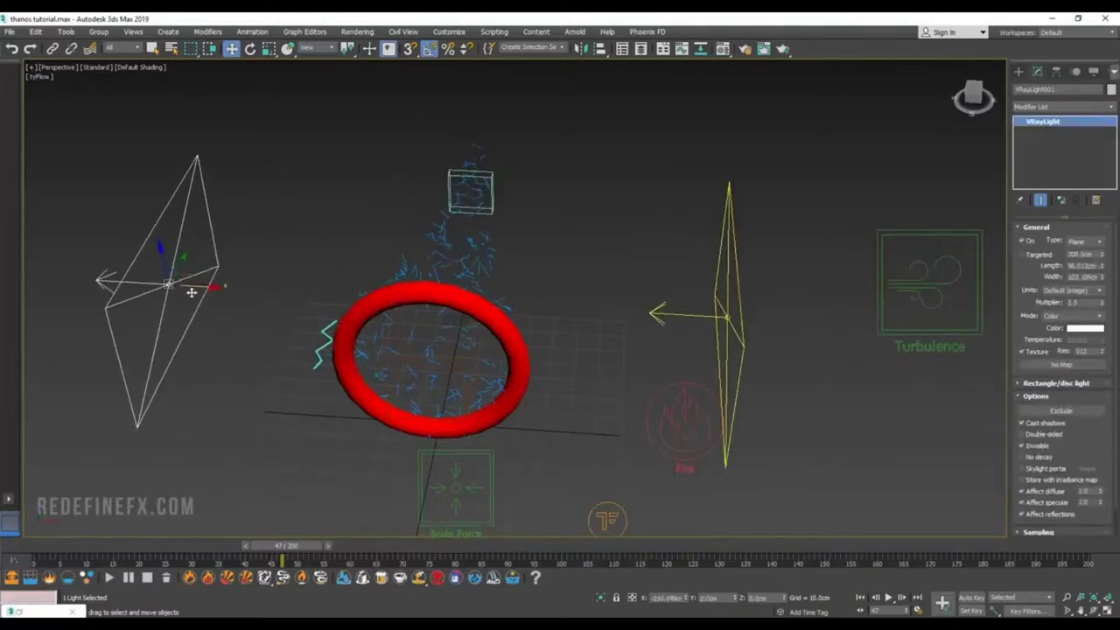
Step: Clone the plane light to the opposite side of the torus and rotate it to face the ring
shift+drag(190, 293, 275, 260)
click(562, 373)
key(e)
key(w)
Step: Place a copy of the side light above the torus, pointing down, with a multiplier of 1.0
mouse_move(187, 285)
shift+mouse_down()
mouse_move(405, 286)
mouse_move(427, 296)
mouse_move(421, 124)
shift+mouse_up()
click(561, 372)
key(e)
key(w)
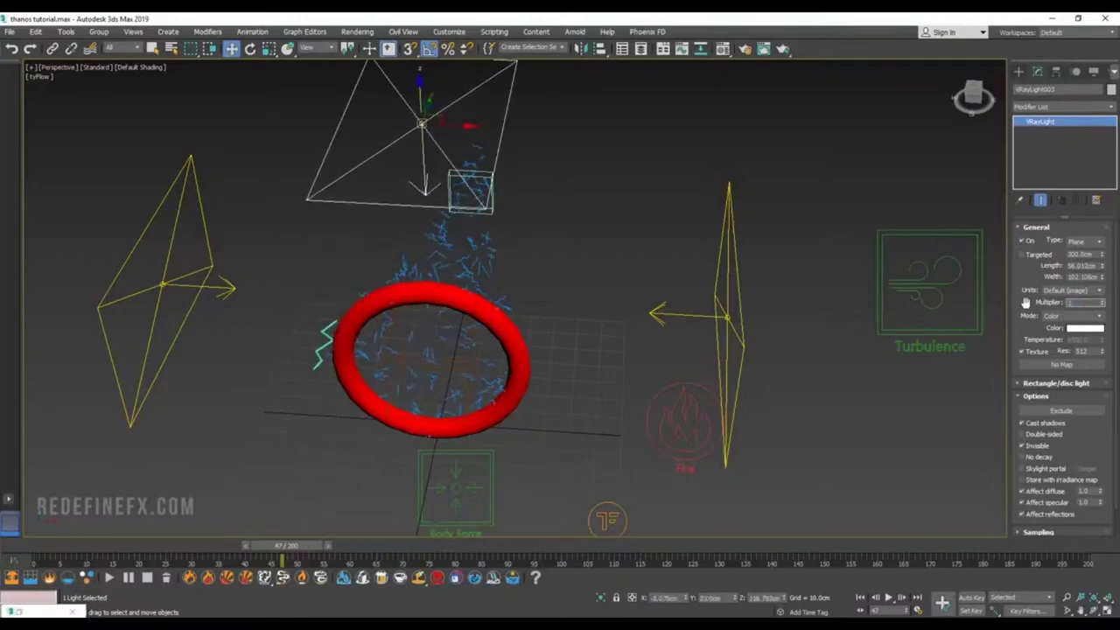
Step: Unhide the Phoenix FD fire simulator so its smoke can be viewed with the lights
mouse_move(611, 348)
alt+middle_down()
mouse_move(586, 325)
mouse_move(600, 325)
mouse_move(595, 350)
alt+middle_up()
right_click(588, 407)
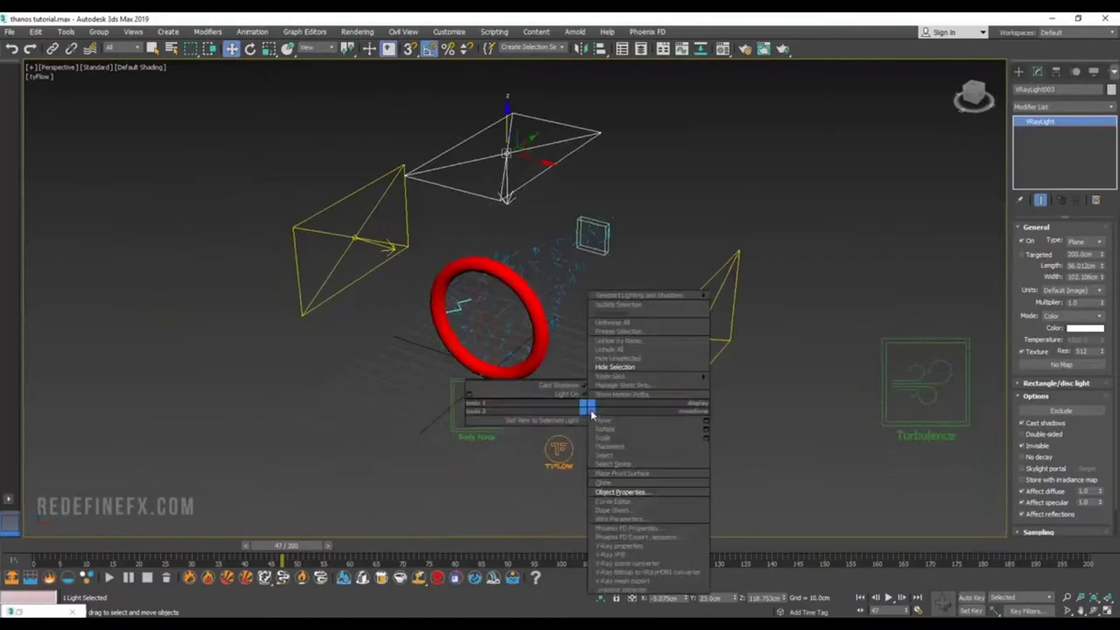
click(617, 341)
double_click(68, 94)
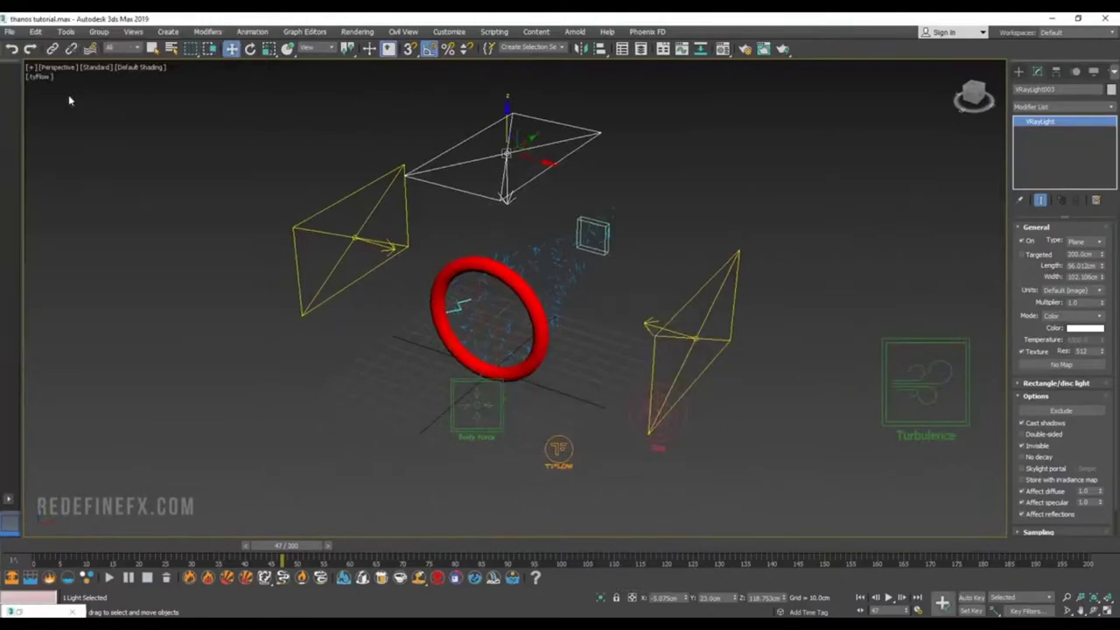
alt+middle_drag(486, 304, 516, 354)
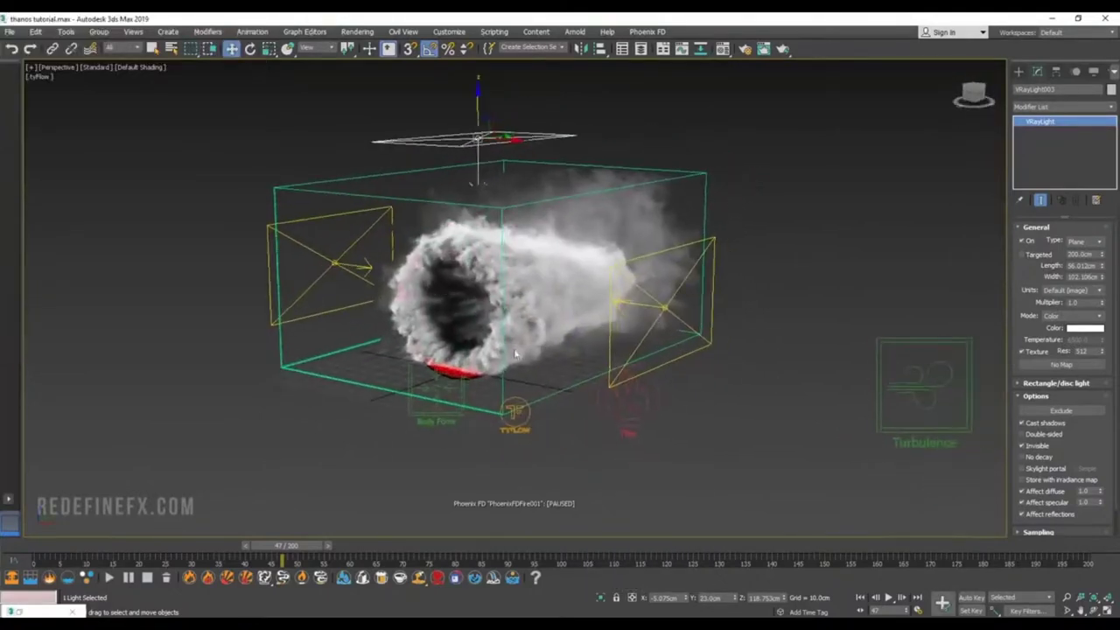
Step: Set the Phoenix FD simulator's simple smoke opacity to 0.7 in its volumetric render settings
click(550, 387)
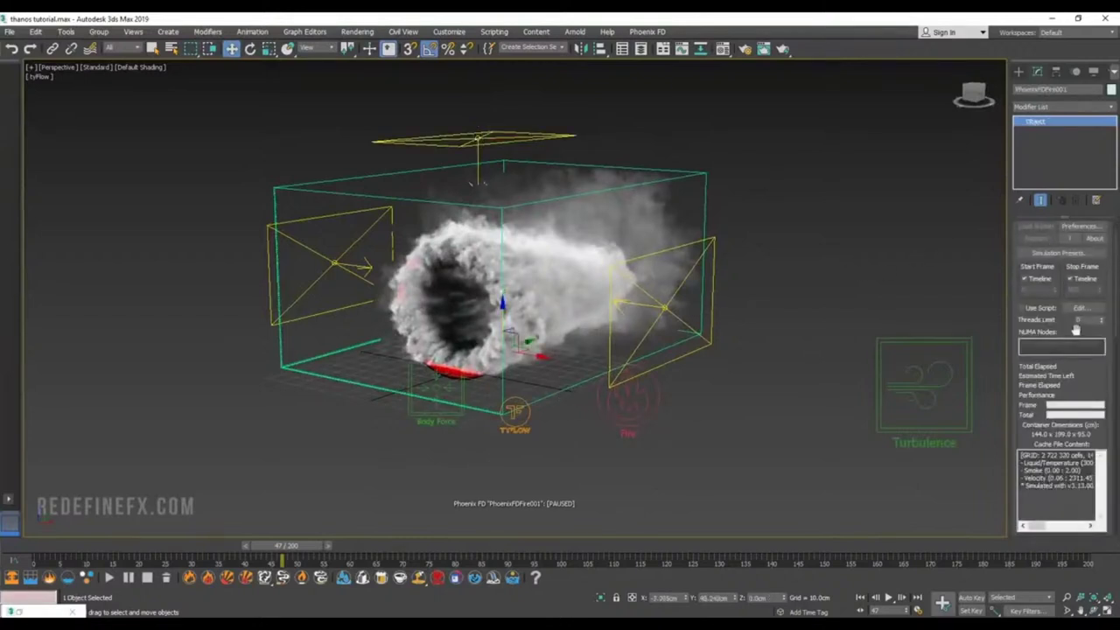
drag(1010, 262, 897, 263)
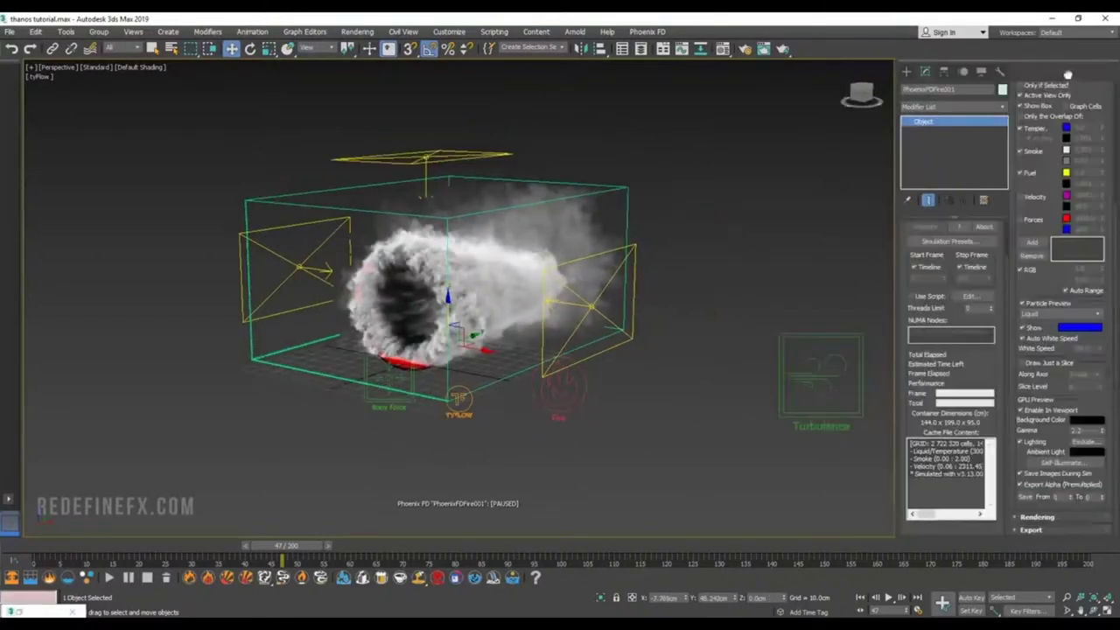
click(1039, 518)
click(1058, 259)
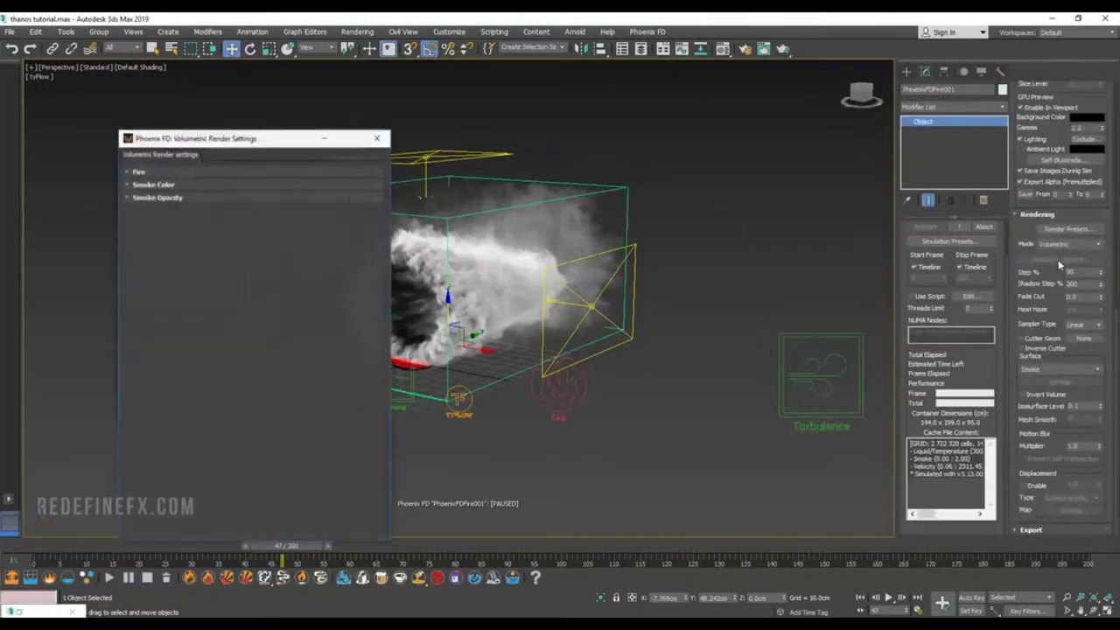
click(157, 197)
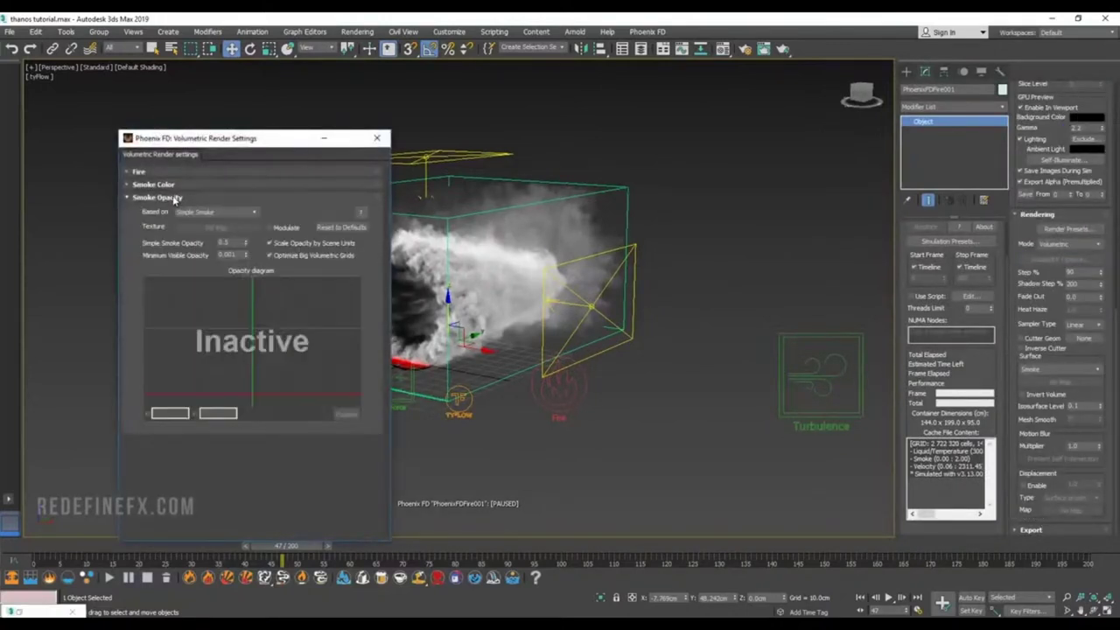
double_click(225, 243)
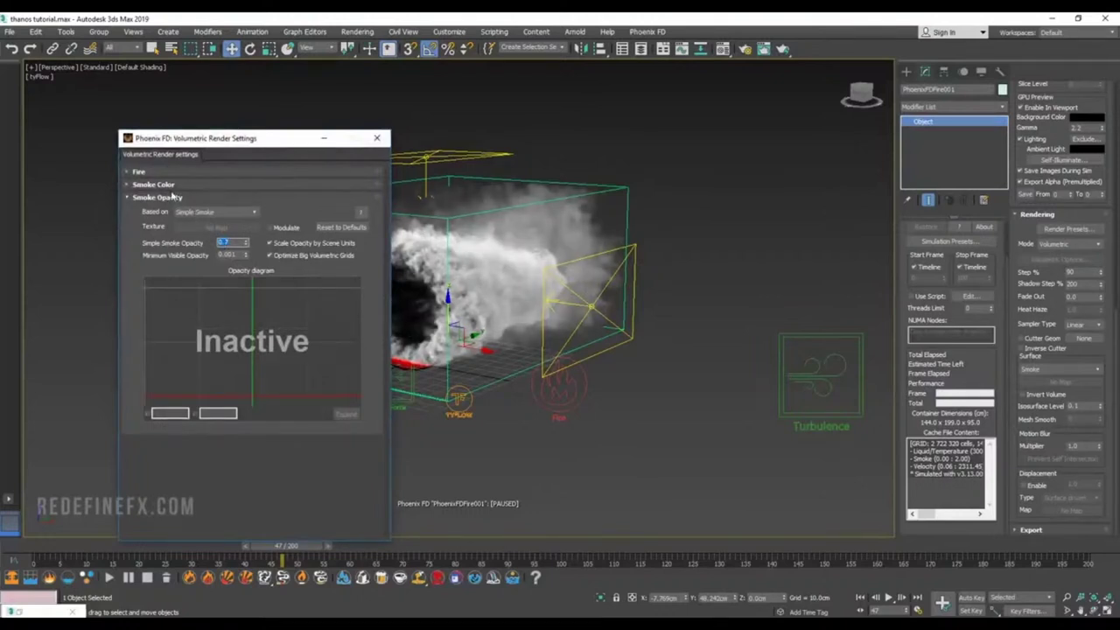
Step: Darken the smoke's constant color to a dark gray and close the volumetric render settings
click(154, 185)
click(237, 232)
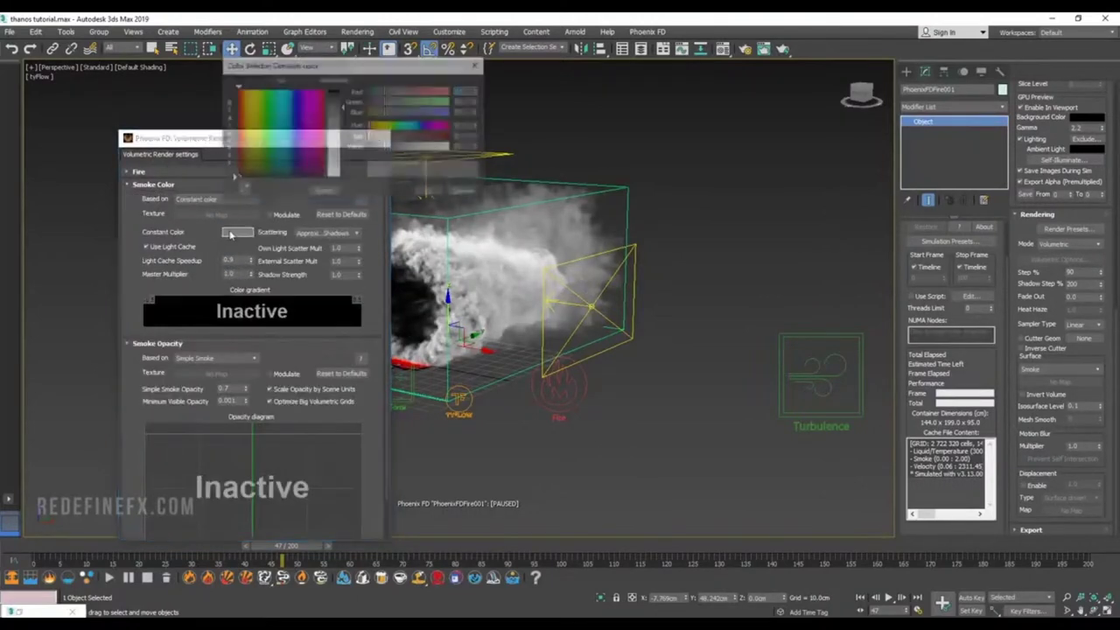
drag(339, 103, 341, 102)
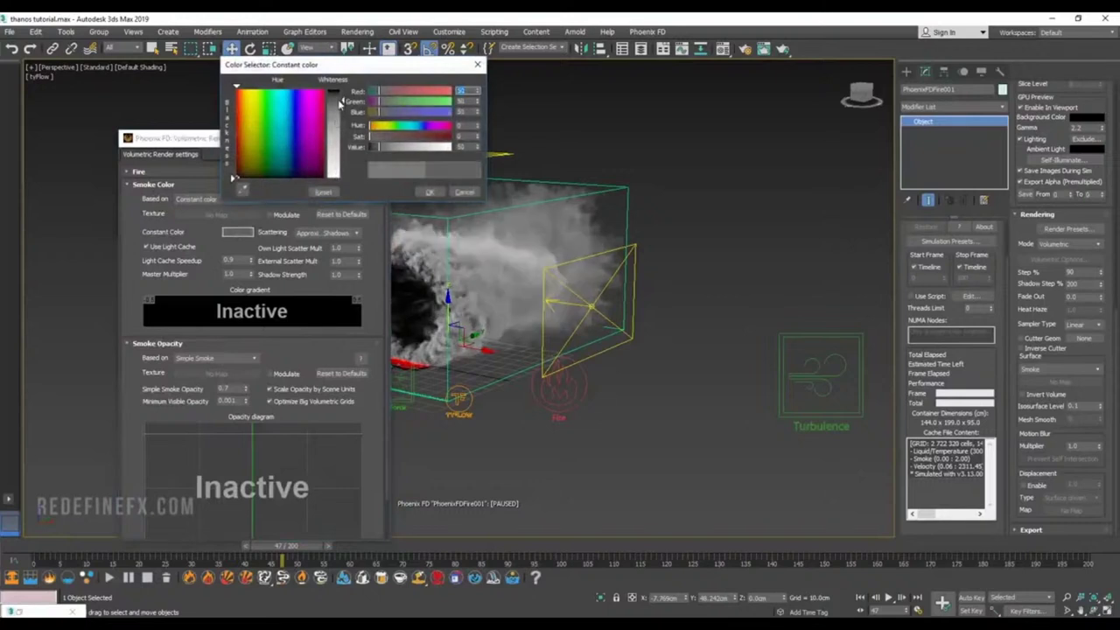
click(429, 192)
click(382, 140)
Step: Put away the reference video and create a small VRayLight plane light about 19 cm long in front of the torus
mouse_move(488, 293)
alt+middle_down()
mouse_move(570, 311)
mouse_move(506, 325)
mouse_move(477, 302)
alt+middle_up()
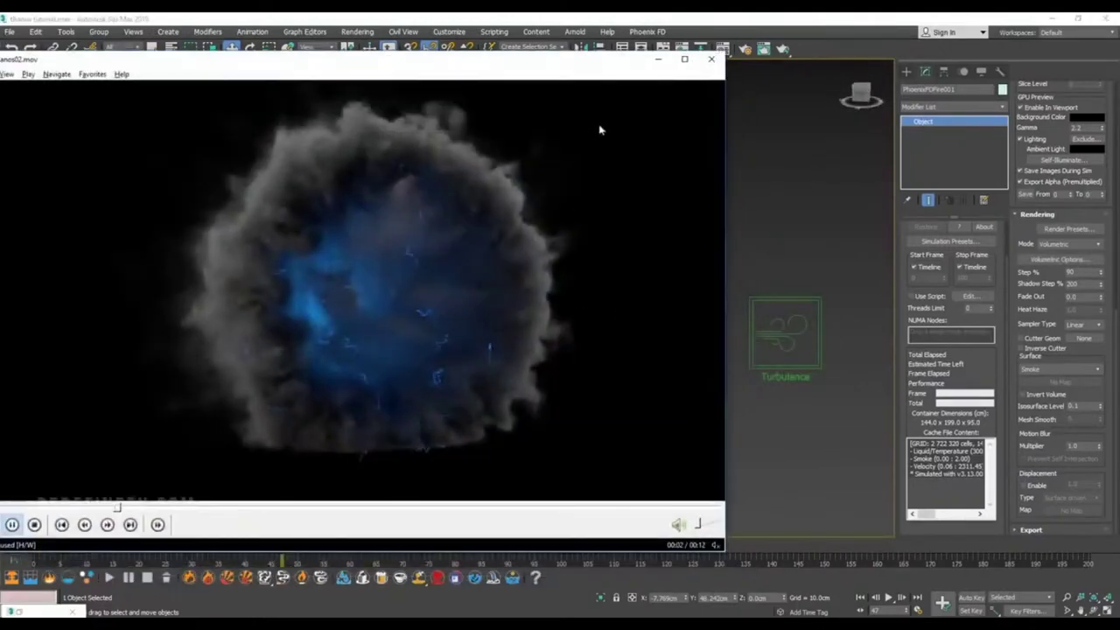
click(658, 59)
click(909, 71)
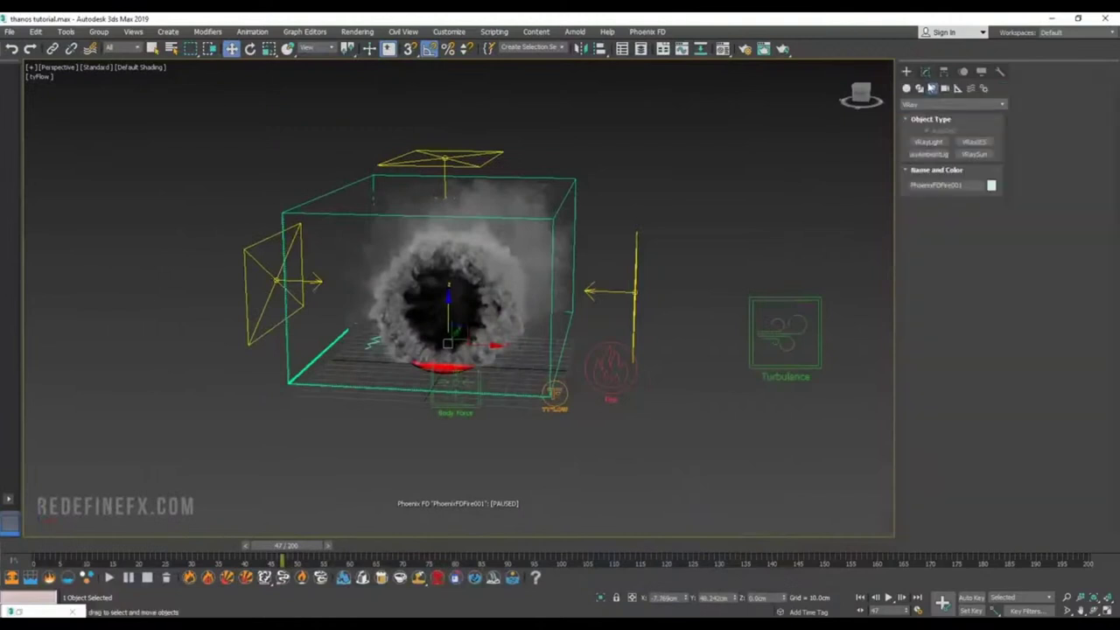
click(929, 141)
click(502, 469)
drag(502, 468, 524, 465)
right_click(524, 465)
Step: Change the new light to Sphere type with a multiplier of 5.0 and a fully saturated light blue color
click(925, 72)
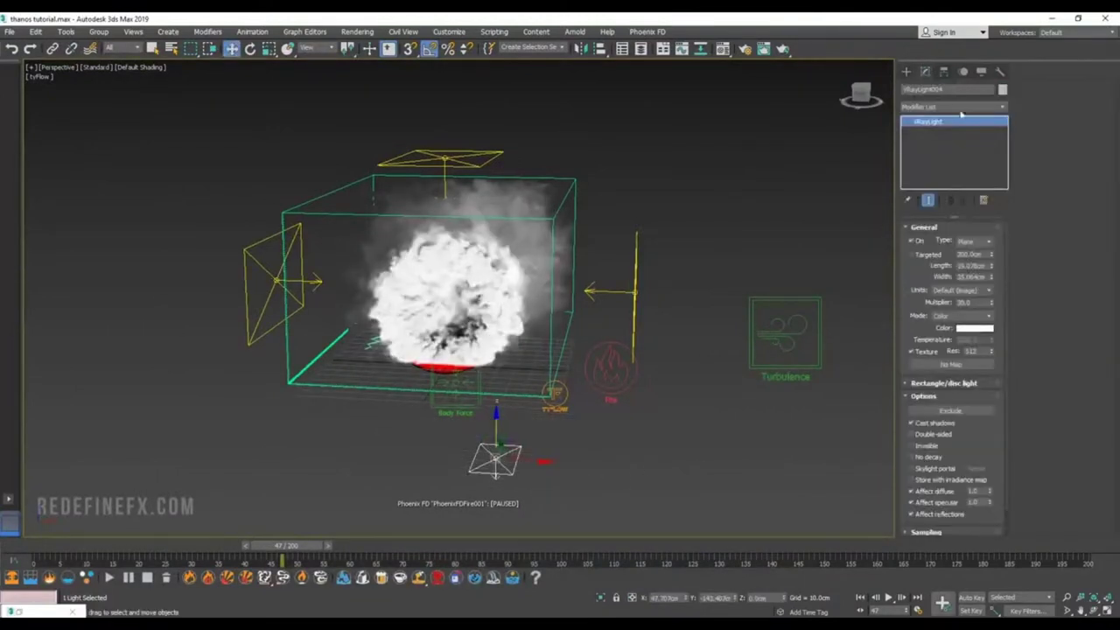
click(974, 241)
click(972, 258)
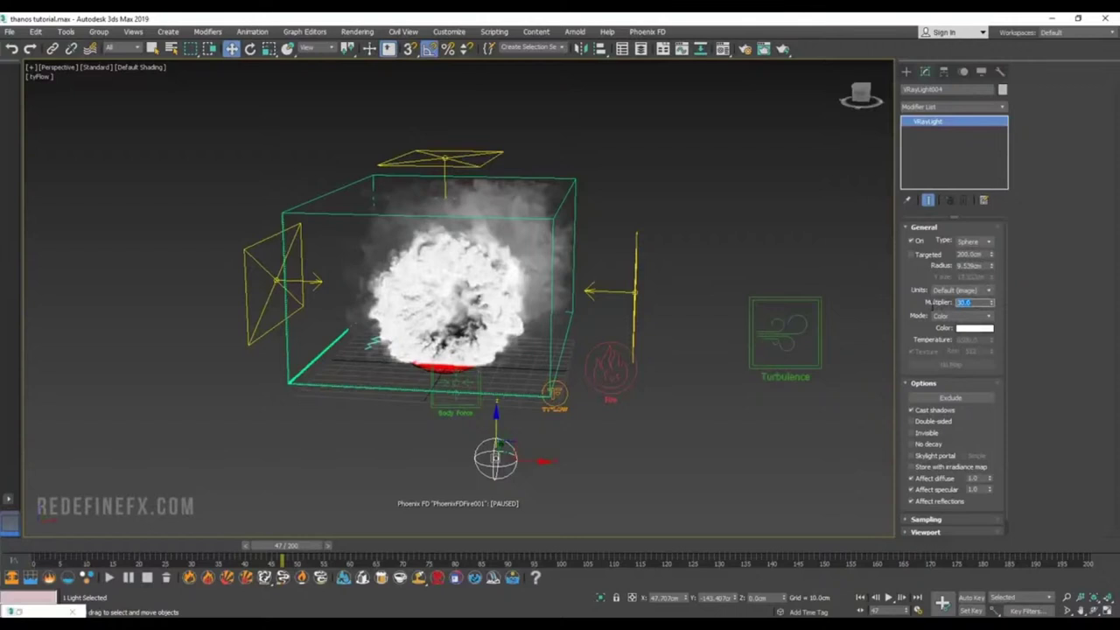
key(Return)
click(968, 330)
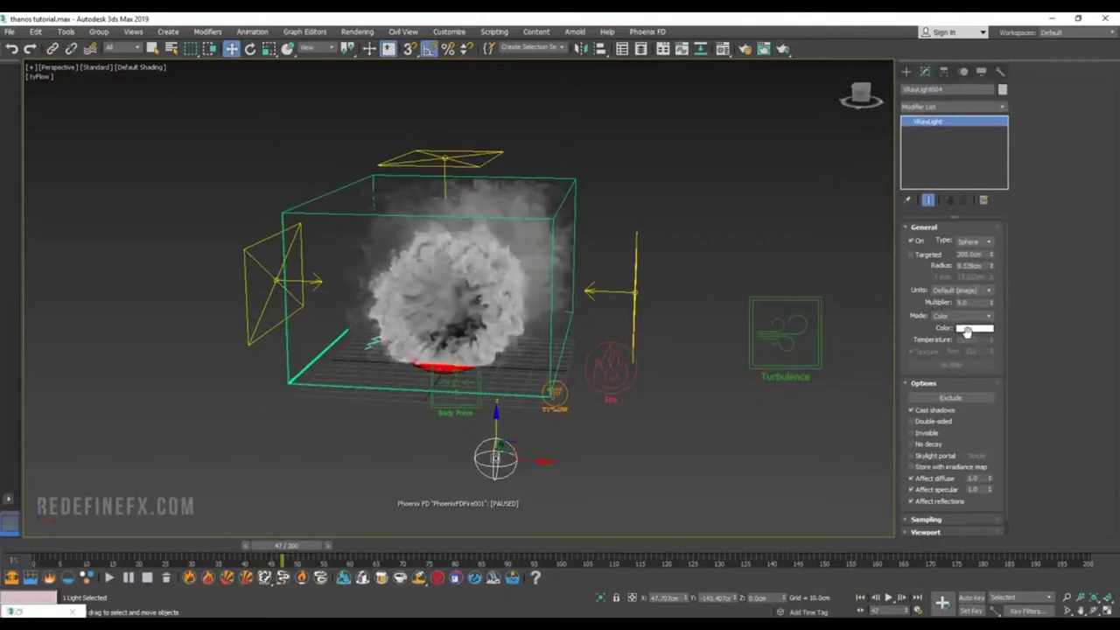
click(980, 328)
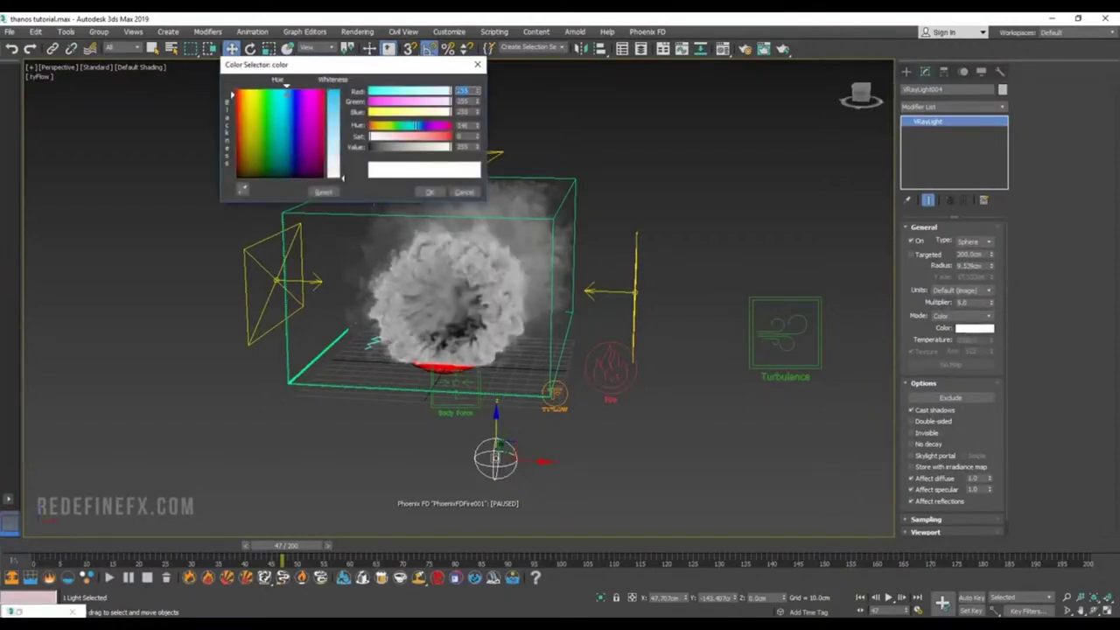
drag(371, 136, 437, 136)
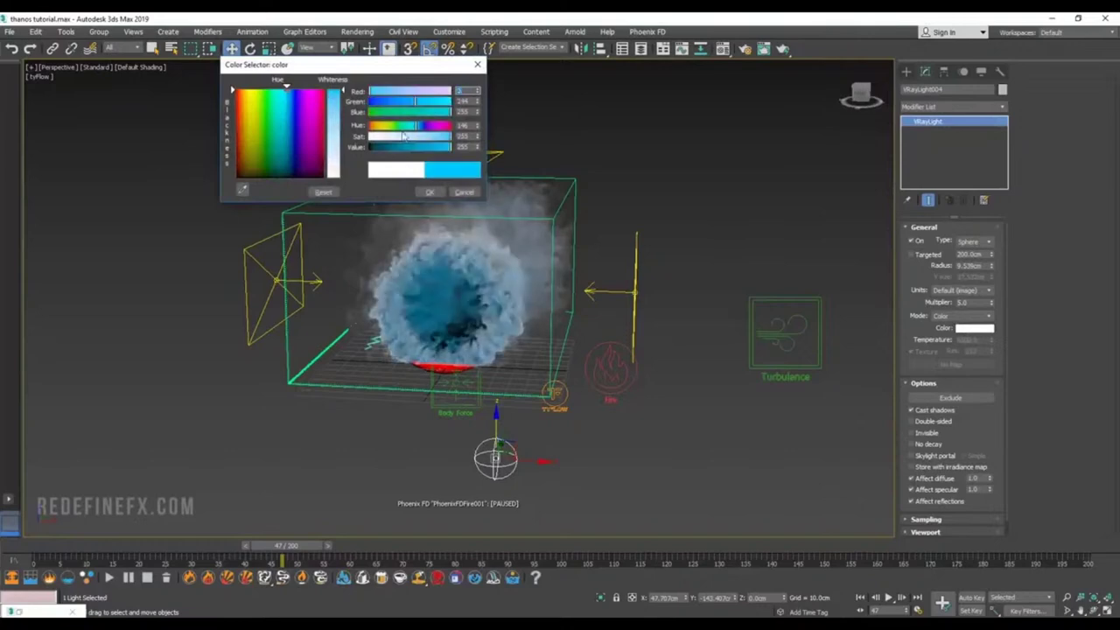
click(429, 192)
Step: Exclude VRayLight004 from the lighting of the simulator's GPU preview
alt+middle_drag(418, 288, 531, 379)
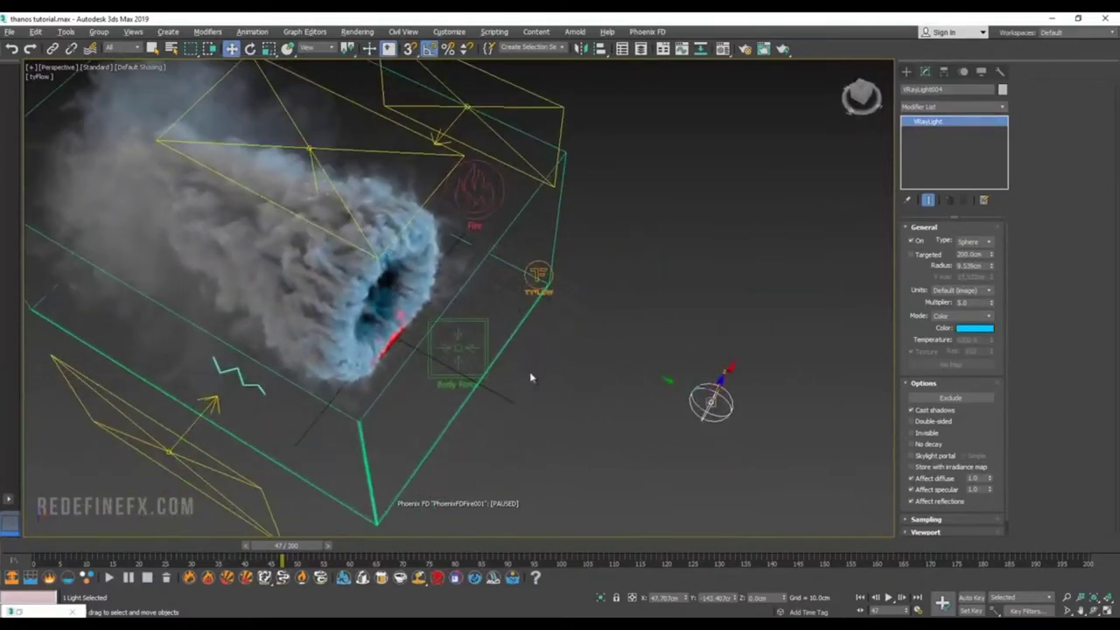
click(426, 425)
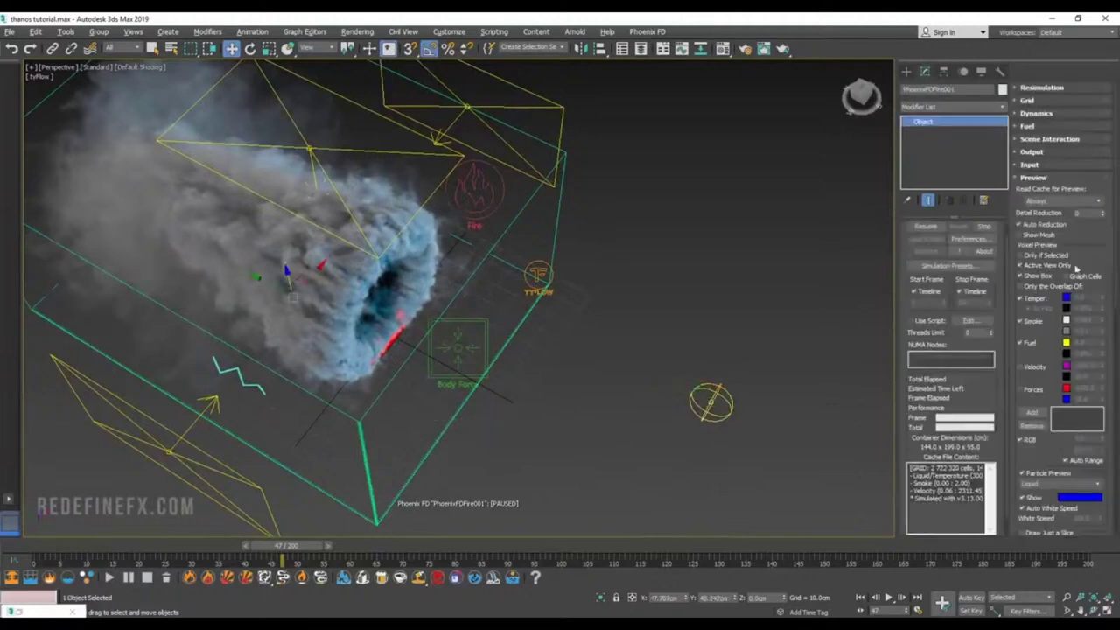
scroll(1052, 354, down, 7)
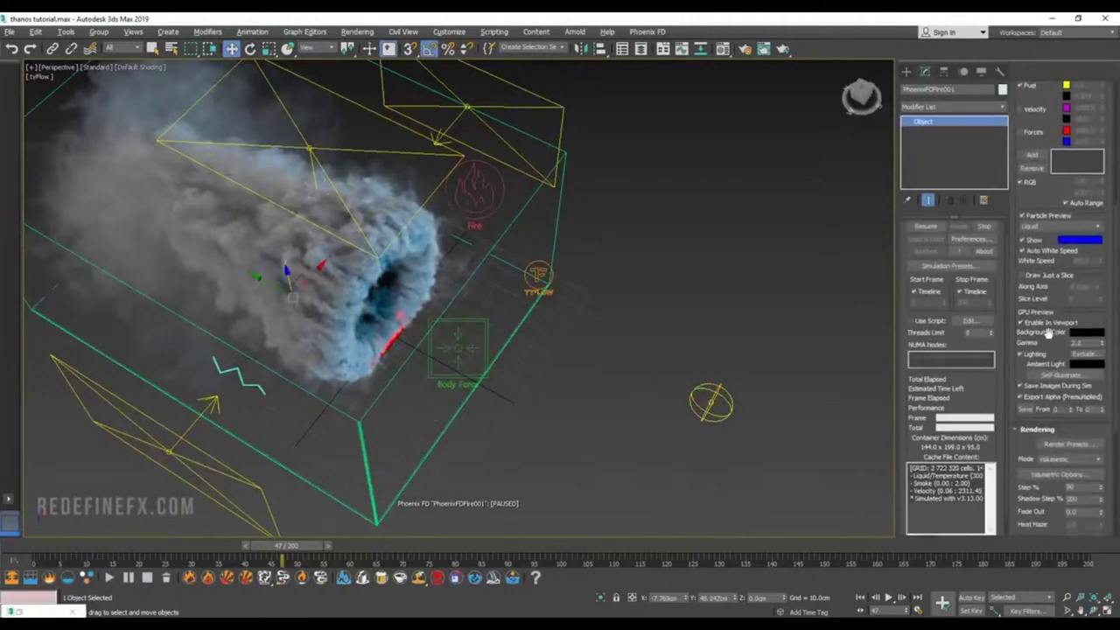
click(1085, 353)
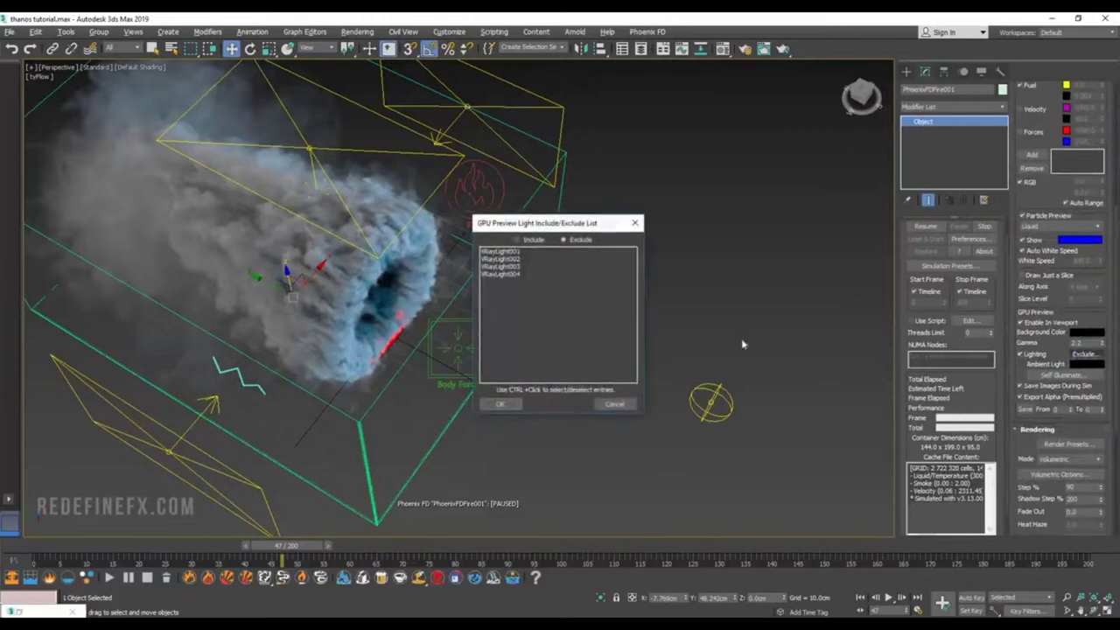
click(501, 275)
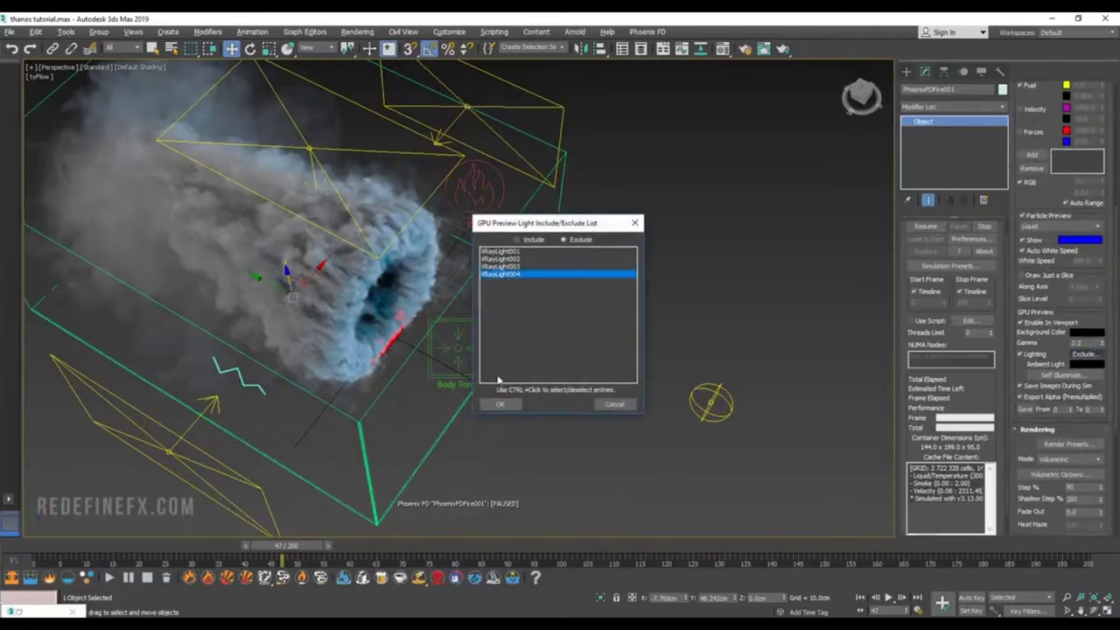
click(498, 405)
Step: Move the blue sphere light inside the smoke tunnel just behind the torus, centered in the ring opening
alt+middle_drag(493, 380, 465, 343)
alt+middle_drag(378, 273, 450, 297)
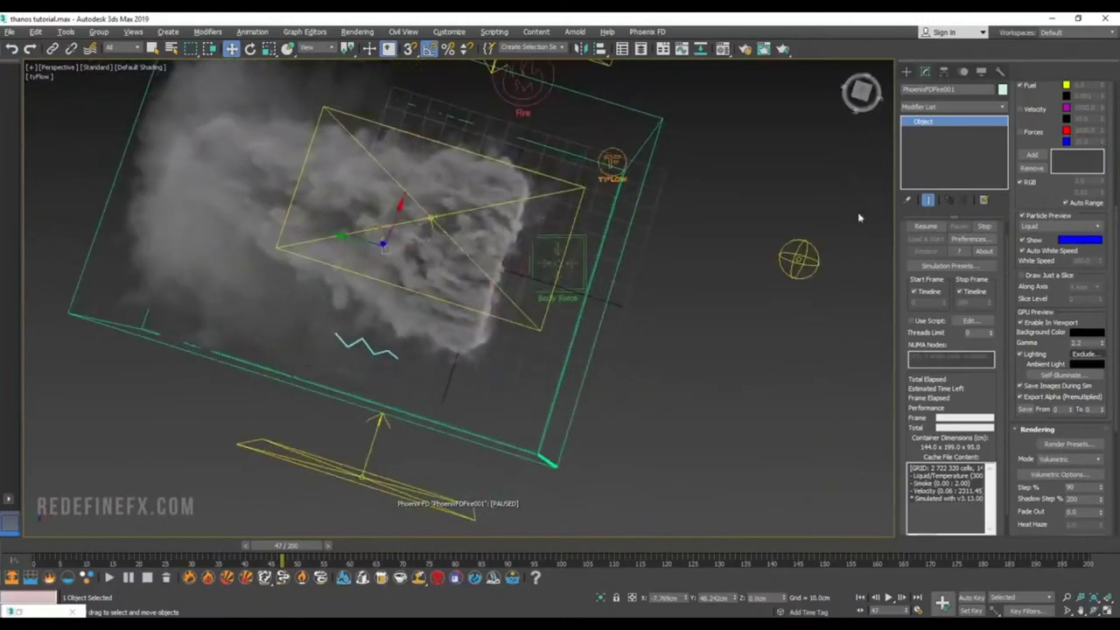
click(799, 259)
drag(800, 224, 767, 334)
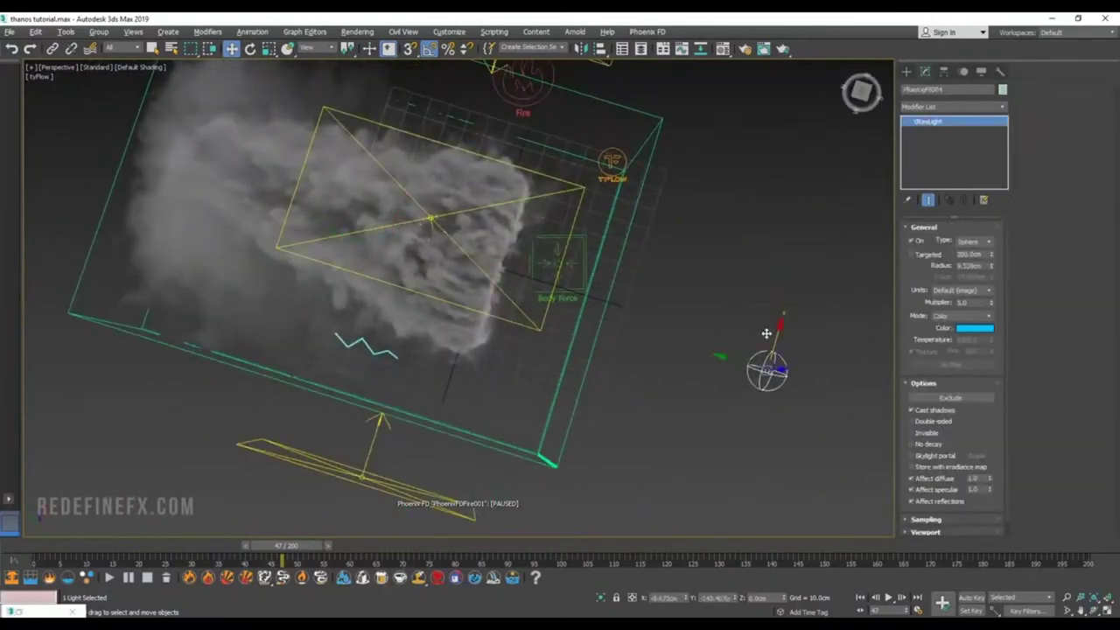
key(alt+w)
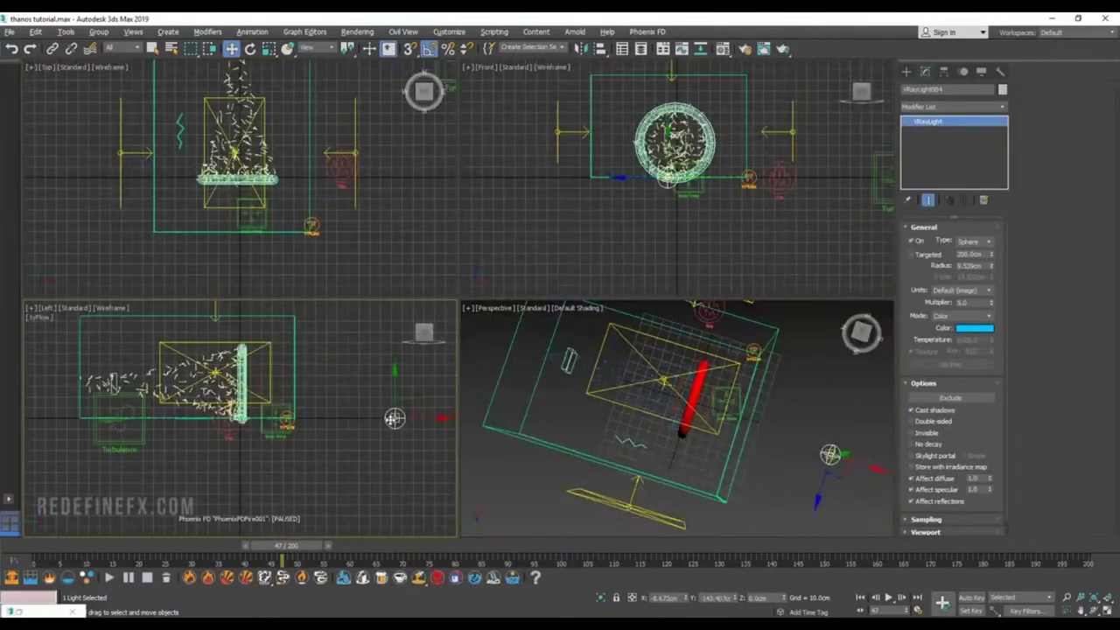
drag(417, 419, 210, 359)
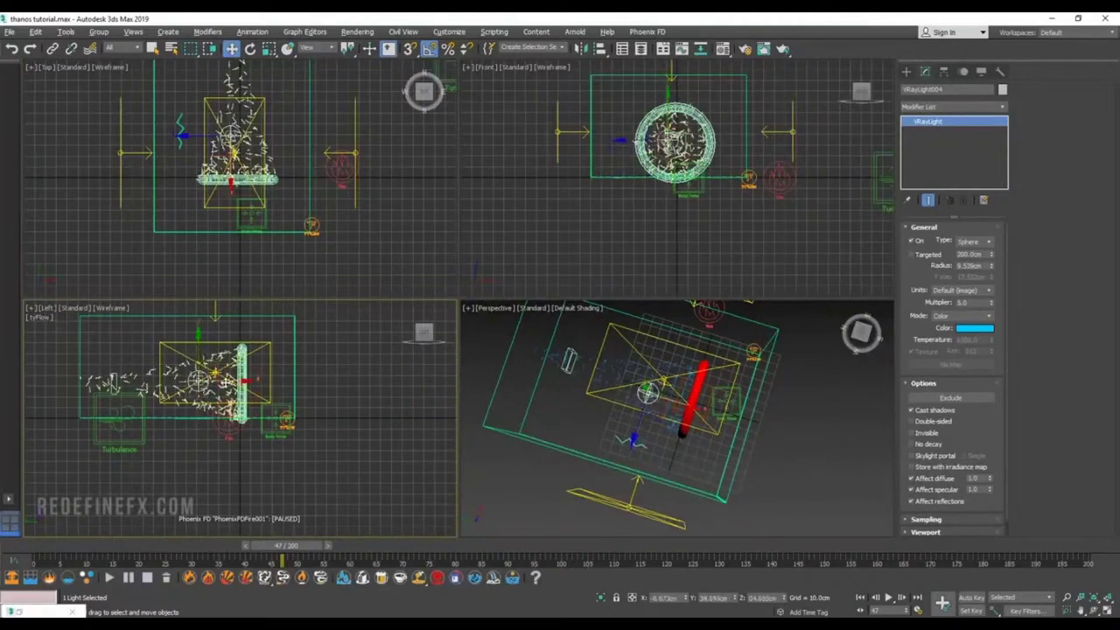
scroll(253, 166, up, 2)
drag(262, 165, 276, 172)
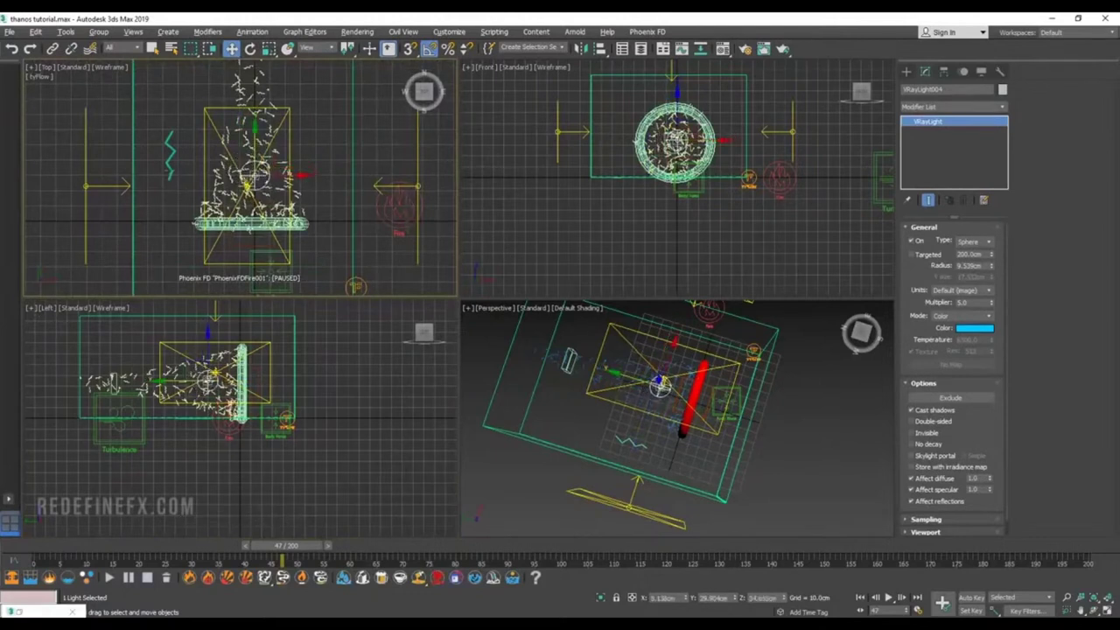
drag(676, 138, 703, 138)
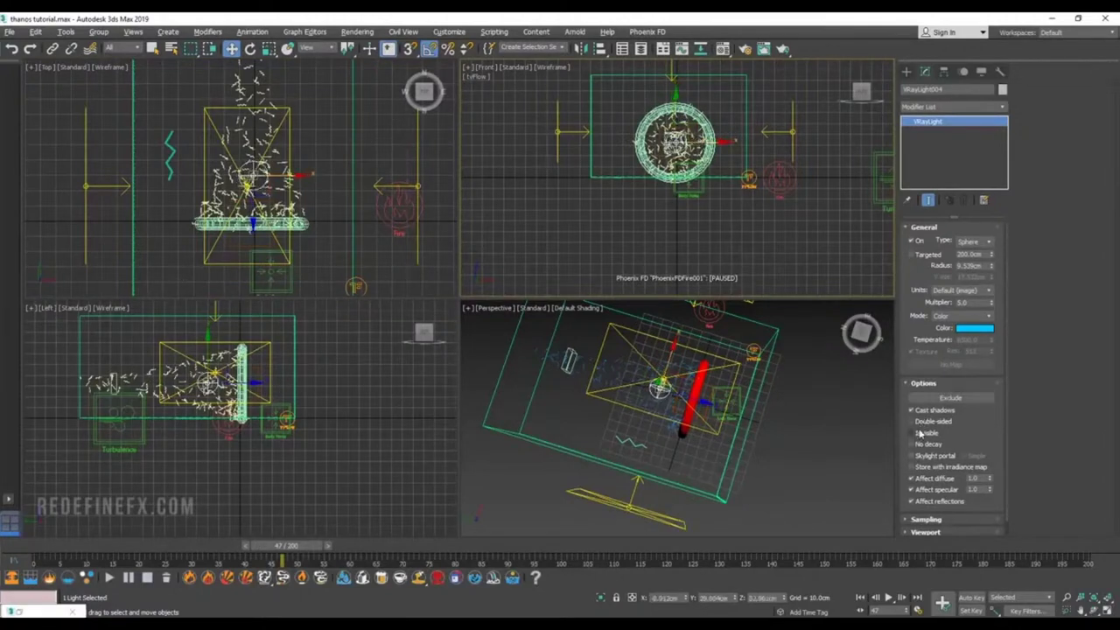
Step: Make the blue sphere light invisible and frame the portal in the maximized perspective view
alt+middle_drag(883, 430, 753, 411)
key(alt+w)
alt+middle_drag(524, 327, 531, 268)
scroll(514, 289, up, 3)
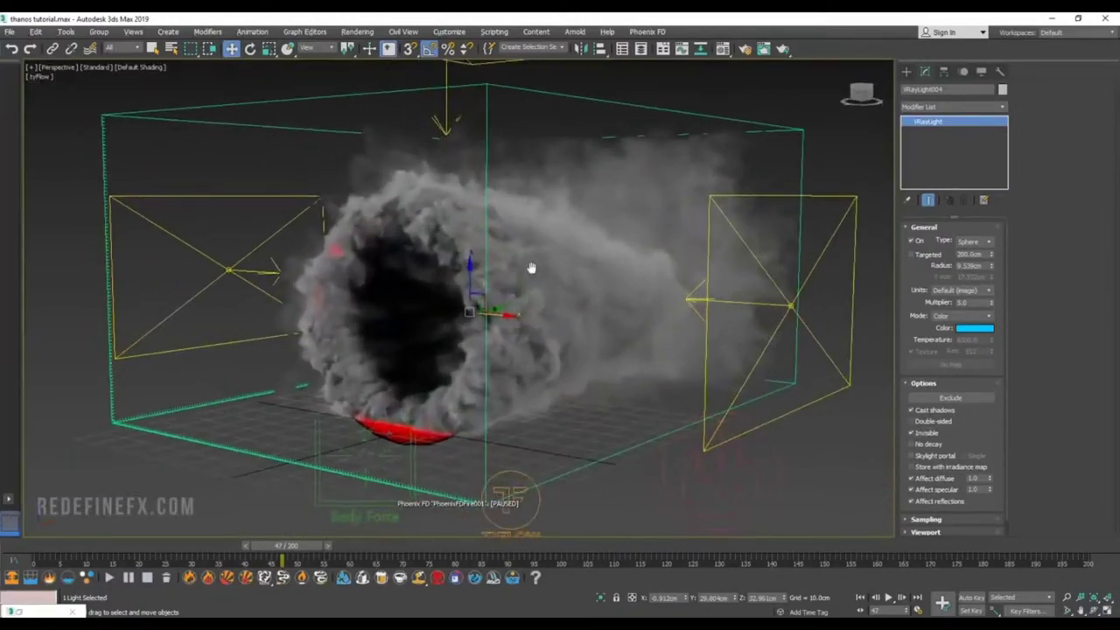
Step: Set the V-Ray bucket image sampler's max subdivs to 4 and review the GI light cache settings
click(745, 49)
drag(383, 119, 310, 95)
click(272, 186)
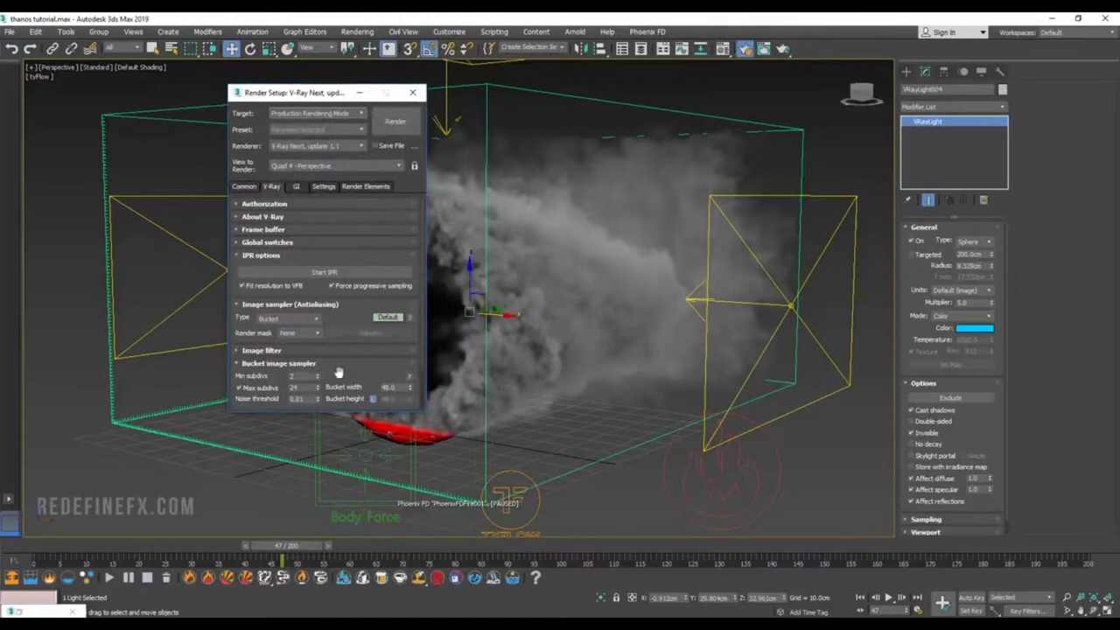
scroll(340, 372, down, 3)
double_click(294, 336)
text(4)
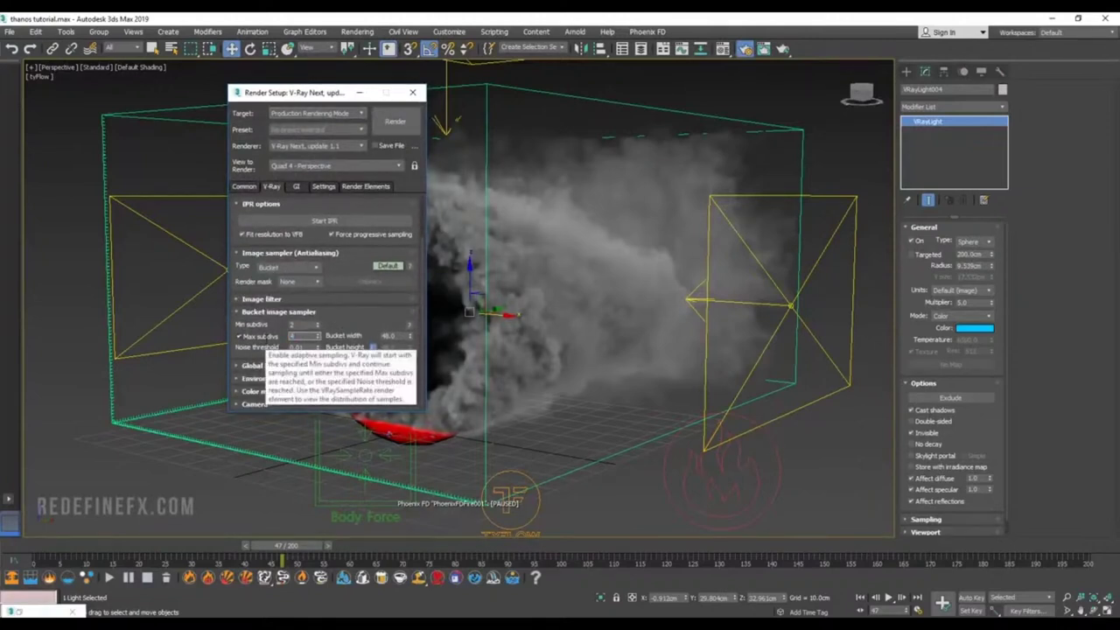
click(296, 186)
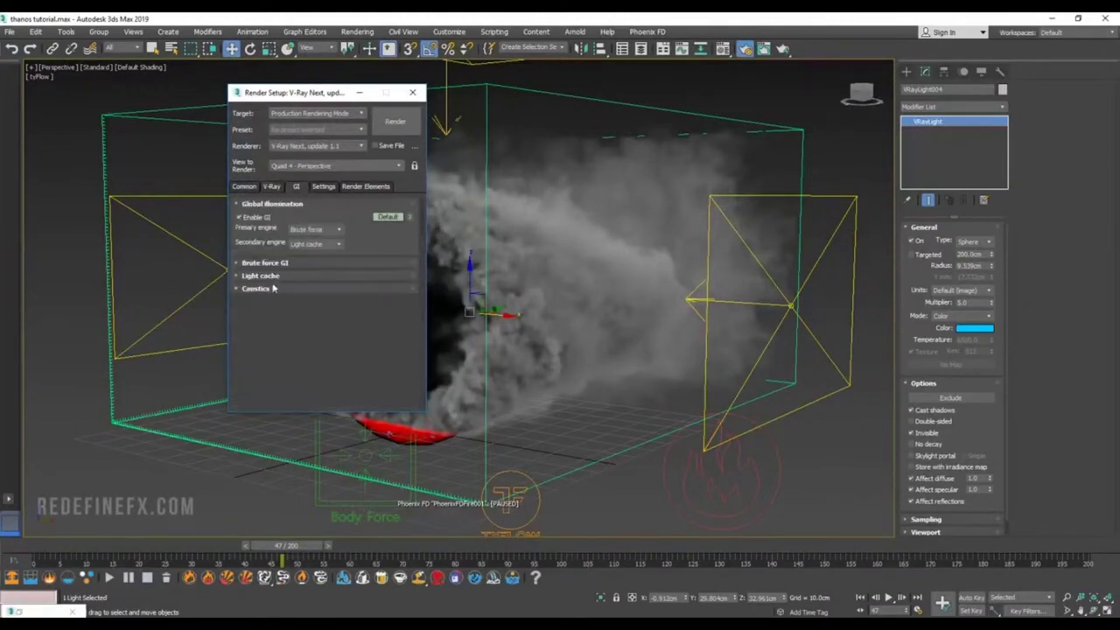
click(261, 276)
click(272, 186)
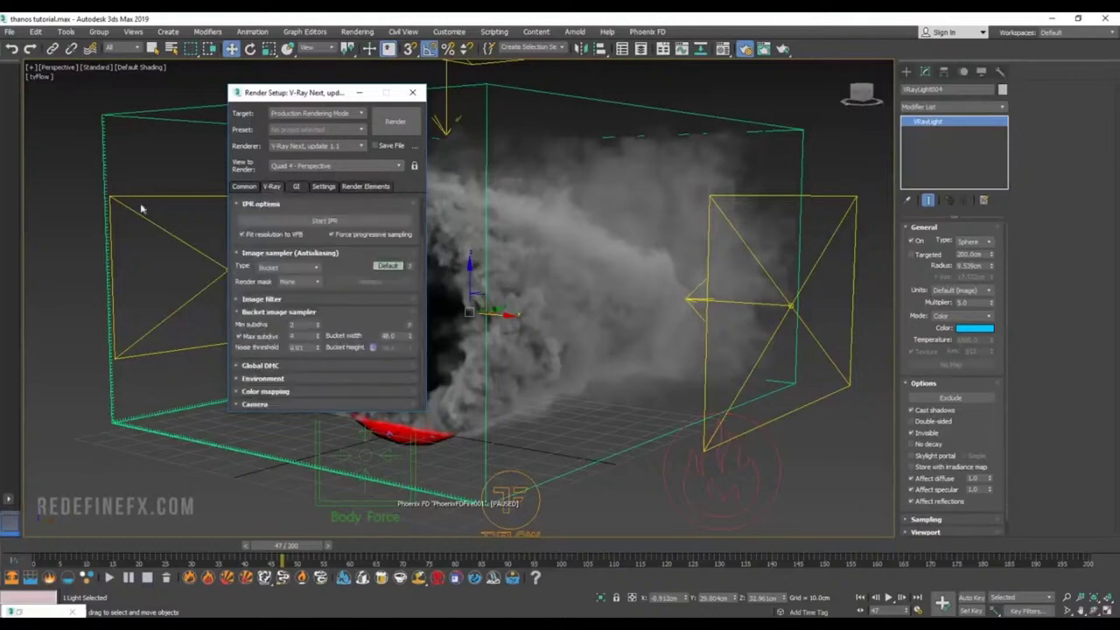
Step: Set the render output size to the HDTV (video) preset at 1280x720
click(245, 186)
click(271, 335)
click(271, 335)
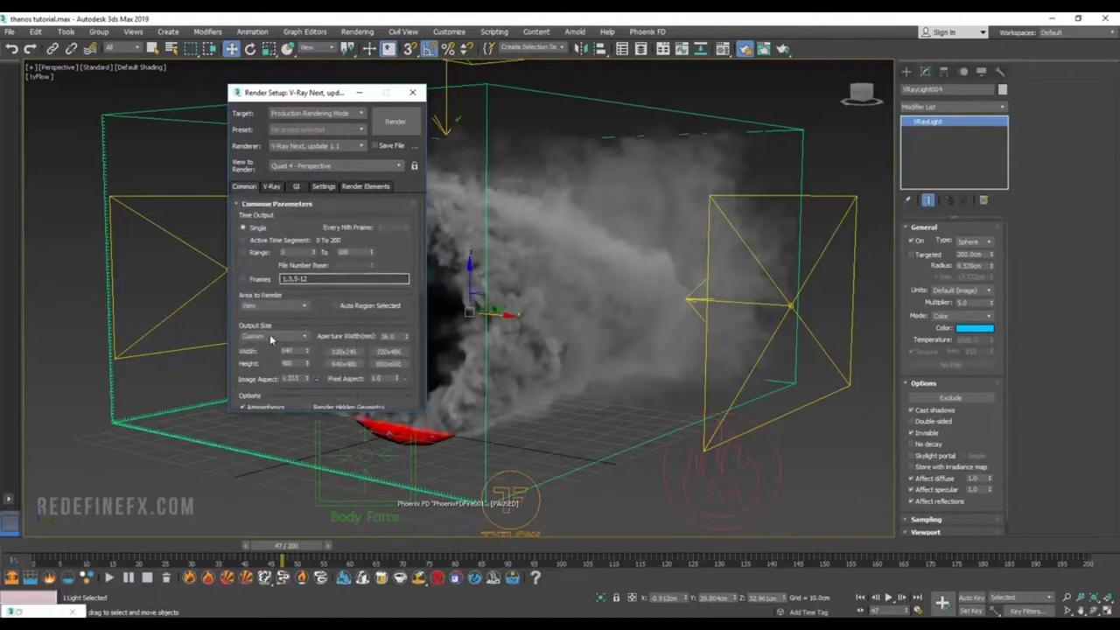
click(271, 335)
click(259, 484)
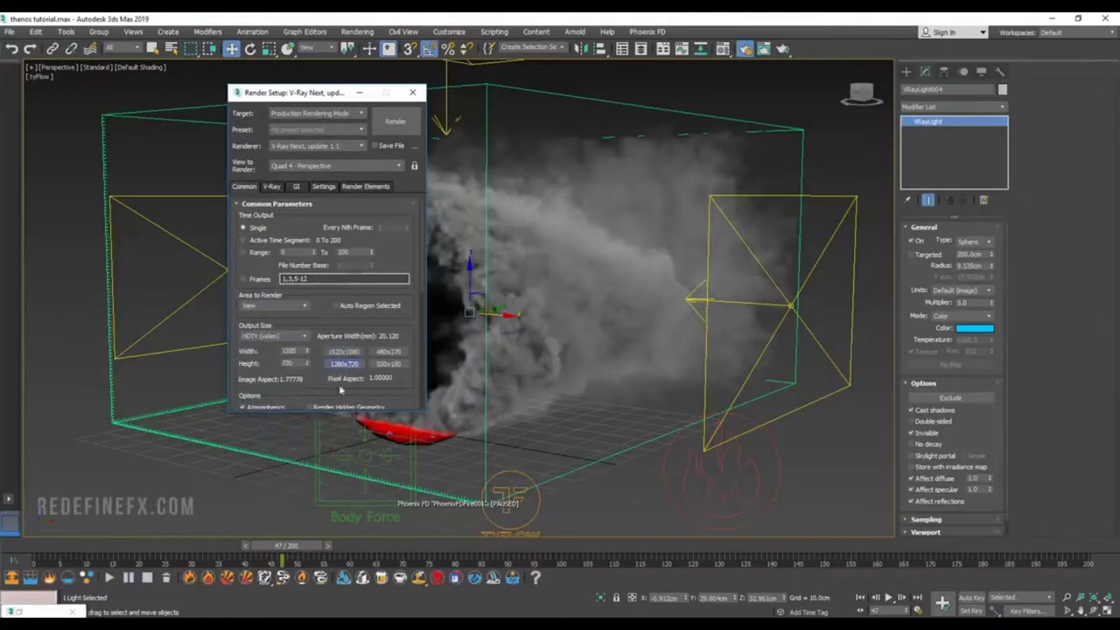
Step: Render frame 47 of the portal from the perspective view and inspect the smoke and particles in the V-Ray frame buffer
drag(319, 95, 178, 109)
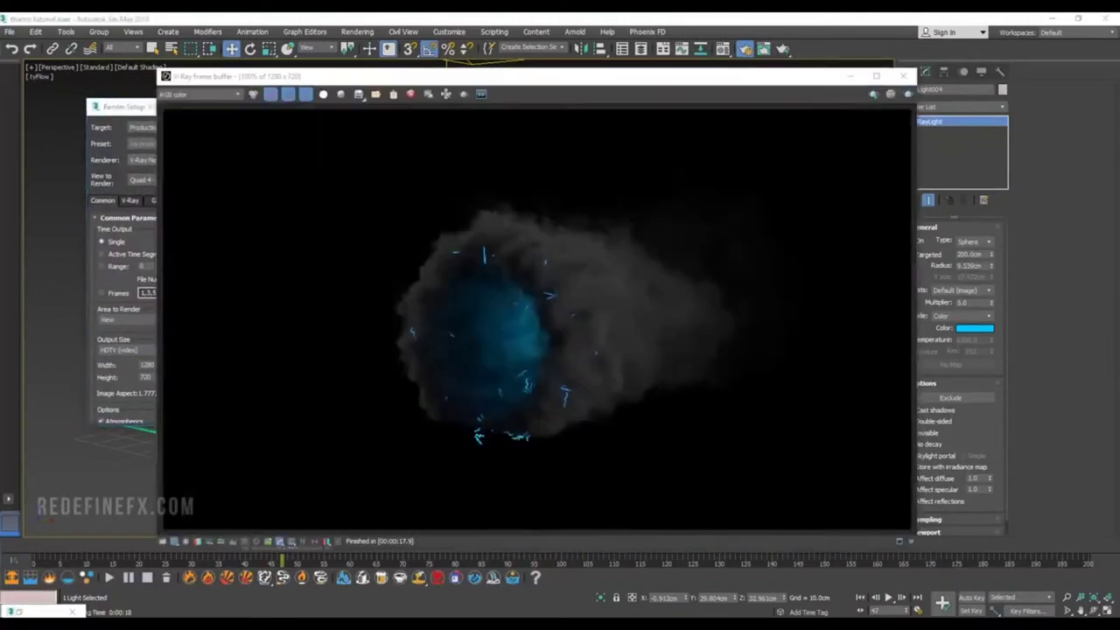
drag(418, 76, 365, 63)
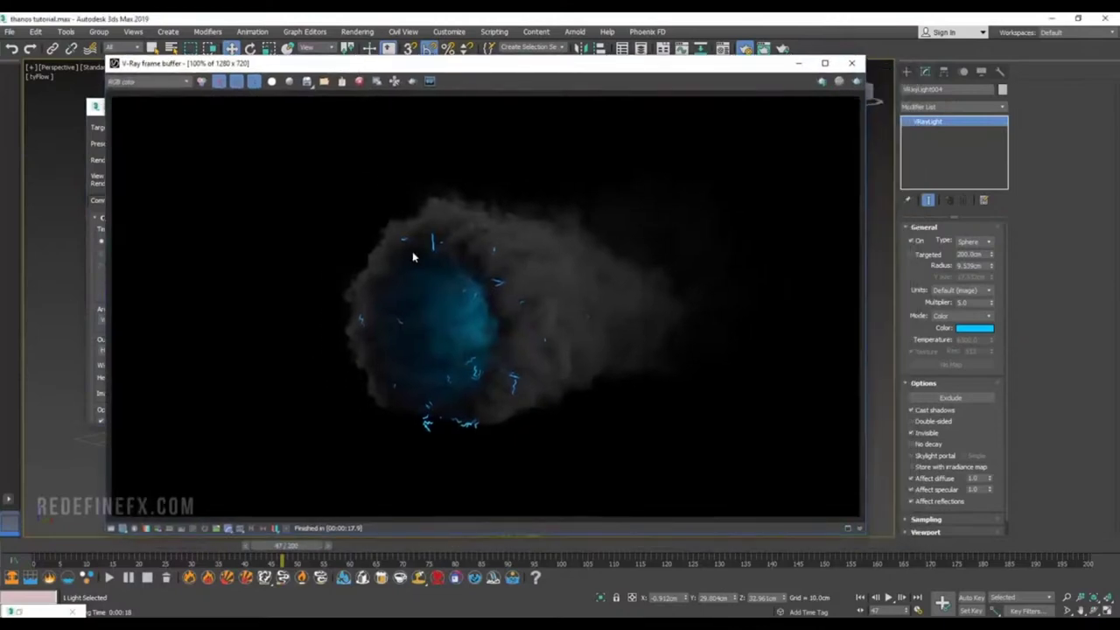
scroll(412, 251, up, 3)
scroll(569, 206, down, 3)
Step: Compare the render with the finished portal in the reference video thanos02.mov
key(alt+Tab)
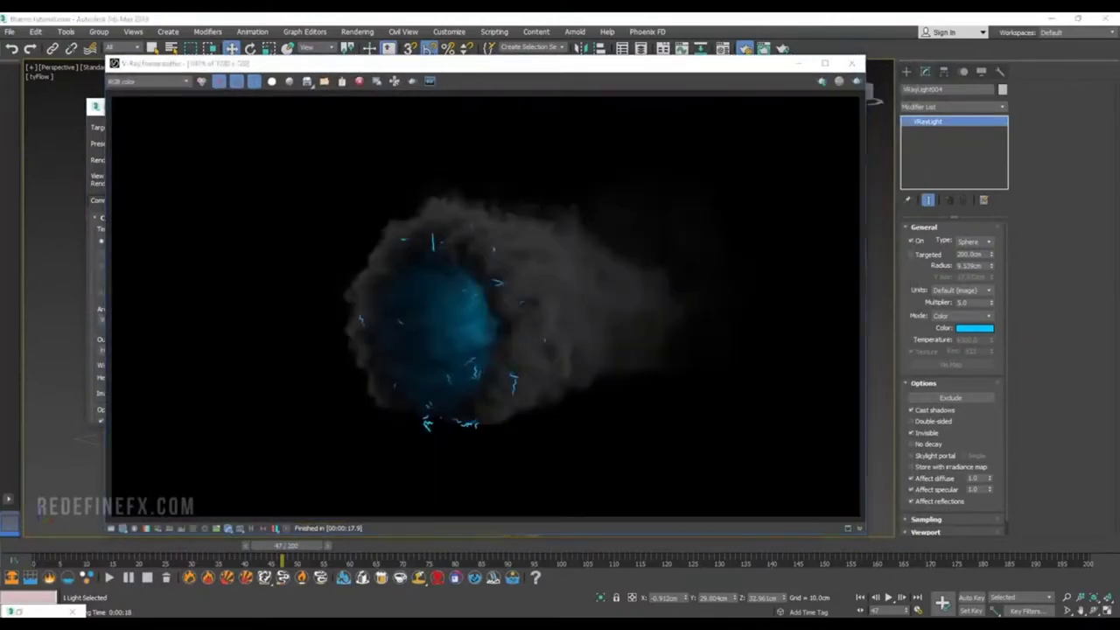
click(490, 261)
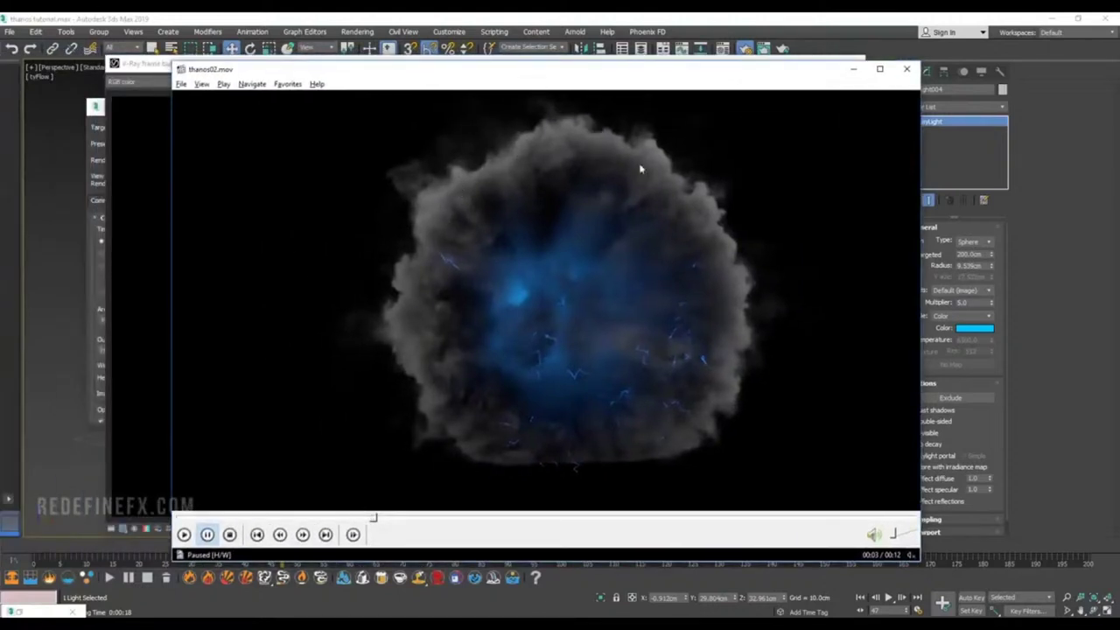
click(853, 68)
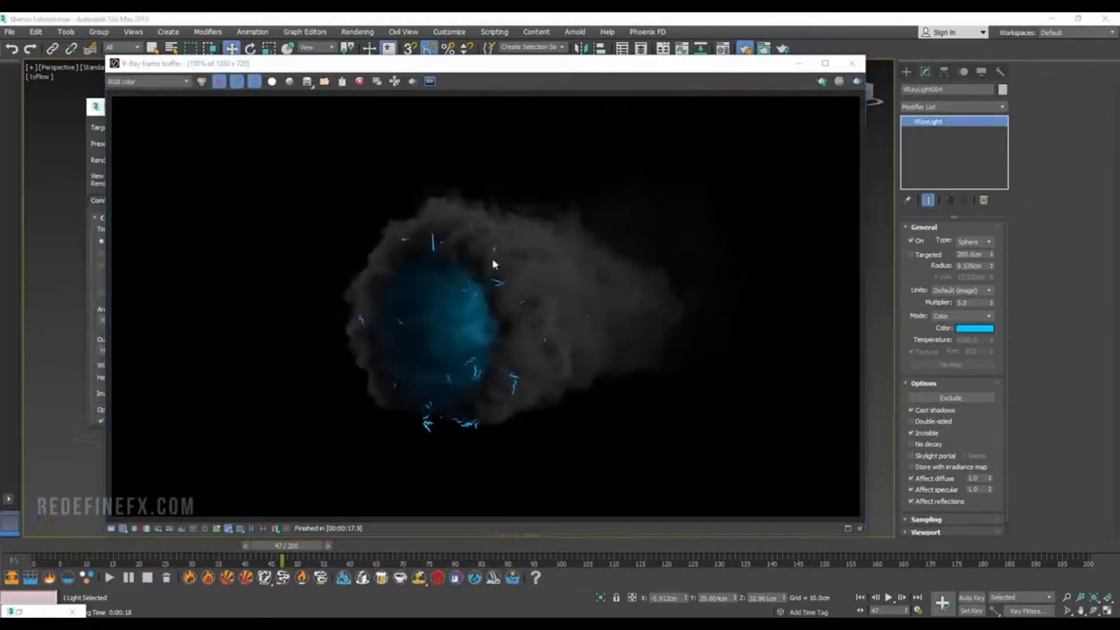
Step: Examine the color multiplier of the particles' blue V-Ray light material in the Material Editor
click(723, 48)
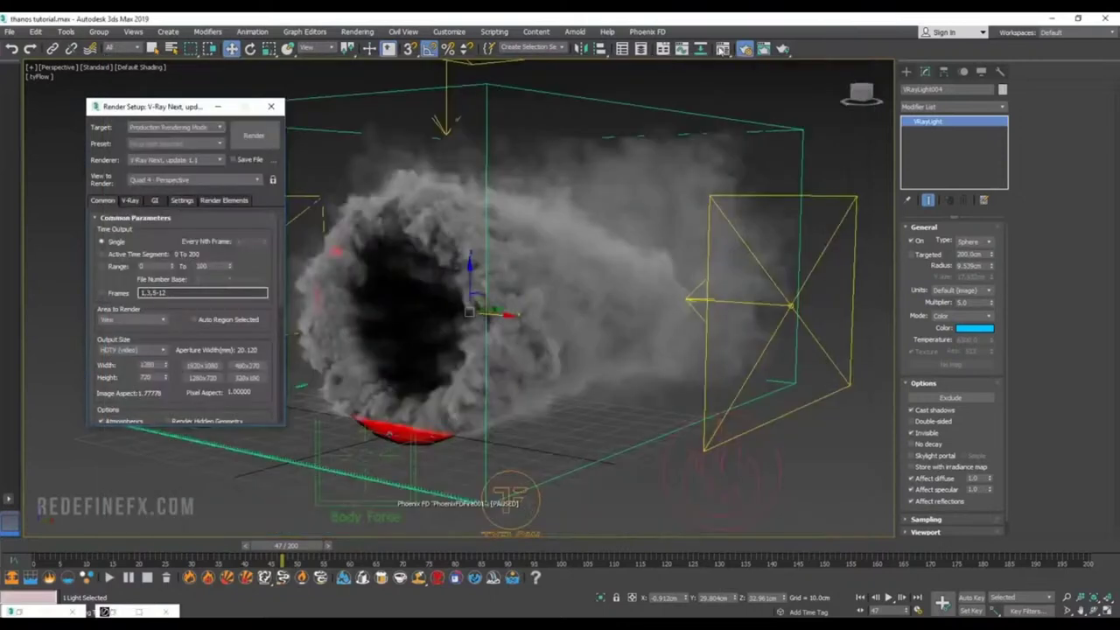
key(m)
double_click(136, 299)
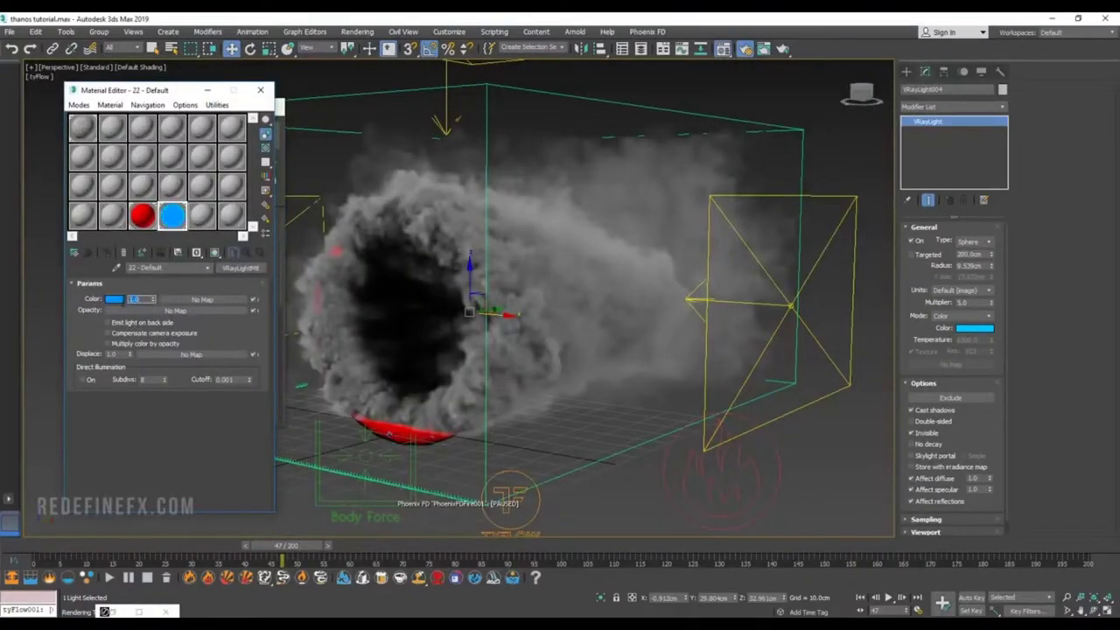
click(282, 123)
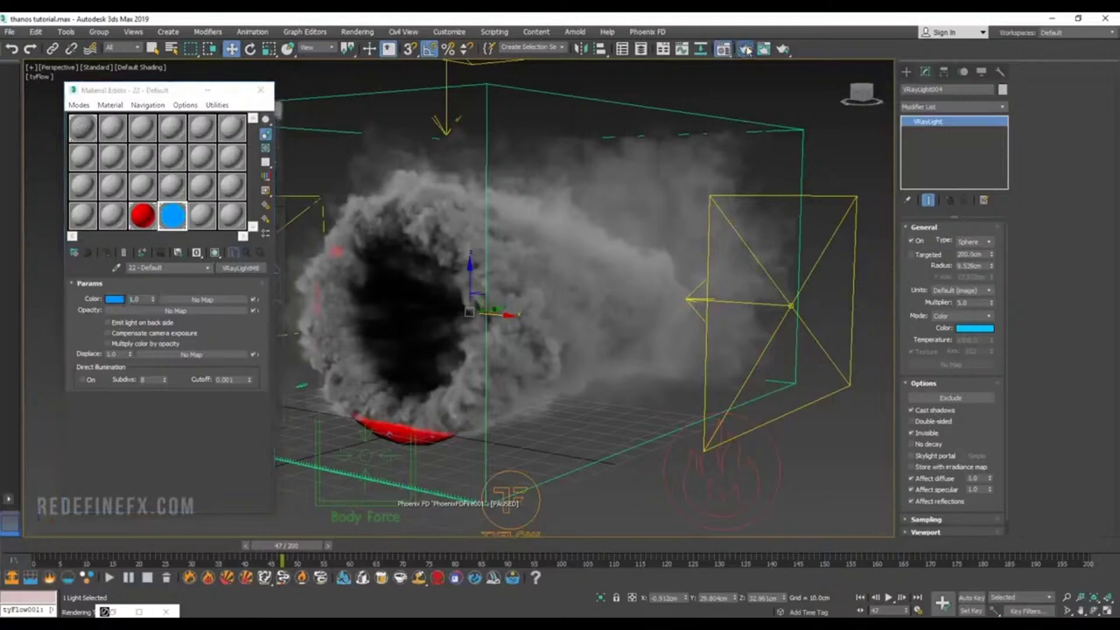
Step: Add a VRaySelfIllumination render element to the render setup
key(F10)
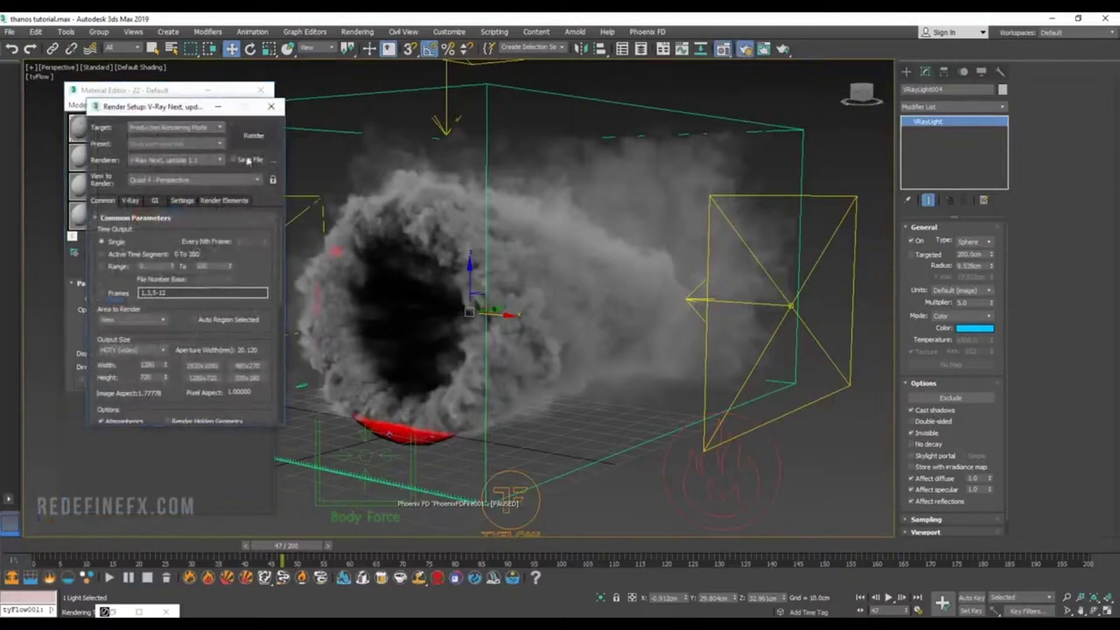
click(224, 201)
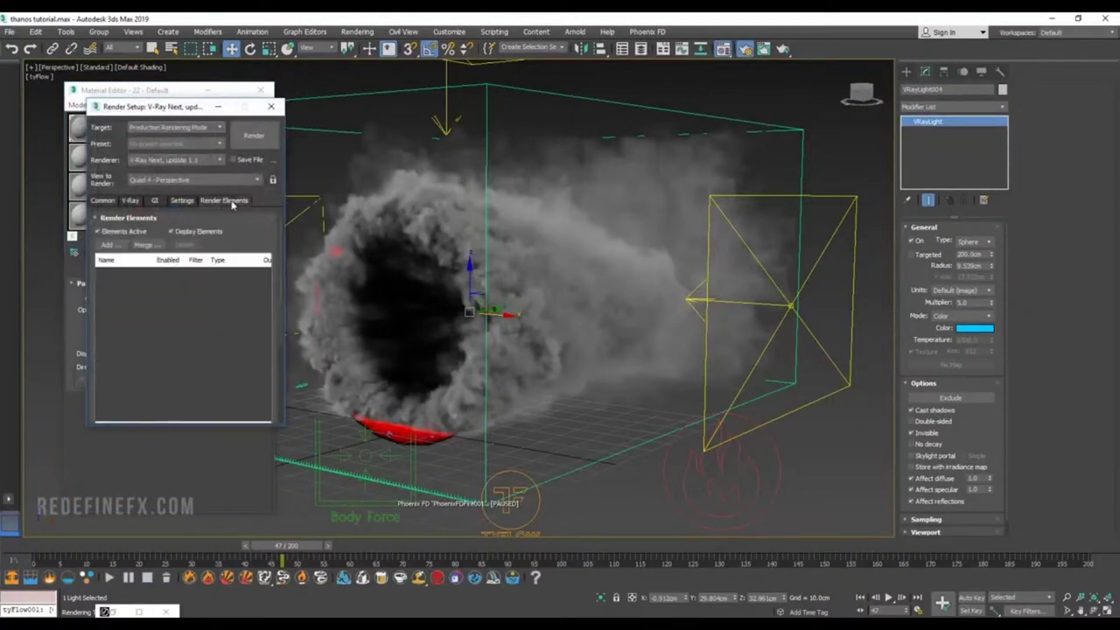
click(109, 245)
scroll(267, 289, down, 5)
scroll(267, 293, down, 2)
double_click(122, 315)
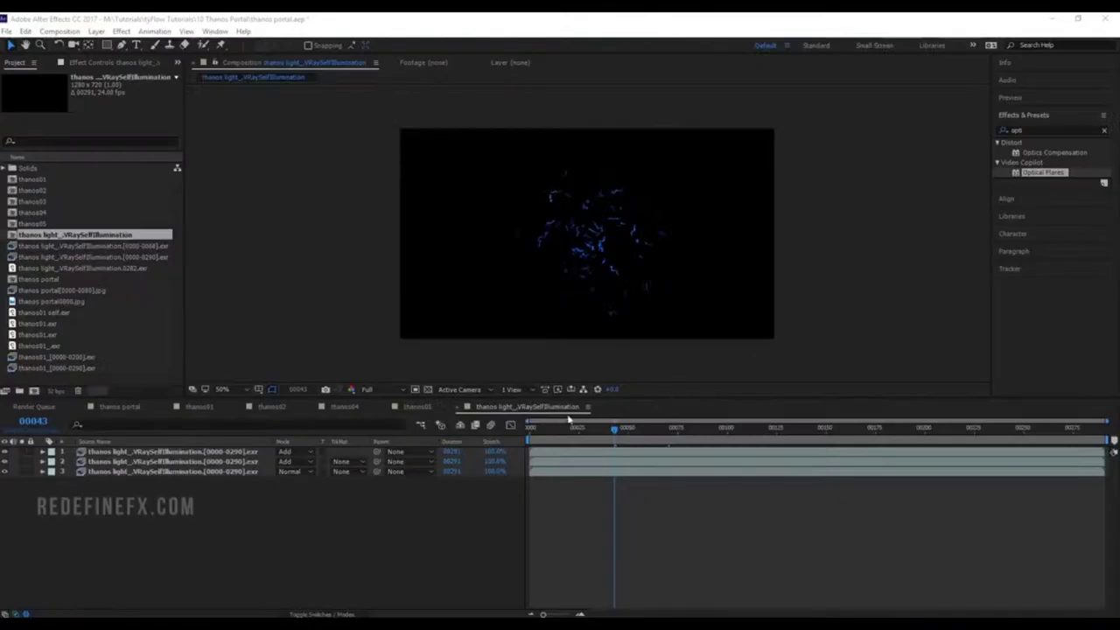
Step: Switch to After Effects, preview the self-illumination composition and view the thanos05 portal composition
key(space)
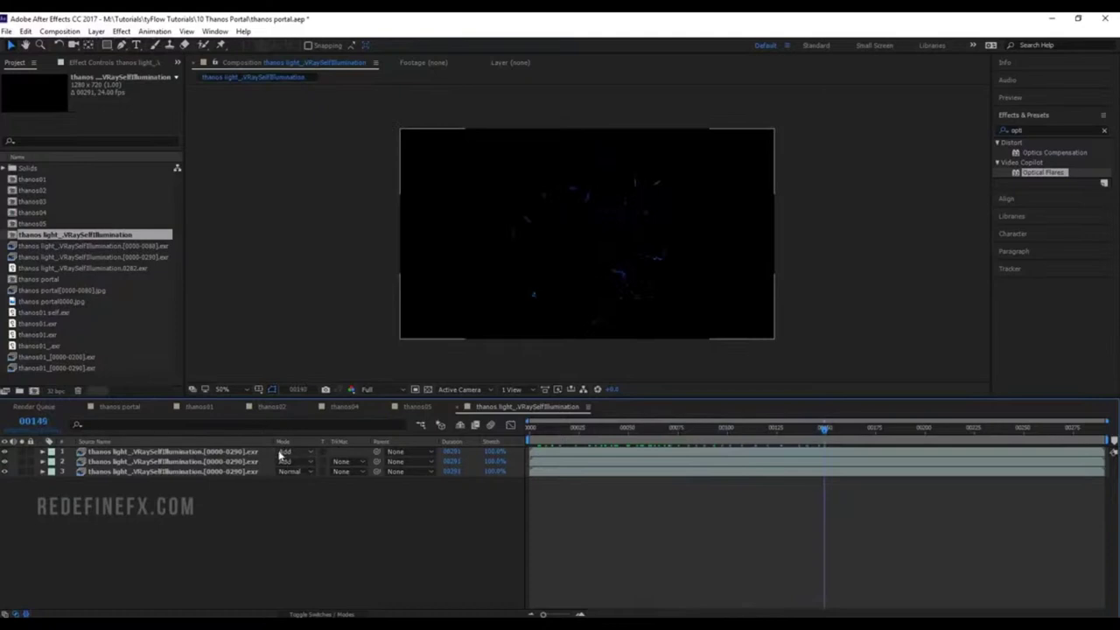
click(415, 407)
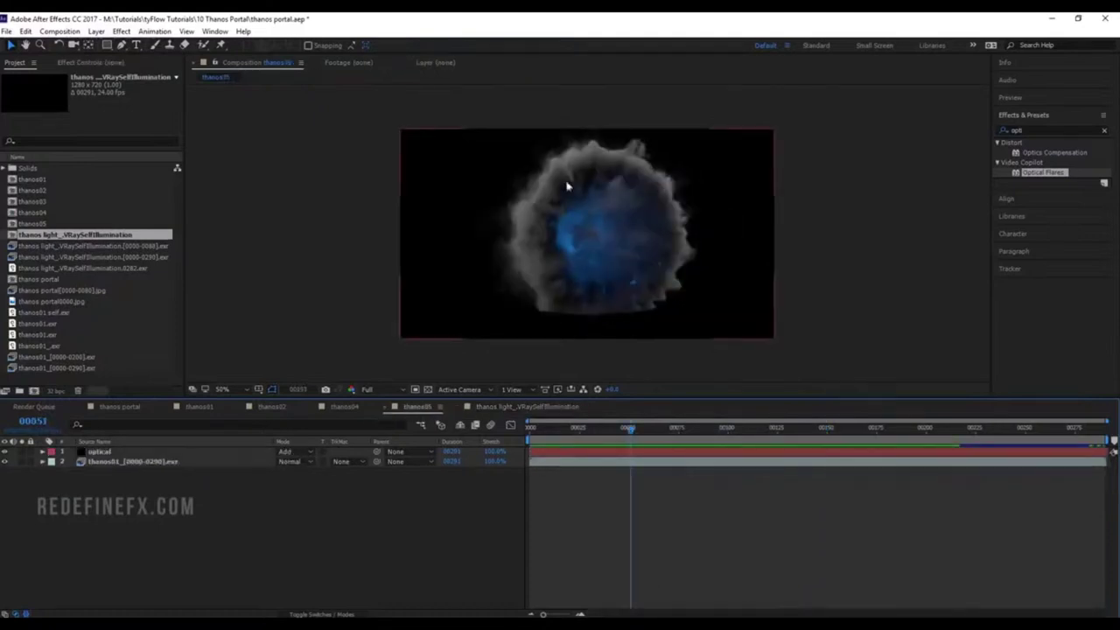
Step: Add a Glow effect to the top self-illumination layer, lowering its threshold and raising its radius
click(505, 407)
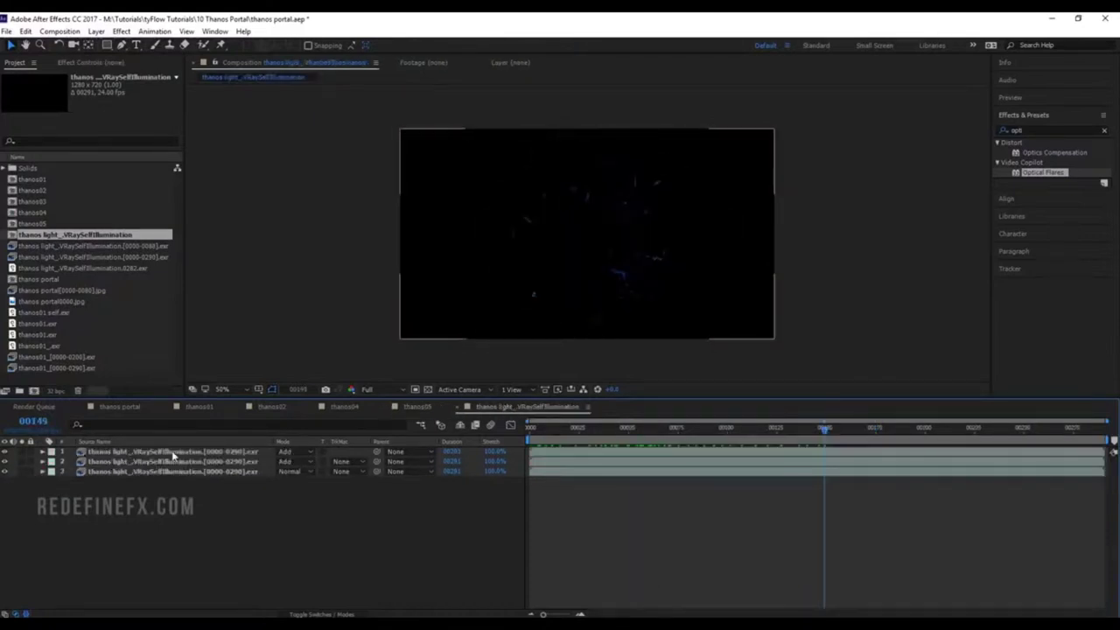
click(121, 31)
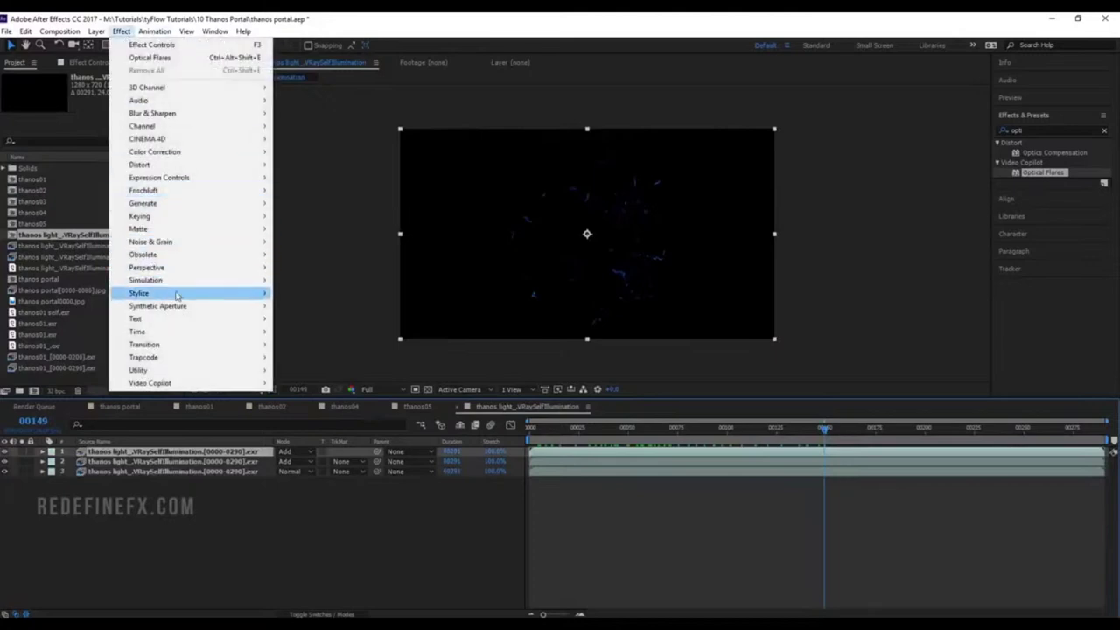
mouse_move(276, 300)
click(299, 499)
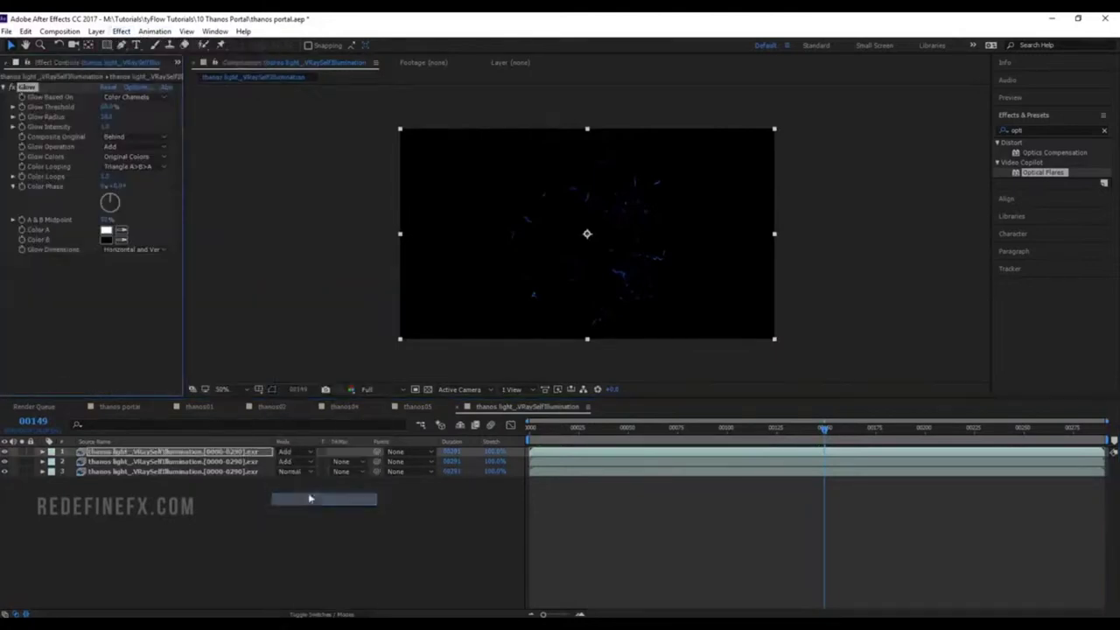
key(period)
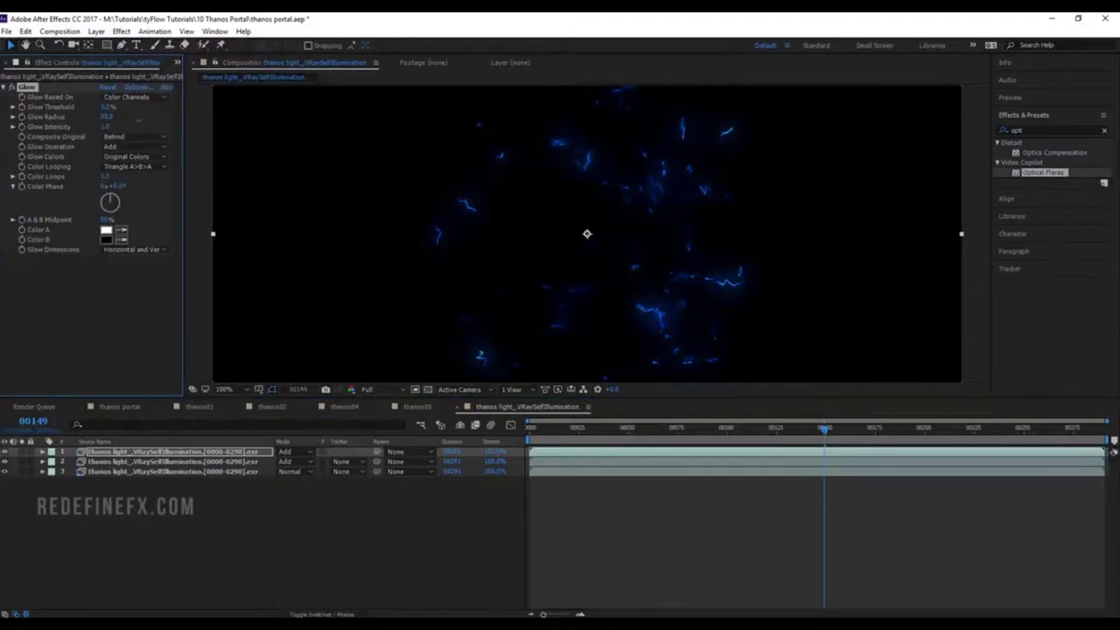
click(158, 472)
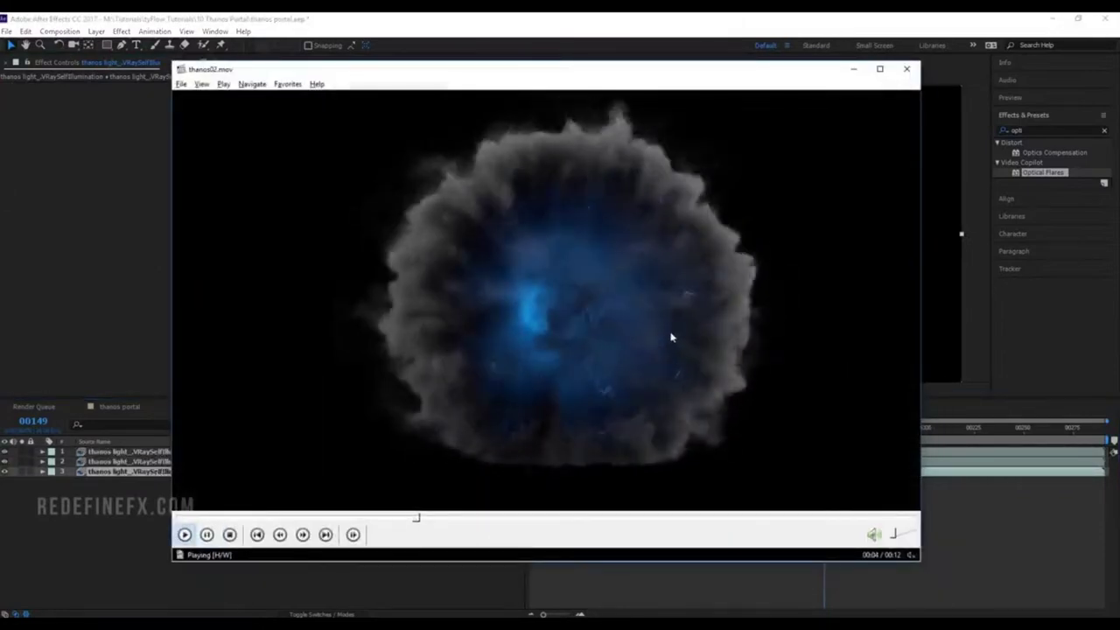
Step: Play and pause the reference video thanos02.mov to examine the blue lightning around the portal's smoke ring
click(674, 234)
click(667, 221)
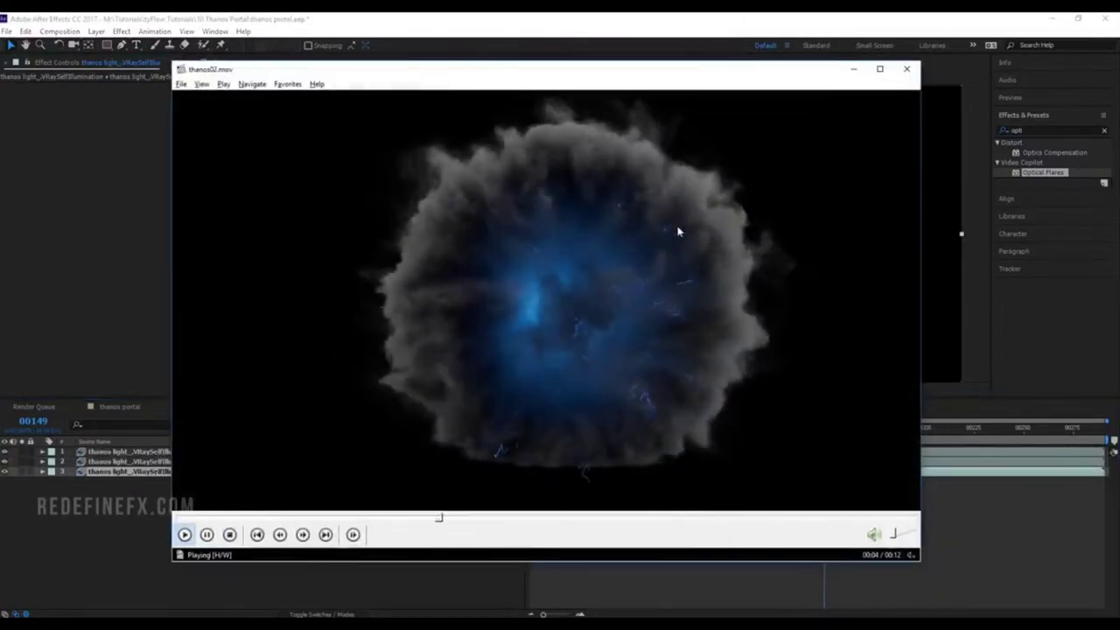
click(522, 184)
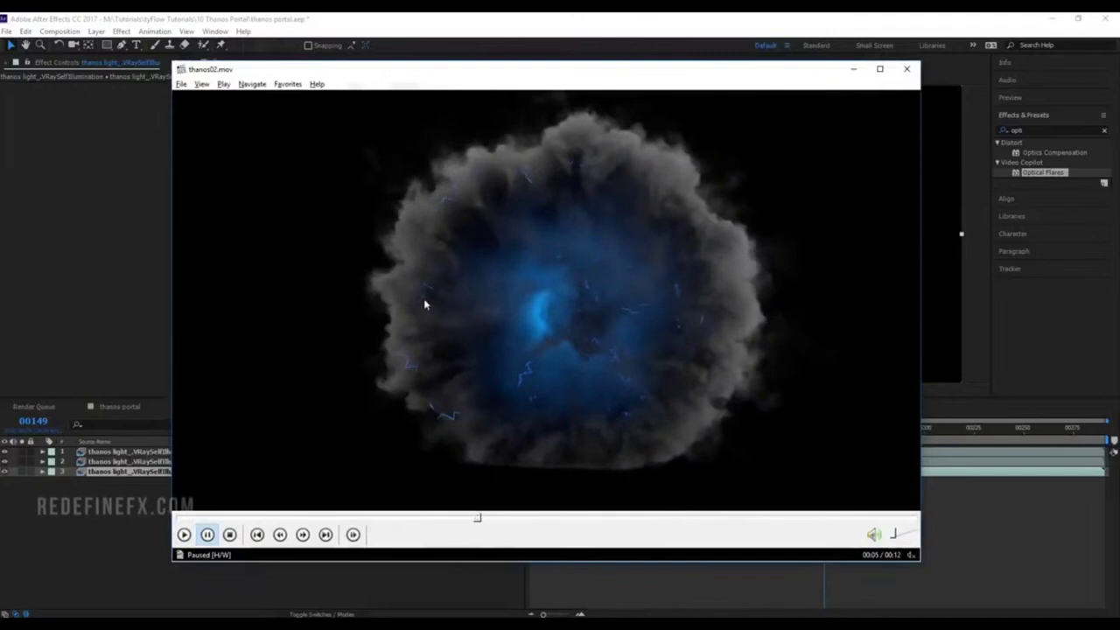
click(498, 441)
click(664, 196)
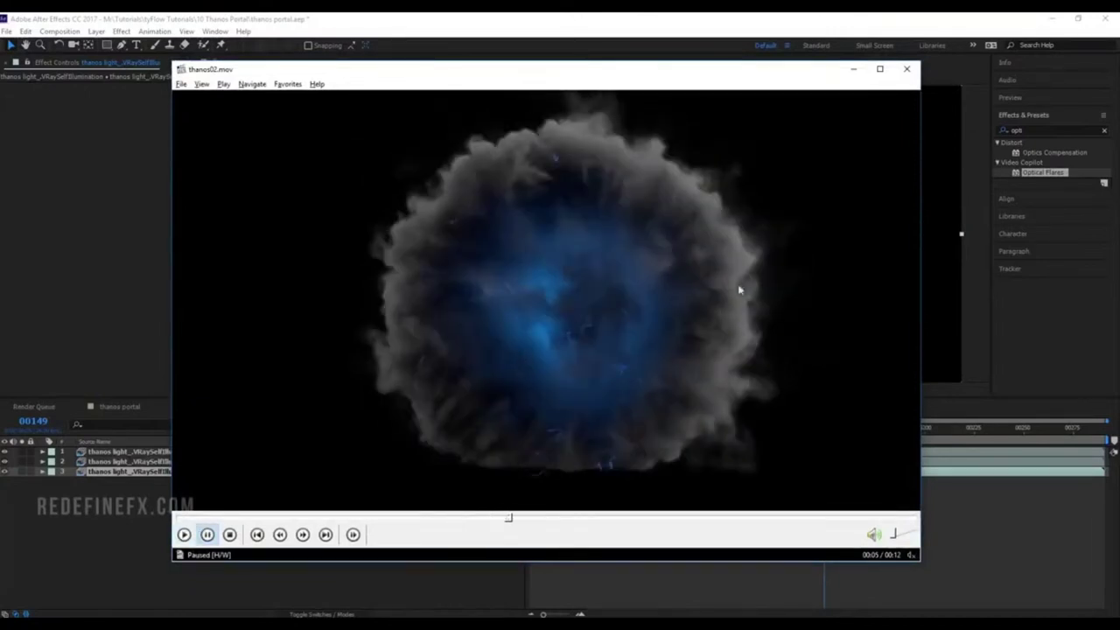
click(631, 167)
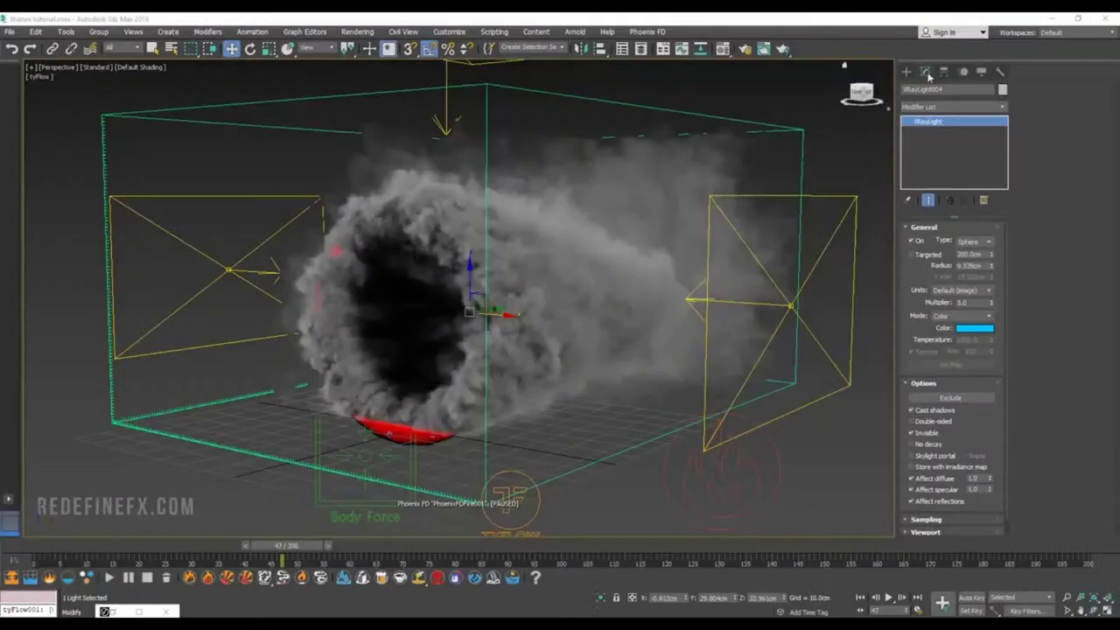
Step: Switch back to 3ds Max and create a V-Ray plane on the ground grid beside the portal's base
click(907, 71)
click(907, 88)
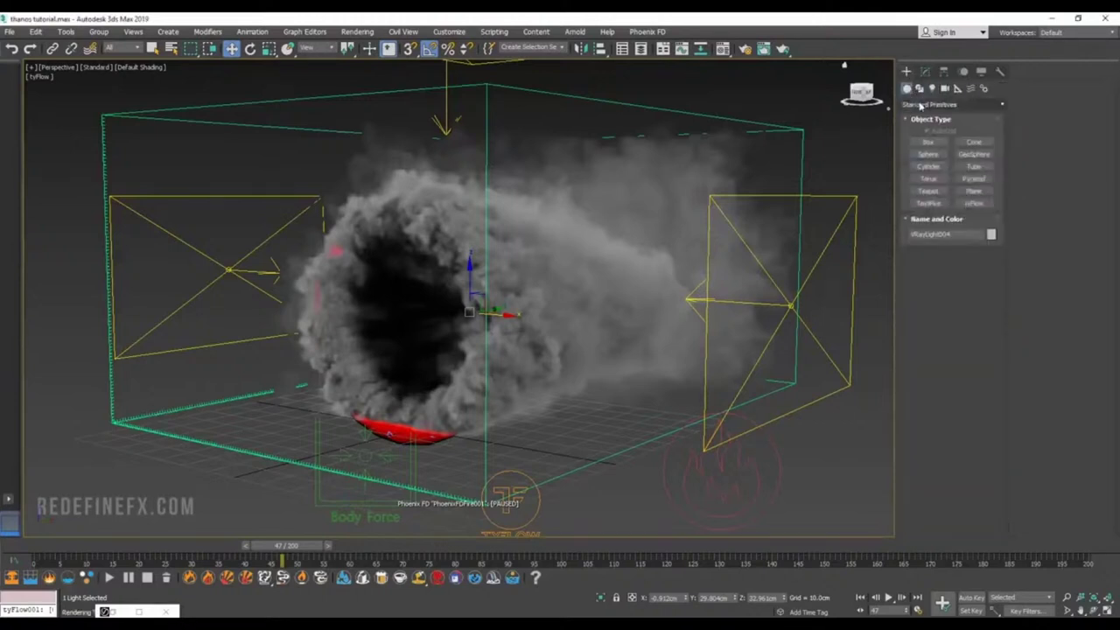
click(953, 104)
click(926, 274)
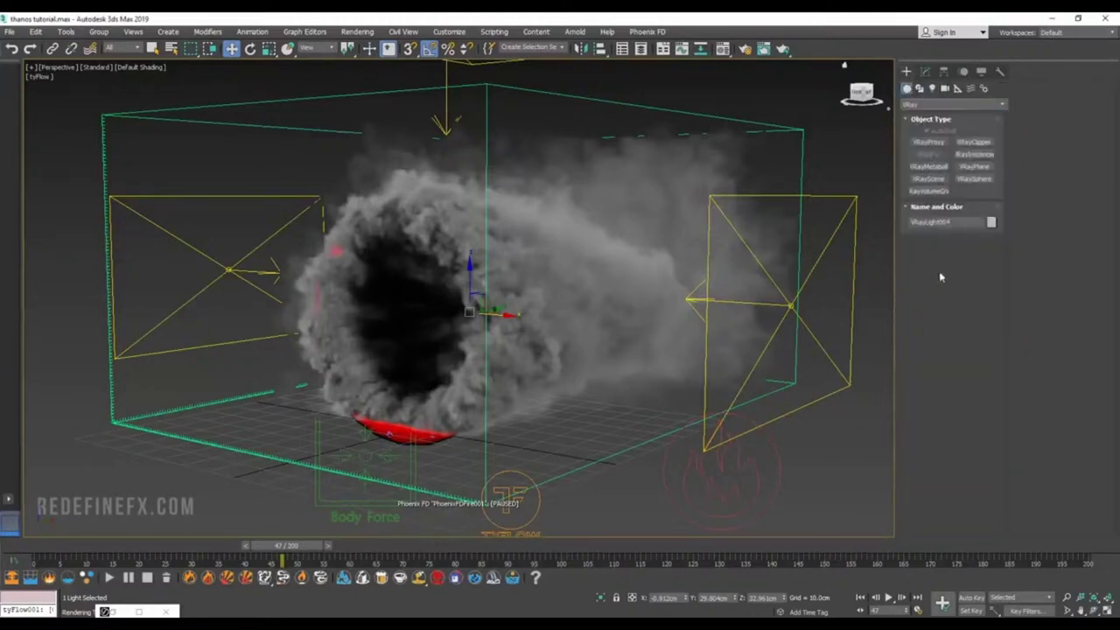
click(974, 167)
click(280, 433)
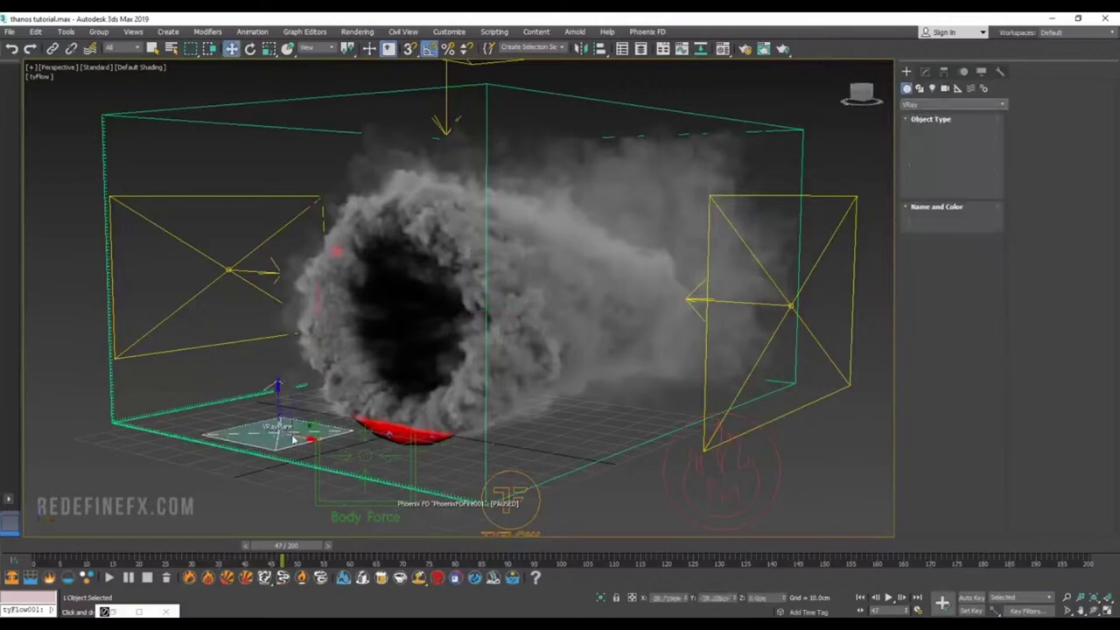
right_click(276, 384)
Step: Raise the V-Ray plane about 0.5 cm above the grid and shift it toward the torus in the left view
key(alt+w)
drag(400, 411, 368, 431)
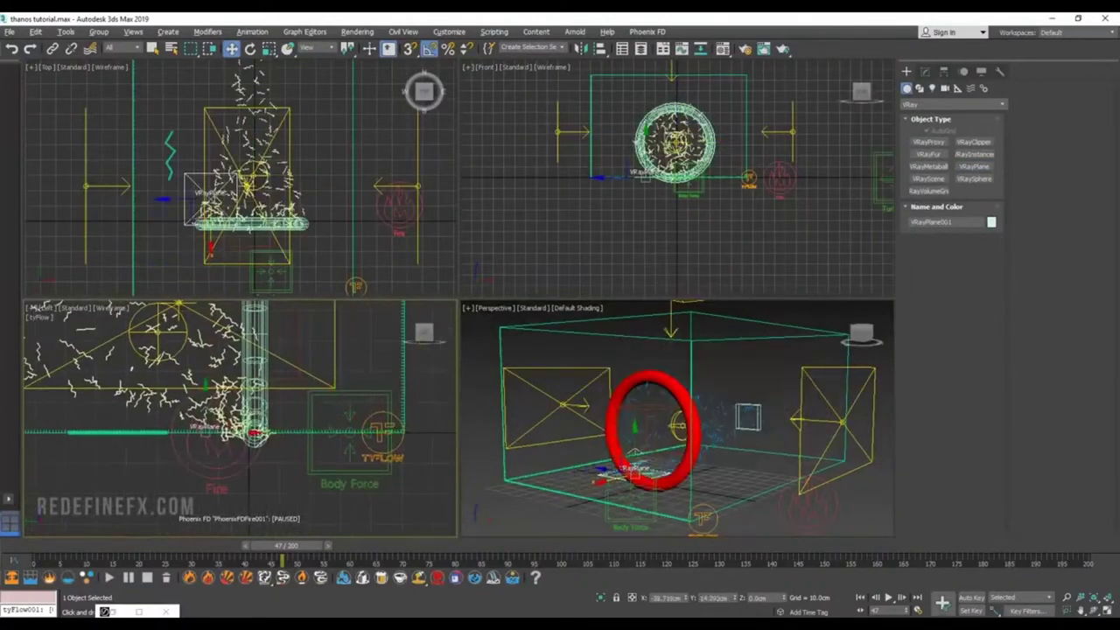
scroll(218, 429, up, 8)
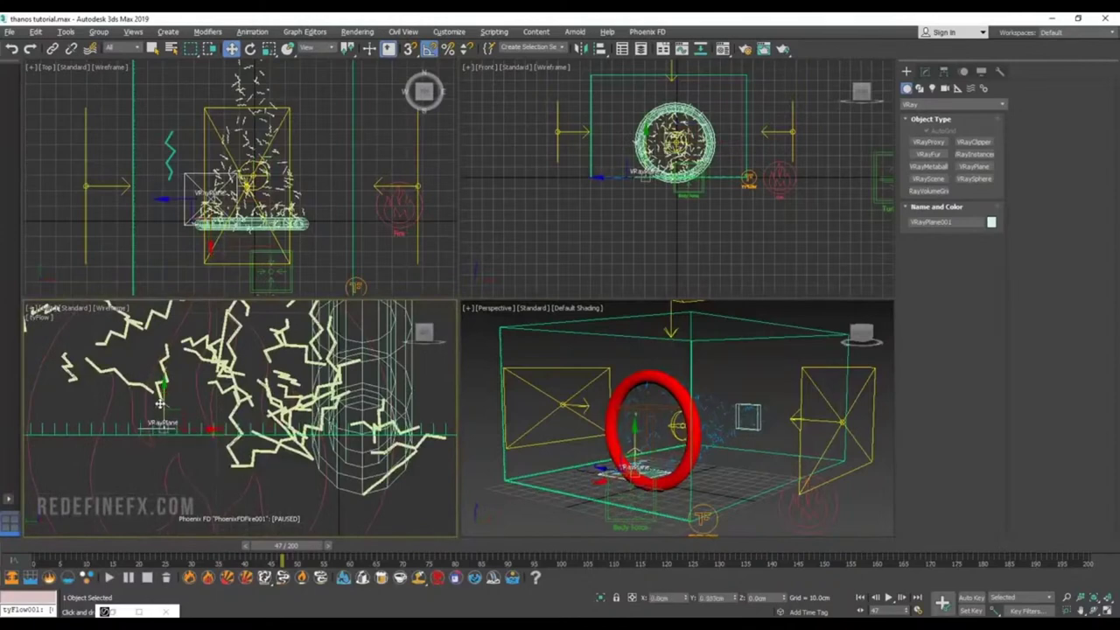
drag(189, 432, 245, 430)
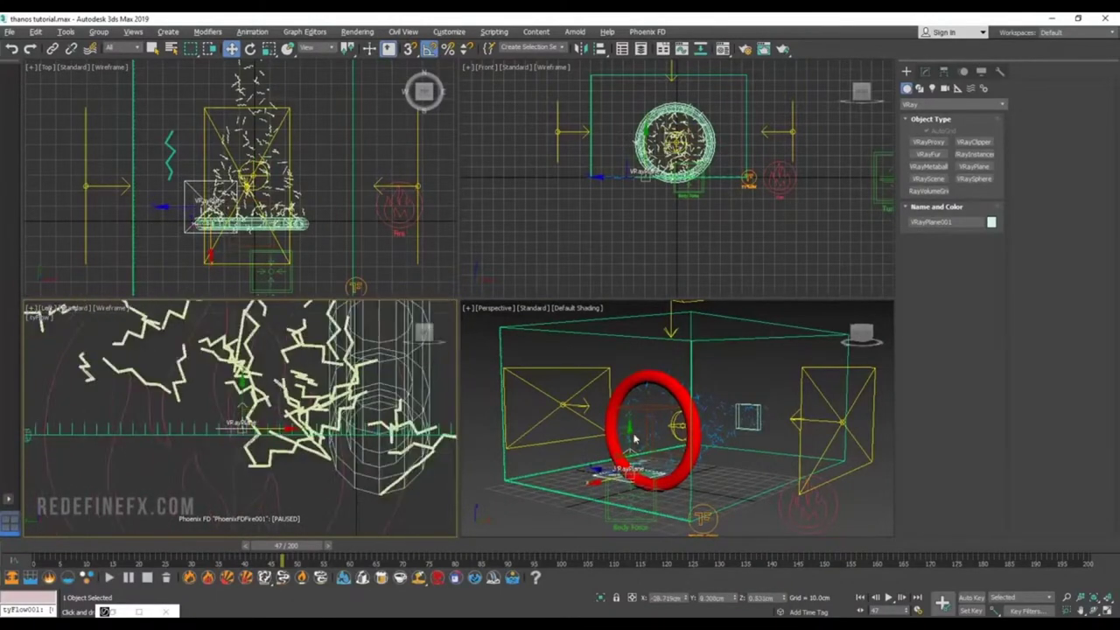
Step: Check the particles along the portal's lower edge in the rendered frame 47
mouse_move(719, 623)
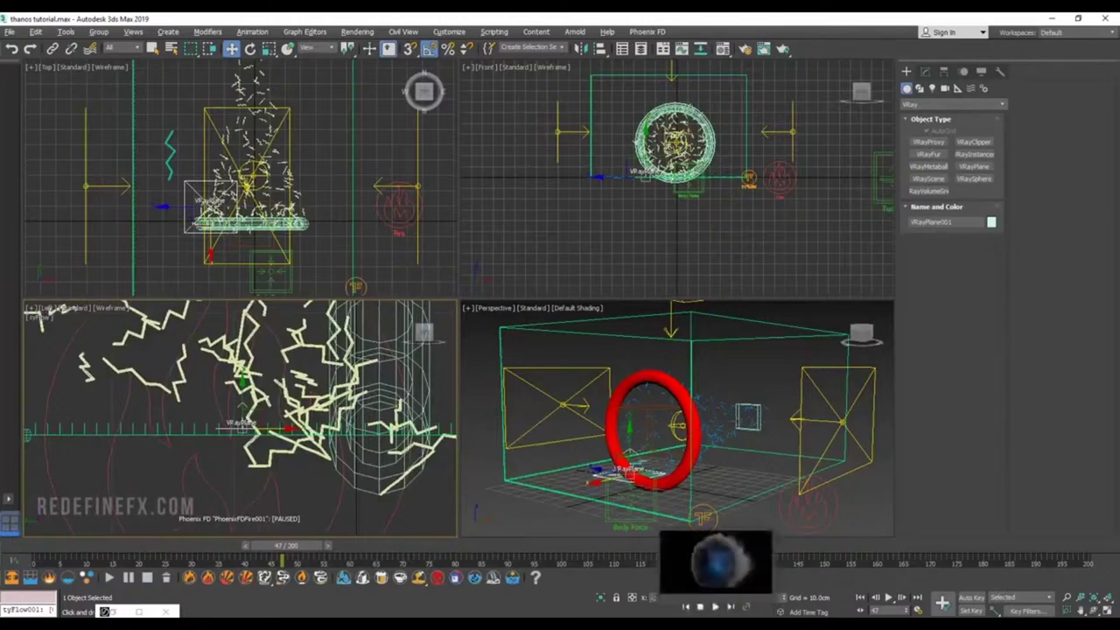
click(718, 565)
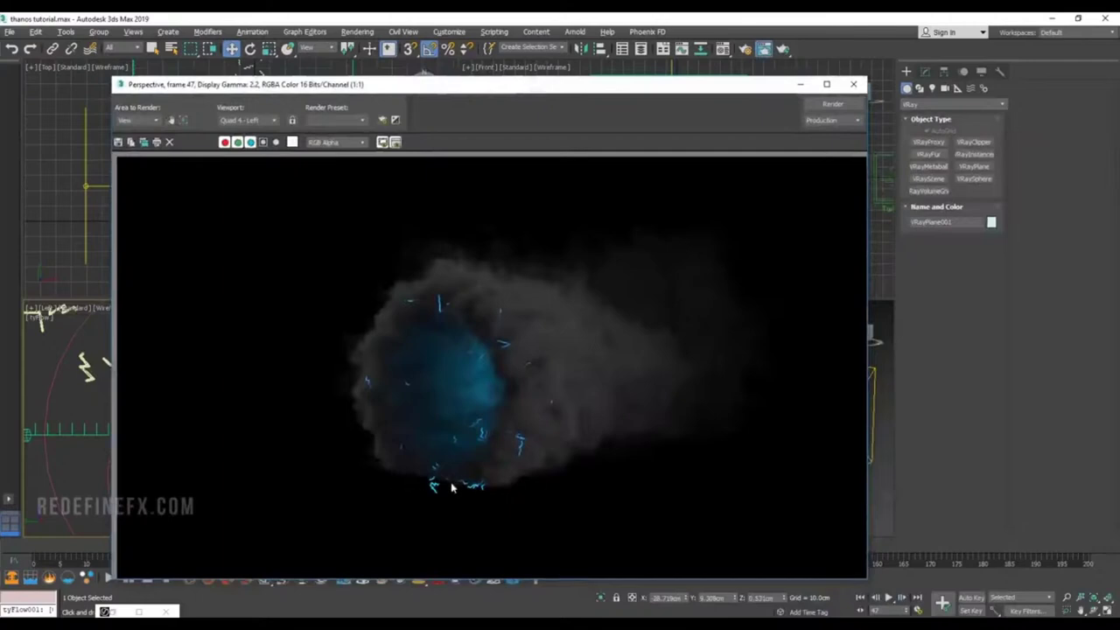
click(800, 84)
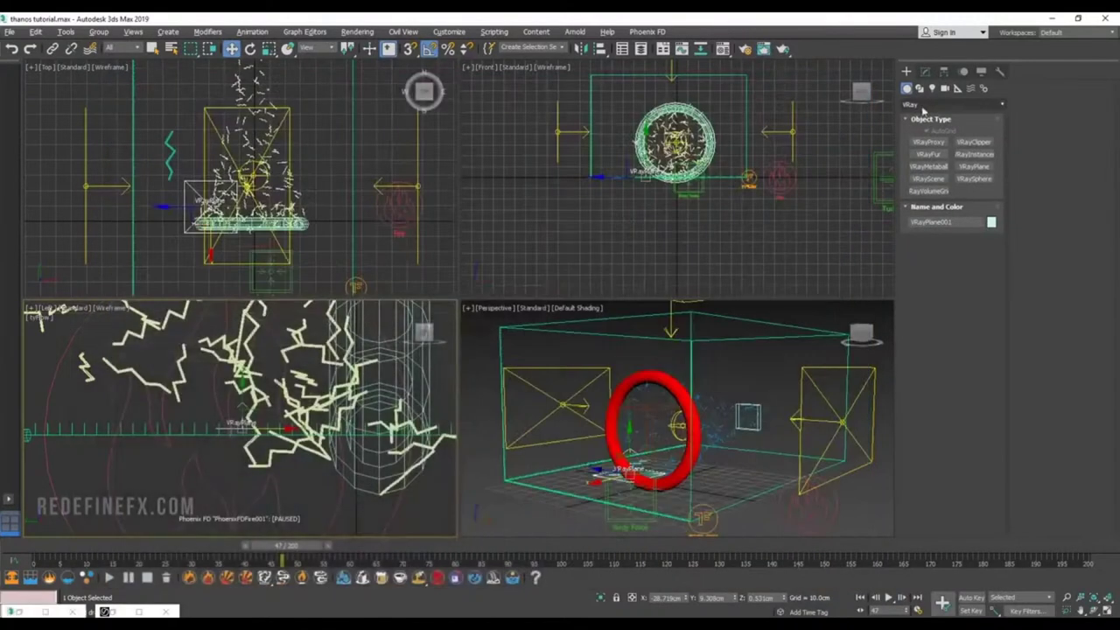
Step: Create a VRayMtl in the unused sample slot beside the blue light material and assign it to the V-Ray plane
click(723, 50)
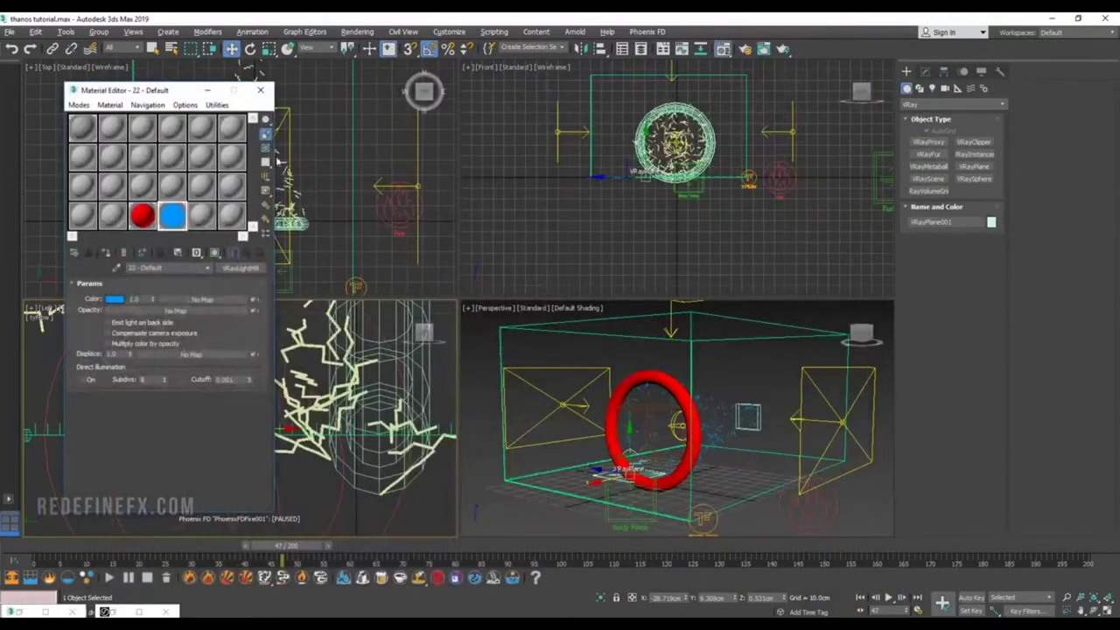
click(202, 214)
click(235, 267)
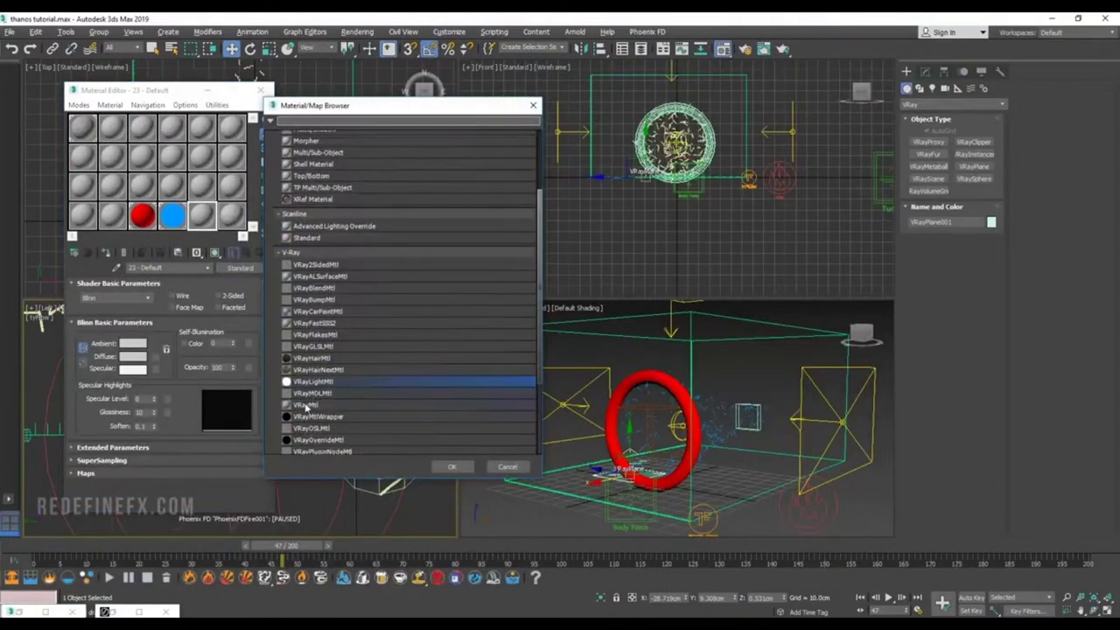
double_click(302, 405)
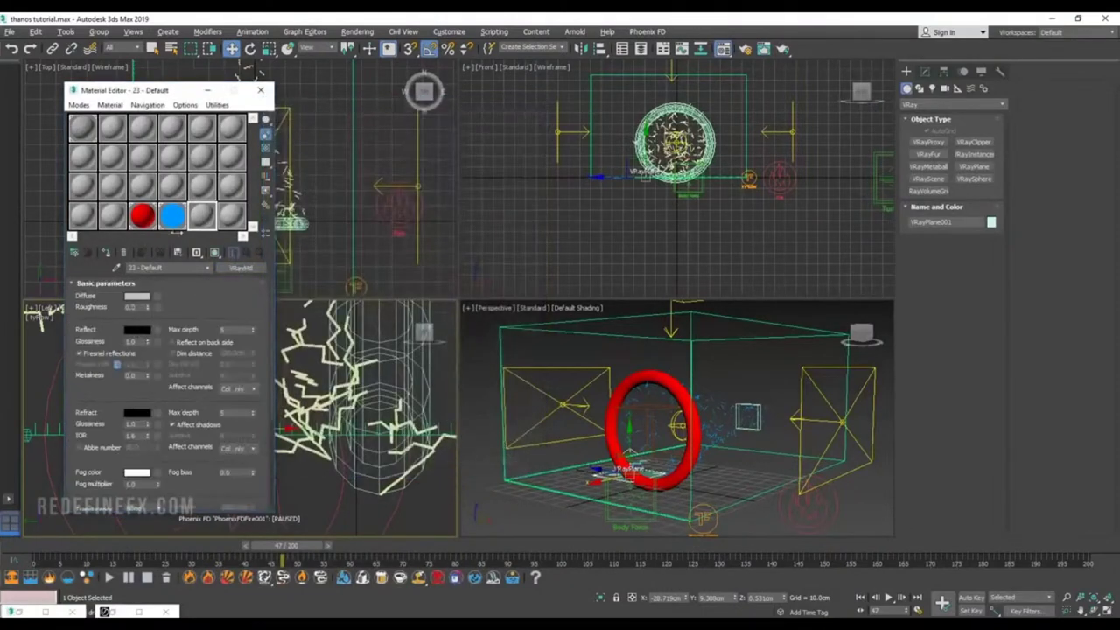
click(105, 253)
click(663, 330)
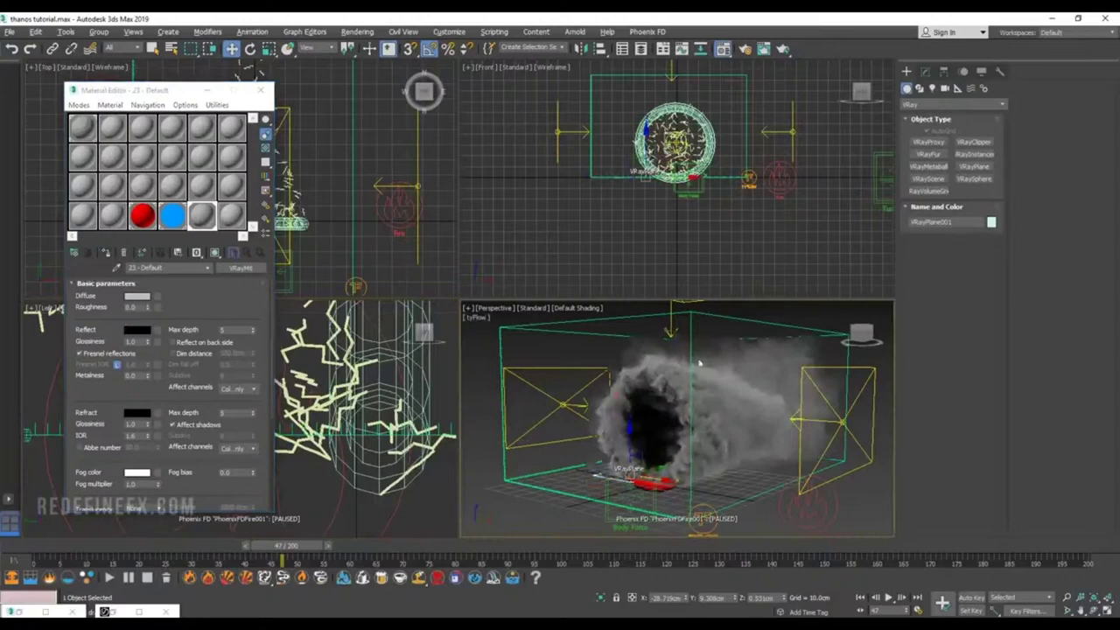
Step: Frame the smoke portal more closely in the perspective view and render frame 47
scroll(702, 378, up, 5)
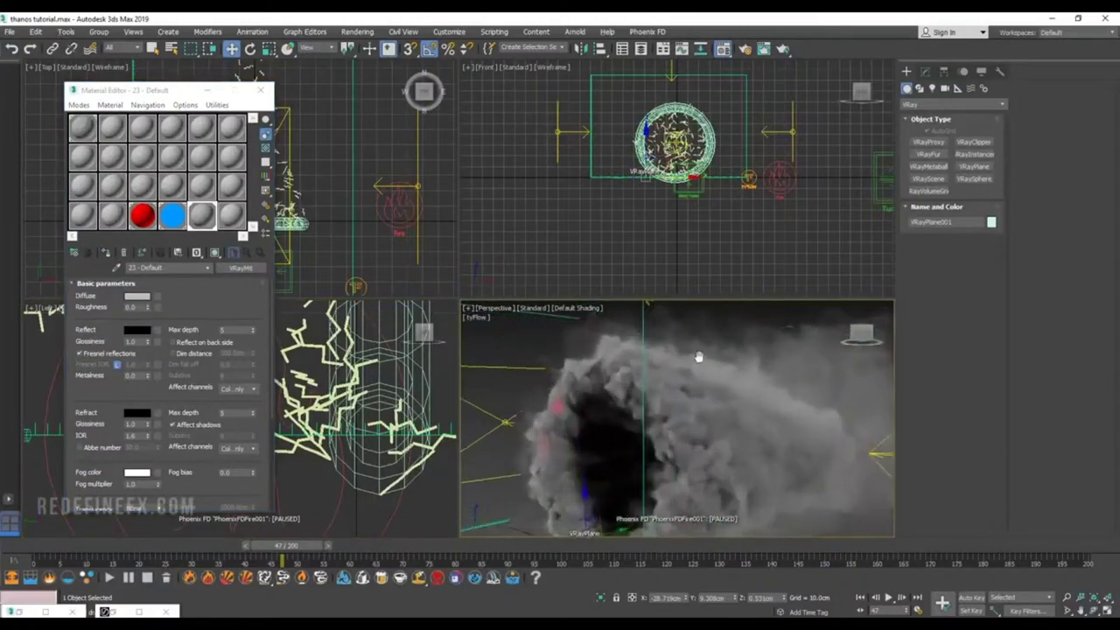
alt+middle_drag(712, 348, 700, 347)
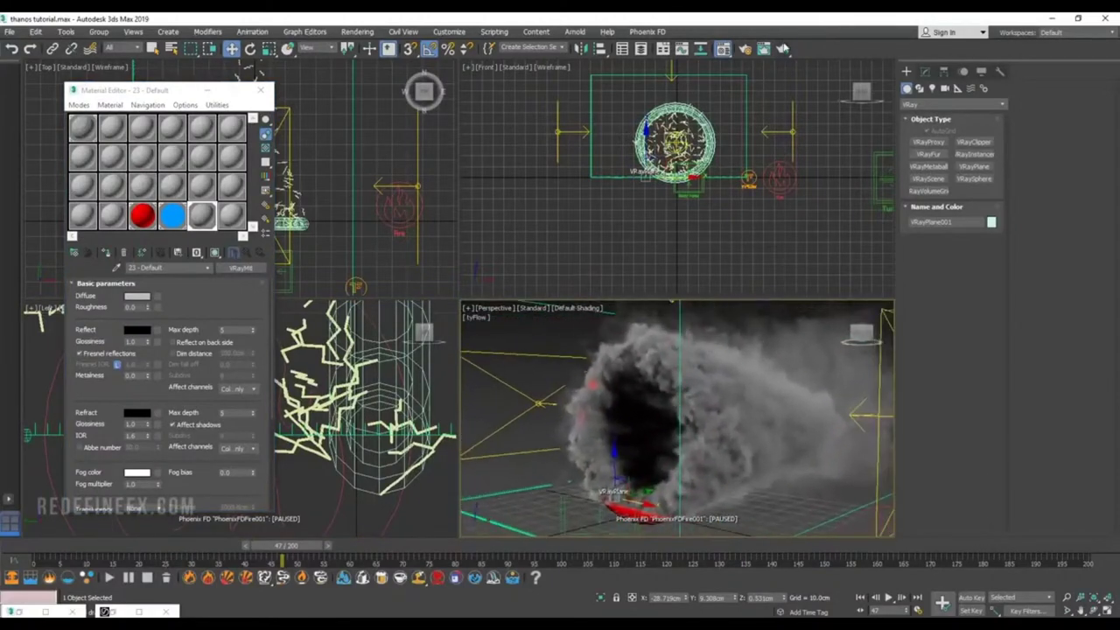
key(shift+q)
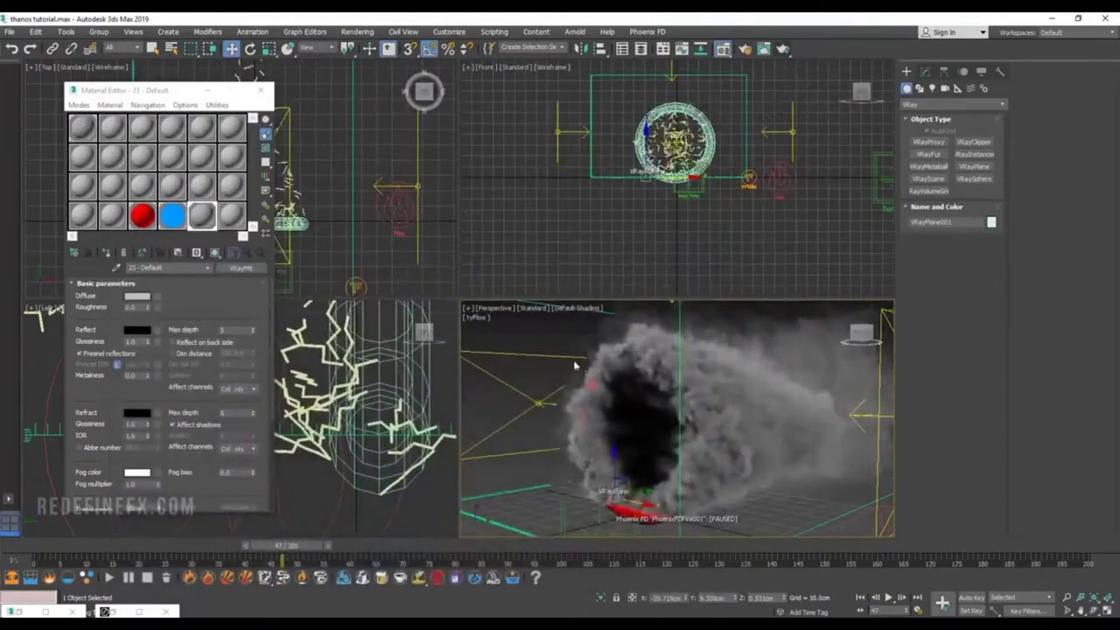
Step: Raise the V-Ray plane light beside the portal, shift it inward in the front view and tilt it diagonally down toward the torus
click(536, 402)
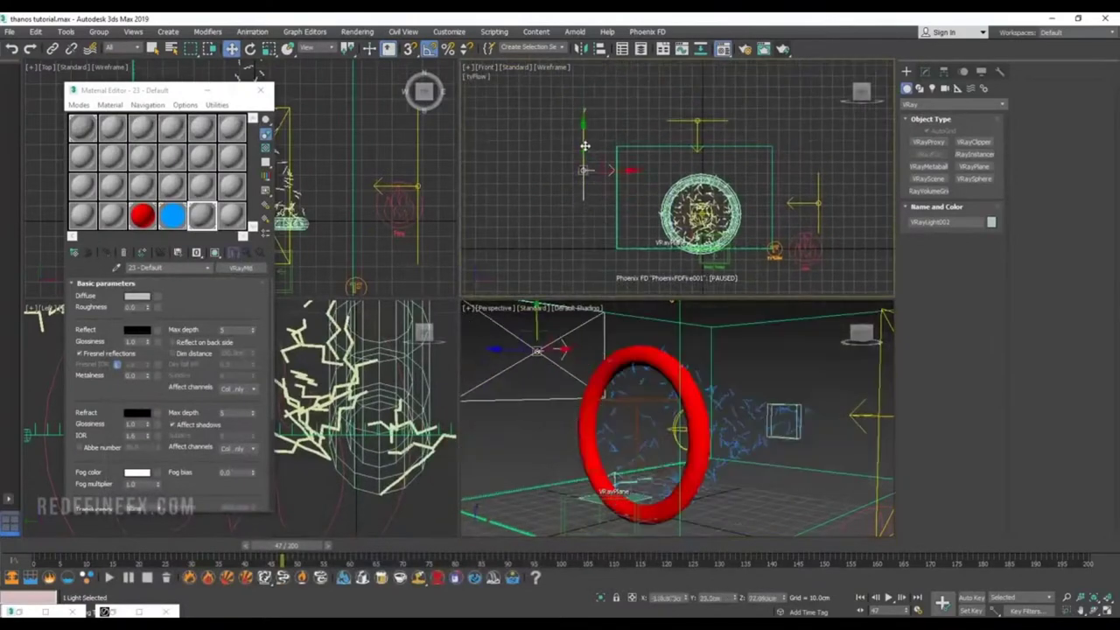
key(e)
drag(617, 141, 601, 124)
key(w)
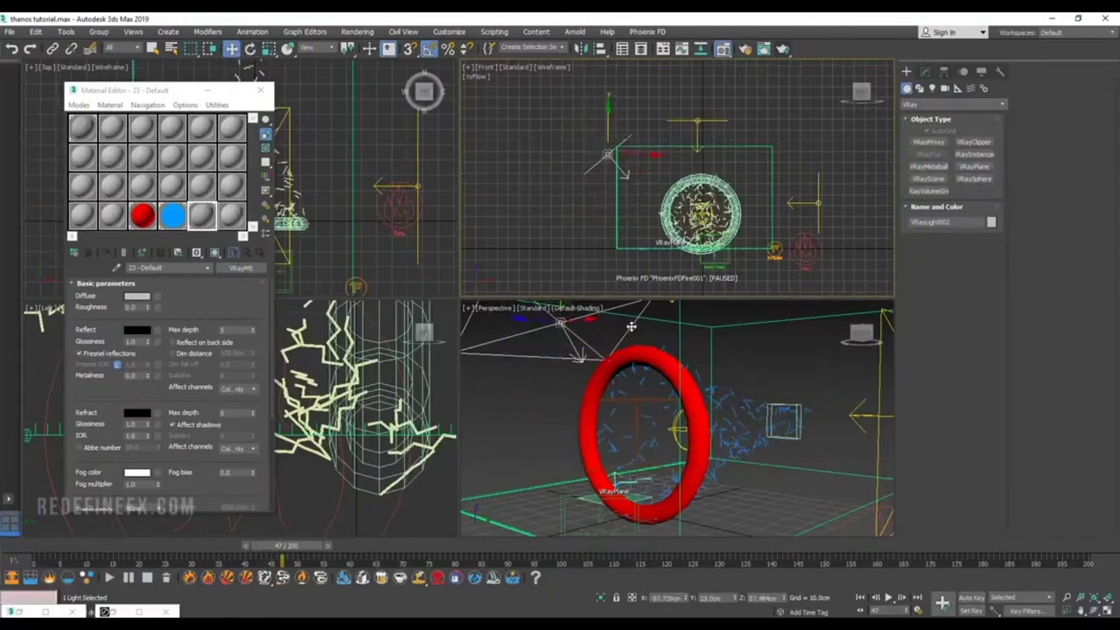
Step: Render the perspective view at frame 47 to check the tilted light, and close the rendered frame
click(637, 346)
click(762, 49)
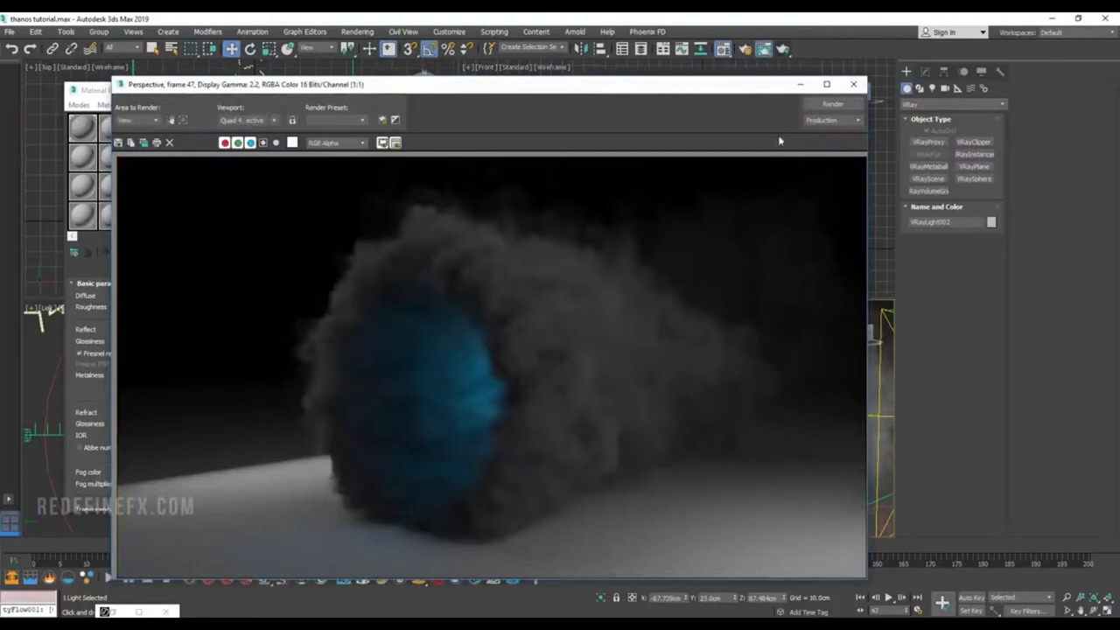
click(852, 85)
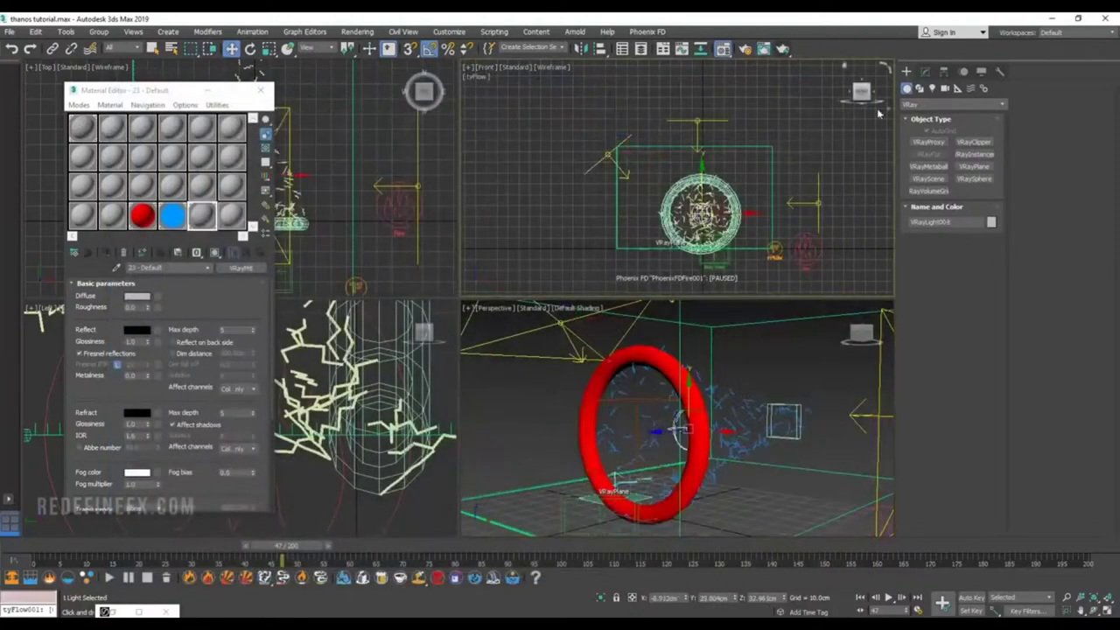
Step: Review the multiplier and colour of the blue sphere light inside the portal and look at the portal from another angle
click(925, 71)
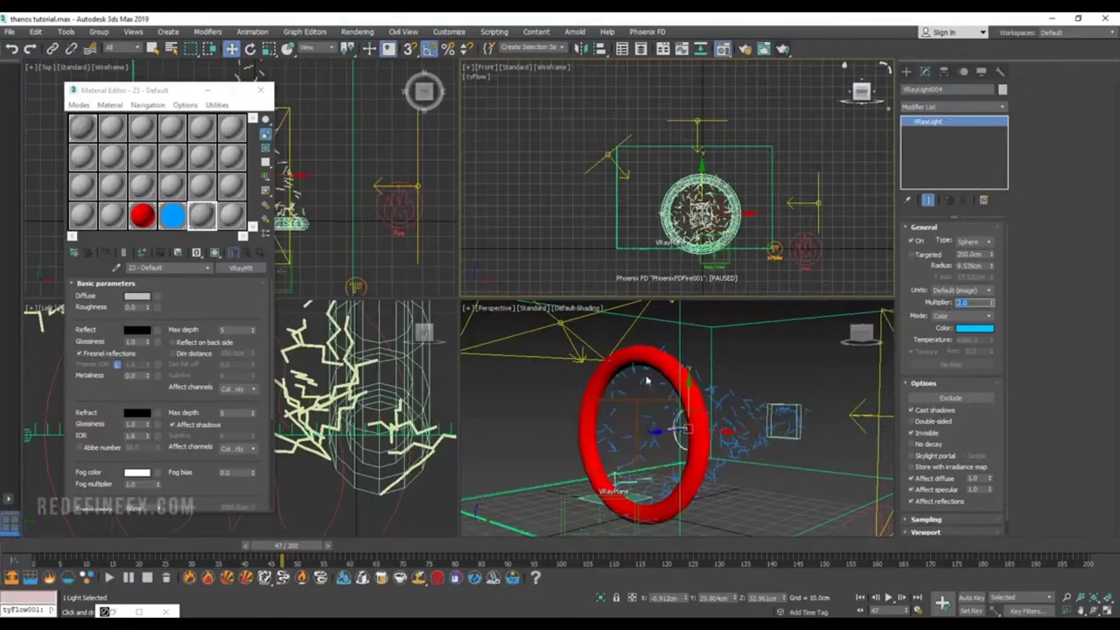
alt+middle_drag(679, 429, 748, 378)
alt+middle_drag(774, 425, 731, 313)
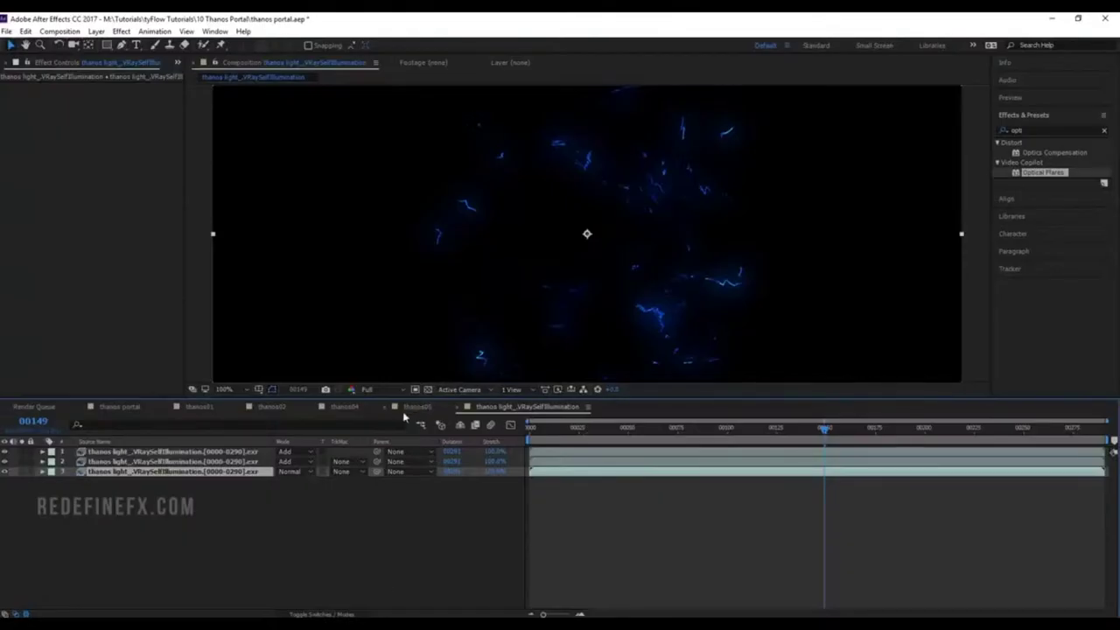
Step: Switch to After Effects, open the thanos05 composition at frame 0 and compare it with the optical layer hidden and shown
click(422, 408)
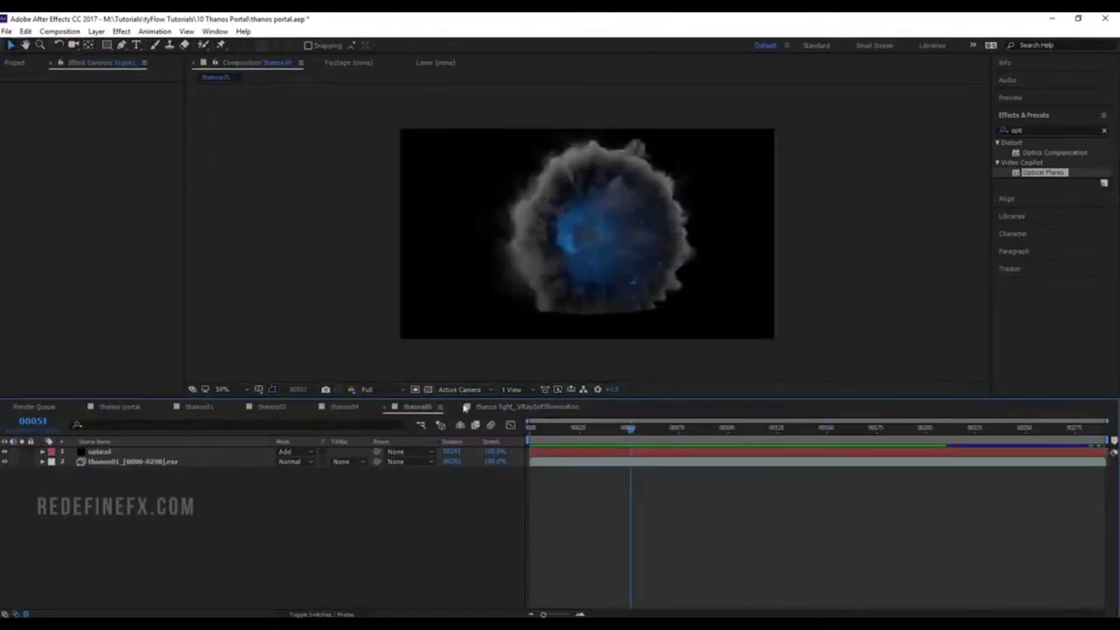
drag(563, 430, 531, 429)
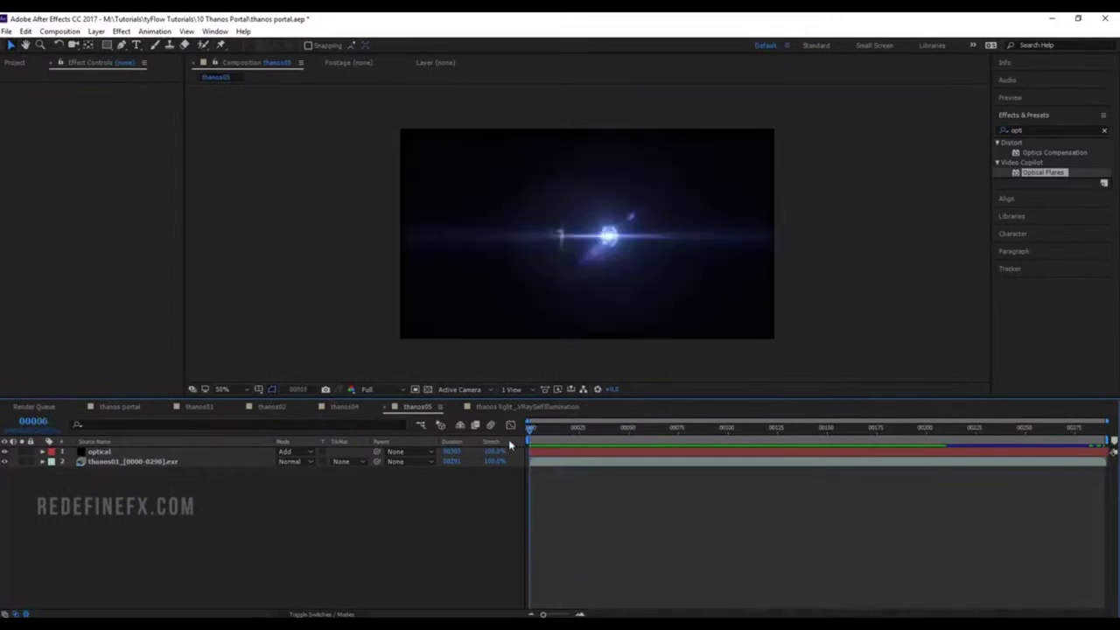
scroll(643, 214, up, 2)
click(4, 452)
click(4, 452)
click(4, 452)
click(4, 452)
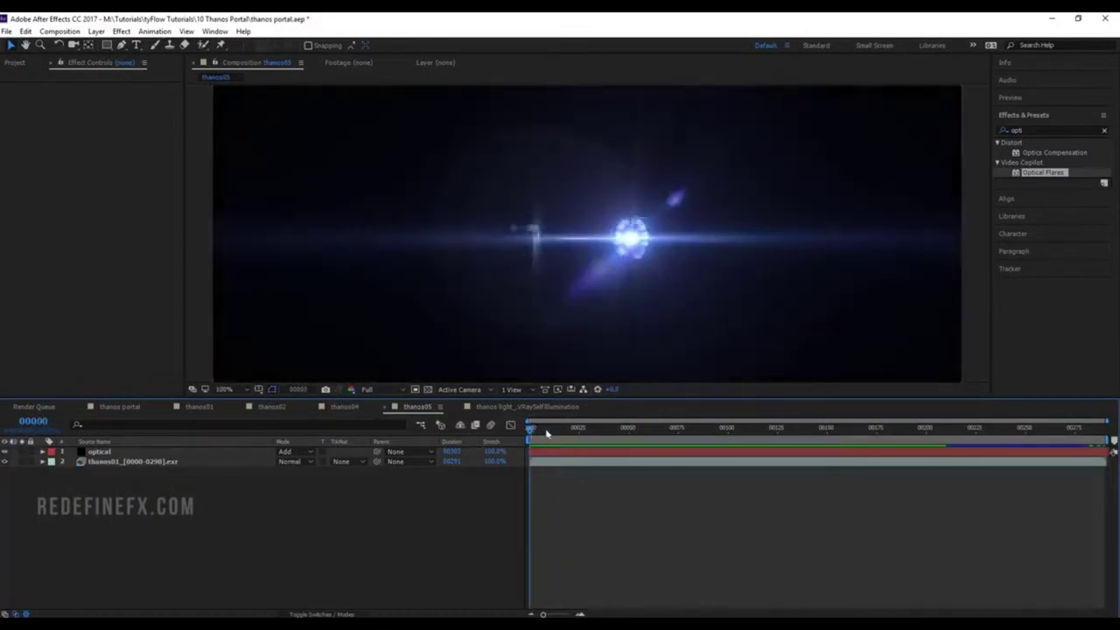
Step: Play the thanos05 composition to review the flare and the portal opening, and select the thanos01 footage layer
key(space)
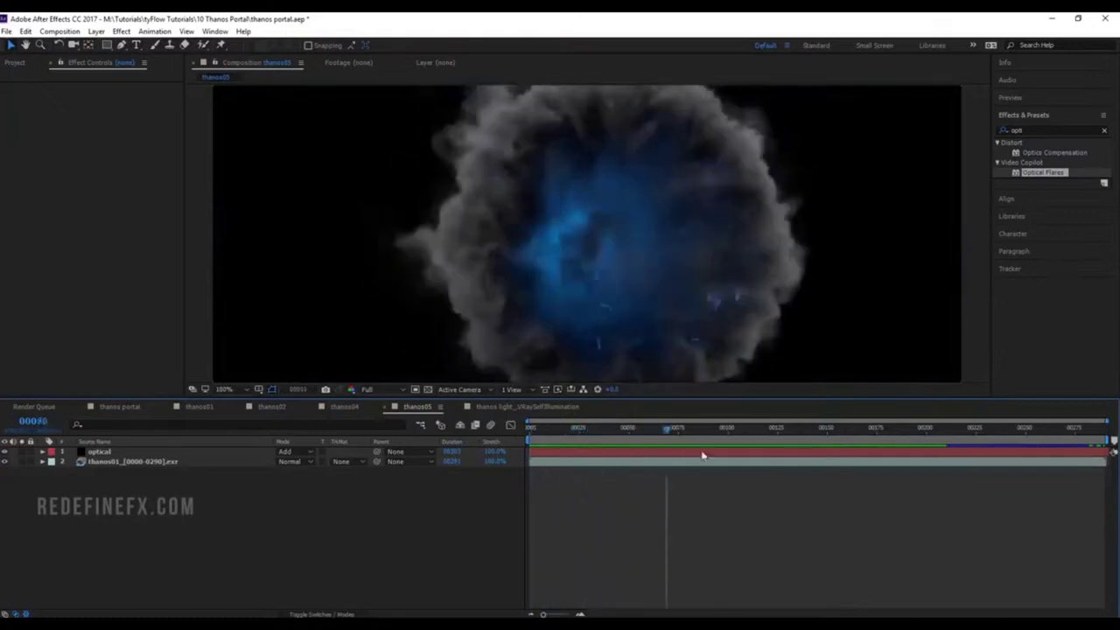
scroll(736, 325, down, 2)
click(104, 462)
key(Return)
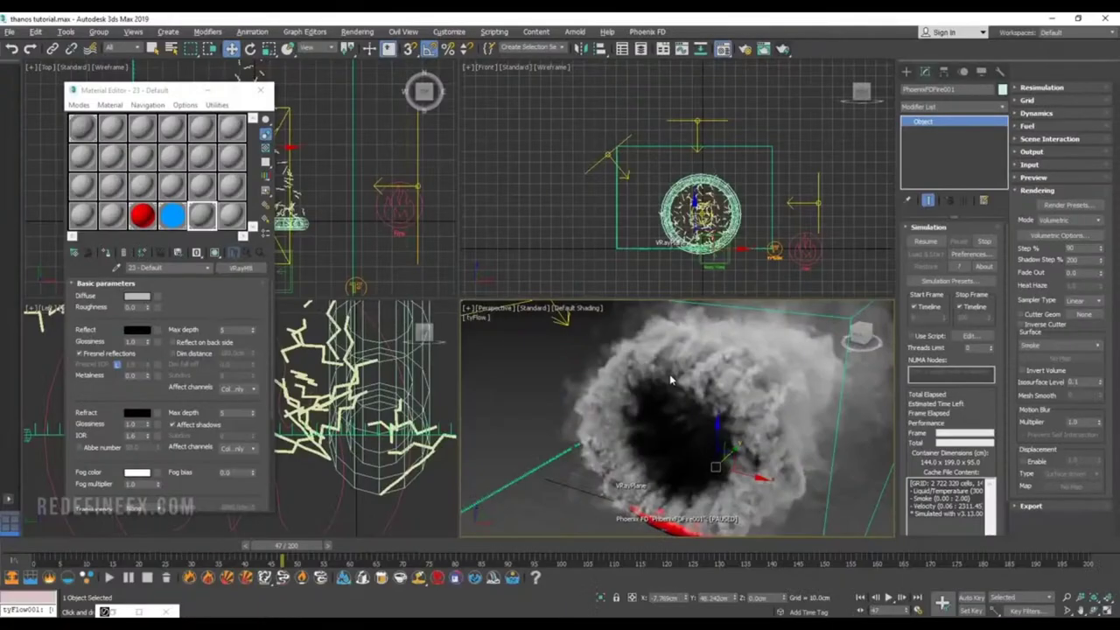
Step: Switch back to 3ds Max and inspect the smoke portal from its side in the perspective view
alt+middle_drag(669, 378, 738, 361)
scroll(740, 363, up, 5)
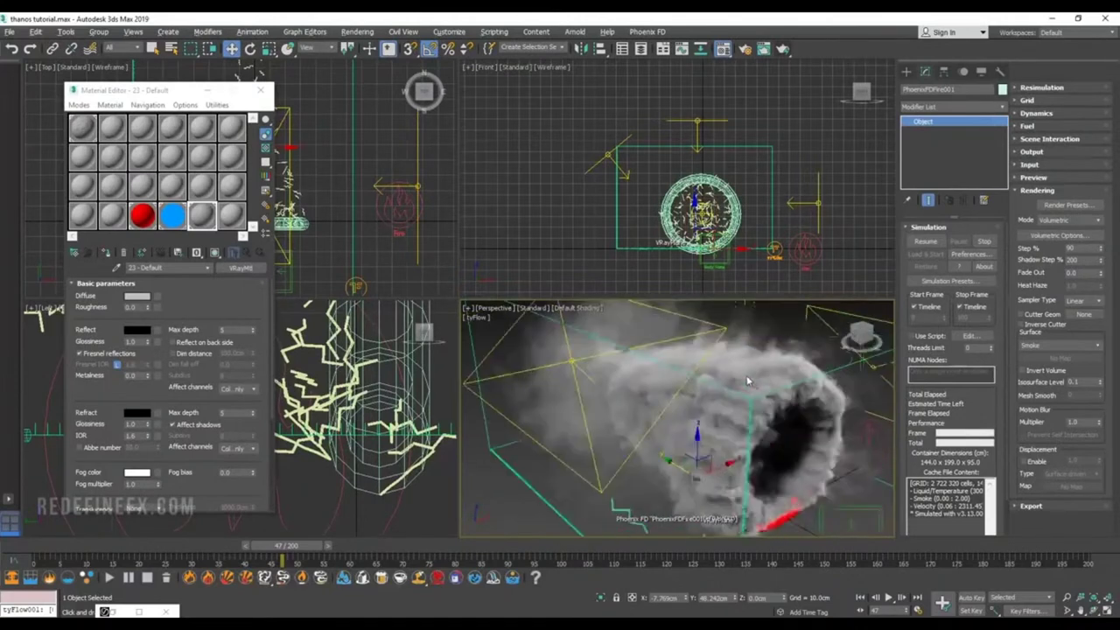
mouse_move(740, 363)
alt+middle_down()
mouse_move(705, 352)
mouse_move(743, 395)
mouse_move(743, 365)
alt+middle_up()
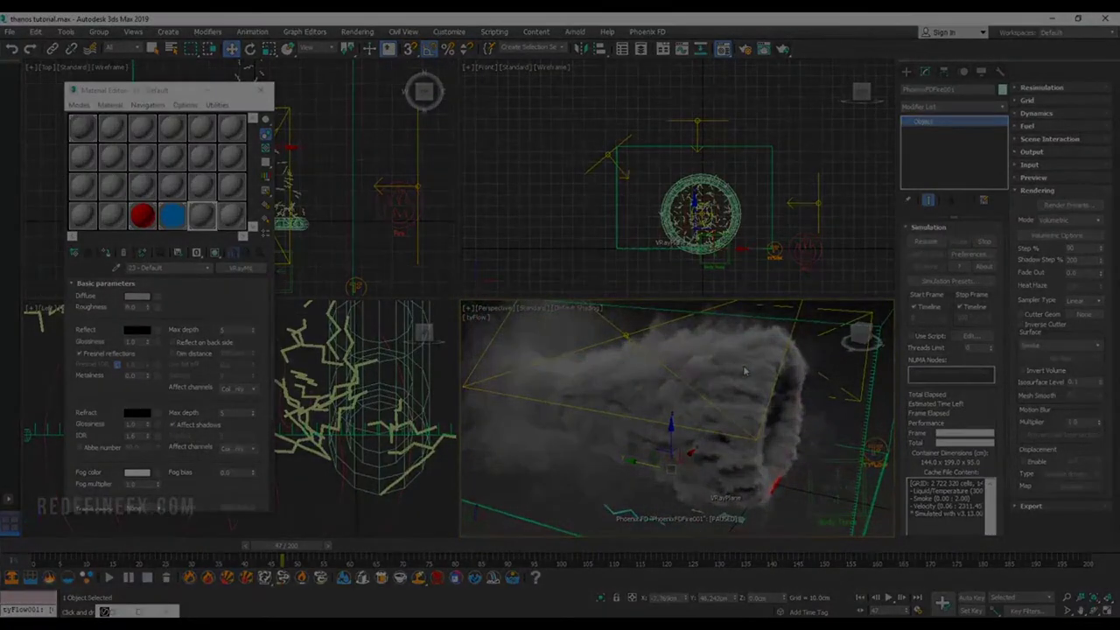